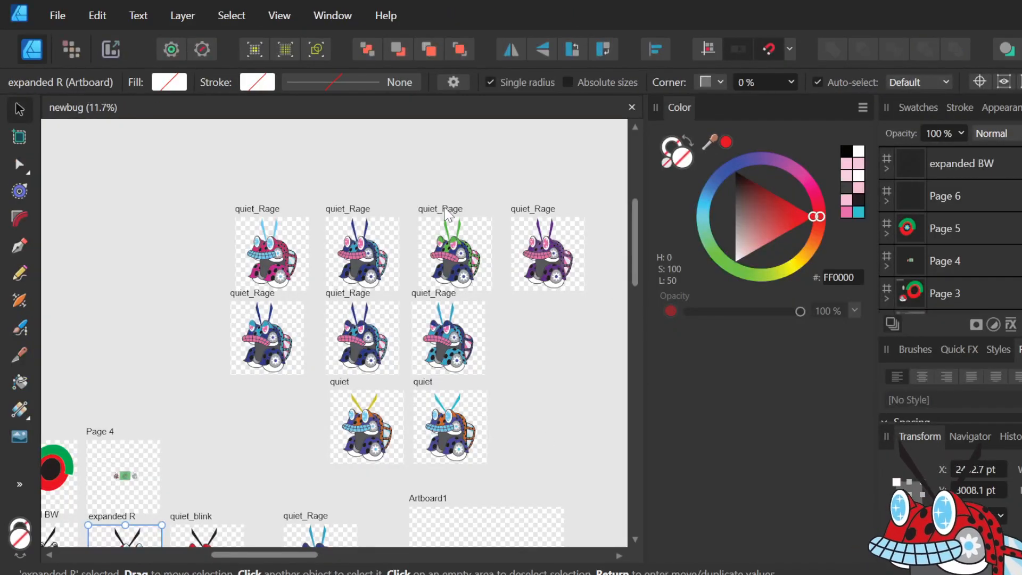
# - Examine the red ladybug artboards quiet_blink, quiet and Talk within the full artboard layout
pyautogui.scroll(-4, 451, 213)
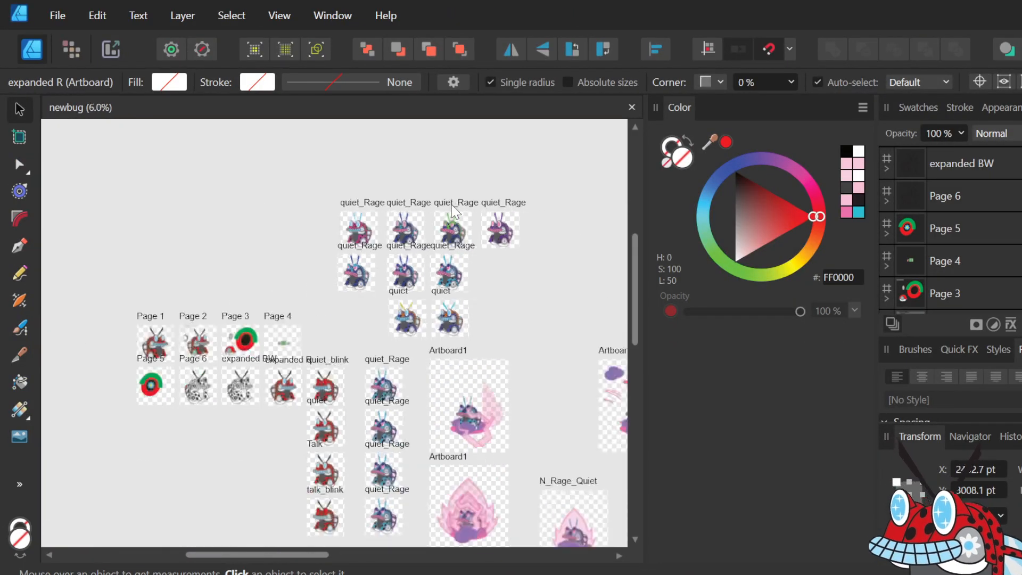
pyautogui.scroll(-2, 302, 324)
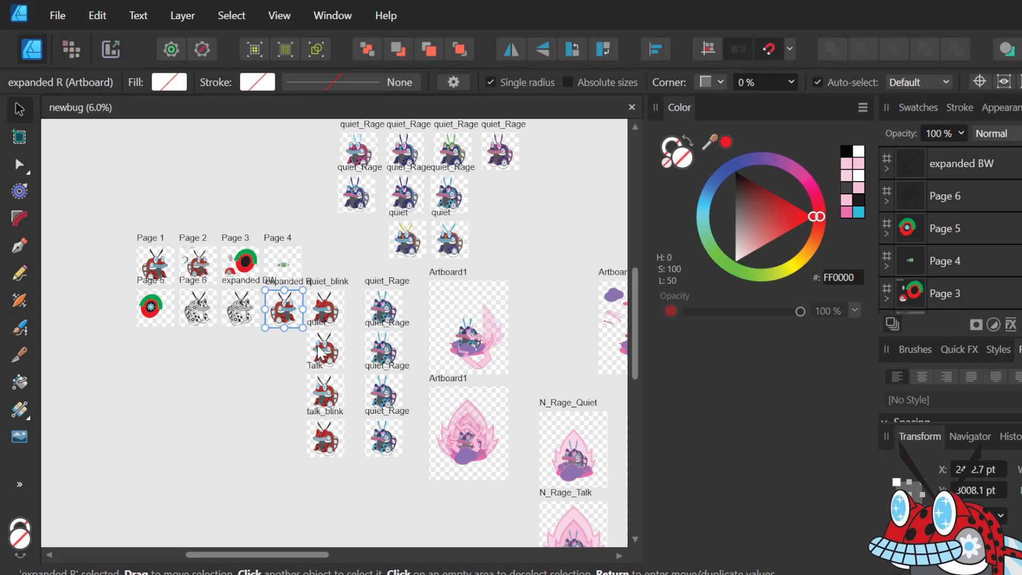
pyautogui.scroll(6, 322, 352)
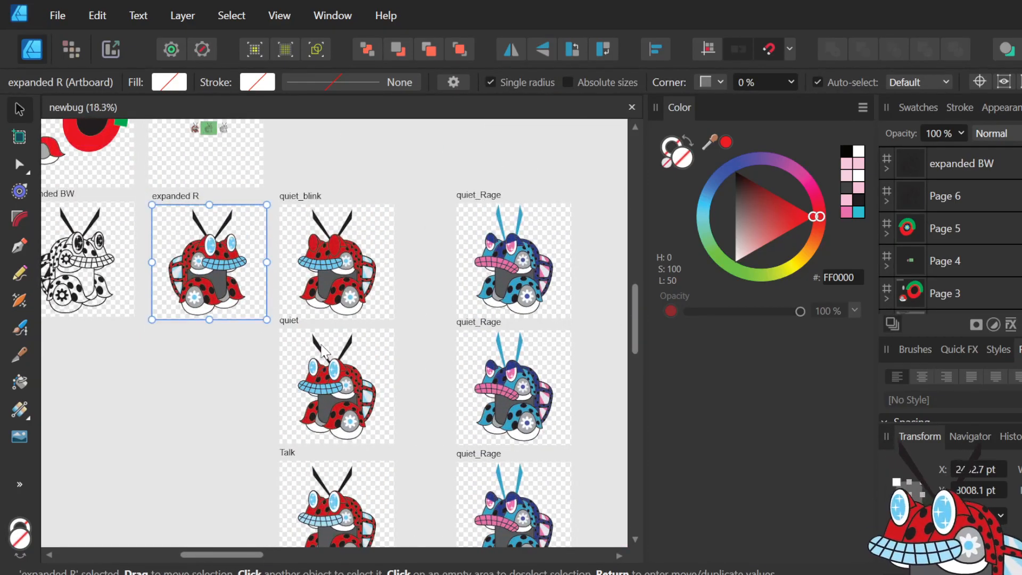
pyautogui.scroll(2, 324, 352)
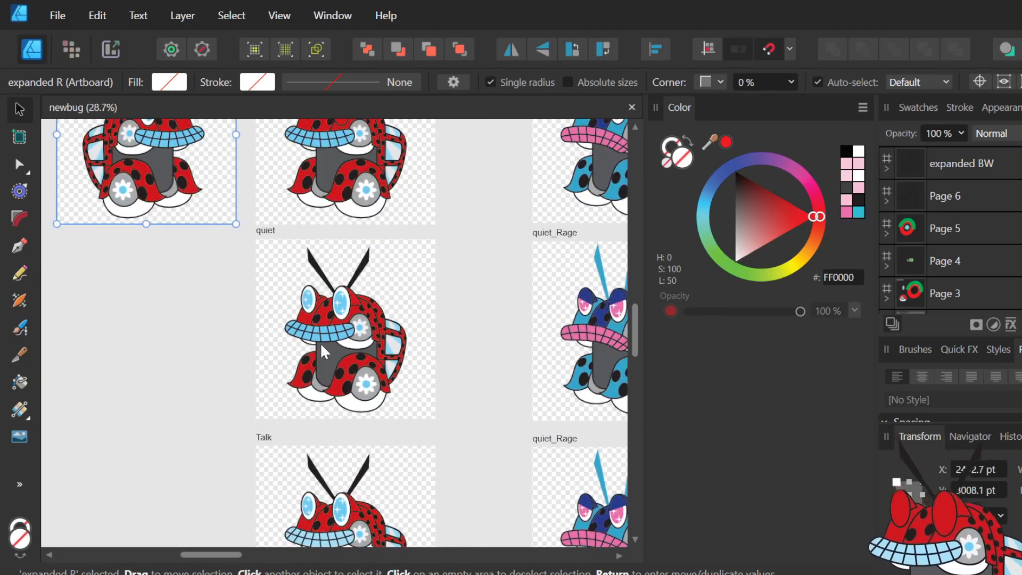
pyautogui.scroll(3, 324, 351)
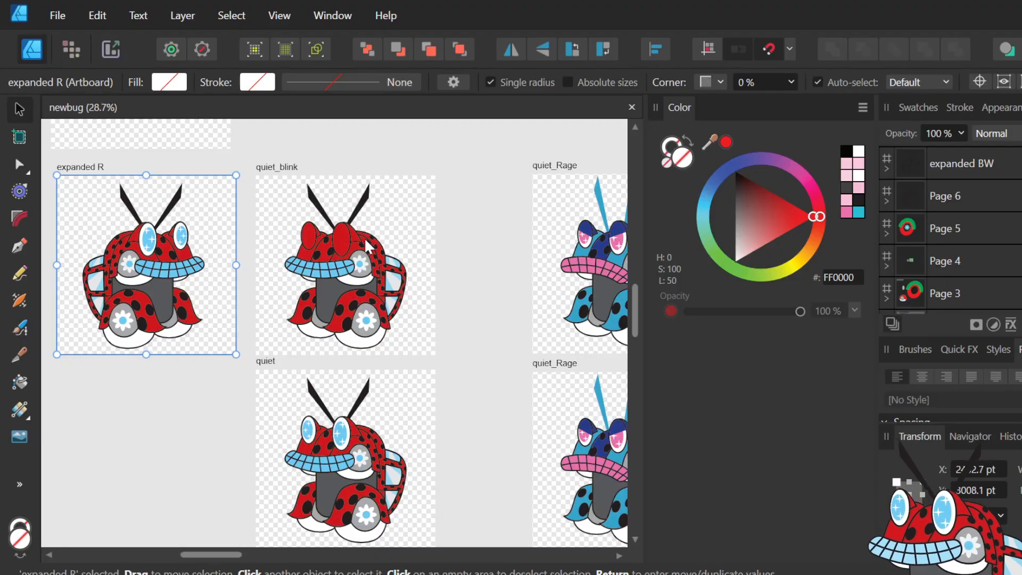
pyautogui.scroll(-3, 347, 277)
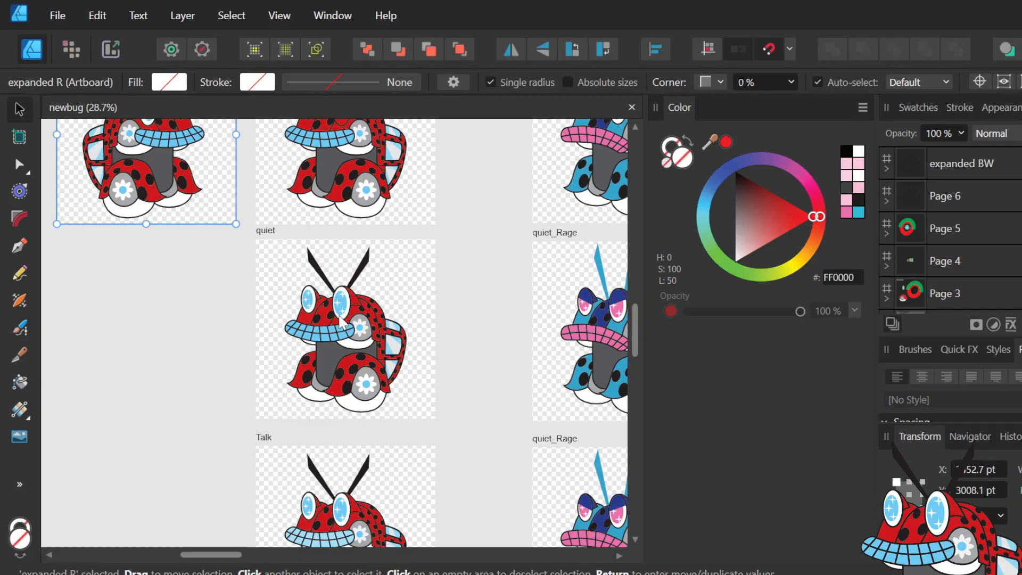
pyautogui.scroll(-3, 339, 319)
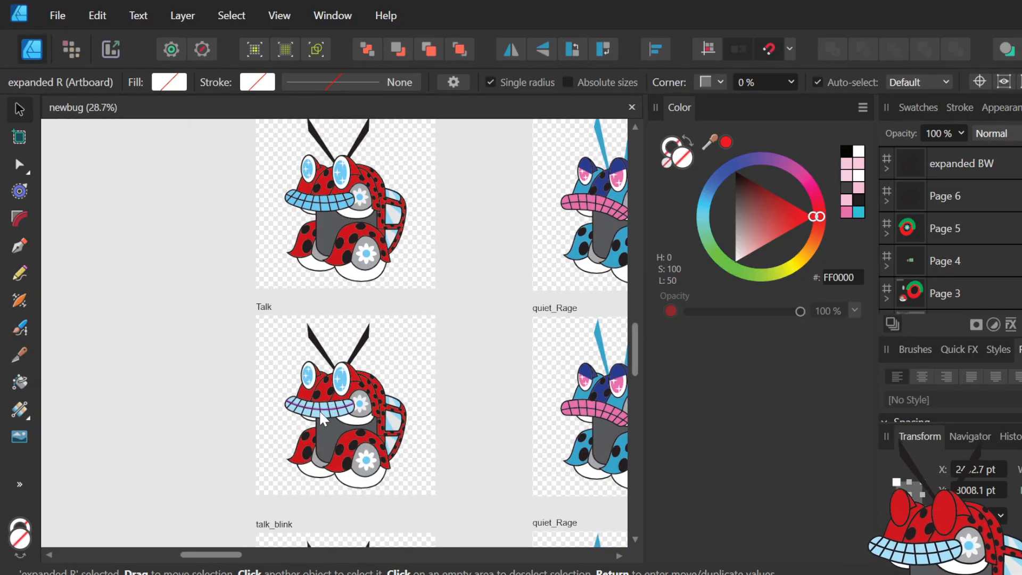
# - Select the light-blue mouth curve inside the Talk artboard's grouped ladybug to inspect its fill colour
pyautogui.scroll(8, 323, 416)
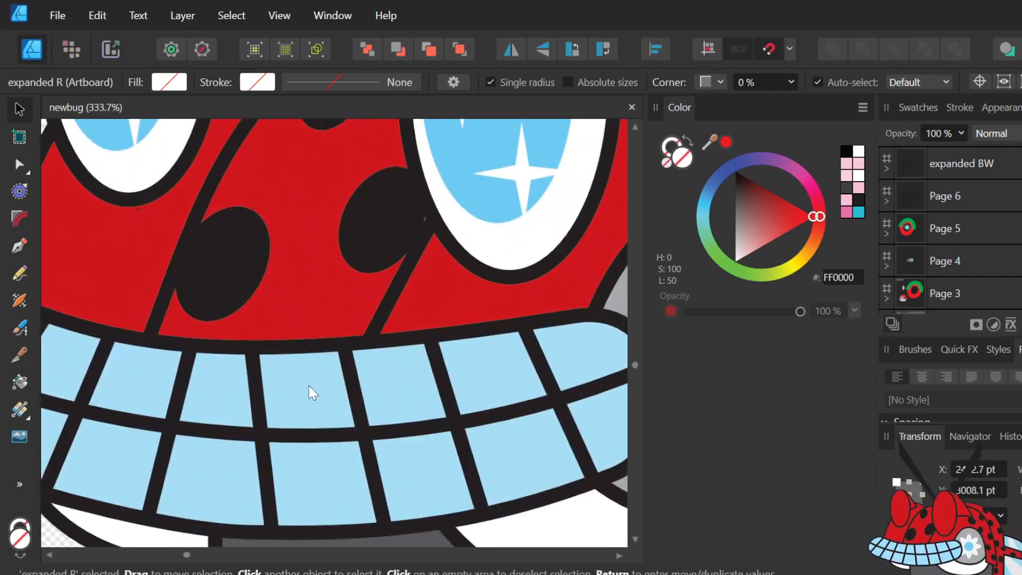
pyautogui.click(311, 393)
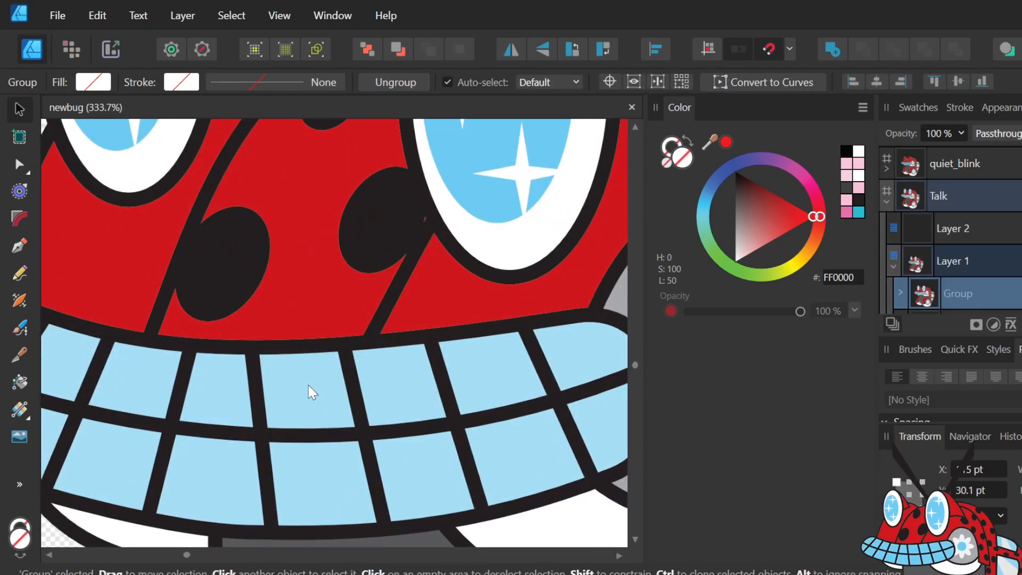
pyautogui.doubleClick(311, 392)
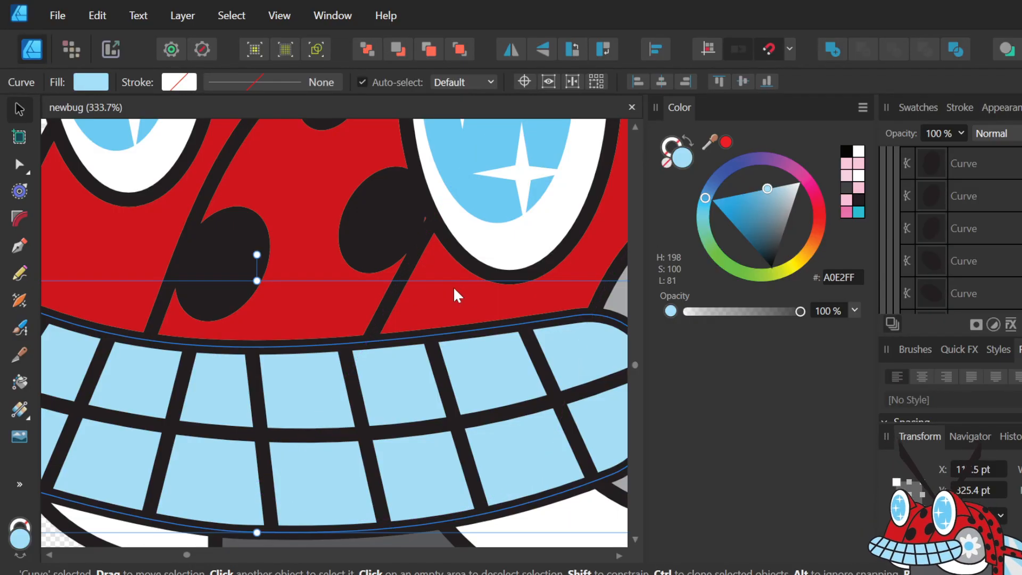
# - Compare the eyes and mouth of the red ladybug across the Talk, quiet, quiet_blink and talk_blink artboards
pyautogui.scroll(-3, 424, 306)
pyautogui.scroll(-2, 423, 308)
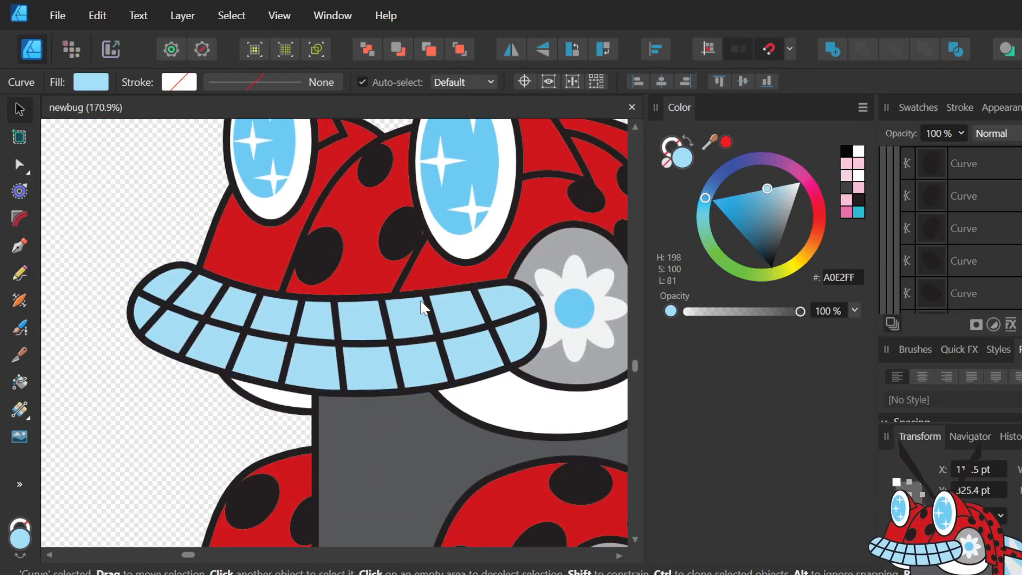
pyautogui.scroll(-4, 423, 308)
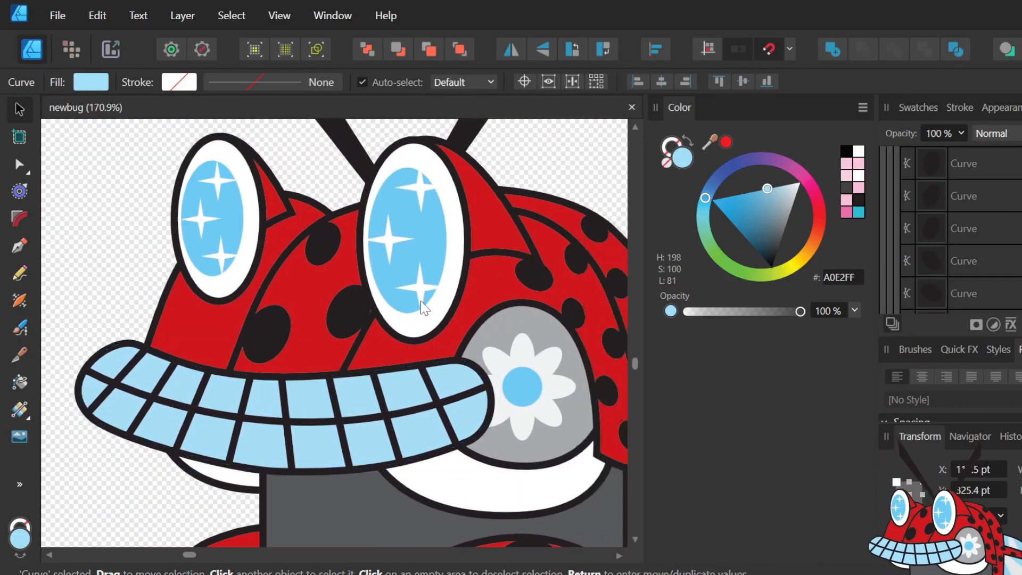
pyautogui.scroll(3, 421, 307)
pyautogui.scroll(-1, 421, 307)
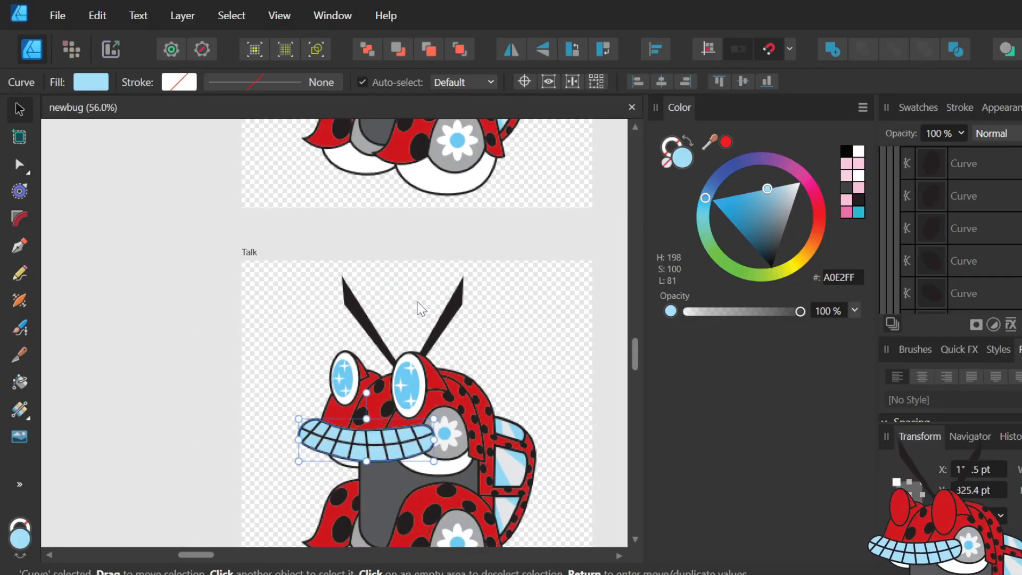
pyautogui.scroll(1, 422, 308)
pyautogui.scroll(4, 423, 307)
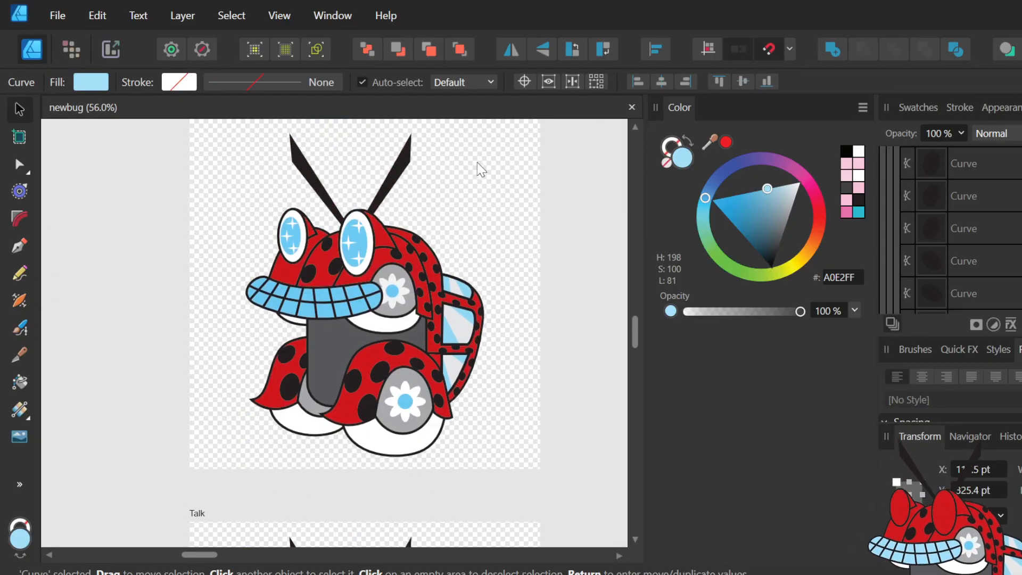
pyautogui.scroll(-7, 455, 221)
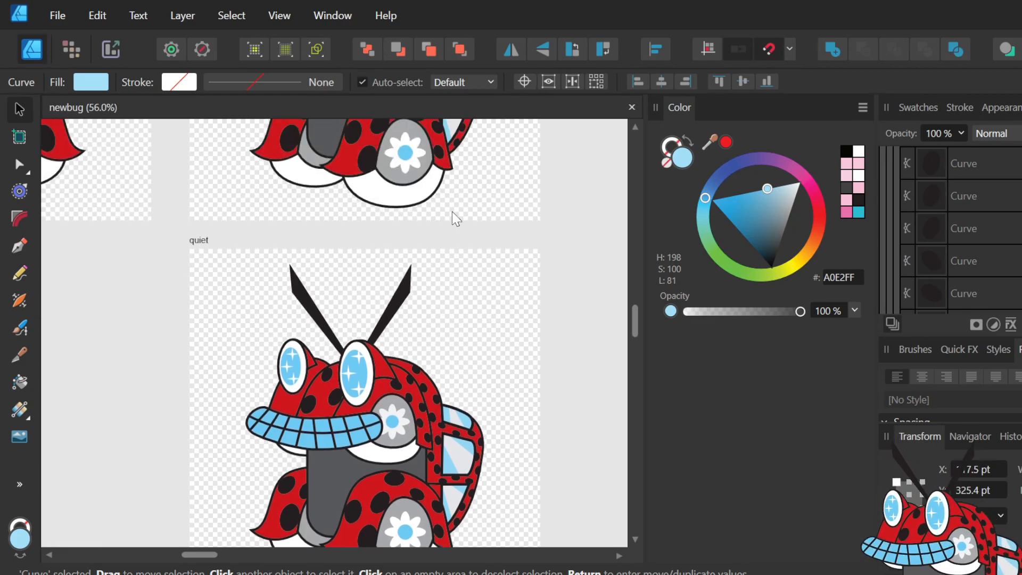
pyautogui.scroll(2, 459, 224)
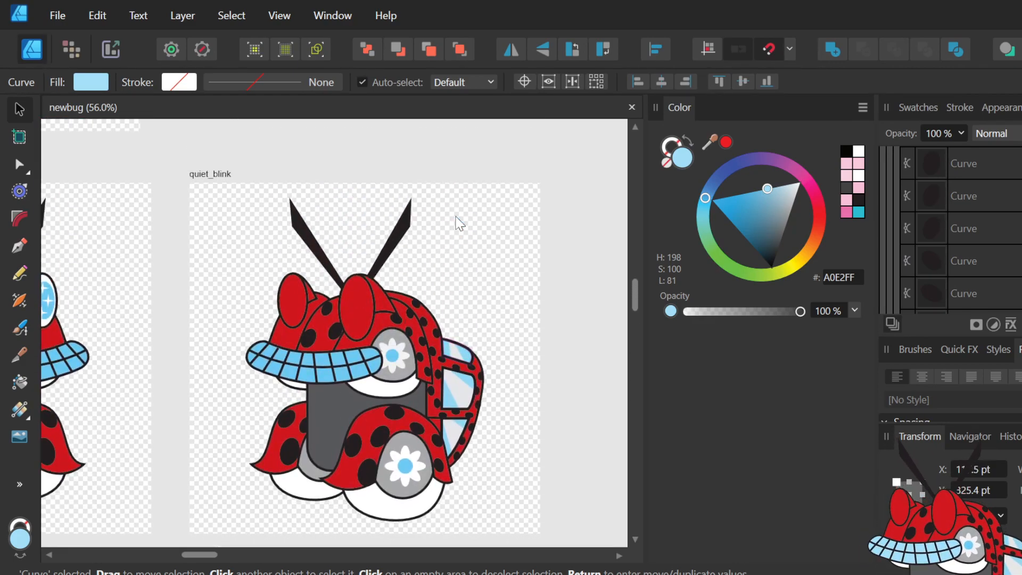
pyautogui.scroll(-4, 459, 224)
pyautogui.scroll(-5, 459, 224)
pyautogui.scroll(-3, 457, 223)
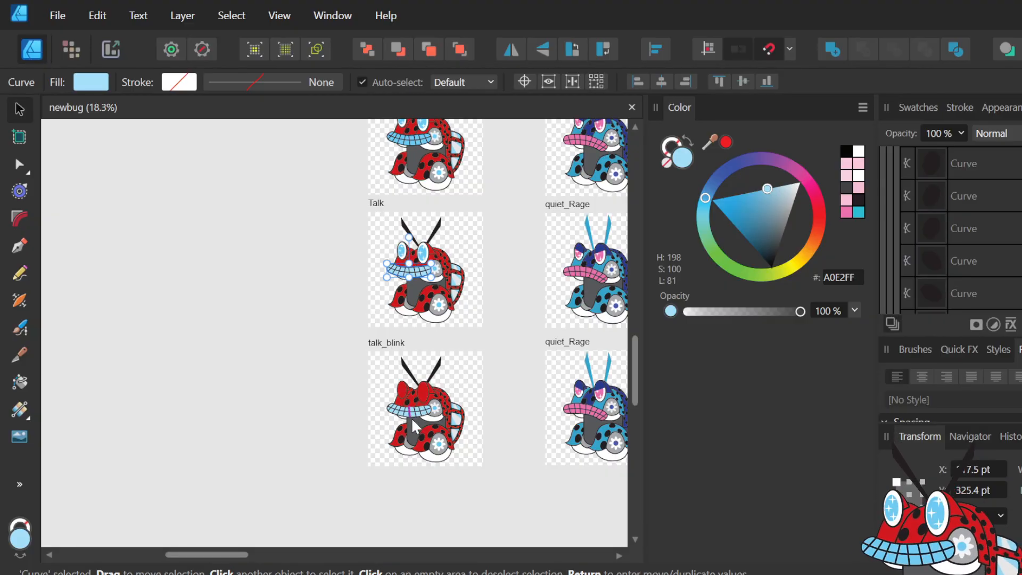
pyautogui.scroll(-2, 399, 330)
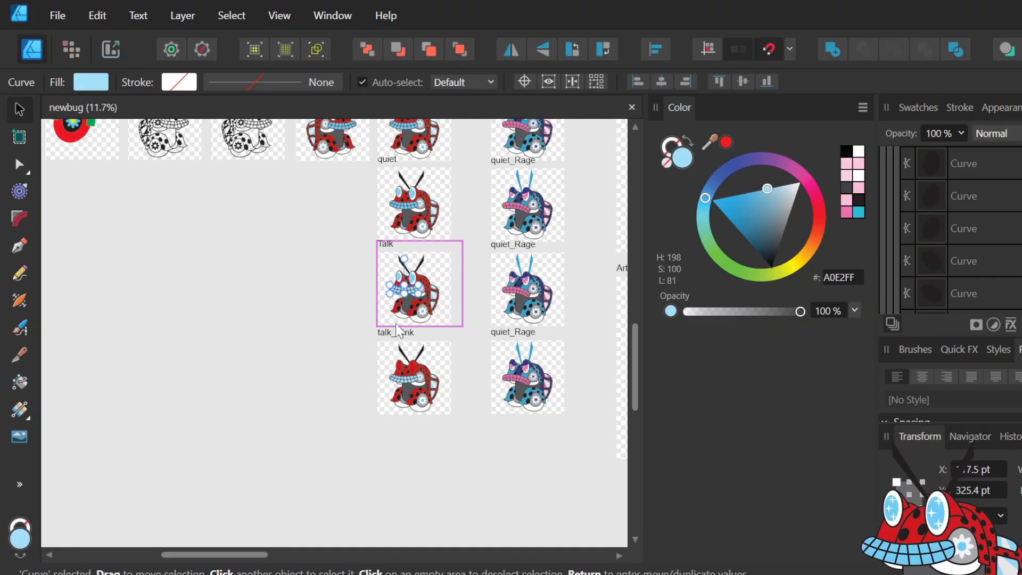
# - Survey the complete artboard layout, including the pink Artboard1 and N_Rage versions, and return to the red ladybug column
pyautogui.hscroll(3, 398, 330)
pyautogui.hscroll(3, 397, 330)
pyautogui.scroll(-3, 398, 331)
pyautogui.scroll(3, 399, 331)
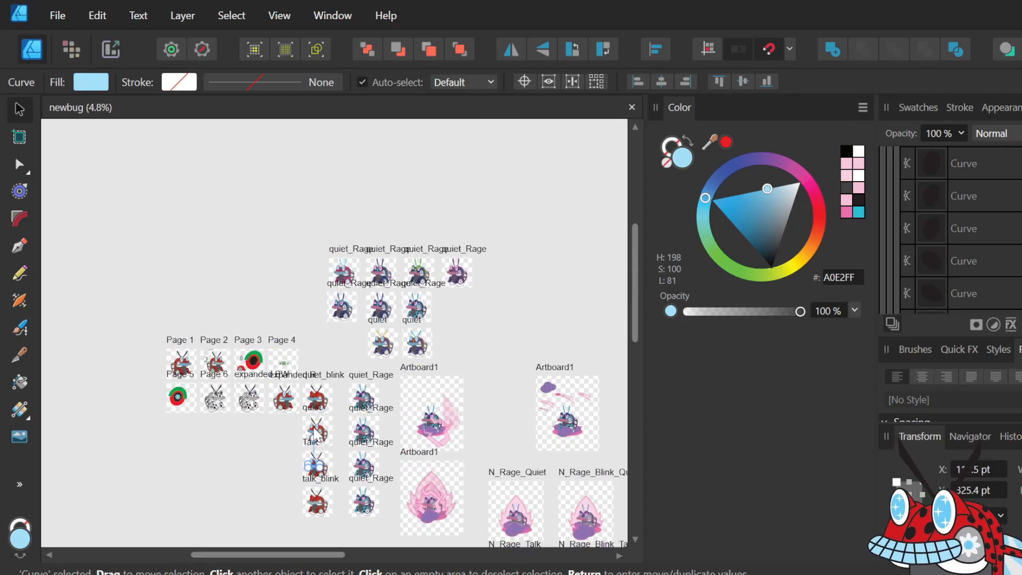
pyautogui.scroll(-2, 311, 426)
pyautogui.scroll(1, 312, 427)
pyautogui.scroll(5, 312, 426)
pyautogui.scroll(2, 309, 422)
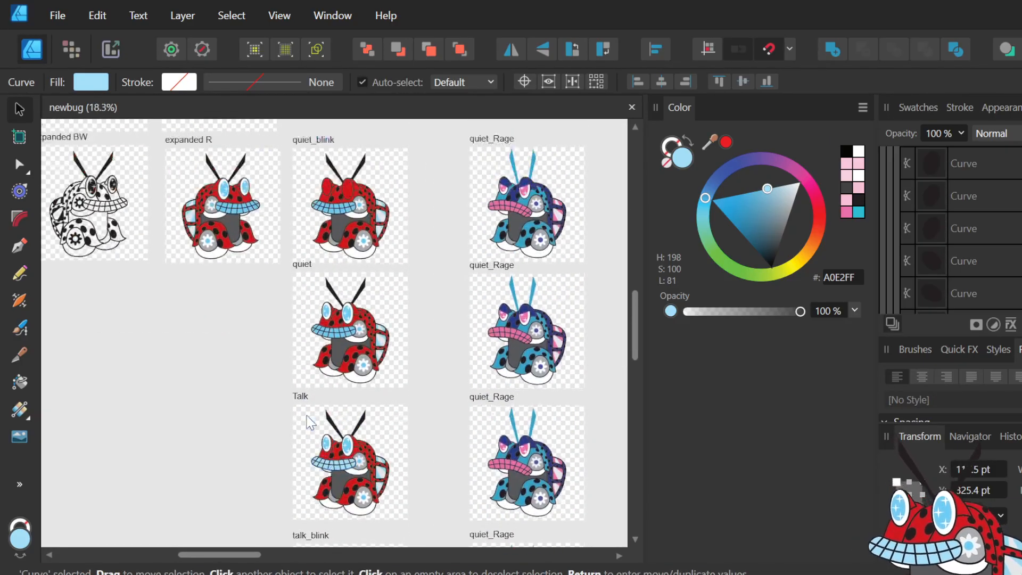
# - Duplicate the red quiet artboard and place the copy beside the yellow-antennae quiet artboard, below the first blue quiet_Rage artboard
pyautogui.click(303, 319)
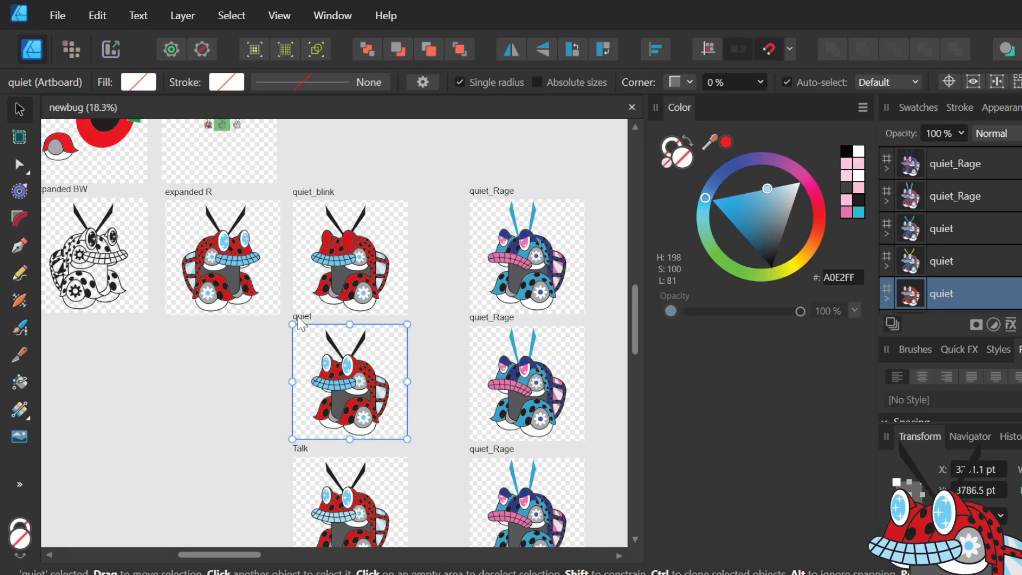
pyautogui.moveTo(292, 324); pyautogui.dragTo(266, 298)
pyautogui.hotkey('ctrl', 'z')
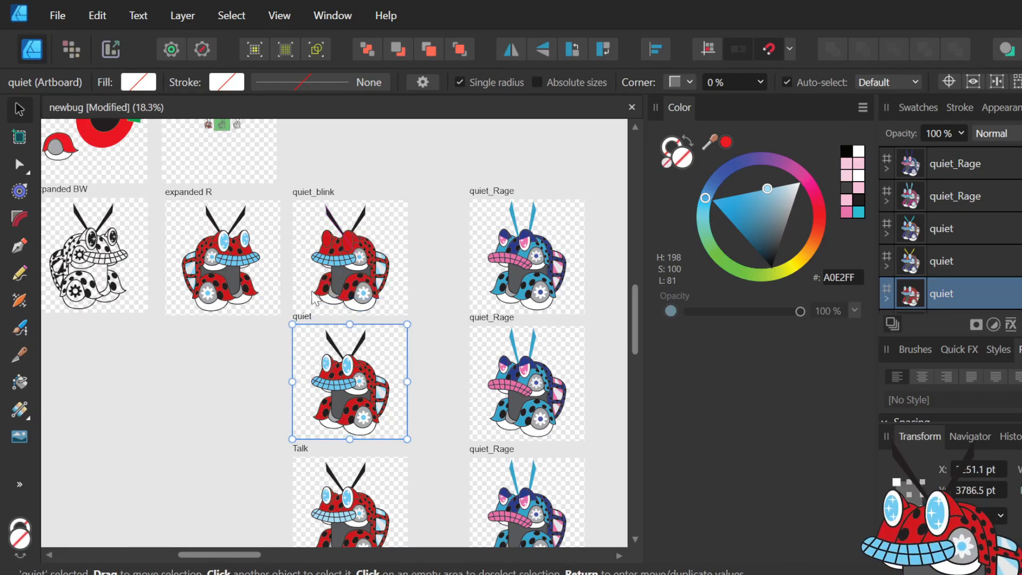
pyautogui.moveTo(311, 322); pyautogui.dragTo(422, 234)
pyautogui.scroll(3, 371, 304)
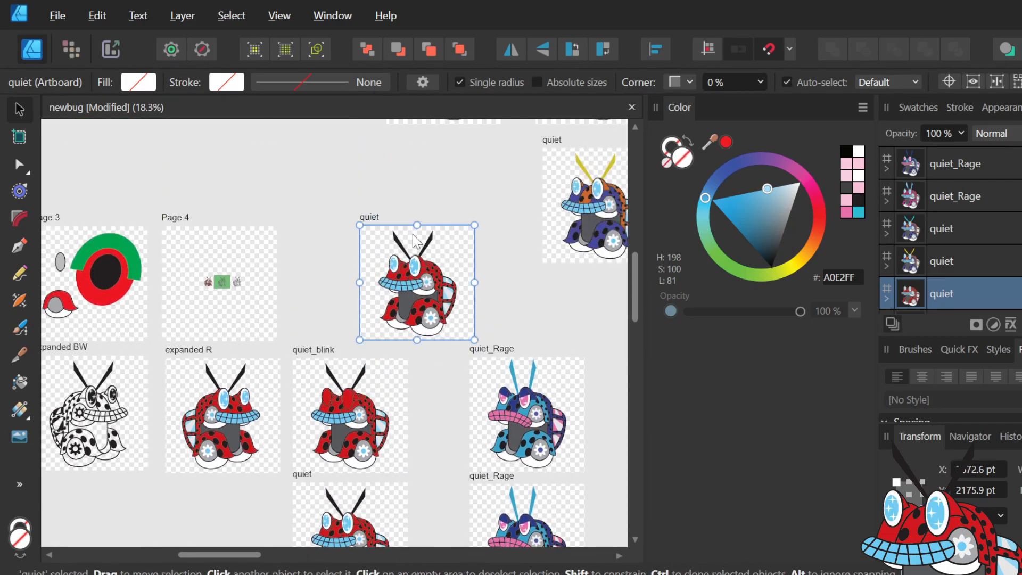
pyautogui.moveTo(371, 306); pyautogui.dragTo(407, 220)
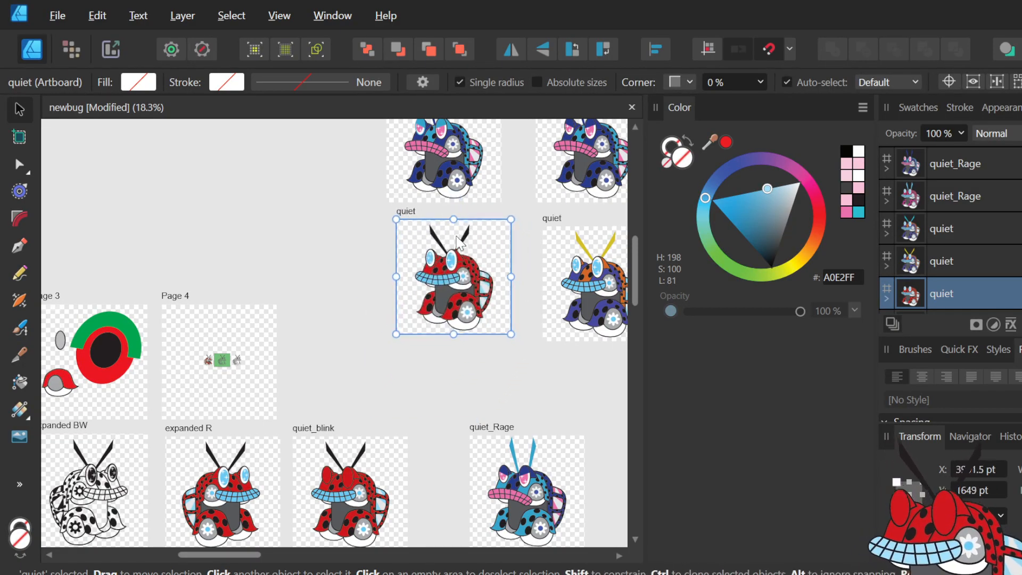
# - Compare the blue quiet_Rage variants with the red and orange quiet ladybugs below them, checking eyelids, antennae and body colours
pyautogui.scroll(3, 461, 243)
pyautogui.scroll(-1, 461, 243)
pyautogui.scroll(1, 461, 242)
pyautogui.scroll(2, 461, 242)
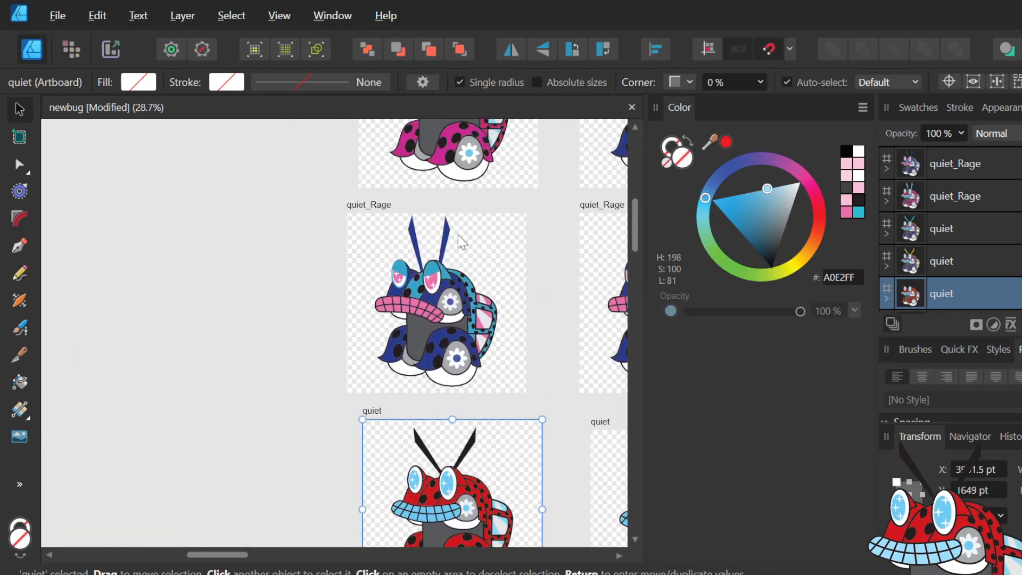
pyautogui.scroll(4, 456, 240)
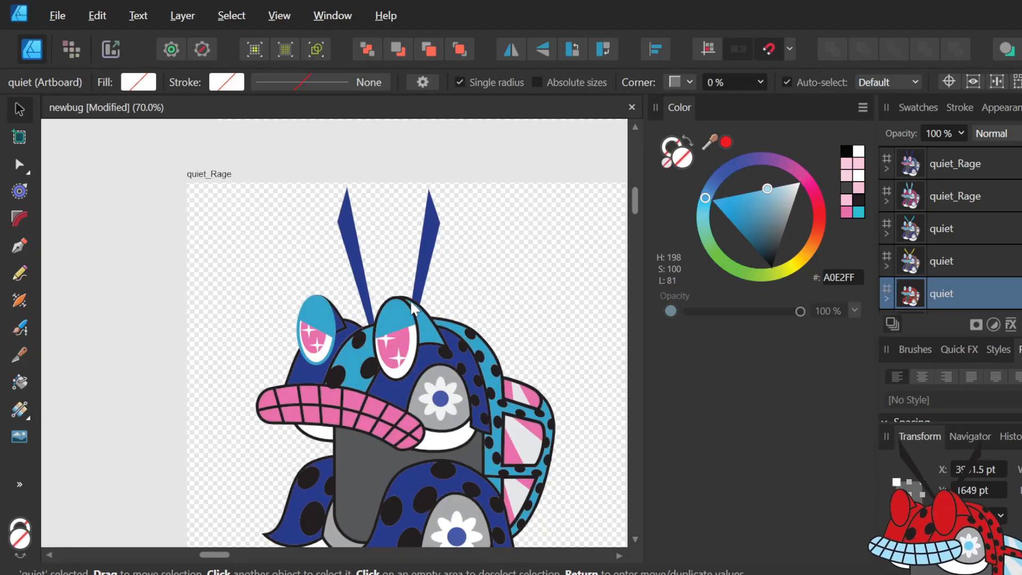
pyautogui.scroll(-3, 285, 270)
pyautogui.hscroll(3, 406, 307)
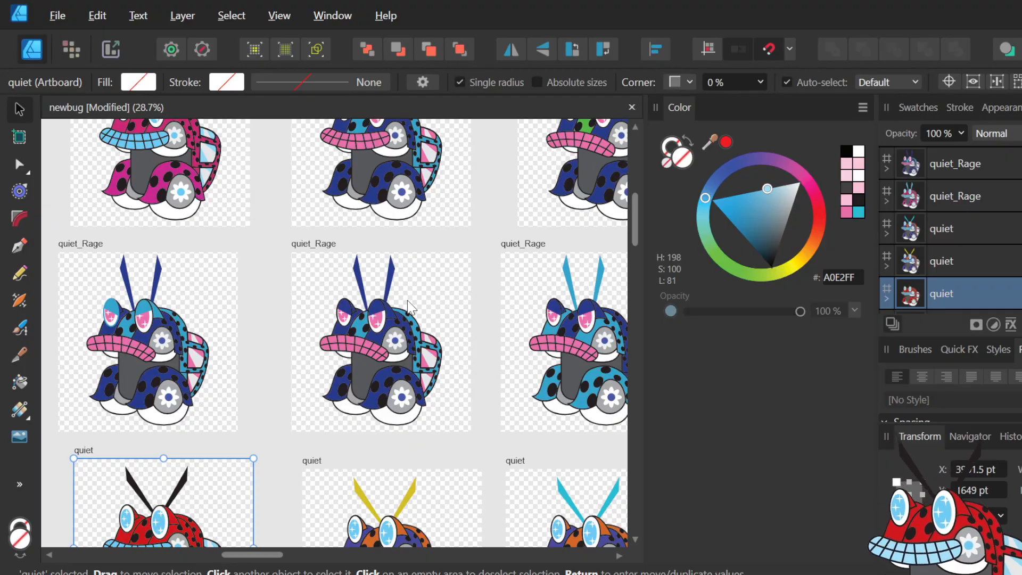
pyautogui.scroll(-1, 410, 307)
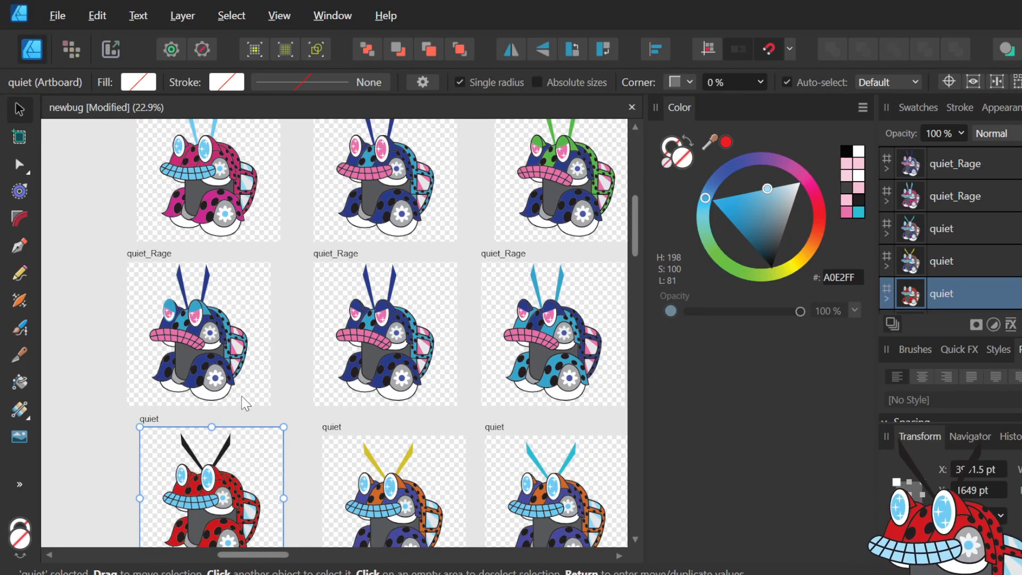
pyautogui.scroll(2, 285, 446)
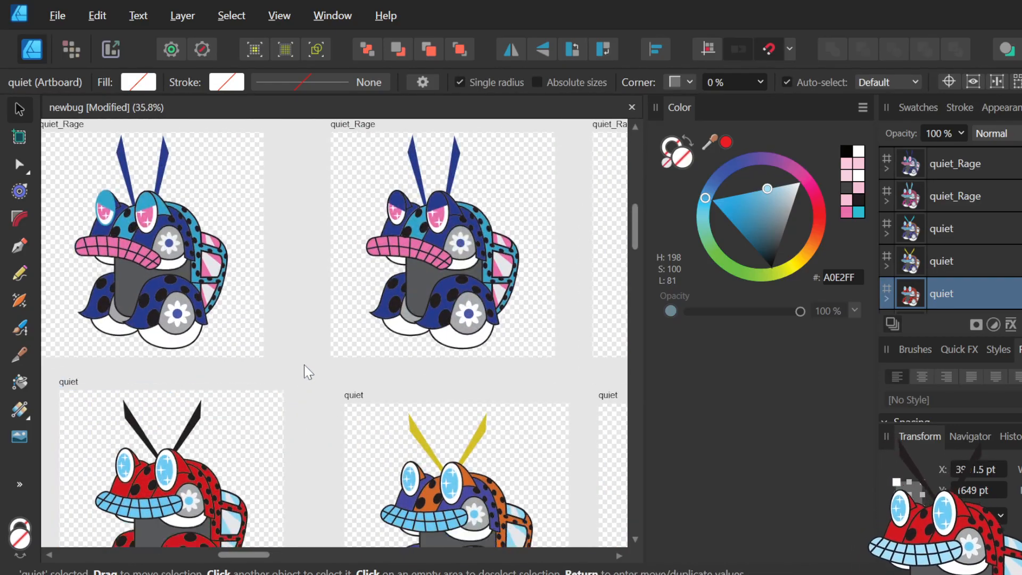
pyautogui.scroll(-2, 303, 365)
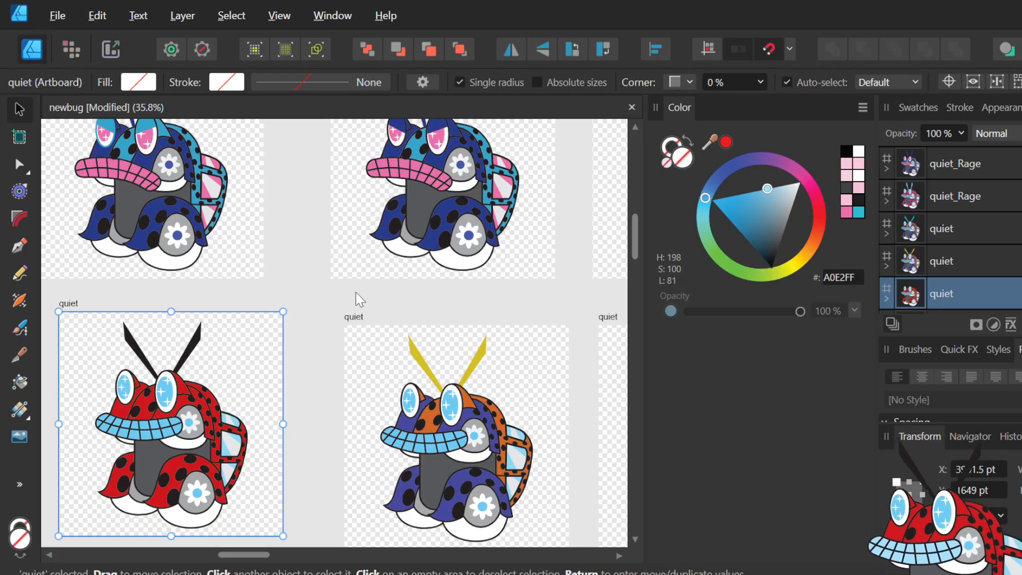
# - Examine the colours of the magenta quiet_Rage ladybug closely, including its body, legs, backpack windows and antennae
pyautogui.scroll(2, 354, 292)
pyautogui.scroll(-3, 374, 291)
pyautogui.scroll(3, 375, 298)
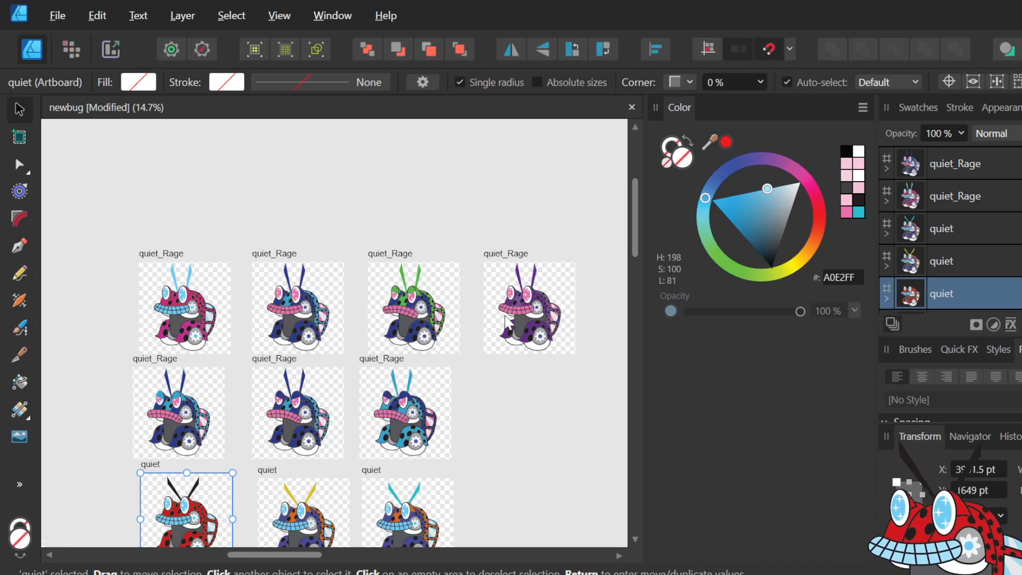
pyautogui.scroll(2, 173, 325)
pyautogui.scroll(4, 174, 324)
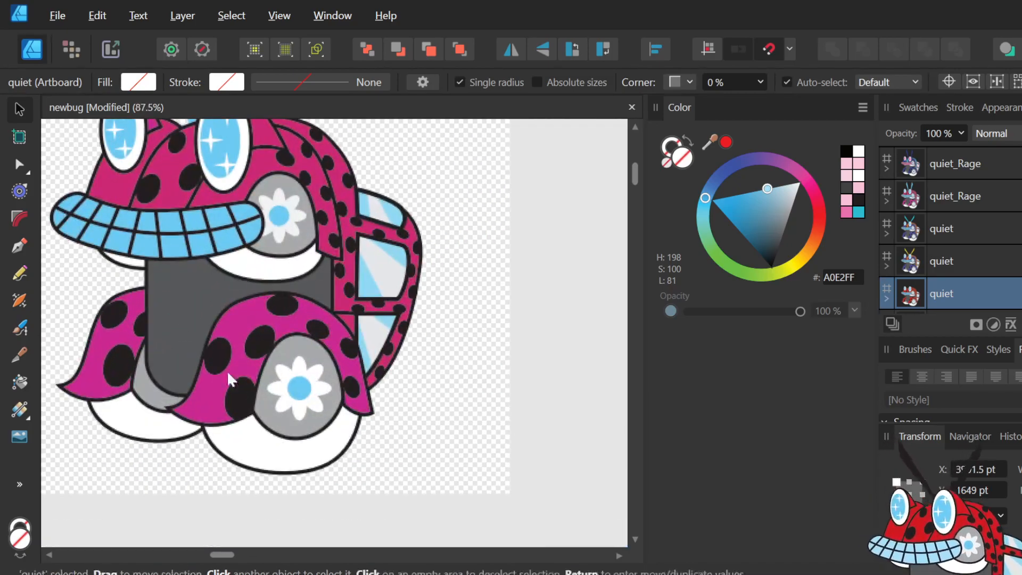
pyautogui.scroll(-3, 247, 392)
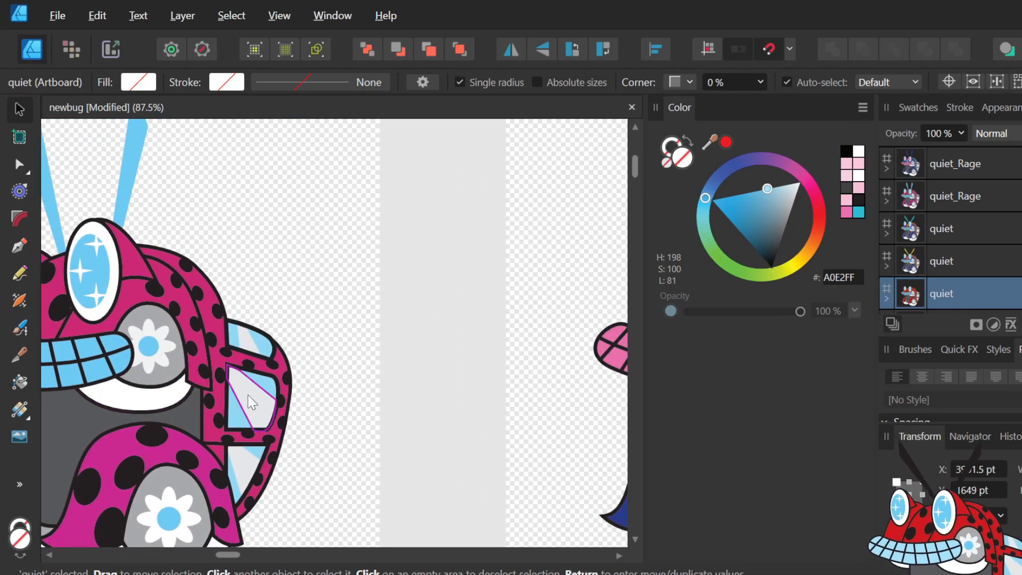
pyautogui.scroll(-1, 280, 430)
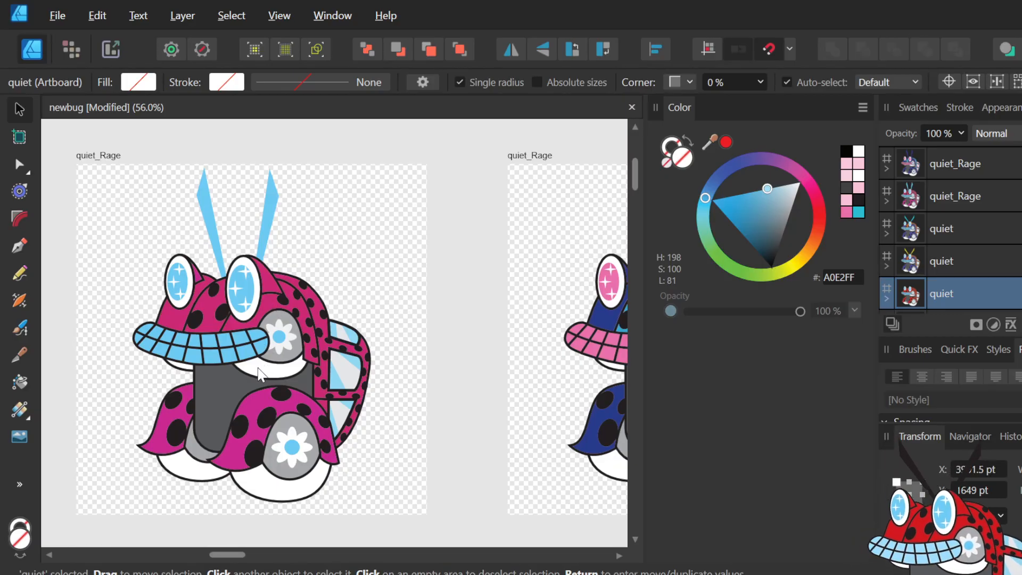
pyautogui.scroll(-2, 343, 434)
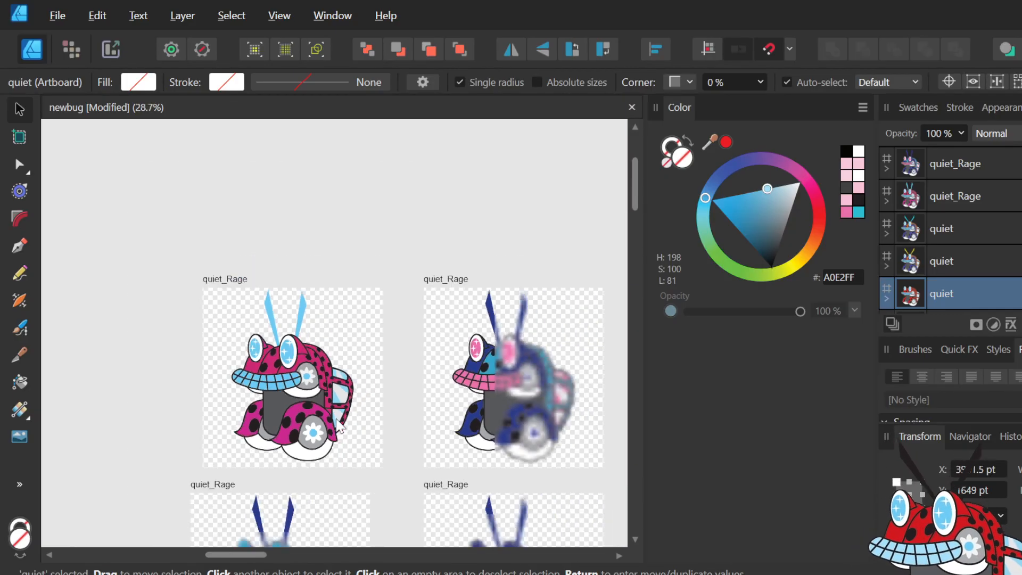
# - Inspect the magenta quiet_Rage ladybug from antennae to feet, looking at its head, shell, legs and backpack colours
pyautogui.scroll(3, 331, 426)
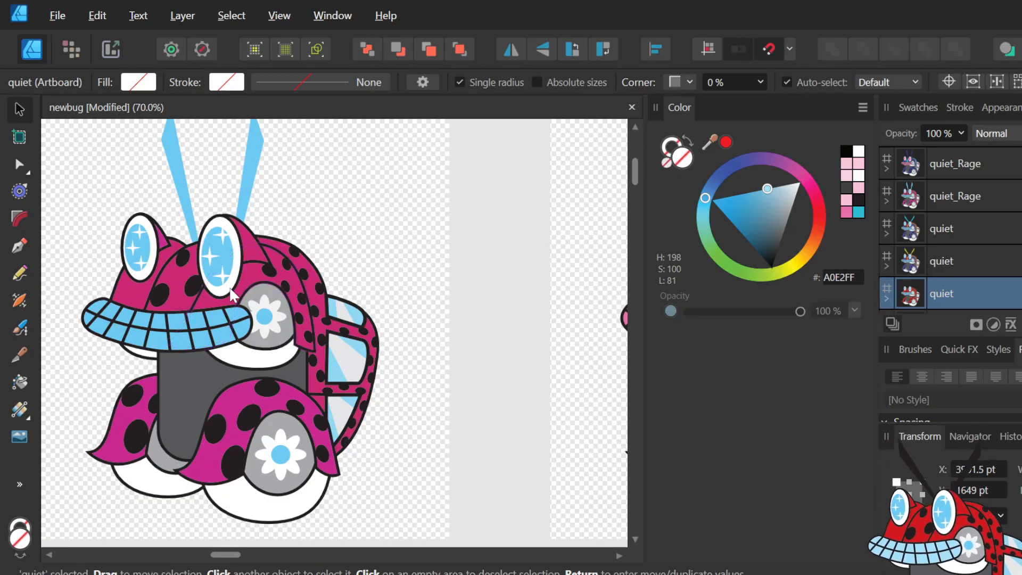
pyautogui.scroll(-2, 260, 295)
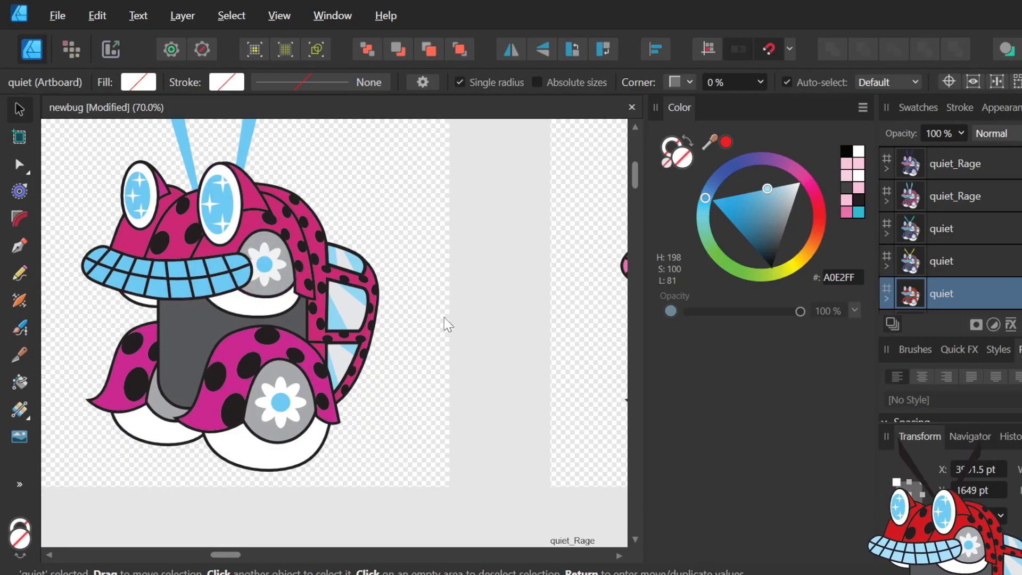
pyautogui.scroll(-2, 429, 326)
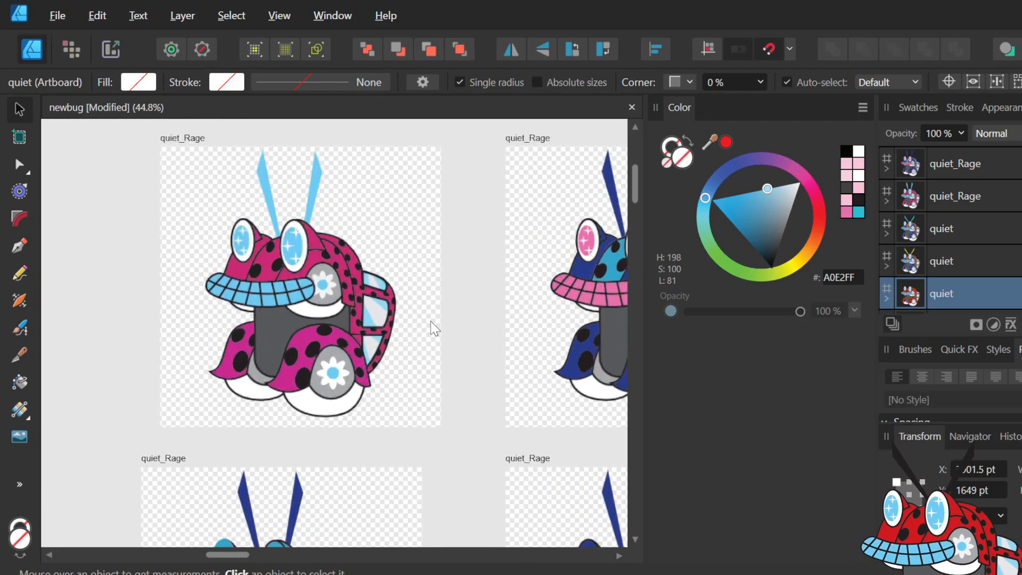
pyautogui.scroll(1, 434, 327)
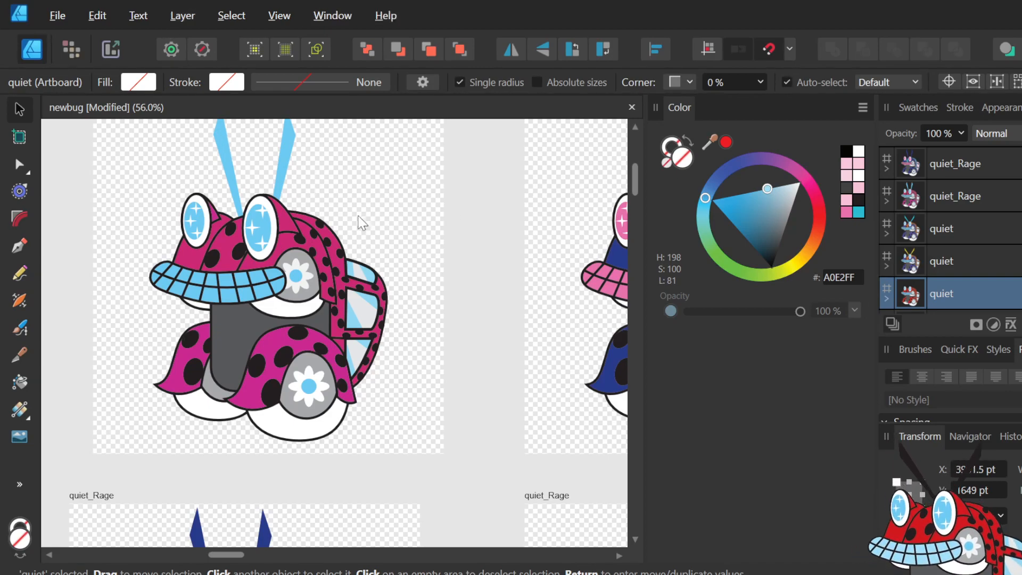
pyautogui.scroll(1, 264, 315)
pyautogui.scroll(-1, 278, 312)
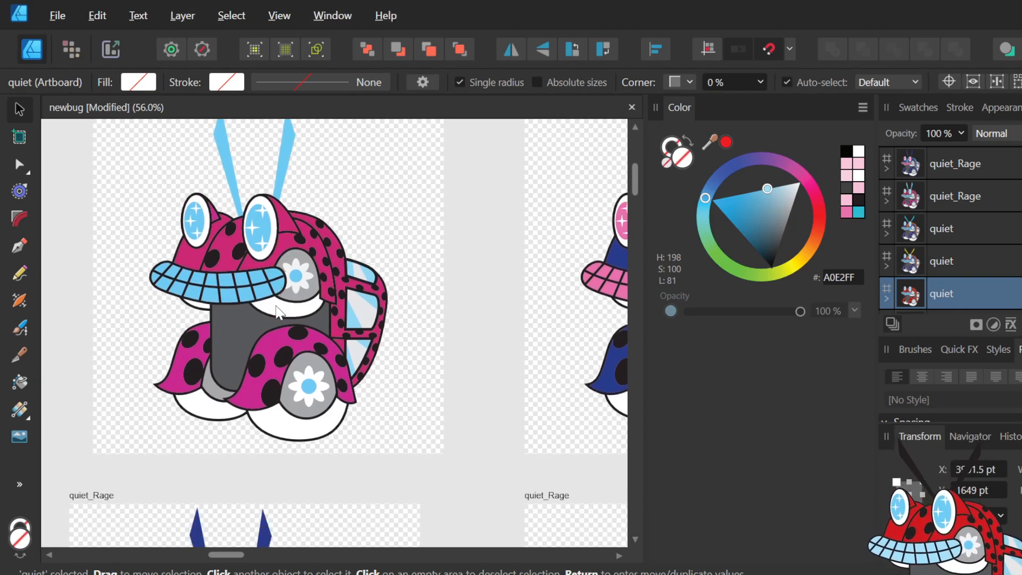
pyautogui.scroll(-1, 275, 309)
pyautogui.scroll(3, 275, 302)
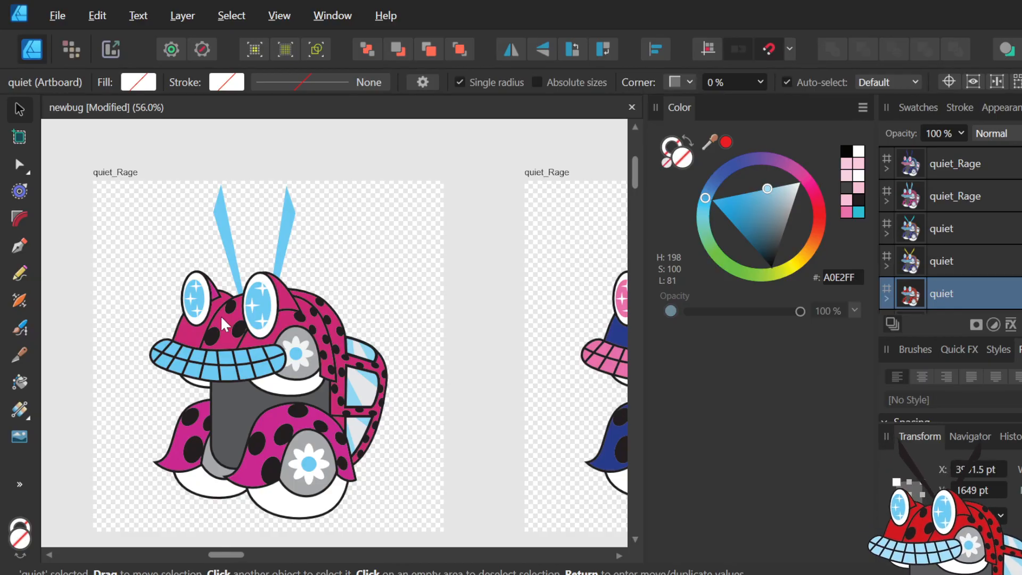
# - Compare the magenta quiet_Rage ladybug with the blue one below it, examining the lower one's blue eyelids, pink eyes and mouth
pyautogui.scroll(-2, 221, 320)
pyautogui.scroll(-3, 220, 316)
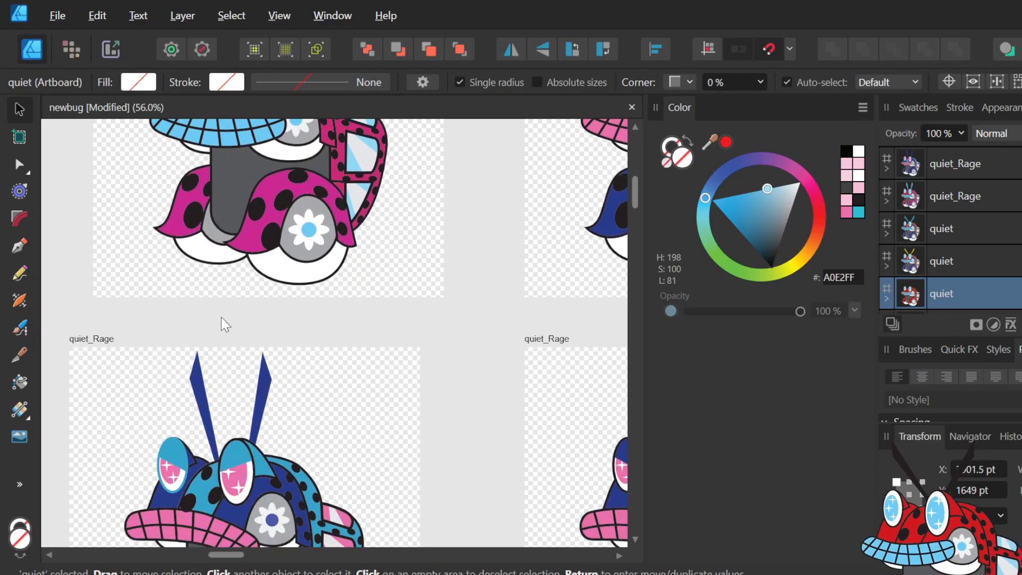
pyautogui.scroll(-4, 221, 317)
pyautogui.scroll(-4, 221, 317)
pyautogui.scroll(3, 222, 317)
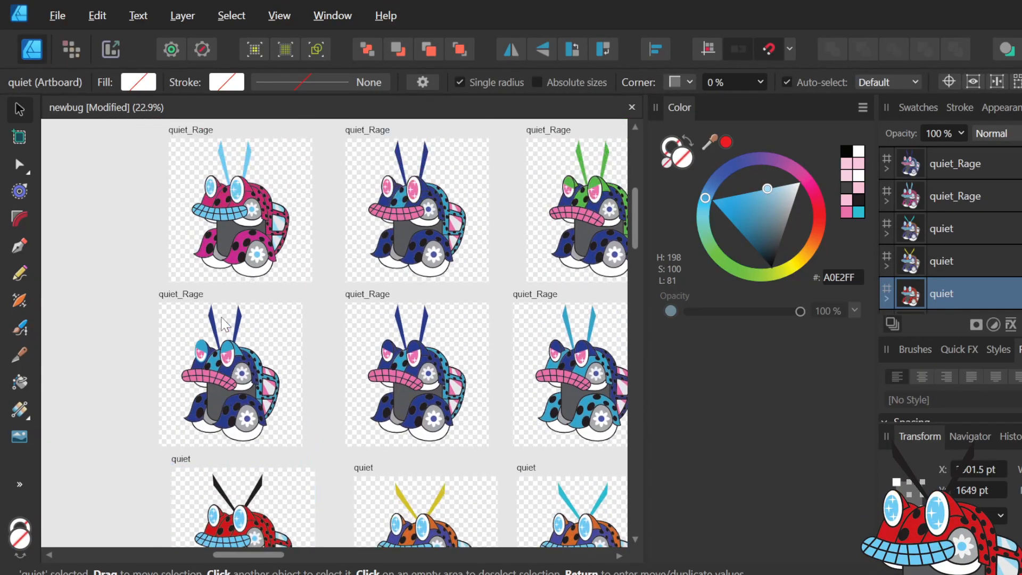
pyautogui.scroll(5, 222, 317)
pyautogui.scroll(-1, 221, 317)
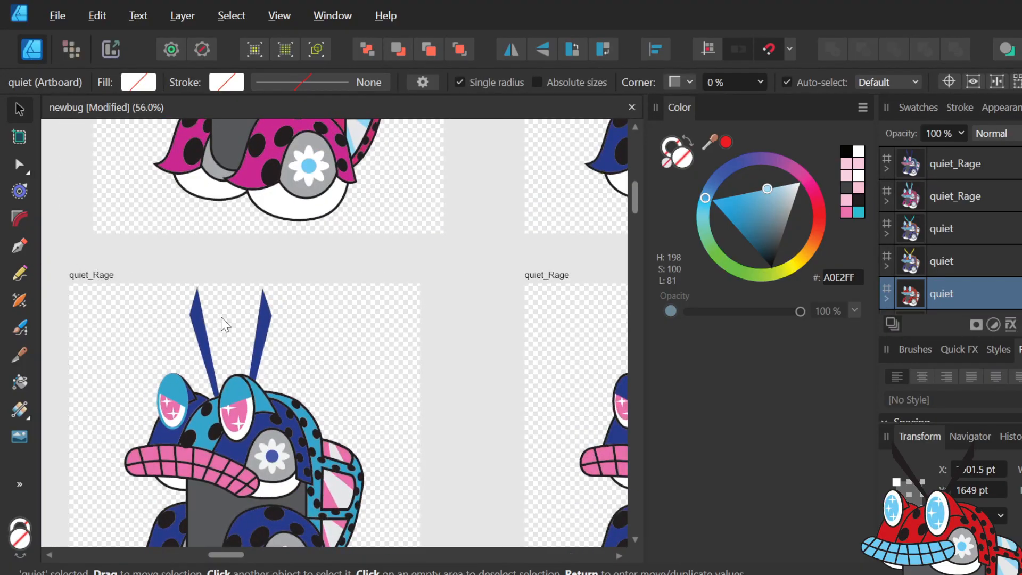
pyautogui.scroll(5, 157, 458)
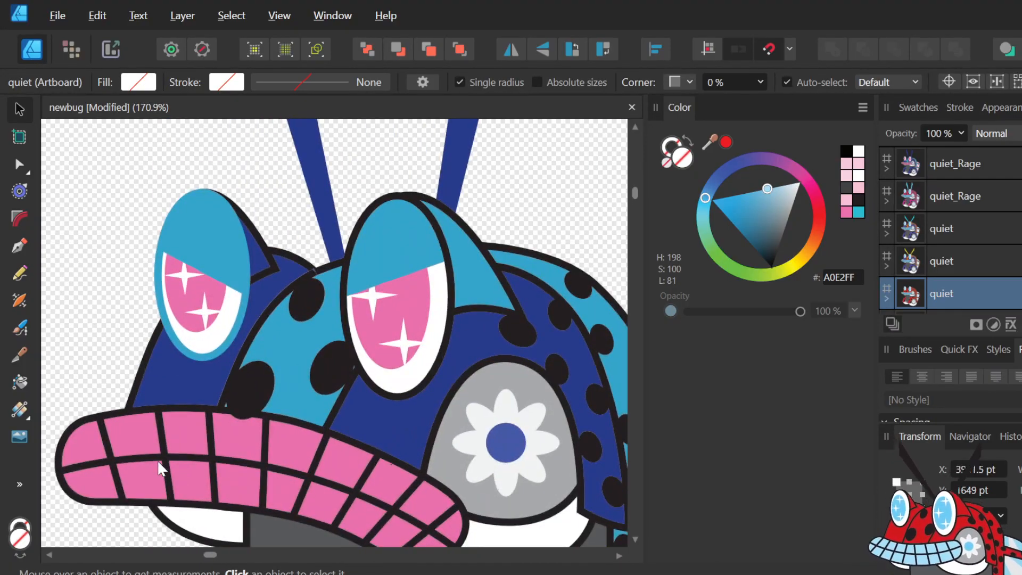
# - Sample the light blue of the magenta quiet_Rage ladybug's eye with the colour picker
pyautogui.scroll(-7, 344, 344)
pyautogui.scroll(3, 344, 342)
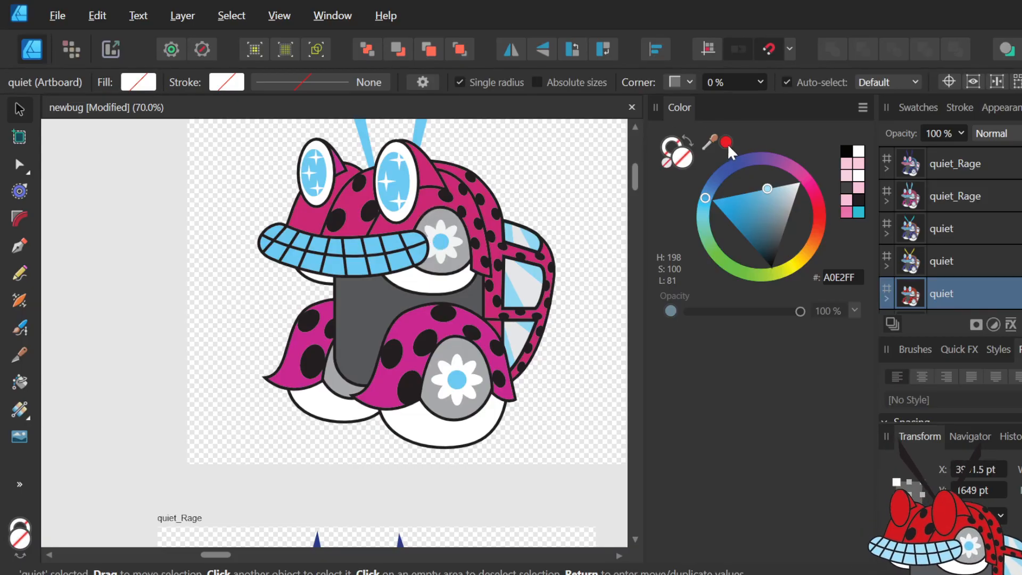
pyautogui.moveTo(725, 142); pyautogui.dragTo(395, 174)
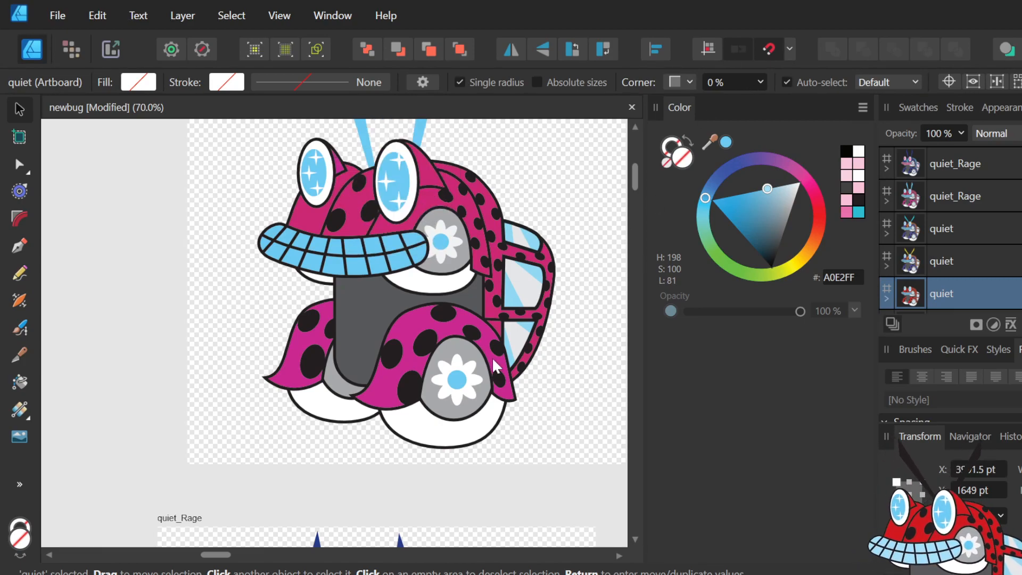
# - Survey the rows of quiet_Rage and quiet artboards, comparing the magenta, blue, green and purple variants
pyautogui.scroll(-2, 438, 250)
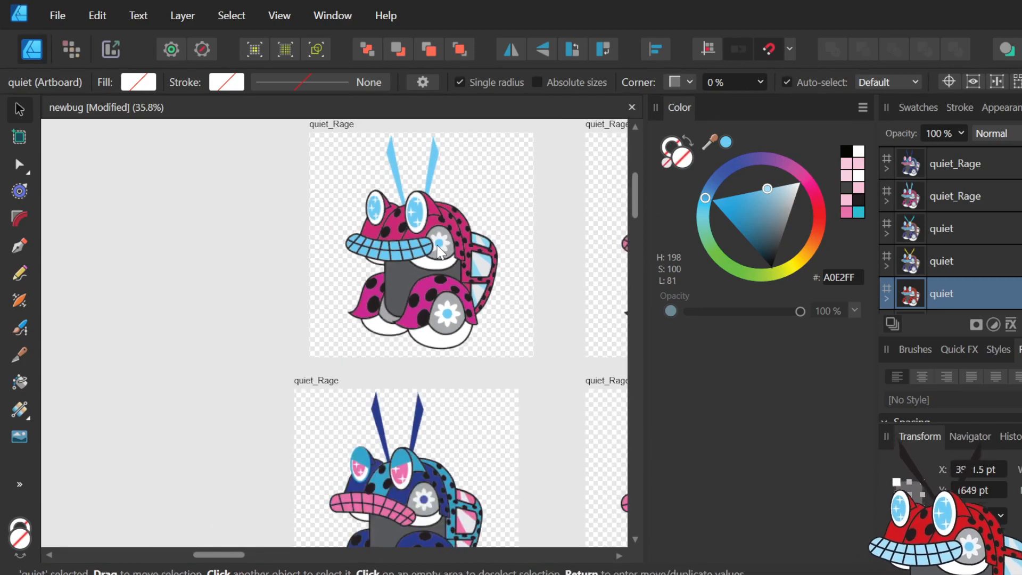
pyautogui.hscroll(3, 438, 250)
pyautogui.scroll(-5, 438, 250)
pyautogui.scroll(-2, 438, 251)
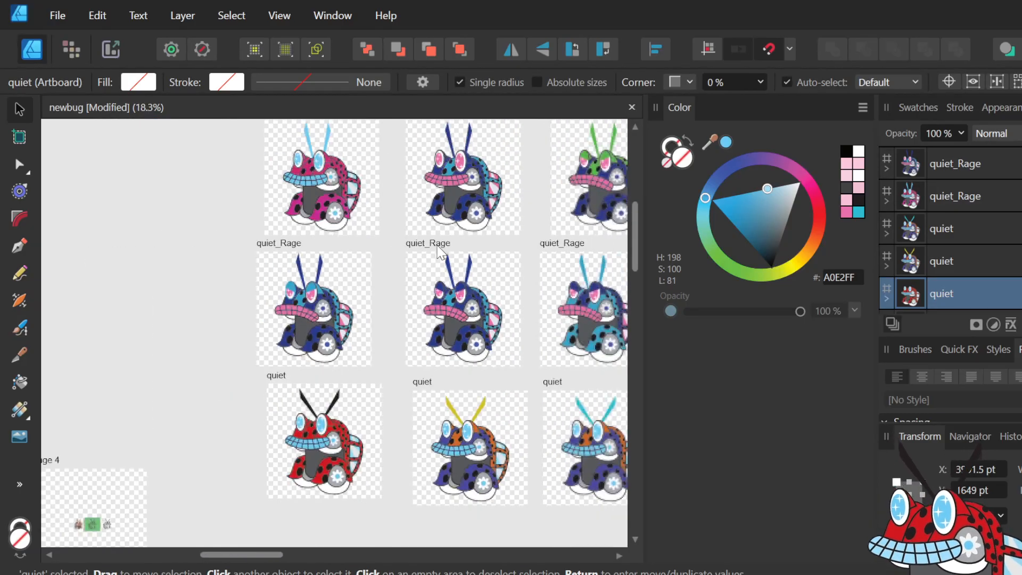
pyautogui.hscroll(3, 438, 250)
pyautogui.scroll(2, 437, 250)
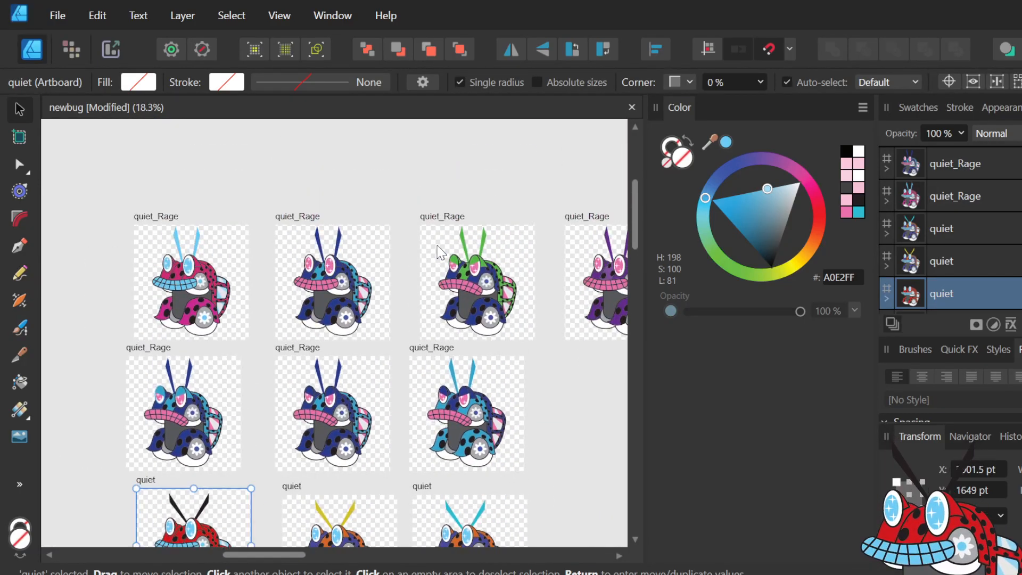
pyautogui.scroll(1, 437, 250)
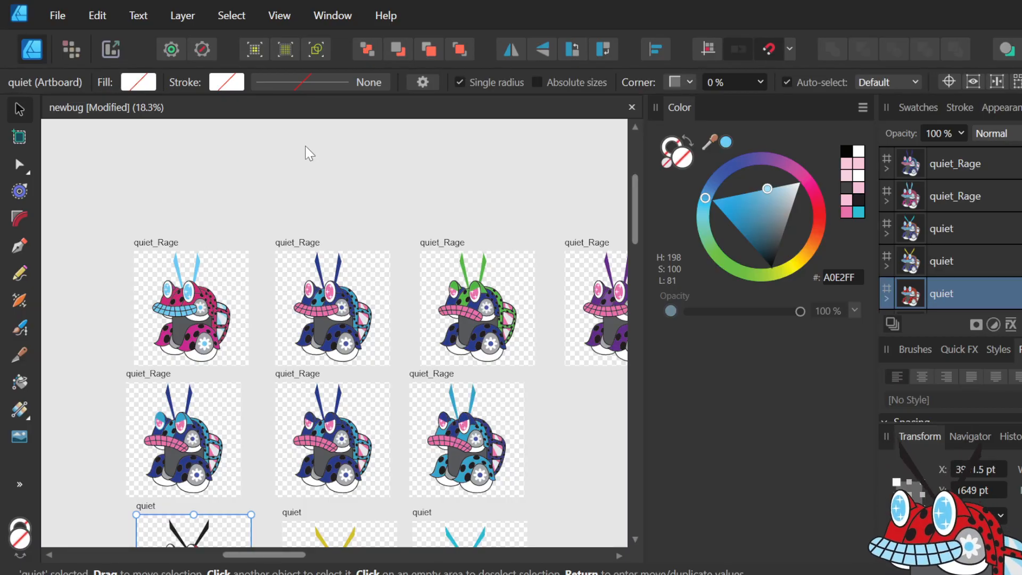
# - Select the red curve that colours the head and backpack of the copied red quiet ladybug
pyautogui.scroll(-3, 272, 325)
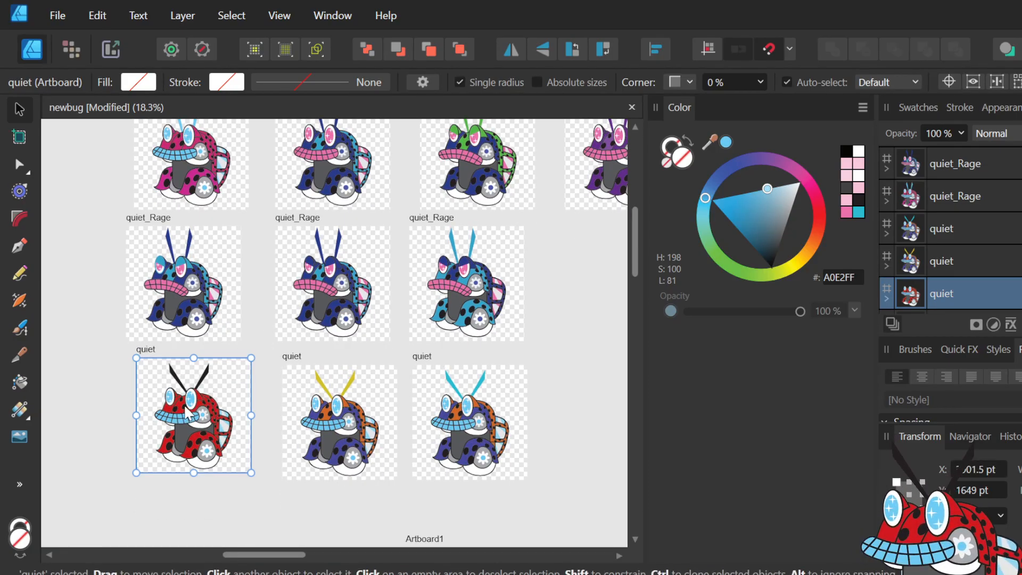
pyautogui.keyDown('ctrl'); pyautogui.scroll(6, 183, 404); pyautogui.keyUp('ctrl')
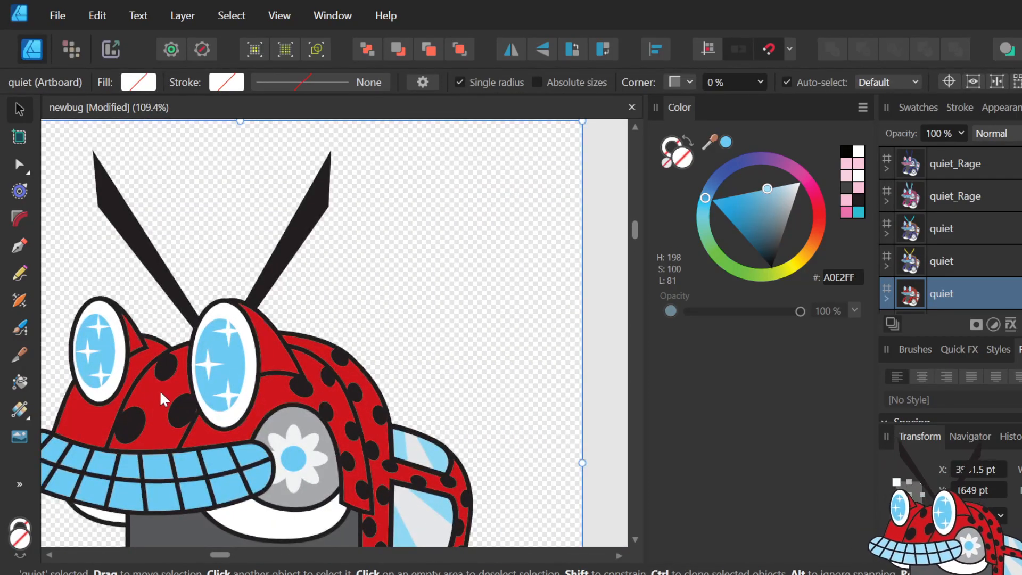
pyautogui.doubleClick(160, 390)
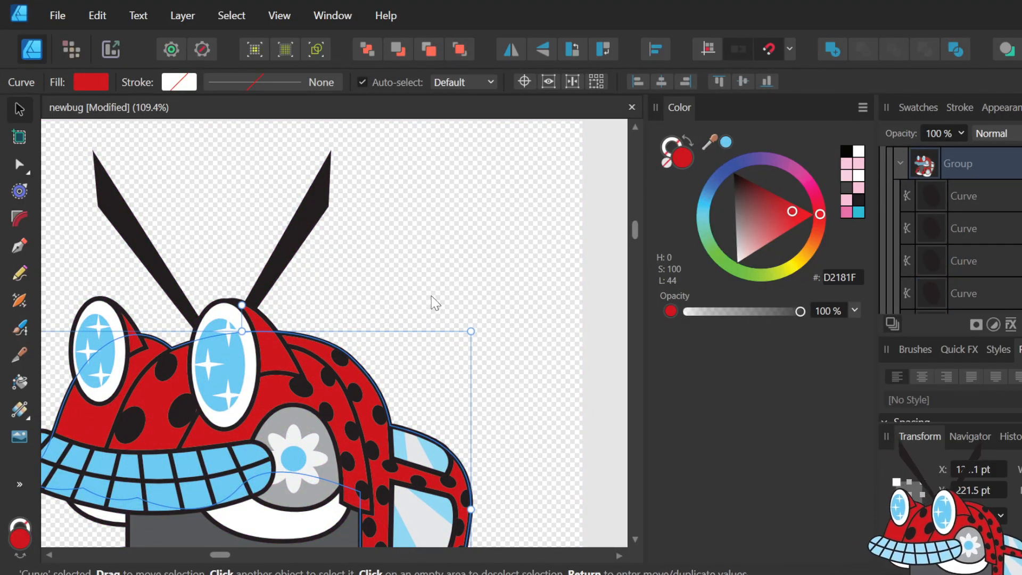
pyautogui.keyDown('ctrl'); pyautogui.scroll(-1, 433, 298); pyautogui.keyUp('ctrl')
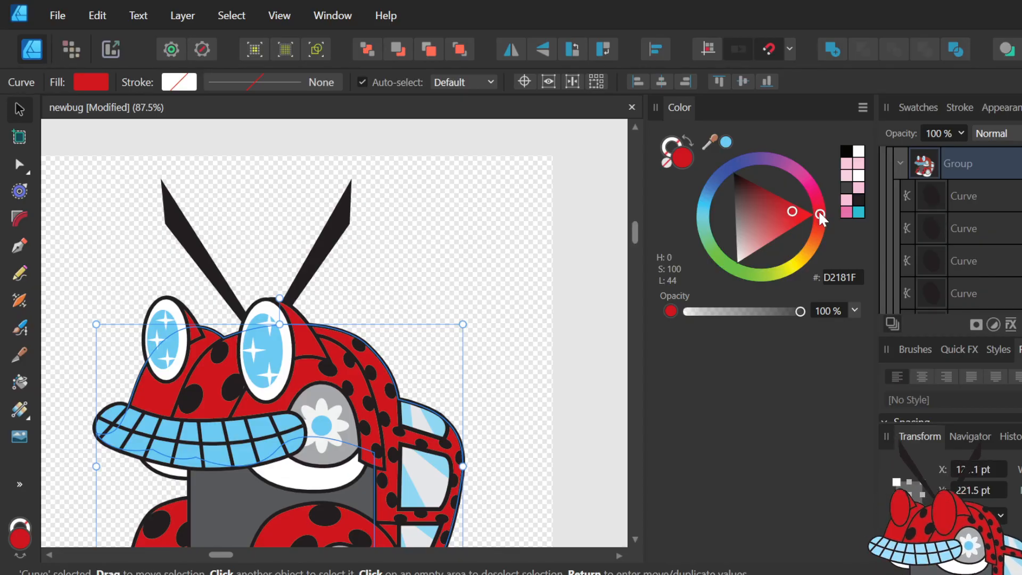
# - Try the brighter red DE0000 as the fill of the selected head-and-backpack curve
pyautogui.moveTo(819, 210)
pyautogui.mouseDown()
pyautogui.moveTo(801, 168)
pyautogui.moveTo(768, 146)
pyautogui.moveTo(710, 183)
pyautogui.moveTo(695, 223)
pyautogui.moveTo(701, 241)
pyautogui.moveTo(755, 275)
pyautogui.moveTo(811, 250)
pyautogui.moveTo(815, 215)
pyautogui.moveTo(797, 176)
pyautogui.moveTo(819, 214)
pyautogui.mouseUp()
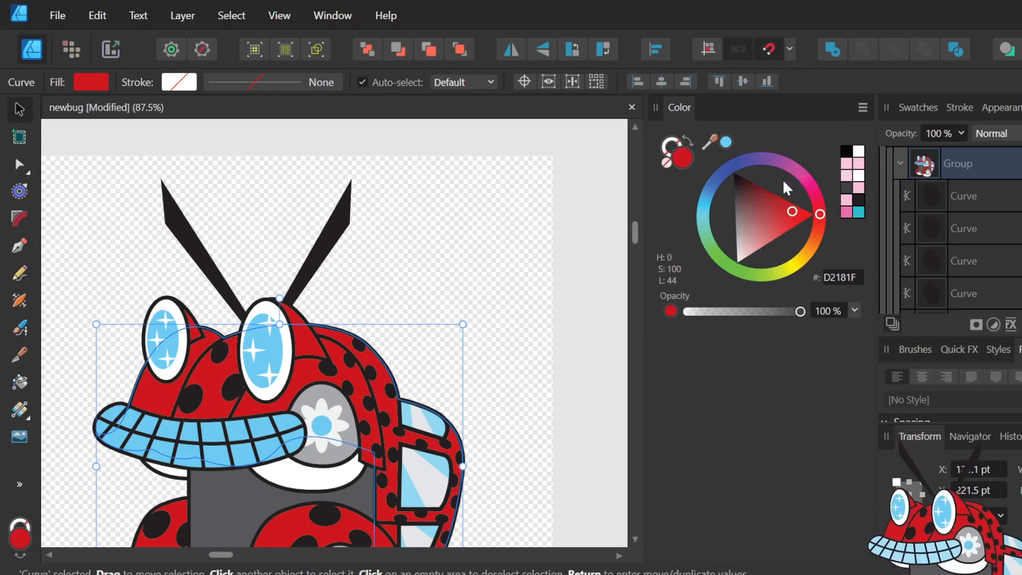
pyautogui.doubleClick(681, 157)
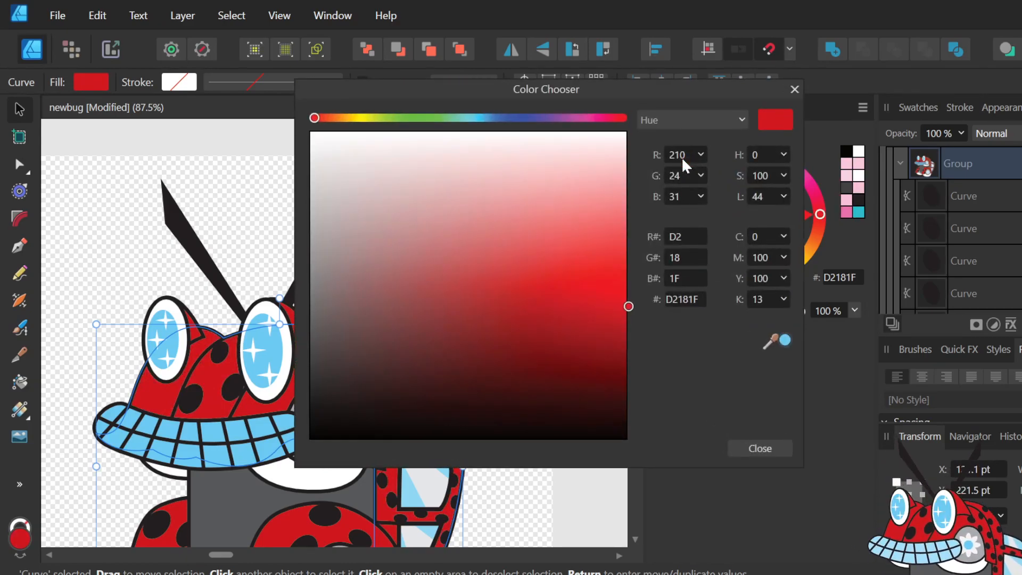
pyautogui.moveTo(318, 123); pyautogui.dragTo(295, 153)
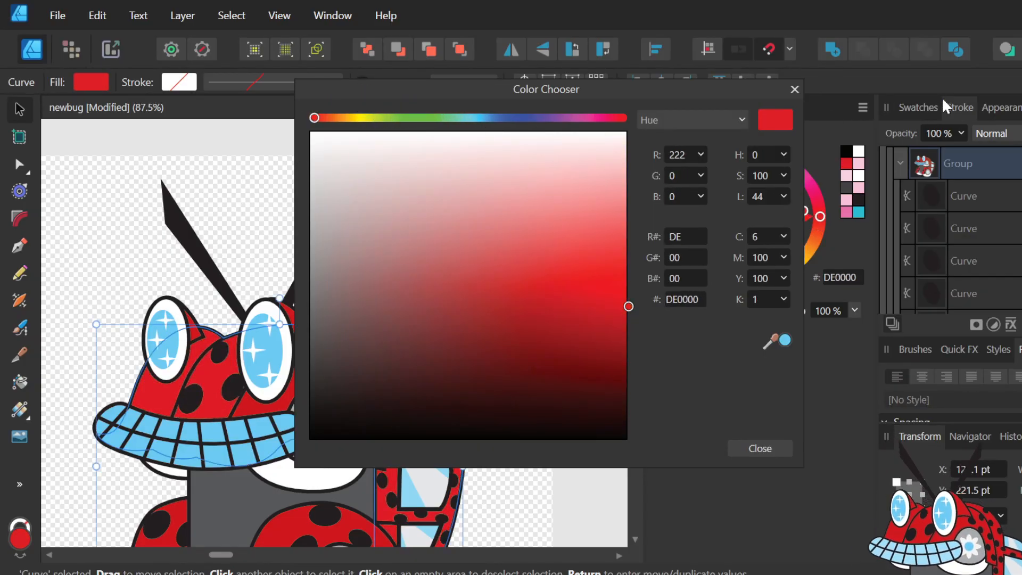
pyautogui.click(768, 448)
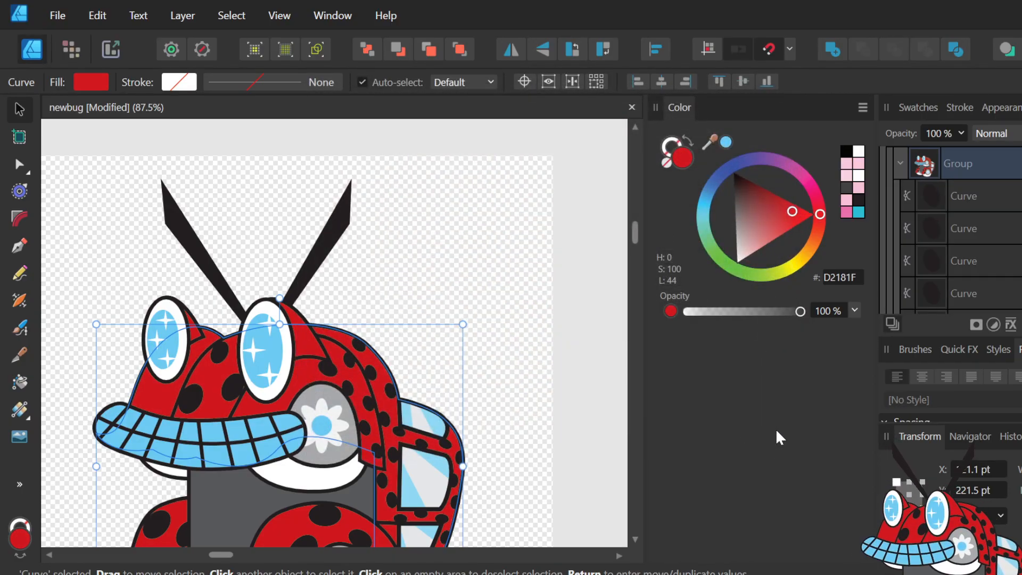
pyautogui.click(851, 277)
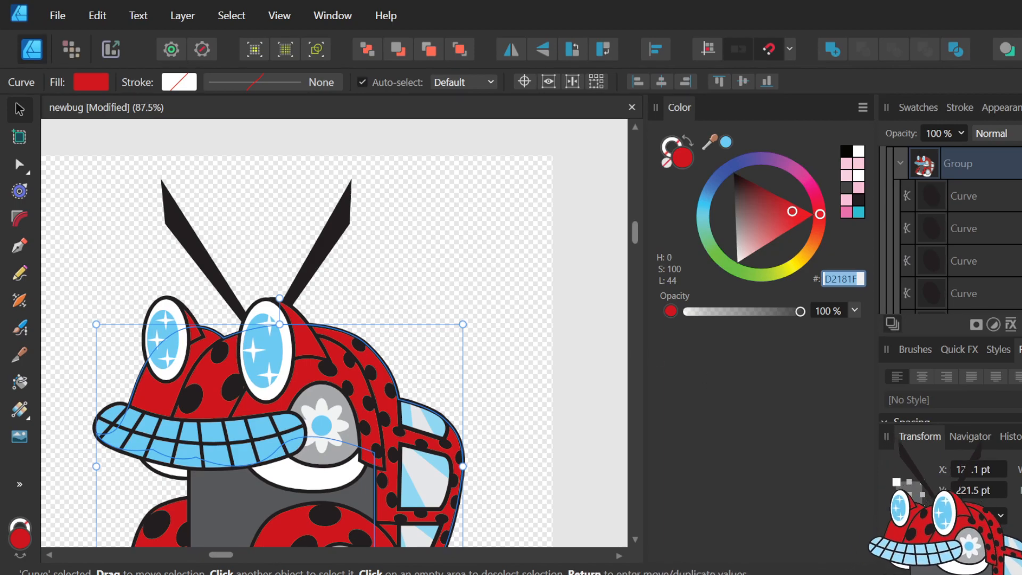
pyautogui.press('Return')
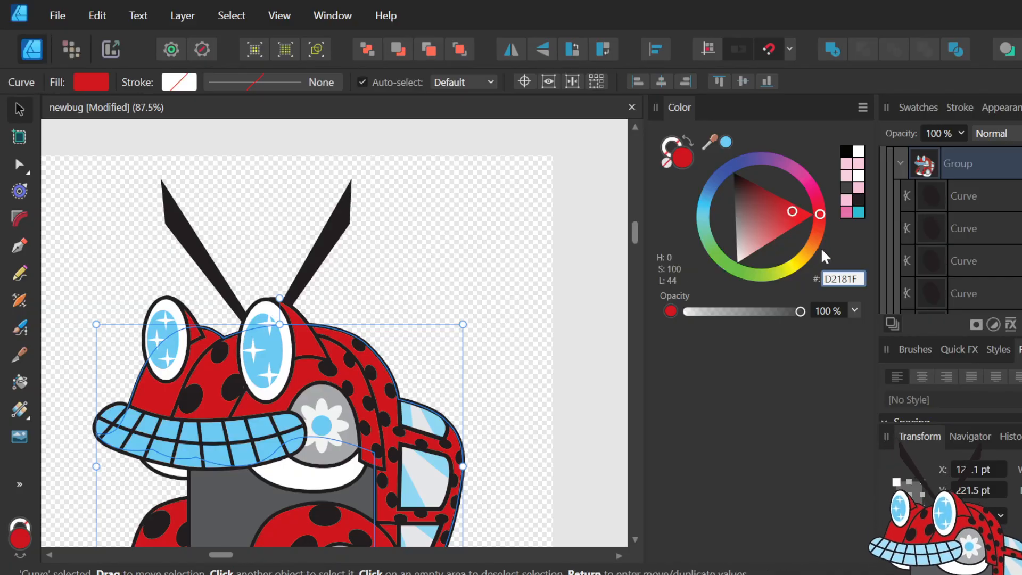
# - Try the brown fills 663D2A and 935132 on the selected head-and-backpack curve
pyautogui.click(841, 278)
pyautogui.write('663D2A')
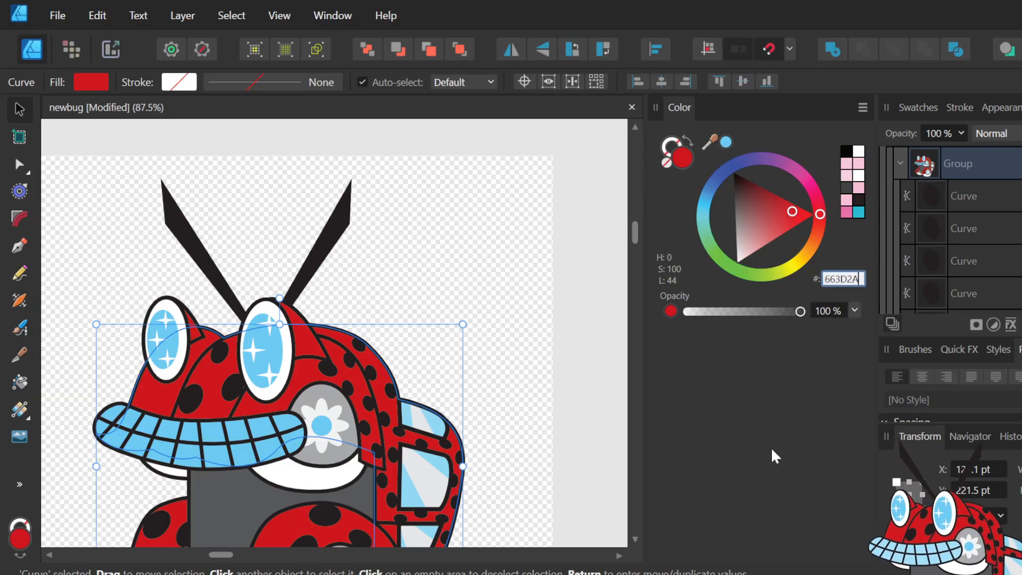
pyautogui.press('Return')
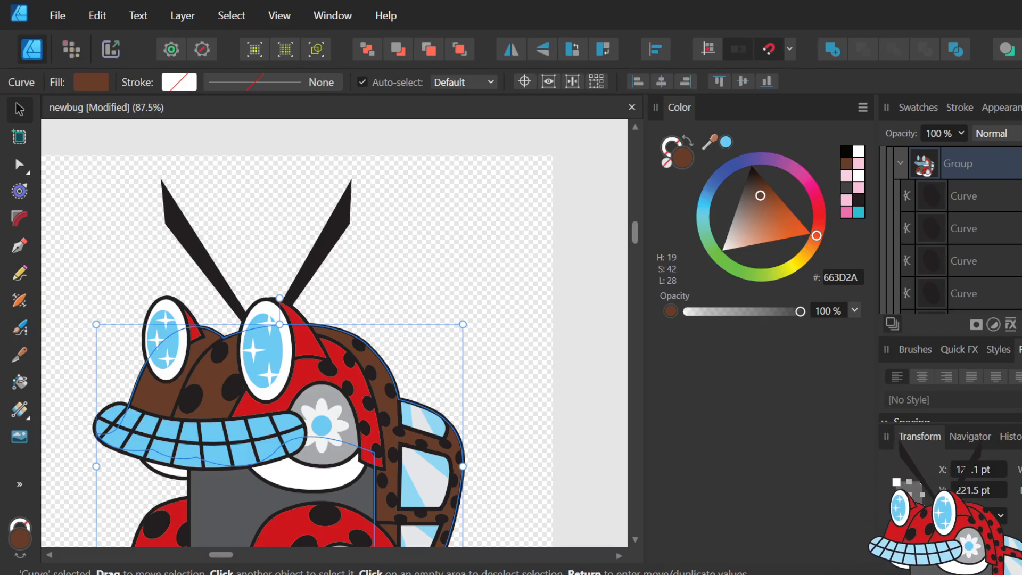
pyautogui.click(851, 278)
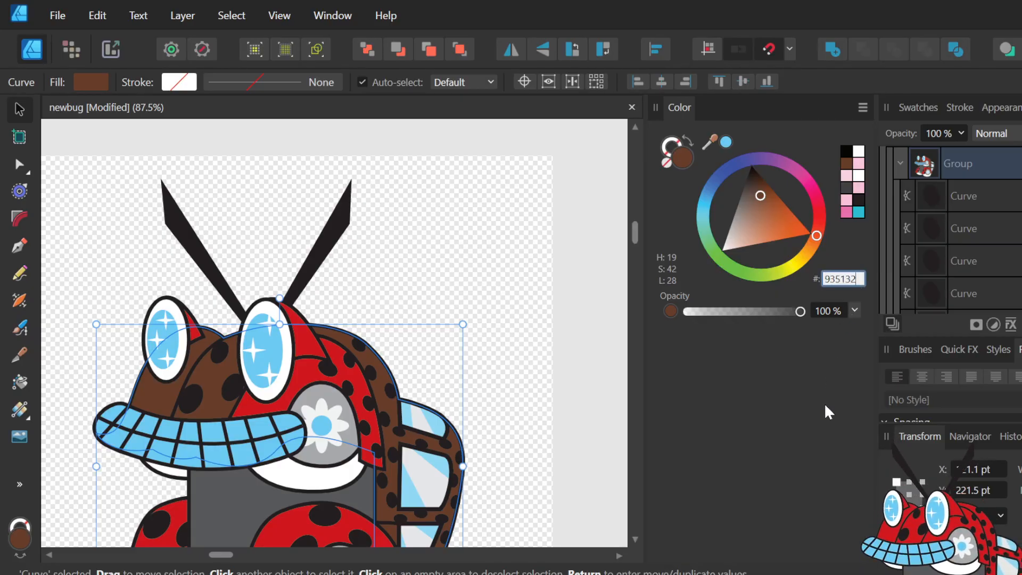
pyautogui.write('935132')
pyautogui.press('Return')
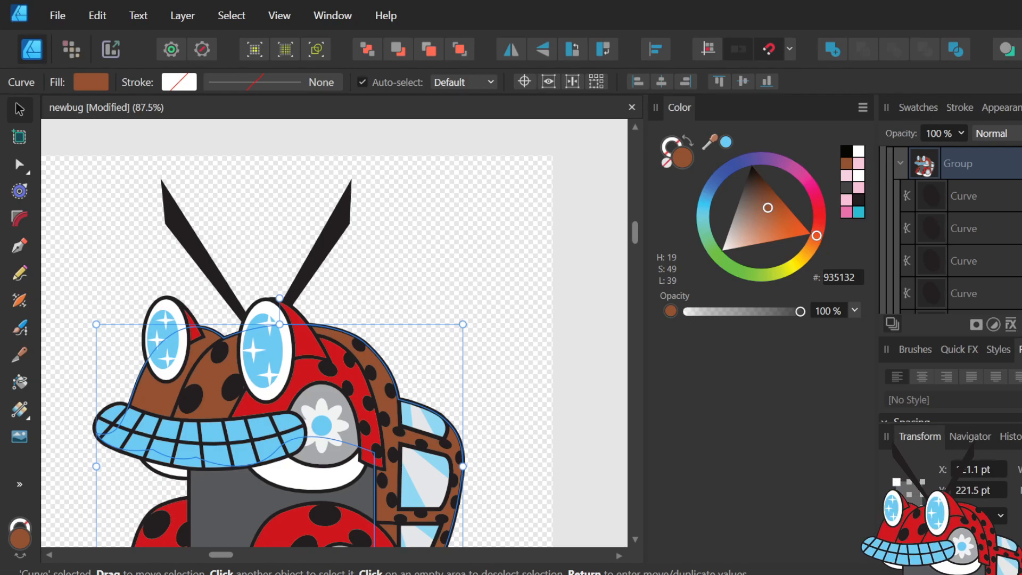
# - Set the fill of the selected head-and-backpack curve to the peach colour F7A179
pyautogui.press('alt')
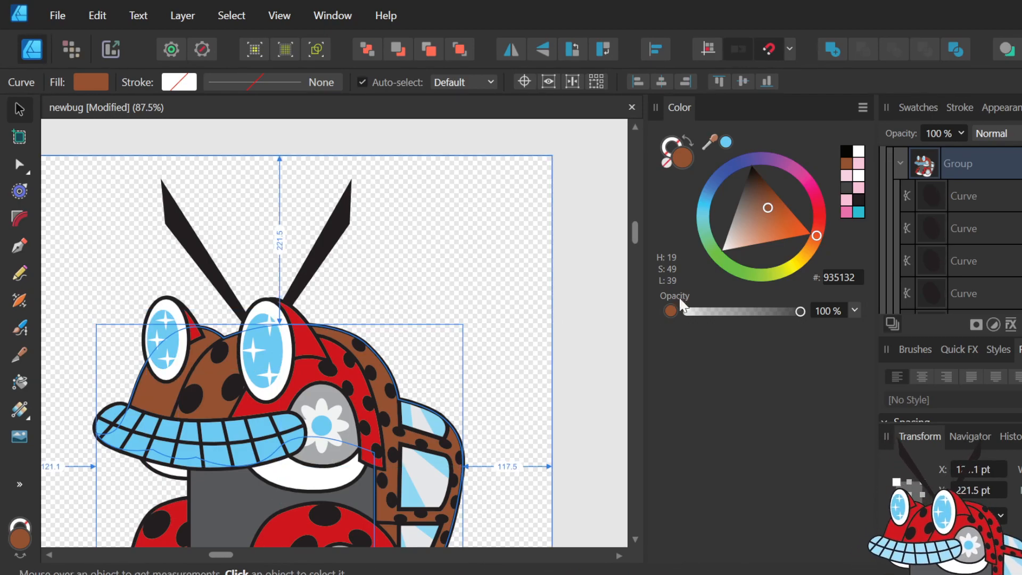
pyautogui.click(844, 279)
pyautogui.write('F7A179')
pyautogui.press('Return')
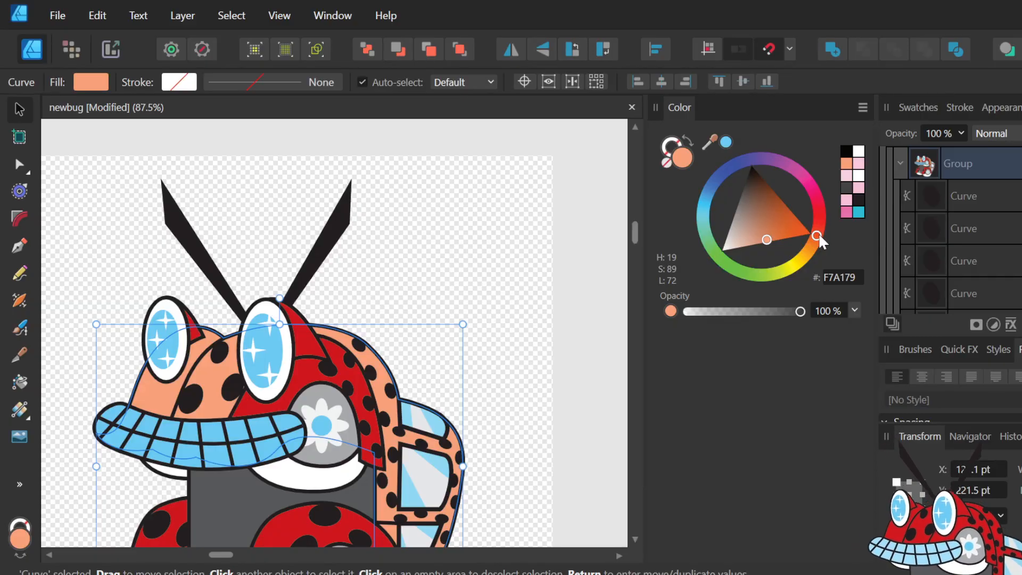
# - Change the fill of the selected head-and-backpack curve to the purple CC78F7
pyautogui.moveTo(817, 232); pyautogui.dragTo(773, 161)
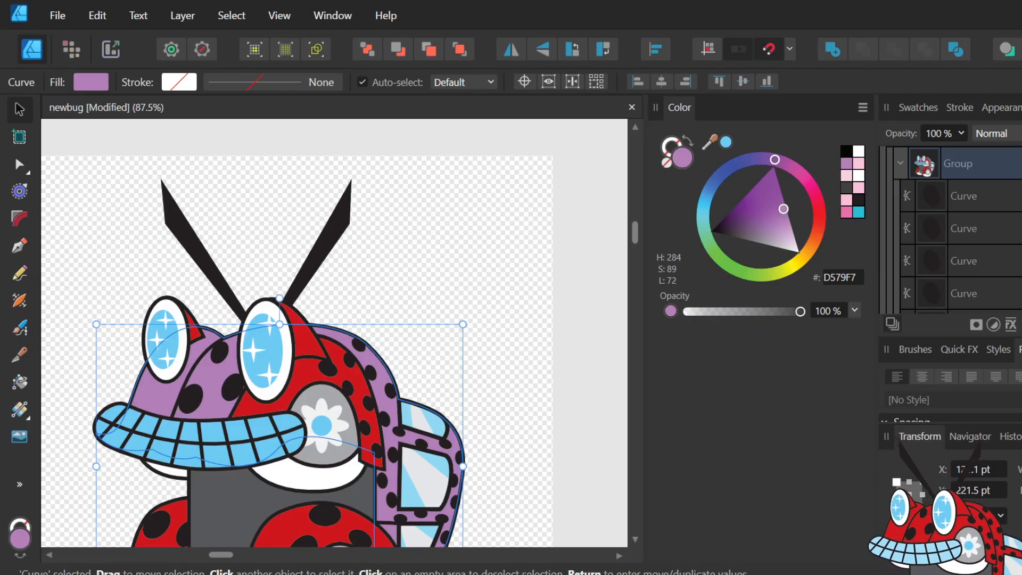
pyautogui.press('alt')
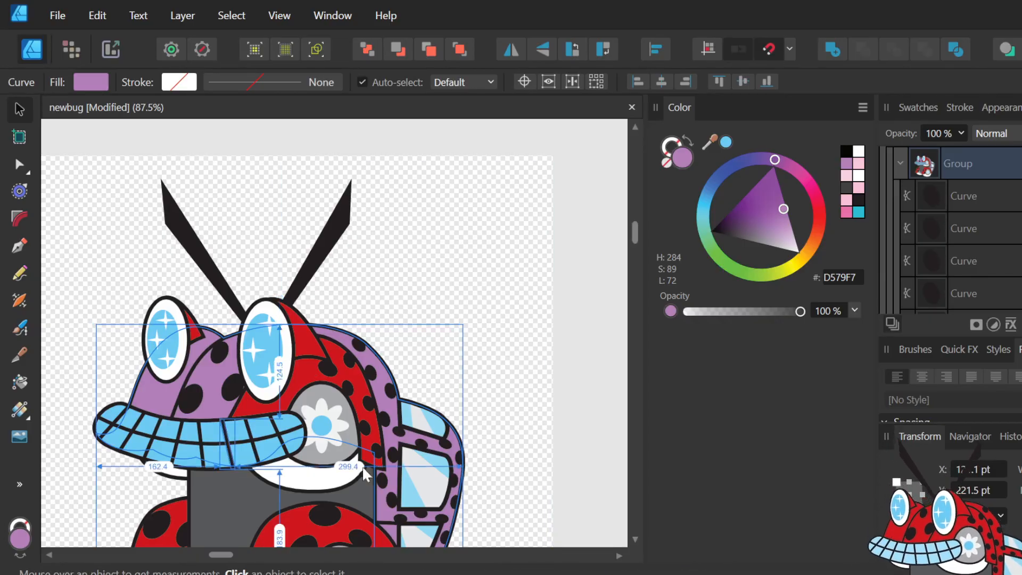
pyautogui.click(841, 278)
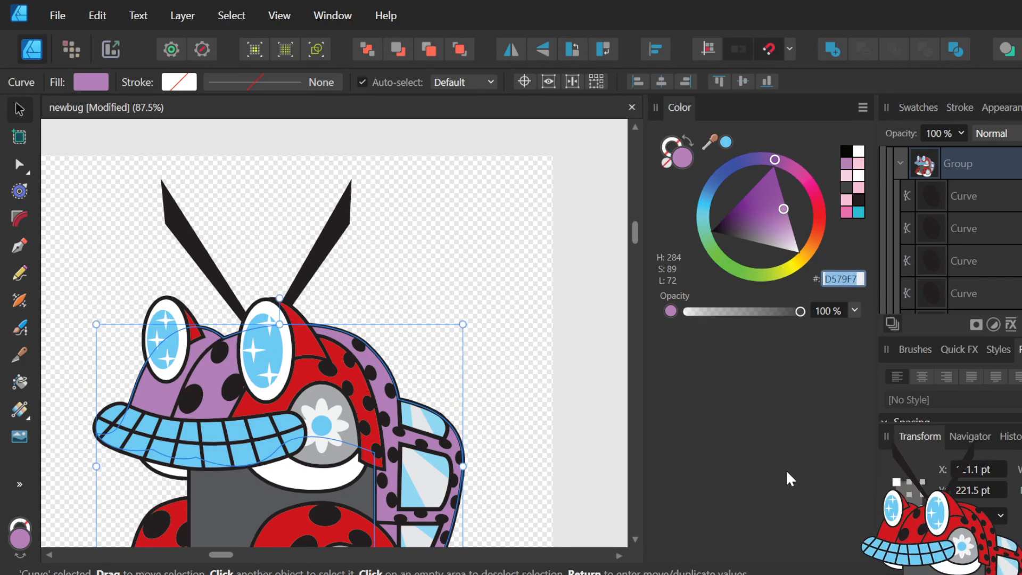
pyautogui.write('CC78F7')
pyautogui.press('Return')
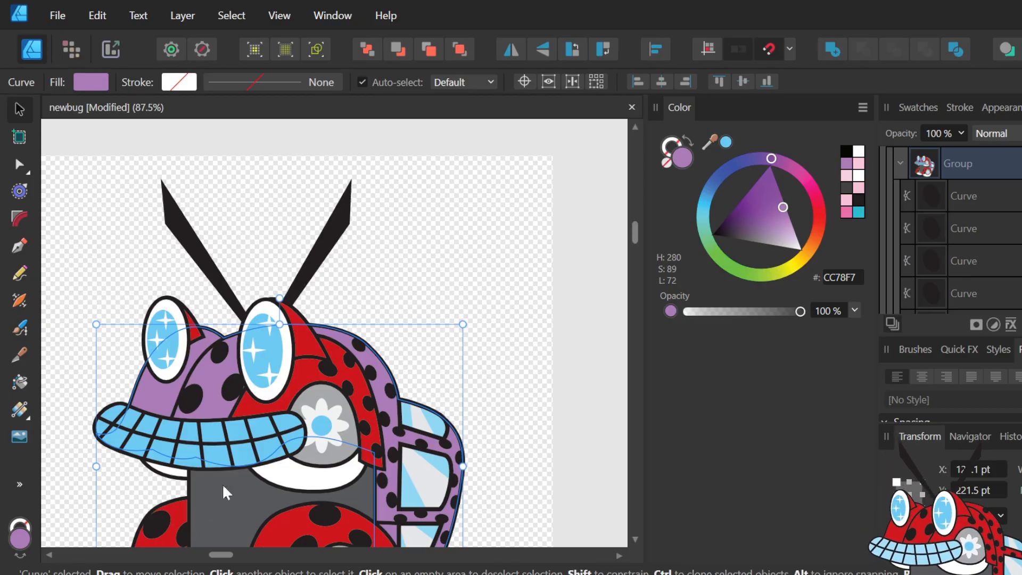
# - Set the fill of the red side-of-head curve around the flower earpiece to the dark purple 723293
pyautogui.click(306, 375)
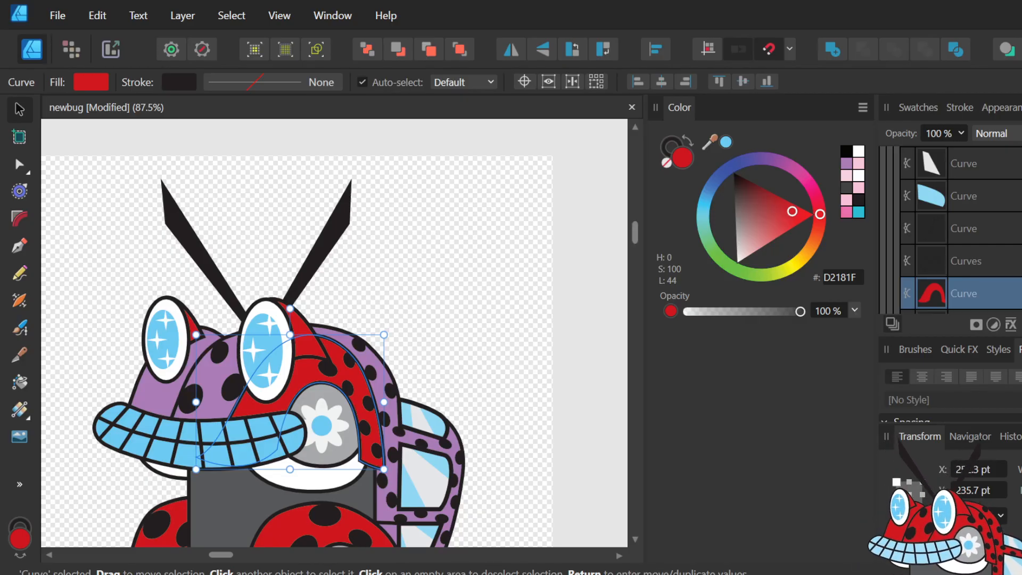
pyautogui.click(858, 277)
pyautogui.write('723293')
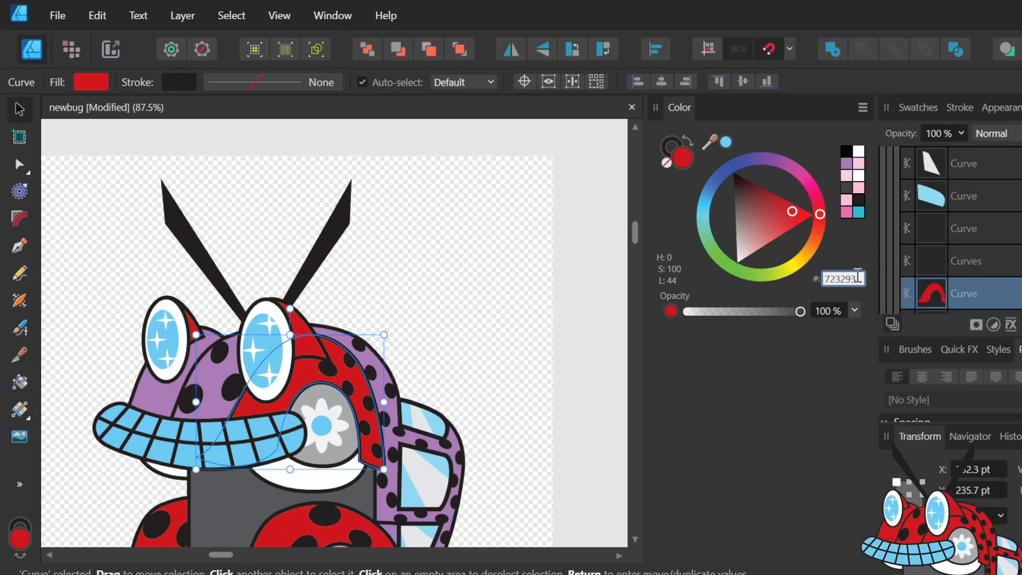
pyautogui.press('Return')
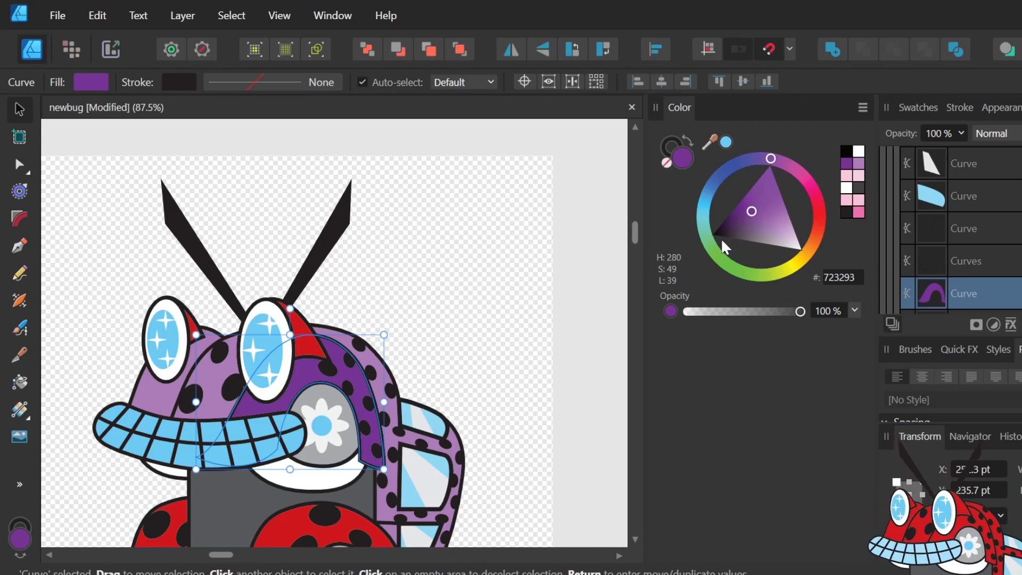
# - Select the grey torso curve below the head and set its fill to the deep purple 522A66
pyautogui.click(158, 400)
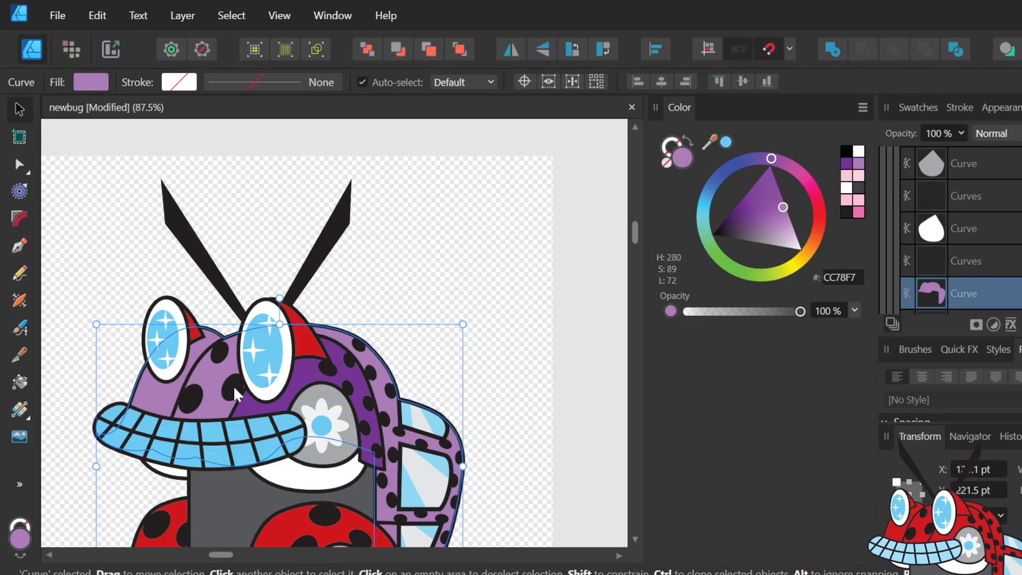
pyautogui.scroll(-3, 407, 424)
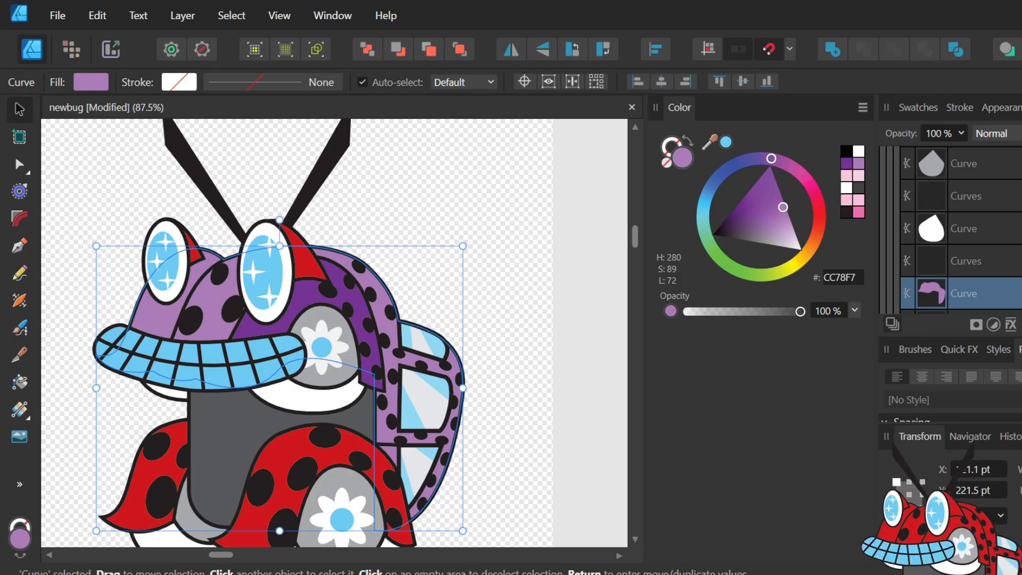
pyautogui.click(363, 418)
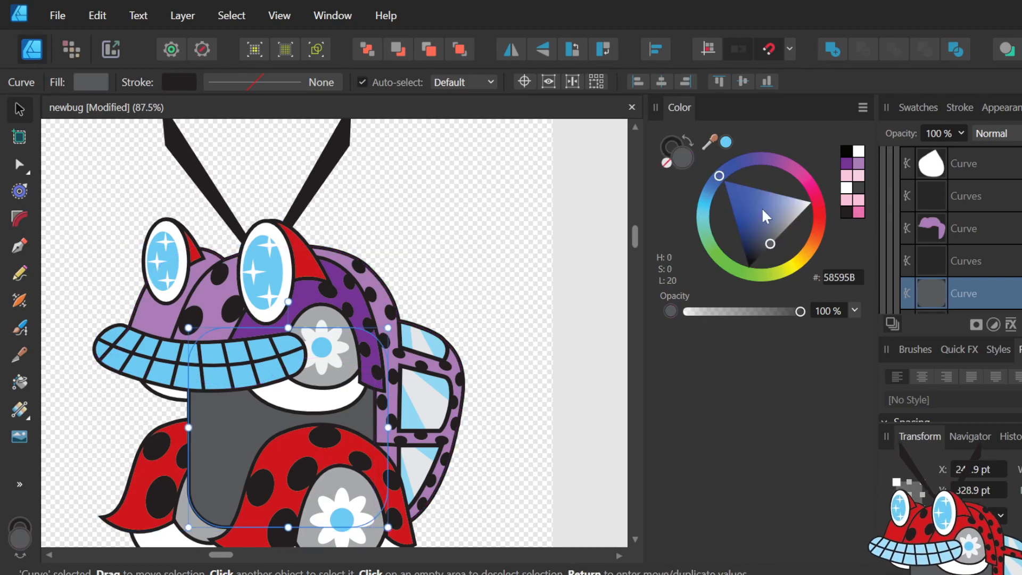
pyautogui.click(829, 278)
pyautogui.write('522A66')
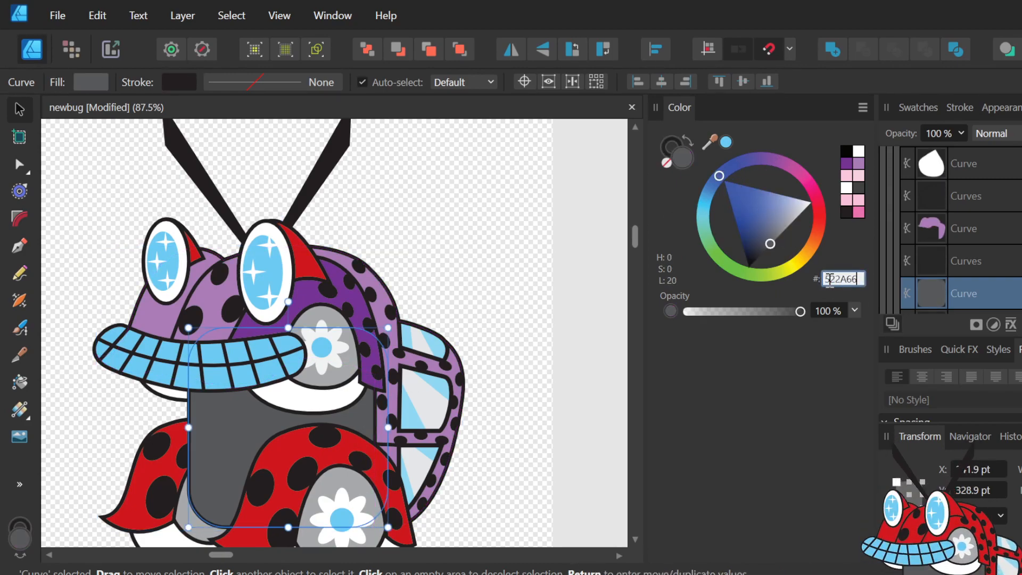
pyautogui.press('Return')
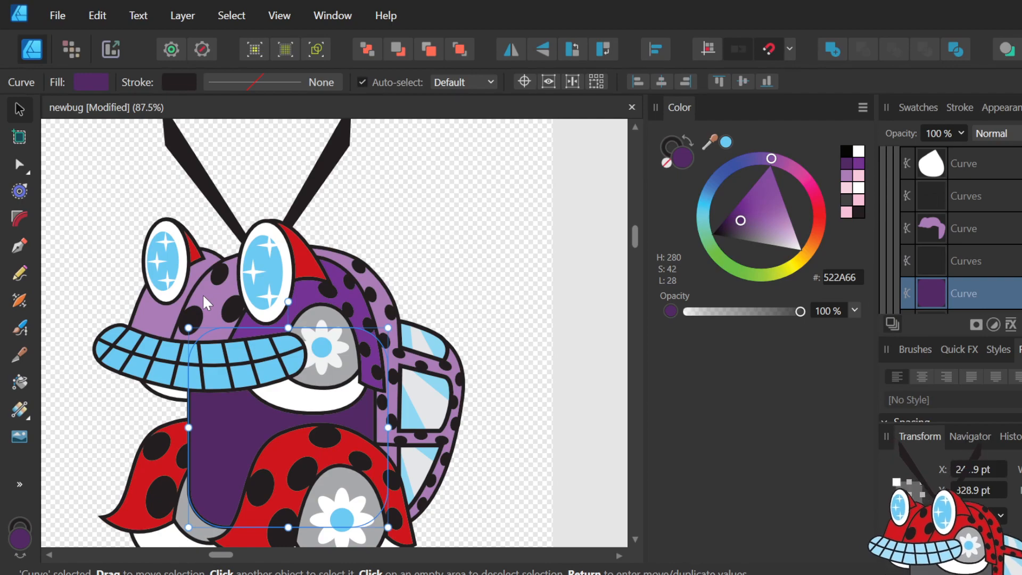
# - Compare the fill colours of the side-of-head, torso and head-and-backpack curves, and check the latter's values in the Color Chooser
pyautogui.click(307, 297)
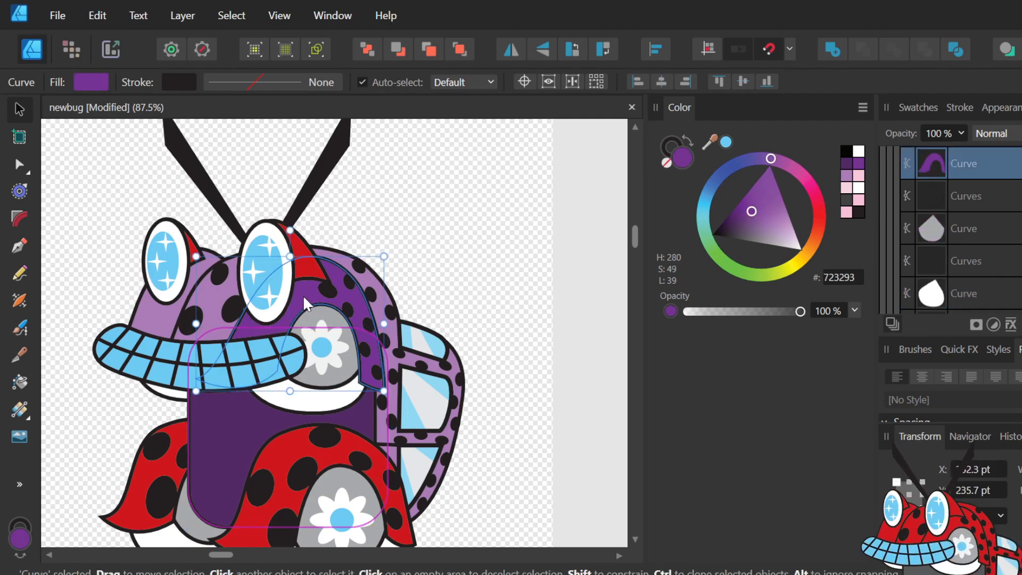
pyautogui.click(238, 417)
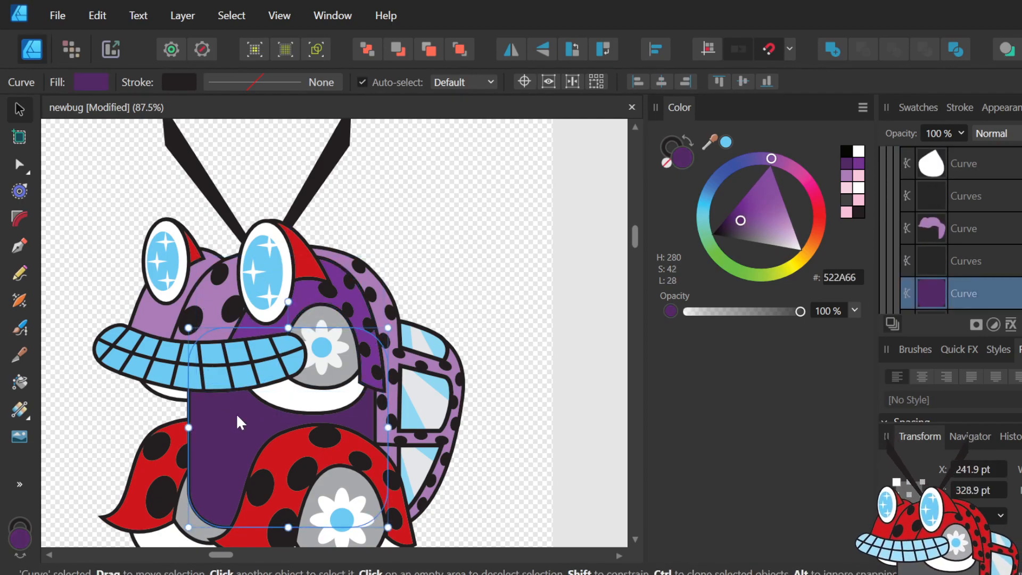
pyautogui.click(303, 292)
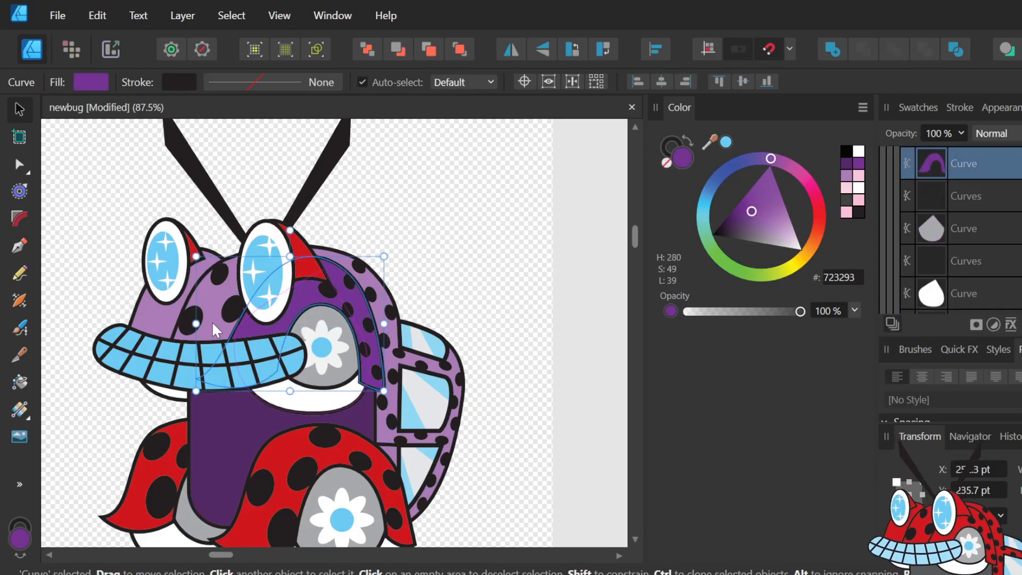
pyautogui.click(161, 314)
pyautogui.click(304, 296)
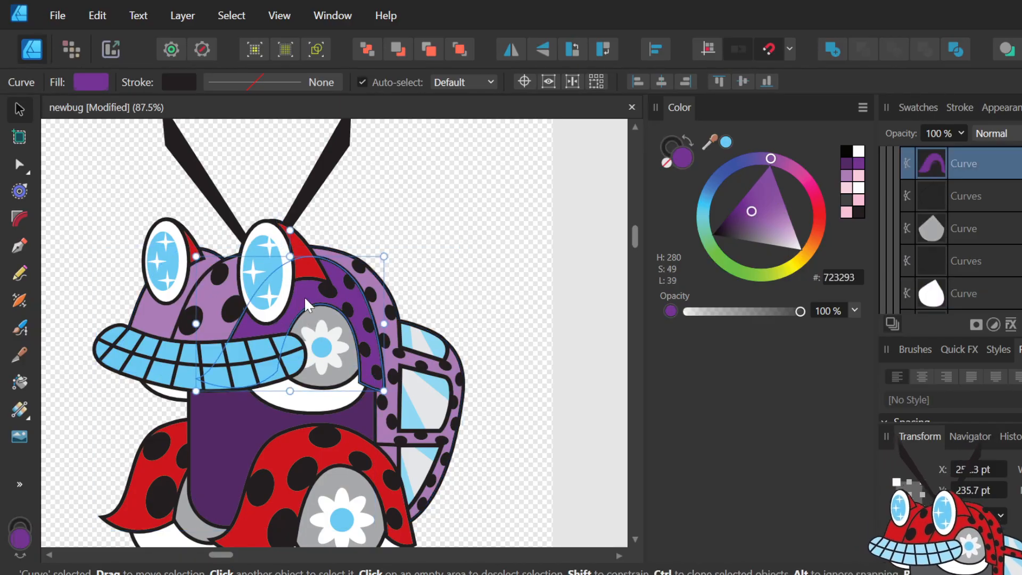
pyautogui.click(158, 314)
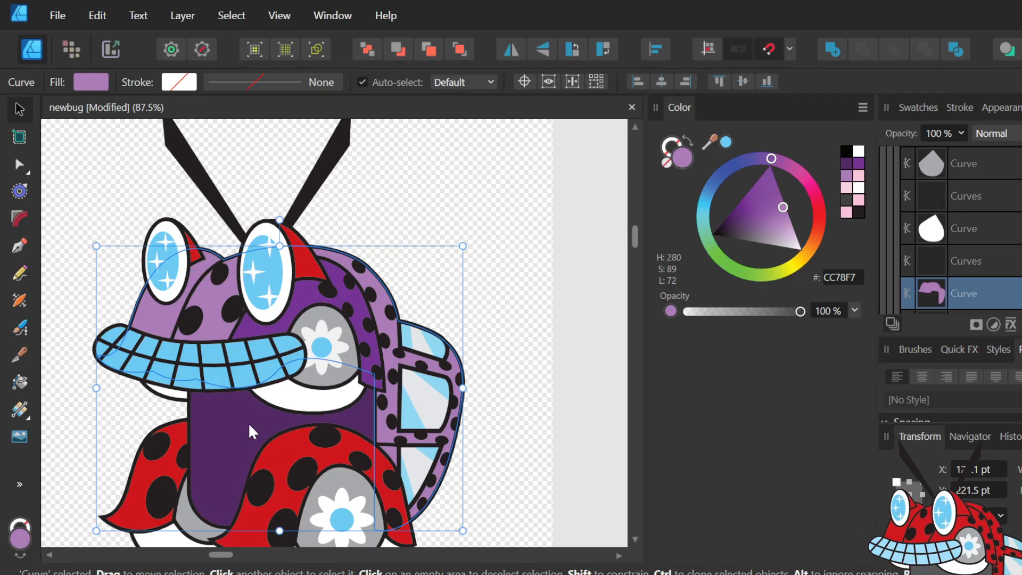
pyautogui.doubleClick(681, 155)
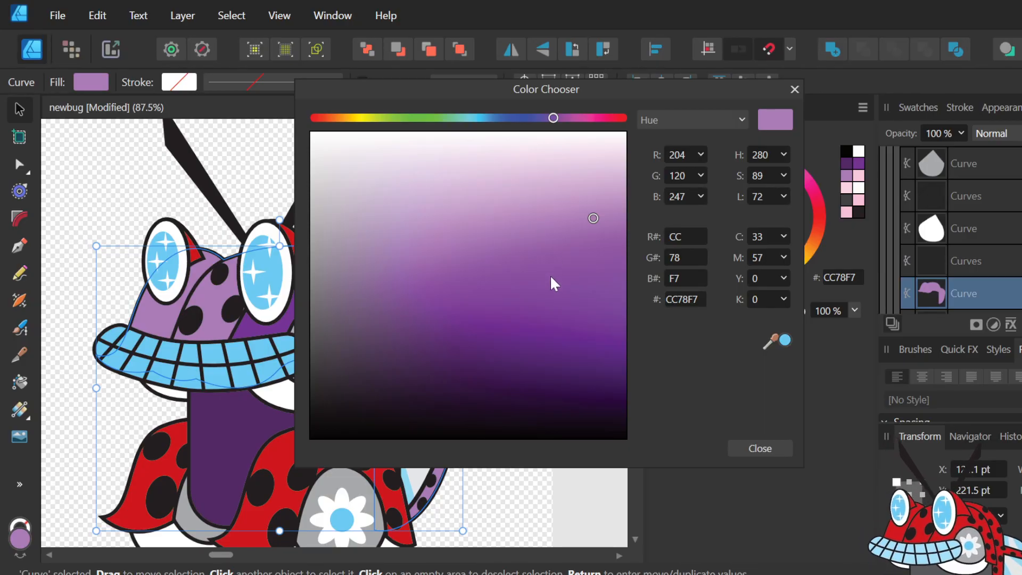
pyautogui.click(70, 185)
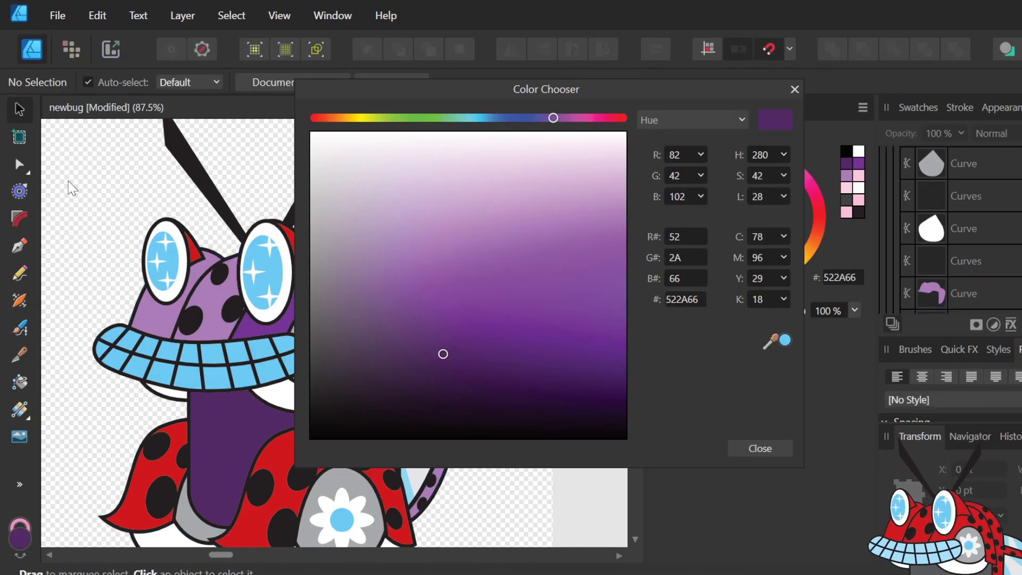
pyautogui.click(794, 91)
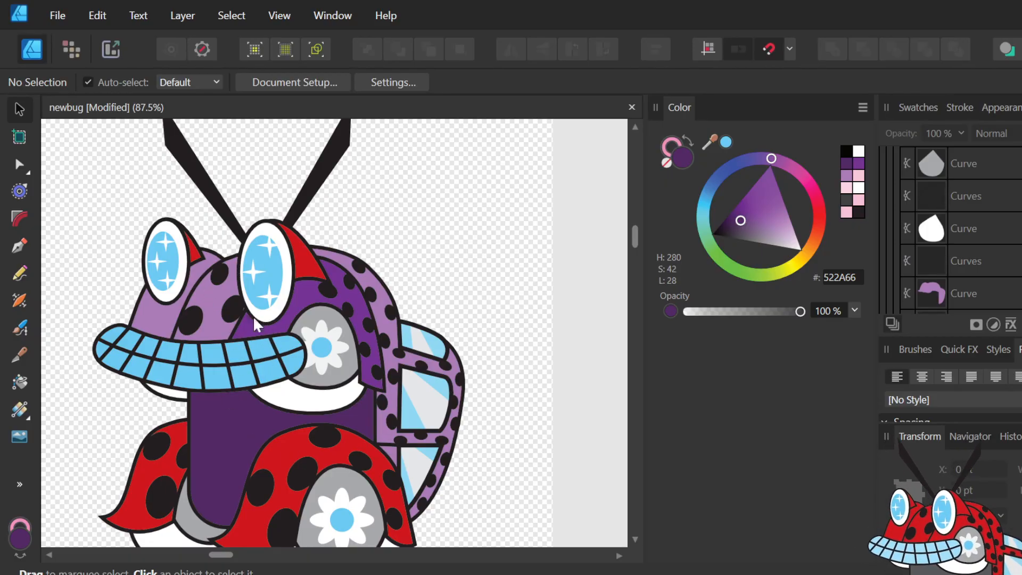
# - Try the green 78F784 and the pinkish purple E278F7 as fill of the head-and-backpack curve, and revert both colour changes
pyautogui.click(206, 283)
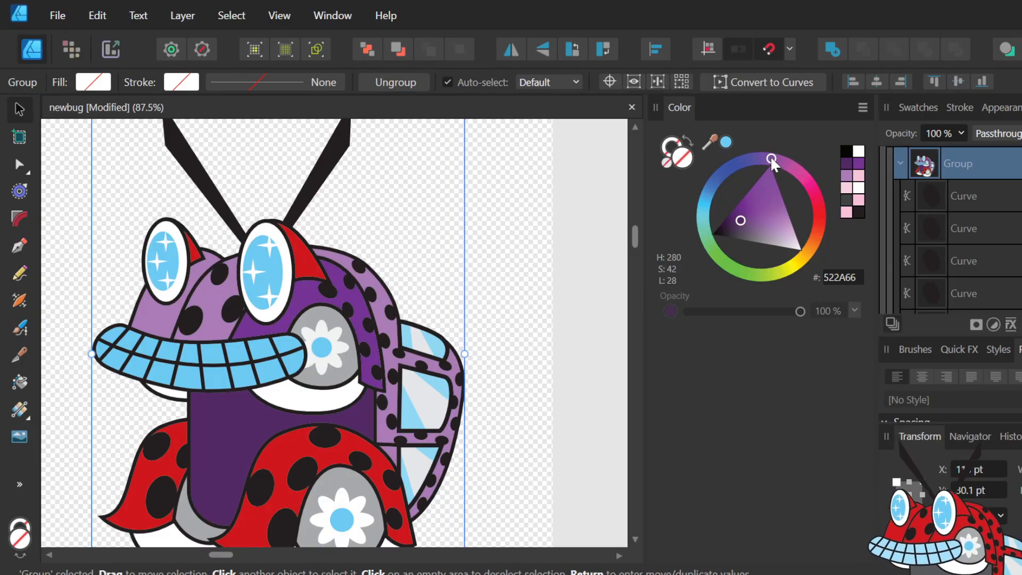
pyautogui.doubleClick(215, 295)
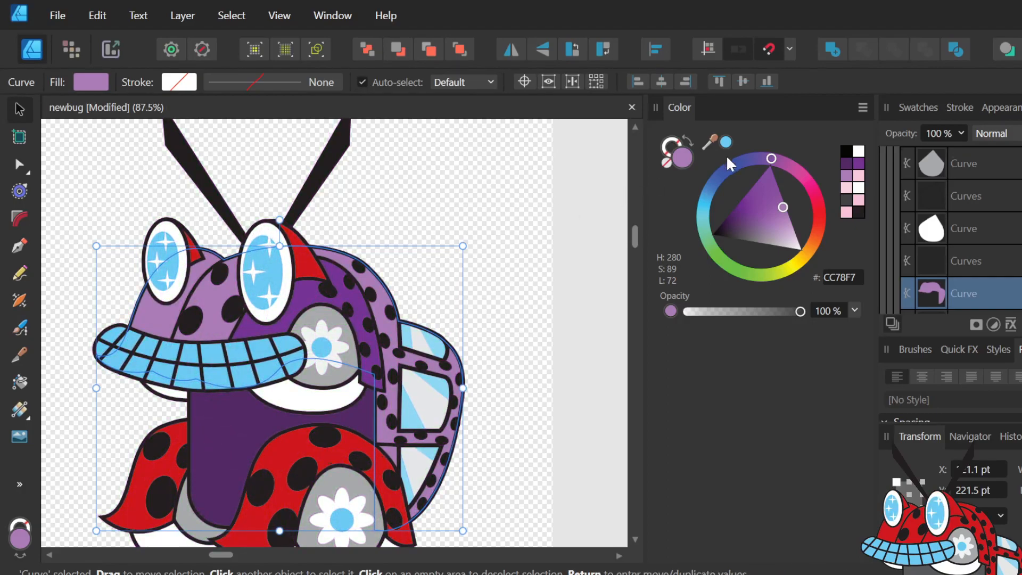
pyautogui.moveTo(747, 162); pyautogui.dragTo(739, 250)
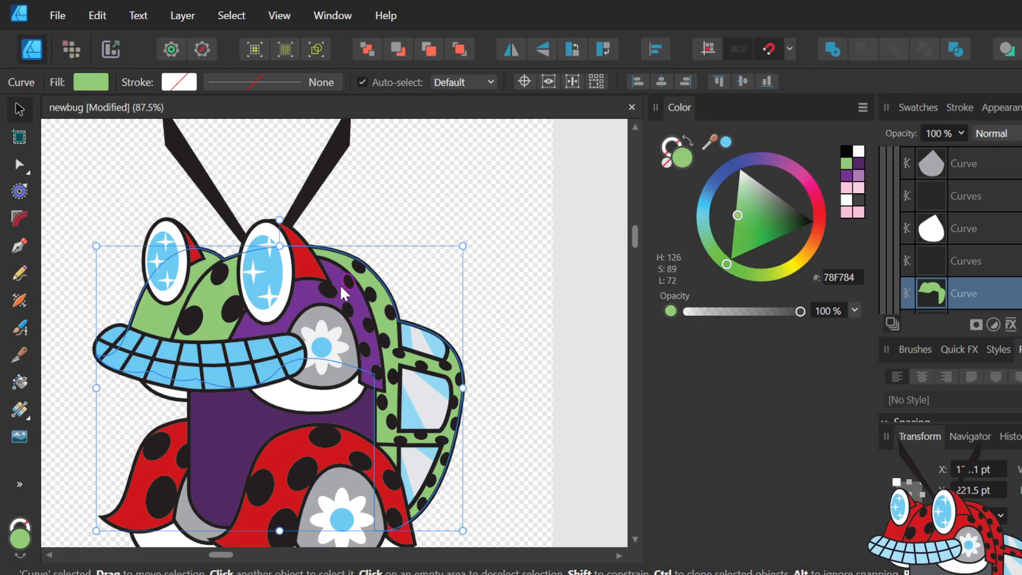
pyautogui.moveTo(757, 163); pyautogui.dragTo(785, 156)
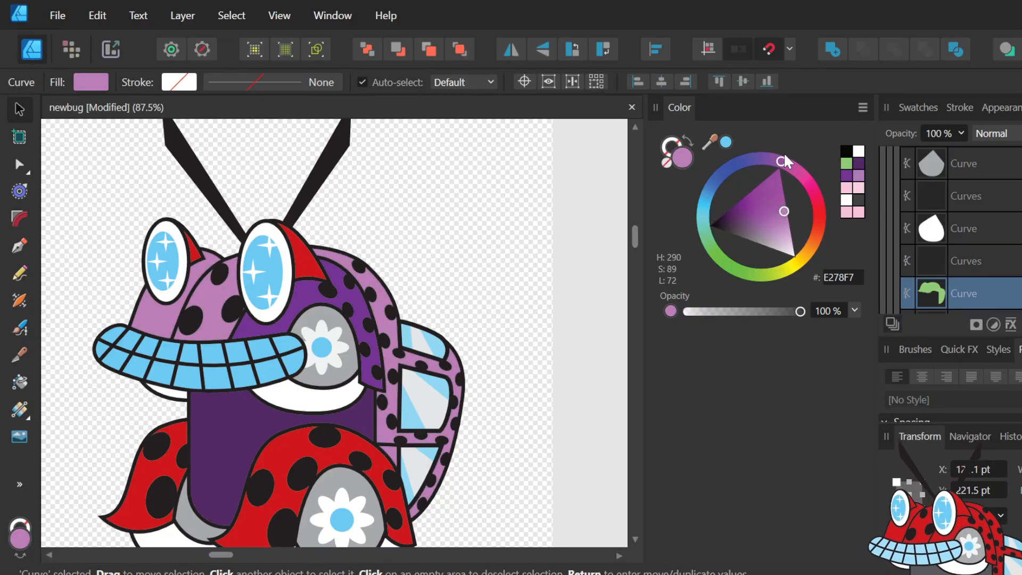
pyautogui.hotkey('ctrl', 'z')
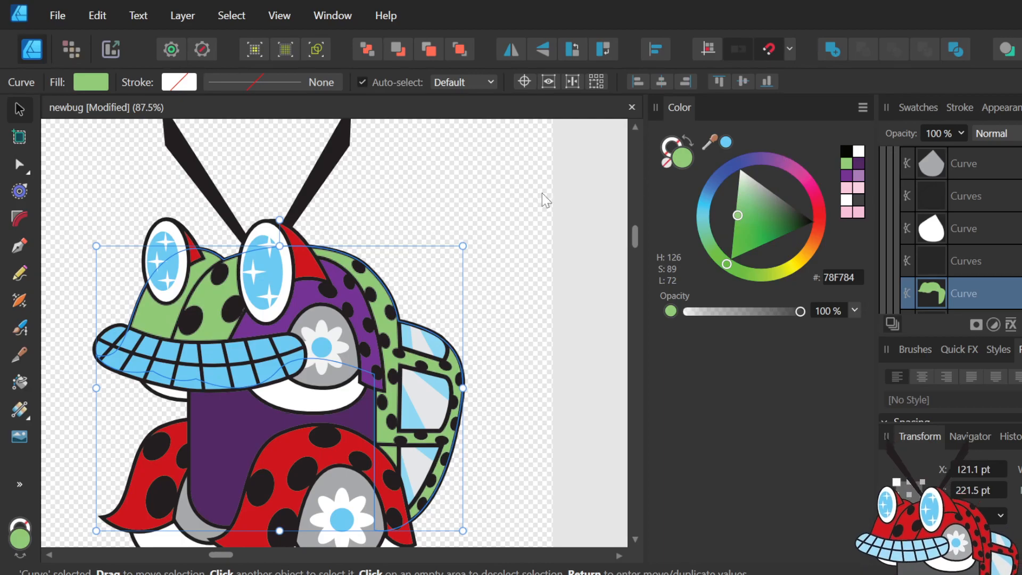
pyautogui.hotkey('ctrl', 'shift', 'z')
pyautogui.hotkey('ctrl', 'shift', 'z')
pyautogui.click(365, 251)
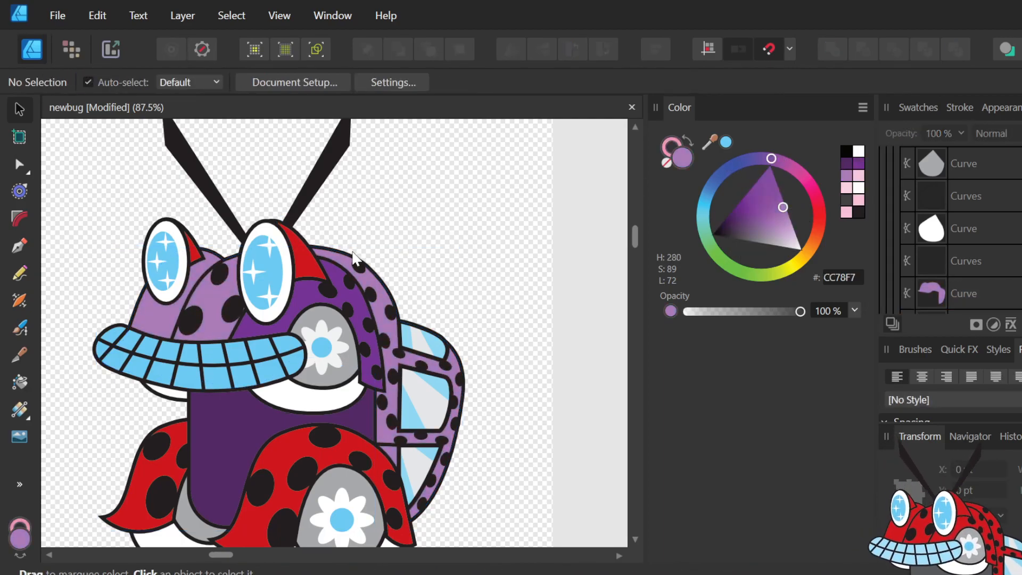
pyautogui.click(354, 257)
pyautogui.hotkey('ctrl', 'z')
pyautogui.hotkey('ctrl', 'shift', 'z')
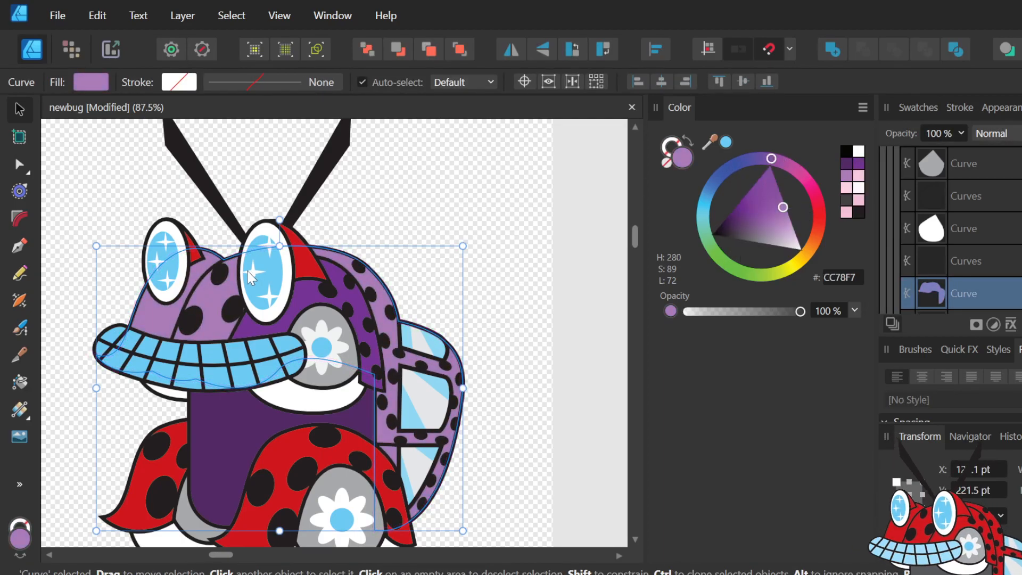
# - Examine the outline and nodes of the dark purple side-of-head curve with the Node tool
pyautogui.click(295, 301)
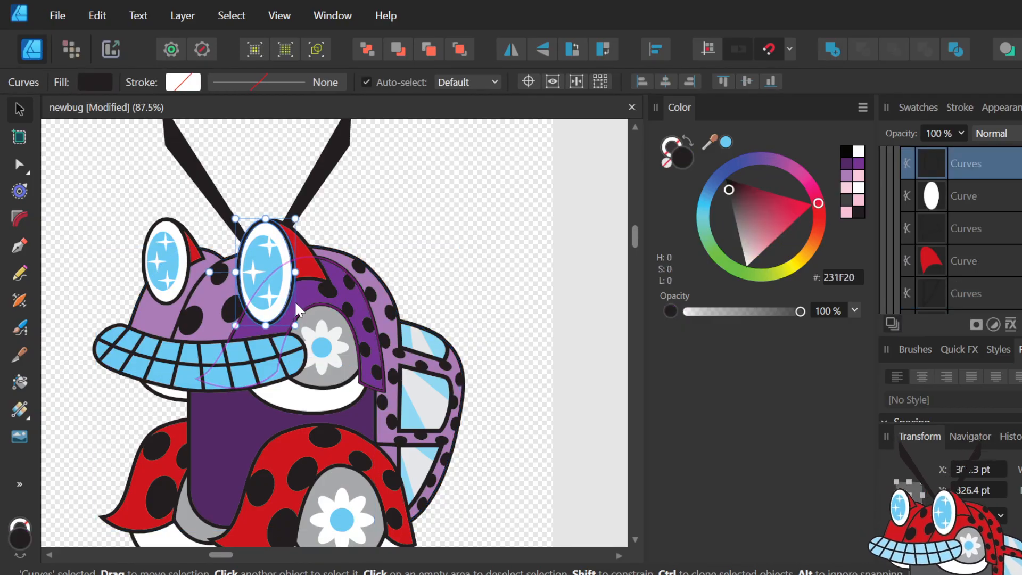
pyautogui.click(300, 301)
pyautogui.press('a')
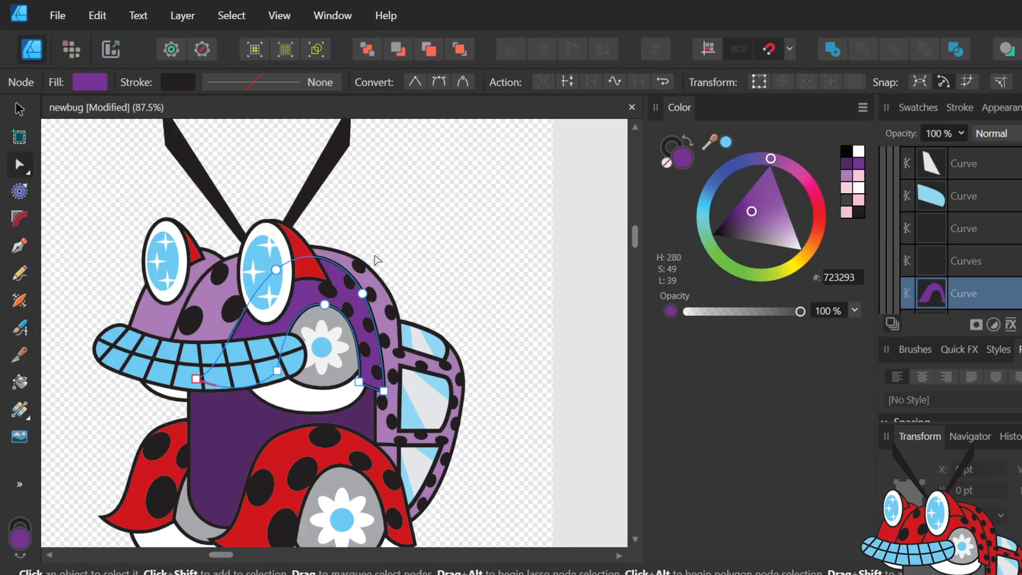
# - Copy the fill value CC78F7 from the head-and-backpack curve and apply it to the side-of-head curve
pyautogui.click(202, 301)
pyautogui.press('v')
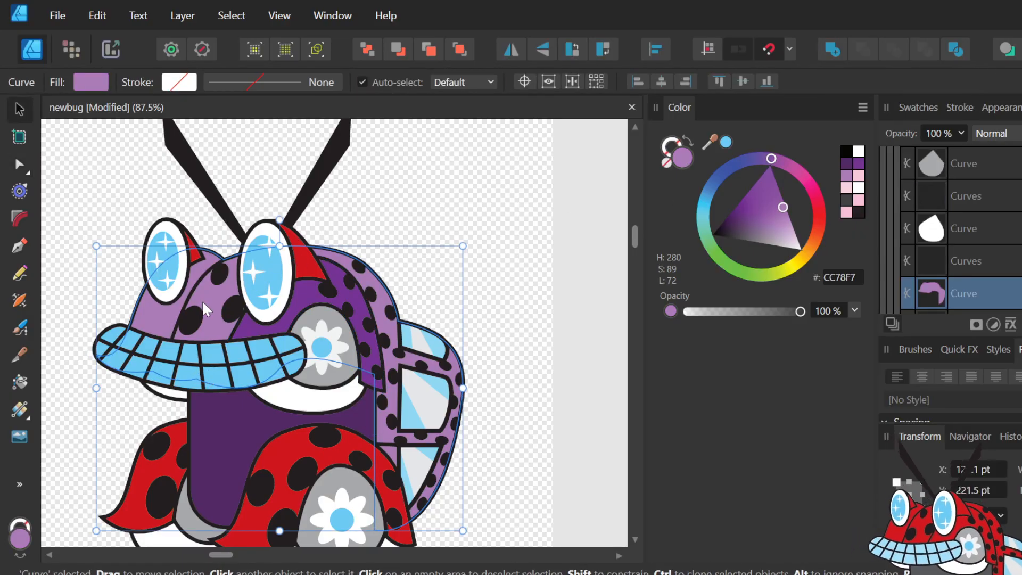
pyautogui.click(861, 273)
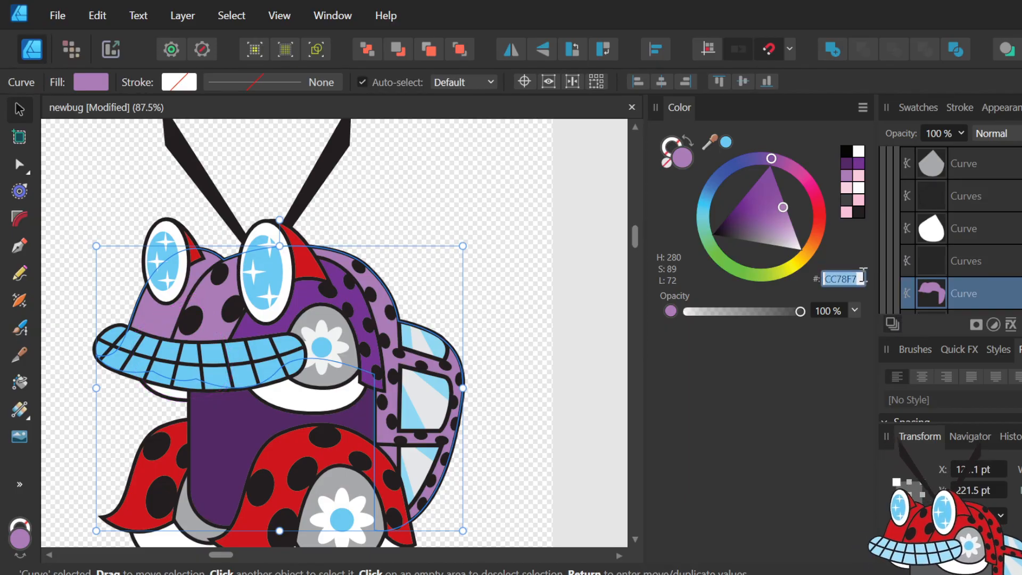
pyautogui.click(309, 298)
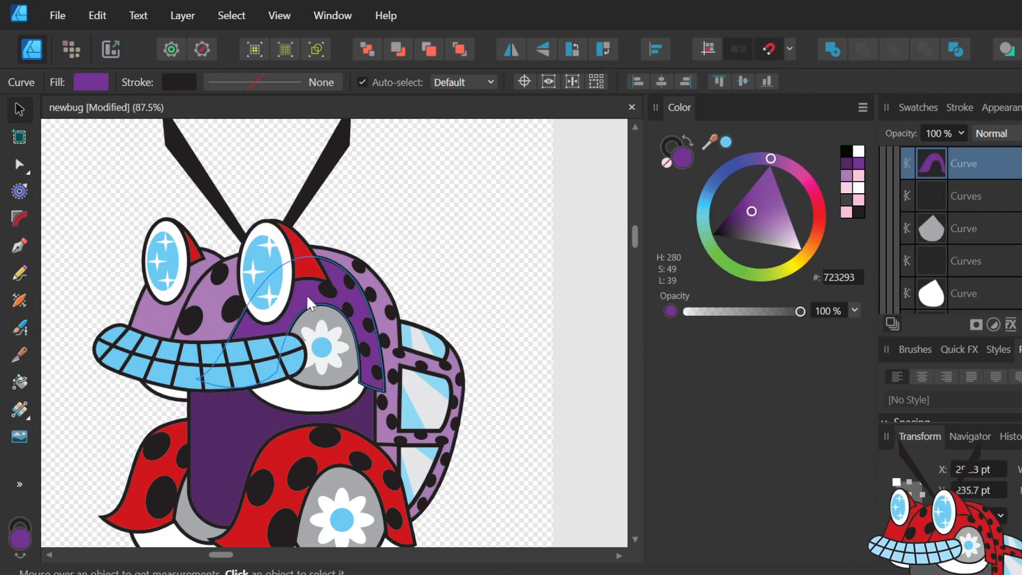
pyautogui.click(855, 277)
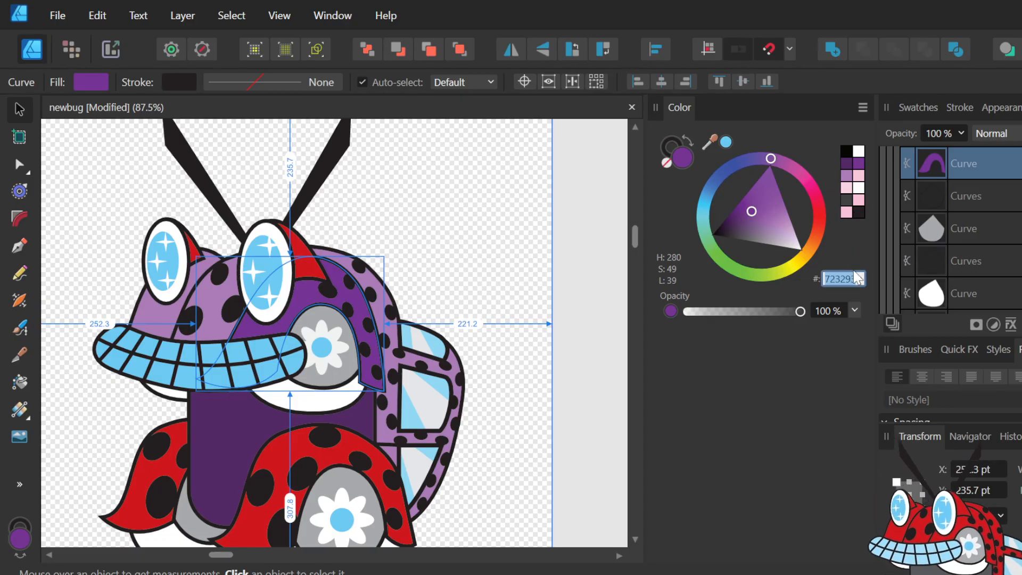
pyautogui.write('CC78FF')
pyautogui.press('Return')
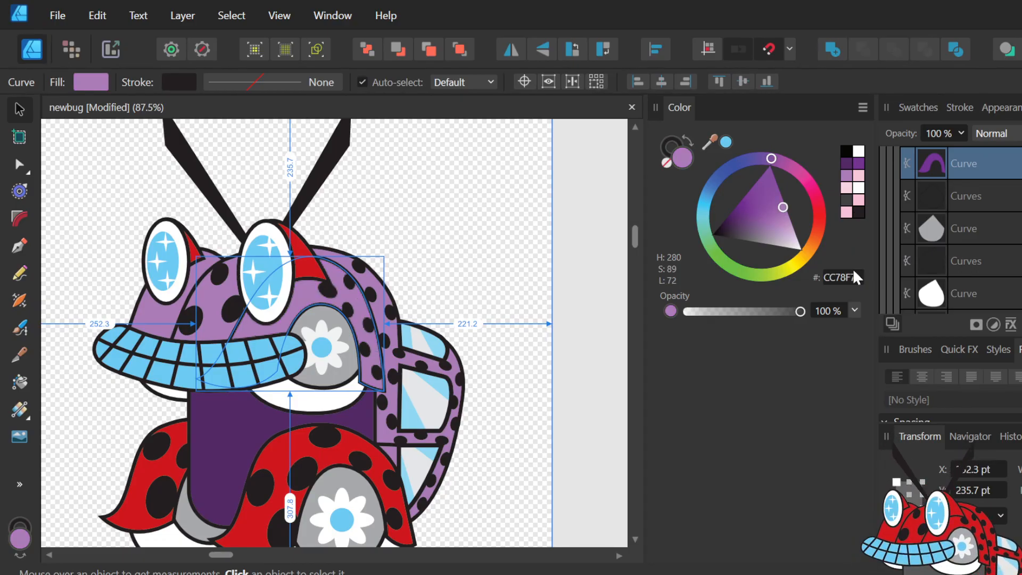
pyautogui.click(569, 280)
pyautogui.click(358, 295)
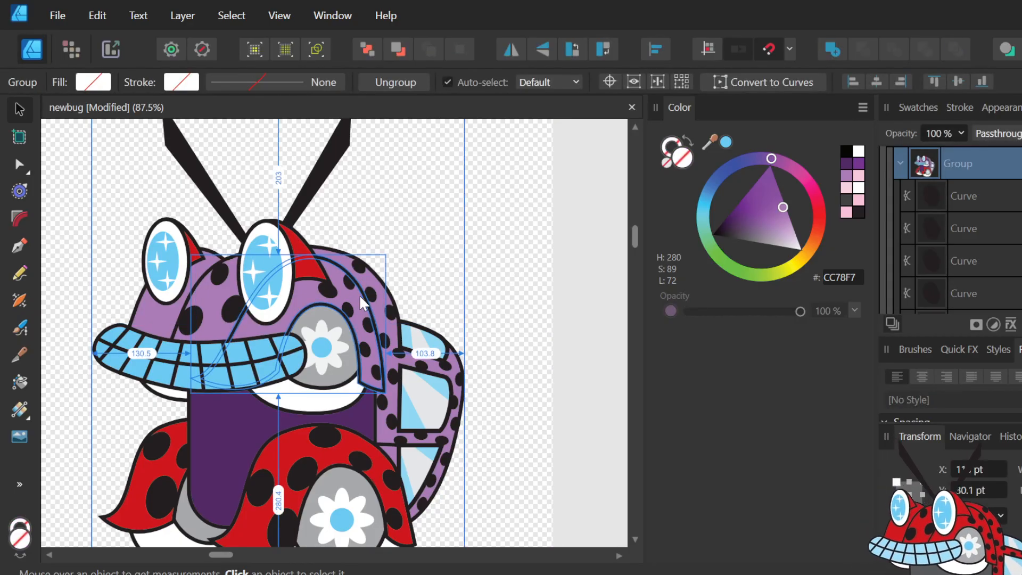
pyautogui.moveTo(771, 159); pyautogui.dragTo(776, 156)
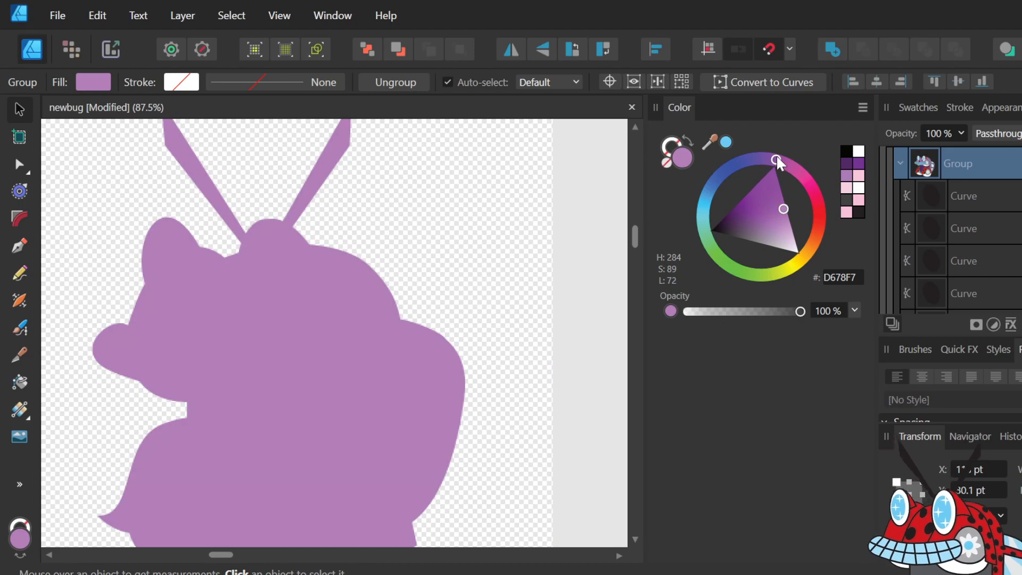
pyautogui.hotkey('ctrl', 'z')
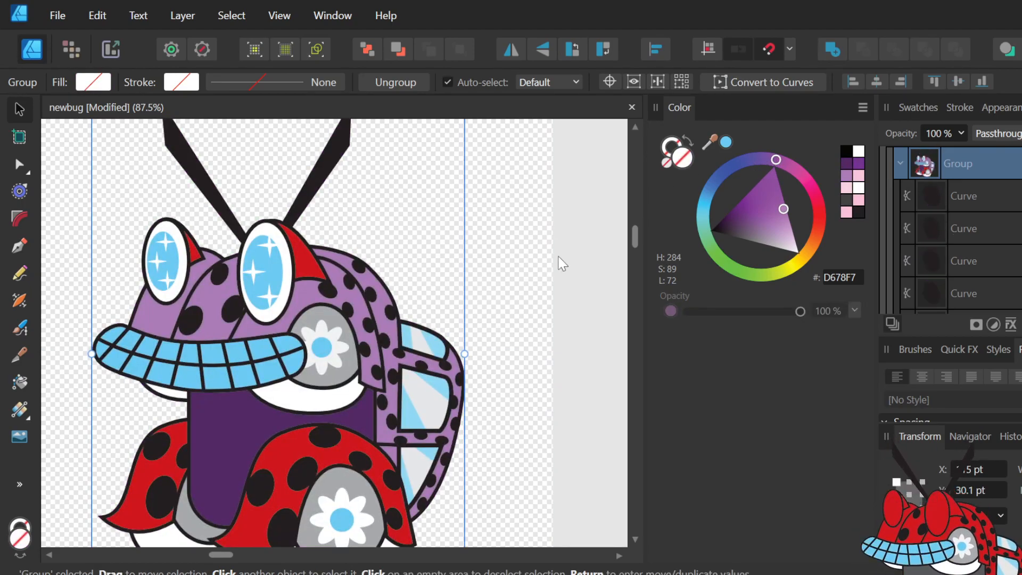
pyautogui.click(551, 260)
# - Recolour the side-of-head curve pink, trying the dark shade 662A4D before setting its fill to F779C3
pyautogui.doubleClick(302, 293)
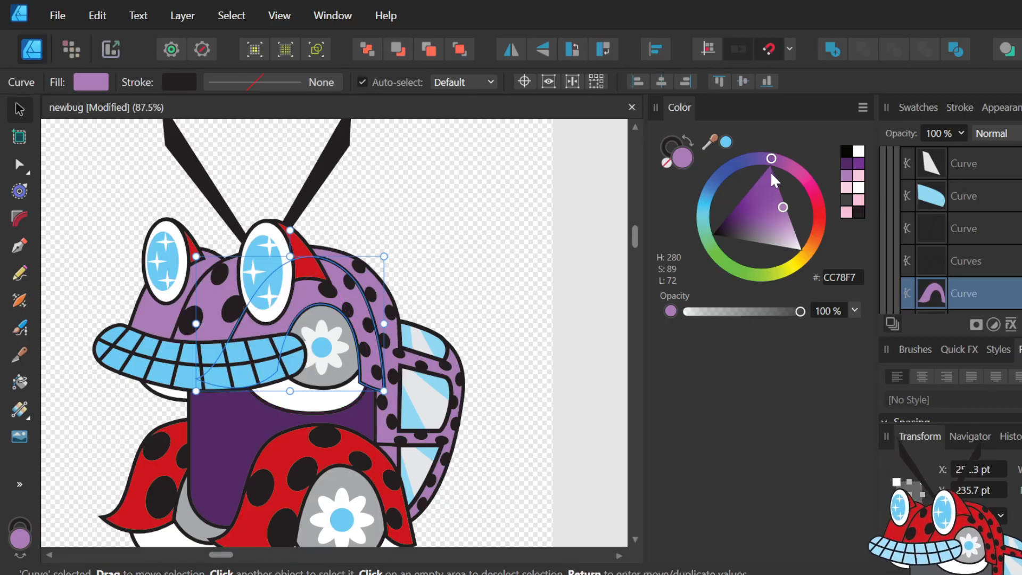
pyautogui.moveTo(772, 158); pyautogui.dragTo(798, 148)
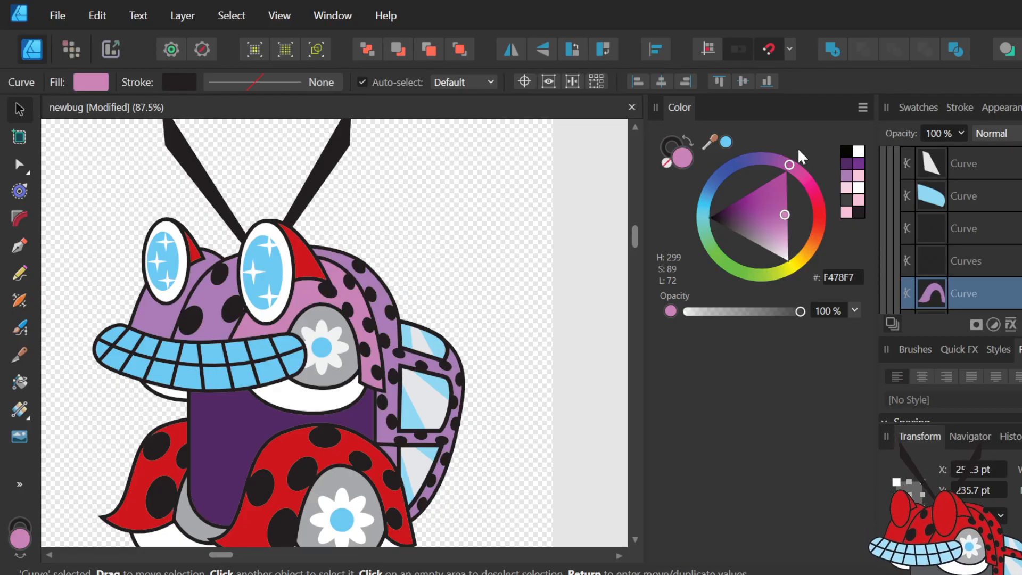
pyautogui.moveTo(797, 148); pyautogui.dragTo(858, 160)
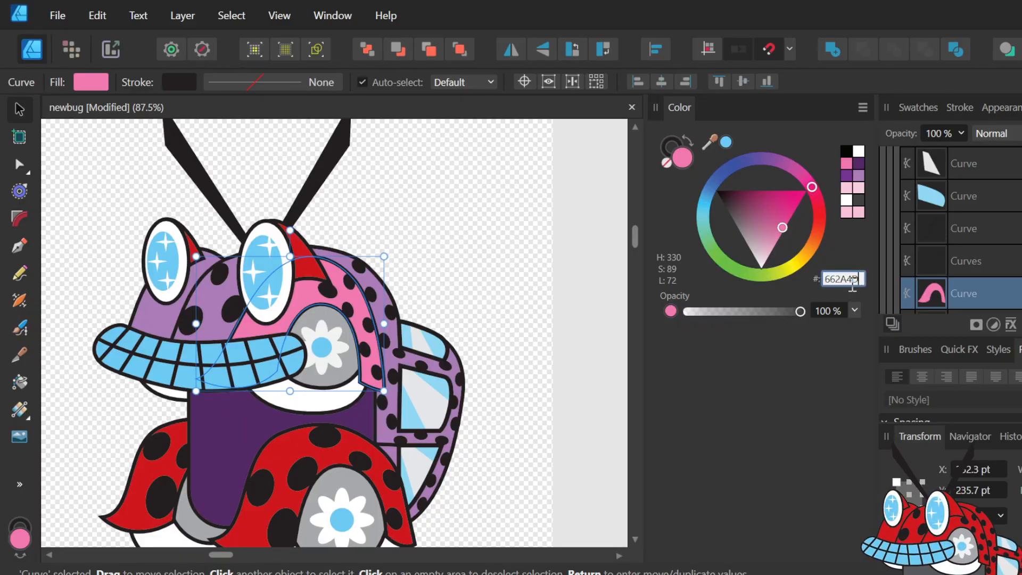
pyautogui.press('Return')
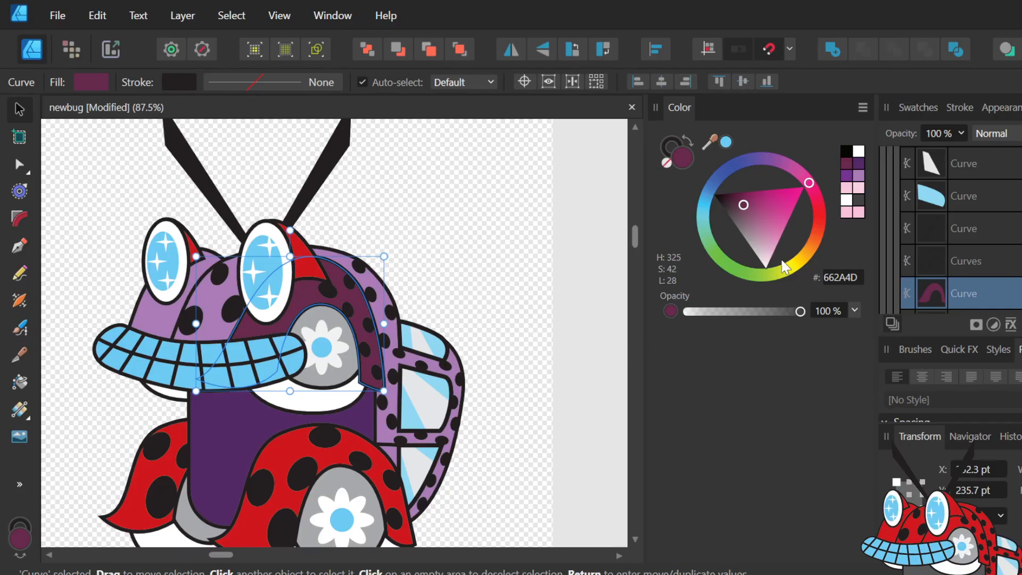
pyautogui.write('F779C3')
pyautogui.press('Return')
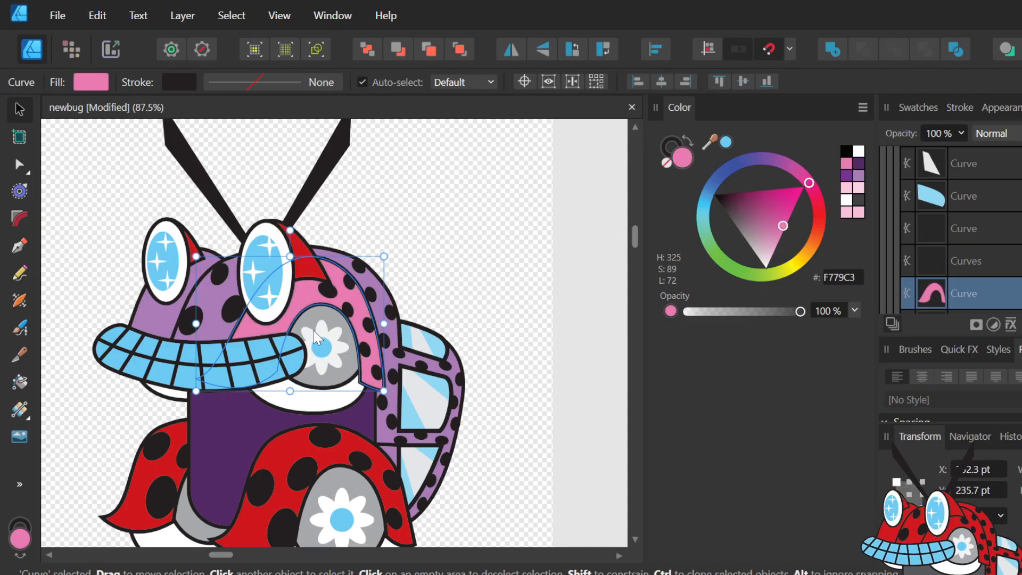
pyautogui.click(449, 237)
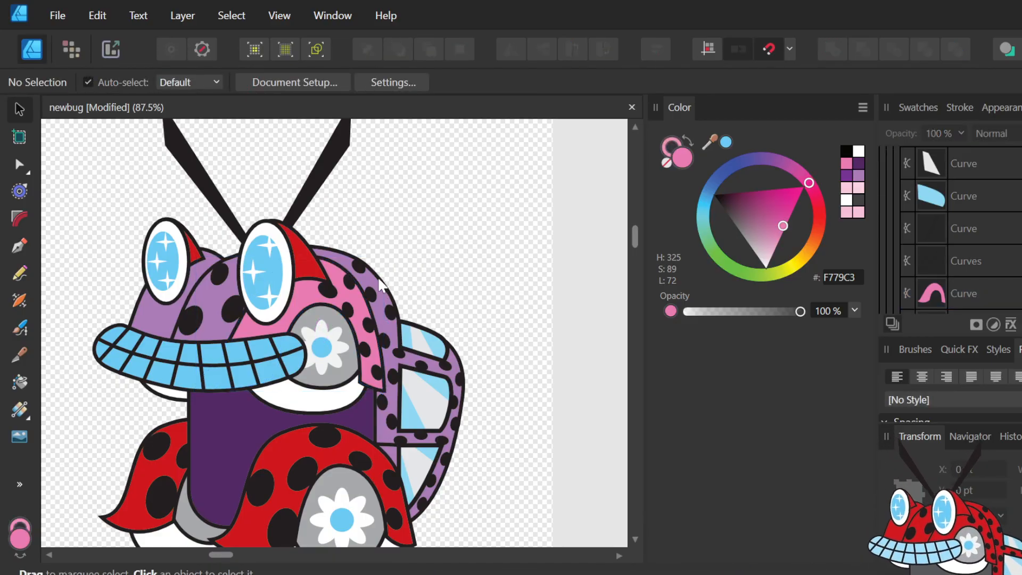
# - Check the fill of the purple head-and-backpack curve against the pink side of the head
pyautogui.click(212, 325)
pyautogui.doubleClick(213, 325)
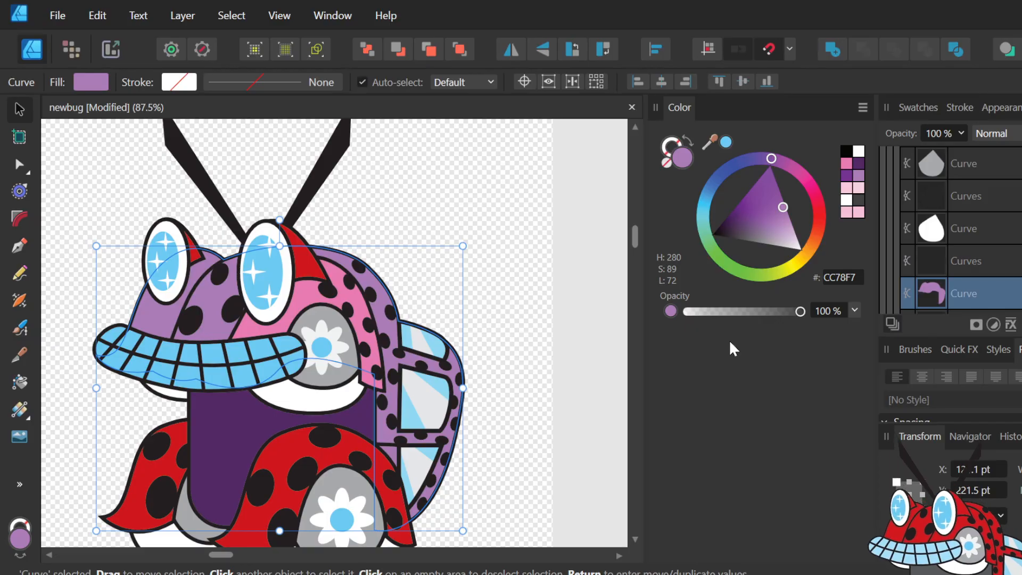
pyautogui.click(515, 288)
pyautogui.scroll(-1, 510, 290)
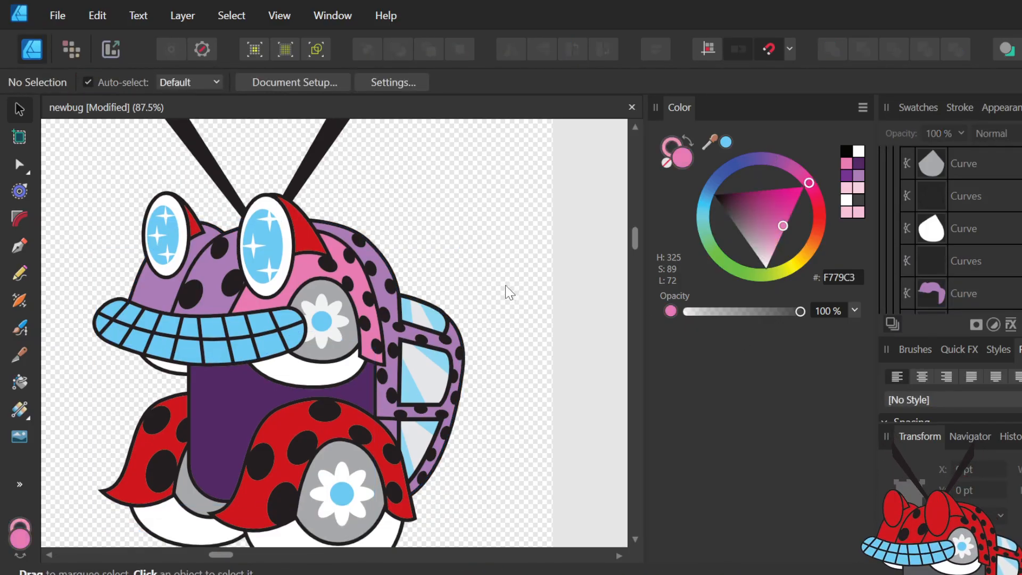
# - Switch to the UI_Draft.png image in the photo viewer, examine its sets of related colour swatches, and return to the ladybug drawing
pyautogui.scroll(-2, 506, 285)
pyautogui.scroll(2, 506, 285)
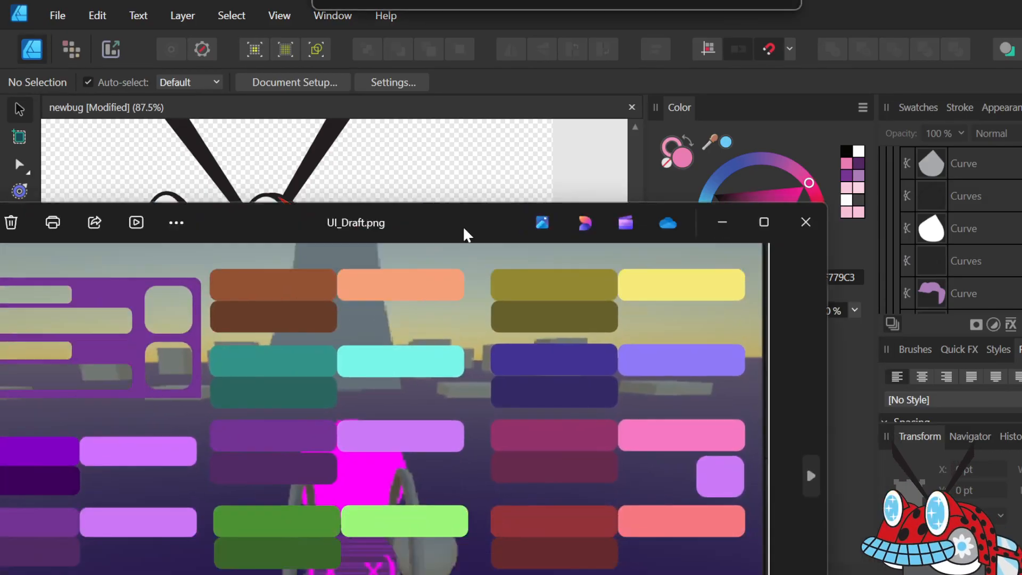
pyautogui.moveTo(462, 226); pyautogui.dragTo(771, 61)
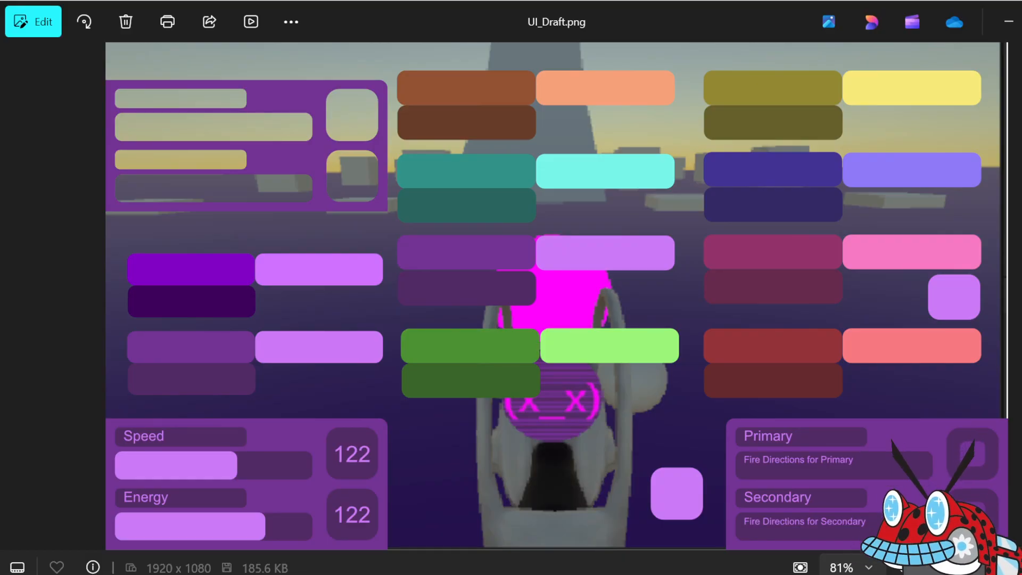
pyautogui.moveTo(737, 7); pyautogui.dragTo(0, 114)
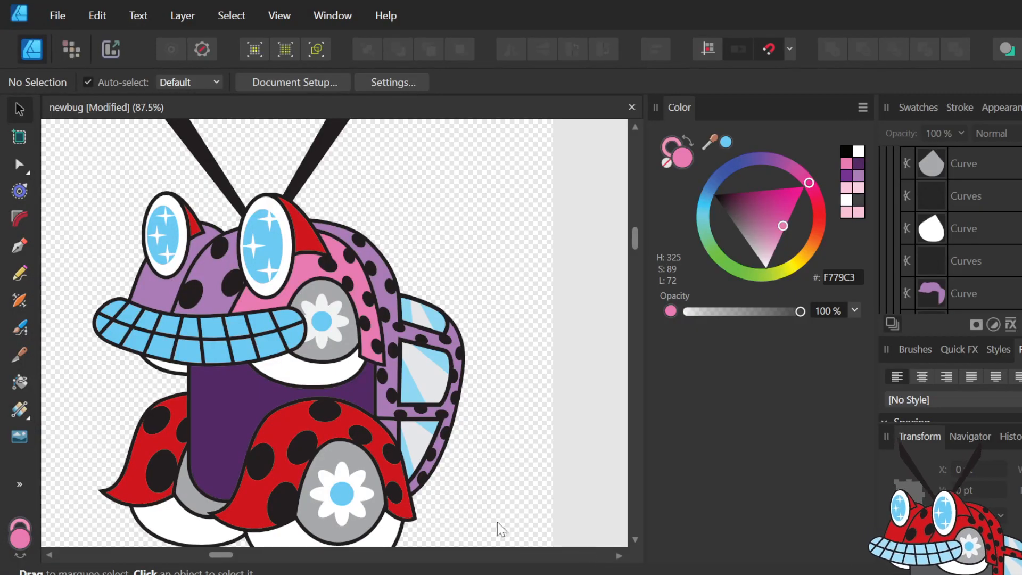
# - Shift the fill hue of the purple ladybug's red front leg cover to blue, giving 1E18D2
pyautogui.scroll(-3, 383, 335)
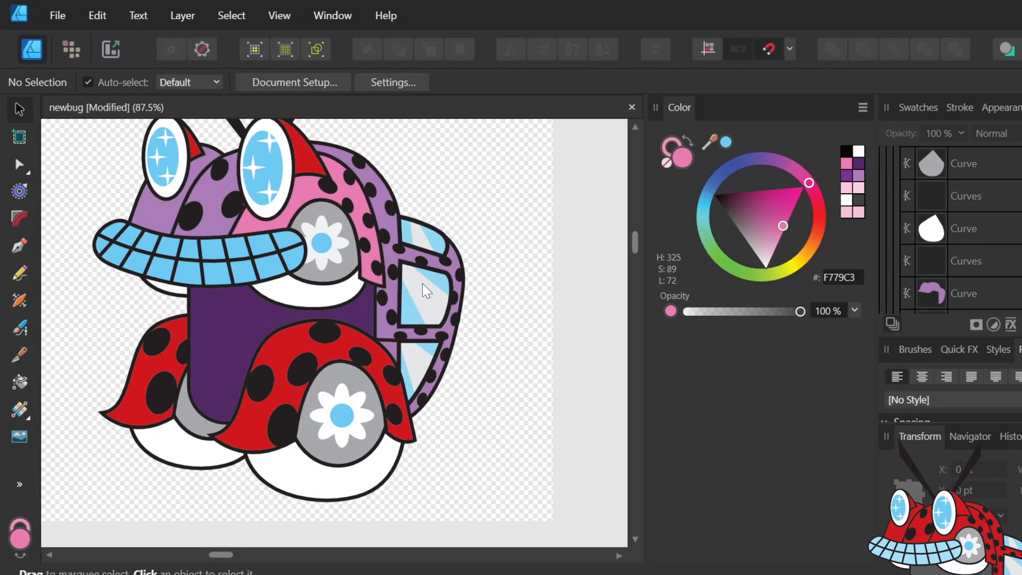
pyautogui.scroll(-2, 422, 284)
pyautogui.scroll(3, 386, 296)
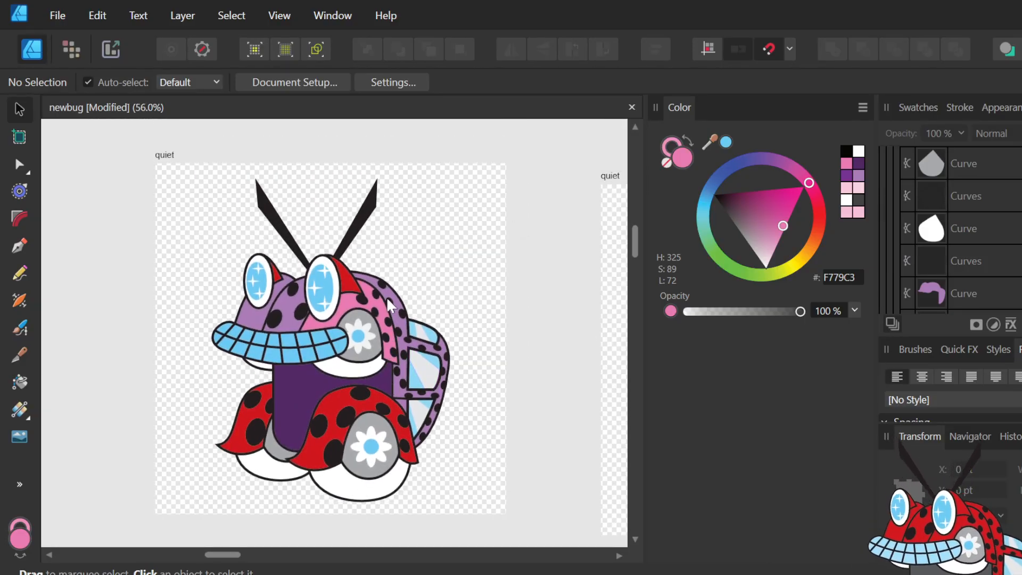
pyautogui.scroll(-1, 387, 296)
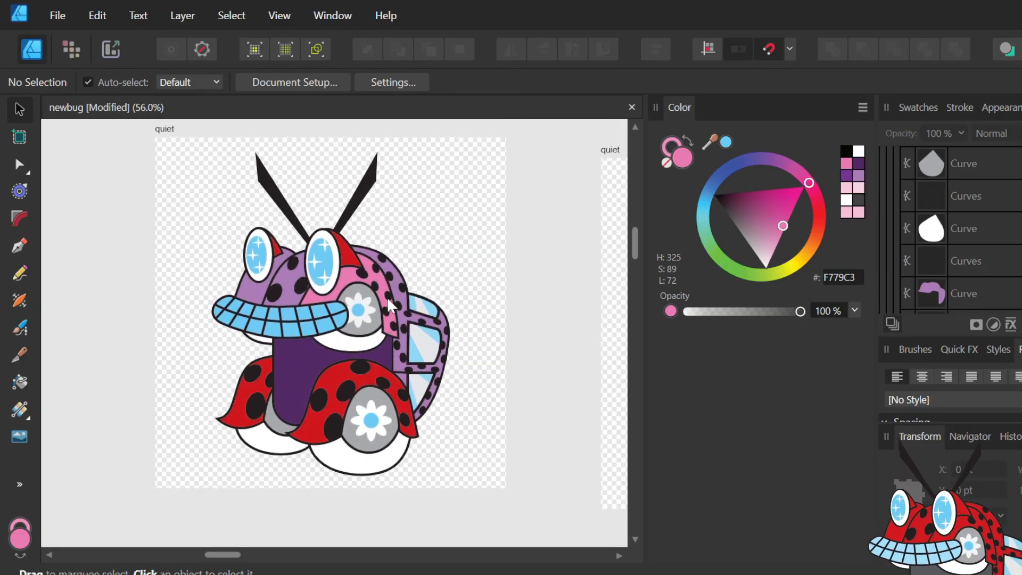
pyautogui.scroll(-2, 384, 293)
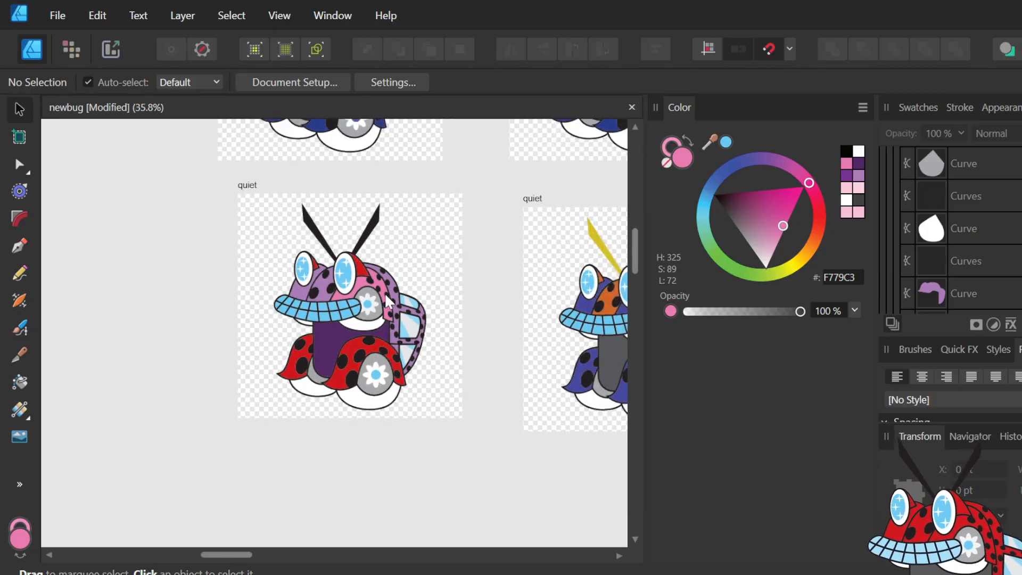
pyautogui.hscroll(6, 384, 292)
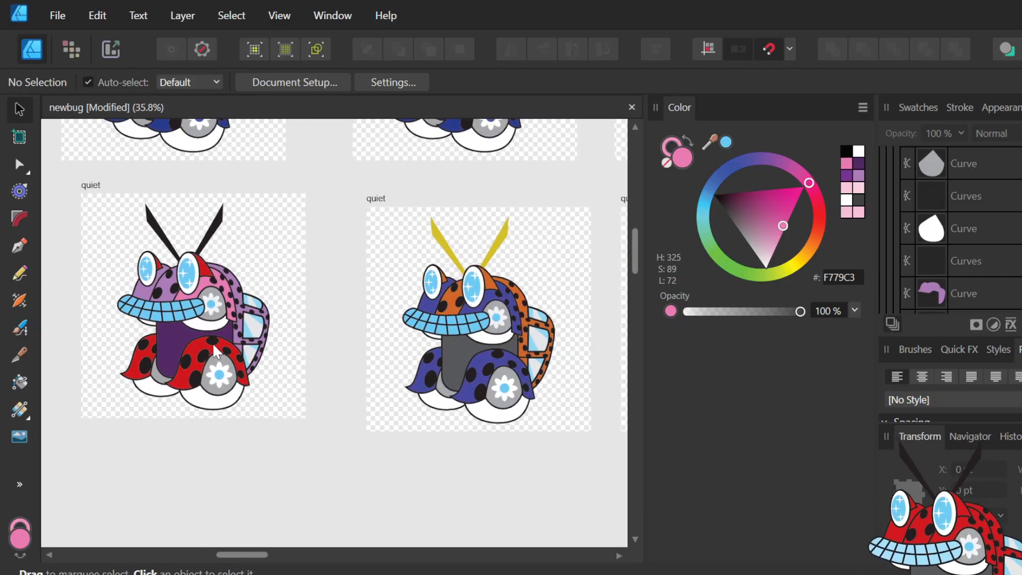
pyautogui.click(207, 344)
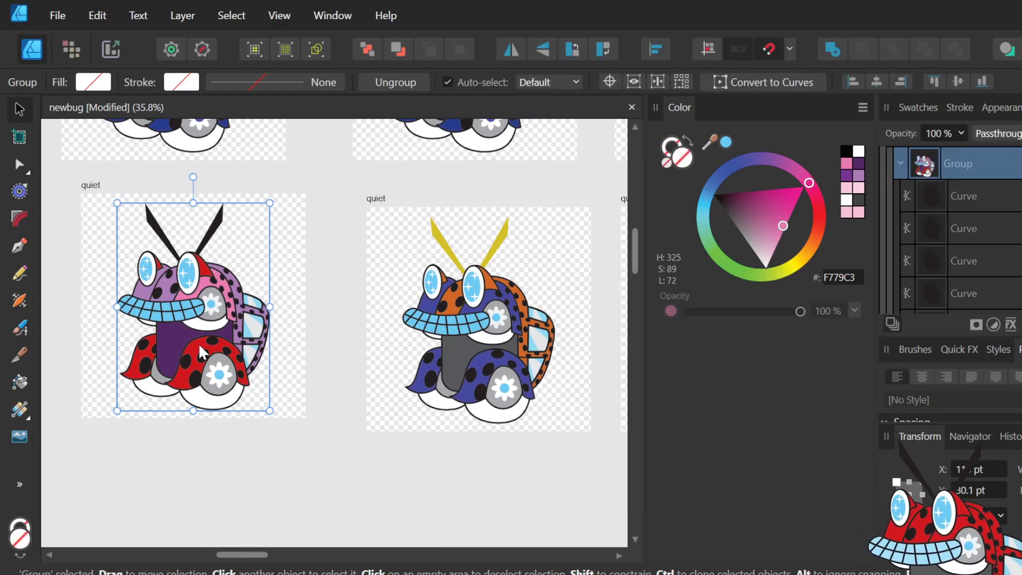
pyautogui.scroll(3, 199, 343)
pyautogui.doubleClick(257, 325)
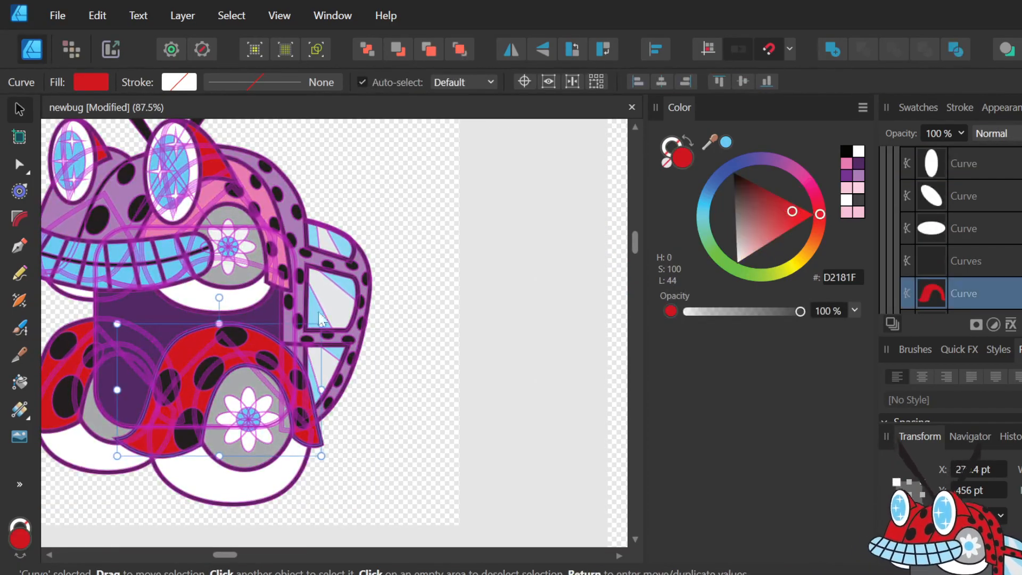
pyautogui.moveTo(823, 206); pyautogui.dragTo(723, 144)
# - Check the dark blue fill of the side-of-head curve on the middle quiet_Rage ladybug for reference
pyautogui.scroll(-3, 413, 348)
pyautogui.hscroll(3, 412, 346)
pyautogui.scroll(3, 413, 345)
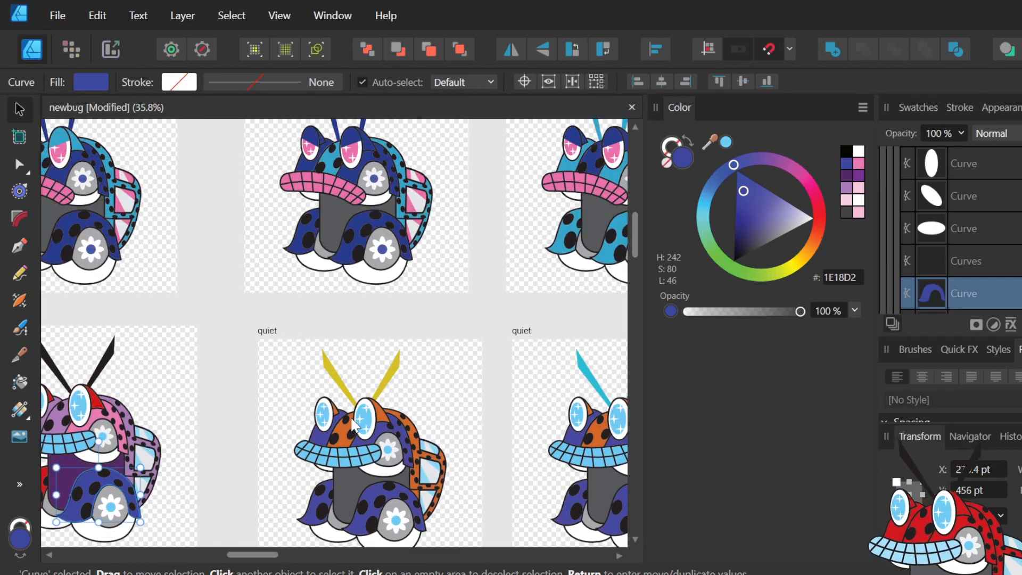
pyautogui.click(347, 167)
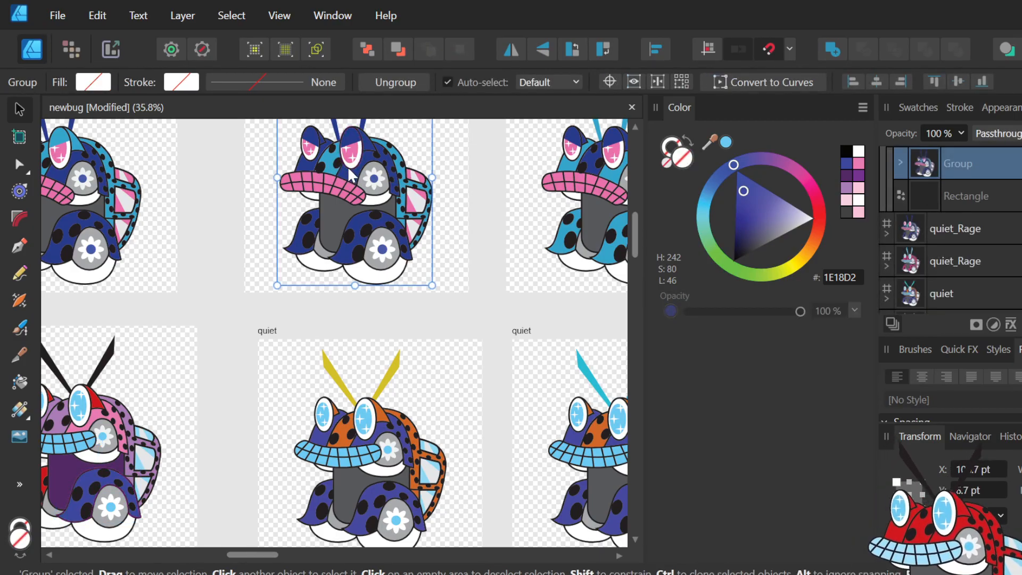
pyautogui.doubleClick(347, 166)
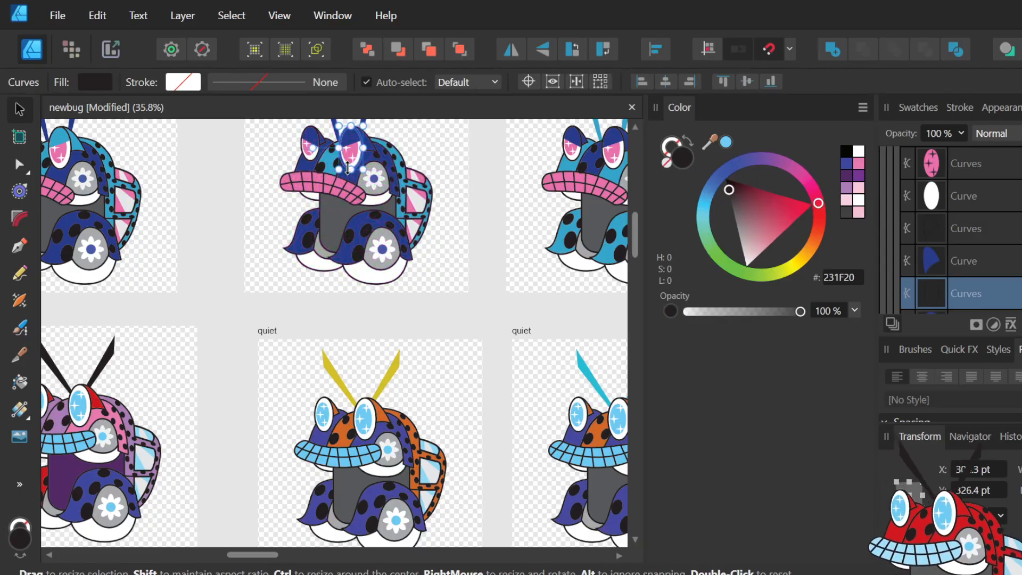
pyautogui.scroll(4, 347, 167)
pyautogui.click(356, 186)
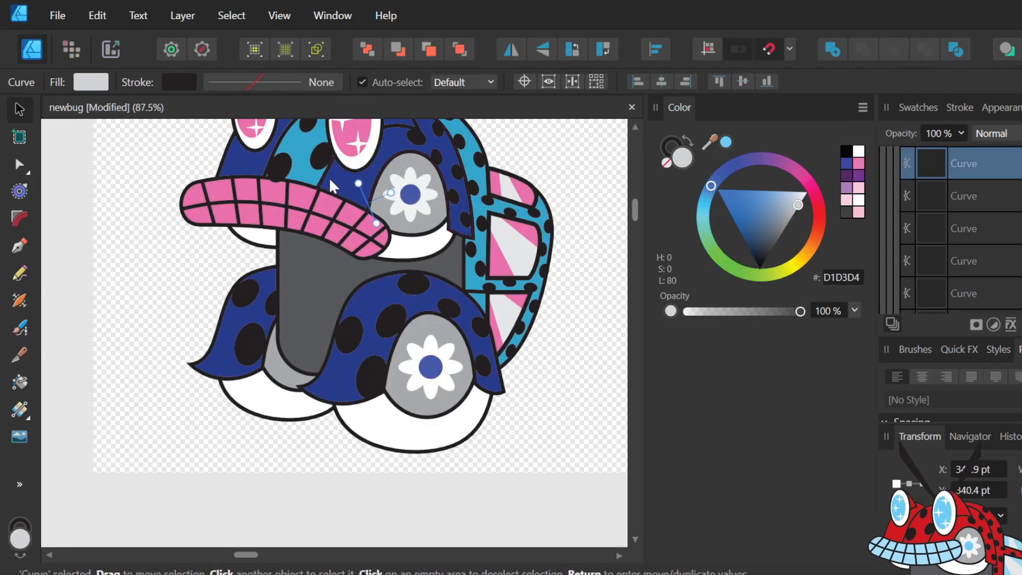
pyautogui.doubleClick(337, 175)
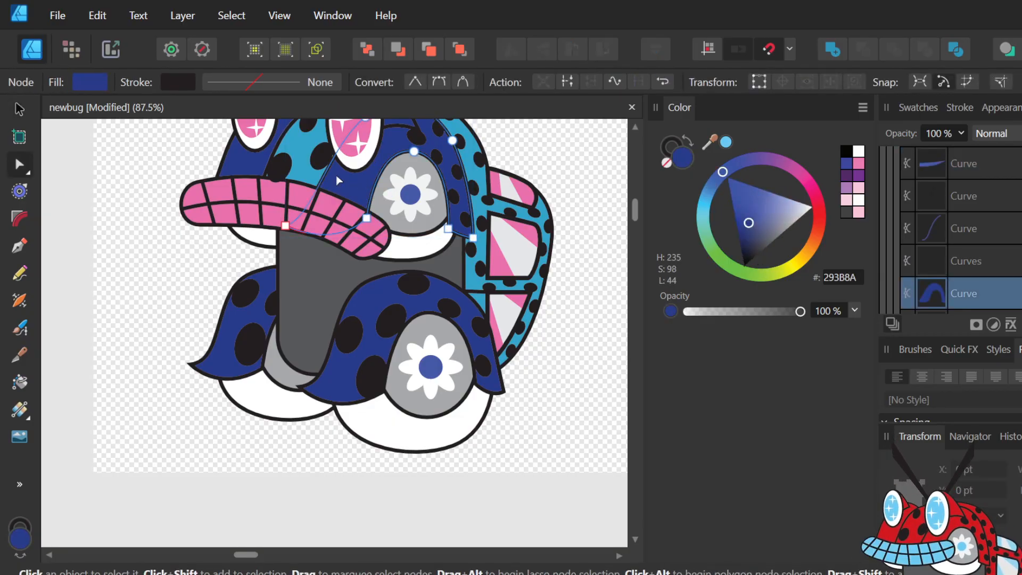
pyautogui.scroll(-5, 336, 181)
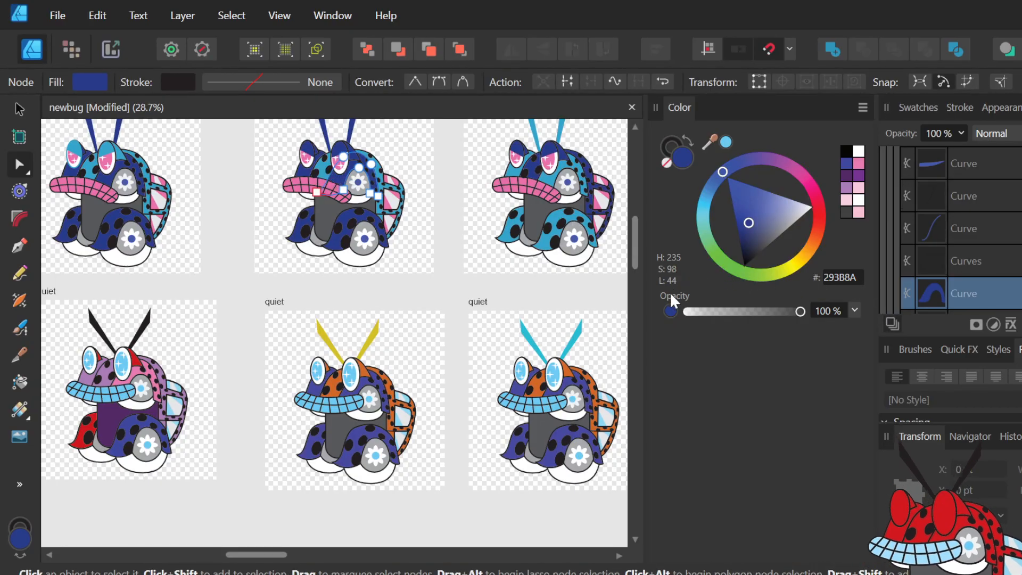
# - Select the red fill curve of the purple ladybug's rear leg cover with the Node tool
pyautogui.click(83, 433)
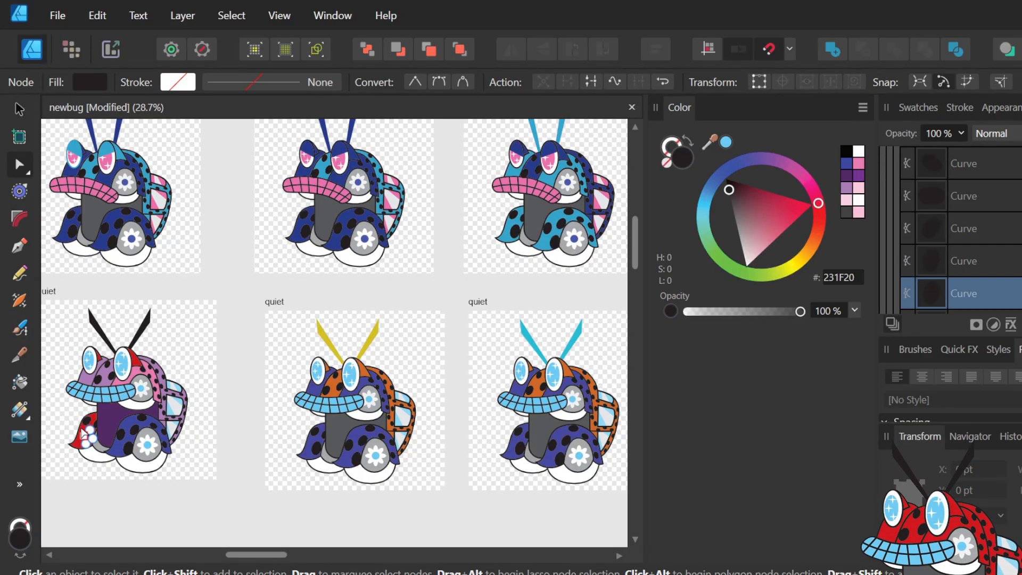
pyautogui.press('v')
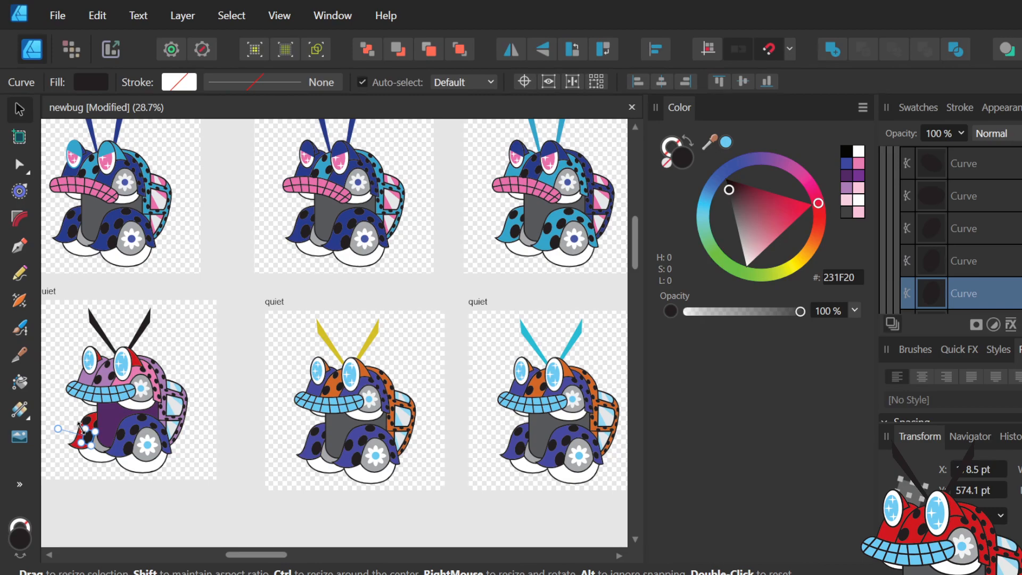
pyautogui.scroll(4, 80, 429)
pyautogui.press('a')
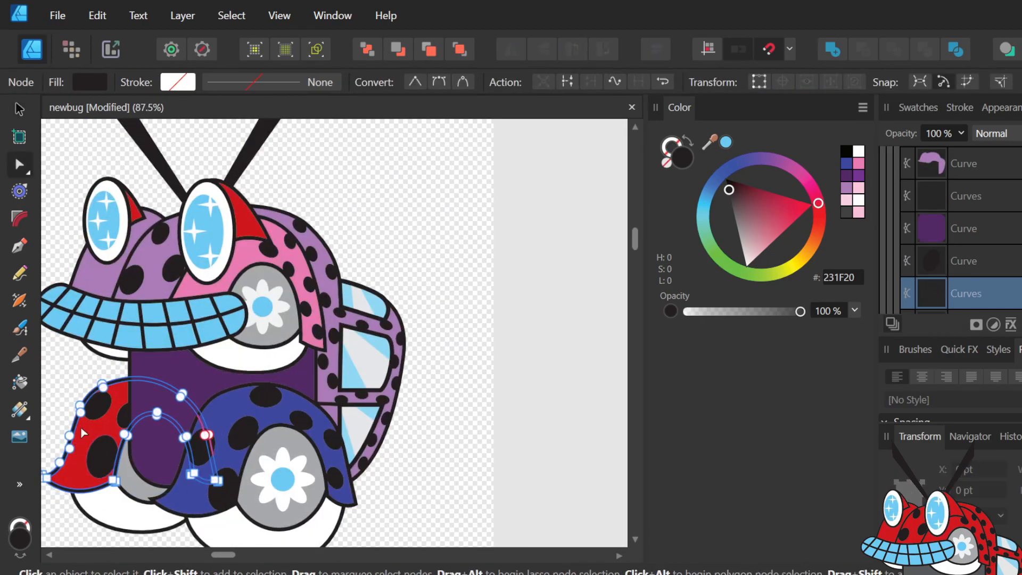
pyautogui.click(91, 431)
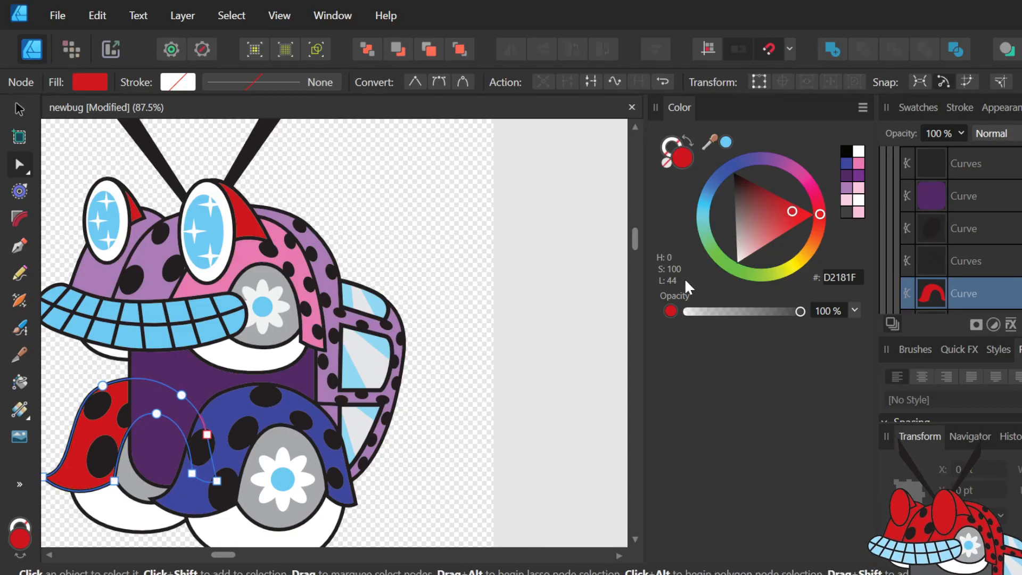
# - Examine the colour combinations of the quiet_Rage ladybug variants, including the blue and green one
pyautogui.scroll(-4, 540, 267)
pyautogui.hscroll(3, 540, 267)
pyautogui.scroll(-3, 540, 266)
pyautogui.scroll(3, 540, 267)
pyautogui.scroll(4, 540, 267)
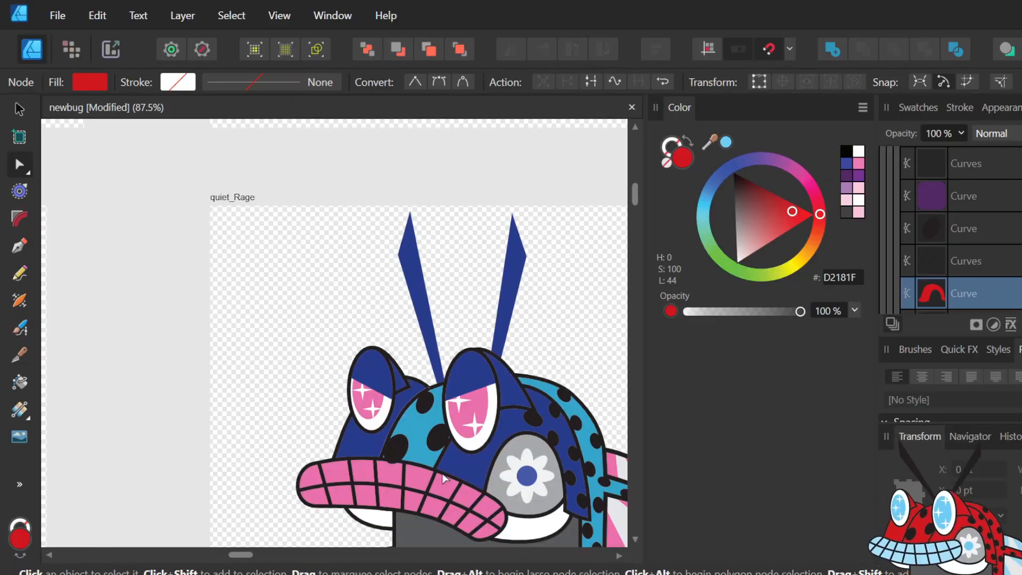
pyautogui.scroll(-3, 489, 434)
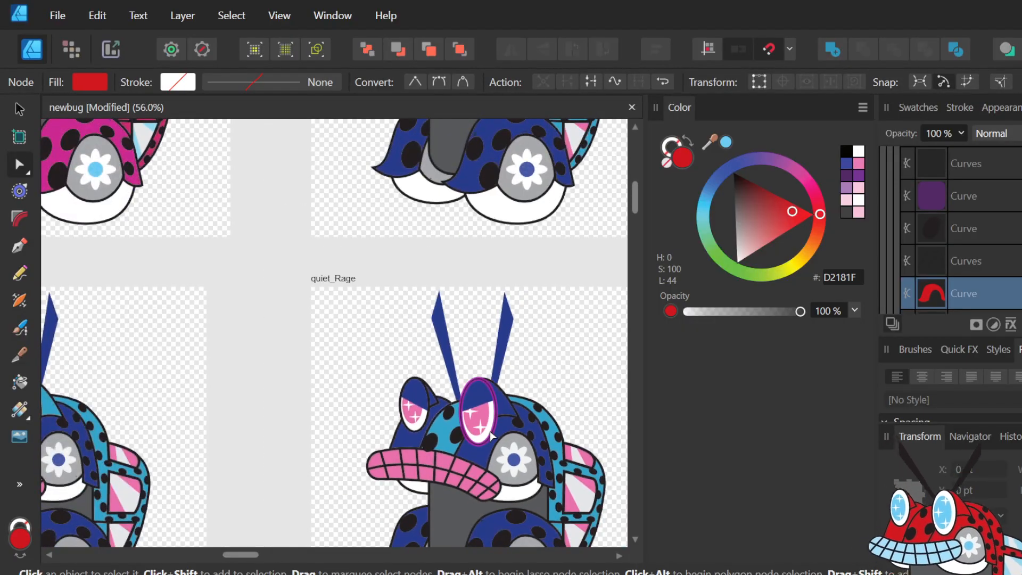
pyautogui.hscroll(3, 490, 434)
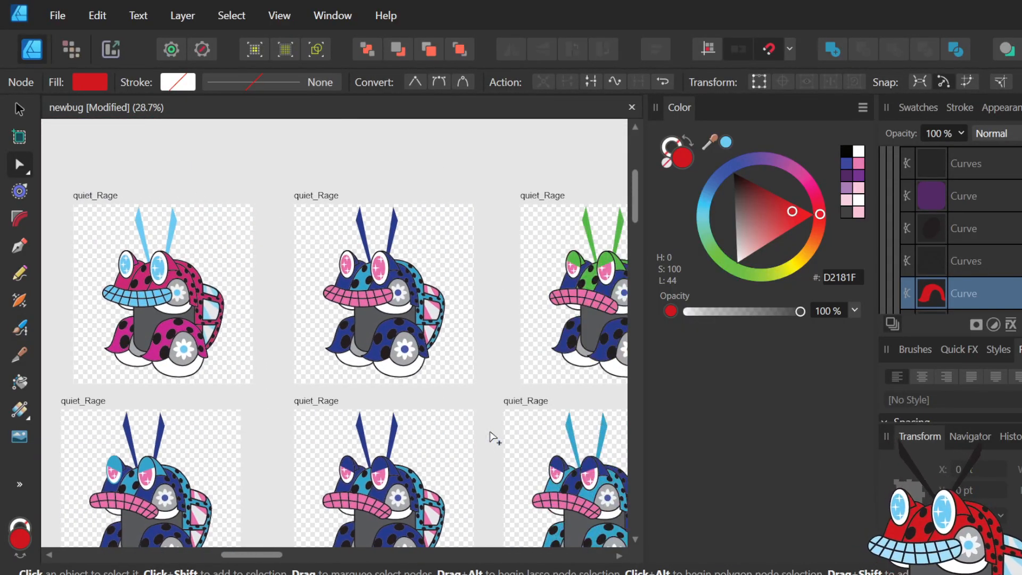
pyautogui.scroll(-2, 496, 487)
pyautogui.scroll(-3, 495, 486)
pyautogui.scroll(2, 511, 372)
pyautogui.scroll(-1, 526, 309)
pyautogui.scroll(-1, 526, 309)
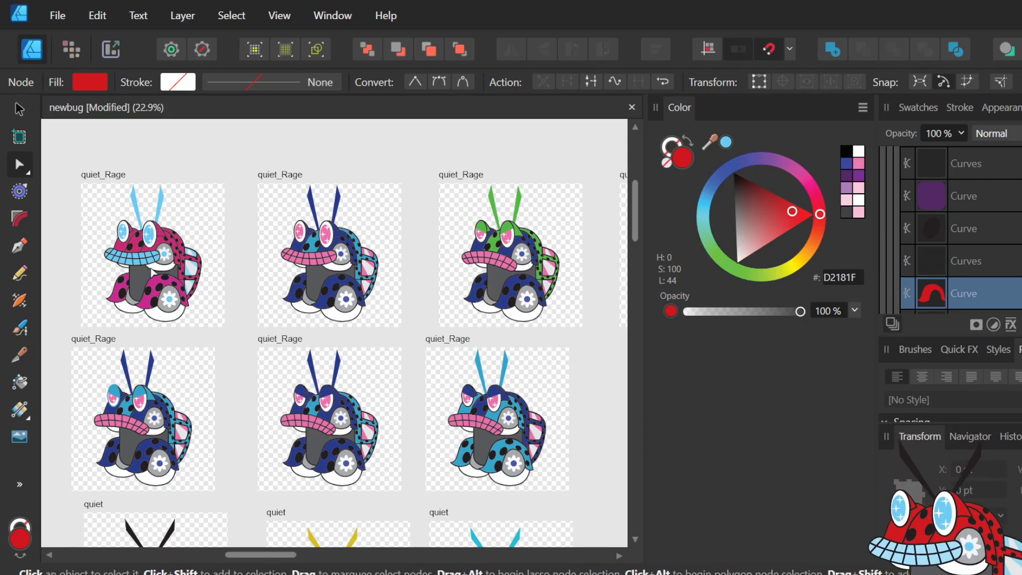
pyautogui.scroll(2, 498, 210)
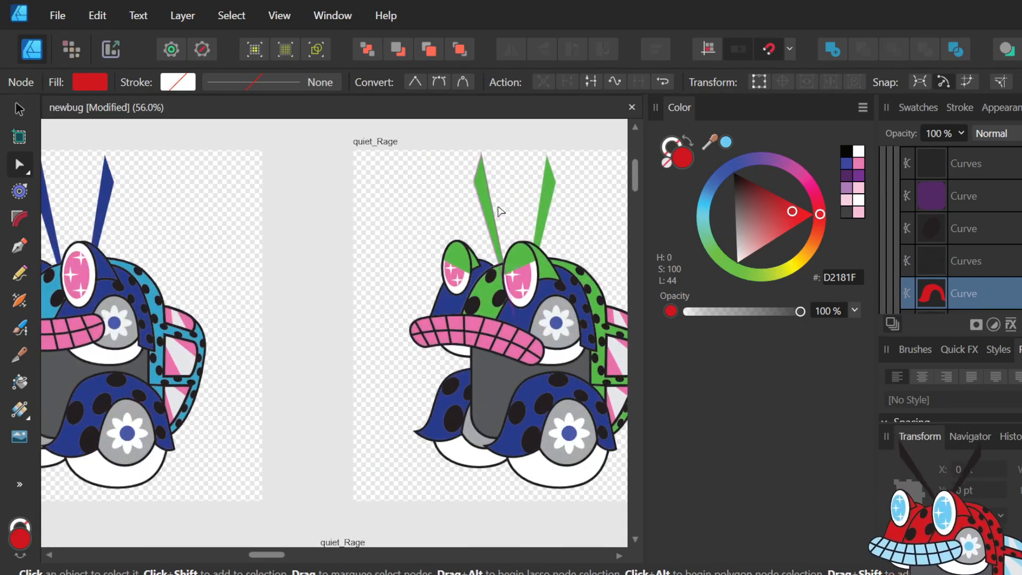
# - Examine the green and blue quiet_Rage ladybug up close and select the dark outline of its pink mouth
pyautogui.scroll(-2, 498, 211)
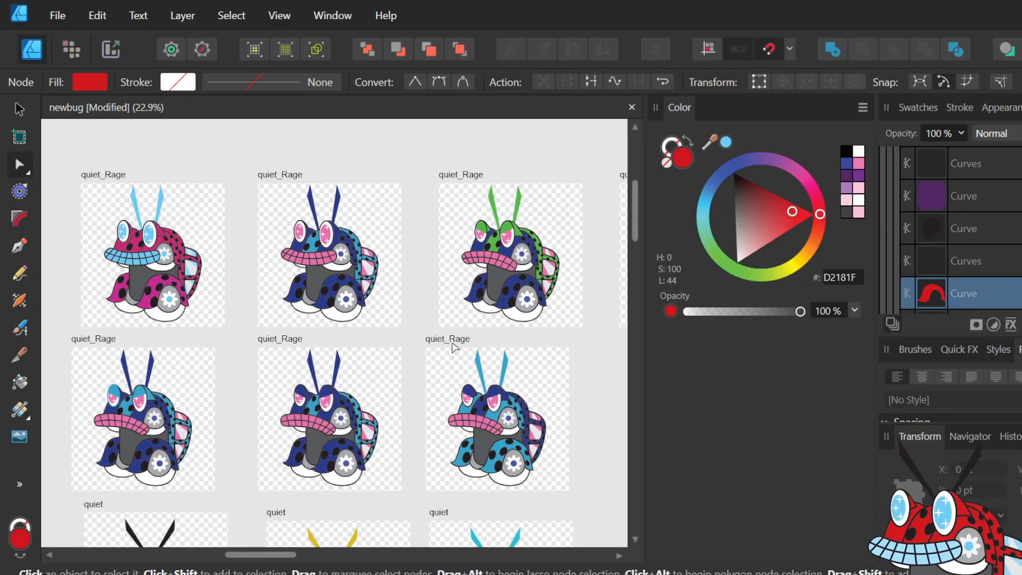
pyautogui.scroll(-2, 453, 347)
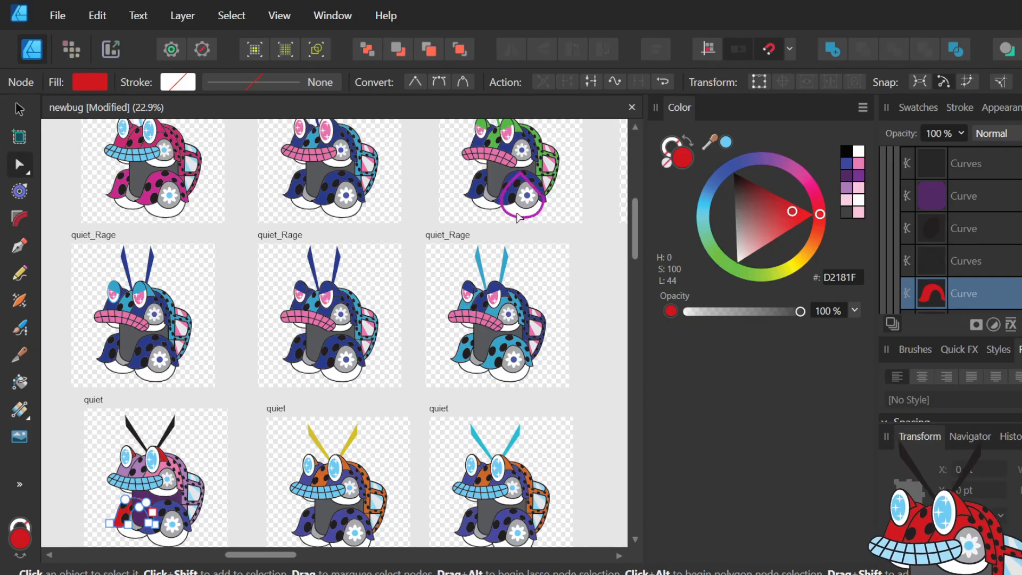
pyautogui.scroll(1, 519, 218)
pyautogui.keyDown('ctrl'); pyautogui.scroll(3, 519, 218); pyautogui.keyUp('ctrl')
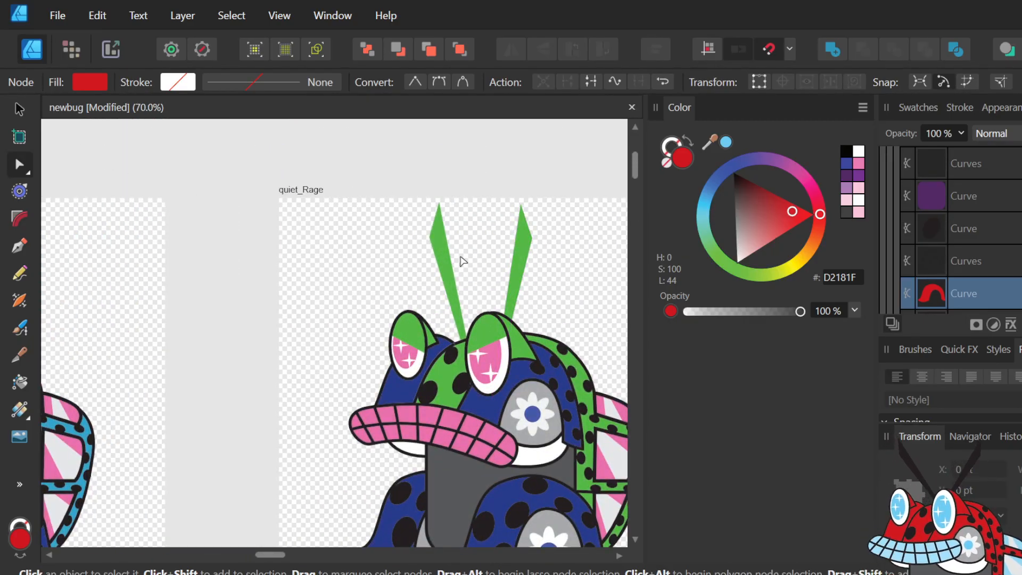
pyautogui.scroll(-3, 460, 260)
pyautogui.hscroll(4, 462, 262)
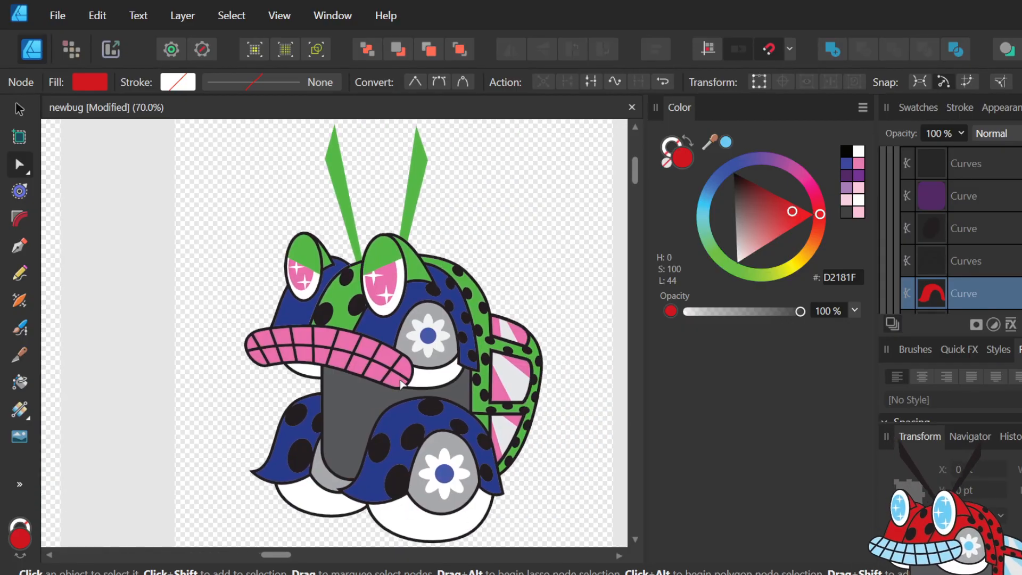
pyautogui.click(361, 352)
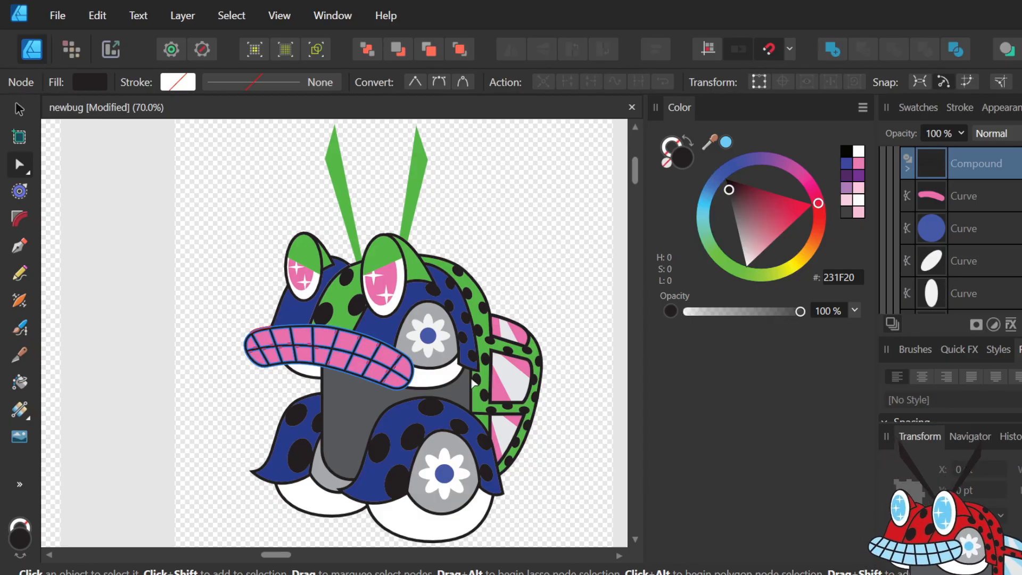
# - Compare the green and blue quiet_Rage ladybug with the purple, pink and red quiet ladybug
pyautogui.scroll(-3, 595, 241)
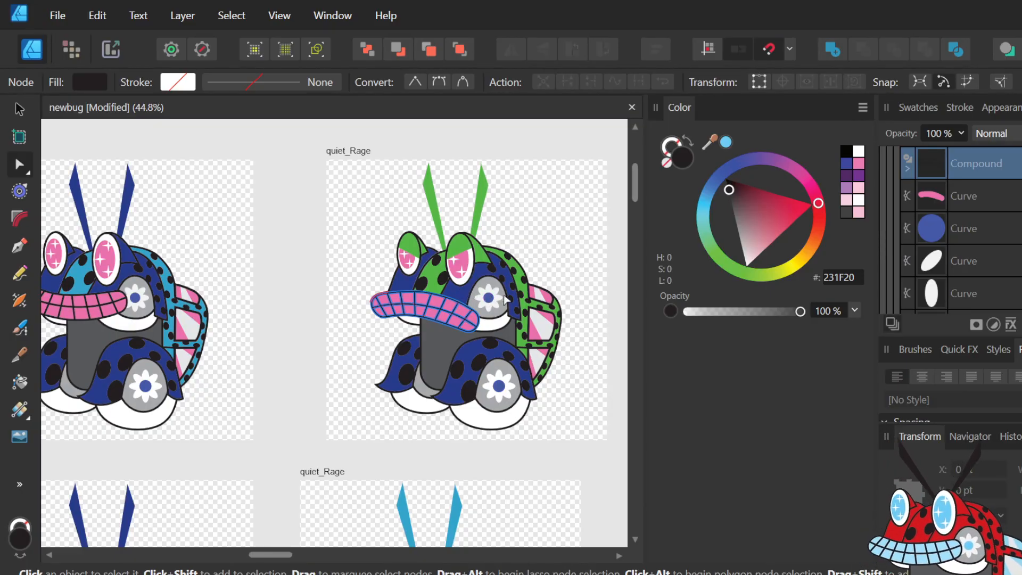
pyautogui.scroll(-2, 493, 299)
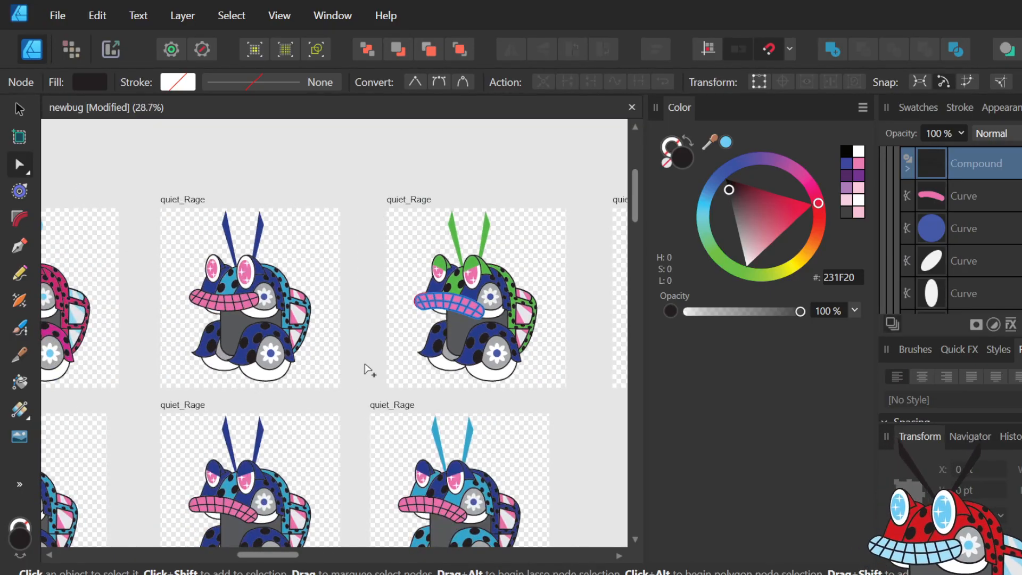
pyautogui.hscroll(-4, 366, 366)
pyautogui.scroll(-8, 369, 367)
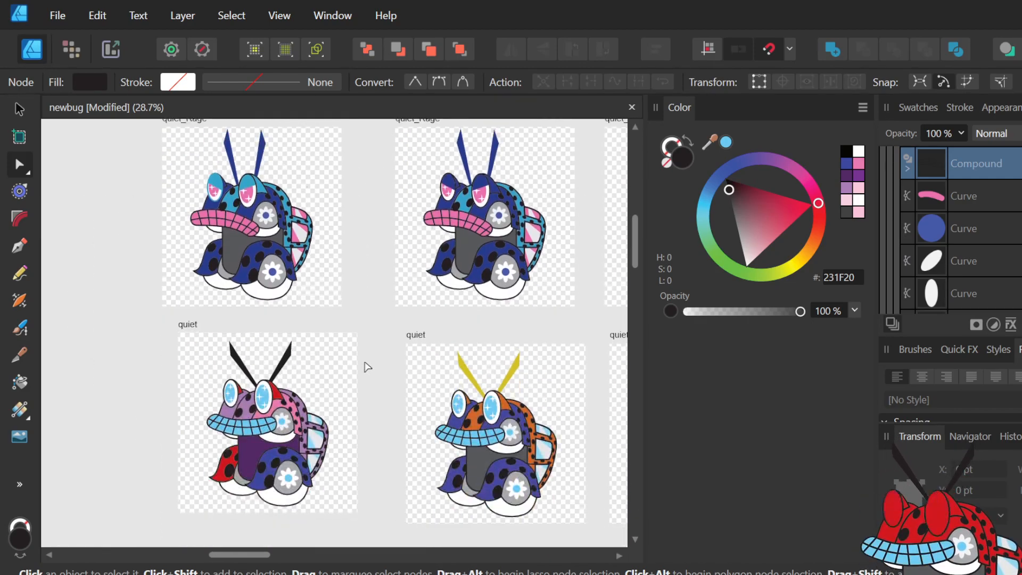
pyautogui.hscroll(-4, 264, 360)
pyautogui.hscroll(4, 264, 359)
pyautogui.scroll(4, 362, 311)
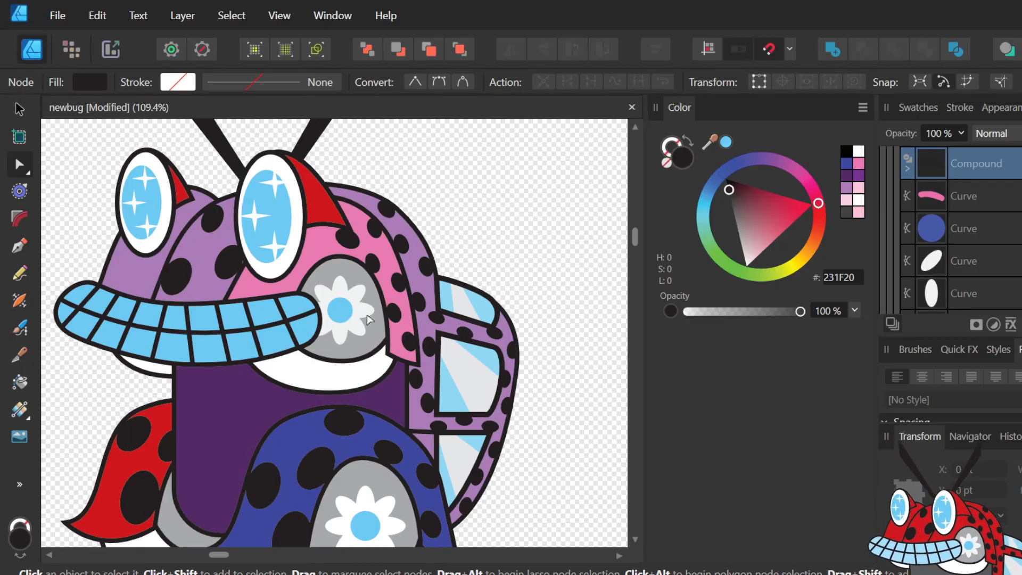
# - Survey the quiet_Rage and quiet colour variants side by side and clear the mouth outline selection
pyautogui.scroll(-3, 316, 404)
pyautogui.hscroll(3, 316, 404)
pyautogui.hscroll(3, 317, 410)
pyautogui.scroll(-3, 316, 410)
pyautogui.hscroll(1, 317, 410)
pyautogui.scroll(3, 316, 410)
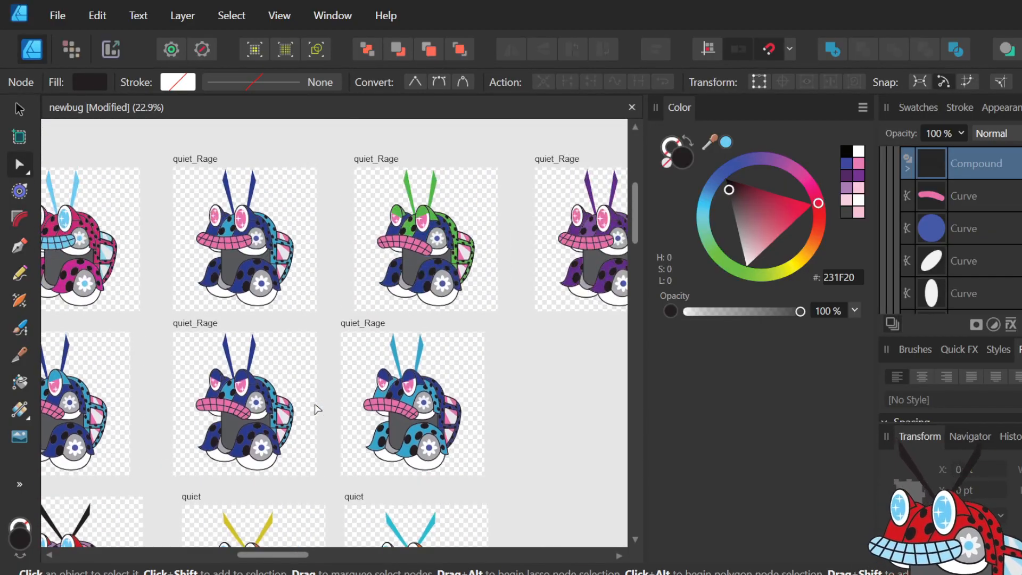
pyautogui.scroll(2, 316, 409)
pyautogui.scroll(-1, 316, 409)
pyautogui.scroll(1, 317, 409)
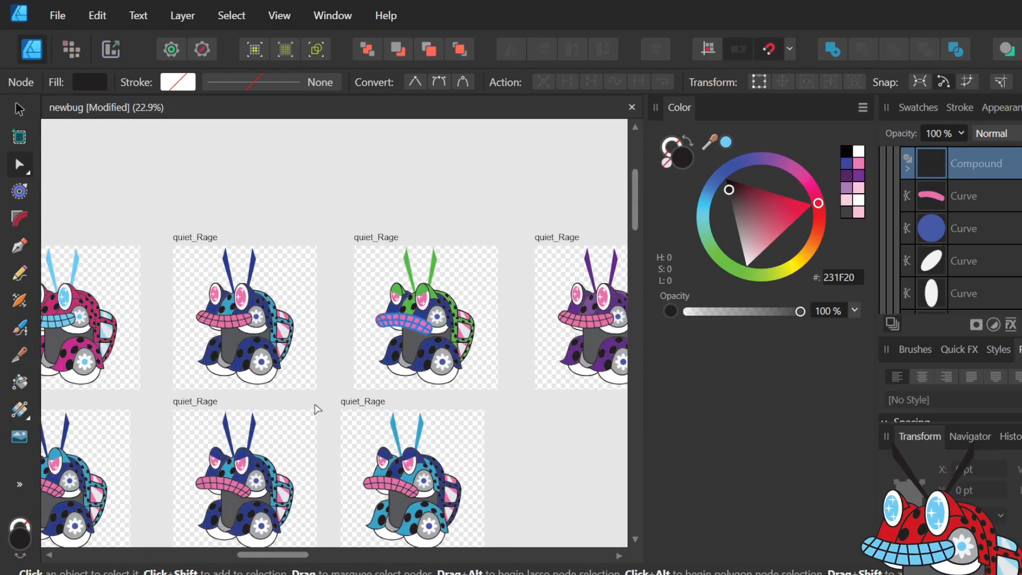
pyautogui.scroll(1, 317, 409)
pyautogui.scroll(-3, 327, 402)
pyautogui.scroll(-2, 326, 401)
pyautogui.scroll(-1, 343, 377)
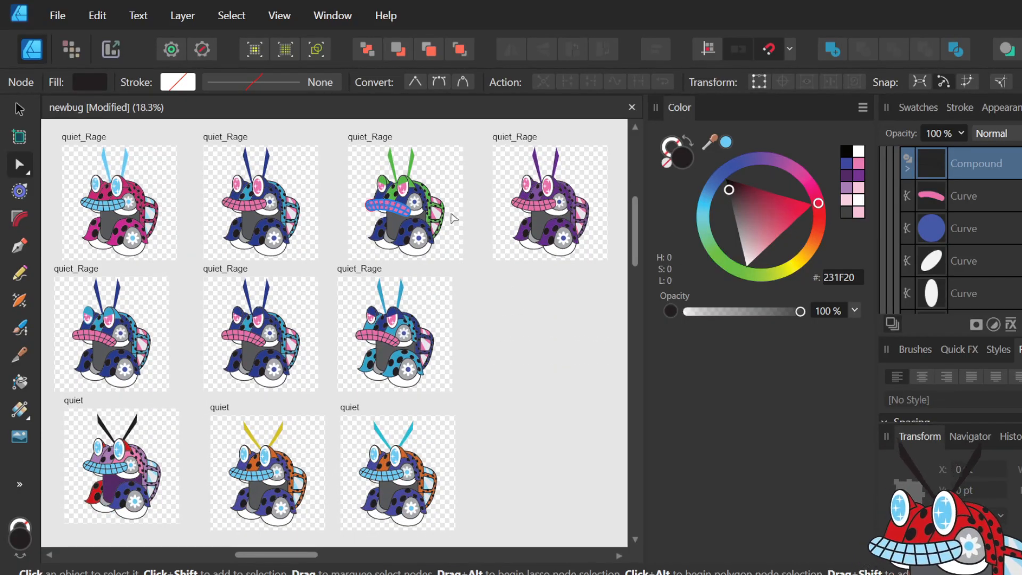
pyautogui.click(493, 307)
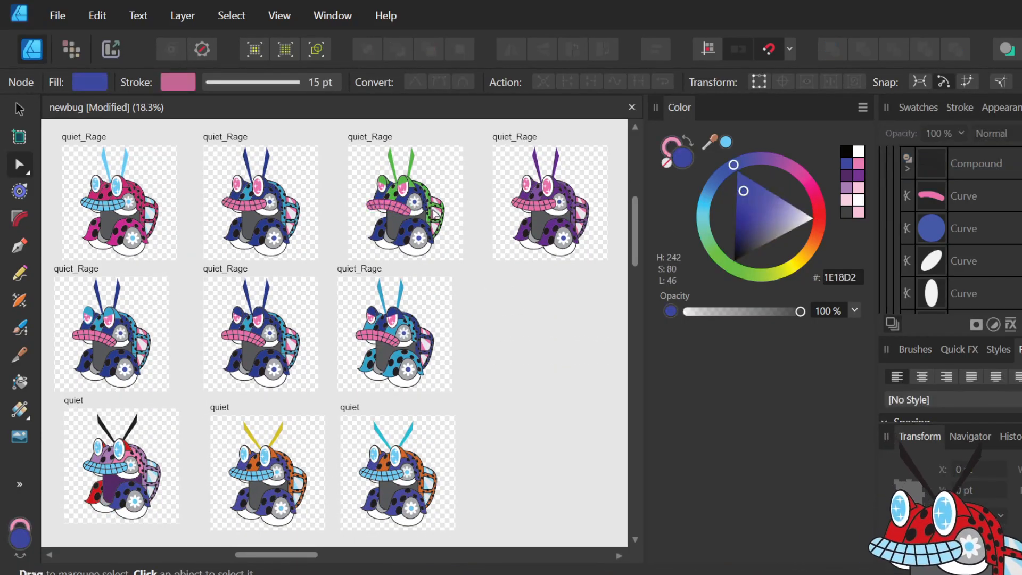
# - Examine how the green parts contrast with the blue body and pink mouth on the green-antennae quiet_Rage ladybug
pyautogui.scroll(3, 436, 214)
pyautogui.scroll(1, 435, 214)
pyautogui.scroll(1, 436, 214)
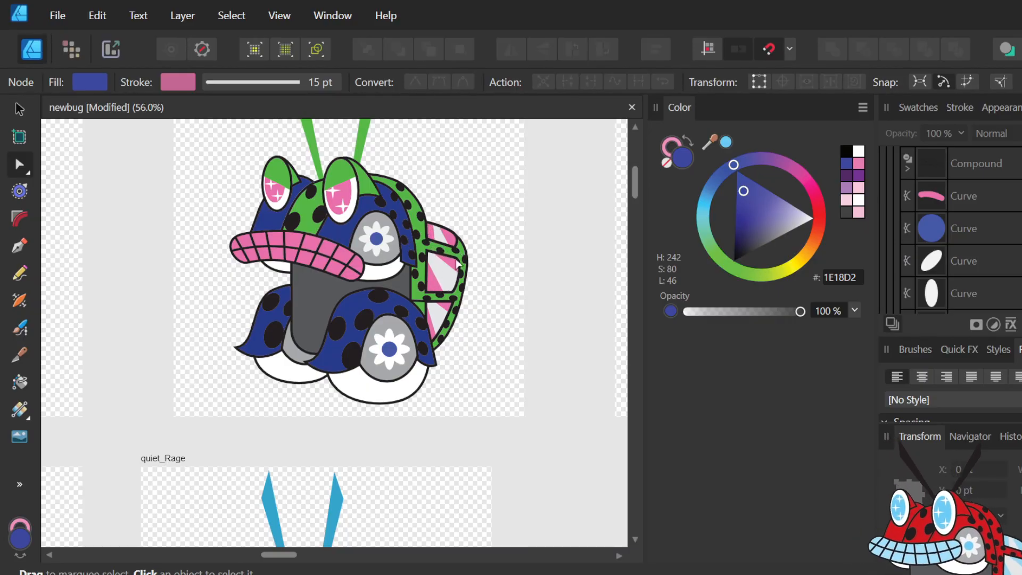
pyautogui.scroll(-6, 485, 230)
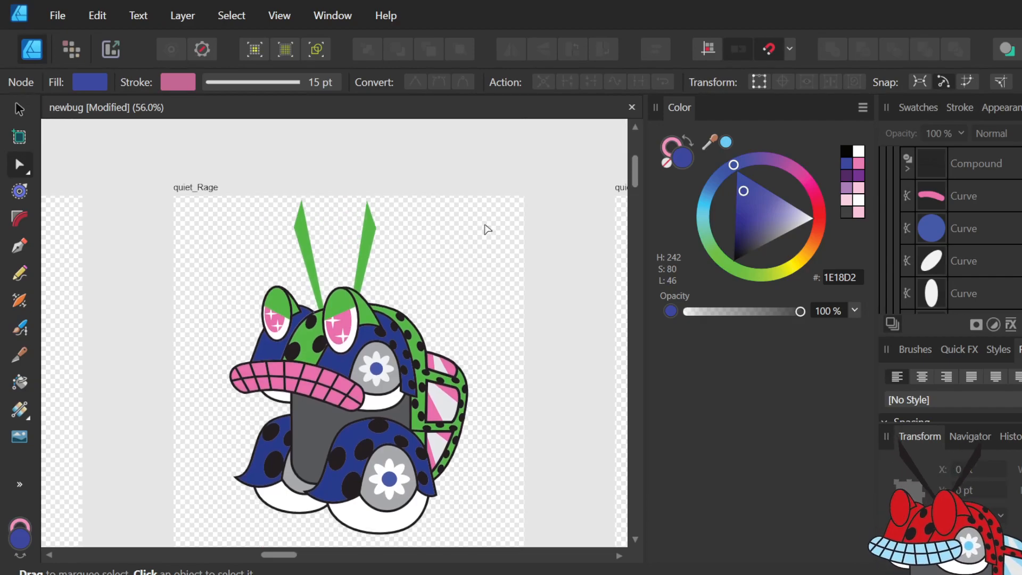
pyautogui.hscroll(2, 486, 229)
pyautogui.scroll(-3, 486, 218)
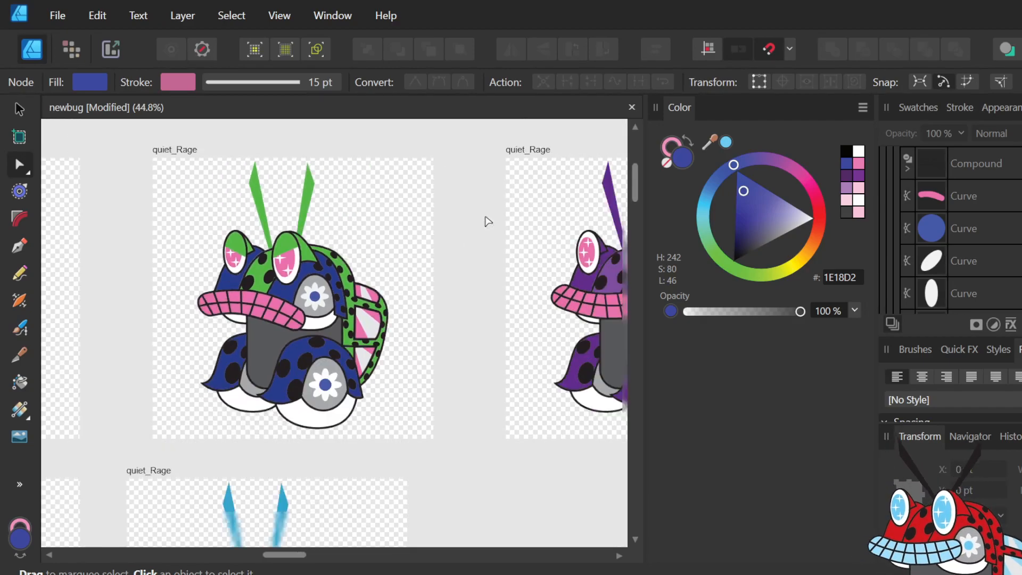
pyautogui.scroll(-3, 387, 223)
pyautogui.scroll(4, 387, 223)
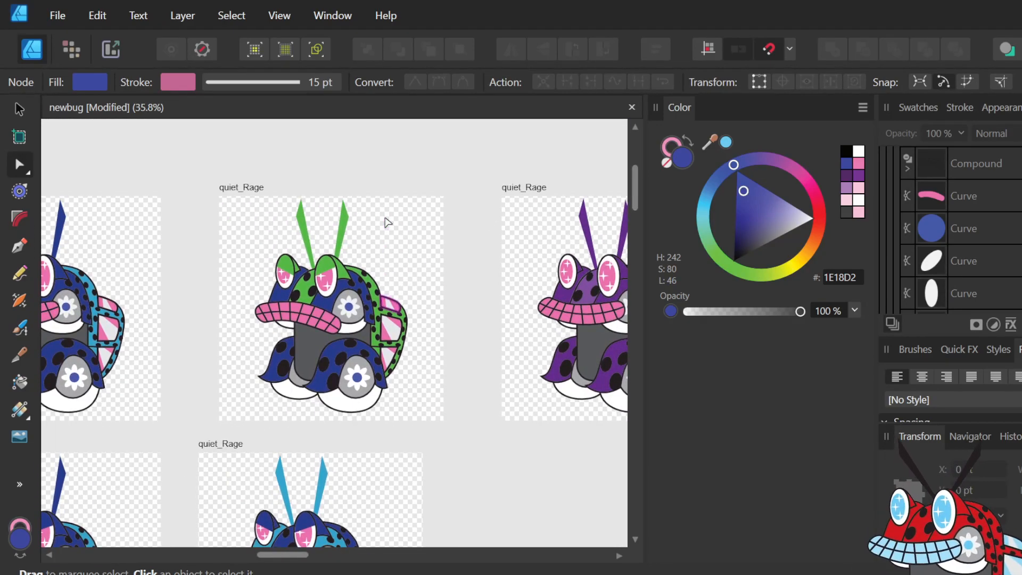
pyautogui.scroll(-3, 388, 222)
pyautogui.scroll(4, 381, 221)
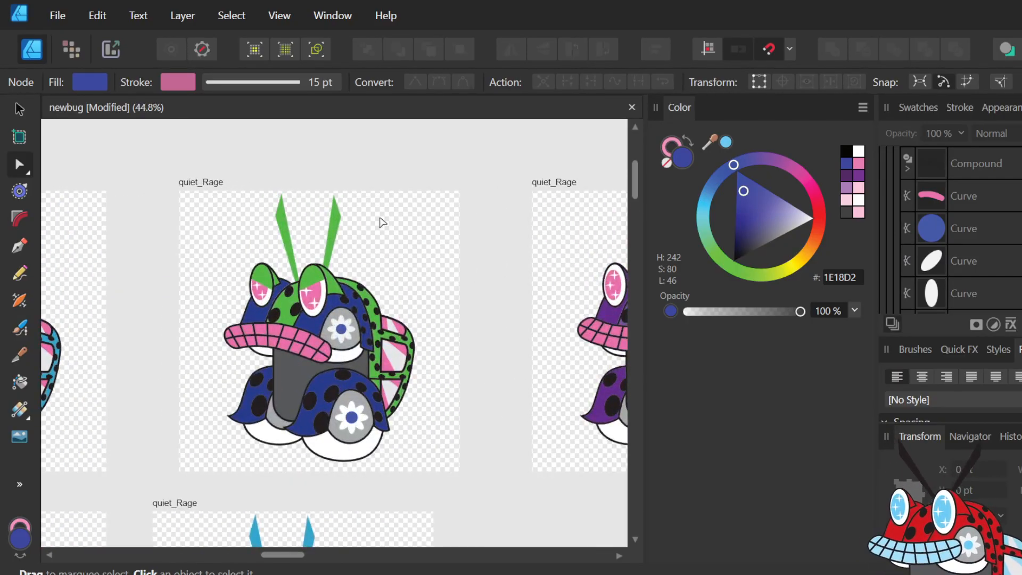
pyautogui.scroll(-3, 381, 223)
# - Compare the light blue quiet_Rage ladybug with the dark blue variants in the same row
pyautogui.scroll(-4, 381, 223)
pyautogui.hscroll(-5, 458, 359)
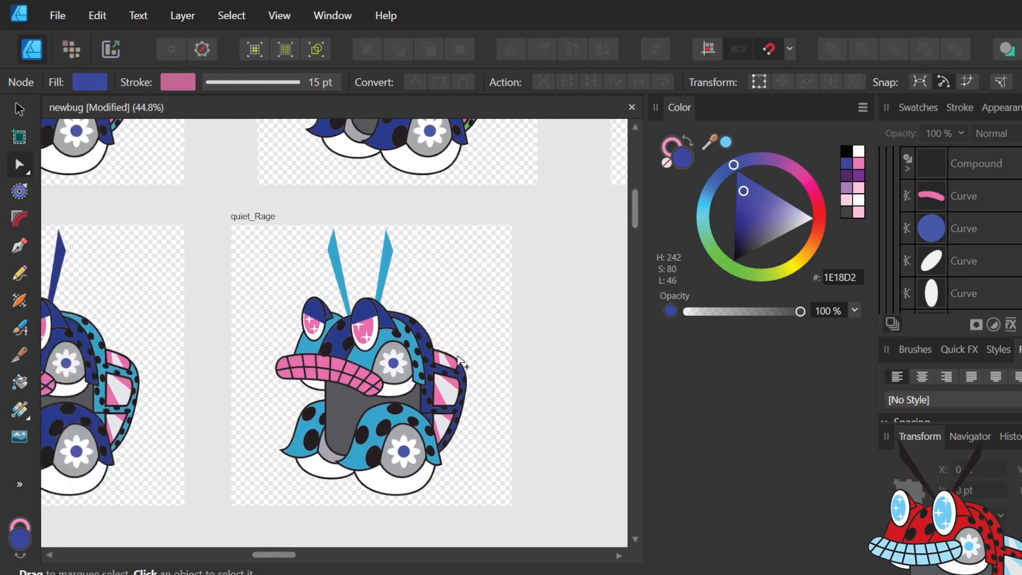
pyautogui.scroll(-1, 458, 359)
pyautogui.scroll(-2, 459, 359)
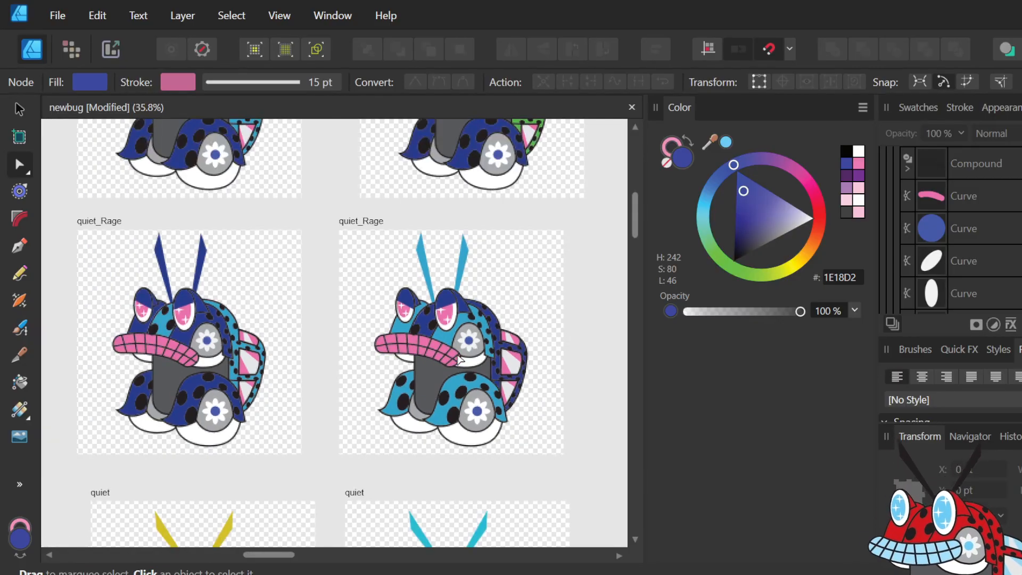
pyautogui.hscroll(-5, 459, 359)
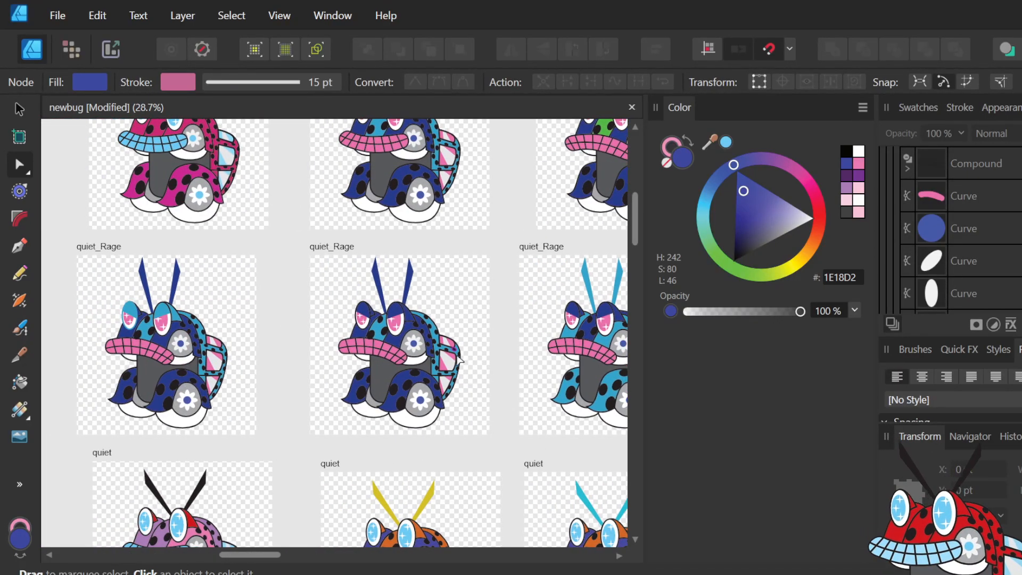
pyautogui.scroll(1, 459, 359)
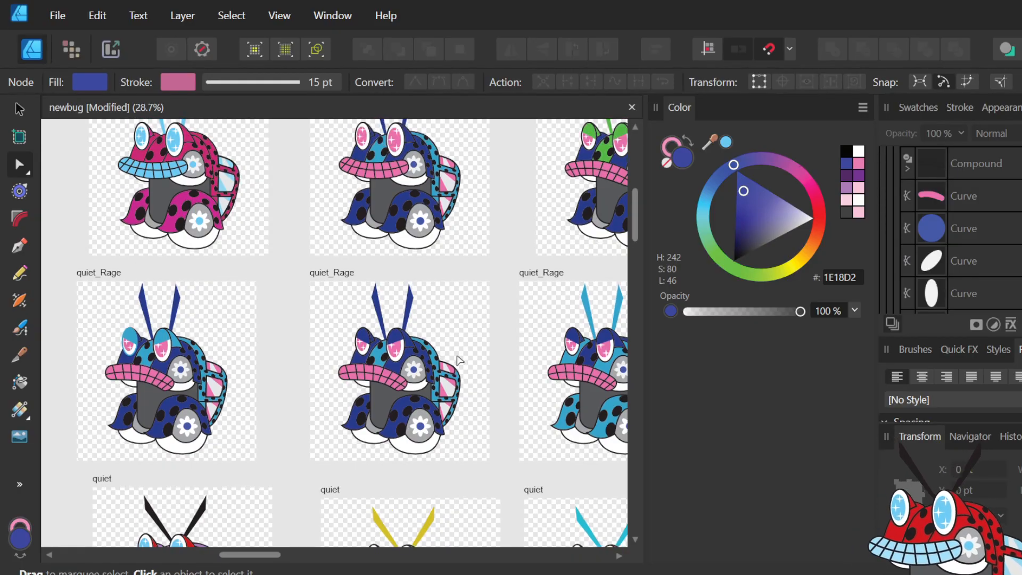
pyautogui.scroll(-1, 459, 360)
pyautogui.hscroll(4, 457, 360)
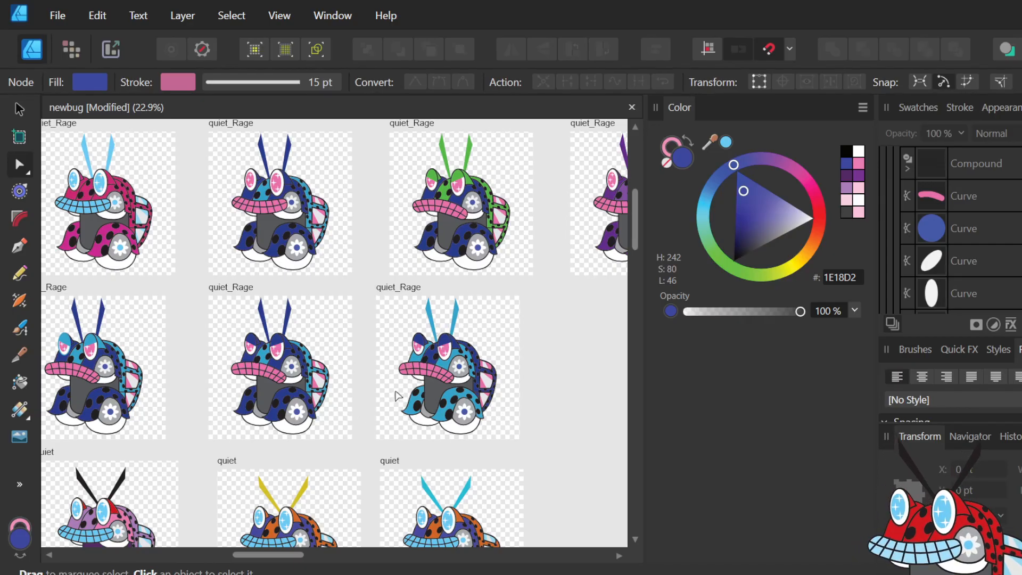
# - Inspect the light and dark blue areas of the quiet_Rage ladybug with light blue antennae, including its head and eyelids
pyautogui.scroll(4, 490, 415)
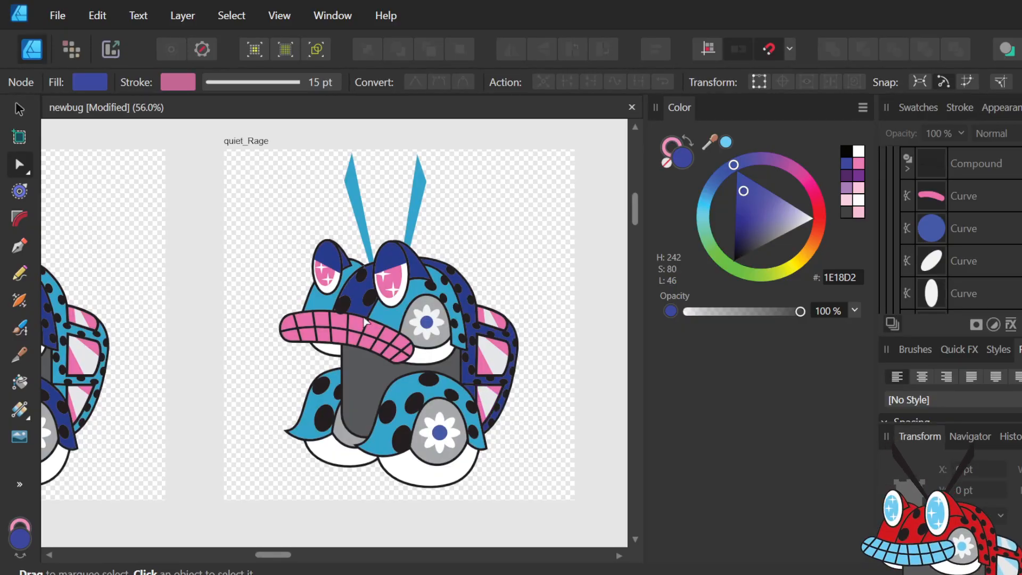
pyautogui.scroll(3, 356, 322)
pyautogui.scroll(-1, 361, 318)
pyautogui.scroll(-1, 362, 316)
pyautogui.scroll(2, 362, 317)
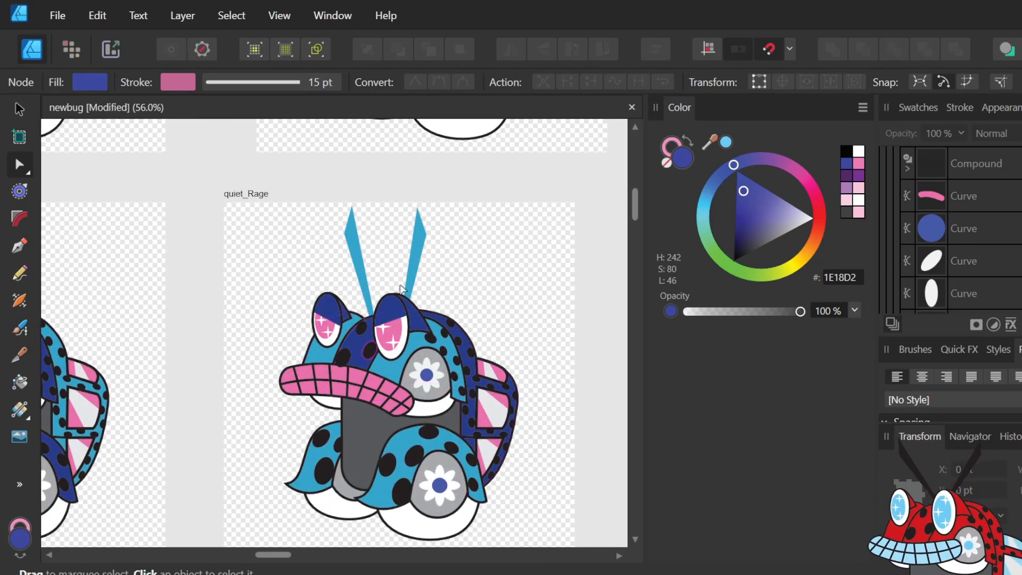
pyautogui.scroll(-3, 398, 290)
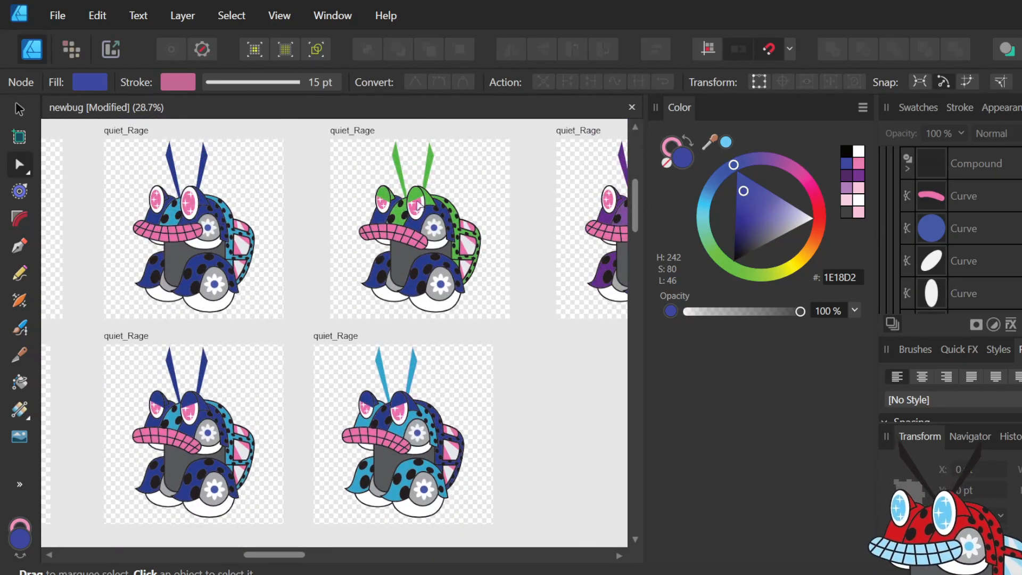
# - Review the grid of ladybug variants, selecting all curves of the light blue quiet_Rage ladybug and clearing the selection
pyautogui.scroll(-2, 416, 248)
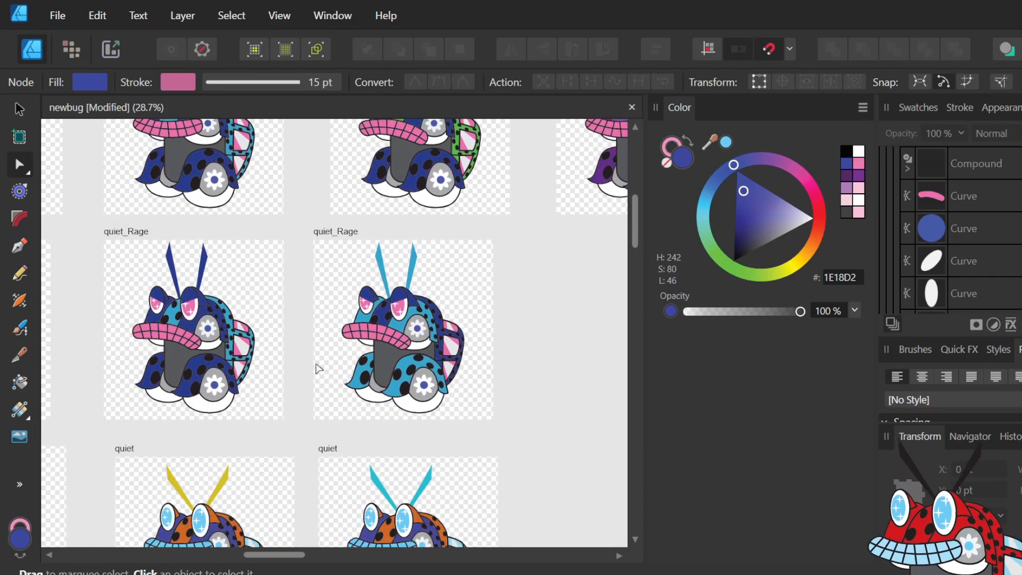
pyautogui.scroll(-2, 513, 319)
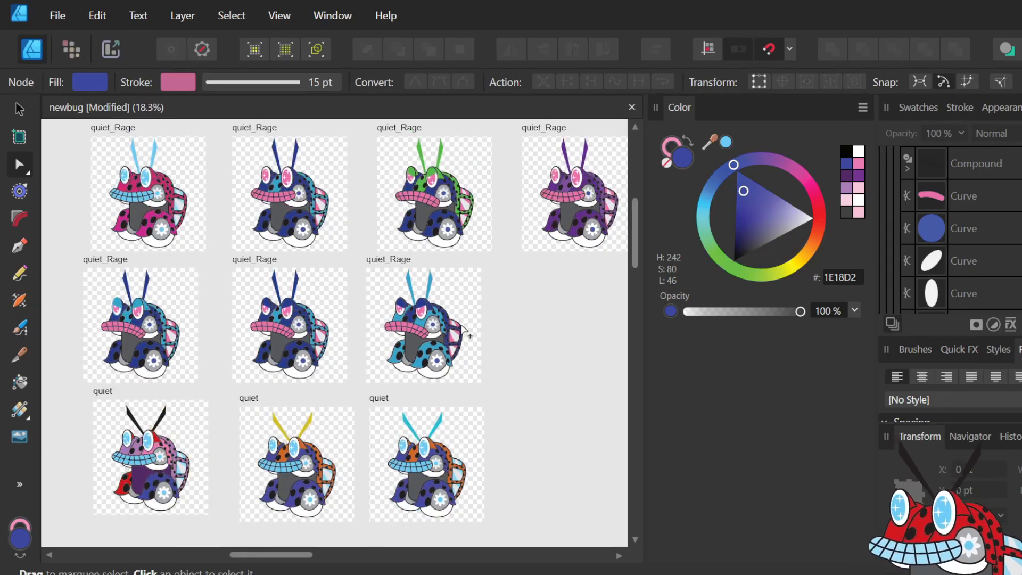
pyautogui.hscroll(-5, 462, 328)
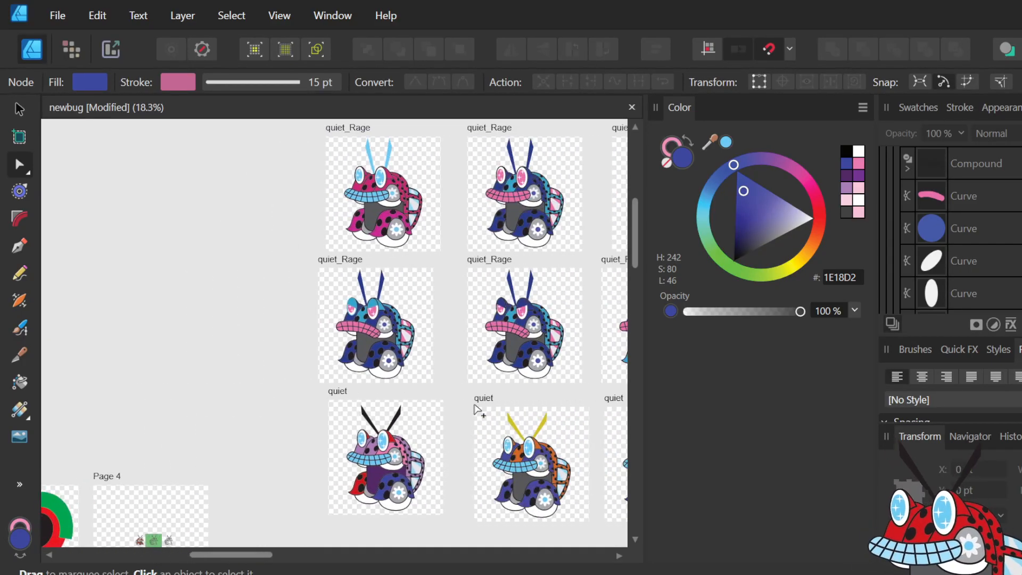
pyautogui.hscroll(3, 475, 408)
pyautogui.moveTo(619, 398); pyautogui.dragTo(474, 265)
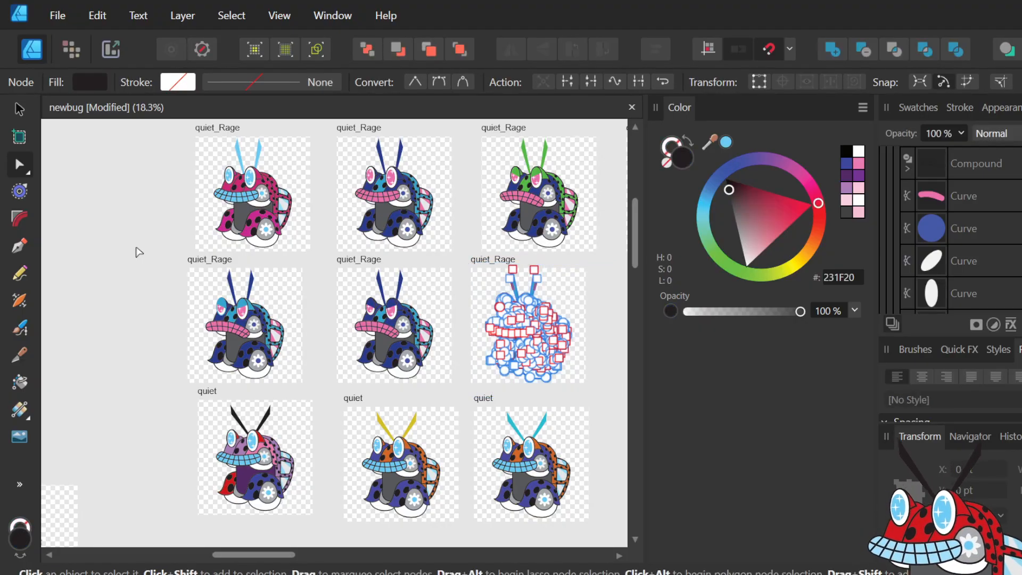
pyautogui.click(139, 251)
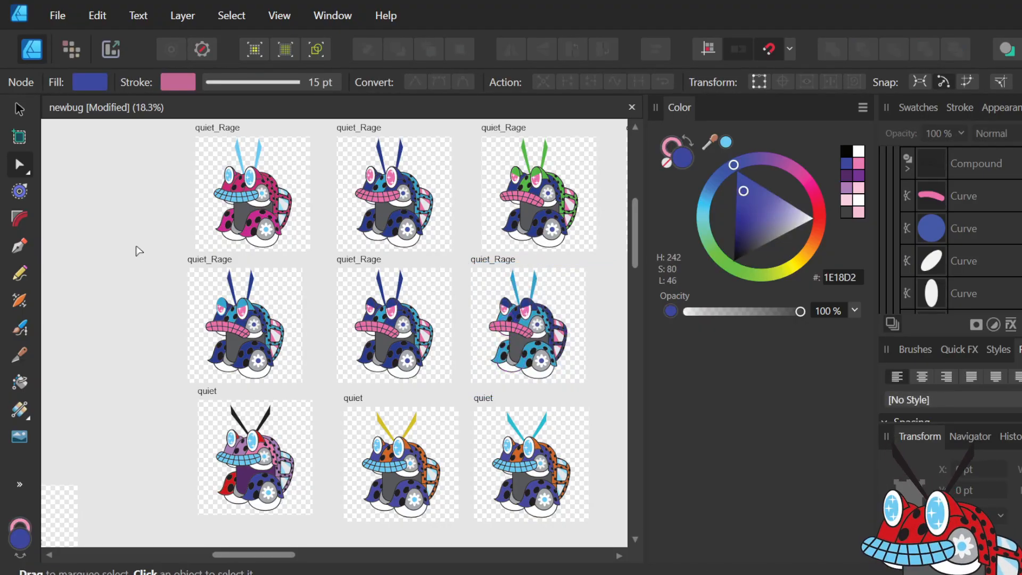
# - Switch to the Move tool and examine the light blue quiet_Rage artboards beside the red quiet ladybugs
pyautogui.press('v')
pyautogui.scroll(-5, 137, 246)
pyautogui.scroll(5, 136, 246)
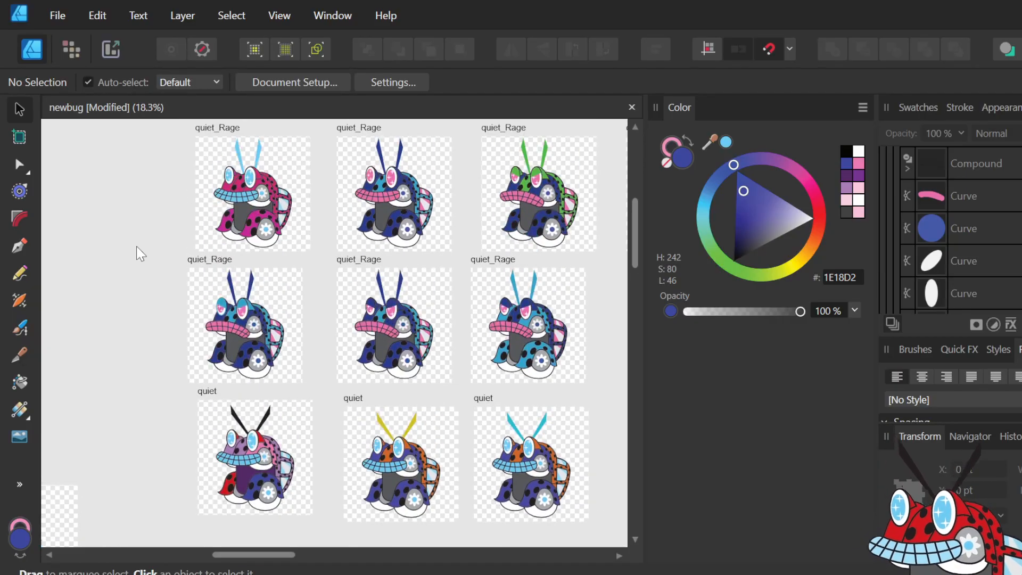
pyautogui.scroll(-3, 65, 290)
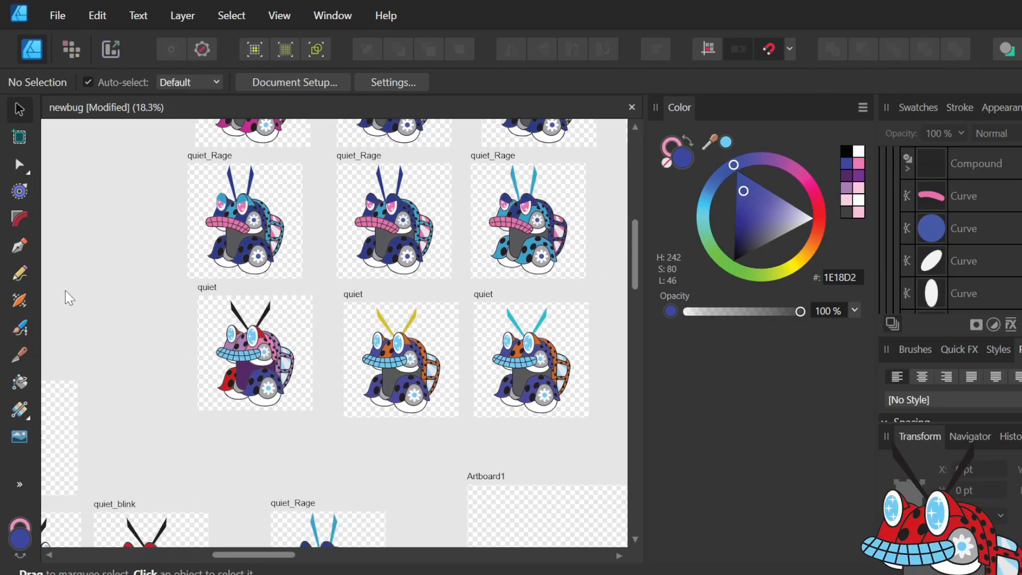
pyautogui.scroll(-8, 82, 295)
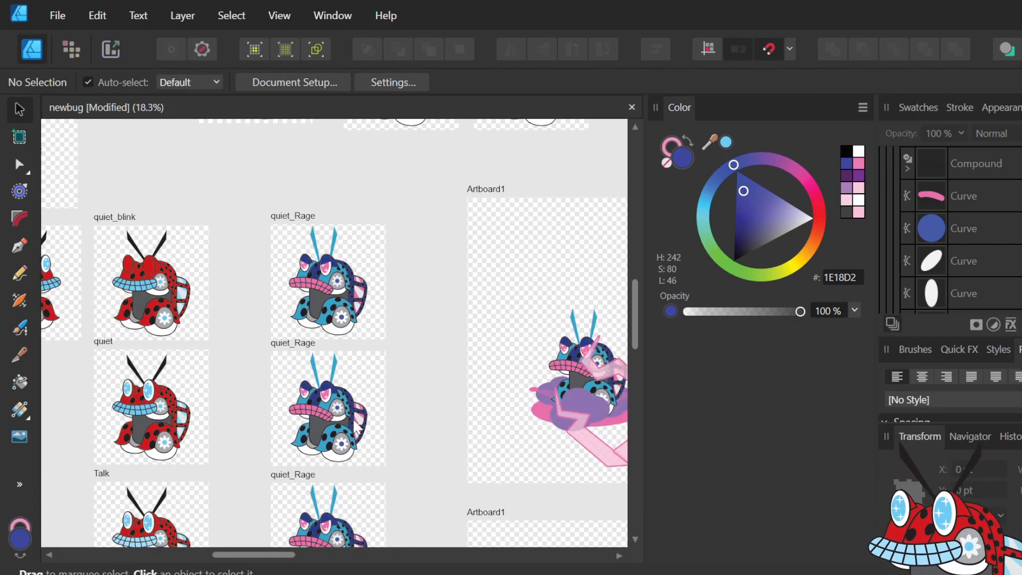
pyautogui.scroll(5, 356, 426)
pyautogui.scroll(3, 351, 422)
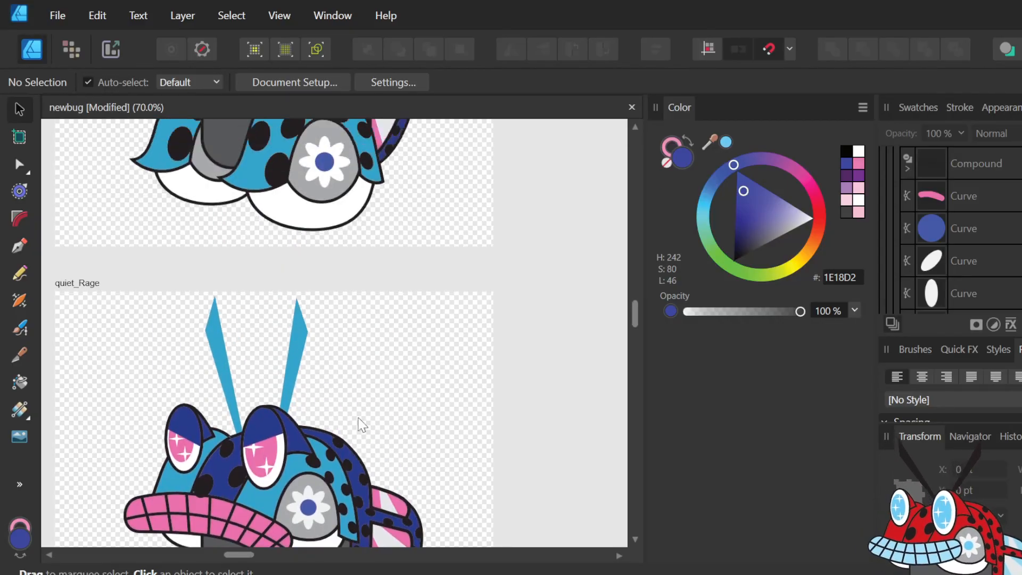
# - Examine the quiet_Rage ladybugs with light blue antennae up close, including the pink mouth against the two blue head tones
pyautogui.scroll(3, 362, 425)
pyautogui.scroll(3, 353, 420)
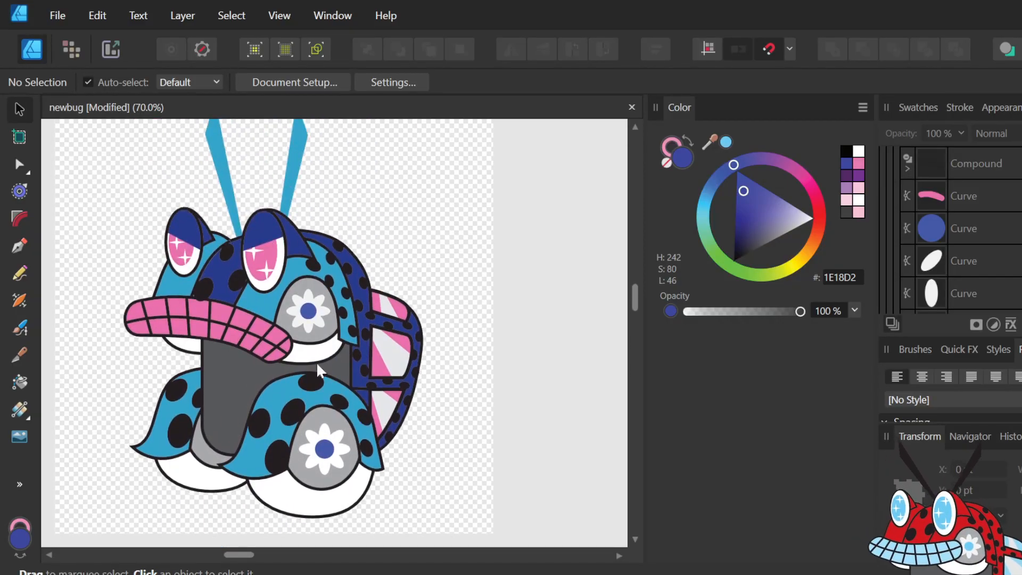
pyautogui.scroll(8, 202, 296)
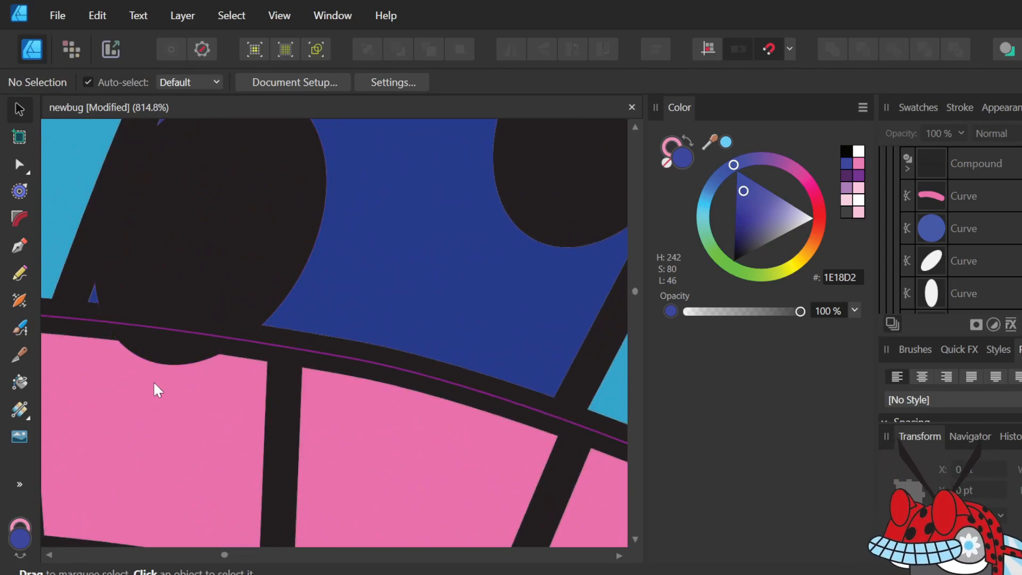
pyautogui.scroll(-4, 153, 381)
pyautogui.scroll(-4, 153, 381)
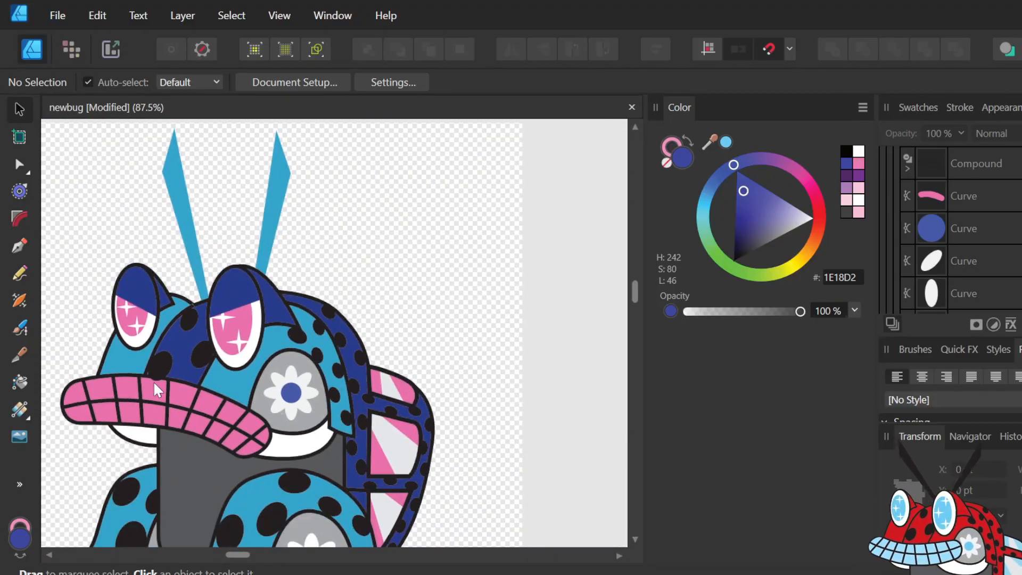
pyautogui.scroll(-6, 153, 381)
pyautogui.scroll(-10, 155, 383)
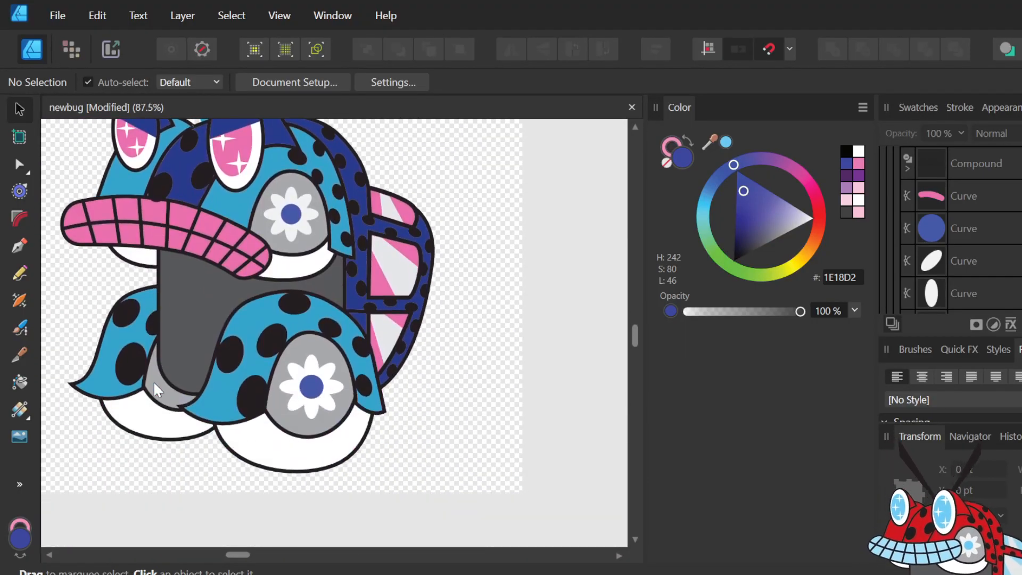
pyautogui.scroll(-10, 154, 382)
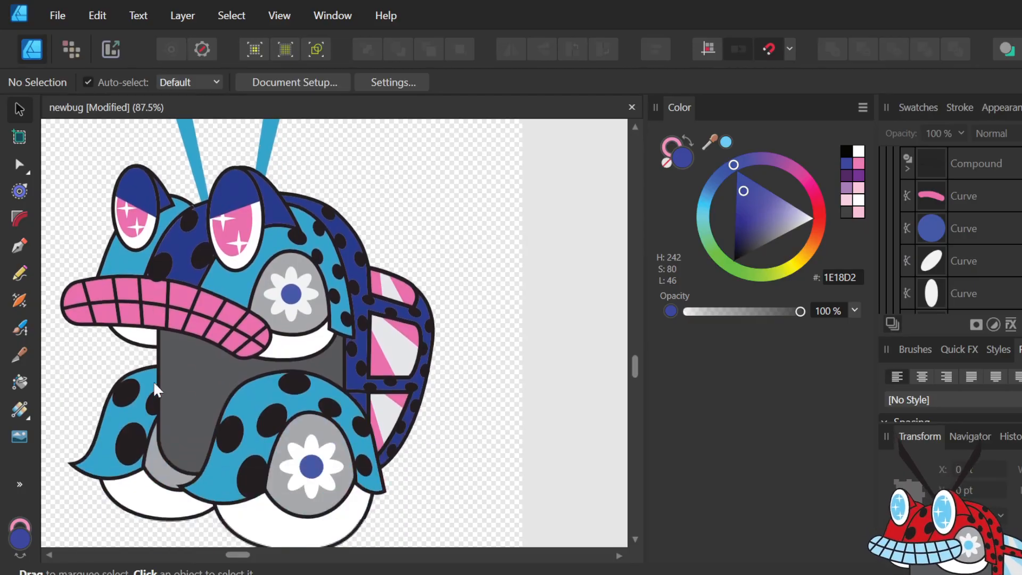
pyautogui.scroll(-2, 155, 382)
pyautogui.scroll(-4, 153, 382)
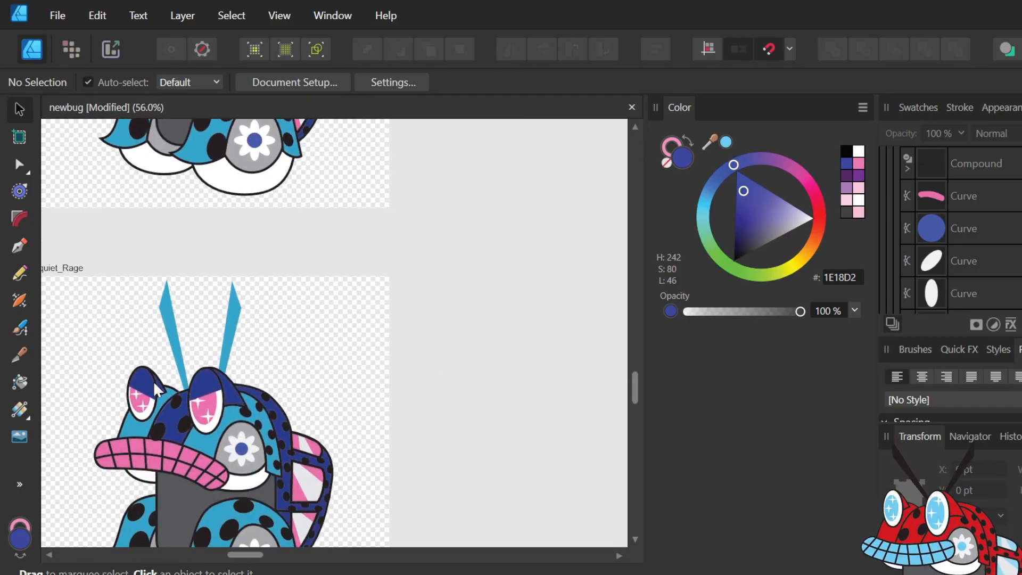
pyautogui.hscroll(-4, 142, 471)
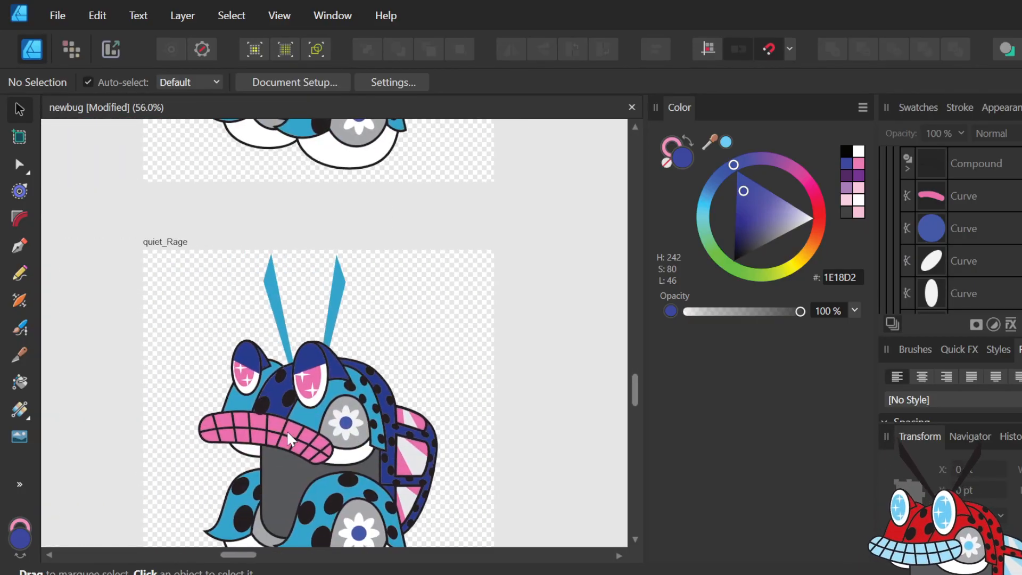
pyautogui.scroll(6, 286, 430)
pyautogui.scroll(-7, 286, 430)
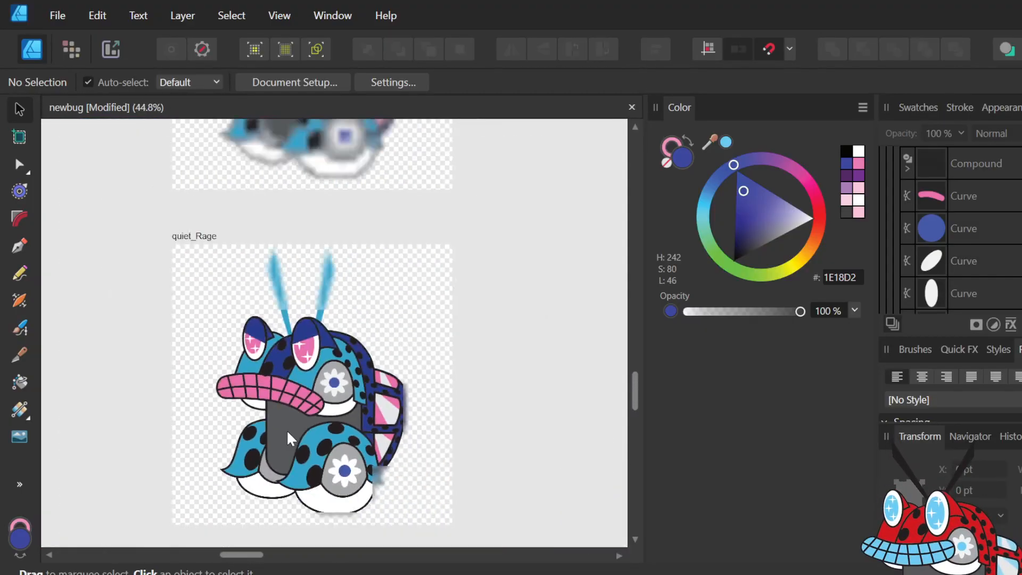
# - Examine the two Artboard1 drawings with pink flames and purple clouds beside the quiet_Rage column
pyautogui.scroll(-2, 286, 430)
pyautogui.hscroll(5, 286, 430)
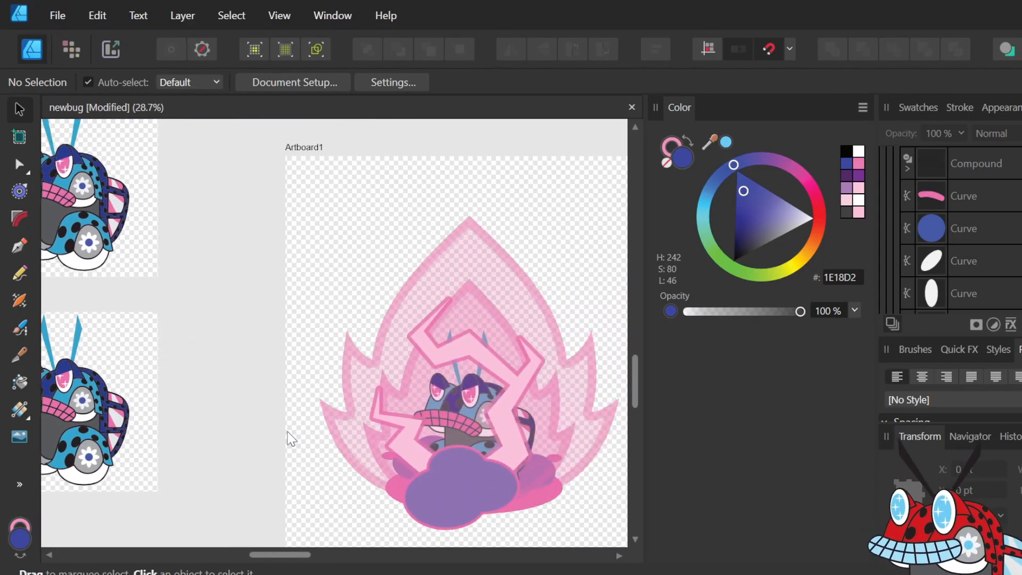
pyautogui.scroll(-2, 288, 433)
pyautogui.scroll(-2, 288, 432)
pyautogui.scroll(2, 288, 432)
pyautogui.hscroll(2, 287, 429)
pyautogui.hscroll(-5, 287, 433)
pyautogui.scroll(3, 270, 417)
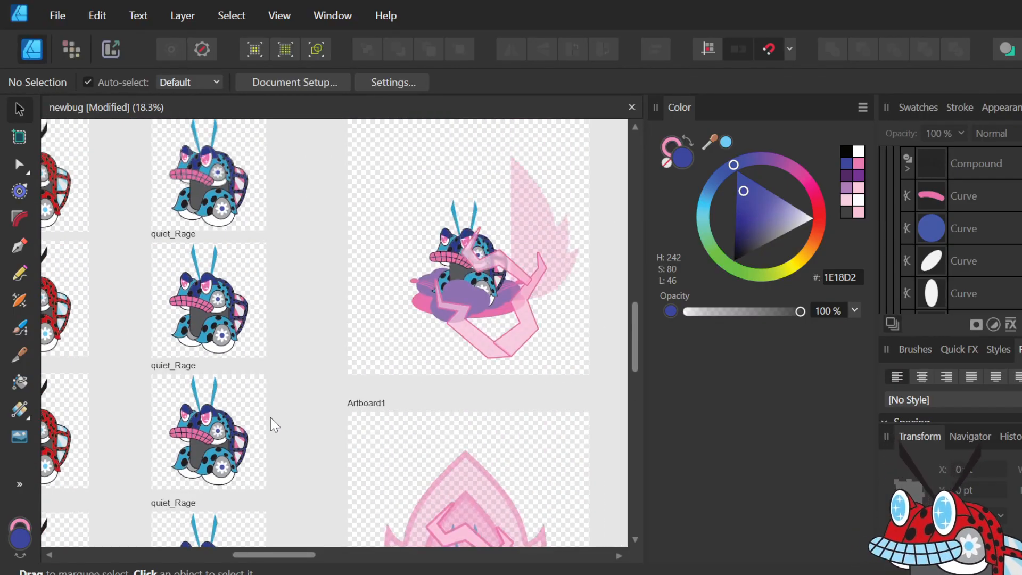
# - Compare the quiet_Rage ladybugs in the column with the neighbouring Artboard1 drawing and review the whole artboard layout
pyautogui.scroll(3, 270, 417)
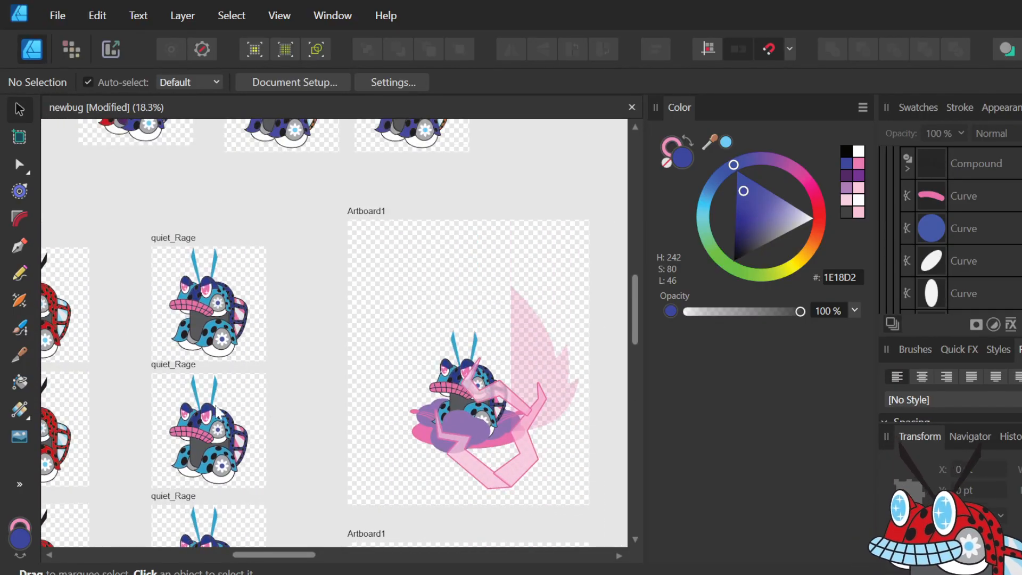
pyautogui.scroll(-3, 213, 495)
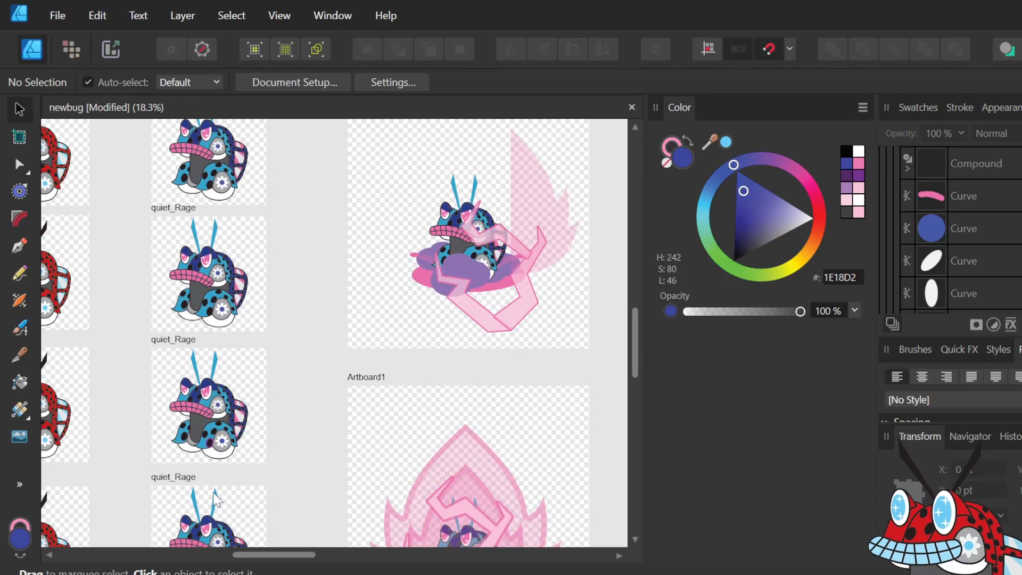
pyautogui.scroll(-2, 228, 413)
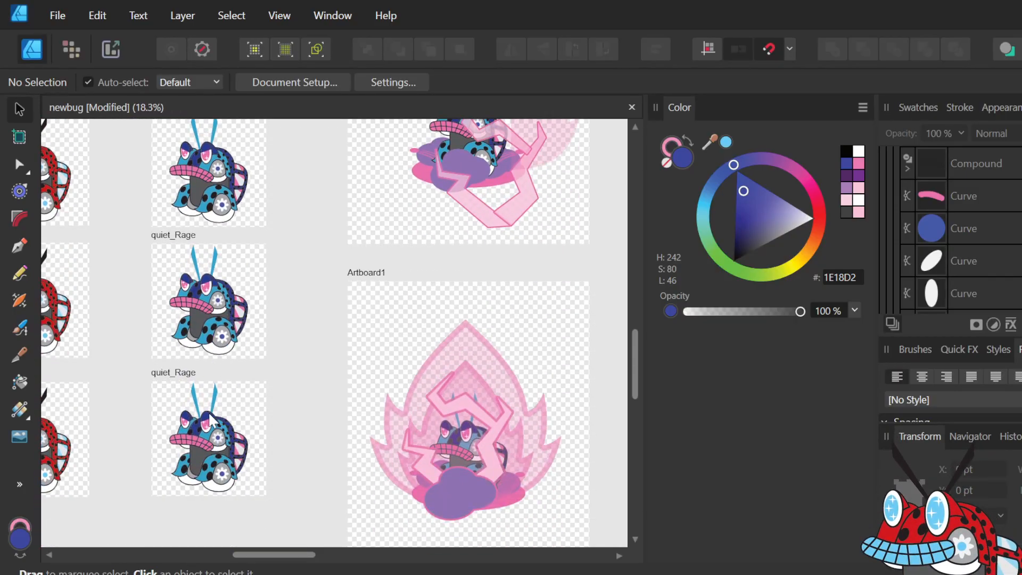
pyautogui.scroll(2, 191, 433)
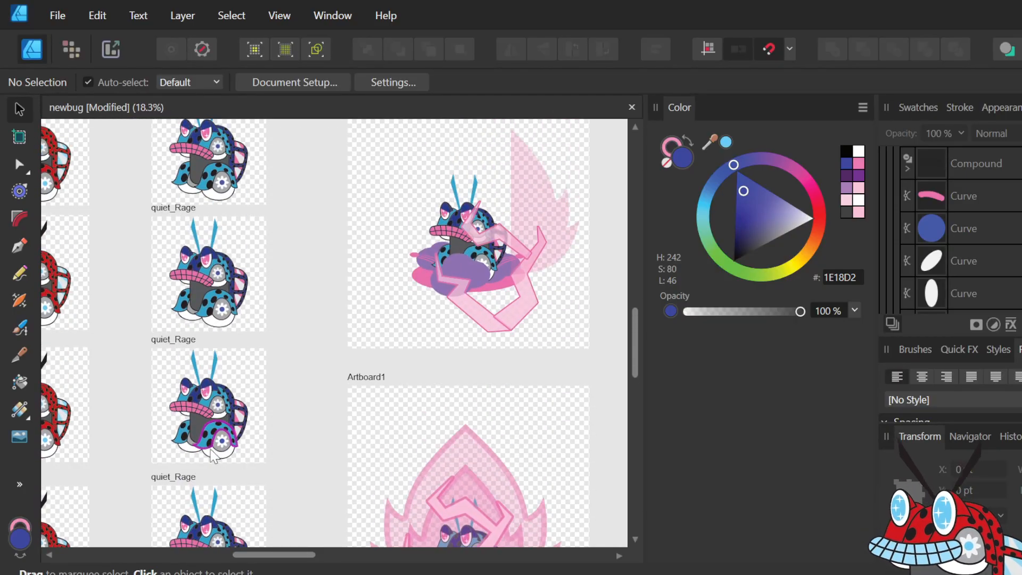
pyautogui.scroll(3, 220, 417)
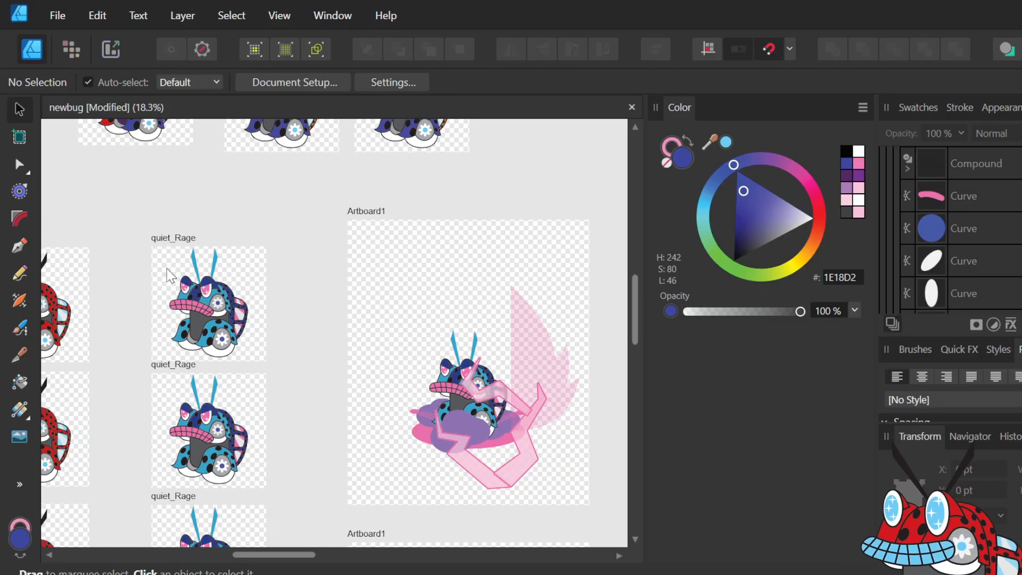
pyautogui.scroll(-5, 187, 321)
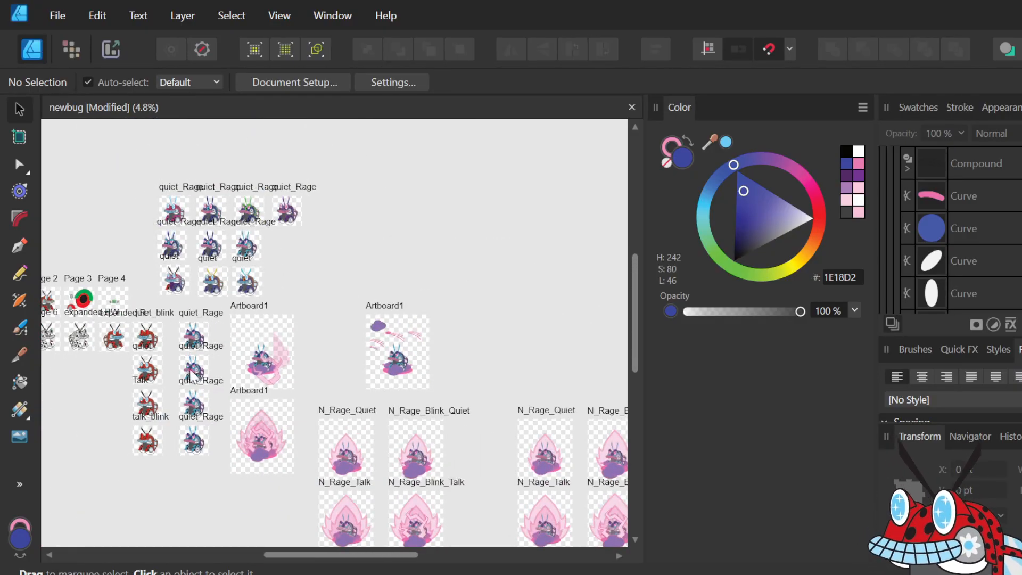
pyautogui.scroll(5, 197, 373)
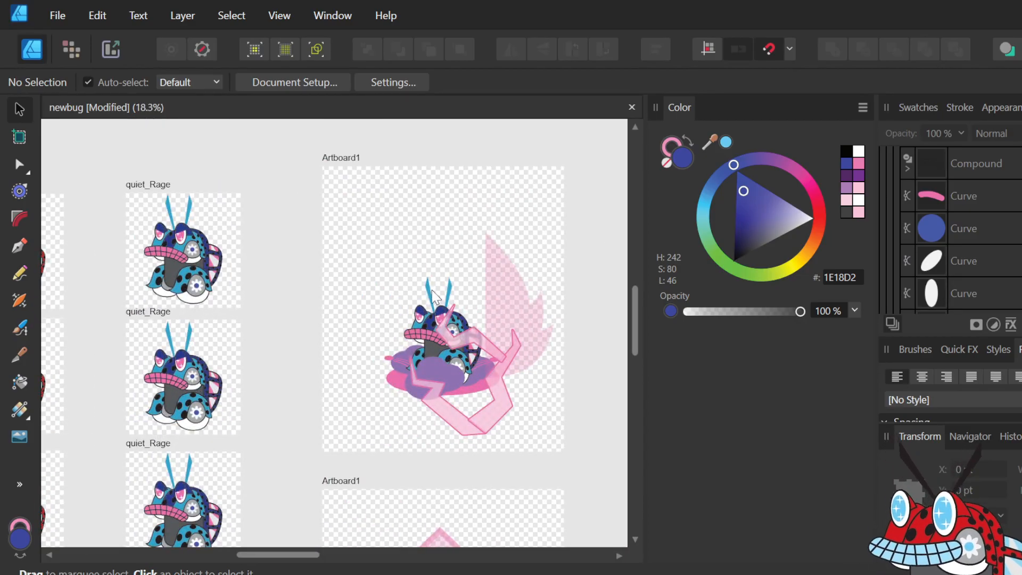
# - Select the pink flame shape on the upper Artboard1, clear the selection, and examine the other Artboard1 with loose clouds and streaks
pyautogui.click(503, 284)
pyautogui.click(415, 246)
pyautogui.hscroll(10, 409, 277)
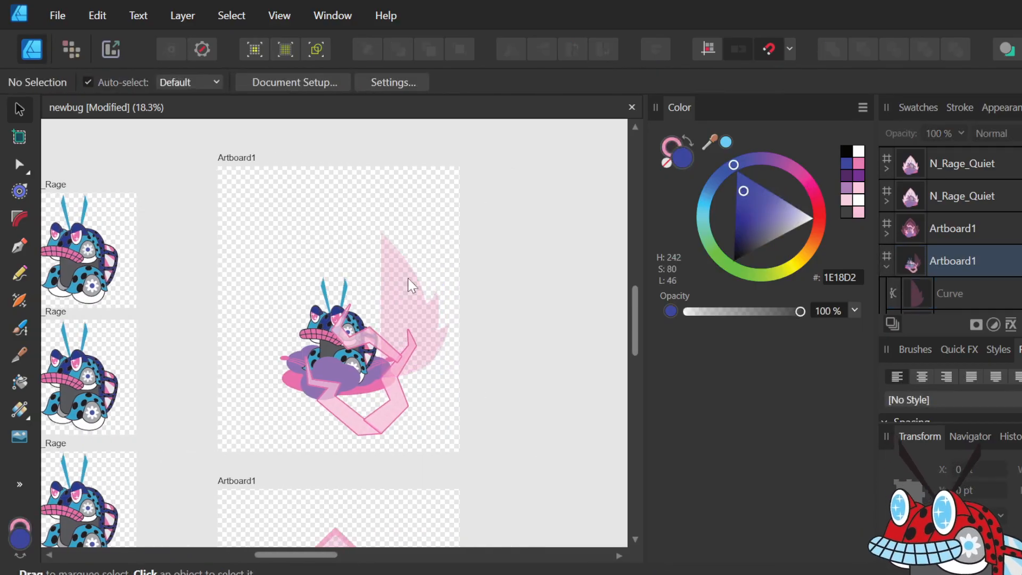
pyautogui.hscroll(5, 407, 278)
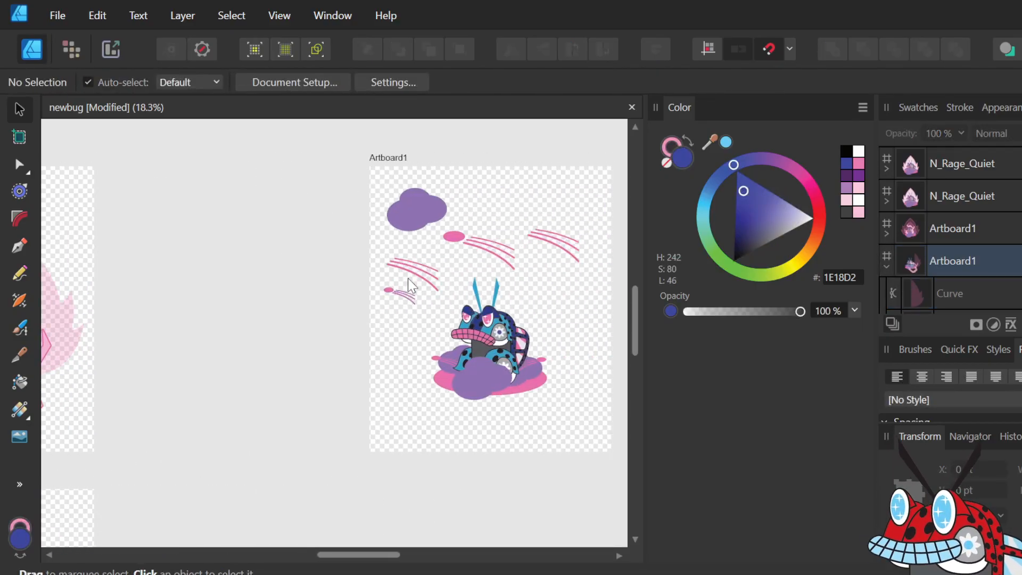
pyautogui.scroll(-5, 411, 285)
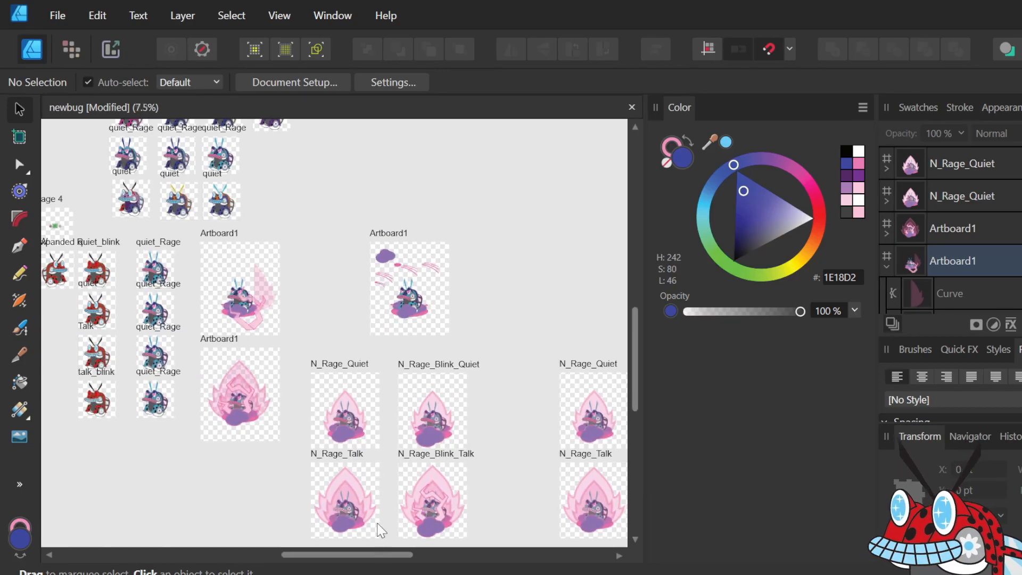
# - Compare the pink flame drawing on the lower Artboard1 with the N_Rage_Quiet and N_Rage_Blink_Quiet artboards
pyautogui.scroll(5, 380, 530)
pyautogui.scroll(-3, 380, 530)
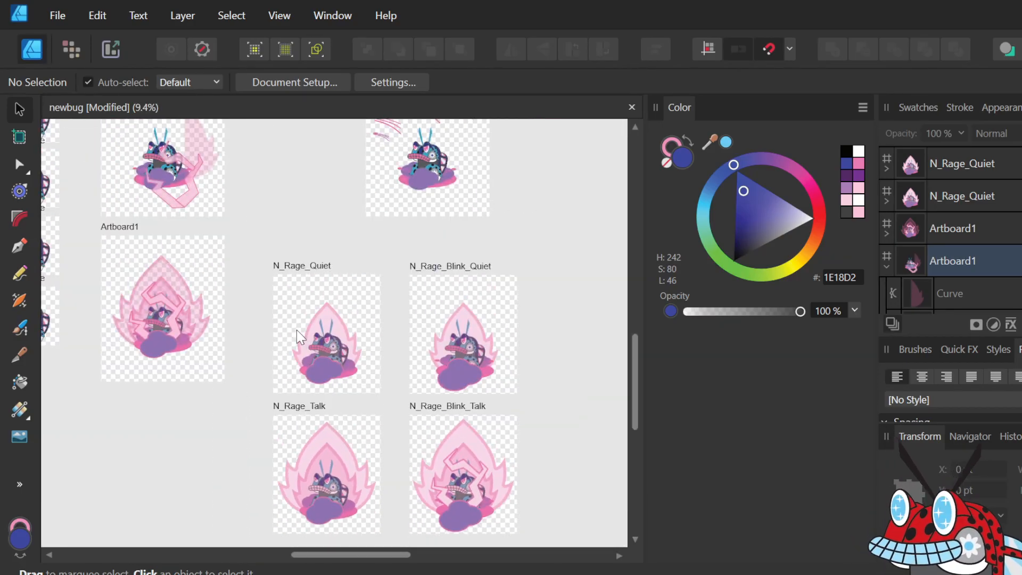
pyautogui.scroll(6, 148, 266)
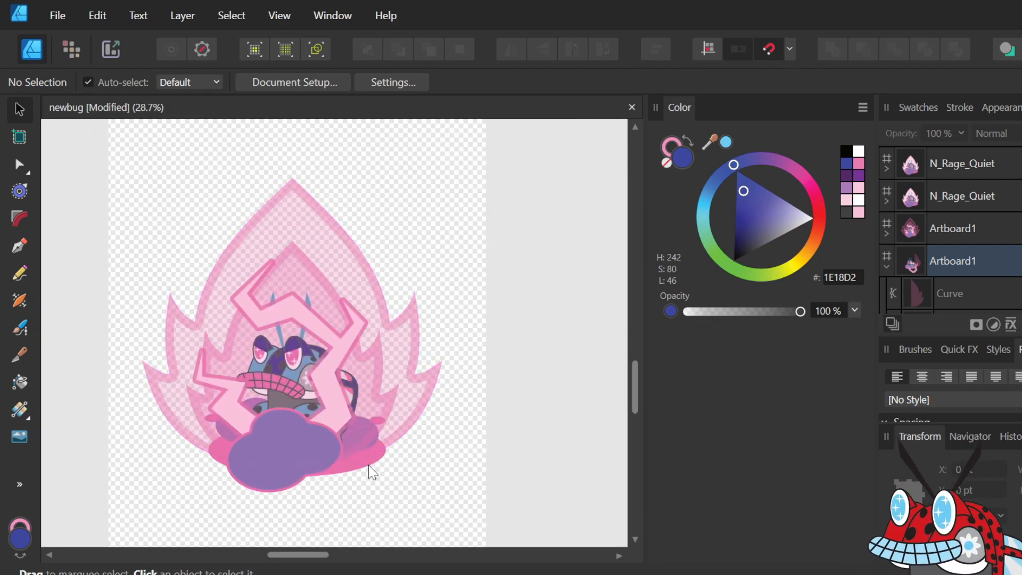
pyautogui.scroll(-3, 308, 402)
pyautogui.hscroll(8, 315, 402)
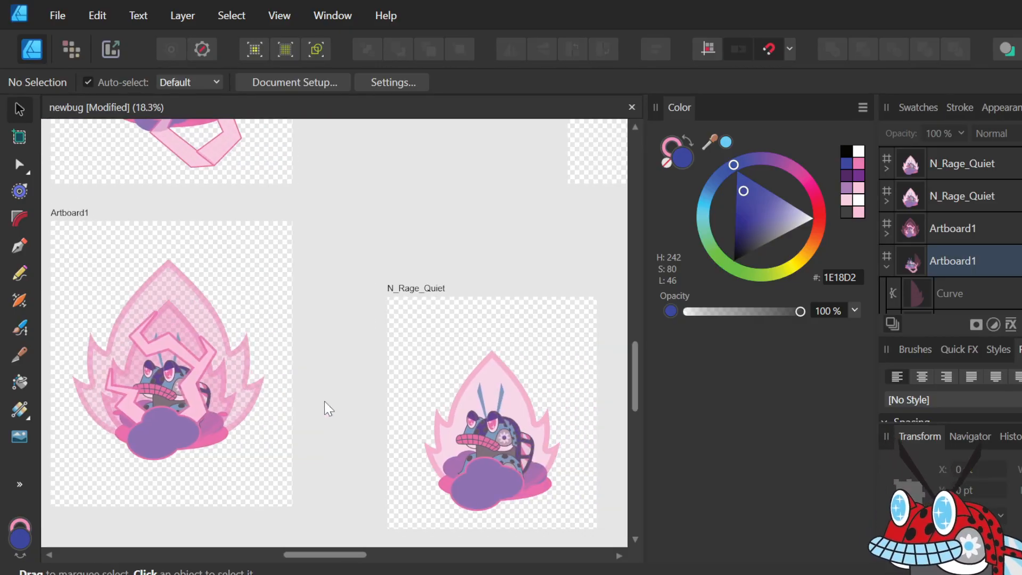
pyautogui.hscroll(5, 330, 400)
pyautogui.scroll(-5, 330, 400)
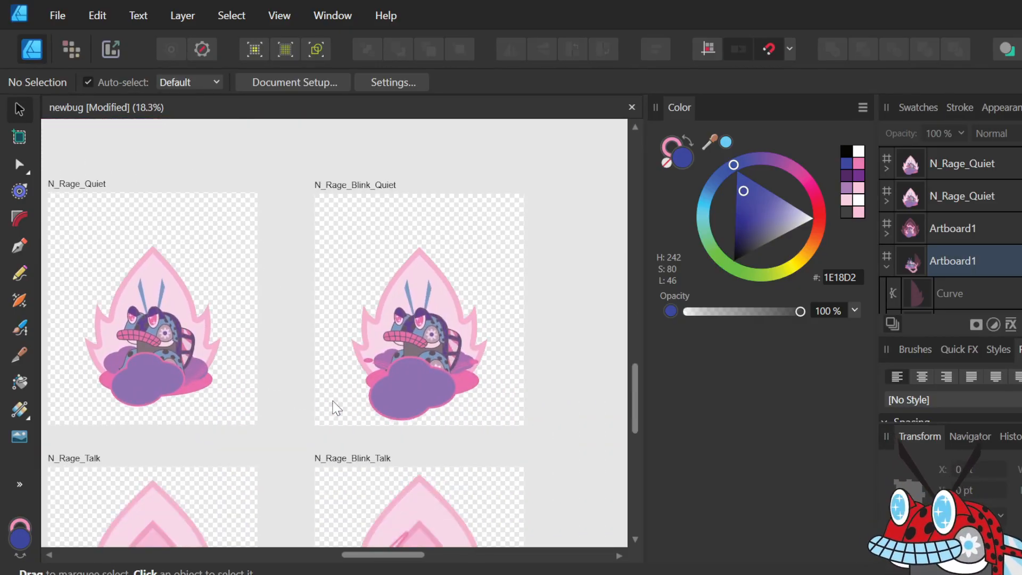
# - Compare the N_Rage_Talk and N_Rage_Blink_Talk flames with the smaller flames on the two quiet artboards above them
pyautogui.scroll(-3, 337, 408)
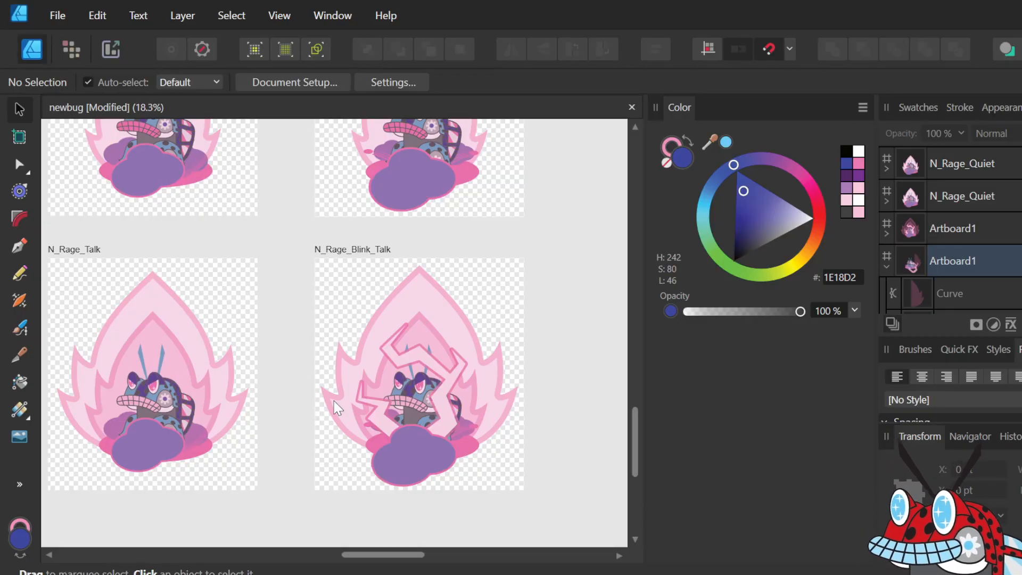
pyautogui.scroll(3, 336, 409)
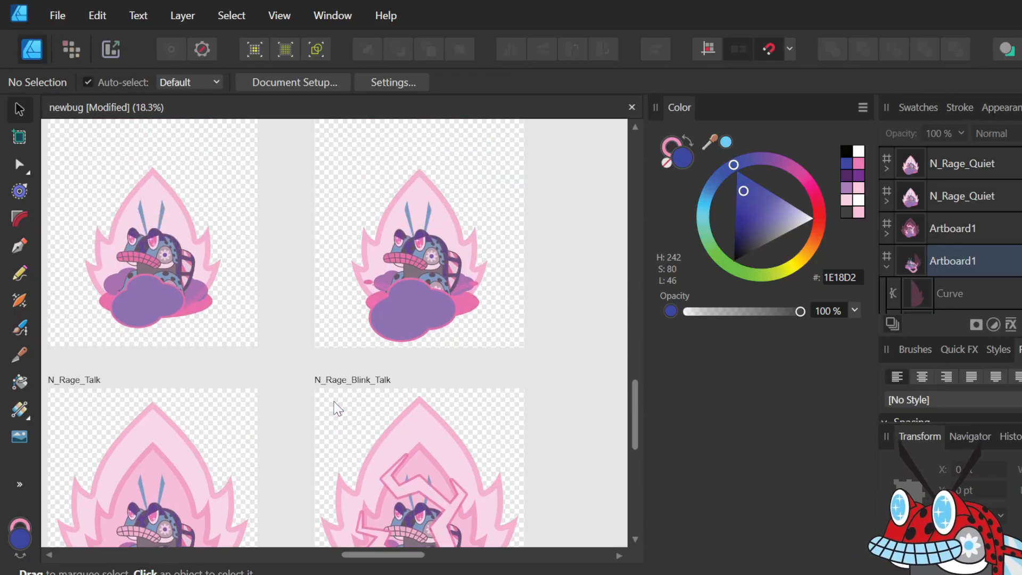
pyautogui.scroll(2, 337, 408)
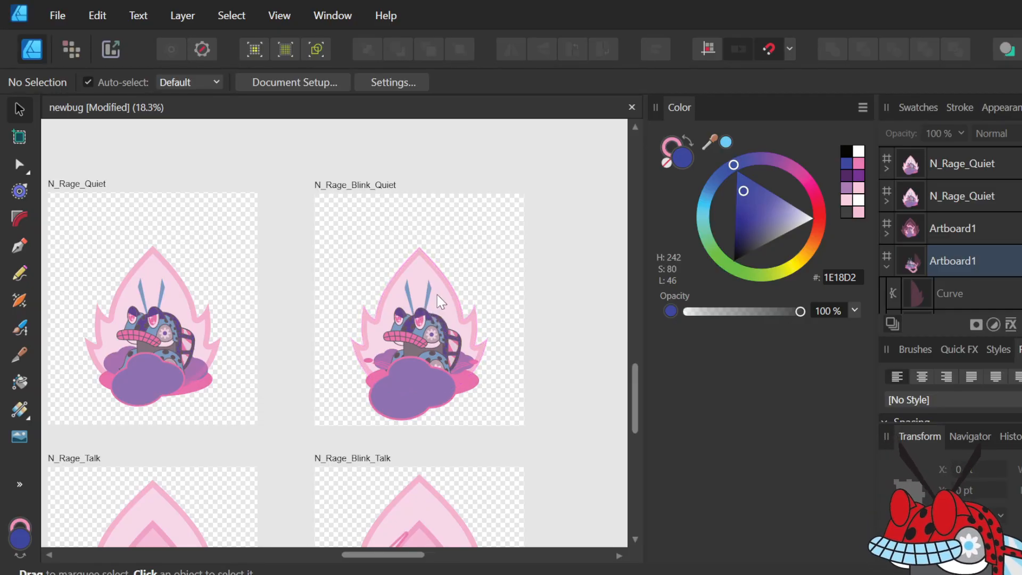
pyautogui.scroll(-4, 438, 298)
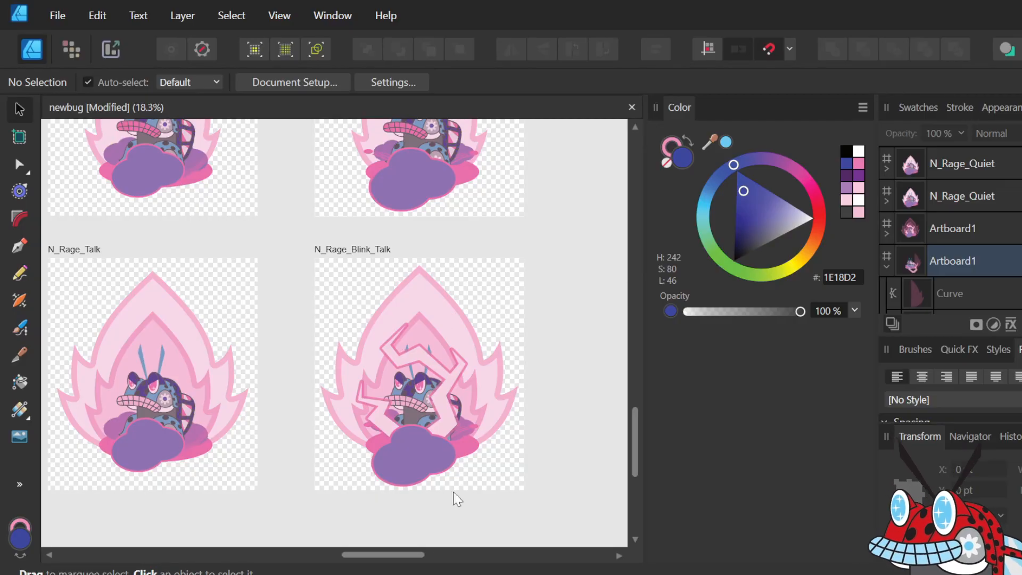
pyautogui.scroll(3, 272, 412)
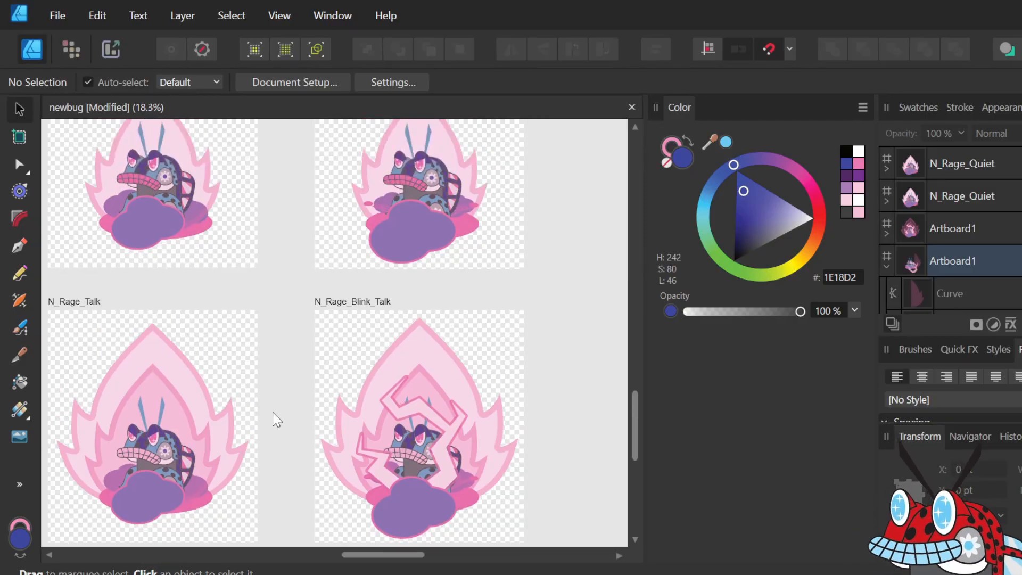
# - Inspect the tinted head and pink mouth colours on N_Rage_Quiet and N_Rage_Blink_Quiet up close, then view the talk artboards
pyautogui.scroll(4, 122, 255)
pyautogui.scroll(4, 151, 287)
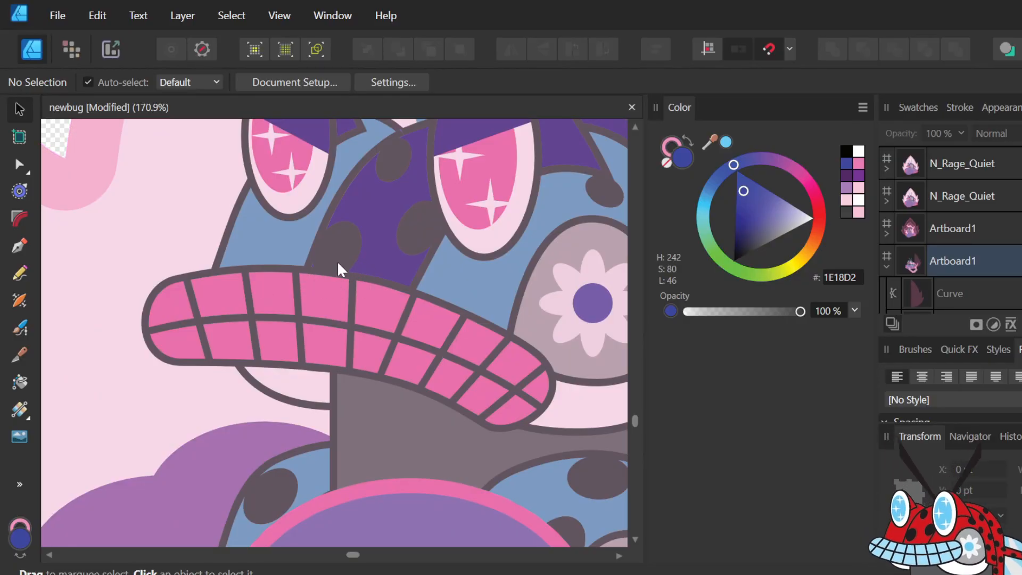
pyautogui.scroll(-6, 309, 263)
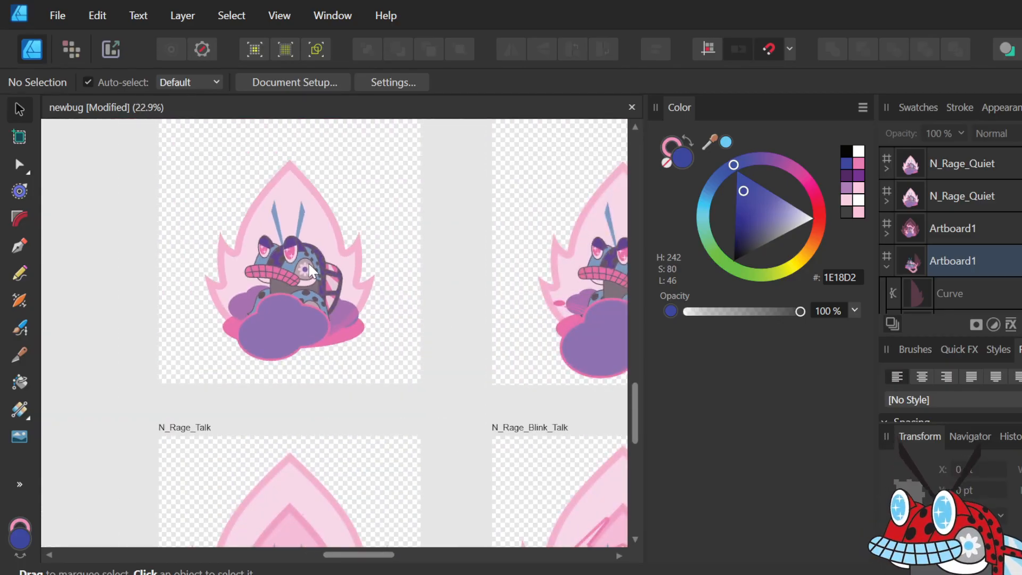
pyautogui.hscroll(5, 308, 264)
pyautogui.scroll(3, 310, 264)
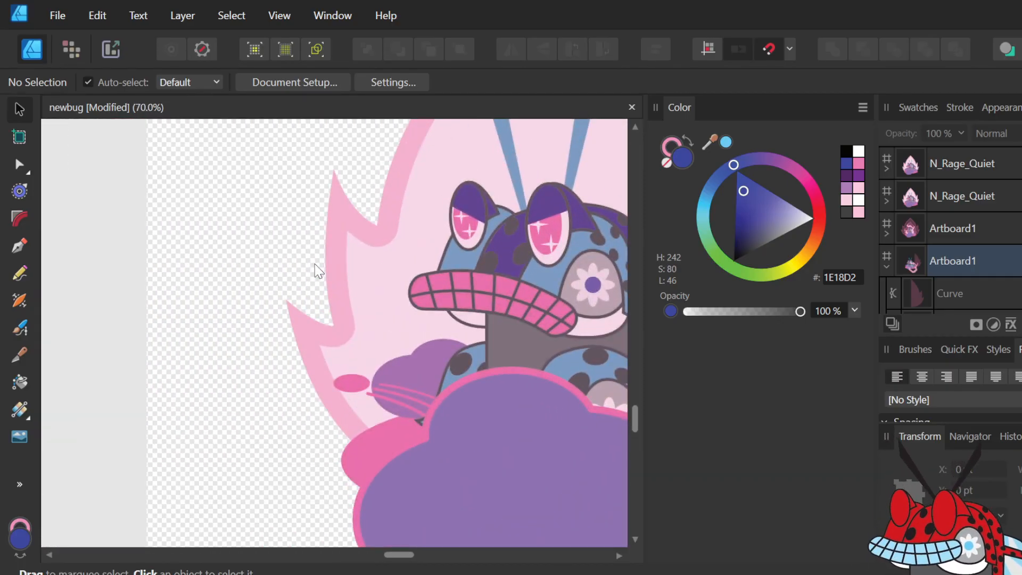
pyautogui.scroll(3, 314, 265)
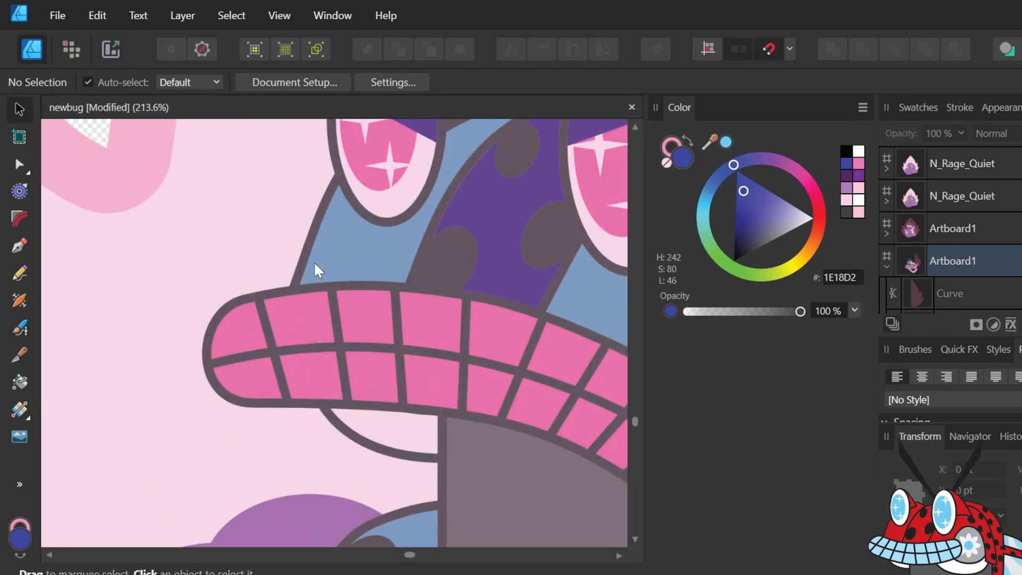
pyautogui.scroll(-6, 314, 261)
pyautogui.hscroll(-3, 315, 262)
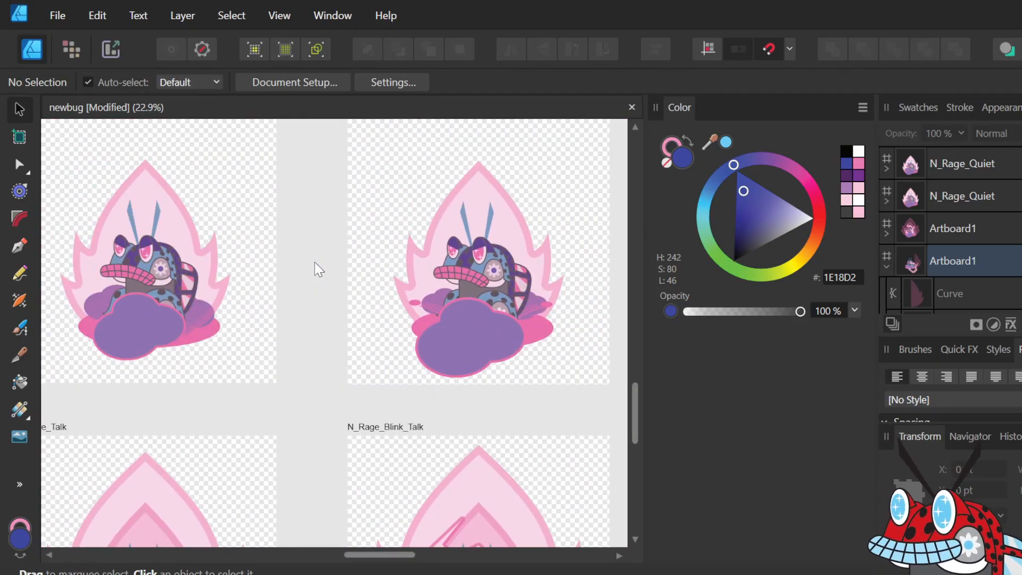
pyautogui.scroll(-3, 315, 262)
pyautogui.hscroll(-2, 317, 260)
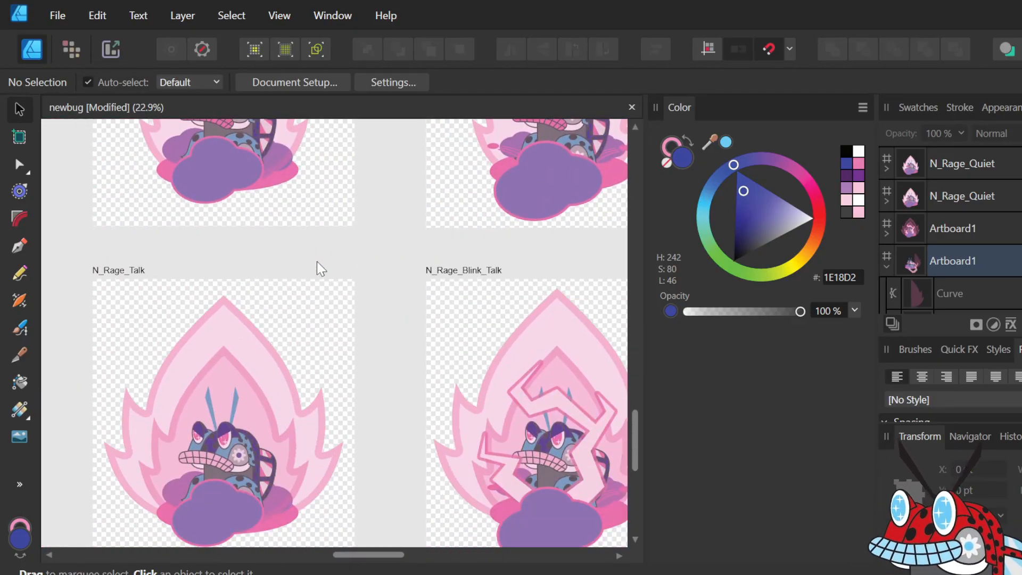
# - Compare the flame shapes on N_Rage_Talk and N_Rage_Blink_Talk with those on the two quiet artboards
pyautogui.scroll(-1, 317, 262)
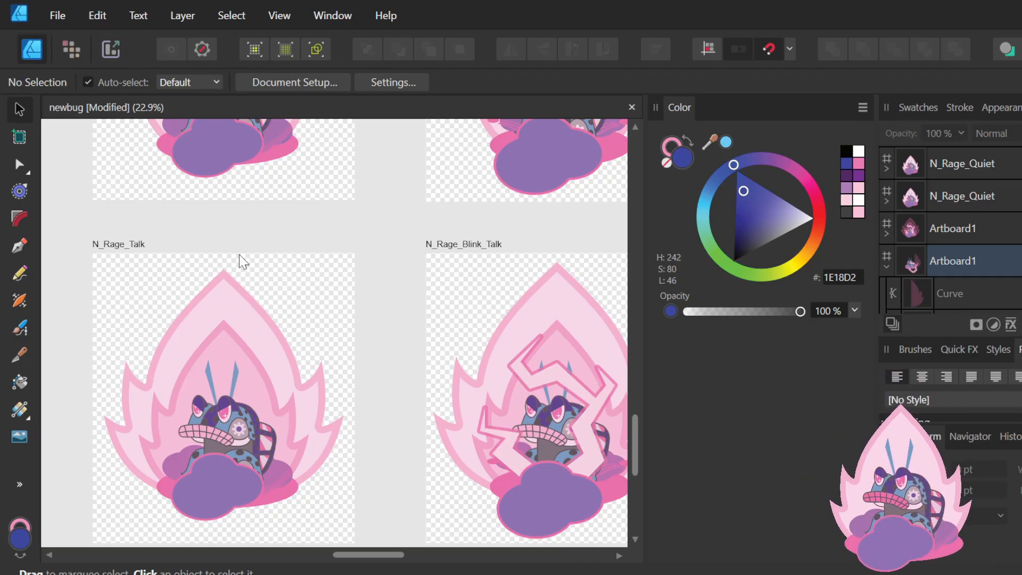
pyautogui.scroll(-2, 242, 260)
pyautogui.hscroll(3, 243, 261)
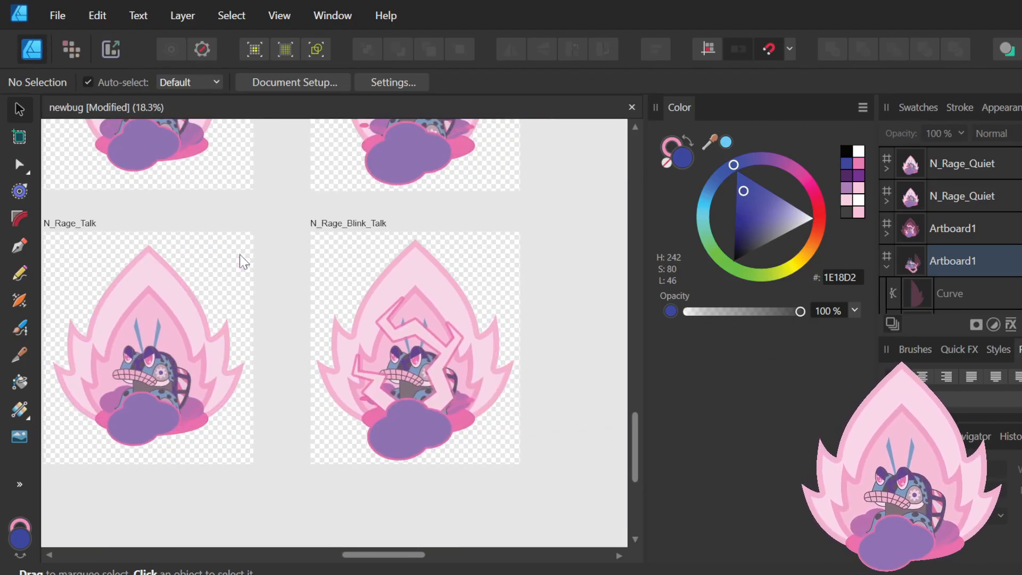
pyautogui.scroll(-2, 244, 261)
pyautogui.scroll(10, 368, 448)
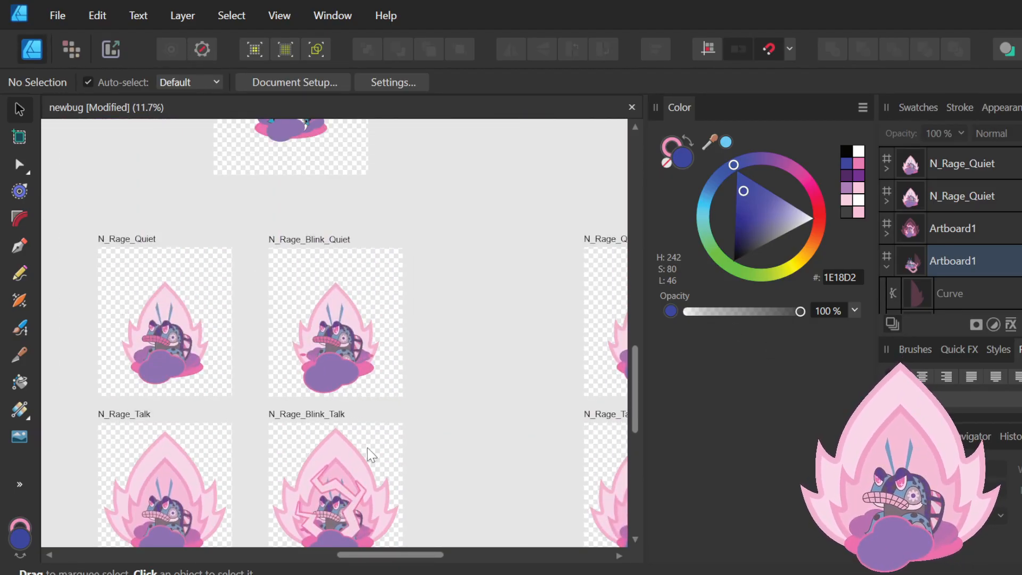
pyautogui.scroll(-10, 367, 448)
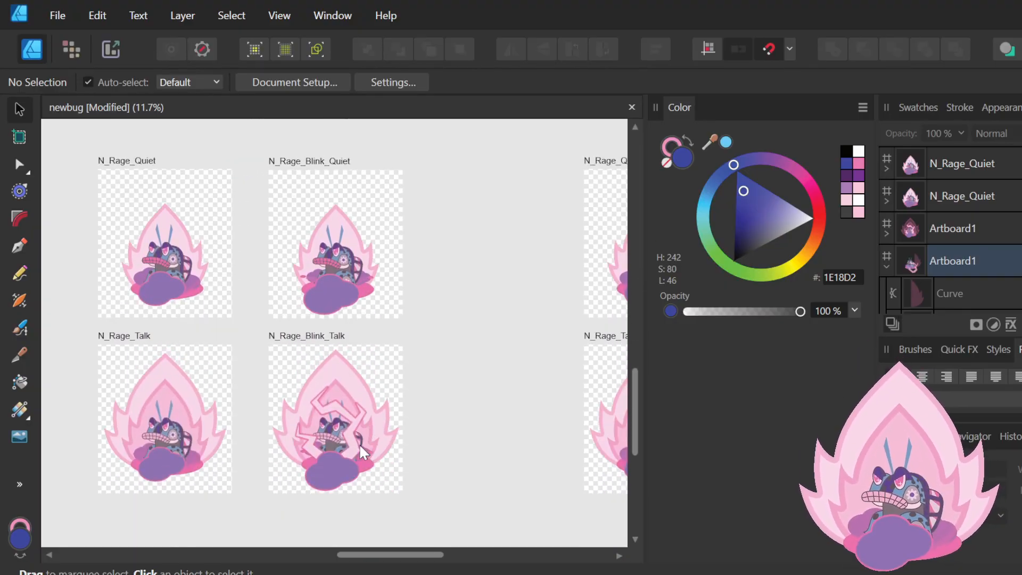
# - Inspect the purple cloud and ladybug on N_Rage_Blink_Quiet up close, then view all four N_Rage artboards together
pyautogui.scroll(6, 351, 308)
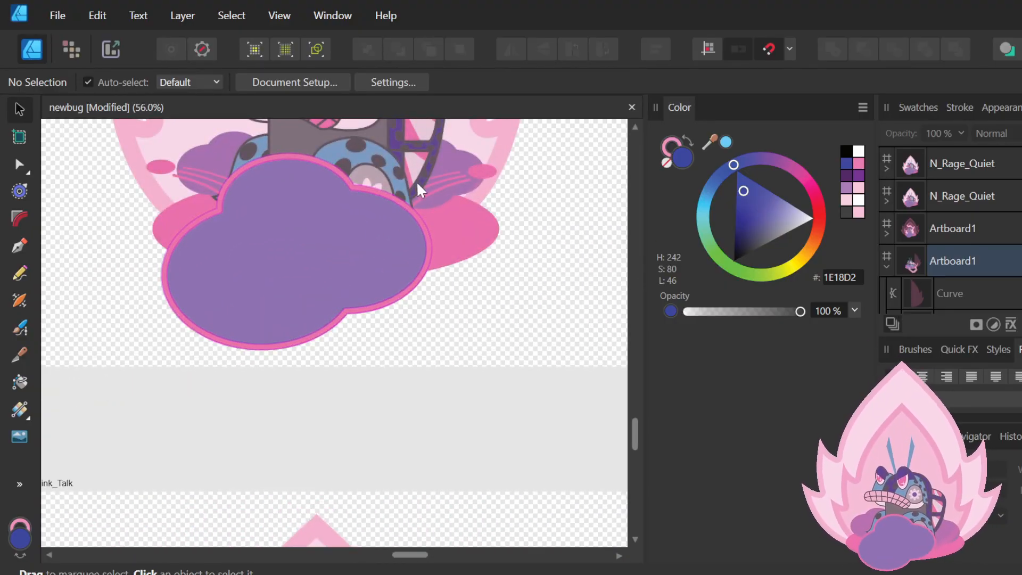
pyautogui.scroll(6, 292, 180)
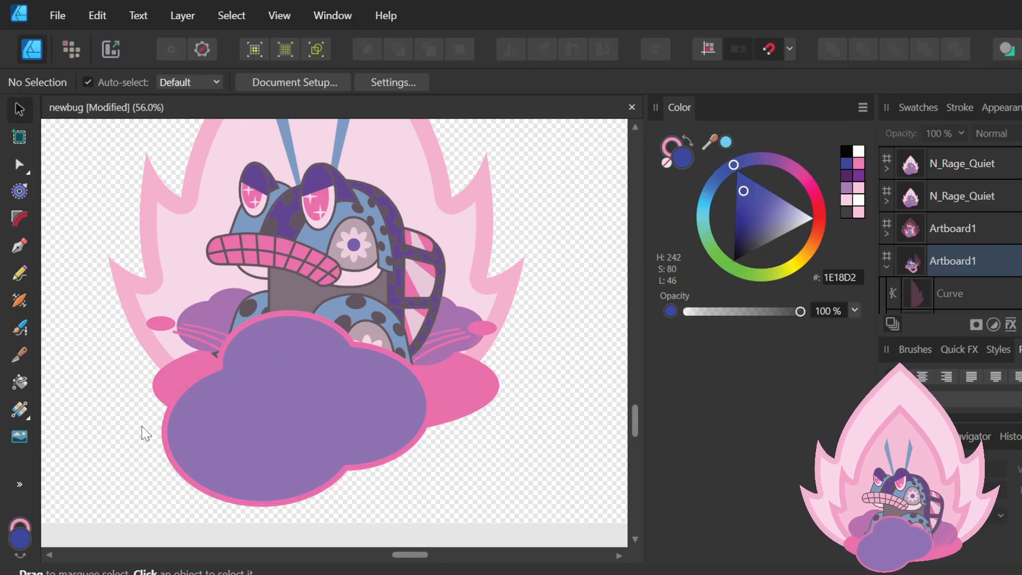
pyautogui.scroll(-5, 424, 407)
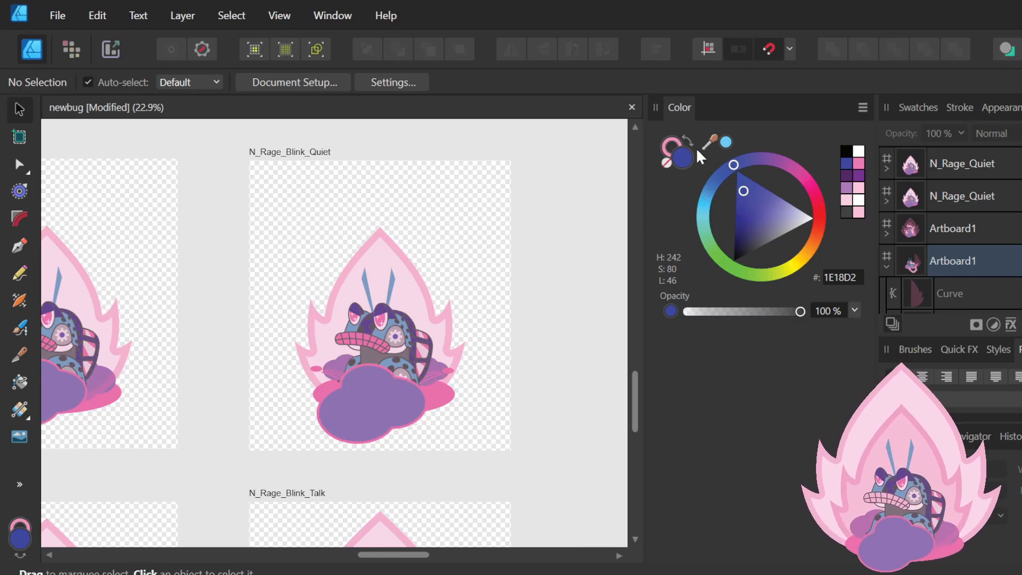
pyautogui.scroll(-5, 397, 319)
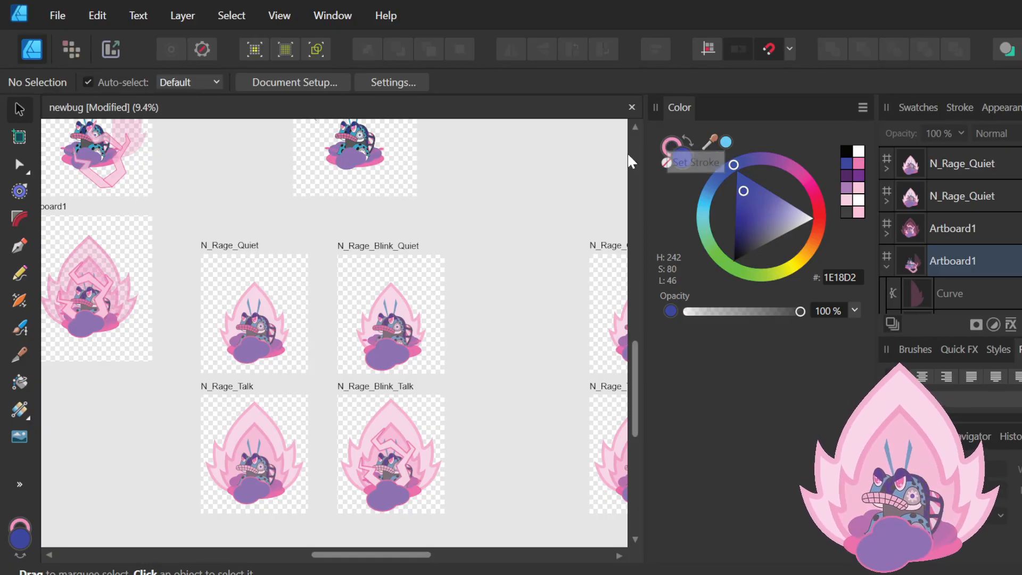
# - Select the front purple cloud on N_Rage_Quiet, then the one on N_Rage_Blink_Quiet, examine it closely, and clear the selection
pyautogui.scroll(7, 216, 397)
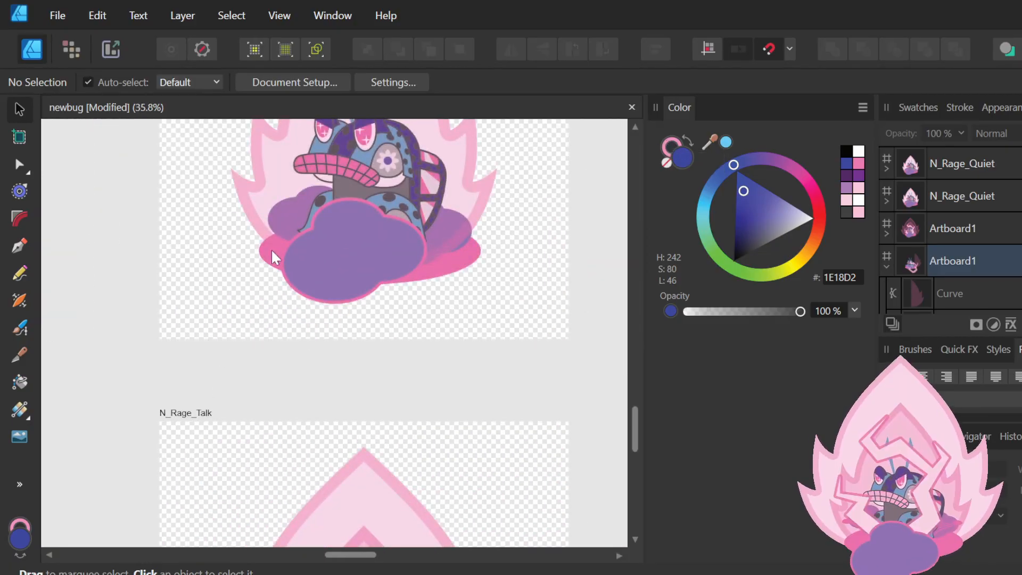
pyautogui.click(350, 253)
pyautogui.scroll(-3, 344, 250)
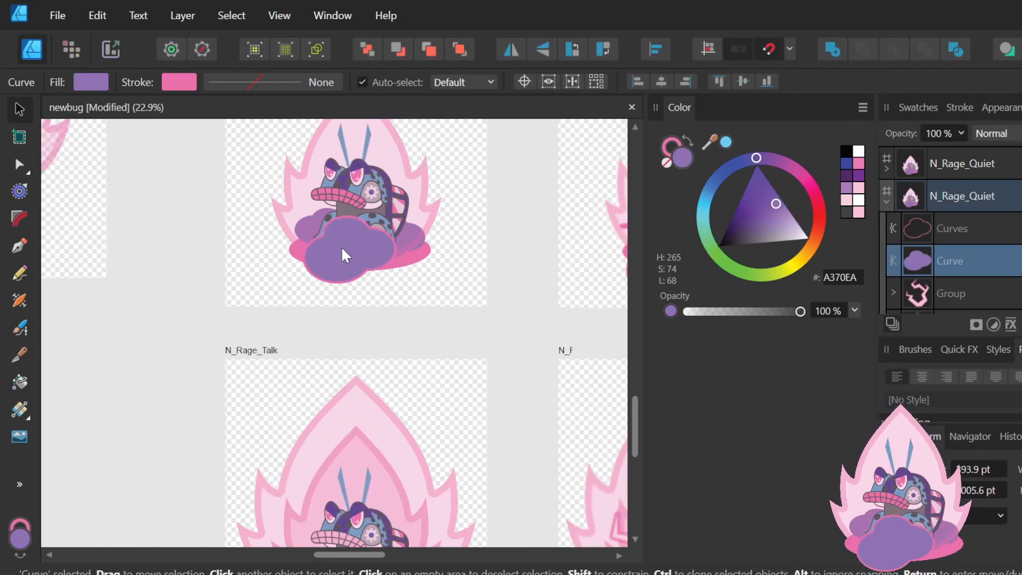
pyautogui.hscroll(2, 341, 249)
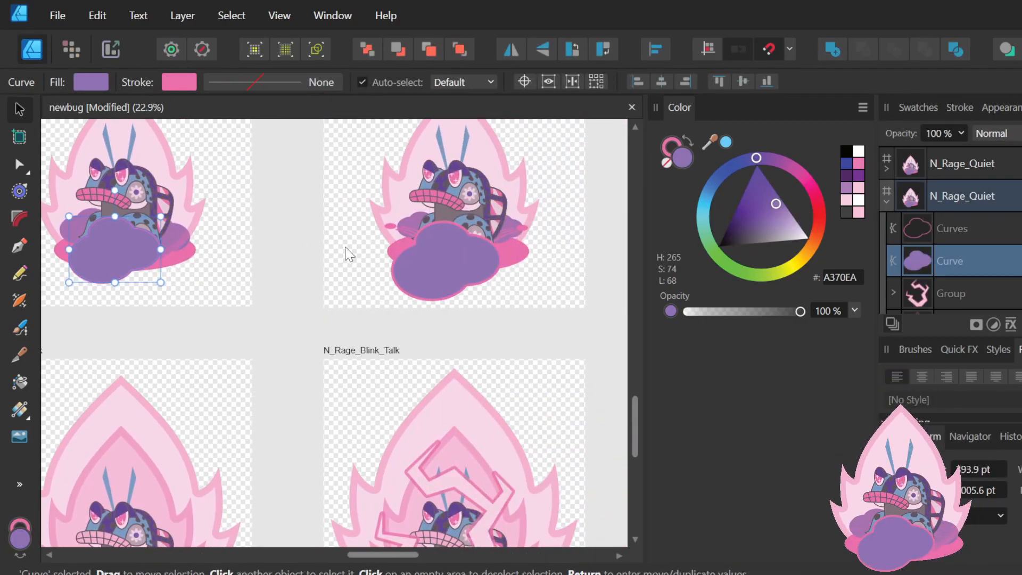
pyautogui.click(449, 243)
pyautogui.scroll(5, 448, 242)
pyautogui.scroll(5, 425, 238)
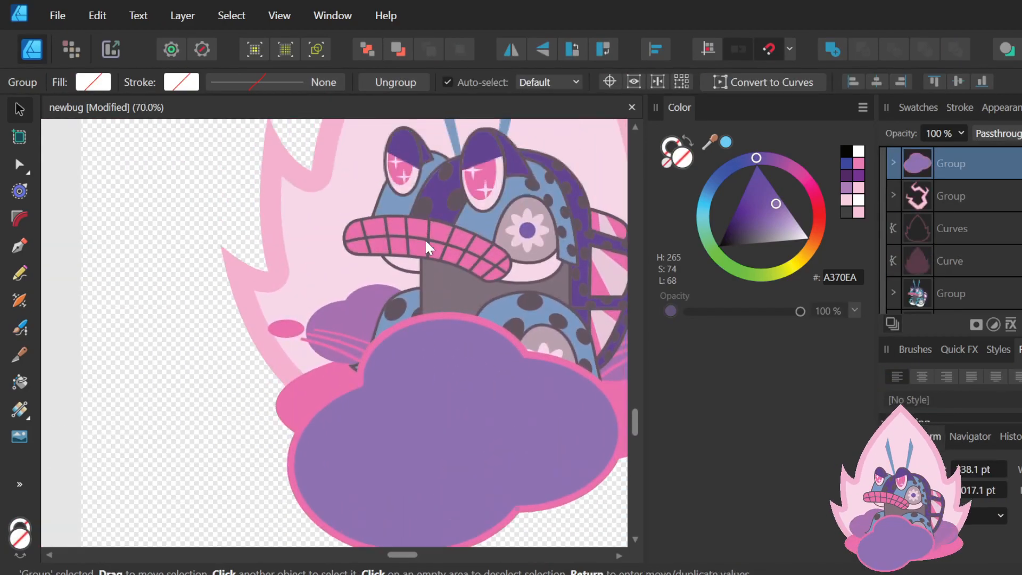
pyautogui.scroll(-3, 423, 238)
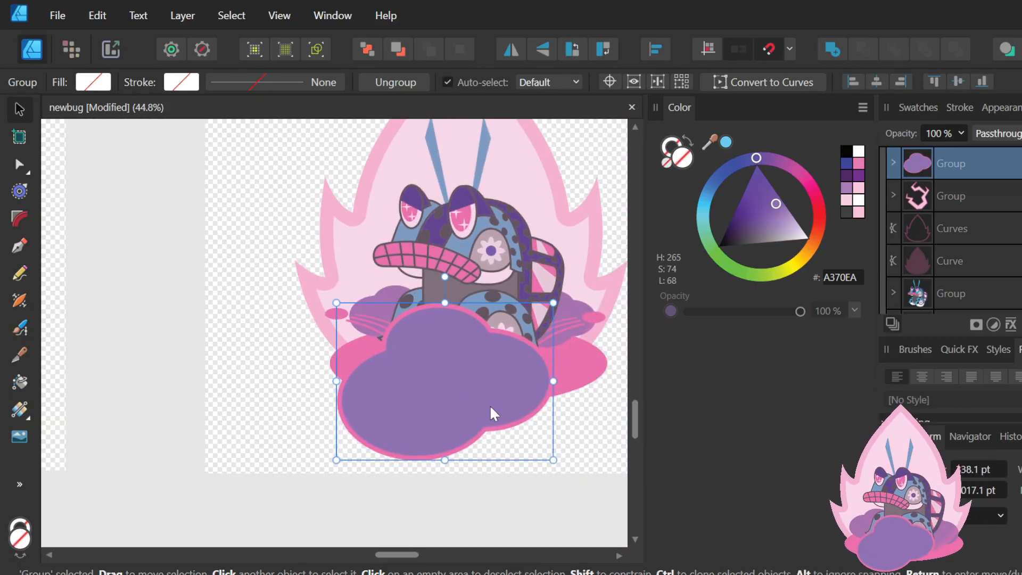
pyautogui.click(543, 516)
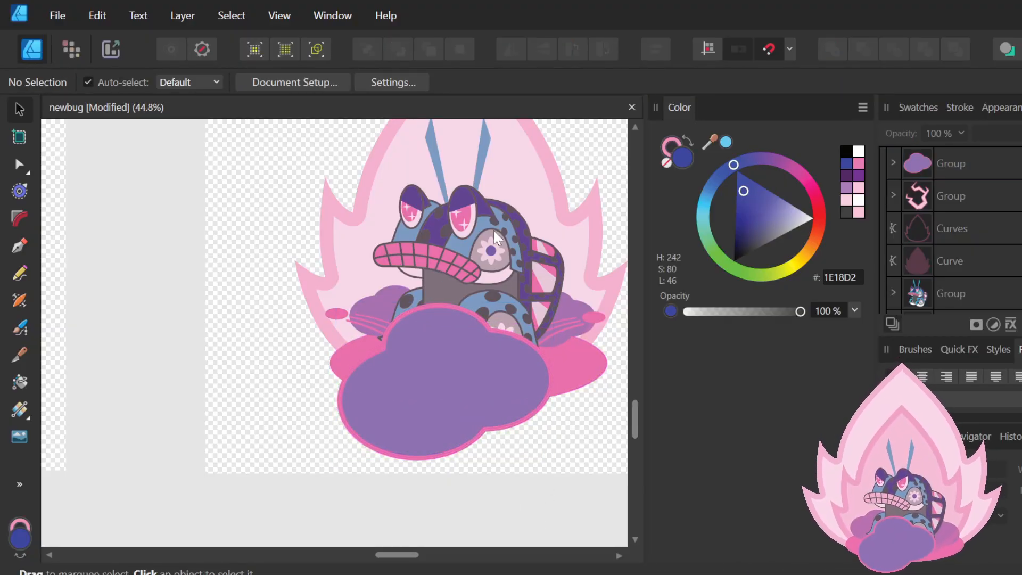
# - Browse the layers beneath the cloud group and inspect the ladybug, cloud and flame on N_Rage_Quiet up close
pyautogui.scroll(-4, 397, 226)
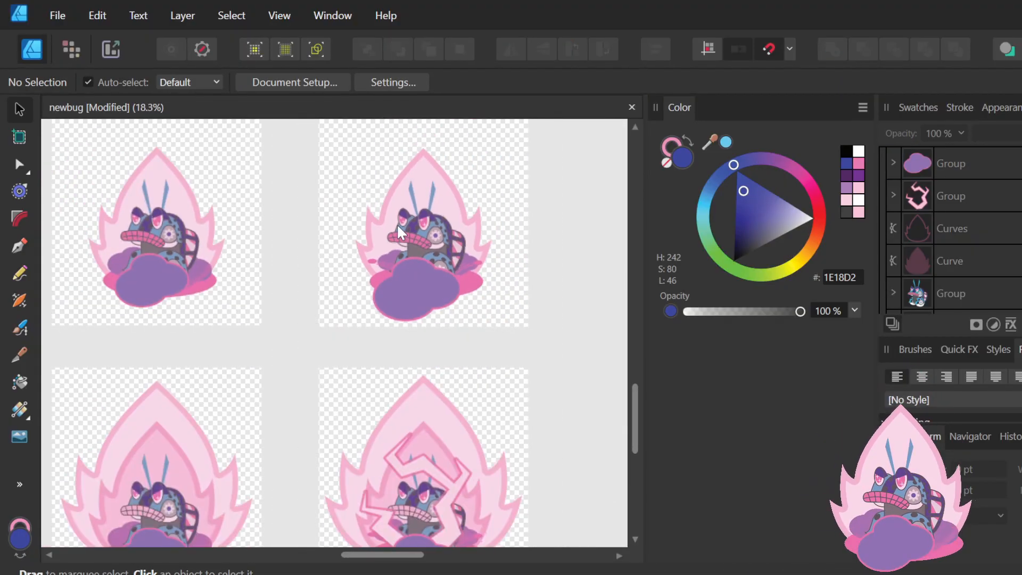
pyautogui.hscroll(-3, 397, 226)
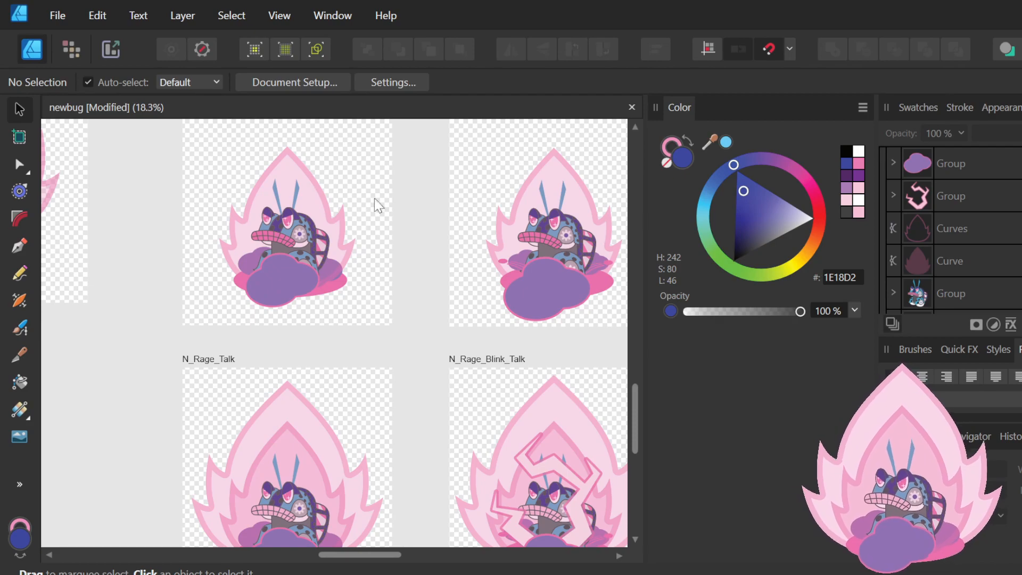
pyautogui.scroll(-6, 945, 205)
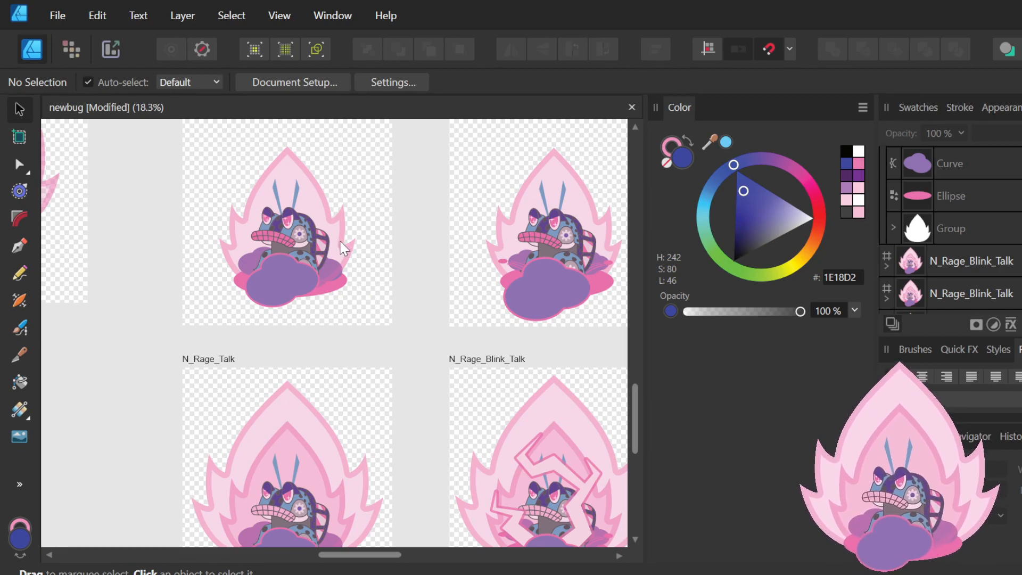
pyautogui.scroll(2, 345, 248)
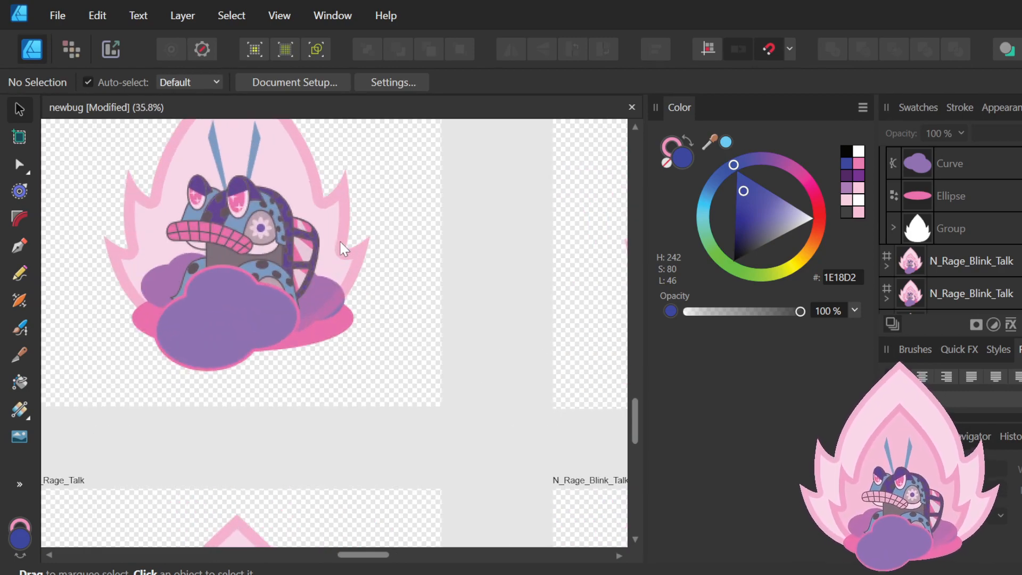
pyautogui.scroll(1, 346, 261)
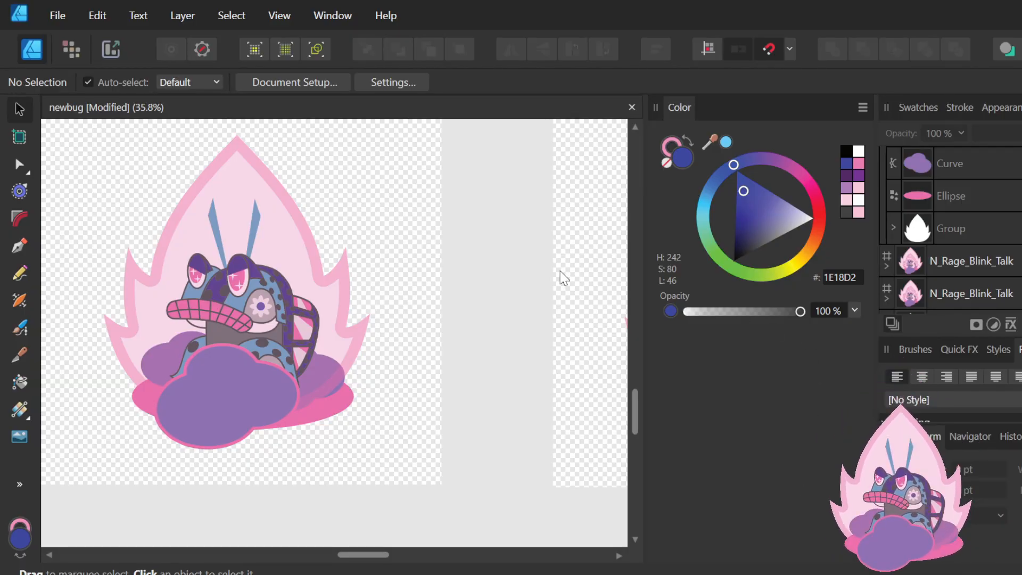
# - Compare the four N_Rage artboards side by side, from the quiet pair to the talk pair
pyautogui.scroll(-3, 563, 277)
pyautogui.keyDown('ctrl'); pyautogui.scroll(-3, 563, 277); pyautogui.keyUp('ctrl')
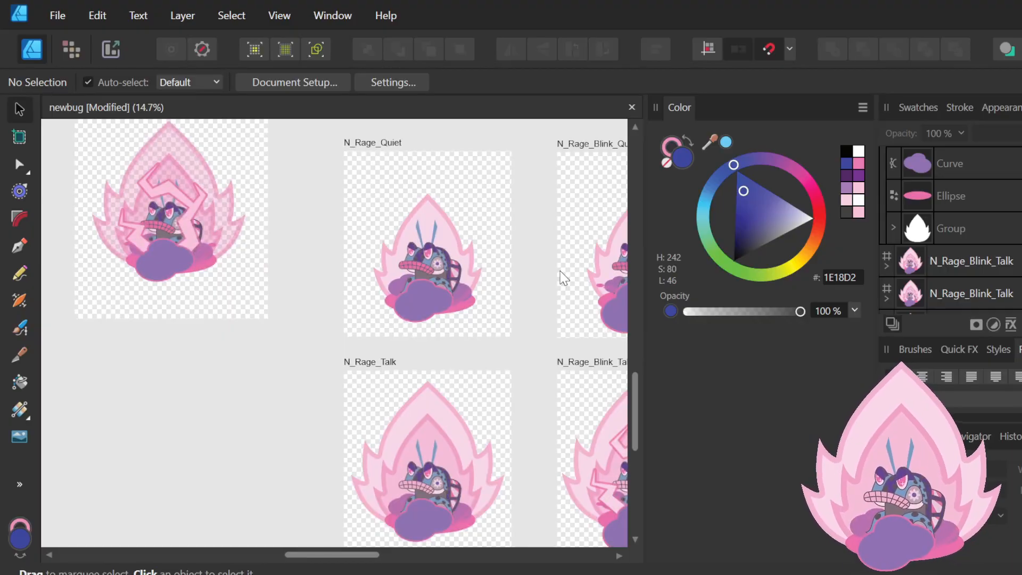
pyautogui.scroll(-3, 563, 277)
pyautogui.scroll(2, 563, 277)
pyautogui.hscroll(3, 563, 277)
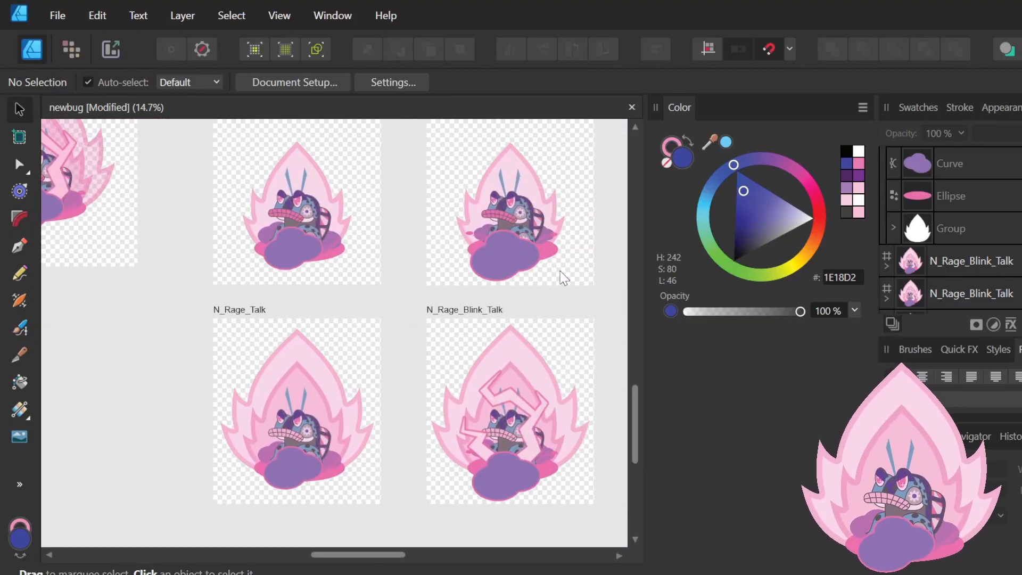
pyautogui.hscroll(1, 563, 277)
pyautogui.scroll(2, 563, 277)
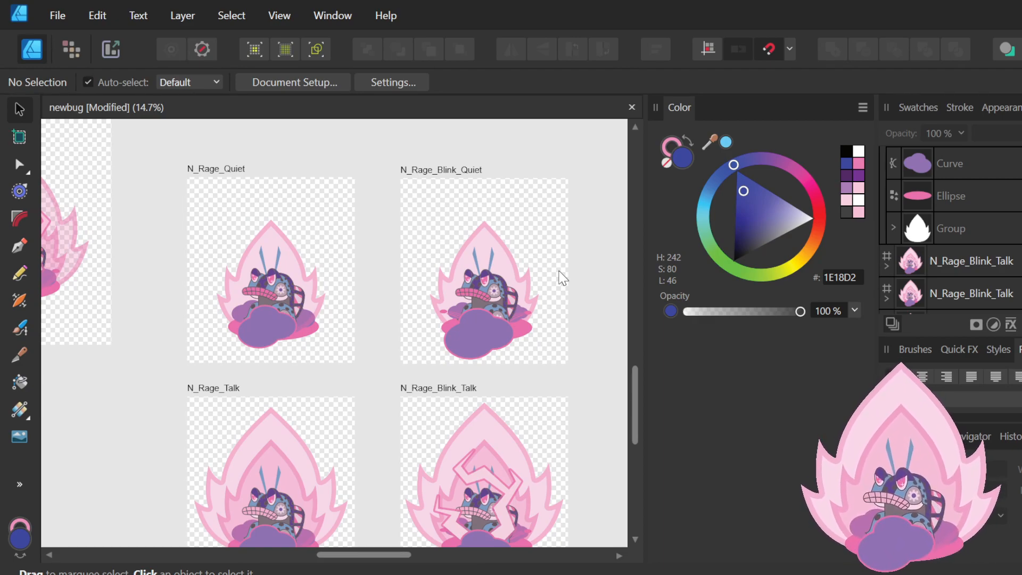
pyautogui.scroll(-2, 562, 277)
pyautogui.scroll(-2, 563, 277)
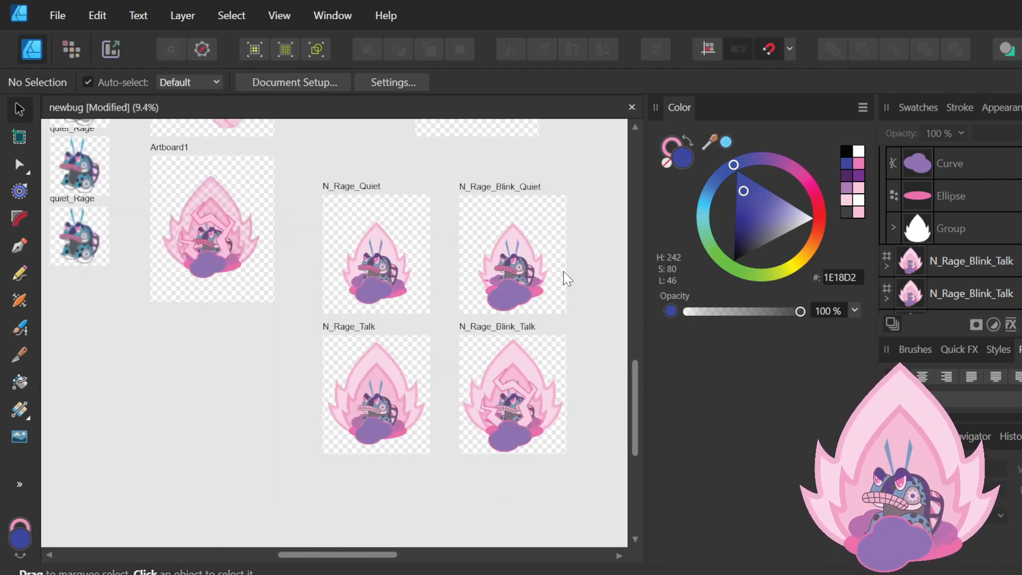
# - Examine the three Artboard1 drawings, then compare the quiet_Rage column with the red ladybugs and the recoloured quiet variants
pyautogui.scroll(3, 565, 273)
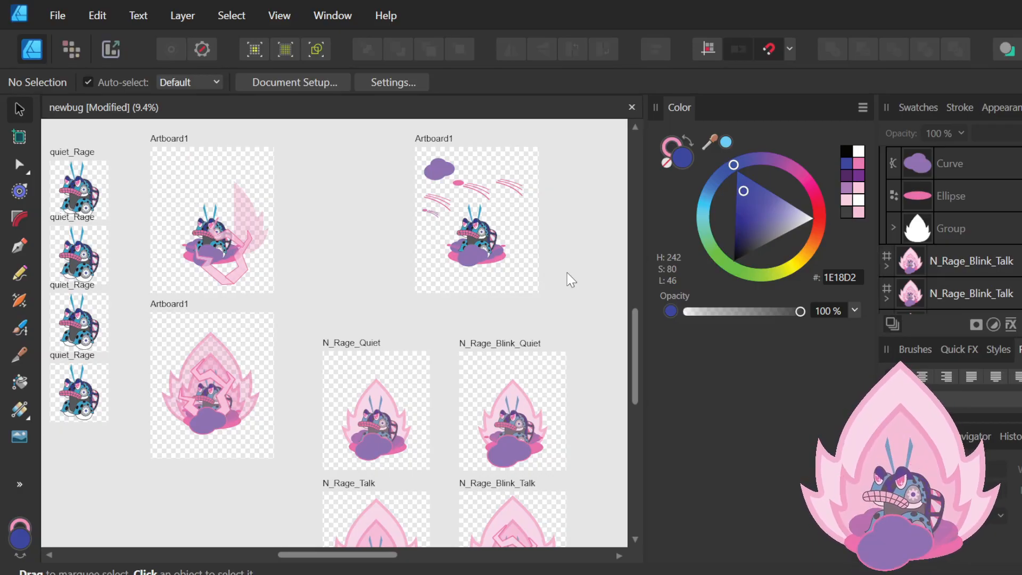
pyautogui.scroll(1, 571, 279)
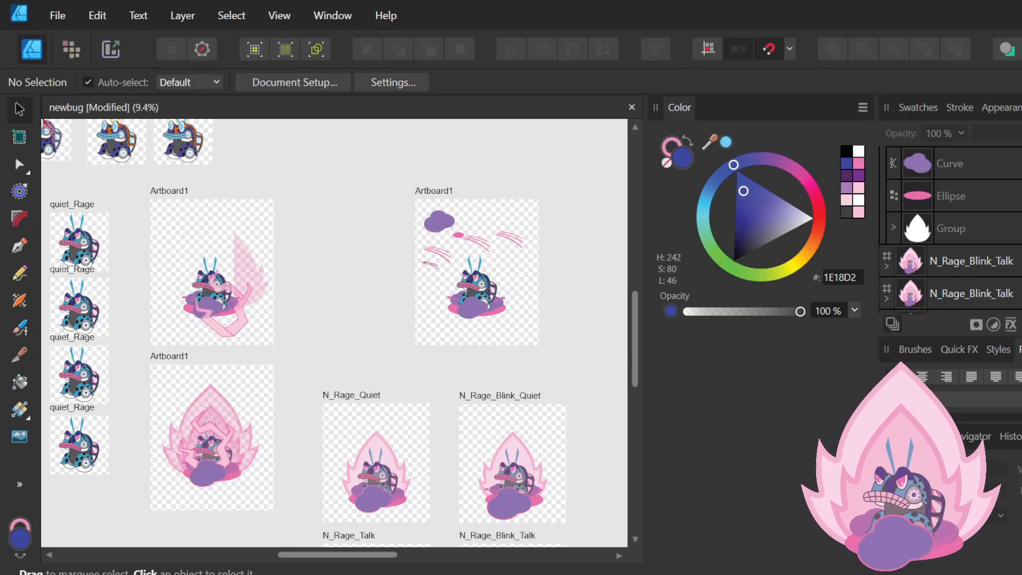
pyautogui.scroll(1, 510, 324)
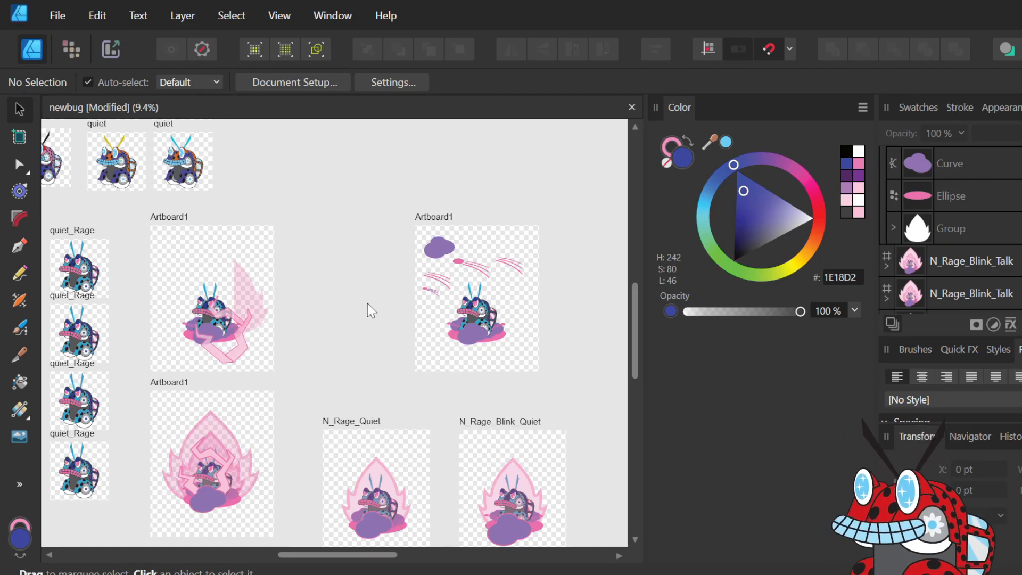
pyautogui.scroll(3, 367, 302)
pyautogui.scroll(-2, 367, 302)
pyautogui.scroll(-2, 367, 303)
pyautogui.hscroll(-5, 367, 302)
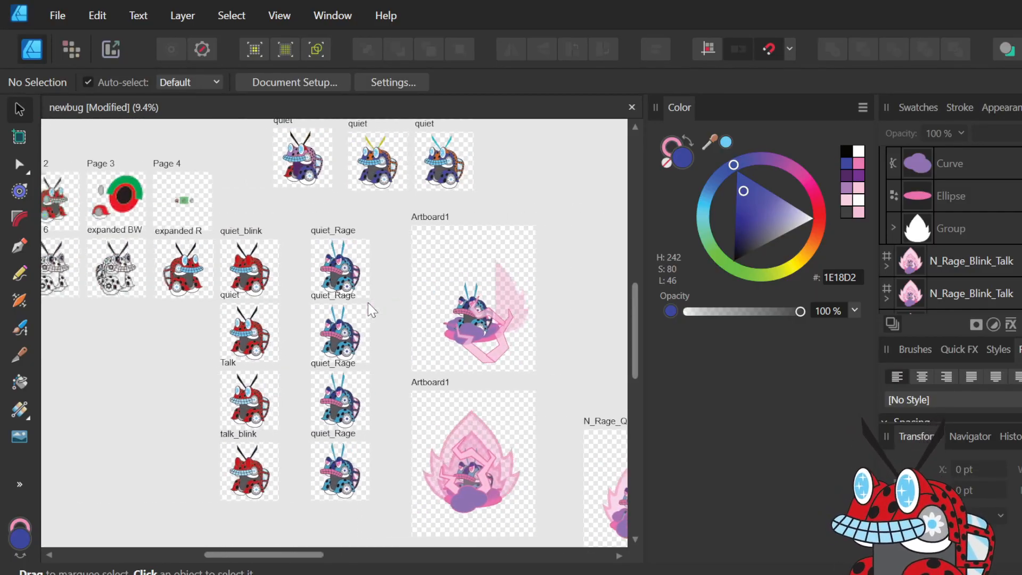
pyautogui.scroll(2, 368, 303)
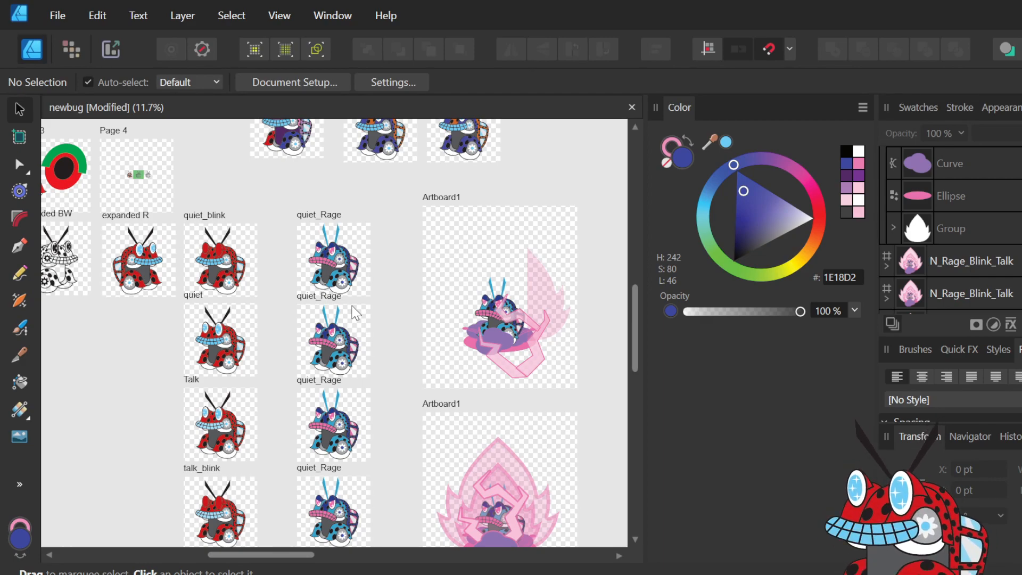
pyautogui.scroll(3, 359, 310)
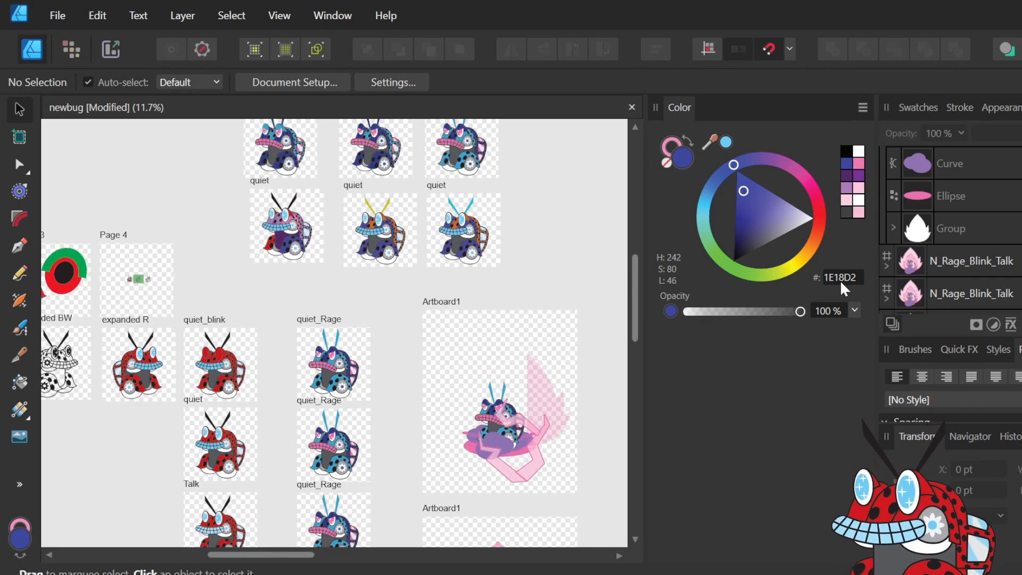
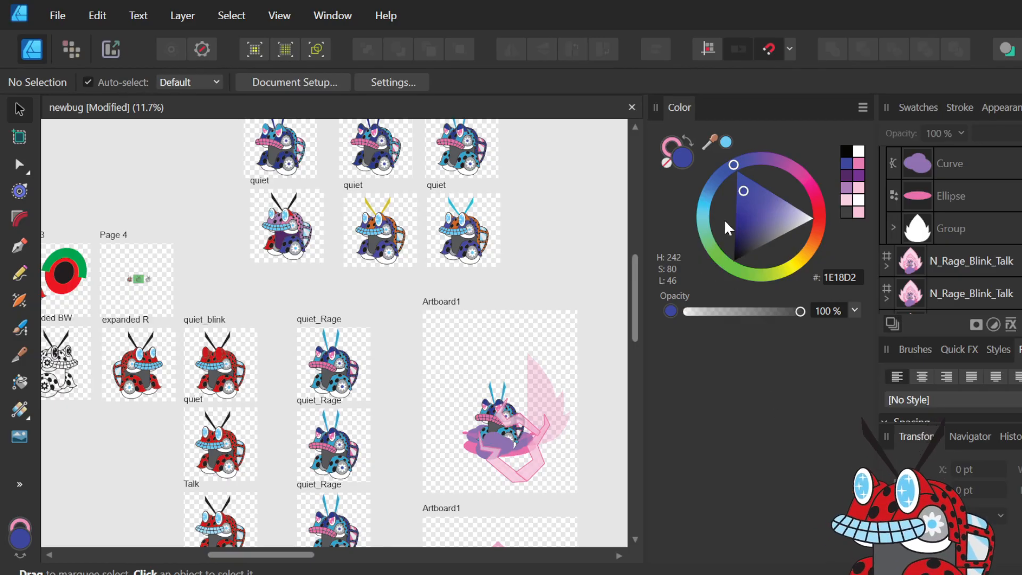
# - Set the fill colour to blue 18A2D2 and draw a rectangle in the empty area above the ladybug on the upper-left Artboard1
pyautogui.moveTo(713, 206)
pyautogui.mouseDown()
pyautogui.moveTo(699, 206)
pyautogui.moveTo(706, 199)
pyautogui.moveTo(706, 208)
pyautogui.mouseUp()
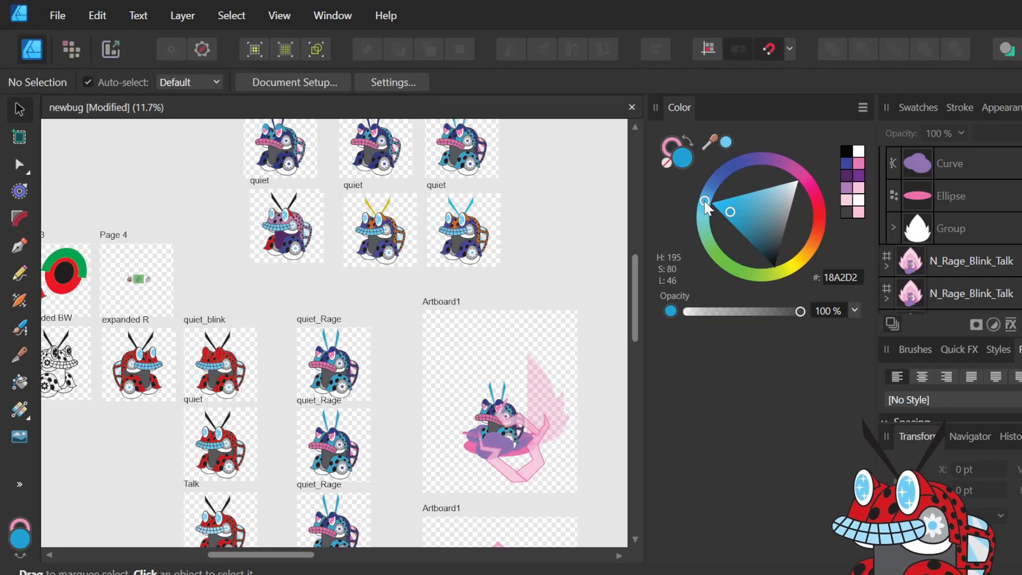
pyautogui.hotkey('ctrl', 'z')
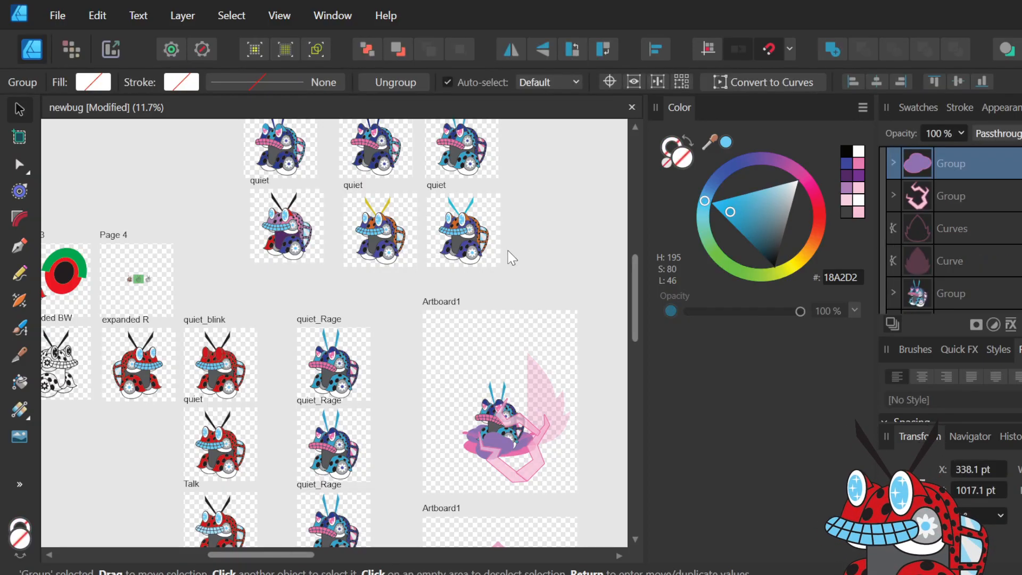
pyautogui.scroll(4, 513, 451)
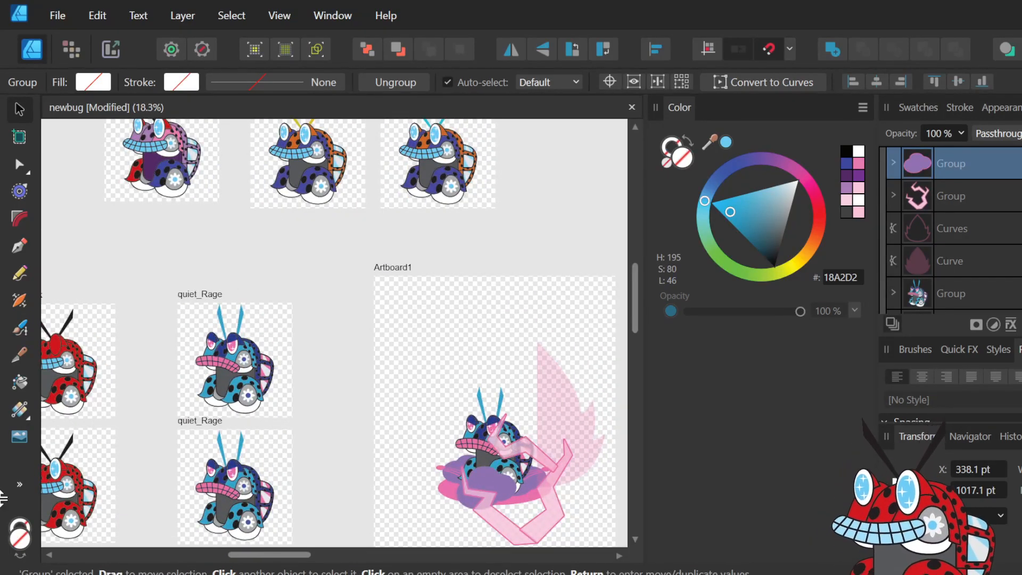
pyautogui.click(19, 484)
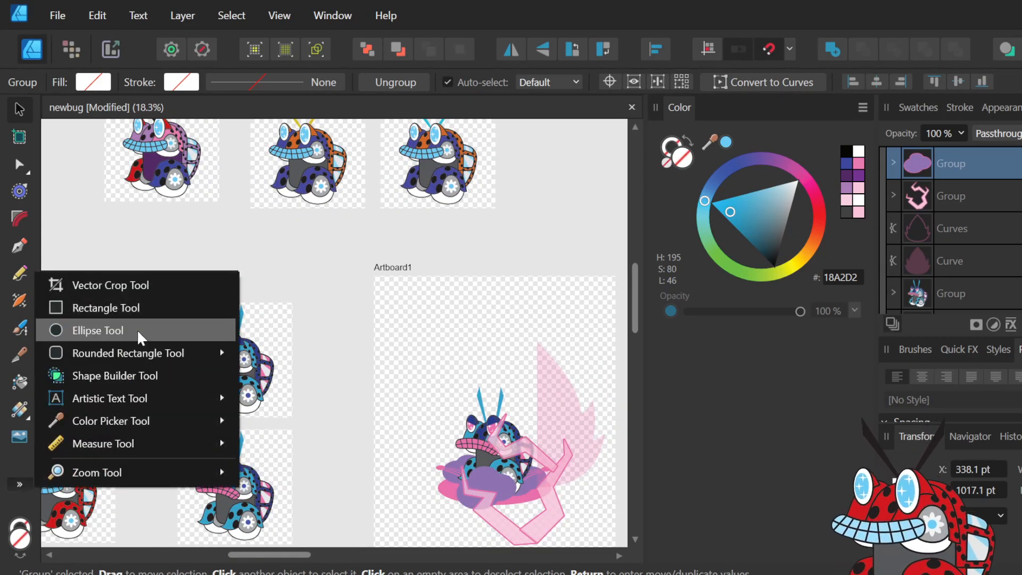
pyautogui.click(213, 306)
pyautogui.moveTo(397, 288)
pyautogui.mouseDown()
pyautogui.moveTo(472, 369)
pyautogui.moveTo(478, 341)
pyautogui.mouseUp()
pyautogui.scroll(-10, 463, 391)
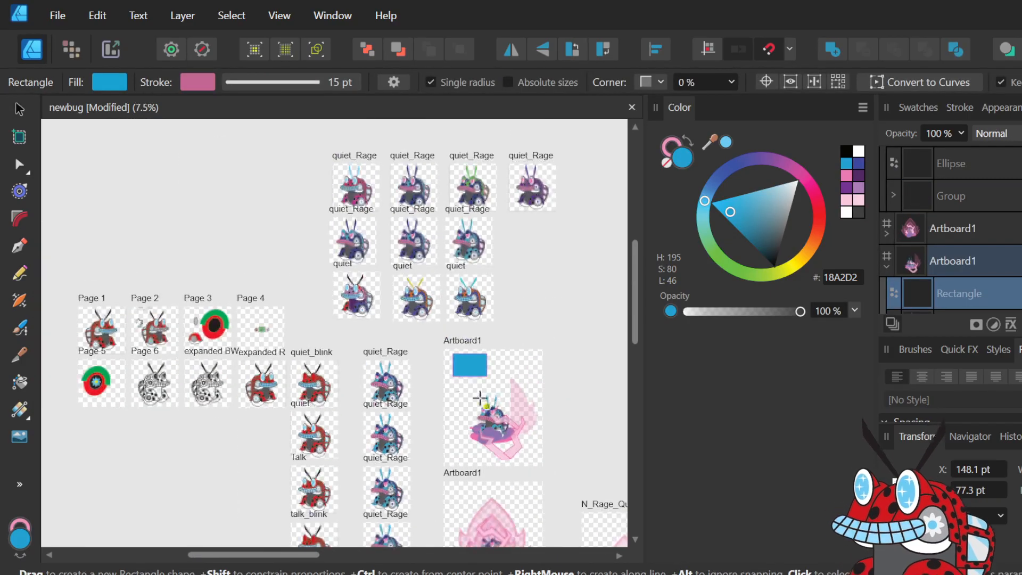
# - Examine the N_Rage_Quiet and N_Rage_Blink_Quiet artboards up close and compare them with the Artboard1 holding the blue rectangle
pyautogui.scroll(4, 377, 409)
pyautogui.scroll(-2, 361, 409)
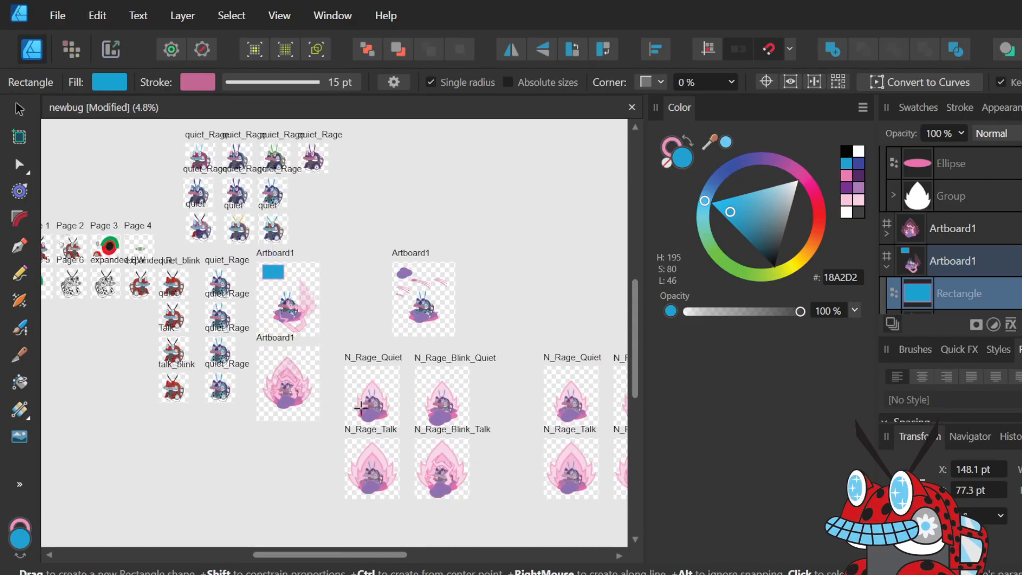
pyautogui.scroll(2, 360, 409)
pyautogui.hscroll(5, 359, 408)
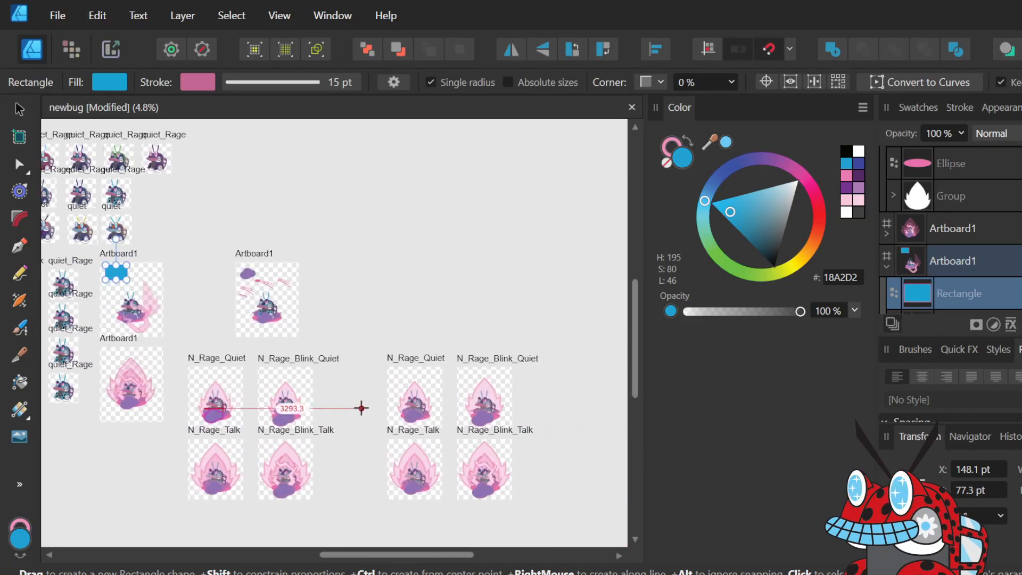
pyautogui.scroll(5, 359, 409)
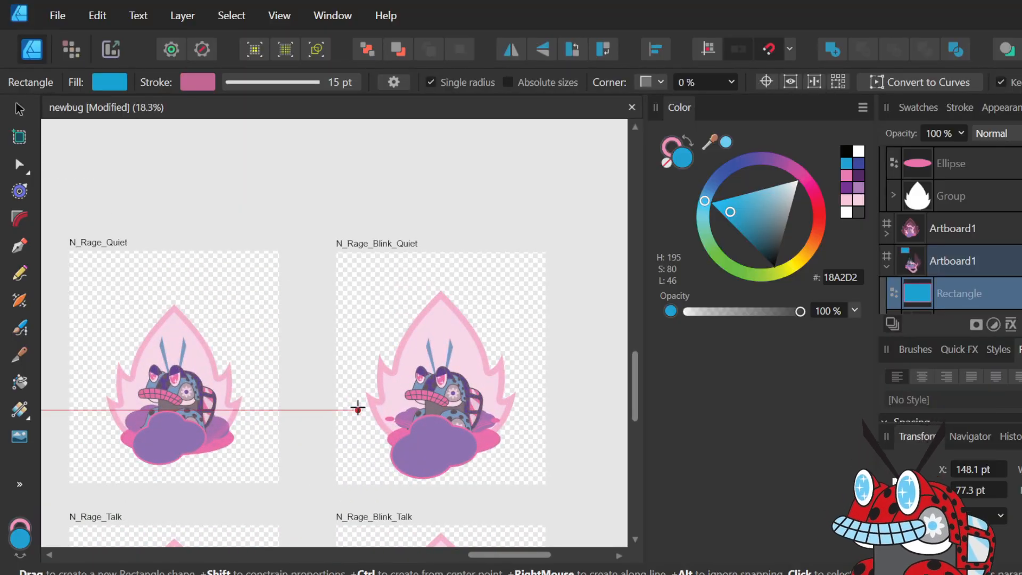
pyautogui.scroll(-4, 358, 408)
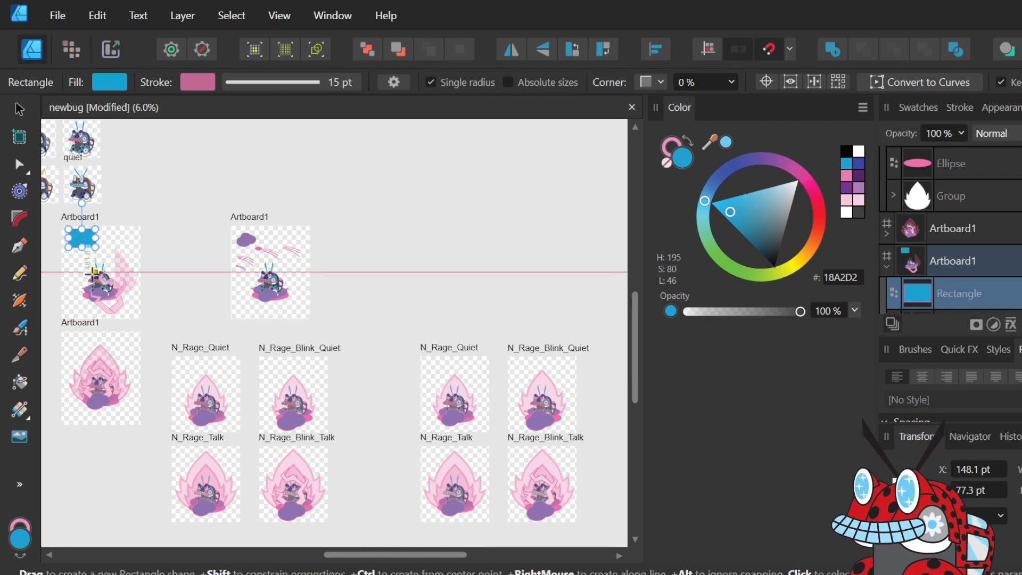
# - Remove the pink stroke from the blue rectangle on the upper-left Artboard1
pyautogui.scroll(5, 73, 219)
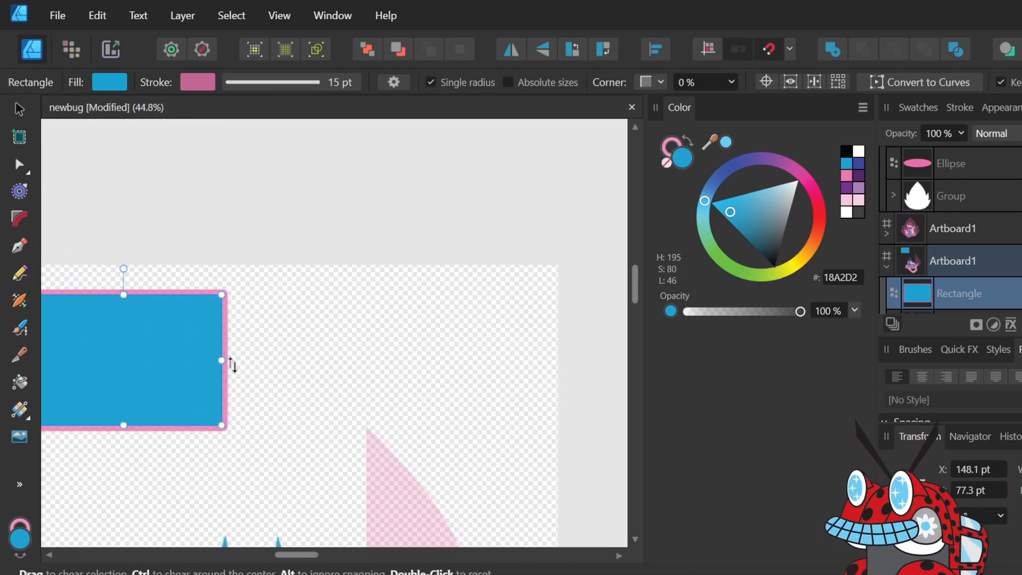
pyautogui.click(235, 358)
pyautogui.hscroll(-5, 235, 358)
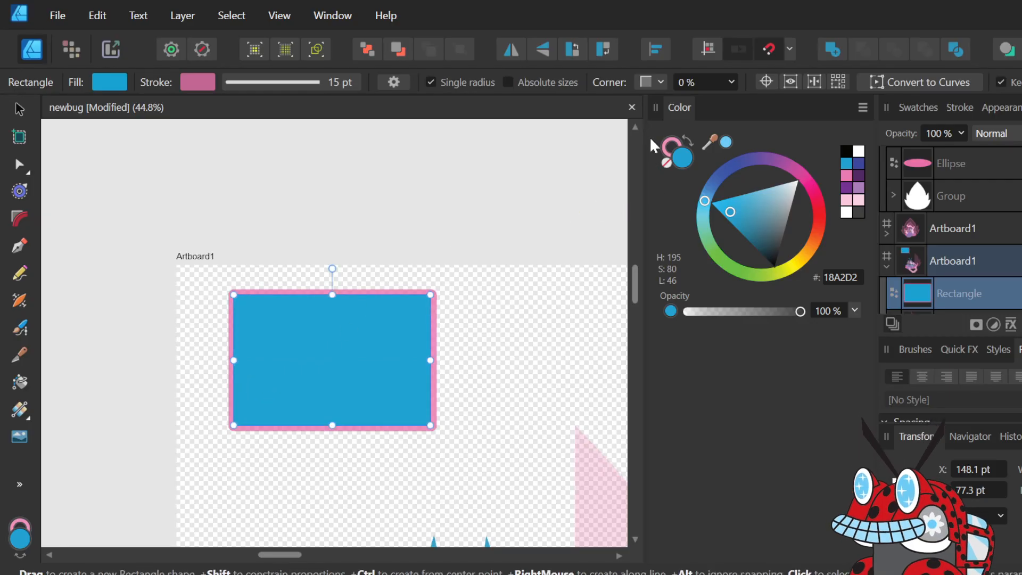
pyautogui.click(668, 146)
pyautogui.click(665, 161)
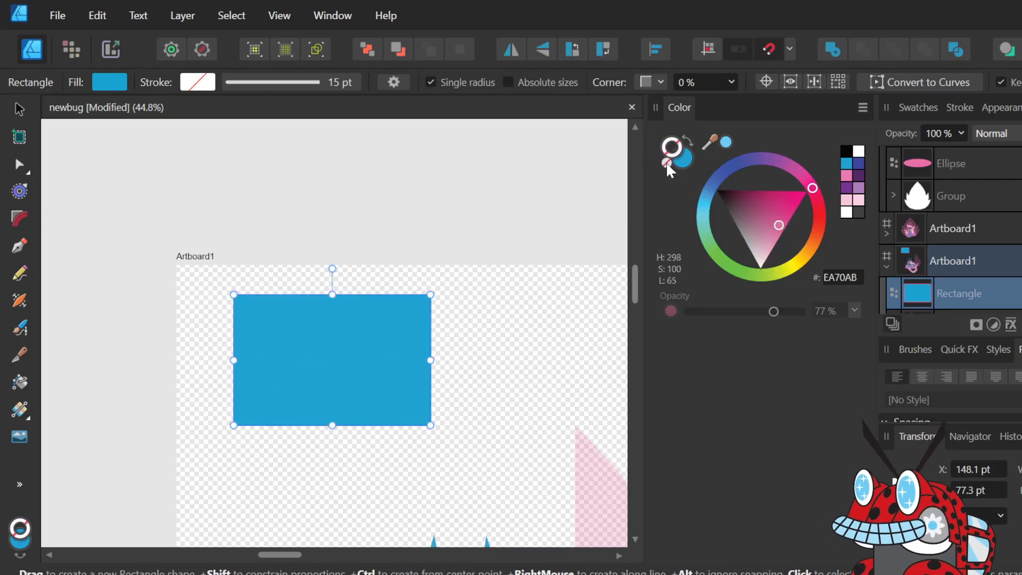
# - Lighten the rectangle's fill and shift its hue slightly toward cyan, to 9AF5FF
pyautogui.click(681, 162)
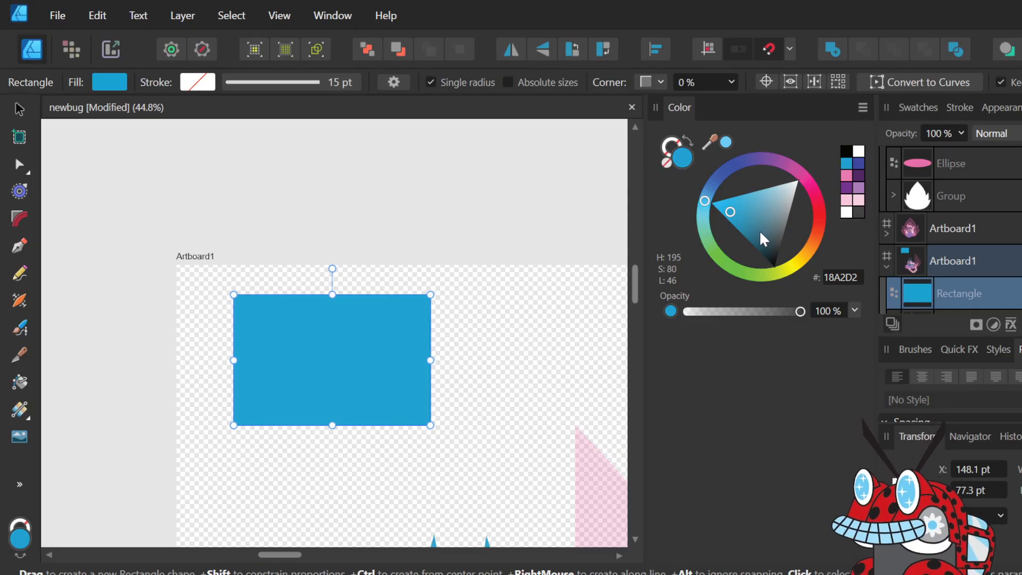
pyautogui.moveTo(751, 220)
pyautogui.mouseDown()
pyautogui.moveTo(768, 204)
pyautogui.moveTo(767, 189)
pyautogui.mouseUp()
pyautogui.moveTo(697, 209); pyautogui.dragTo(703, 212)
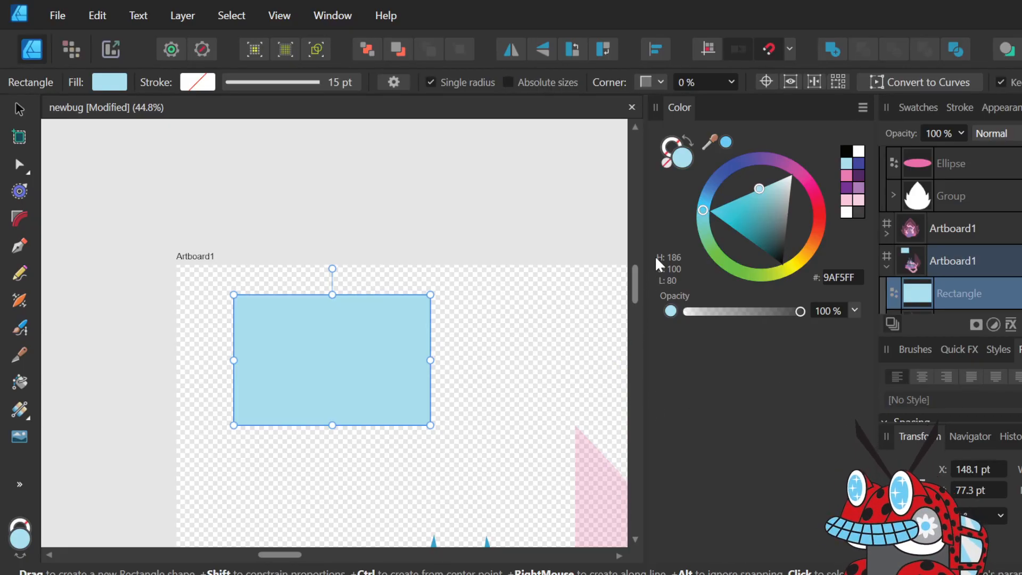
# - Undo the rectangle's last fill colour changes and redo them to compare the original and lighter blues
pyautogui.hotkey('ctrl', 'z')
pyautogui.hotkey('ctrl', 'z')
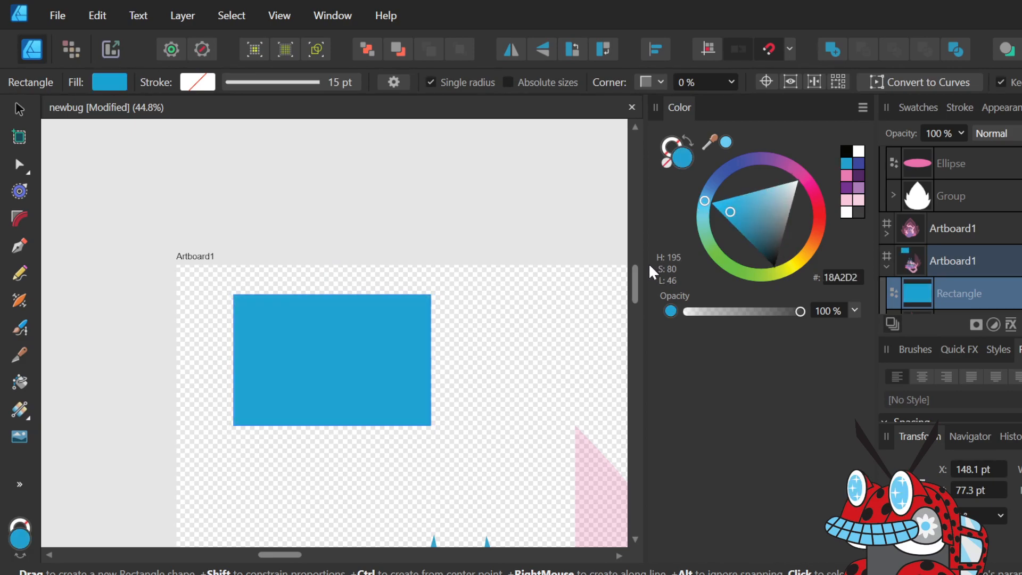
pyautogui.hotkey('ctrl', 'shift', 'z')
pyautogui.hotkey('ctrl', 'shift', 'z')
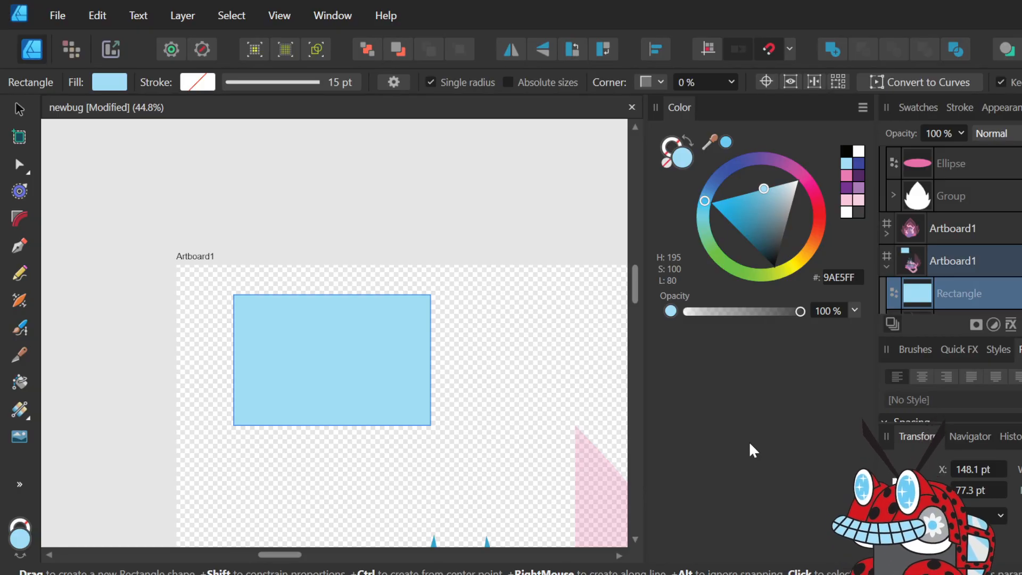
pyautogui.hotkey('ctrl', 'shift', 'z')
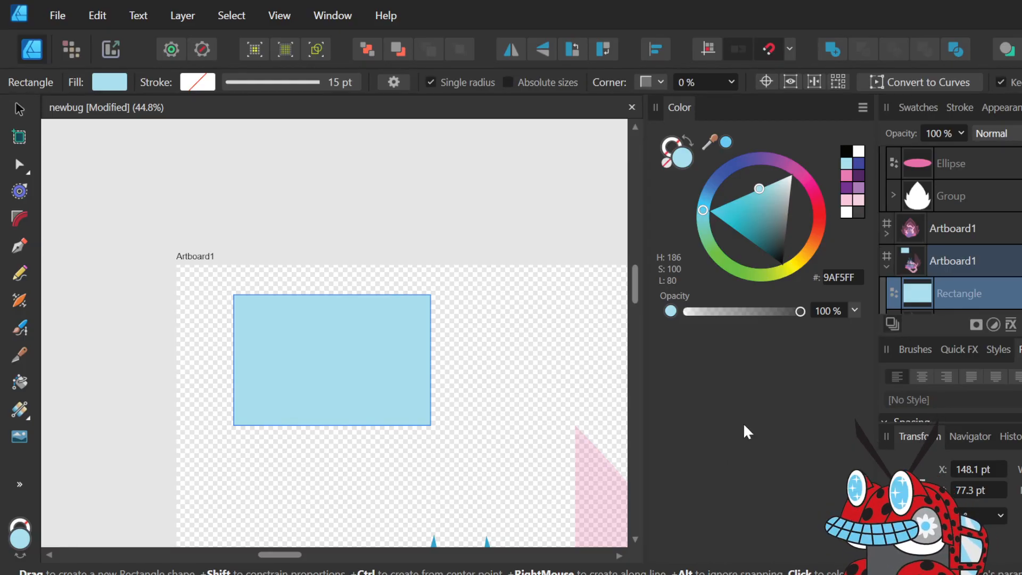
# - Sample the light blue fill colour, apply it to the rectangle's stroke, and mute the stroke to grey-blue BBD7DE
pyautogui.click(672, 154)
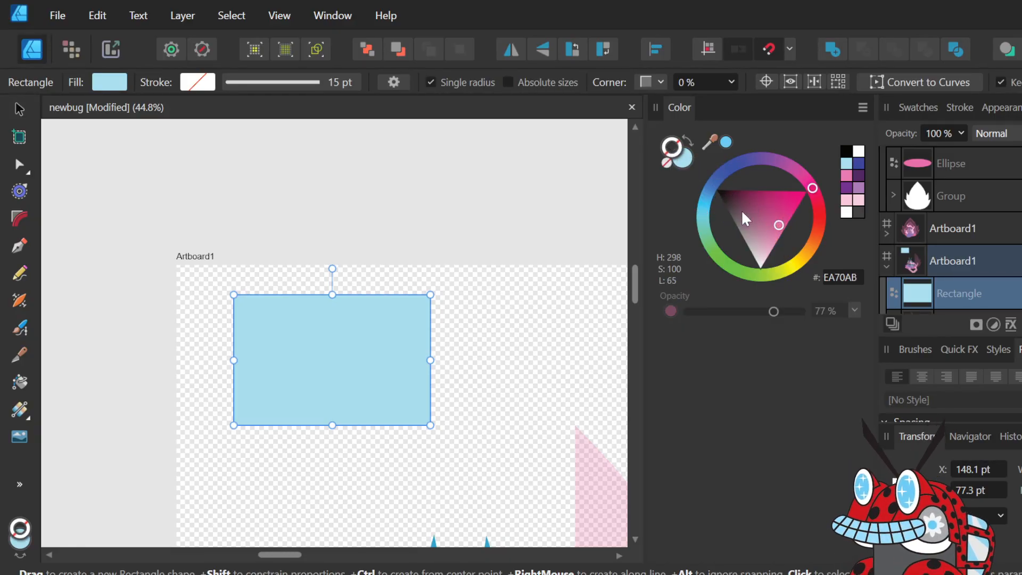
pyautogui.click(684, 163)
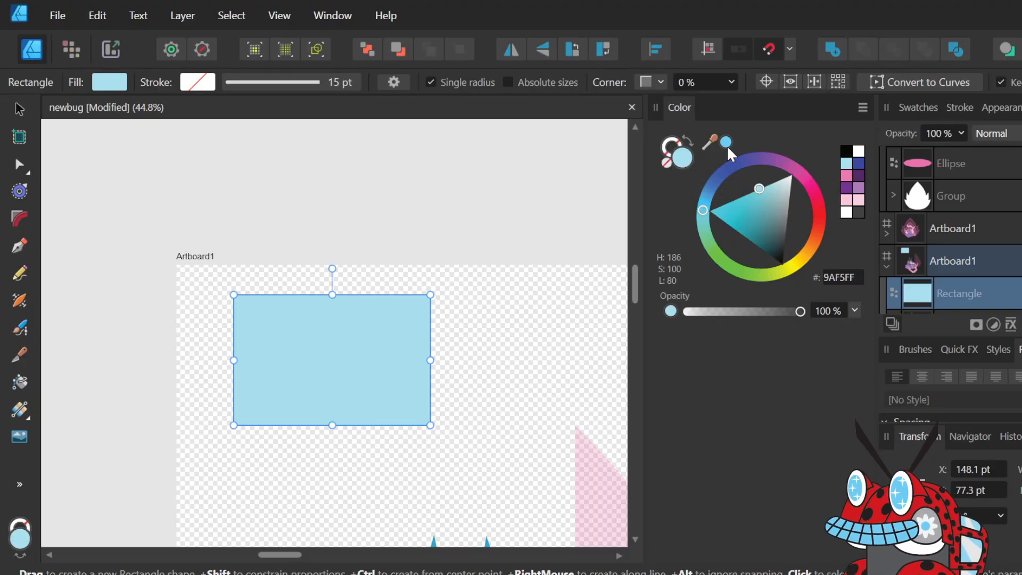
pyautogui.moveTo(726, 143); pyautogui.dragTo(684, 158)
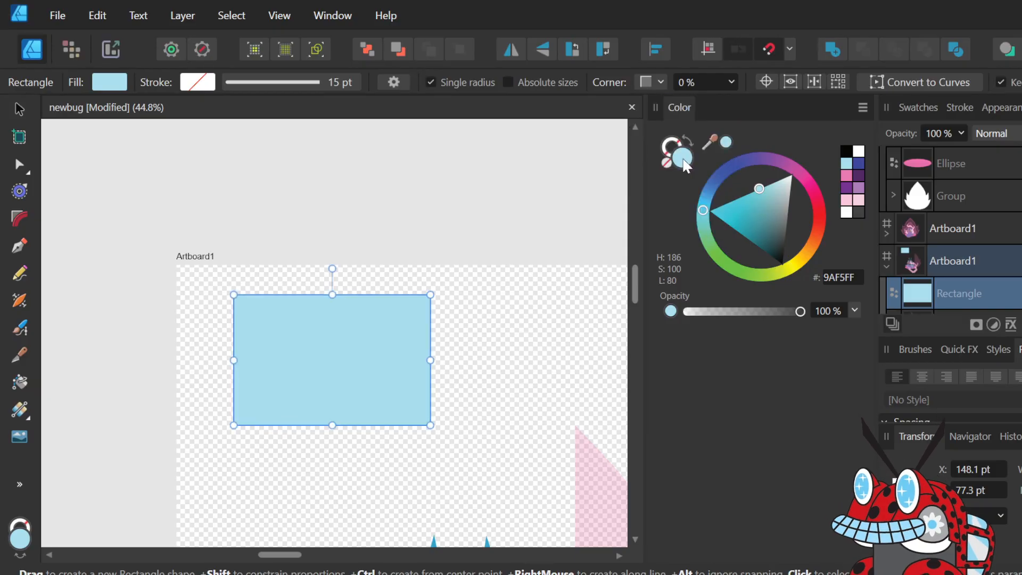
pyautogui.click(675, 146)
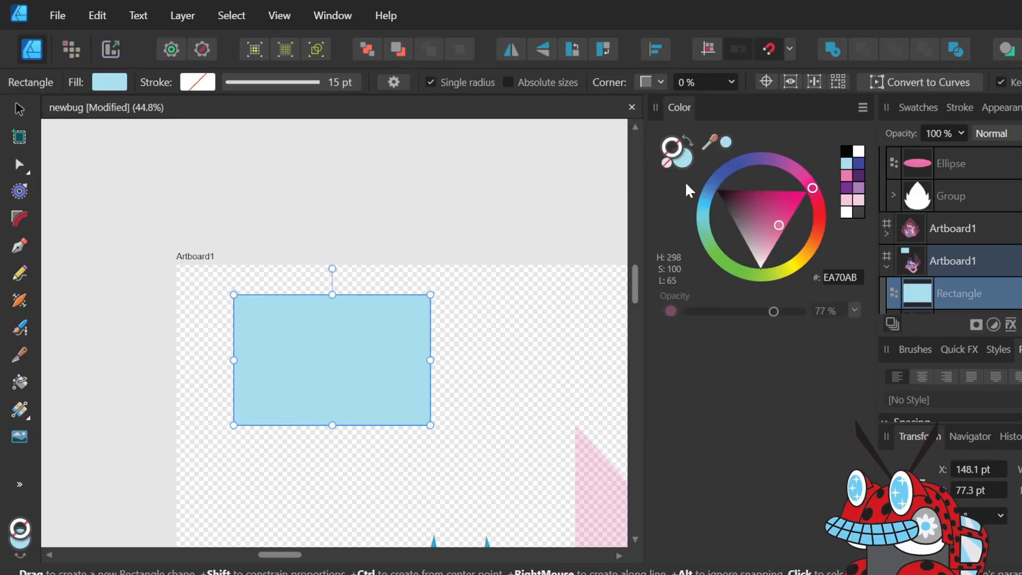
pyautogui.click(723, 139)
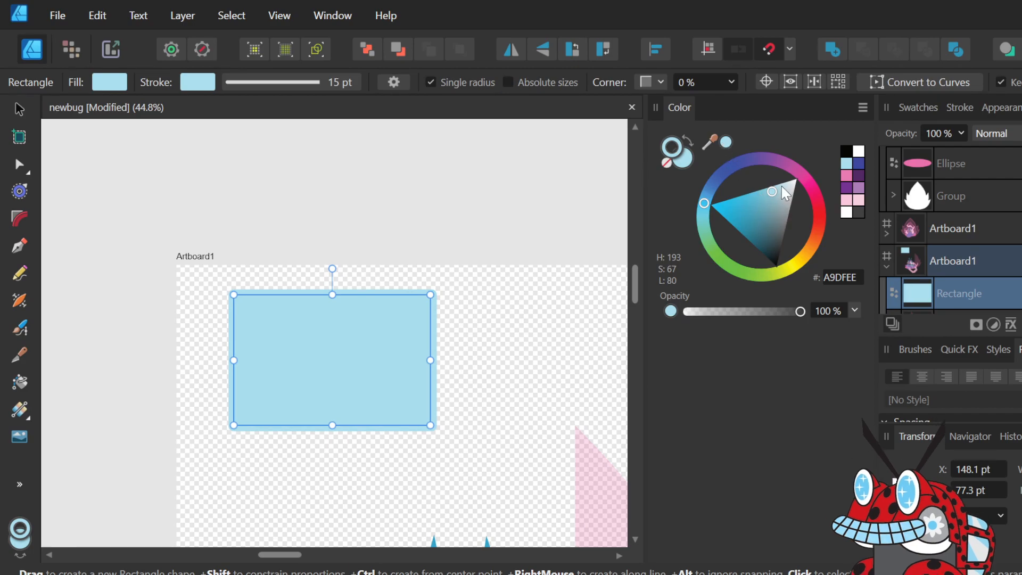
pyautogui.moveTo(778, 200)
pyautogui.mouseDown()
pyautogui.moveTo(784, 234)
pyautogui.moveTo(774, 200)
pyautogui.moveTo(802, 182)
pyautogui.moveTo(767, 190)
pyautogui.moveTo(777, 208)
pyautogui.moveTo(783, 197)
pyautogui.mouseUp()
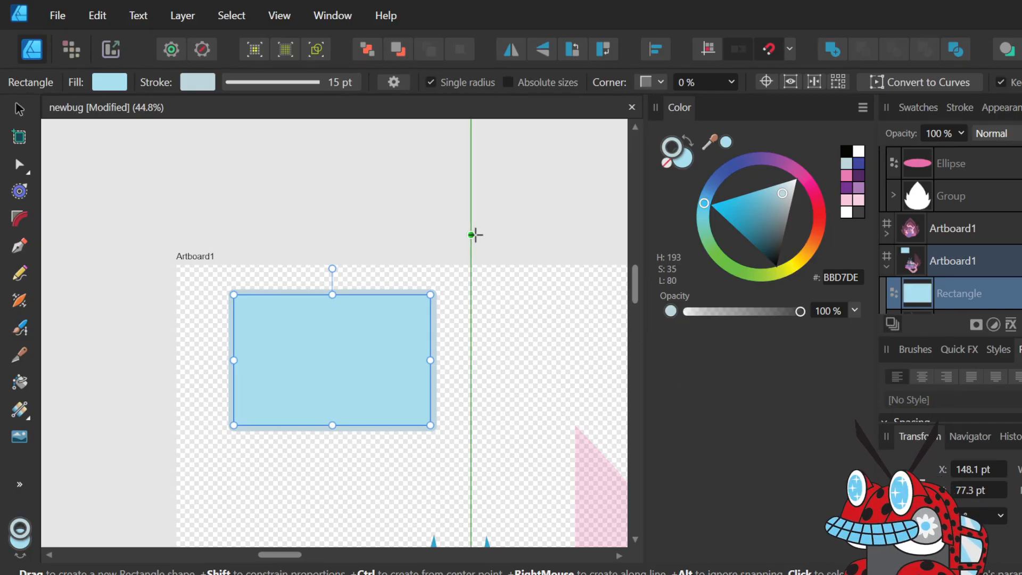
pyautogui.click(478, 249)
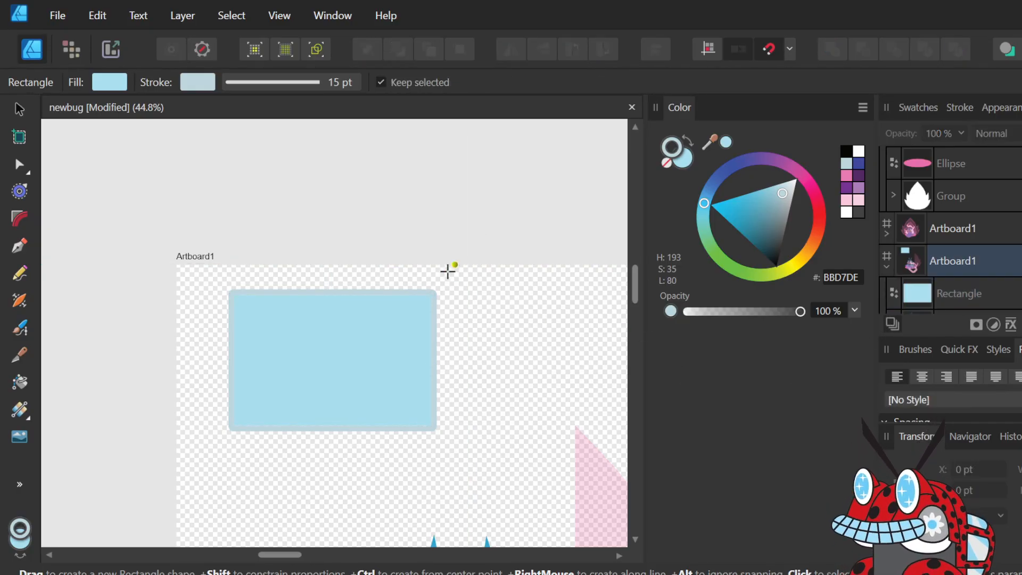
# - Thicken the rectangle's stroke to 37.5 pt and move the rectangle slightly down and to the right on Artboard1
pyautogui.press('v')
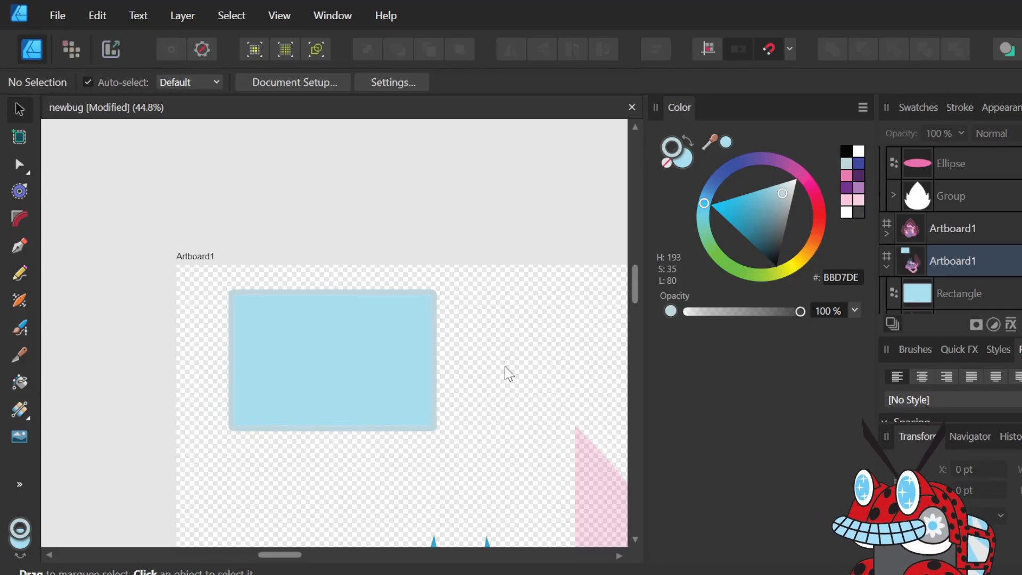
pyautogui.click(433, 334)
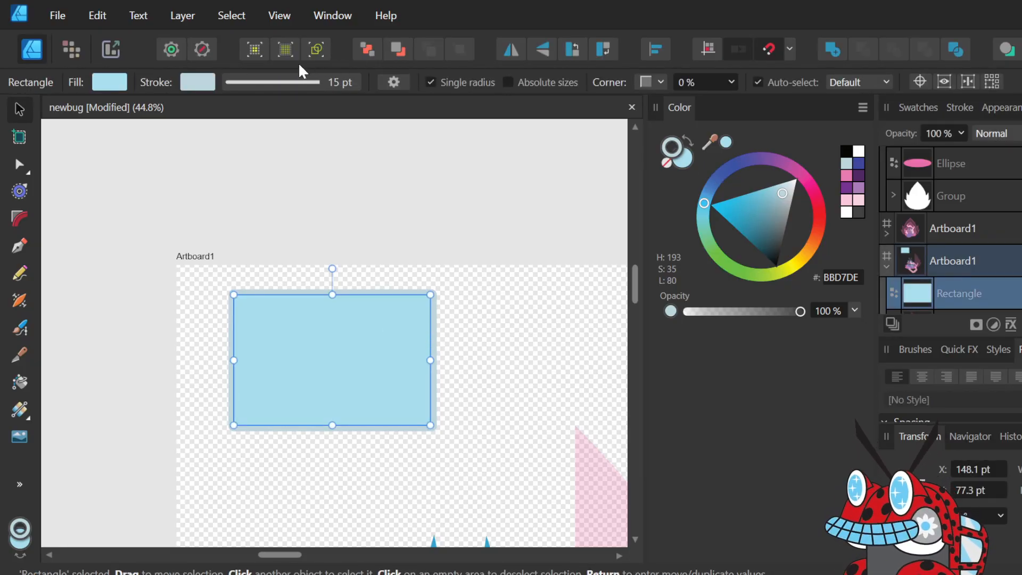
pyautogui.click(307, 85)
pyautogui.moveTo(294, 142); pyautogui.dragTo(323, 144)
pyautogui.click(557, 380)
pyautogui.moveTo(382, 363)
pyautogui.mouseDown()
pyautogui.moveTo(381, 408)
pyautogui.moveTo(402, 398)
pyautogui.mouseUp()
pyautogui.click(482, 364)
pyautogui.click(392, 392)
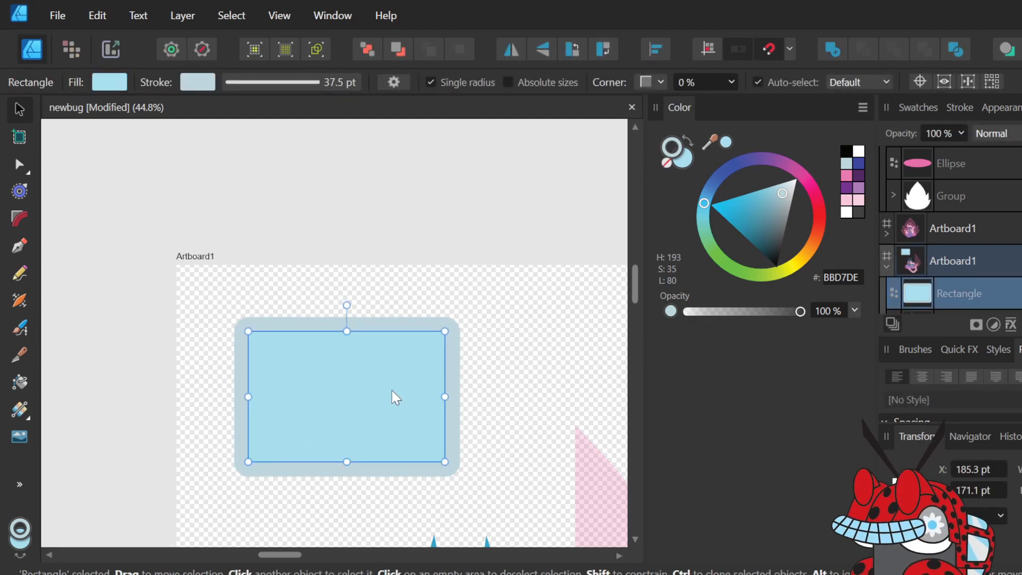
# - Expand the rectangle's stroke into a separate outline shape
pyautogui.rightClick(392, 391)
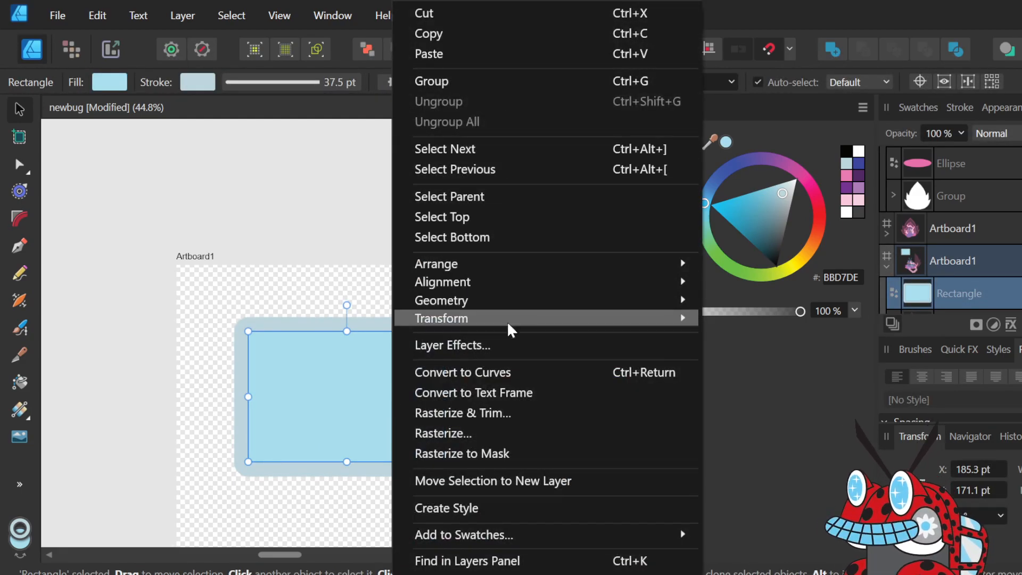
pyautogui.click(311, 382)
pyautogui.click(189, 17)
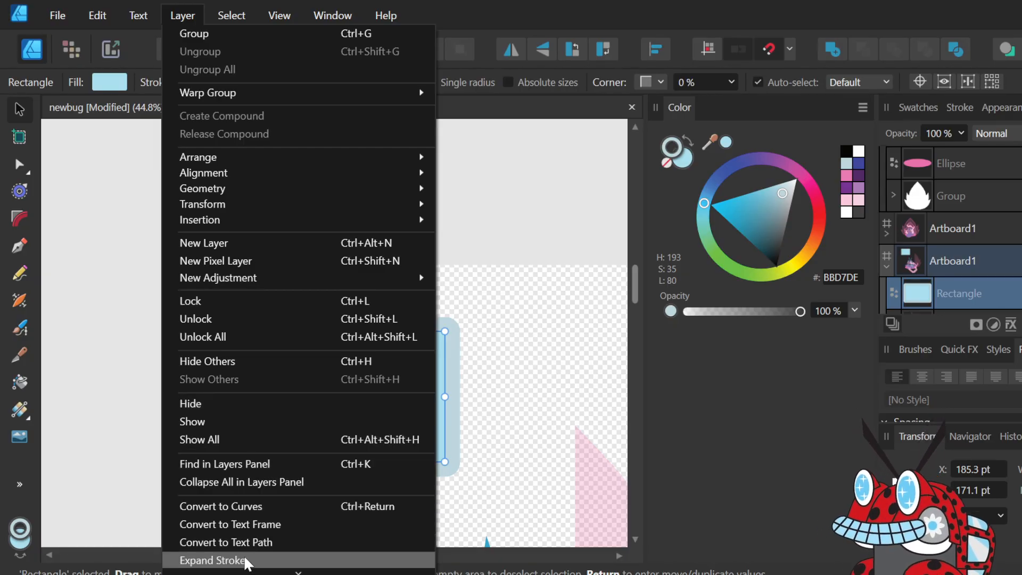
pyautogui.click(246, 560)
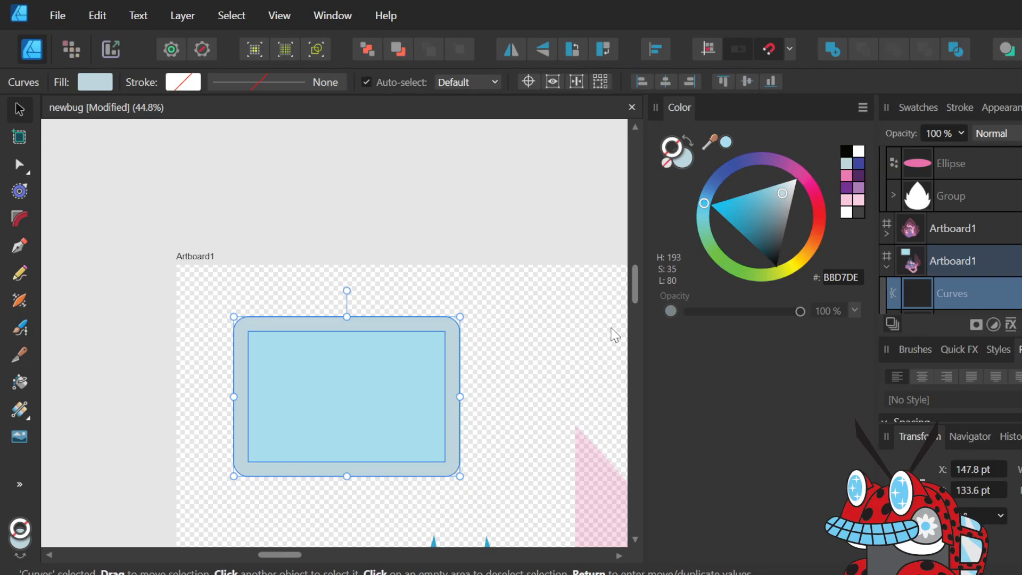
pyautogui.click(580, 327)
# - Move the expanded outline off the rectangle twice, undoing each move
pyautogui.moveTo(447, 381)
pyautogui.mouseDown()
pyautogui.moveTo(561, 270)
pyautogui.moveTo(582, 357)
pyautogui.mouseUp()
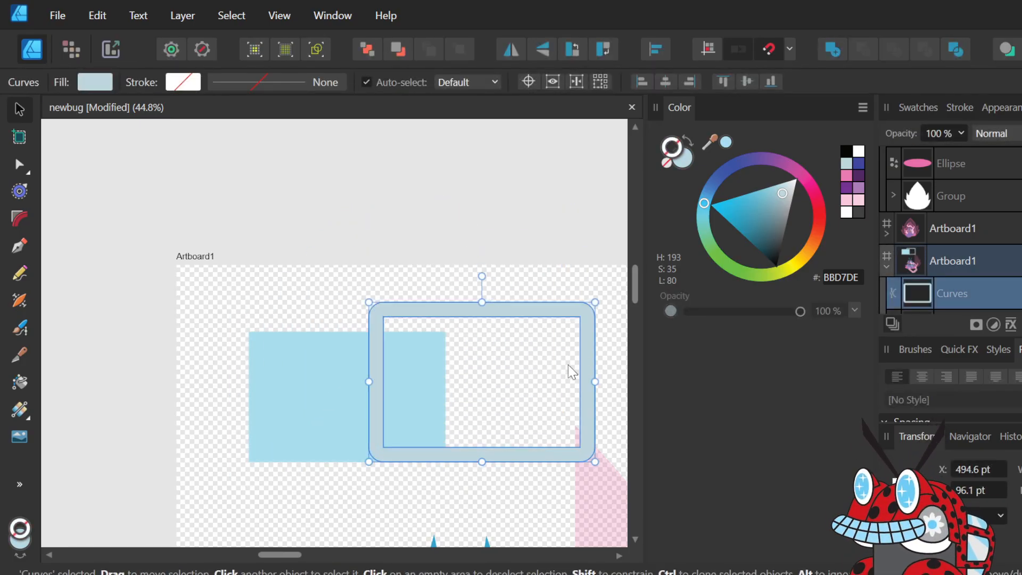
pyautogui.hotkey('ctrl', 'z')
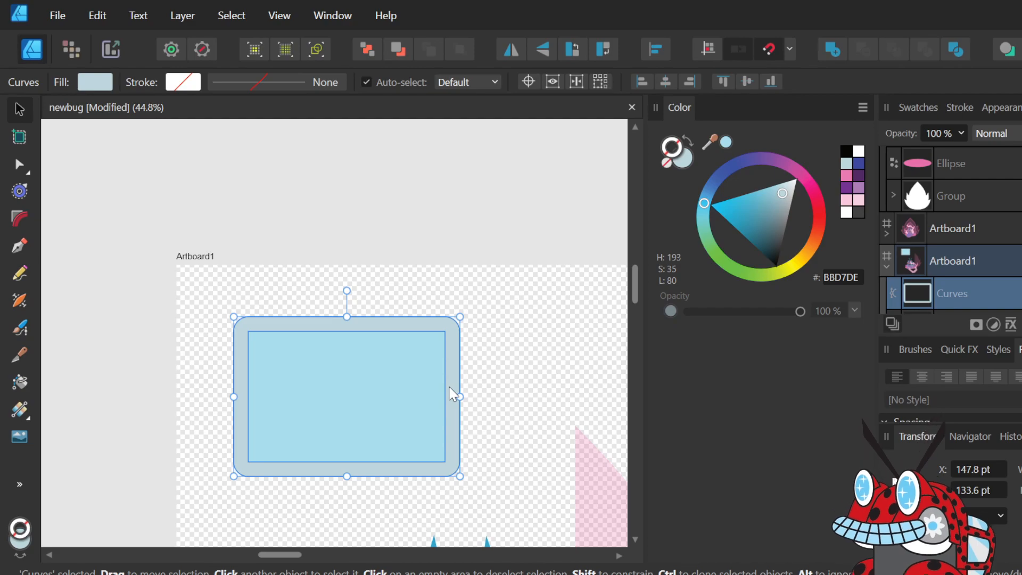
pyautogui.moveTo(453, 394); pyautogui.dragTo(539, 342)
pyautogui.hotkey('ctrl', 'z')
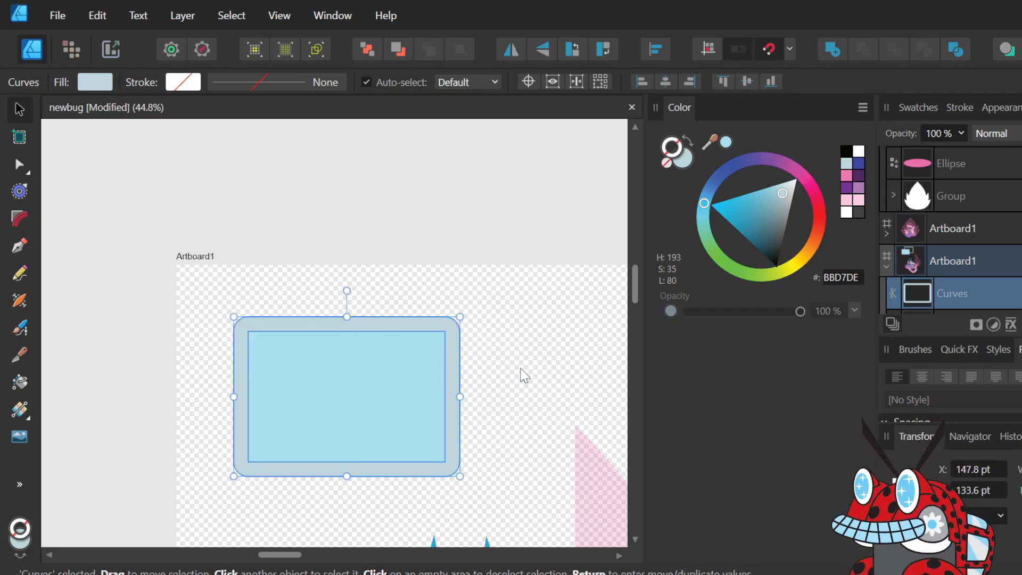
# - Select the expanded outline and the inner rectangle in turn to check that they are separate objects
pyautogui.click(508, 394)
pyautogui.click(455, 400)
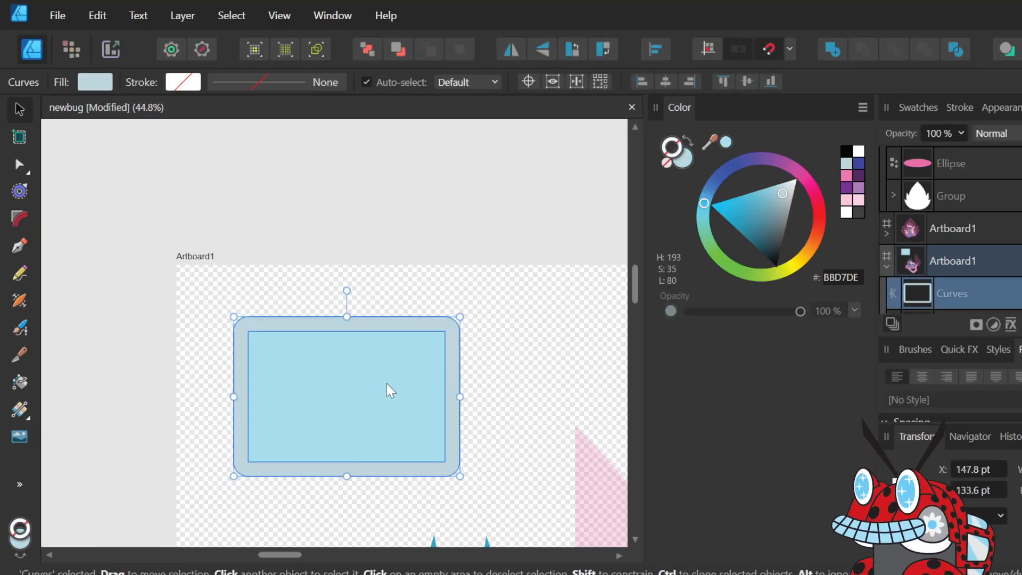
pyautogui.click(392, 389)
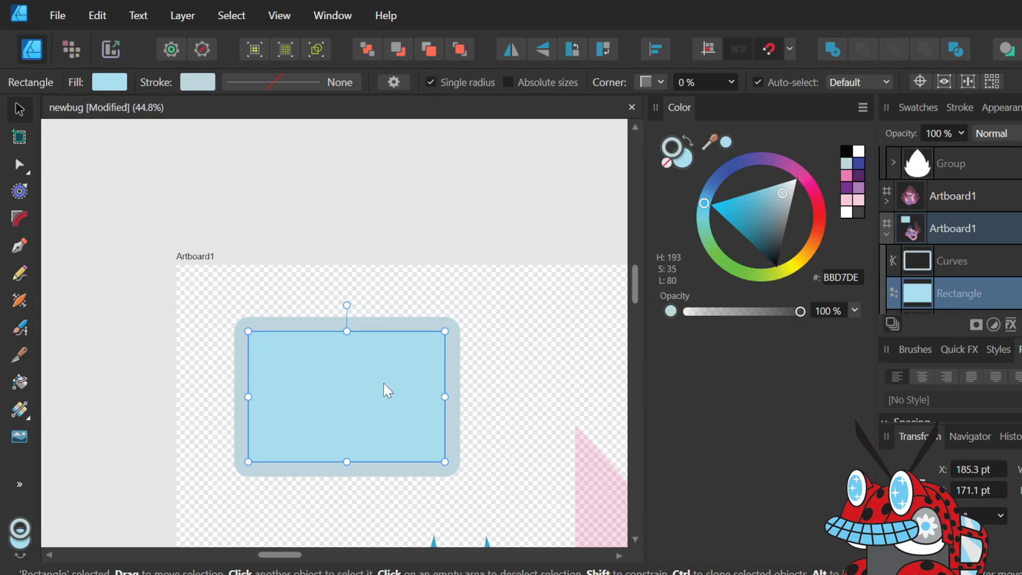
pyautogui.click(542, 371)
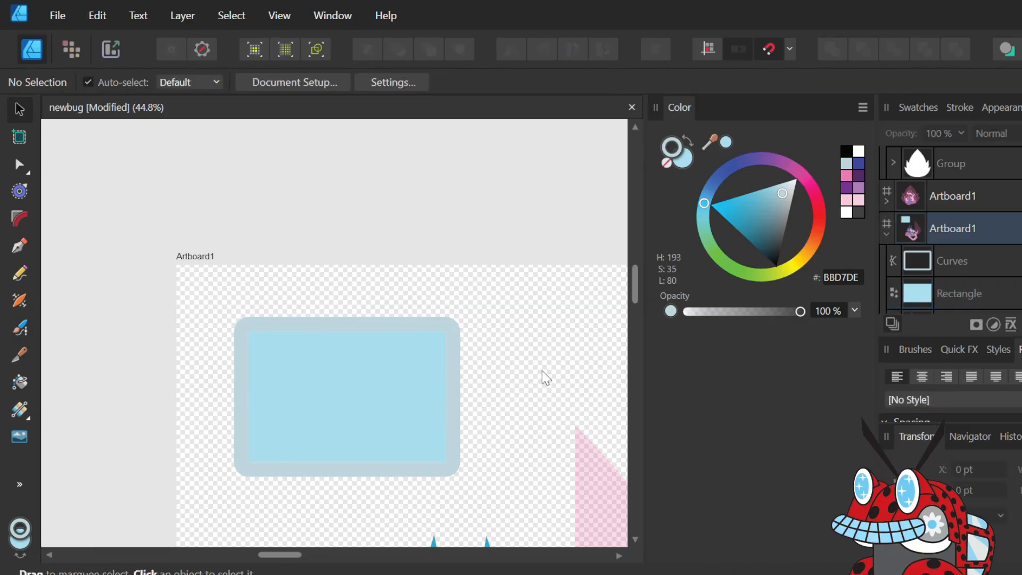
# - Select the outline together with the inner rectangle and set both fills to white FFFFFF
pyautogui.click(459, 401)
pyautogui.keyDown('shift'); pyautogui.click(399, 391); pyautogui.keyUp('shift')
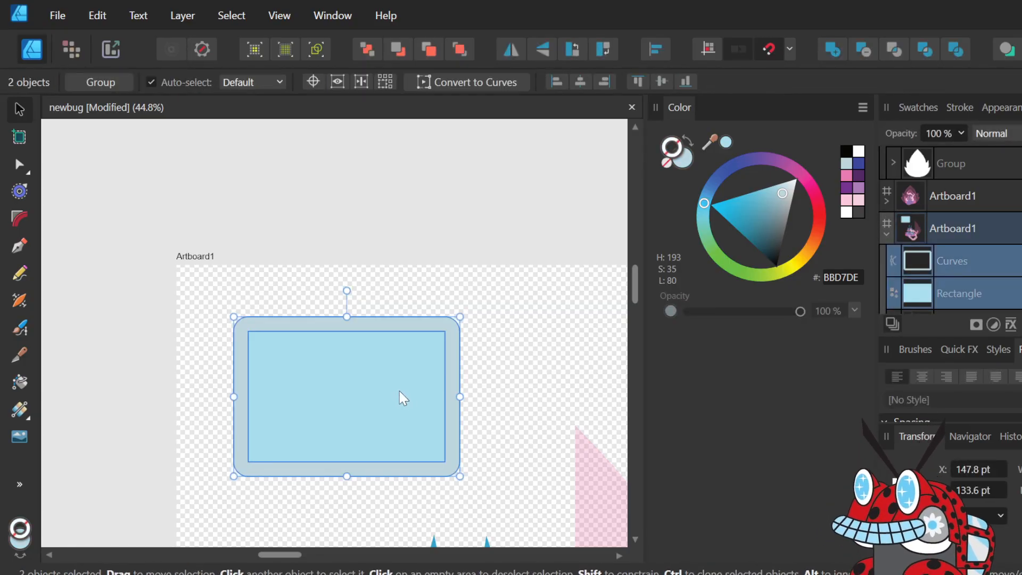
pyautogui.moveTo(781, 193); pyautogui.dragTo(804, 173)
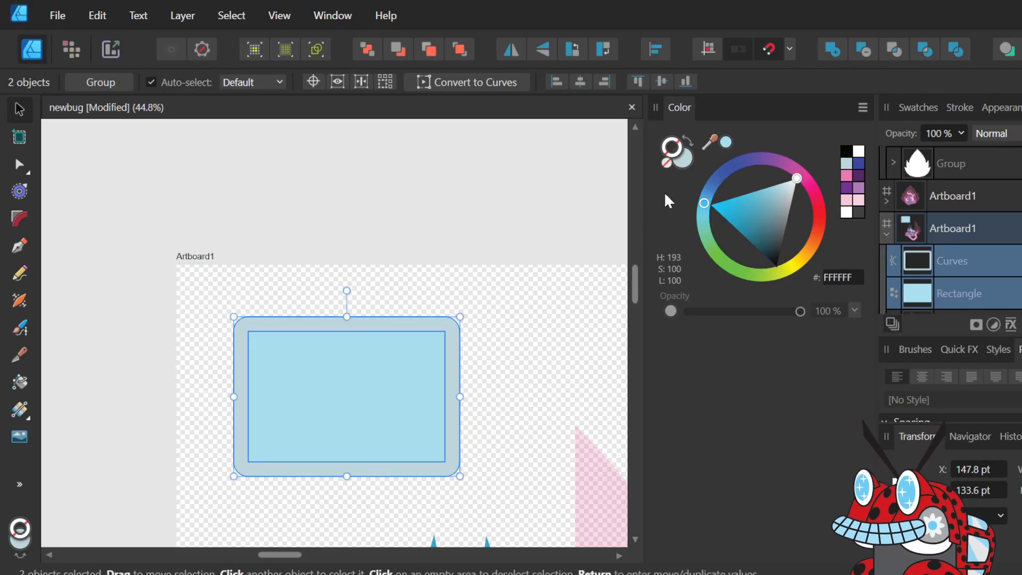
pyautogui.click(678, 162)
pyautogui.moveTo(782, 193); pyautogui.dragTo(796, 178)
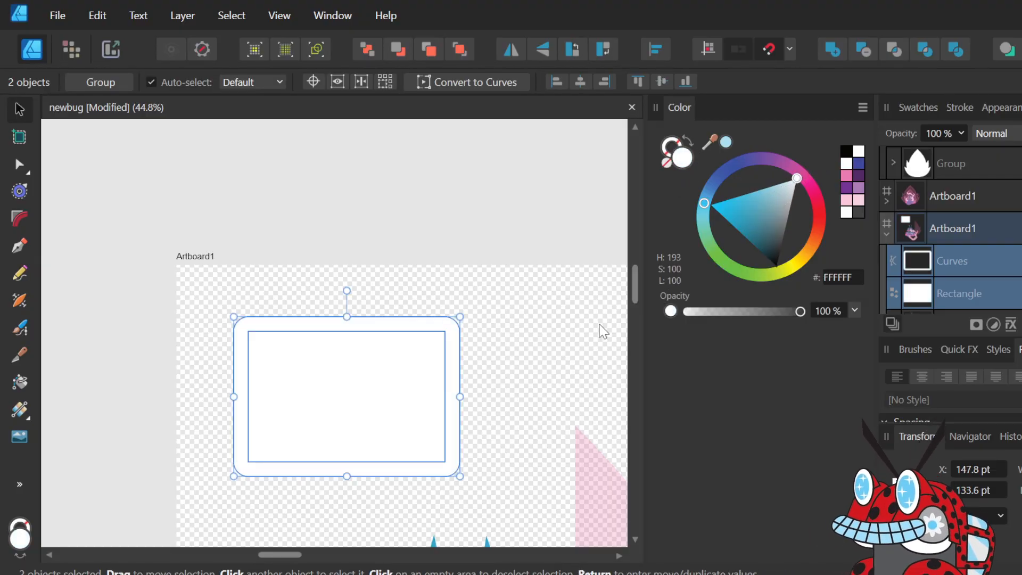
# - Move the white outline up and to the right so it partly clears the white rectangle
pyautogui.click(547, 354)
pyautogui.moveTo(456, 410); pyautogui.dragTo(525, 375)
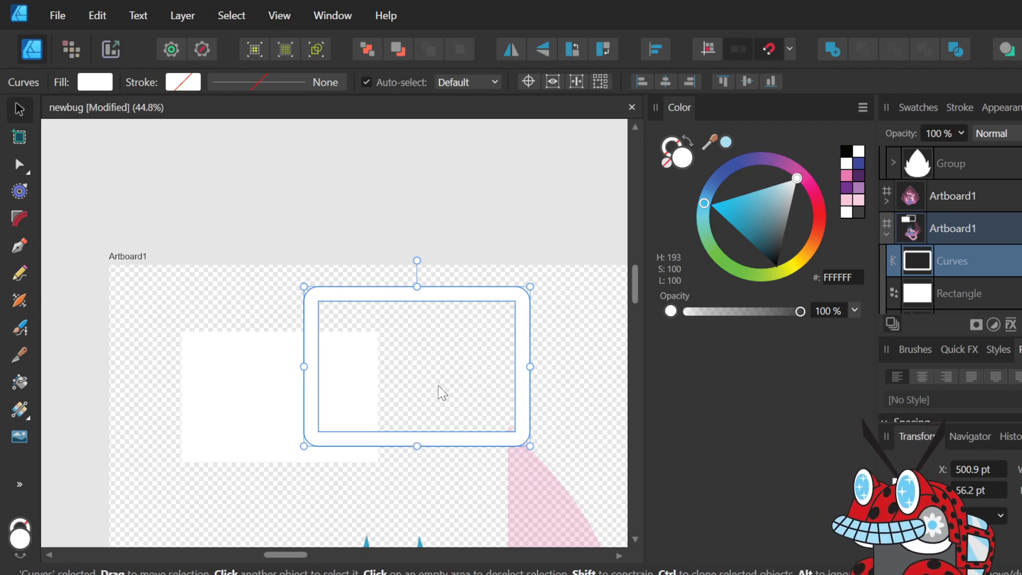
# - Undo the outline's move and the white recolouring of both the outline and the inner rectangle
pyautogui.click(233, 386)
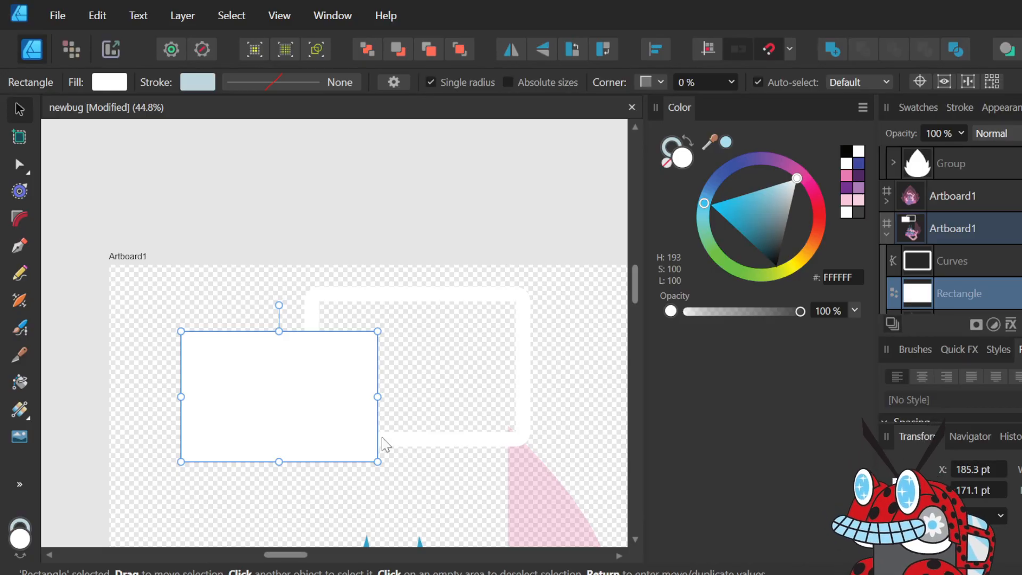
pyautogui.click(516, 407)
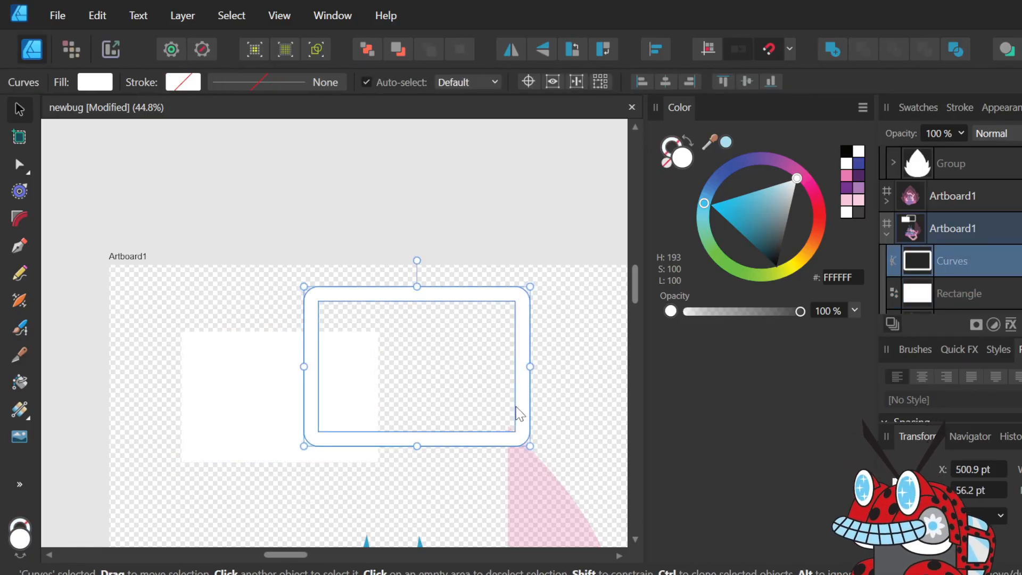
pyautogui.hotkey('ctrl', 'z')
pyautogui.click(419, 356)
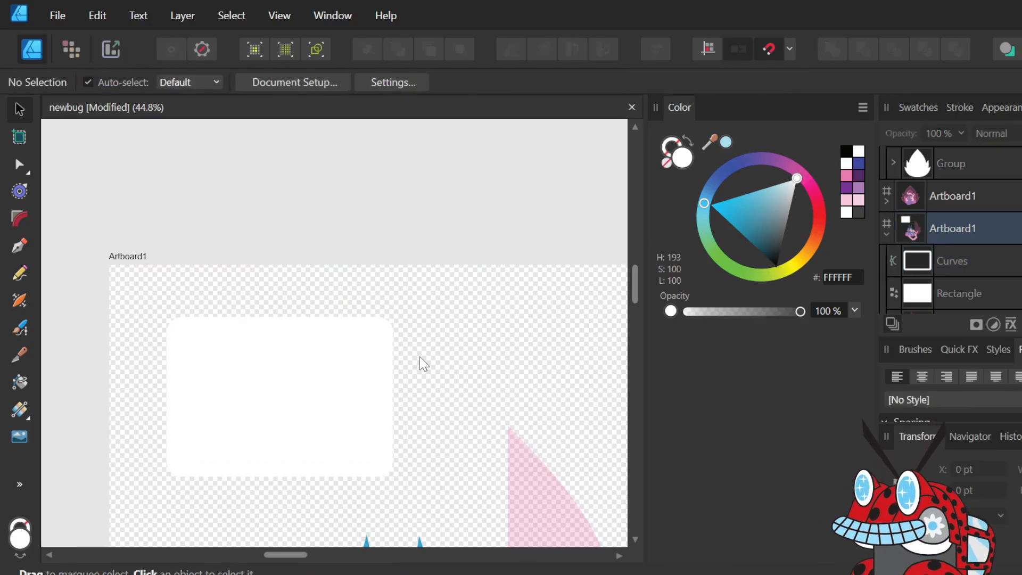
pyautogui.hotkey('ctrl', 'z')
pyautogui.hotkey('ctrl', 'z')
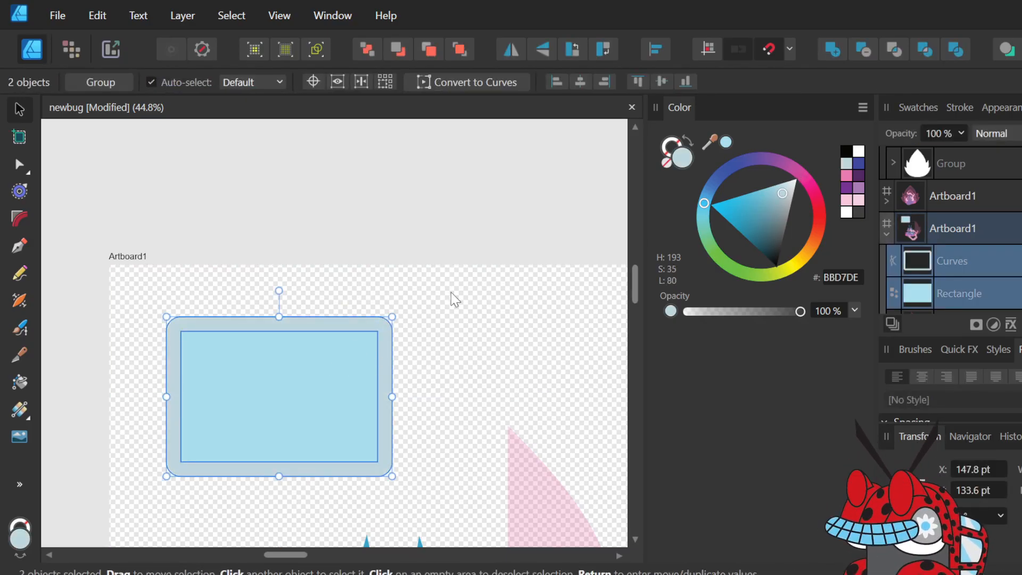
pyautogui.click(451, 292)
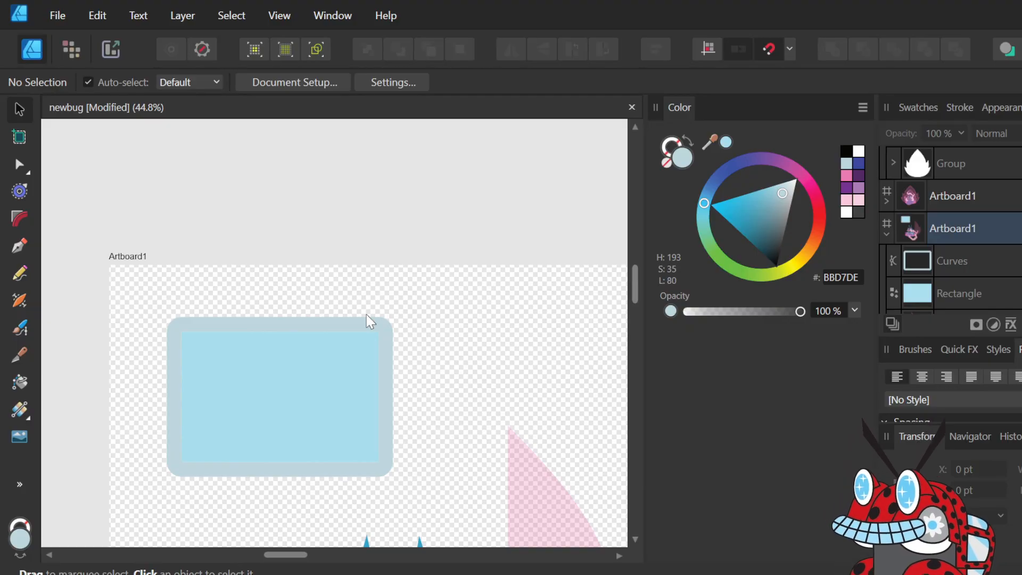
# - Select the grey-blue outline together with its inner blue rectangle and place a duplicate of the pair beside the original on the artboard
pyautogui.click(369, 333)
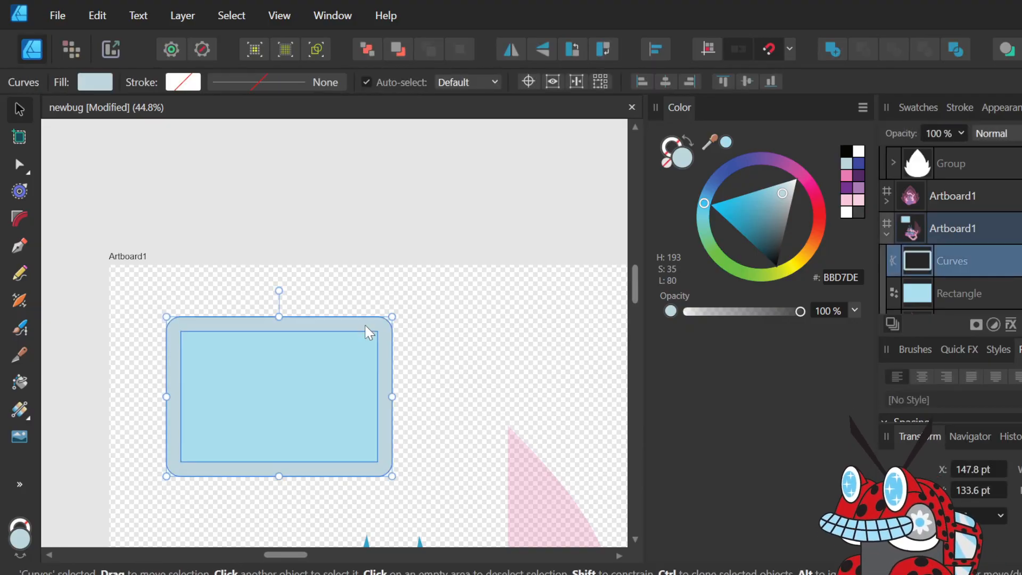
pyautogui.keyDown('shift'); pyautogui.click(343, 394); pyautogui.keyUp('shift')
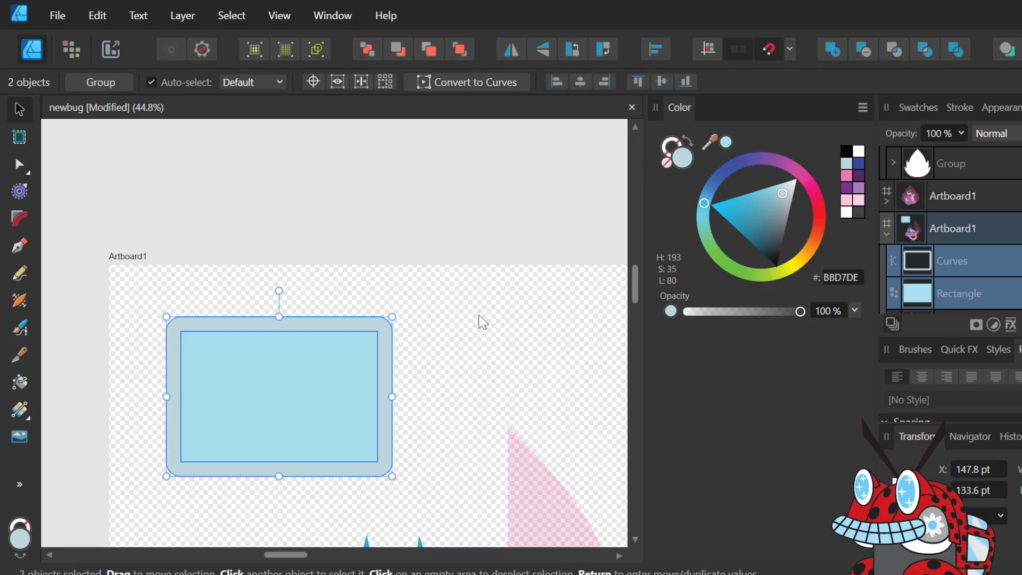
pyautogui.click(845, 275)
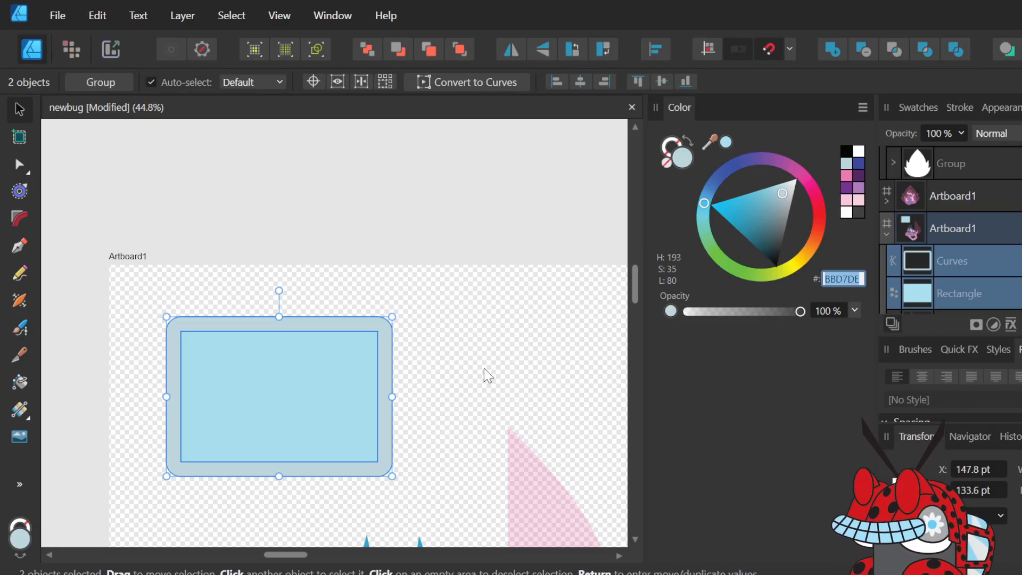
pyautogui.click(495, 359)
pyautogui.click(357, 374)
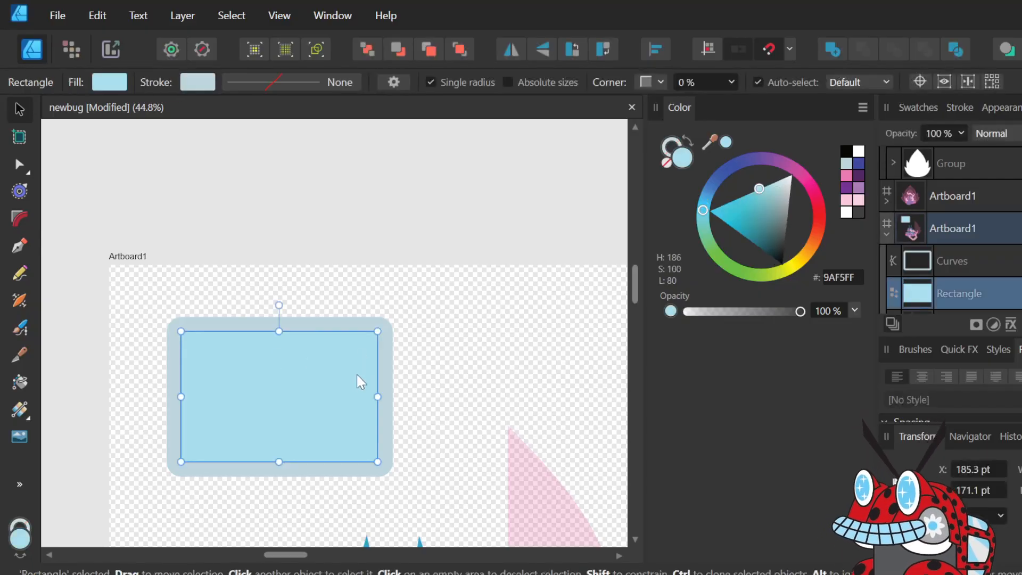
pyautogui.click(382, 373)
pyautogui.keyDown('shift'); pyautogui.click(347, 396); pyautogui.keyUp('shift')
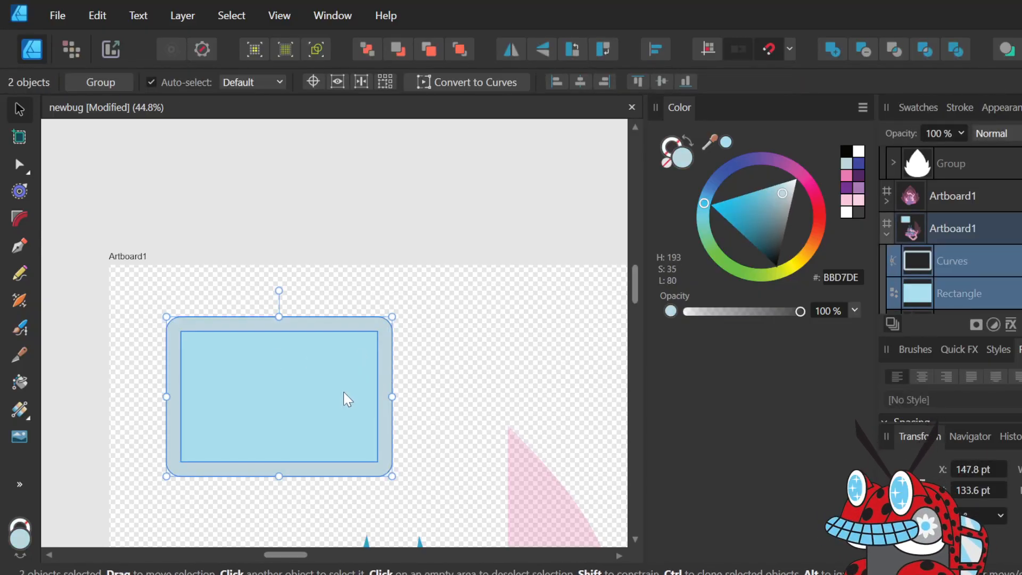
pyautogui.moveTo(299, 394); pyautogui.dragTo(569, 395)
pyautogui.scroll(-3, 542, 389)
pyautogui.scroll(4, 391, 390)
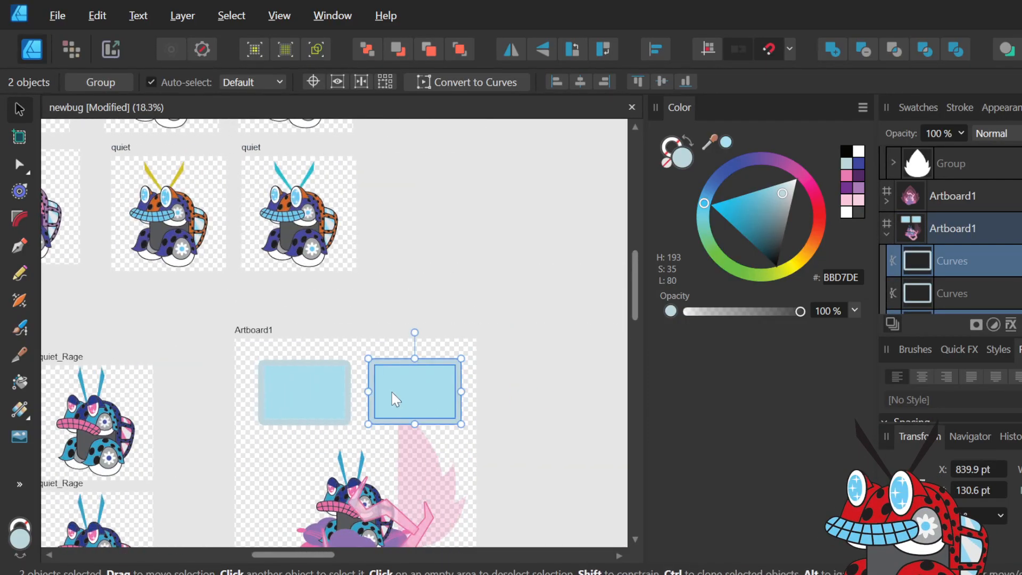
pyautogui.hscroll(2, 392, 389)
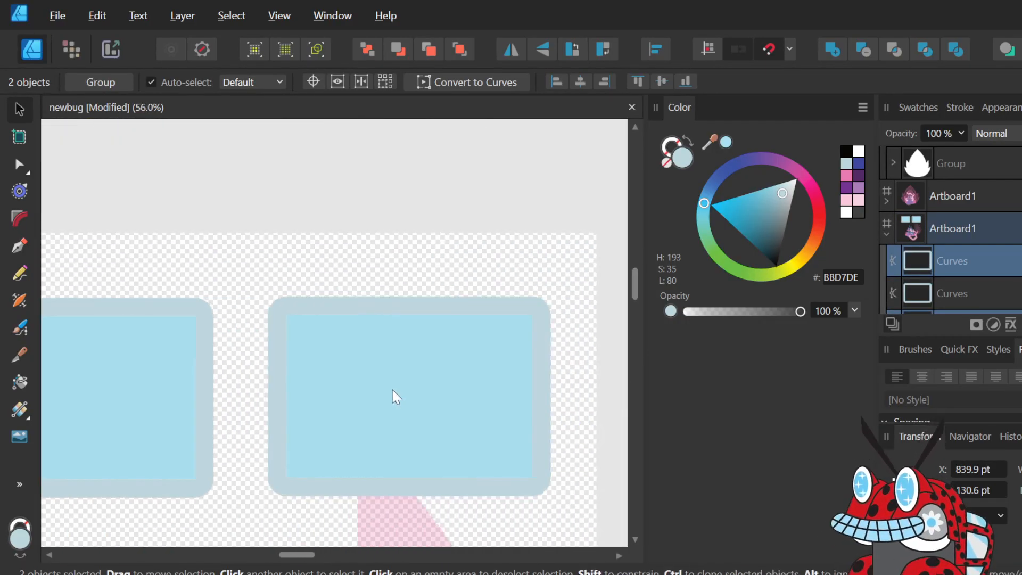
# - Recolour the duplicate's outline to a muted pink, DEBBBF, by shifting its hue to 353
pyautogui.click(448, 303)
pyautogui.moveTo(816, 239); pyautogui.dragTo(855, 245)
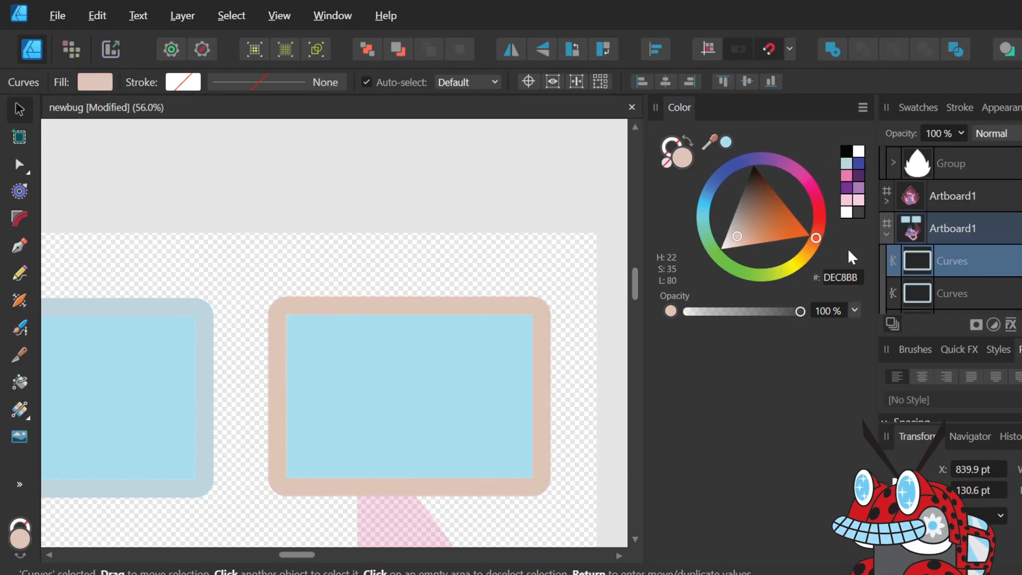
pyautogui.moveTo(847, 248); pyautogui.dragTo(829, 218)
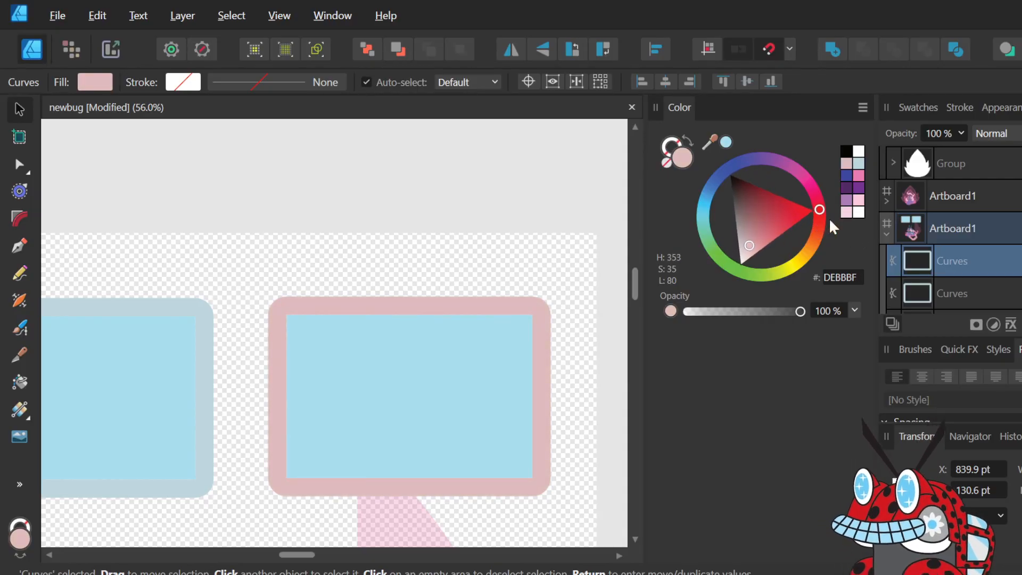
pyautogui.click(589, 351)
# - Change the fill of the duplicate's inner rectangle to light orange FFCE9A
pyautogui.click(467, 370)
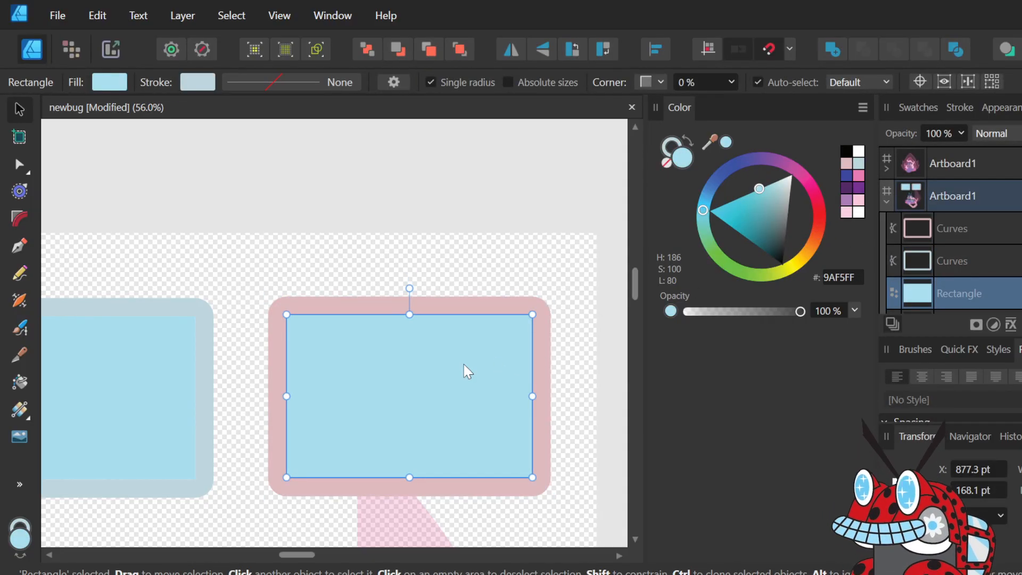
pyautogui.click(544, 344)
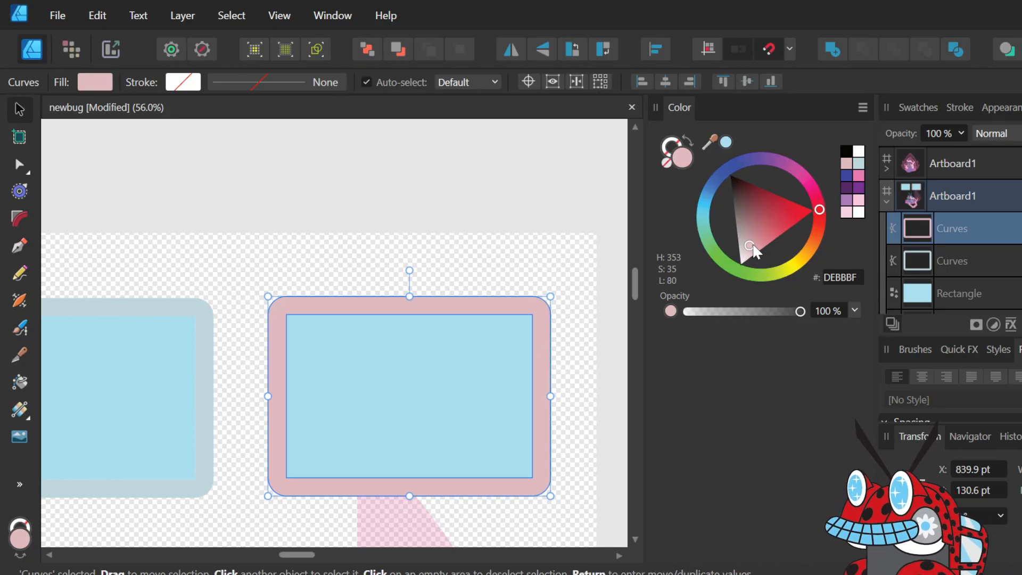
pyautogui.click(517, 393)
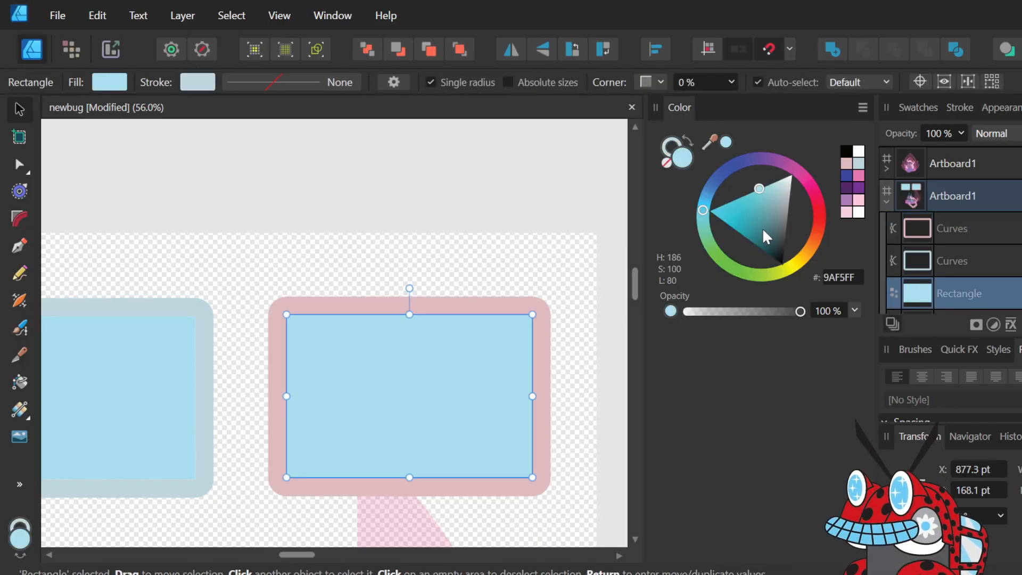
pyautogui.moveTo(815, 219); pyautogui.dragTo(791, 235)
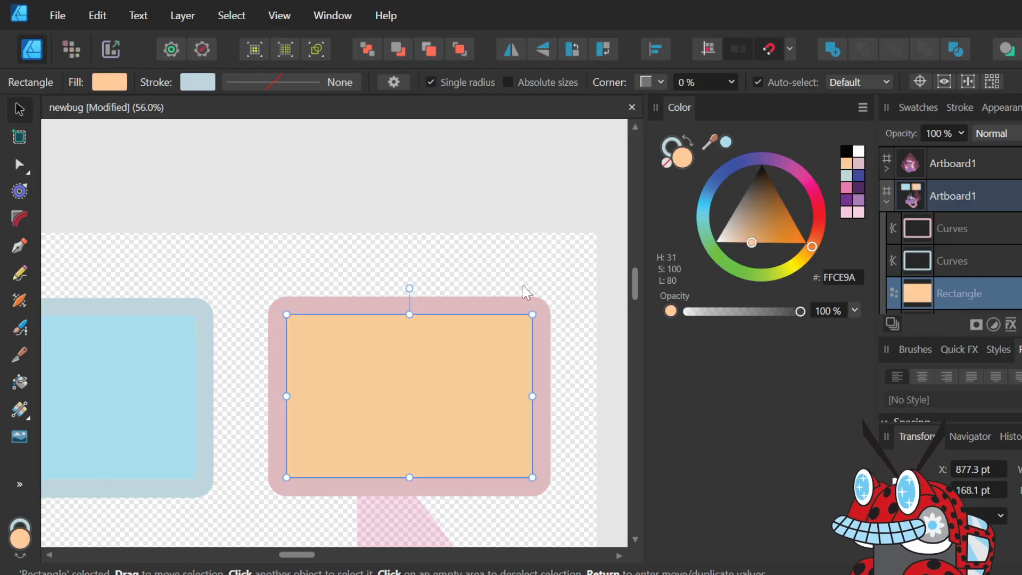
pyautogui.click(530, 273)
pyautogui.click(495, 307)
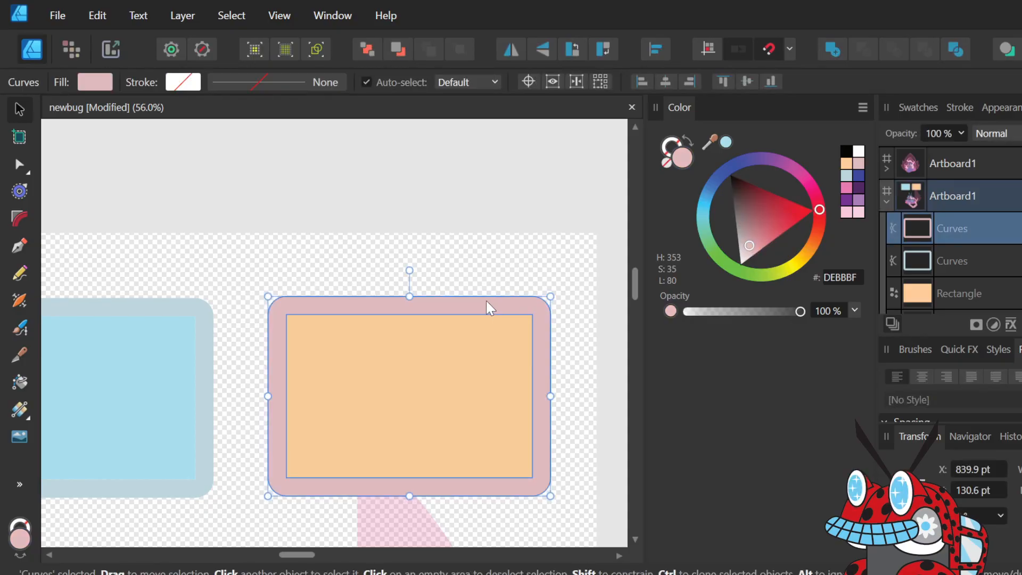
pyautogui.click(544, 245)
# - Compare the blue rectangle and its outline with the orange rectangle and its pink outline, close up and side by side
pyautogui.scroll(-3, 526, 252)
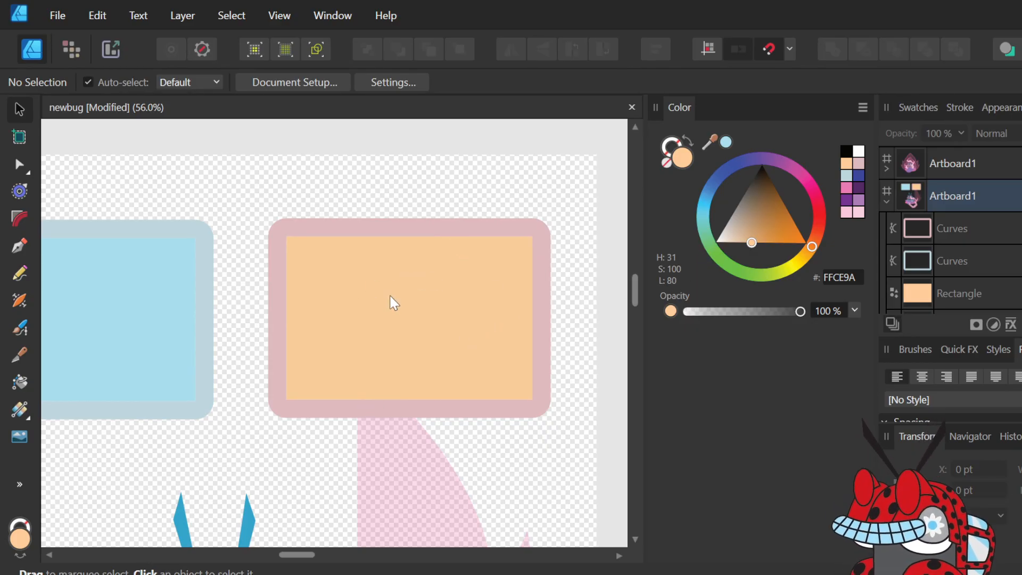
pyautogui.scroll(1, 409, 337)
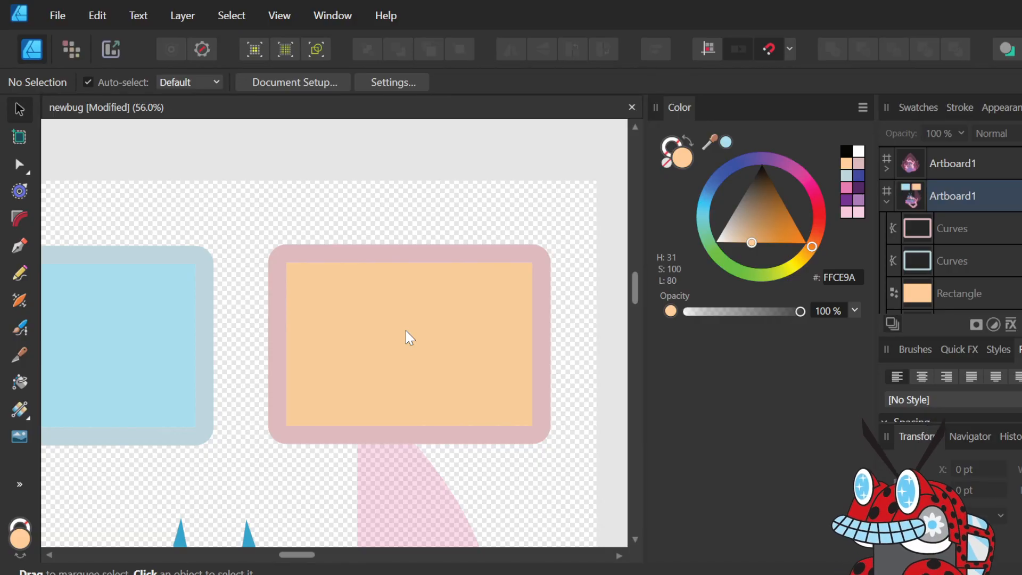
pyautogui.scroll(3, 409, 337)
pyautogui.scroll(-3, 409, 337)
pyautogui.hscroll(-3, 409, 337)
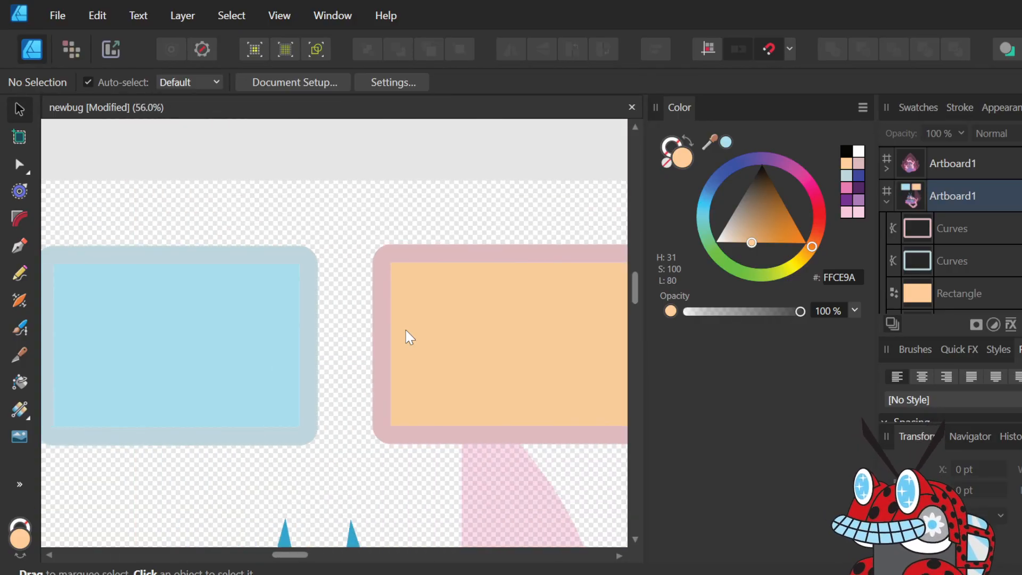
pyautogui.scroll(-2, 409, 338)
pyautogui.hscroll(-2, 408, 337)
pyautogui.hscroll(3, 409, 337)
pyautogui.scroll(3, 409, 337)
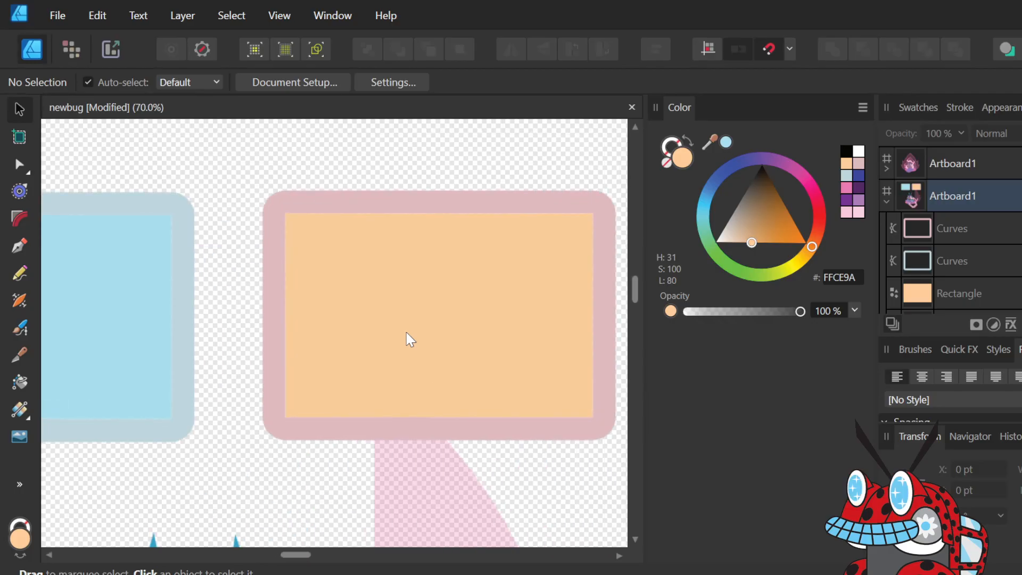
pyautogui.click(416, 433)
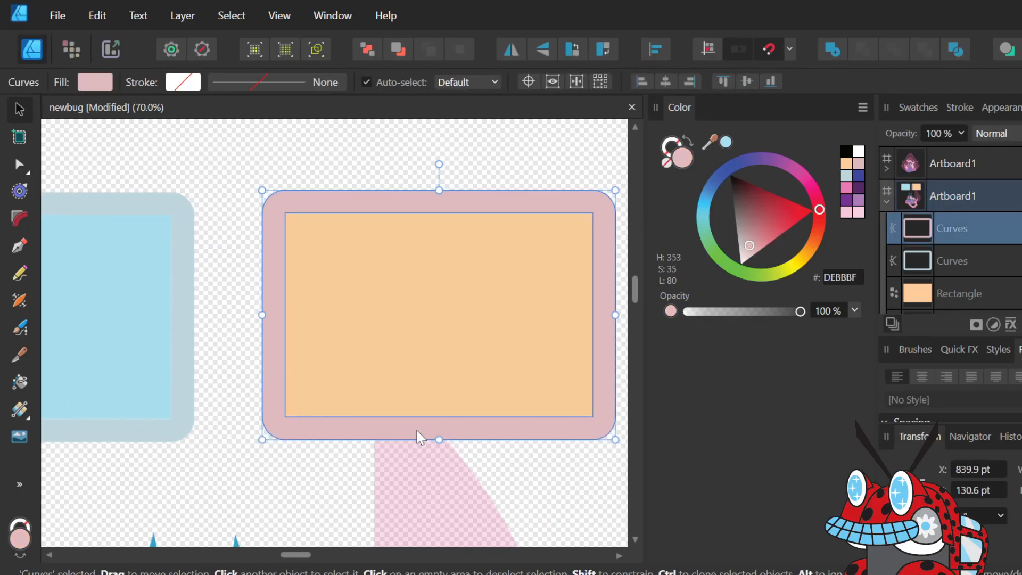
pyautogui.click(512, 490)
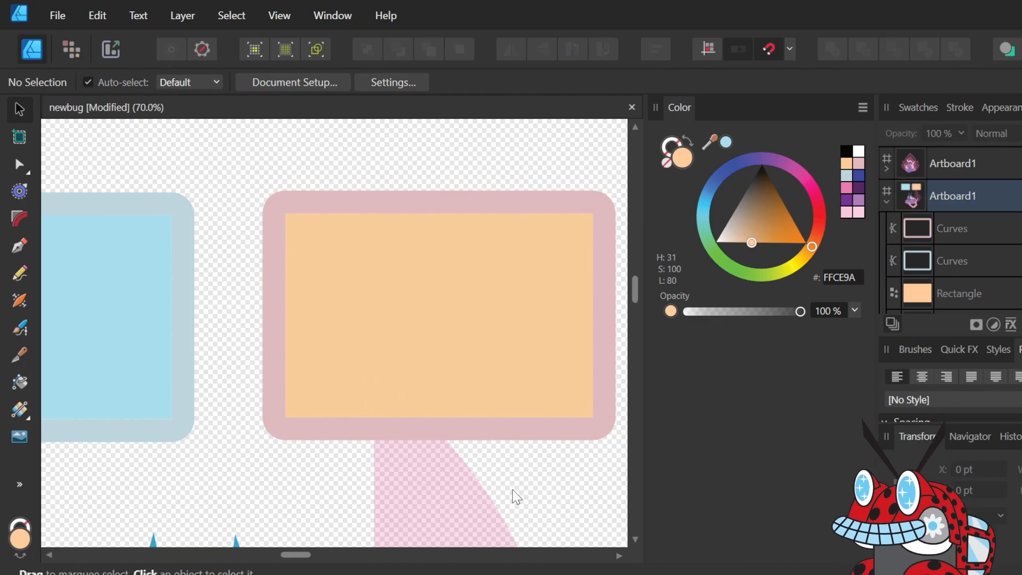
pyautogui.scroll(-3, 400, 259)
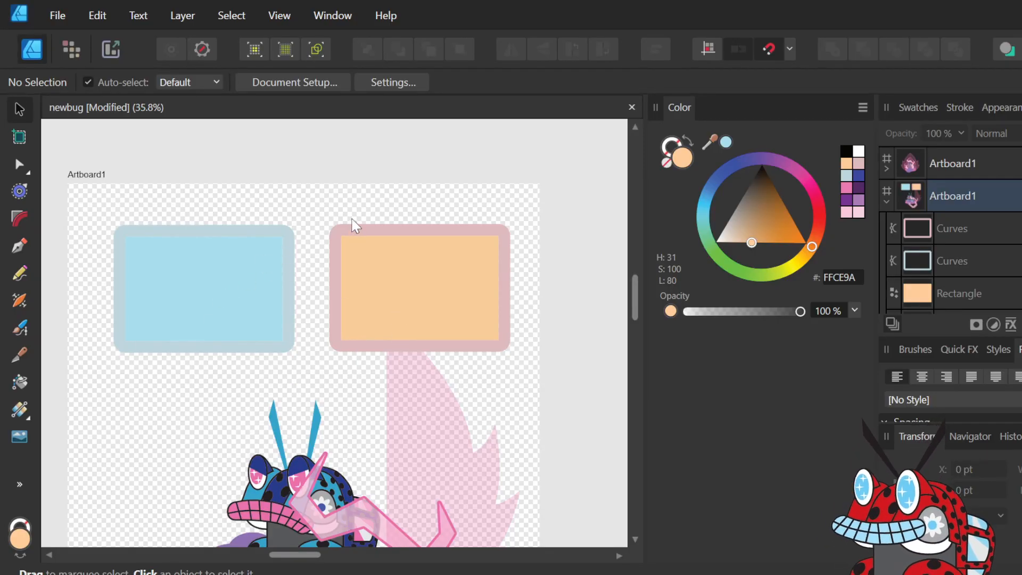
# - Set the current fill colour to muted orange D9B997 in the Color Chooser without recolouring the rectangles, leaving nothing selected
pyautogui.moveTo(314, 188); pyautogui.dragTo(555, 373)
pyautogui.click(557, 386)
pyautogui.doubleClick(687, 163)
pyautogui.moveTo(600, 259); pyautogui.dragTo(459, 217)
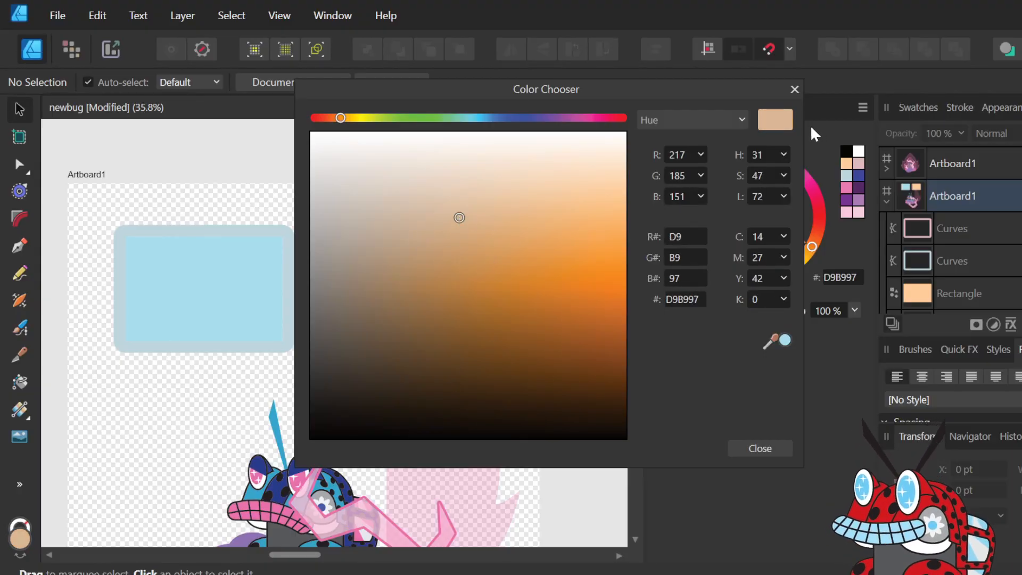
pyautogui.hotkey('ctrl', 'z')
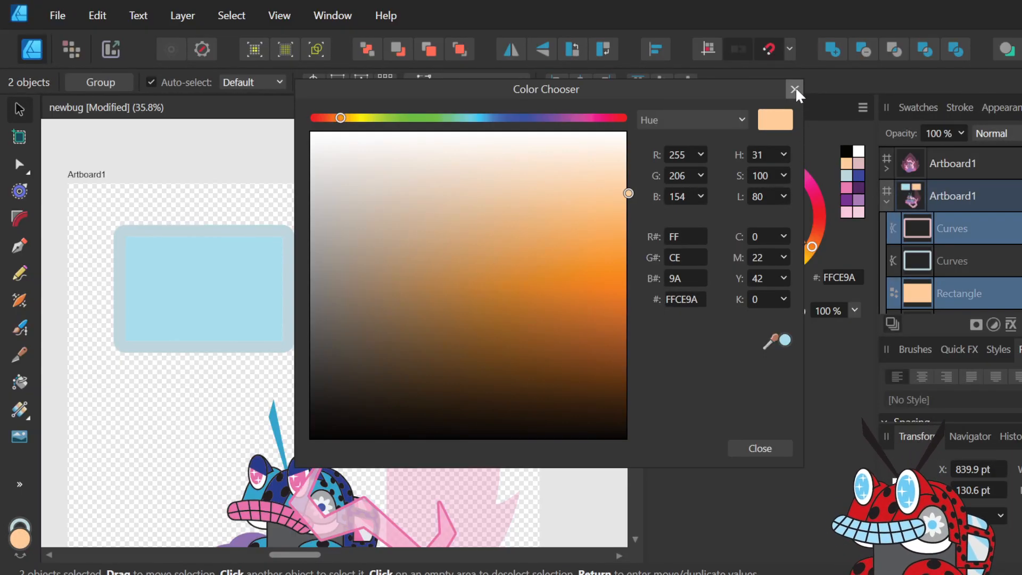
pyautogui.click(795, 89)
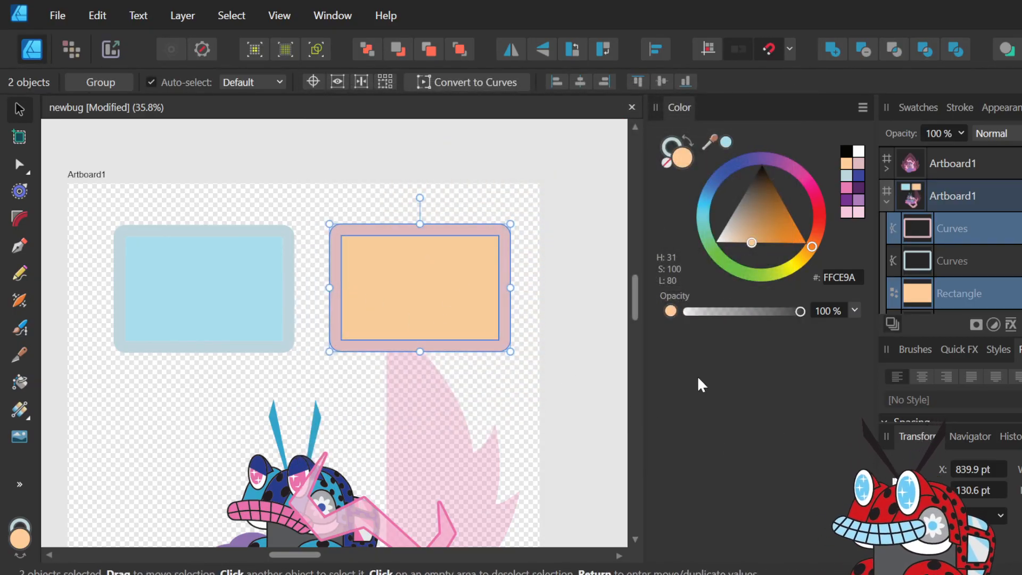
pyautogui.click(506, 191)
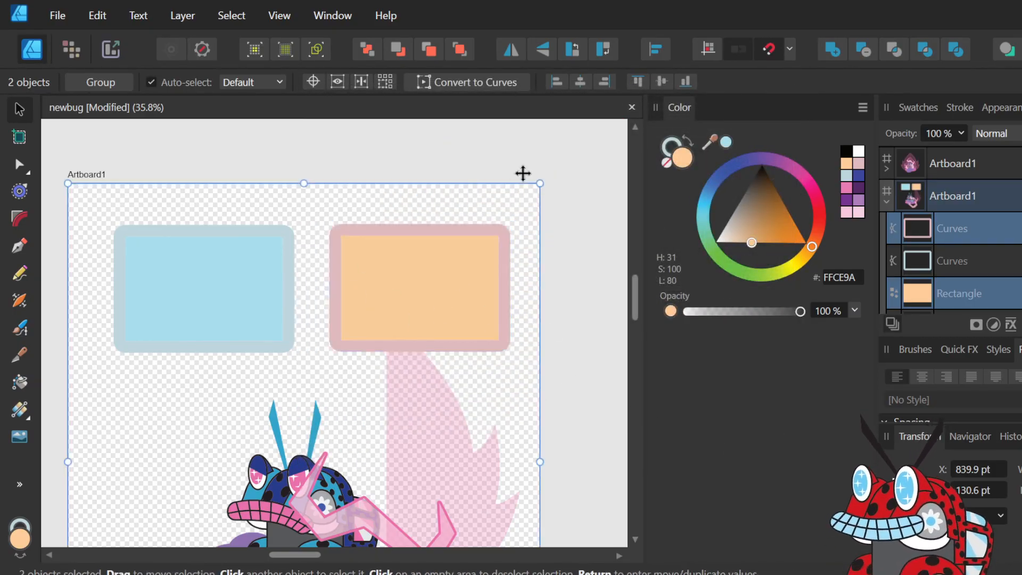
pyautogui.click(563, 266)
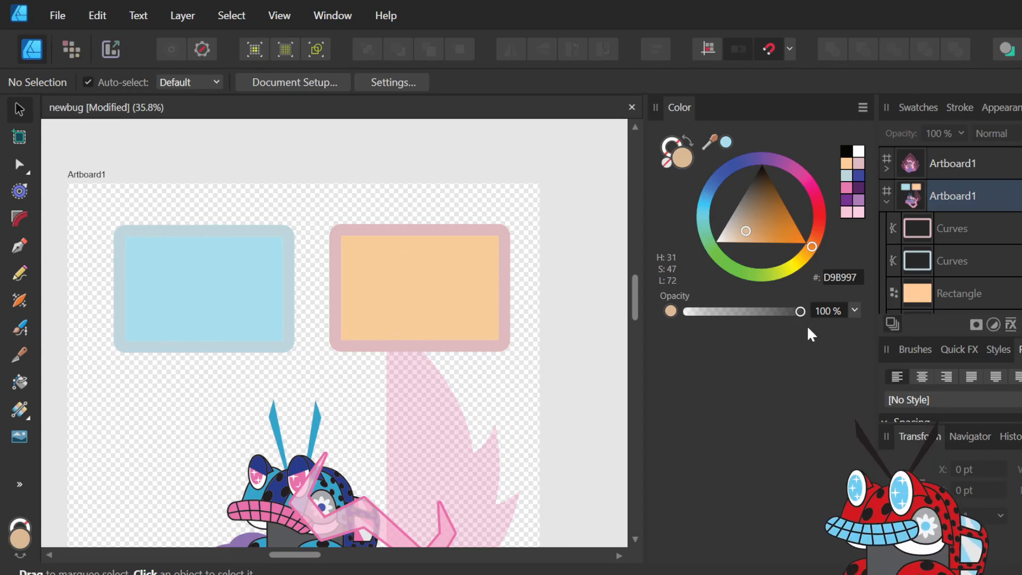
# - Examine the ladybug artwork below the two colour samples and how its fills relate to their outlines
pyautogui.scroll(-3, 452, 224)
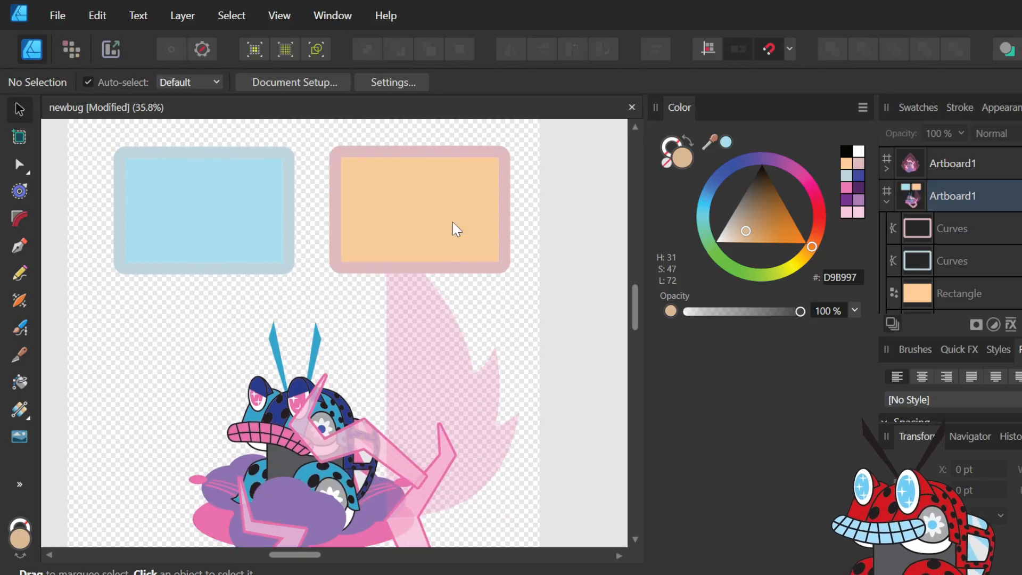
pyautogui.scroll(1, 452, 222)
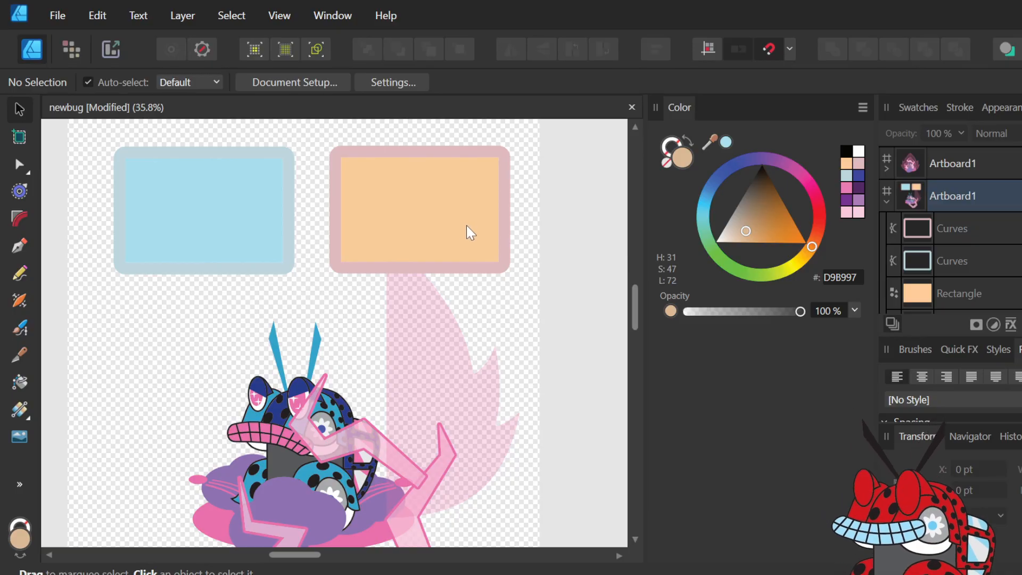
pyautogui.scroll(-1, 467, 228)
pyautogui.scroll(-1, 478, 241)
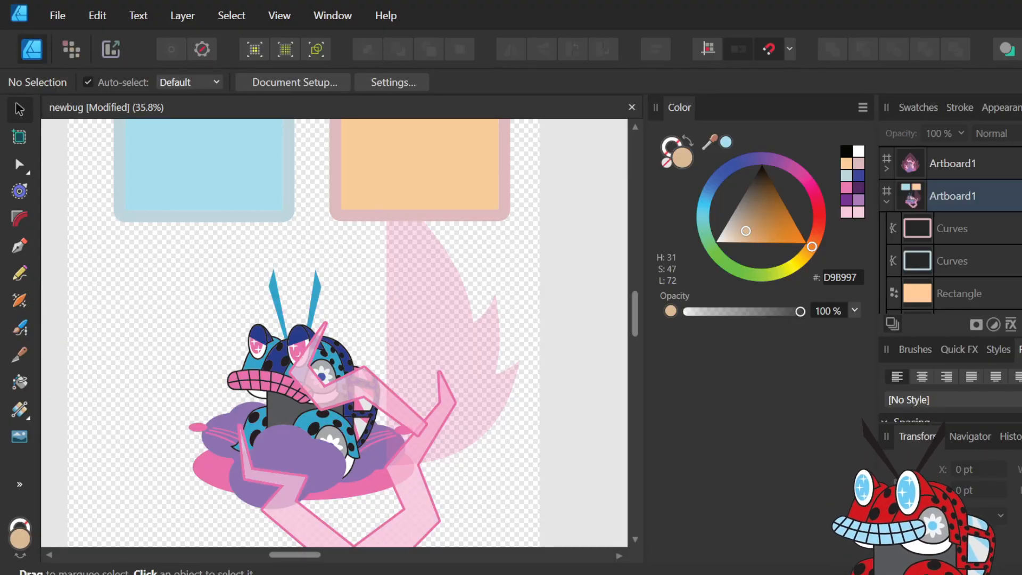
pyautogui.scroll(-2, 439, 359)
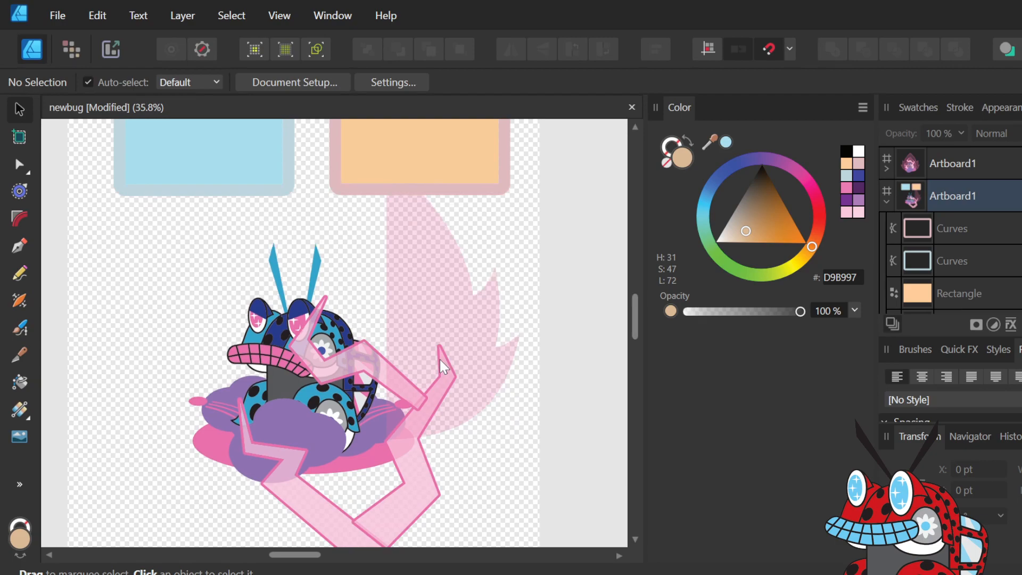
# - Look through the layers of the artboard with the colour samples, down to the individual curves of the ladybug
pyautogui.scroll(-3, 992, 196)
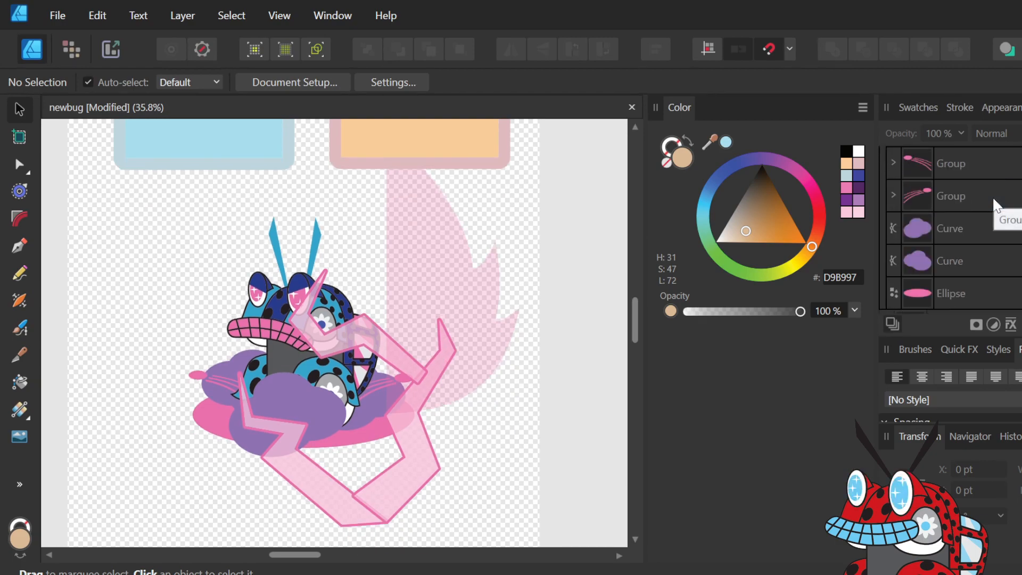
pyautogui.scroll(-5, 992, 195)
pyautogui.scroll(-1, 996, 205)
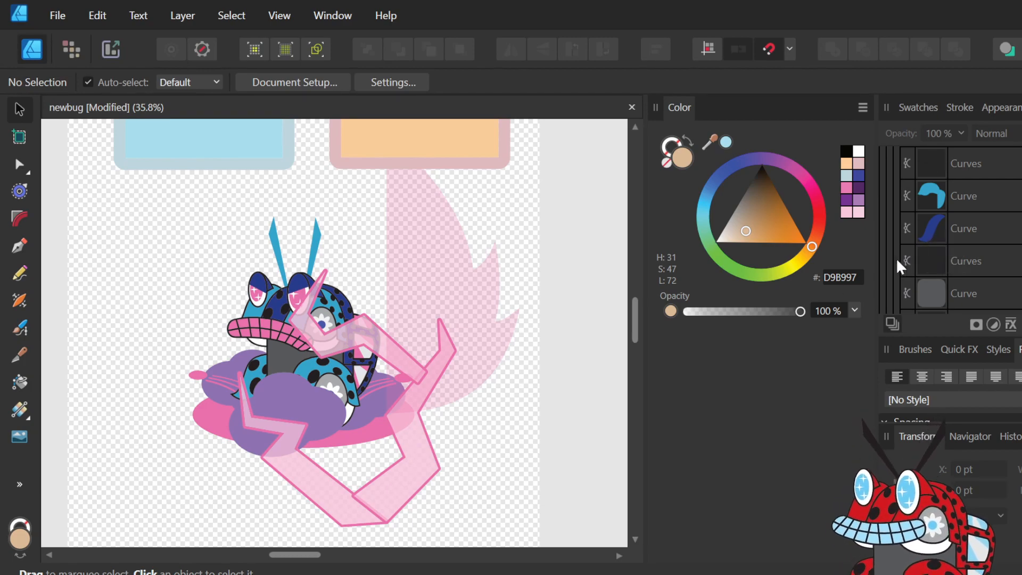
# - Examine the N_Rage Quiet, Blink_Quiet, Talk and Blink_Talk artboards, comparing the flame, cloud and lightning fills with their outlines
pyautogui.scroll(-6, 298, 377)
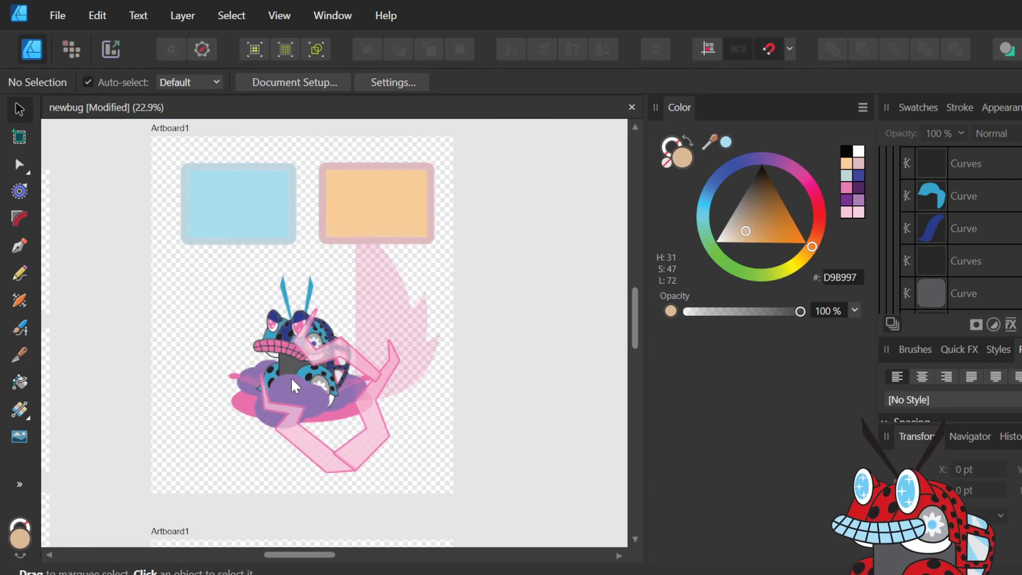
pyautogui.scroll(-5, 290, 384)
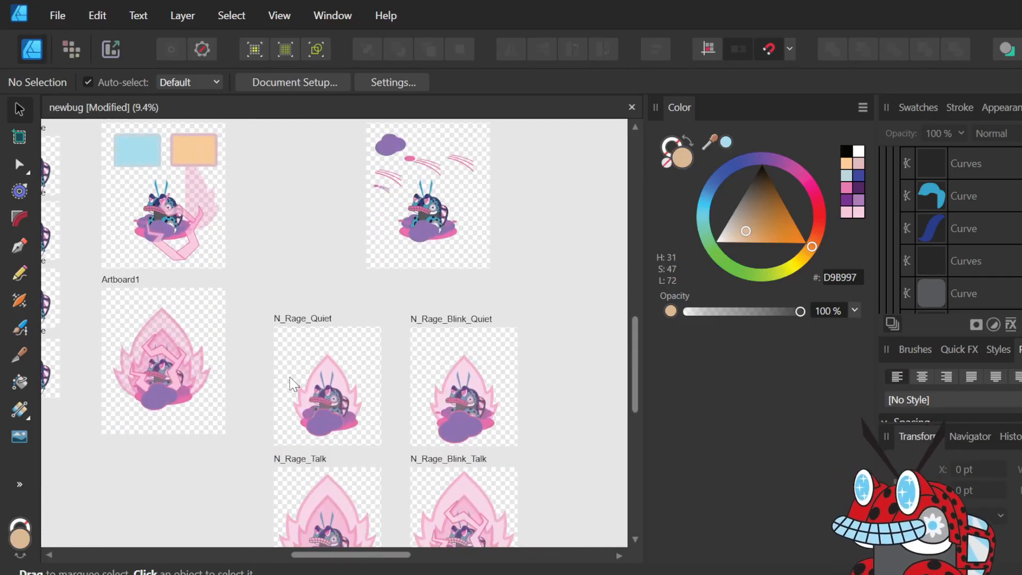
pyautogui.scroll(3, 376, 401)
pyautogui.scroll(1, 456, 421)
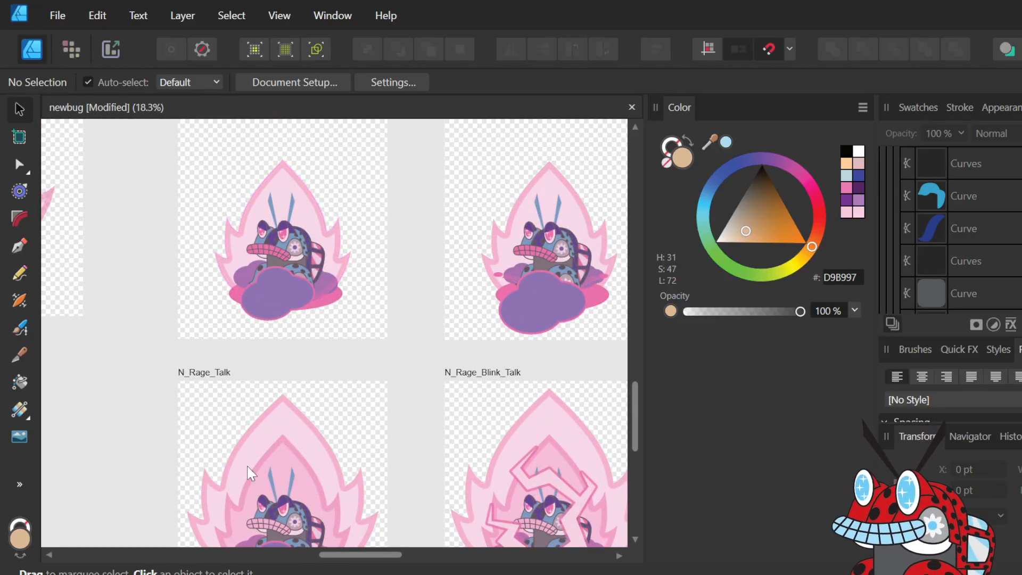
pyautogui.scroll(-1, 496, 432)
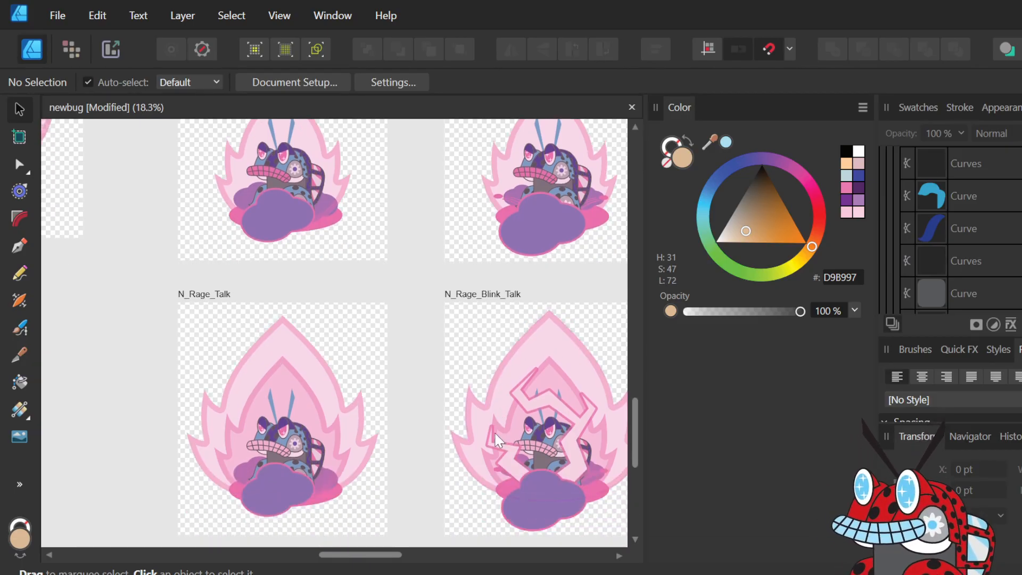
pyautogui.scroll(-1, 489, 421)
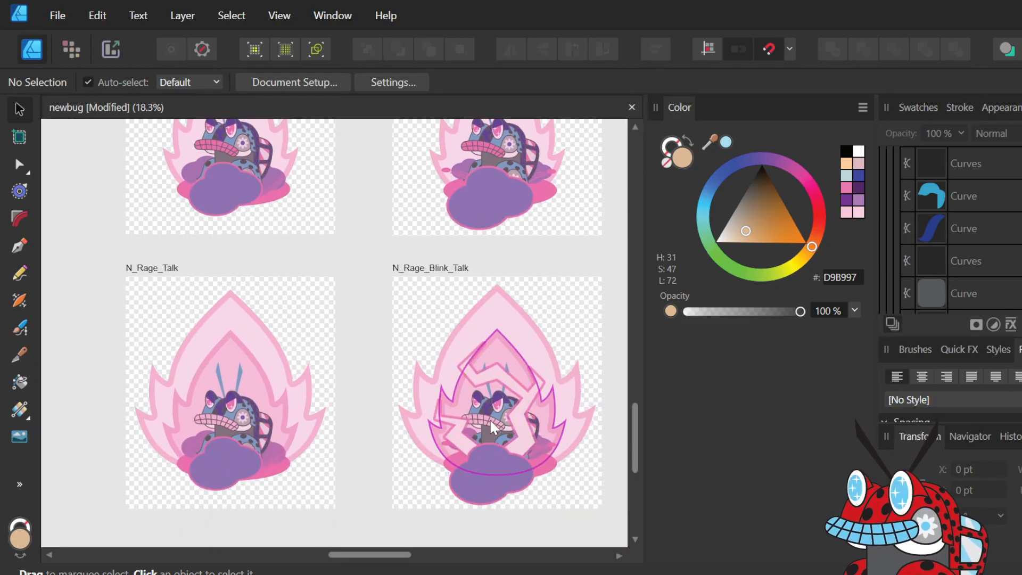
pyautogui.scroll(-1, 484, 418)
pyautogui.scroll(-1, 410, 375)
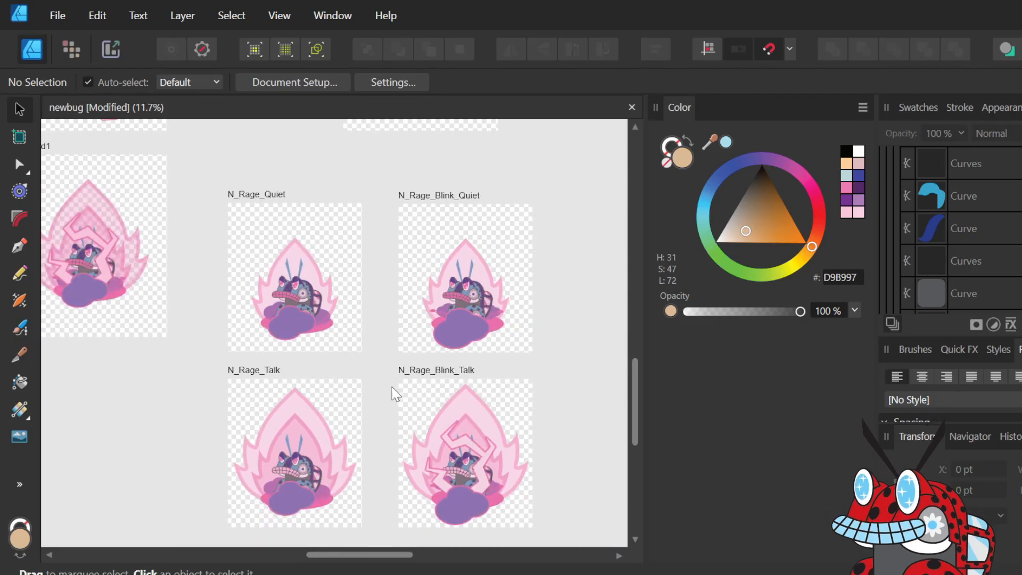
# - Review the artboard with the blue and orange samples alongside the neighbouring artboard with the separate cloud and pink streaks
pyautogui.scroll(5, 394, 386)
pyautogui.scroll(1, 382, 387)
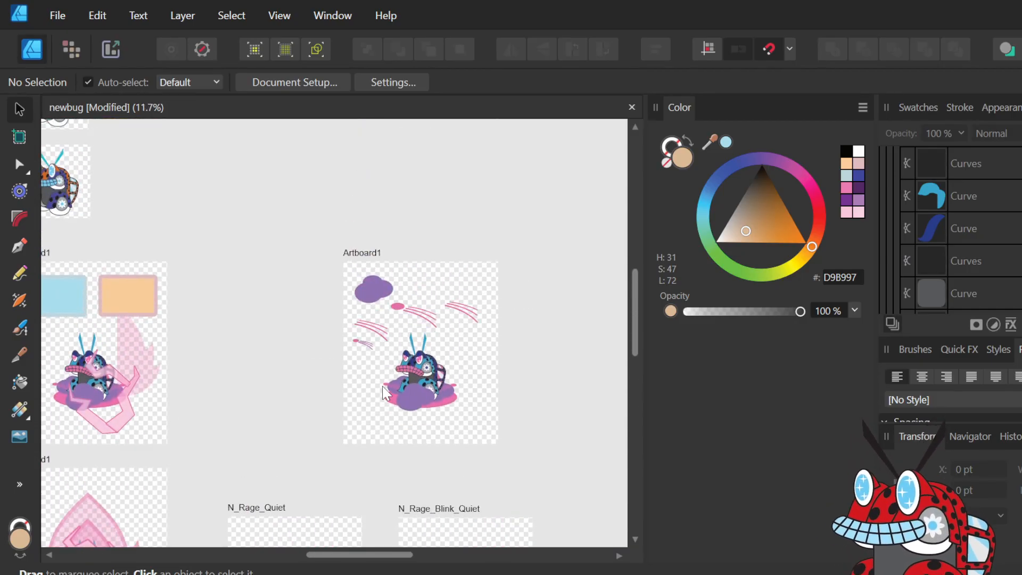
pyautogui.hscroll(-4, 382, 393)
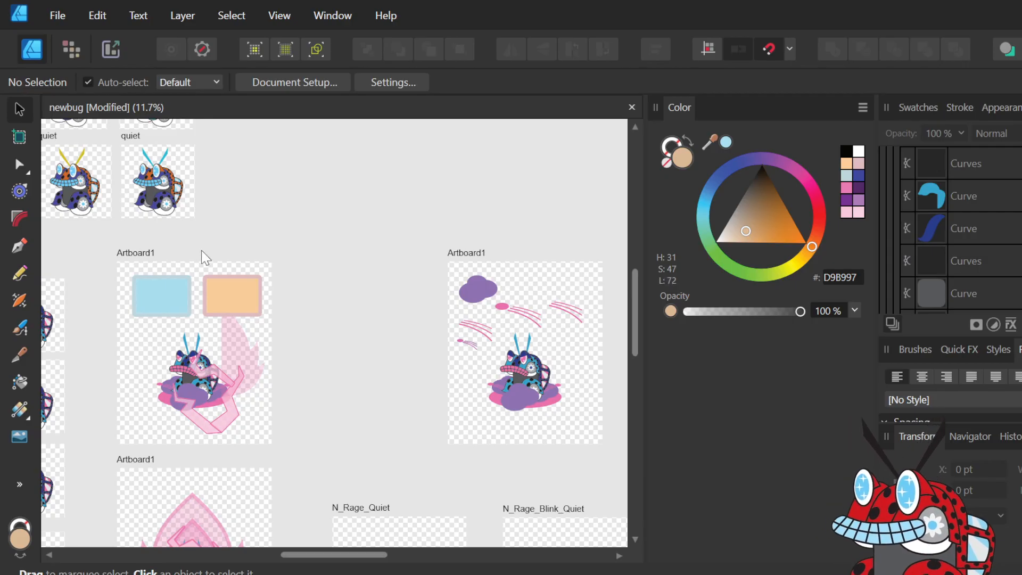
pyautogui.scroll(2, 200, 250)
pyautogui.scroll(-3, 199, 250)
pyautogui.scroll(1, 199, 249)
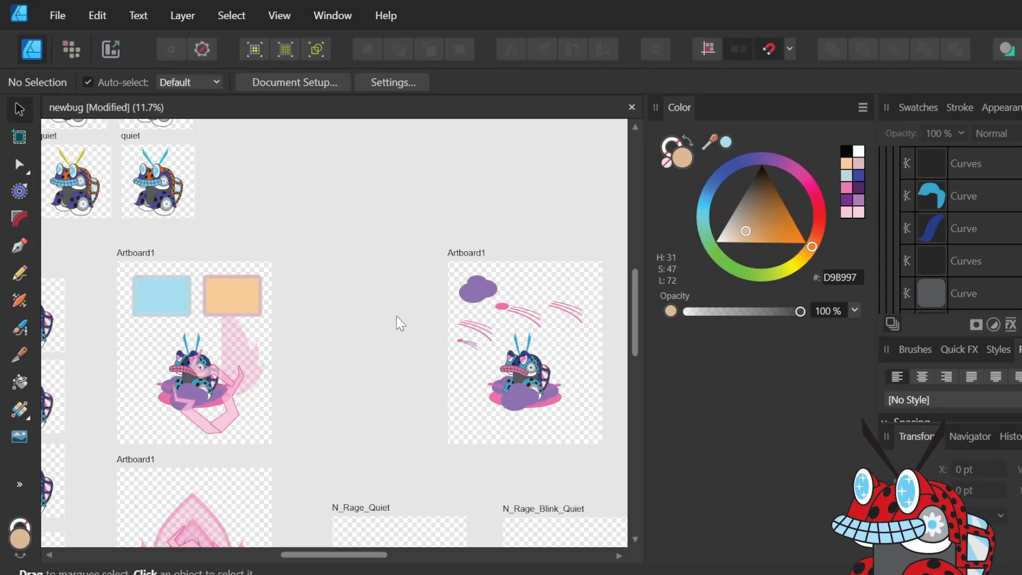
# - Move the light blue rectangle out of its frame to overlap the tan rectangle's lower half, aligned with its sides
pyautogui.scroll(6, 210, 307)
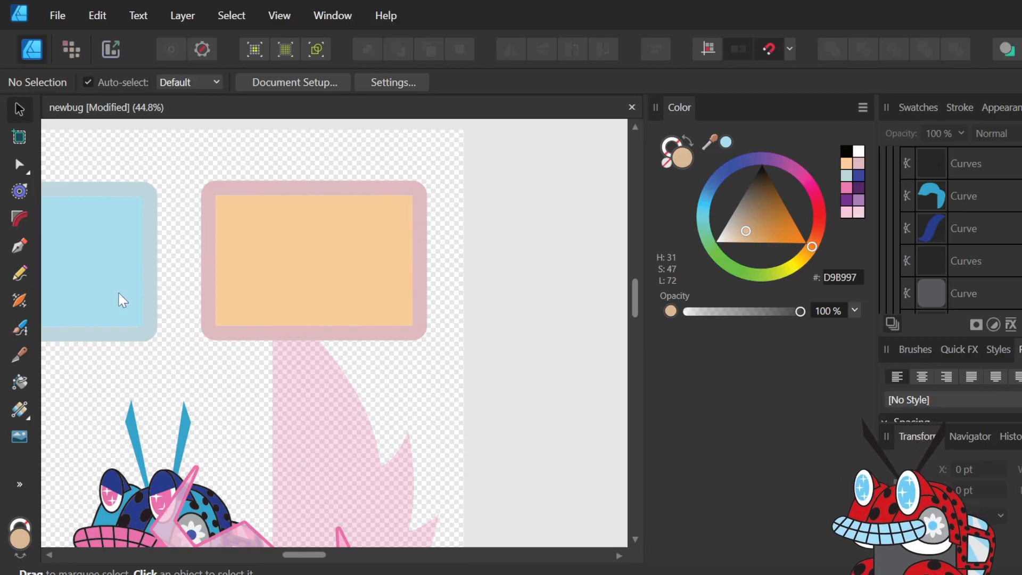
pyautogui.moveTo(154, 295); pyautogui.dragTo(178, 263)
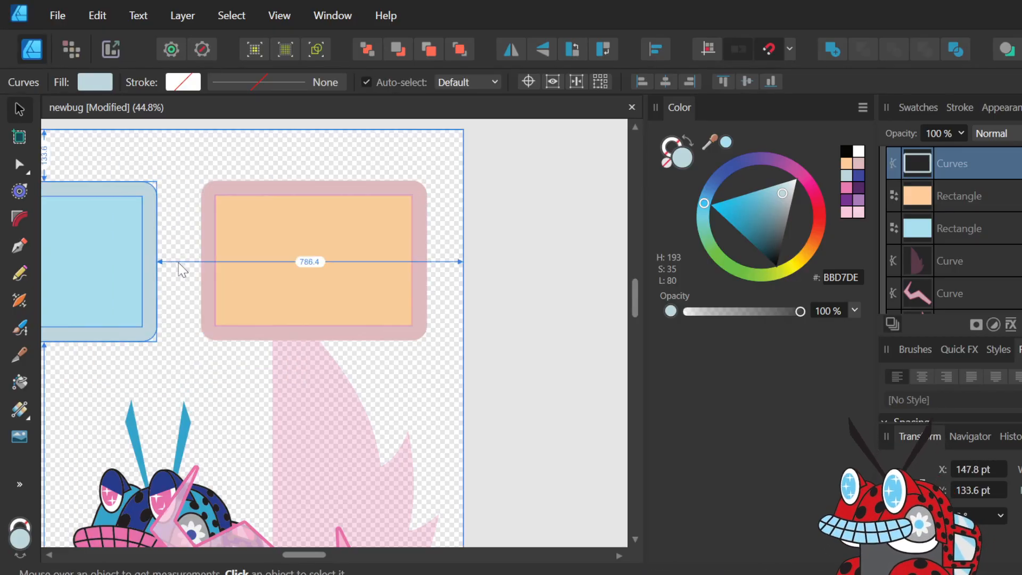
pyautogui.click(103, 265)
pyautogui.moveTo(103, 265); pyautogui.dragTo(279, 269)
pyautogui.moveTo(133, 325); pyautogui.dragTo(236, 402)
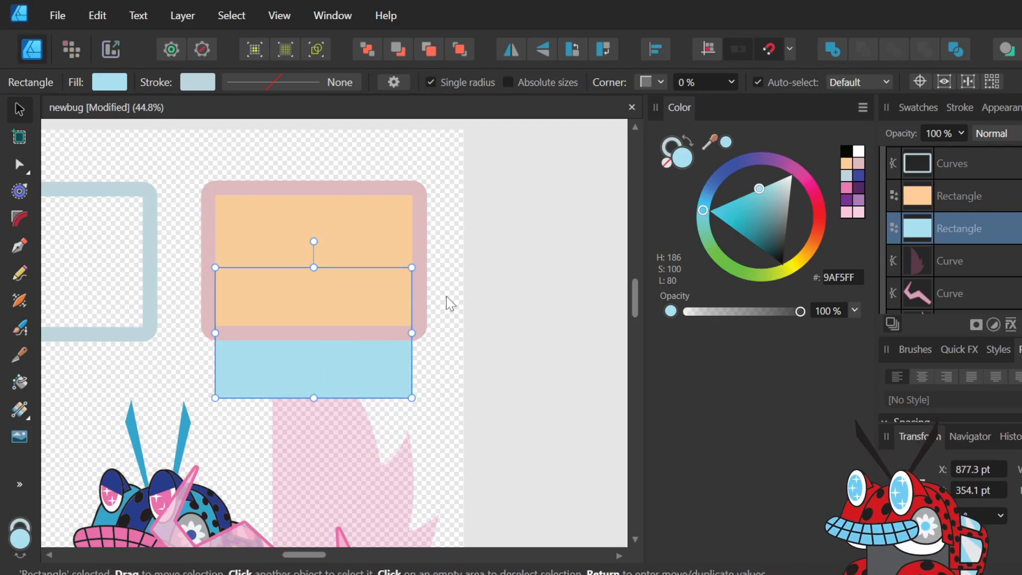
# - Fill the tan rectangle, its pink frame and the light blue rectangle with orange FF8300
pyautogui.click(376, 236)
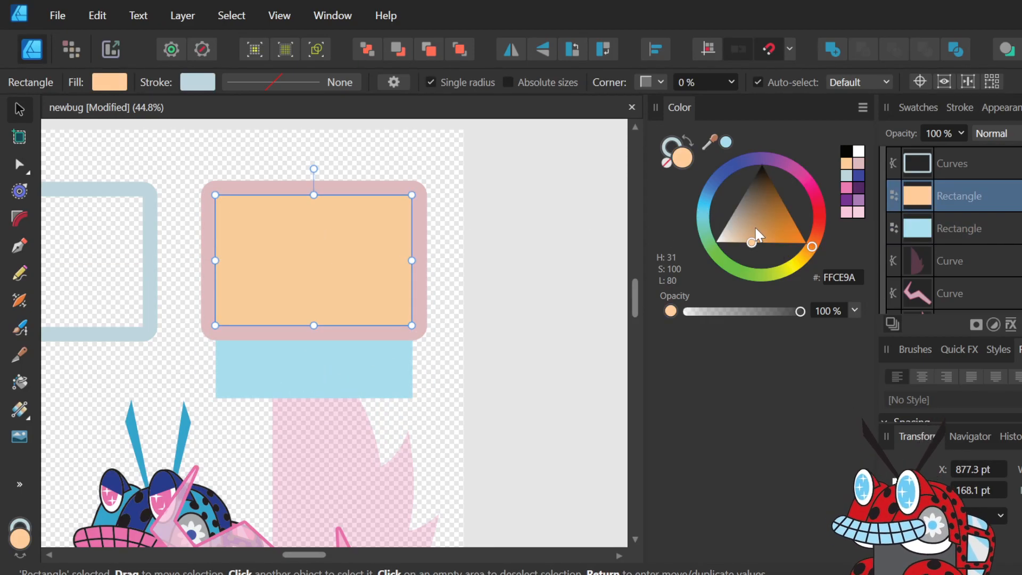
pyautogui.moveTo(752, 237); pyautogui.dragTo(810, 246)
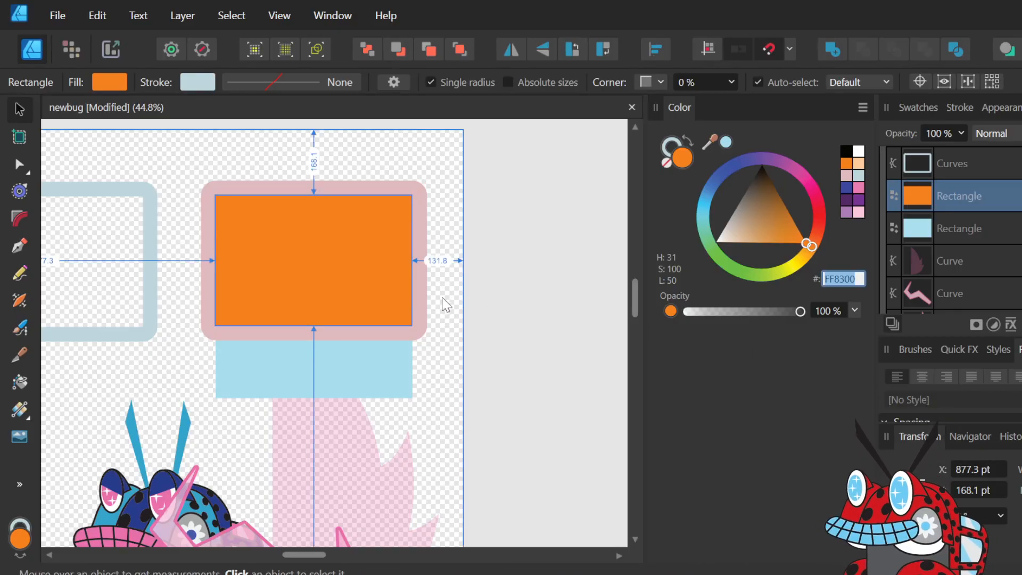
pyautogui.click(419, 312)
pyautogui.keyDown('shift'); pyautogui.click(400, 368); pyautogui.keyUp('shift')
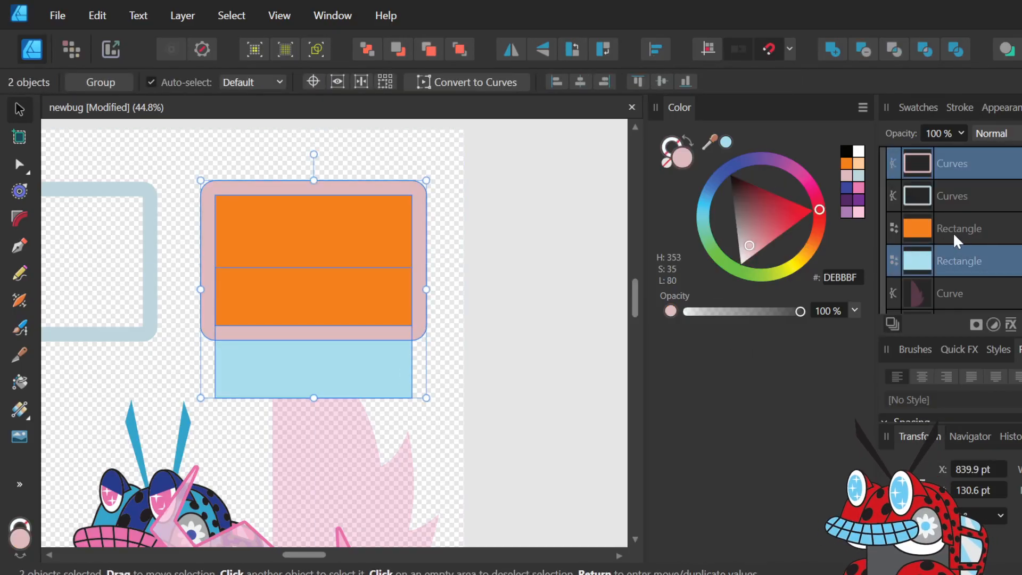
pyautogui.write('FF8300')
pyautogui.press('Return')
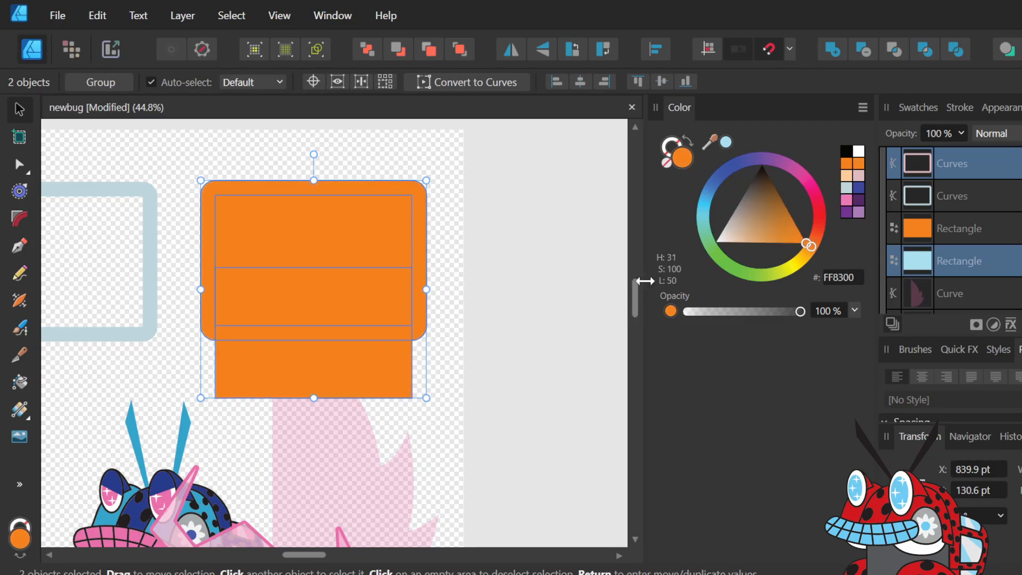
pyautogui.click(594, 261)
pyautogui.click(415, 262)
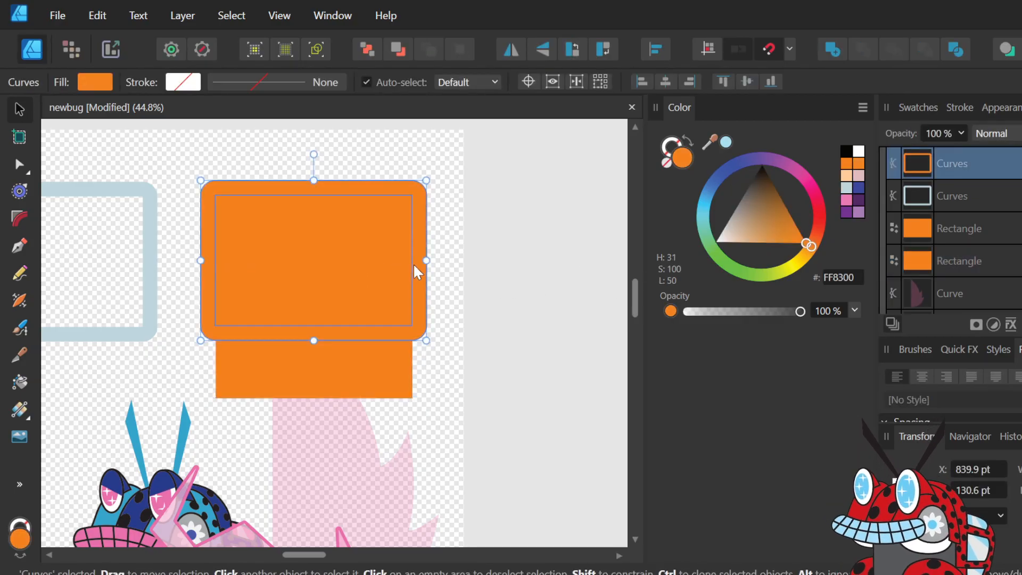
pyautogui.click(539, 201)
# - Remove the stroke from both orange rectangles
pyautogui.scroll(3, 360, 218)
pyautogui.click(356, 219)
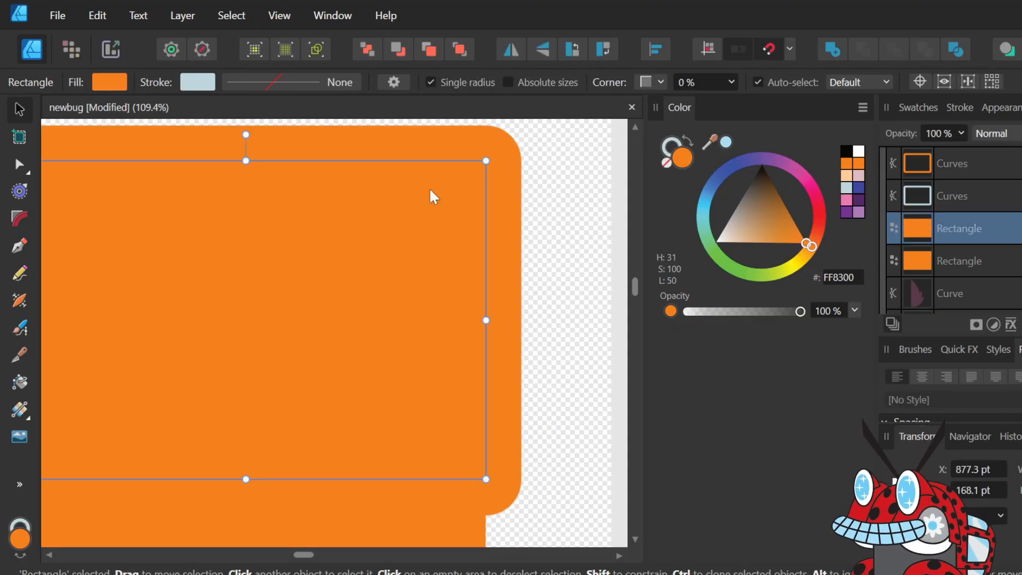
pyautogui.click(662, 150)
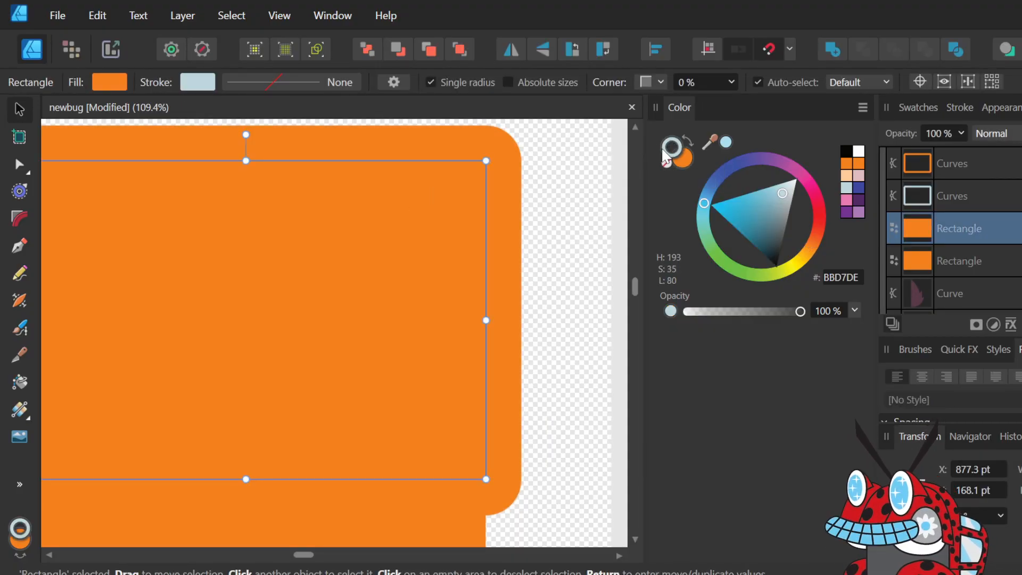
pyautogui.click(665, 161)
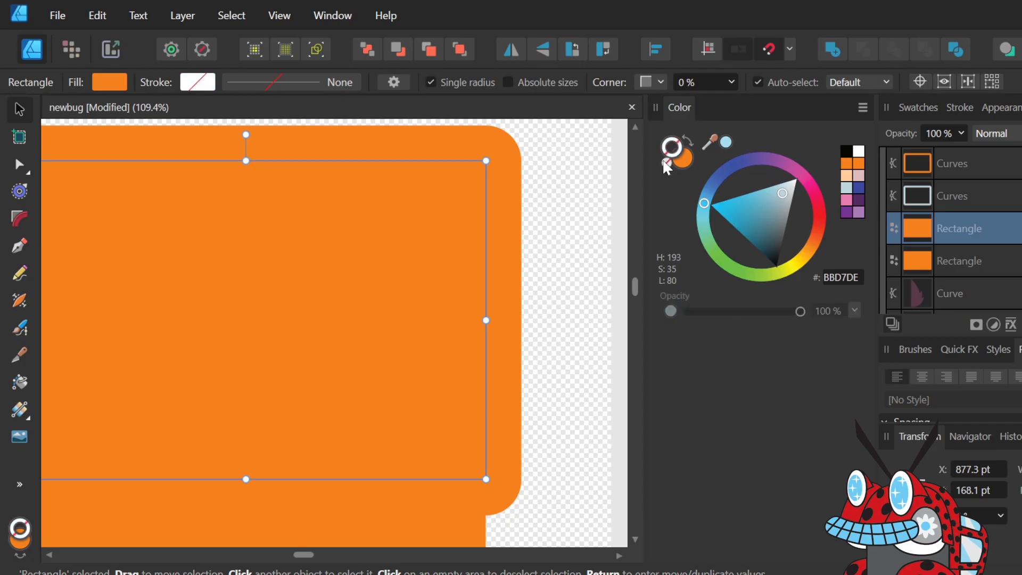
pyautogui.click(374, 146)
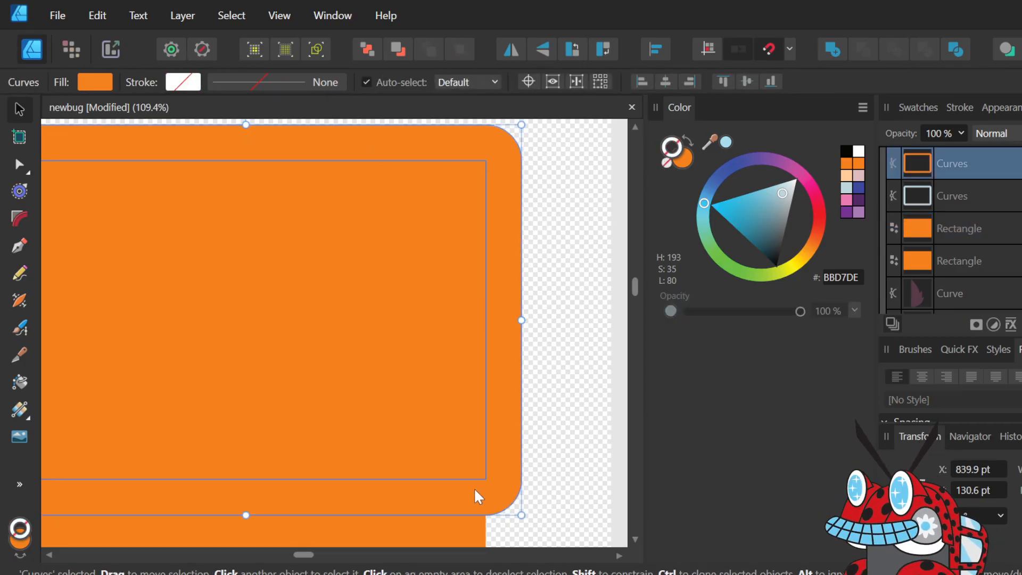
pyautogui.scroll(-3, 465, 457)
pyautogui.click(439, 485)
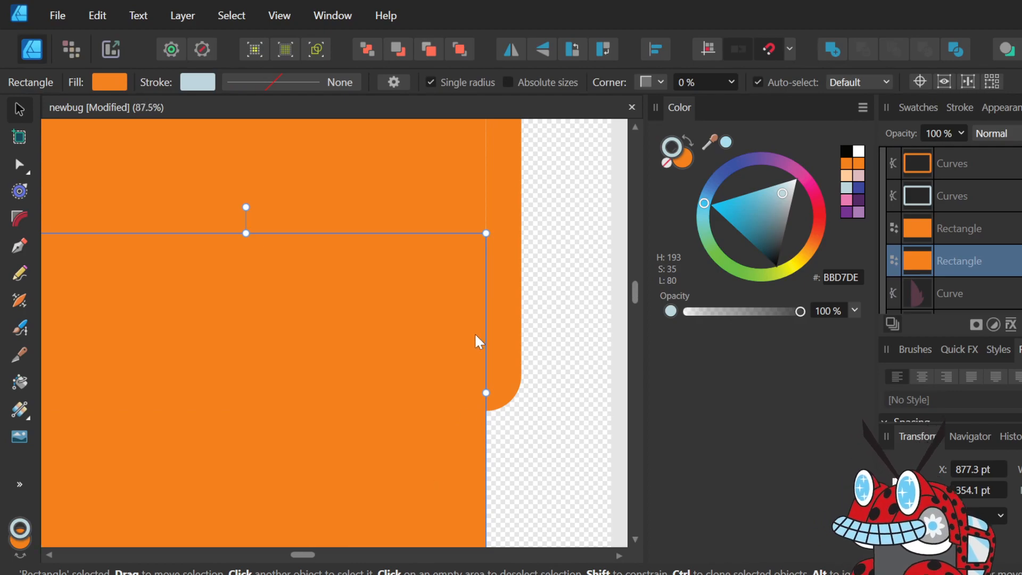
pyautogui.keyDown('ctrl'); pyautogui.scroll(-3, 474, 333); pyautogui.keyUp('ctrl')
pyautogui.click(668, 161)
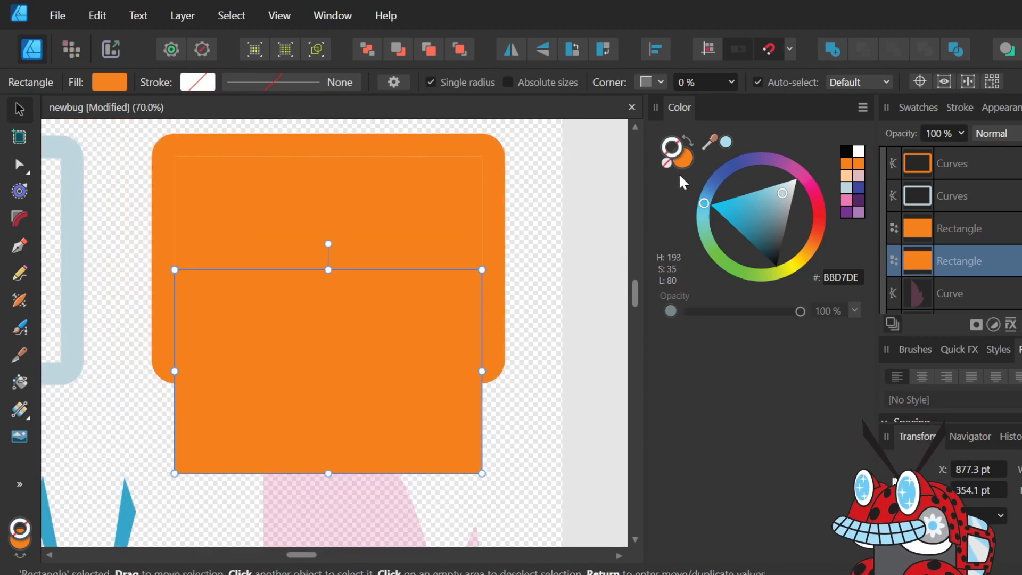
pyautogui.click(548, 433)
pyautogui.click(434, 173)
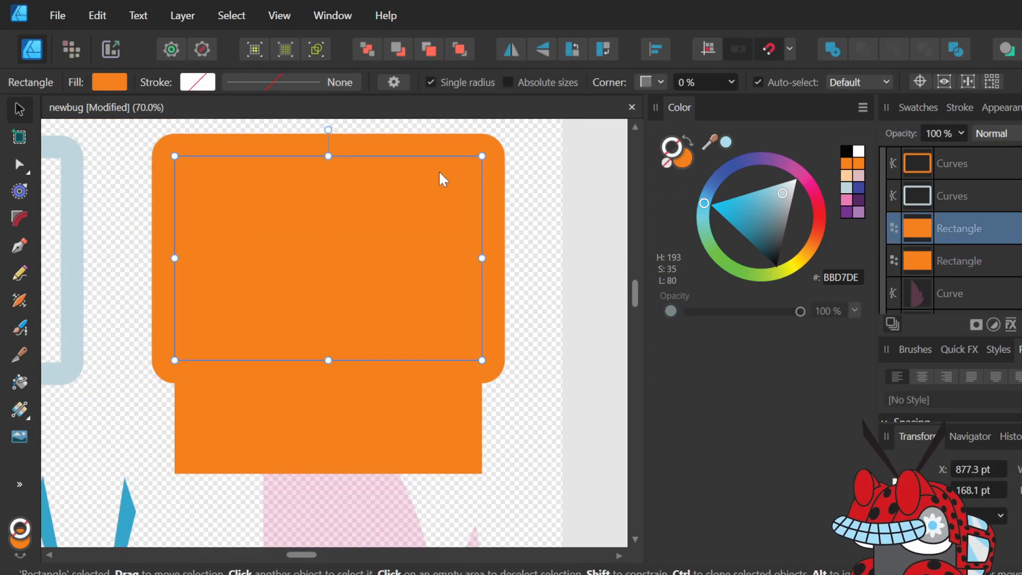
pyautogui.click(505, 185)
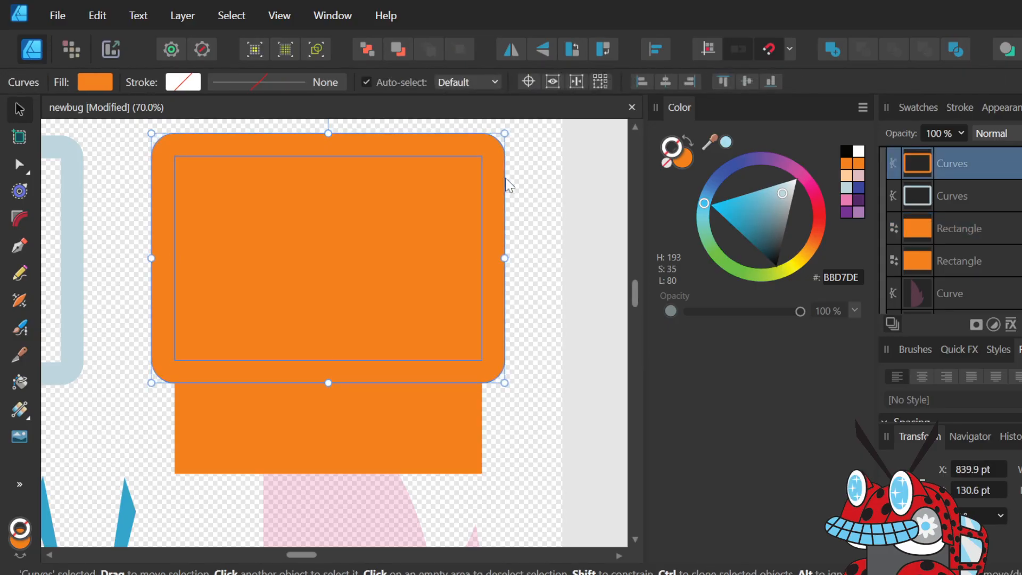
pyautogui.click(595, 194)
pyautogui.moveTo(430, 239); pyautogui.dragTo(509, 260)
pyautogui.hotkey('ctrl', 'z')
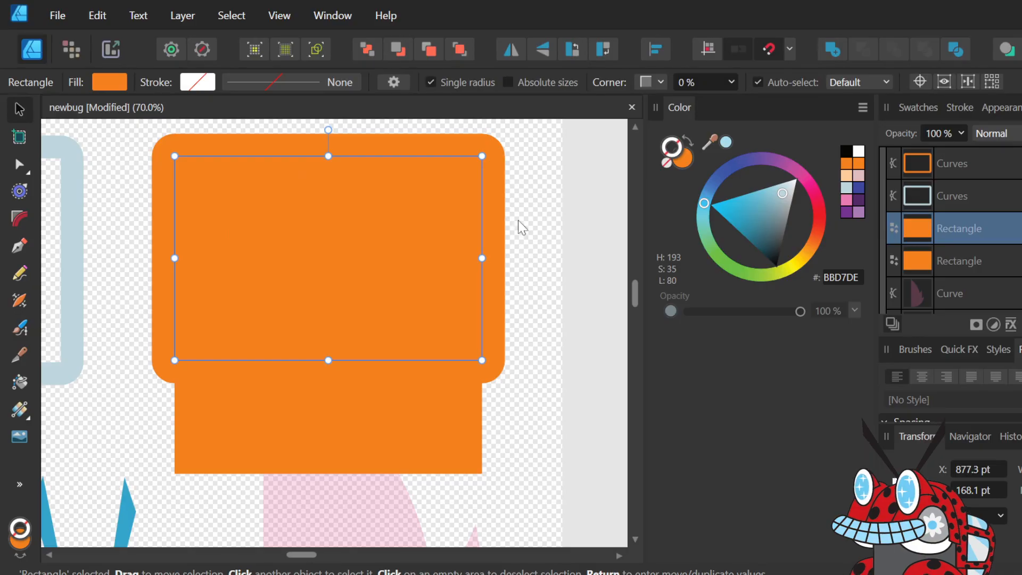
pyautogui.click(559, 215)
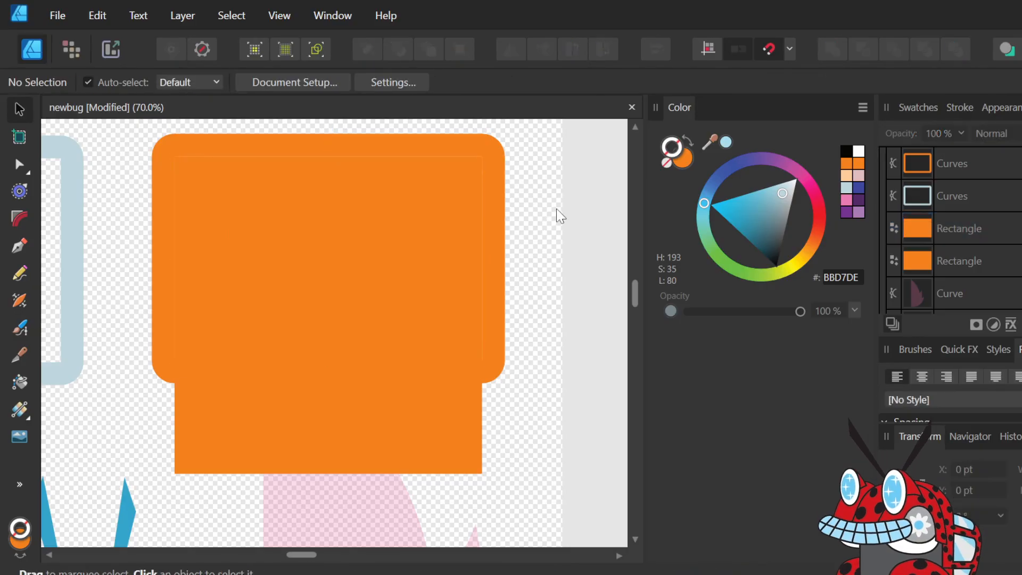
pyautogui.click(494, 228)
pyautogui.click(569, 267)
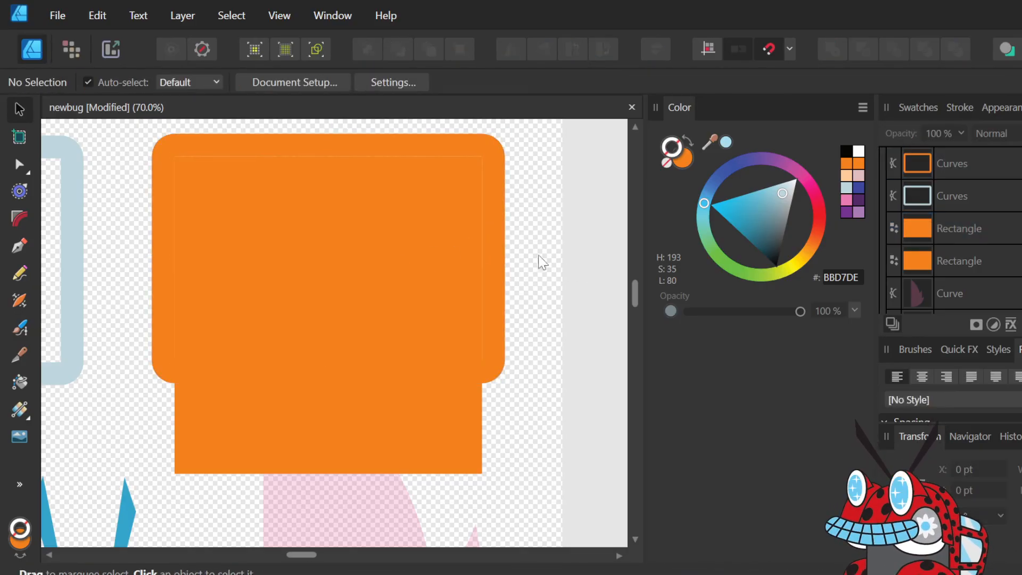
pyautogui.click(382, 230)
pyautogui.keyDown('shift'); pyautogui.click(489, 232); pyautogui.keyUp('shift')
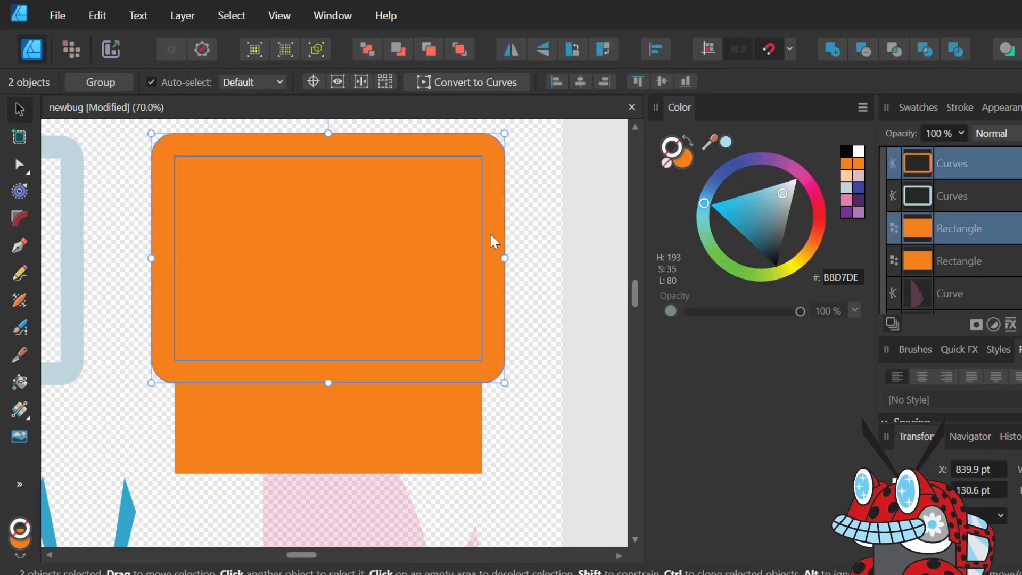
pyautogui.click(592, 285)
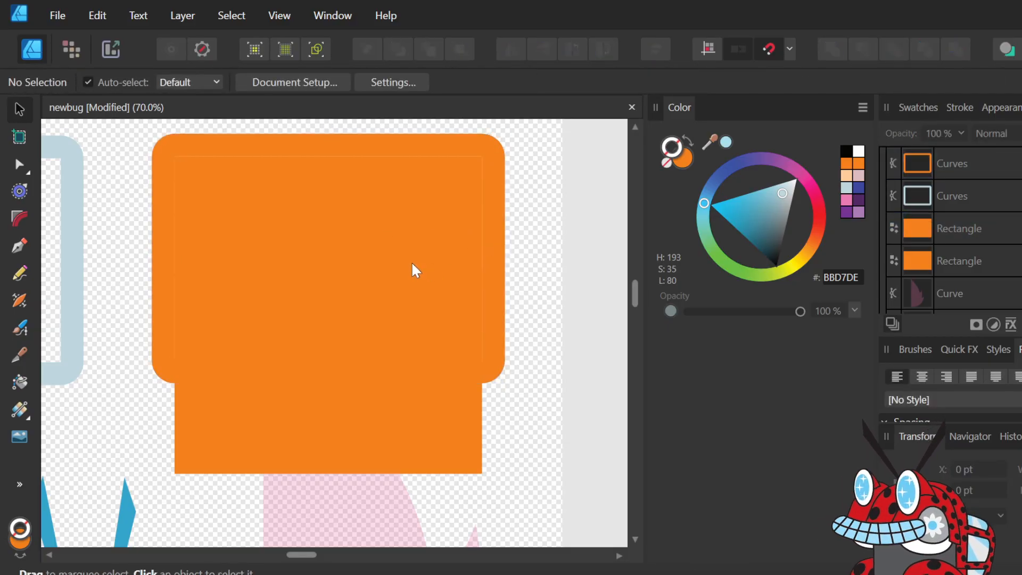
# - Fill the upper rectangle inside the orange frame with dark brown
pyautogui.click(415, 270)
pyautogui.click(395, 443)
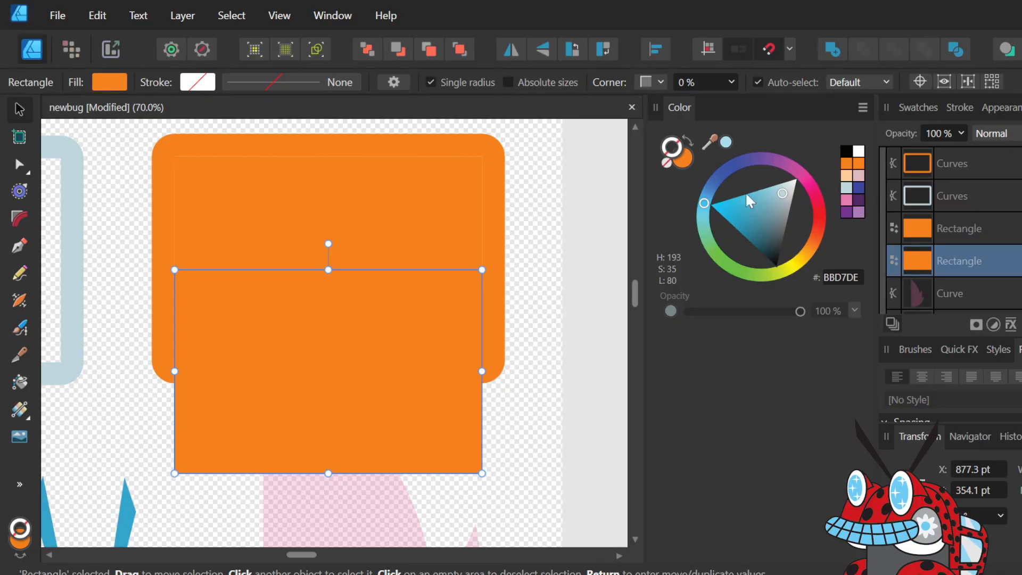
pyautogui.click(373, 208)
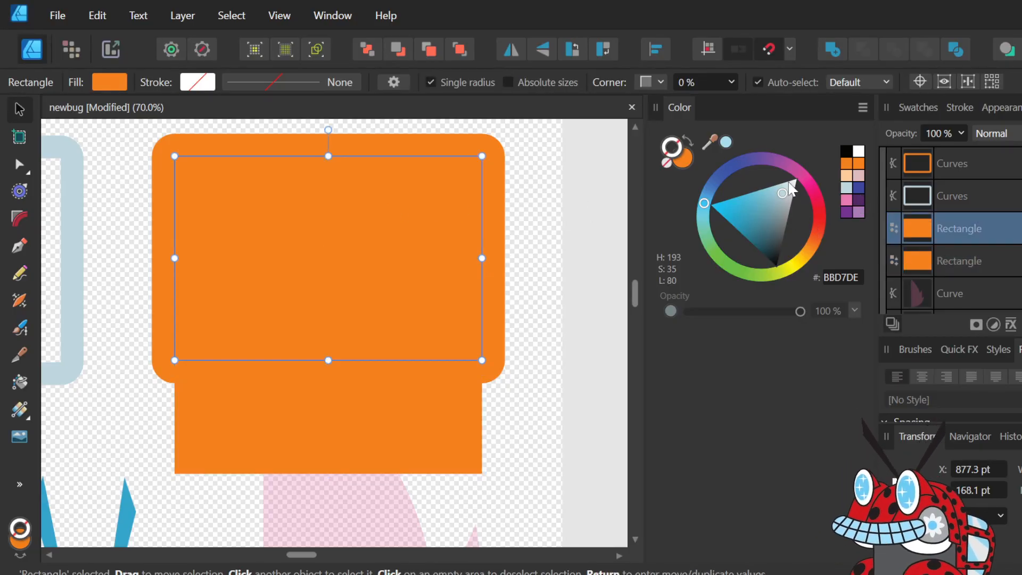
pyautogui.moveTo(797, 167)
pyautogui.mouseDown()
pyautogui.moveTo(763, 161)
pyautogui.moveTo(678, 176)
pyautogui.moveTo(698, 192)
pyautogui.mouseUp()
pyautogui.hotkey('ctrl', 'z')
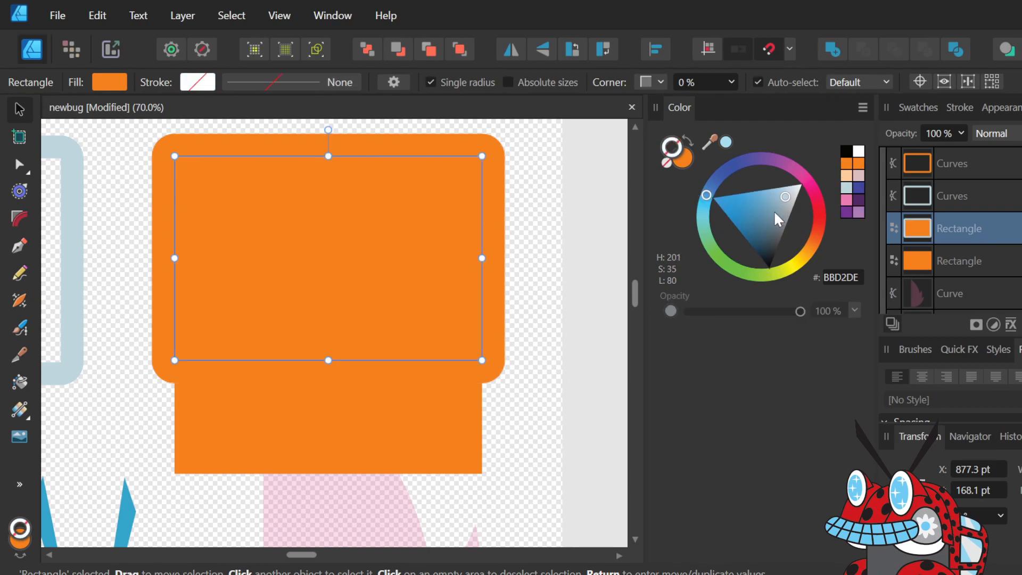
pyautogui.click(685, 159)
pyautogui.moveTo(786, 225)
pyautogui.mouseDown()
pyautogui.moveTo(777, 174)
pyautogui.moveTo(797, 213)
pyautogui.moveTo(785, 204)
pyautogui.moveTo(820, 229)
pyautogui.moveTo(816, 181)
pyautogui.moveTo(780, 129)
pyautogui.moveTo(812, 149)
pyautogui.mouseUp()
# - Fill the lower orange rectangle with the lighter brown A45400
pyautogui.click(344, 406)
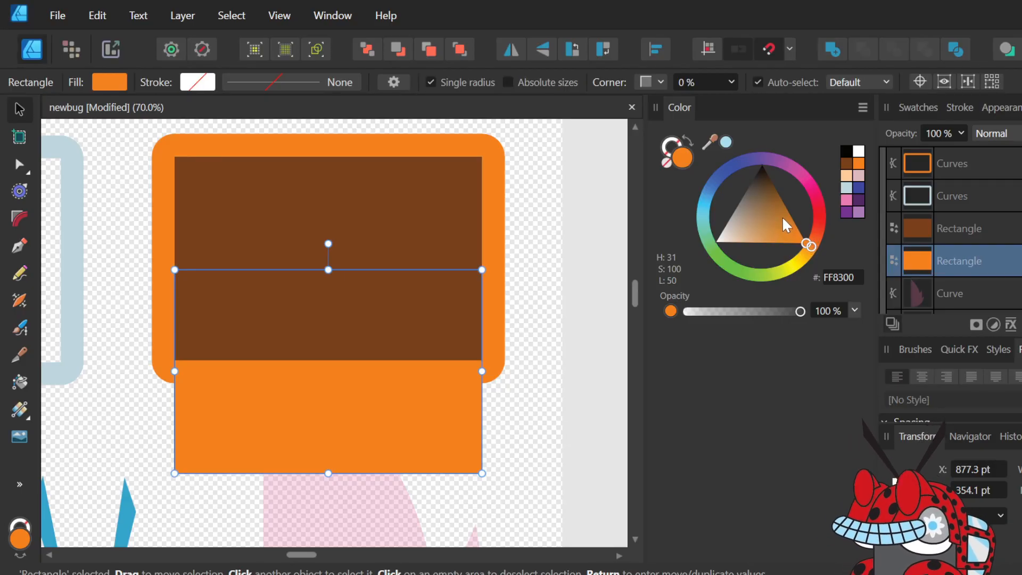
pyautogui.moveTo(788, 214); pyautogui.dragTo(793, 209)
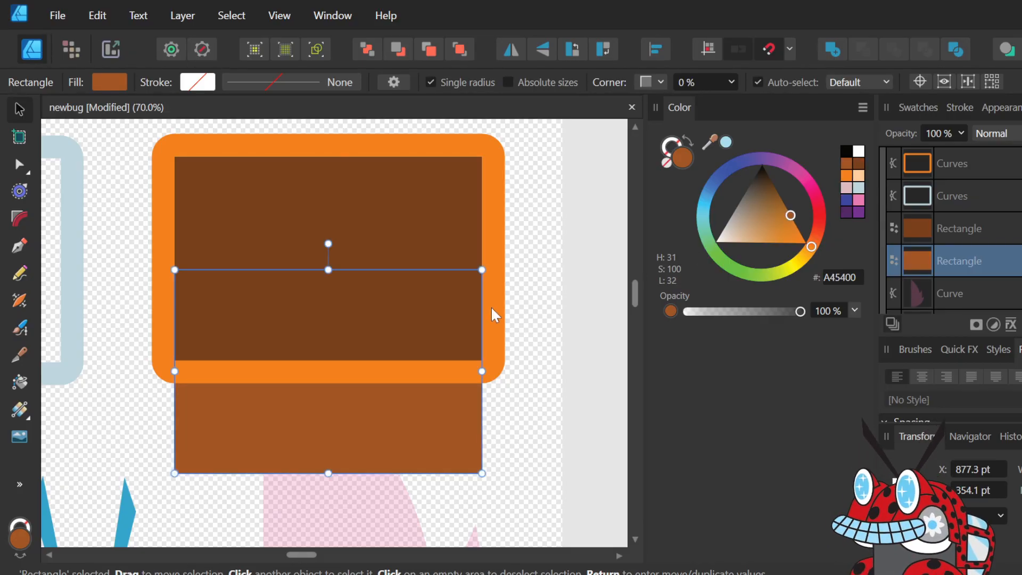
pyautogui.click(495, 314)
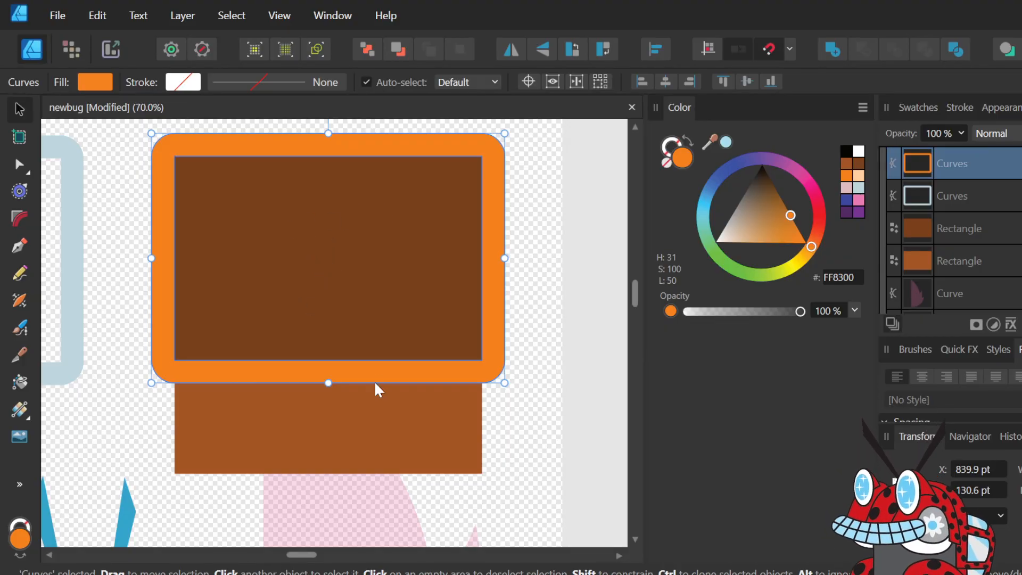
# - Bring the lighter brown rectangle to the front and turn it into a horizontal stripe across the middle of the dark brown rectangle
pyautogui.click(380, 408)
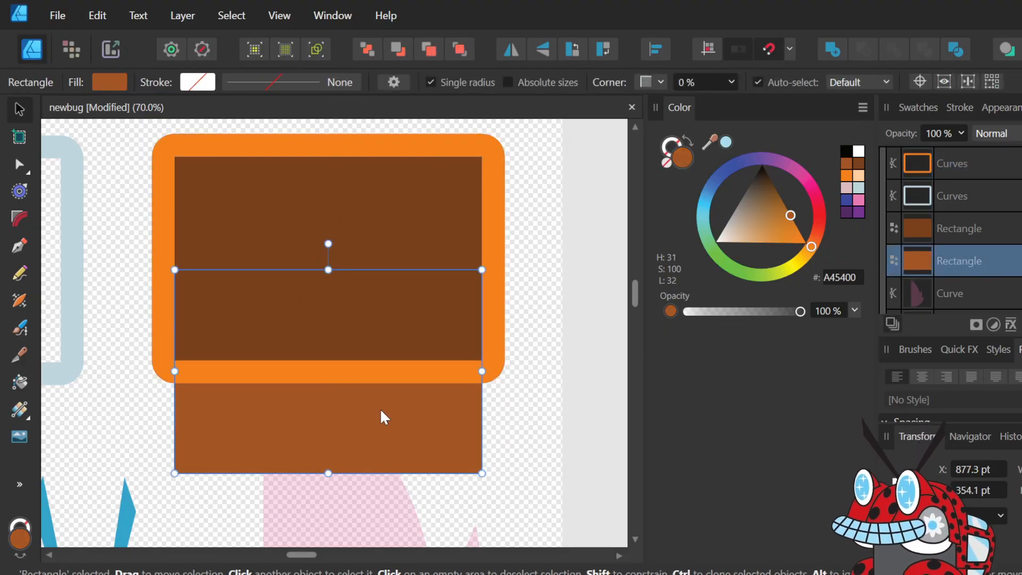
pyautogui.hotkey('ctrl', '[')
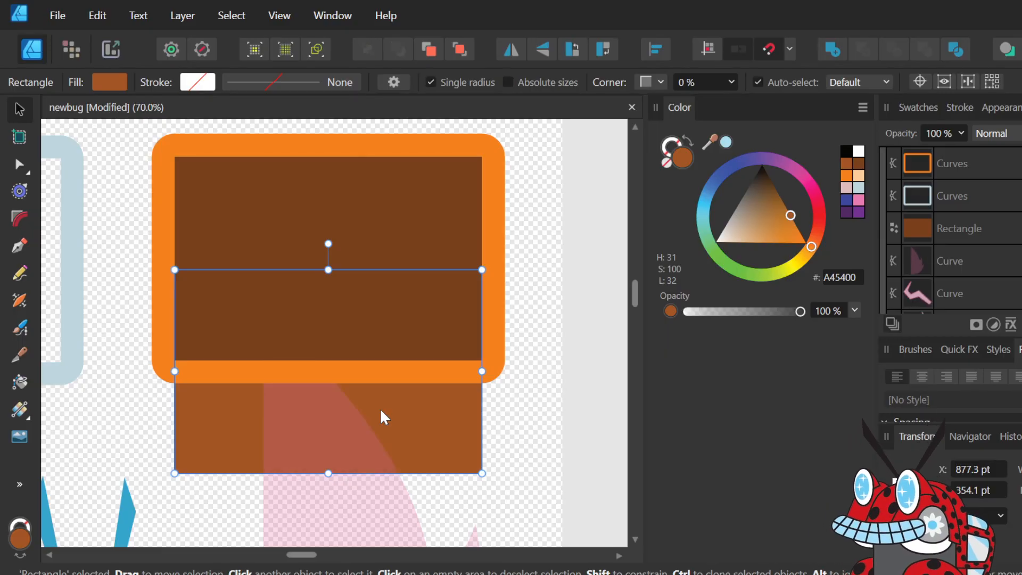
pyautogui.hotkey('ctrl', 'shift', ']')
pyautogui.moveTo(382, 410); pyautogui.dragTo(380, 299)
pyautogui.moveTo(329, 159); pyautogui.dragTo(315, 257)
pyautogui.click(536, 297)
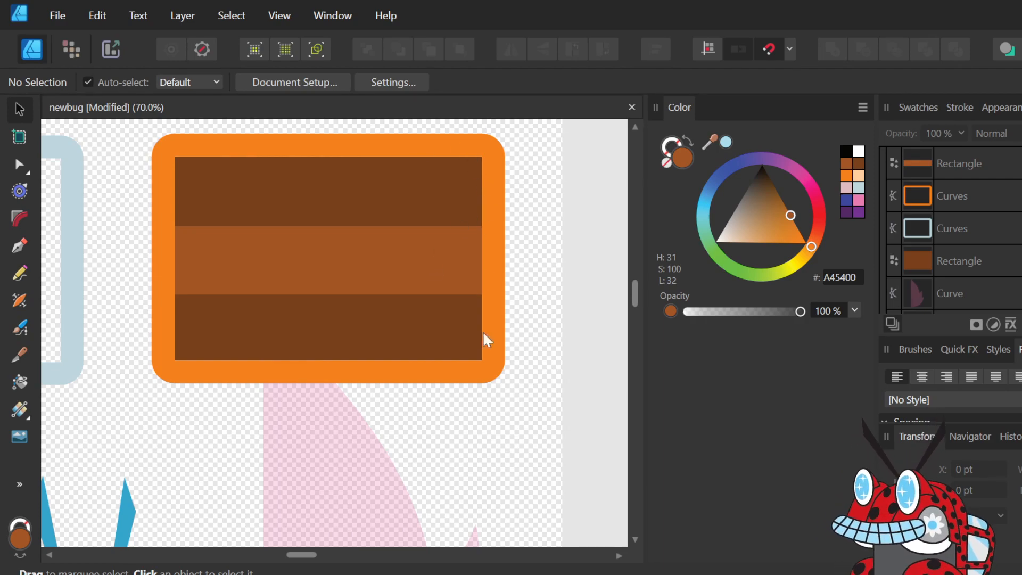
# - Duplicate the orange frame, bring the copy above the stripe and shrink it to a small frame near the stripe's left end
pyautogui.click(492, 227)
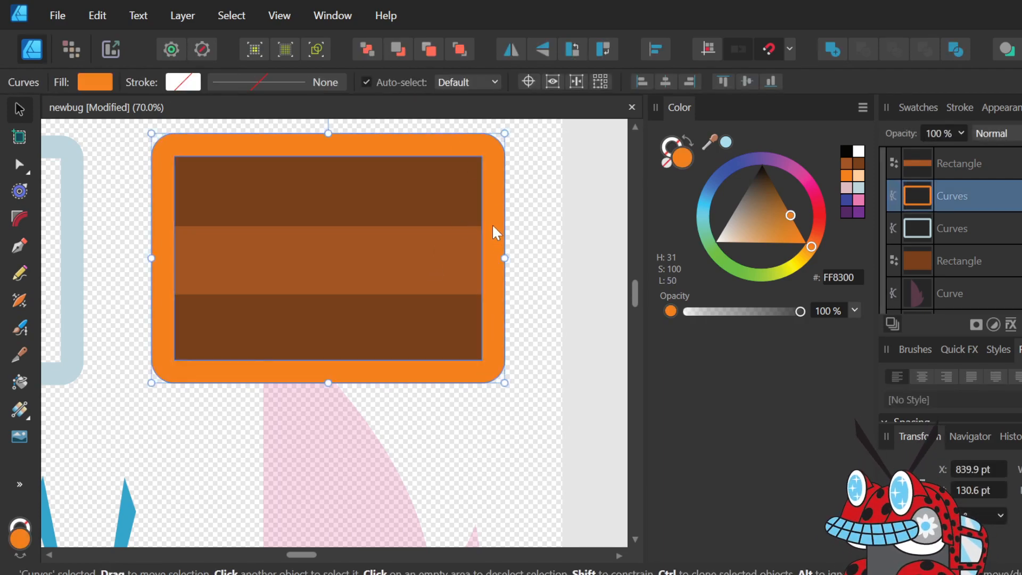
pyautogui.moveTo(492, 227); pyautogui.dragTo(533, 357)
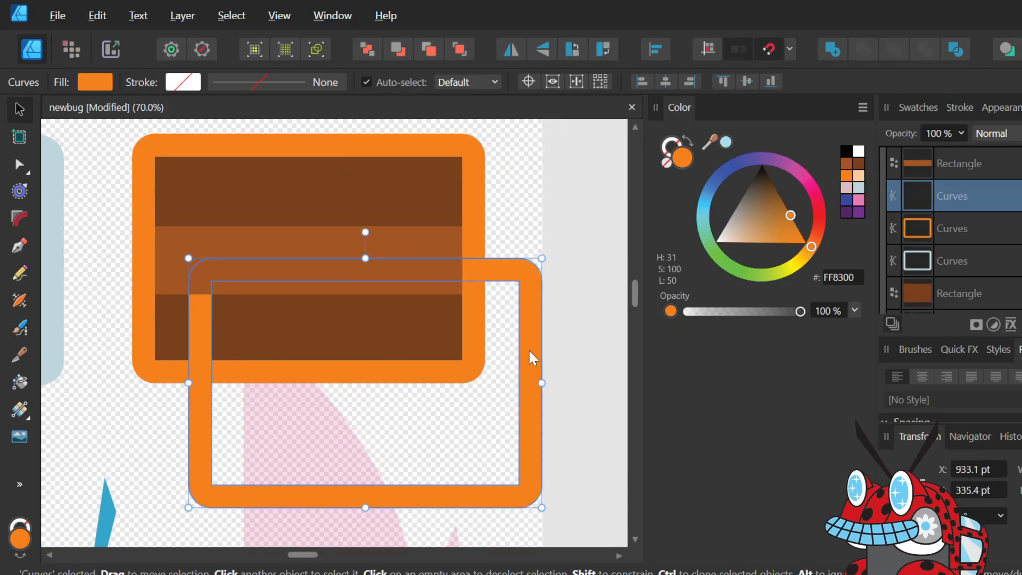
pyautogui.hotkey('ctrl', ']')
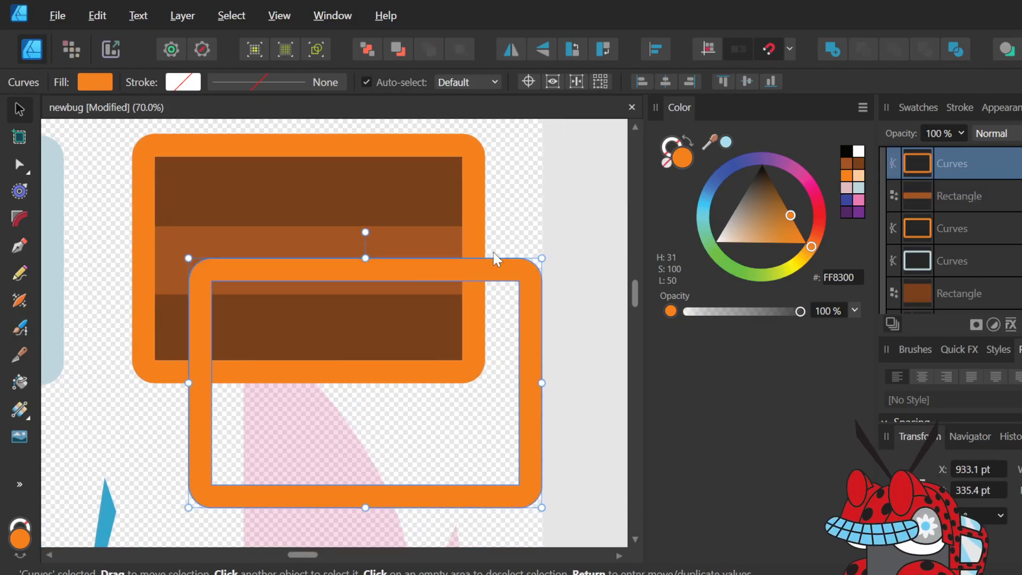
pyautogui.moveTo(542, 507); pyautogui.dragTo(223, 283)
pyautogui.click(510, 449)
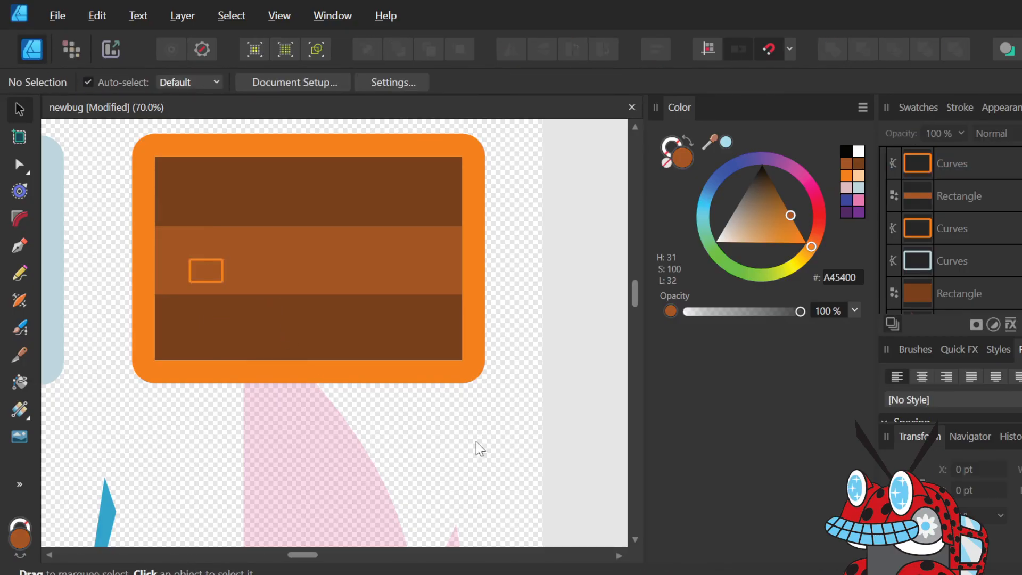
pyautogui.scroll(3, 64, 164)
pyautogui.scroll(-3, 350, 302)
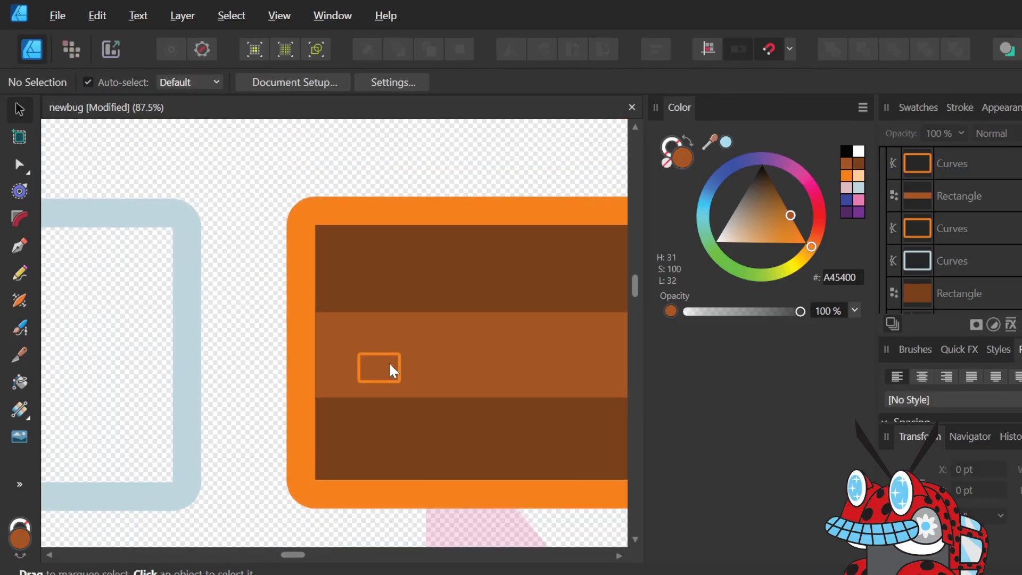
# - Move the small orange frame up into the upper-left corner area of the lighter brown stripe
pyautogui.moveTo(398, 359); pyautogui.dragTo(381, 337)
pyautogui.click(416, 367)
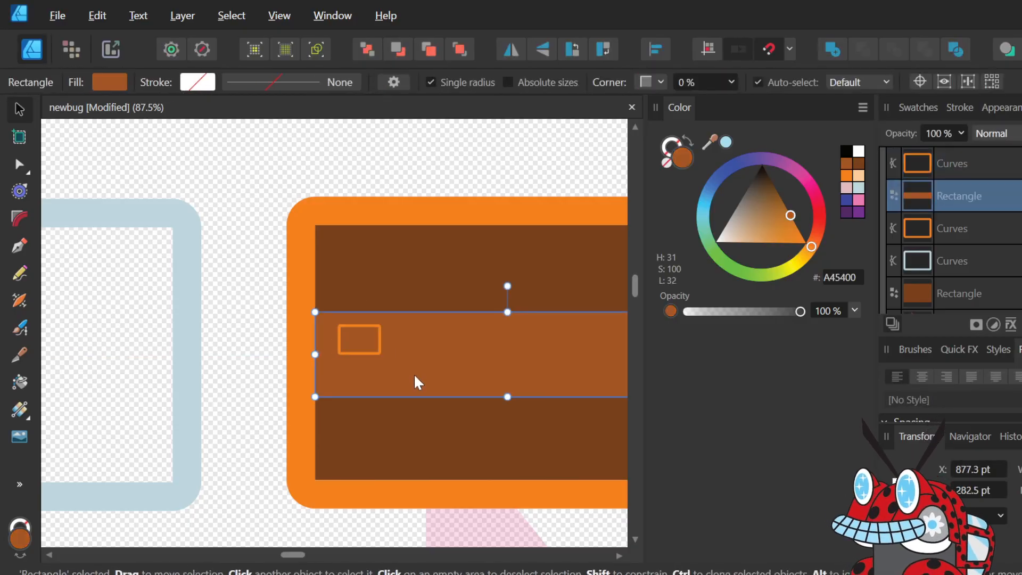
pyautogui.click(372, 351)
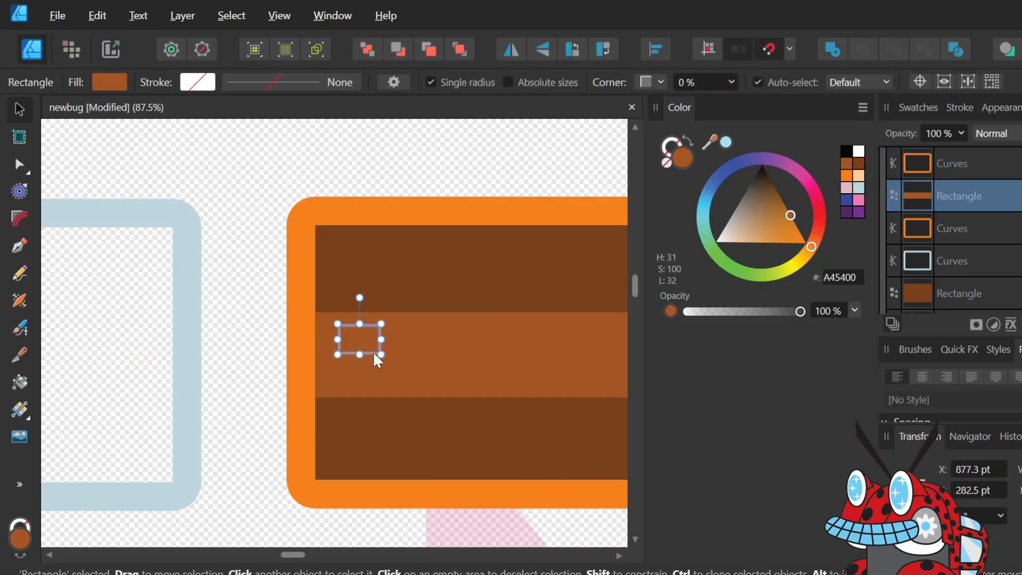
pyautogui.click(268, 223)
pyautogui.scroll(-2, 318, 314)
pyautogui.hscroll(3, 318, 314)
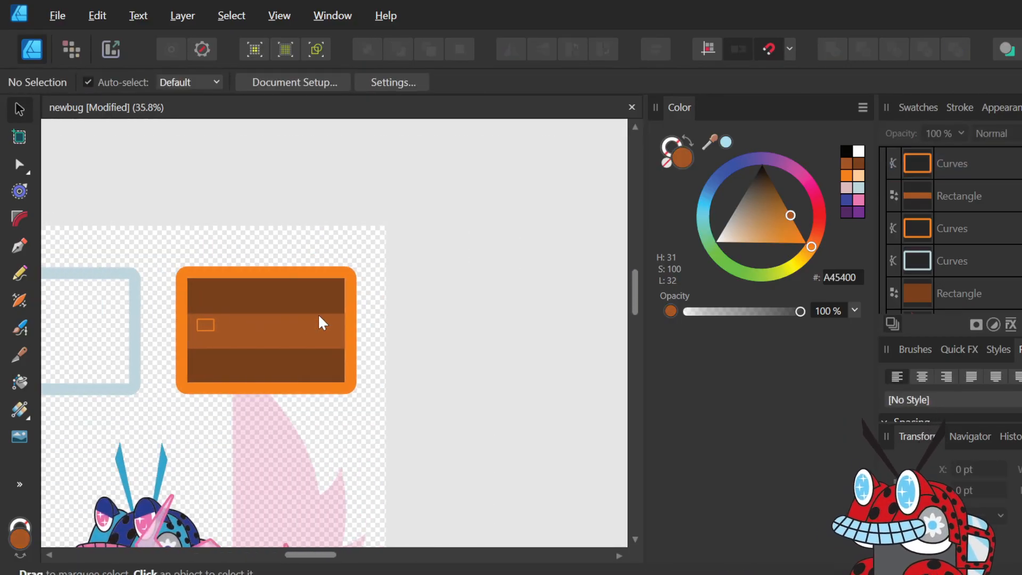
pyautogui.scroll(4, 221, 334)
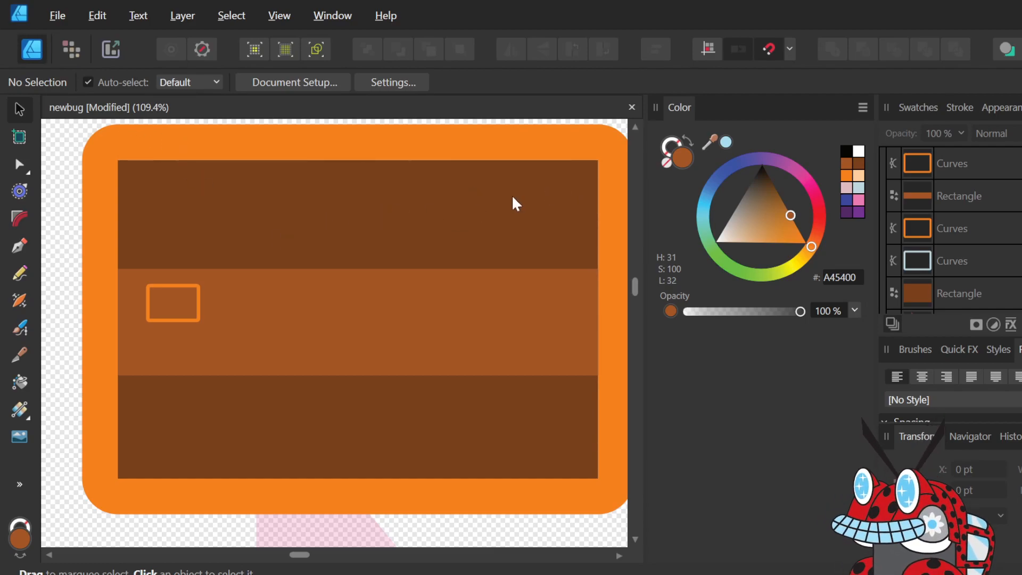
pyautogui.click(455, 322)
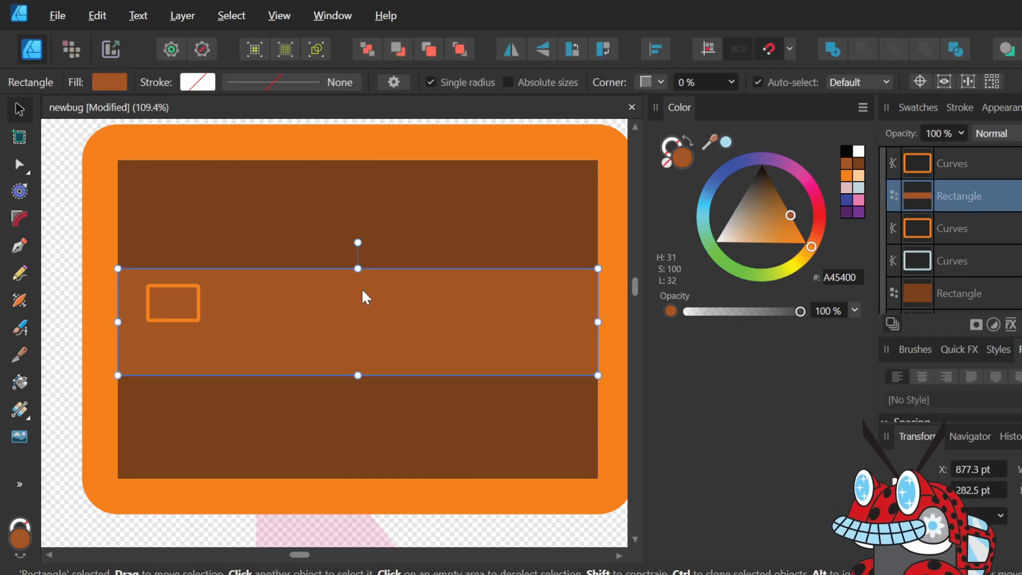
pyautogui.click(199, 312)
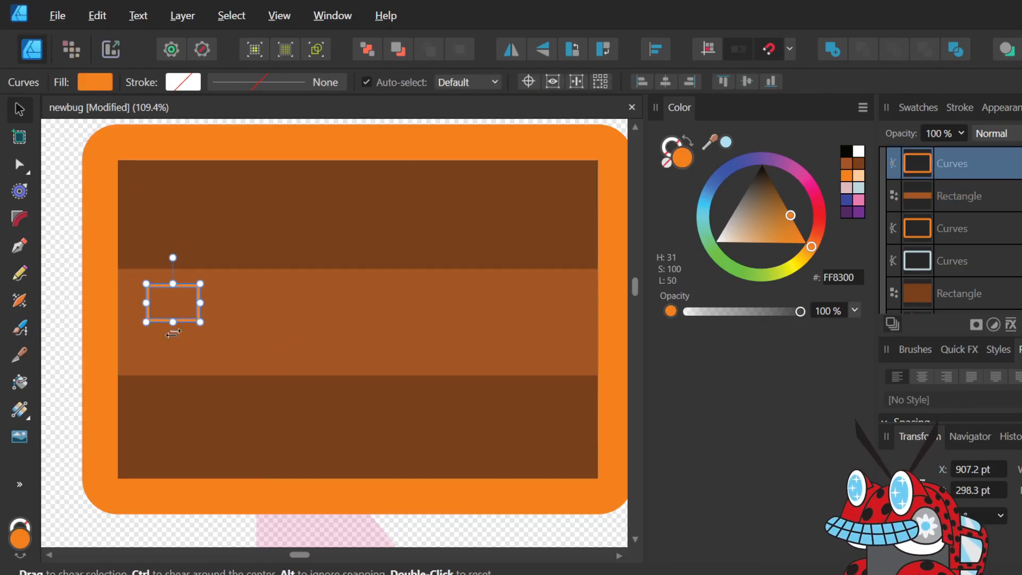
pyautogui.click(58, 342)
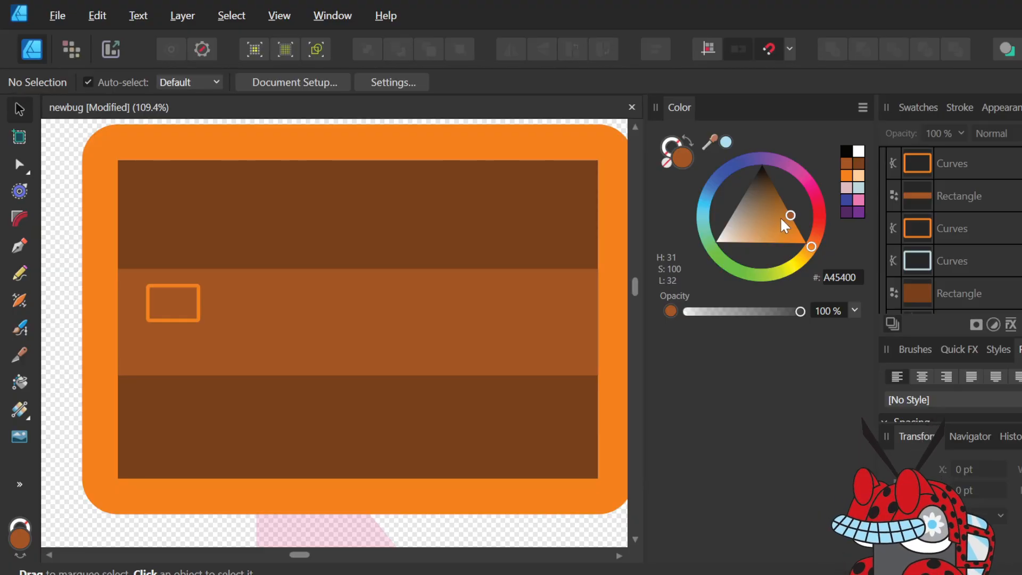
pyautogui.moveTo(789, 215); pyautogui.dragTo(762, 234)
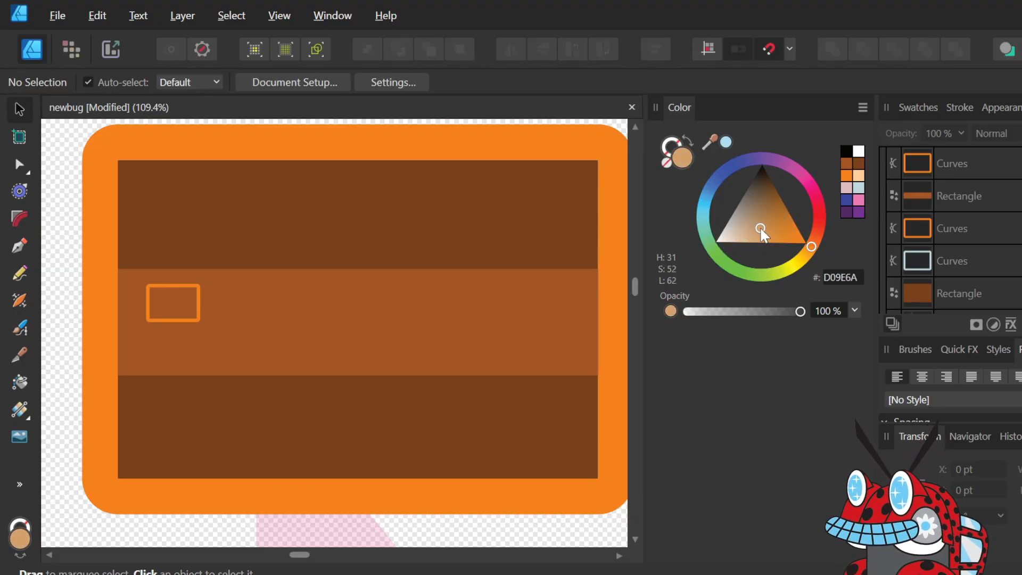
pyautogui.hotkey('ctrl', 'z')
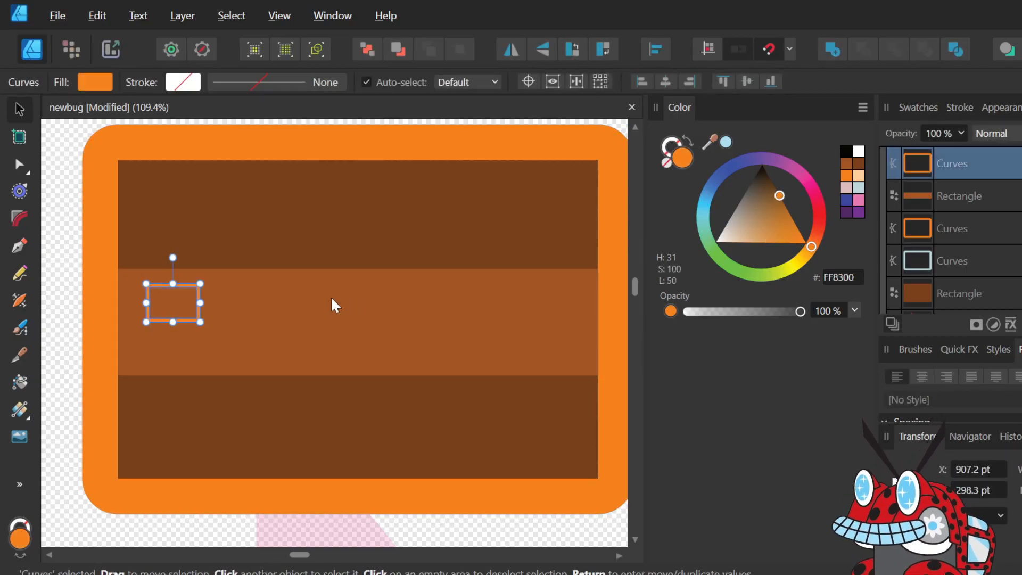
pyautogui.click(292, 302)
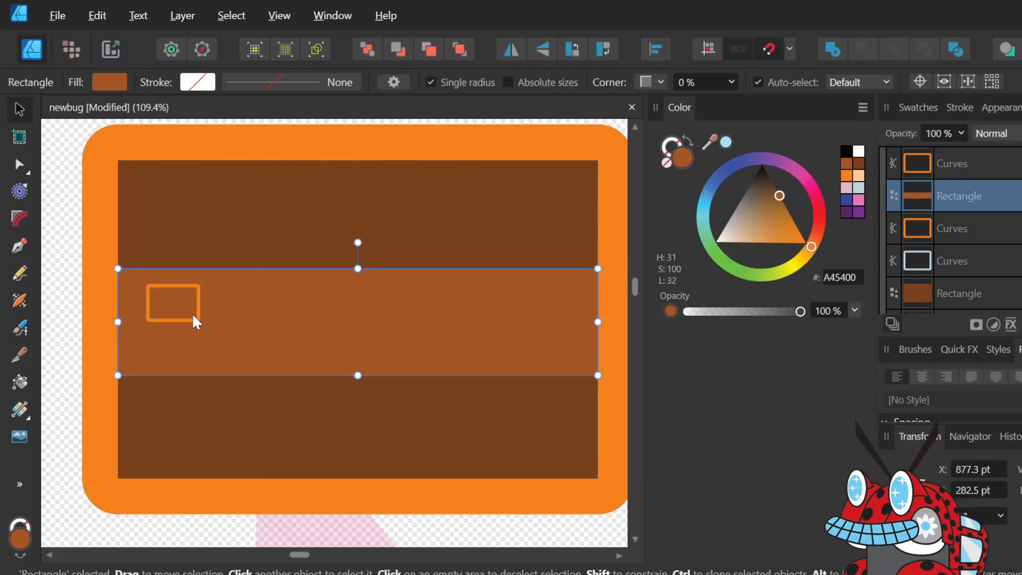
pyautogui.click(198, 318)
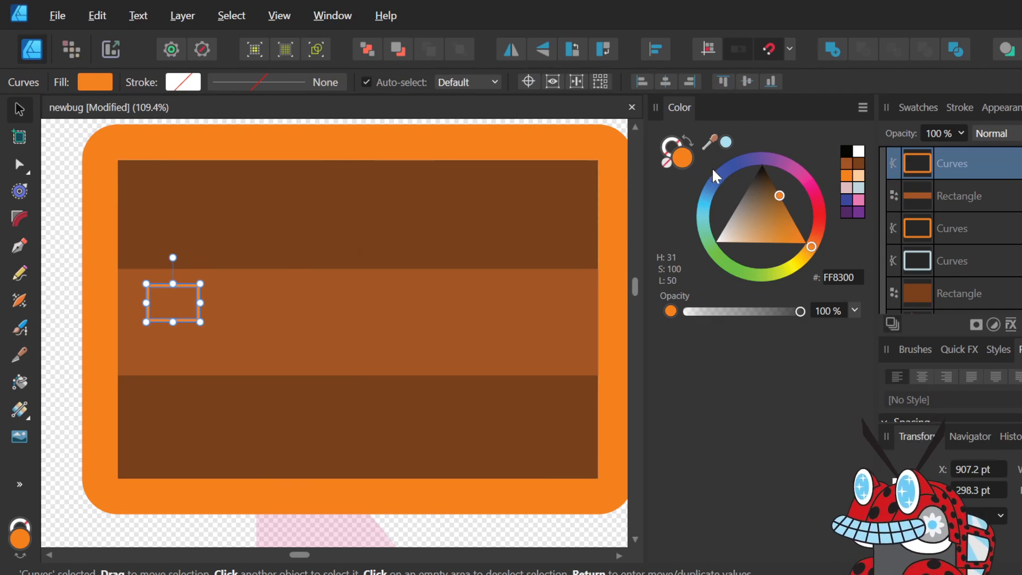
pyautogui.moveTo(762, 205)
pyautogui.mouseDown()
pyautogui.moveTo(713, 243)
pyautogui.moveTo(769, 209)
pyautogui.moveTo(770, 232)
pyautogui.moveTo(726, 242)
pyautogui.moveTo(771, 193)
pyautogui.moveTo(765, 207)
pyautogui.mouseUp()
pyautogui.hotkey('ctrl', 'z')
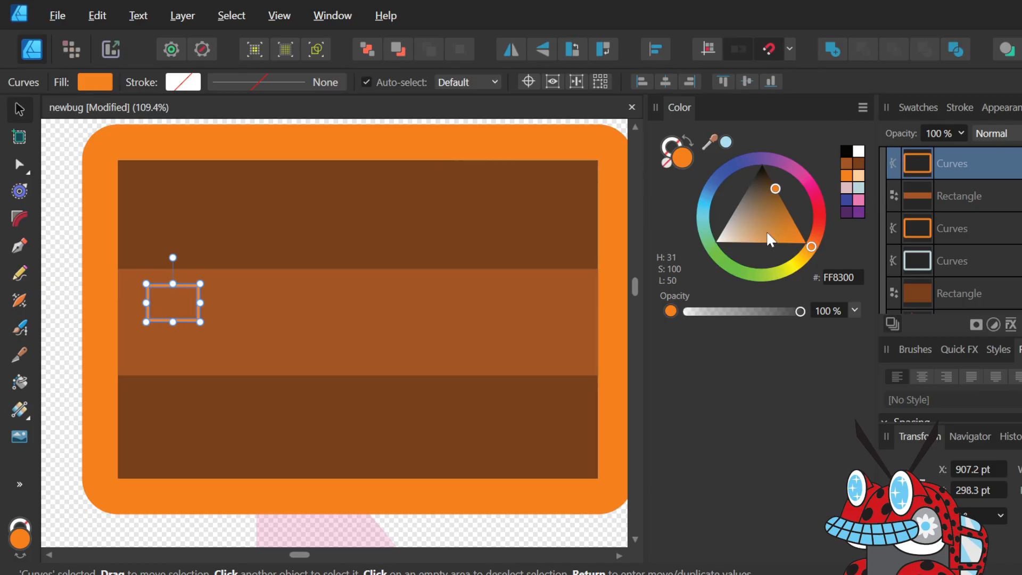
# - Compare the fill colours of the small orange frame, the lighter brown stripe, the dark brown rectangle and the outer frame
pyautogui.click(408, 367)
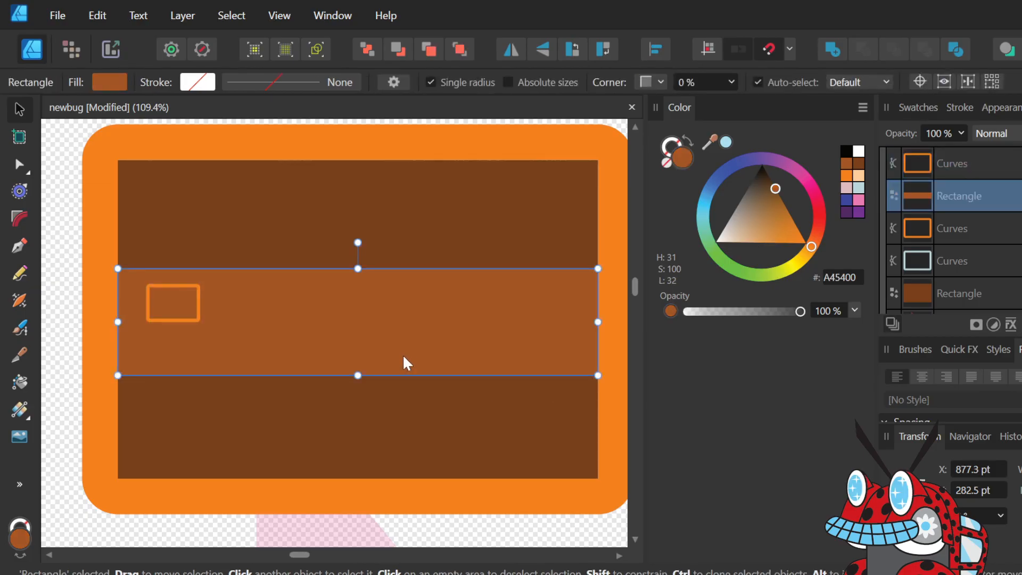
pyautogui.click(185, 319)
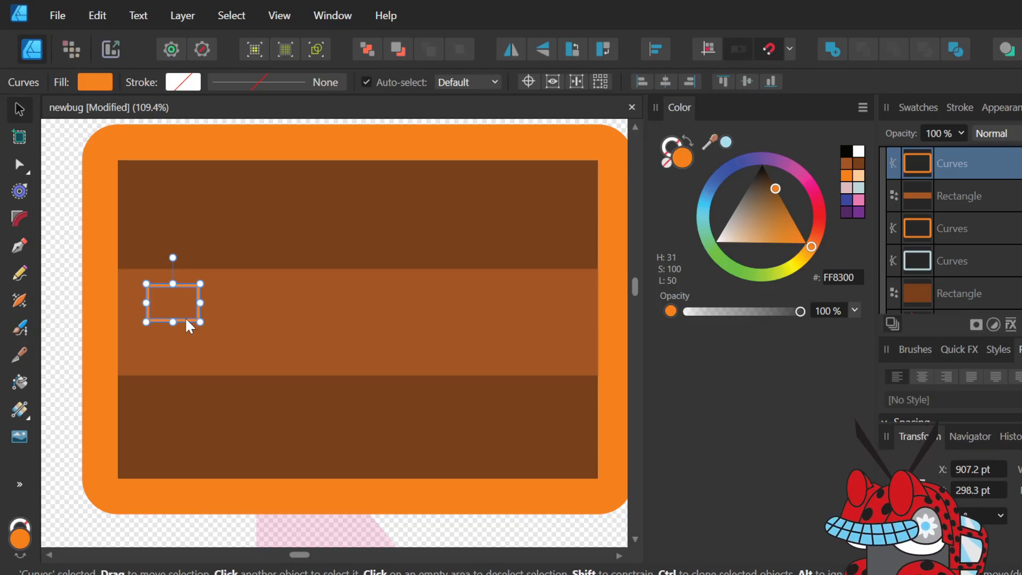
pyautogui.click(368, 325)
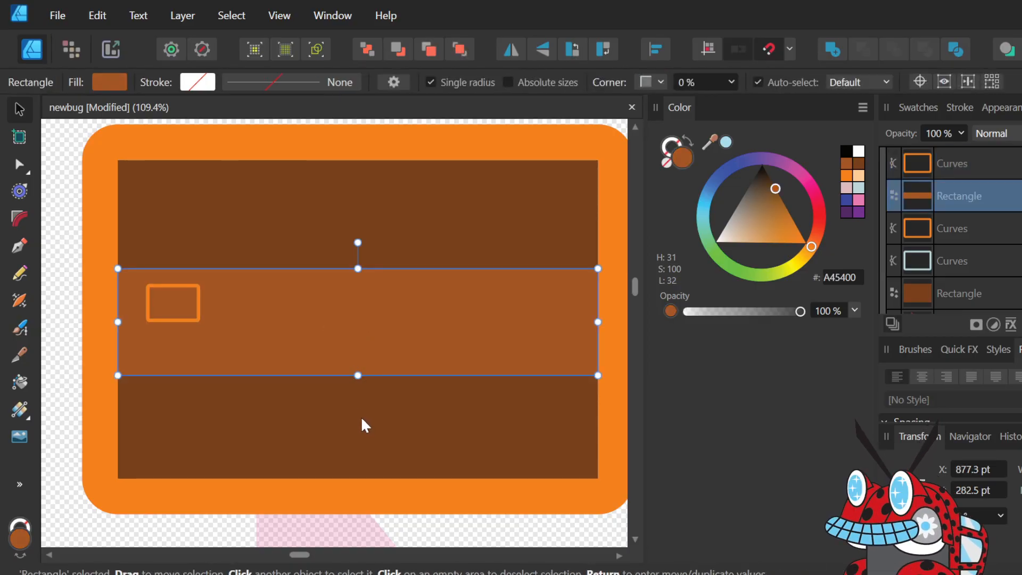
pyautogui.click(361, 416)
pyautogui.click(367, 344)
pyautogui.click(365, 409)
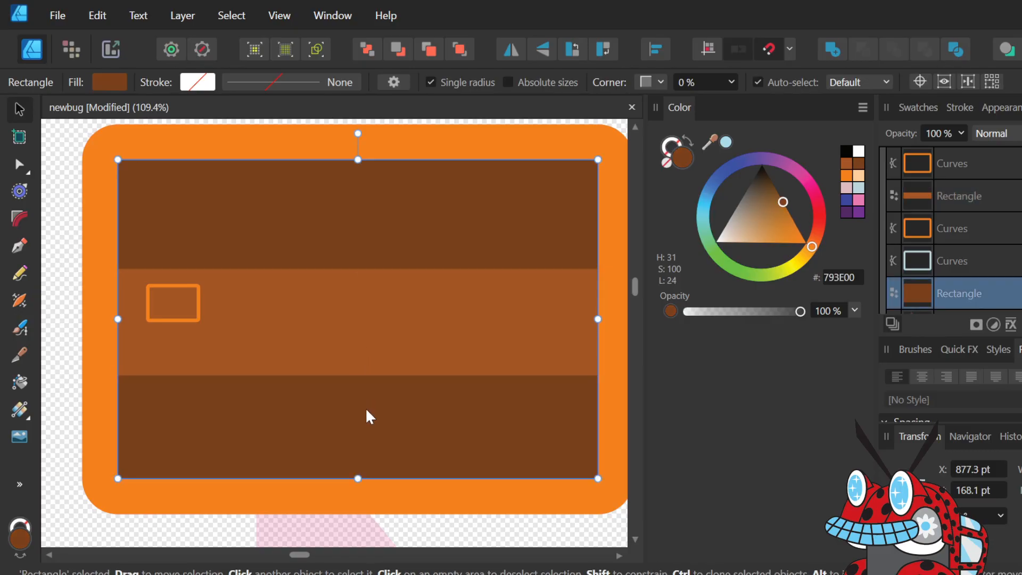
pyautogui.click(314, 497)
pyautogui.click(333, 417)
pyautogui.click(342, 341)
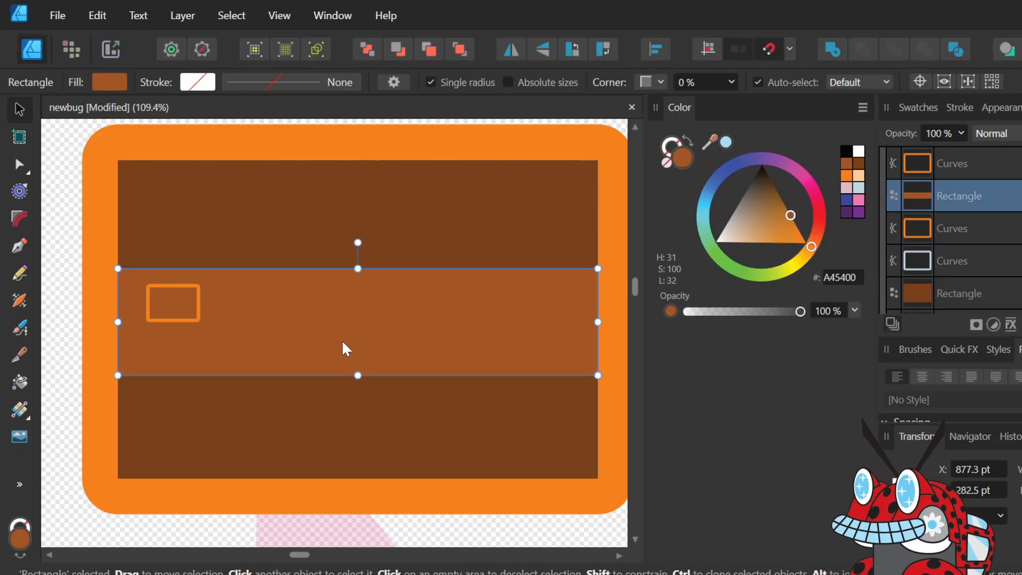
pyautogui.click(198, 319)
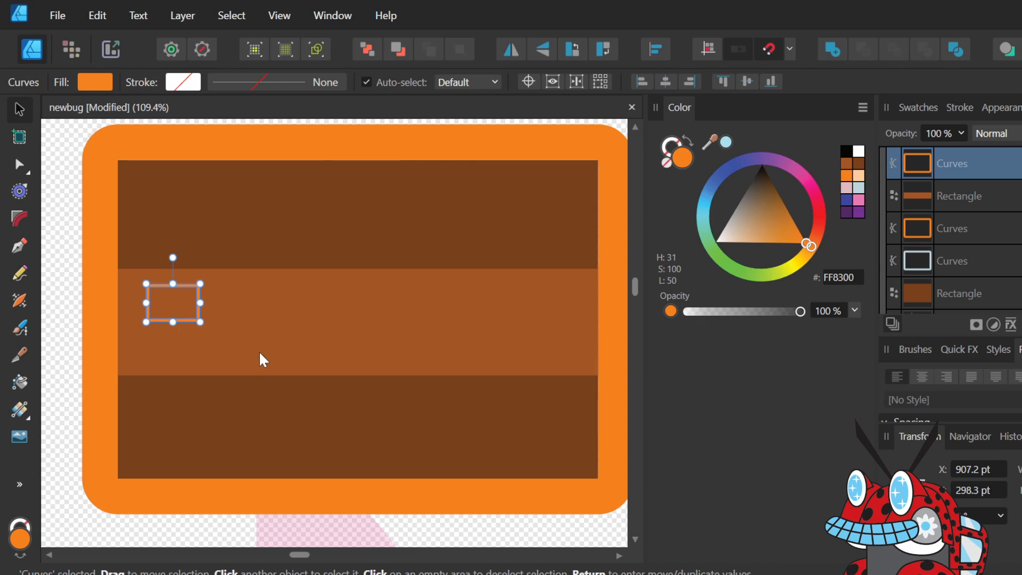
pyautogui.click(257, 359)
pyautogui.click(246, 385)
pyautogui.click(198, 321)
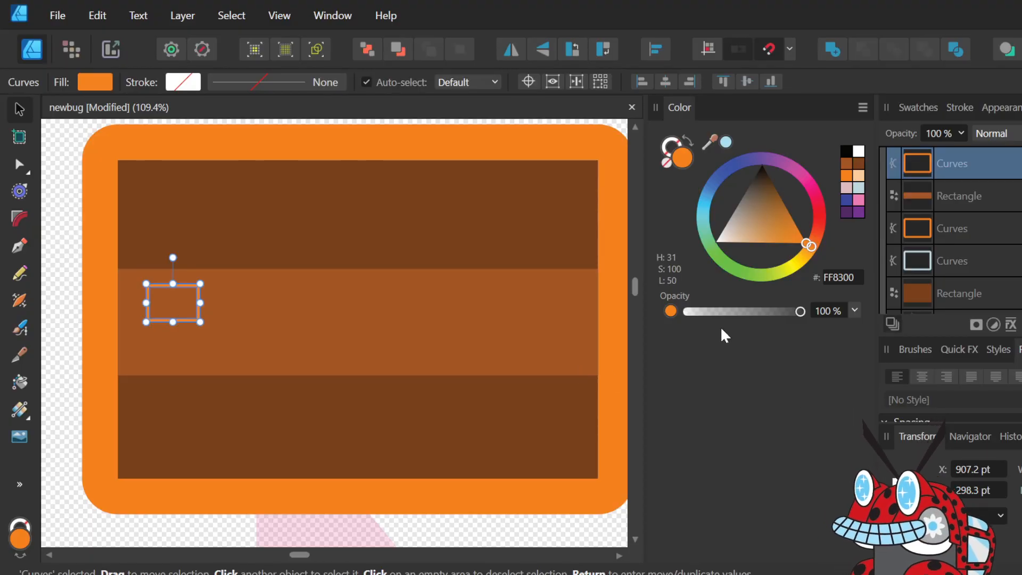
pyautogui.click(273, 343)
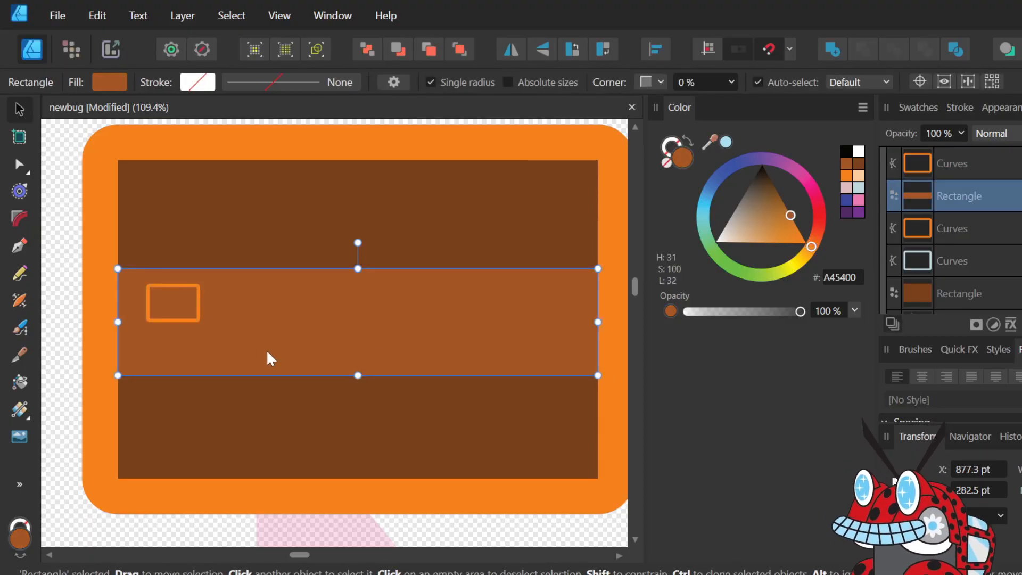
pyautogui.click(279, 408)
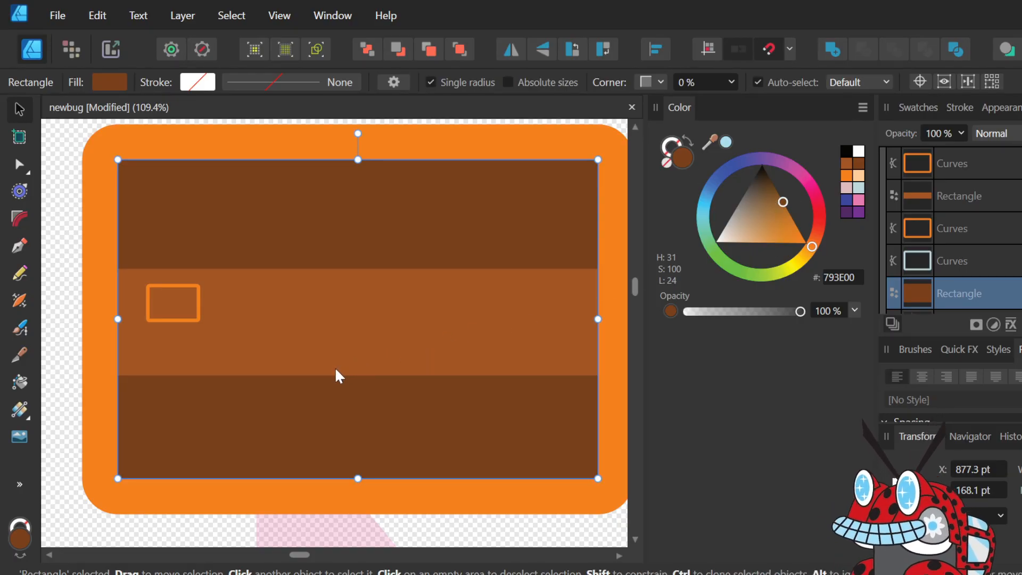
pyautogui.click(50, 417)
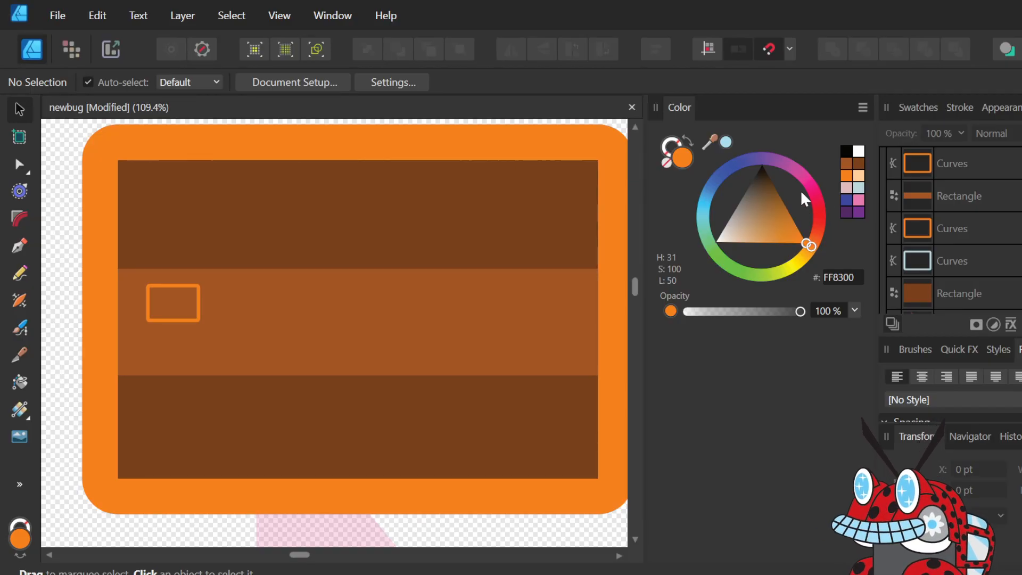
# - Recolour the middle stripe to purple 9D00A4 and the dark brown rectangle behind it to dark purple 730079
pyautogui.moveTo(809, 246); pyautogui.dragTo(788, 155)
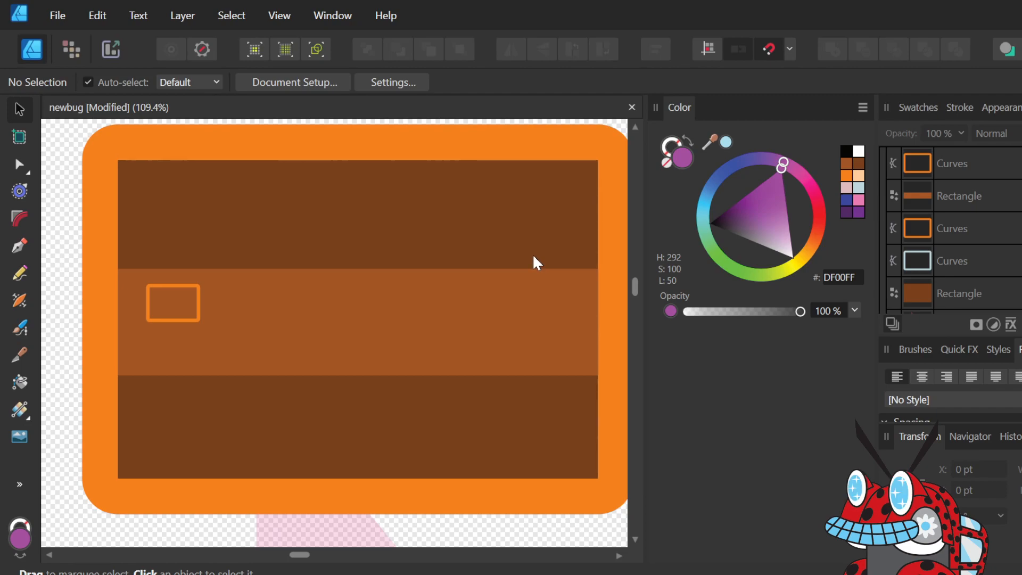
pyautogui.click(449, 316)
pyautogui.moveTo(822, 211); pyautogui.dragTo(794, 156)
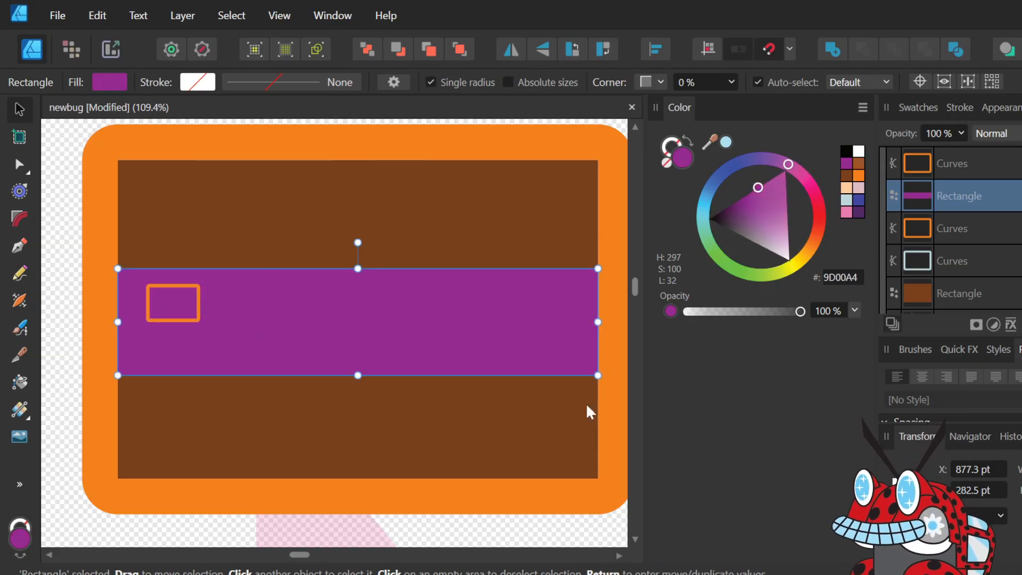
pyautogui.click(575, 424)
pyautogui.moveTo(818, 210); pyautogui.dragTo(796, 146)
# - Recolour the large outer frame to magenta F400FF and the small frame on the stripe to magenta F000FF
pyautogui.click(402, 496)
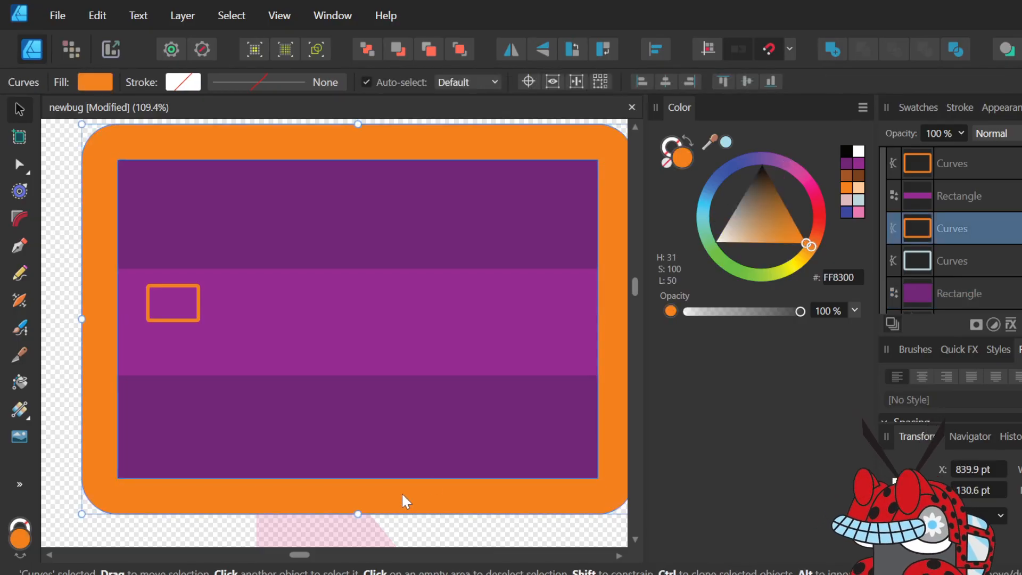
pyautogui.moveTo(818, 204); pyautogui.dragTo(796, 147)
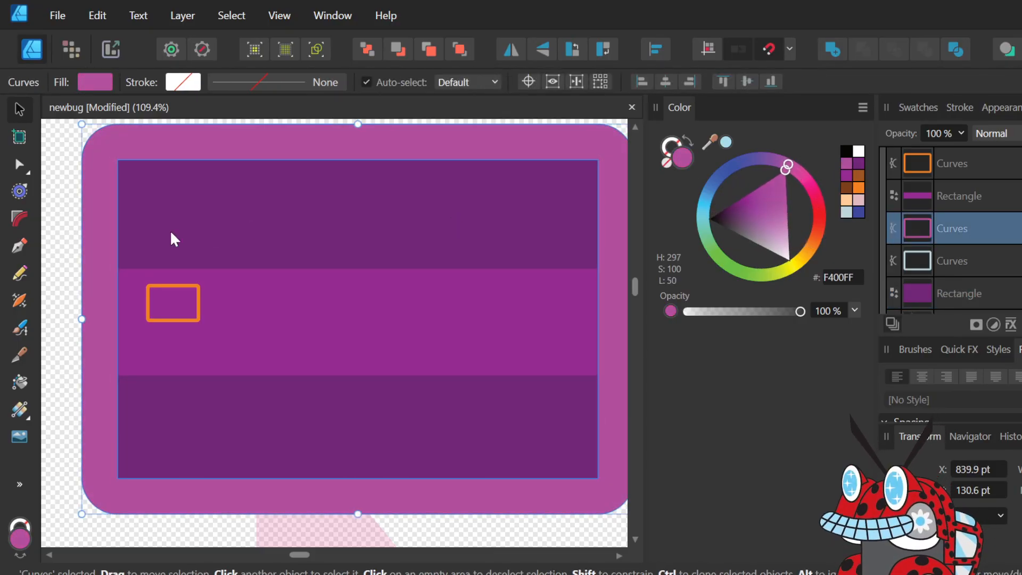
pyautogui.click(164, 320)
pyautogui.moveTo(825, 219)
pyautogui.mouseDown()
pyautogui.moveTo(789, 128)
pyautogui.moveTo(797, 140)
pyautogui.mouseUp()
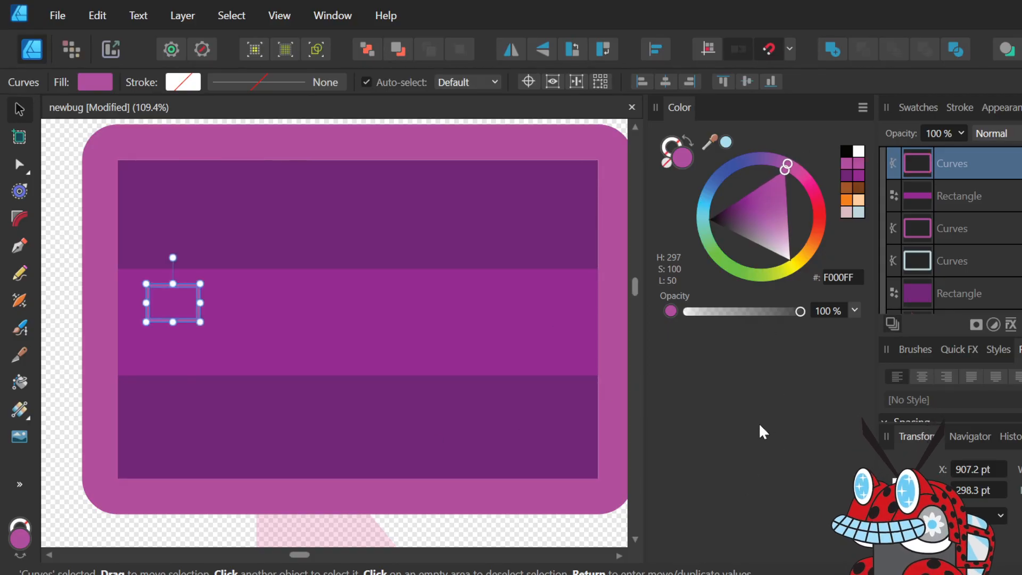
pyautogui.click(311, 384)
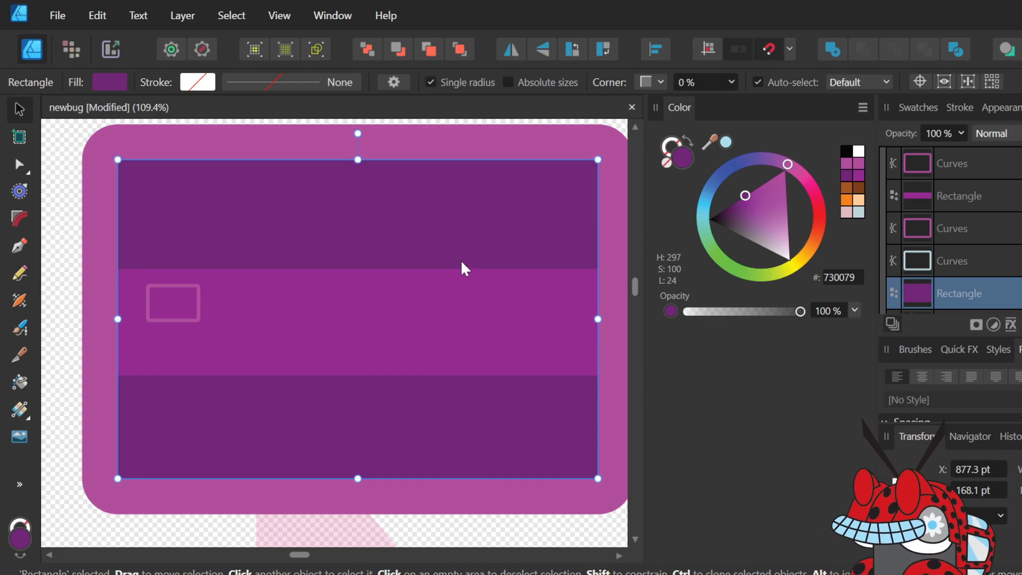
pyautogui.click(478, 529)
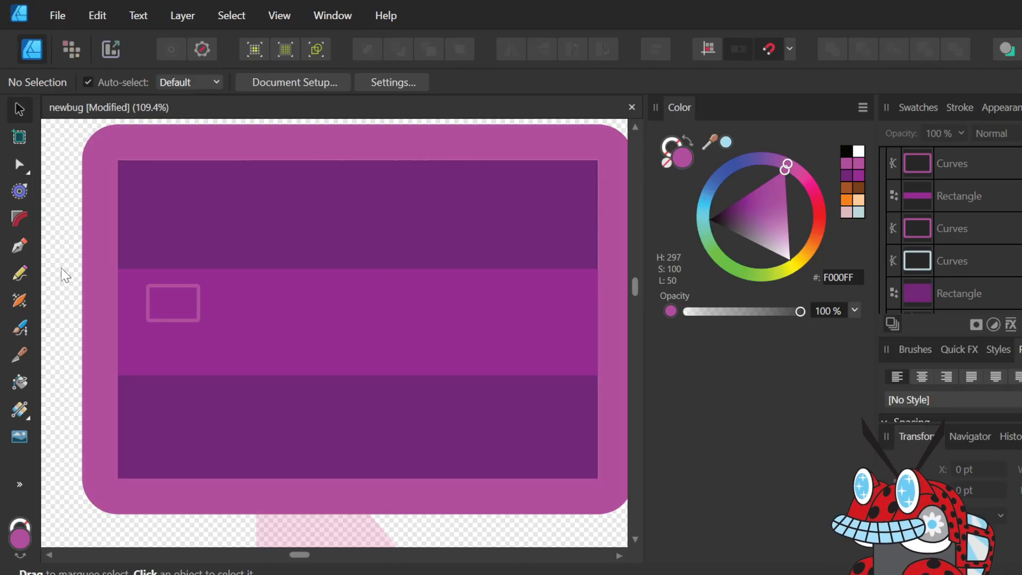
pyautogui.scroll(-1, 355, 281)
pyautogui.scroll(2, 354, 281)
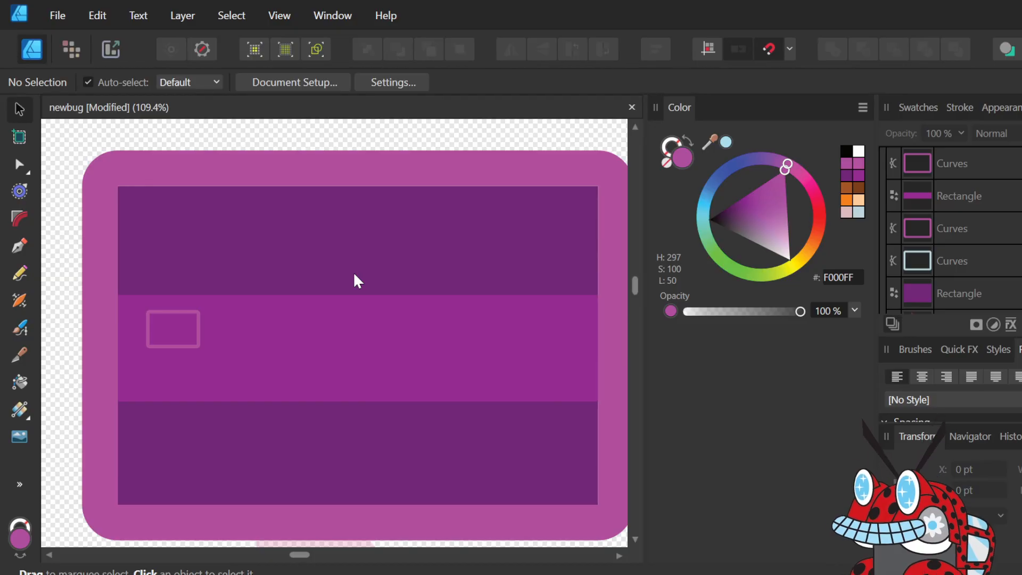
# - Copy the four shapes of the purple framed box and undo the recolouring back to the orange and brown version
pyautogui.scroll(-3, 356, 279)
pyautogui.moveTo(239, 211); pyautogui.dragTo(445, 383)
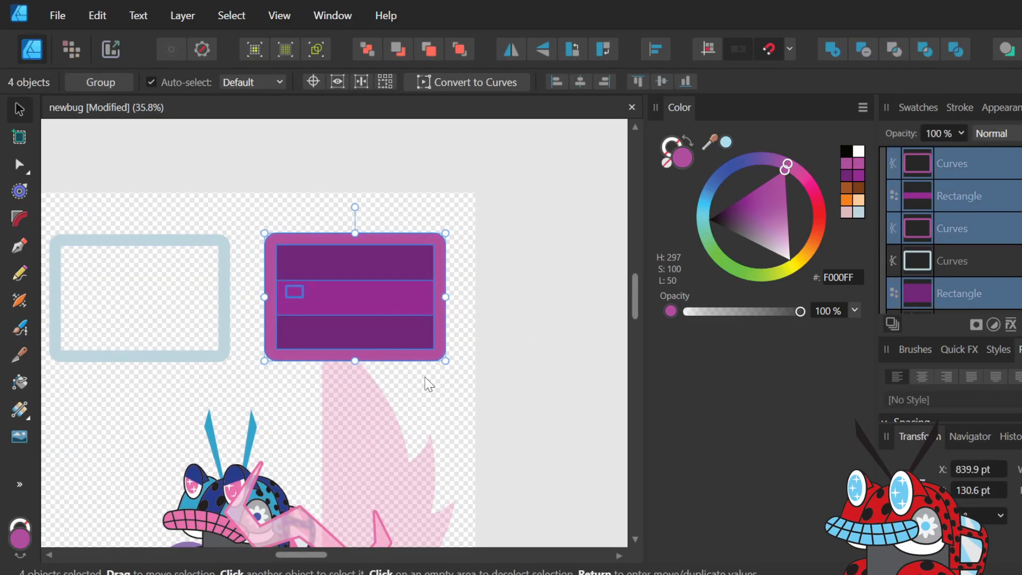
pyautogui.hotkey('ctrl', 'z')
pyautogui.hotkey('ctrl', 'z')
pyautogui.hotkey('ctrl', 'z')
pyautogui.hotkey('ctrl', 'z')
pyautogui.hotkey('ctrl', 'z')
pyautogui.hotkey('ctrl', 'z')
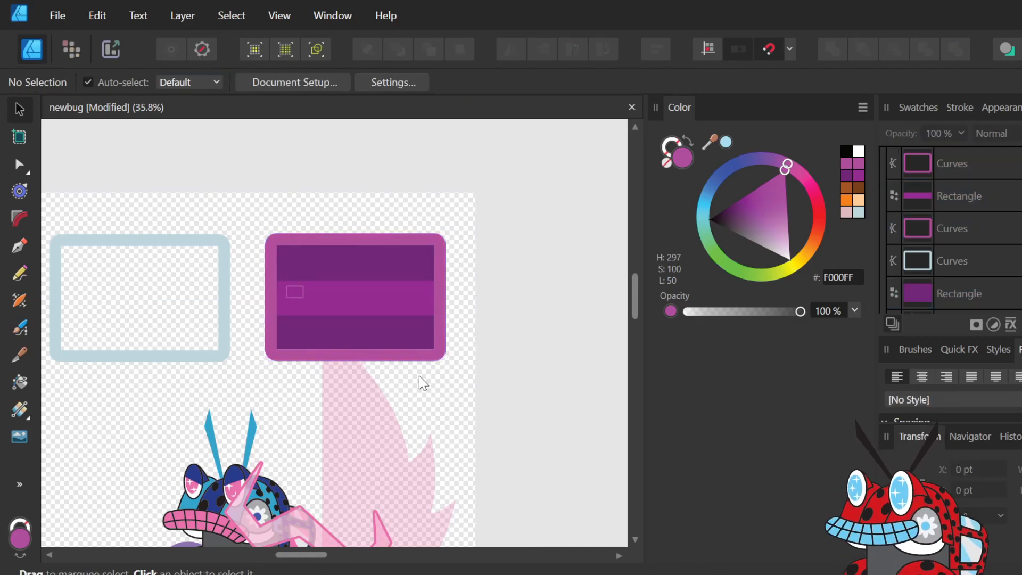
pyautogui.hotkey('ctrl', 'z')
pyautogui.hotkey('ctrl', 'z')
pyautogui.hotkey('ctrl', 'z')
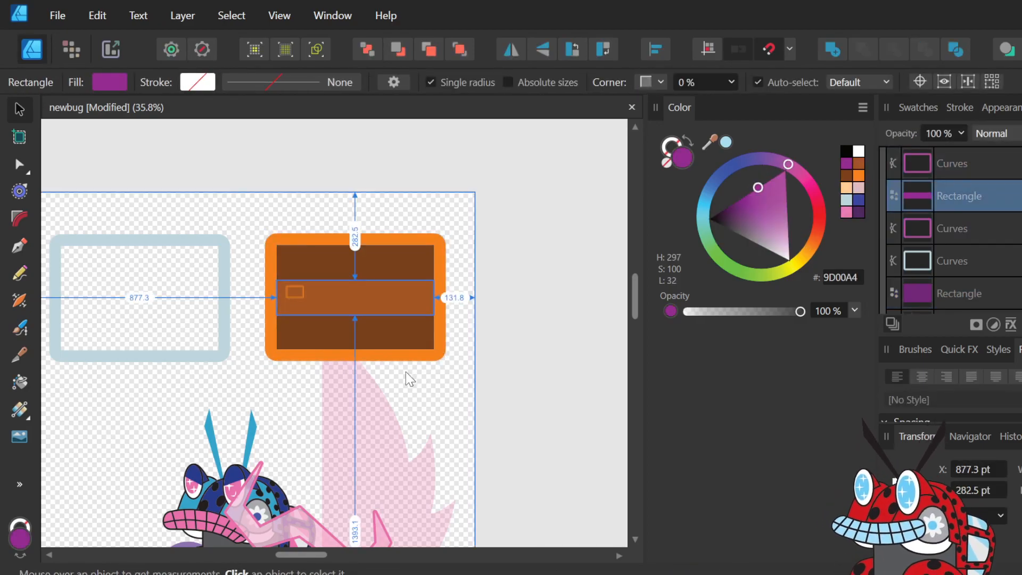
pyautogui.hotkey('ctrl', 'shift', 'z')
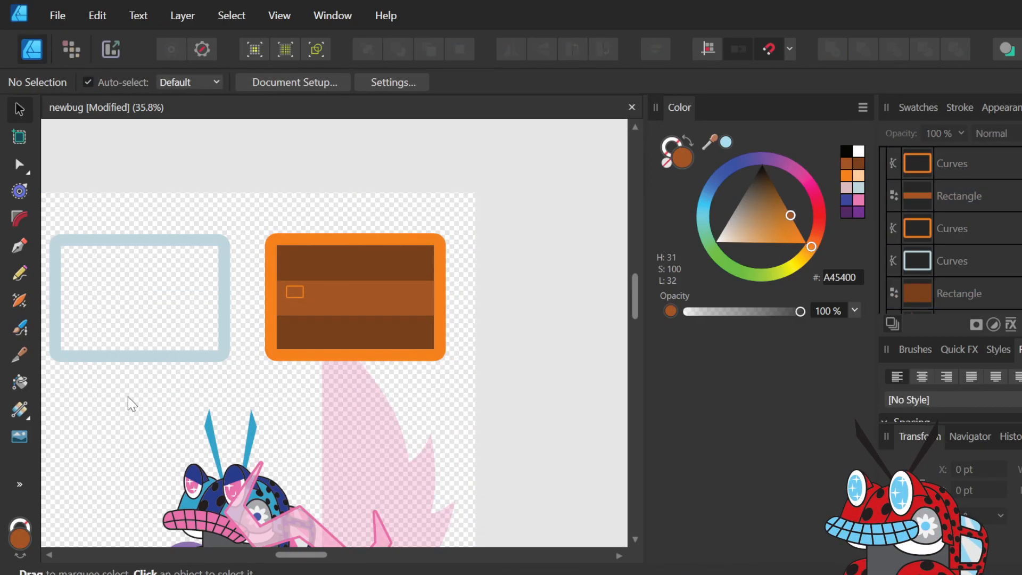
# - Paste the purple framed box and move it to the left of the orange box, over the pale blue frame
pyautogui.hotkey('ctrl', 'shift', 'z')
pyautogui.hotkey('ctrl', 'shift', 'z')
pyautogui.moveTo(347, 244); pyautogui.dragTo(151, 243)
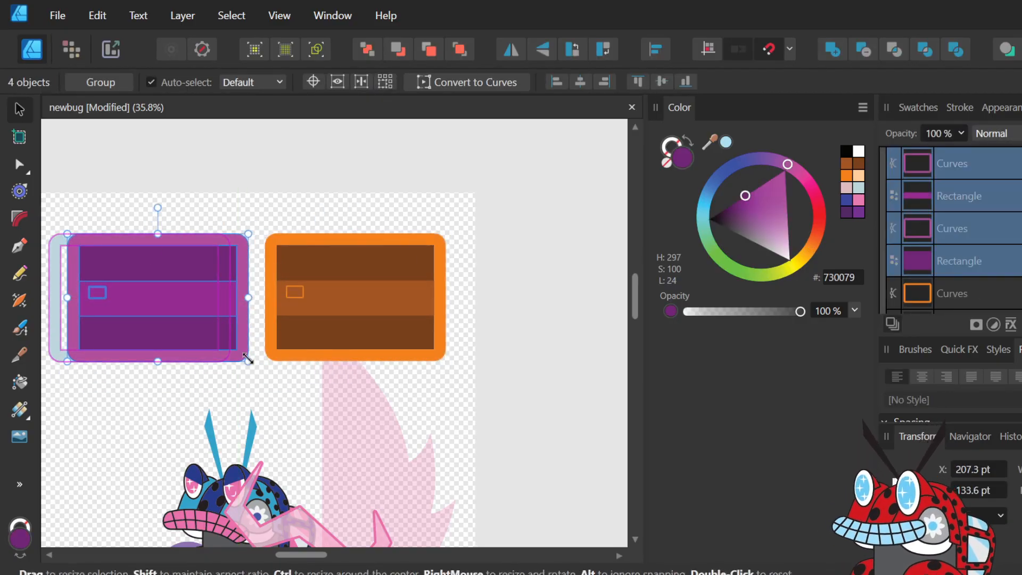
# - Inspect the pasted purple box up close, checking its stripe, small frame and outer frame against the orange box
pyautogui.click(269, 393)
pyautogui.scroll(3, 221, 290)
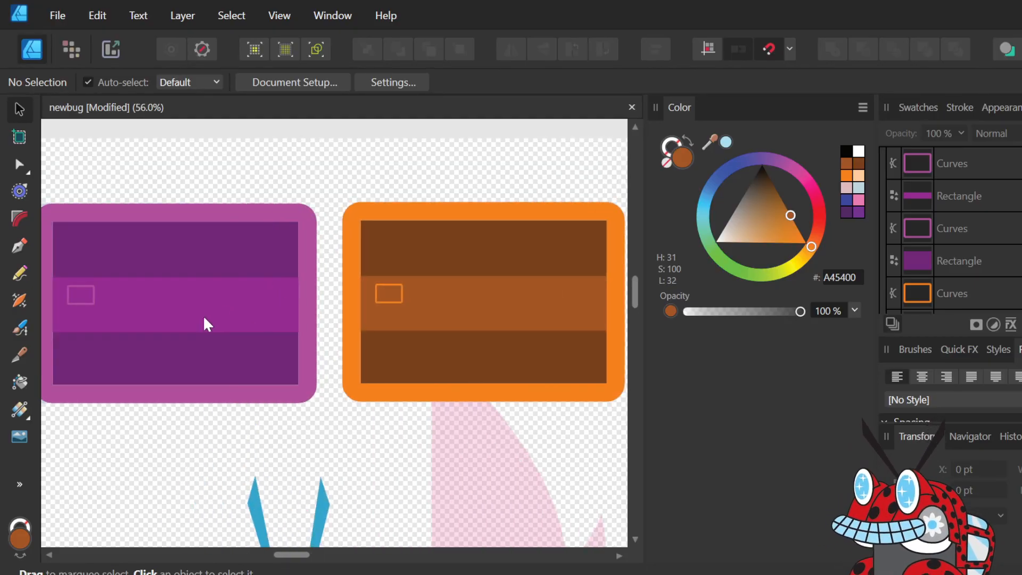
pyautogui.scroll(2, 233, 318)
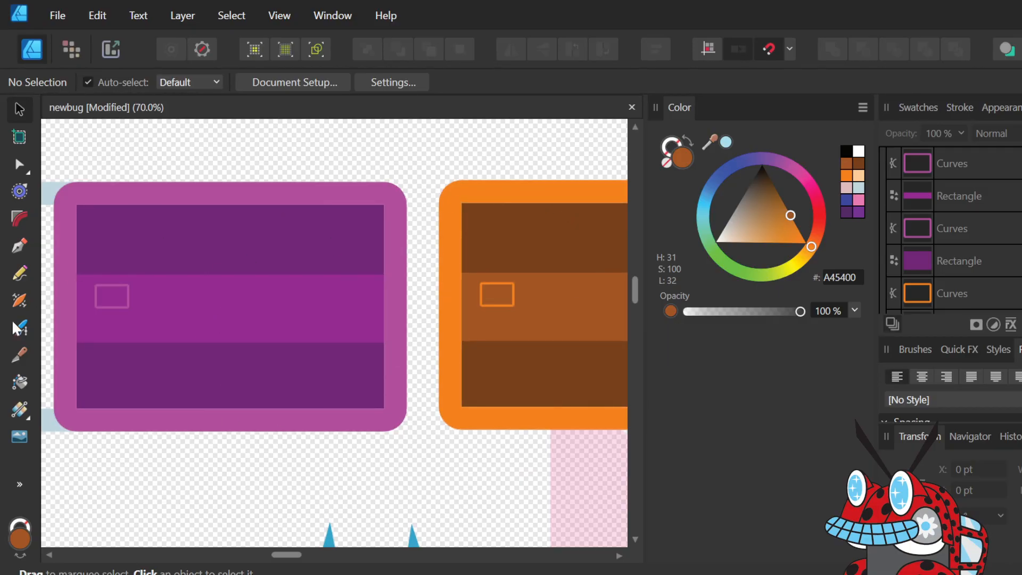
pyautogui.scroll(2, 139, 302)
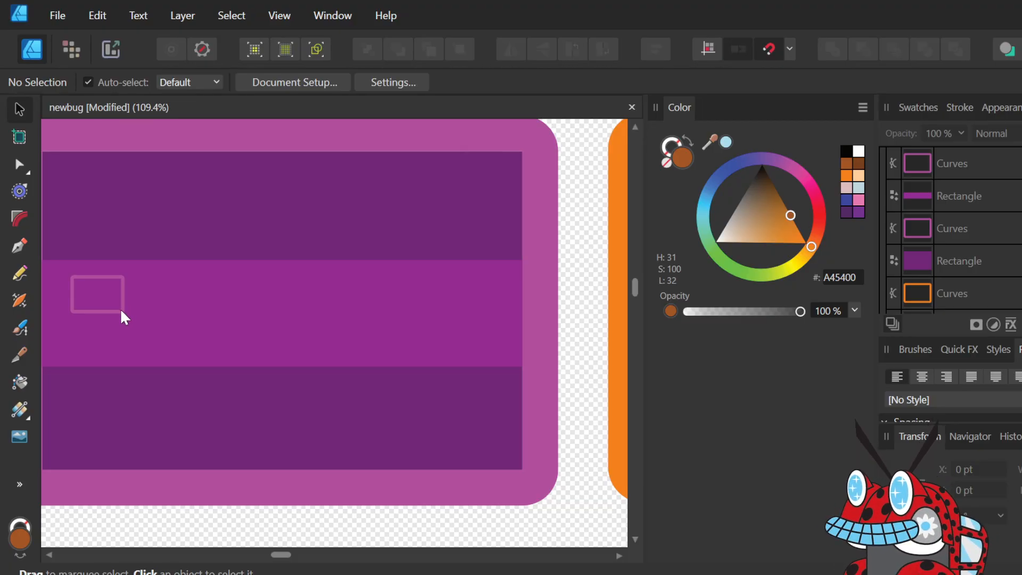
pyautogui.scroll(-2, 121, 312)
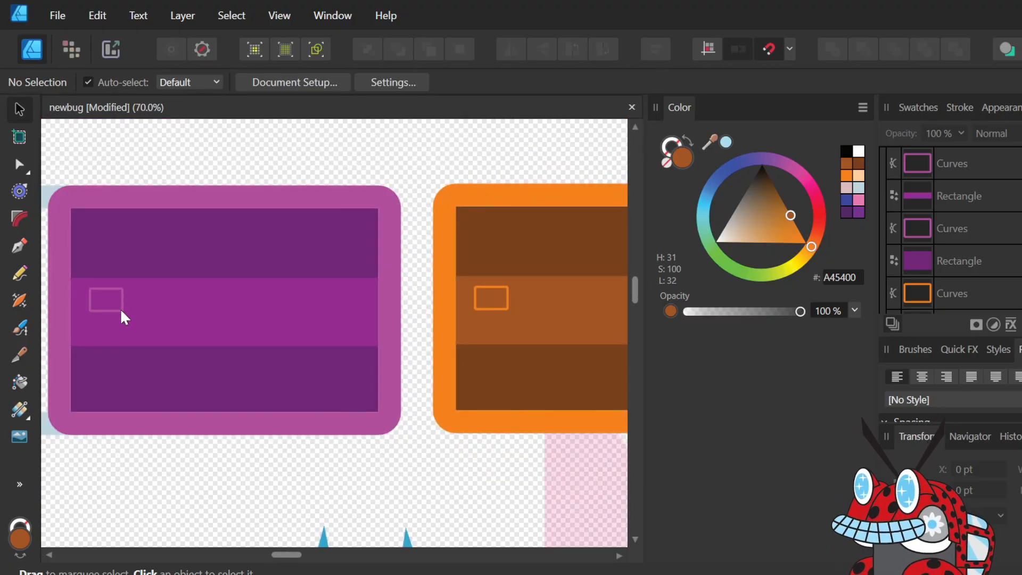
pyautogui.click(119, 309)
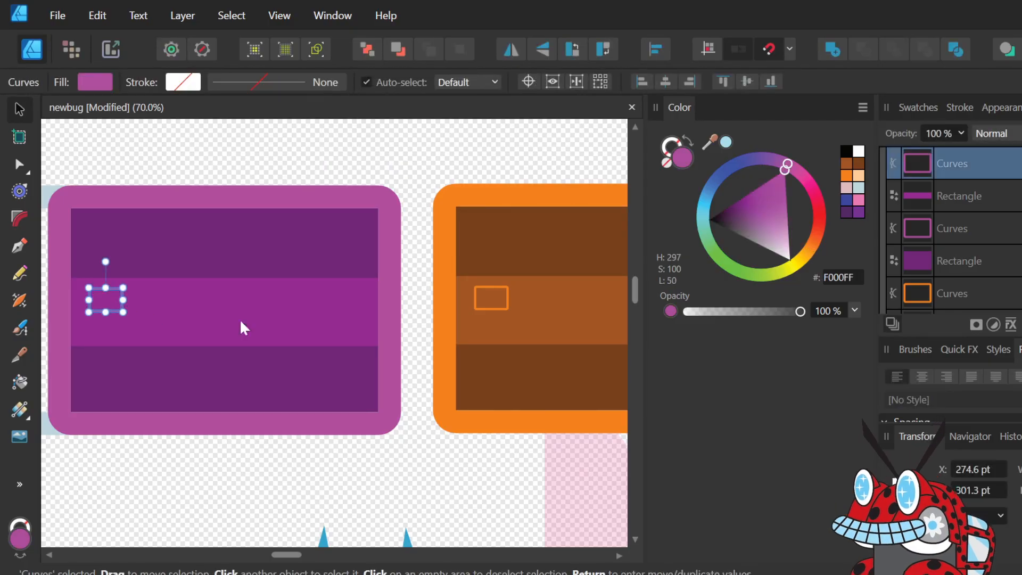
pyautogui.click(143, 323)
pyautogui.scroll(3, 103, 311)
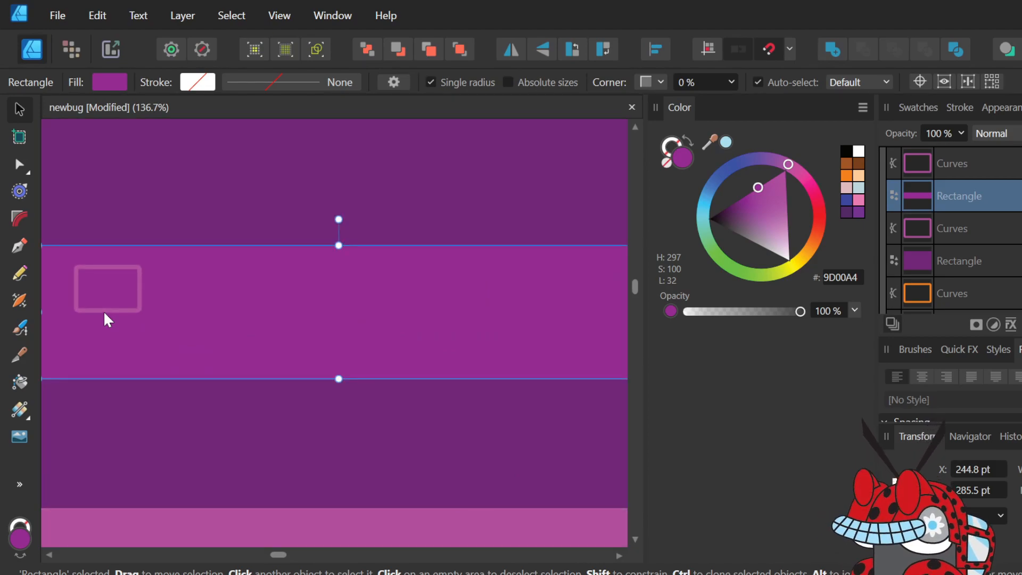
pyautogui.scroll(-4, 103, 310)
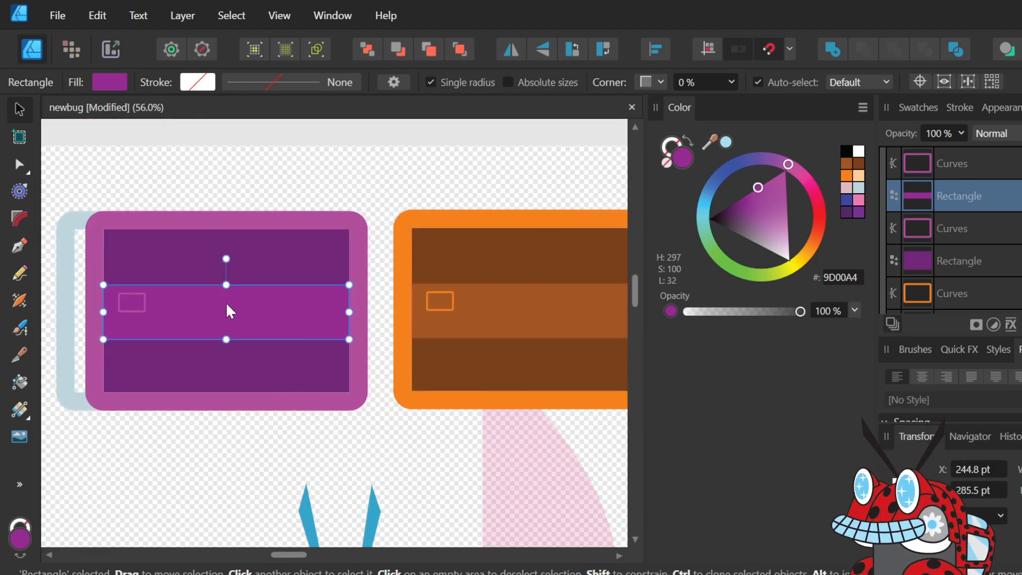
pyautogui.scroll(2, 225, 302)
pyautogui.scroll(2, 226, 304)
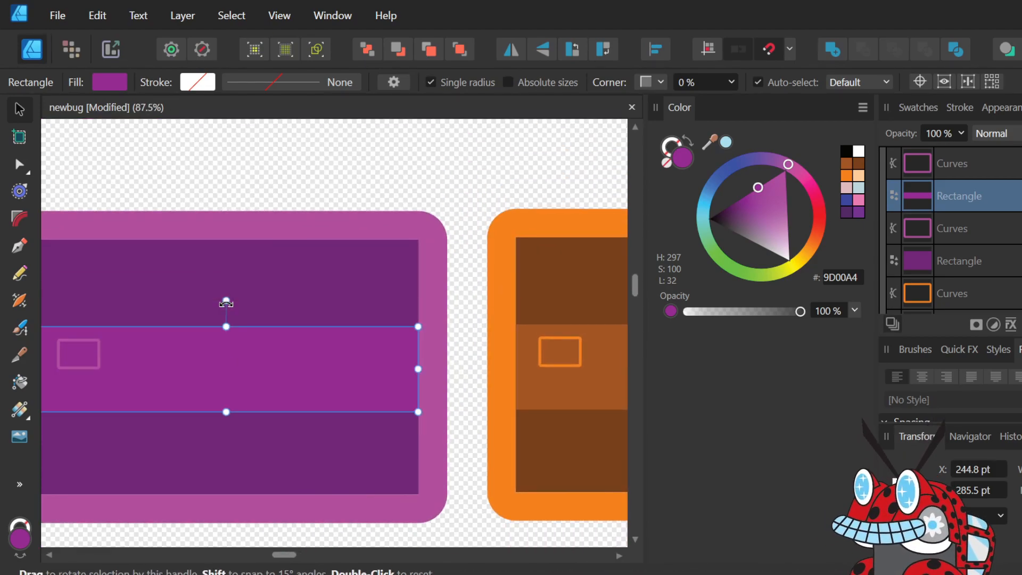
pyautogui.scroll(1, 227, 303)
pyautogui.scroll(-2, 221, 314)
pyautogui.hscroll(1, 221, 313)
pyautogui.hscroll(-2, 221, 312)
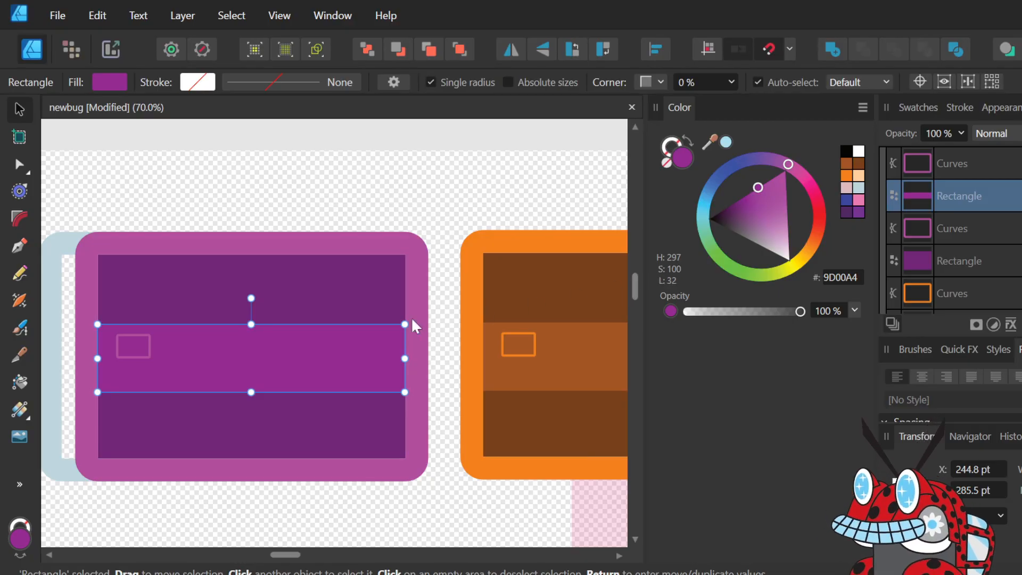
# - Draw a large brown A45400 rectangle covering both framed boxes and send it behind them
pyautogui.click(400, 183)
pyautogui.scroll(-3, 400, 183)
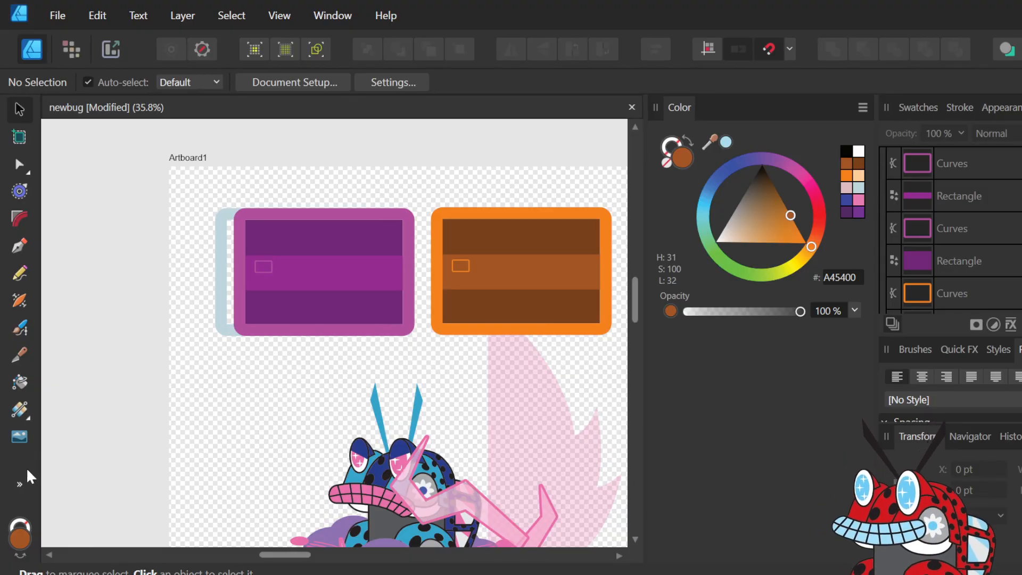
pyautogui.click(17, 484)
pyautogui.click(109, 308)
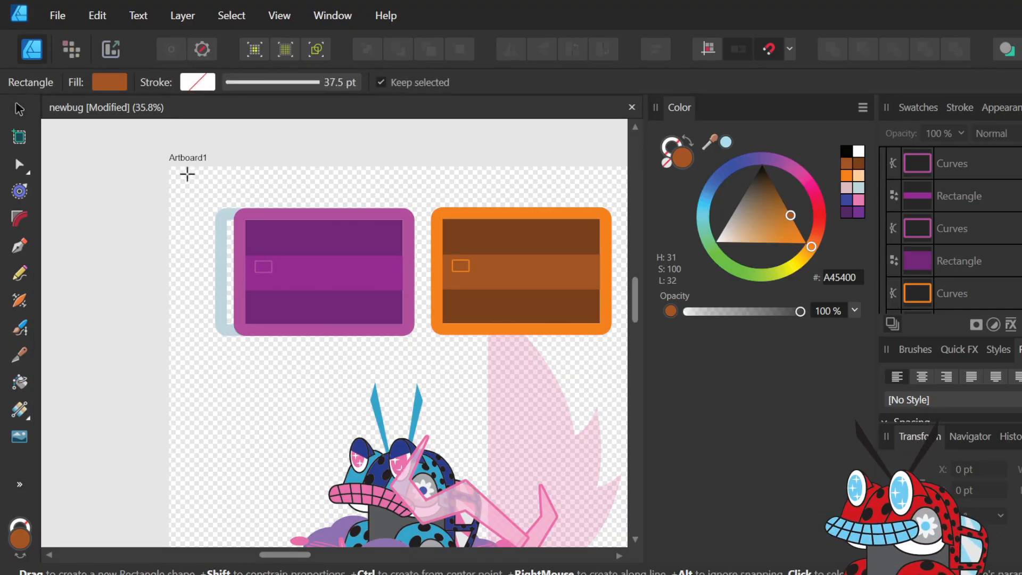
pyautogui.moveTo(193, 184); pyautogui.dragTo(623, 376)
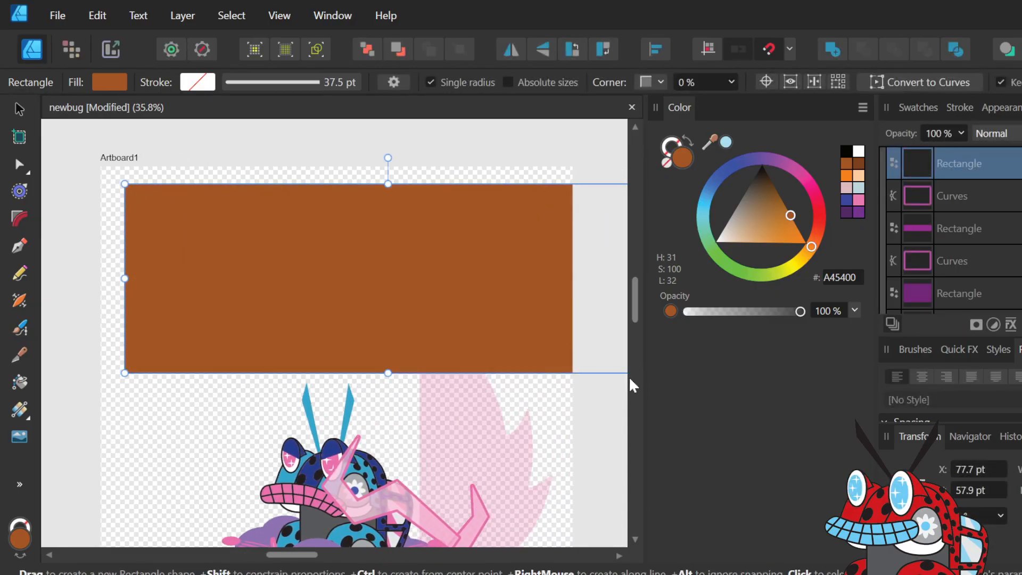
pyautogui.hotkey('ctrl', 'shift', '[')
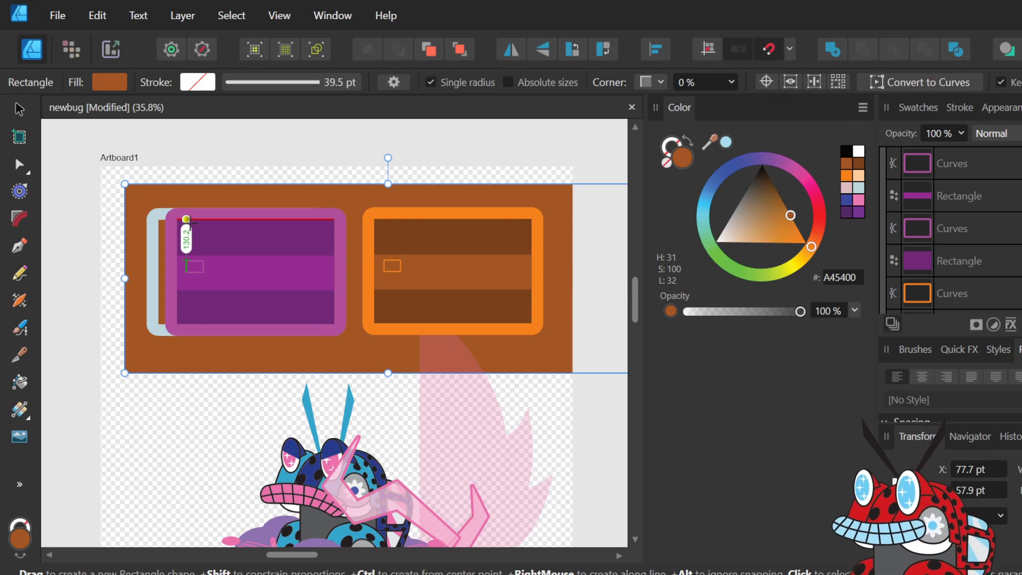
pyautogui.click(186, 219)
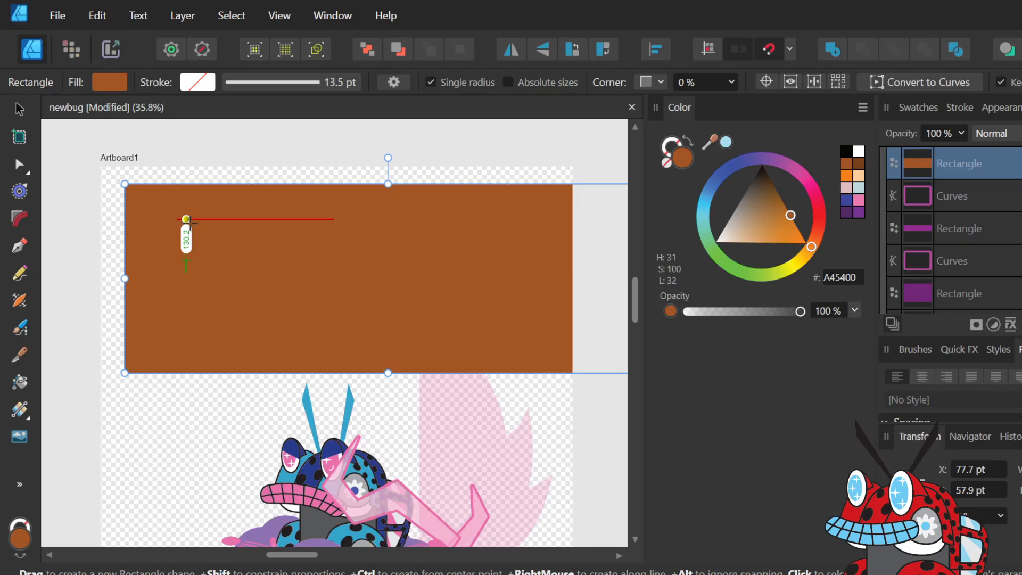
pyautogui.hotkey('ctrl', 'z')
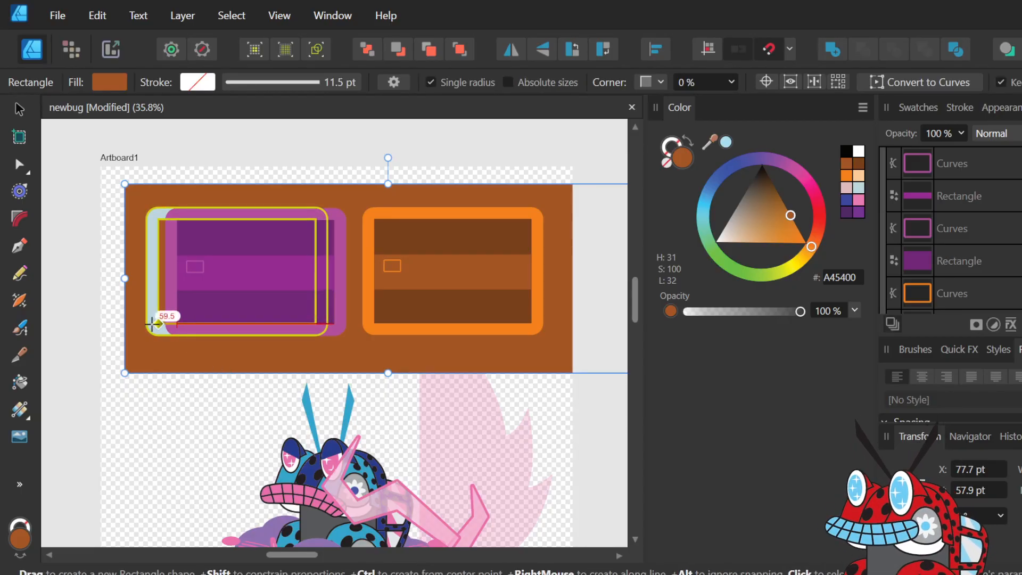
pyautogui.hotkey('ctrl', 'd')
pyautogui.press('v')
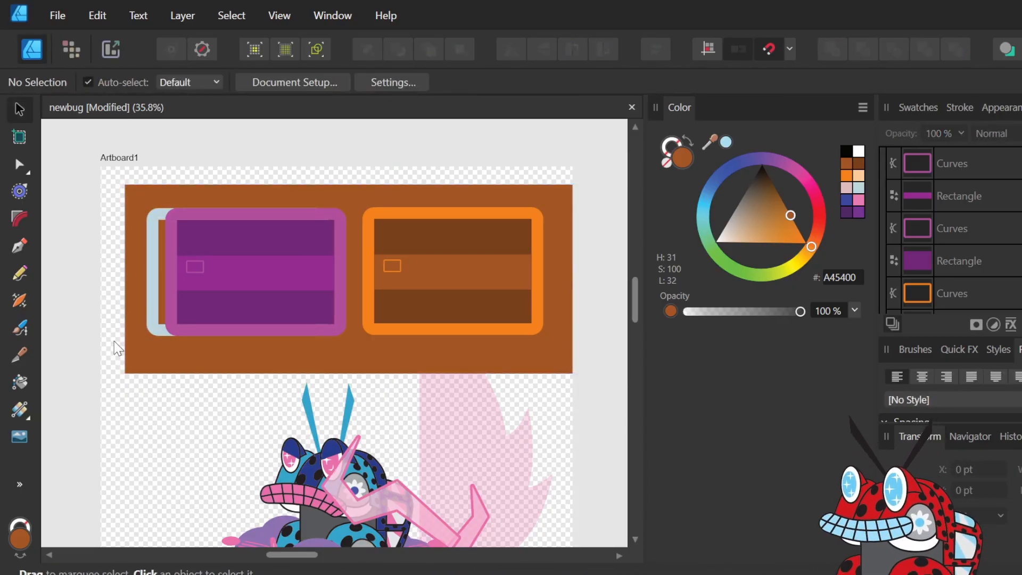
# - Delete the pale blue frame behind the purple box
pyautogui.click(149, 299)
pyautogui.press('Delete')
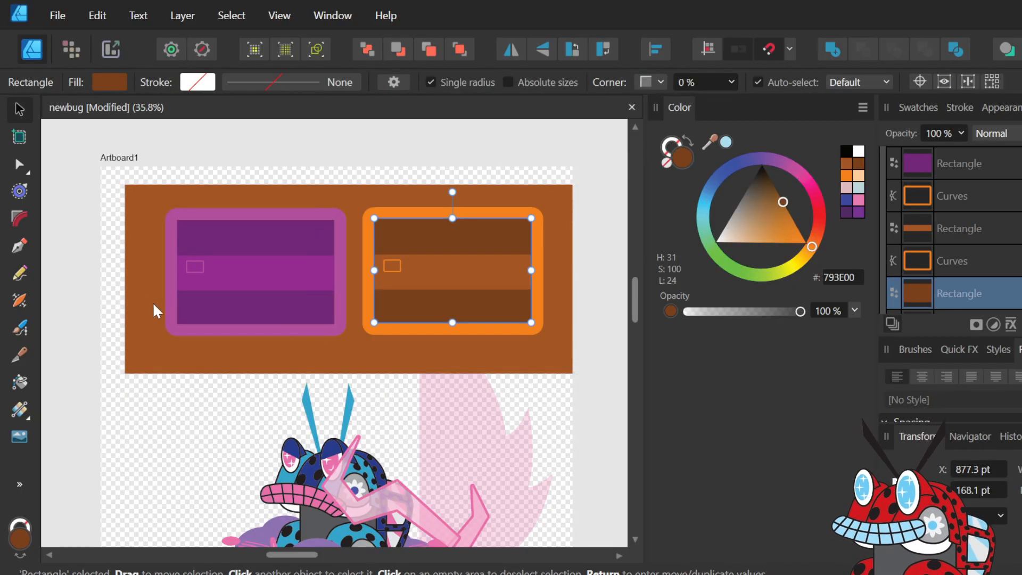
pyautogui.click(205, 417)
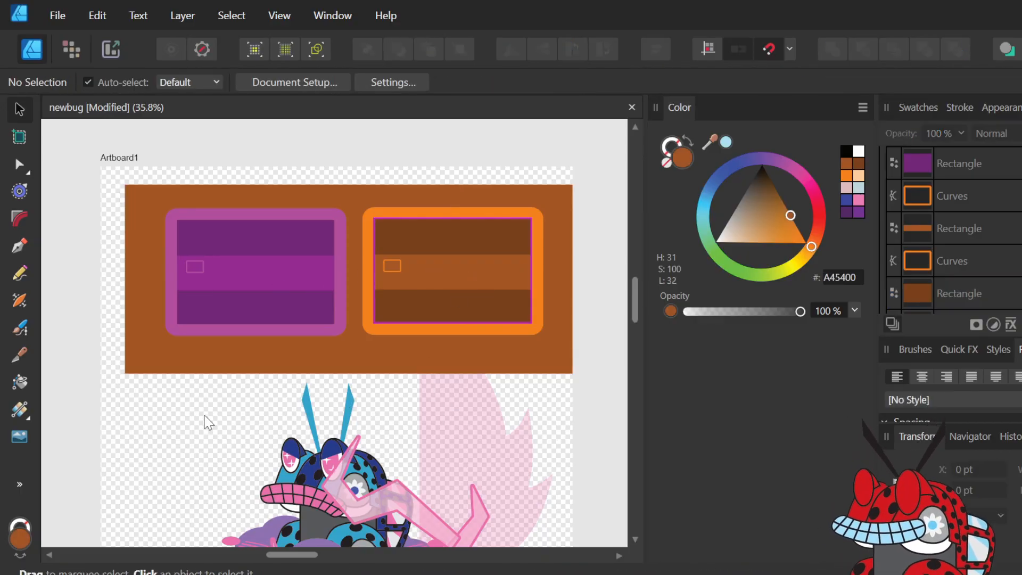
# - Try black and white fills on the large background rectangle and set its fill to grey 717171
pyautogui.click(225, 360)
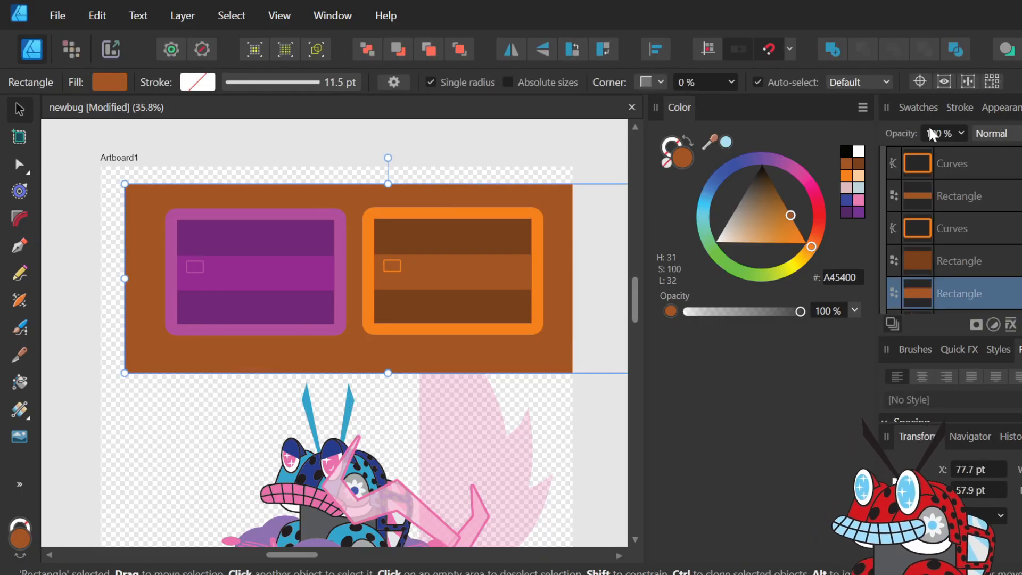
pyautogui.click(845, 155)
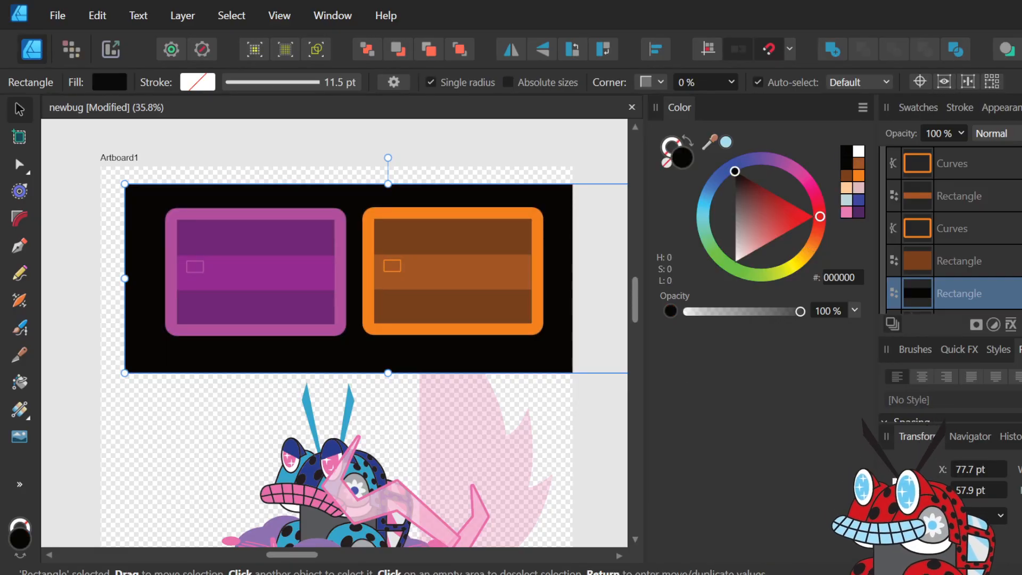
pyautogui.click(859, 152)
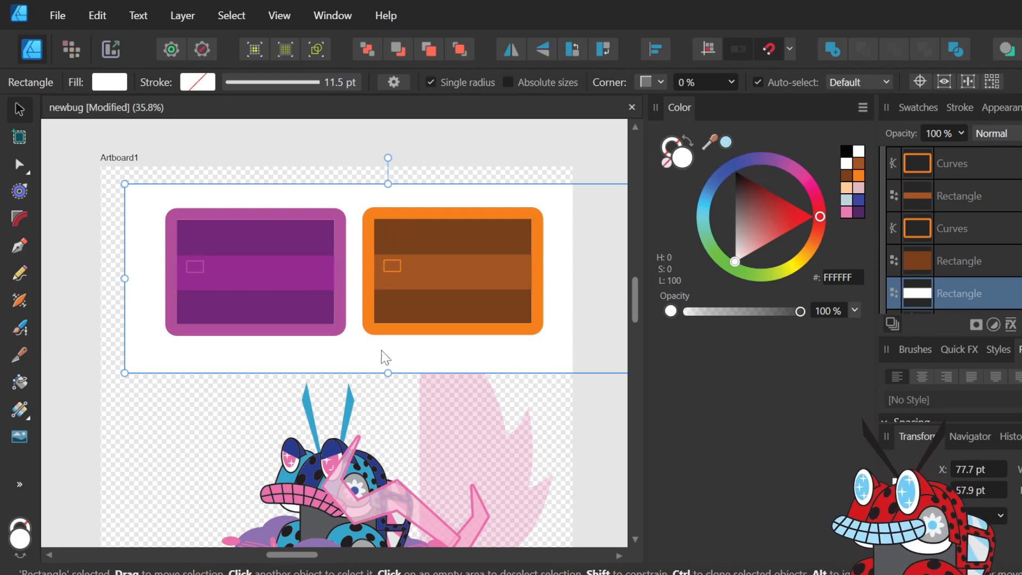
pyautogui.click(846, 152)
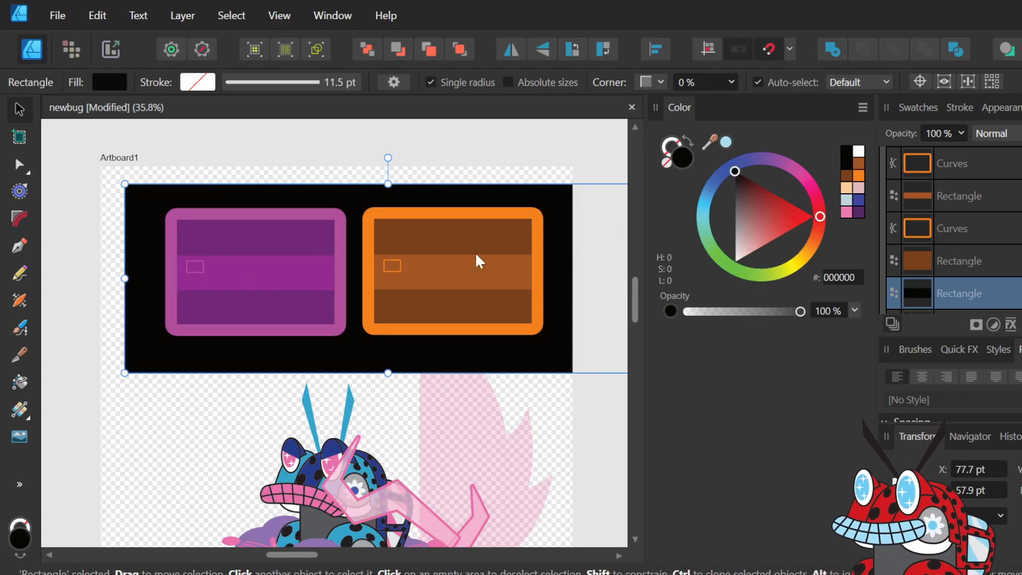
pyautogui.moveTo(734, 194)
pyautogui.mouseDown()
pyautogui.moveTo(741, 190)
pyautogui.moveTo(732, 211)
pyautogui.mouseUp()
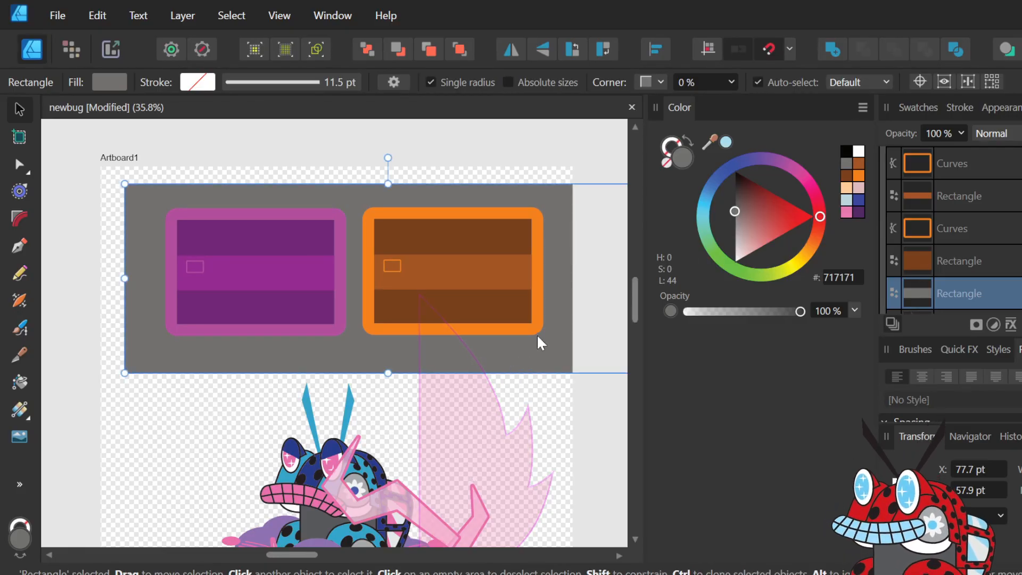
# - Resize the grey background rectangle horizontally so its right edge meets the artboard's right edge
pyautogui.scroll(-3, 536, 333)
pyautogui.hscroll(3, 538, 340)
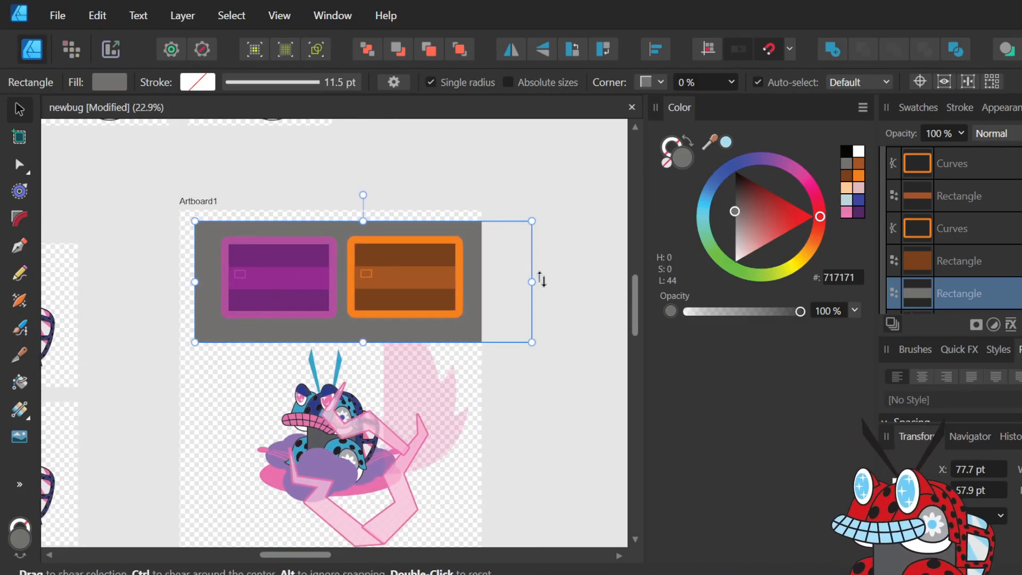
pyautogui.moveTo(532, 282); pyautogui.dragTo(469, 282)
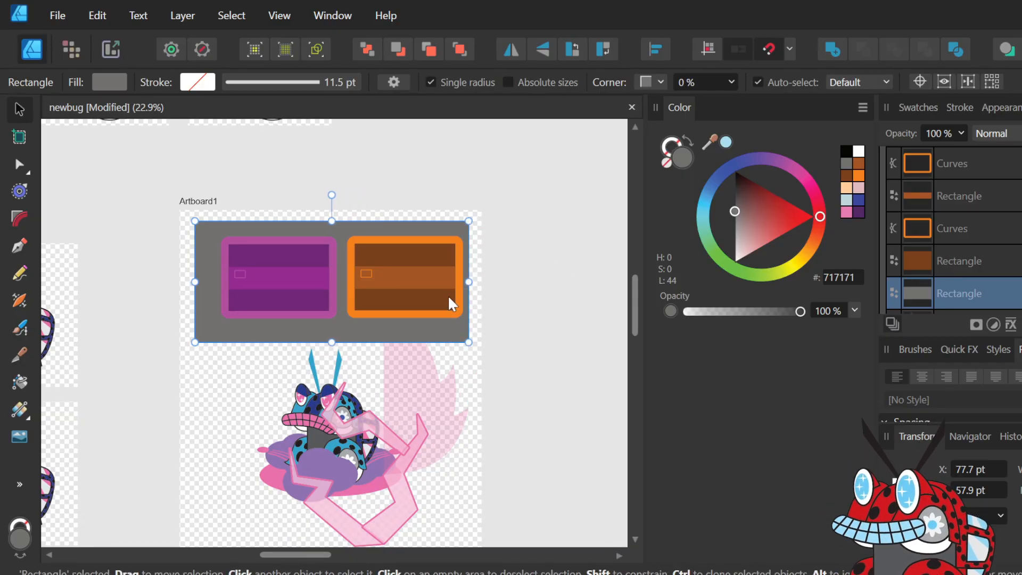
pyautogui.scroll(3, 451, 291)
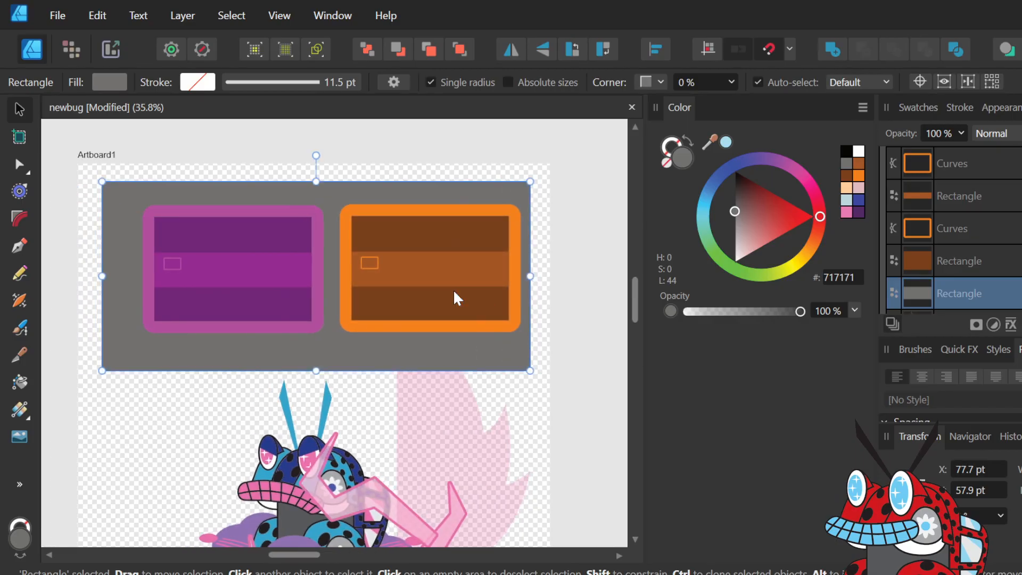
pyautogui.scroll(2, 430, 316)
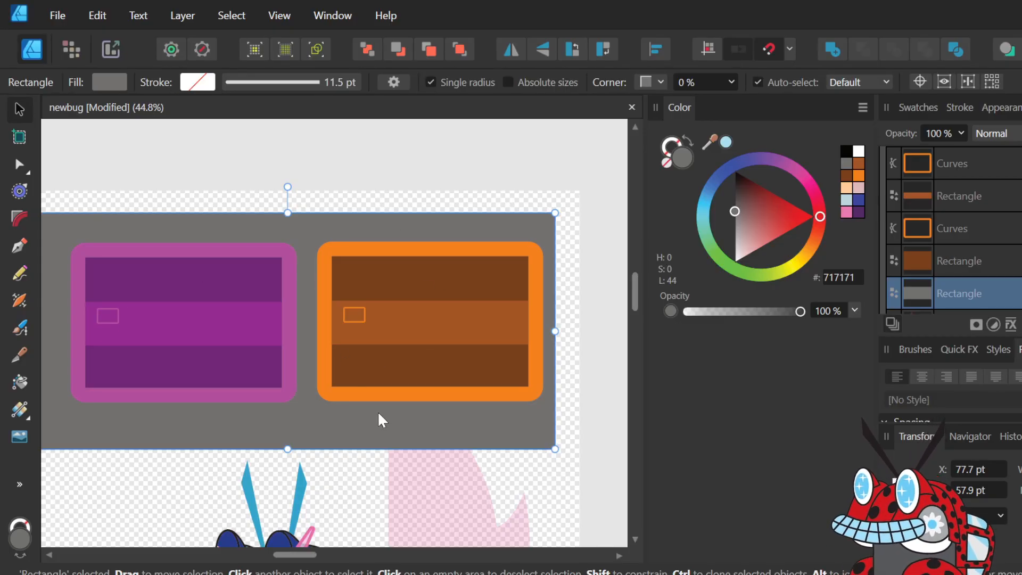
pyautogui.moveTo(554, 331); pyautogui.dragTo(575, 325)
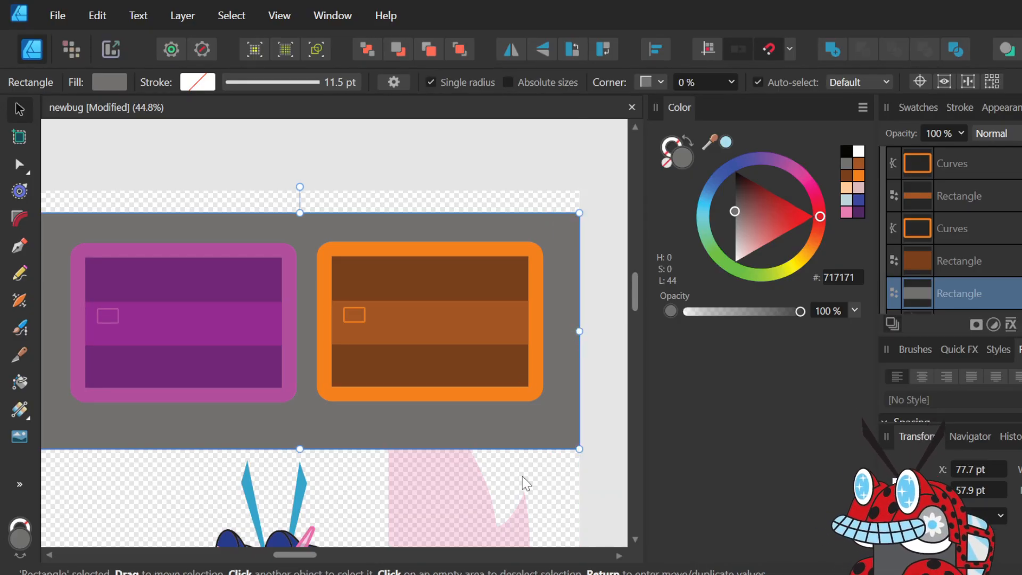
# - Examine how the purple and orange boxes look against the grey background
pyautogui.hscroll(-2, 531, 427)
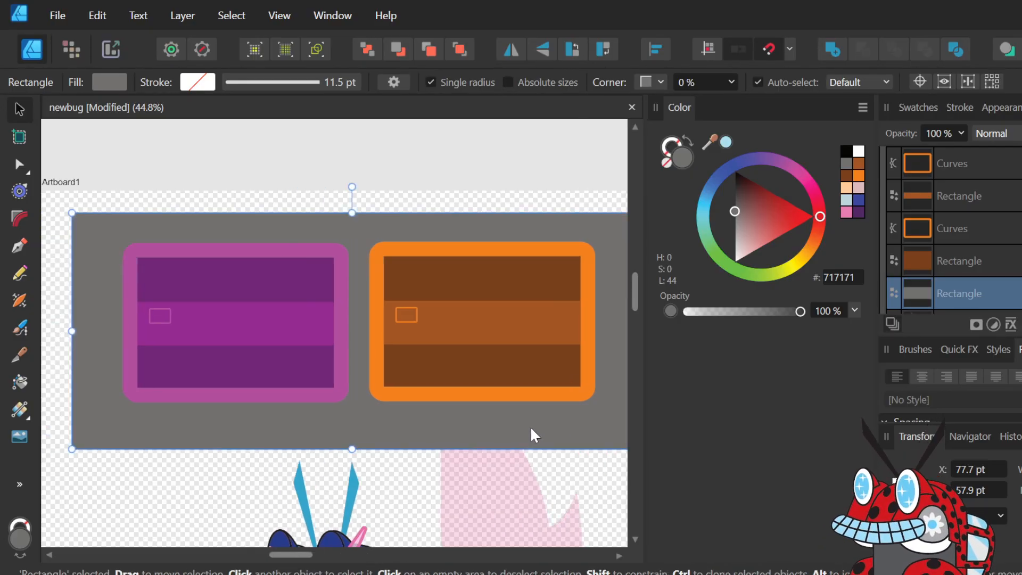
pyautogui.hscroll(-1, 285, 353)
pyautogui.hscroll(1, 287, 357)
pyautogui.scroll(2, 286, 353)
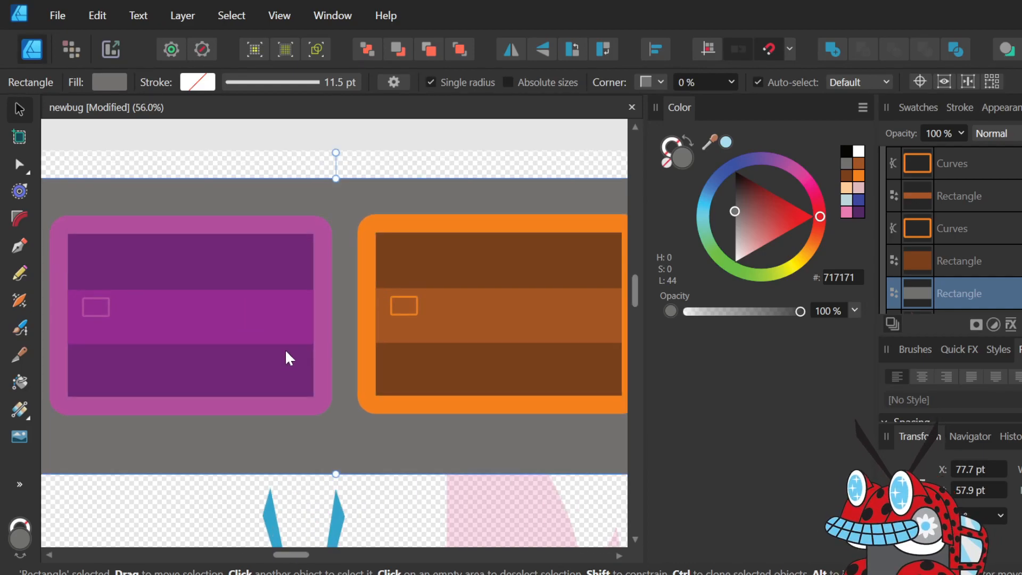
pyautogui.scroll(-2, 288, 358)
pyautogui.scroll(2, 288, 358)
pyautogui.hscroll(1, 288, 358)
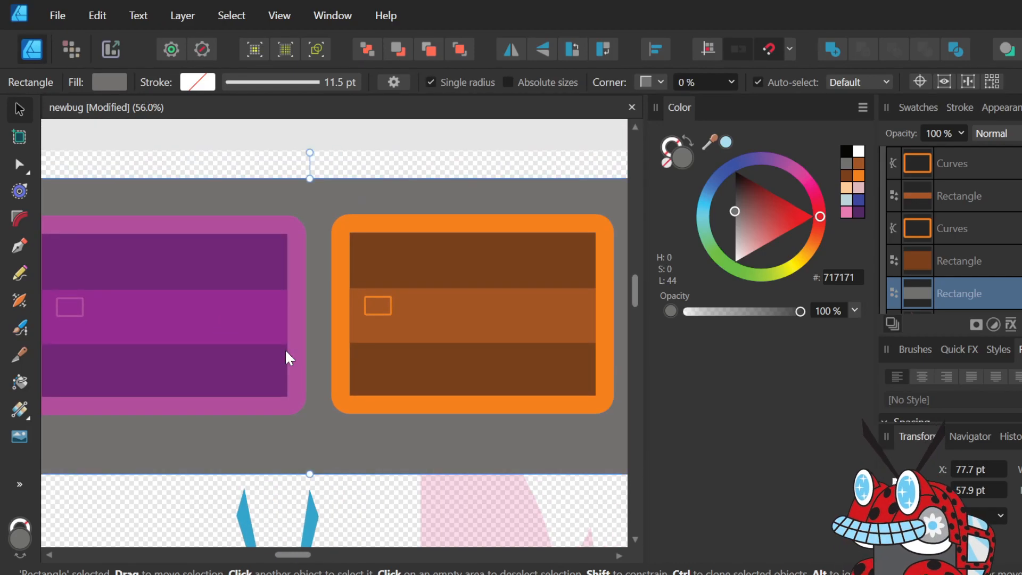
pyautogui.scroll(-2, 286, 354)
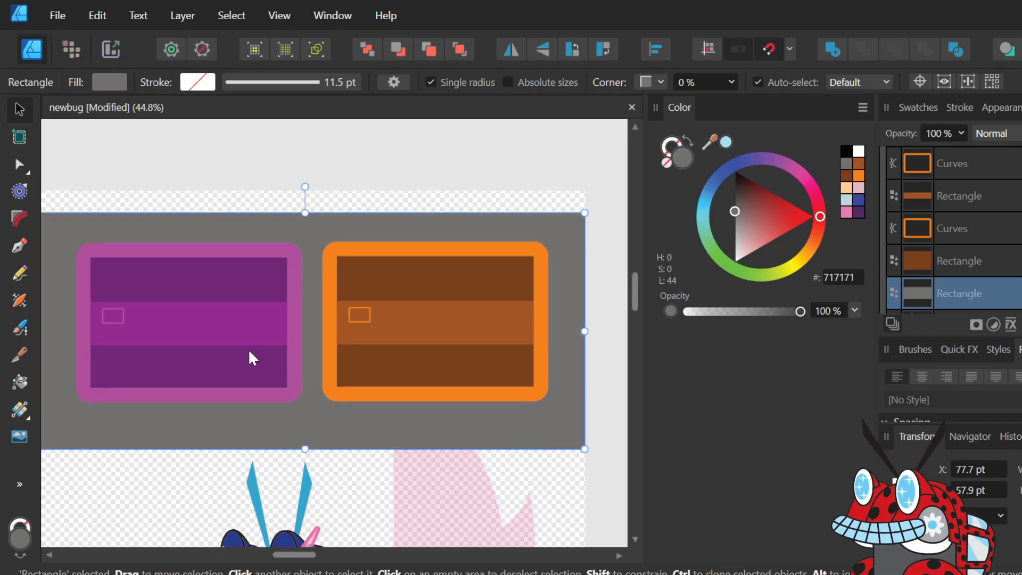
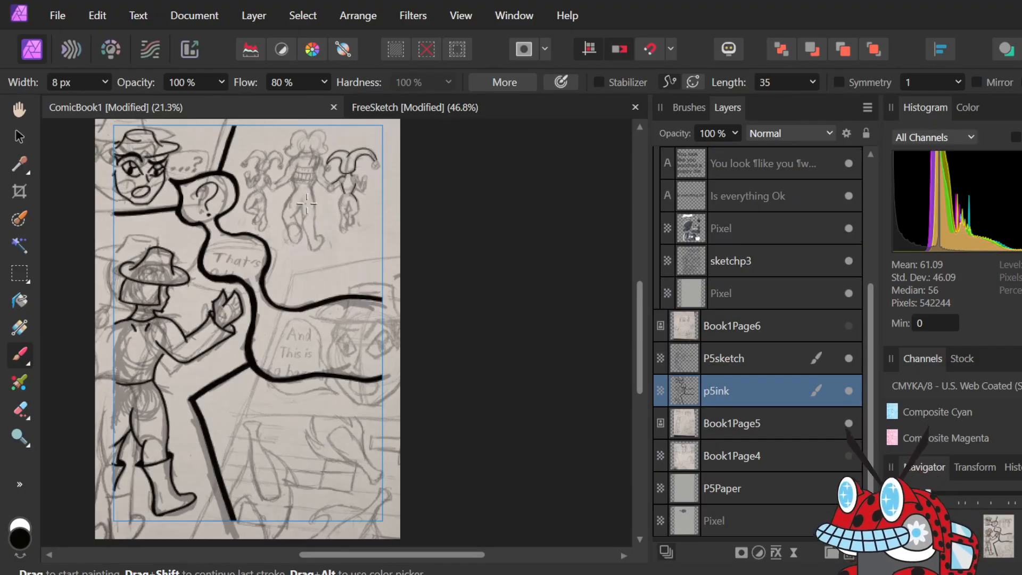
# - Ink the right-hand jester's shoulder, raised arm and raised hand over the sketch on the p5ink layer, redoing unsatisfactory strokes
pyautogui.scroll(3, 310, 202)
pyautogui.scroll(3, 420, 298)
pyautogui.scroll(4, 423, 298)
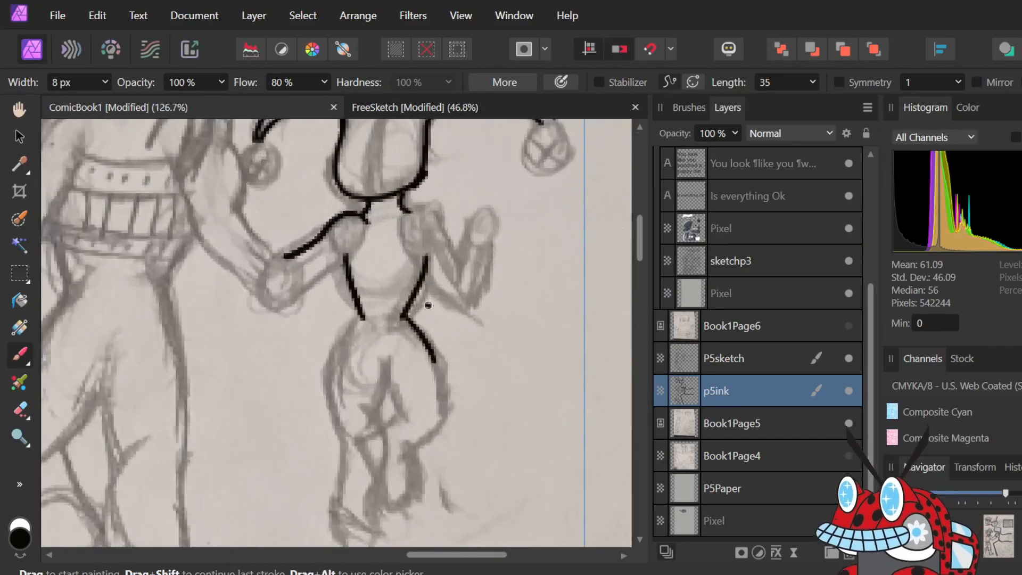
pyautogui.scroll(2, 428, 304)
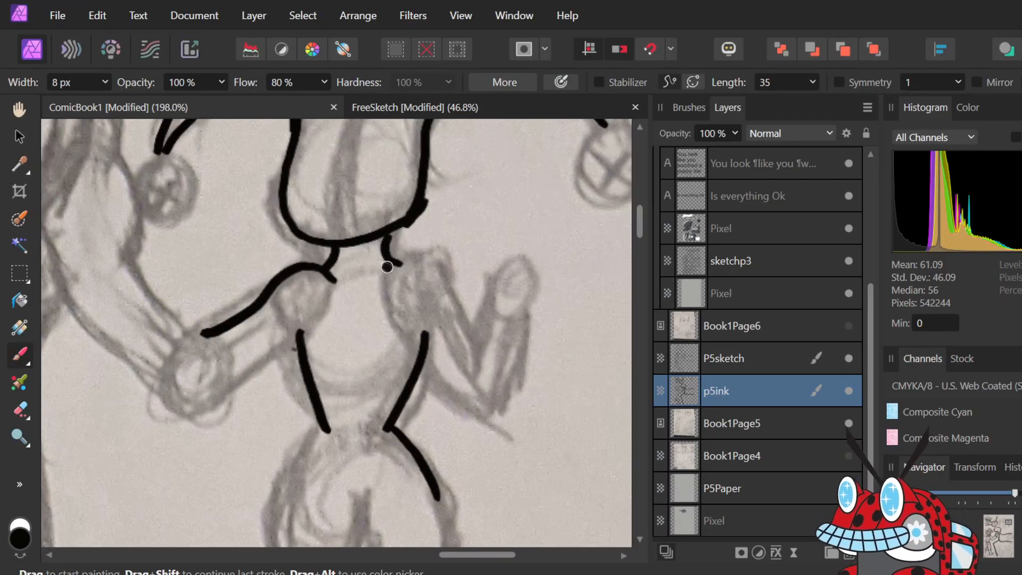
pyautogui.moveTo(412, 257); pyautogui.dragTo(444, 278)
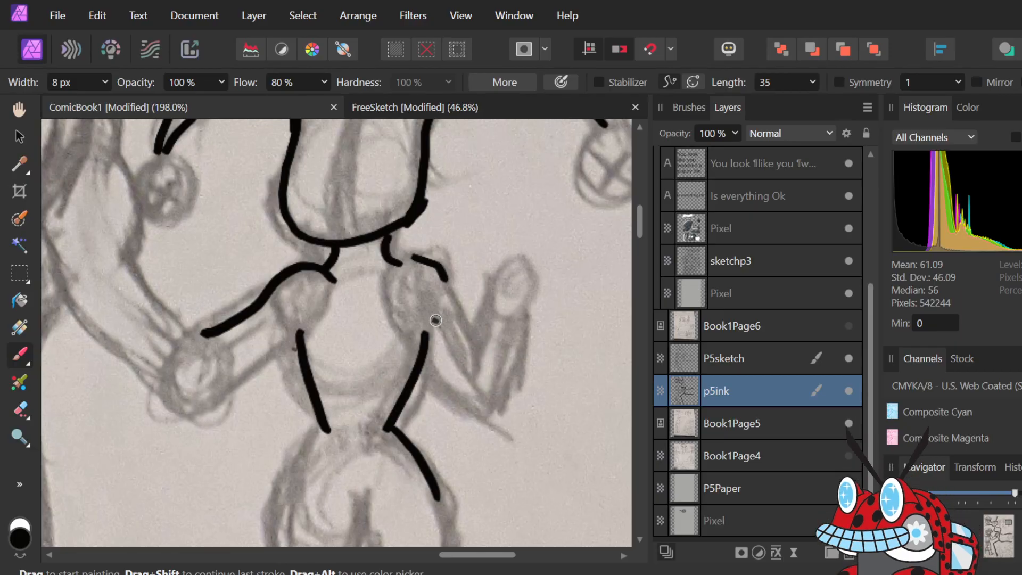
pyautogui.hotkey('ctrl', 'z')
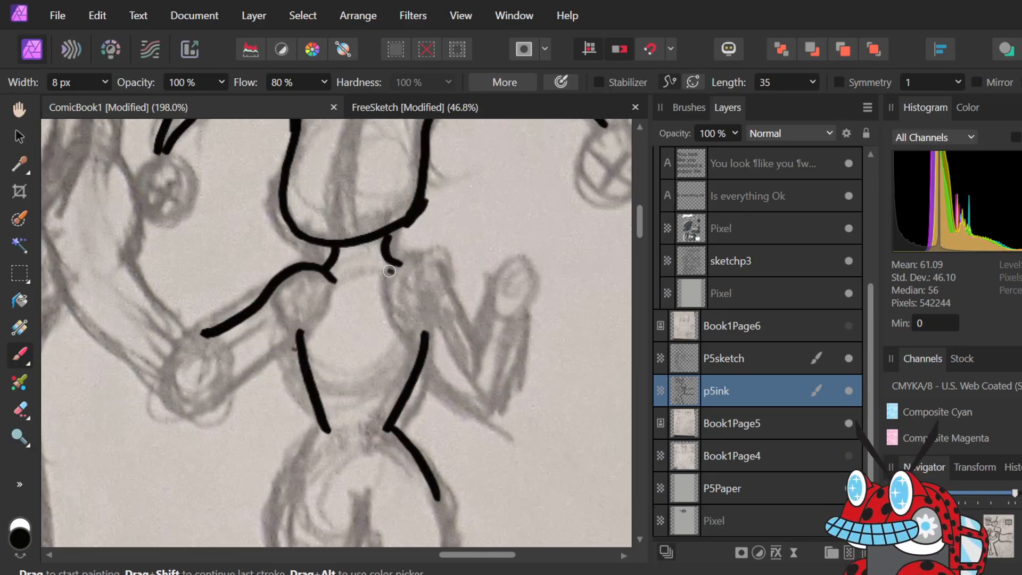
pyautogui.moveTo(388, 267)
pyautogui.mouseDown()
pyautogui.moveTo(432, 255)
pyautogui.moveTo(489, 351)
pyautogui.mouseUp()
pyautogui.hotkey('ctrl', 'z')
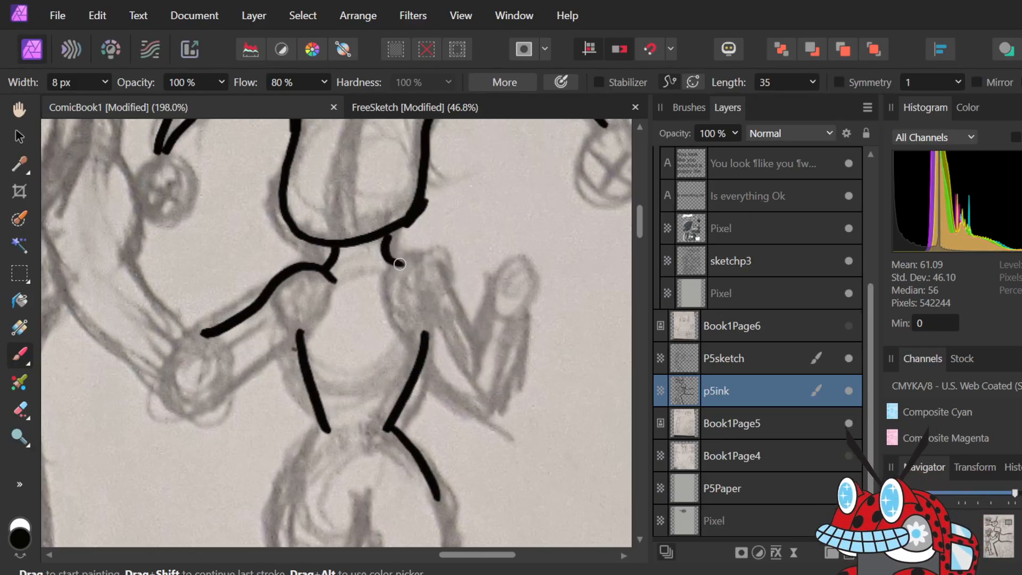
pyautogui.moveTo(389, 271)
pyautogui.mouseDown()
pyautogui.moveTo(417, 254)
pyautogui.moveTo(450, 292)
pyautogui.moveTo(470, 349)
pyautogui.moveTo(492, 311)
pyautogui.moveTo(512, 303)
pyautogui.moveTo(515, 261)
pyautogui.moveTo(534, 285)
pyautogui.moveTo(487, 410)
pyautogui.mouseUp()
pyautogui.hotkey('ctrl', 'z')
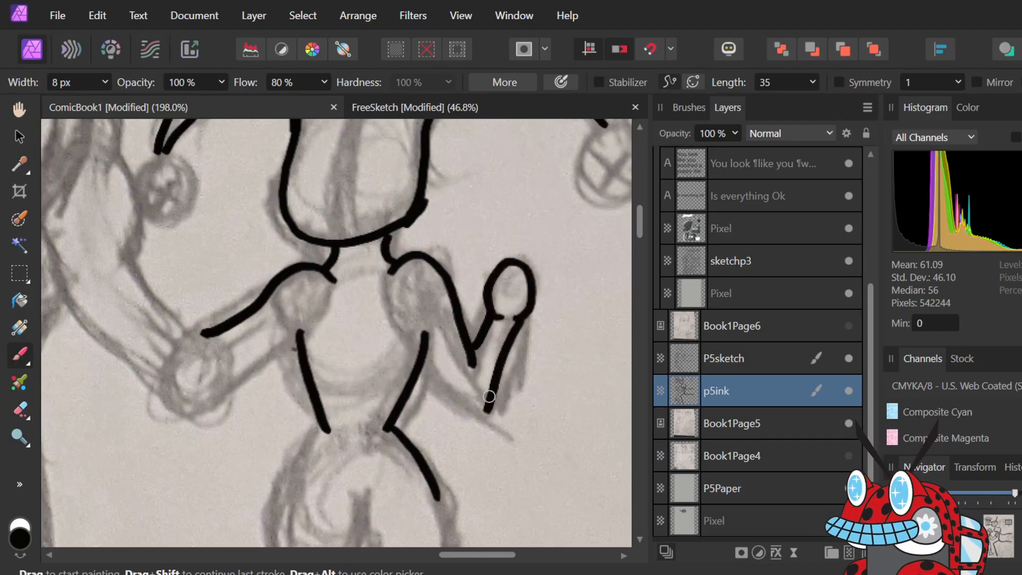
# - Ink the undersides of the jester's two arms and outline the round hand of the outstretched one
pyautogui.moveTo(430, 356)
pyautogui.mouseDown()
pyautogui.moveTo(448, 394)
pyautogui.moveTo(487, 419)
pyautogui.mouseUp()
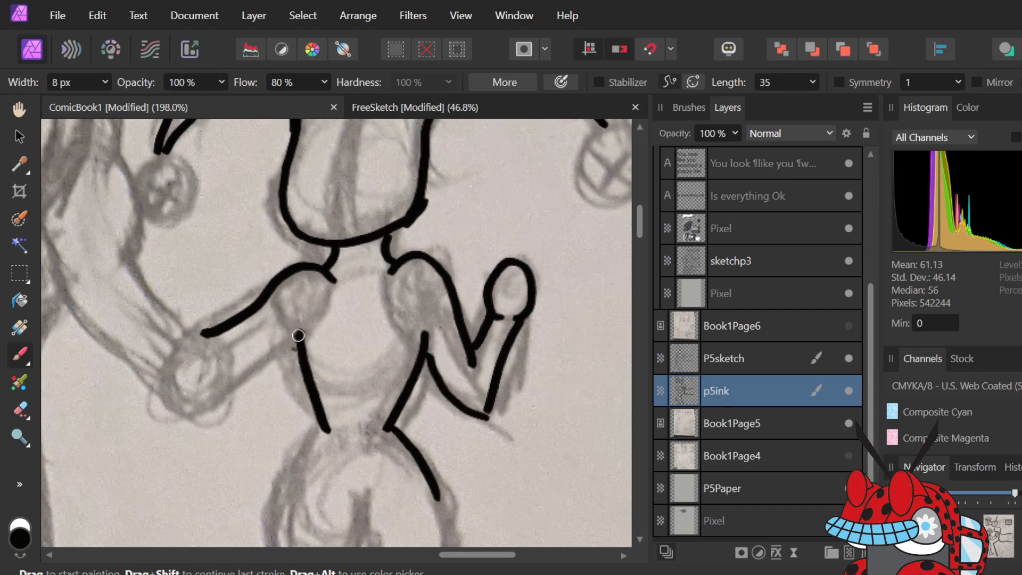
pyautogui.moveTo(294, 341)
pyautogui.mouseDown()
pyautogui.moveTo(255, 355)
pyautogui.moveTo(230, 383)
pyautogui.mouseUp()
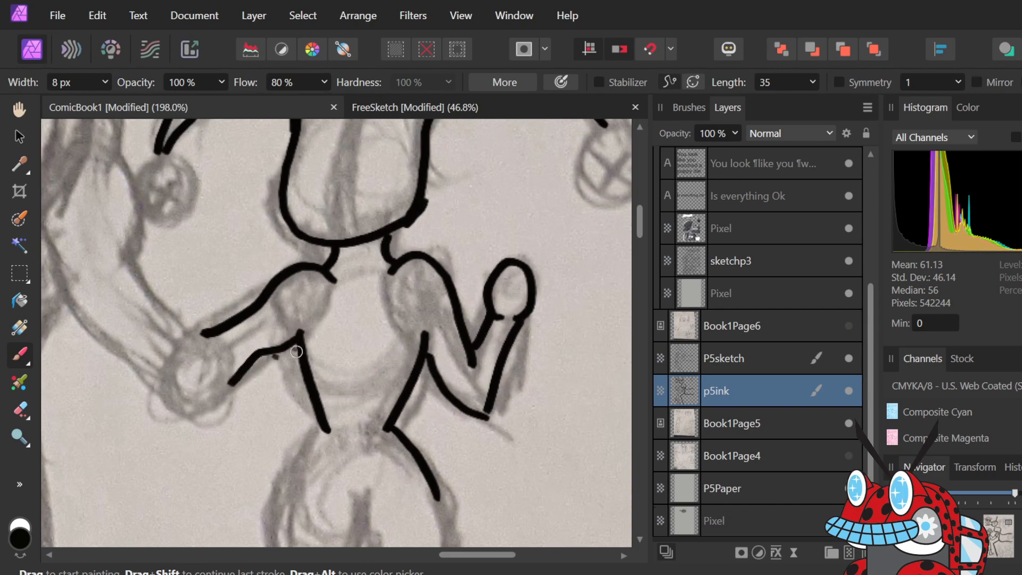
pyautogui.moveTo(203, 336)
pyautogui.mouseDown()
pyautogui.moveTo(162, 384)
pyautogui.moveTo(206, 416)
pyautogui.moveTo(236, 357)
pyautogui.mouseUp()
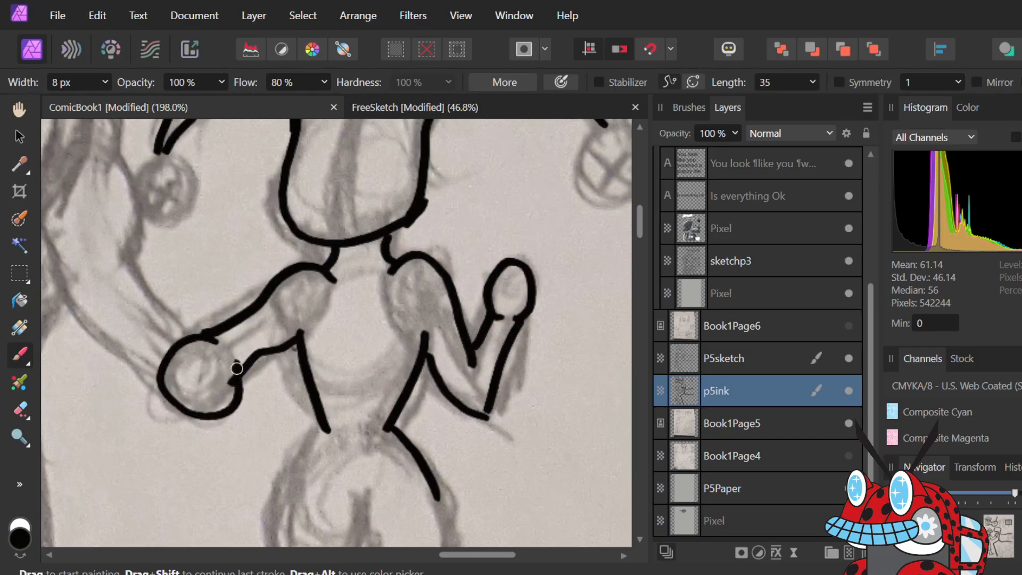
# - Examine the inked jester up close and in the context of the whole comic page
pyautogui.scroll(-5, 237, 369)
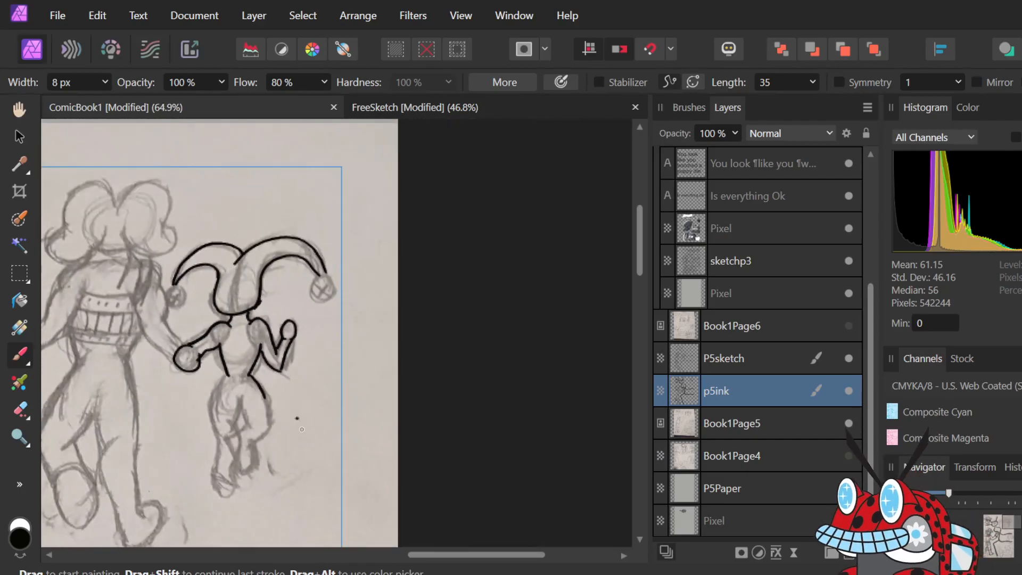
pyautogui.scroll(3, 196, 383)
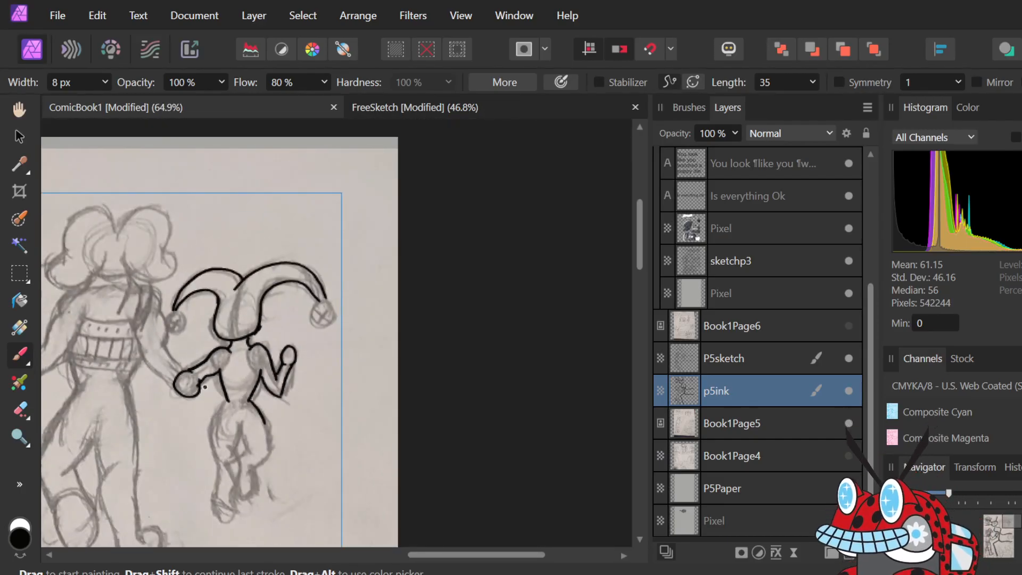
pyautogui.scroll(-2, 191, 382)
pyautogui.scroll(4, 192, 382)
pyautogui.scroll(-4, 191, 382)
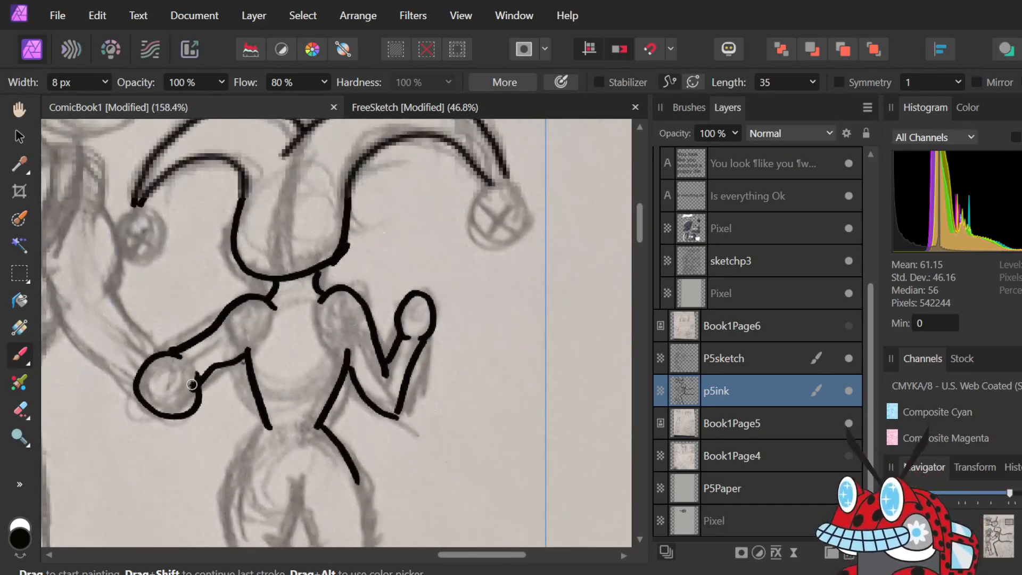
pyautogui.scroll(-1, 189, 381)
pyautogui.hscroll(-4, 207, 376)
pyautogui.hscroll(-4, 218, 373)
pyautogui.scroll(-5, 319, 307)
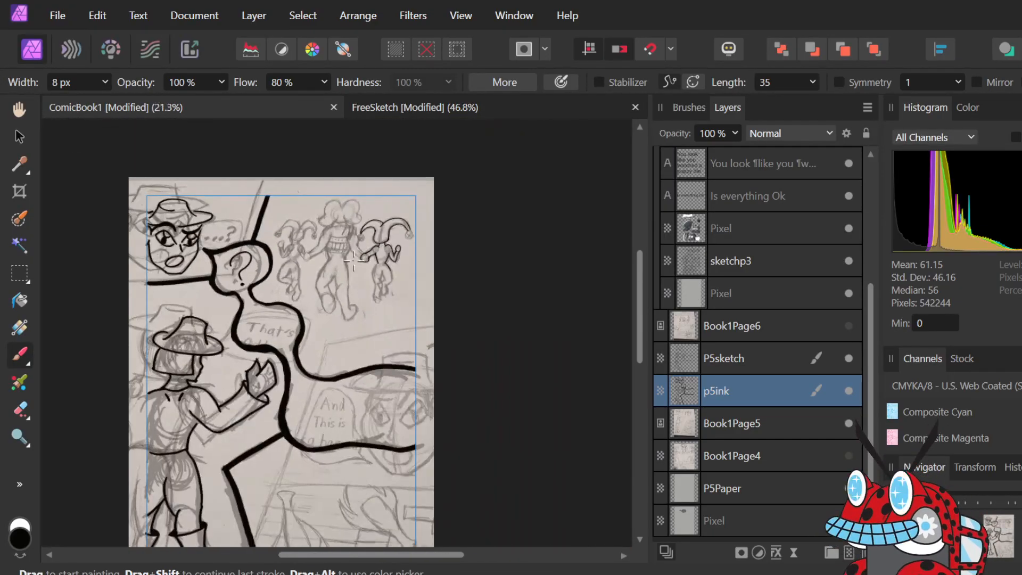
pyautogui.scroll(-2, 332, 264)
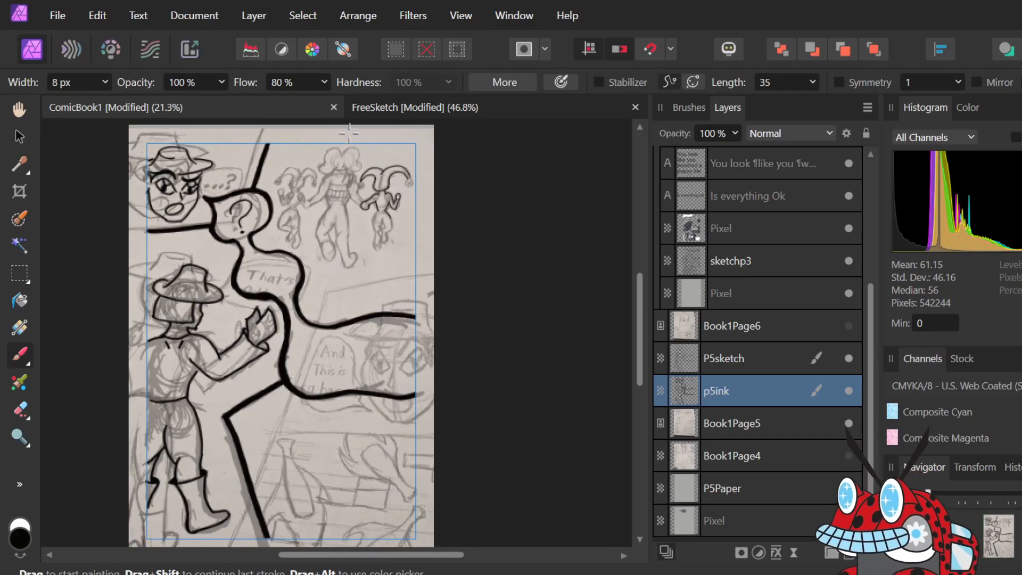
# - Ink the curved seam running from the fork of the jester's hat down to its lower edge
pyautogui.scroll(3, 347, 188)
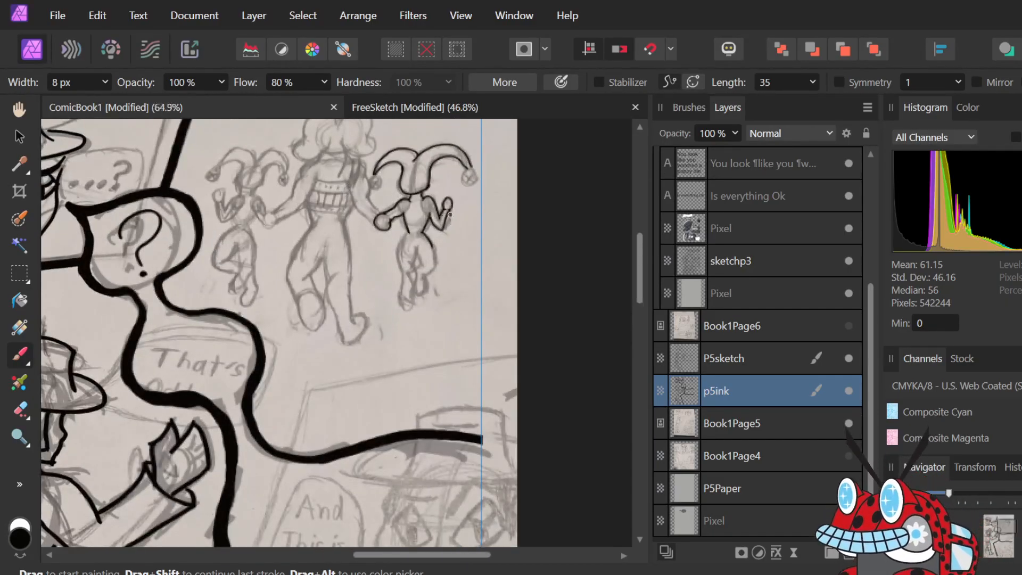
pyautogui.scroll(4, 450, 214)
pyautogui.scroll(3, 450, 214)
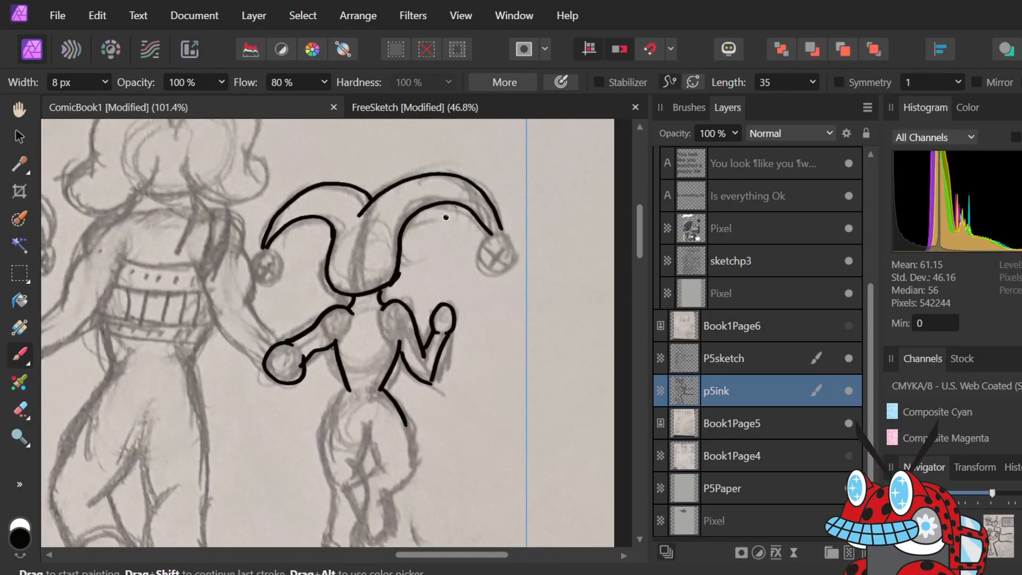
pyautogui.scroll(3, 351, 264)
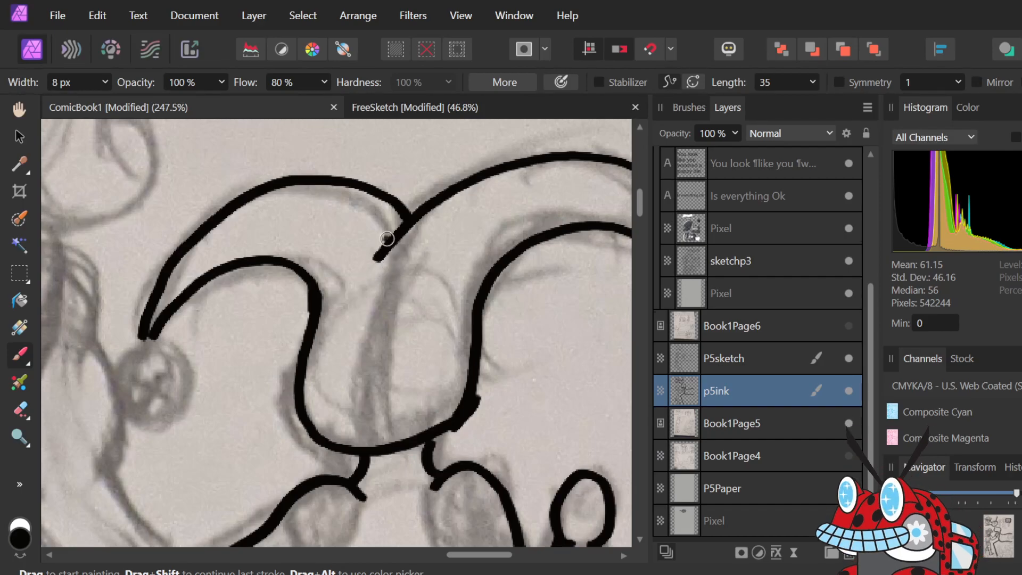
pyautogui.moveTo(380, 252)
pyautogui.mouseDown()
pyautogui.moveTo(353, 383)
pyautogui.moveTo(368, 429)
pyautogui.mouseUp()
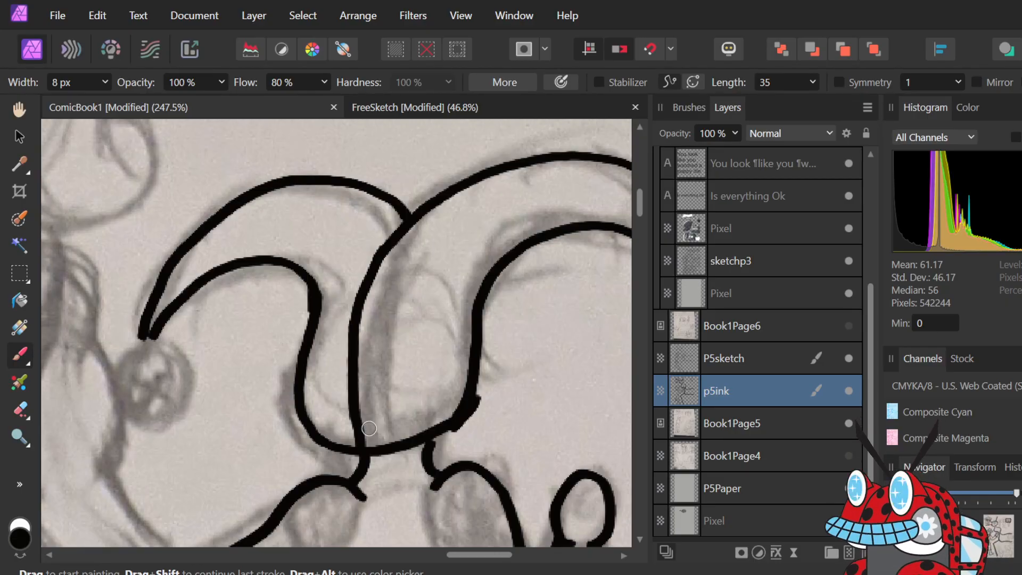
pyautogui.scroll(-2, 327, 153)
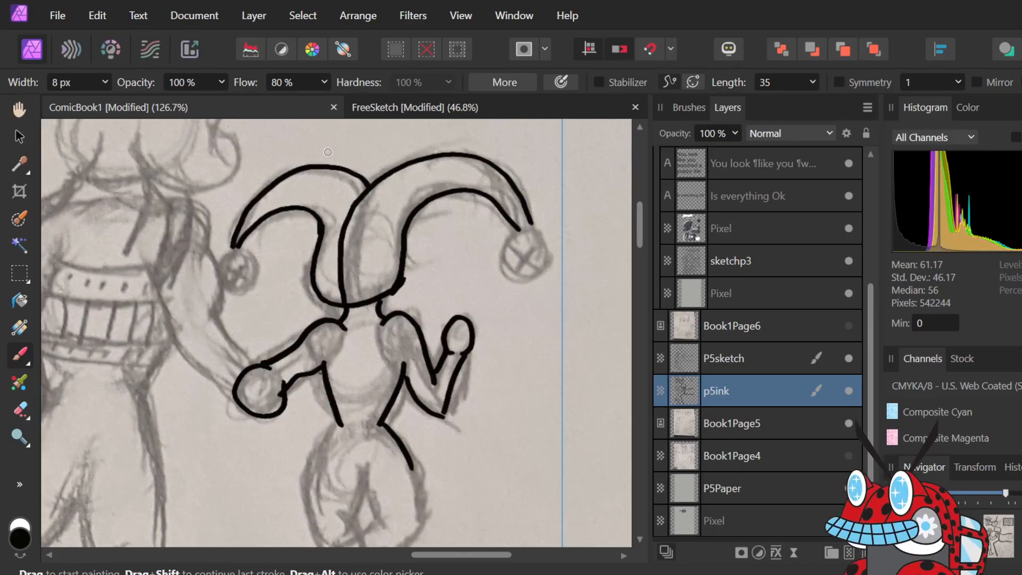
# - Ink round bells with X marks at both tips of the jester's hat, redrawing strokes that miss the sketch
pyautogui.moveTo(531, 227); pyautogui.dragTo(542, 270)
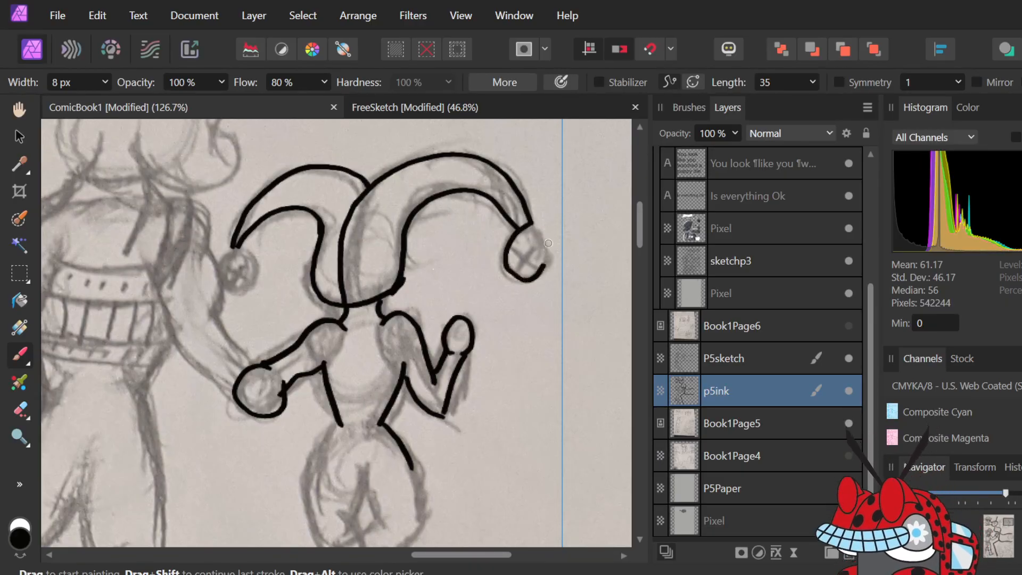
pyautogui.hotkey('ctrl', 'z')
pyautogui.moveTo(535, 226)
pyautogui.mouseDown()
pyautogui.moveTo(531, 279)
pyautogui.moveTo(499, 253)
pyautogui.moveTo(545, 236)
pyautogui.moveTo(502, 269)
pyautogui.moveTo(527, 232)
pyautogui.moveTo(532, 265)
pyautogui.mouseUp()
pyautogui.hotkey('ctrl', 'z')
pyautogui.moveTo(237, 249)
pyautogui.mouseDown()
pyautogui.moveTo(258, 253)
pyautogui.moveTo(235, 248)
pyautogui.moveTo(232, 284)
pyautogui.moveTo(249, 246)
pyautogui.mouseUp()
pyautogui.hotkey('ctrl', 'z')
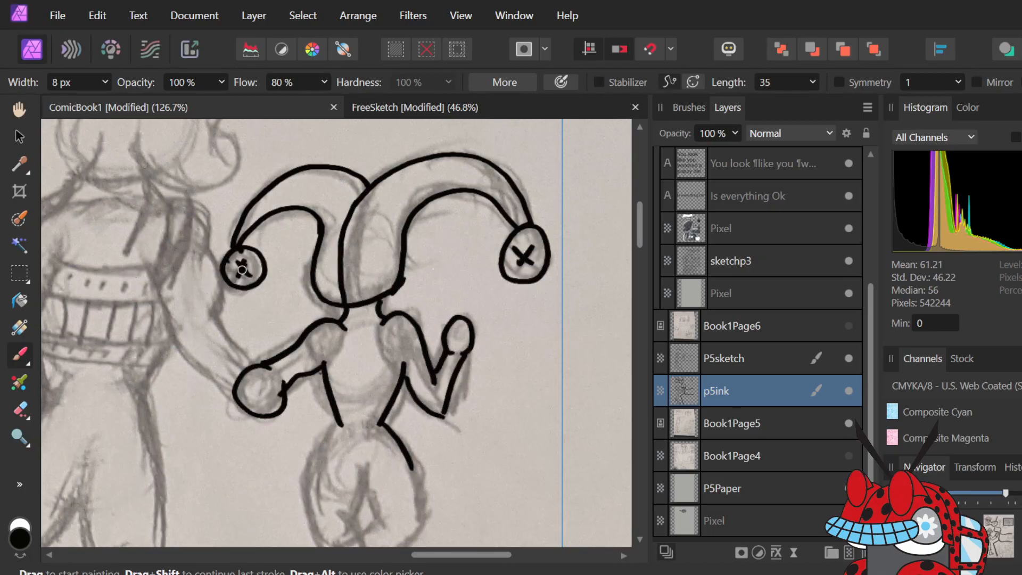
# - Add two small dots on the jester's upper back and ink the curved neckline between the shoulders
pyautogui.click(370, 347)
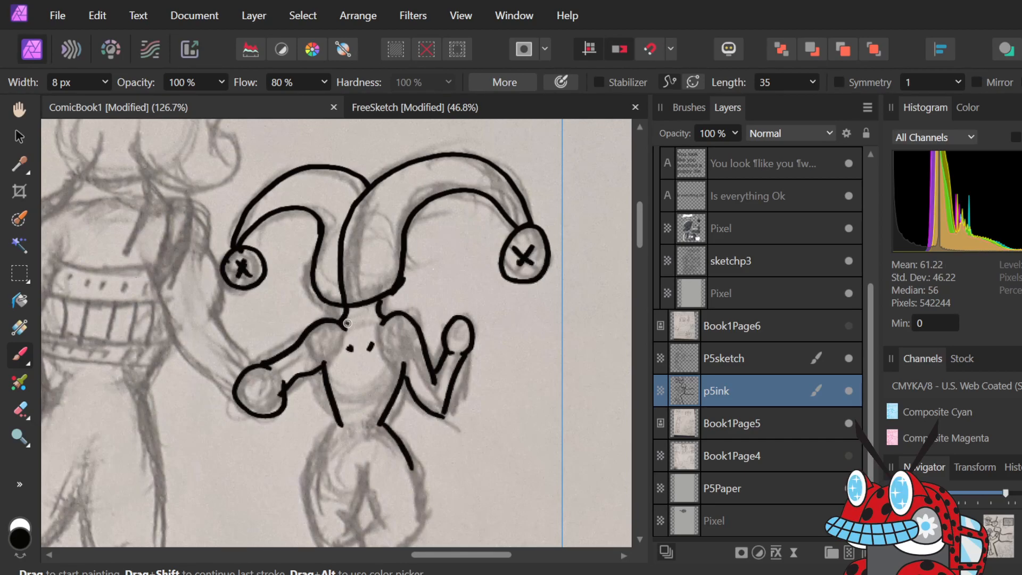
pyautogui.moveTo(345, 325); pyautogui.dragTo(380, 321)
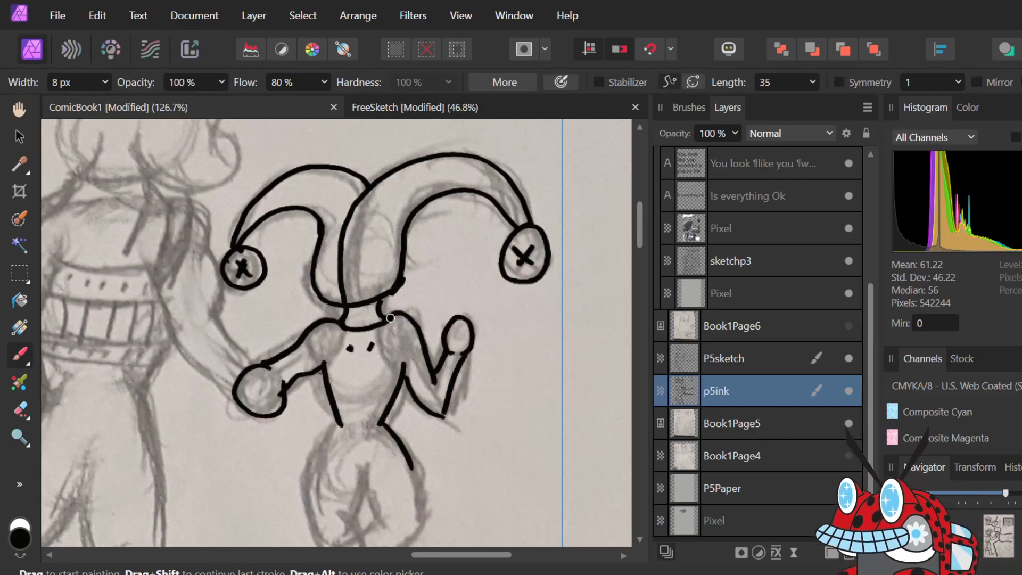
# - Try to ink the jester's outer hip and thigh down to the knee, undoing the strokes
pyautogui.scroll(-5, 390, 318)
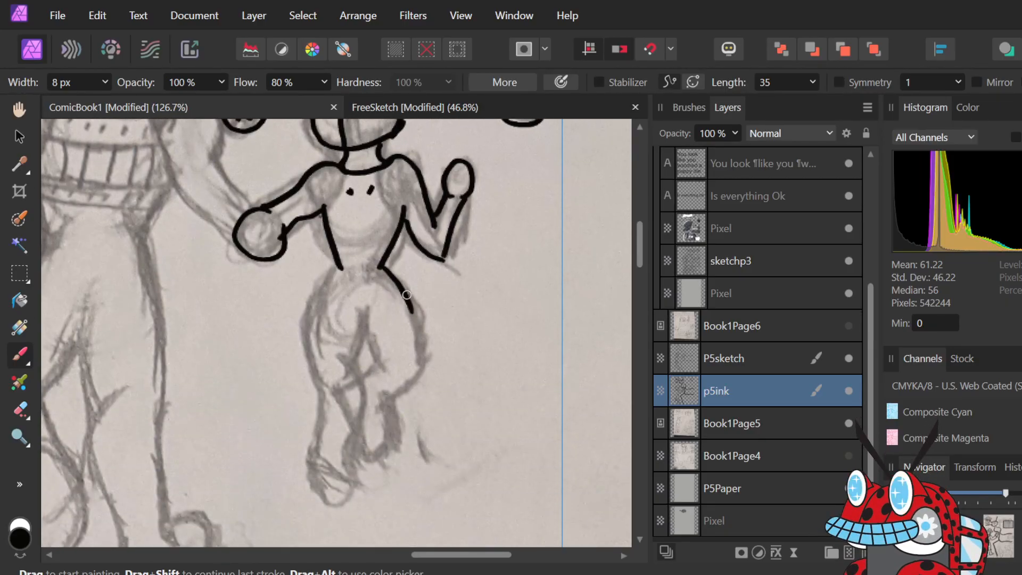
pyautogui.moveTo(401, 290); pyautogui.dragTo(419, 365)
pyautogui.hotkey('ctrl', 'z')
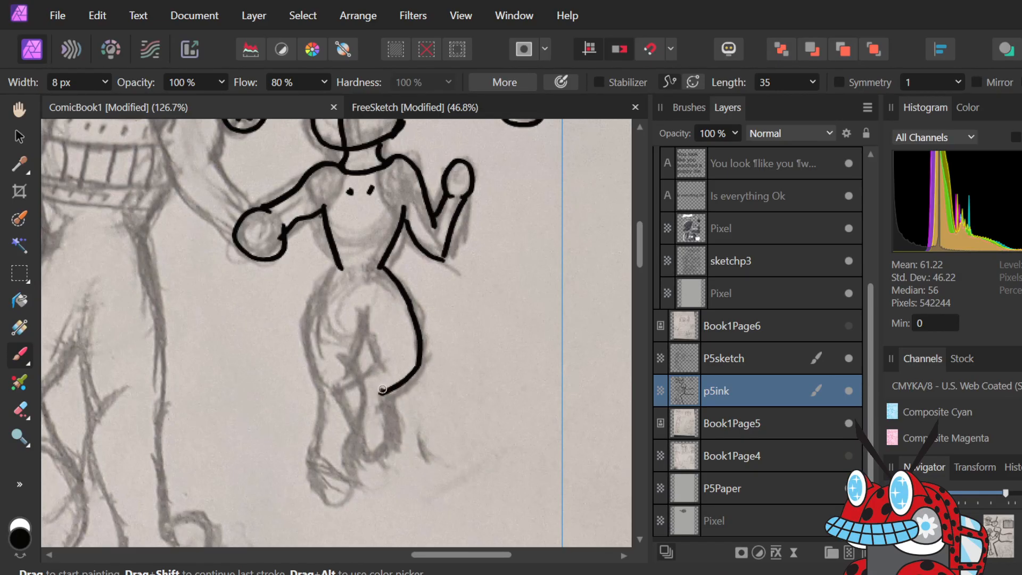
pyautogui.moveTo(379, 382); pyautogui.dragTo(383, 443)
pyautogui.hotkey('ctrl', 'z')
pyautogui.hotkey('ctrl', 'z')
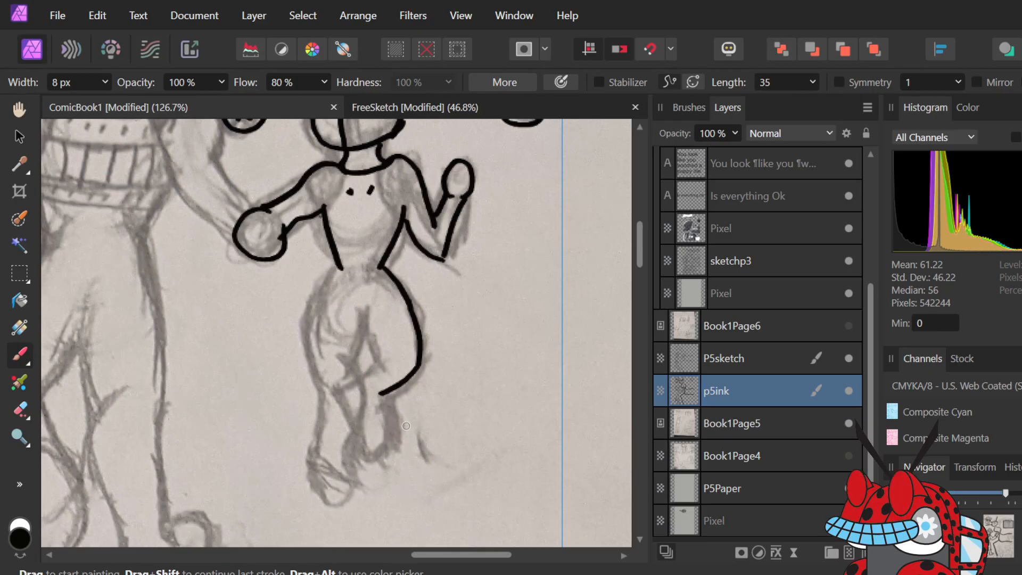
pyautogui.hotkey('ctrl', 'z')
pyautogui.moveTo(410, 300); pyautogui.dragTo(427, 357)
pyautogui.hotkey('ctrl', 'z')
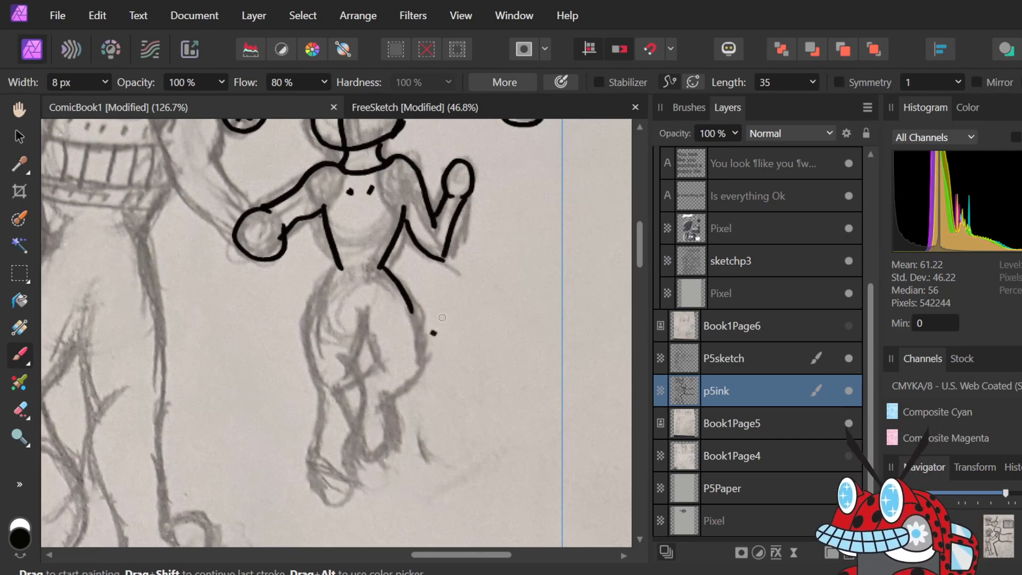
# - Try to ink the outer thigh with a bent line towards the knee and a short inner leg line
pyautogui.scroll(5, 309, 296)
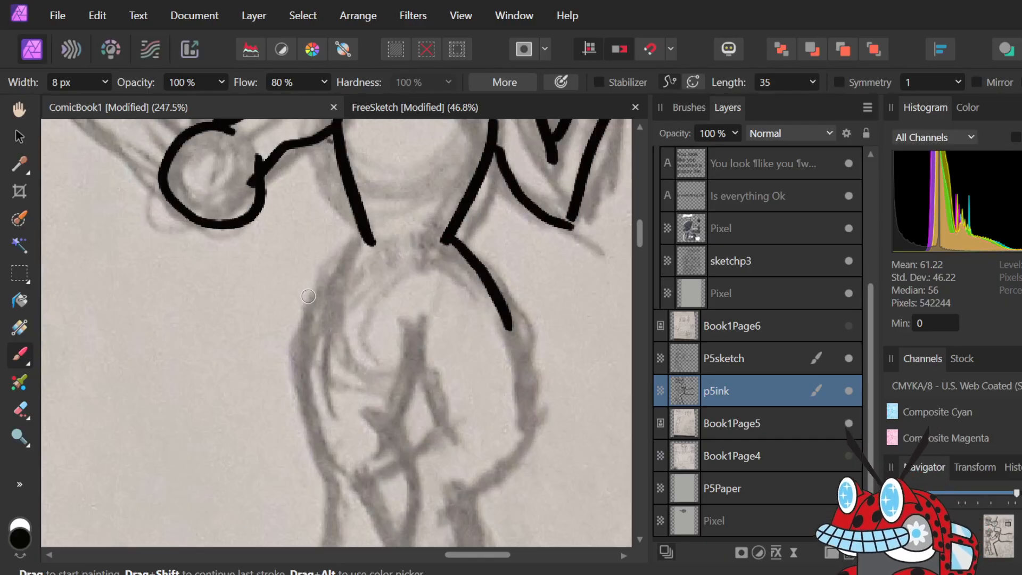
pyautogui.moveTo(497, 294); pyautogui.dragTo(524, 380)
pyautogui.click(532, 372)
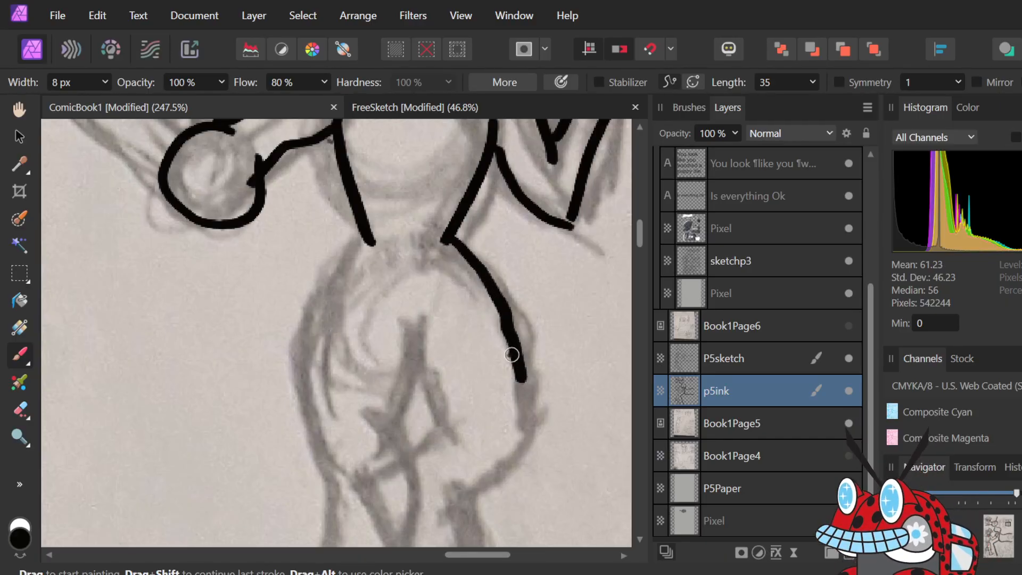
pyautogui.hotkey('ctrl', 'z')
pyautogui.moveTo(505, 316)
pyautogui.mouseDown()
pyautogui.moveTo(523, 382)
pyautogui.moveTo(435, 470)
pyautogui.mouseUp()
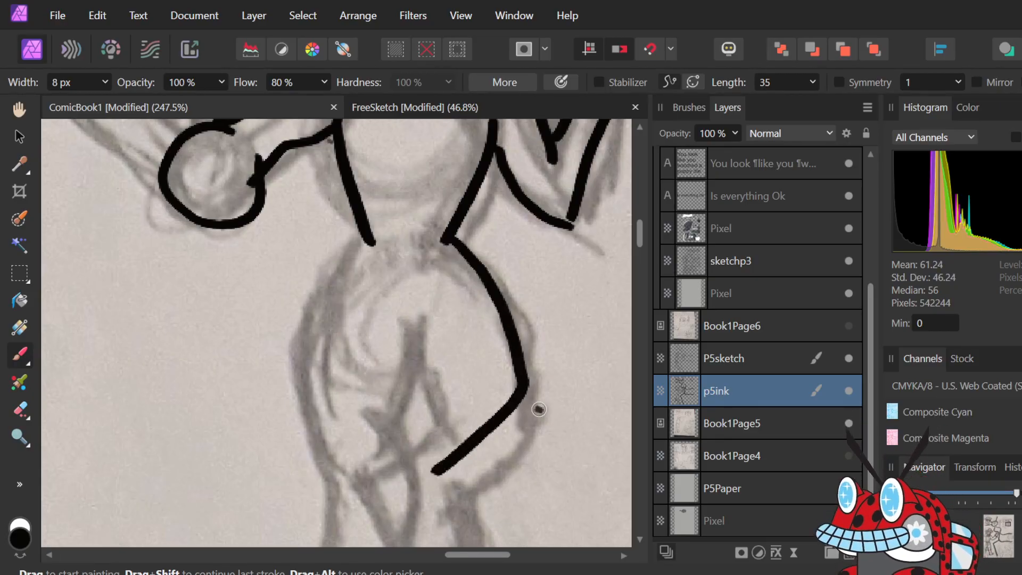
pyautogui.moveTo(415, 323)
pyautogui.mouseDown()
pyautogui.moveTo(423, 372)
pyautogui.moveTo(438, 392)
pyautogui.moveTo(430, 394)
pyautogui.moveTo(442, 384)
pyautogui.moveTo(388, 407)
pyautogui.mouseUp()
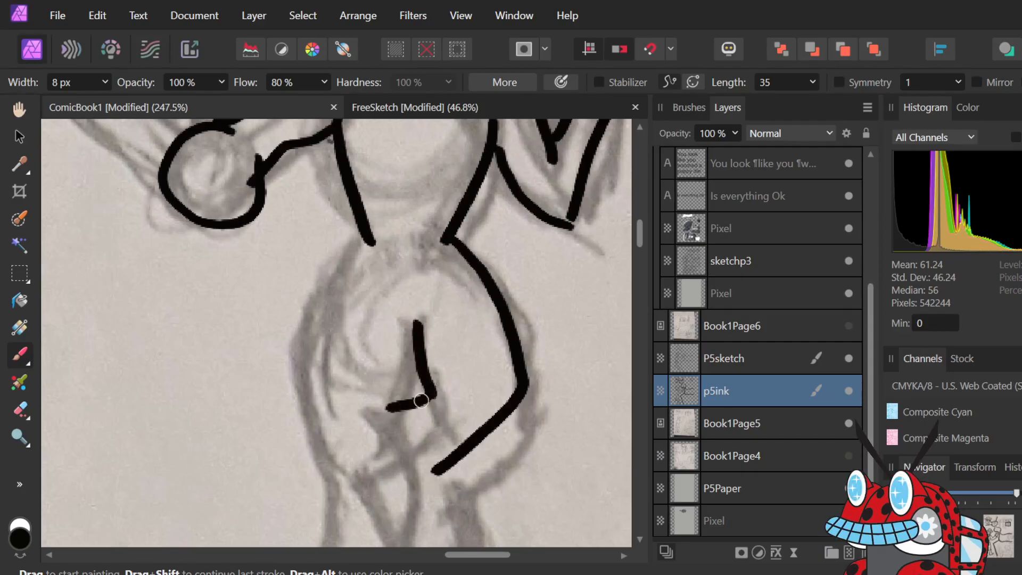
# - Check the jester's leg lines at different zoom levels and undo the new inner leg and outer thigh strokes
pyautogui.scroll(5, 420, 400)
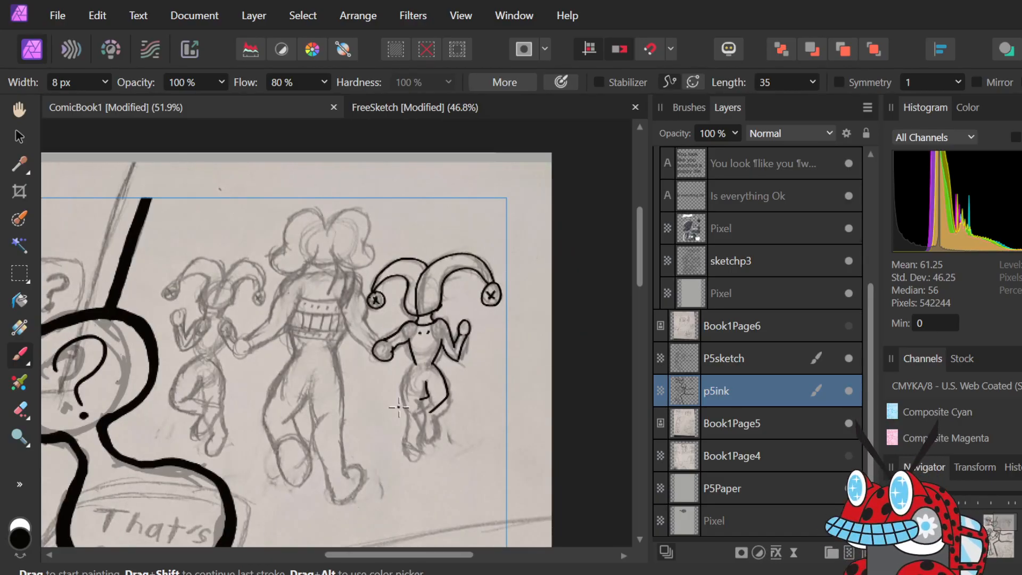
pyautogui.scroll(5, 404, 415)
pyautogui.scroll(-4, 412, 426)
pyautogui.scroll(1, 418, 437)
pyautogui.scroll(4, 421, 436)
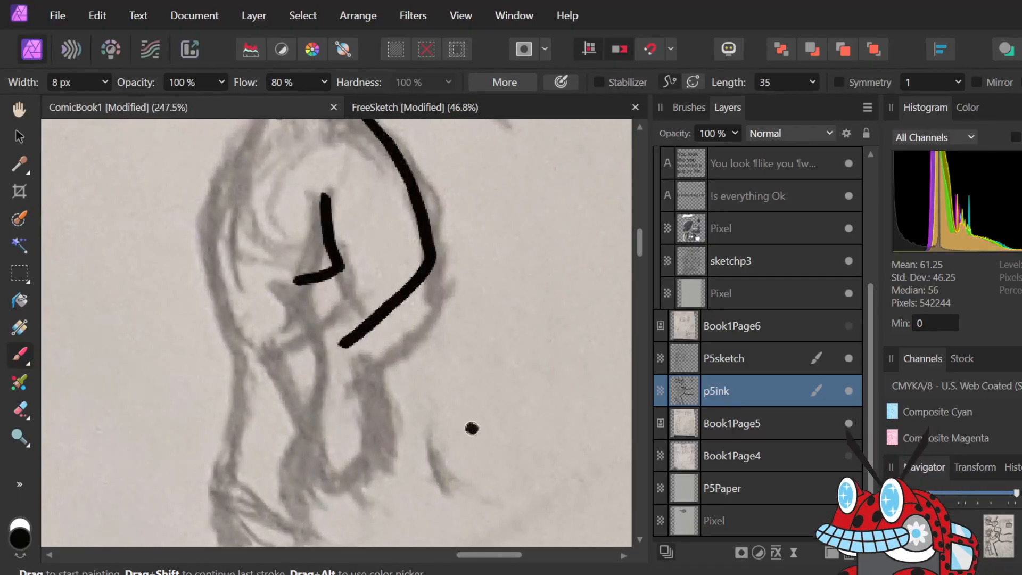
pyautogui.hotkey('ctrl', 'z')
pyautogui.hotkey('ctrl', 'z')
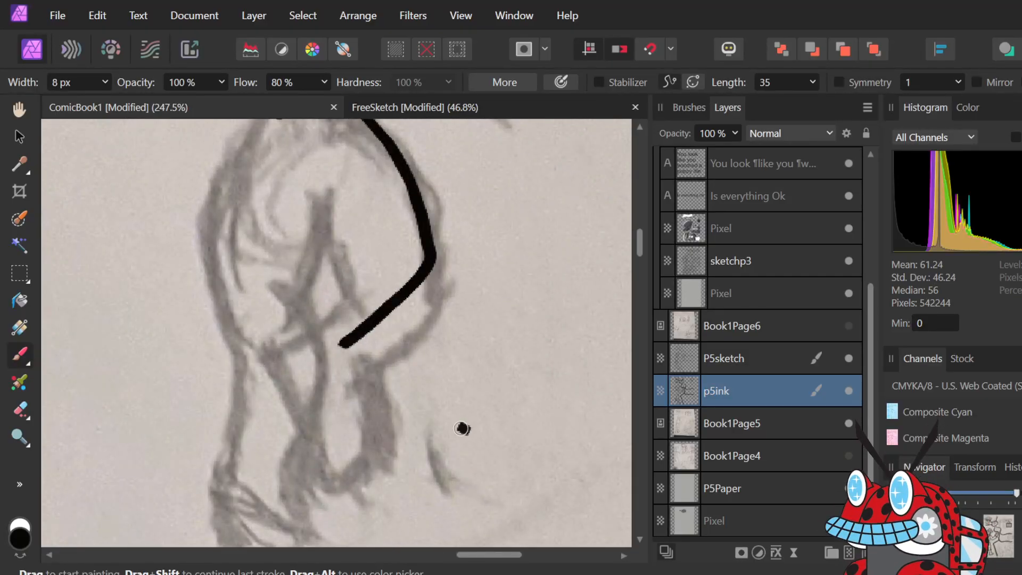
pyautogui.scroll(3, 465, 427)
pyautogui.scroll(2, 466, 427)
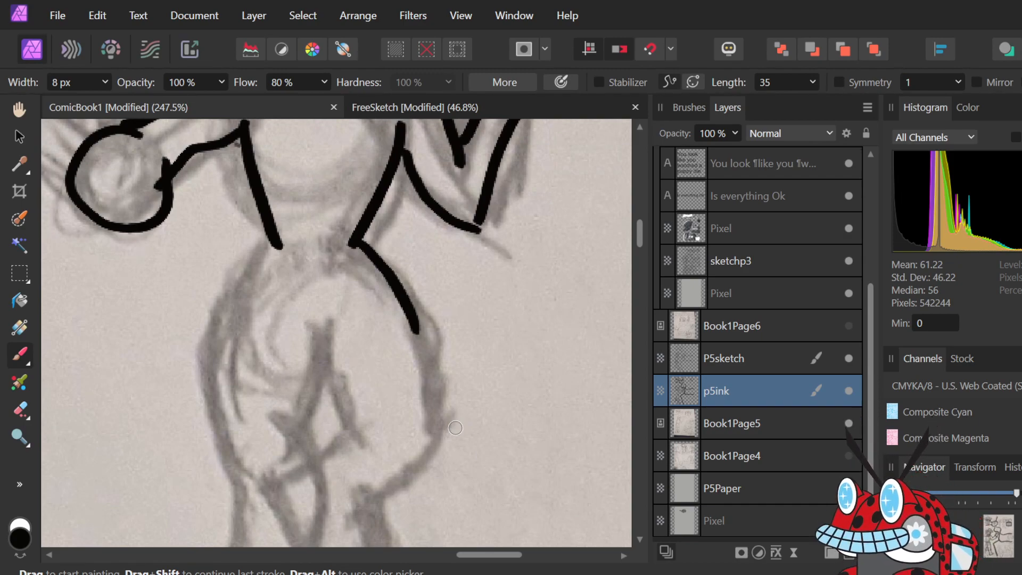
# - Try to ink the jester's right-hand thigh from the short hip line down around the bent knee
pyautogui.click(455, 427)
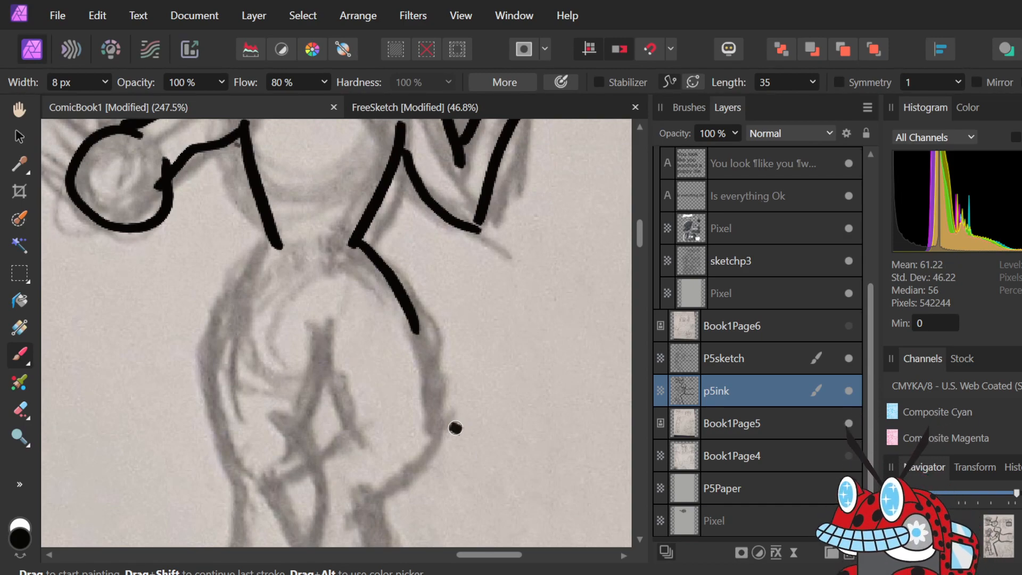
pyautogui.moveTo(415, 325); pyautogui.dragTo(345, 474)
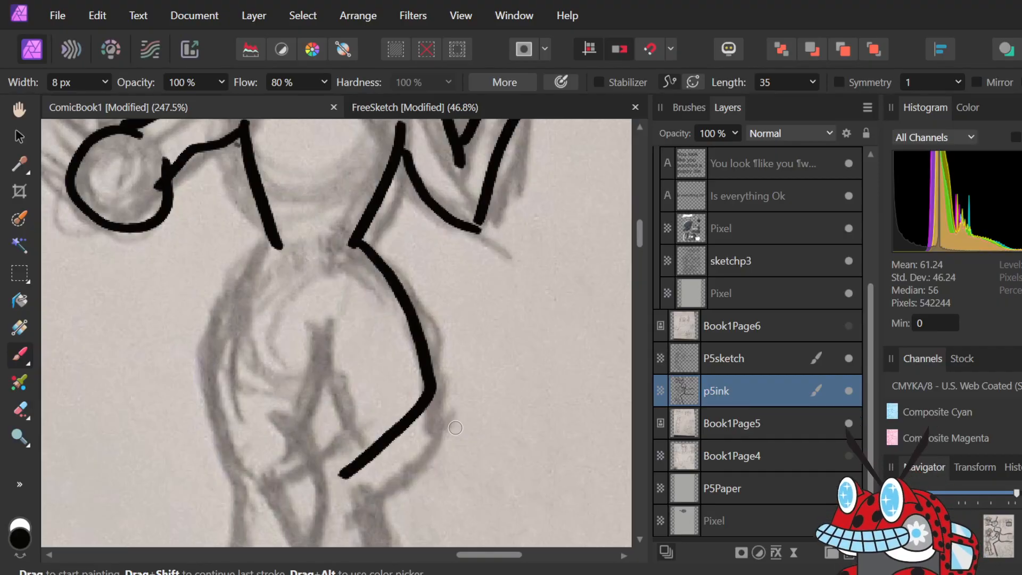
pyautogui.hotkey('ctrl', 'z')
# - Erase the short ink line on the jester's right-hand hip below the waist
pyautogui.scroll(-5, 455, 428)
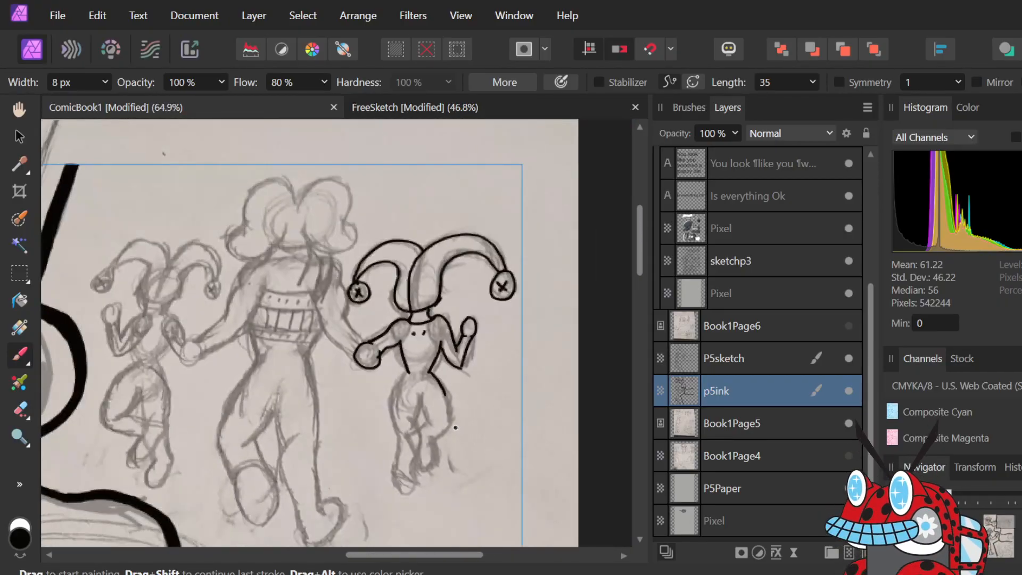
pyautogui.scroll(6, 455, 428)
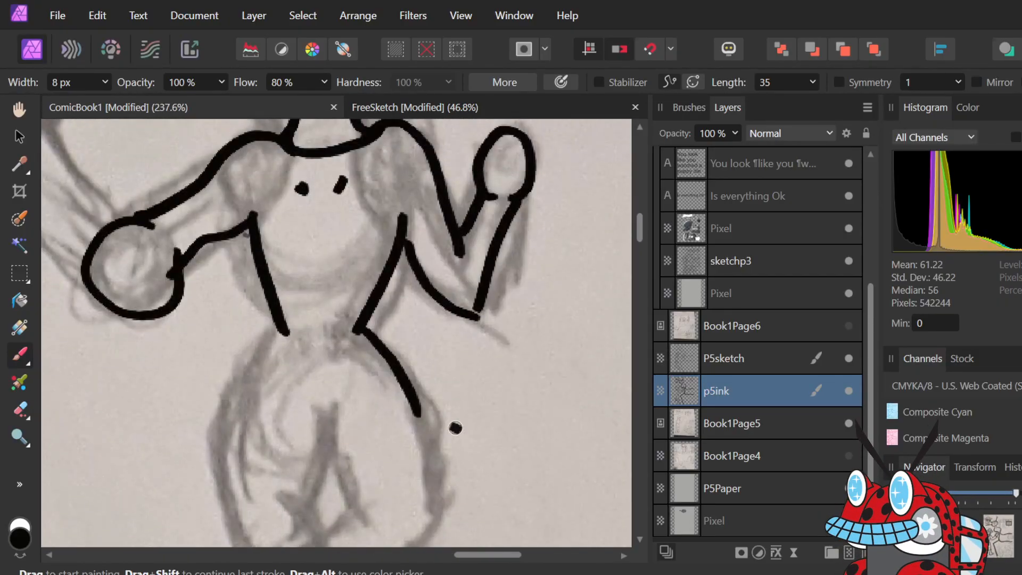
pyautogui.scroll(2, 455, 428)
pyautogui.press('e')
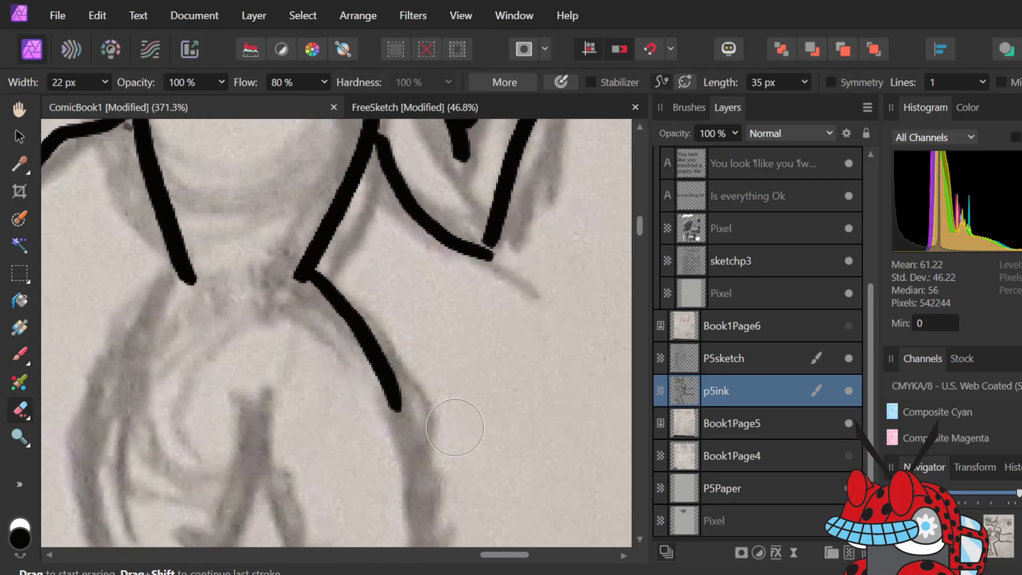
pyautogui.moveTo(399, 410)
pyautogui.mouseDown()
pyautogui.moveTo(360, 343)
pyautogui.moveTo(380, 373)
pyautogui.moveTo(342, 296)
pyautogui.moveTo(349, 281)
pyautogui.moveTo(319, 299)
pyautogui.moveTo(342, 269)
pyautogui.moveTo(324, 301)
pyautogui.mouseUp()
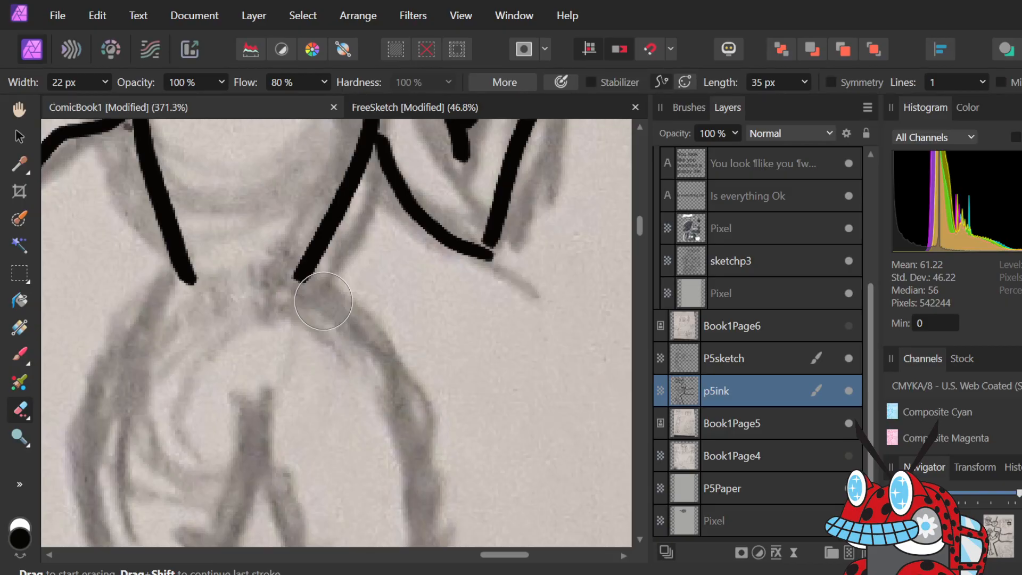
pyautogui.press('v')
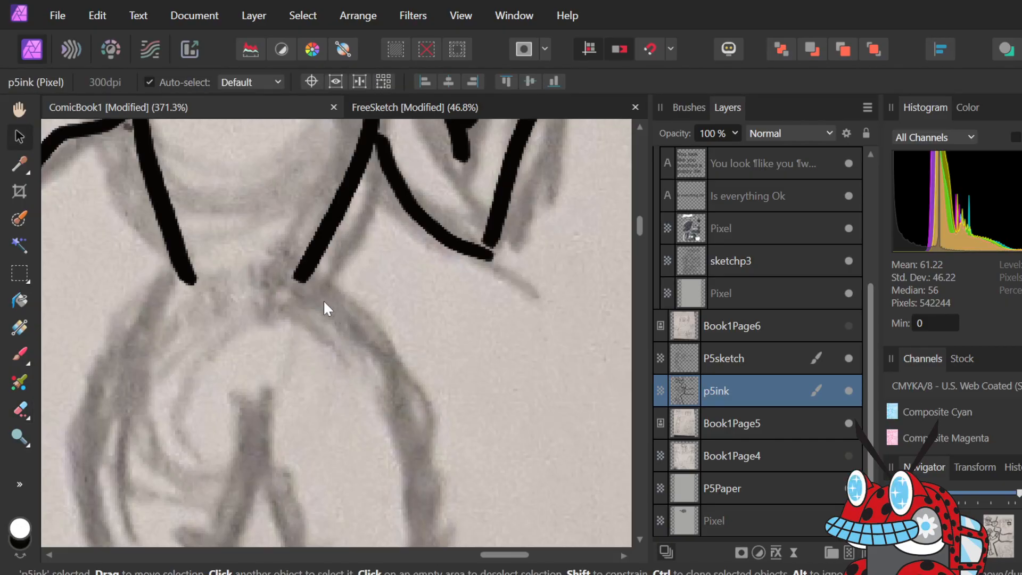
pyautogui.press('b')
# - Ink the jester's two outer hip and thigh lines, curving down from each side of the waist
pyautogui.scroll(-4, 278, 300)
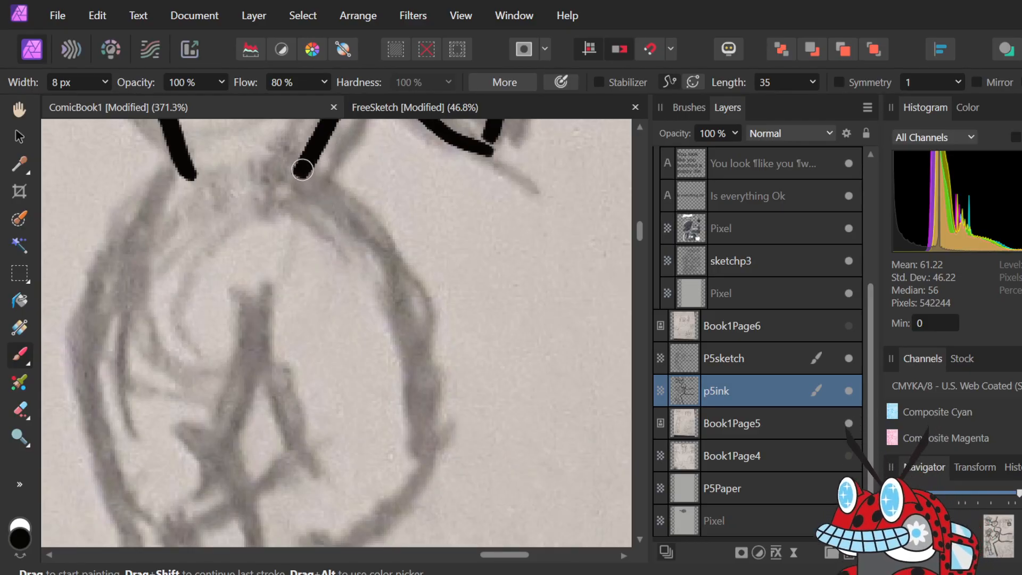
pyautogui.moveTo(298, 178); pyautogui.dragTo(401, 255)
pyautogui.hotkey('ctrl', 'z')
pyautogui.moveTo(297, 175)
pyautogui.mouseDown()
pyautogui.moveTo(333, 207)
pyautogui.moveTo(404, 318)
pyautogui.moveTo(443, 433)
pyautogui.mouseUp()
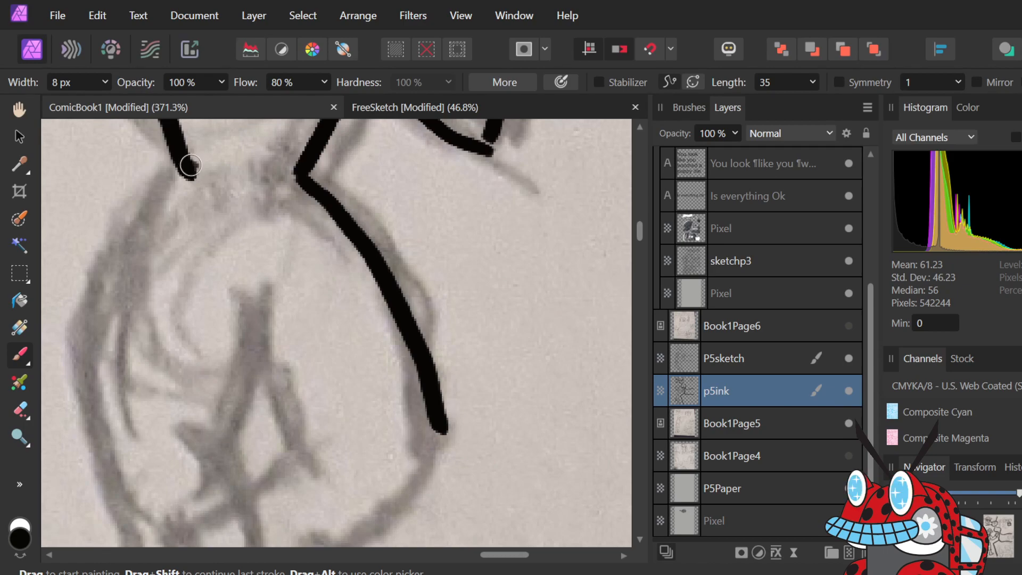
pyautogui.moveTo(188, 172)
pyautogui.mouseDown()
pyautogui.moveTo(138, 220)
pyautogui.moveTo(91, 319)
pyautogui.moveTo(65, 435)
pyautogui.mouseUp()
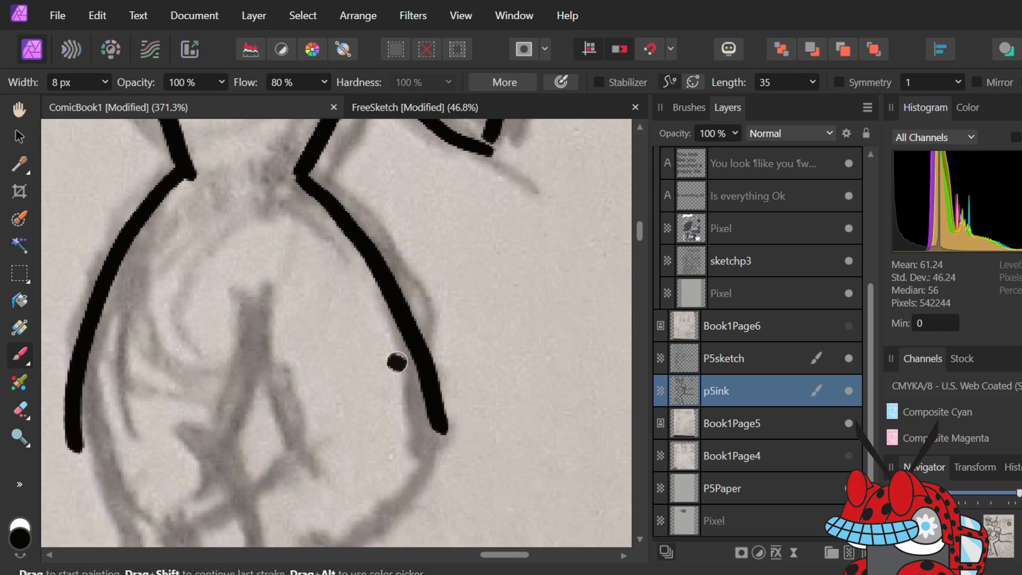
# - Examine the jester's inked thighs against the leg and foot sketch, from the whole figure down to the foot
pyautogui.scroll(-4, 397, 358)
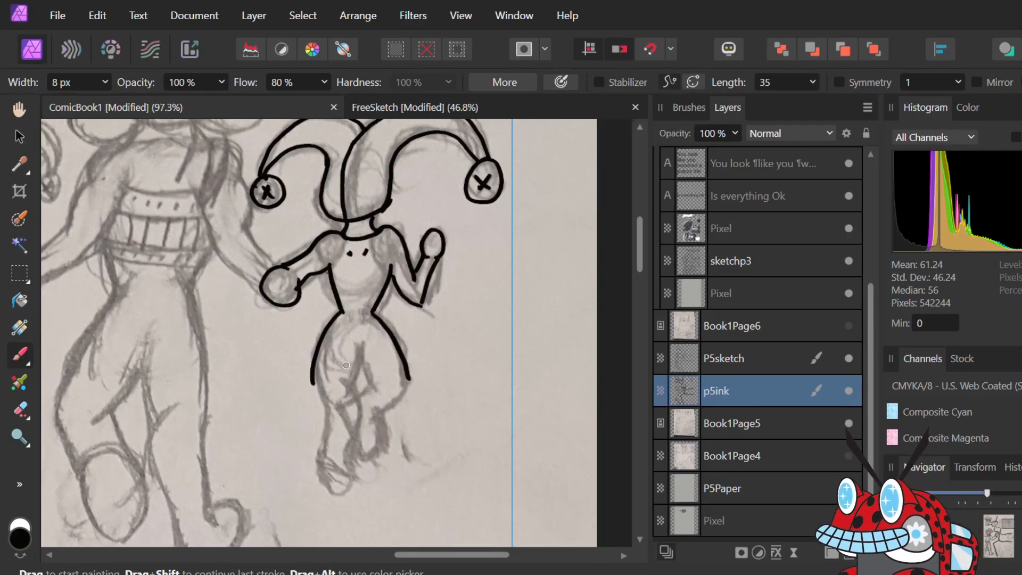
pyautogui.scroll(-1, 397, 366)
pyautogui.scroll(4, 388, 372)
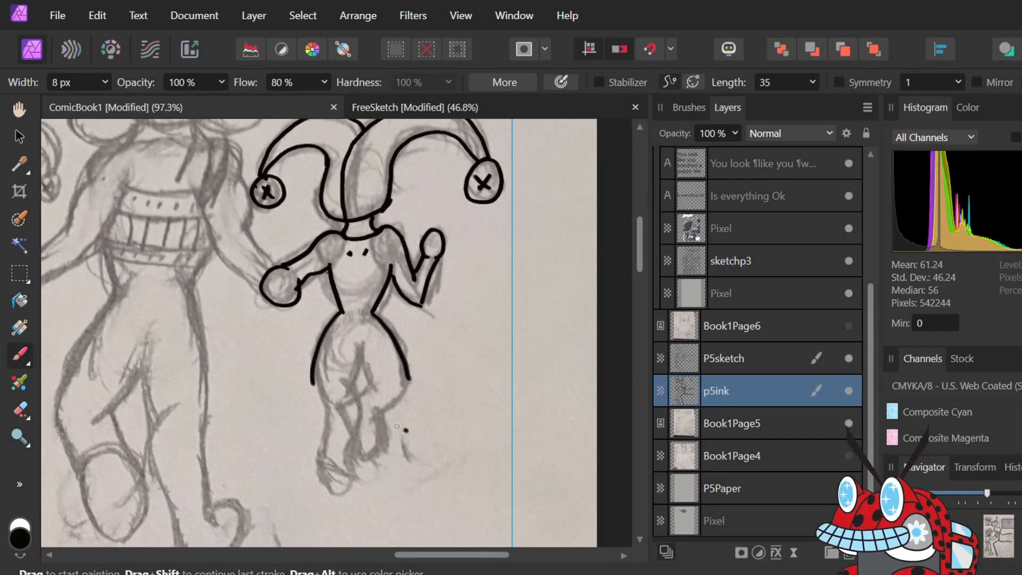
pyautogui.scroll(-2, 332, 404)
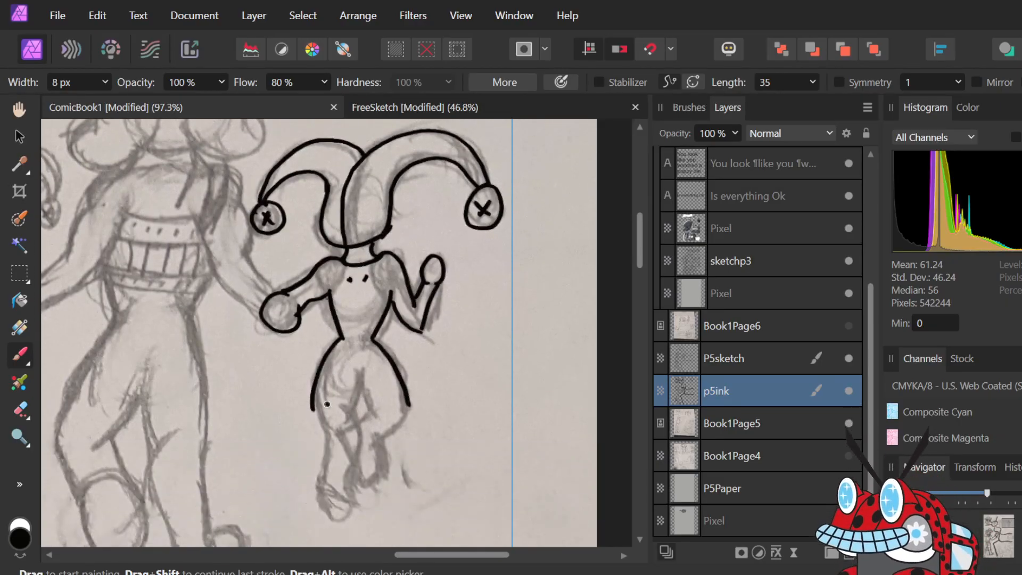
pyautogui.scroll(5, 325, 403)
pyautogui.scroll(-2, 308, 398)
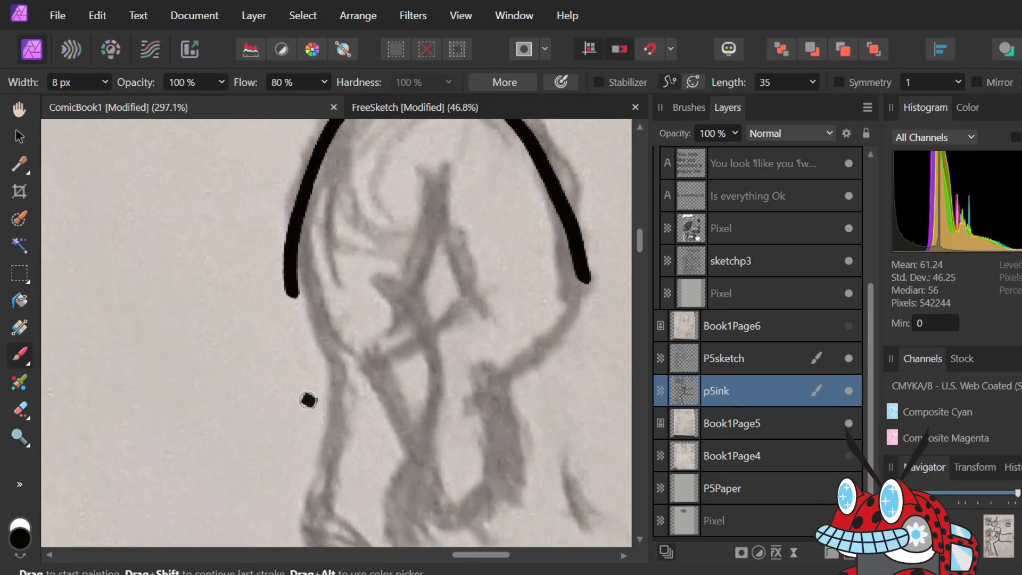
pyautogui.scroll(-2, 309, 399)
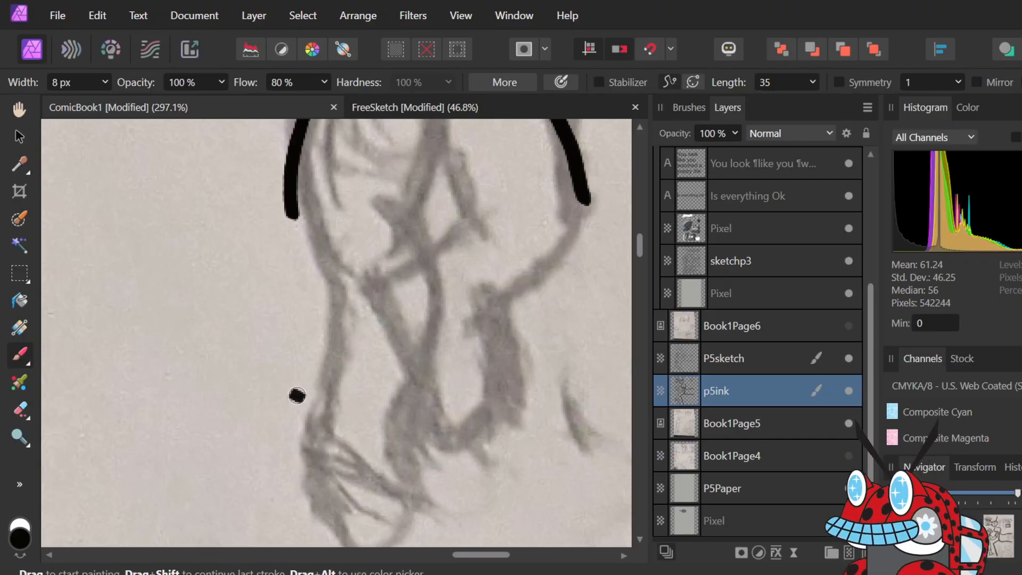
pyautogui.scroll(-3, 309, 384)
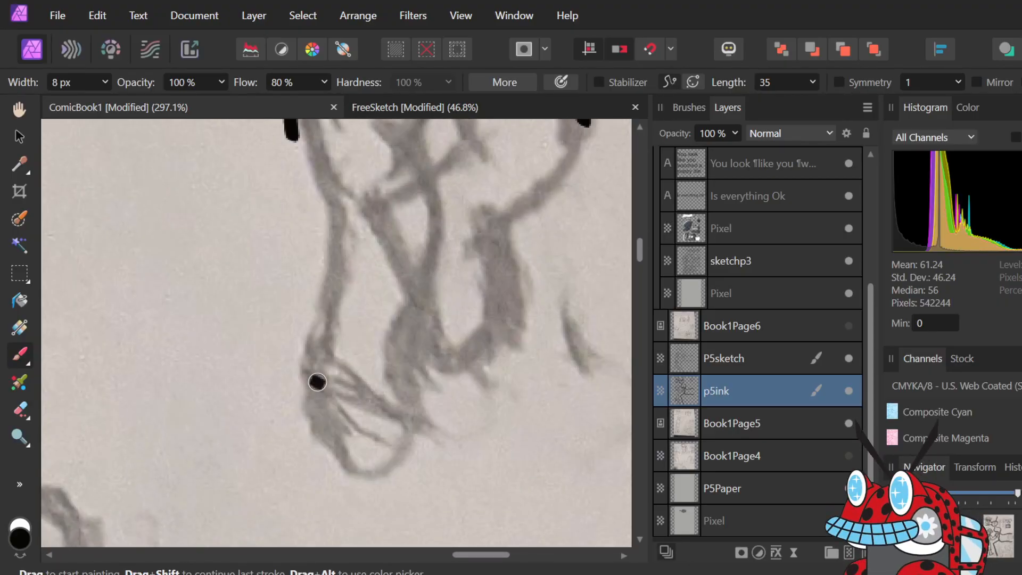
pyautogui.scroll(5, 315, 380)
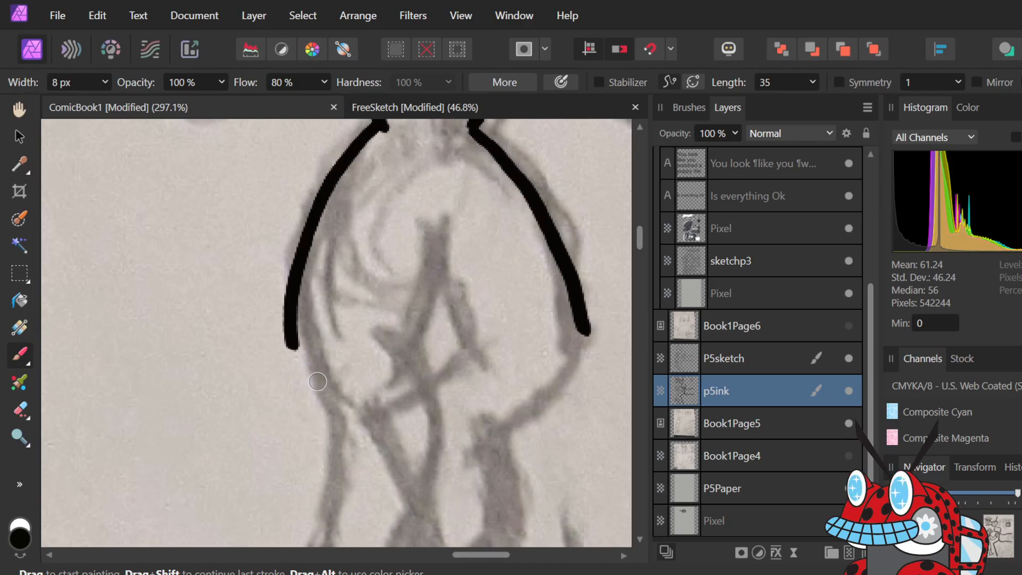
pyautogui.scroll(-5, 317, 381)
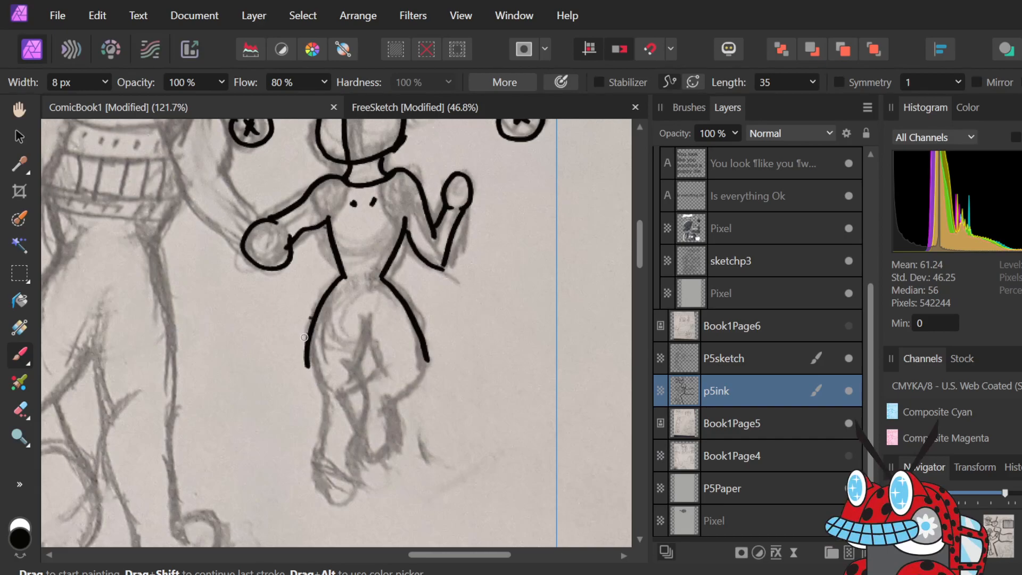
# - Replace the left-hand outer thigh line with a narrower curve from the waist down to the knee
pyautogui.hotkey('ctrl', 'z')
pyautogui.moveTo(338, 284)
pyautogui.mouseDown()
pyautogui.moveTo(315, 315)
pyautogui.moveTo(317, 389)
pyautogui.mouseUp()
pyautogui.hotkey('ctrl', 'z')
pyautogui.moveTo(341, 282)
pyautogui.mouseDown()
pyautogui.moveTo(313, 405)
pyautogui.moveTo(334, 285)
pyautogui.mouseUp()
pyautogui.hotkey('ctrl', 'z')
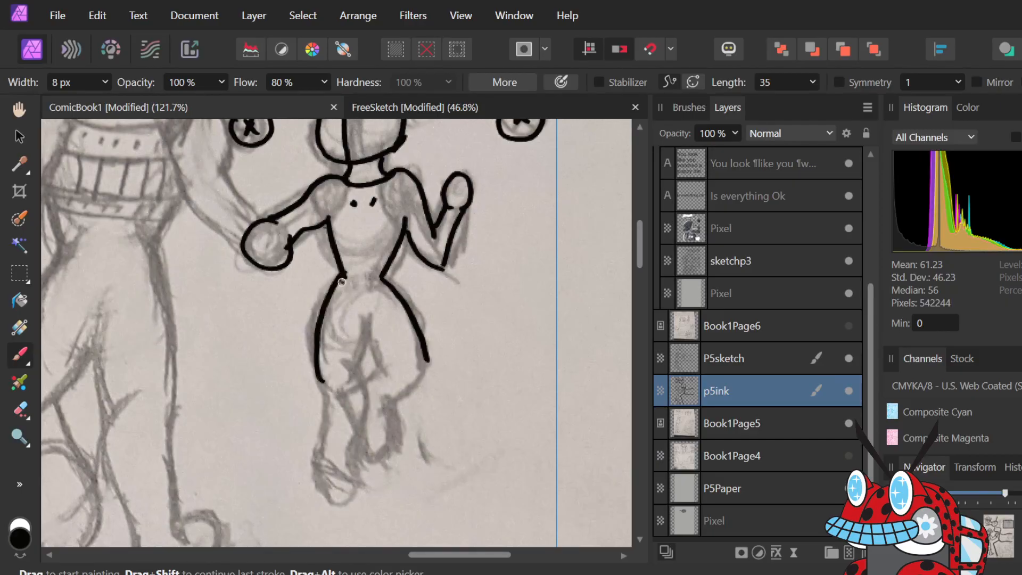
# - Ink the left-hand leg's outer line from the knee to the ankle and add a rounded heel outline beside it
pyautogui.moveTo(323, 403); pyautogui.dragTo(328, 430)
pyautogui.hotkey('ctrl', 'z')
pyautogui.moveTo(321, 381); pyautogui.dragTo(321, 453)
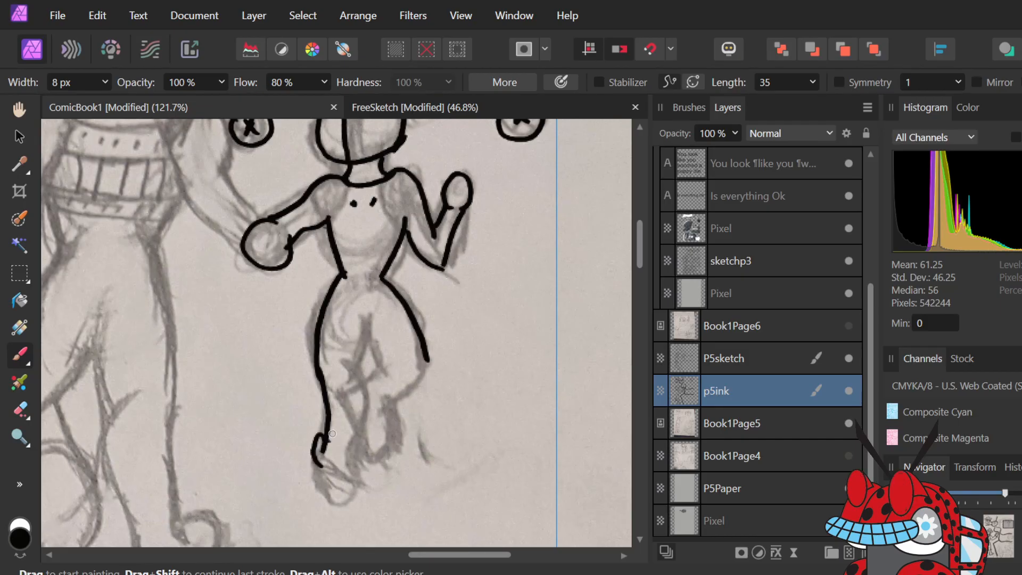
pyautogui.hotkey('ctrl', 'z')
pyautogui.moveTo(311, 434); pyautogui.dragTo(320, 473)
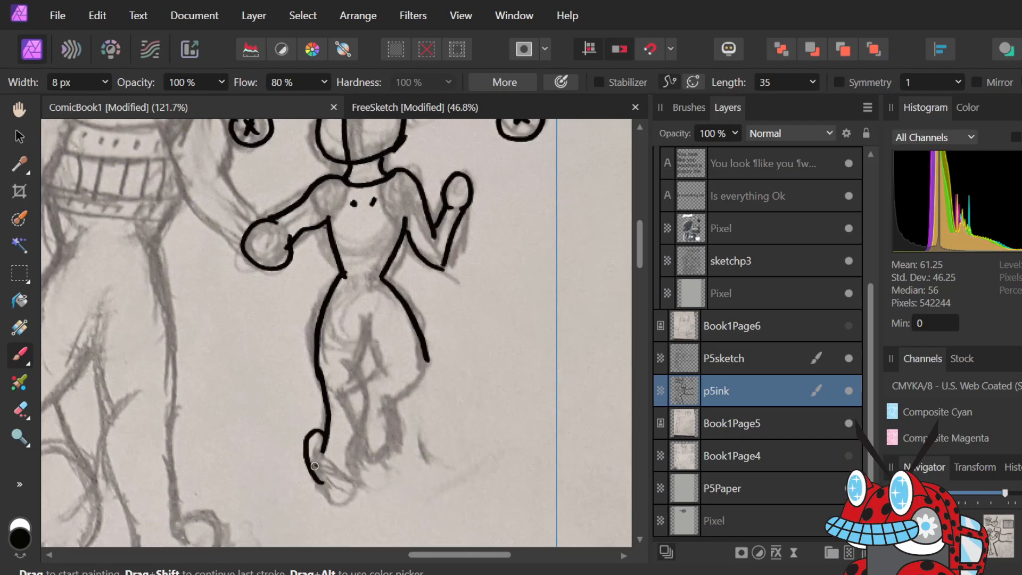
# - Try to extend the left-hand foot's outline from the heel towards the toe
pyautogui.hotkey('ctrl', 'z')
pyautogui.hotkey('ctrl', 'z')
pyautogui.hotkey('ctrl', 'shift', 'z')
pyautogui.moveTo(318, 478); pyautogui.dragTo(335, 495)
pyautogui.hotkey('ctrl', 'z')
# - Ink the left-hand leg's inner line, curving from the knee down the calf to the front of the foot
pyautogui.moveTo(356, 368)
pyautogui.mouseDown()
pyautogui.moveTo(366, 422)
pyautogui.moveTo(354, 446)
pyautogui.mouseUp()
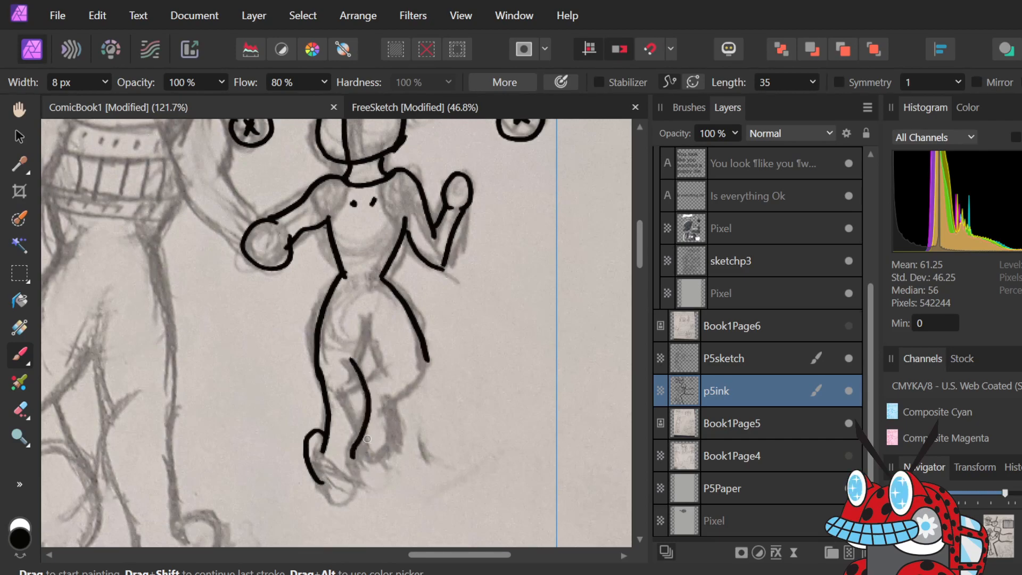
pyautogui.hotkey('ctrl', 'z')
pyautogui.moveTo(340, 359)
pyautogui.mouseDown()
pyautogui.moveTo(361, 399)
pyautogui.moveTo(351, 450)
pyautogui.mouseUp()
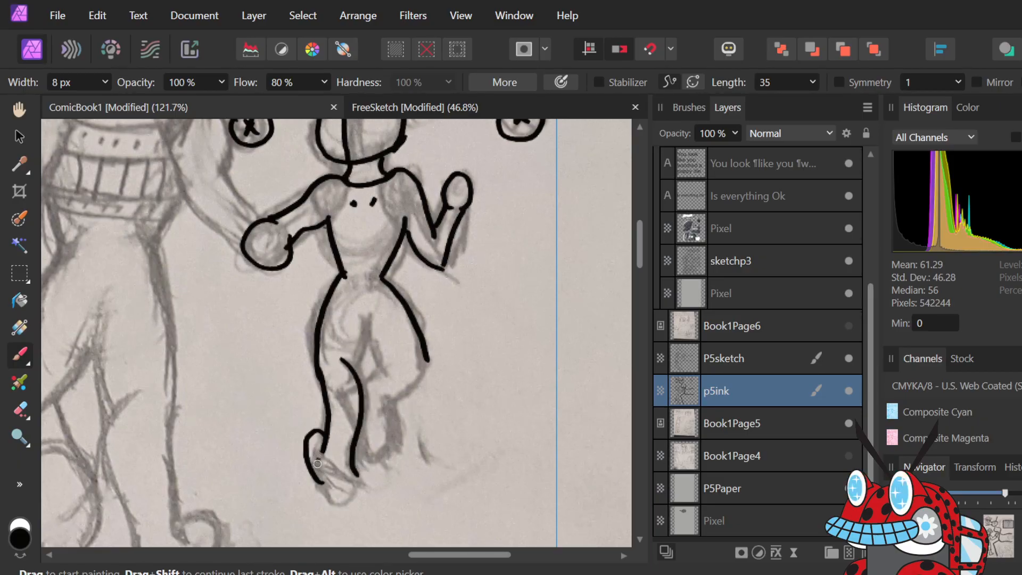
pyautogui.moveTo(354, 491); pyautogui.dragTo(327, 487)
pyautogui.hotkey('ctrl', 'z')
pyautogui.hotkey('ctrl', 'z')
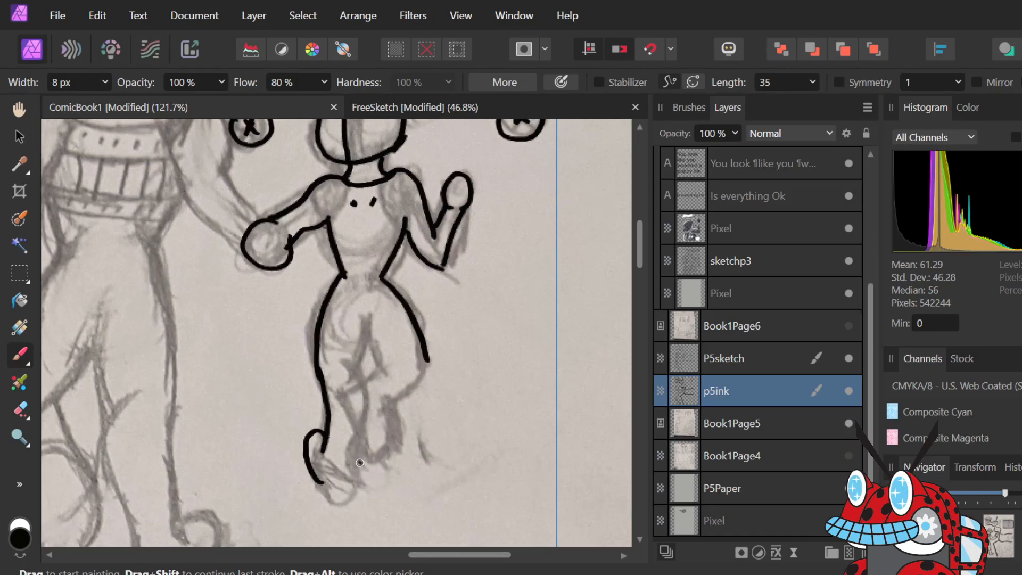
pyautogui.moveTo(361, 376); pyautogui.dragTo(345, 483)
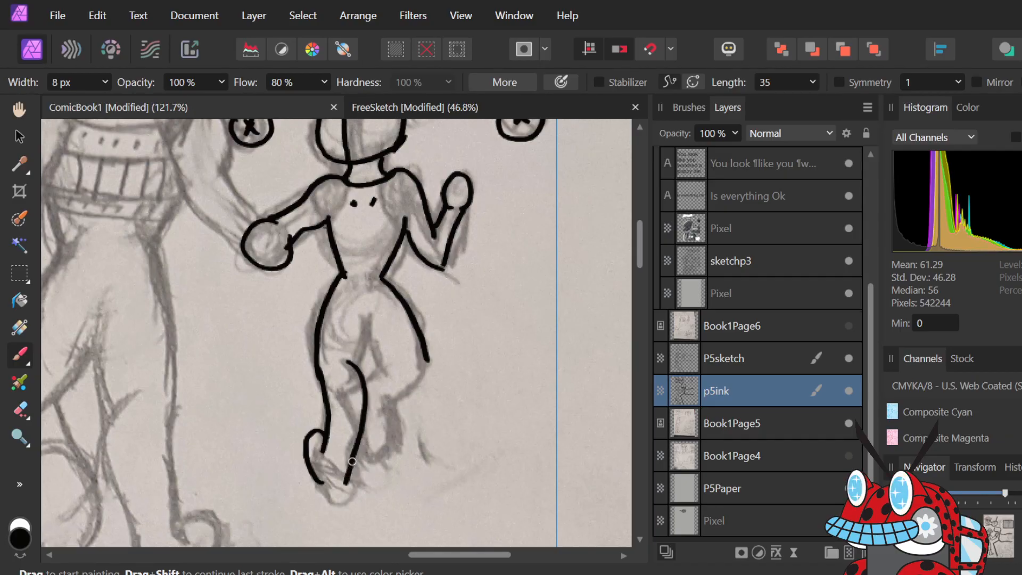
# - Ink a curved toe on the left-hand foot, then erase it along with the lower ends of the heel and inner leg lines
pyautogui.moveTo(339, 489); pyautogui.dragTo(318, 466)
pyautogui.press('e')
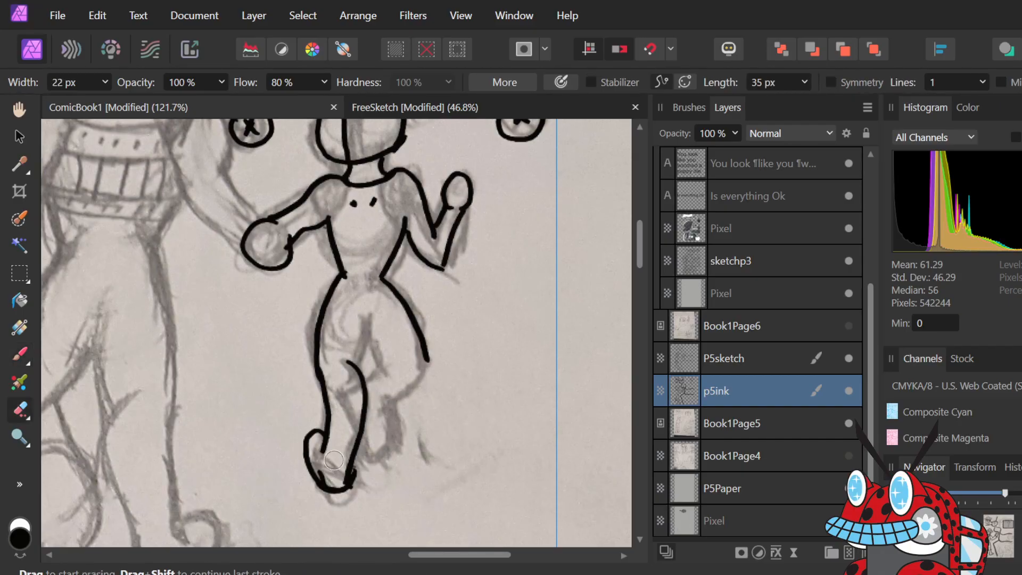
pyautogui.moveTo(315, 467)
pyautogui.mouseDown()
pyautogui.moveTo(334, 500)
pyautogui.moveTo(313, 468)
pyautogui.moveTo(322, 495)
pyautogui.moveTo(314, 476)
pyautogui.moveTo(325, 469)
pyautogui.moveTo(323, 479)
pyautogui.moveTo(369, 476)
pyautogui.moveTo(345, 492)
pyautogui.moveTo(372, 461)
pyautogui.mouseUp()
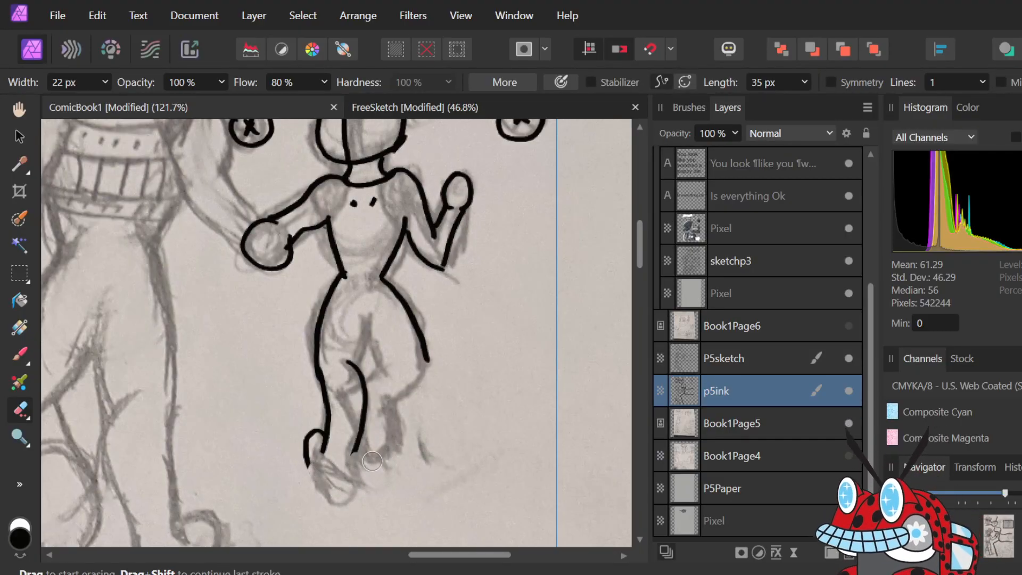
# - Try to ink the left-hand foot again by joining the inner leg line and the heel at the toe
pyautogui.press('v')
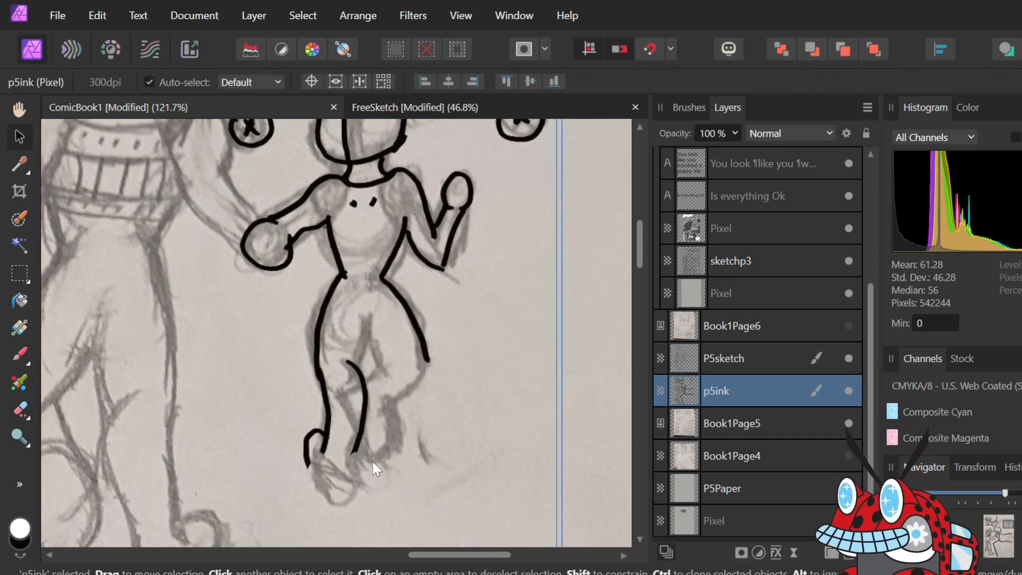
pyautogui.press('b')
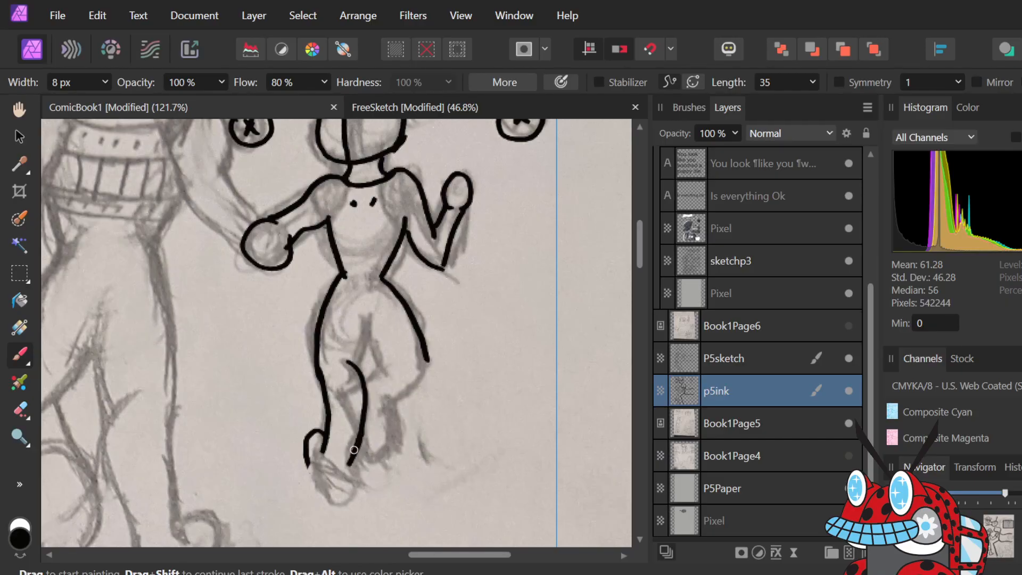
pyautogui.moveTo(325, 482)
pyautogui.mouseDown()
pyautogui.moveTo(317, 448)
pyautogui.moveTo(306, 444)
pyautogui.moveTo(307, 462)
pyautogui.moveTo(338, 490)
pyautogui.mouseUp()
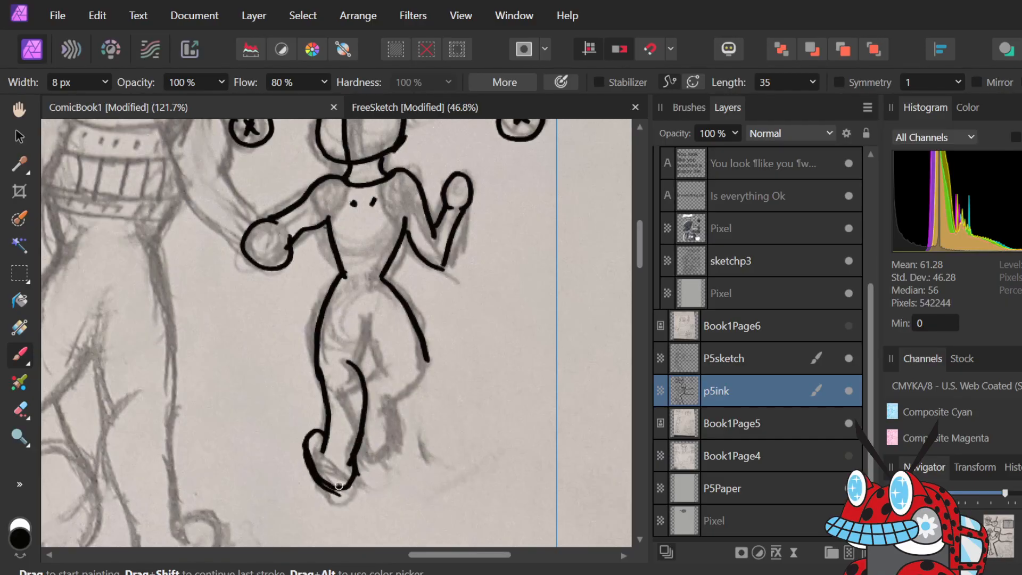
pyautogui.hotkey('ctrl', 'z')
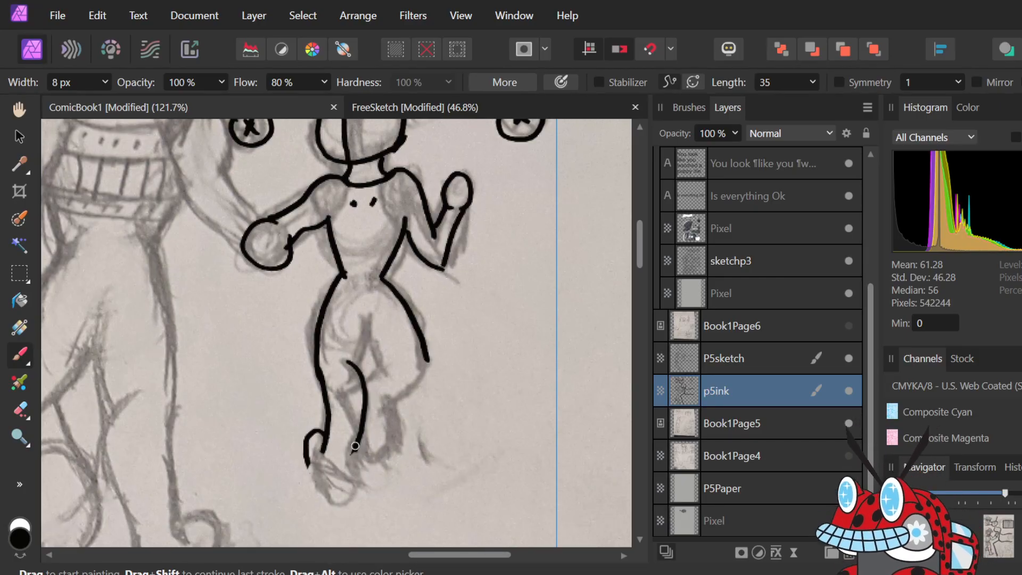
# - Extend the inner leg line down to the foot and ink a rounded sole and toe joining it to the heel
pyautogui.scroll(3, 341, 443)
pyautogui.moveTo(367, 463); pyautogui.dragTo(351, 532)
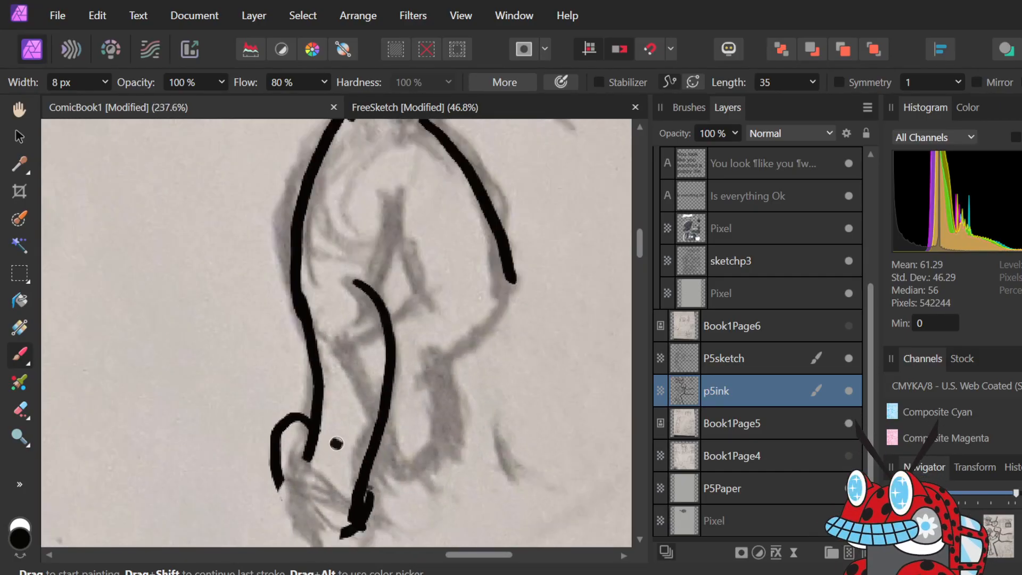
pyautogui.scroll(-2, 336, 443)
pyautogui.scroll(-1, 335, 434)
pyautogui.scroll(4, 327, 430)
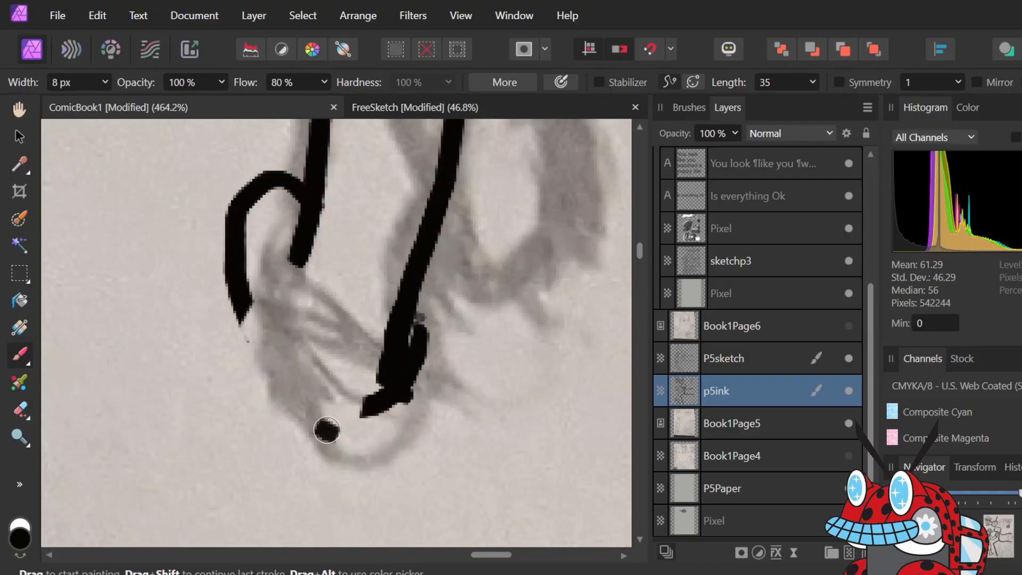
pyautogui.scroll(2, 327, 430)
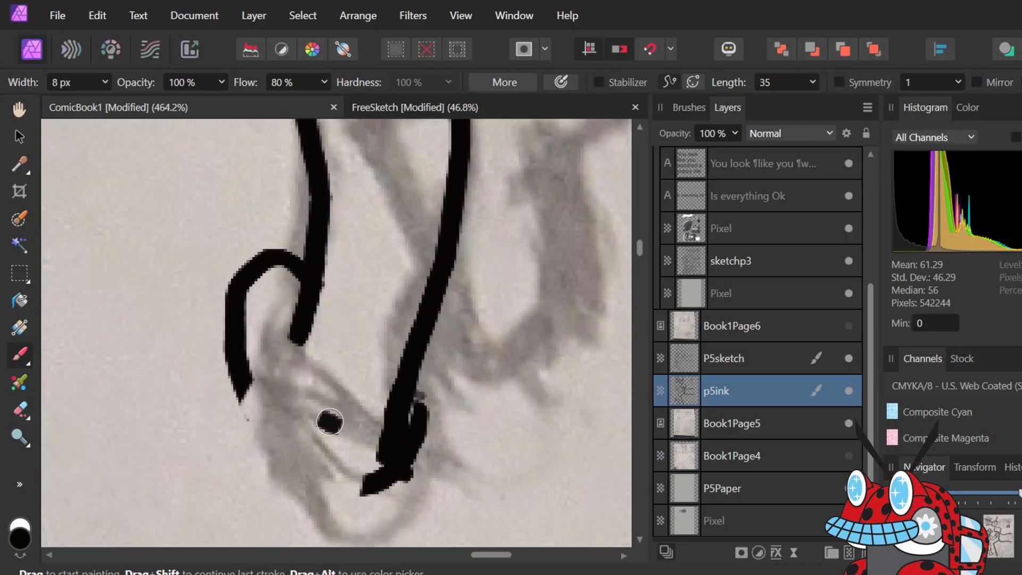
pyautogui.moveTo(237, 362)
pyautogui.mouseDown()
pyautogui.moveTo(275, 461)
pyautogui.moveTo(353, 532)
pyautogui.moveTo(382, 530)
pyautogui.moveTo(396, 508)
pyautogui.moveTo(409, 358)
pyautogui.moveTo(424, 343)
pyautogui.mouseUp()
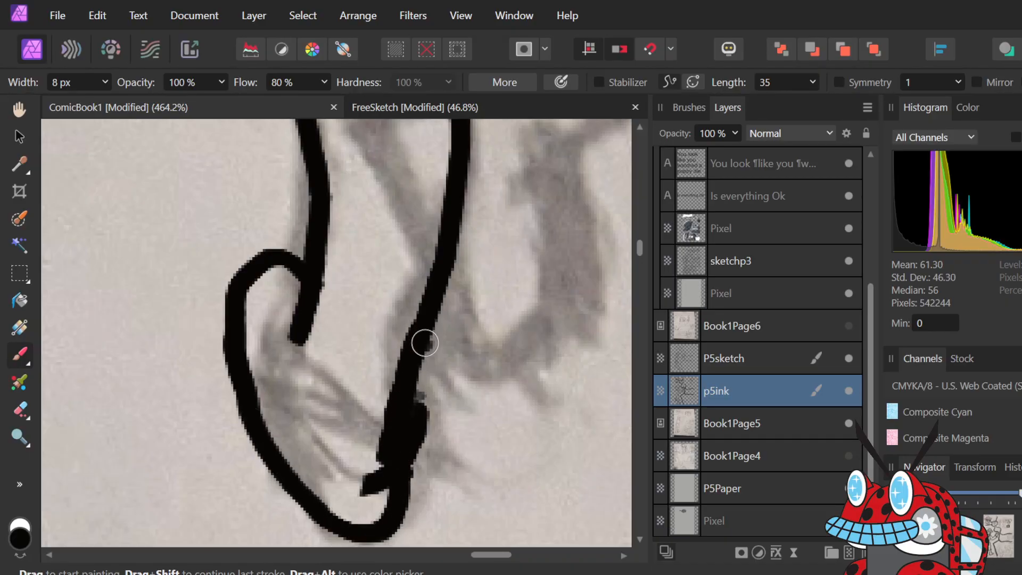
# - Erase the blot and overlapping ink where the left-hand leg's inner line meets the foot, leaving one clean line
pyautogui.press('e')
pyautogui.moveTo(434, 490); pyautogui.dragTo(410, 411)
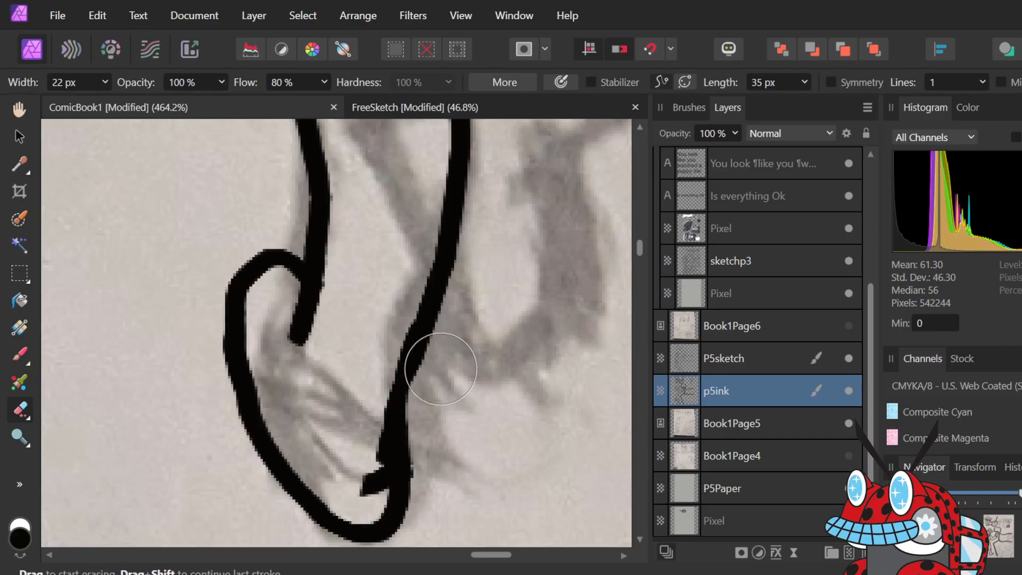
pyautogui.moveTo(405, 474); pyautogui.dragTo(384, 428)
pyautogui.hotkey('ctrl', 'z')
pyautogui.moveTo(362, 475)
pyautogui.mouseDown()
pyautogui.moveTo(361, 422)
pyautogui.moveTo(362, 483)
pyautogui.moveTo(377, 329)
pyautogui.moveTo(413, 258)
pyautogui.mouseUp()
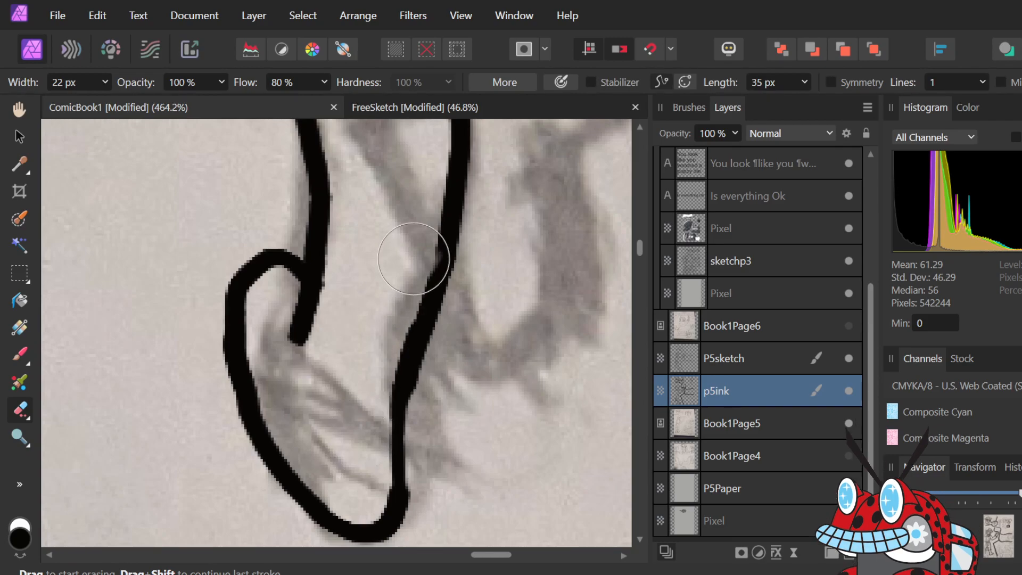
pyautogui.scroll(-10, 414, 259)
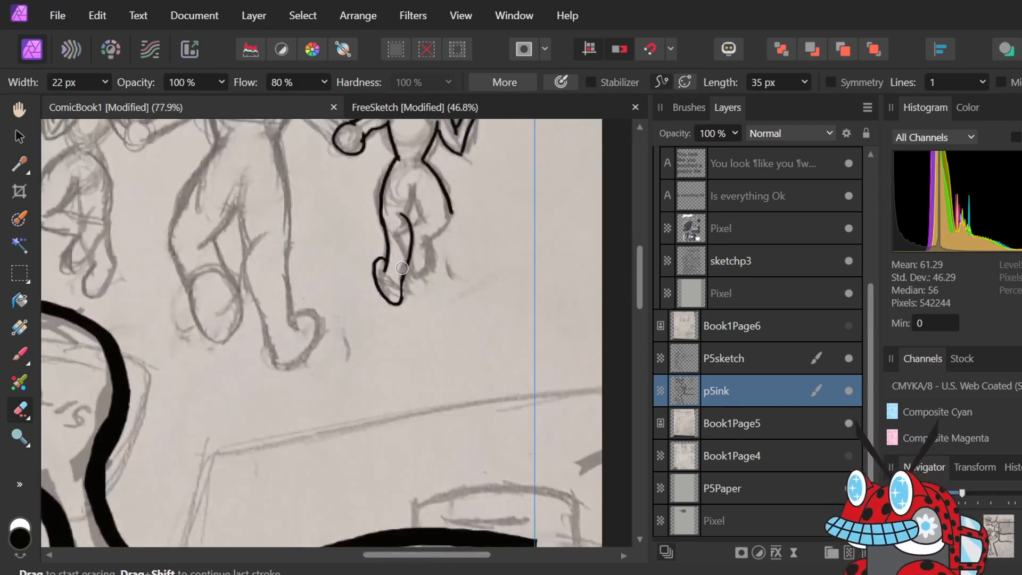
pyautogui.scroll(6, 456, 373)
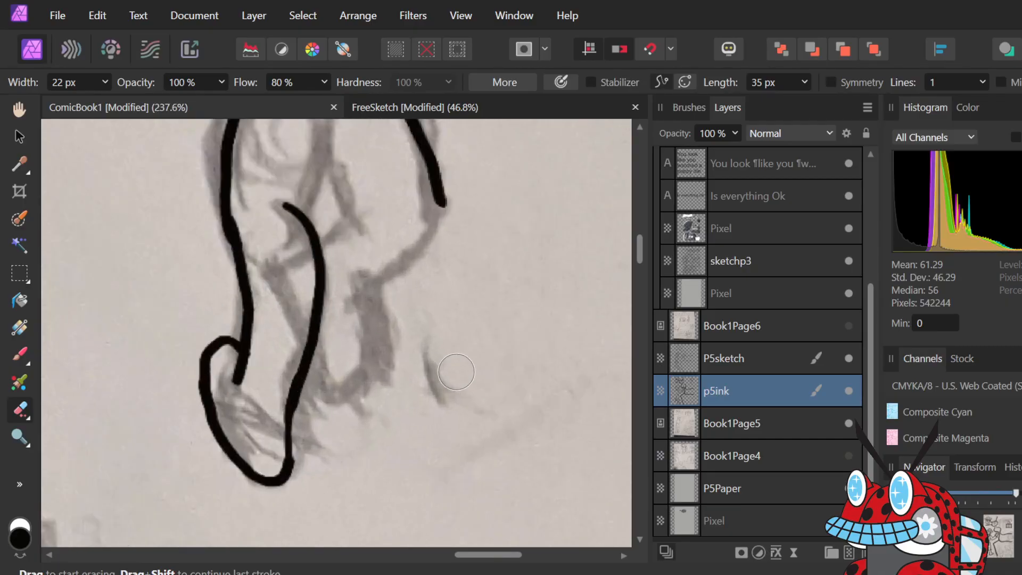
# - Erase the left-hand leg's inner line below the knee and ink the right-hand leg's underside from its knee inward across the other leg
pyautogui.scroll(-3, 456, 371)
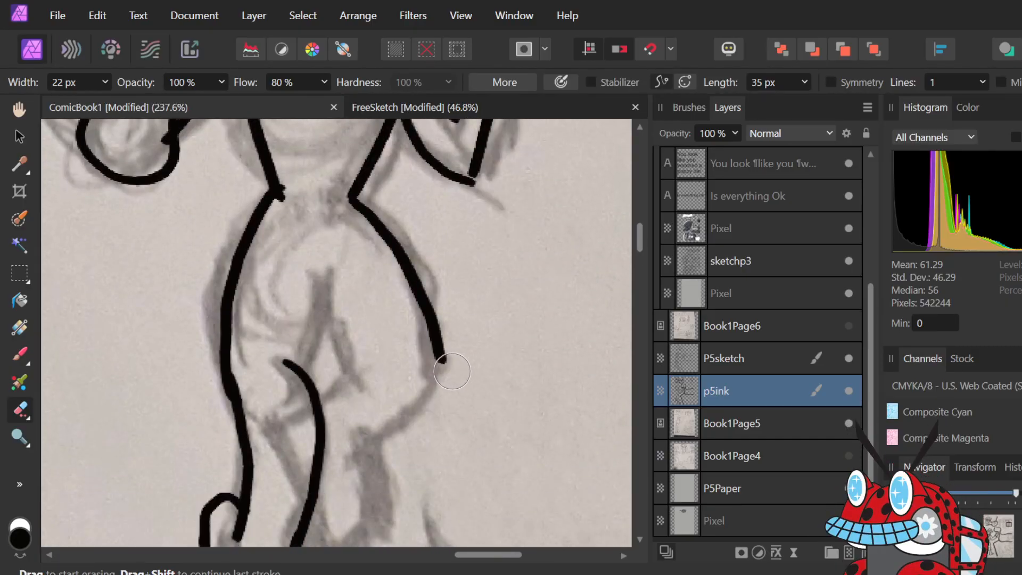
pyautogui.moveTo(333, 421)
pyautogui.mouseDown()
pyautogui.moveTo(355, 390)
pyautogui.moveTo(303, 430)
pyautogui.moveTo(324, 424)
pyautogui.moveTo(298, 454)
pyautogui.moveTo(340, 444)
pyautogui.moveTo(301, 487)
pyautogui.moveTo(328, 490)
pyautogui.moveTo(299, 483)
pyautogui.mouseUp()
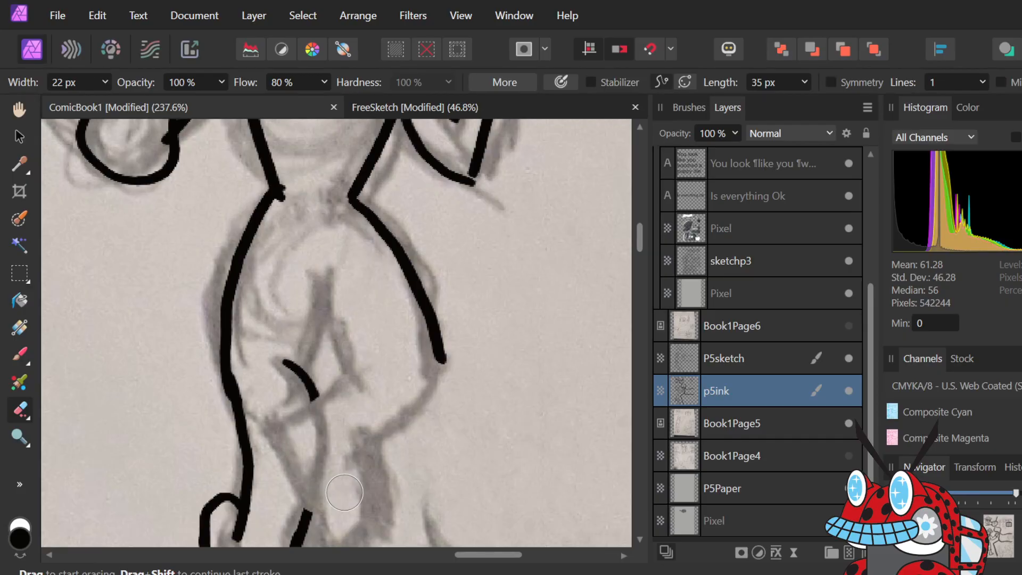
pyautogui.press('b')
pyautogui.moveTo(442, 357)
pyautogui.mouseDown()
pyautogui.moveTo(420, 380)
pyautogui.moveTo(301, 444)
pyautogui.moveTo(325, 423)
pyautogui.mouseUp()
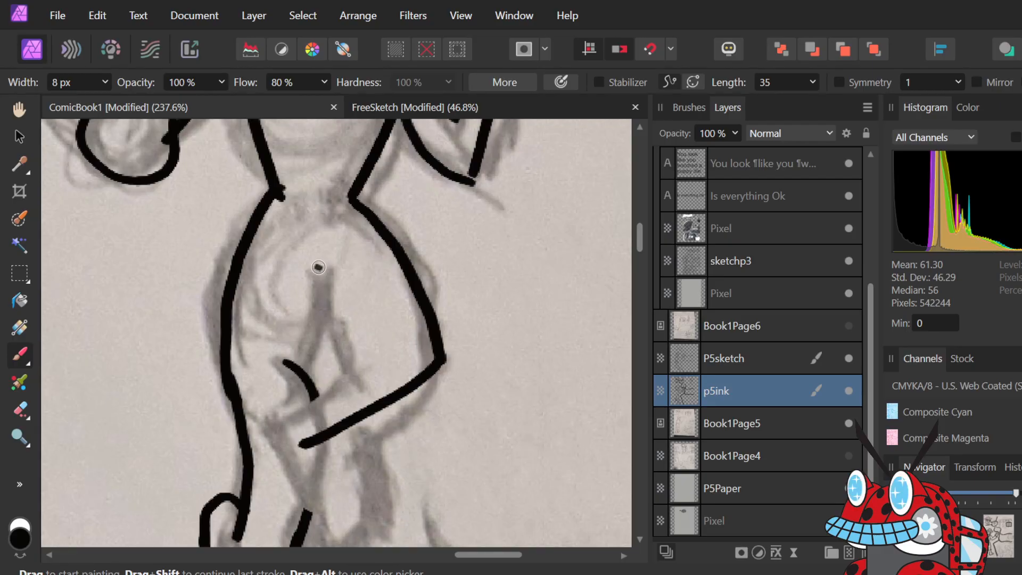
# - Ink the crotch line forking into two inner-thigh lines, redoing the left-hand branch down to the knee mark
pyautogui.moveTo(318, 270); pyautogui.dragTo(354, 372)
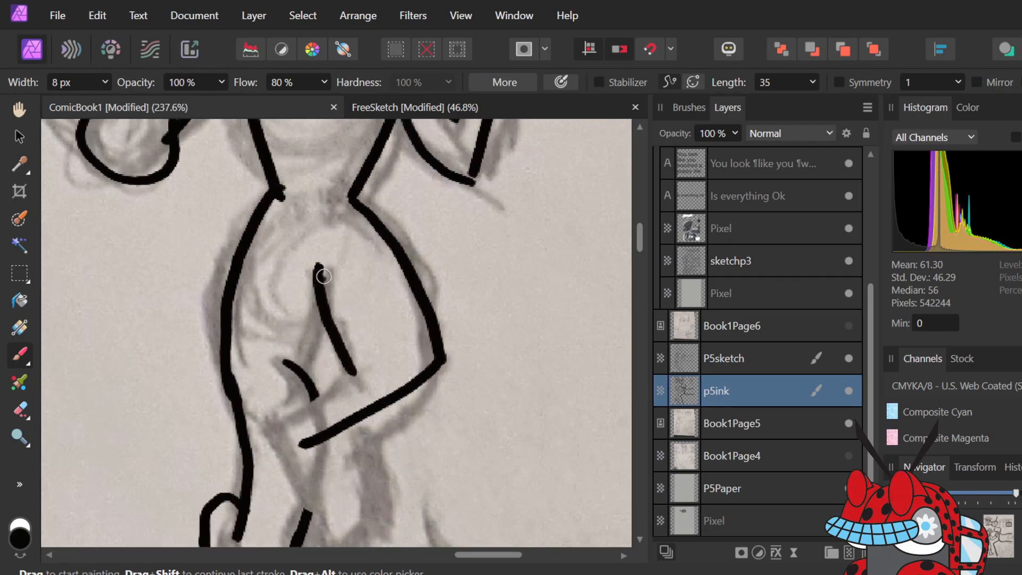
pyautogui.moveTo(323, 264)
pyautogui.mouseDown()
pyautogui.moveTo(312, 330)
pyautogui.moveTo(320, 303)
pyautogui.moveTo(319, 318)
pyautogui.mouseUp()
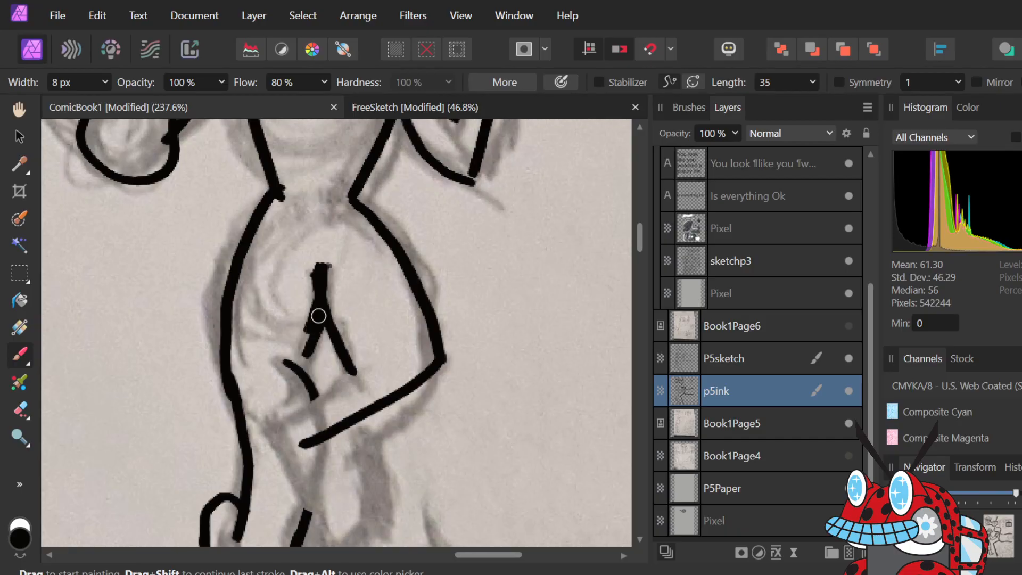
pyautogui.hotkey('ctrl', 'z')
pyautogui.hotkey('ctrl', 'z')
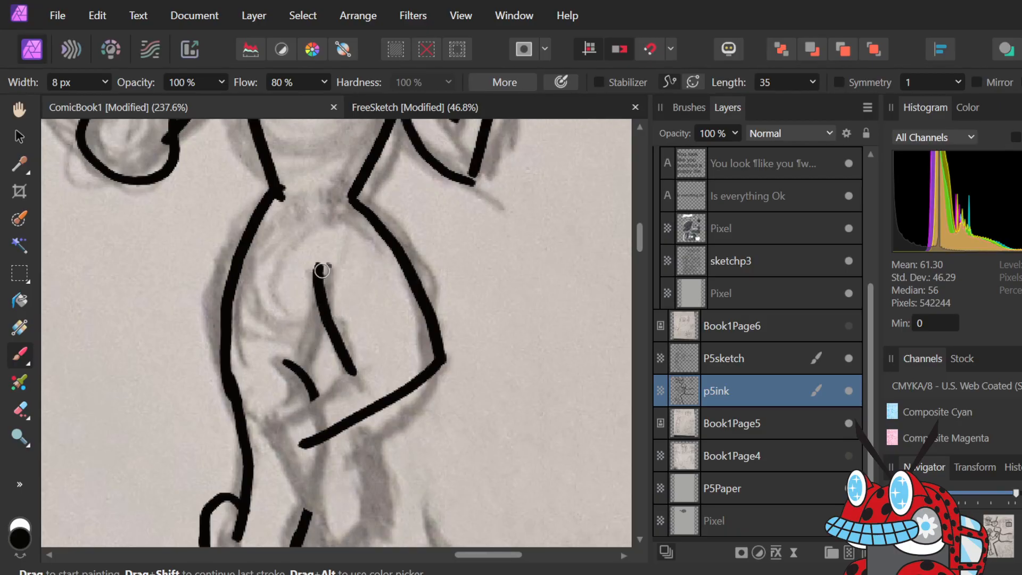
pyautogui.moveTo(318, 268)
pyautogui.mouseDown()
pyautogui.moveTo(315, 330)
pyautogui.moveTo(295, 370)
pyautogui.mouseUp()
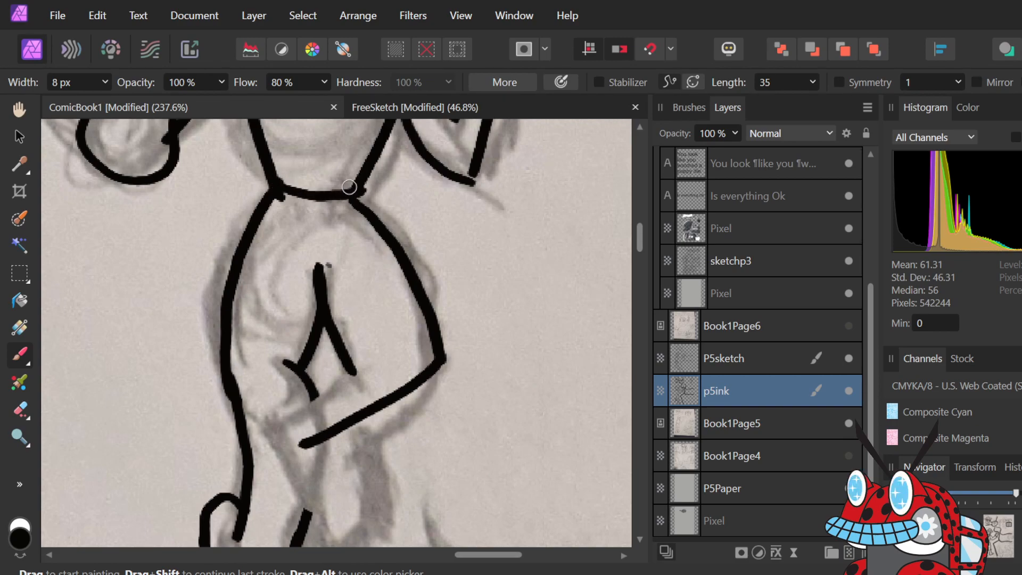
# - Erase the rough waist corner and ink a slightly curved waistline joining the torso sides to the hips
pyautogui.hotkey('ctrl', 'z')
pyautogui.hotkey('ctrl', 'y')
pyautogui.press('e')
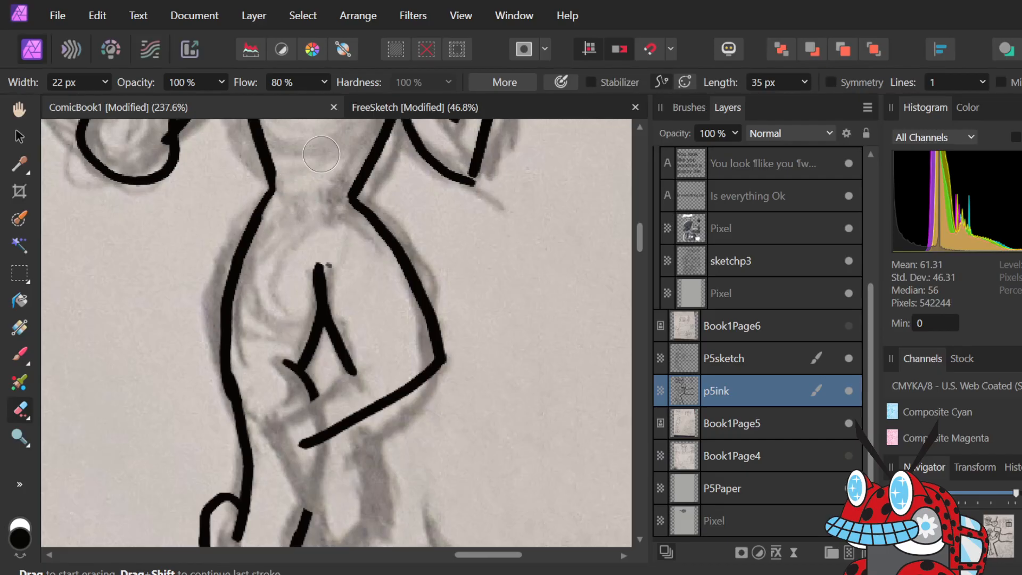
pyautogui.press('b')
pyautogui.moveTo(265, 216)
pyautogui.mouseDown()
pyautogui.moveTo(284, 183)
pyautogui.moveTo(282, 196)
pyautogui.mouseUp()
pyautogui.moveTo(271, 162)
pyautogui.mouseDown()
pyautogui.moveTo(287, 171)
pyautogui.moveTo(290, 191)
pyautogui.moveTo(354, 198)
pyautogui.mouseUp()
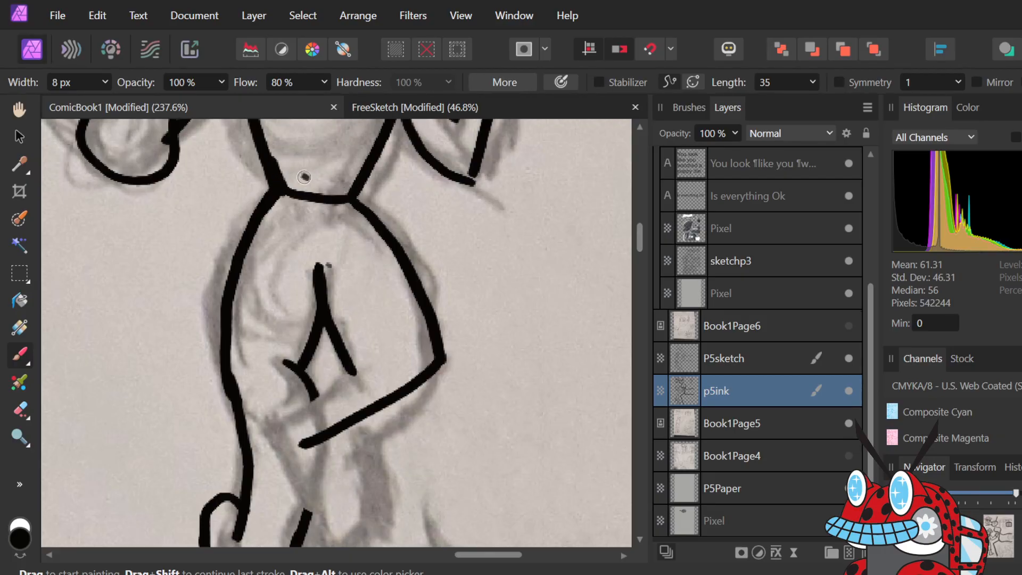
pyautogui.moveTo(278, 182)
pyautogui.mouseDown()
pyautogui.moveTo(297, 197)
pyautogui.moveTo(358, 195)
pyautogui.mouseUp()
pyautogui.click(361, 384)
pyautogui.hotkey('ctrl', 'z')
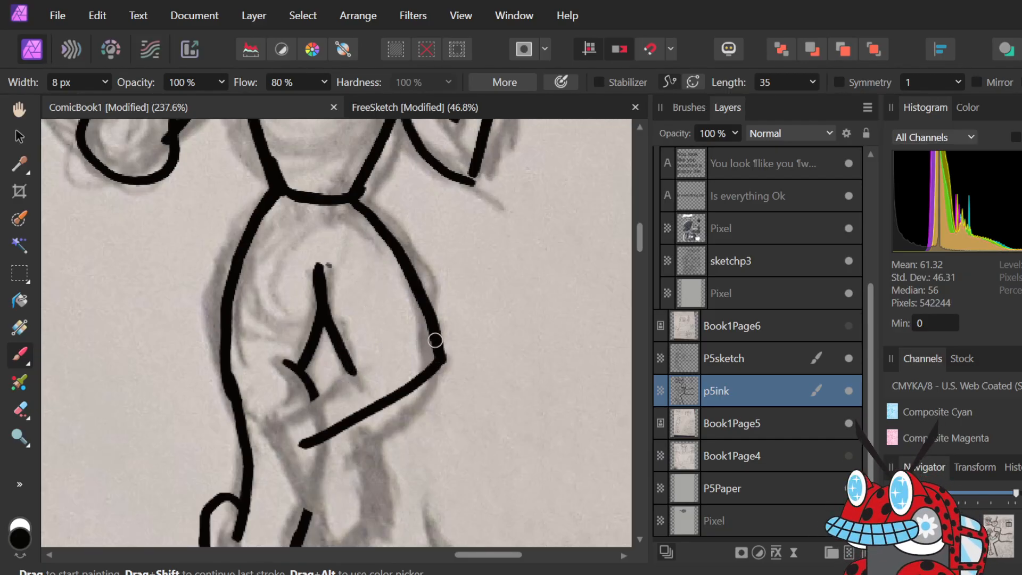
# - Ink the bent leg's upper edge from the right-hand inner thigh diagonally across the left-hand knee, redoing the first stroke
pyautogui.moveTo(340, 359); pyautogui.dragTo(272, 400)
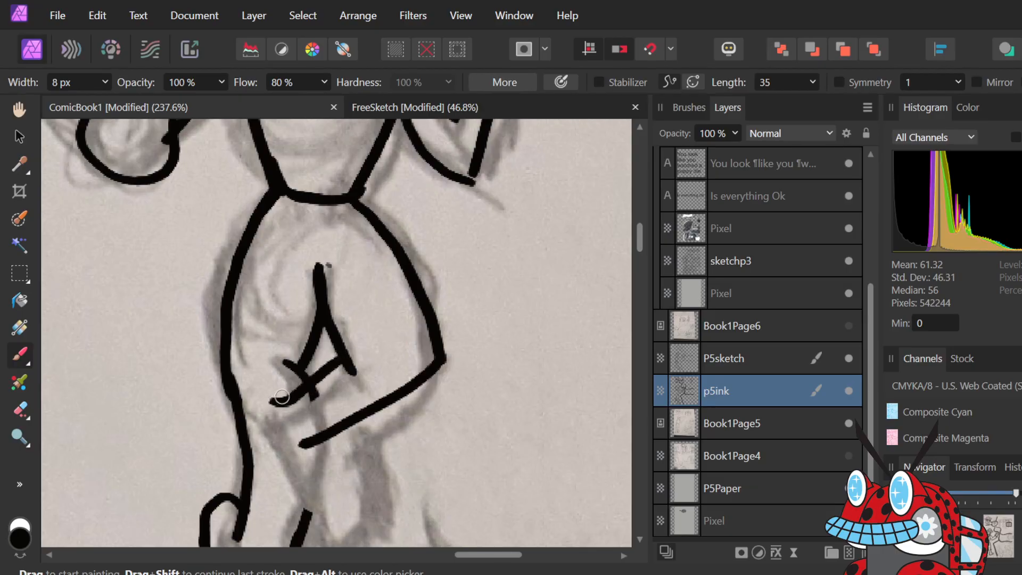
pyautogui.click(371, 357)
pyautogui.hotkey('ctrl', 'z')
pyautogui.moveTo(343, 357); pyautogui.dragTo(276, 393)
pyautogui.click(291, 409)
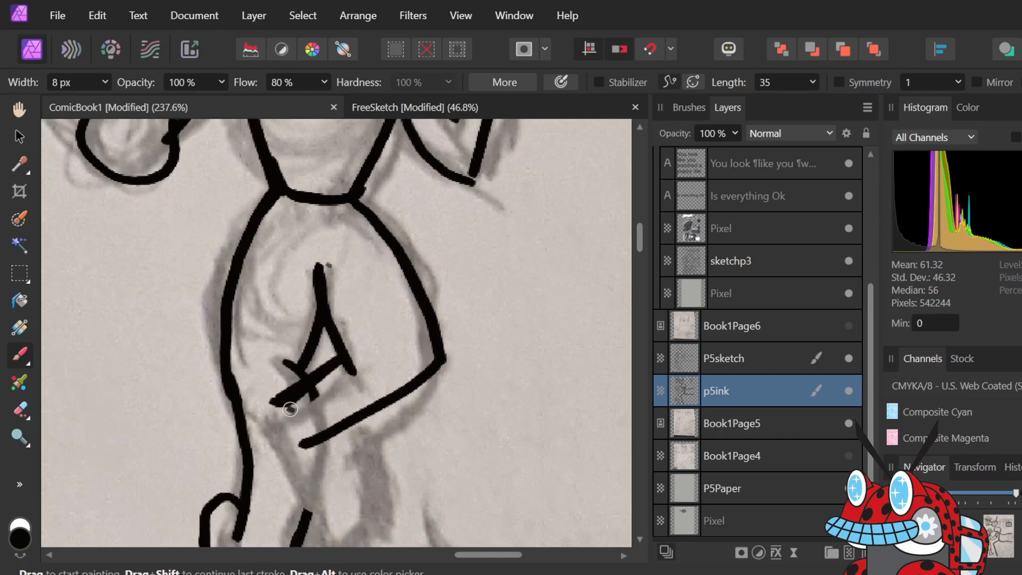
# - Ink the bent leg's outer edge curving down to the standing leg's calf, replacing the first attempt
pyautogui.moveTo(276, 397)
pyautogui.mouseDown()
pyautogui.moveTo(286, 452)
pyautogui.moveTo(314, 496)
pyautogui.mouseUp()
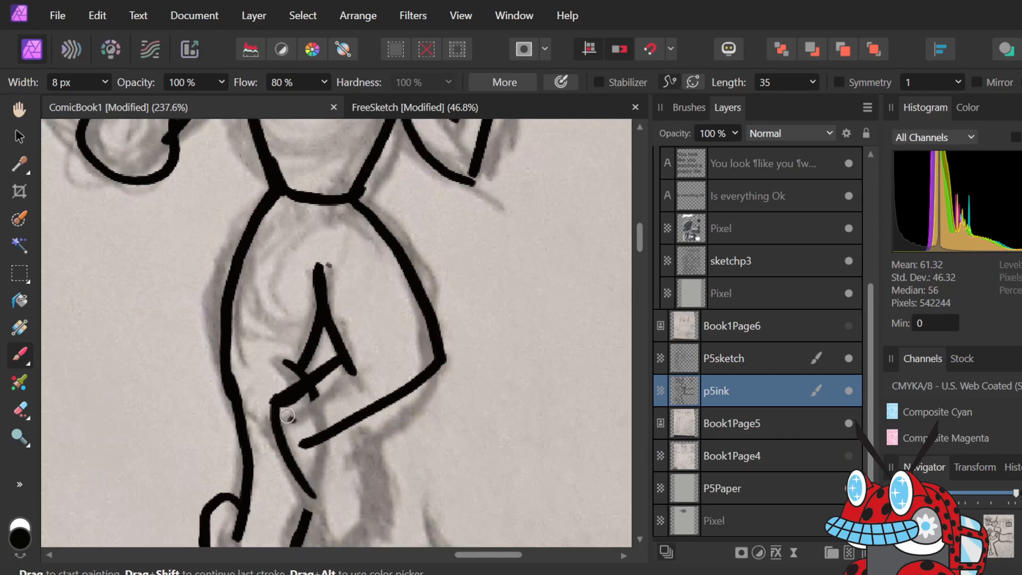
pyautogui.hotkey('ctrl', 'z')
pyautogui.moveTo(277, 398)
pyautogui.mouseDown()
pyautogui.moveTo(273, 429)
pyautogui.moveTo(312, 512)
pyautogui.mouseUp()
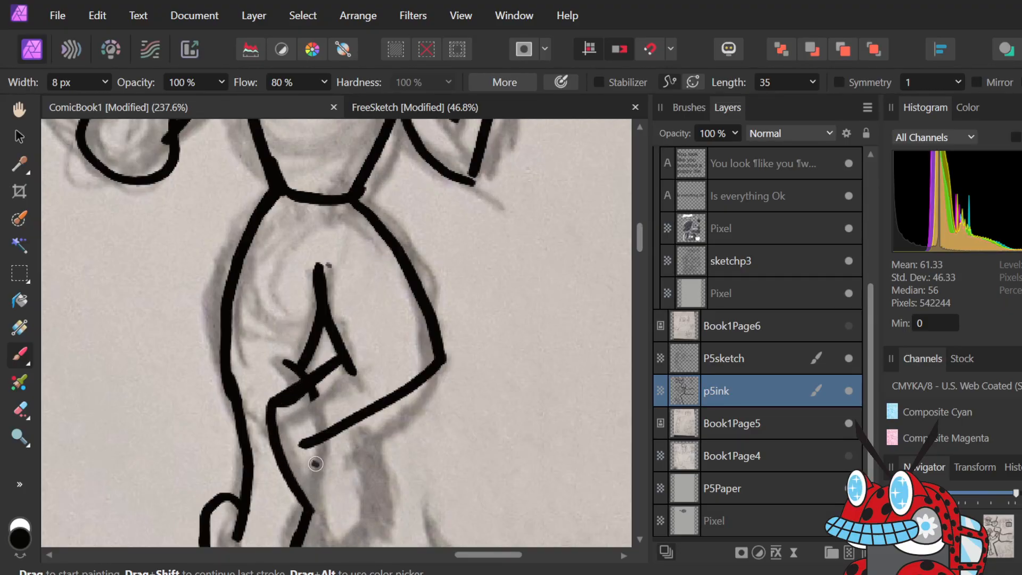
pyautogui.scroll(-3, 323, 428)
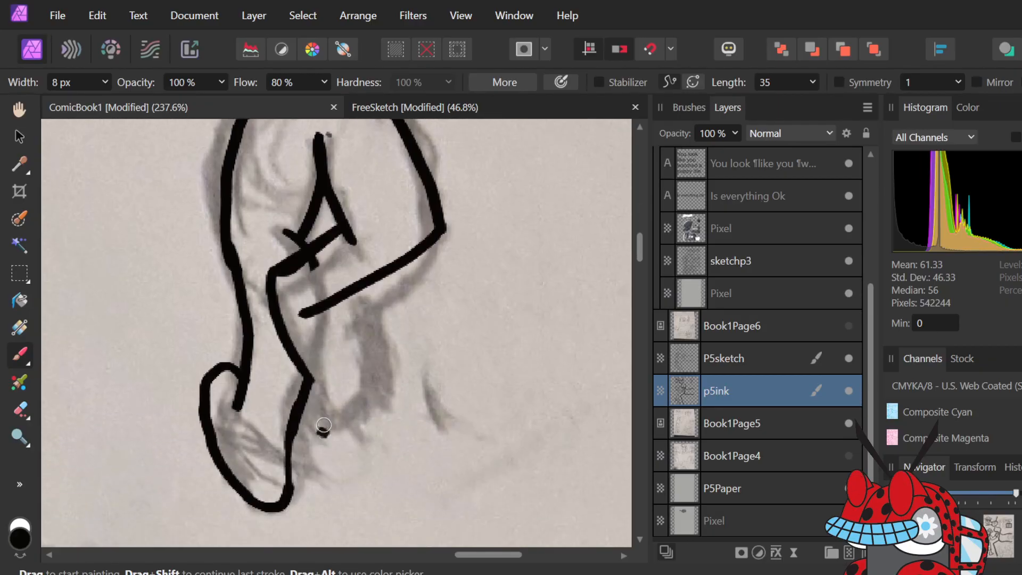
pyautogui.scroll(4, 323, 428)
pyautogui.scroll(-4, 322, 366)
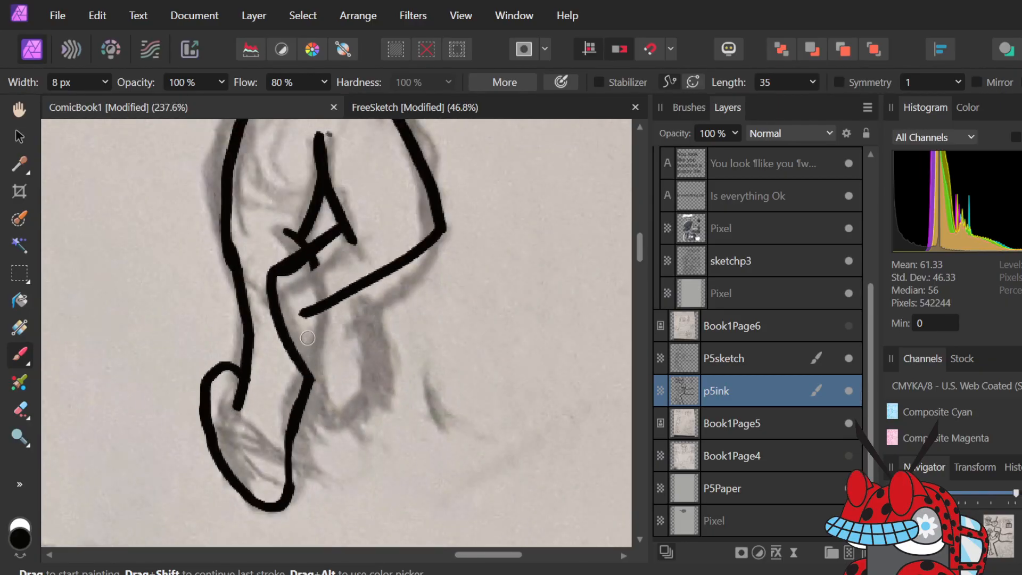
# - Ink the bent leg's rounded foot, curving from the standing calf around the toe and up to the leg's underside
pyautogui.moveTo(308, 376)
pyautogui.mouseDown()
pyautogui.moveTo(338, 379)
pyautogui.moveTo(347, 303)
pyautogui.mouseUp()
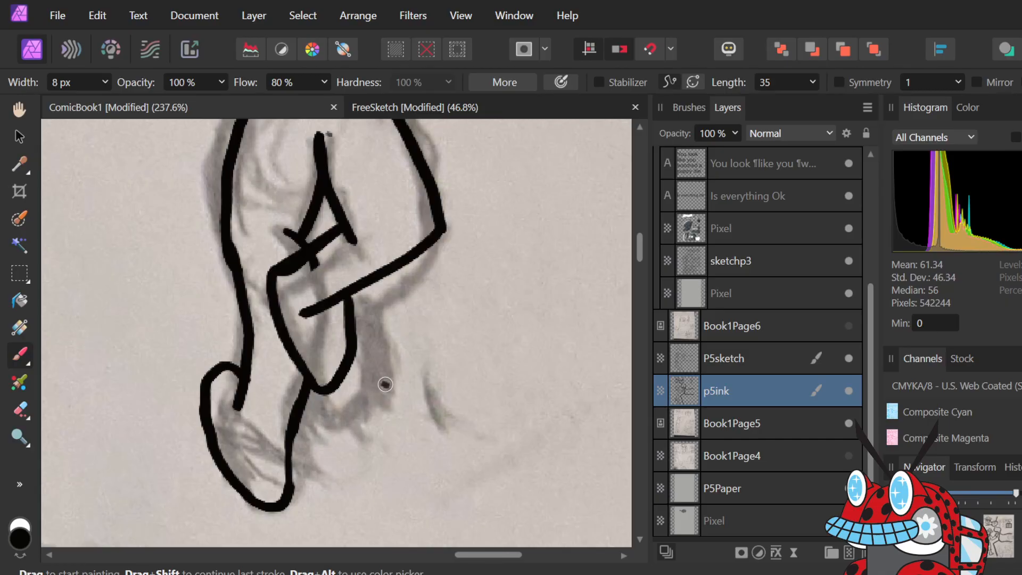
pyautogui.hotkey('ctrl', 'z')
pyautogui.moveTo(301, 362)
pyautogui.mouseDown()
pyautogui.moveTo(319, 385)
pyautogui.moveTo(336, 369)
pyautogui.moveTo(321, 302)
pyautogui.mouseUp()
pyautogui.hotkey('ctrl', 'z')
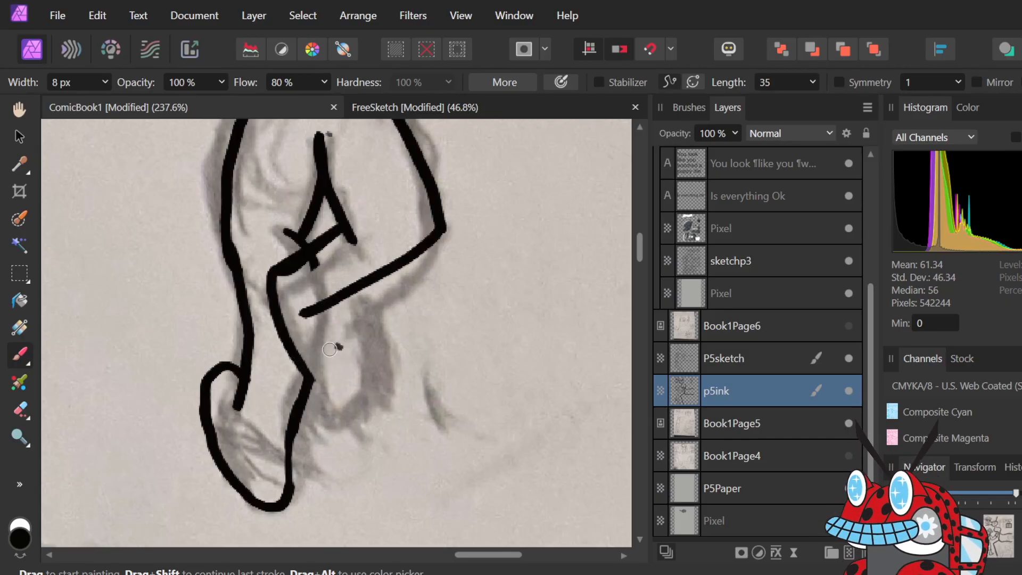
pyautogui.moveTo(299, 358)
pyautogui.mouseDown()
pyautogui.moveTo(334, 392)
pyautogui.moveTo(350, 287)
pyautogui.moveTo(356, 362)
pyautogui.moveTo(321, 382)
pyautogui.moveTo(298, 349)
pyautogui.mouseUp()
pyautogui.hotkey('ctrl', 'z')
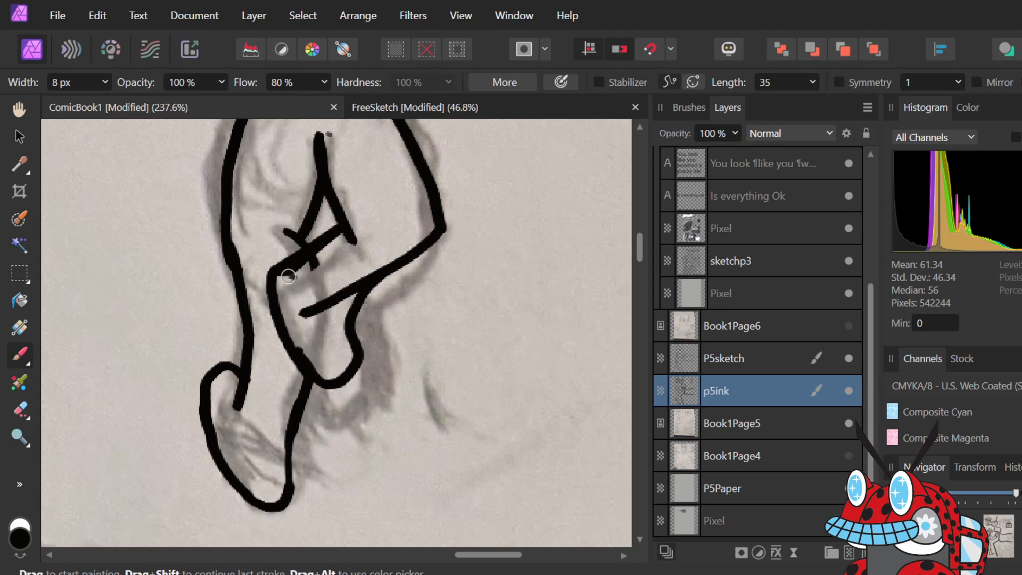
# - Thicken the crossing at the knee, erase the bent leg's old underside, and redraw it from the knee to the foot
pyautogui.moveTo(301, 257); pyautogui.dragTo(317, 278)
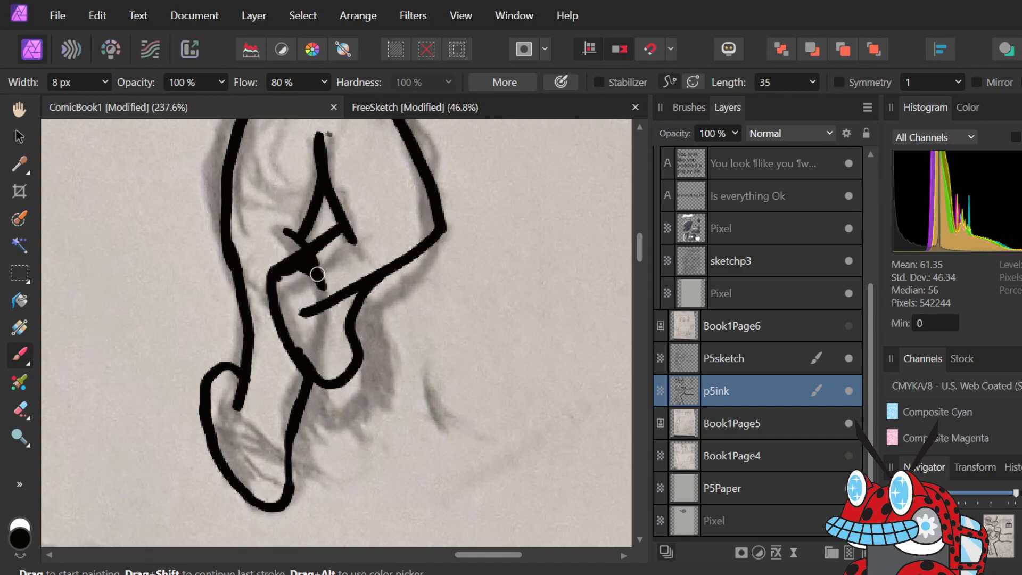
pyautogui.press('e')
pyautogui.moveTo(302, 314)
pyautogui.mouseDown()
pyautogui.moveTo(344, 288)
pyautogui.moveTo(327, 310)
pyautogui.moveTo(341, 294)
pyautogui.mouseUp()
pyautogui.moveTo(433, 222)
pyautogui.mouseDown()
pyautogui.moveTo(365, 290)
pyautogui.moveTo(383, 299)
pyautogui.moveTo(357, 310)
pyautogui.moveTo(353, 337)
pyautogui.moveTo(426, 235)
pyautogui.mouseUp()
pyautogui.press('b')
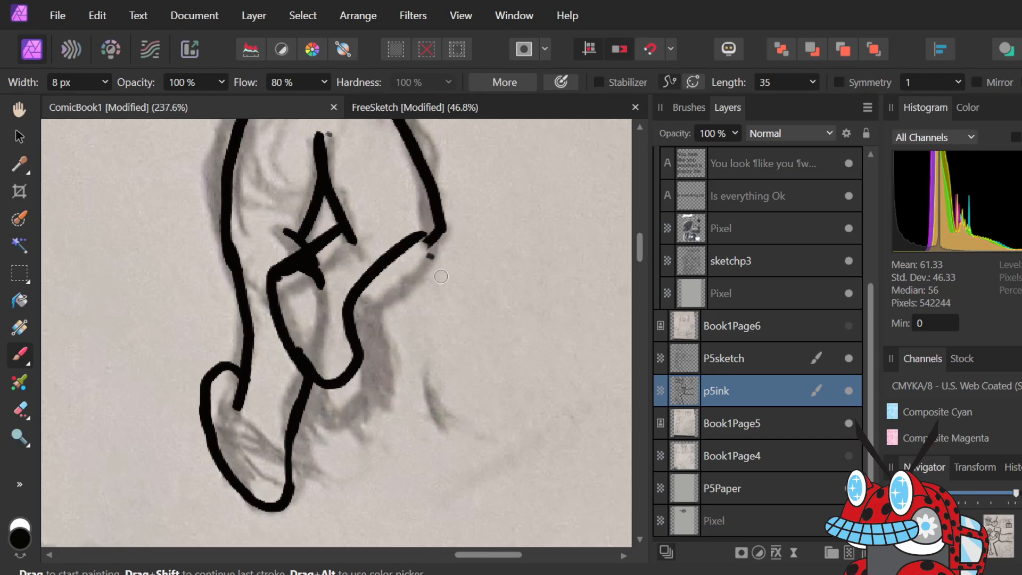
pyautogui.hotkey('ctrl', 'z')
pyautogui.moveTo(437, 227)
pyautogui.mouseDown()
pyautogui.moveTo(375, 281)
pyautogui.moveTo(353, 347)
pyautogui.moveTo(360, 323)
pyautogui.mouseUp()
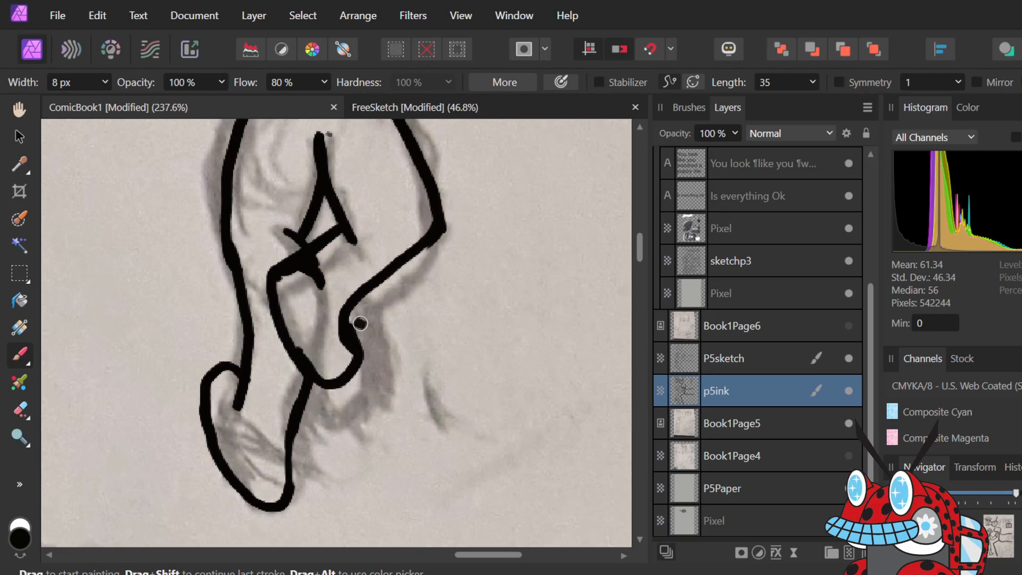
pyautogui.scroll(-5, 362, 322)
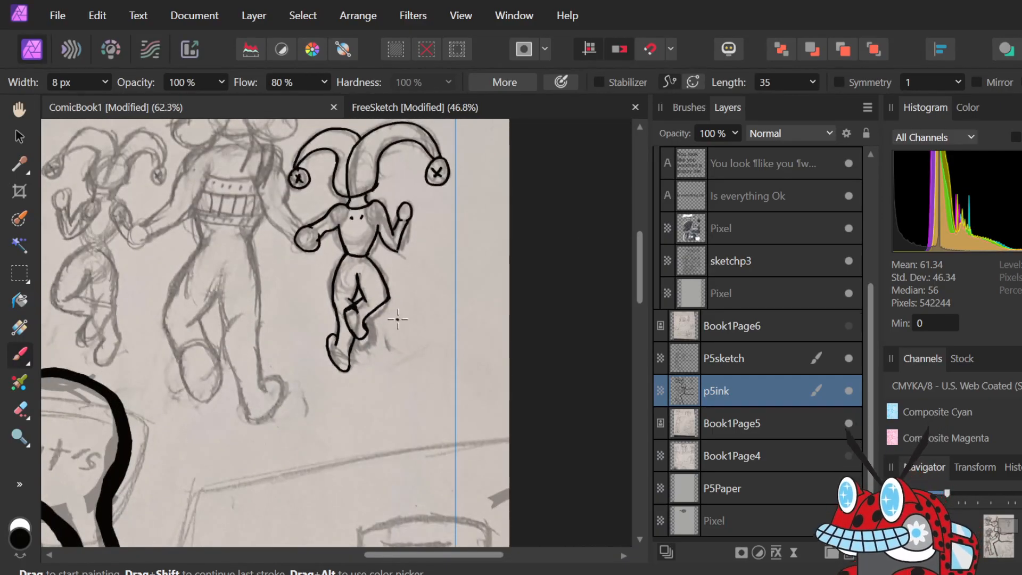
pyautogui.scroll(5, 397, 319)
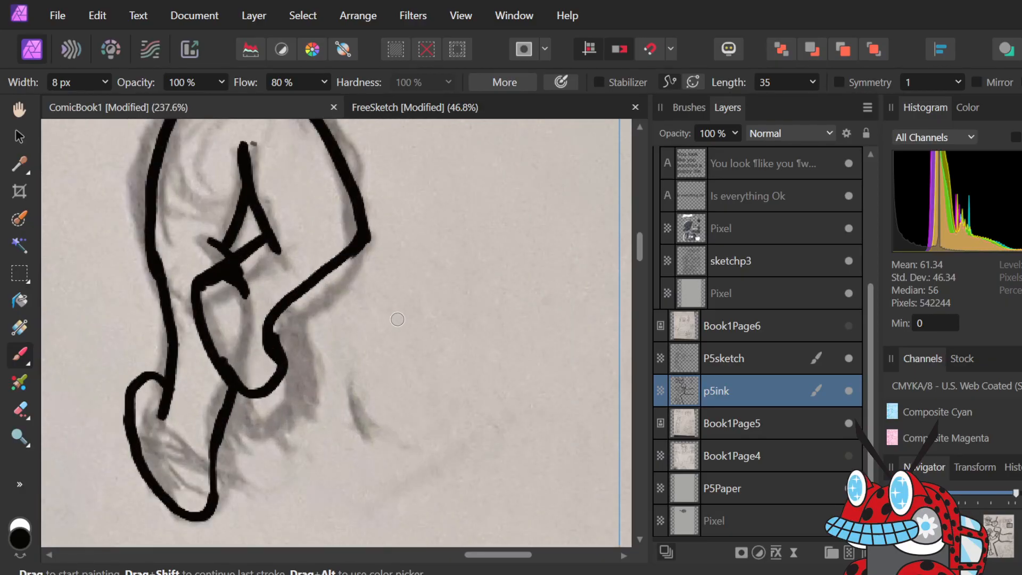
pyautogui.hotkey('ctrl', 'z')
pyautogui.moveTo(354, 250); pyautogui.dragTo(245, 318)
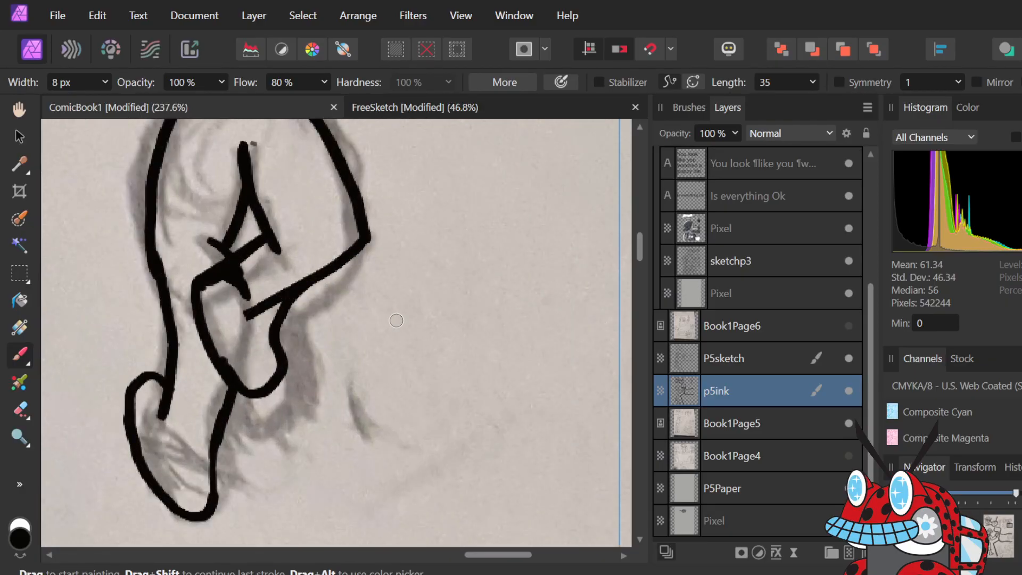
pyautogui.hotkey('ctrl', 'z')
pyautogui.hotkey('ctrl', 'z')
pyautogui.hotkey('ctrl', 'z')
pyautogui.hotkey('ctrl', 'z')
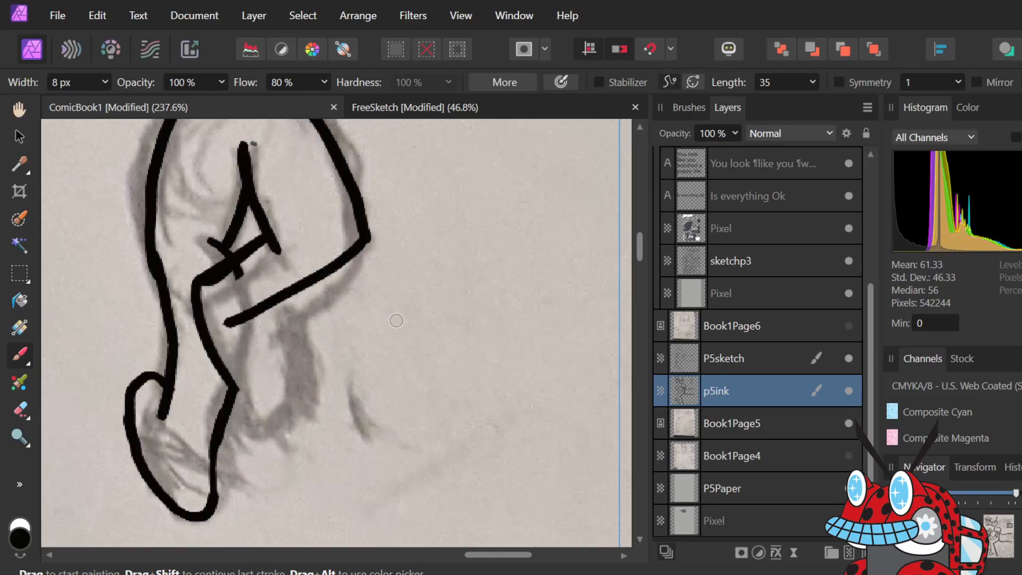
pyautogui.hotkey('ctrl', 'shift', 'z')
pyautogui.hotkey('ctrl', 'shift', 'z')
pyautogui.hotkey('ctrl', 'shift', 'z')
pyautogui.click(396, 320)
pyautogui.hotkey('ctrl', 'z')
pyautogui.hotkey('ctrl', 'z')
pyautogui.hotkey('ctrl', 'z')
pyautogui.hotkey('ctrl', 'z')
pyautogui.hotkey('ctrl', 'z')
pyautogui.hotkey('ctrl', 'z')
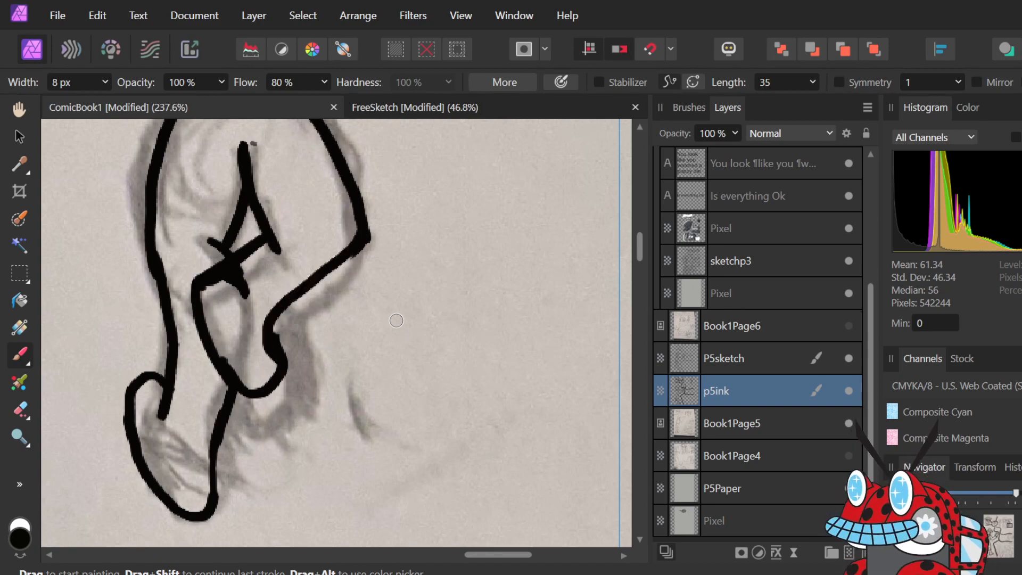
# - Erase the stray ink below the knee crossing and re-ink the bent leg's upper edge as a thin clean line
pyautogui.press('e')
pyautogui.moveTo(235, 281)
pyautogui.mouseDown()
pyautogui.moveTo(262, 268)
pyautogui.moveTo(214, 288)
pyautogui.moveTo(286, 317)
pyautogui.mouseUp()
pyautogui.press('b')
pyautogui.moveTo(247, 250)
pyautogui.mouseDown()
pyautogui.moveTo(204, 279)
pyautogui.moveTo(202, 318)
pyautogui.mouseUp()
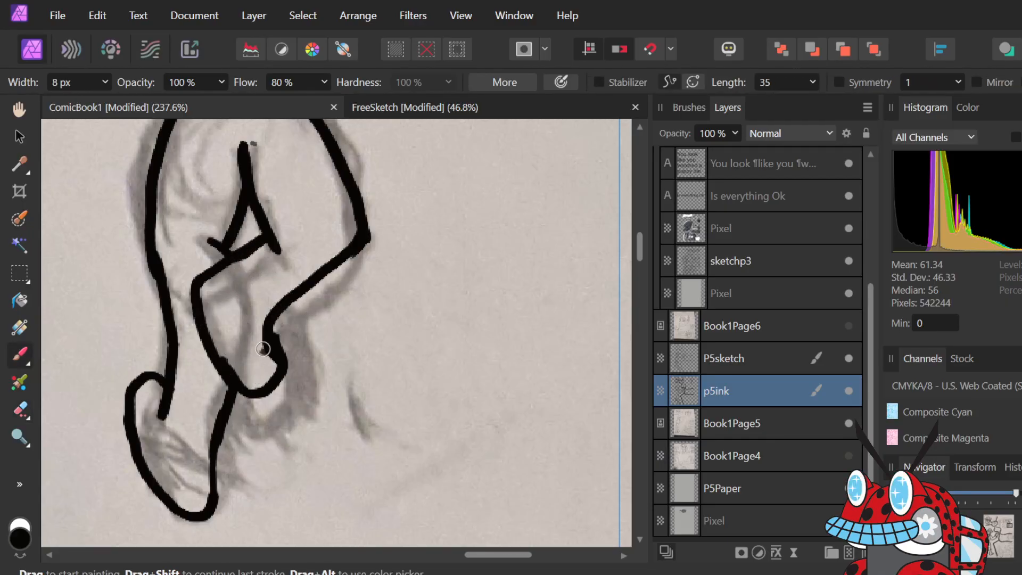
# - Ink a curved line from the bent foot's toe up to the leg's upper edge, closing a narrow oval
pyautogui.click(204, 288)
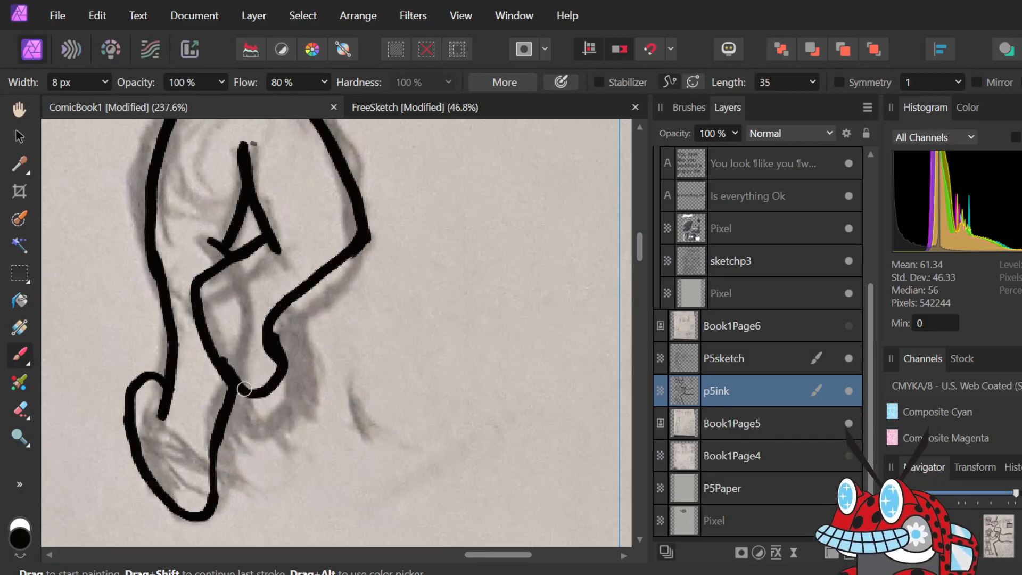
pyautogui.moveTo(250, 380)
pyautogui.mouseDown()
pyautogui.moveTo(234, 316)
pyautogui.moveTo(202, 281)
pyautogui.moveTo(219, 292)
pyautogui.mouseUp()
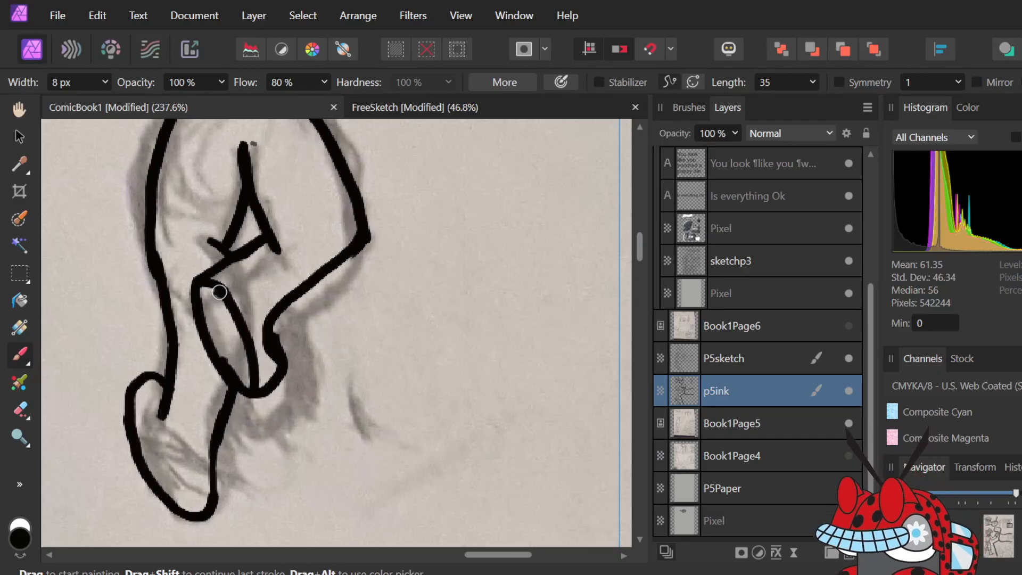
pyautogui.scroll(-5, 220, 292)
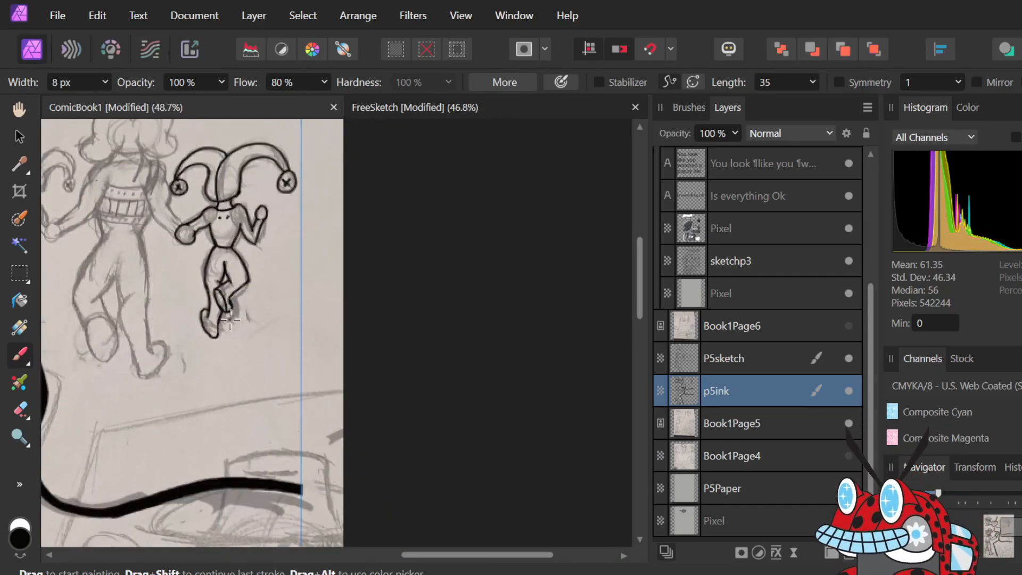
# - Ink the middle figure's right hair lobe from the centre parting around the flipped curl and back up beside the nape
pyautogui.scroll(2, 223, 320)
pyautogui.hscroll(-5, 222, 319)
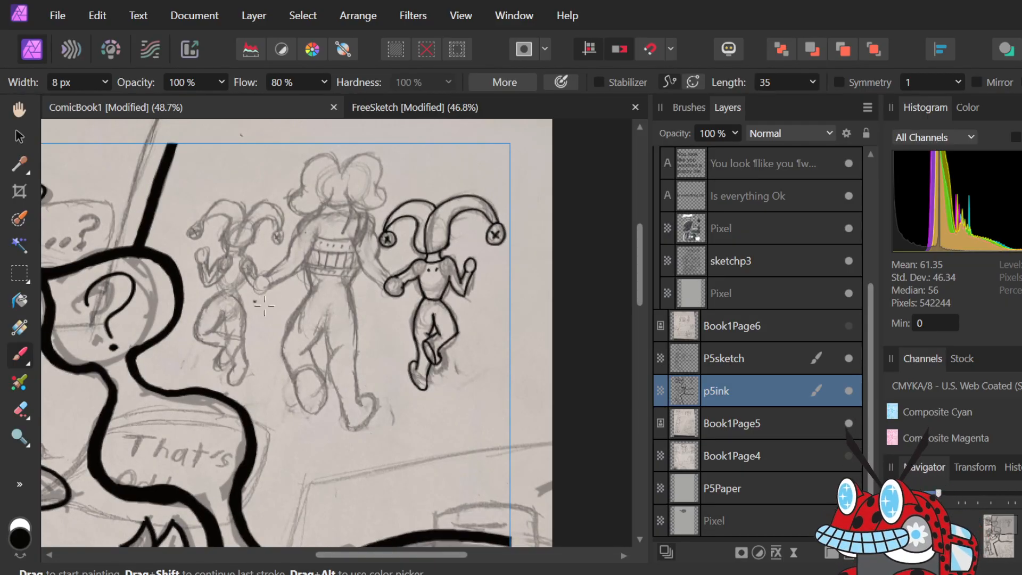
pyautogui.scroll(5, 330, 171)
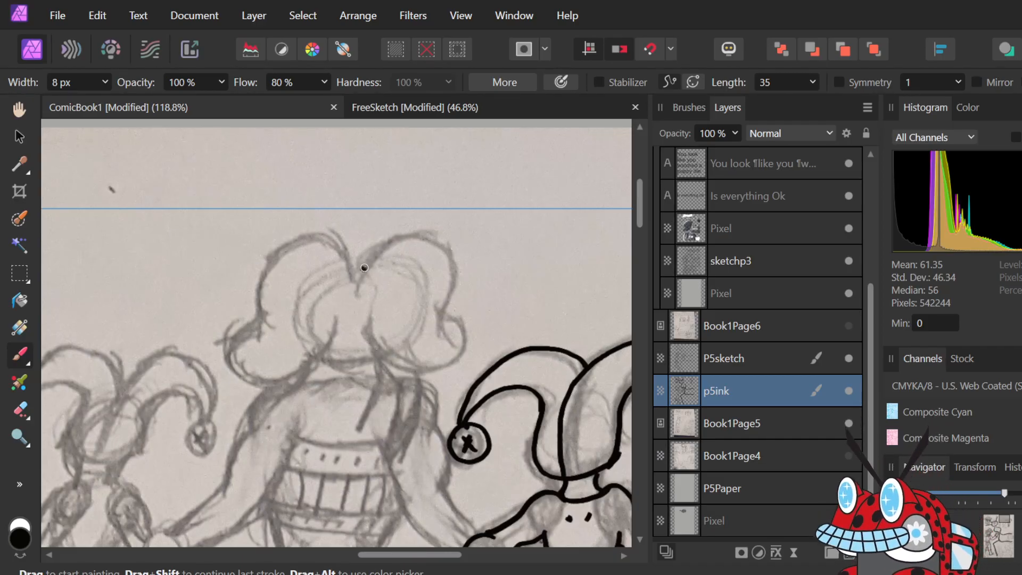
pyautogui.moveTo(356, 267)
pyautogui.mouseDown()
pyautogui.moveTo(390, 235)
pyautogui.moveTo(434, 244)
pyautogui.mouseUp()
pyautogui.hotkey('ctrl', 'z')
pyautogui.moveTo(351, 264)
pyautogui.mouseDown()
pyautogui.moveTo(382, 238)
pyautogui.moveTo(442, 228)
pyautogui.moveTo(455, 259)
pyautogui.moveTo(436, 322)
pyautogui.moveTo(441, 339)
pyautogui.moveTo(448, 313)
pyautogui.moveTo(461, 328)
pyautogui.moveTo(447, 361)
pyautogui.moveTo(385, 355)
pyautogui.moveTo(366, 323)
pyautogui.mouseUp()
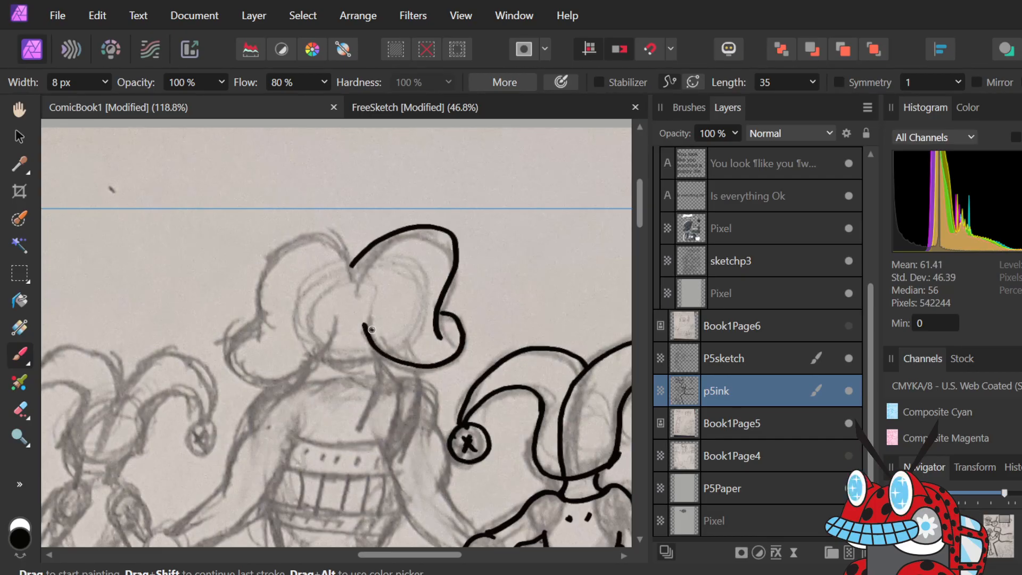
# - Ink the middle figure's upper-left hair outline, arching from the centre parting down the side to the curl
pyautogui.moveTo(339, 242)
pyautogui.mouseDown()
pyautogui.moveTo(300, 237)
pyautogui.moveTo(260, 282)
pyautogui.moveTo(260, 320)
pyautogui.mouseUp()
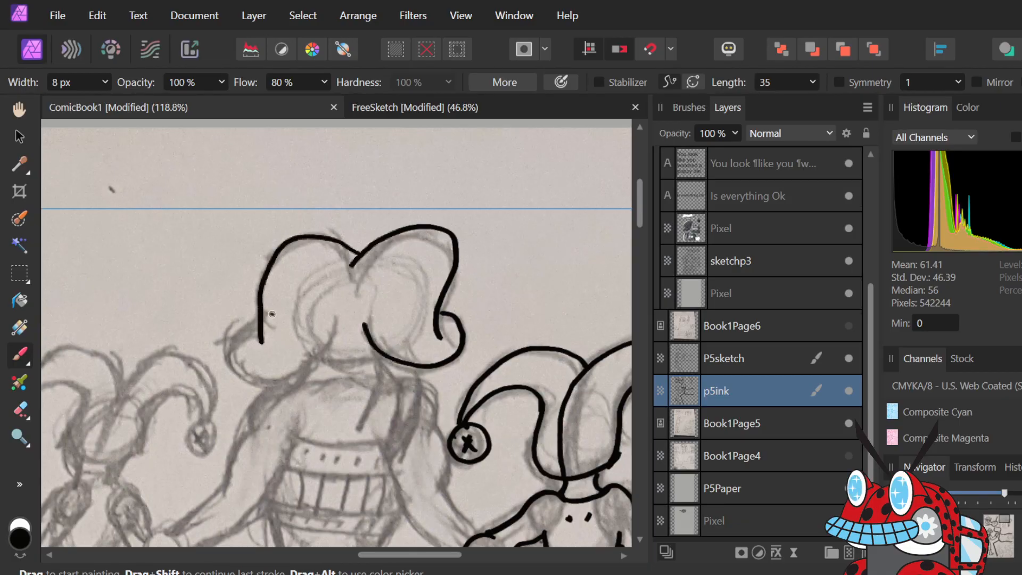
pyautogui.hotkey('ctrl', 'z')
pyautogui.moveTo(259, 344)
pyautogui.mouseDown()
pyautogui.moveTo(274, 252)
pyautogui.moveTo(328, 236)
pyautogui.moveTo(354, 262)
pyautogui.moveTo(335, 237)
pyautogui.moveTo(295, 239)
pyautogui.moveTo(269, 266)
pyautogui.moveTo(261, 339)
pyautogui.mouseUp()
pyautogui.hotkey('ctrl', 'z')
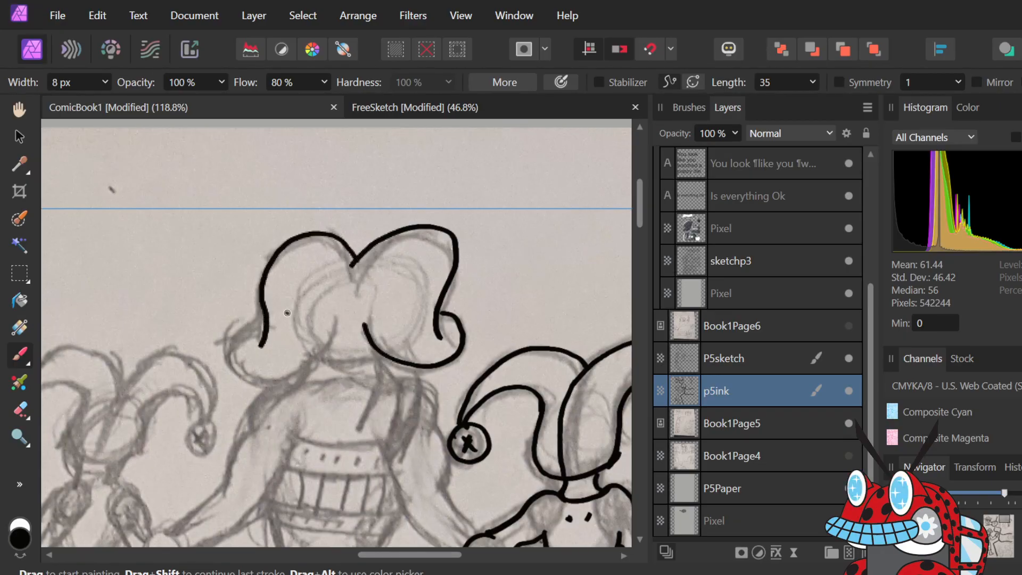
# - Ink the left hair curl, sweeping from the hair's side around the rounded tip and up beside the nape
pyautogui.moveTo(264, 302)
pyautogui.mouseDown()
pyautogui.moveTo(232, 348)
pyautogui.moveTo(238, 371)
pyautogui.moveTo(259, 381)
pyautogui.moveTo(324, 352)
pyautogui.mouseUp()
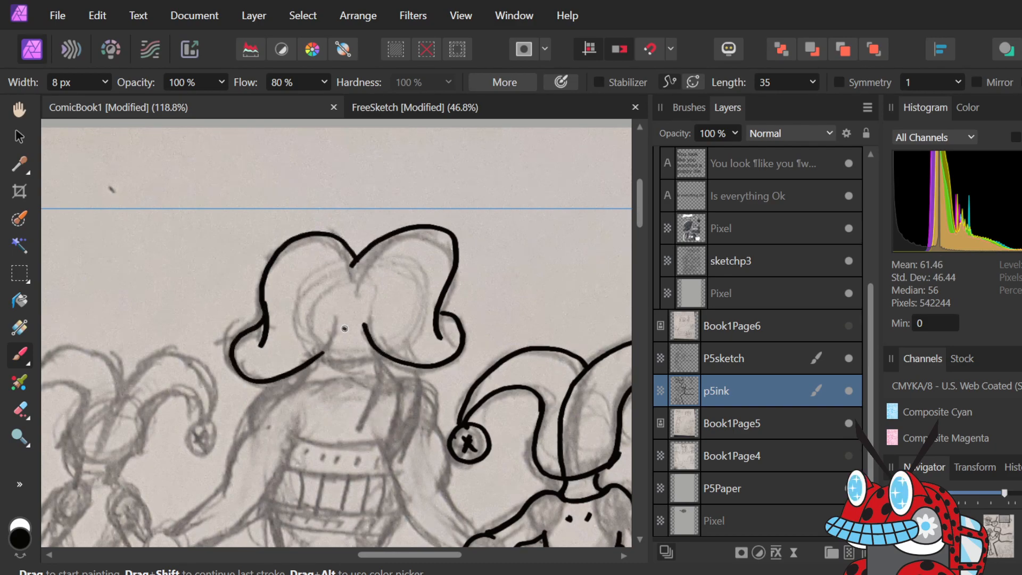
pyautogui.hotkey('ctrl', 'z')
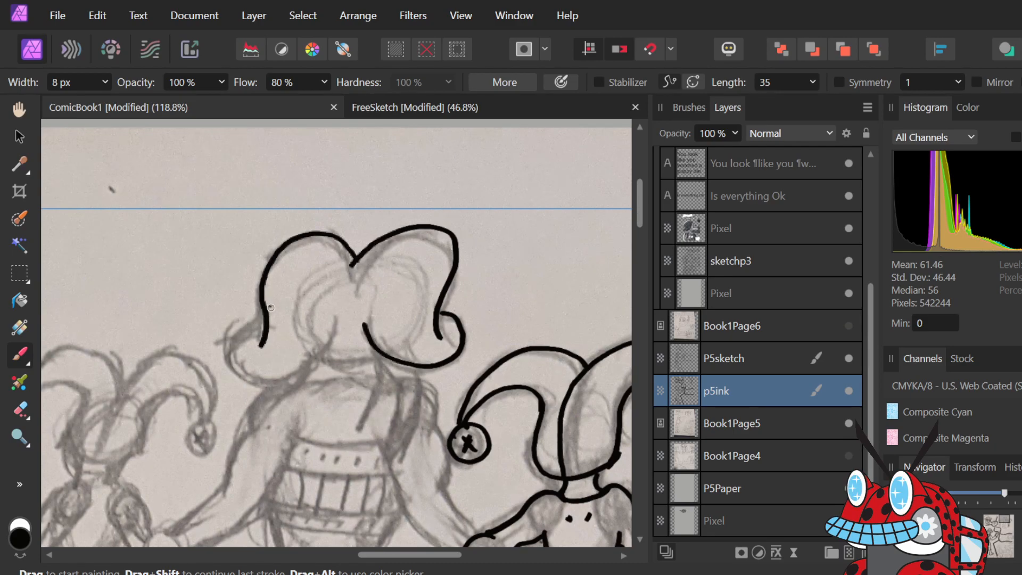
pyautogui.moveTo(262, 298)
pyautogui.mouseDown()
pyautogui.moveTo(230, 345)
pyautogui.moveTo(232, 382)
pyautogui.moveTo(276, 387)
pyautogui.moveTo(344, 317)
pyautogui.mouseUp()
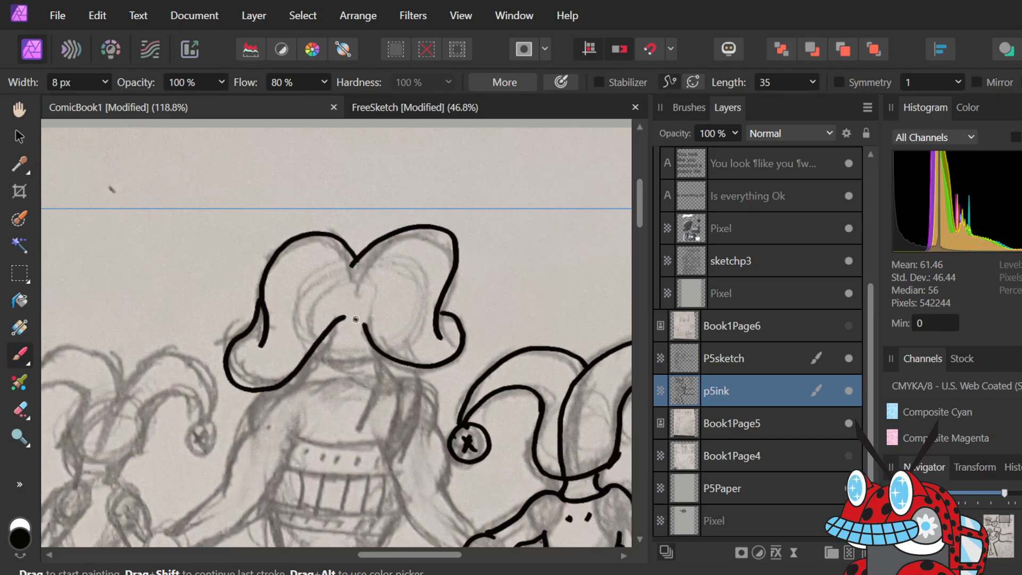
pyautogui.hotkey('ctrl', 'z')
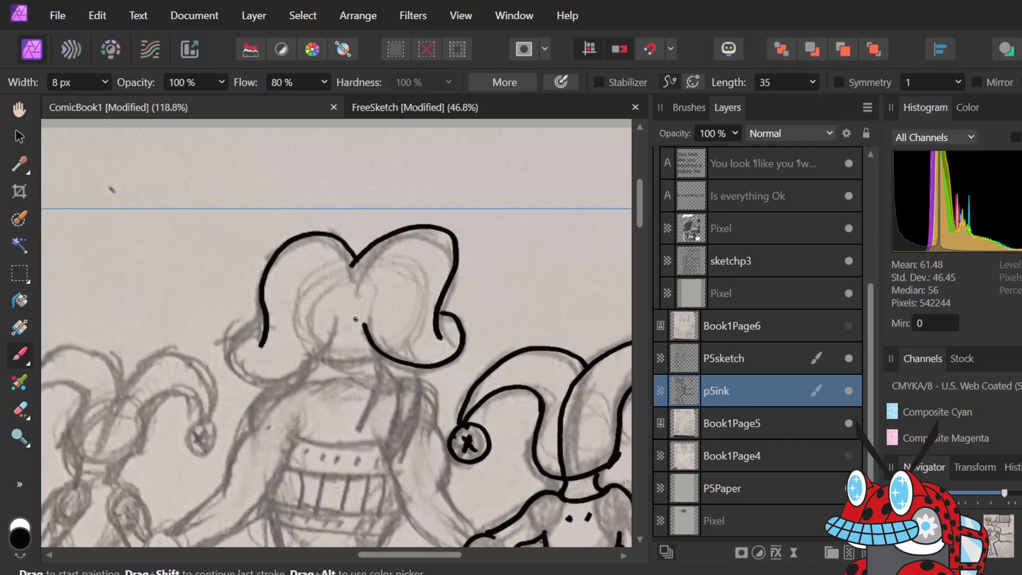
pyautogui.moveTo(264, 301)
pyautogui.mouseDown()
pyautogui.moveTo(237, 338)
pyautogui.moveTo(273, 380)
pyautogui.moveTo(339, 325)
pyautogui.moveTo(343, 307)
pyautogui.moveTo(375, 322)
pyautogui.moveTo(366, 307)
pyautogui.mouseUp()
pyautogui.hotkey('ctrl', 'z')
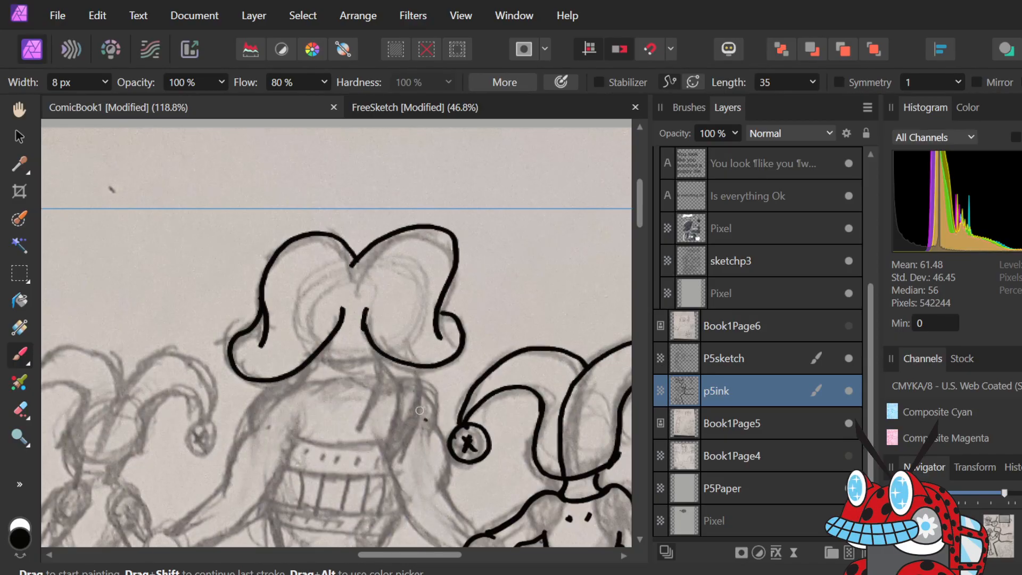
pyautogui.moveTo(331, 360)
pyautogui.mouseDown()
pyautogui.moveTo(362, 361)
pyautogui.moveTo(381, 347)
pyautogui.moveTo(390, 379)
pyautogui.mouseUp()
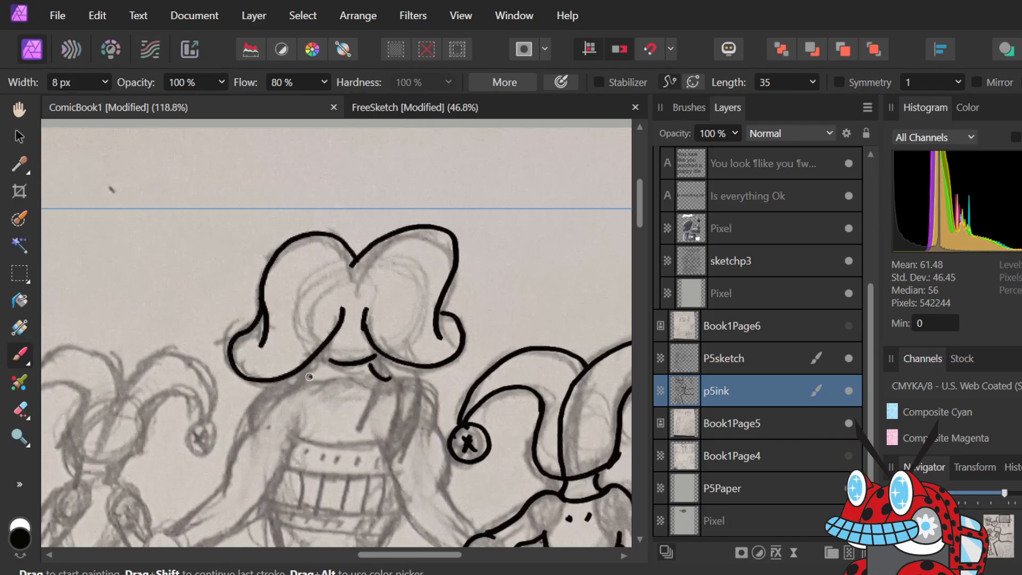
pyautogui.moveTo(310, 379); pyautogui.dragTo(324, 367)
pyautogui.hotkey('ctrl', 'z')
pyautogui.hotkey('ctrl', 'z')
pyautogui.hotkey('ctrl', 'z')
# - Ink a shallow curve joining the two hair lobes at the nape, with a short flared neck line on each side
pyautogui.moveTo(325, 355); pyautogui.dragTo(379, 353)
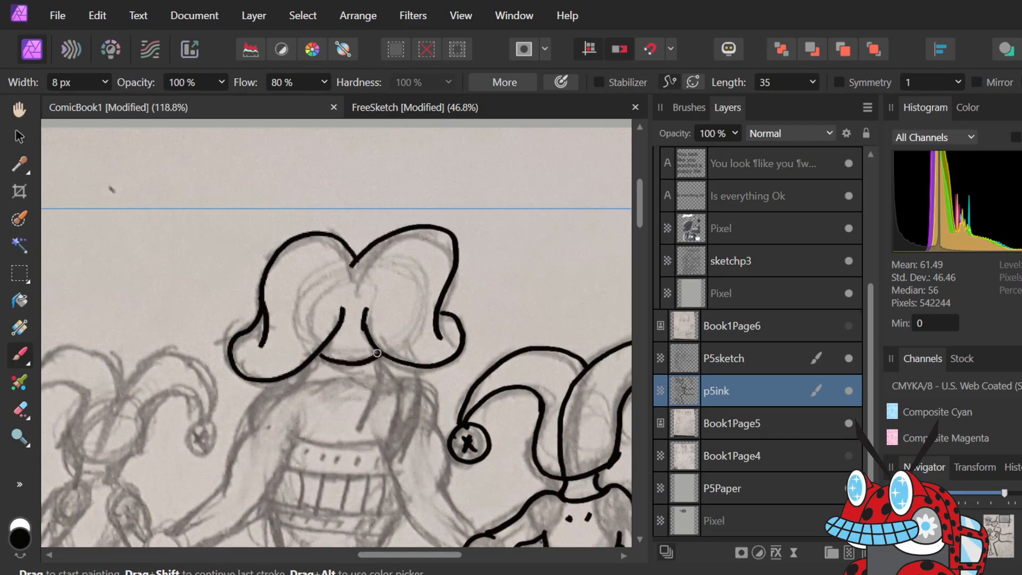
pyautogui.moveTo(304, 382); pyautogui.dragTo(326, 368)
pyautogui.moveTo(390, 378); pyautogui.dragTo(365, 360)
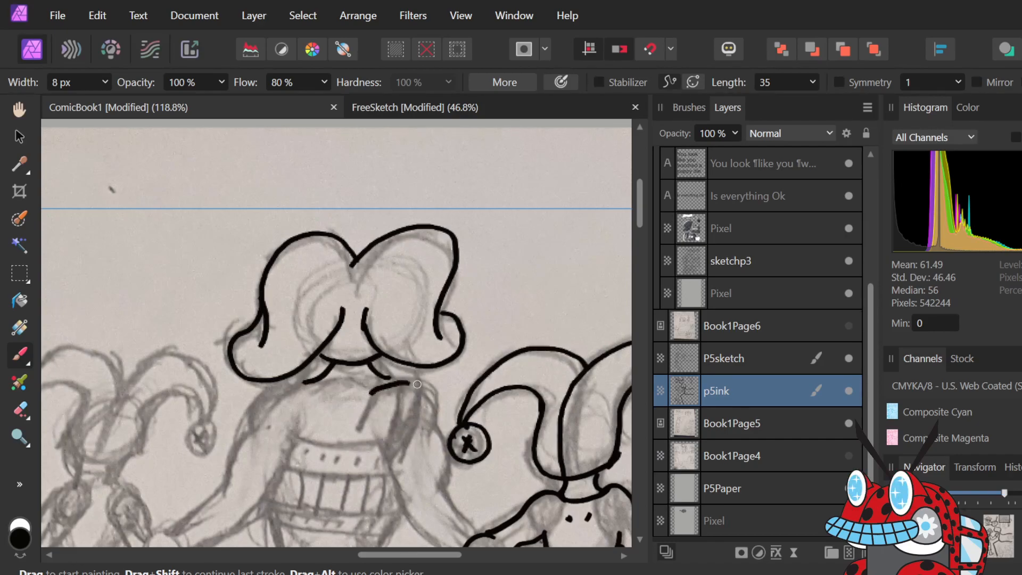
# - Ink the outer edge of the middle figure's right arm from the shoulder, broken at the hat bell, down to the jester's hand
pyautogui.moveTo(374, 387); pyautogui.dragTo(431, 422)
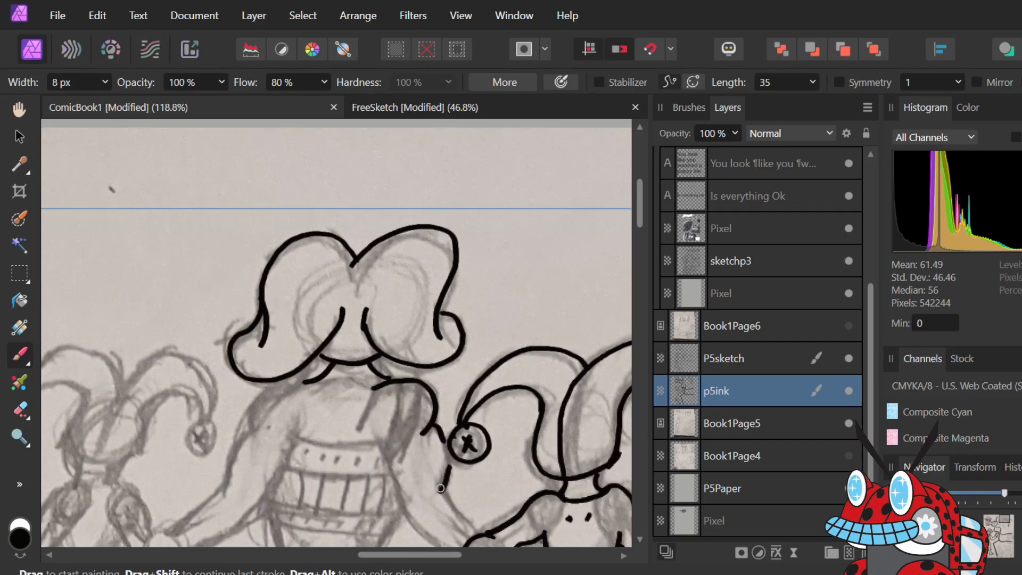
pyautogui.moveTo(432, 490); pyautogui.dragTo(442, 479)
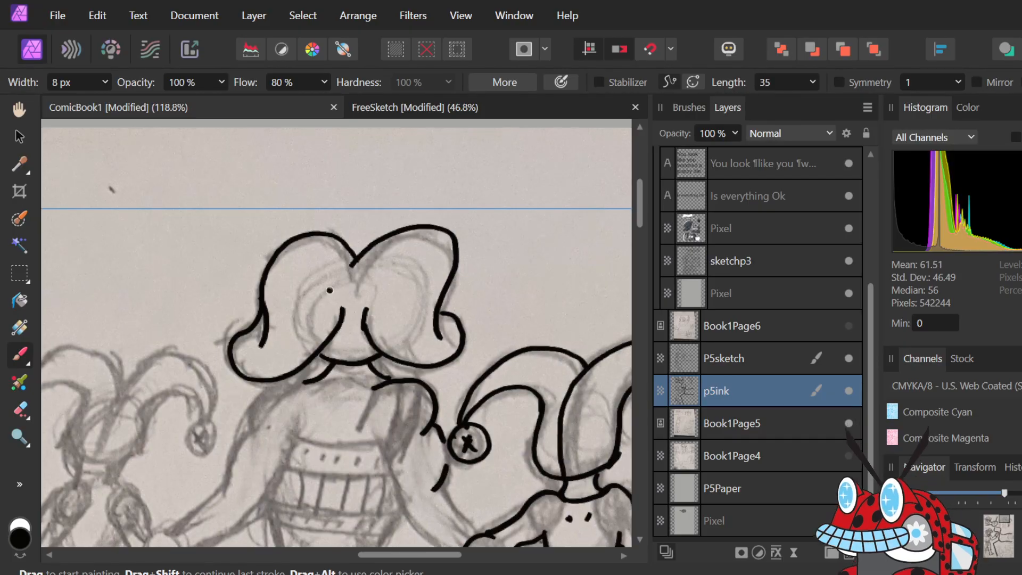
pyautogui.scroll(-3, 441, 479)
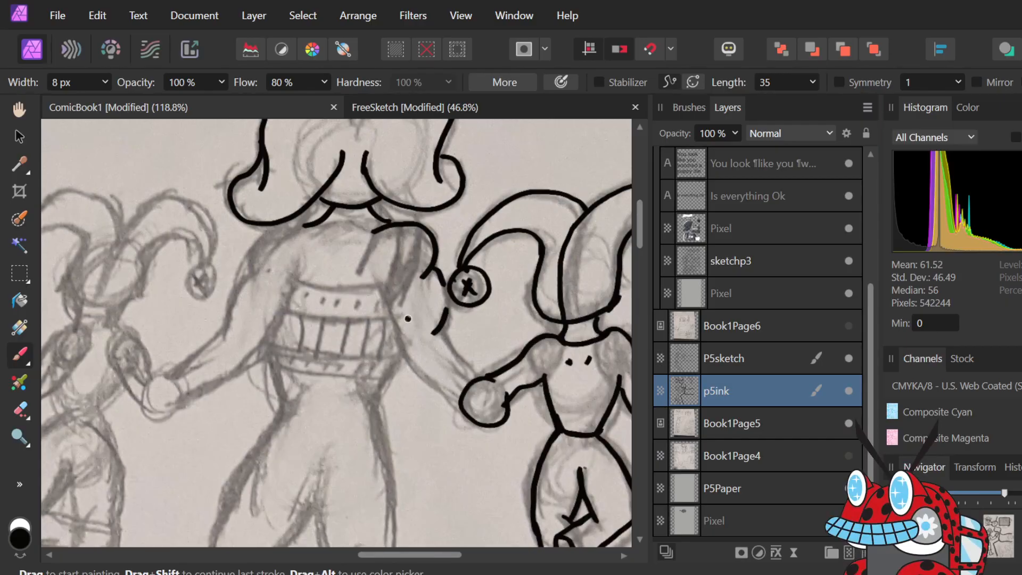
pyautogui.scroll(3, 408, 318)
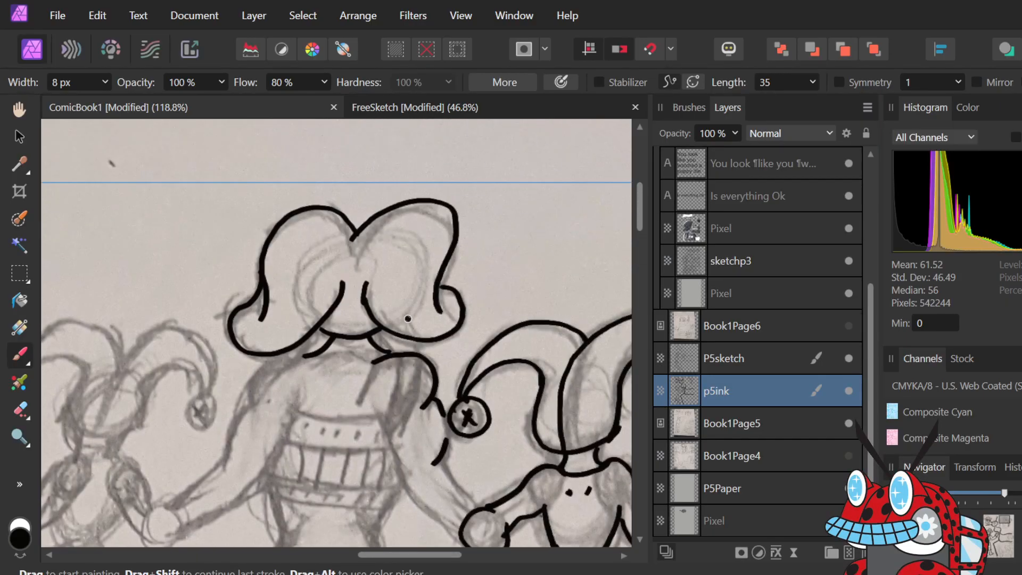
pyautogui.scroll(-2, 408, 318)
pyautogui.scroll(-2, 402, 349)
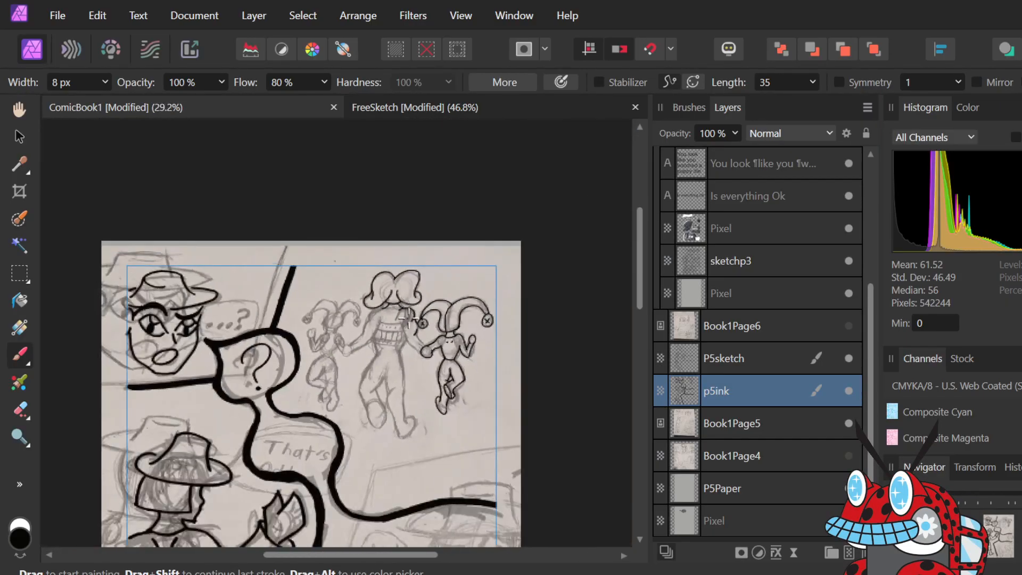
pyautogui.scroll(4, 403, 348)
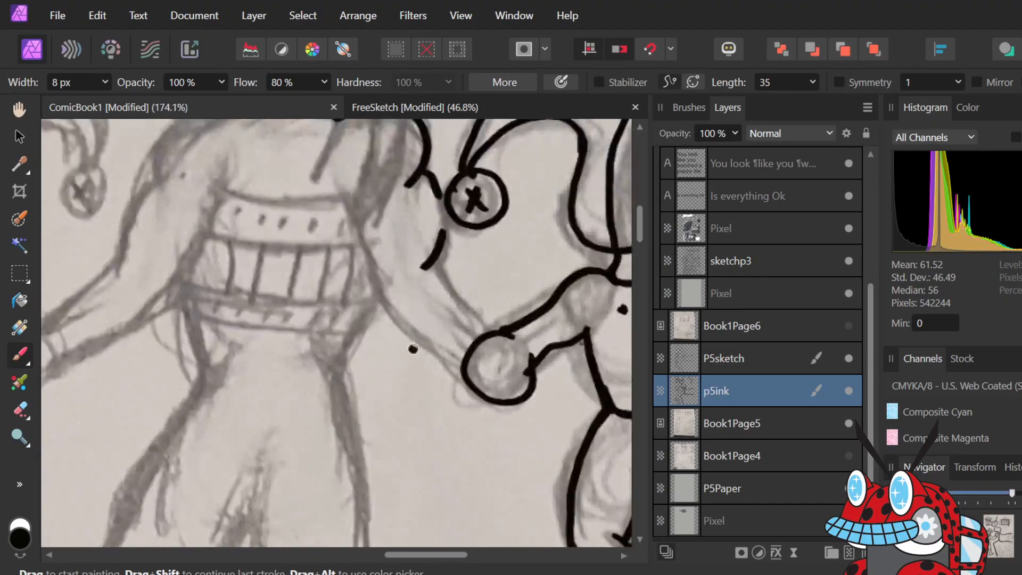
pyautogui.scroll(1, 420, 349)
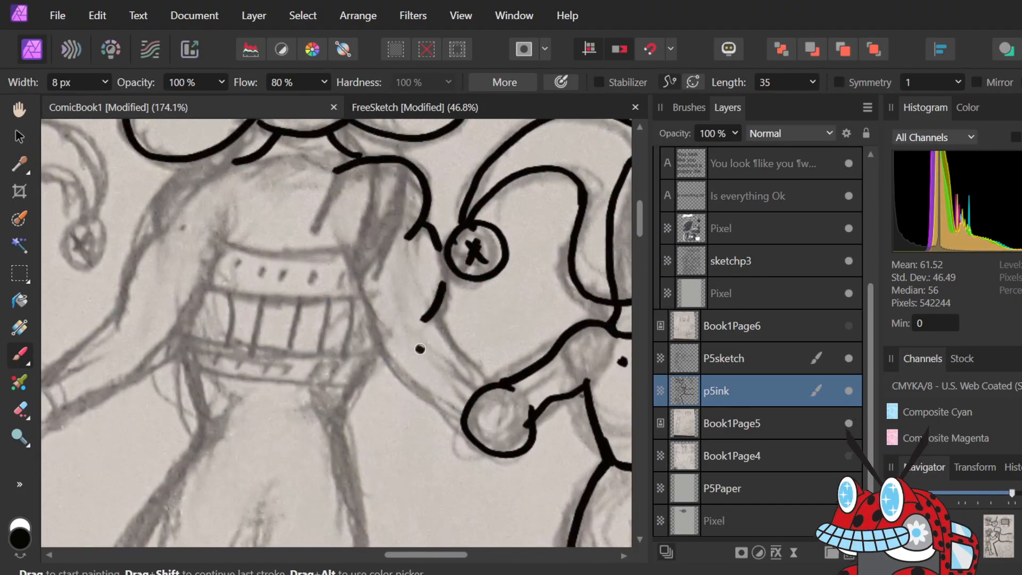
pyautogui.moveTo(437, 316)
pyautogui.mouseDown()
pyautogui.moveTo(468, 368)
pyautogui.moveTo(488, 379)
pyautogui.mouseUp()
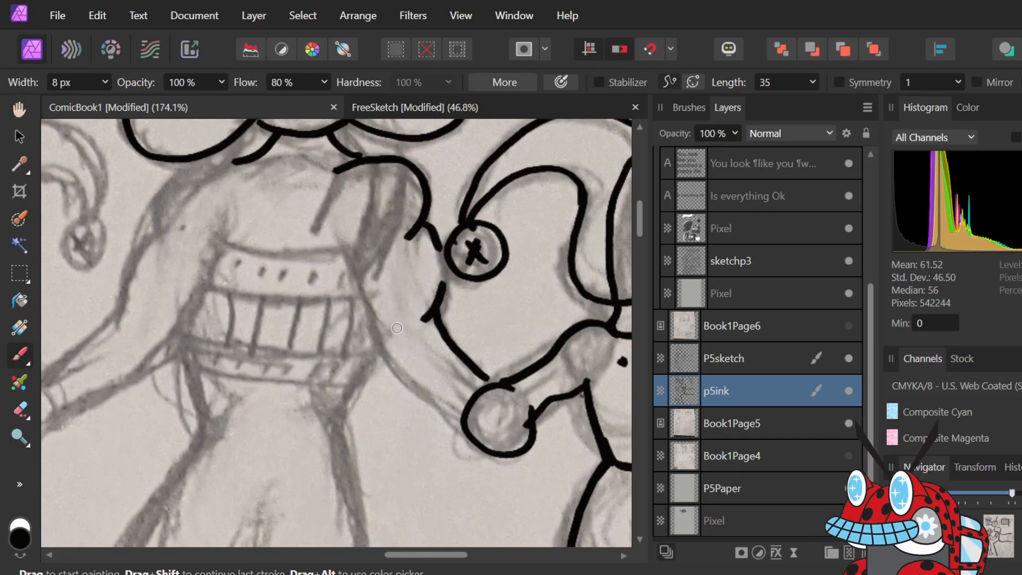
# - Examine the middle figure's sketched torso, striped bodice and arms, up close and alongside the inked jester
pyautogui.scroll(-3, 319, 338)
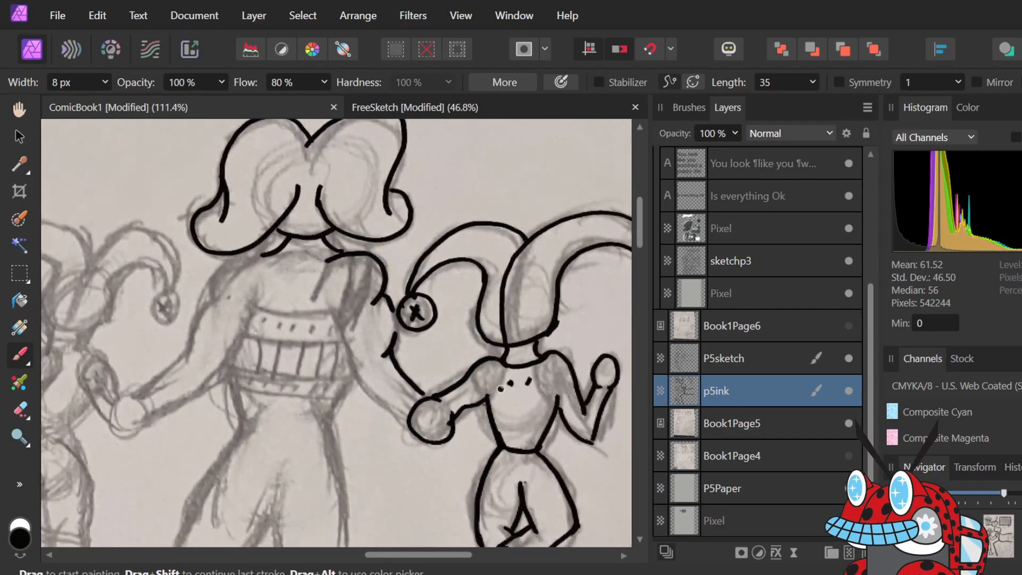
pyautogui.scroll(2, 326, 339)
pyautogui.scroll(1, 325, 339)
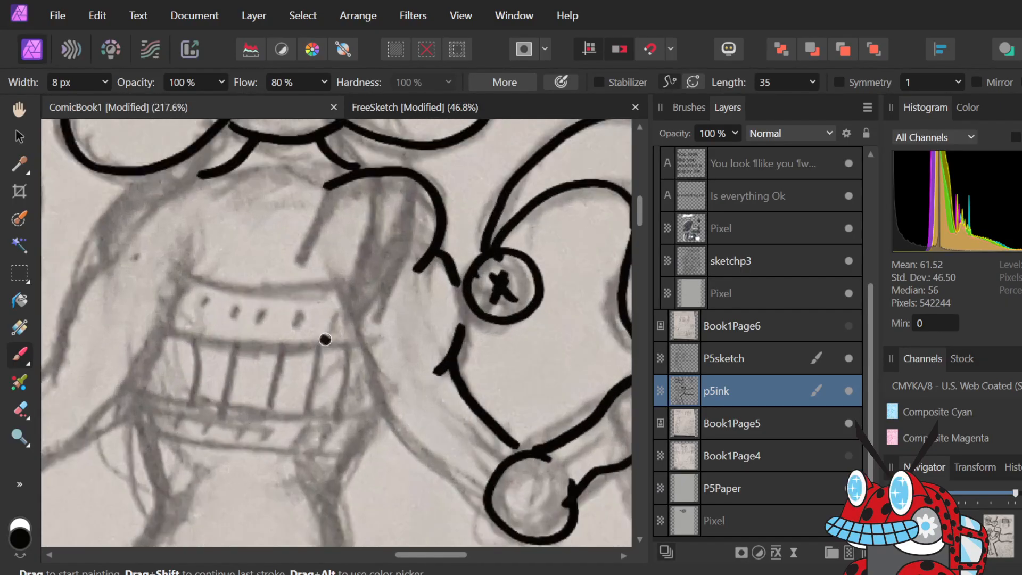
pyautogui.scroll(1, 325, 339)
pyautogui.hscroll(-3, 325, 339)
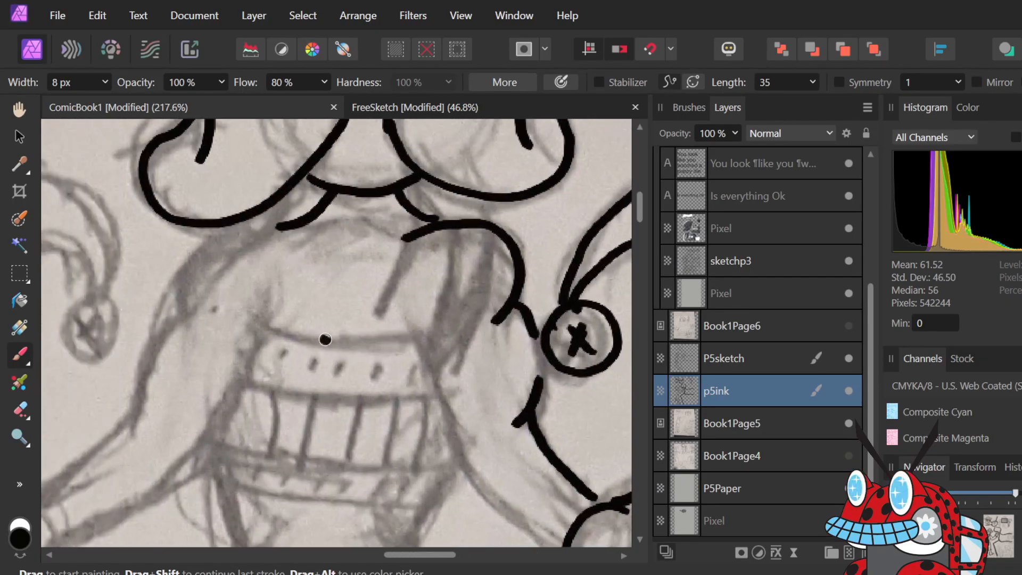
pyautogui.scroll(-2, 325, 339)
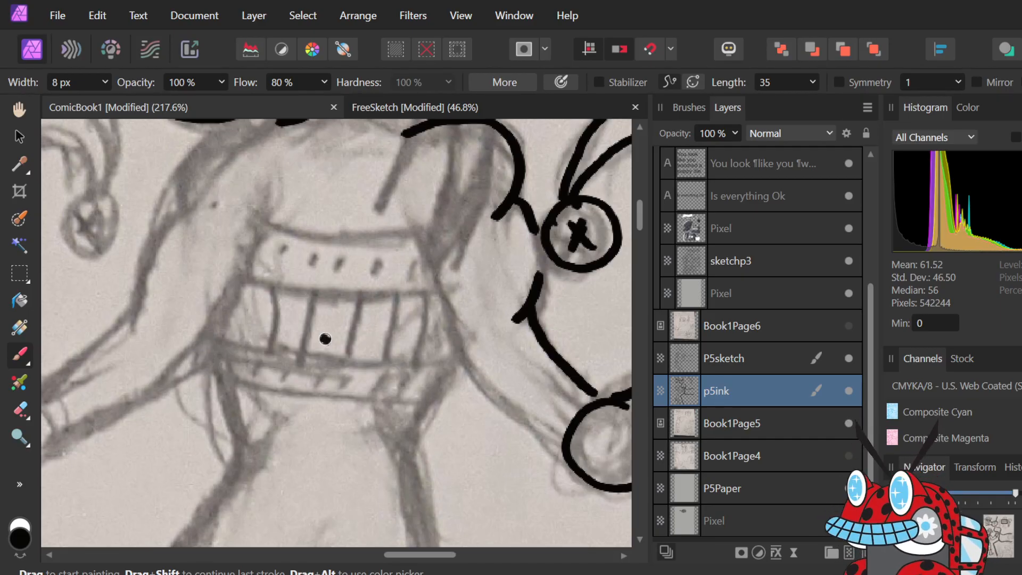
pyautogui.scroll(-3, 325, 339)
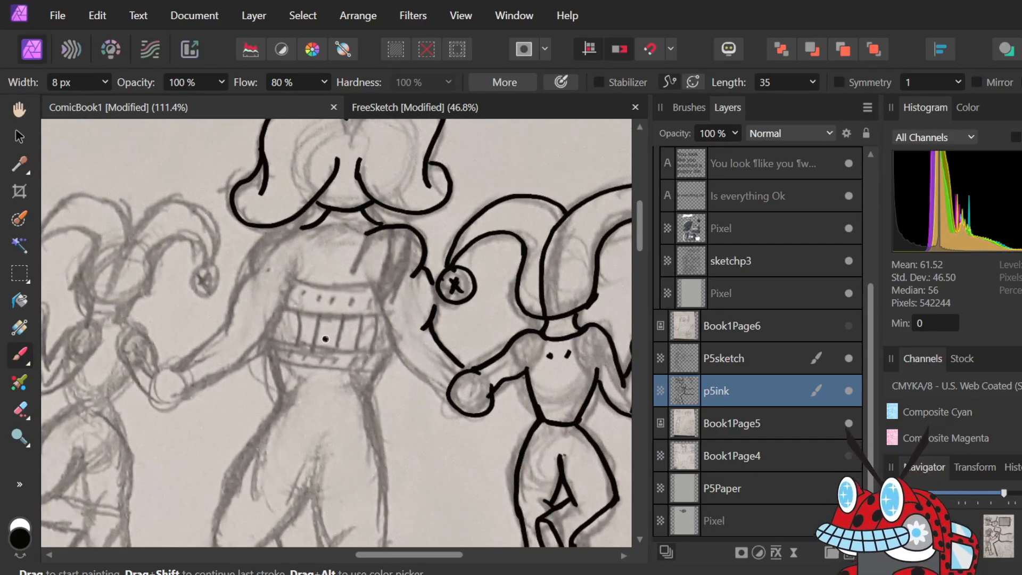
pyautogui.scroll(1, 325, 339)
pyautogui.scroll(4, 325, 339)
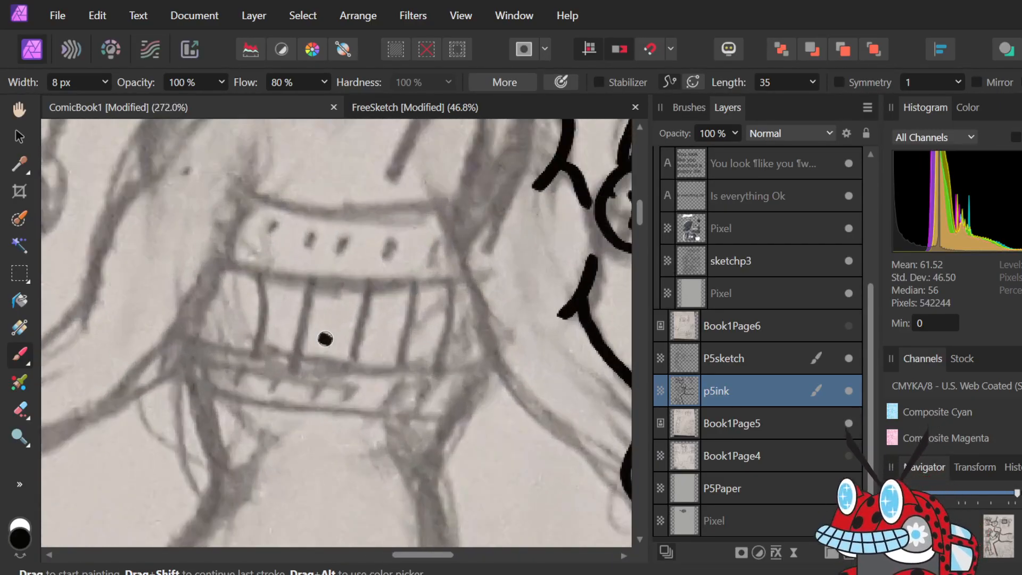
pyautogui.scroll(-3, 325, 339)
pyautogui.scroll(-4, 325, 339)
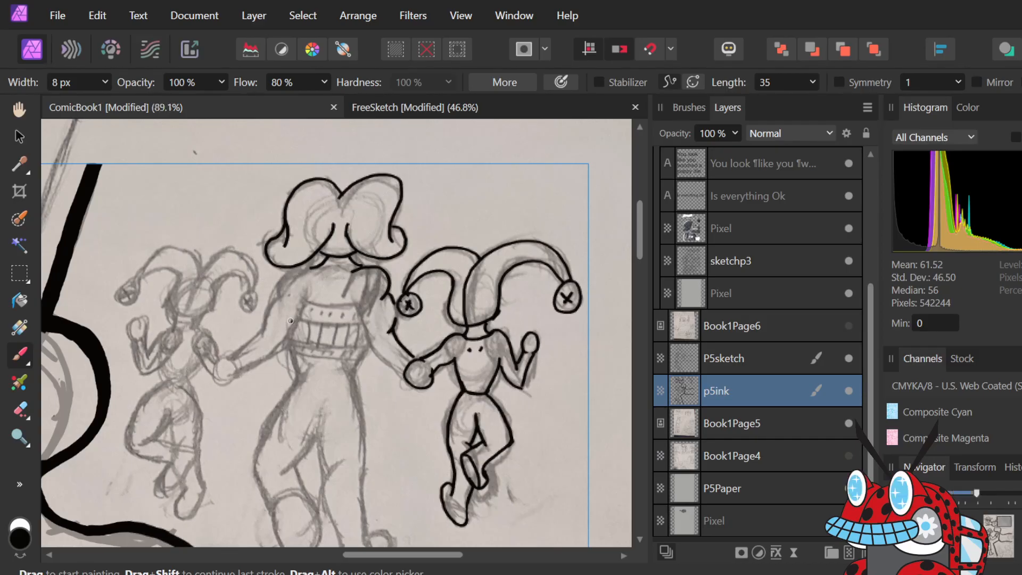
pyautogui.scroll(4, 289, 321)
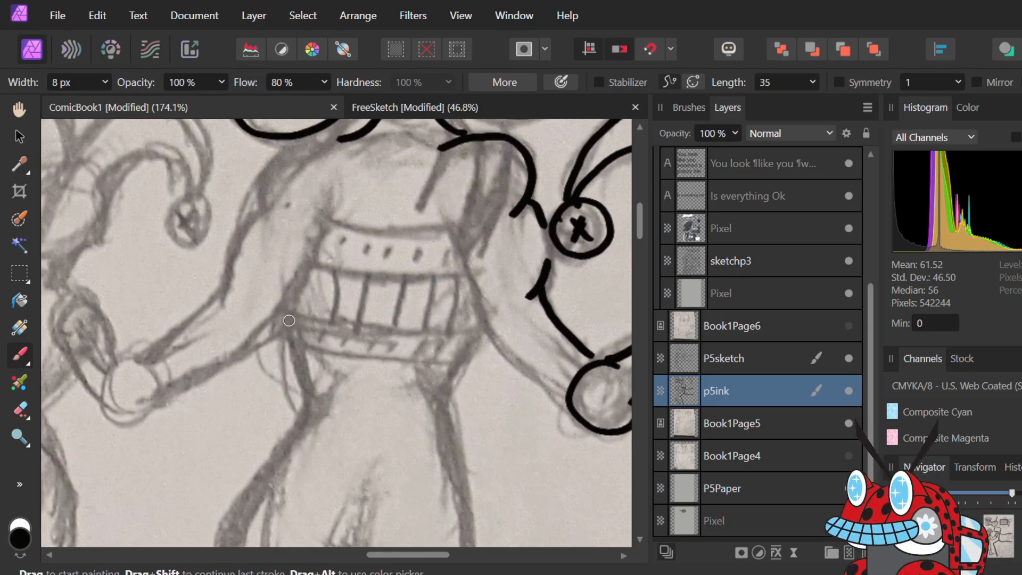
pyautogui.scroll(4, 205, 293)
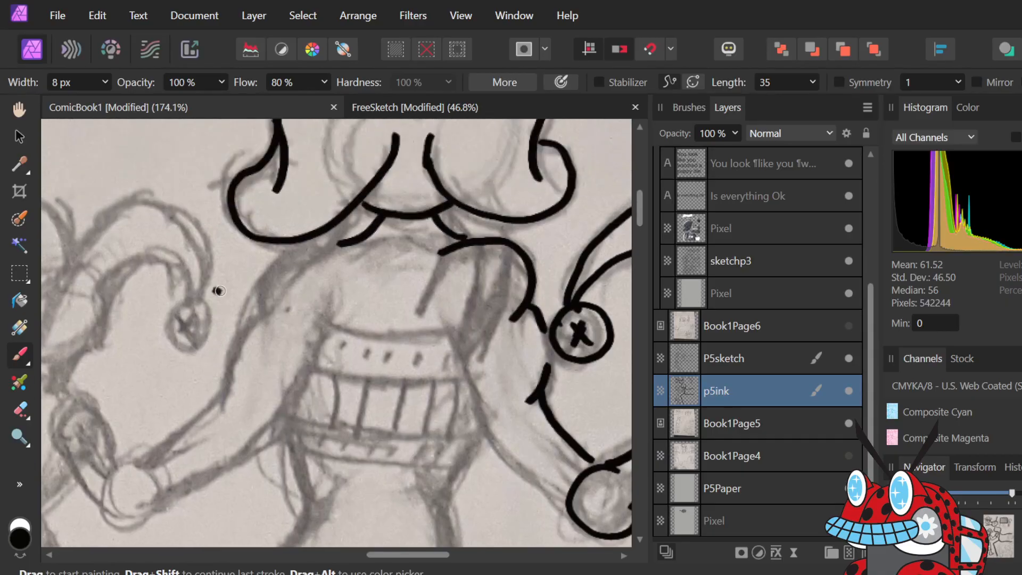
pyautogui.scroll(-3, 331, 320)
pyautogui.scroll(-2, 347, 321)
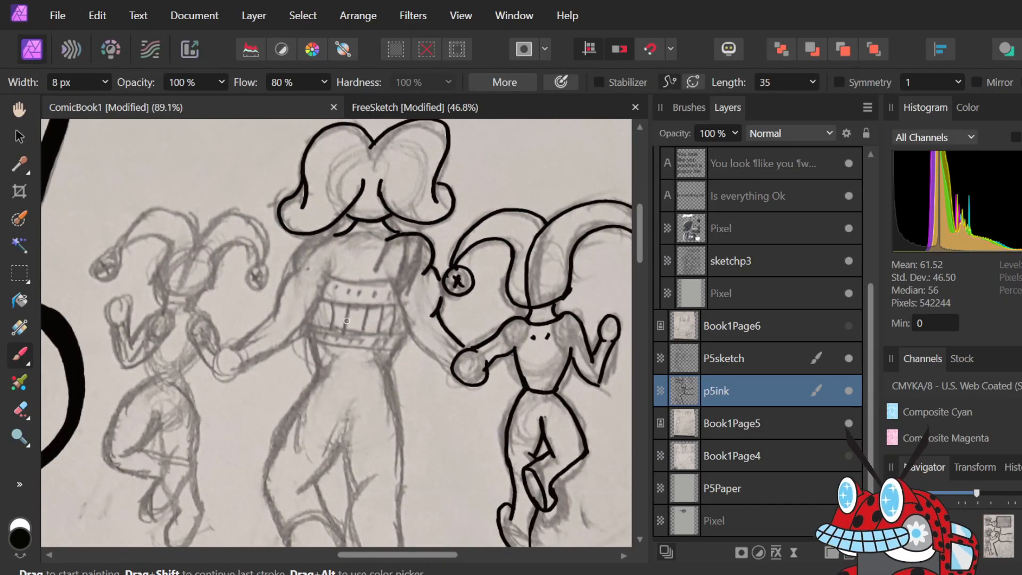
pyautogui.scroll(3, 346, 321)
pyautogui.scroll(1, 347, 321)
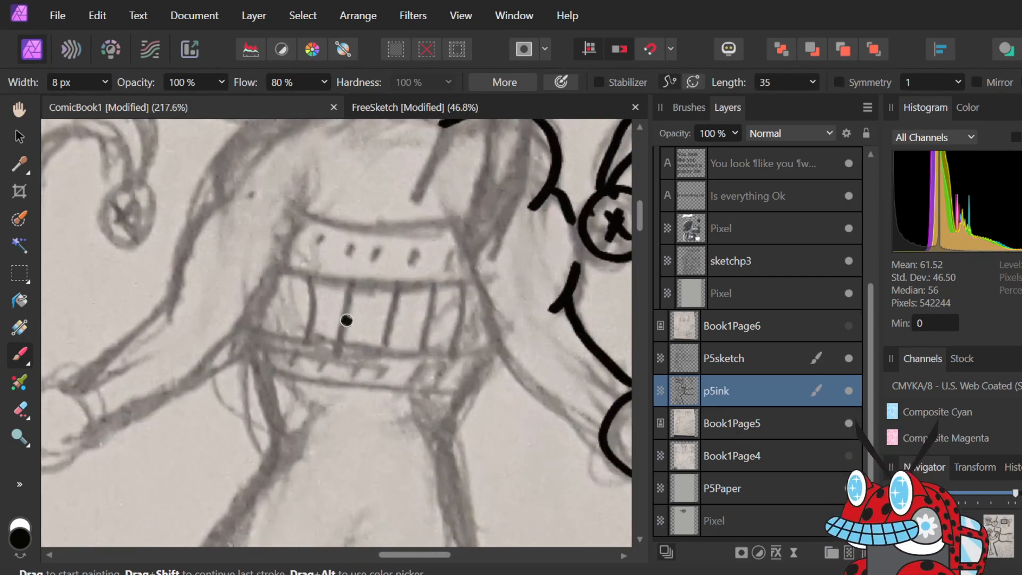
pyautogui.scroll(-4, 346, 320)
pyautogui.scroll(4, 346, 320)
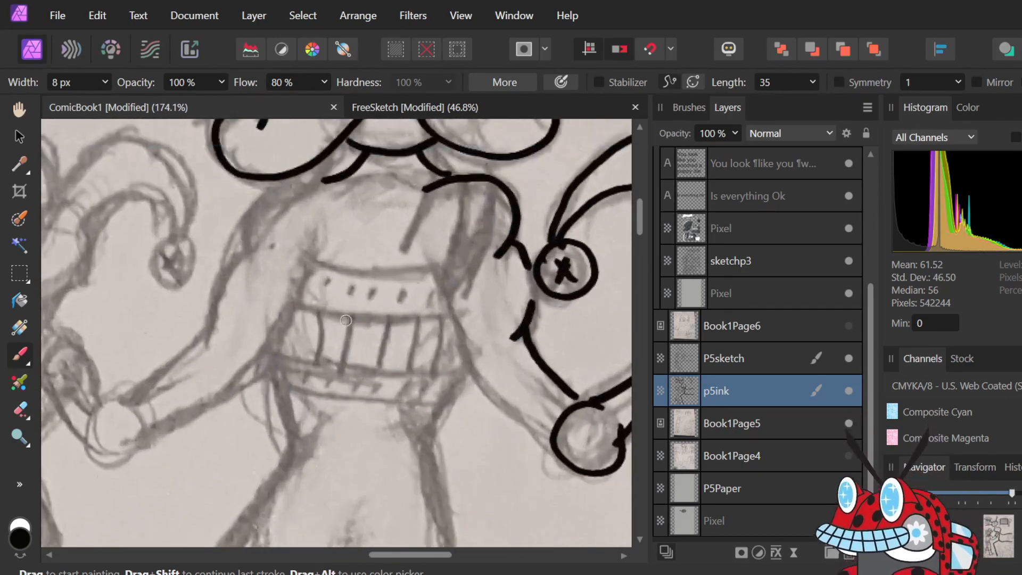
pyautogui.scroll(-2, 345, 320)
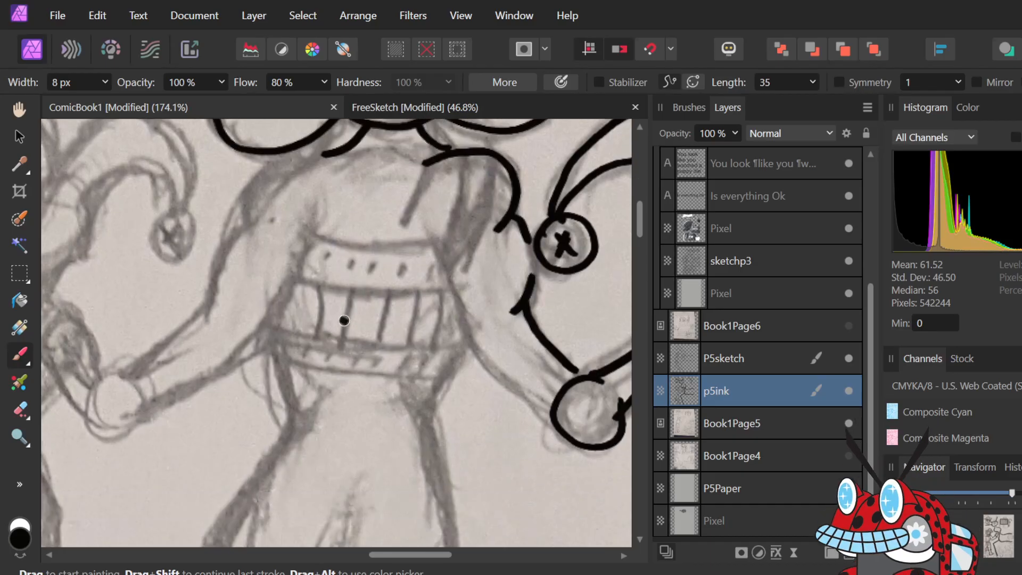
pyautogui.scroll(1, 343, 320)
pyautogui.scroll(2, 343, 321)
pyautogui.scroll(-3, 343, 320)
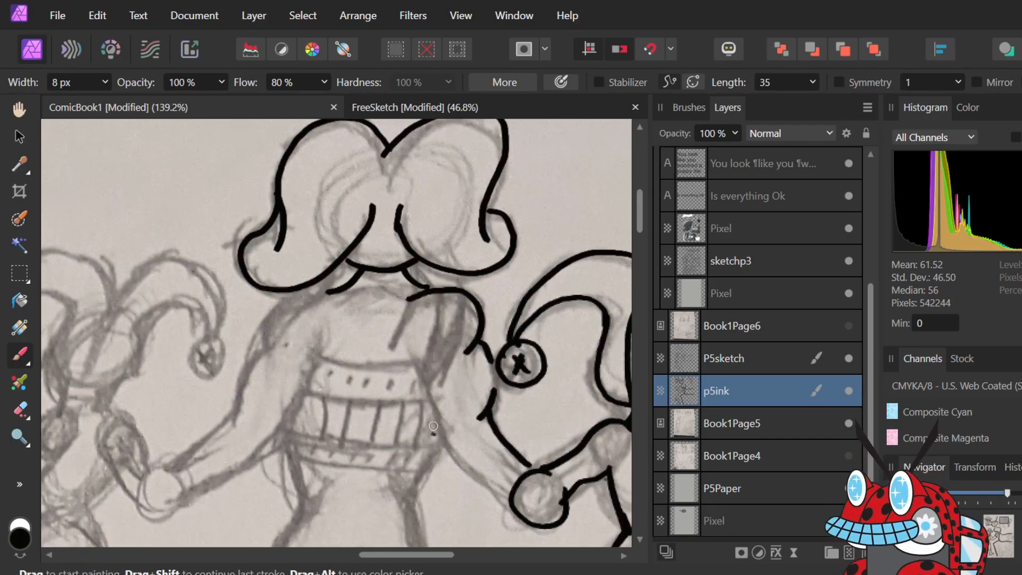
pyautogui.moveTo(407, 485); pyautogui.dragTo(435, 422)
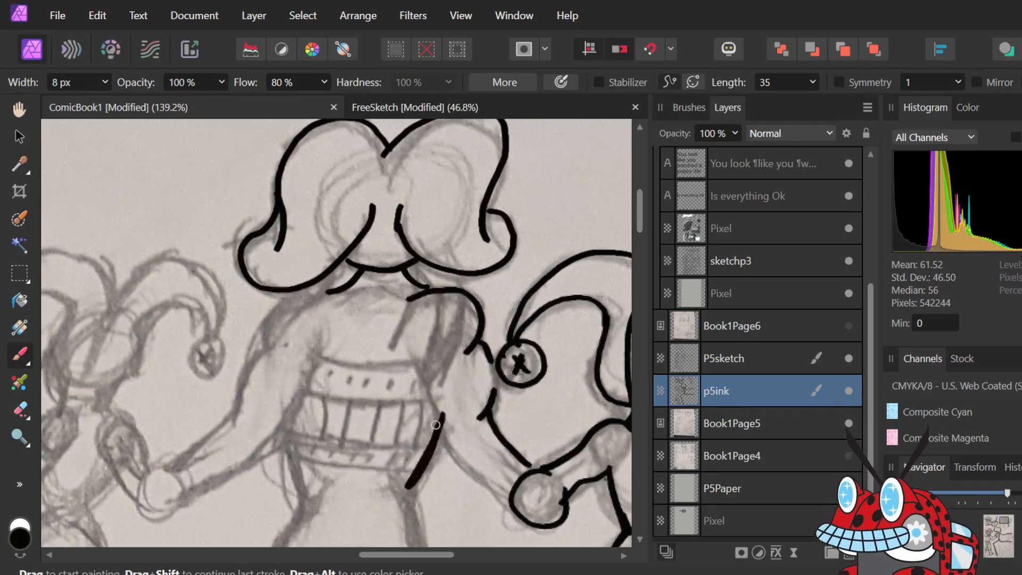
pyautogui.moveTo(395, 291); pyautogui.dragTo(386, 289)
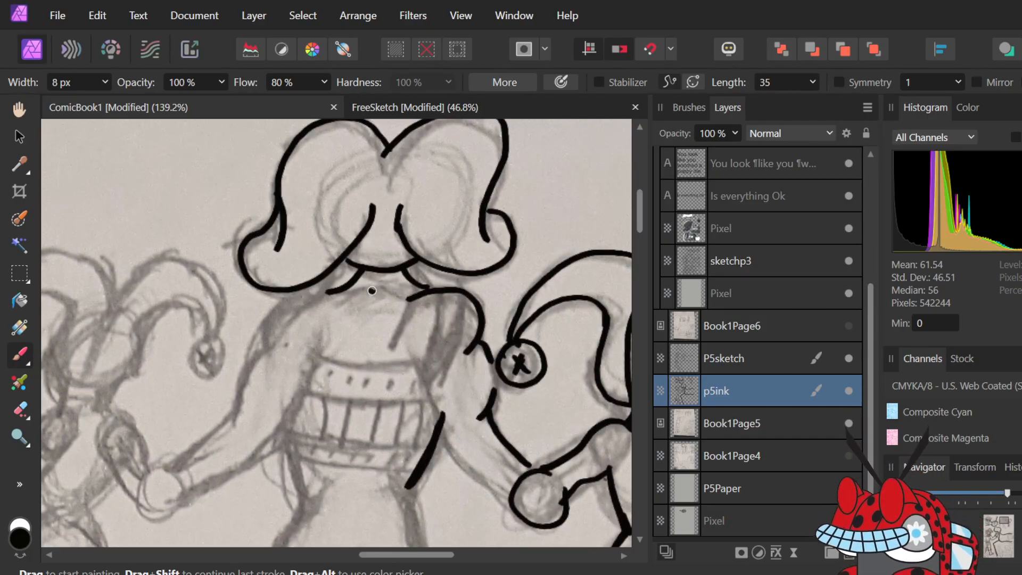
pyautogui.hotkey('ctrl', 'z')
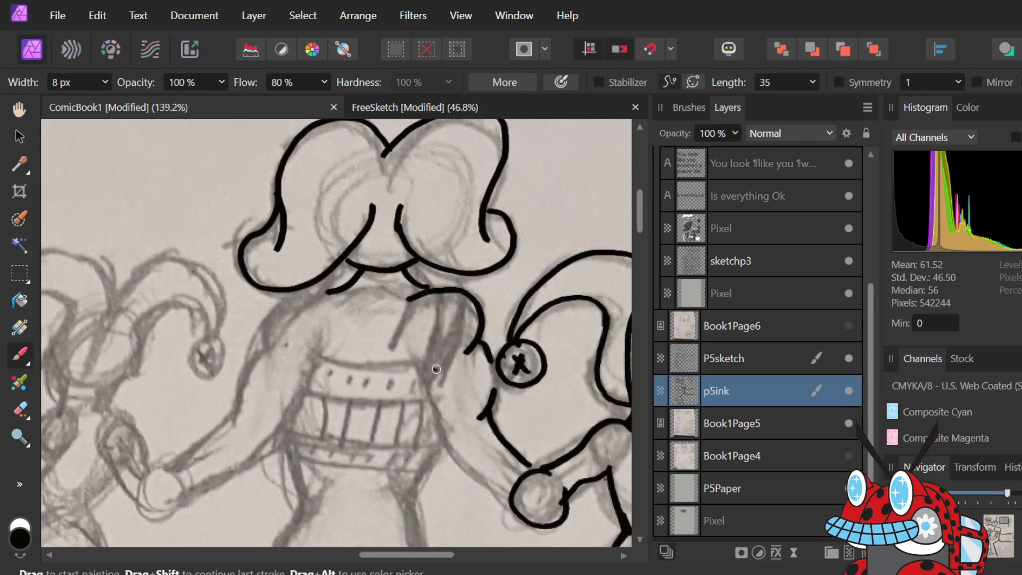
# - Ink the two curved sides of the middle figure's bodice, tapering inward from below the armpits to the waist
pyautogui.moveTo(436, 376)
pyautogui.mouseDown()
pyautogui.moveTo(431, 428)
pyautogui.moveTo(400, 500)
pyautogui.mouseUp()
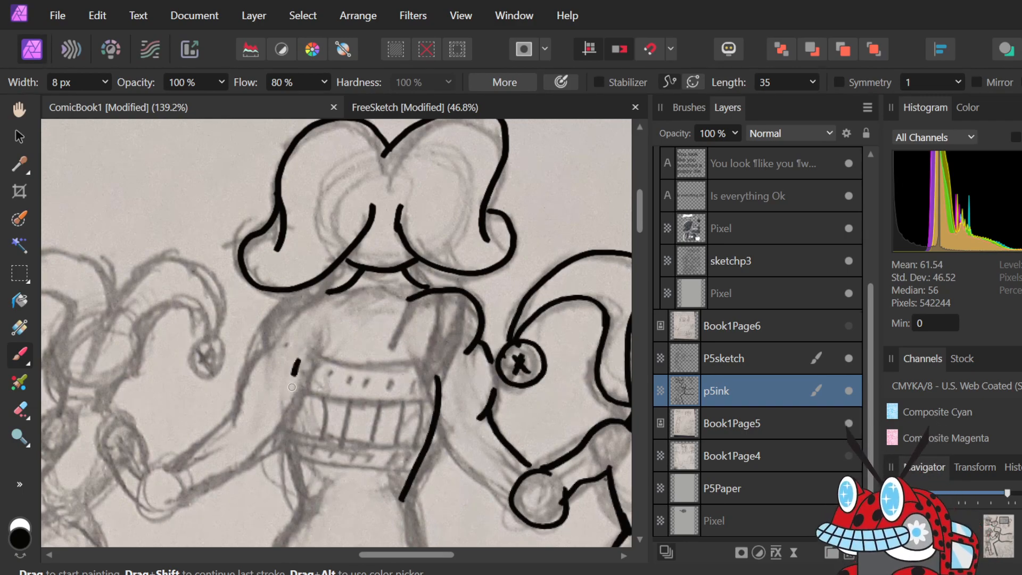
pyautogui.moveTo(292, 382); pyautogui.dragTo(307, 494)
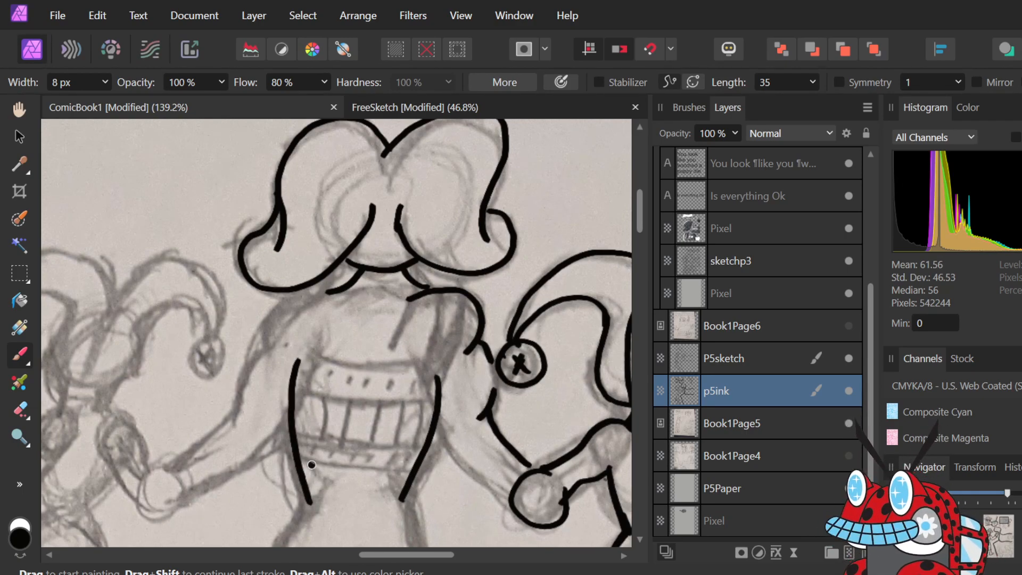
pyautogui.scroll(-2, 340, 459)
pyautogui.scroll(-1, 341, 460)
pyautogui.scroll(-2, 530, 310)
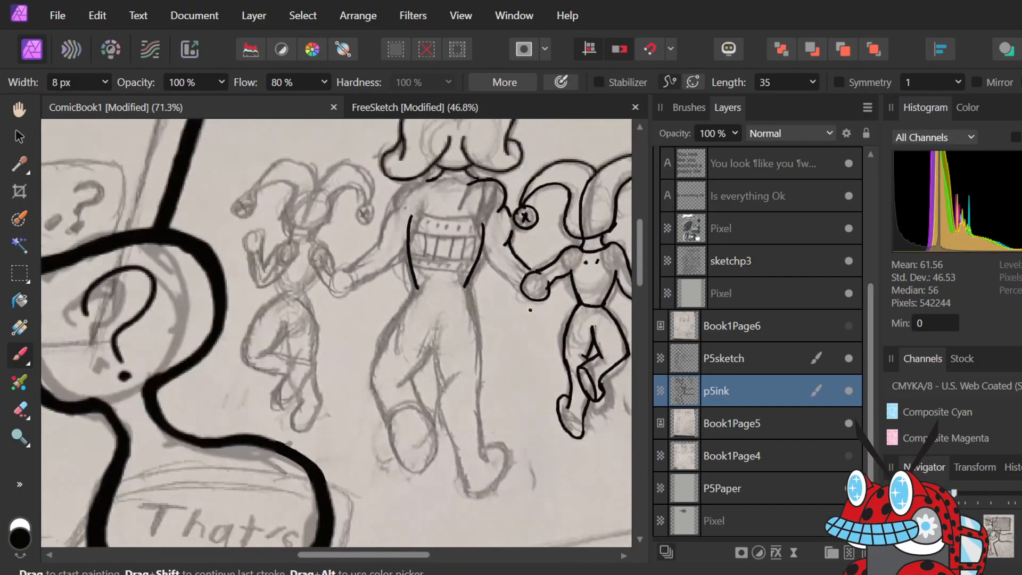
# - Ink the bodice's slightly sagging top edge, joining the upper ends of its two side lines
pyautogui.scroll(2, 530, 310)
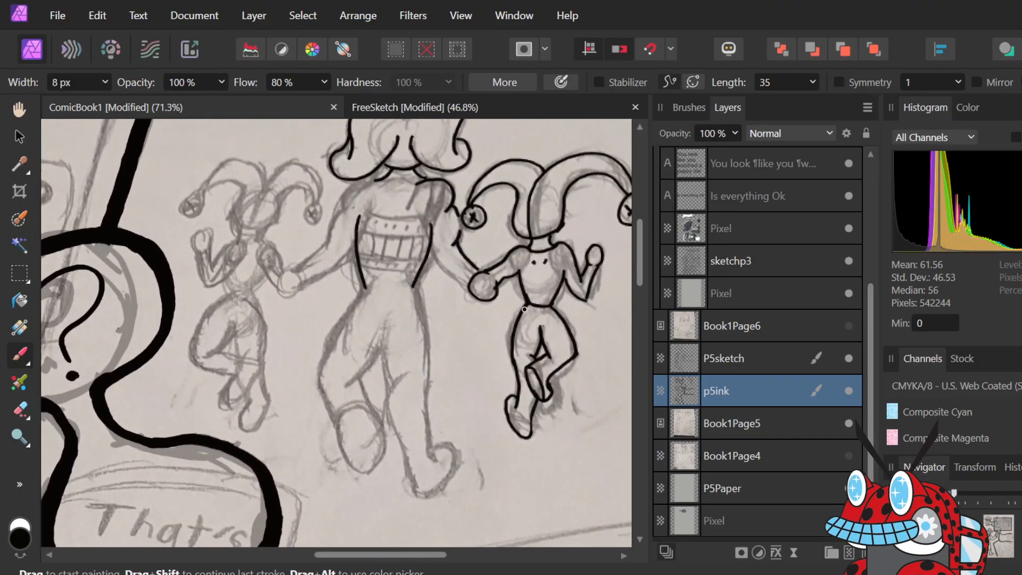
pyautogui.scroll(1, 504, 290)
pyautogui.scroll(-3, 503, 289)
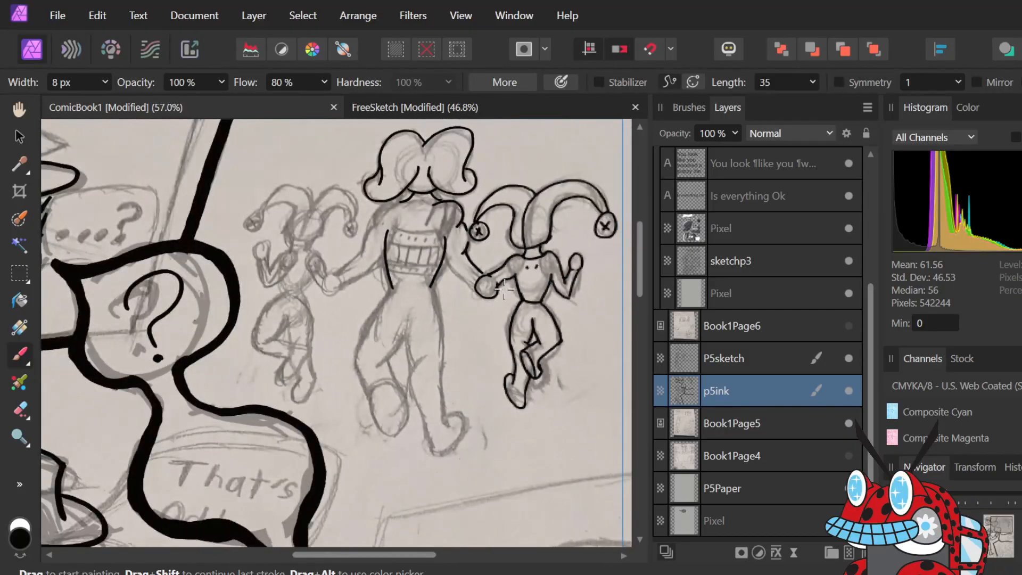
pyautogui.scroll(3, 504, 290)
pyautogui.scroll(3, 460, 272)
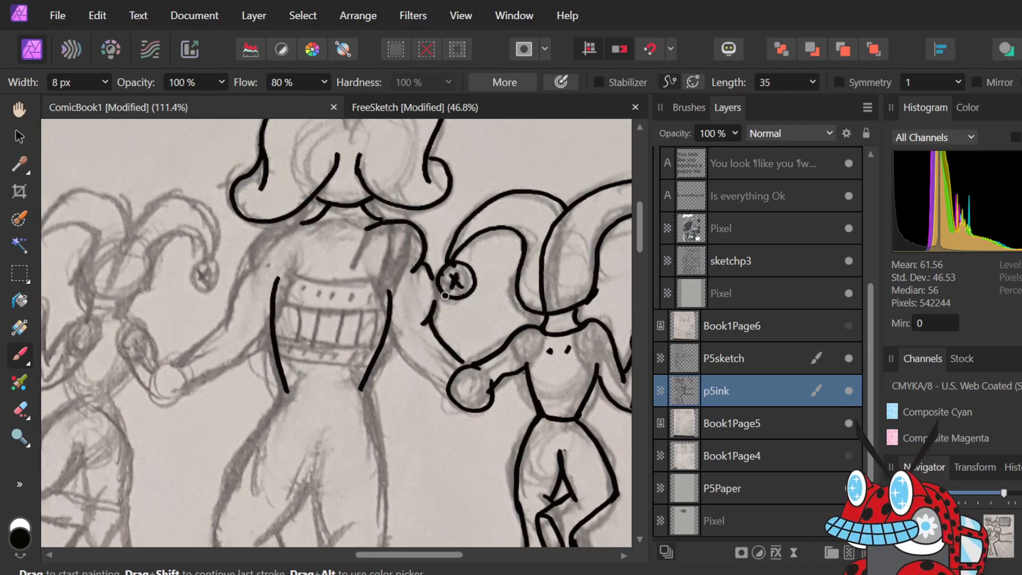
pyautogui.scroll(4, 280, 276)
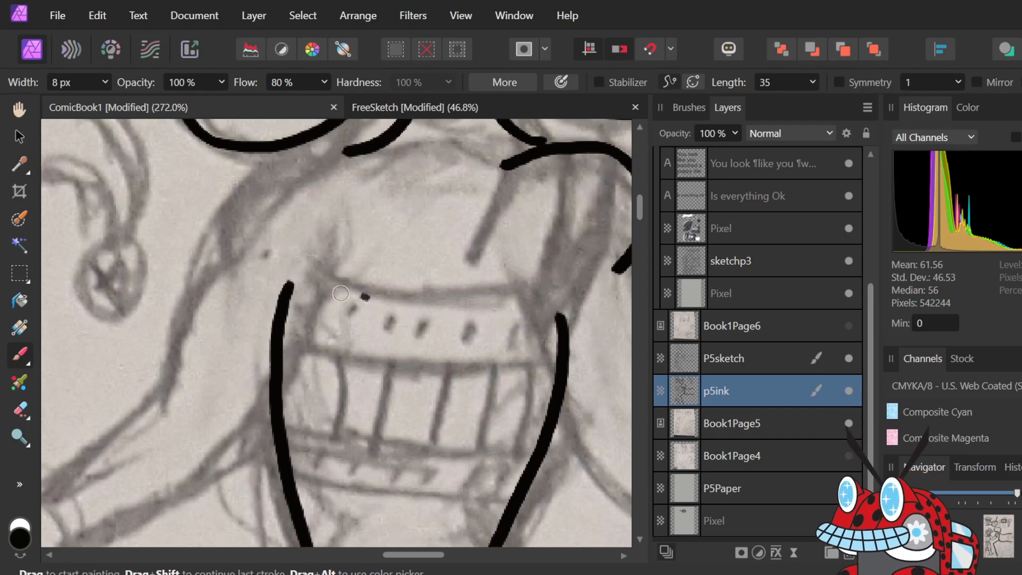
pyautogui.moveTo(289, 283)
pyautogui.mouseDown()
pyautogui.moveTo(474, 308)
pyautogui.moveTo(545, 303)
pyautogui.mouseUp()
pyautogui.hotkey('ctrl', 'z')
pyautogui.moveTo(288, 284)
pyautogui.mouseDown()
pyautogui.moveTo(503, 317)
pyautogui.moveTo(563, 311)
pyautogui.moveTo(559, 298)
pyautogui.mouseUp()
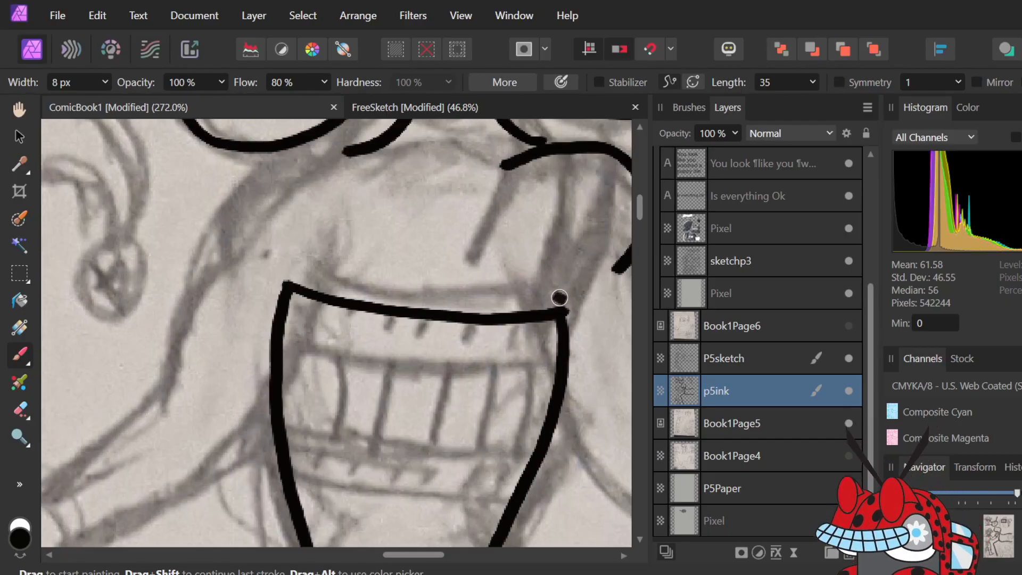
# - Try to ink the middle figure's left shoulder as a rounded curve from below the neck down to the upper arm
pyautogui.scroll(-5, 559, 298)
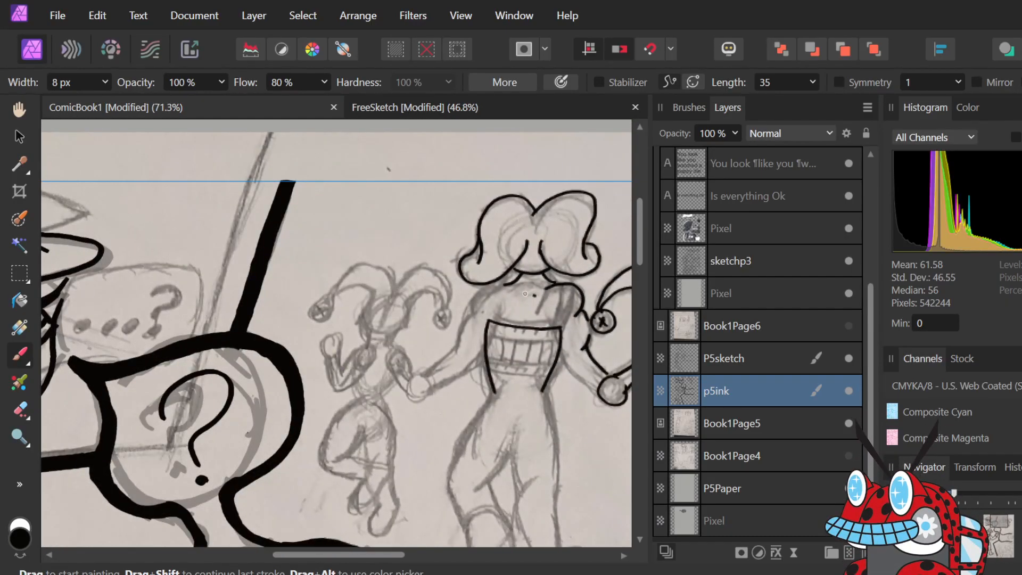
pyautogui.scroll(4, 568, 294)
pyautogui.scroll(1, 548, 273)
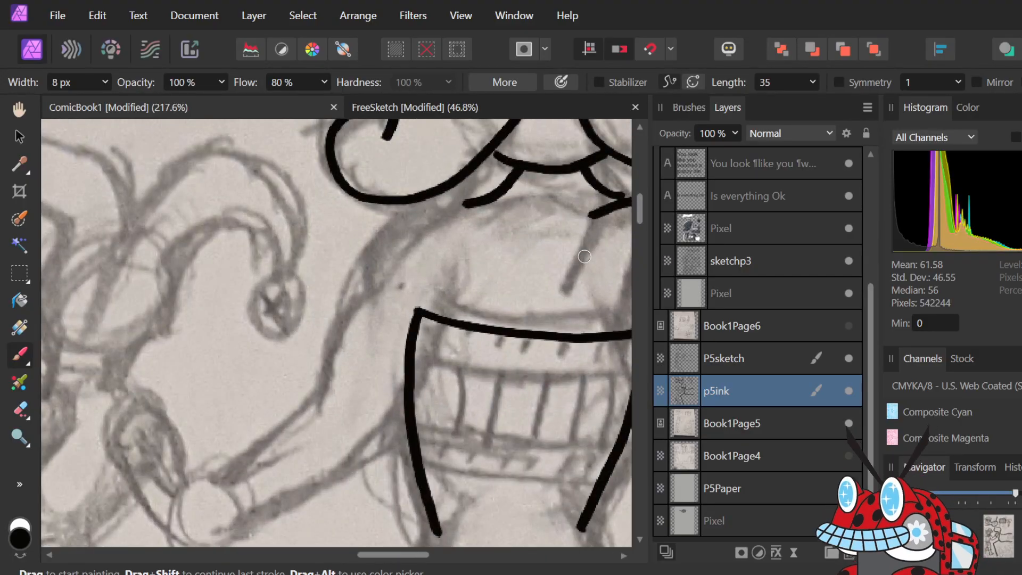
pyautogui.moveTo(474, 213)
pyautogui.mouseDown()
pyautogui.moveTo(381, 234)
pyautogui.moveTo(375, 276)
pyautogui.mouseUp()
pyautogui.hotkey('ctrl', 'z')
pyautogui.hotkey('ctrl', 'z')
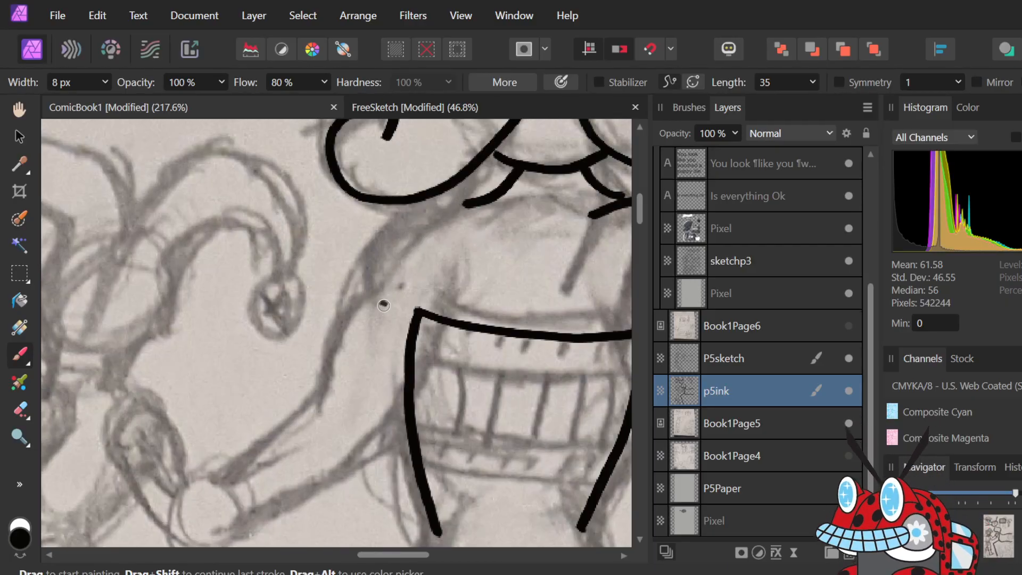
pyautogui.click(463, 227)
pyautogui.moveTo(466, 227)
pyautogui.mouseDown()
pyautogui.moveTo(410, 227)
pyautogui.moveTo(371, 262)
pyautogui.moveTo(375, 312)
pyautogui.mouseUp()
pyautogui.hotkey('ctrl', 'z')
pyautogui.moveTo(473, 227)
pyautogui.mouseDown()
pyautogui.moveTo(449, 218)
pyautogui.moveTo(399, 227)
pyautogui.moveTo(376, 265)
pyautogui.moveTo(378, 310)
pyautogui.mouseUp()
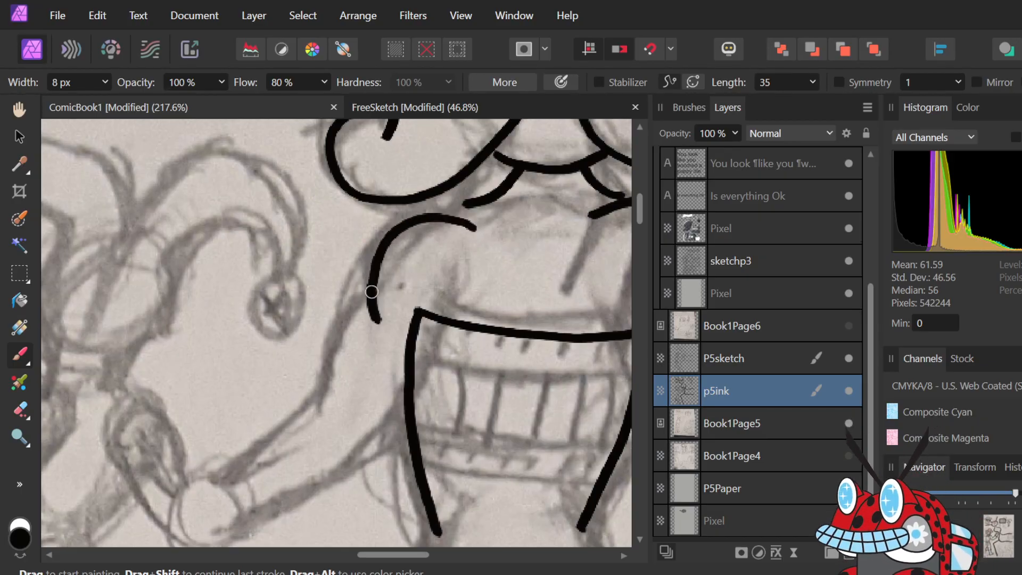
# - Try to ink the left arm's outer edge from shoulder through elbow to wrist, and its lower edge from the bodice to the hand
pyautogui.moveTo(362, 298)
pyautogui.mouseDown()
pyautogui.moveTo(326, 362)
pyautogui.moveTo(321, 416)
pyautogui.moveTo(346, 309)
pyautogui.moveTo(371, 277)
pyautogui.moveTo(330, 363)
pyautogui.moveTo(323, 403)
pyautogui.mouseUp()
pyautogui.hotkey('ctrl', 'z')
pyautogui.hotkey('ctrl', 'z')
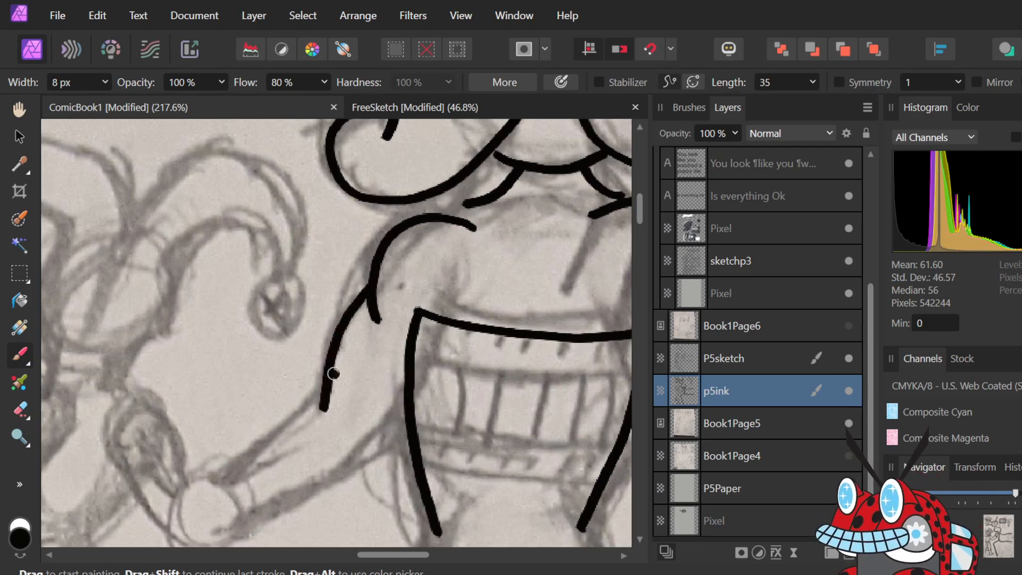
pyautogui.moveTo(319, 393); pyautogui.dragTo(209, 479)
pyautogui.hotkey('ctrl', 'z')
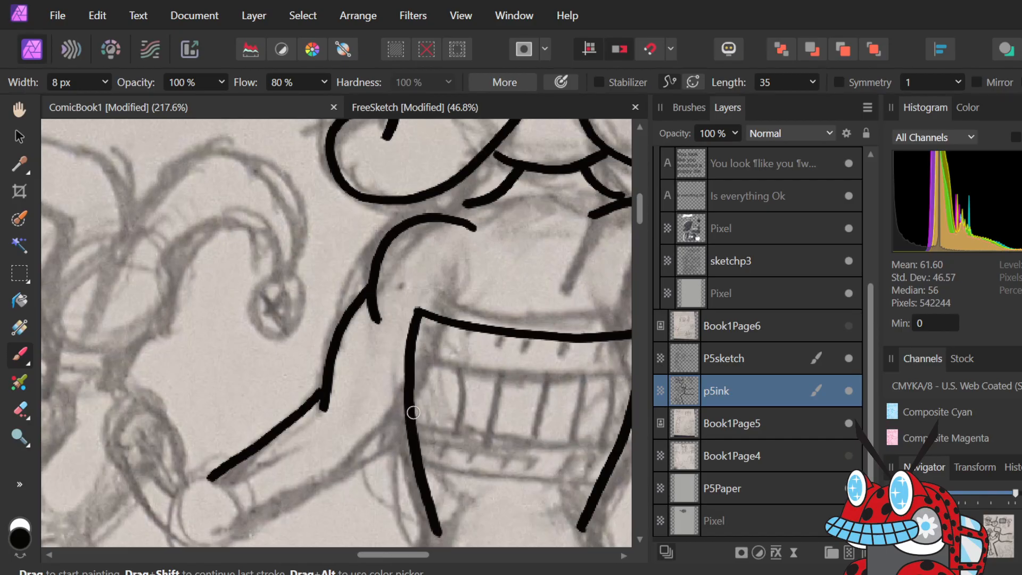
pyautogui.moveTo(404, 410); pyautogui.dragTo(246, 527)
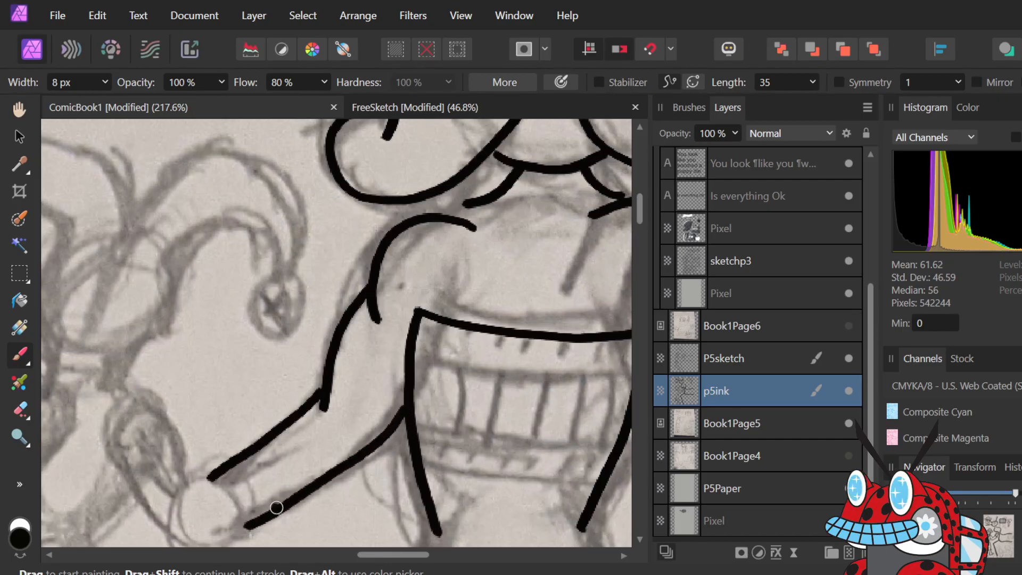
# - Try to erase the flared end of the left neck line and redraw it straighter, reaching the shoulder curve
pyautogui.scroll(-5, 276, 507)
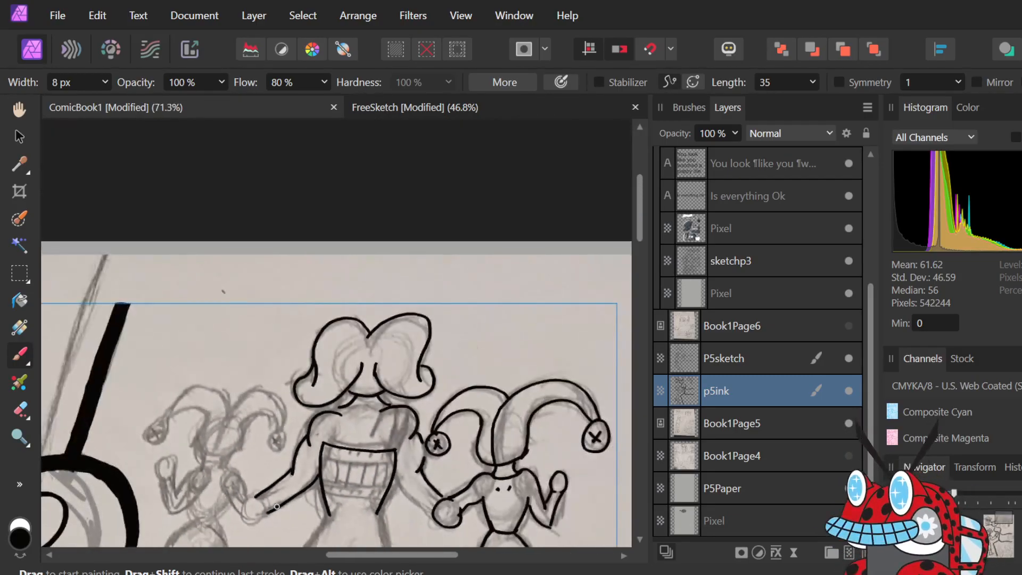
pyautogui.scroll(1, 258, 489)
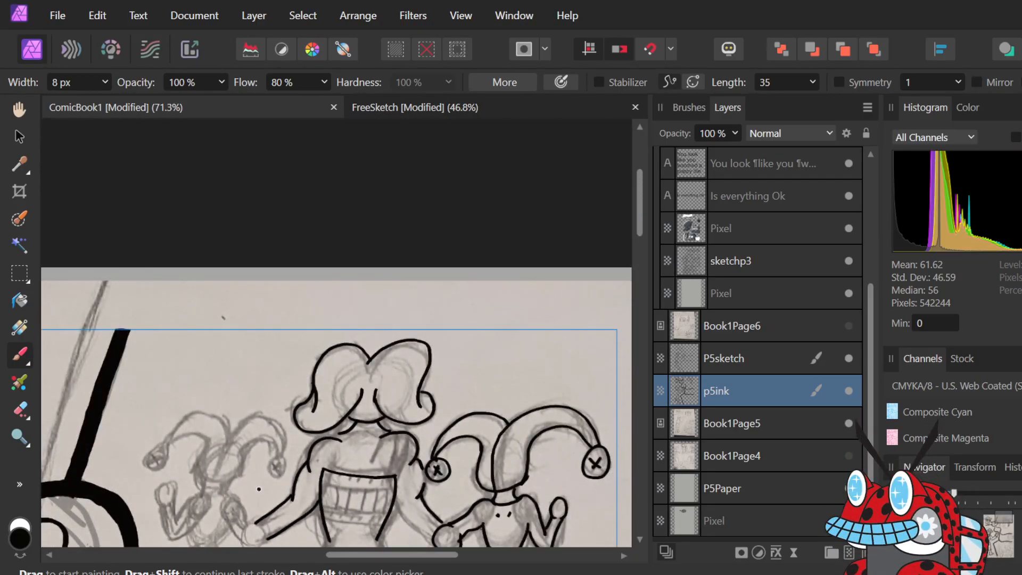
pyautogui.scroll(3, 291, 487)
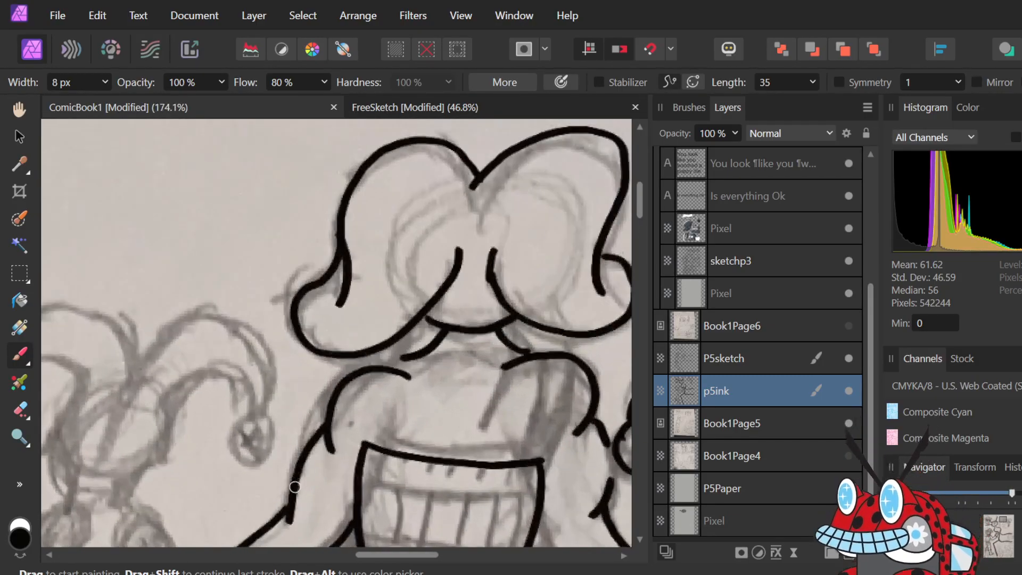
pyautogui.scroll(2, 442, 445)
pyautogui.scroll(4, 442, 445)
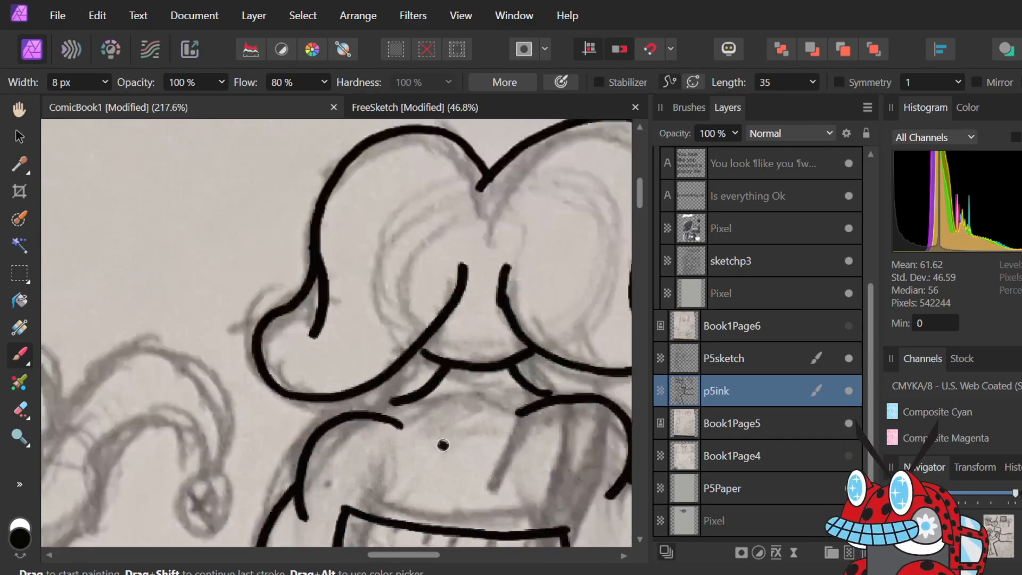
pyautogui.scroll(3, 441, 433)
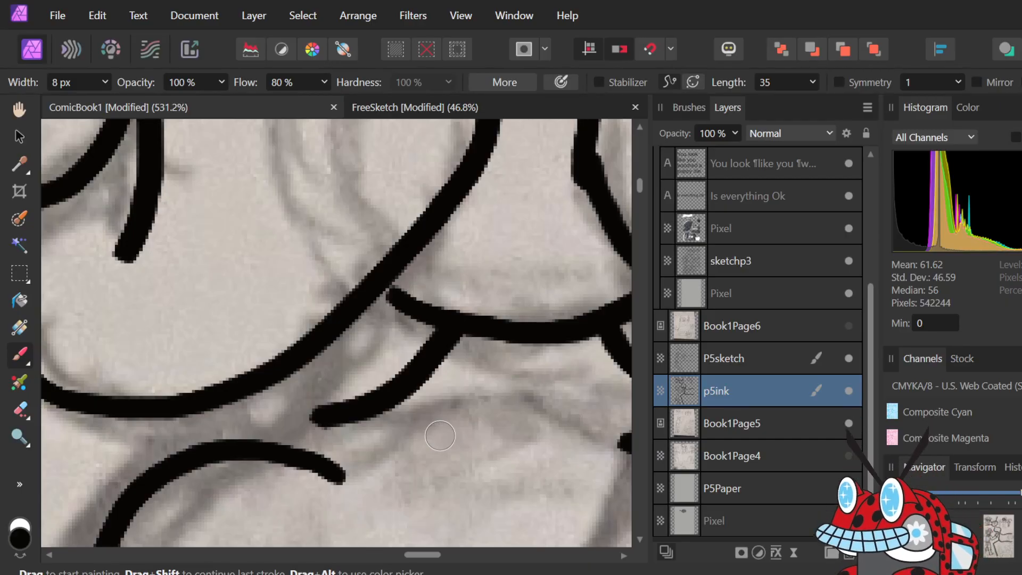
pyautogui.press('e')
pyautogui.moveTo(362, 411)
pyautogui.mouseDown()
pyautogui.moveTo(331, 407)
pyautogui.moveTo(381, 405)
pyautogui.mouseUp()
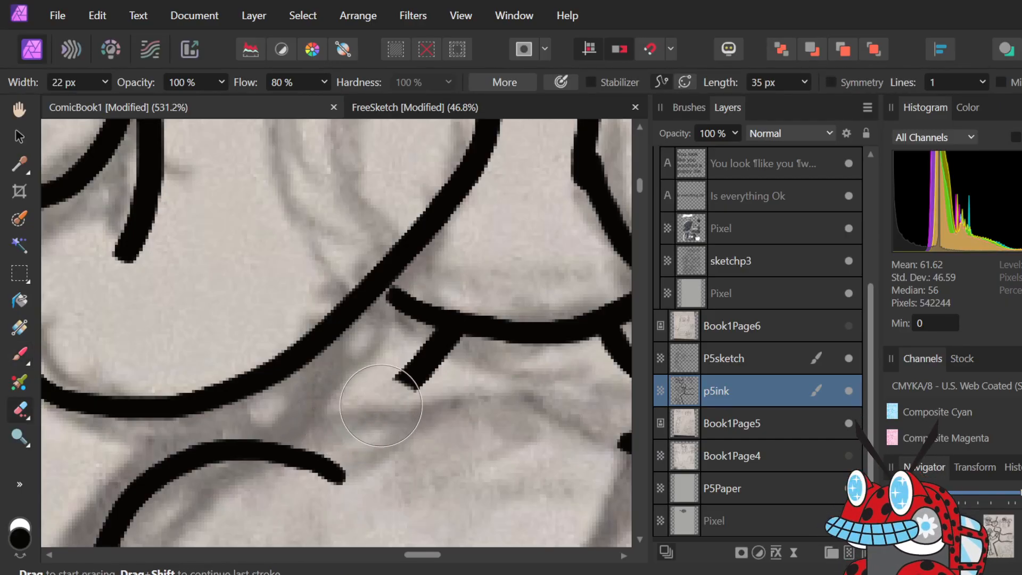
pyautogui.press('b')
pyautogui.moveTo(445, 336)
pyautogui.mouseDown()
pyautogui.moveTo(360, 418)
pyautogui.moveTo(302, 446)
pyautogui.moveTo(327, 424)
pyautogui.mouseUp()
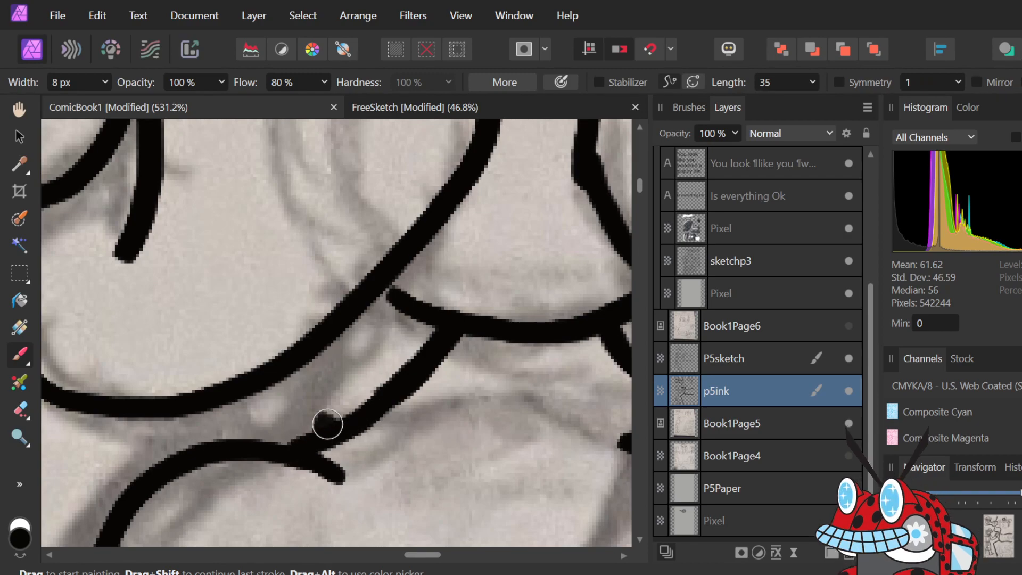
# - Review the middle figure within the whole panel and undo the left shoulder, arm and reworked neck strokes
pyautogui.scroll(-5, 372, 319)
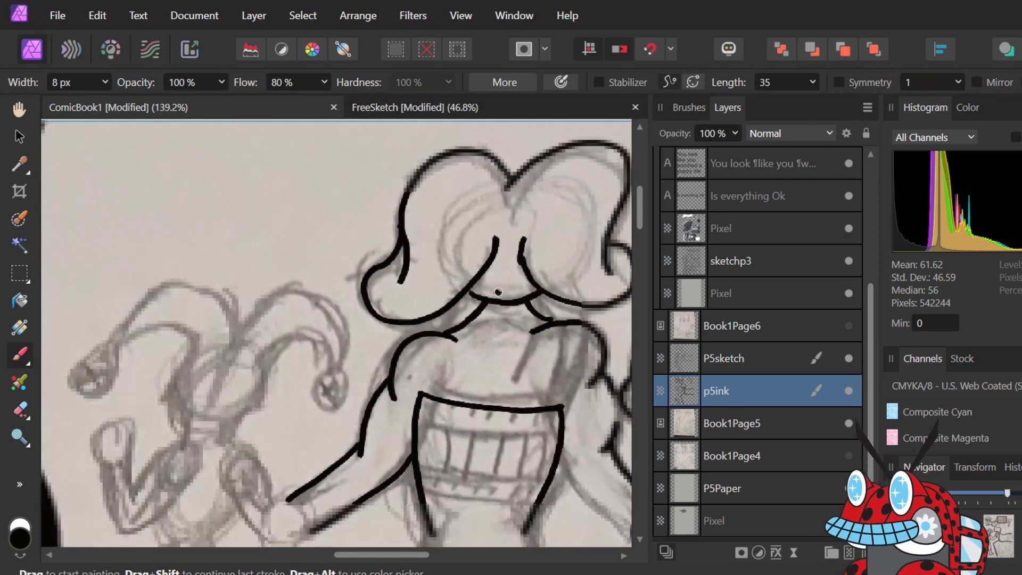
pyautogui.scroll(-3, 498, 292)
pyautogui.scroll(-3, 498, 291)
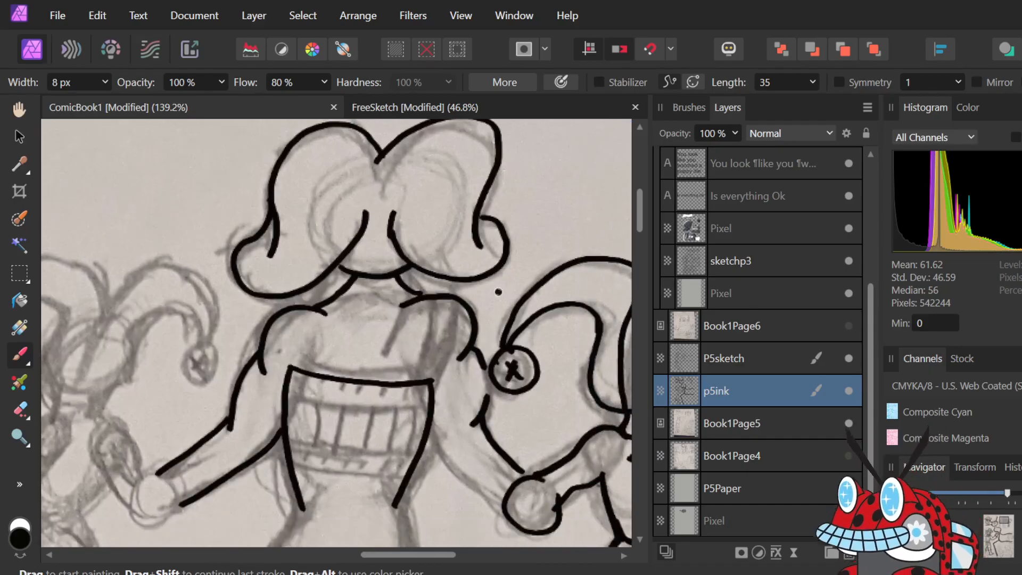
pyautogui.scroll(-1, 499, 291)
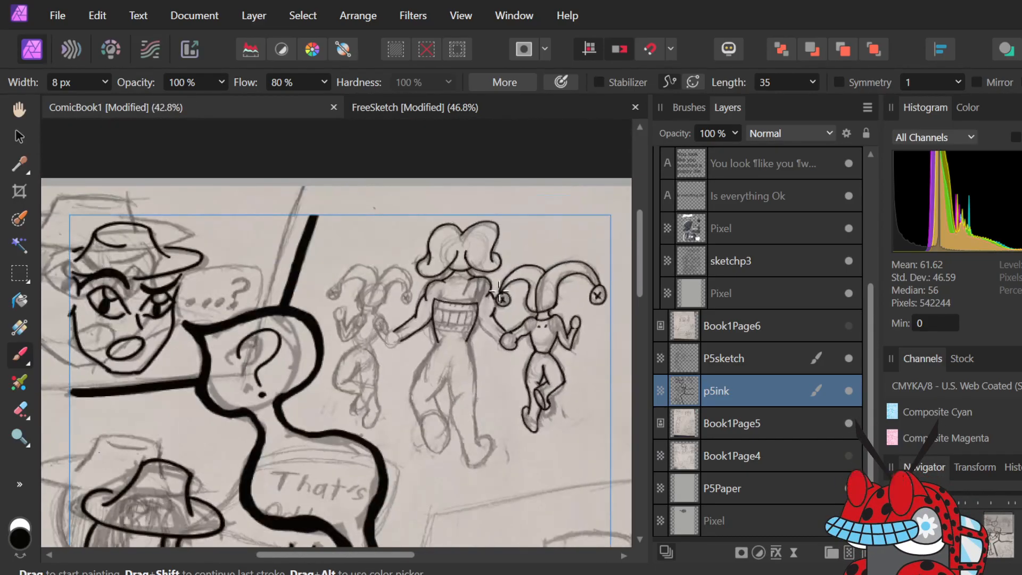
pyautogui.scroll(2, 386, 306)
pyautogui.scroll(-2, 383, 307)
pyautogui.scroll(2, 379, 307)
pyautogui.scroll(-1, 378, 308)
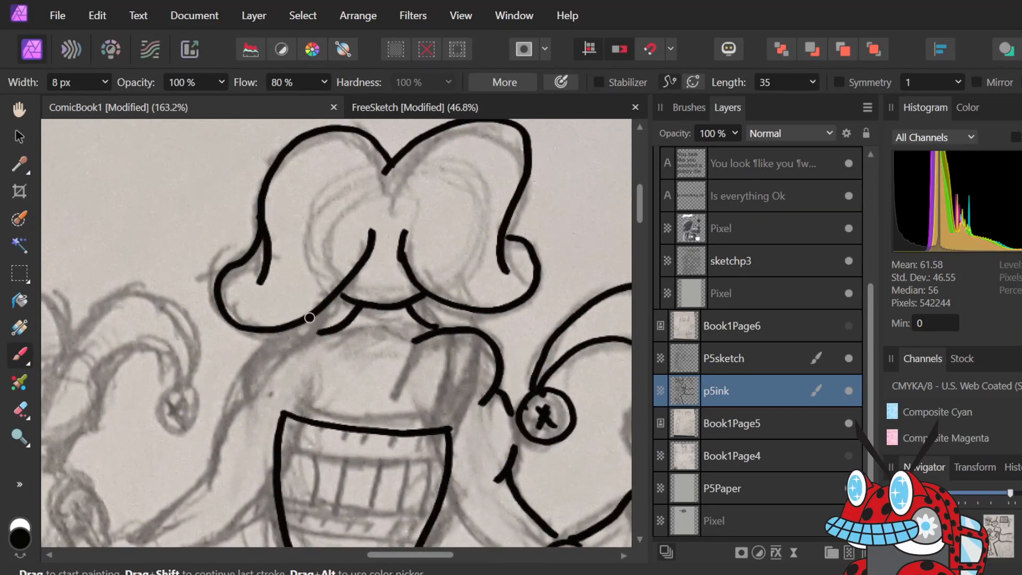
pyautogui.scroll(5, 310, 318)
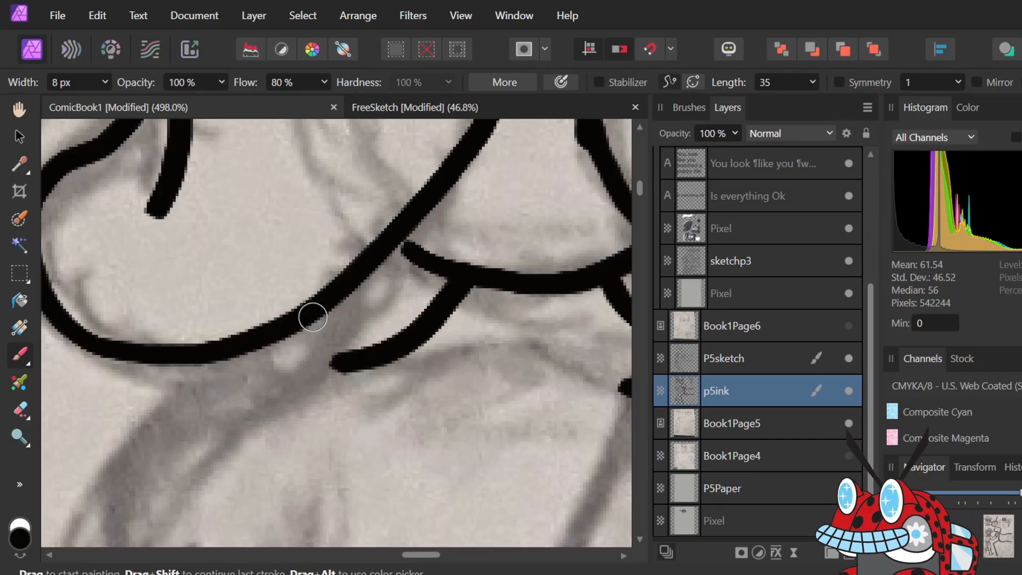
pyautogui.click(313, 318)
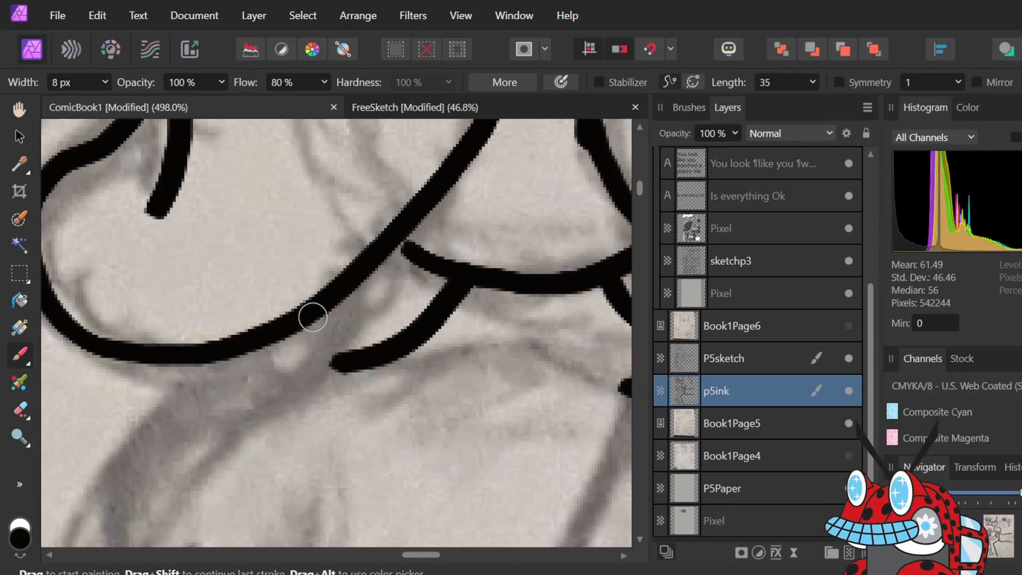
pyautogui.moveTo(117, 545); pyautogui.dragTo(362, 422)
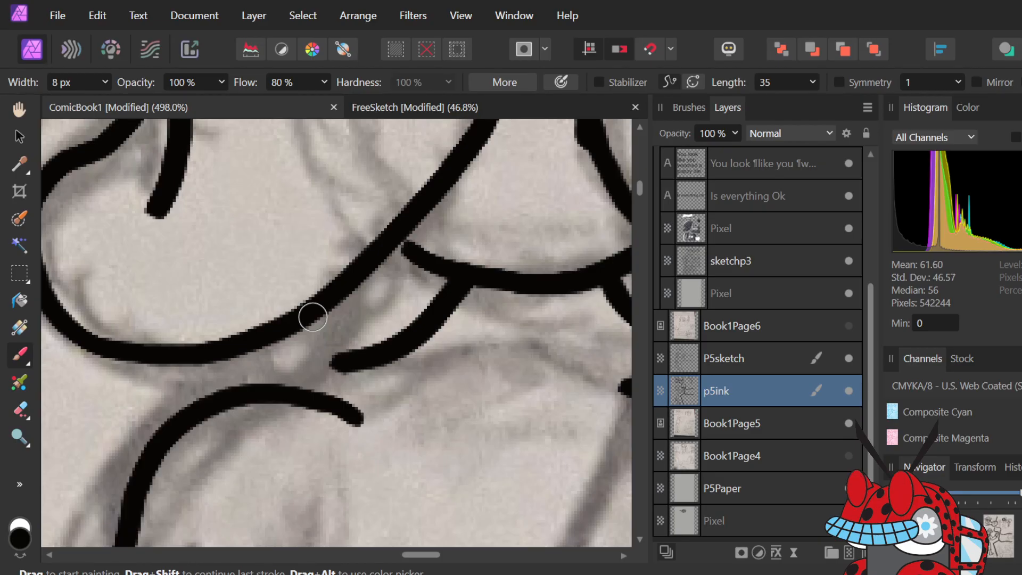
pyautogui.hotkey('ctrl', 'z')
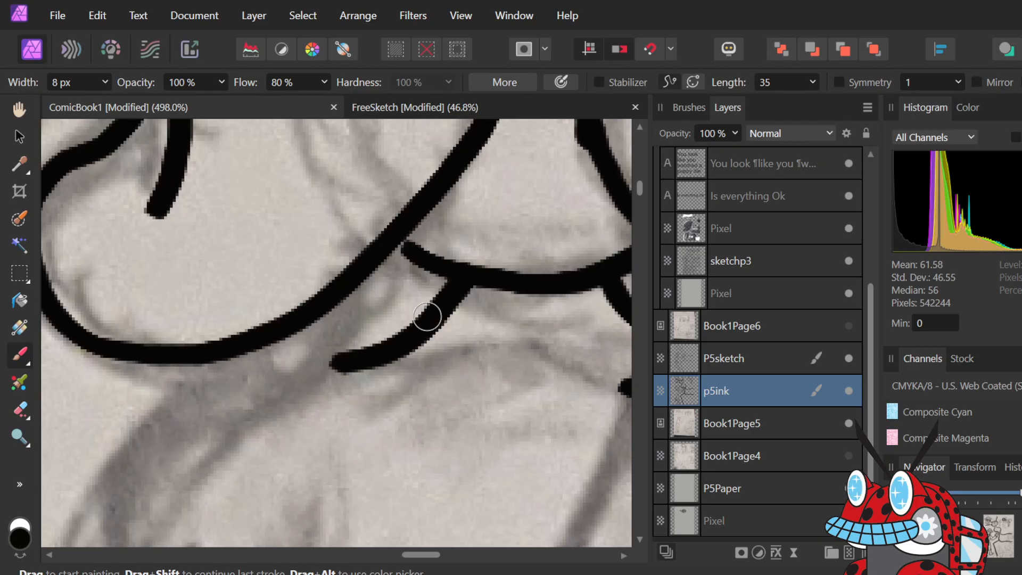
# - Erase the lower end of the left neck line, redraw it sloping to the shoulder, and ink the left shoulder curve across its end
pyautogui.press('e')
pyautogui.moveTo(322, 373)
pyautogui.mouseDown()
pyautogui.moveTo(342, 360)
pyautogui.moveTo(368, 372)
pyautogui.mouseUp()
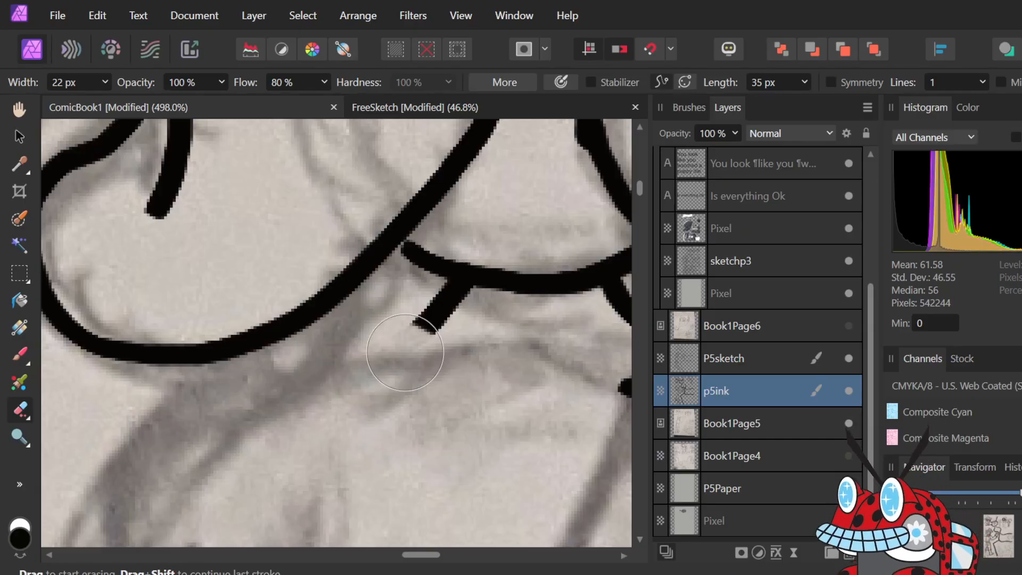
pyautogui.press('b')
pyautogui.moveTo(461, 283)
pyautogui.mouseDown()
pyautogui.moveTo(363, 378)
pyautogui.moveTo(434, 325)
pyautogui.moveTo(376, 406)
pyautogui.moveTo(405, 421)
pyautogui.moveTo(406, 399)
pyautogui.mouseUp()
pyautogui.moveTo(339, 386)
pyautogui.mouseDown()
pyautogui.moveTo(266, 389)
pyautogui.moveTo(190, 418)
pyautogui.moveTo(128, 495)
pyautogui.mouseUp()
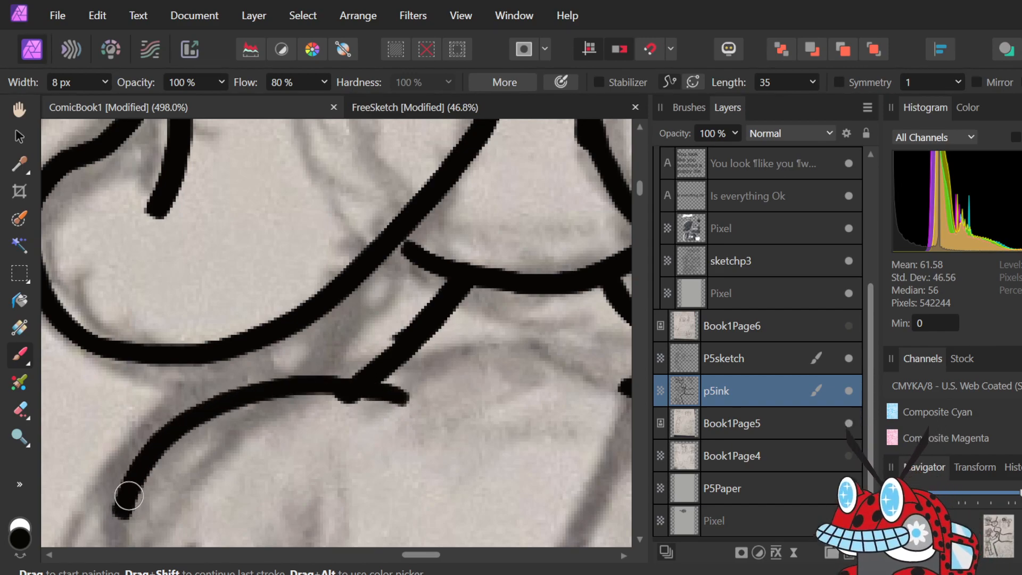
# - Replace the middle figure's left shoulder curve with a rounder one that crosses the neck line's end and bends down to the upper arm
pyautogui.scroll(-5, 129, 494)
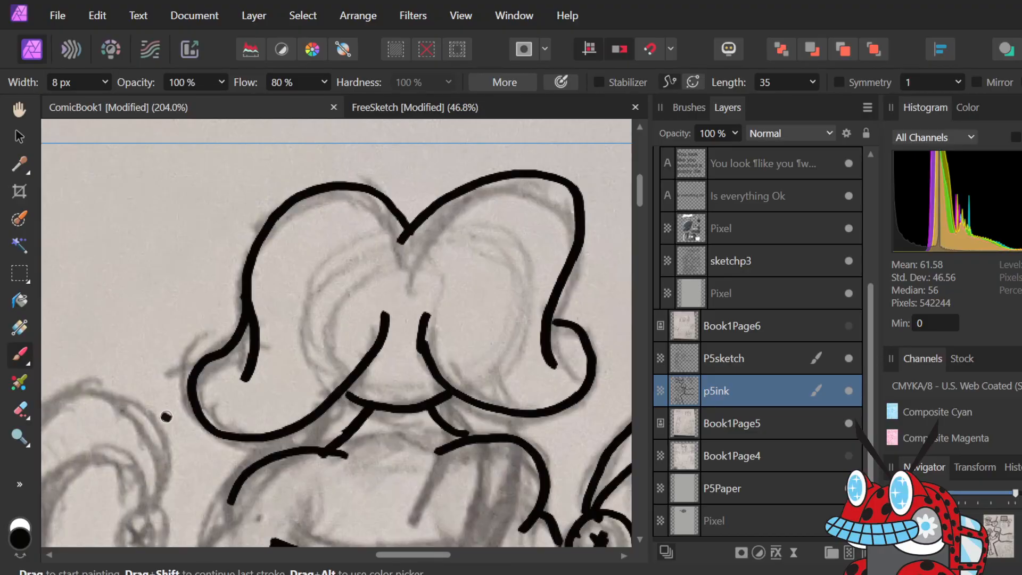
pyautogui.scroll(-4, 167, 416)
pyautogui.scroll(5, 171, 434)
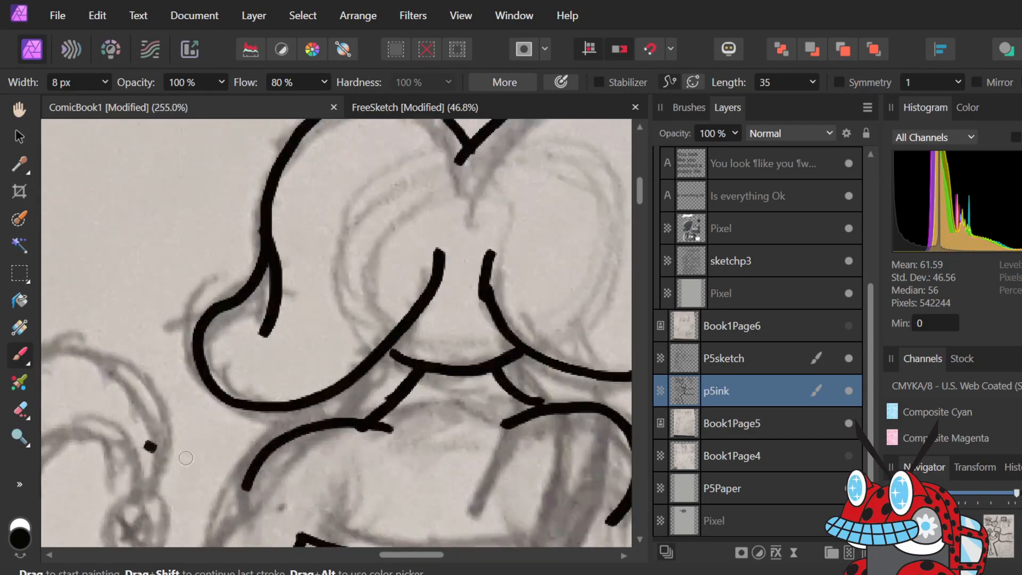
pyautogui.scroll(2, 258, 384)
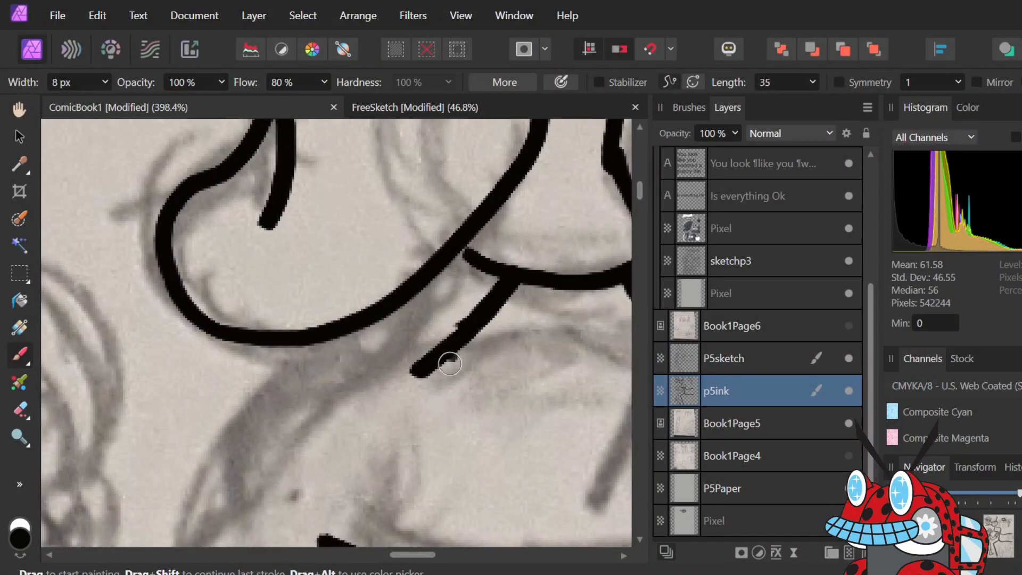
pyautogui.moveTo(458, 388)
pyautogui.mouseDown()
pyautogui.moveTo(372, 353)
pyautogui.moveTo(290, 377)
pyautogui.moveTo(255, 412)
pyautogui.moveTo(239, 462)
pyautogui.moveTo(252, 505)
pyautogui.mouseUp()
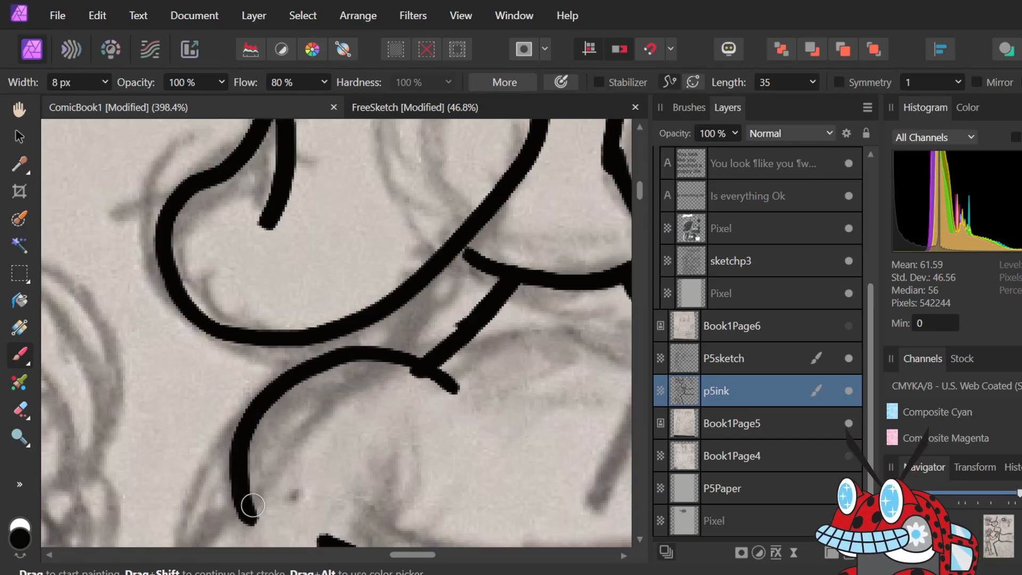
# - Ink the outer edge of the middle figure's left upper arm, from the shoulder curve down to the elbow
pyautogui.scroll(-5, 235, 450)
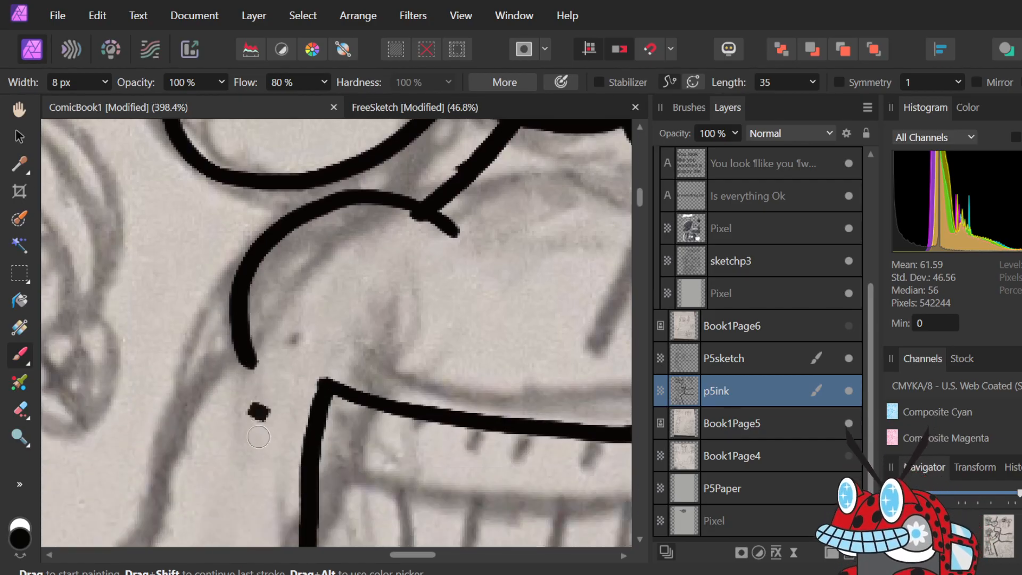
pyautogui.hscroll(2, 259, 436)
pyautogui.hscroll(-2, 258, 435)
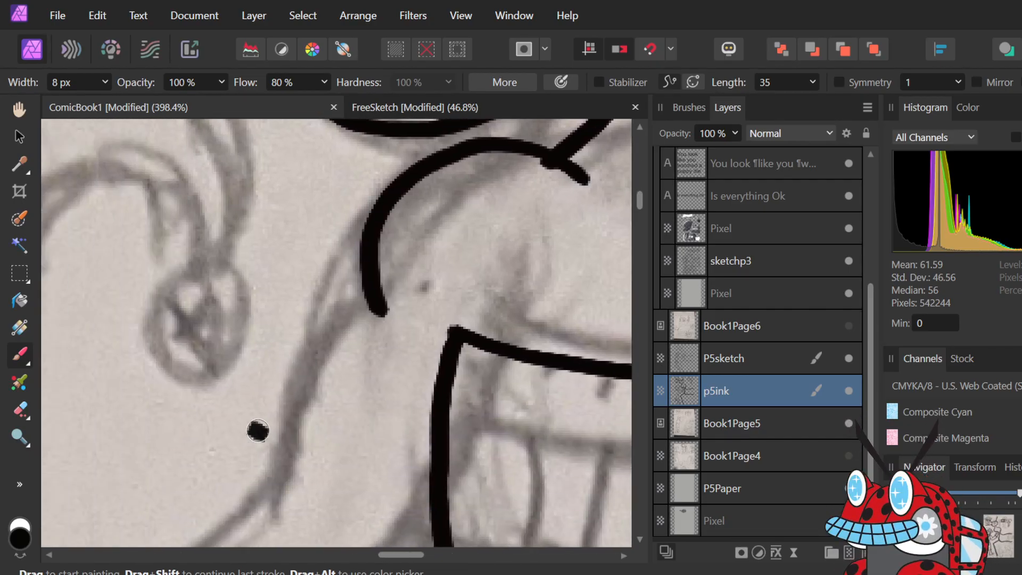
pyautogui.scroll(-5, 258, 433)
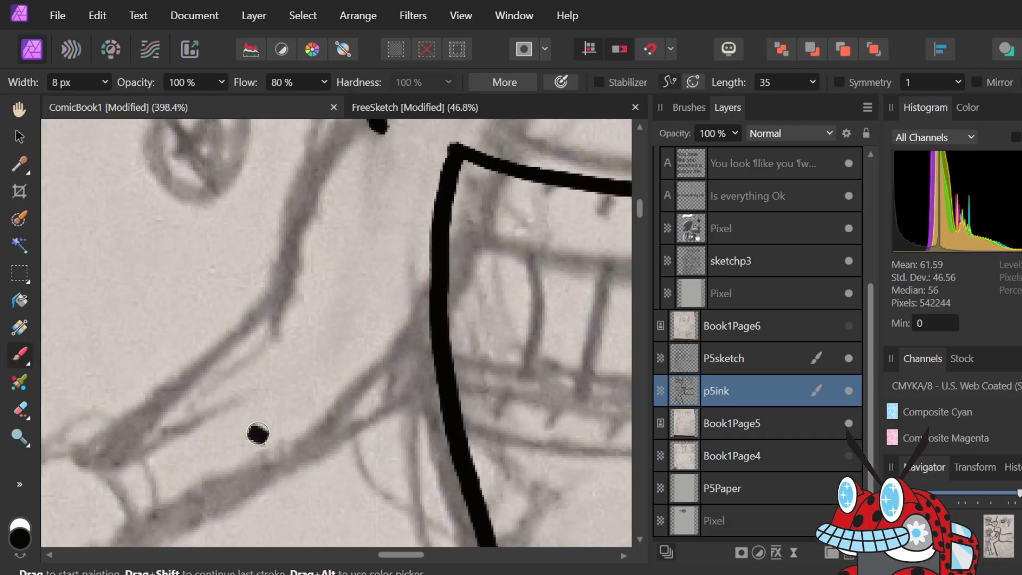
pyautogui.scroll(2, 241, 332)
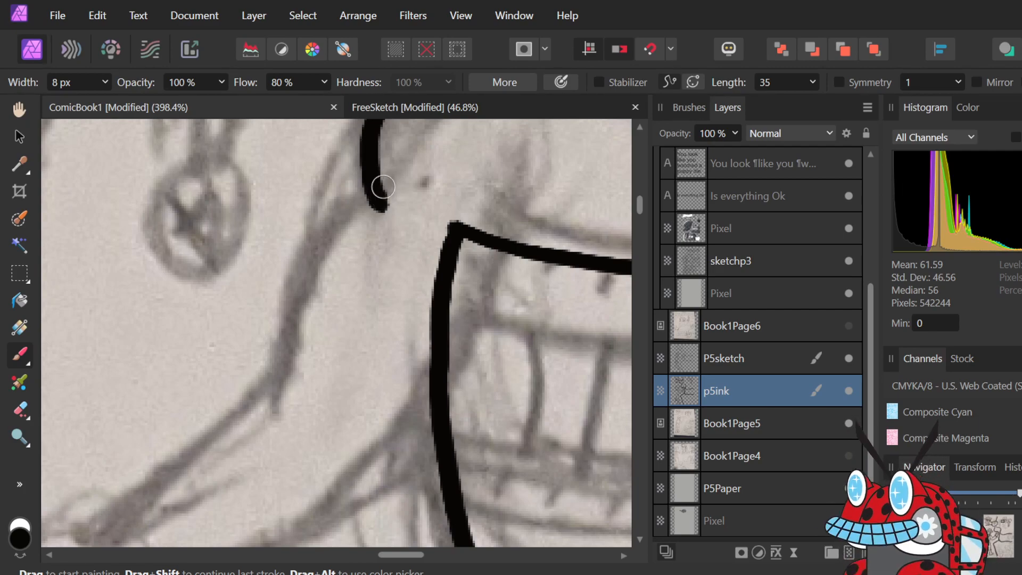
pyautogui.moveTo(370, 163)
pyautogui.mouseDown()
pyautogui.moveTo(287, 325)
pyautogui.moveTo(285, 420)
pyautogui.mouseUp()
pyautogui.click(331, 396)
pyautogui.hotkey('ctrl', 'z')
pyautogui.click(366, 369)
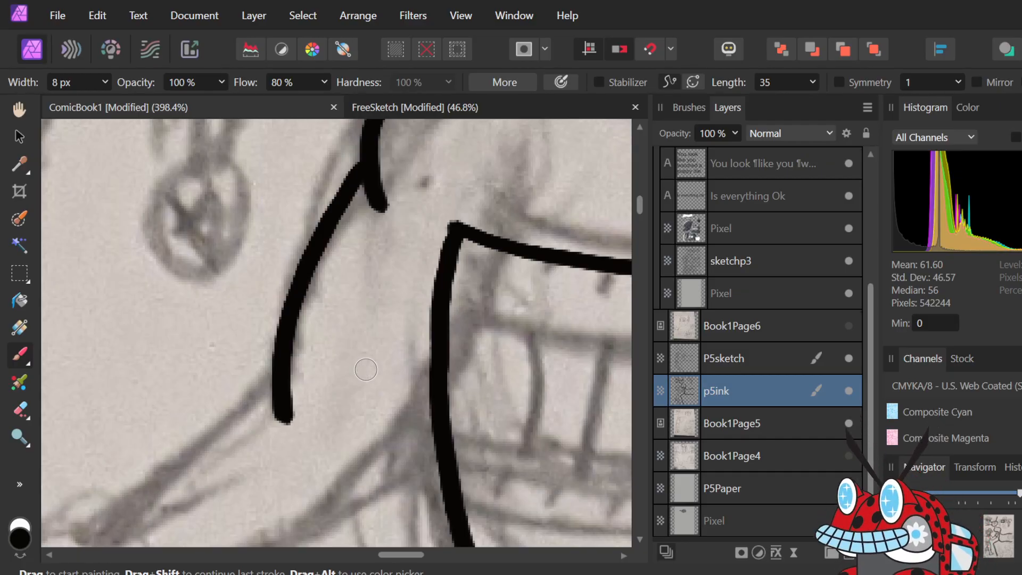
# - Ink the left forearm's upper edge and the arm's lower edge from the bodice to the wrist, ending in a rounded hand outline
pyautogui.scroll(-6, 365, 370)
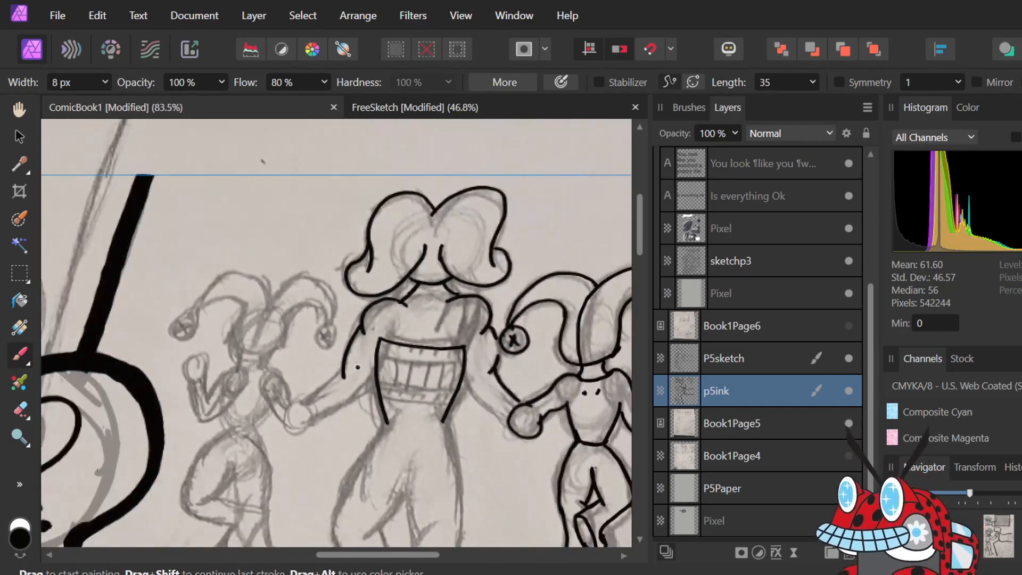
pyautogui.scroll(5, 319, 399)
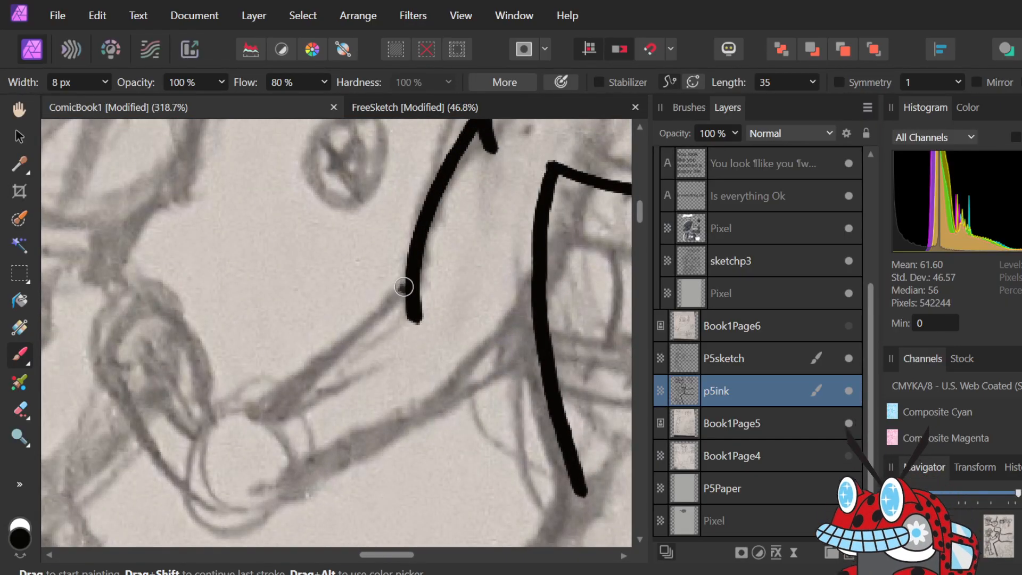
pyautogui.moveTo(400, 288); pyautogui.dragTo(273, 399)
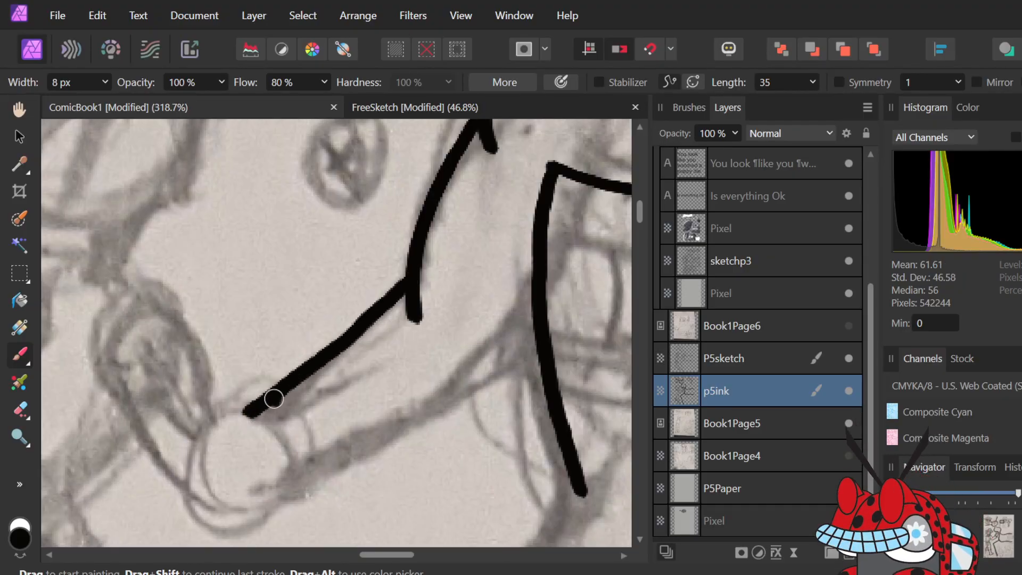
pyautogui.moveTo(530, 315)
pyautogui.mouseDown()
pyautogui.moveTo(501, 369)
pyautogui.moveTo(510, 353)
pyautogui.moveTo(496, 371)
pyautogui.moveTo(293, 481)
pyautogui.mouseUp()
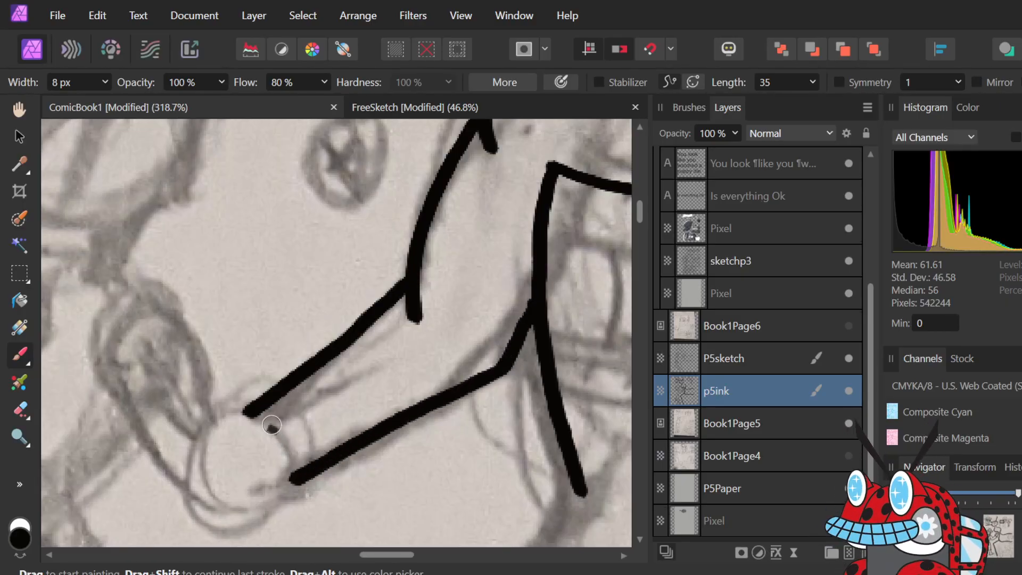
pyautogui.moveTo(273, 421)
pyautogui.mouseDown()
pyautogui.moveTo(217, 409)
pyautogui.moveTo(190, 435)
pyautogui.moveTo(185, 481)
pyautogui.moveTo(213, 528)
pyautogui.moveTo(270, 519)
pyautogui.moveTo(294, 461)
pyautogui.mouseUp()
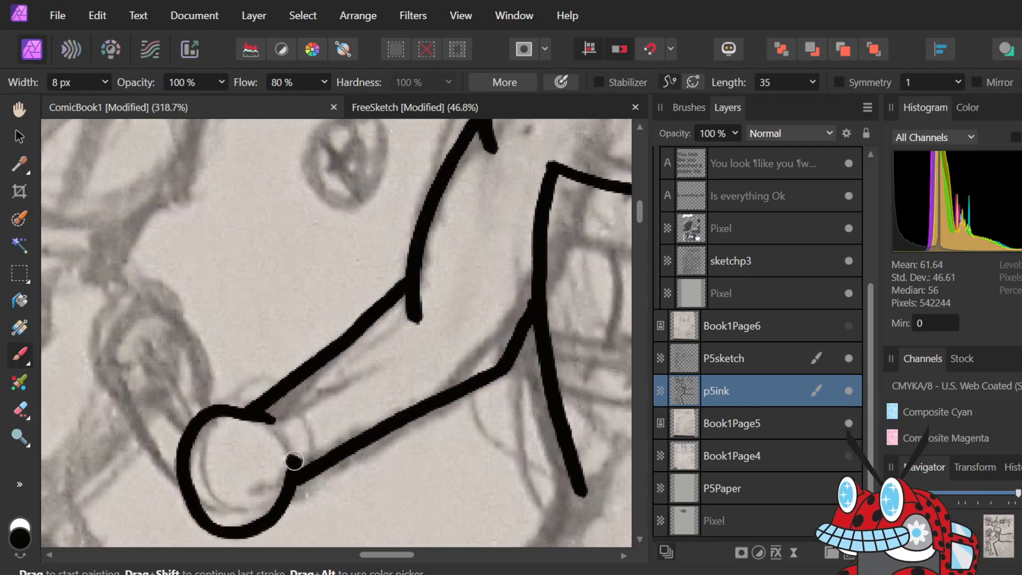
# - Examine the inked arms within the whole page, the neighbouring panels, and the middle figure's waist and leg sketch
pyautogui.scroll(-4, 294, 461)
pyautogui.hscroll(-2, 291, 459)
pyautogui.hscroll(4, 291, 459)
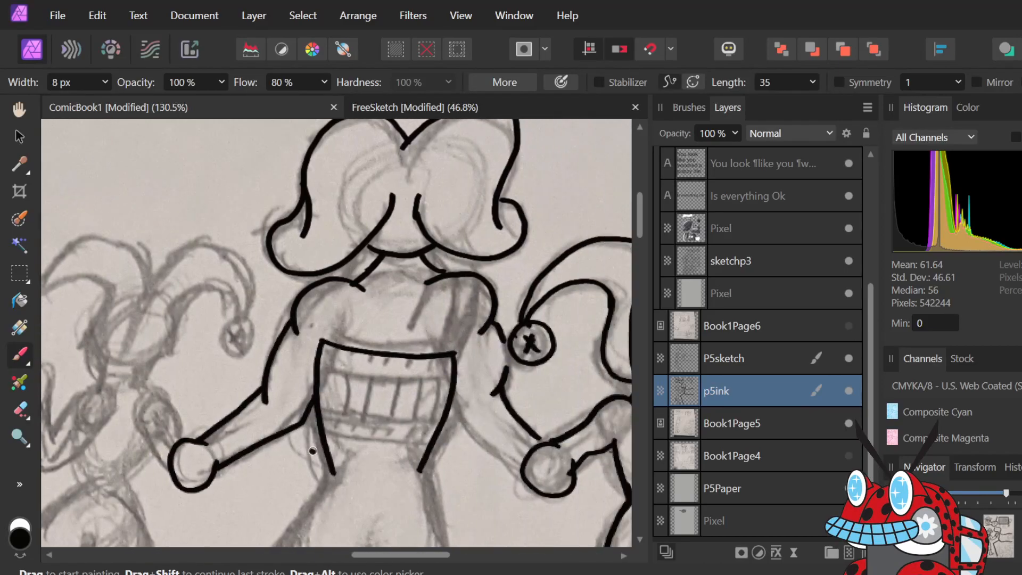
pyautogui.scroll(-3, 298, 455)
pyautogui.scroll(5, 306, 450)
pyautogui.scroll(1, 303, 448)
pyautogui.scroll(-8, 303, 449)
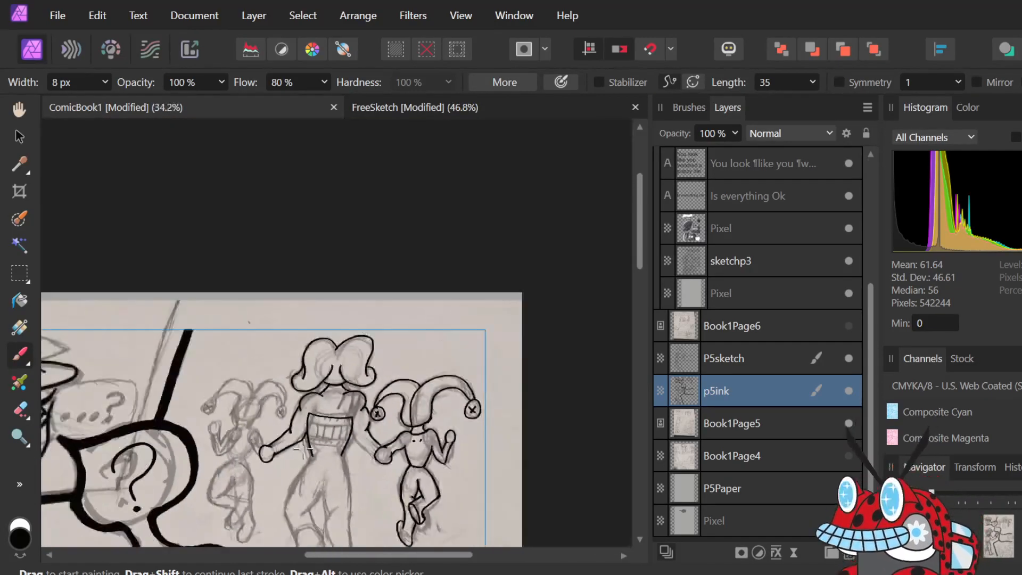
pyautogui.scroll(3, 303, 447)
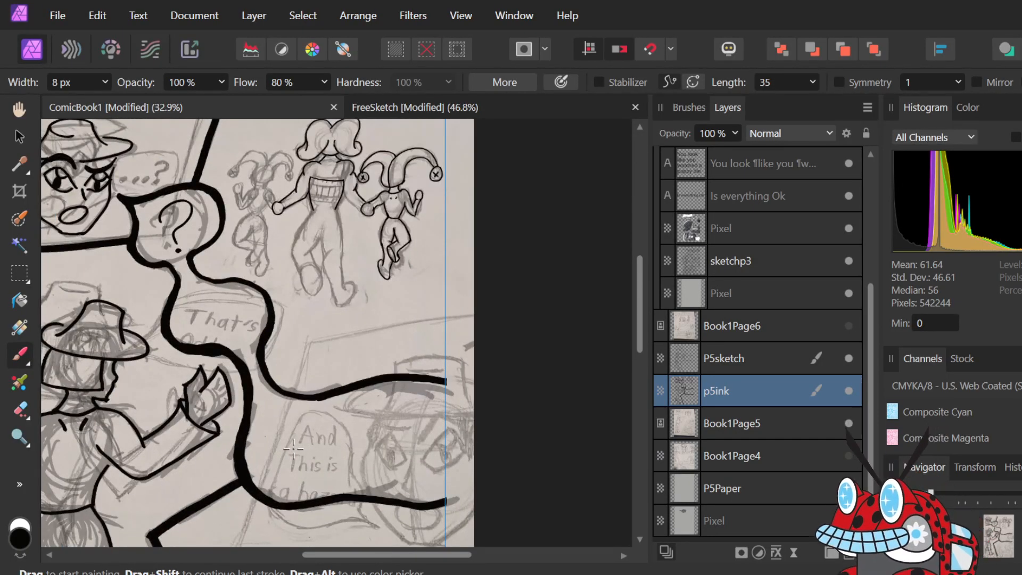
pyautogui.scroll(-2, 293, 449)
pyautogui.scroll(-2, 255, 437)
pyautogui.scroll(3, 216, 428)
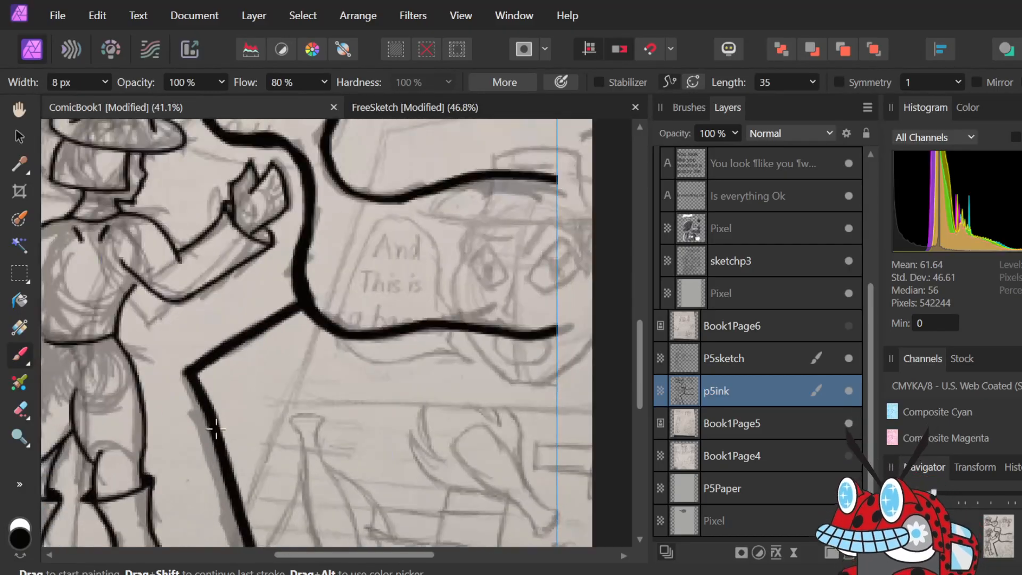
pyautogui.scroll(-1, 216, 428)
pyautogui.scroll(2, 214, 429)
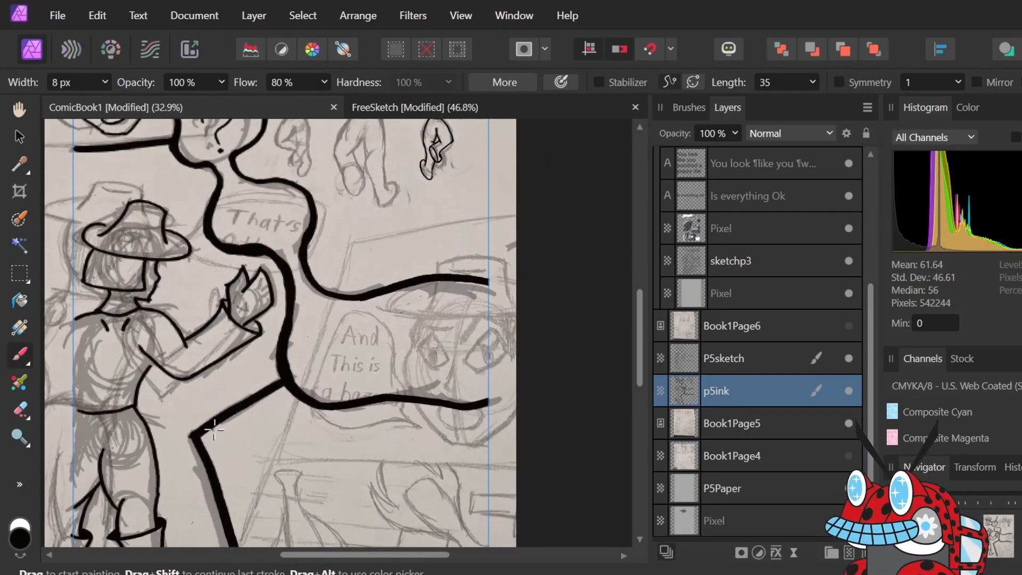
pyautogui.scroll(4, 215, 428)
pyautogui.scroll(3, 281, 411)
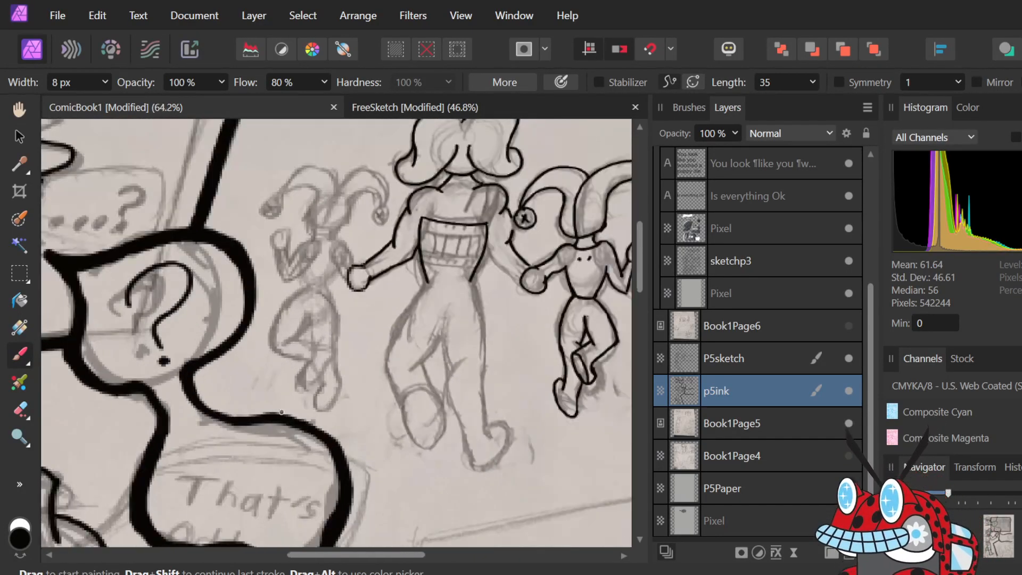
pyautogui.scroll(3, 281, 411)
pyautogui.hscroll(3, 282, 411)
pyautogui.scroll(2, 282, 412)
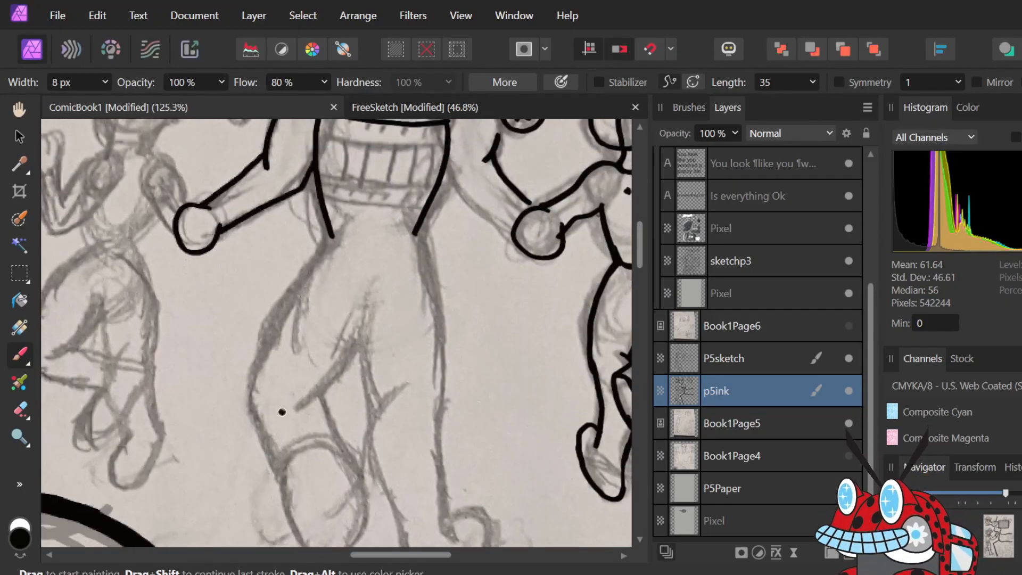
pyautogui.scroll(1, 282, 411)
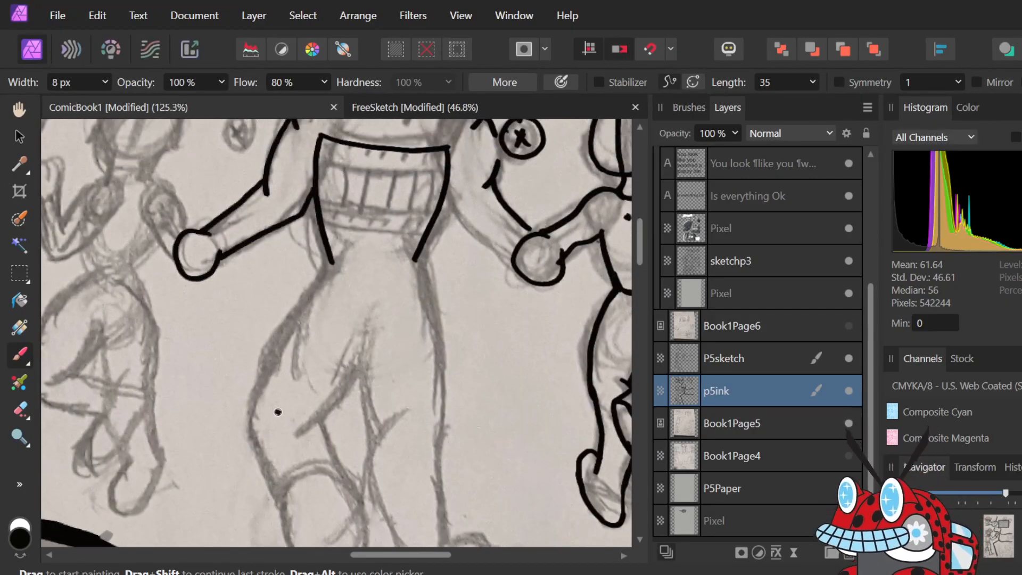
pyautogui.scroll(-5, 271, 412)
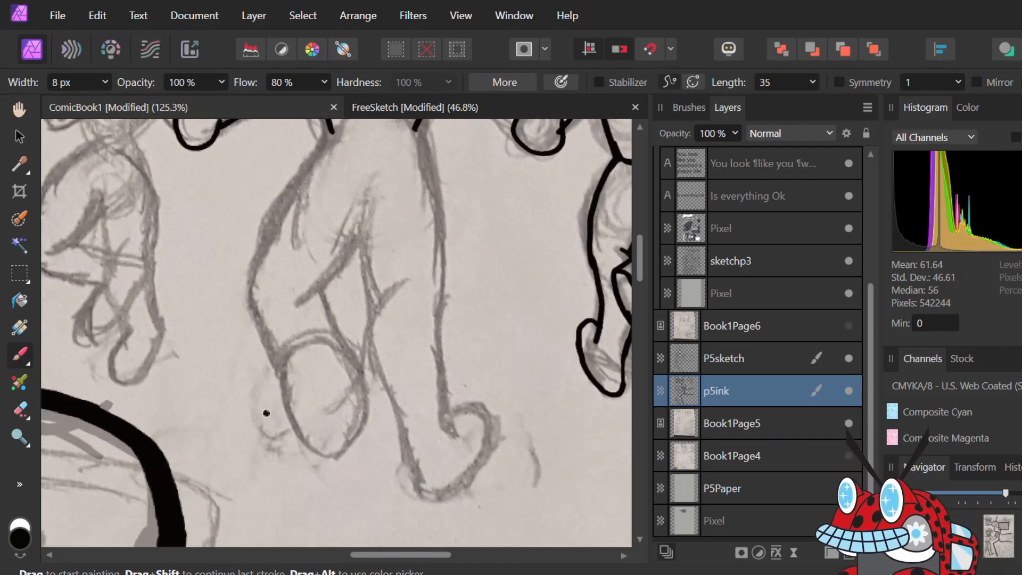
pyautogui.scroll(5, 265, 411)
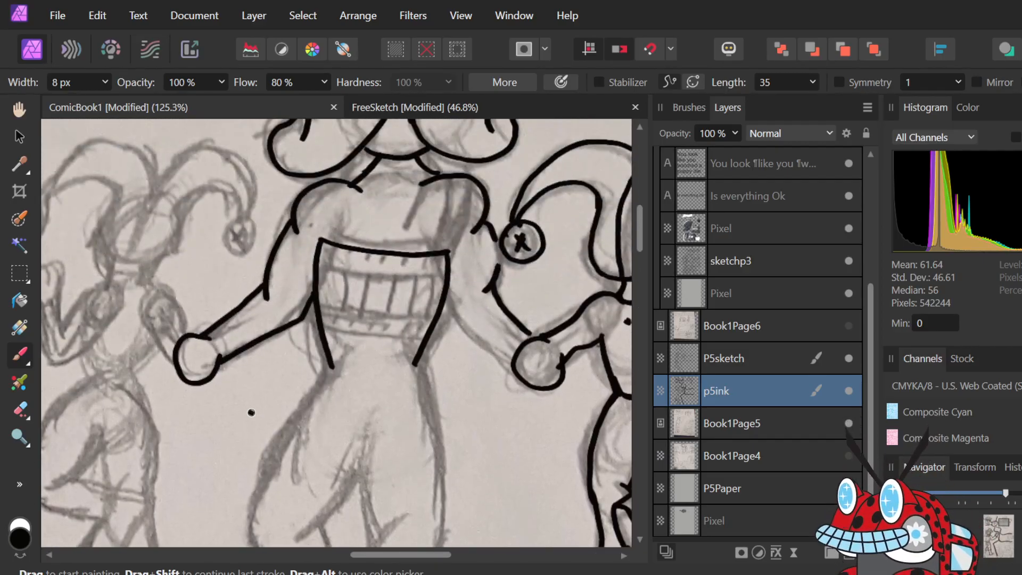
pyautogui.scroll(3, 393, 388)
pyautogui.scroll(-4, 394, 389)
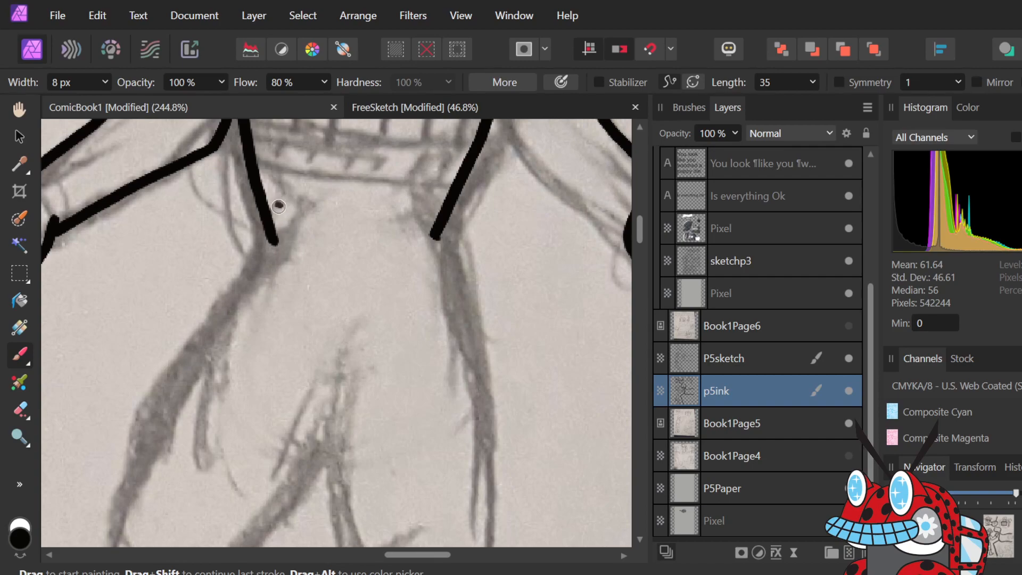
# - Try several strokes to close the bodice's lower edge between its two side lines
pyautogui.moveTo(272, 222)
pyautogui.mouseDown()
pyautogui.moveTo(306, 238)
pyautogui.moveTo(418, 226)
pyautogui.moveTo(446, 199)
pyautogui.mouseUp()
pyautogui.hotkey('ctrl', 'z')
pyautogui.moveTo(272, 223)
pyautogui.mouseDown()
pyautogui.moveTo(341, 233)
pyautogui.moveTo(442, 205)
pyautogui.mouseUp()
pyautogui.hotkey('ctrl', 'z')
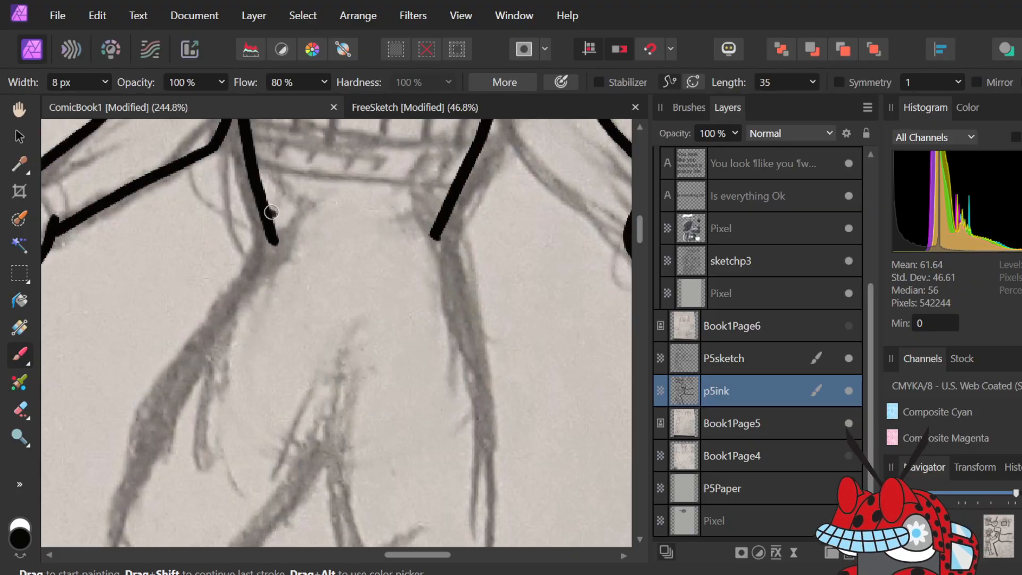
pyautogui.moveTo(275, 222)
pyautogui.mouseDown()
pyautogui.moveTo(313, 231)
pyautogui.moveTo(447, 201)
pyautogui.mouseUp()
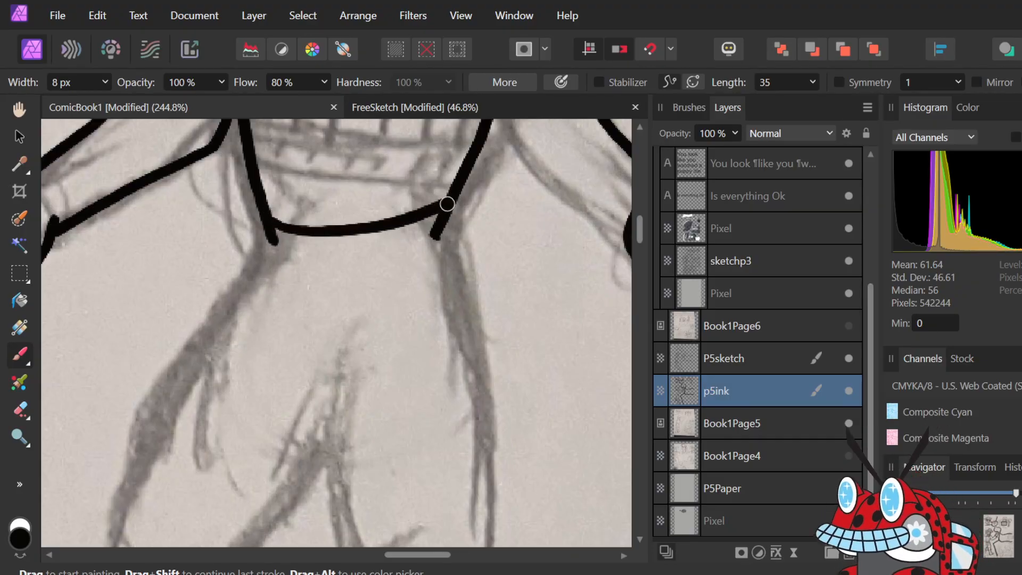
pyautogui.hotkey('ctrl', 'z')
pyautogui.moveTo(272, 231)
pyautogui.mouseDown()
pyautogui.moveTo(297, 242)
pyautogui.moveTo(444, 219)
pyautogui.mouseUp()
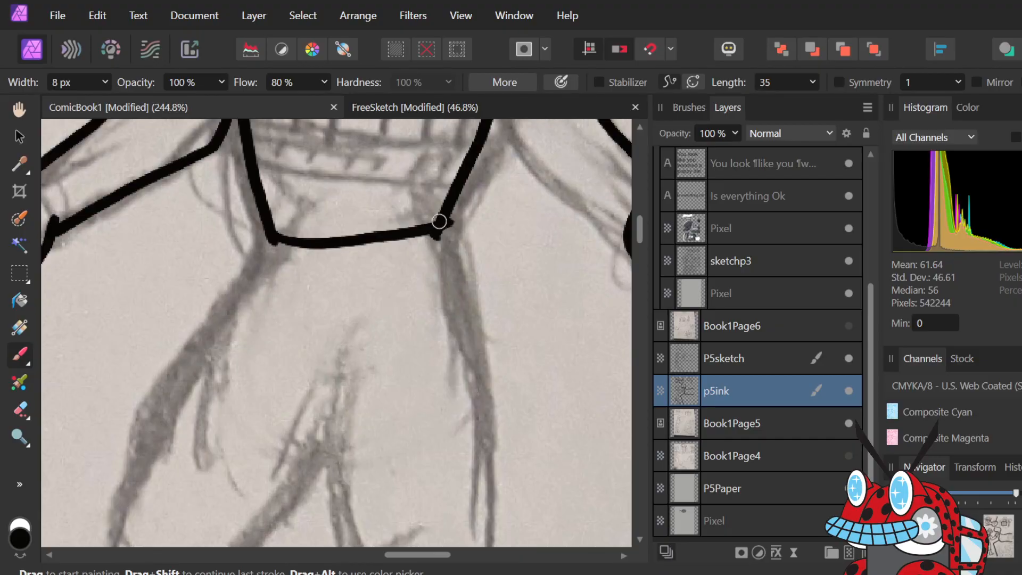
pyautogui.hotkey('ctrl', 'z')
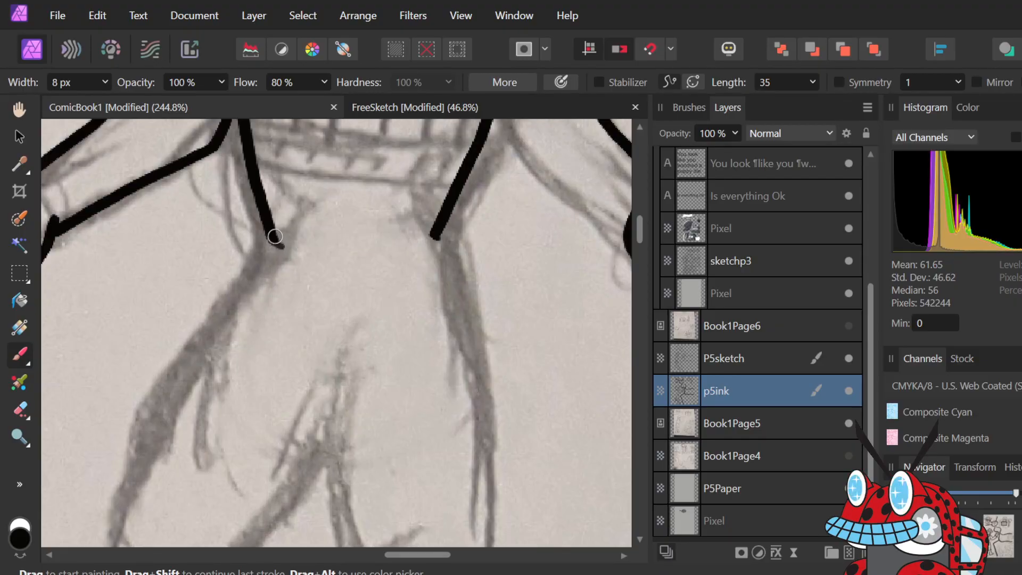
# - Ink the bodice's bottom edge as a downward curve joining the side lines' ends, and draw both outer hip lines down to the thighs
pyautogui.moveTo(279, 242)
pyautogui.mouseDown()
pyautogui.moveTo(323, 253)
pyautogui.moveTo(447, 244)
pyautogui.mouseUp()
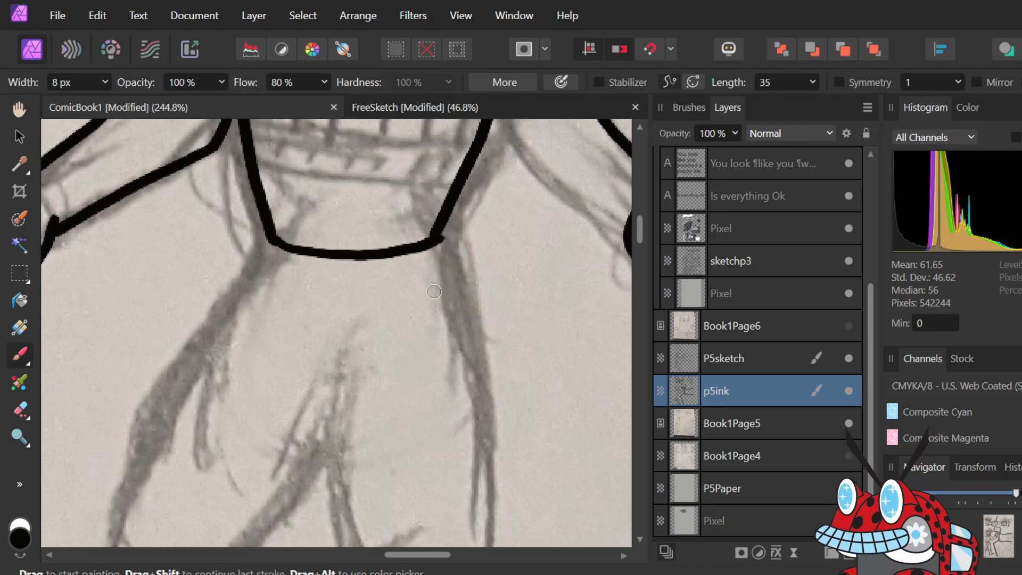
pyautogui.scroll(1, 434, 291)
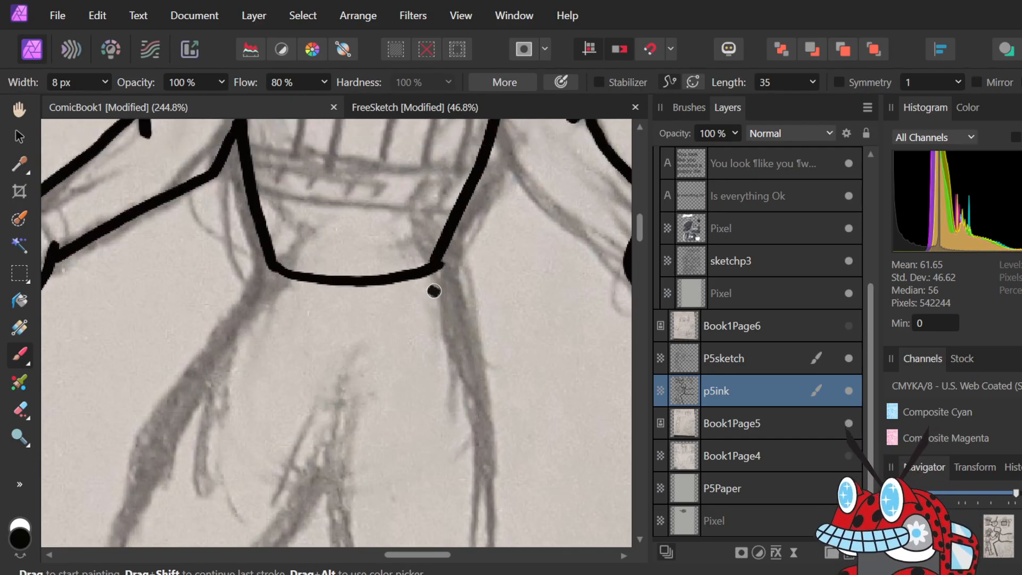
pyautogui.scroll(-5, 444, 279)
pyautogui.scroll(-1, 471, 290)
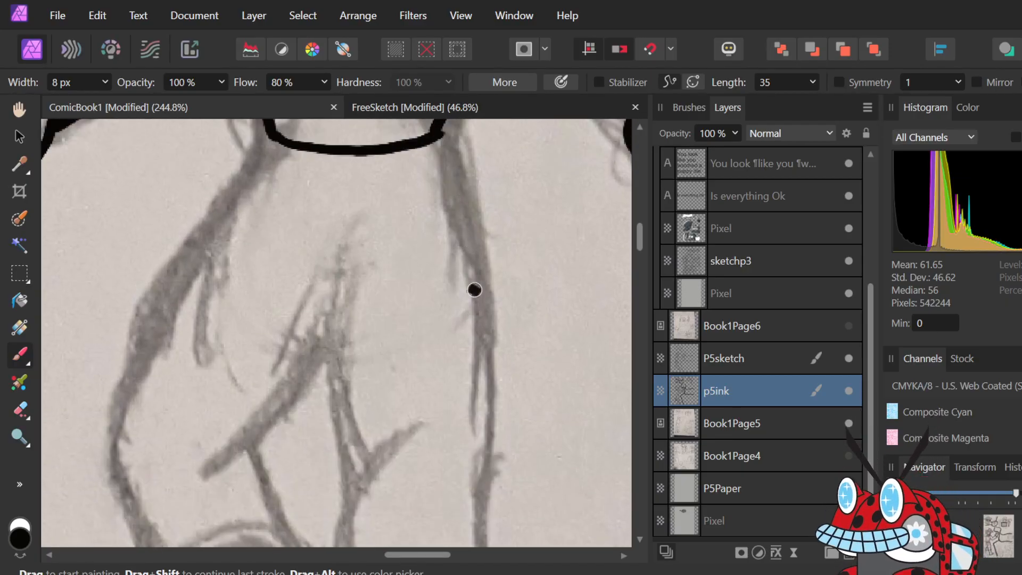
pyautogui.scroll(3, 474, 290)
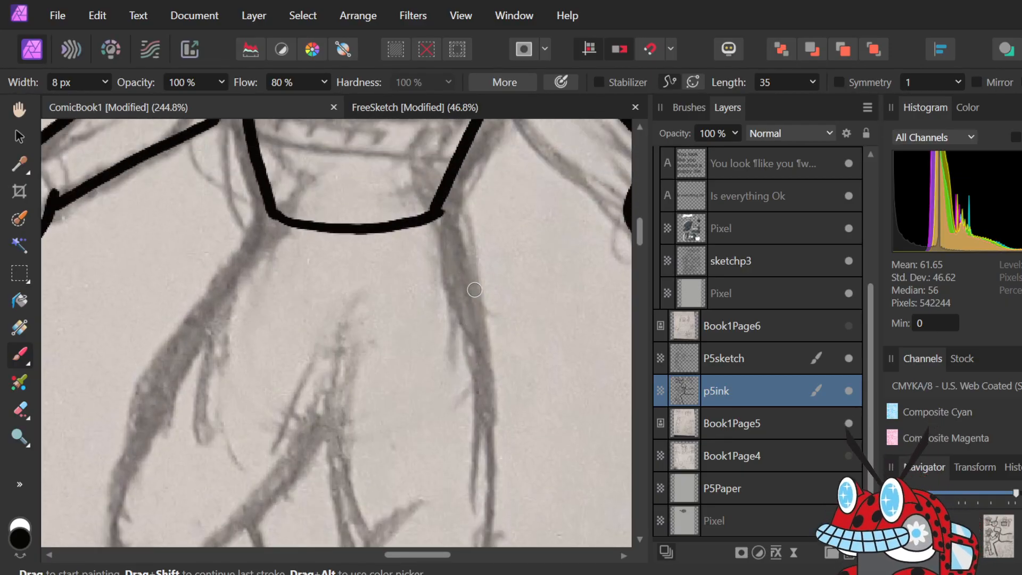
pyautogui.moveTo(437, 211)
pyautogui.mouseDown()
pyautogui.moveTo(475, 349)
pyautogui.moveTo(490, 500)
pyautogui.mouseUp()
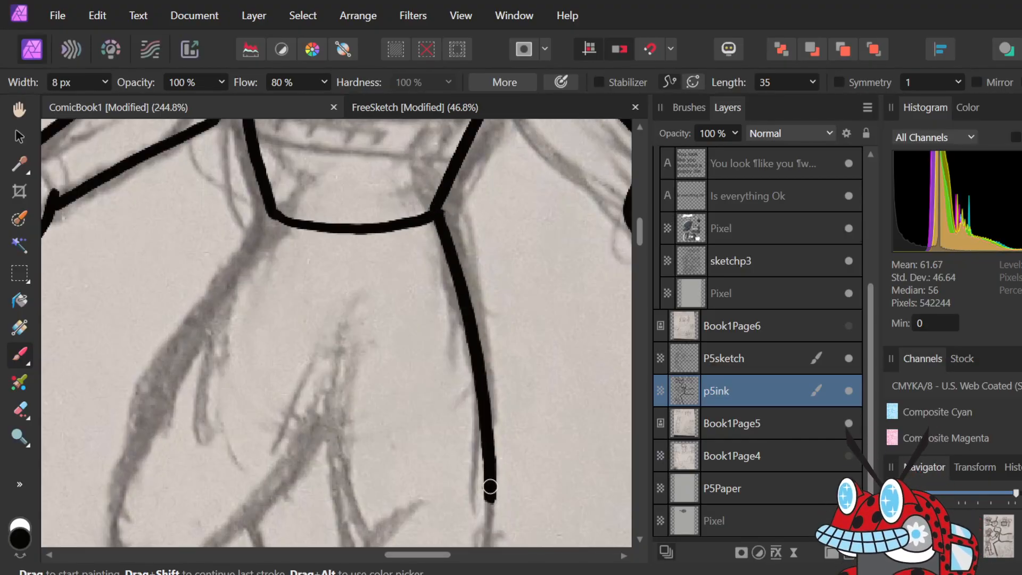
pyautogui.moveTo(270, 221)
pyautogui.mouseDown()
pyautogui.moveTo(219, 278)
pyautogui.moveTo(152, 387)
pyautogui.moveTo(124, 486)
pyautogui.mouseUp()
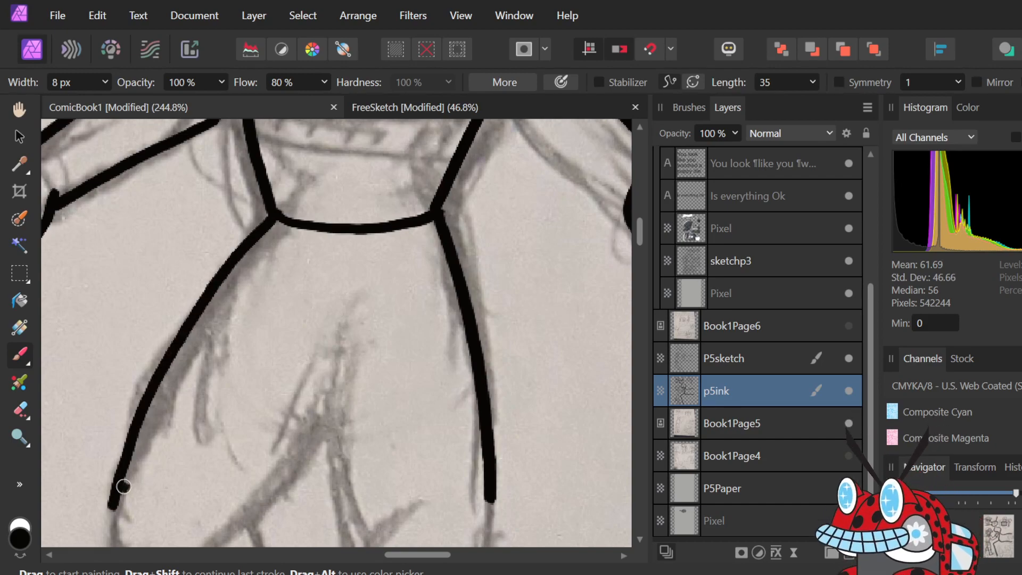
# - Examine the middle figure's leg and foot sketch alongside the smaller neighbouring figure's inked legs
pyautogui.scroll(-5, 144, 237)
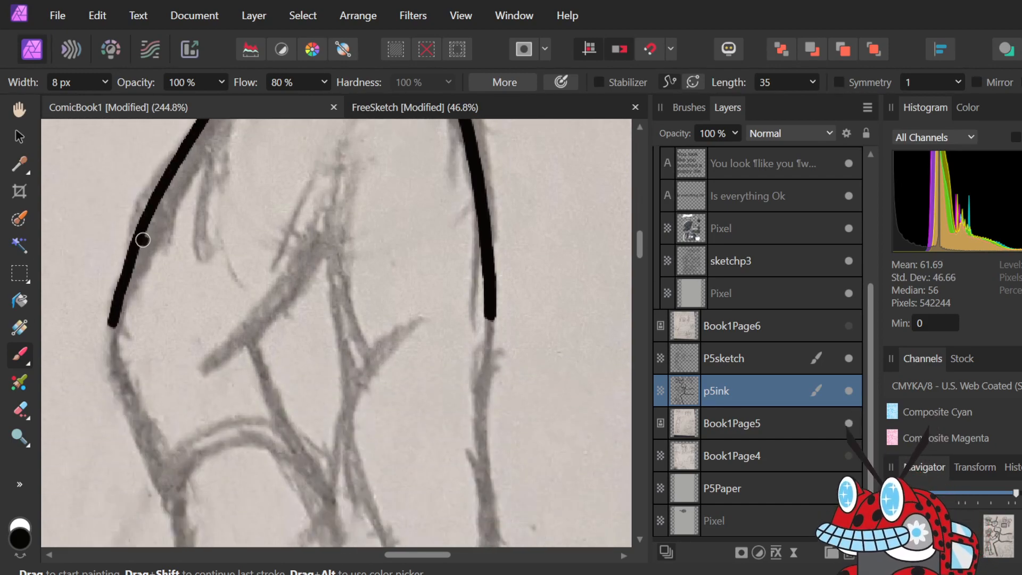
pyautogui.scroll(-5, 142, 237)
pyautogui.scroll(2, 143, 239)
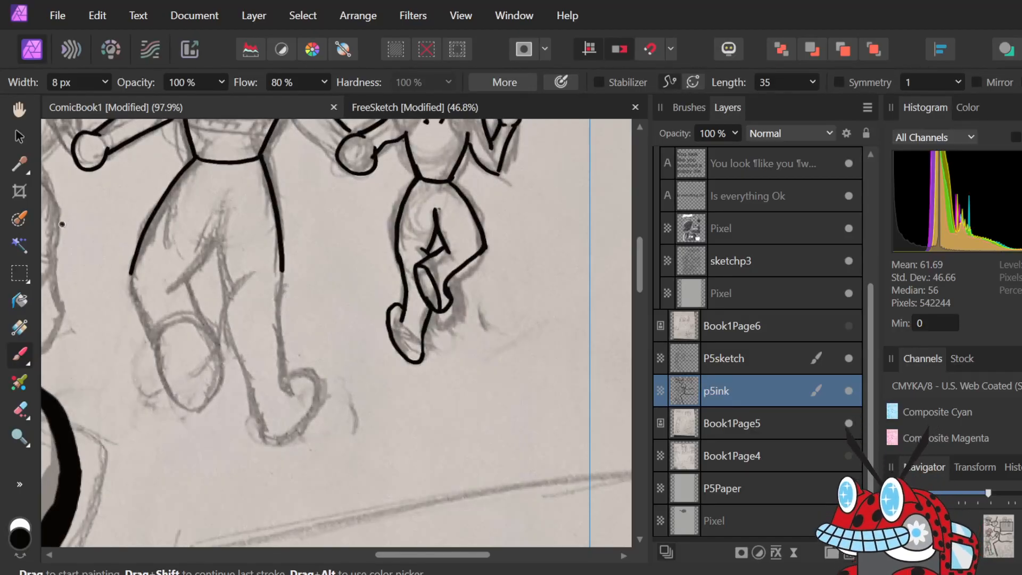
pyautogui.scroll(2, 110, 269)
pyautogui.scroll(1, 111, 273)
pyautogui.scroll(-3, 109, 274)
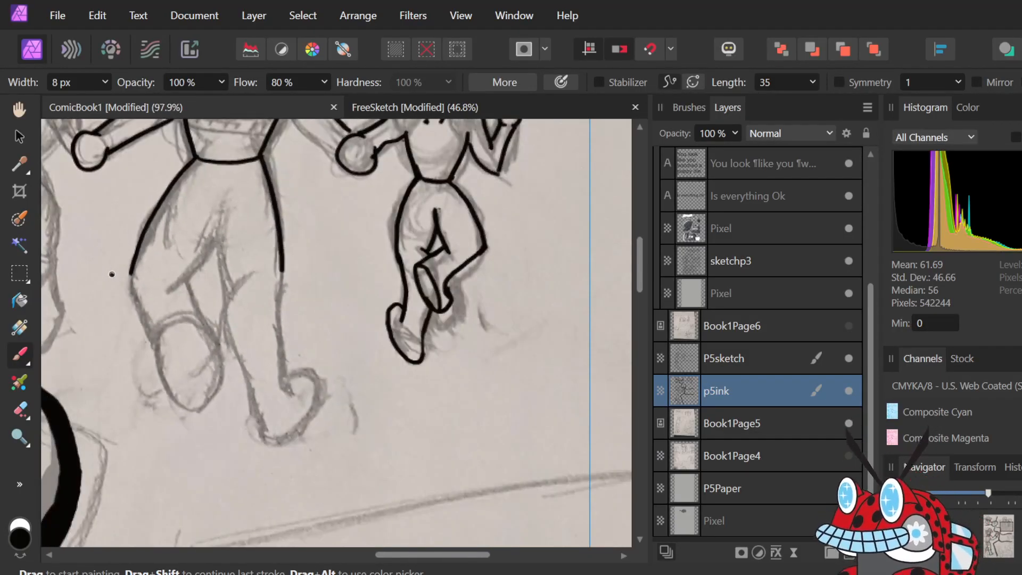
pyautogui.scroll(-1, 334, 275)
pyautogui.scroll(4, 334, 275)
pyautogui.scroll(3, 334, 274)
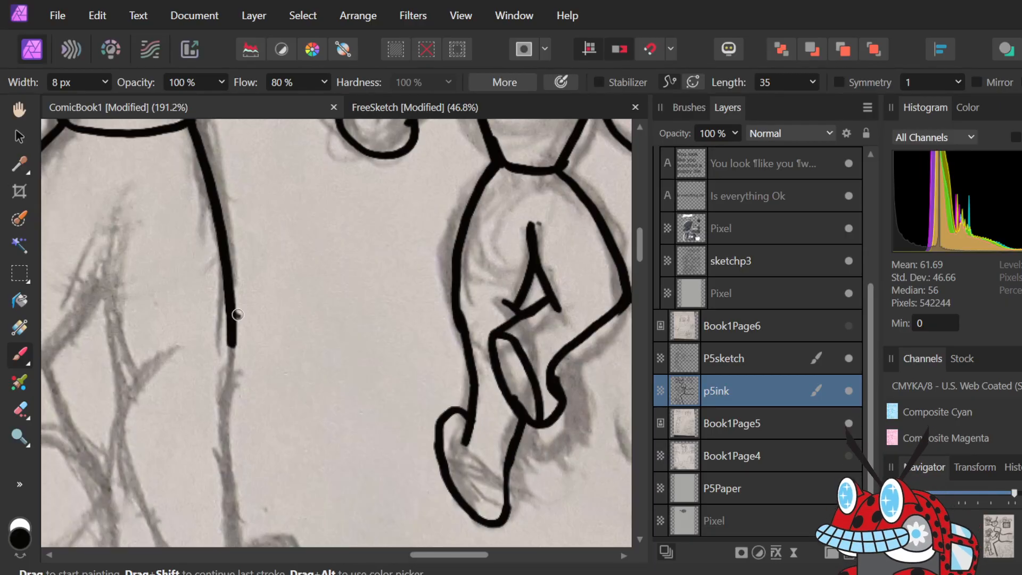
# - Try several short strokes extending the middle figure's right-hand hip line down toward the knee
pyautogui.moveTo(231, 334); pyautogui.dragTo(228, 384)
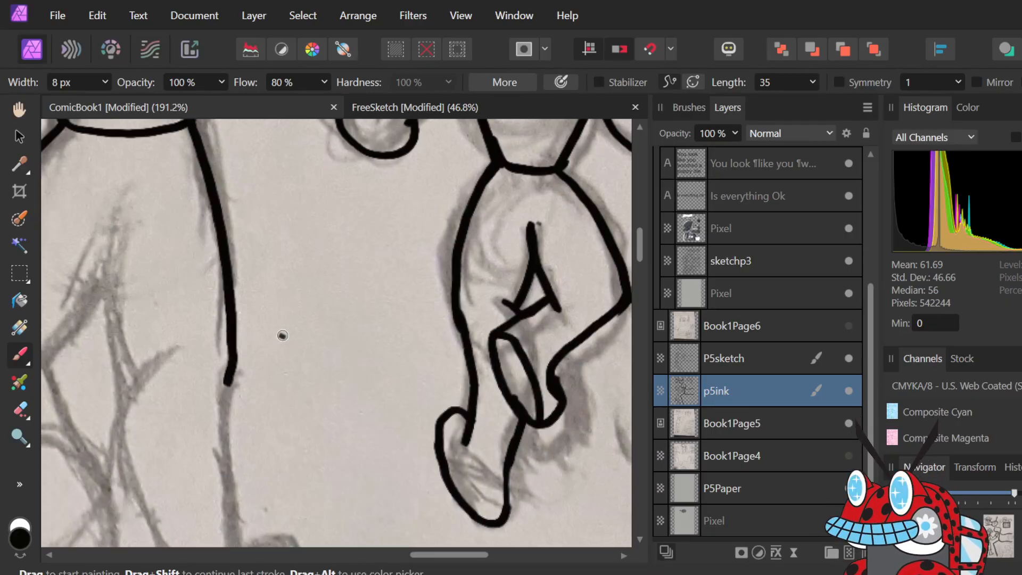
pyautogui.hotkey('ctrl', 'z')
pyautogui.moveTo(230, 331); pyautogui.dragTo(225, 402)
pyautogui.hotkey('ctrl', 'z')
pyautogui.moveTo(231, 341); pyautogui.dragTo(229, 397)
pyautogui.hotkey('ctrl', 'z')
pyautogui.hotkey('ctrl', 'z')
# - Ink the middle figure's right-hand outer leg line from the thigh past the knee to the short ankle hook beside the foot
pyautogui.moveTo(230, 336); pyautogui.dragTo(228, 478)
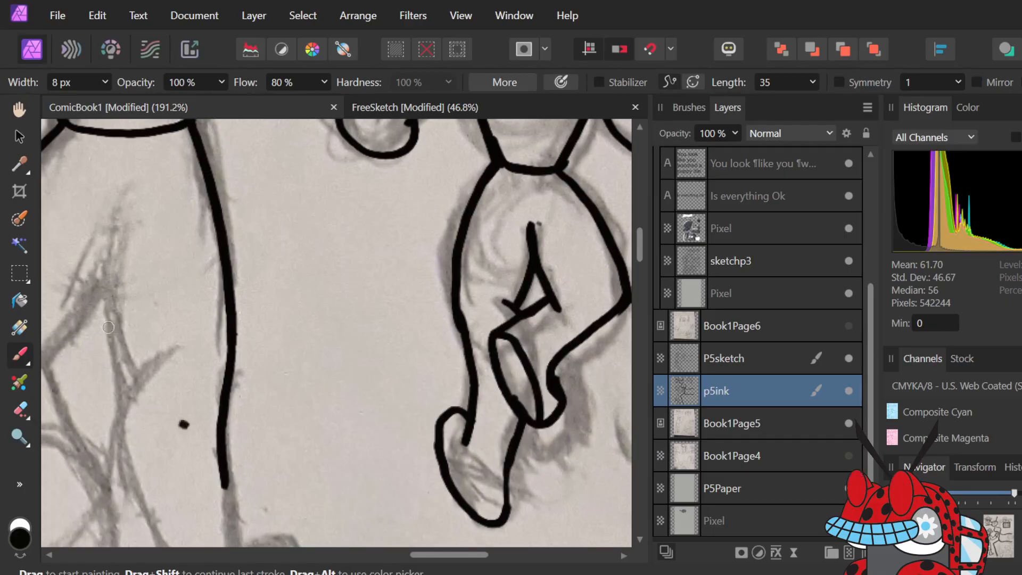
pyautogui.scroll(-2, 293, 201)
pyautogui.scroll(2, 213, 367)
pyautogui.scroll(1, 213, 369)
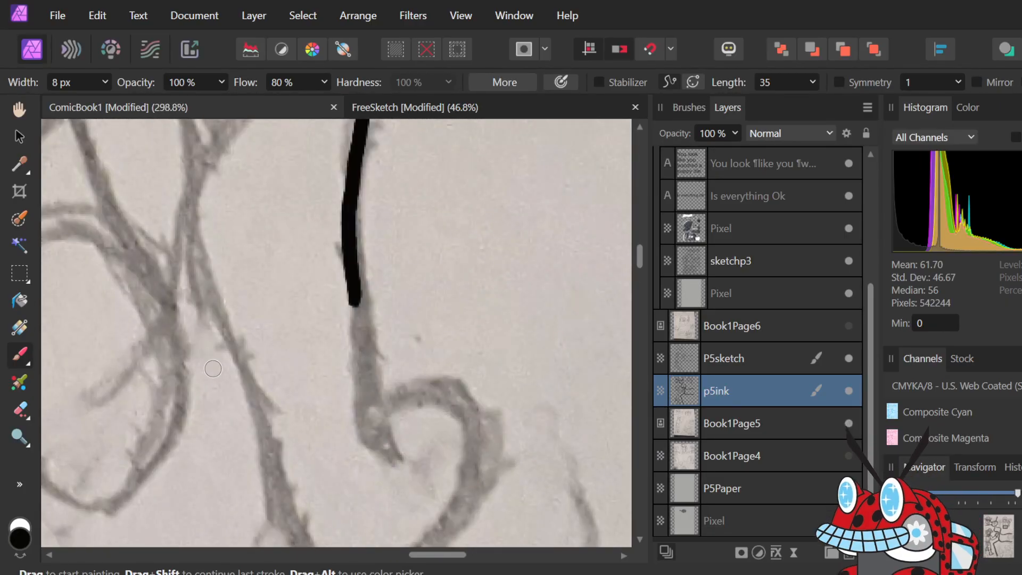
pyautogui.moveTo(351, 269); pyautogui.dragTo(378, 407)
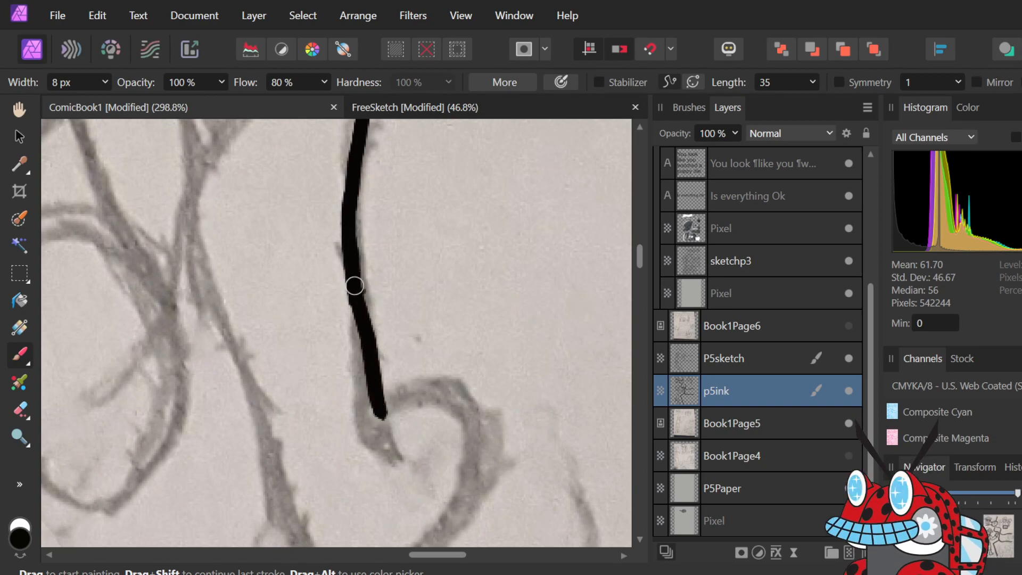
pyautogui.hotkey('ctrl', 'z')
pyautogui.moveTo(354, 270)
pyautogui.mouseDown()
pyautogui.moveTo(371, 406)
pyautogui.moveTo(392, 457)
pyautogui.mouseUp()
# - Ink the upper outer curve of the right-hand foot, arching from the ankle line around and down toward the sole
pyautogui.moveTo(385, 417)
pyautogui.mouseDown()
pyautogui.moveTo(415, 396)
pyautogui.moveTo(471, 423)
pyautogui.moveTo(474, 494)
pyautogui.moveTo(439, 542)
pyautogui.mouseUp()
pyautogui.scroll(-3, 458, 527)
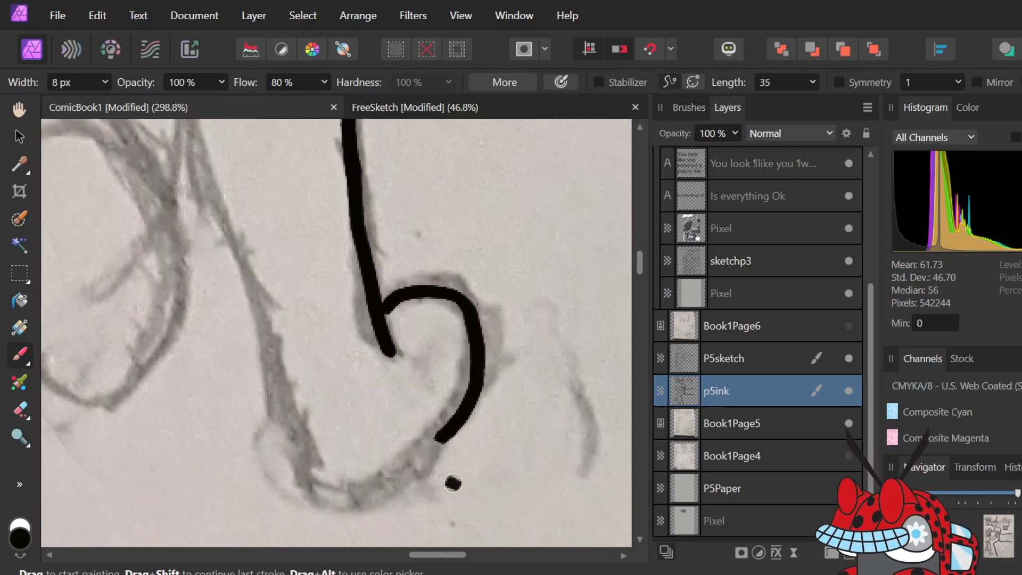
pyautogui.hotkey('ctrl', 'z')
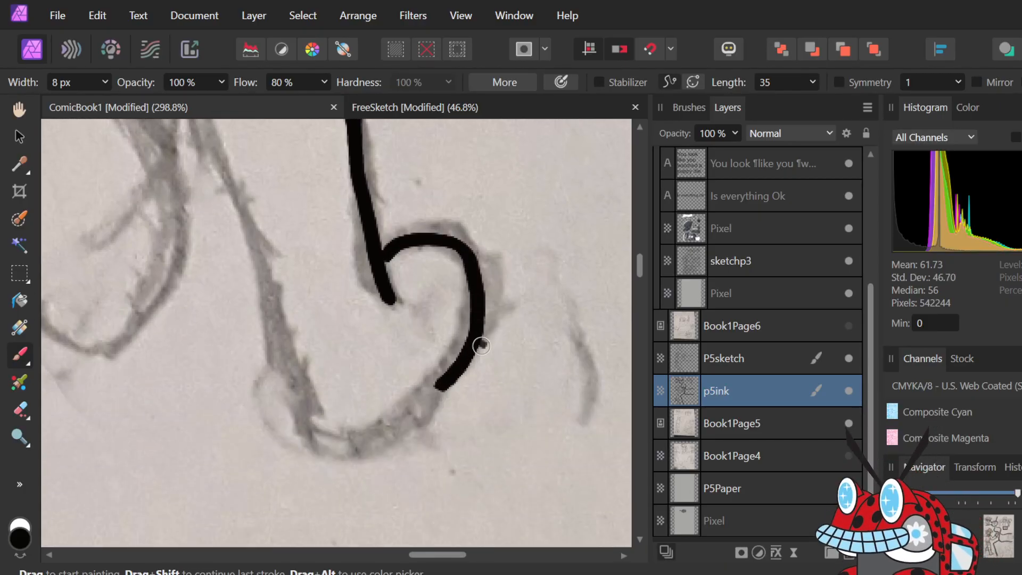
# - Ink the sole of the central figure's straight-leg foot and continue the line up the lower inner calf
pyautogui.moveTo(475, 331)
pyautogui.mouseDown()
pyautogui.moveTo(391, 437)
pyautogui.moveTo(368, 450)
pyautogui.moveTo(316, 445)
pyautogui.moveTo(299, 430)
pyautogui.moveTo(234, 209)
pyautogui.mouseUp()
pyautogui.hotkey('ctrl', 'z')
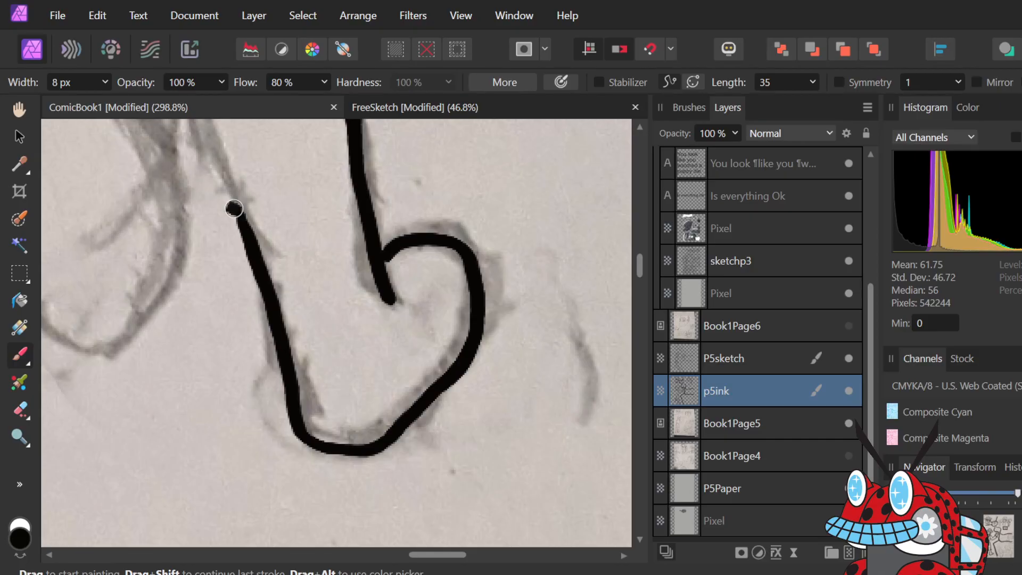
pyautogui.scroll(-3, 338, 221)
pyautogui.scroll(2, 355, 249)
pyautogui.scroll(-5, 354, 249)
pyautogui.scroll(3, 301, 264)
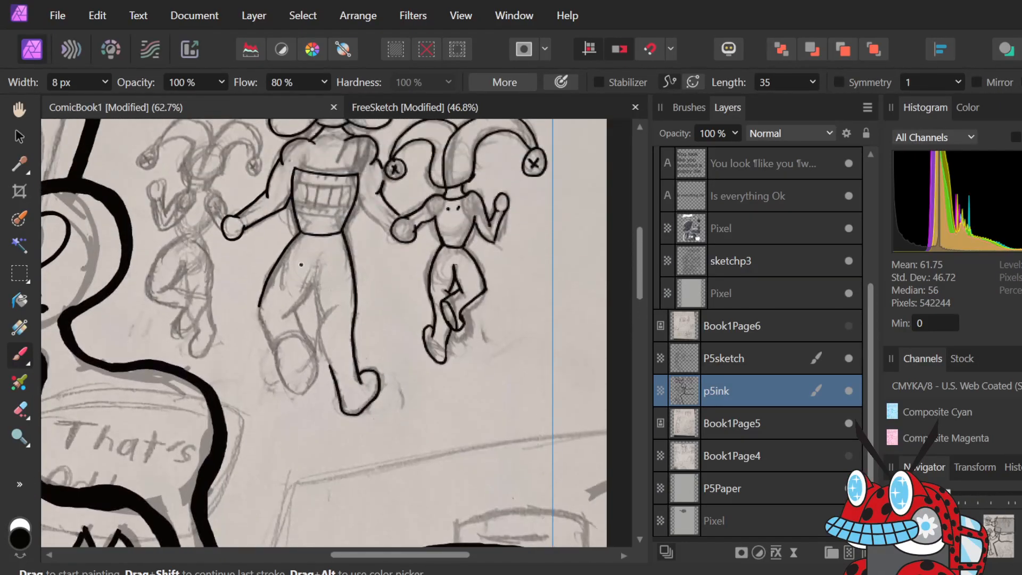
# - Ink the inner calf of the central figure's straight leg up to a short curved hook at the knee
pyautogui.scroll(4, 301, 264)
pyautogui.scroll(-4, 299, 266)
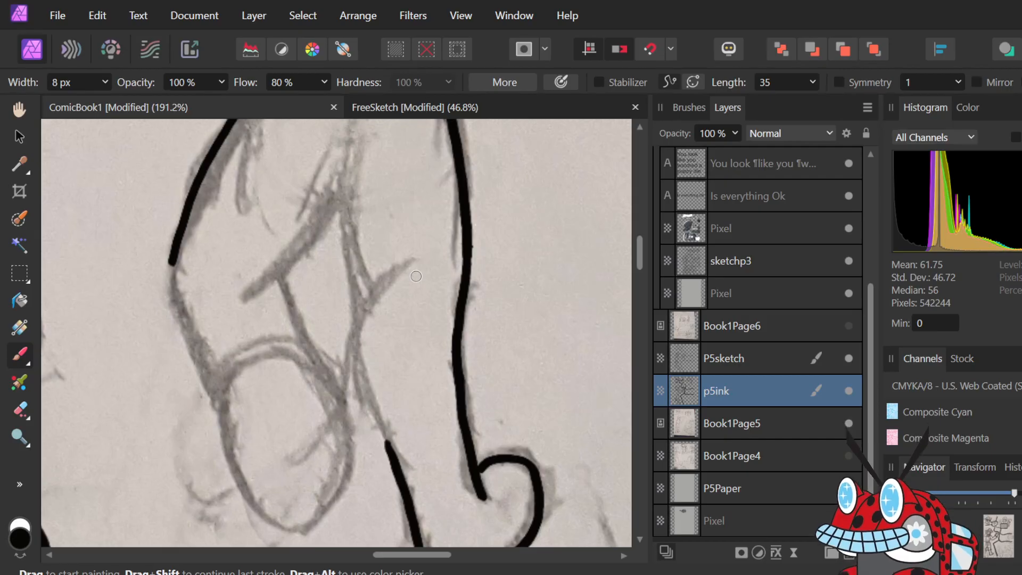
pyautogui.moveTo(390, 448)
pyautogui.mouseDown()
pyautogui.moveTo(359, 356)
pyautogui.moveTo(392, 268)
pyautogui.mouseUp()
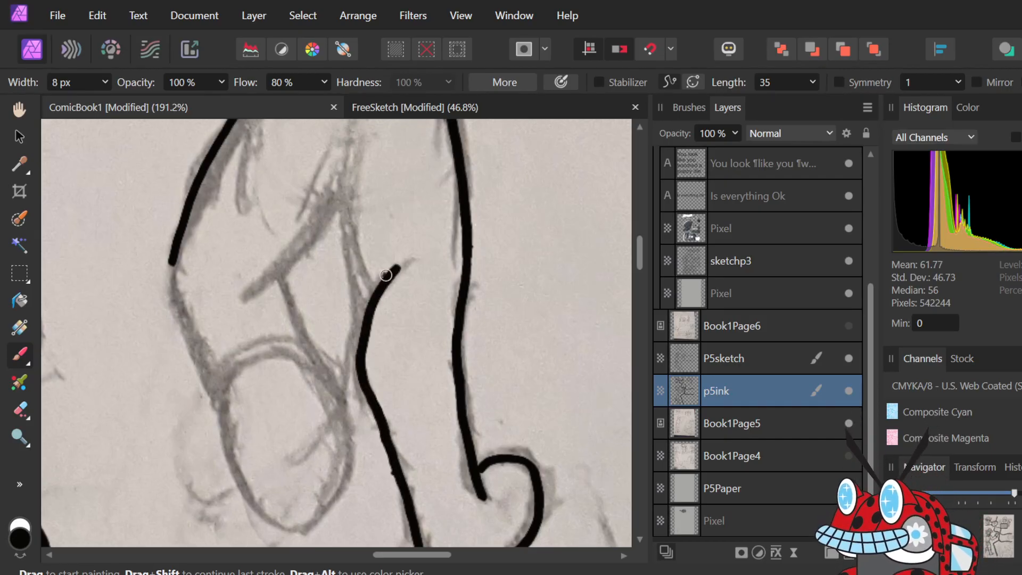
pyautogui.hotkey('ctrl', 'z')
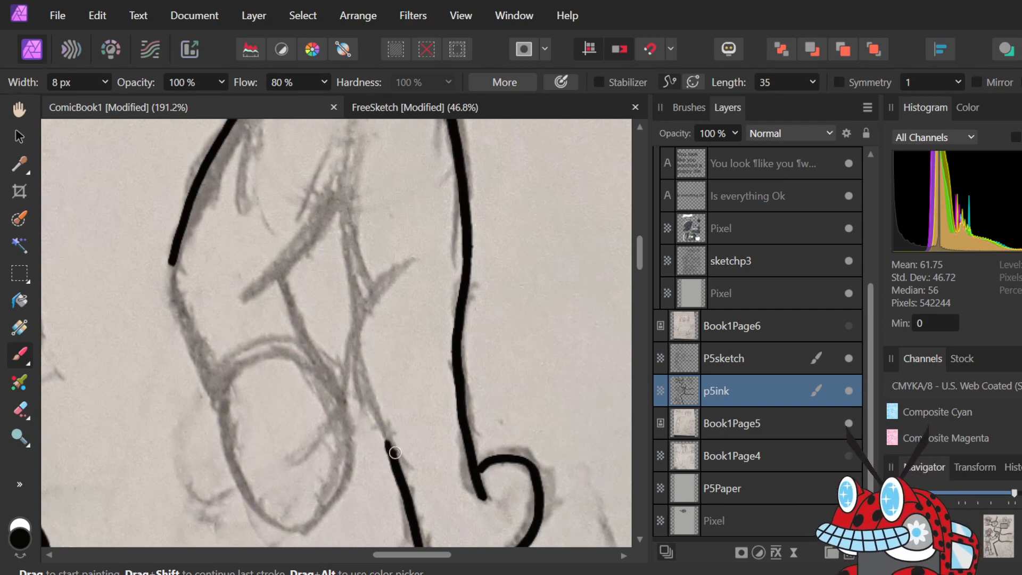
pyautogui.moveTo(400, 468)
pyautogui.mouseDown()
pyautogui.moveTo(362, 359)
pyautogui.moveTo(363, 306)
pyautogui.mouseUp()
pyautogui.hotkey('ctrl', 'z')
pyautogui.moveTo(392, 456)
pyautogui.mouseDown()
pyautogui.moveTo(363, 389)
pyautogui.moveTo(363, 311)
pyautogui.moveTo(392, 269)
pyautogui.mouseUp()
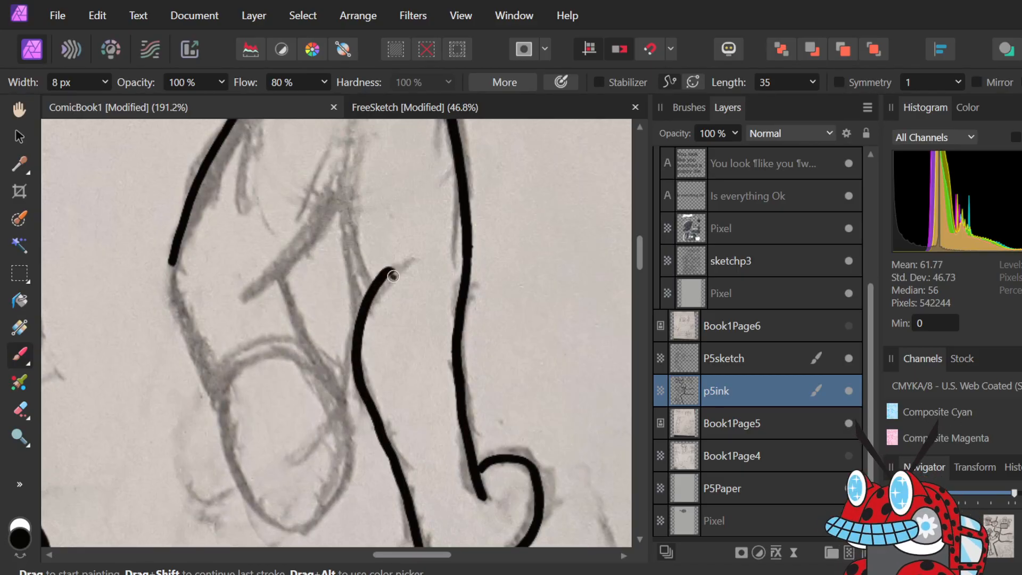
# - Ink the straight leg's inner thigh line from the crotch down to the knee curve
pyautogui.moveTo(347, 136)
pyautogui.mouseDown()
pyautogui.moveTo(341, 230)
pyautogui.moveTo(361, 287)
pyautogui.moveTo(349, 150)
pyautogui.moveTo(346, 235)
pyautogui.moveTo(365, 303)
pyautogui.moveTo(346, 181)
pyautogui.moveTo(350, 144)
pyautogui.mouseUp()
pyautogui.hotkey('ctrl', 'z')
pyautogui.hotkey('ctrl', 'z')
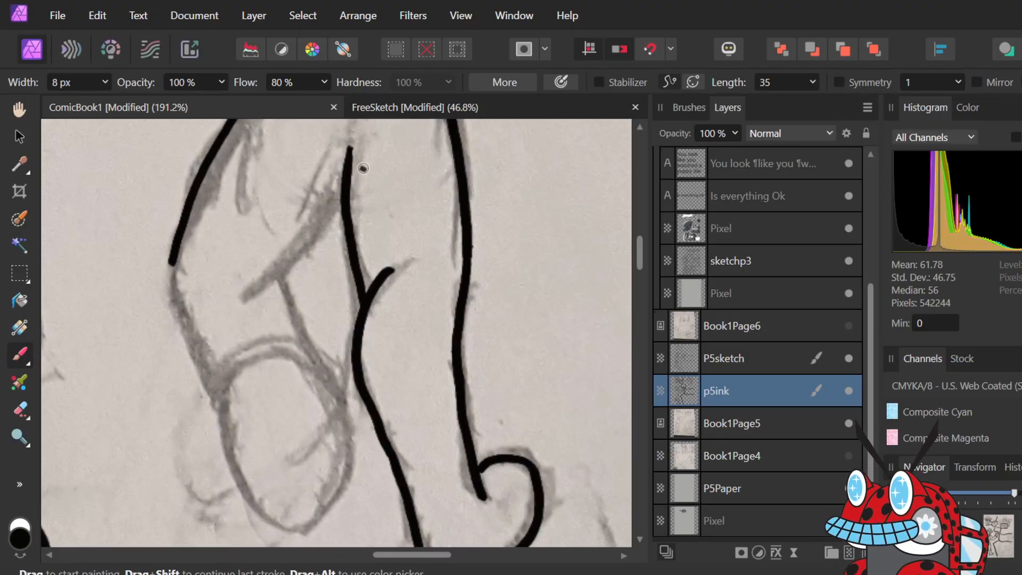
# - Ink the bent leg's inner thigh as a diagonal line from the crotch to the back of the knee
pyautogui.scroll(-5, 396, 278)
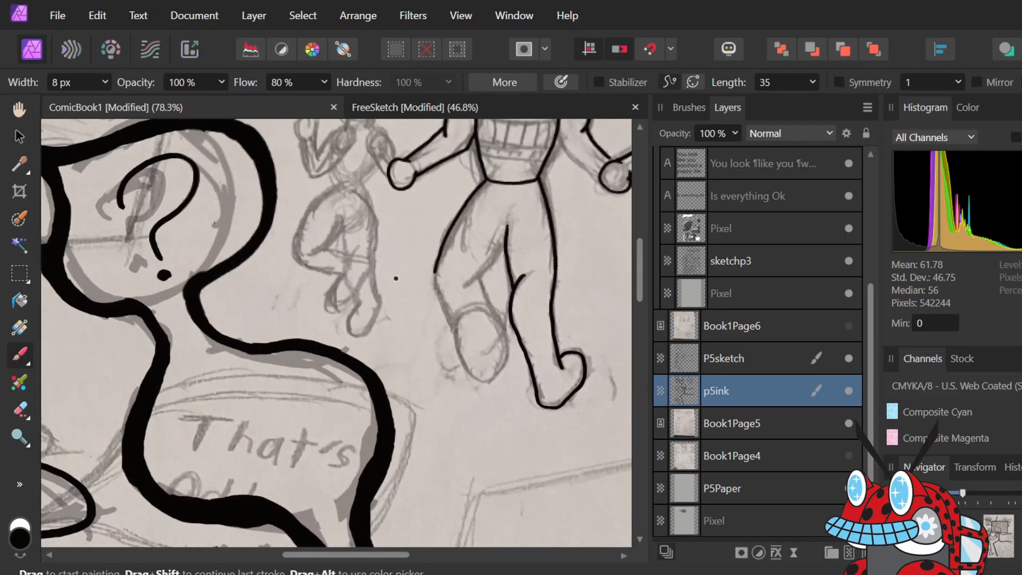
pyautogui.scroll(5, 525, 214)
pyautogui.scroll(-2, 520, 215)
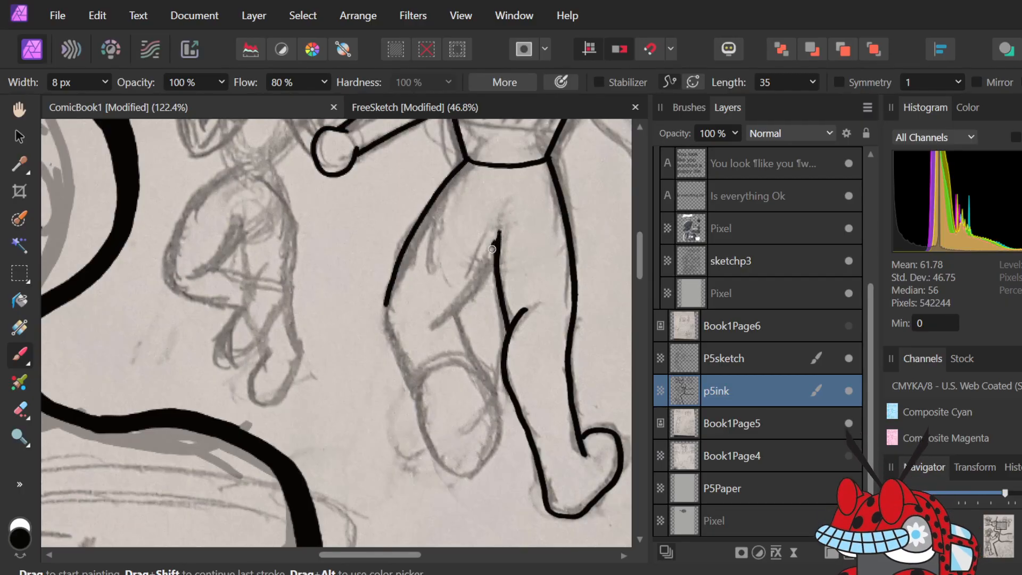
pyautogui.moveTo(492, 247); pyautogui.dragTo(445, 317)
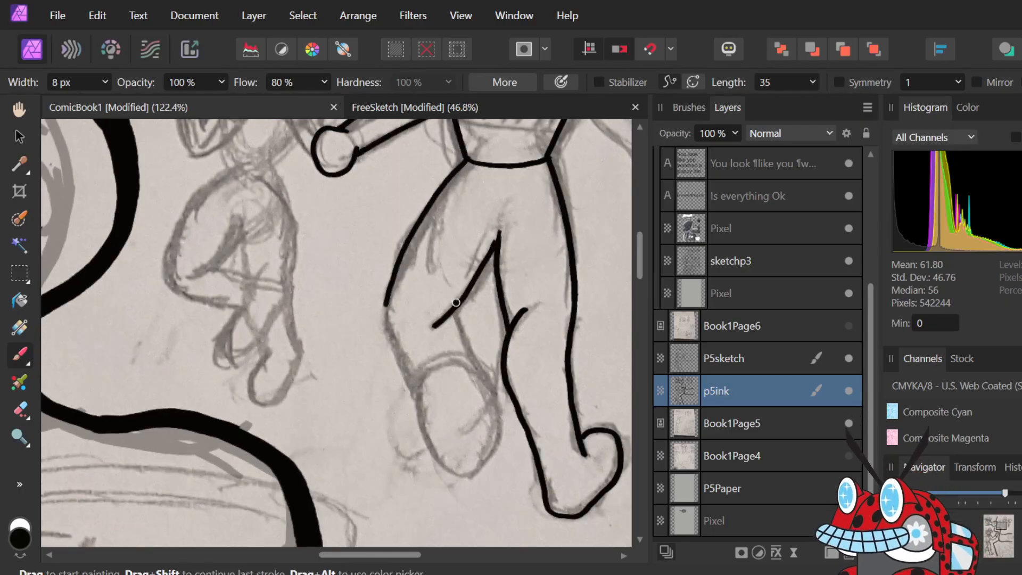
pyautogui.hotkey('ctrl', 'z')
pyautogui.moveTo(434, 324)
pyautogui.mouseDown()
pyautogui.moveTo(476, 290)
pyautogui.moveTo(495, 242)
pyautogui.mouseUp()
pyautogui.hotkey('ctrl', 'z')
pyautogui.moveTo(440, 320); pyautogui.dragTo(486, 266)
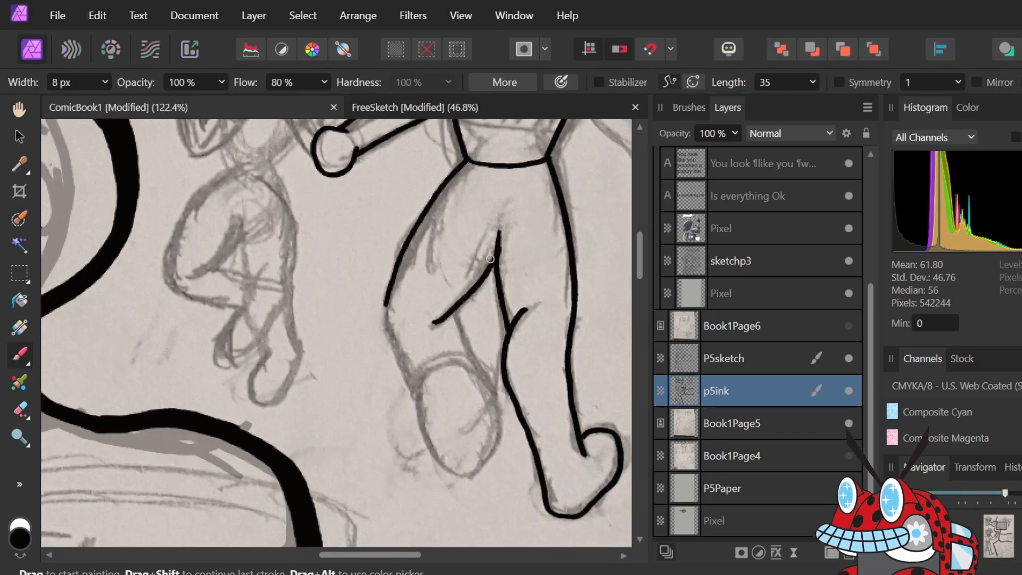
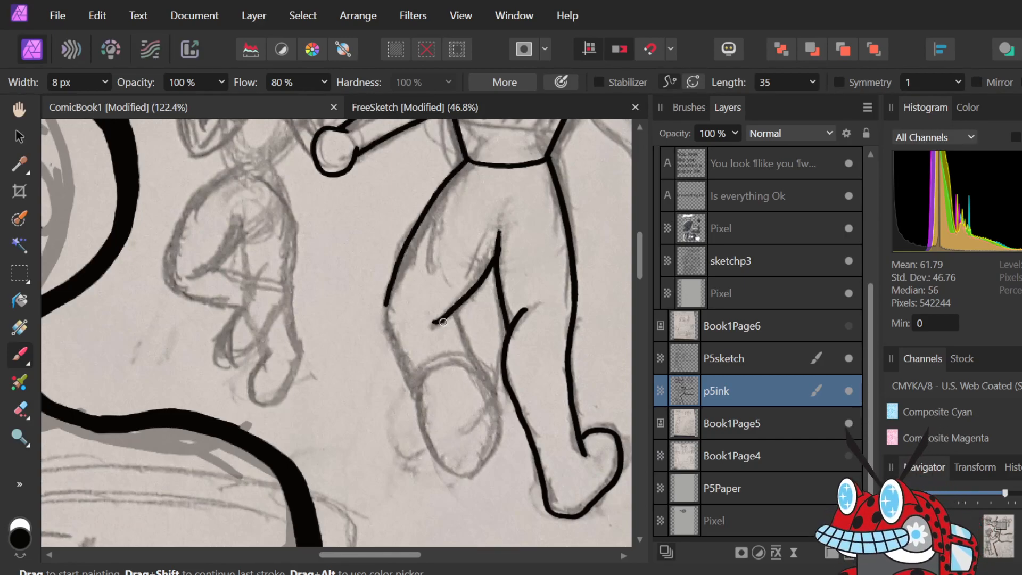
# - Ink the underside of the bent leg's calf and the edge of its foot nearest the straight leg
pyautogui.moveTo(445, 319); pyautogui.dragTo(478, 367)
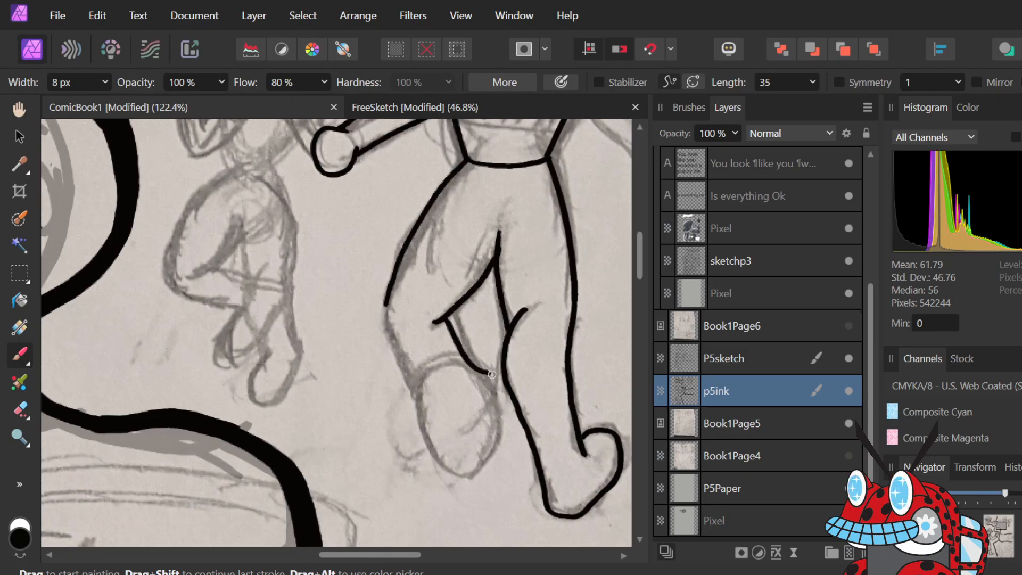
pyautogui.moveTo(490, 371); pyautogui.dragTo(487, 444)
pyautogui.hotkey('ctrl', 'z')
pyautogui.moveTo(488, 374)
pyautogui.mouseDown()
pyautogui.moveTo(500, 394)
pyautogui.moveTo(488, 432)
pyautogui.mouseUp()
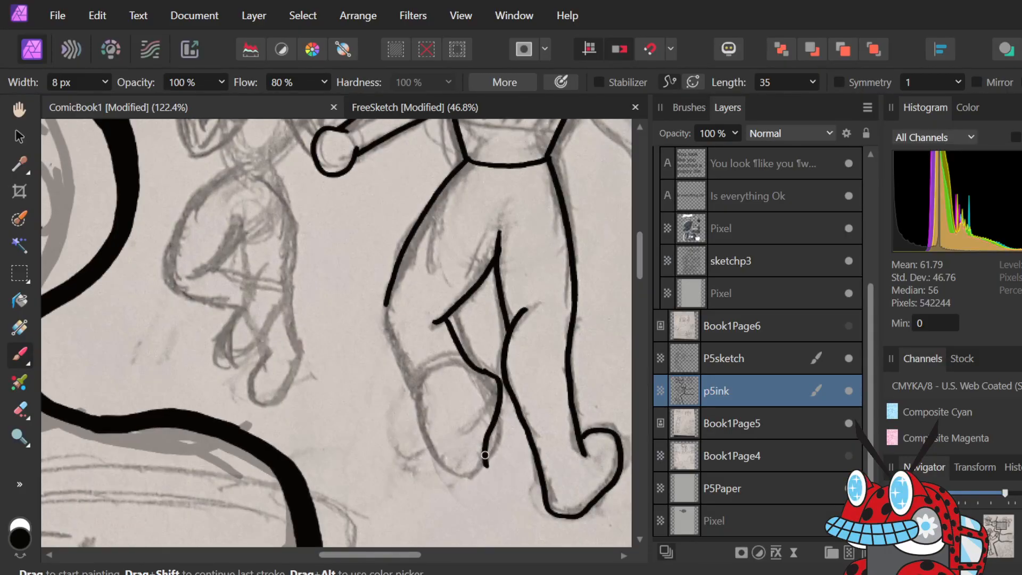
pyautogui.hotkey('ctrl', 'z')
pyautogui.moveTo(489, 449)
pyautogui.mouseDown()
pyautogui.moveTo(485, 467)
pyautogui.moveTo(453, 471)
pyautogui.mouseUp()
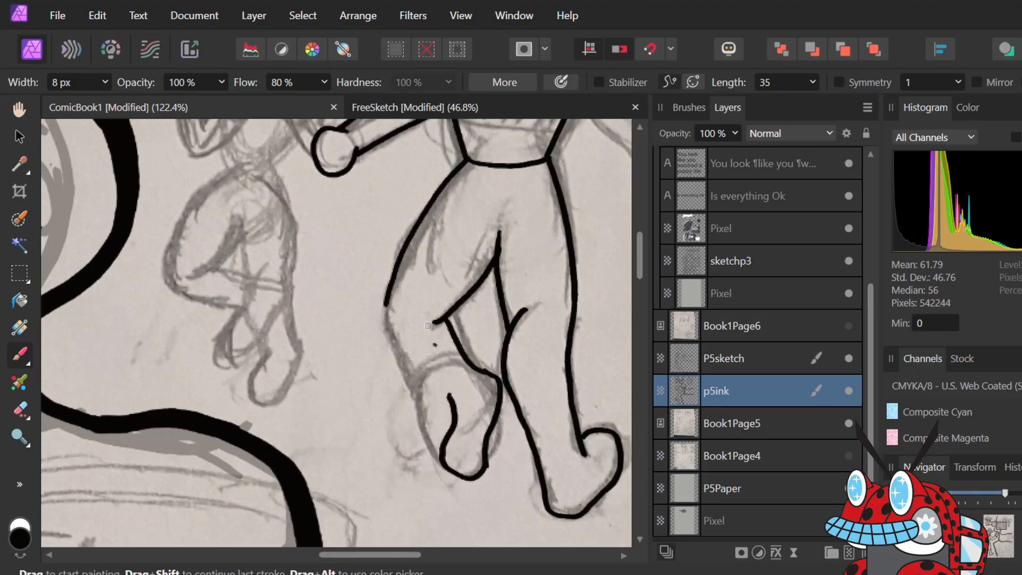
pyautogui.hotkey('ctrl', 'z')
# - Ink the bent leg's outer shin and the rest of its foot with a centre line, and erase the stray stroke end
pyautogui.moveTo(386, 302)
pyautogui.mouseDown()
pyautogui.moveTo(390, 335)
pyautogui.moveTo(444, 402)
pyautogui.mouseUp()
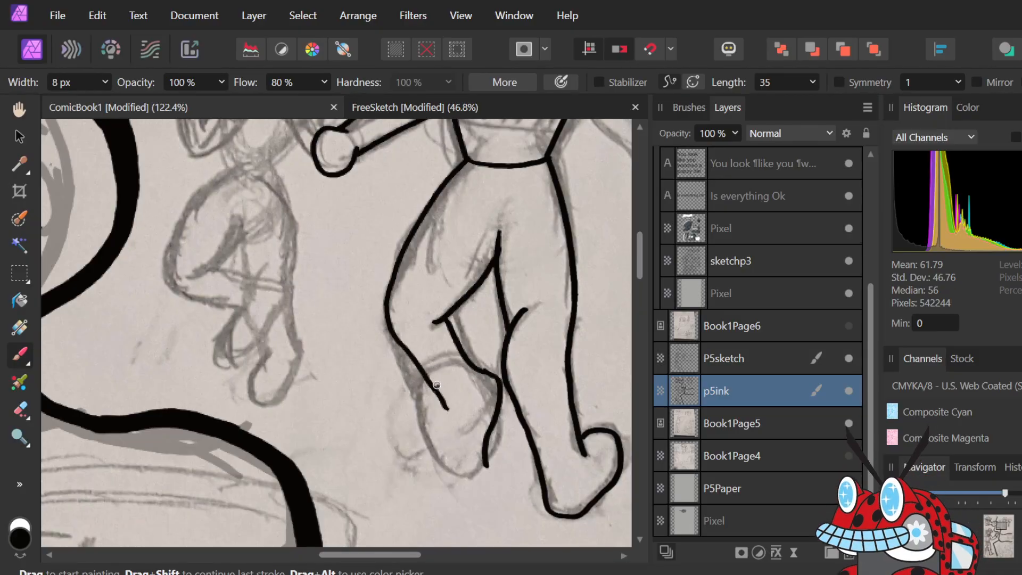
pyautogui.moveTo(444, 403)
pyautogui.mouseDown()
pyautogui.moveTo(450, 478)
pyautogui.moveTo(486, 465)
pyautogui.mouseUp()
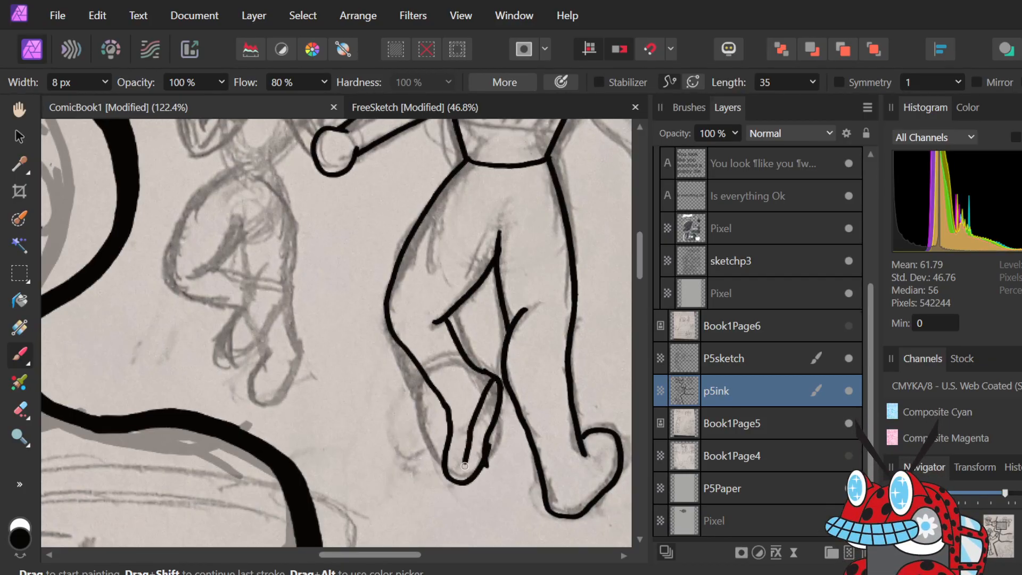
pyautogui.hotkey('ctrl', 'z')
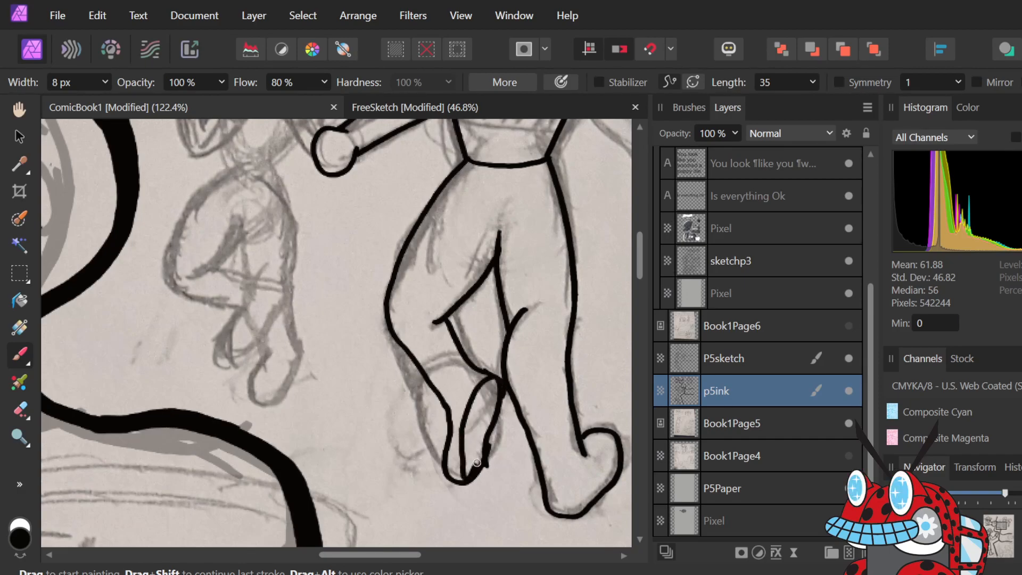
pyautogui.hotkey('ctrl', 'z')
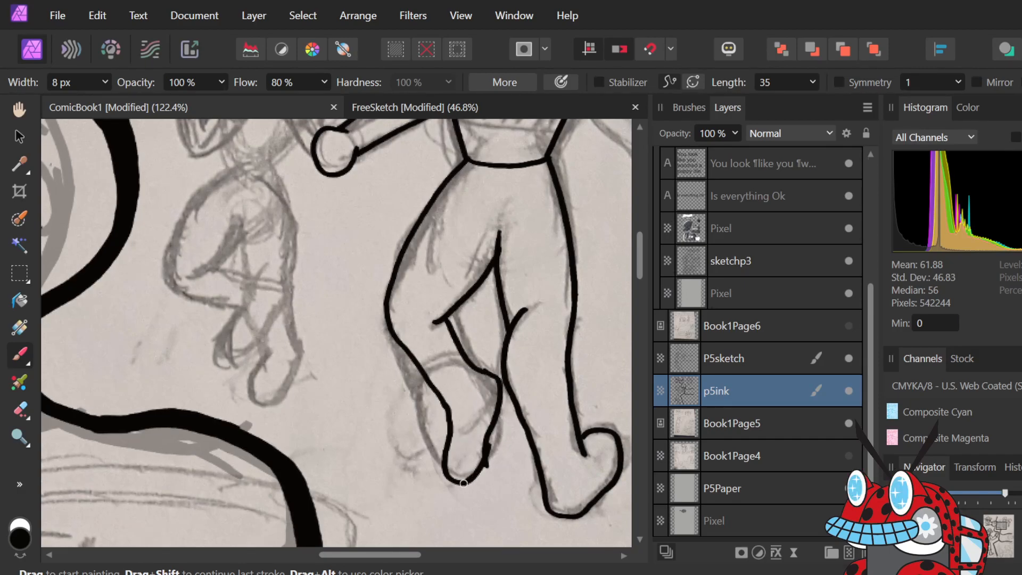
pyautogui.moveTo(473, 414); pyautogui.dragTo(495, 383)
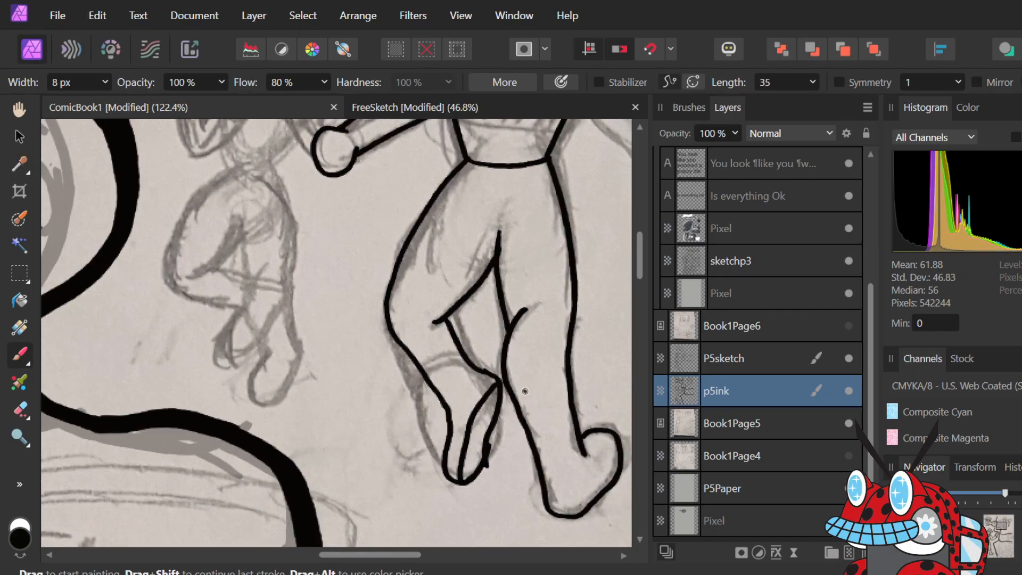
pyautogui.press('e')
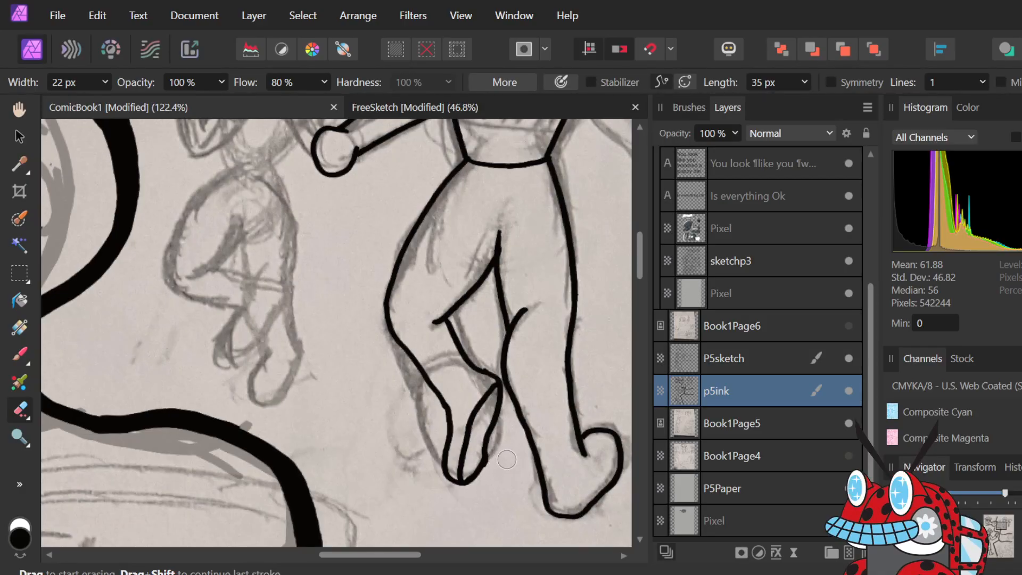
# - Examine the inked central figure and the uninked left jester sketch in the context of the page
pyautogui.scroll(-5, 506, 459)
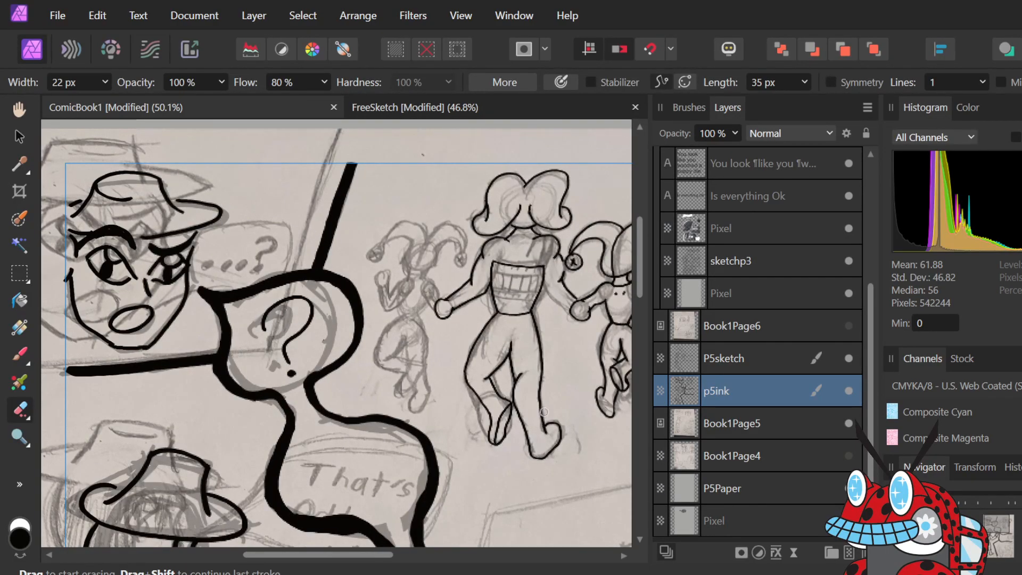
pyautogui.scroll(6, 542, 412)
pyautogui.scroll(-6, 548, 417)
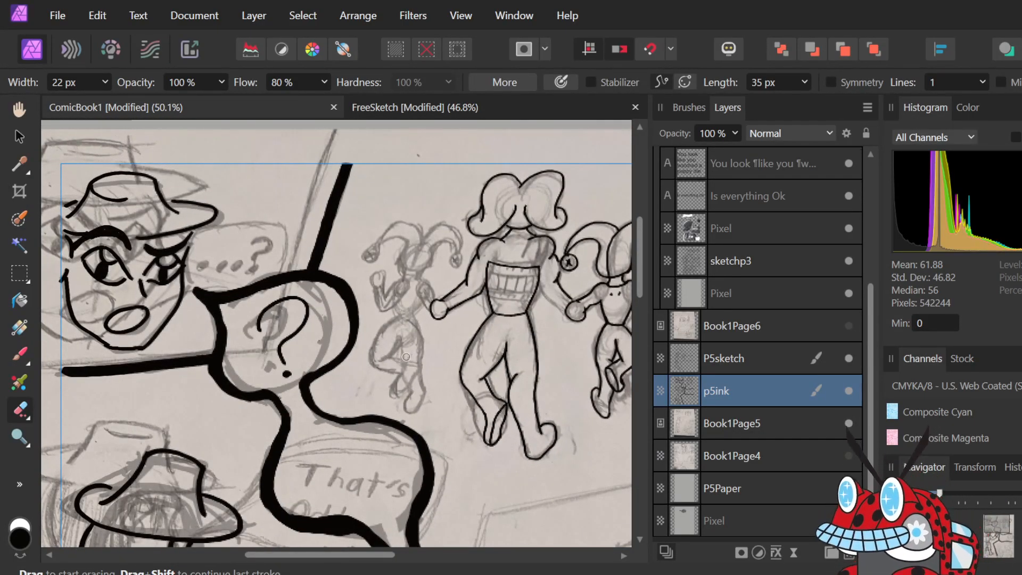
pyautogui.scroll(4, 407, 353)
pyautogui.scroll(1, 406, 353)
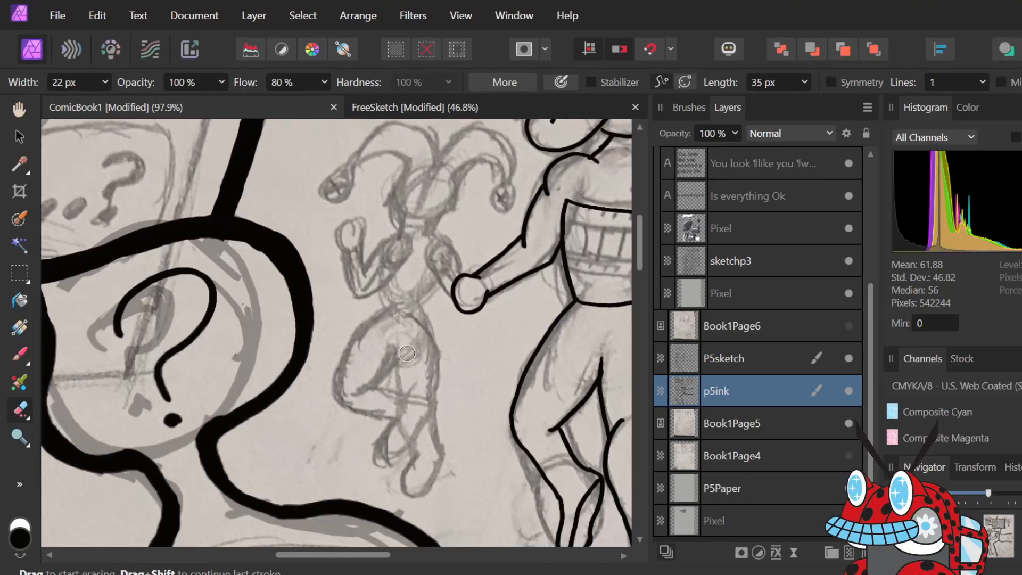
pyautogui.scroll(2, 407, 353)
pyautogui.scroll(-2, 407, 353)
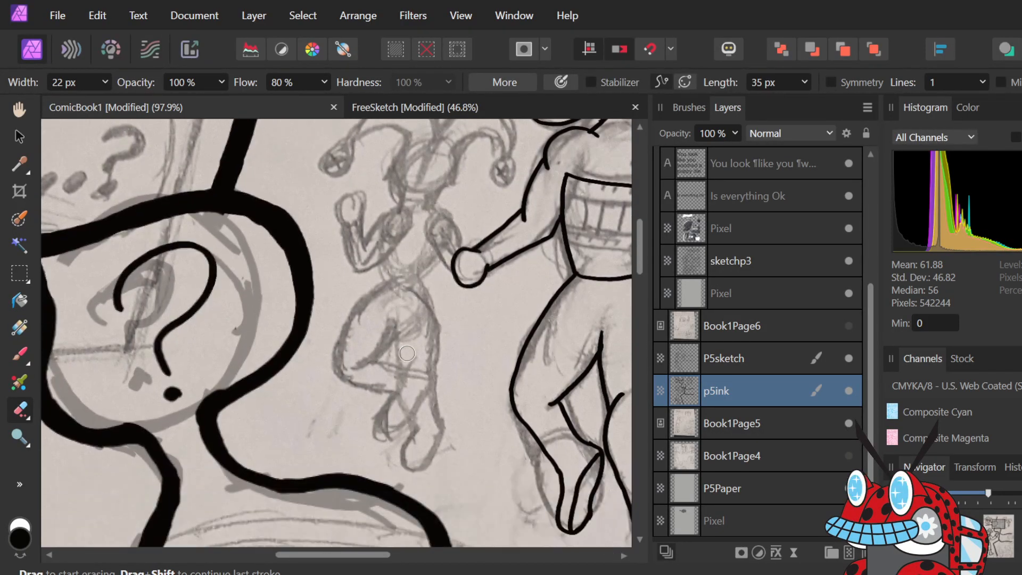
pyautogui.scroll(-4, 406, 353)
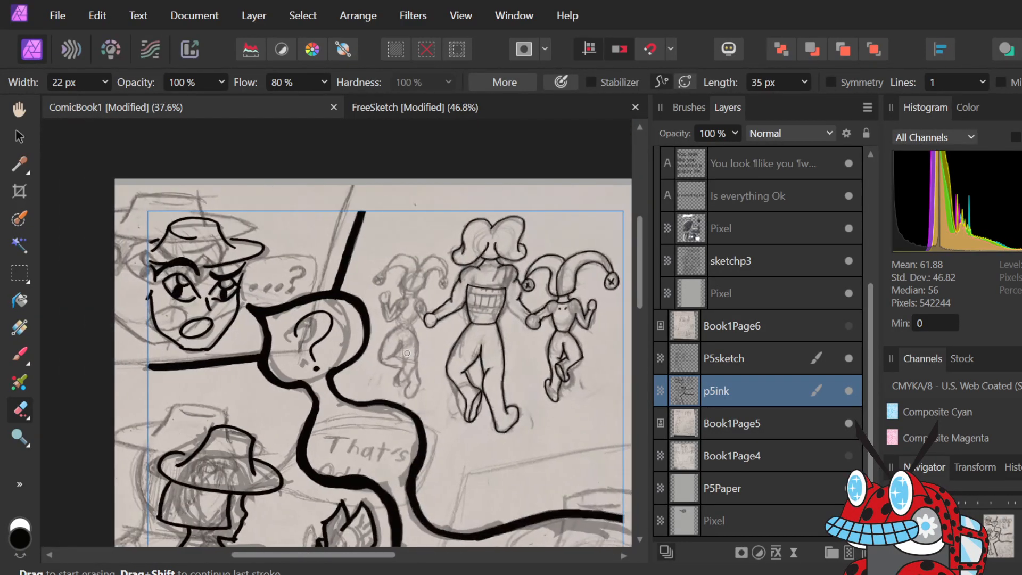
# - With the 8 px brush, ink the left jester's hat brim and right horn, including its round bell marked with an X
pyautogui.scroll(4, 406, 353)
pyautogui.scroll(1, 406, 352)
pyautogui.scroll(3, 406, 353)
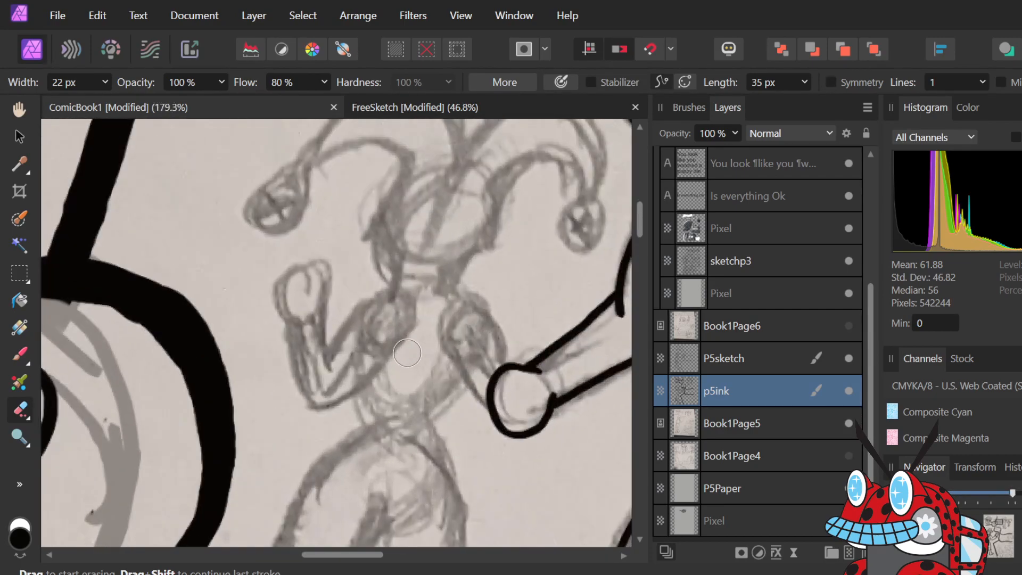
pyautogui.scroll(1, 407, 353)
pyautogui.hscroll(3, 407, 352)
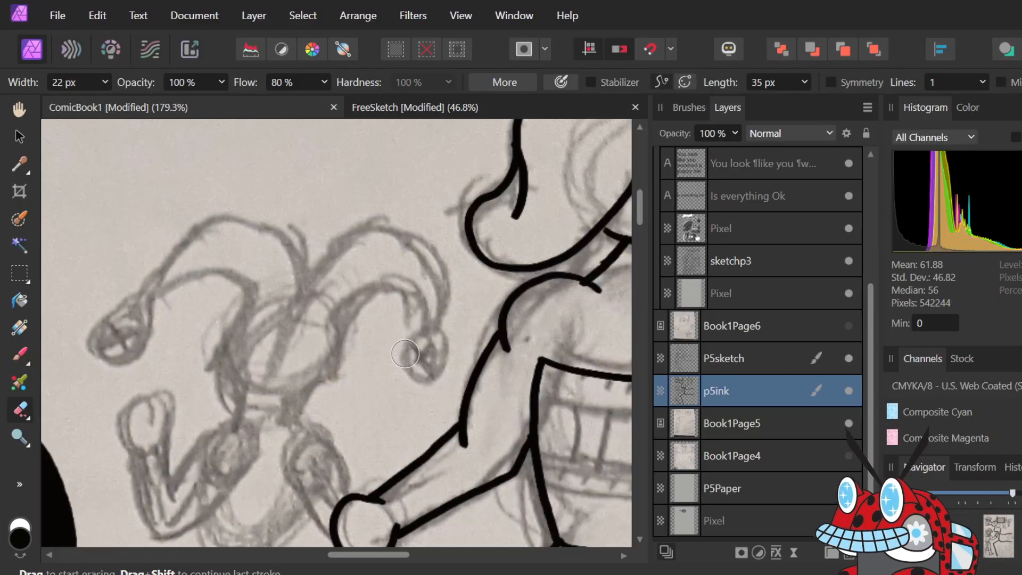
pyautogui.press('b')
pyautogui.moveTo(441, 322)
pyautogui.mouseDown()
pyautogui.moveTo(413, 328)
pyautogui.moveTo(407, 362)
pyautogui.moveTo(433, 381)
pyautogui.moveTo(443, 332)
pyautogui.moveTo(402, 342)
pyautogui.moveTo(410, 381)
pyautogui.moveTo(440, 376)
pyautogui.moveTo(437, 328)
pyautogui.moveTo(415, 355)
pyautogui.moveTo(433, 367)
pyautogui.mouseUp()
pyautogui.hotkey('ctrl', 'z')
pyautogui.moveTo(440, 320)
pyautogui.mouseDown()
pyautogui.moveTo(431, 266)
pyautogui.moveTo(384, 226)
pyautogui.moveTo(328, 245)
pyautogui.moveTo(257, 375)
pyautogui.moveTo(342, 235)
pyautogui.mouseUp()
pyautogui.hotkey('ctrl', 'z')
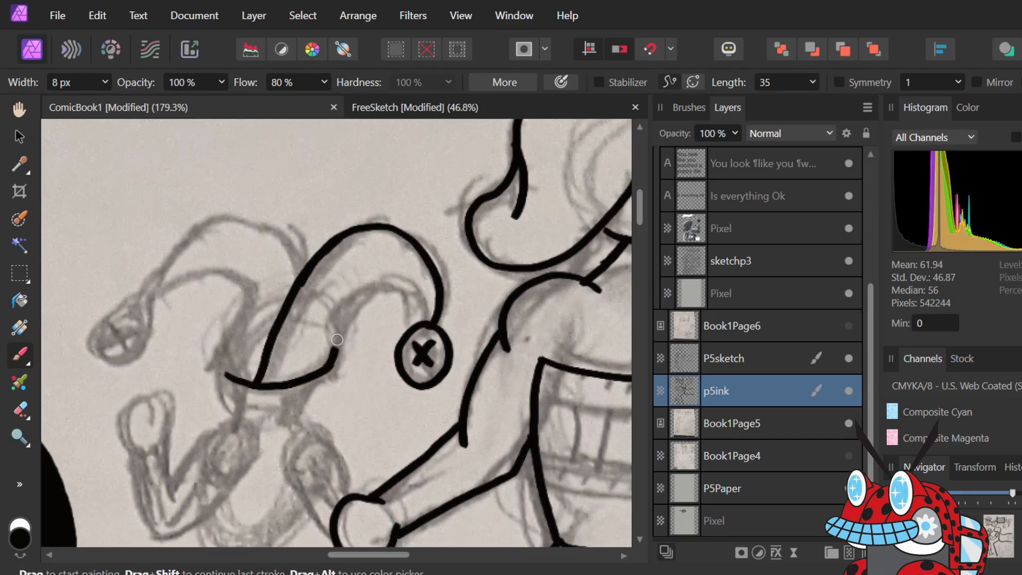
pyautogui.moveTo(389, 285); pyautogui.dragTo(419, 305)
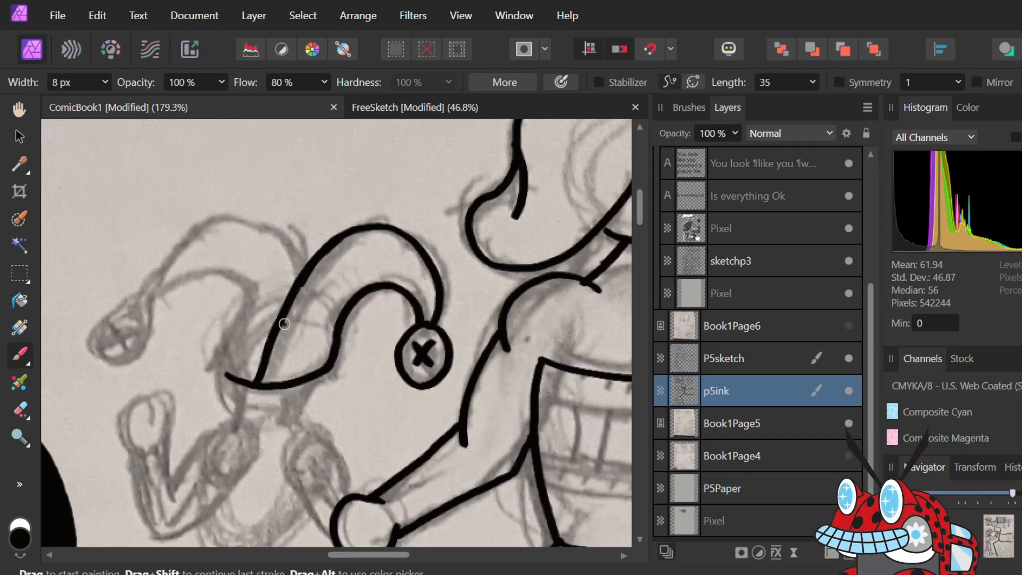
# - Ink the left horn of the left jester's hat with a round bell marked with an X
pyautogui.moveTo(303, 264)
pyautogui.mouseDown()
pyautogui.moveTo(288, 233)
pyautogui.moveTo(259, 218)
pyautogui.moveTo(228, 216)
pyautogui.moveTo(171, 250)
pyautogui.mouseUp()
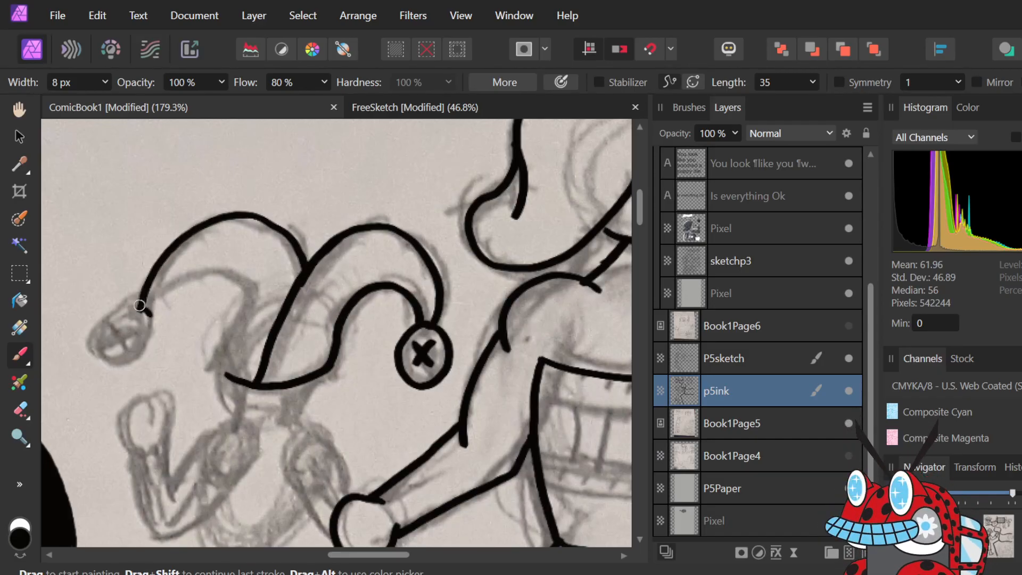
pyautogui.moveTo(130, 327); pyautogui.dragTo(117, 338)
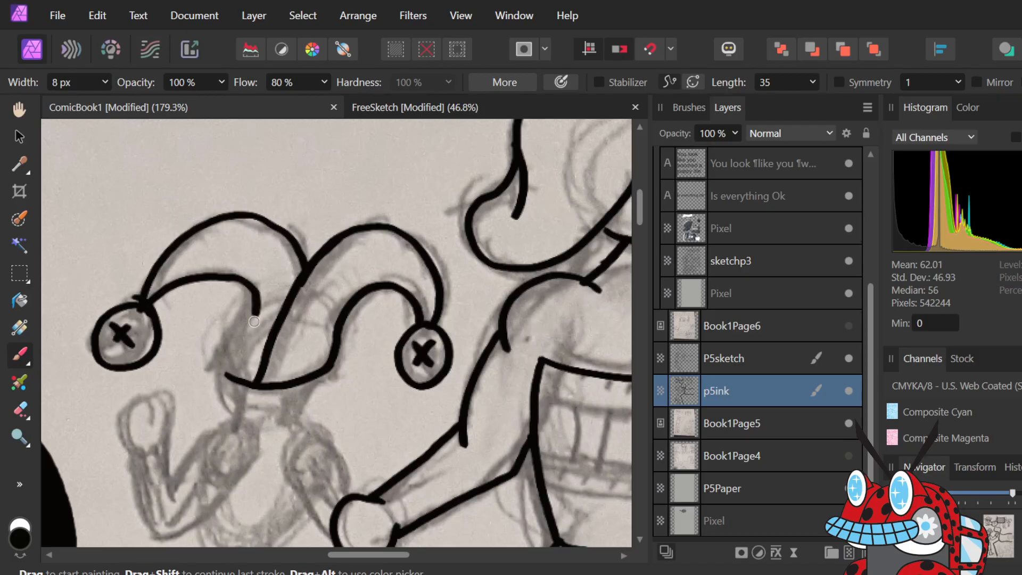
pyautogui.hotkey('ctrl', 'z')
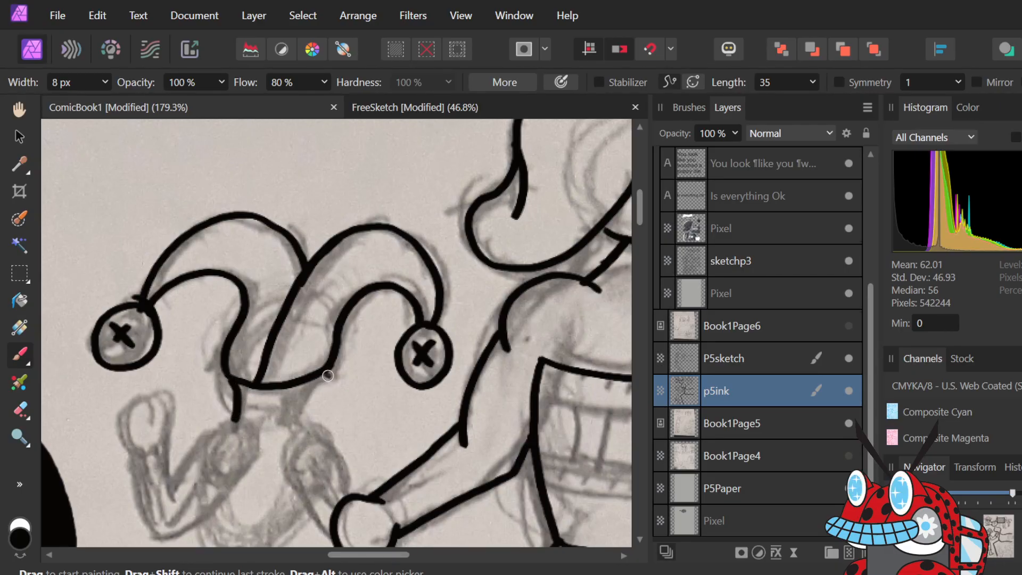
# - Ink the right side of the left jester's neck, curving from the hat brim down to the shoulder
pyautogui.moveTo(308, 390); pyautogui.dragTo(300, 424)
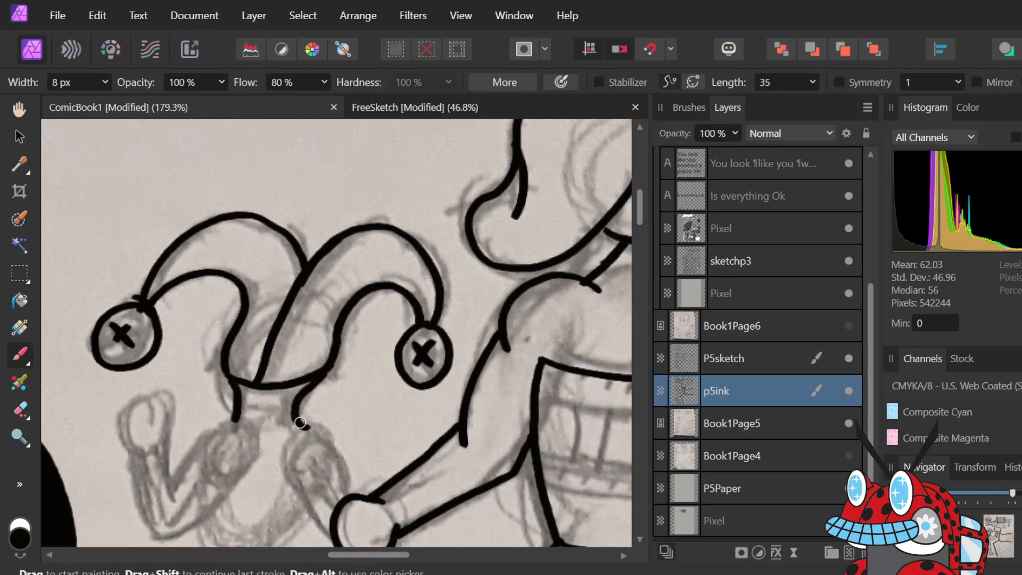
pyautogui.scroll(-5, 299, 423)
pyautogui.scroll(2, 307, 444)
pyautogui.scroll(2, 306, 443)
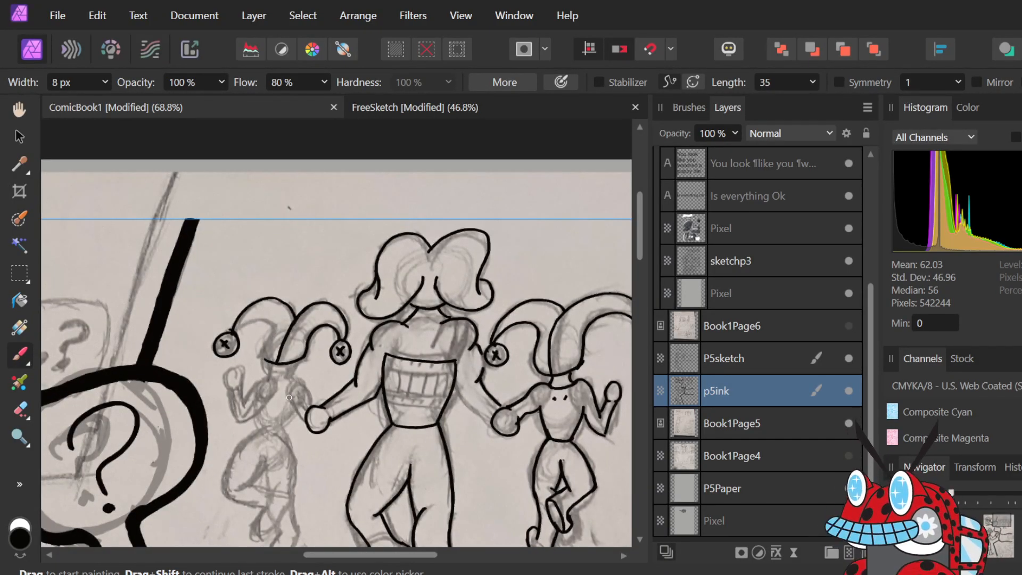
# - Undo the left jester's neck, hat brim and left horn strokes together with the left horn's bell
pyautogui.hotkey('ctrl', 'z')
pyautogui.hotkey('ctrl', 'z')
pyautogui.hotkey('ctrl', 'z')
pyautogui.hotkey('ctrl', 'z')
pyautogui.hotkey('ctrl', 'z')
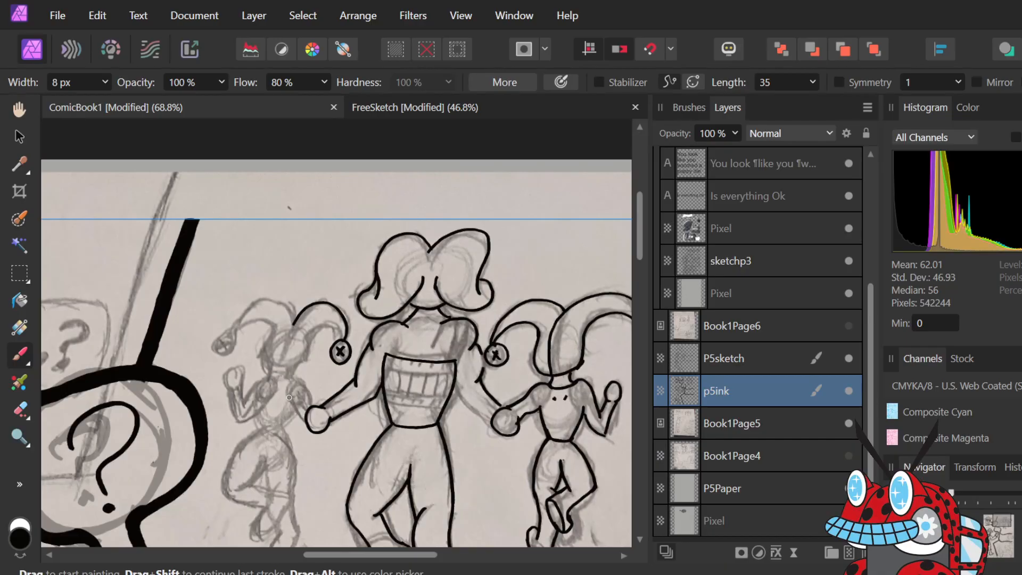
pyautogui.scroll(5, 282, 387)
pyautogui.scroll(1, 280, 384)
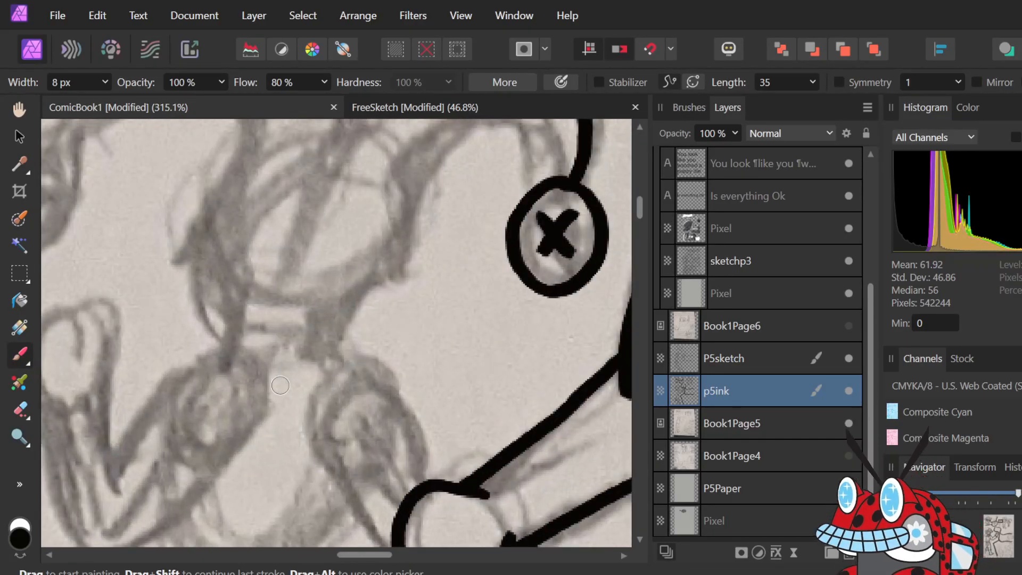
pyautogui.moveTo(316, 357); pyautogui.dragTo(294, 307)
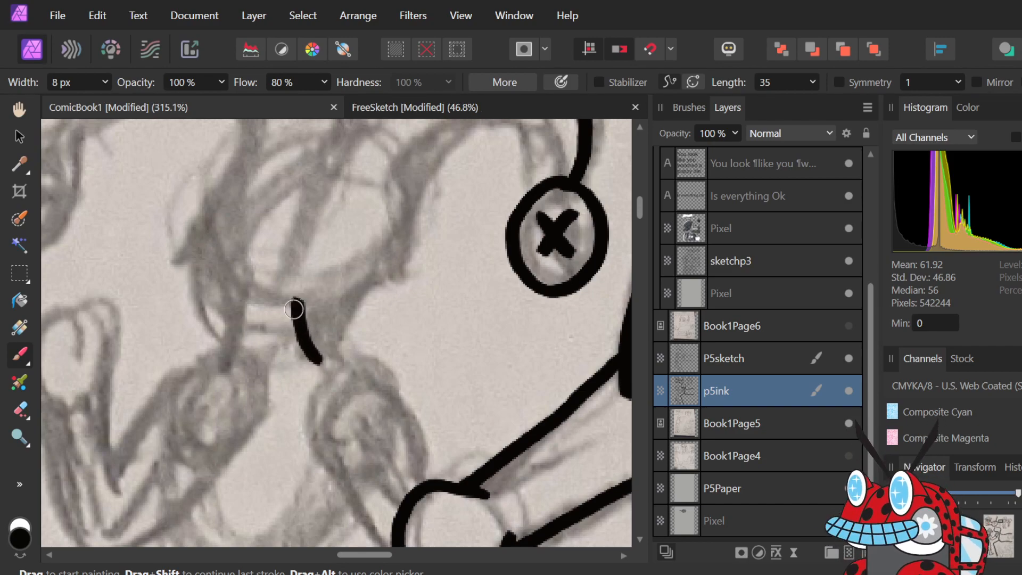
pyautogui.moveTo(238, 349); pyautogui.dragTo(290, 299)
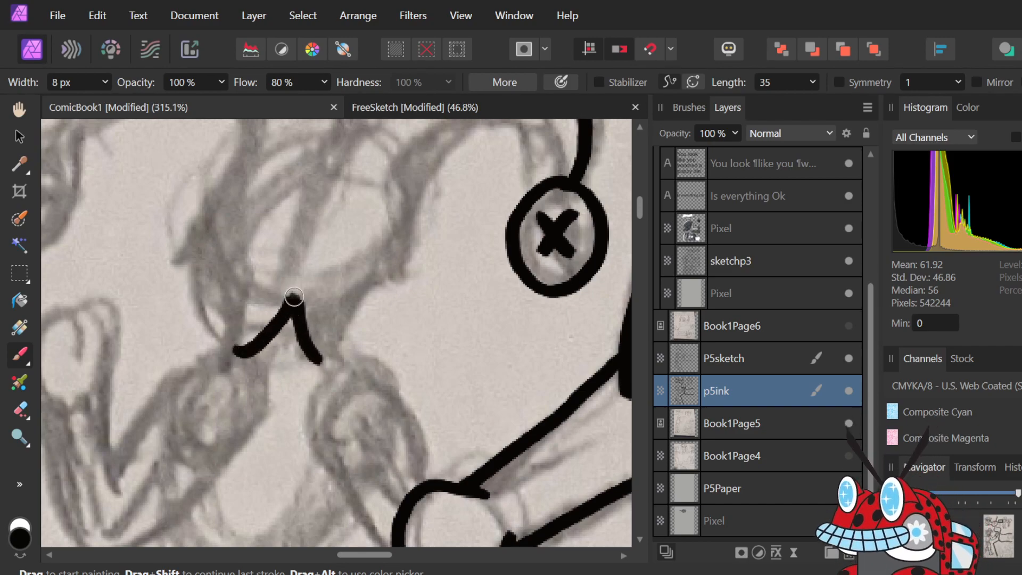
pyautogui.hotkey('ctrl', 'z')
pyautogui.moveTo(230, 348); pyautogui.dragTo(270, 293)
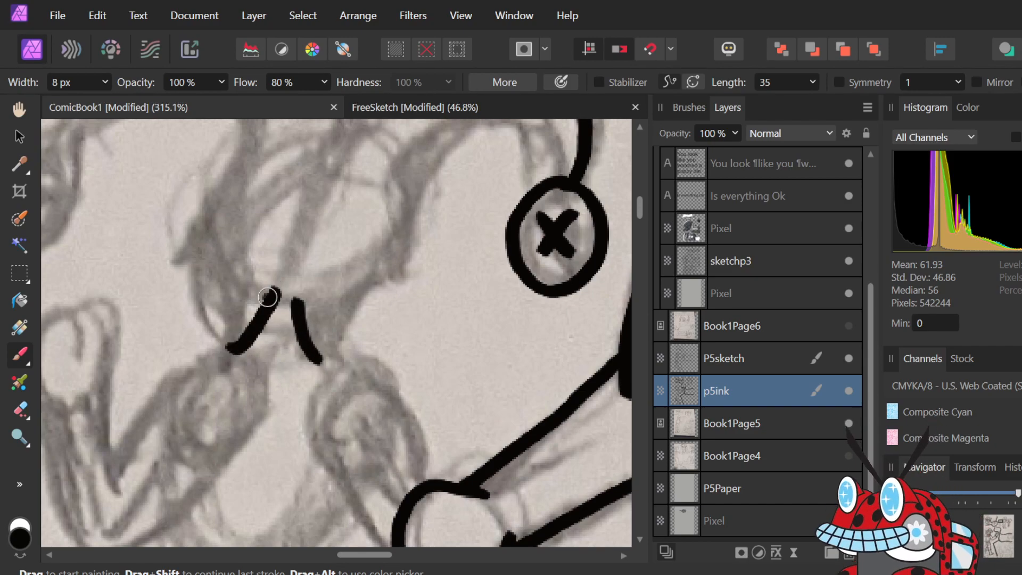
pyautogui.hotkey('ctrl', 'z')
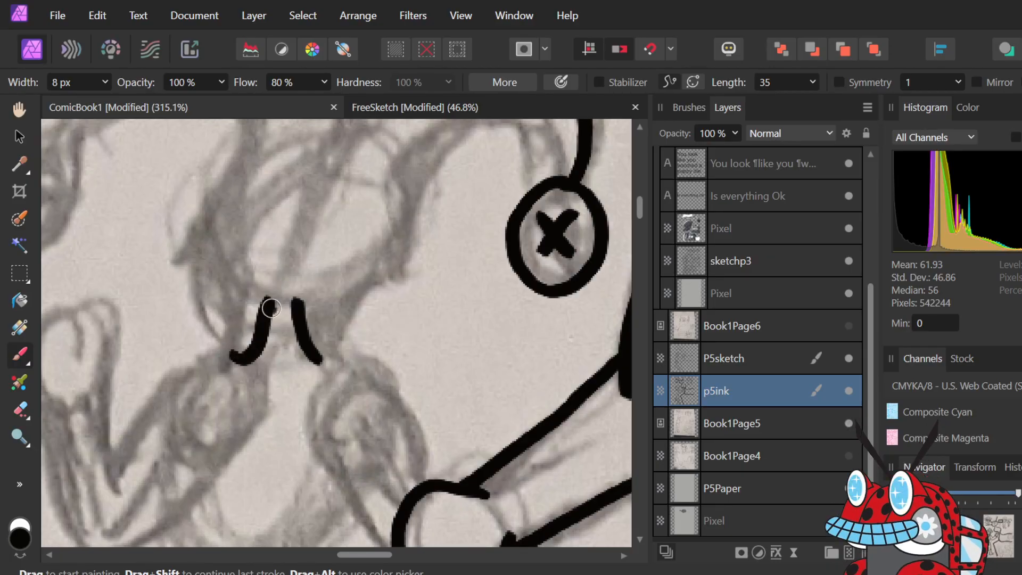
pyautogui.hotkey('ctrl', 'z')
pyautogui.hotkey('ctrl', 'z')
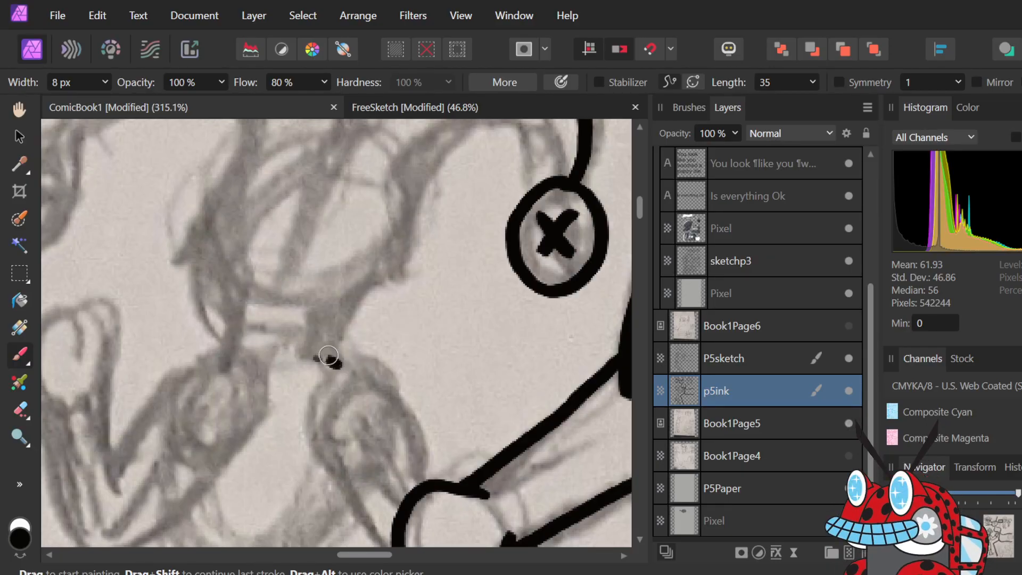
# - Ink two short neck lines and the curved hat brim of the left jester, erasing the line ends that overlap the brim
pyautogui.moveTo(329, 357); pyautogui.dragTo(322, 330)
pyautogui.moveTo(267, 355); pyautogui.dragTo(277, 300)
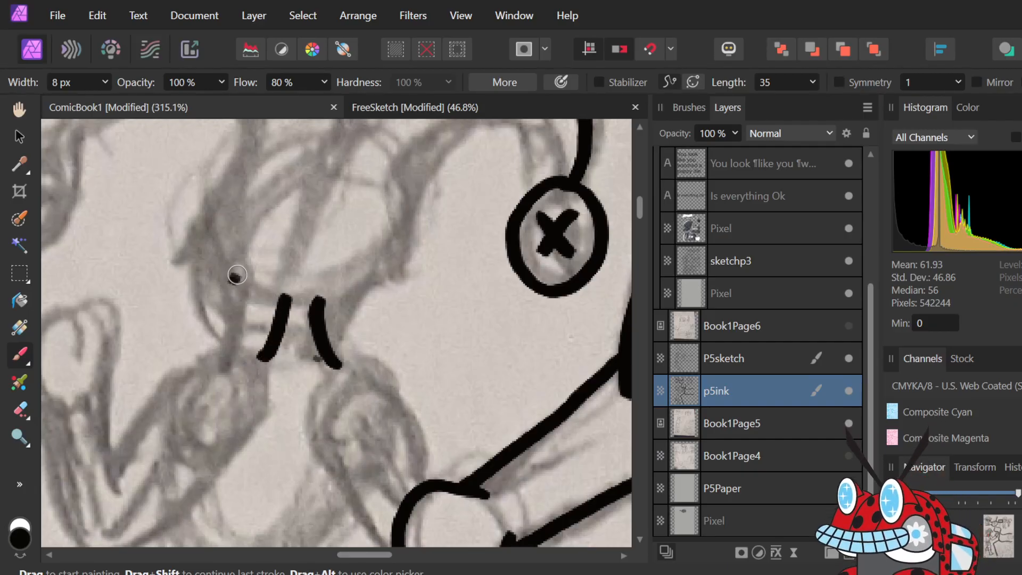
pyautogui.moveTo(233, 288)
pyautogui.mouseDown()
pyautogui.moveTo(306, 310)
pyautogui.moveTo(350, 294)
pyautogui.moveTo(398, 242)
pyautogui.moveTo(411, 209)
pyautogui.mouseUp()
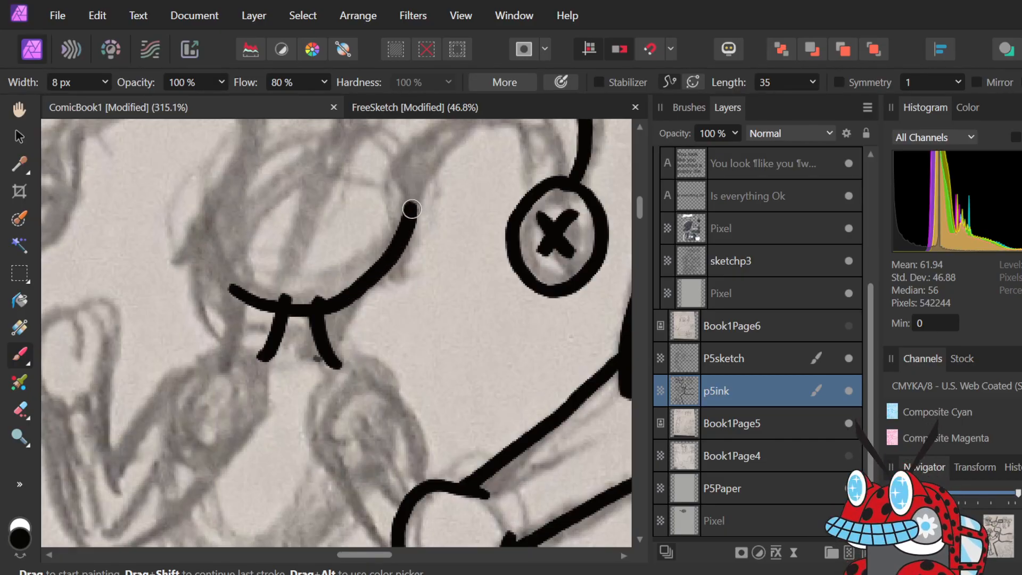
pyautogui.press('e')
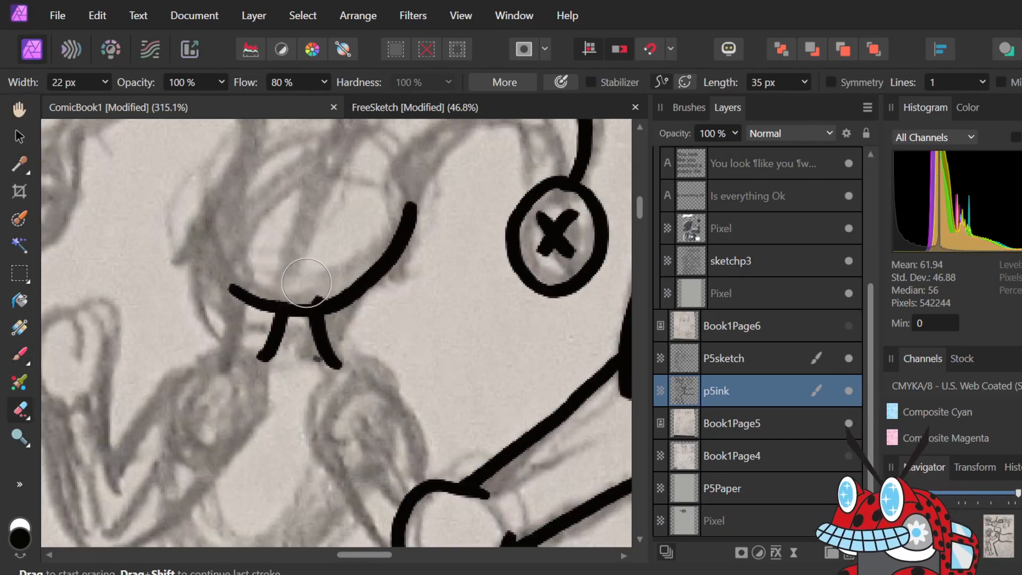
pyautogui.moveTo(304, 331)
pyautogui.mouseDown()
pyautogui.moveTo(297, 336)
pyautogui.moveTo(316, 351)
pyautogui.mouseUp()
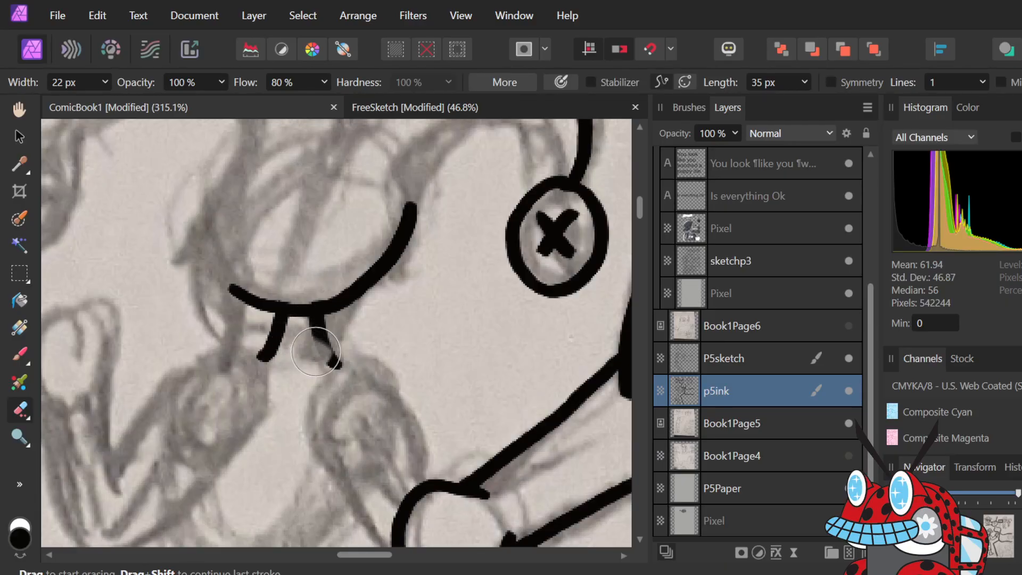
# - With the 8 px brush, ink the inner curve of the left jester's right hat horn from its bell down to the brim
pyautogui.scroll(-5, 314, 346)
pyautogui.scroll(6, 382, 281)
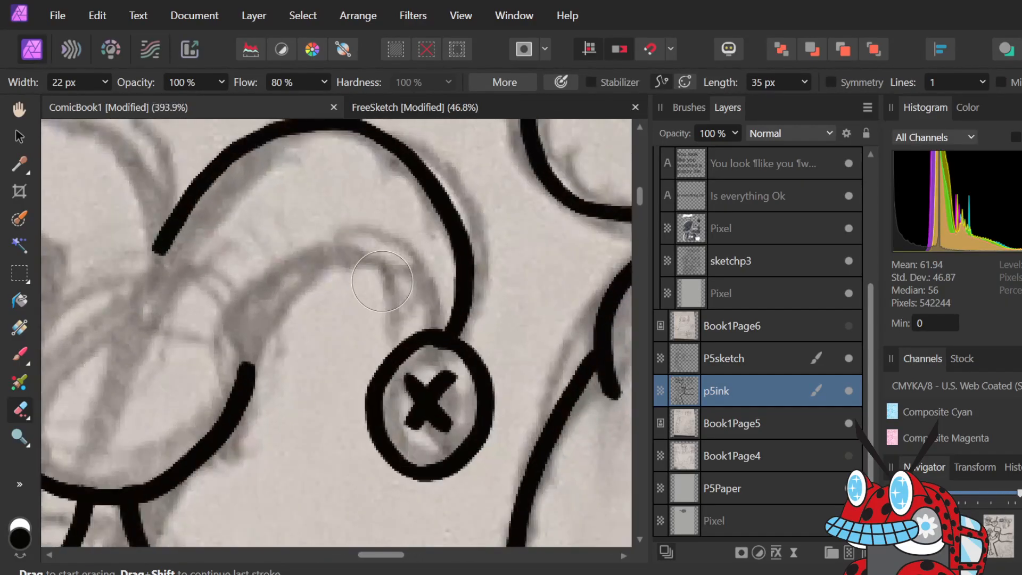
pyautogui.press('b')
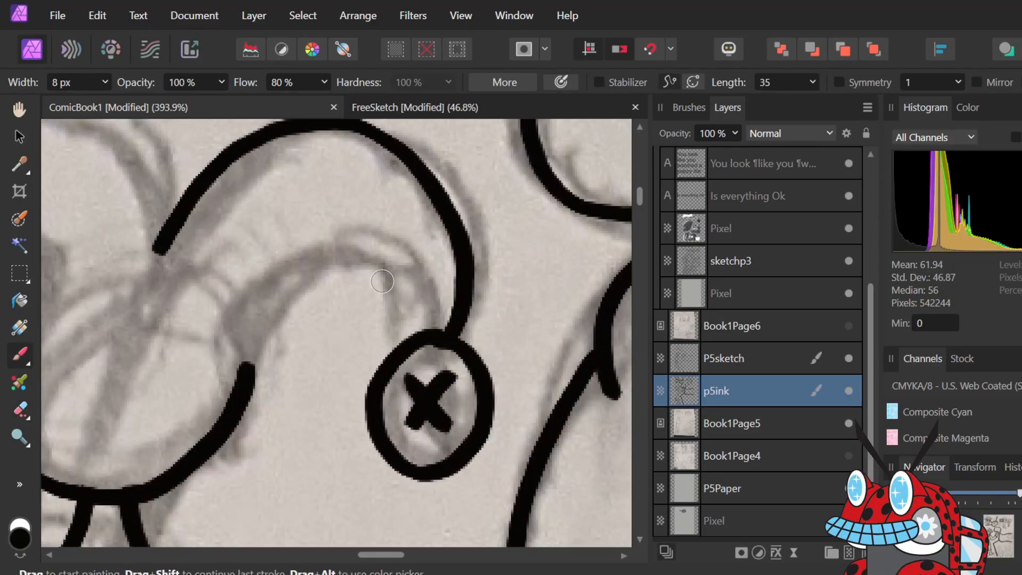
pyautogui.moveTo(443, 332)
pyautogui.mouseDown()
pyautogui.moveTo(418, 260)
pyautogui.moveTo(363, 236)
pyautogui.moveTo(300, 247)
pyautogui.moveTo(251, 297)
pyautogui.moveTo(245, 355)
pyautogui.mouseUp()
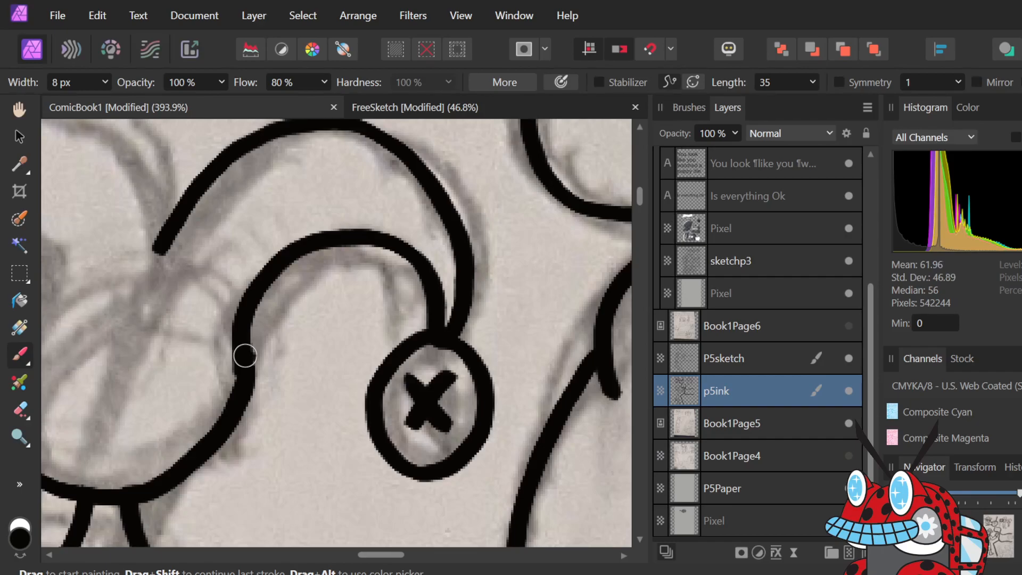
# - Ink the lower and upper curves of the left jester's left hat horn, joining the brim and the base of the right horn
pyautogui.scroll(-6, 245, 356)
pyautogui.scroll(3, 115, 325)
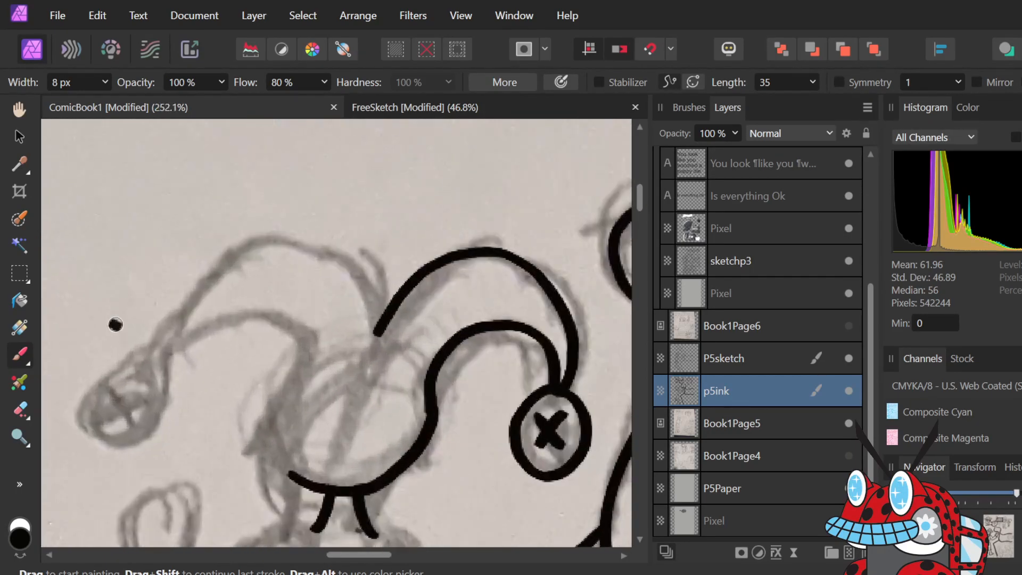
pyautogui.scroll(2, 233, 436)
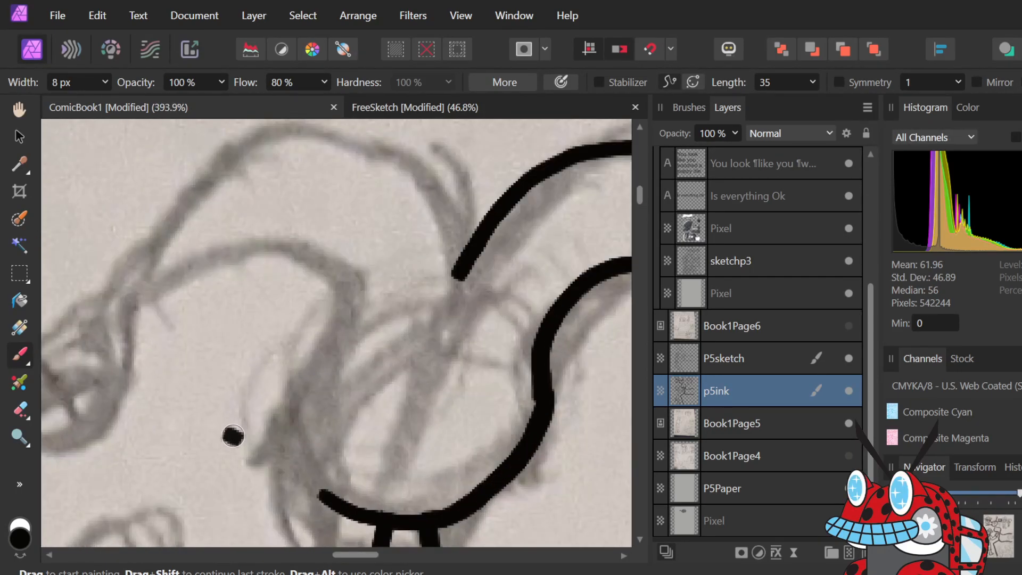
pyautogui.moveTo(339, 283)
pyautogui.mouseDown()
pyautogui.moveTo(295, 419)
pyautogui.moveTo(306, 480)
pyautogui.moveTo(323, 508)
pyautogui.mouseUp()
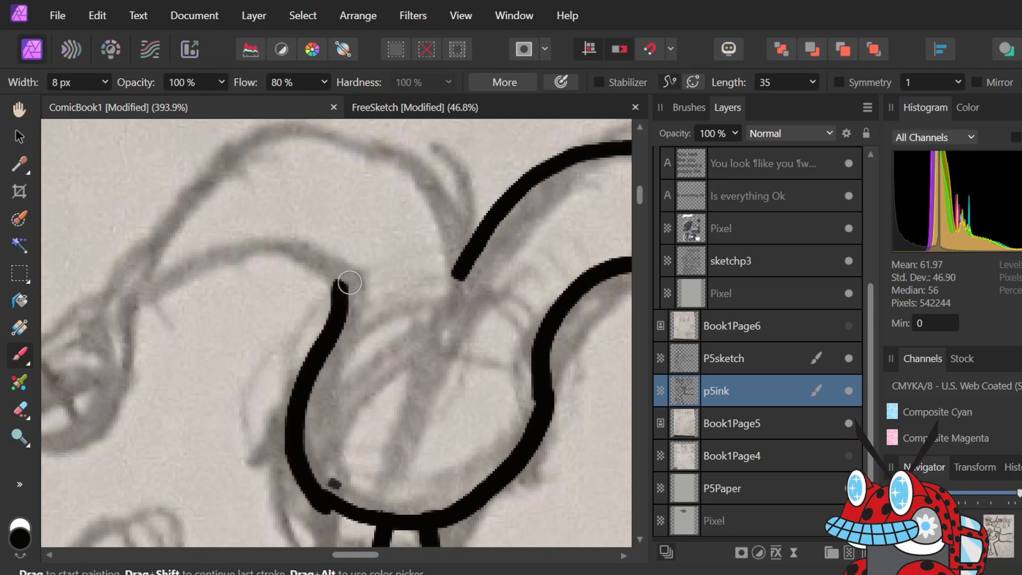
pyautogui.moveTo(339, 303)
pyautogui.mouseDown()
pyautogui.moveTo(319, 261)
pyautogui.moveTo(276, 243)
pyautogui.moveTo(212, 250)
pyautogui.moveTo(156, 276)
pyautogui.moveTo(109, 346)
pyautogui.mouseUp()
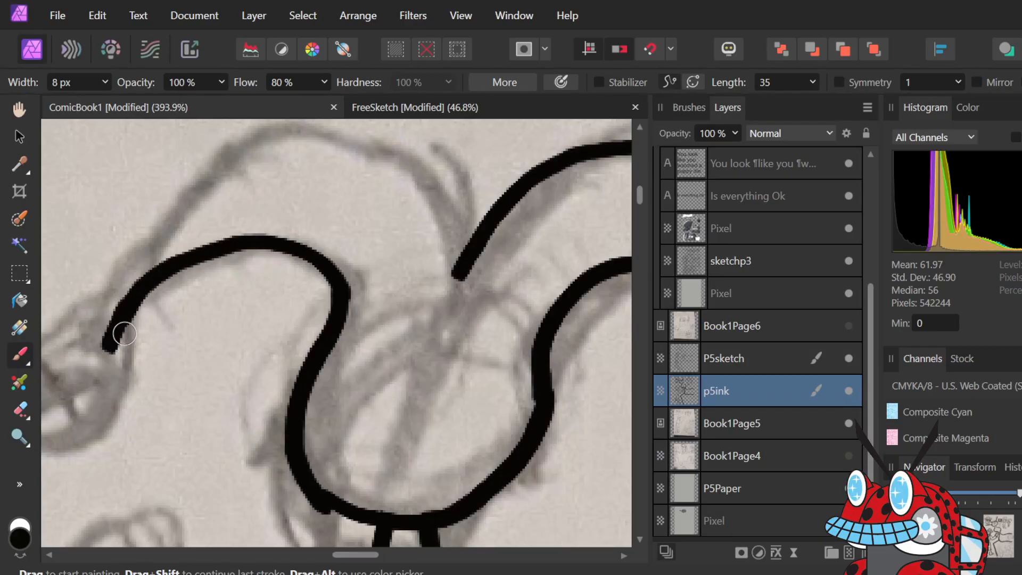
pyautogui.moveTo(481, 228)
pyautogui.mouseDown()
pyautogui.moveTo(414, 159)
pyautogui.moveTo(356, 126)
pyautogui.moveTo(268, 126)
pyautogui.moveTo(160, 214)
pyautogui.moveTo(119, 274)
pyautogui.moveTo(97, 332)
pyautogui.mouseUp()
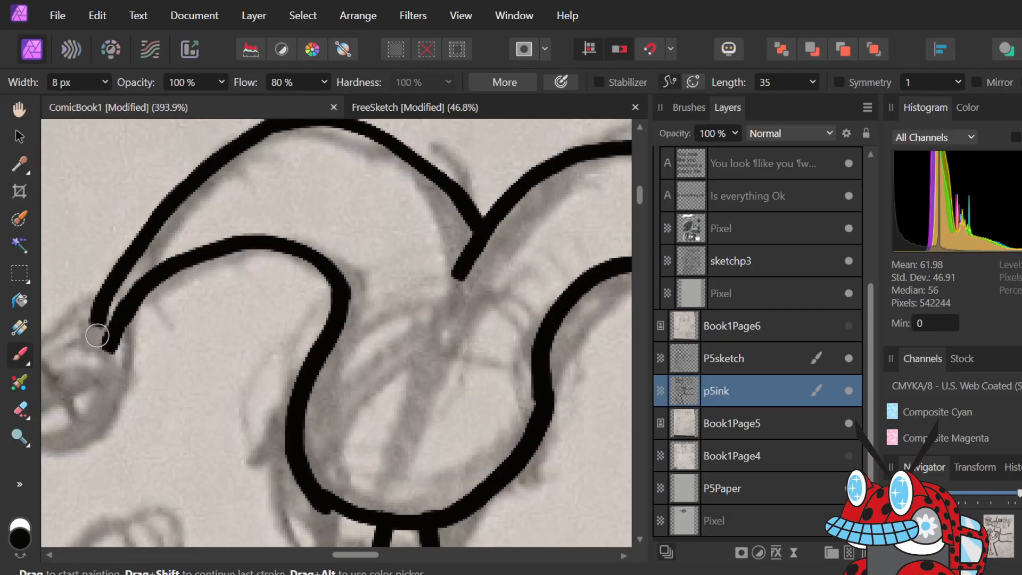
pyautogui.hotkey('ctrl', 'z')
pyautogui.moveTo(477, 224)
pyautogui.mouseDown()
pyautogui.moveTo(445, 170)
pyautogui.moveTo(372, 126)
pyautogui.moveTo(304, 116)
pyautogui.moveTo(253, 131)
pyautogui.moveTo(165, 207)
pyautogui.moveTo(122, 265)
pyautogui.moveTo(107, 331)
pyautogui.moveTo(81, 340)
pyautogui.mouseUp()
# - Trim the overlapping line ends at the tip of the left horn with the 22 px eraser
pyautogui.scroll(-3, 107, 321)
pyautogui.scroll(5, 53, 358)
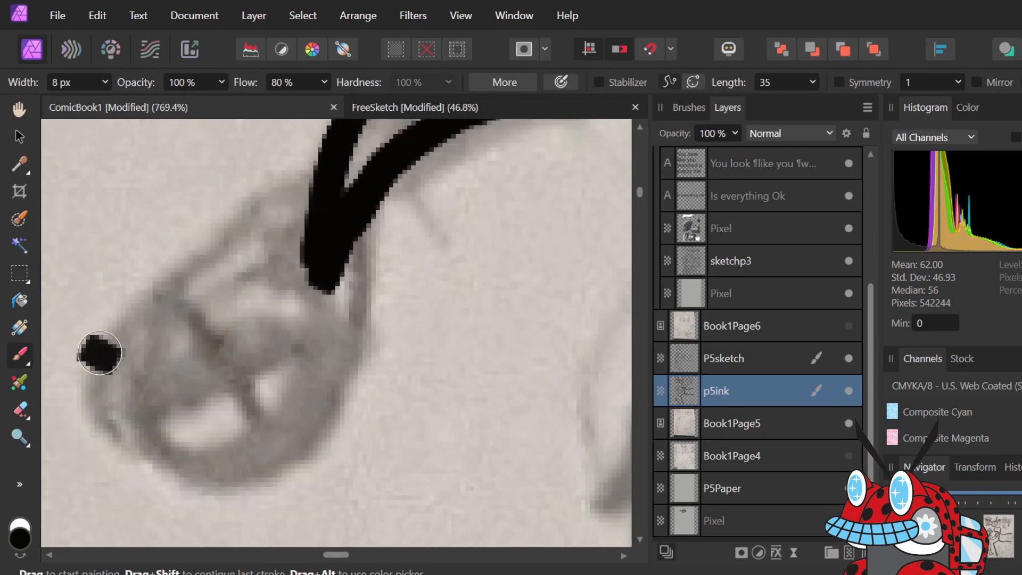
pyautogui.press('e')
pyautogui.click(101, 348)
pyautogui.moveTo(308, 274)
pyautogui.mouseDown()
pyautogui.moveTo(413, 293)
pyautogui.moveTo(418, 348)
pyautogui.moveTo(402, 270)
pyautogui.moveTo(348, 245)
pyautogui.moveTo(321, 216)
pyautogui.moveTo(402, 232)
pyautogui.moveTo(384, 250)
pyautogui.mouseUp()
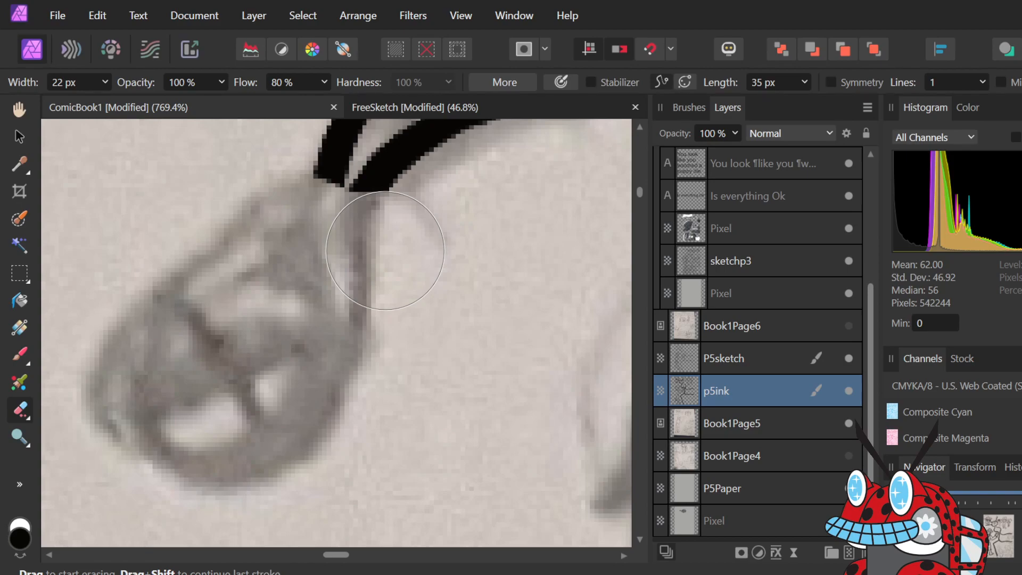
# - Ink a round bell marked with an X at the tip of the left jester's left horn
pyautogui.press('b')
pyautogui.click(404, 217)
pyautogui.moveTo(417, 219)
pyautogui.mouseDown()
pyautogui.moveTo(364, 173)
pyautogui.moveTo(294, 183)
pyautogui.moveTo(273, 256)
pyautogui.moveTo(335, 324)
pyautogui.moveTo(416, 274)
pyautogui.moveTo(402, 184)
pyautogui.mouseUp()
pyautogui.moveTo(365, 221); pyautogui.dragTo(324, 264)
pyautogui.moveTo(313, 214); pyautogui.dragTo(357, 257)
# - Ink the dividing line of the left jester's hat from where the two horns meet down to the brim
pyautogui.scroll(-5, 357, 256)
pyautogui.hscroll(4, 359, 255)
pyautogui.scroll(-1, 361, 253)
pyautogui.scroll(2, 360, 254)
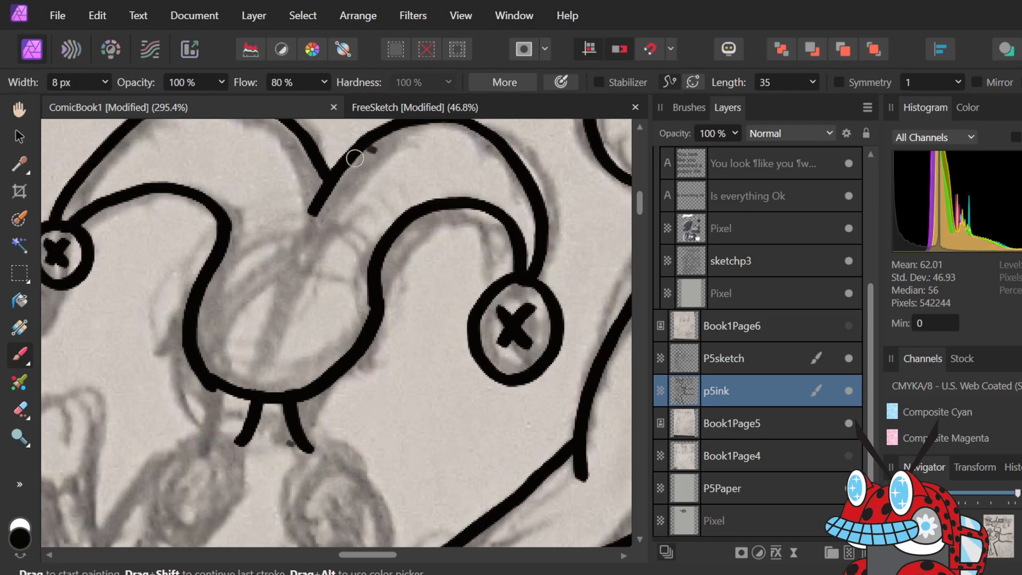
pyautogui.moveTo(329, 177)
pyautogui.mouseDown()
pyautogui.moveTo(255, 313)
pyautogui.moveTo(244, 366)
pyautogui.mouseUp()
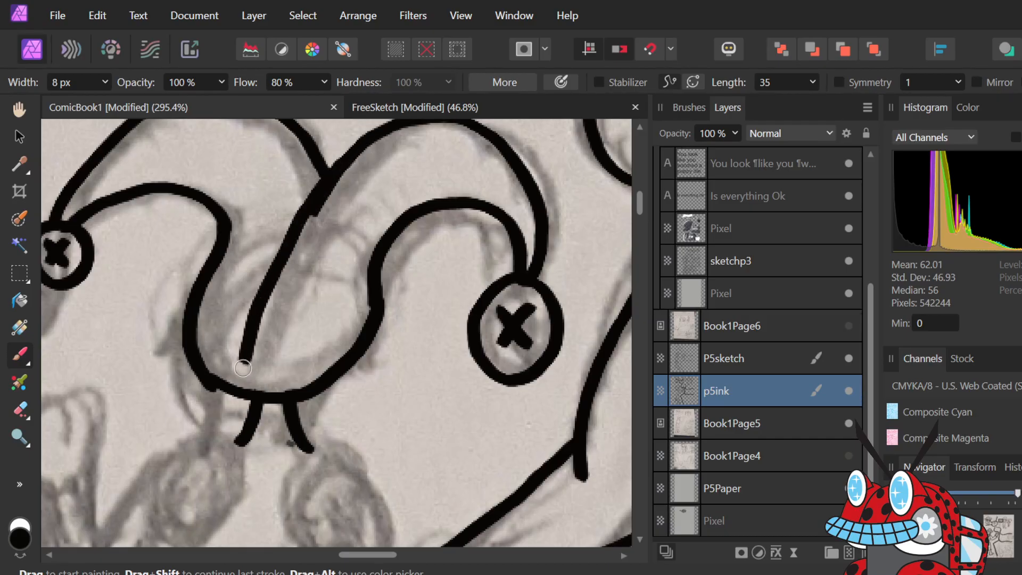
pyautogui.hotkey('ctrl', 'z')
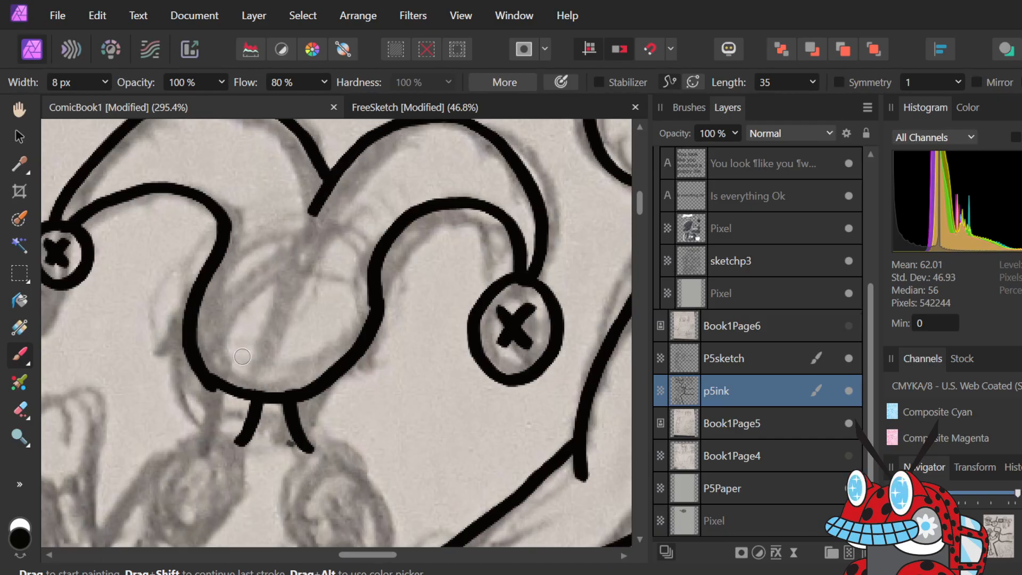
pyautogui.moveTo(327, 176)
pyautogui.mouseDown()
pyautogui.moveTo(257, 341)
pyautogui.moveTo(257, 371)
pyautogui.mouseUp()
# - Examine the inked right jester's neck and shoulders in comparison with the left jester's sketch
pyautogui.scroll(-5, 257, 371)
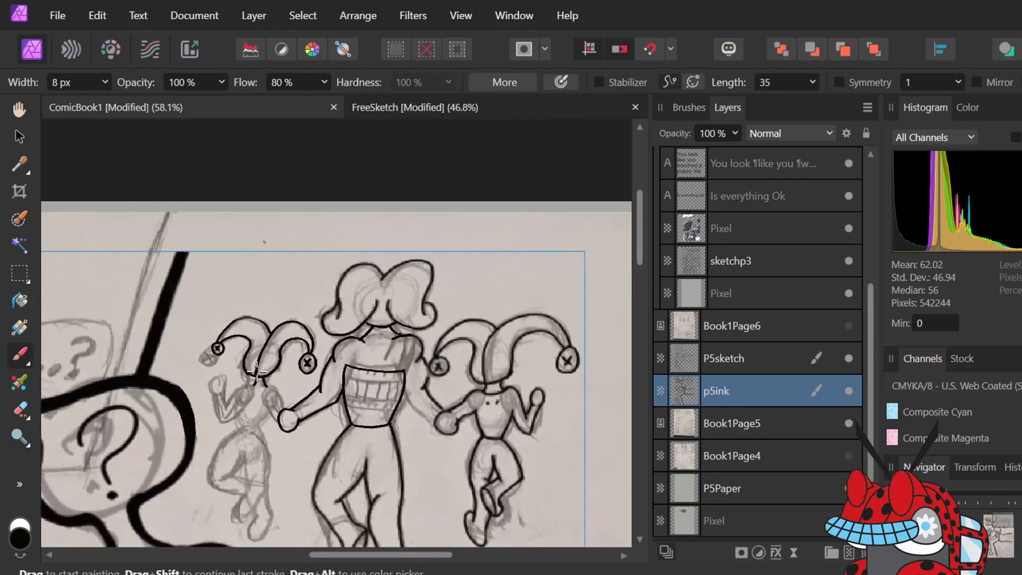
pyautogui.scroll(-2, 258, 371)
pyautogui.scroll(1, 258, 372)
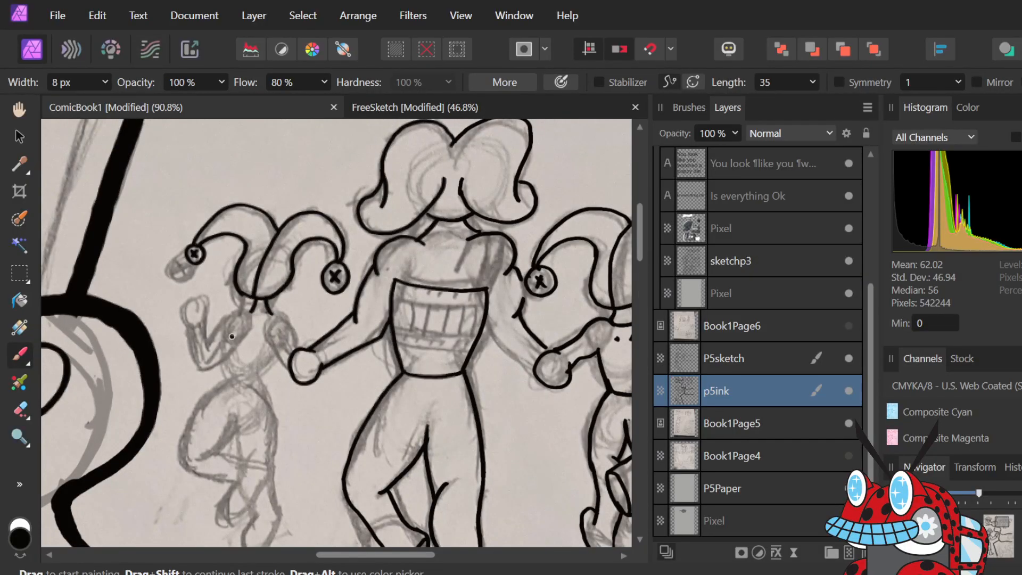
pyautogui.scroll(3, 232, 336)
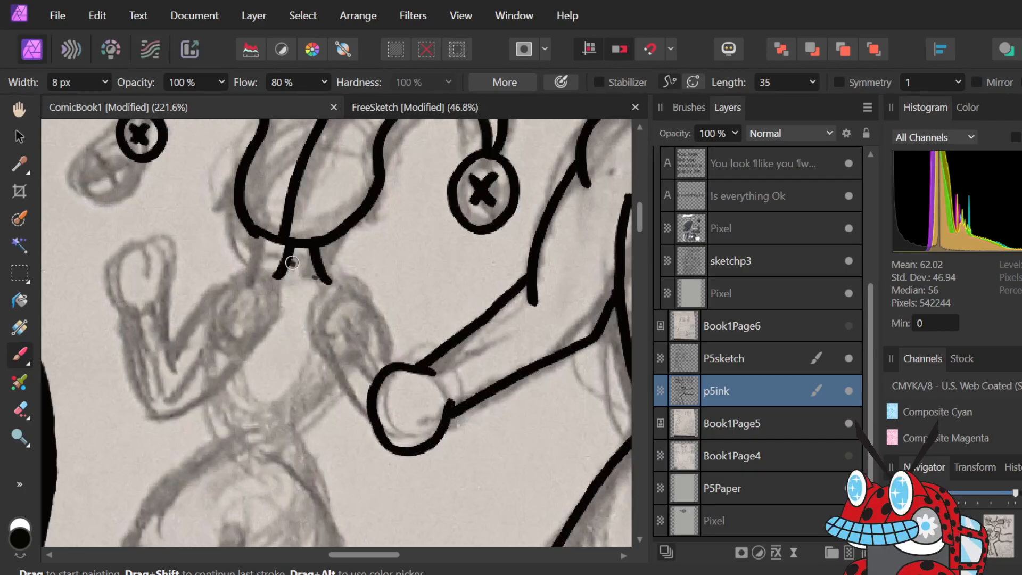
pyautogui.scroll(-3, 292, 263)
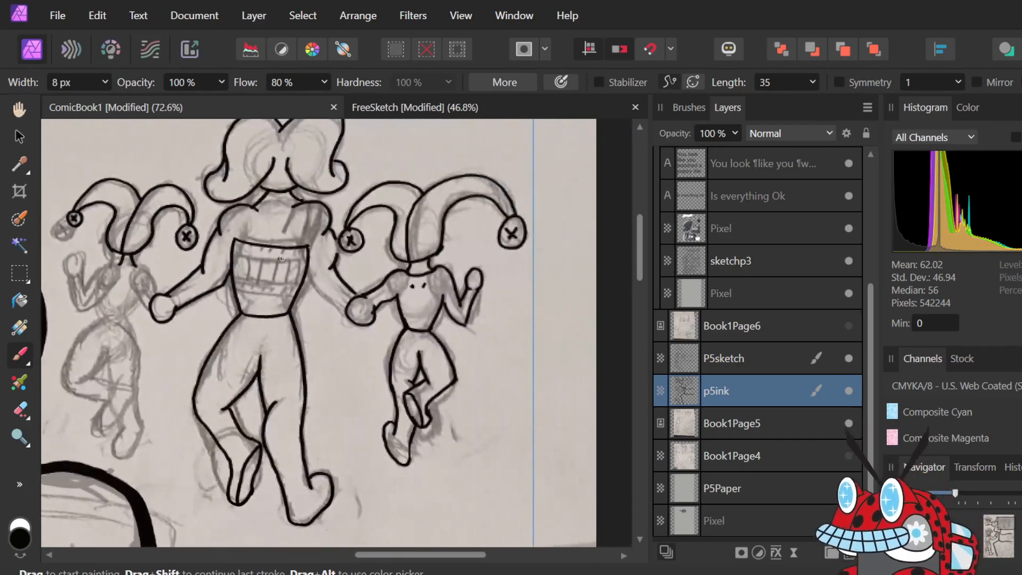
pyautogui.scroll(3, 454, 310)
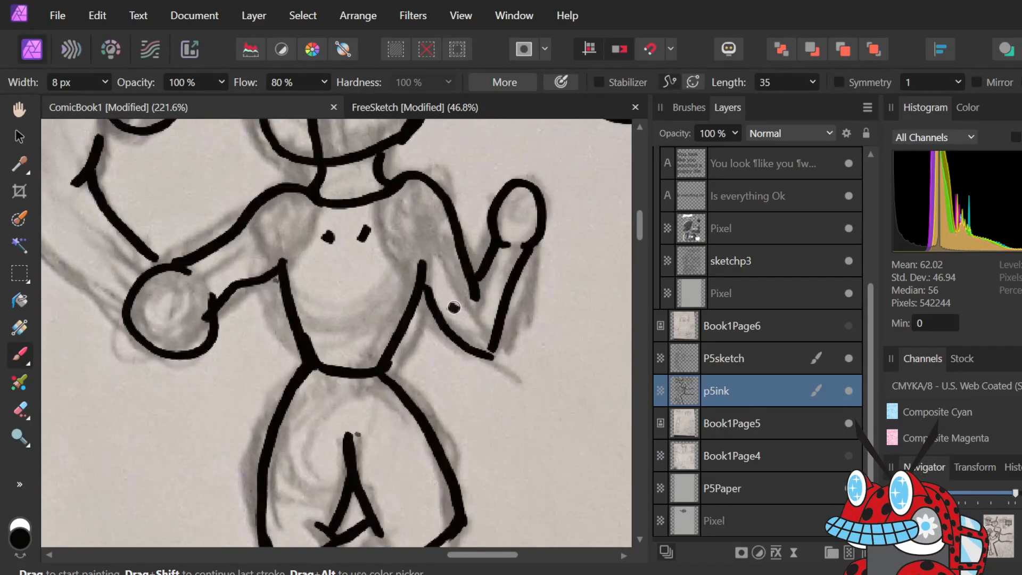
pyautogui.scroll(-3, 454, 307)
pyautogui.hscroll(-3, 373, 293)
pyautogui.scroll(3, 297, 281)
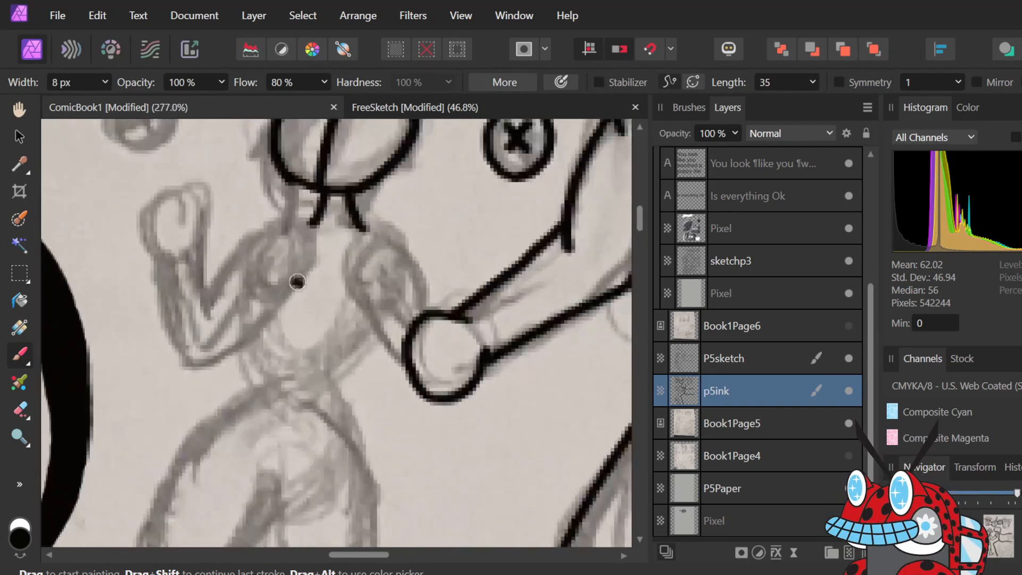
# - Erase both of the left jester's neck lines below the hat brim with the 22 px eraser
pyautogui.scroll(2, 298, 281)
pyautogui.scroll(5, 324, 357)
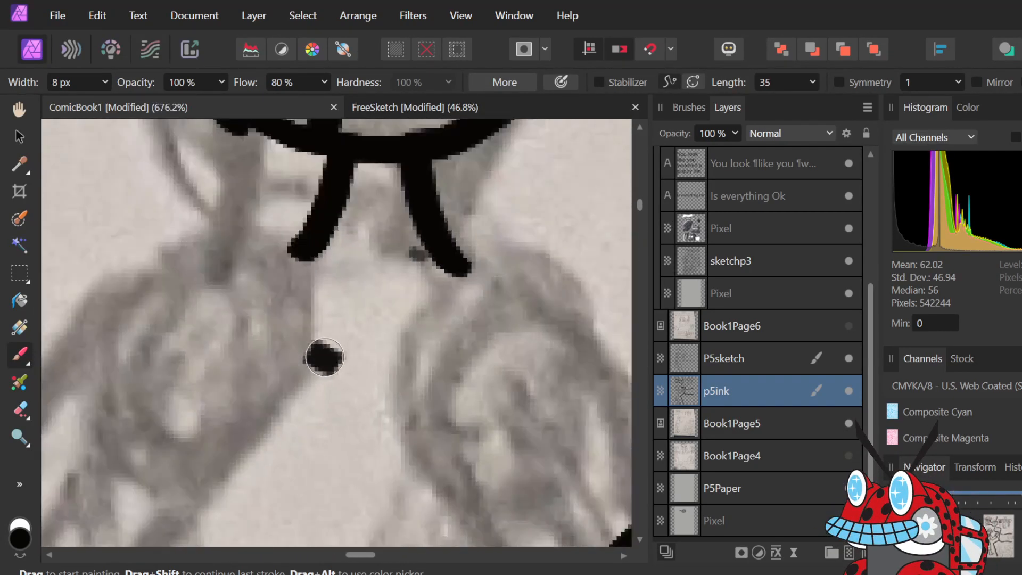
pyautogui.scroll(-2, 324, 356)
pyautogui.press('e')
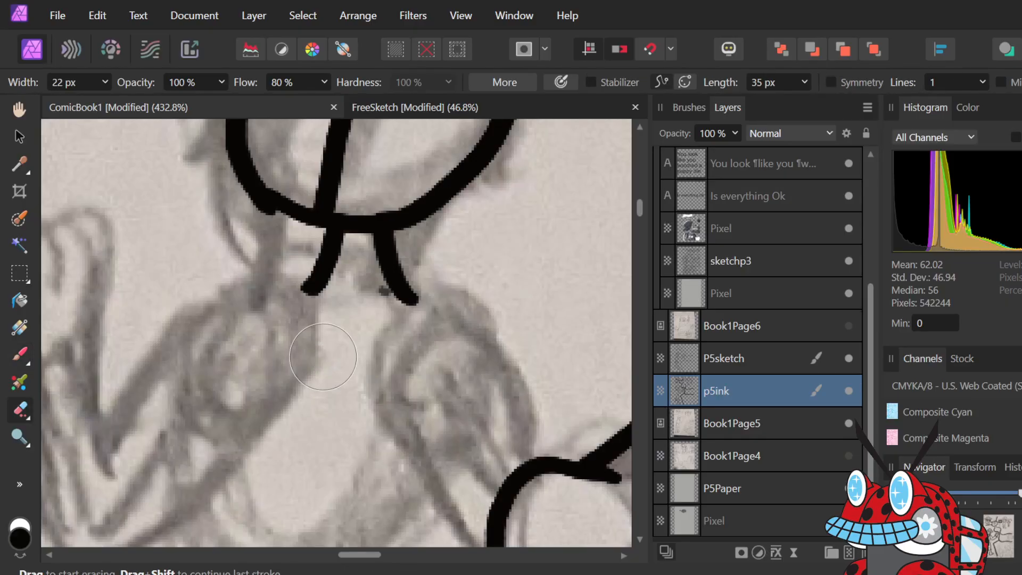
pyautogui.moveTo(323, 356)
pyautogui.mouseDown()
pyautogui.moveTo(317, 301)
pyautogui.moveTo(331, 253)
pyautogui.moveTo(378, 266)
pyautogui.moveTo(428, 258)
pyautogui.mouseUp()
pyautogui.moveTo(390, 253)
pyautogui.mouseDown()
pyautogui.moveTo(389, 301)
pyautogui.moveTo(459, 296)
pyautogui.moveTo(449, 289)
pyautogui.moveTo(435, 312)
pyautogui.mouseUp()
# - With the 8 px brush, ink both sides of the left jester's neck flaring outward from the brim toward the shoulders
pyautogui.press('b')
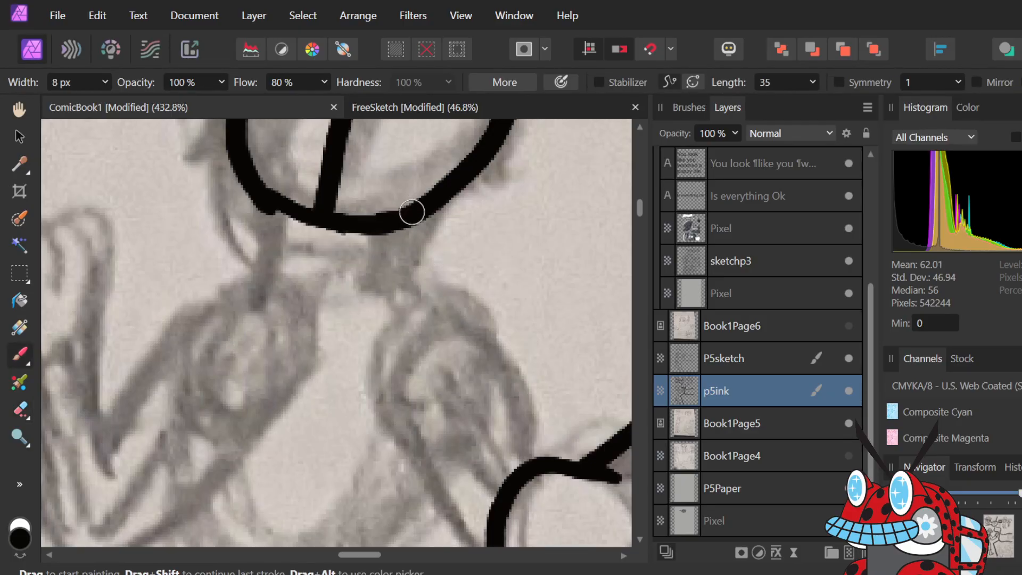
pyautogui.moveTo(413, 291)
pyautogui.mouseDown()
pyautogui.moveTo(426, 299)
pyautogui.moveTo(410, 292)
pyautogui.moveTo(381, 221)
pyautogui.mouseUp()
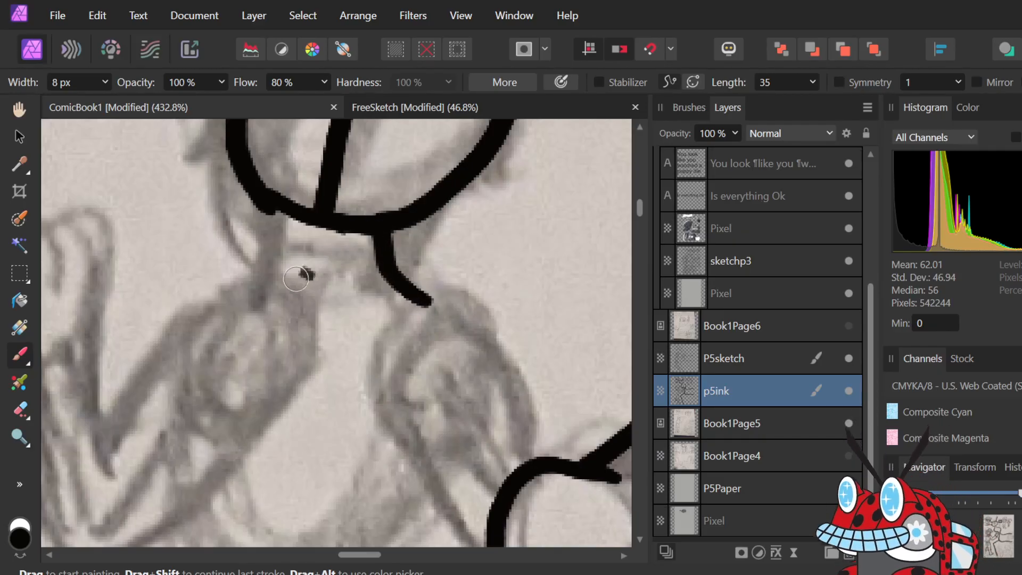
pyautogui.moveTo(280, 288); pyautogui.dragTo(341, 230)
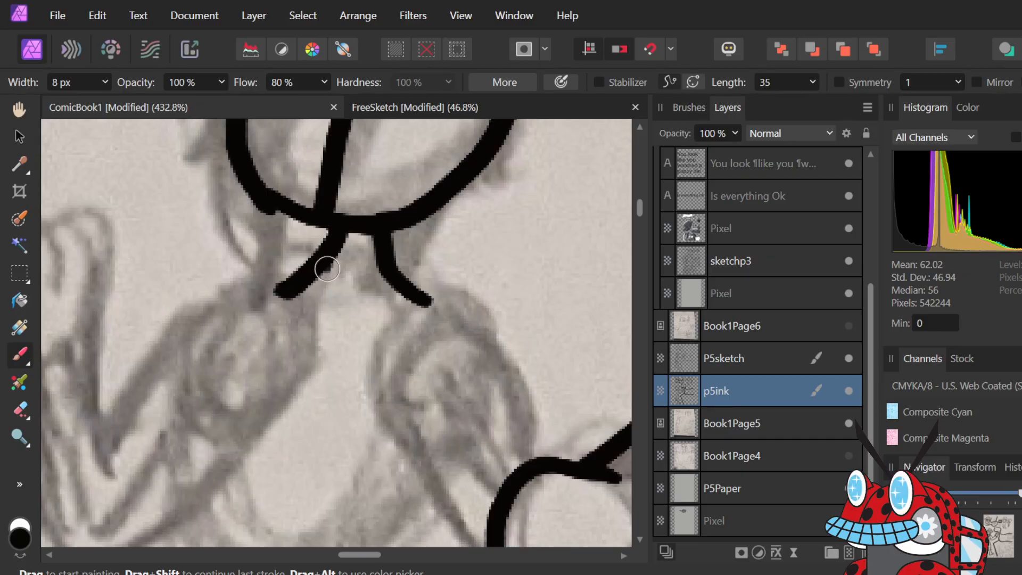
pyautogui.hotkey('ctrl', 'z')
pyautogui.click(289, 281)
pyautogui.click(315, 251)
pyautogui.hotkey('ctrl', 'z')
pyautogui.hotkey('ctrl', 'z')
pyautogui.click(299, 277)
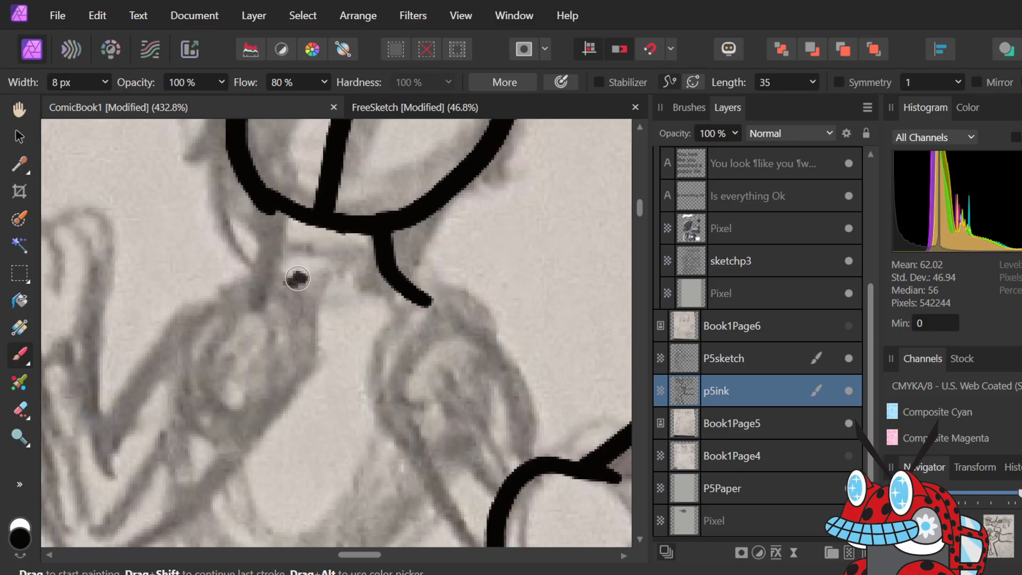
pyautogui.moveTo(281, 287)
pyautogui.mouseDown()
pyautogui.moveTo(304, 267)
pyautogui.moveTo(325, 217)
pyautogui.mouseUp()
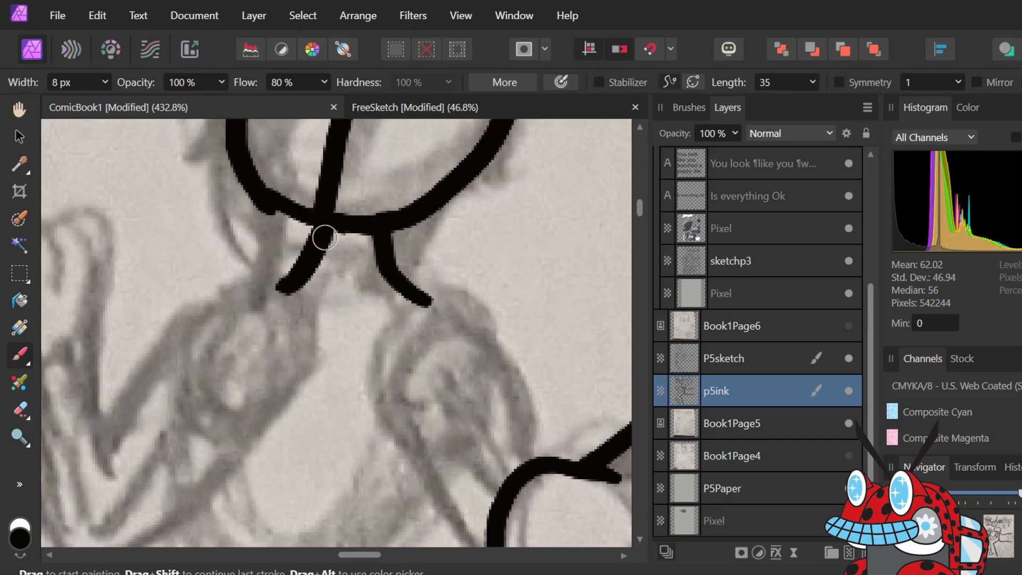
# - Undo the existing neck lines and re-ink both sides of the left jester's neck, curving from the shoulders up to the hat brim
pyautogui.hotkey('ctrl', 'z')
pyautogui.hotkey('ctrl', 'z')
pyautogui.click(431, 289)
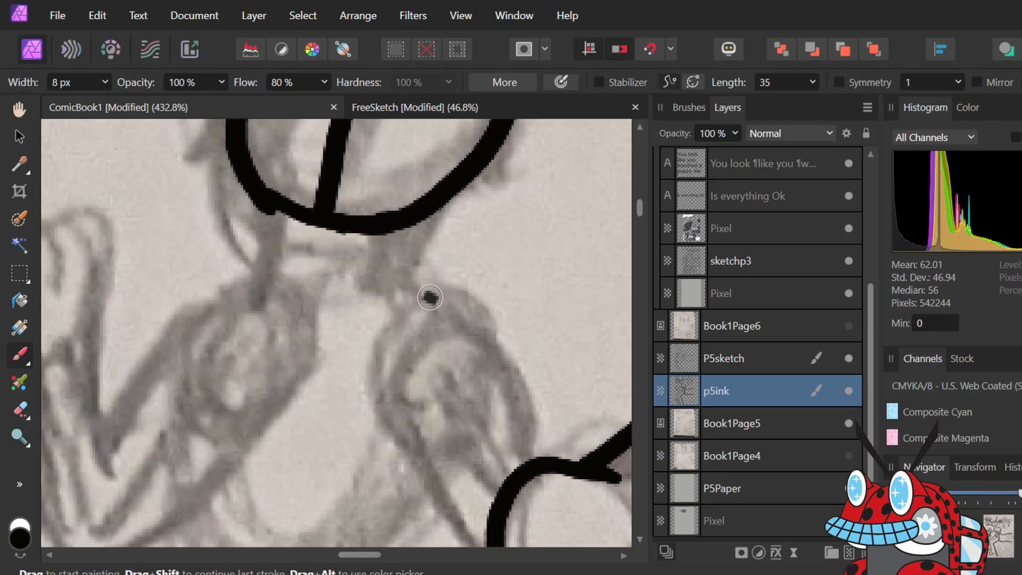
pyautogui.moveTo(429, 300)
pyautogui.mouseDown()
pyautogui.moveTo(406, 282)
pyautogui.moveTo(387, 224)
pyautogui.mouseUp()
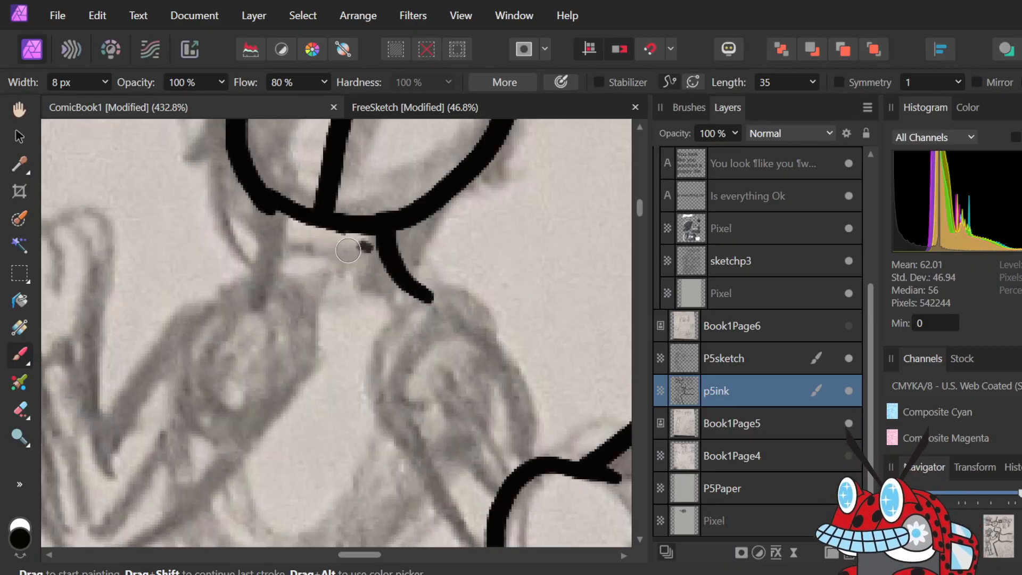
pyautogui.moveTo(274, 285)
pyautogui.mouseDown()
pyautogui.moveTo(295, 278)
pyautogui.moveTo(327, 214)
pyautogui.mouseUp()
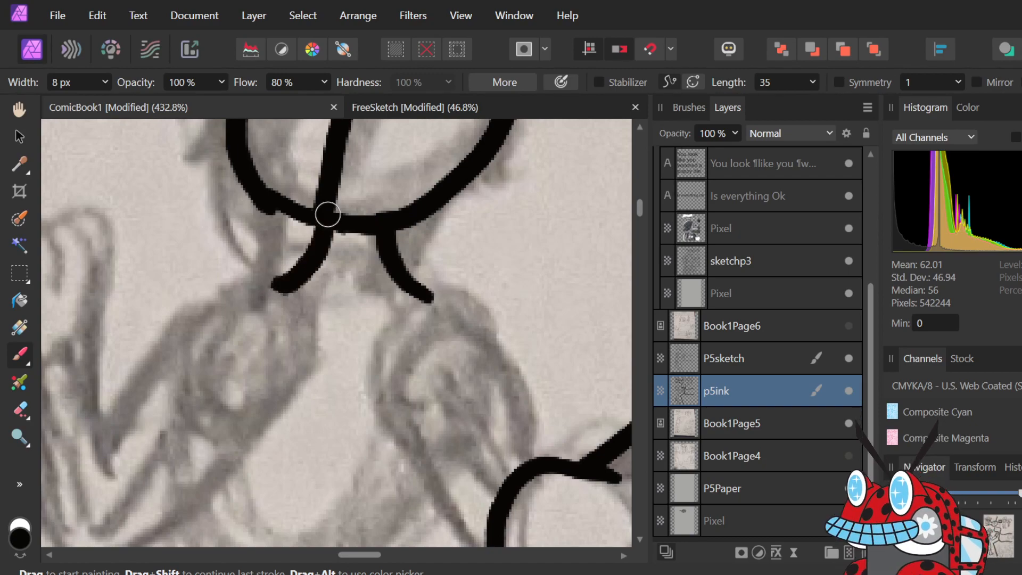
pyautogui.click(409, 304)
pyautogui.moveTo(384, 316)
pyautogui.mouseDown()
pyautogui.moveTo(413, 294)
pyautogui.moveTo(495, 300)
pyautogui.mouseUp()
pyautogui.hotkey('ctrl', 'z')
pyautogui.hotkey('ctrl', 'z')
pyautogui.moveTo(381, 323)
pyautogui.mouseDown()
pyautogui.moveTo(416, 304)
pyautogui.moveTo(474, 316)
pyautogui.moveTo(512, 408)
pyautogui.mouseUp()
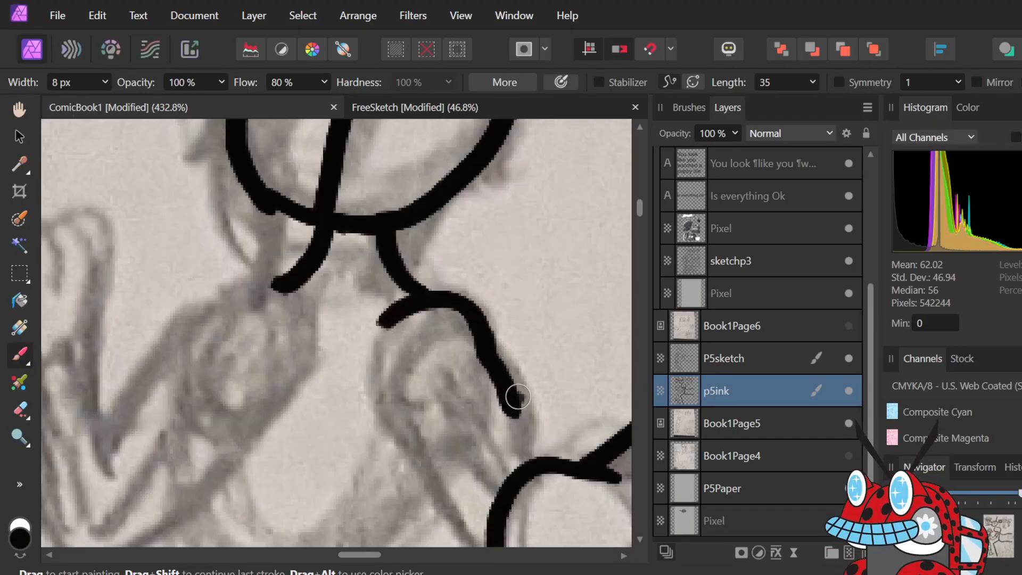
pyautogui.hotkey('ctrl', 'z')
# - Ink the left jester's rounded shoulder beside the held hand and the outer arm line down to the hand circle
pyautogui.click(517, 397)
pyautogui.moveTo(388, 315)
pyautogui.mouseDown()
pyautogui.moveTo(438, 283)
pyautogui.moveTo(480, 314)
pyautogui.moveTo(483, 306)
pyautogui.moveTo(510, 394)
pyautogui.mouseUp()
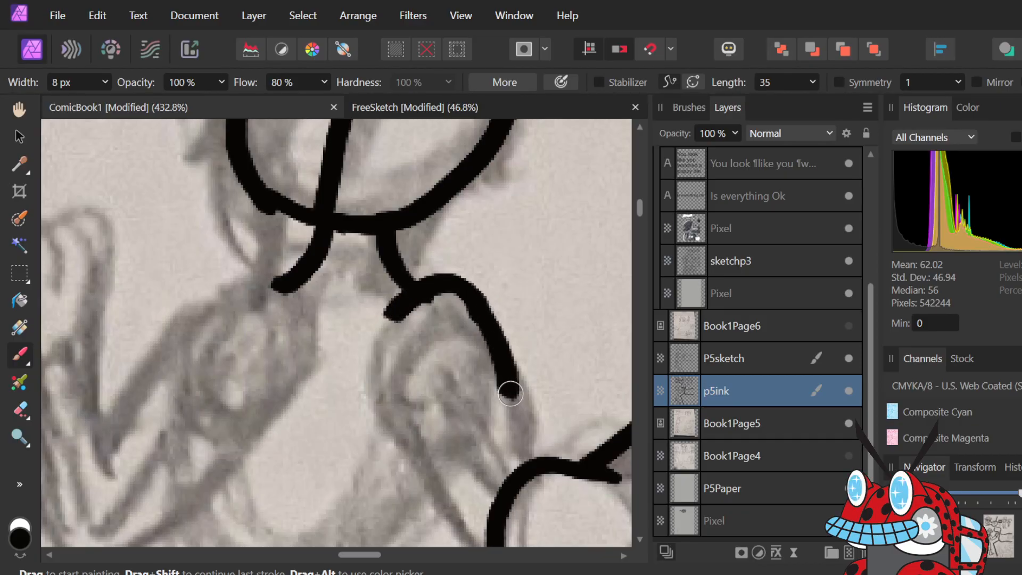
pyautogui.hotkey('ctrl', 'z')
pyautogui.moveTo(472, 326)
pyautogui.mouseDown()
pyautogui.moveTo(504, 360)
pyautogui.moveTo(533, 458)
pyautogui.mouseUp()
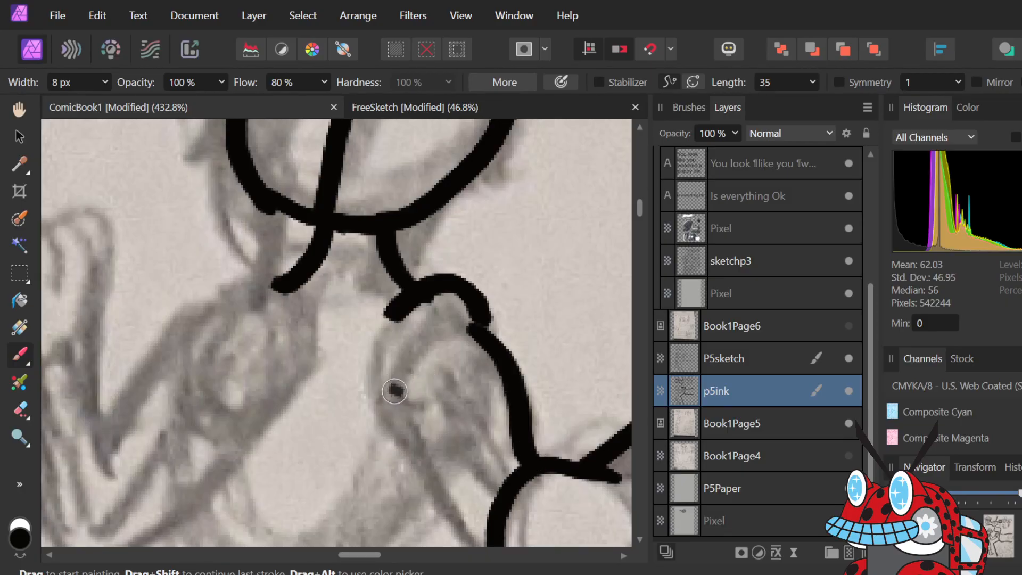
# - Ink the inner edge of the left jester's lowered arm from below the shoulder down to the hand circle
pyautogui.moveTo(381, 406)
pyautogui.mouseDown()
pyautogui.moveTo(440, 468)
pyautogui.moveTo(436, 461)
pyautogui.mouseUp()
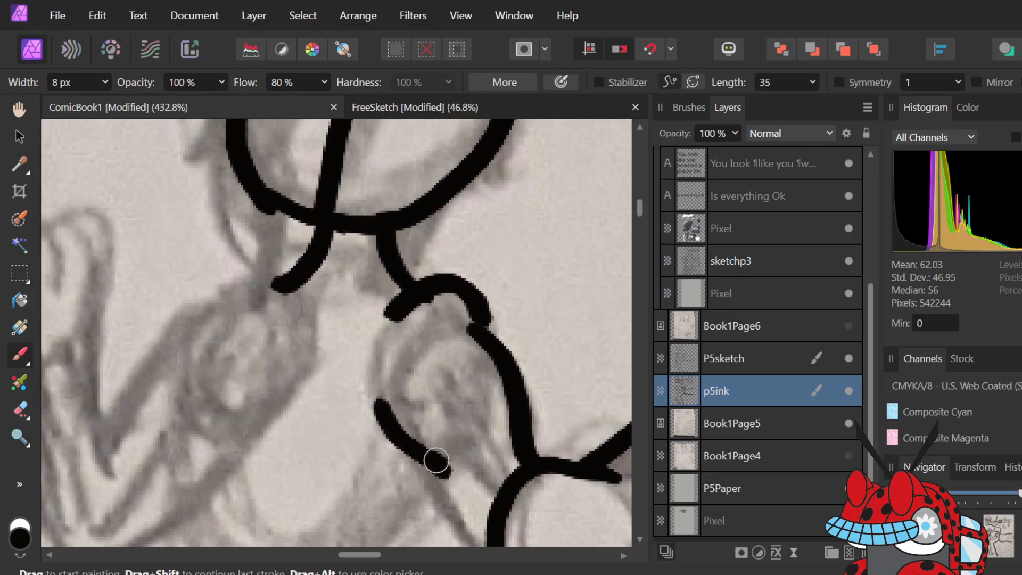
pyautogui.scroll(-5, 436, 460)
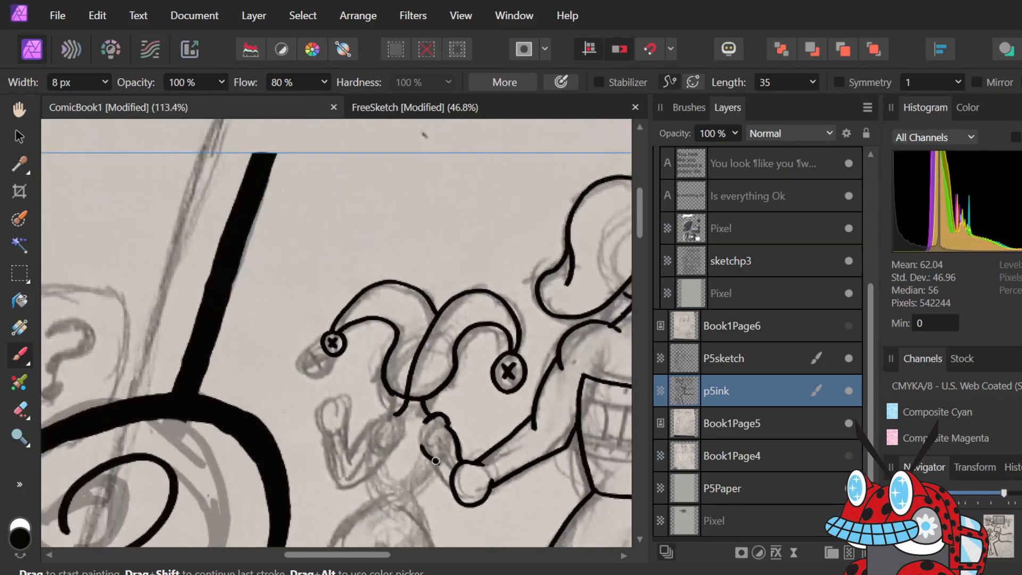
pyautogui.scroll(5, 433, 447)
pyautogui.scroll(4, 445, 441)
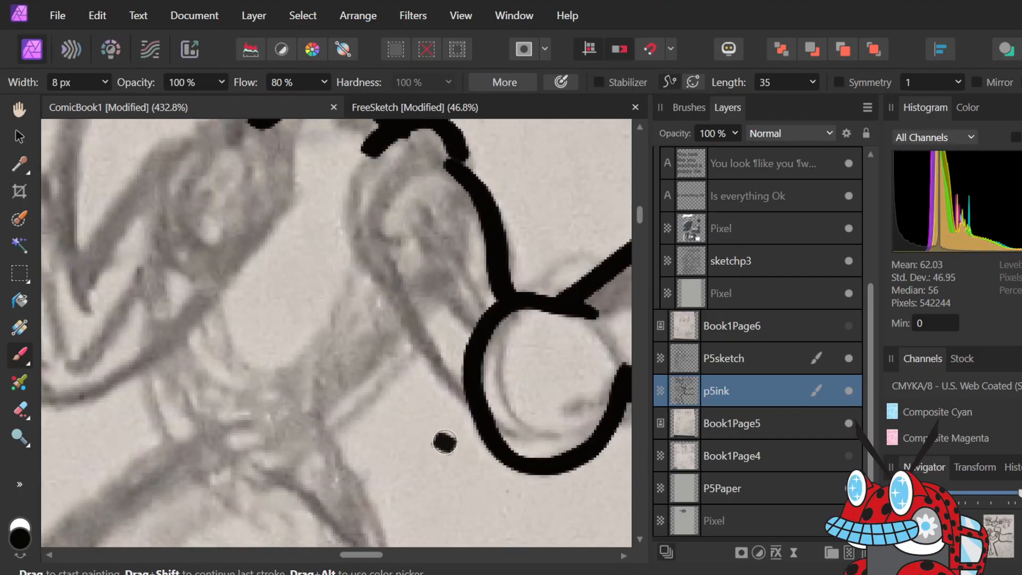
pyautogui.moveTo(370, 243)
pyautogui.mouseDown()
pyautogui.moveTo(394, 287)
pyautogui.moveTo(453, 351)
pyautogui.moveTo(460, 392)
pyautogui.mouseUp()
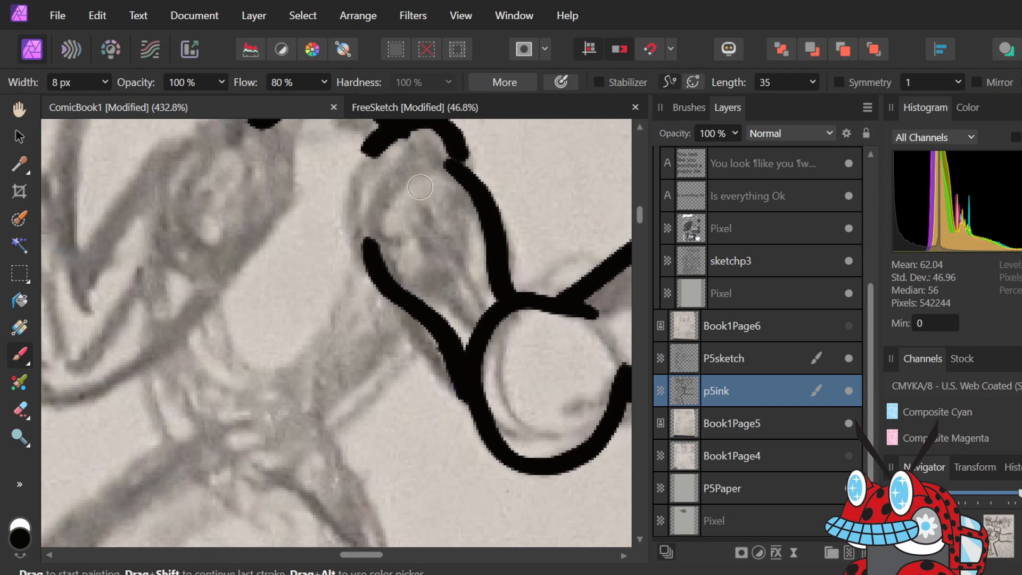
# - Erase the uneven joint between the left jester's shoulder cap and outer arm line with the 22 px eraser
pyautogui.scroll(-5, 415, 250)
pyautogui.scroll(-3, 460, 279)
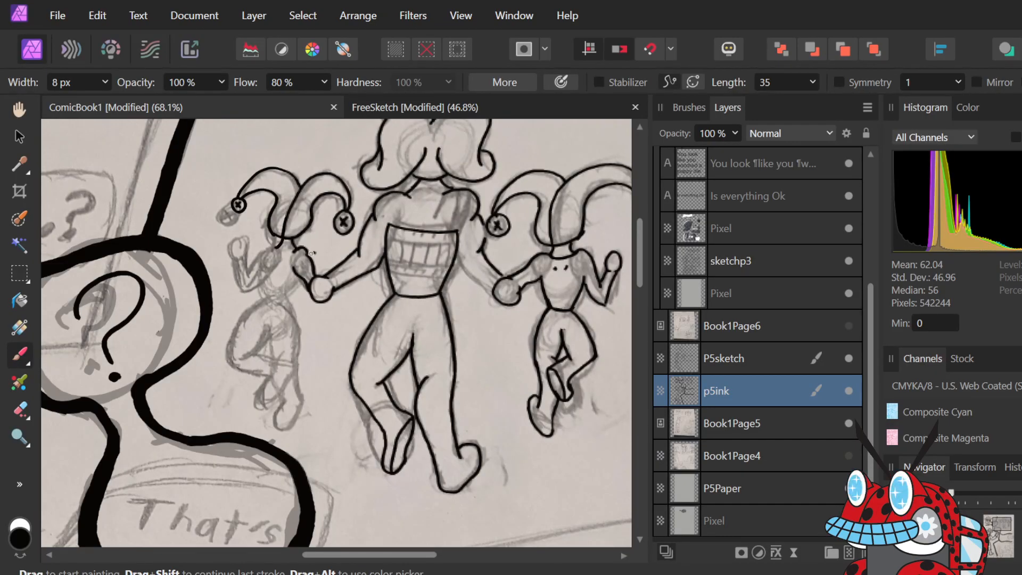
pyautogui.scroll(6, 308, 254)
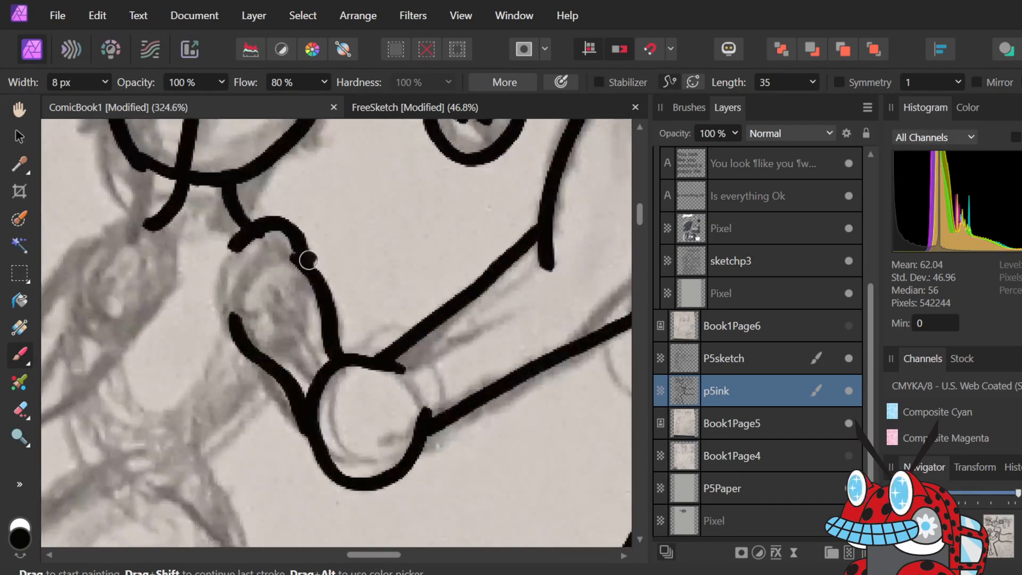
pyautogui.press('e')
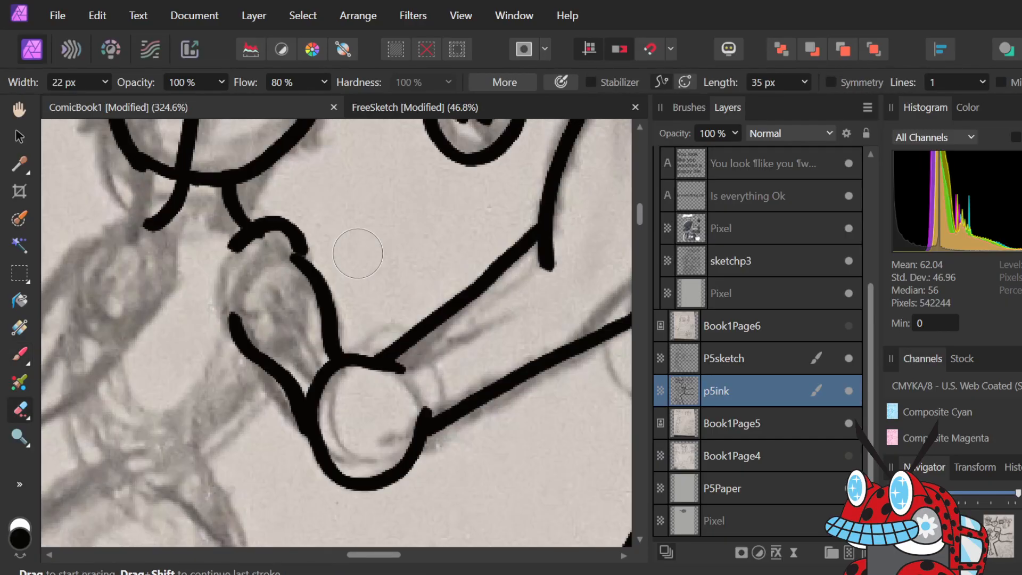
pyautogui.moveTo(315, 241); pyautogui.dragTo(314, 271)
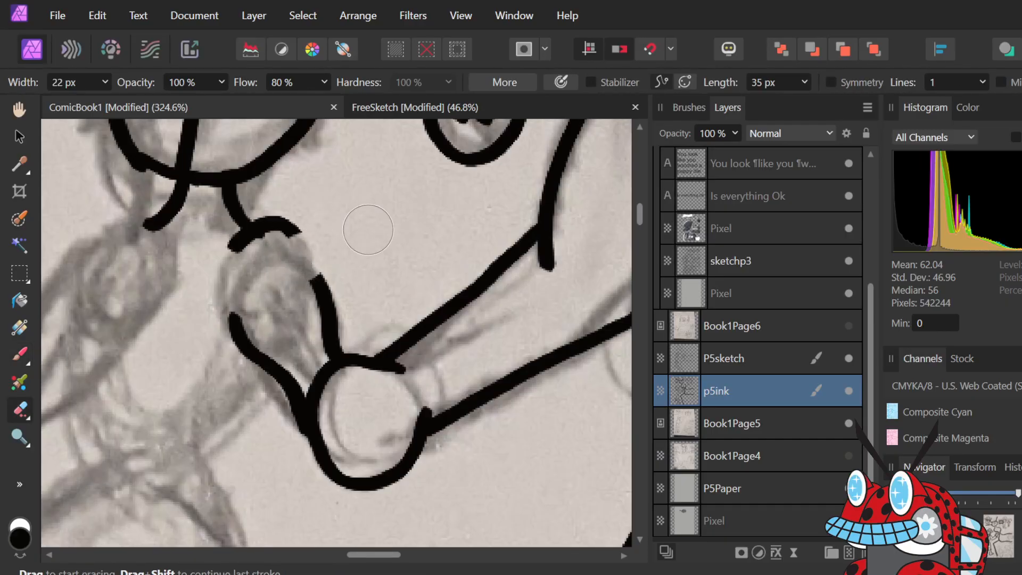
pyautogui.press('b')
pyautogui.moveTo(285, 226)
pyautogui.mouseDown()
pyautogui.moveTo(313, 273)
pyautogui.moveTo(320, 326)
pyautogui.mouseUp()
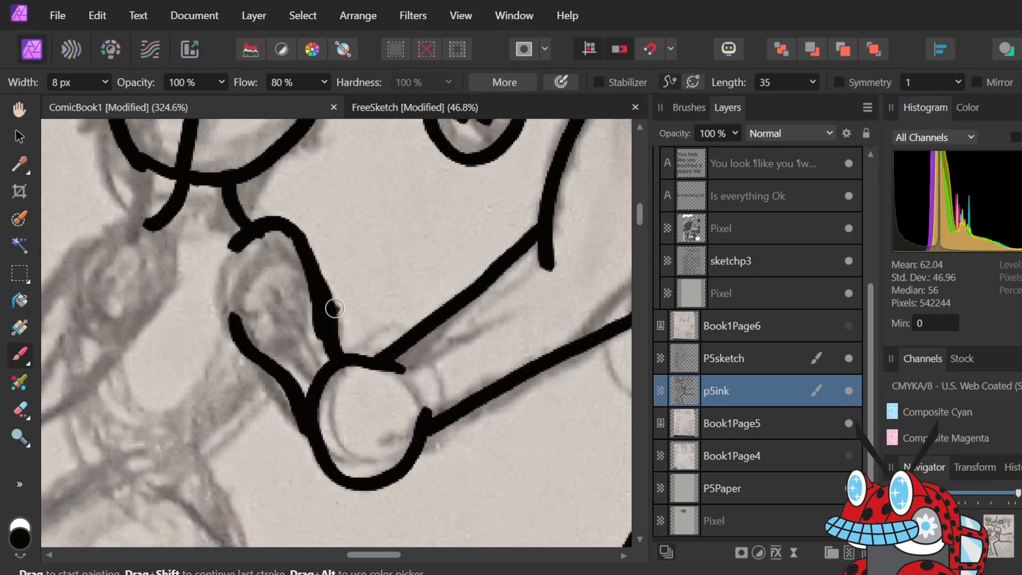
pyautogui.hotkey('ctrl', 'z')
pyautogui.hotkey('ctrl', 'z')
pyautogui.hotkey('ctrl', 'z')
pyautogui.hotkey('ctrl', 'z')
pyautogui.hotkey('ctrl', 'z')
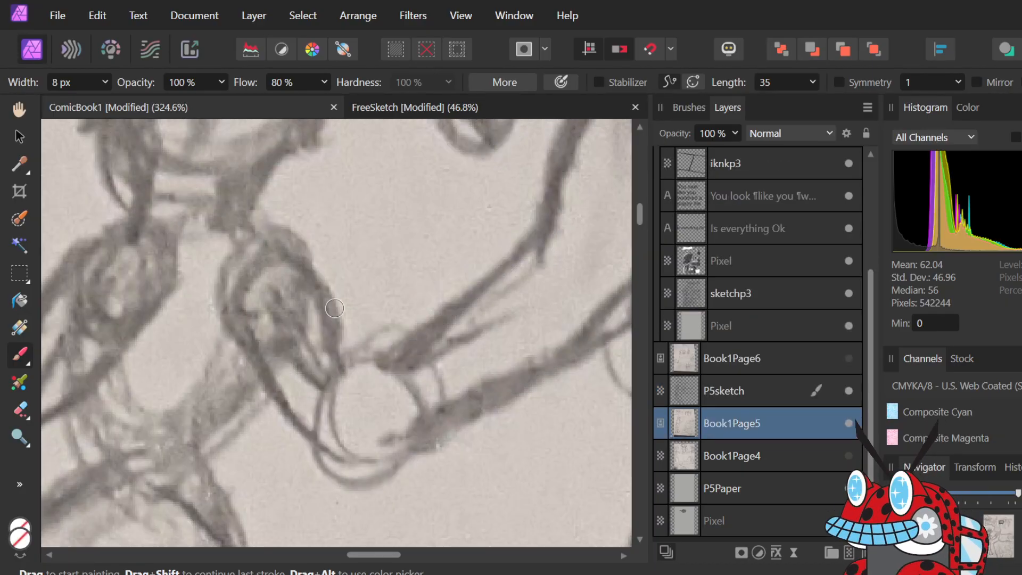
pyautogui.hotkey('ctrl', 'shift', 'z')
pyautogui.hotkey('ctrl', 'shift', 'z')
pyautogui.hotkey('ctrl', 'shift', 'z')
pyautogui.hotkey('ctrl', 'shift', 'z')
pyautogui.hotkey('ctrl', 'shift', 'z')
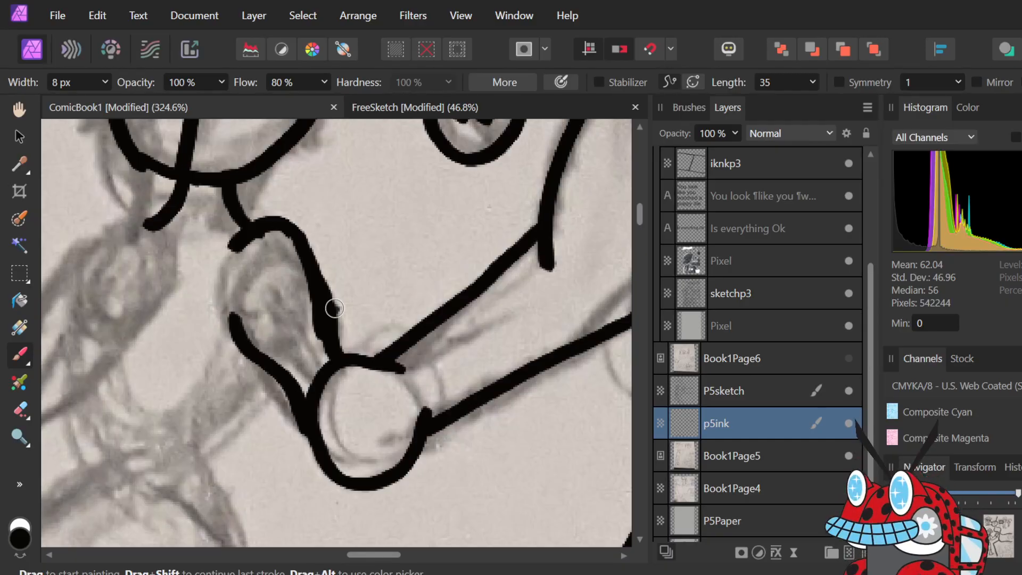
pyautogui.hotkey('ctrl', 'z')
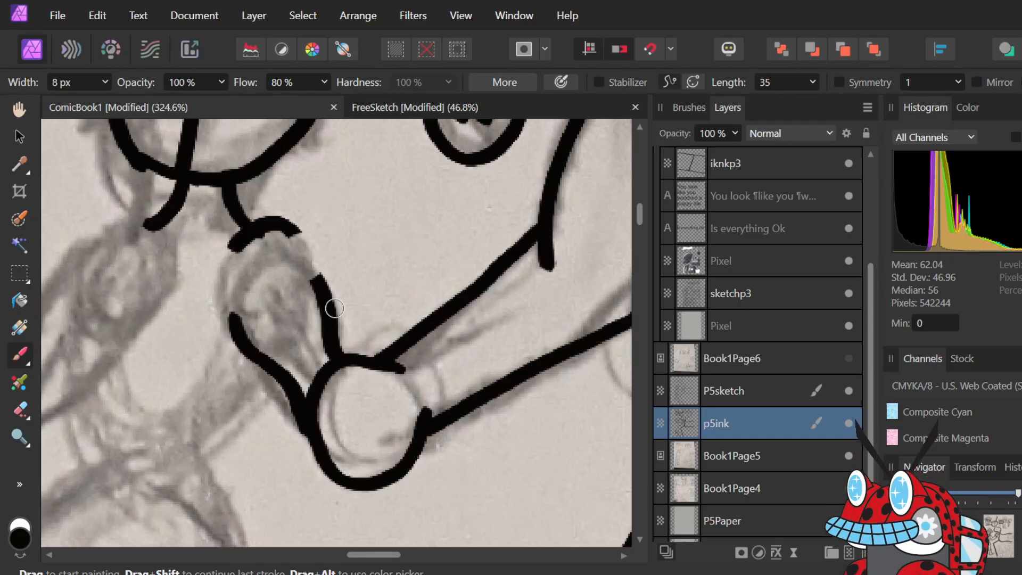
pyautogui.hotkey('ctrl', 'z')
pyautogui.hotkey('ctrl', 'z')
pyautogui.hotkey('ctrl', 'shift', 'z')
pyautogui.hotkey('ctrl', 'shift', 'z')
pyautogui.hotkey('ctrl', 'shift', 'z')
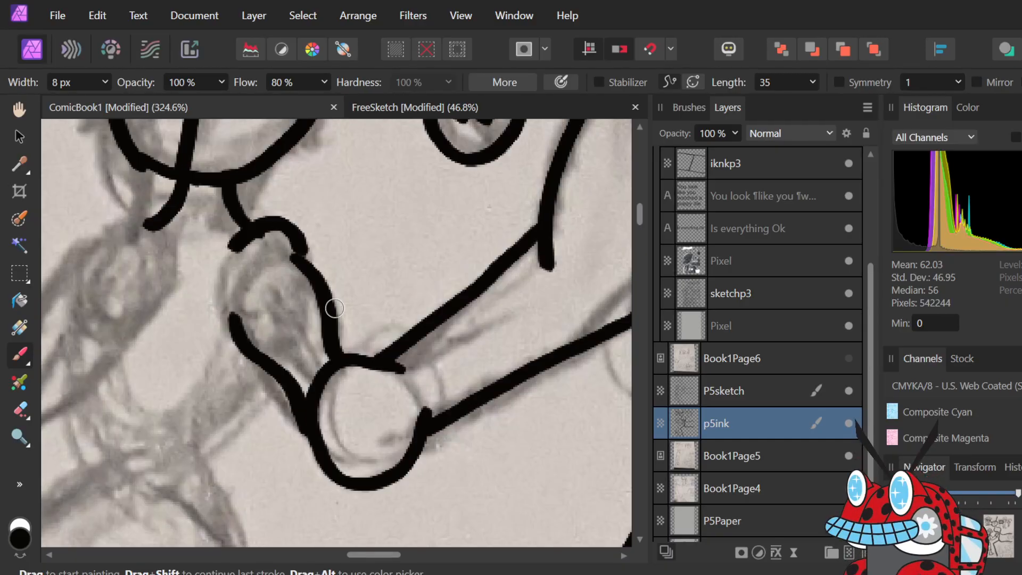
pyautogui.hotkey('ctrl', 'z')
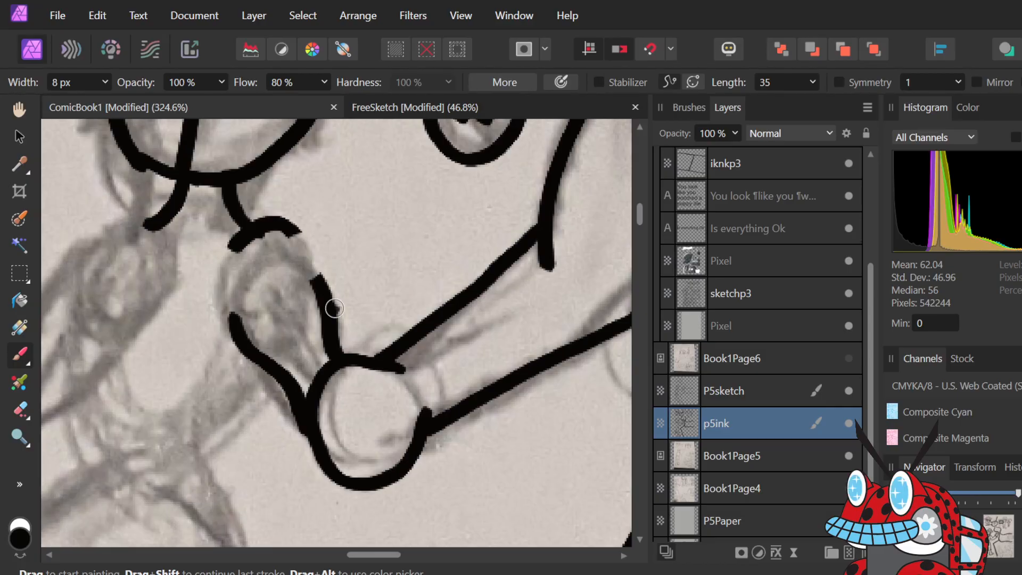
# - Erase the rest of the left jester's outer arm line and re-ink it with the 8 px brush from shoulder to hand circle
pyautogui.press('e')
pyautogui.moveTo(316, 290)
pyautogui.mouseDown()
pyautogui.moveTo(318, 279)
pyautogui.moveTo(326, 325)
pyautogui.moveTo(313, 349)
pyautogui.mouseUp()
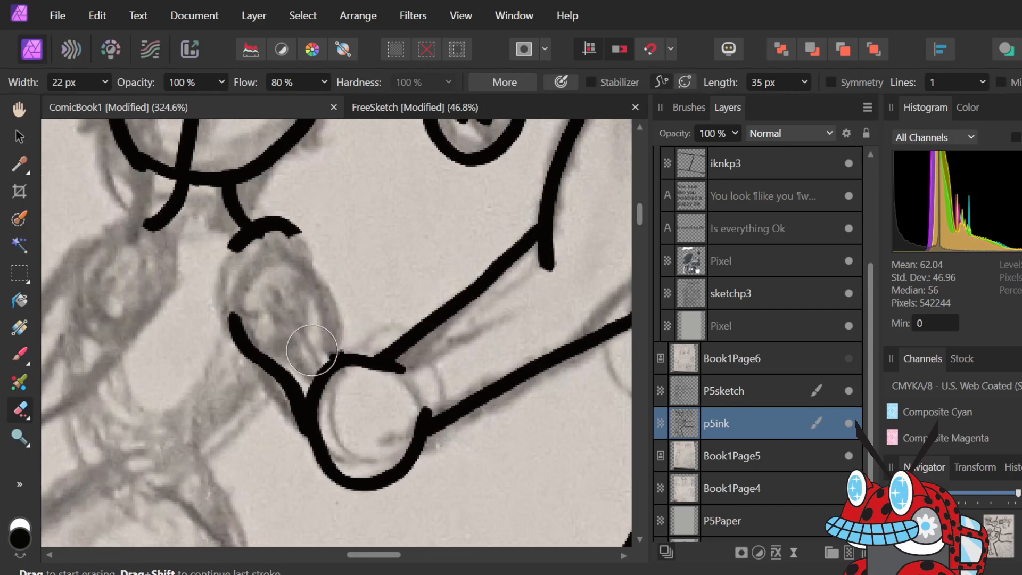
pyautogui.press('b')
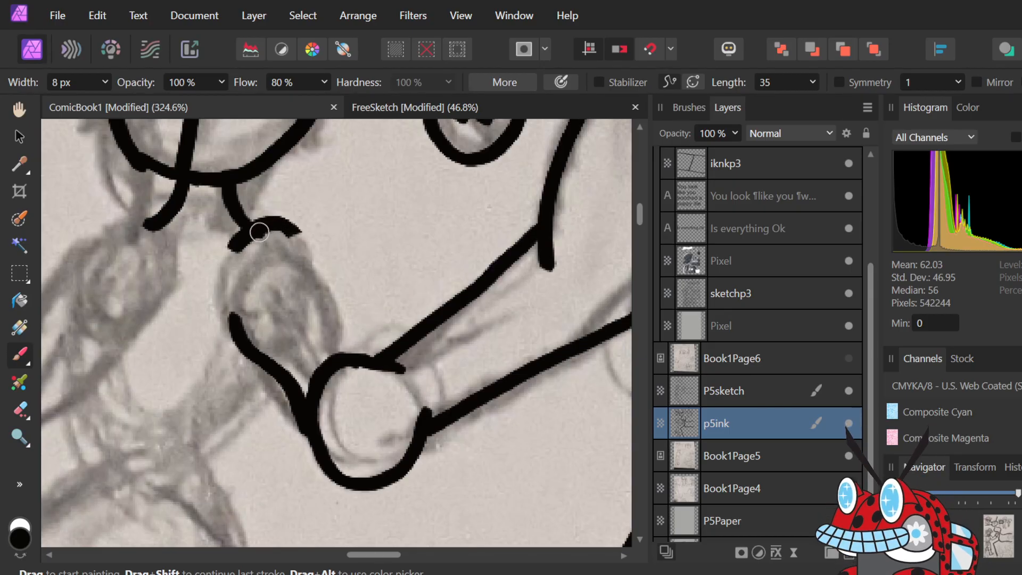
pyautogui.moveTo(295, 235); pyautogui.dragTo(328, 357)
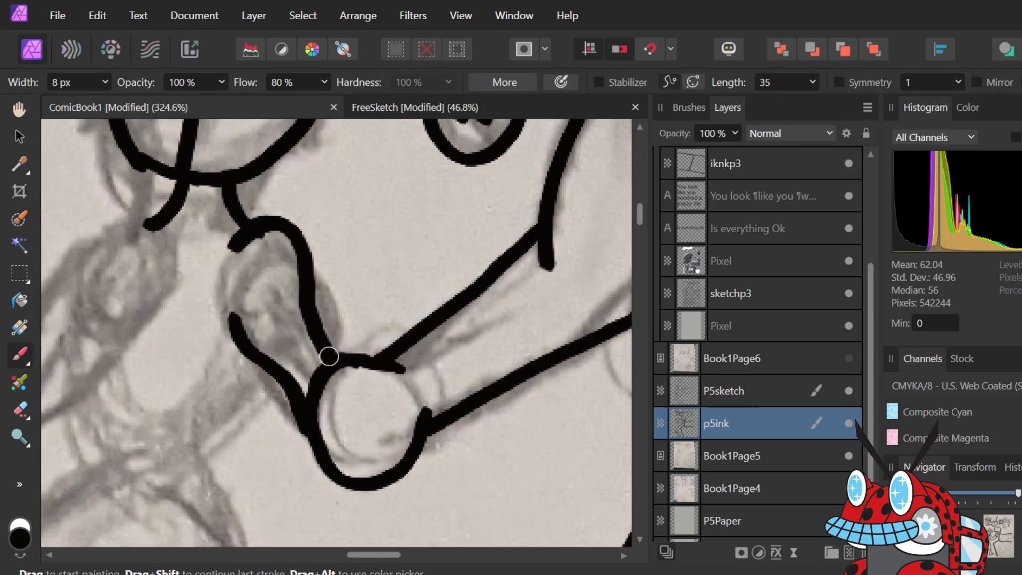
# - Ink the left jester's other shoulder and upper arm, the raised fist and both sides of the forearm down to the elbow
pyautogui.scroll(-3, 328, 356)
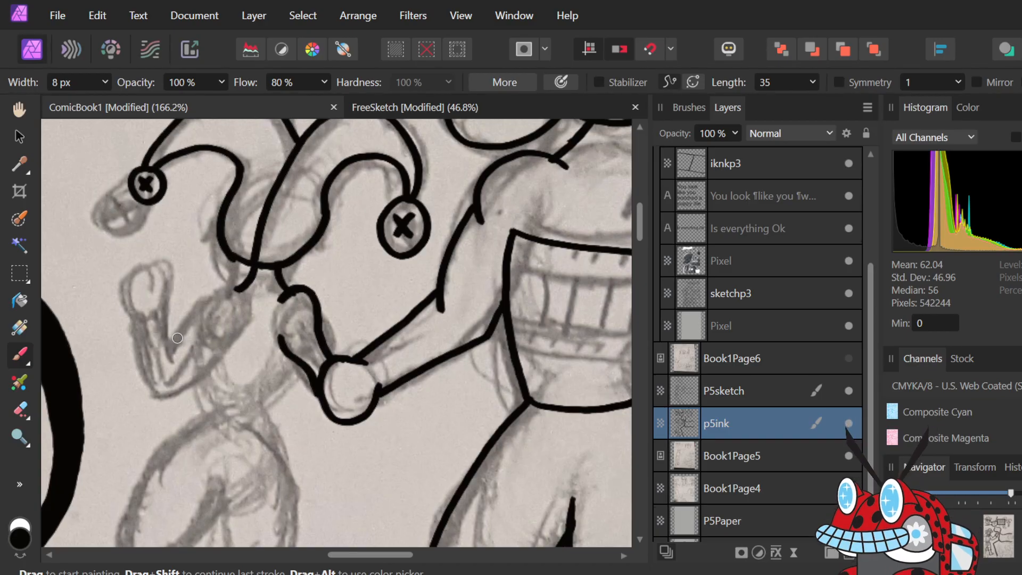
pyautogui.hscroll(-3, 178, 338)
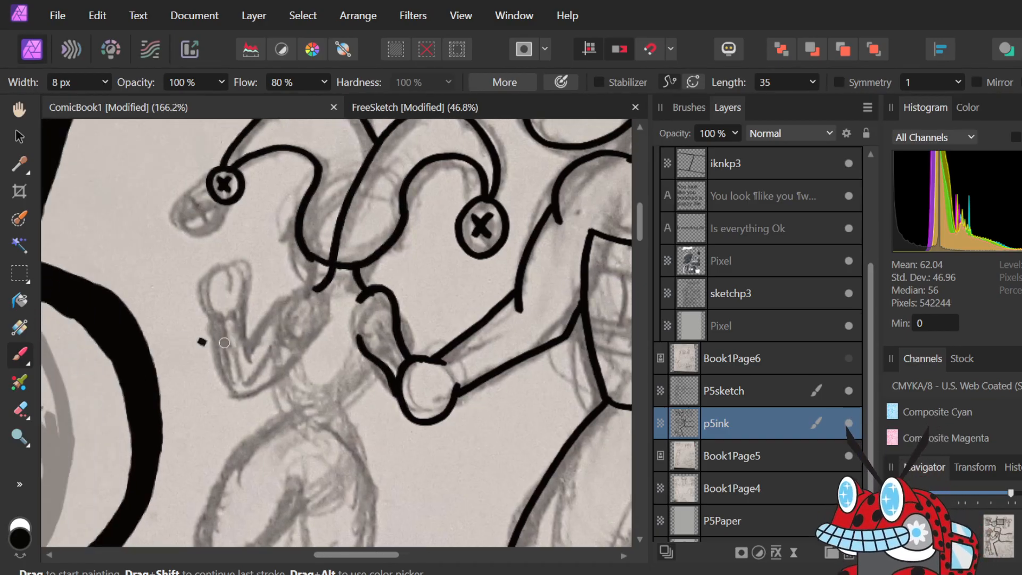
pyautogui.scroll(4, 194, 342)
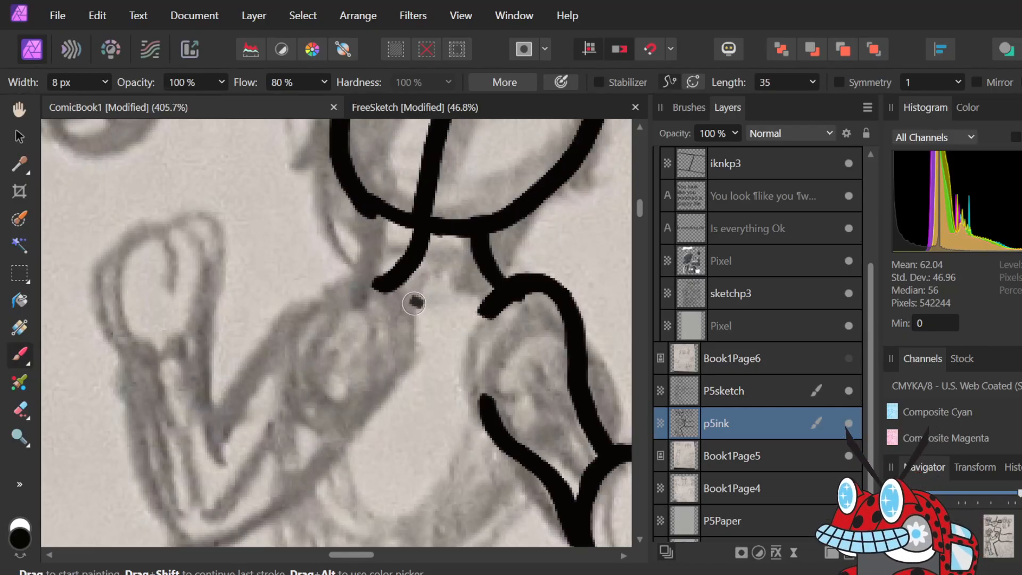
pyautogui.moveTo(404, 300)
pyautogui.mouseDown()
pyautogui.moveTo(347, 284)
pyautogui.moveTo(310, 301)
pyautogui.moveTo(223, 439)
pyautogui.moveTo(223, 386)
pyautogui.moveTo(229, 426)
pyautogui.moveTo(208, 391)
pyautogui.moveTo(210, 308)
pyautogui.mouseUp()
pyautogui.moveTo(180, 347)
pyautogui.mouseDown()
pyautogui.moveTo(215, 281)
pyautogui.moveTo(196, 226)
pyautogui.moveTo(132, 234)
pyautogui.moveTo(100, 289)
pyautogui.moveTo(123, 355)
pyautogui.moveTo(148, 374)
pyautogui.moveTo(135, 374)
pyautogui.moveTo(170, 531)
pyautogui.mouseUp()
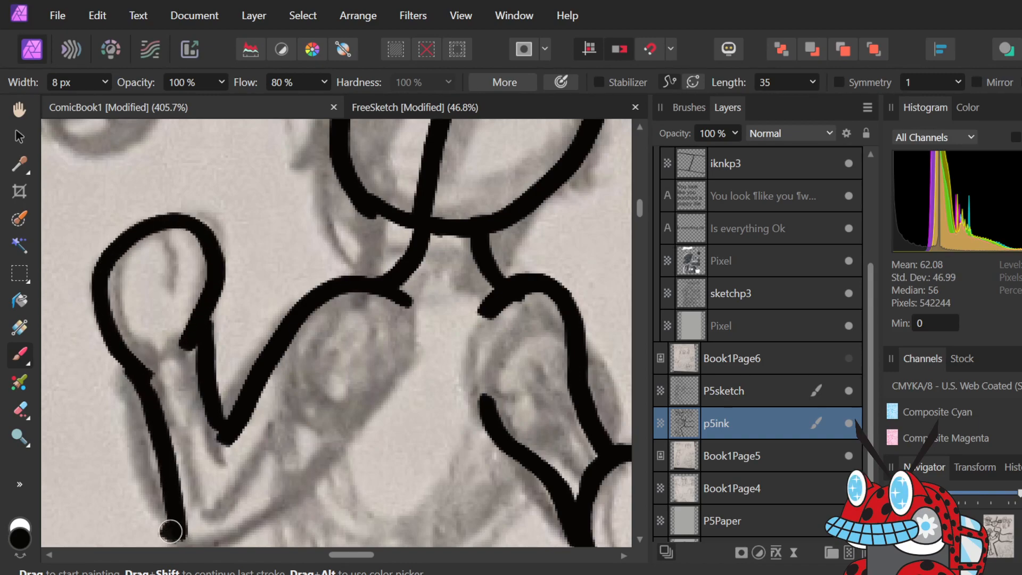
# - Try to ink the underside of the left jester's raised arm as a straight line from the elbow to the armpit
pyautogui.scroll(-3, 170, 530)
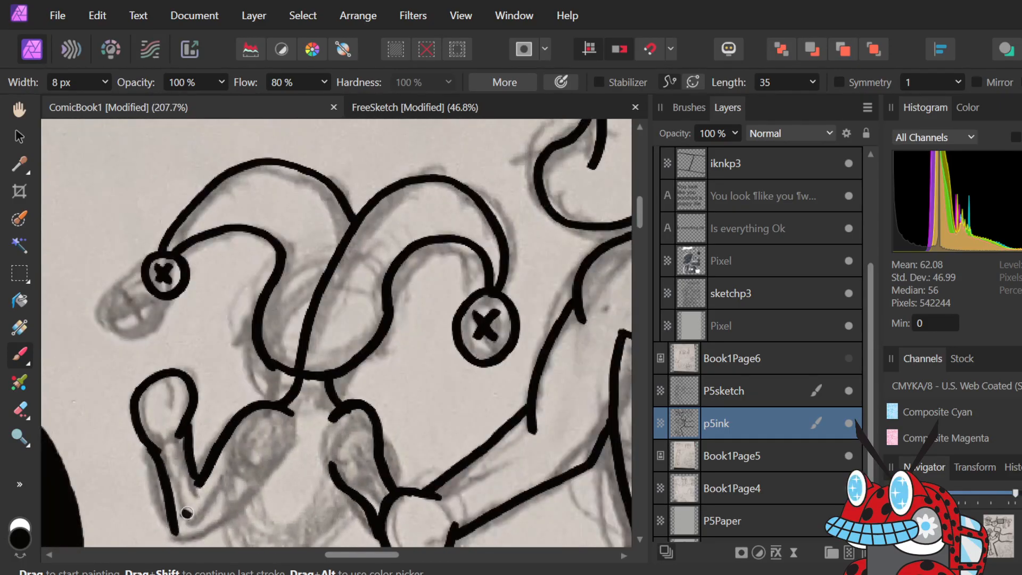
pyautogui.scroll(4, 187, 513)
pyautogui.scroll(5, 187, 513)
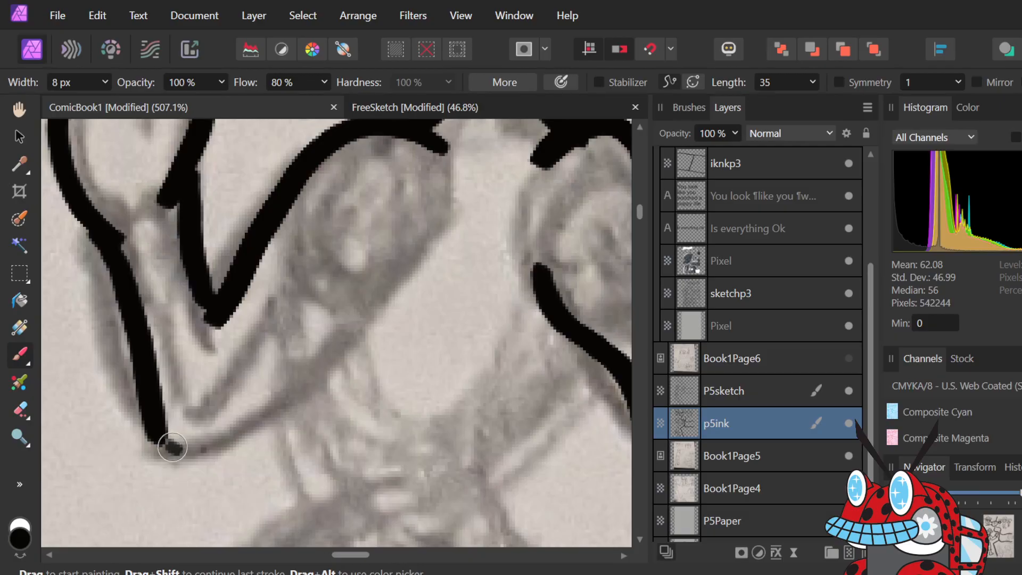
pyautogui.moveTo(159, 445)
pyautogui.mouseDown()
pyautogui.moveTo(263, 375)
pyautogui.moveTo(281, 350)
pyautogui.mouseUp()
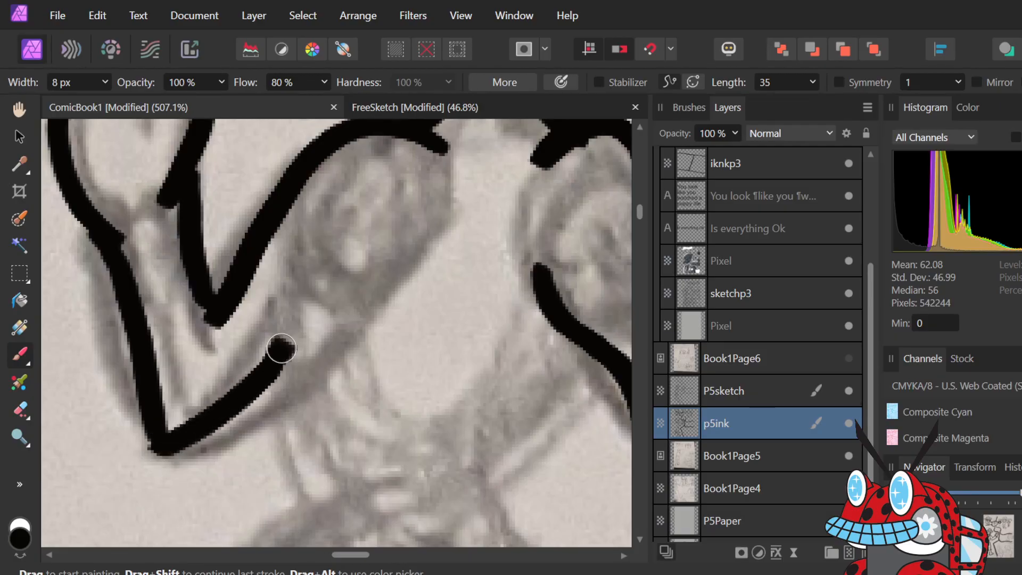
pyautogui.hotkey('ctrl', 'z')
pyautogui.hotkey('ctrl', 'z')
pyautogui.moveTo(160, 444); pyautogui.dragTo(319, 334)
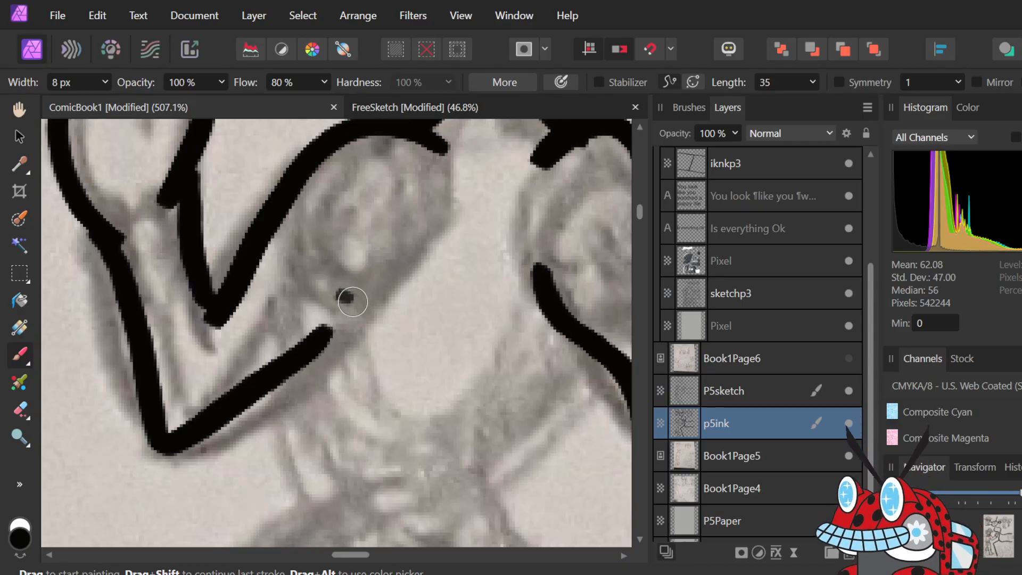
# - Try to ink the side of the left jester's torso from the raised arm's armpit down to the waist
pyautogui.moveTo(351, 324)
pyautogui.mouseDown()
pyautogui.moveTo(354, 423)
pyautogui.moveTo(367, 507)
pyautogui.mouseUp()
pyautogui.hotkey('ctrl', 'z')
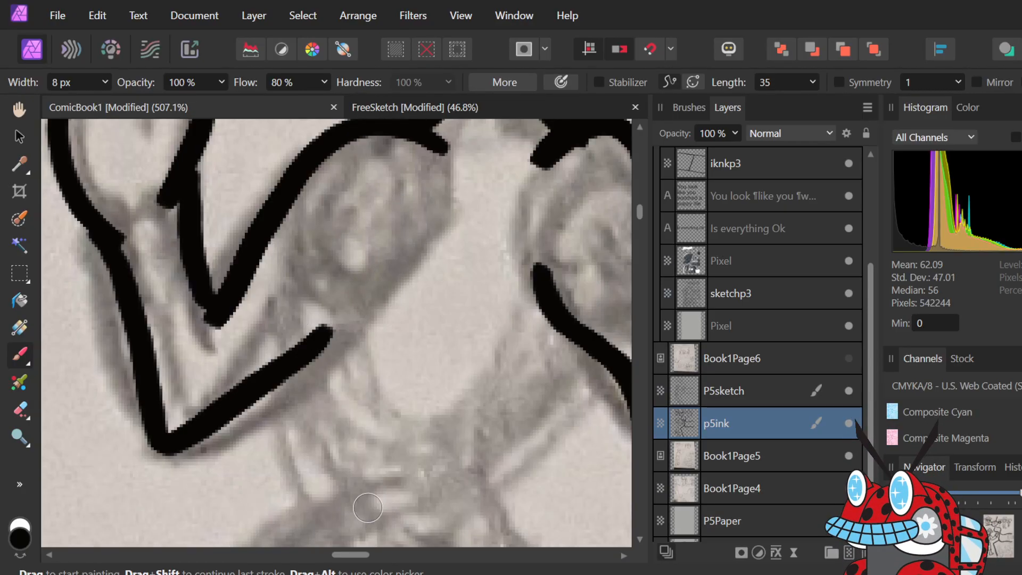
pyautogui.scroll(-5, 368, 507)
pyautogui.hotkey('ctrl', 'z')
pyautogui.hotkey('ctrl', 'shift', 'z')
pyautogui.hotkey('ctrl', 'shift', 'z')
pyautogui.hotkey('ctrl', 'shift', 'z')
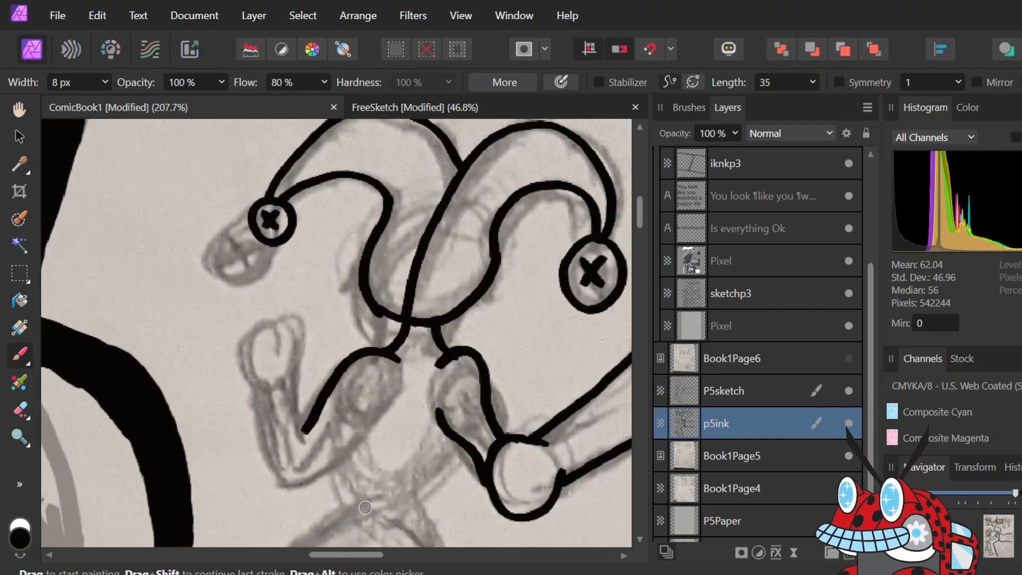
# - Check the torso side line against the whole figure, and undo it together with the underside line of the raised arm
pyautogui.scroll(2, 419, 428)
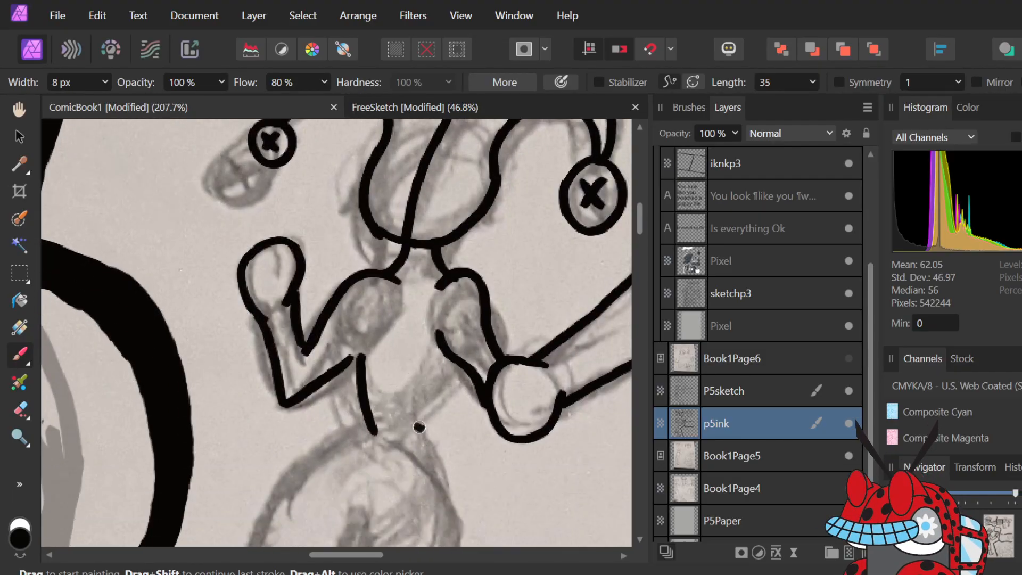
pyautogui.scroll(-6, 431, 406)
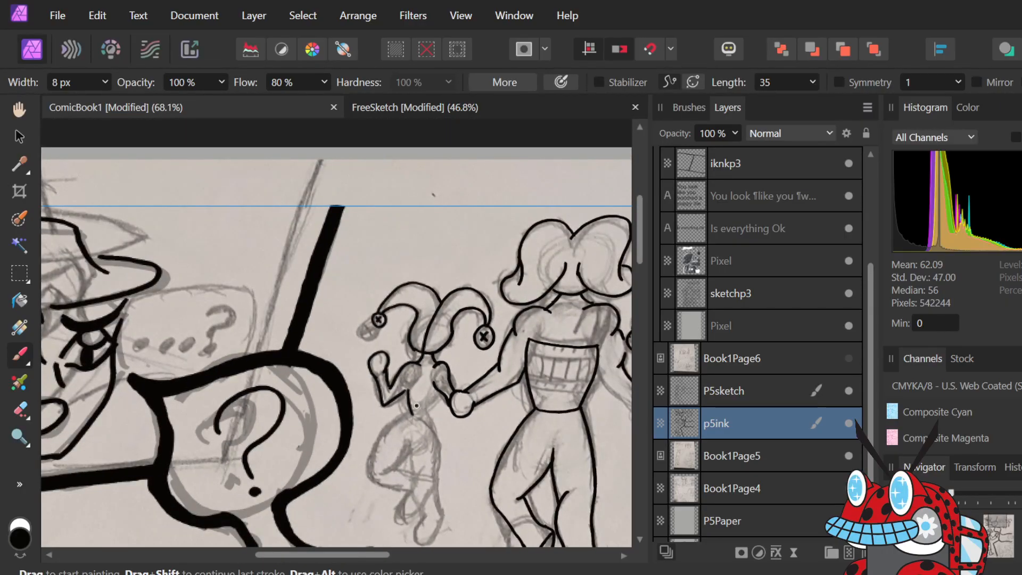
pyautogui.scroll(5, 431, 406)
pyautogui.scroll(-4, 417, 404)
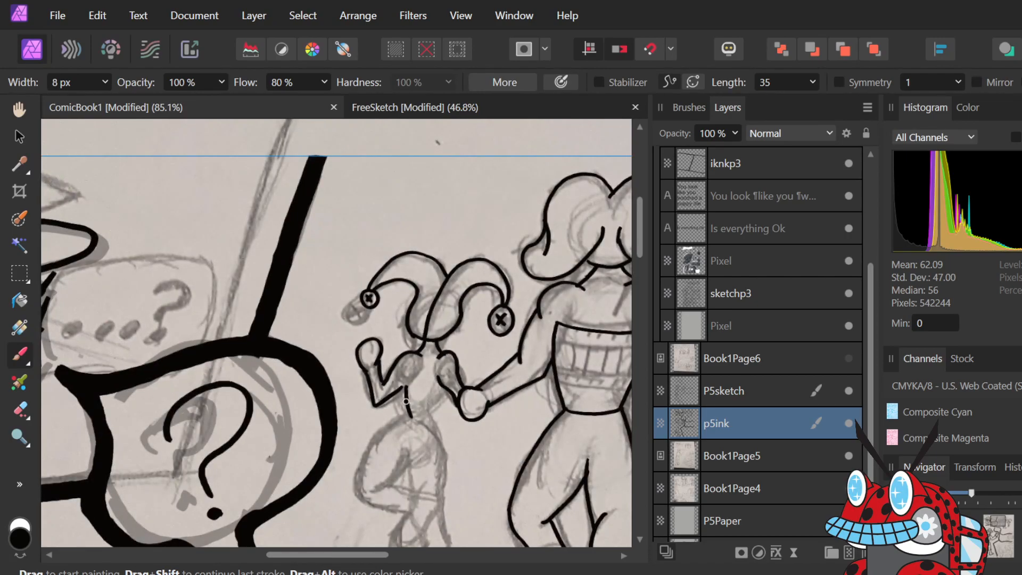
pyautogui.scroll(5, 406, 400)
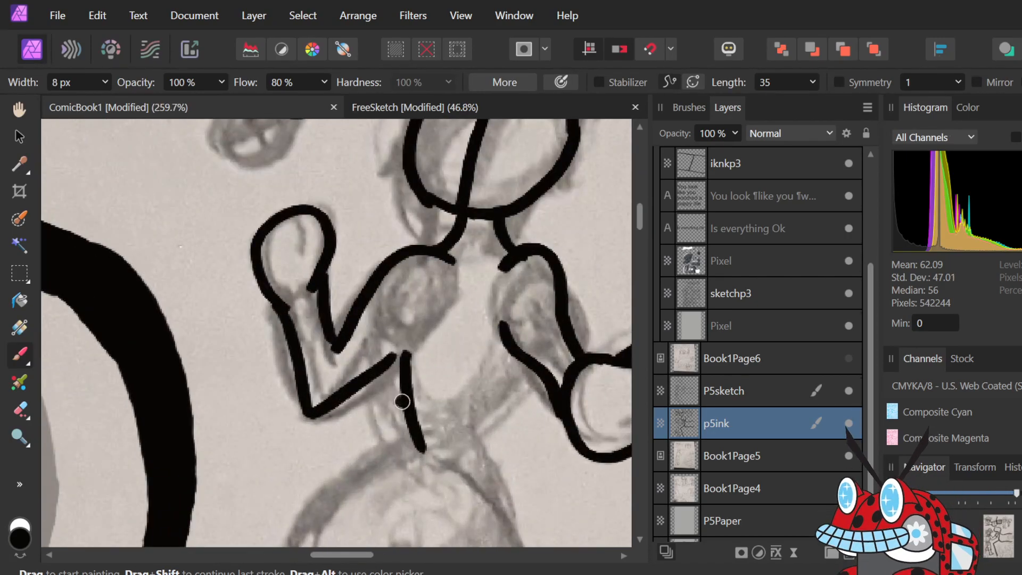
pyautogui.hotkey('ctrl', 'z')
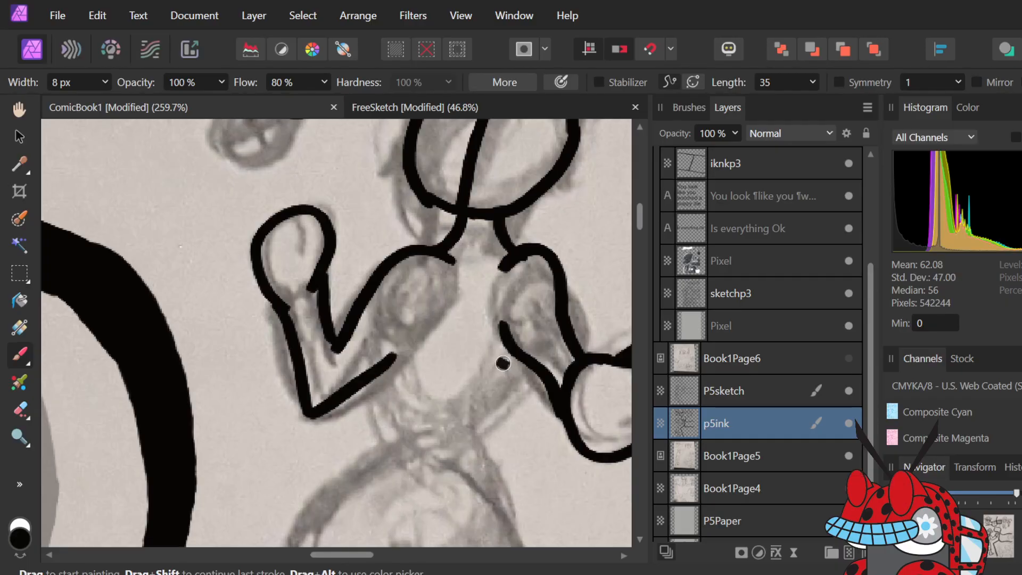
pyautogui.hotkey('ctrl', 'z')
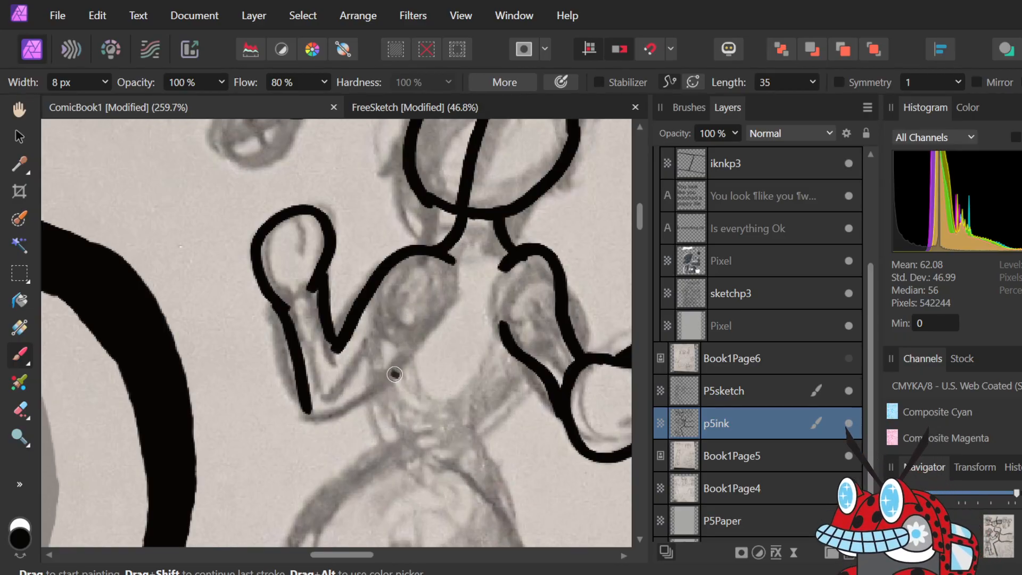
# - Ink the left jester's torso side below the raised arm with the 8 px brush, from the waist up to the armpit
pyautogui.moveTo(394, 374); pyautogui.dragTo(397, 447)
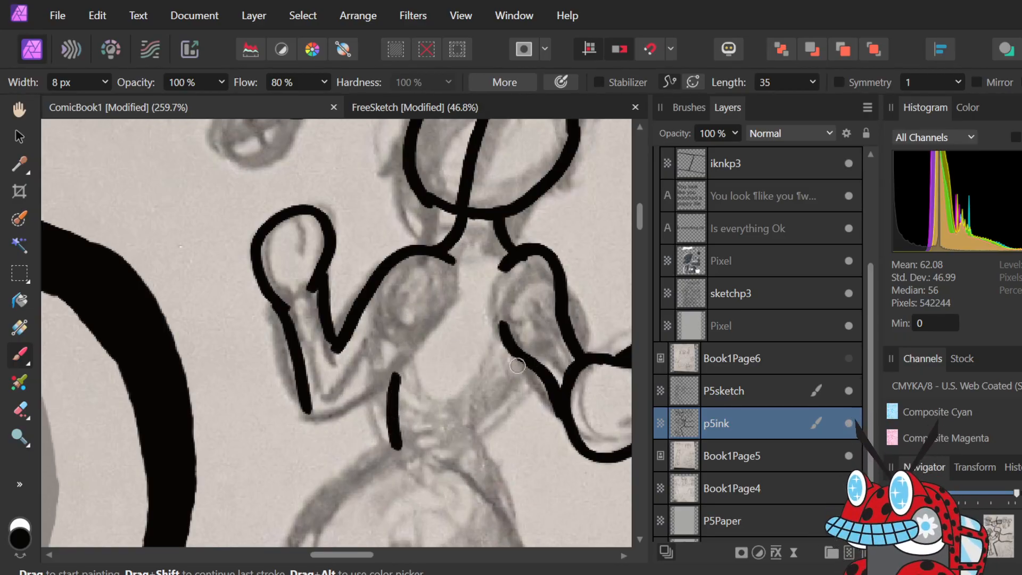
pyautogui.moveTo(395, 378); pyautogui.dragTo(409, 314)
pyautogui.hotkey('ctrl', 'z')
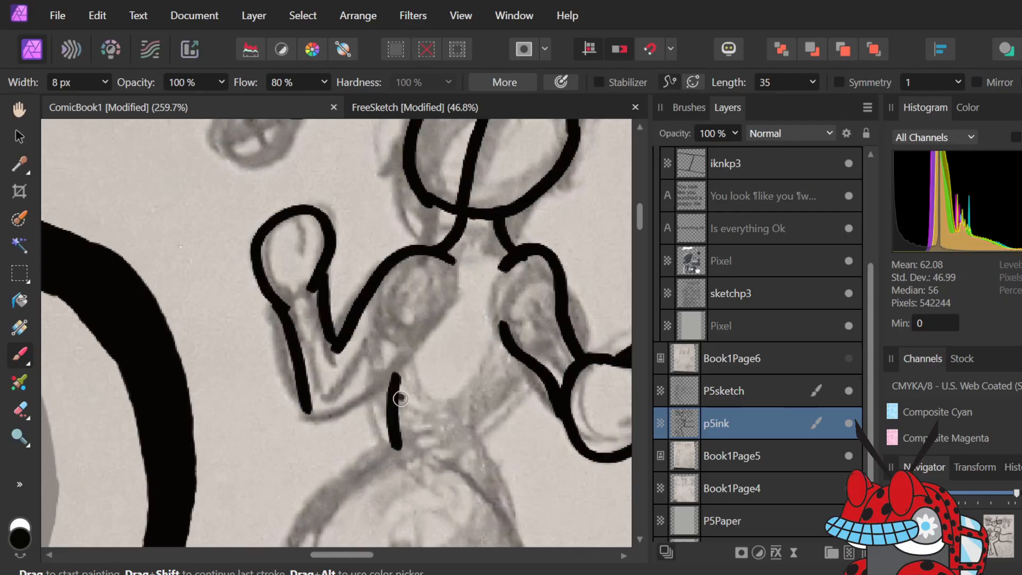
pyautogui.moveTo(394, 392); pyautogui.dragTo(400, 332)
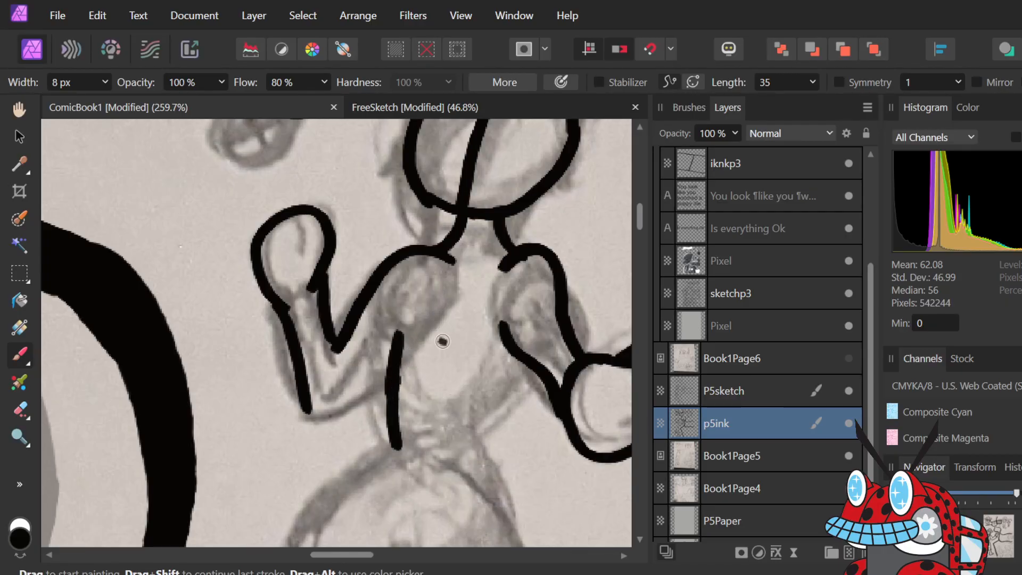
# - Try to ink the opposite side of the left jester's torso from the hand-holding arm down to the waist
pyautogui.click(524, 311)
pyautogui.moveTo(495, 409); pyautogui.dragTo(480, 466)
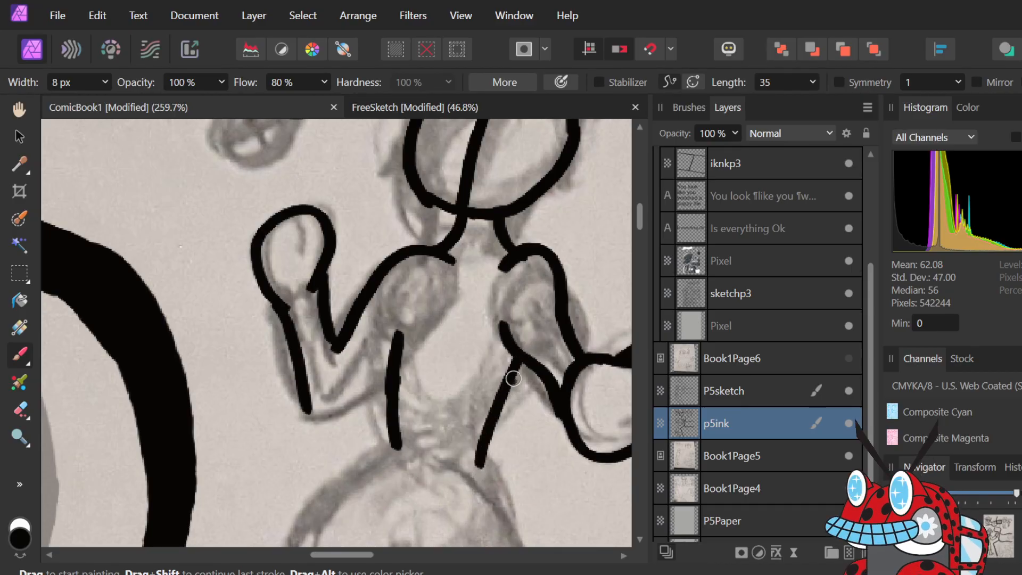
pyautogui.hotkey('ctrl', 'z')
pyautogui.moveTo(515, 356)
pyautogui.mouseDown()
pyautogui.moveTo(504, 404)
pyautogui.moveTo(468, 461)
pyautogui.mouseUp()
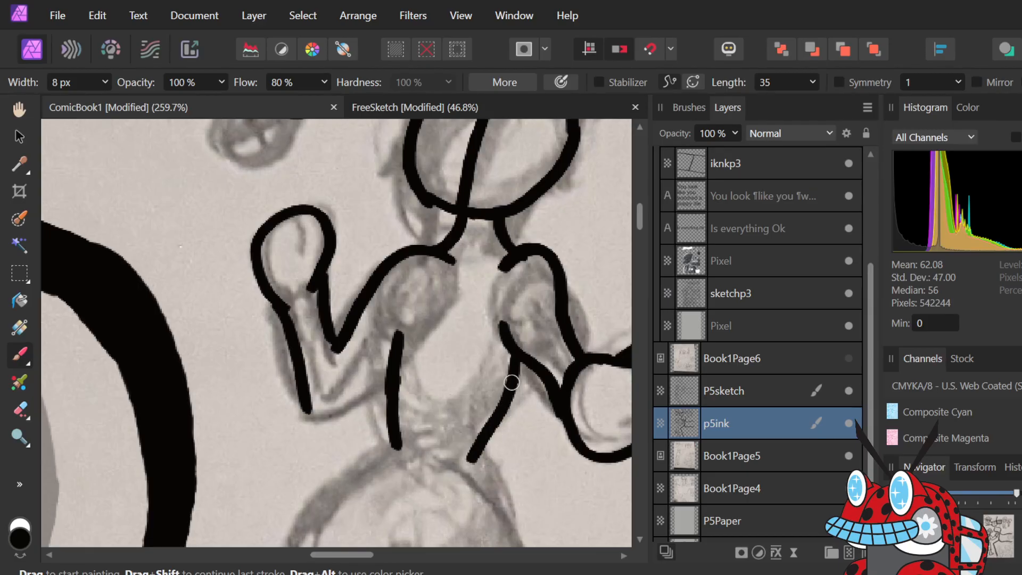
pyautogui.hotkey('ctrl', 'z')
pyautogui.hotkey('ctrl', 'z')
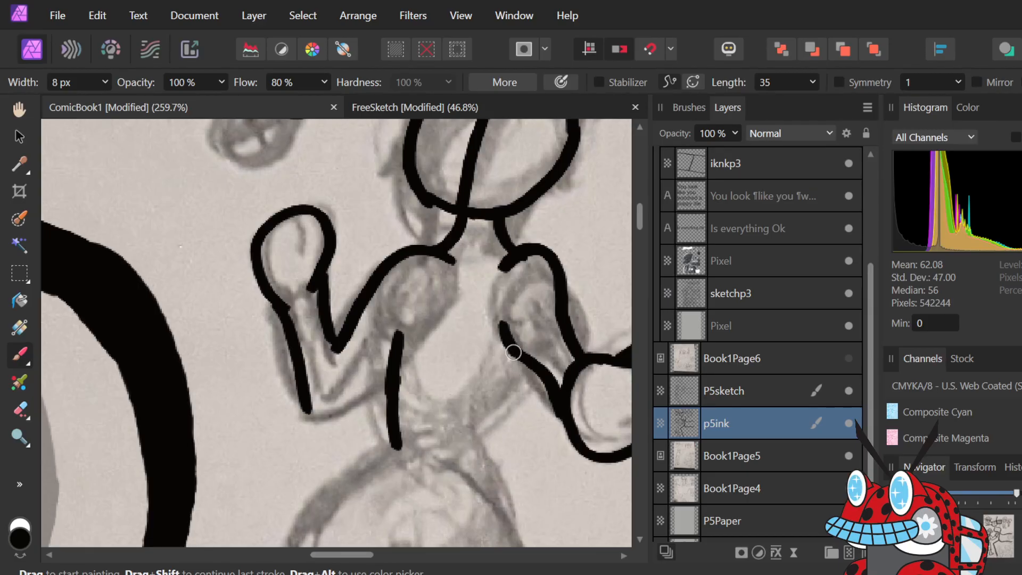
# - Ink the torso side by the hand-holding arm, erase the overlapping lines at the armpit with the 22 px eraser, and redraw its upper end
pyautogui.moveTo(511, 371); pyautogui.dragTo(471, 446)
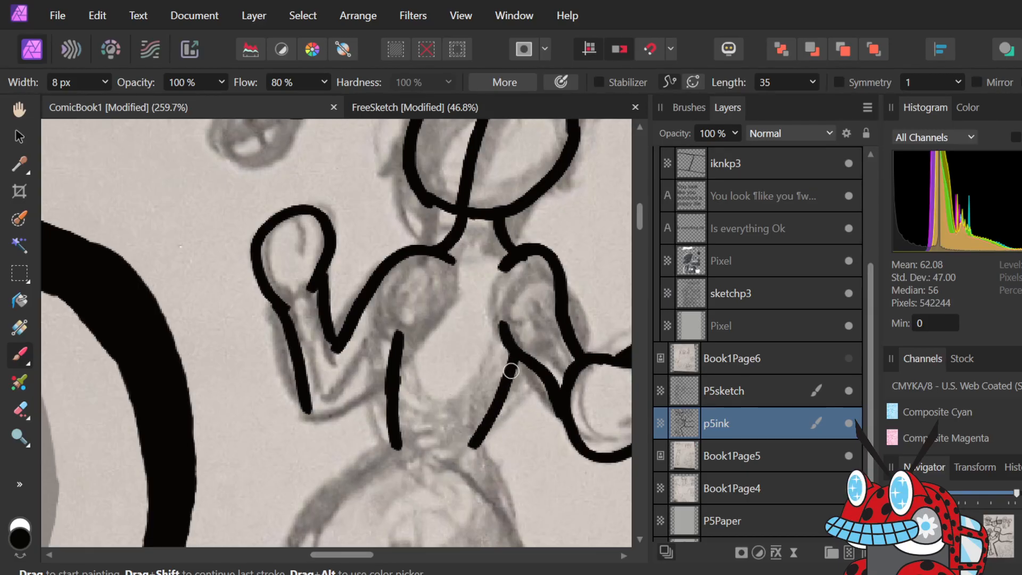
pyautogui.moveTo(512, 355); pyautogui.dragTo(506, 291)
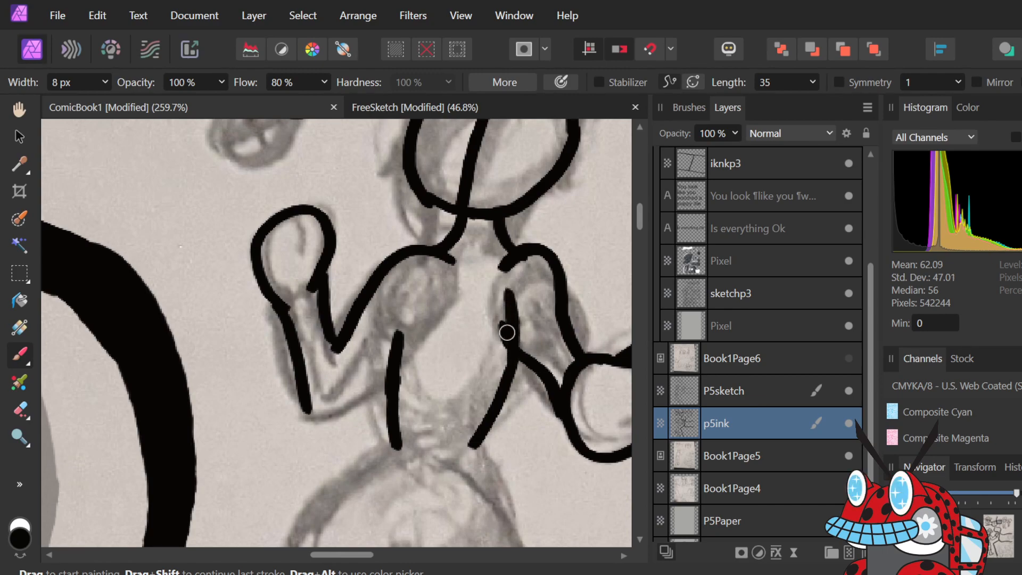
pyautogui.click(542, 302)
pyautogui.press('e')
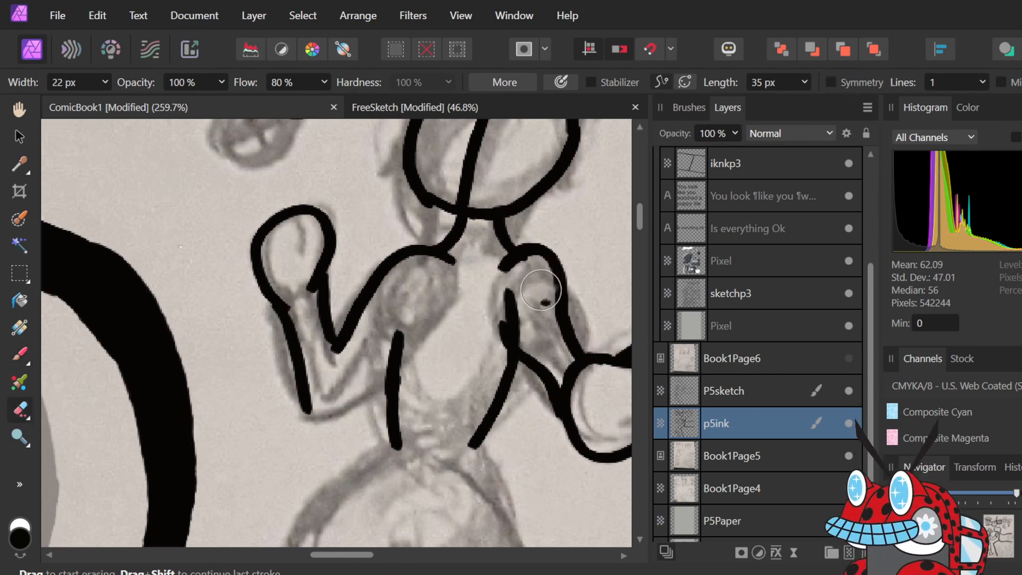
pyautogui.moveTo(531, 286)
pyautogui.mouseDown()
pyautogui.moveTo(528, 309)
pyautogui.moveTo(509, 309)
pyautogui.moveTo(504, 295)
pyautogui.moveTo(511, 320)
pyautogui.mouseUp()
pyautogui.press('b')
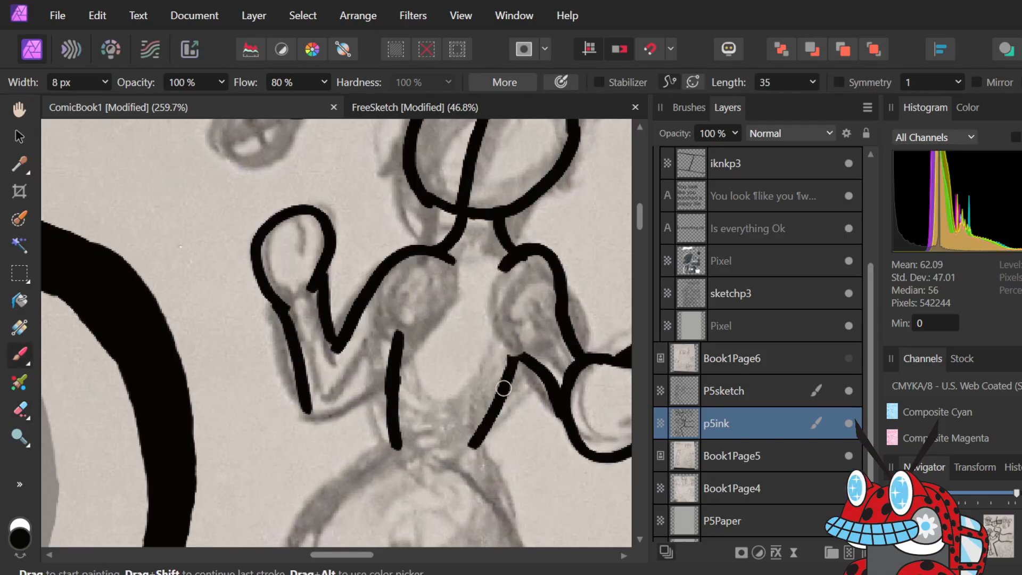
pyautogui.click(526, 312)
pyautogui.moveTo(508, 321); pyautogui.dragTo(511, 341)
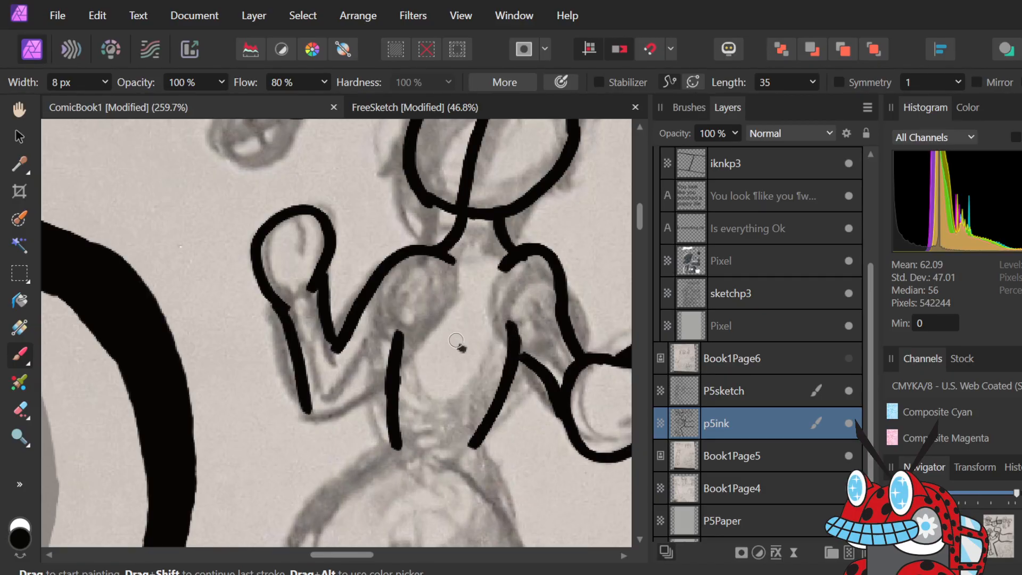
pyautogui.hotkey('ctrl', 'z')
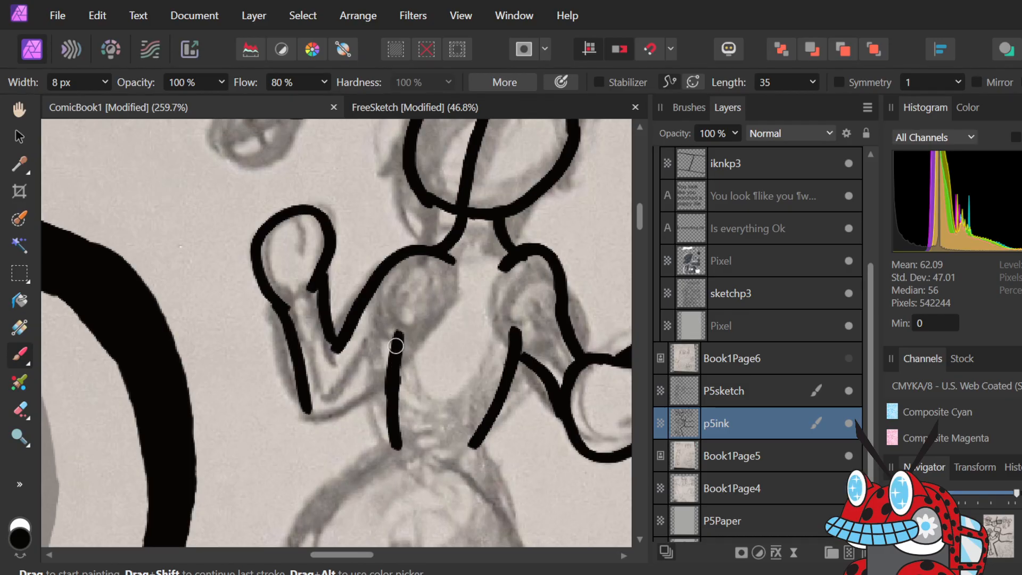
# - Extend the torso line up into the raised arm's armpit and ink the arm's underside from the elbow to the torso
pyautogui.moveTo(355, 393); pyautogui.dragTo(381, 381)
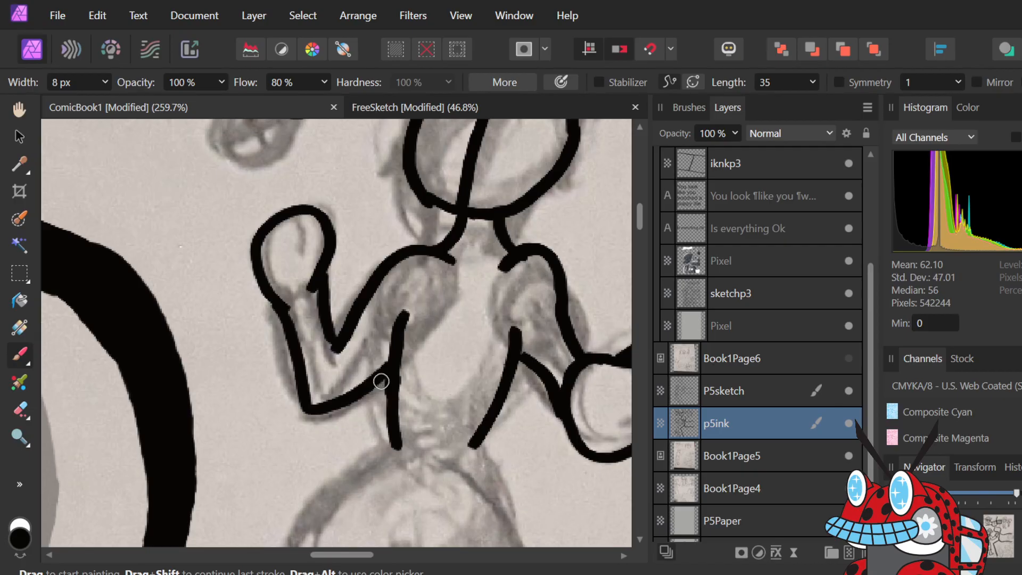
pyautogui.hotkey('ctrl', 'z')
pyautogui.moveTo(309, 408)
pyautogui.mouseDown()
pyautogui.moveTo(371, 363)
pyautogui.moveTo(394, 325)
pyautogui.mouseUp()
pyautogui.hotkey('ctrl', 'z')
pyautogui.moveTo(307, 406); pyautogui.dragTo(388, 348)
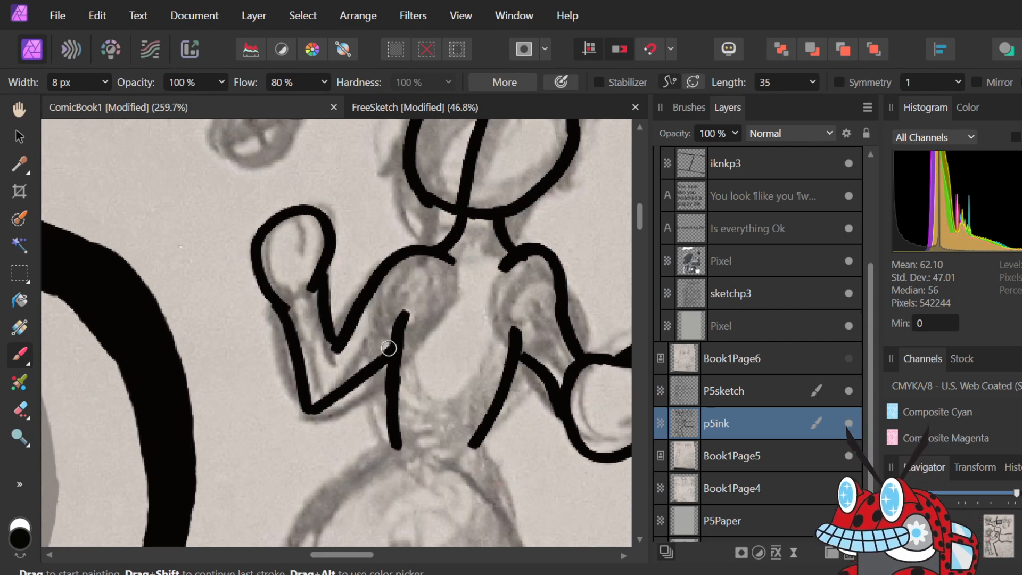
# - Erase the left jester's torso side line next to the hand-holding arm with the 22 px eraser
pyautogui.scroll(-6, 388, 348)
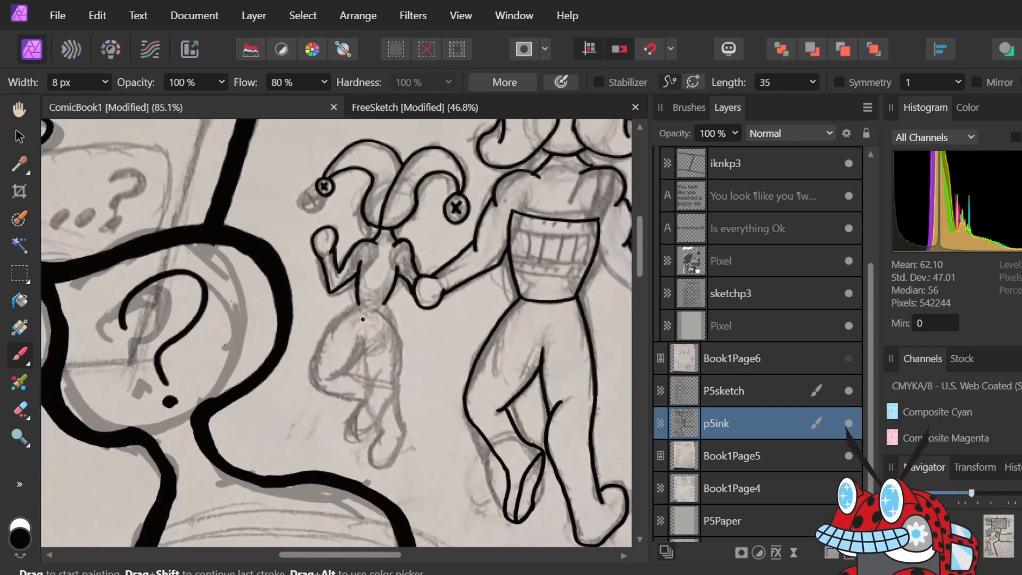
pyautogui.scroll(5, 414, 305)
pyautogui.scroll(3, 415, 304)
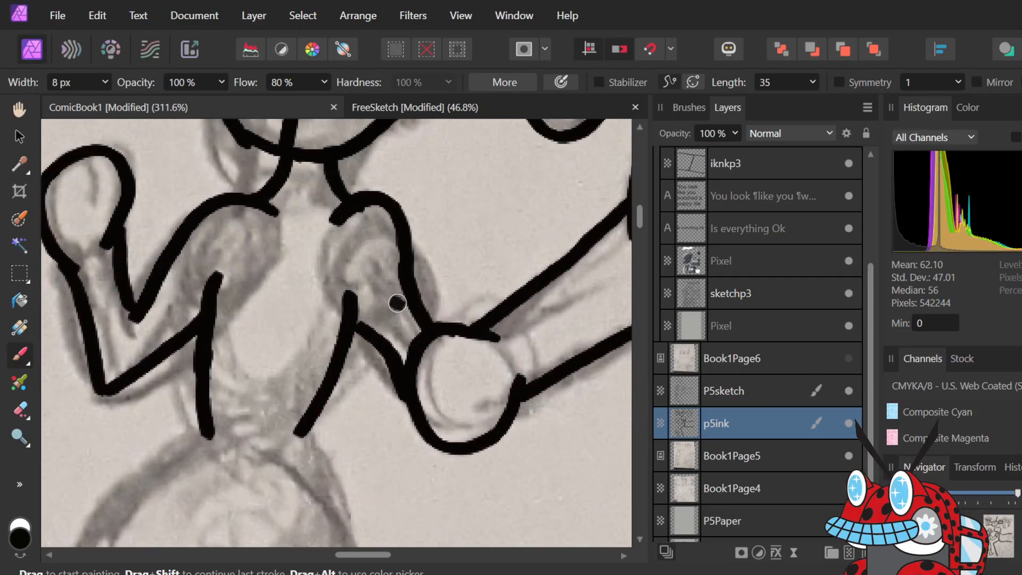
pyautogui.press('e')
pyautogui.moveTo(351, 295)
pyautogui.mouseDown()
pyautogui.moveTo(301, 426)
pyautogui.moveTo(311, 410)
pyautogui.mouseUp()
pyautogui.press('b')
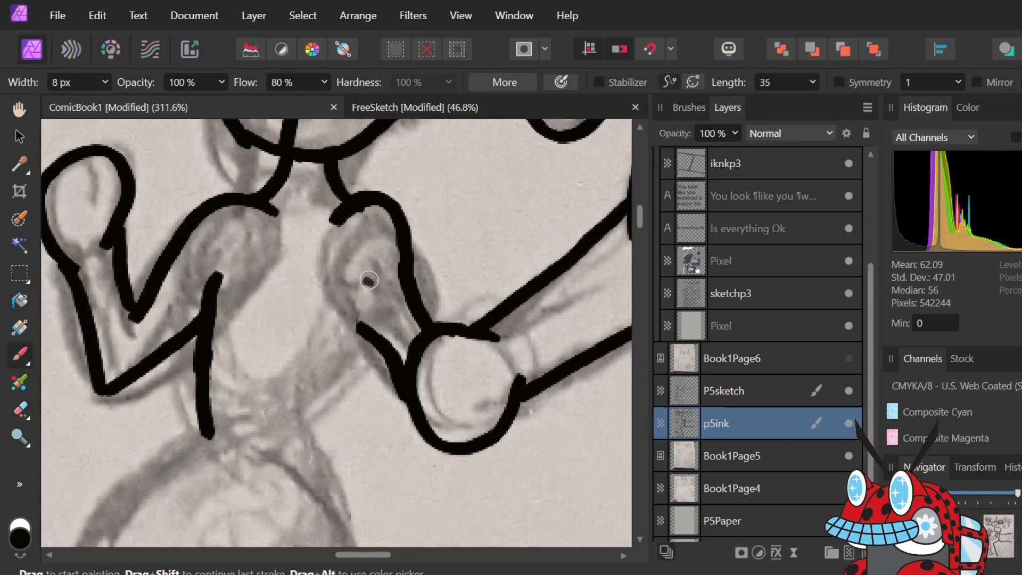
# - Re-ink the torso side by the hand-holding arm as one curve from the armpit to the waist with the 8 px brush
pyautogui.moveTo(364, 278)
pyautogui.mouseDown()
pyautogui.moveTo(343, 383)
pyautogui.moveTo(291, 463)
pyautogui.mouseUp()
pyautogui.hotkey('ctrl', 'z')
pyautogui.moveTo(368, 276)
pyautogui.mouseDown()
pyautogui.moveTo(302, 459)
pyautogui.moveTo(341, 364)
pyautogui.moveTo(346, 277)
pyautogui.mouseUp()
pyautogui.hotkey('ctrl', 'z')
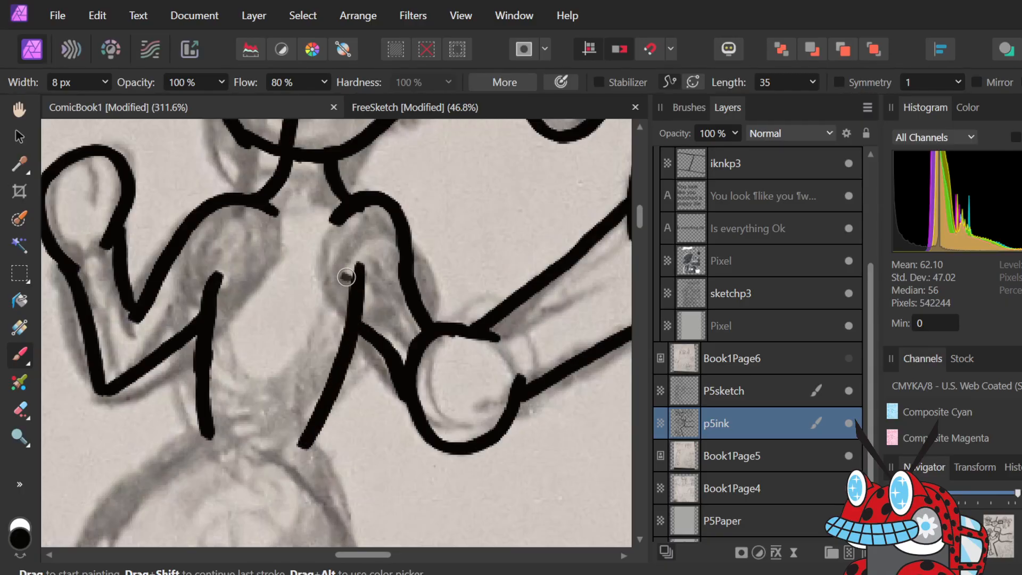
pyautogui.hotkey('ctrl', 'z')
# - Trim the upper end of that torso line with the 22 px eraser and redraw it up into the armpit
pyautogui.press('e')
pyautogui.moveTo(354, 247)
pyautogui.mouseDown()
pyautogui.moveTo(362, 267)
pyautogui.moveTo(332, 267)
pyautogui.moveTo(345, 255)
pyautogui.moveTo(333, 283)
pyautogui.moveTo(350, 256)
pyautogui.moveTo(370, 296)
pyautogui.mouseUp()
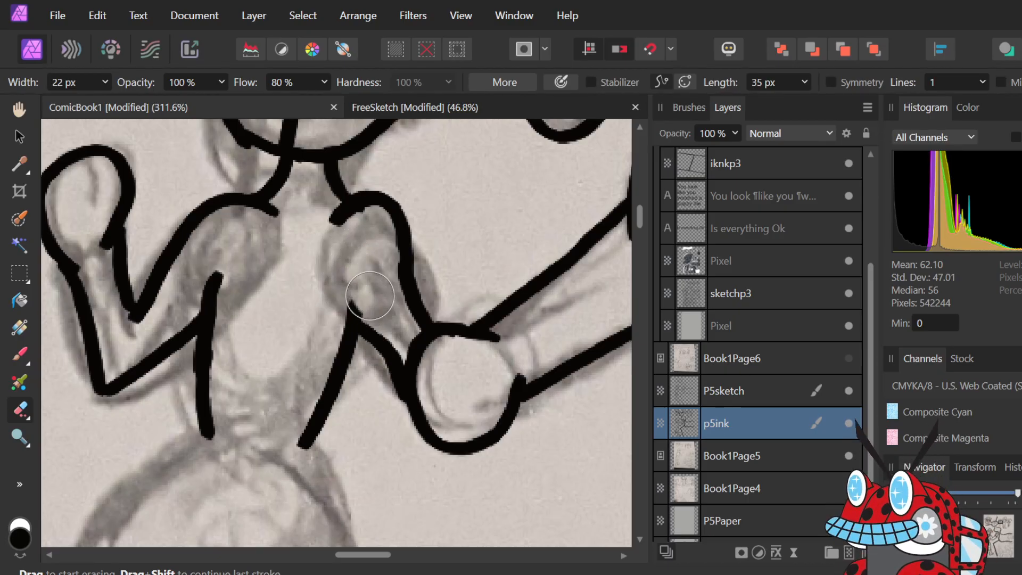
pyautogui.press('b')
pyautogui.moveTo(353, 330); pyautogui.dragTo(358, 272)
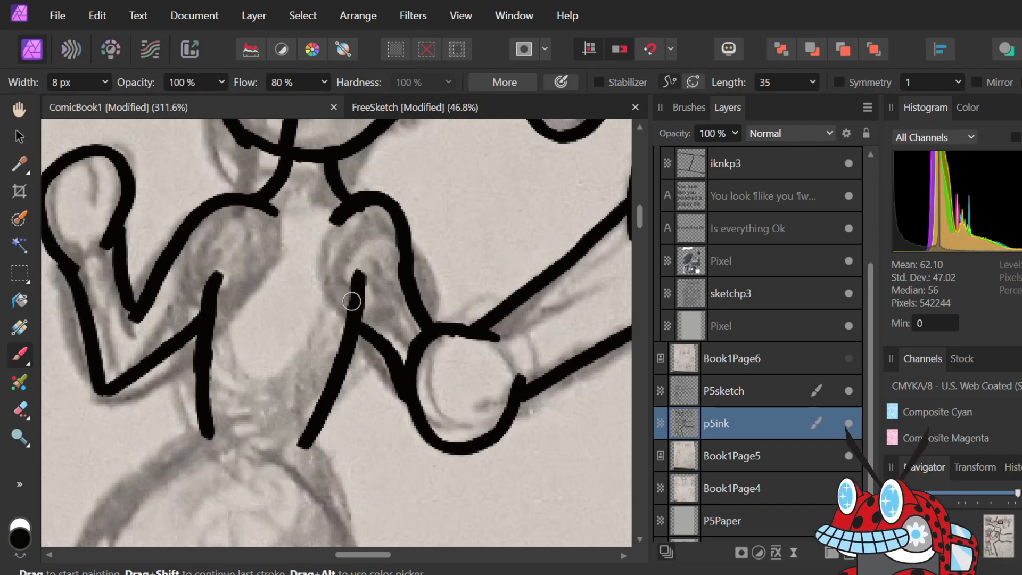
# - Examine the left jester's inked torso beside the other figures and the pencil sketch of its hips and legs
pyautogui.scroll(-5, 351, 301)
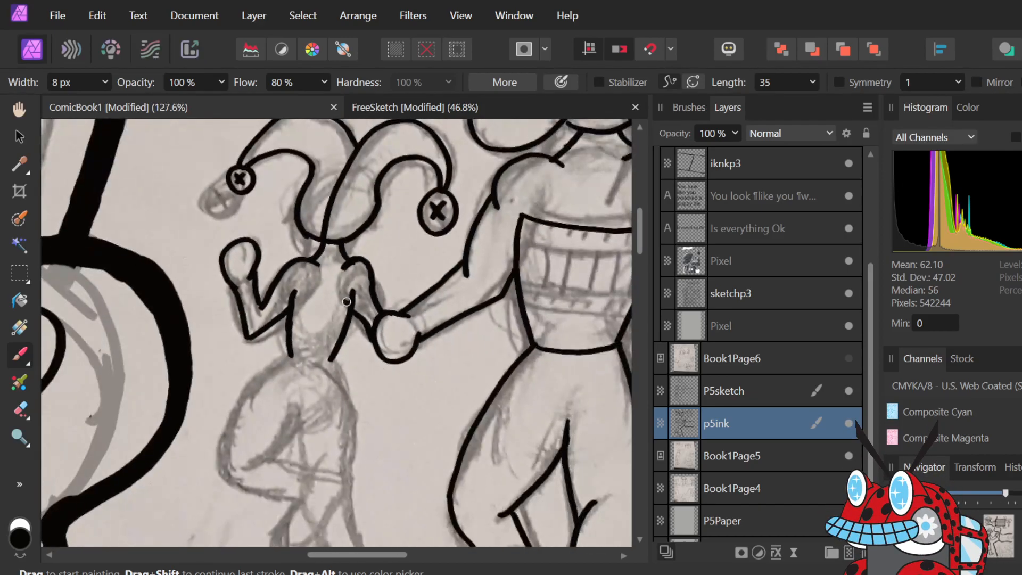
pyautogui.scroll(-5, 345, 304)
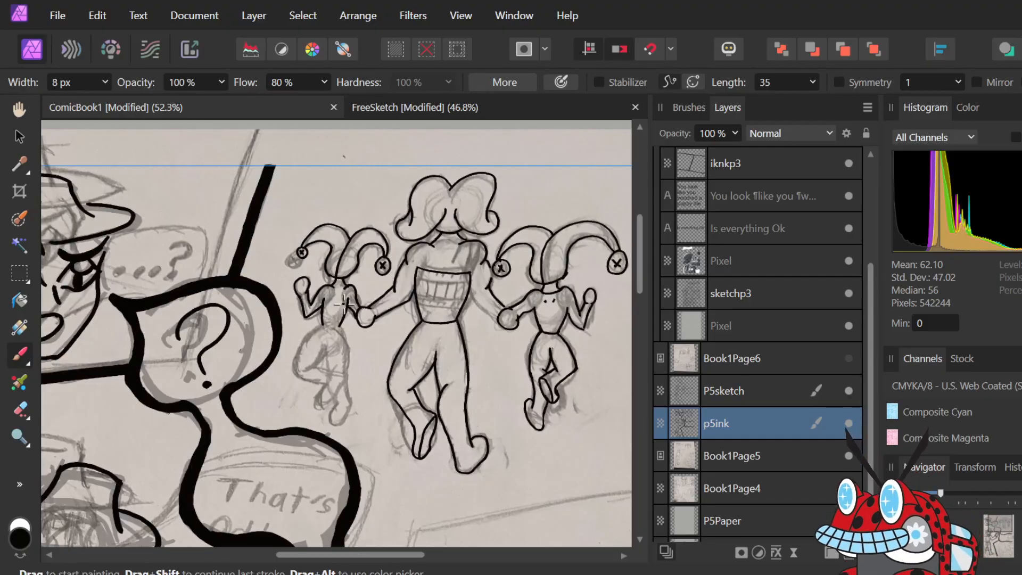
pyautogui.scroll(-1, 344, 304)
pyautogui.scroll(4, 345, 304)
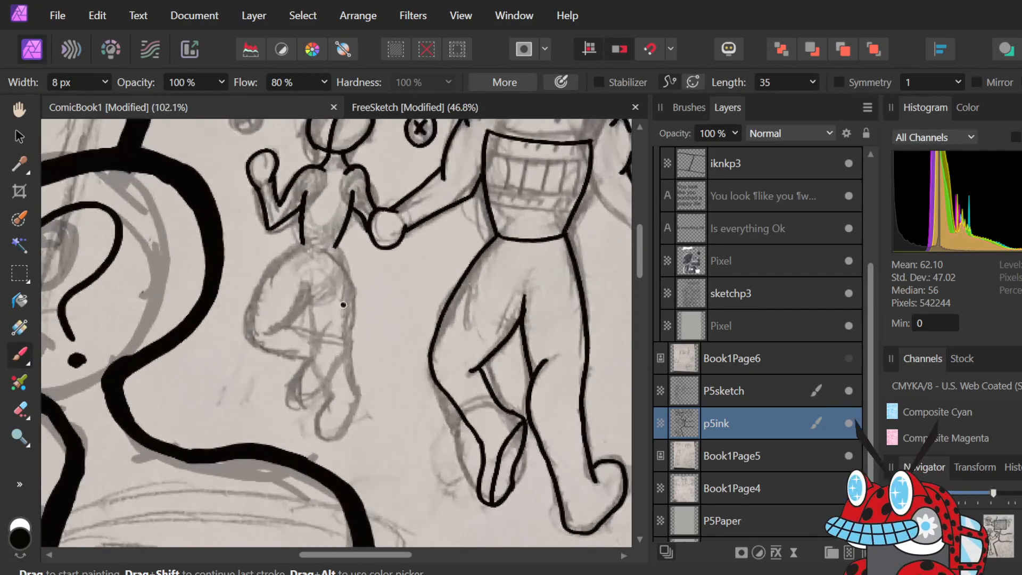
pyautogui.scroll(-2, 344, 298)
pyautogui.scroll(-1, 344, 297)
pyautogui.scroll(5, 344, 298)
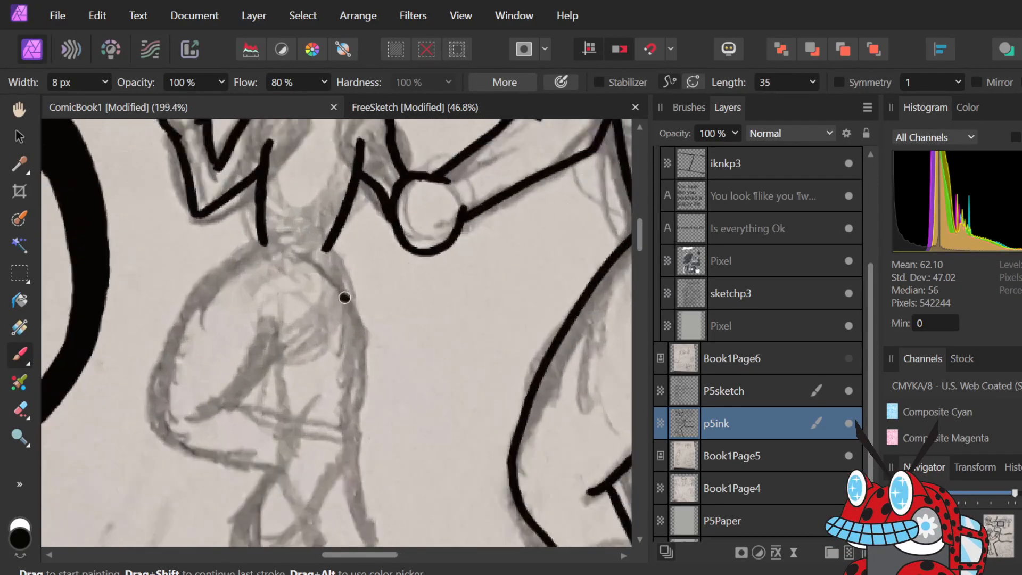
pyautogui.scroll(-1, 344, 298)
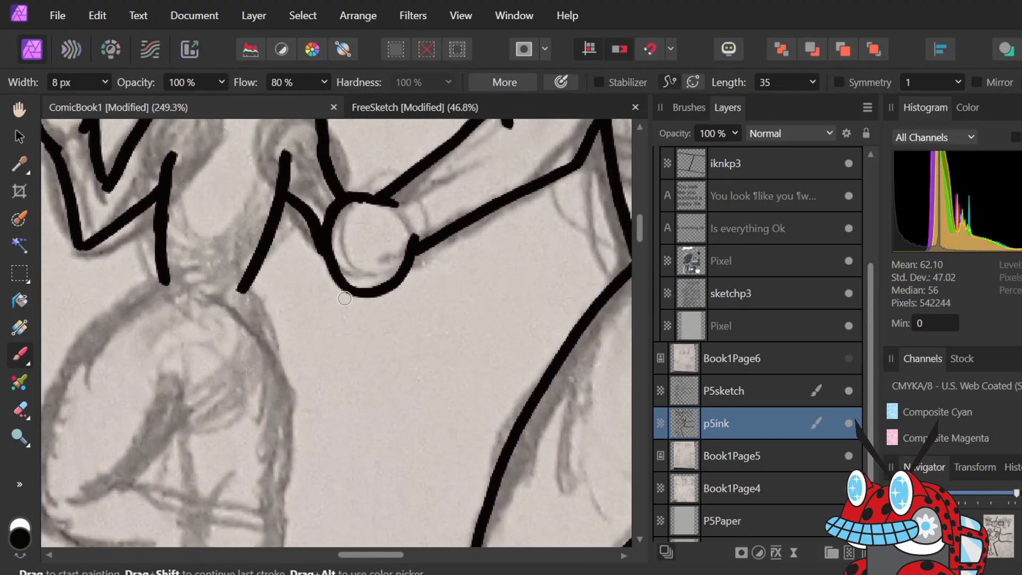
pyautogui.click(345, 298)
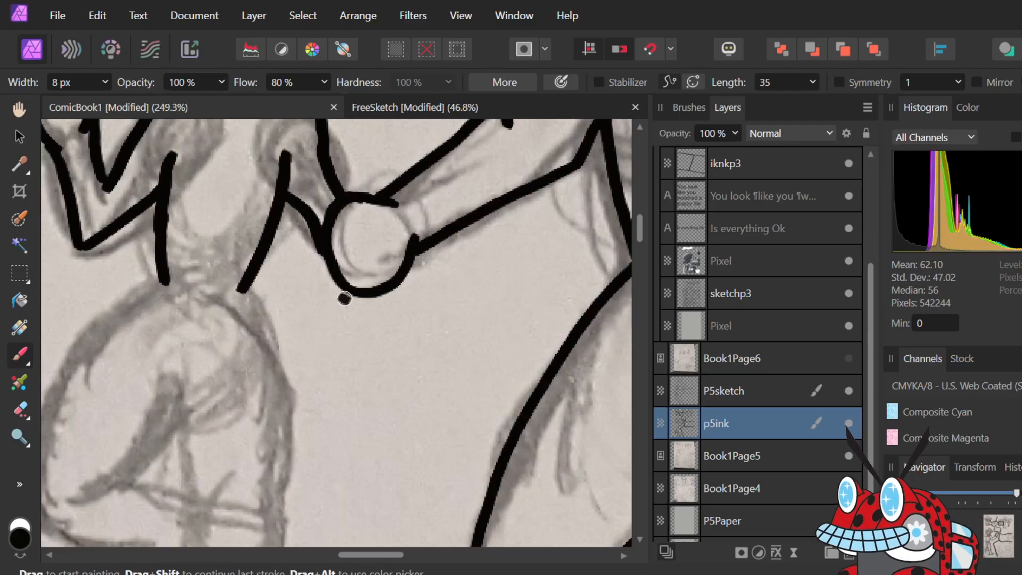
pyautogui.scroll(-3, 345, 298)
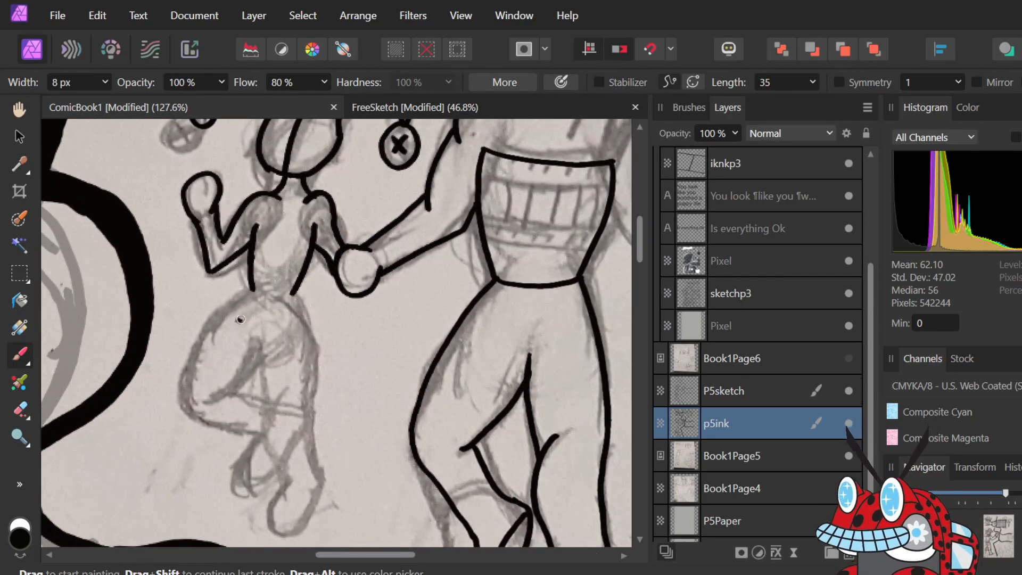
# - Ink the left jester's outer thigh from the waist down to the bent knee with the 8 px brush
pyautogui.scroll(-3, 240, 319)
pyautogui.scroll(5, 240, 319)
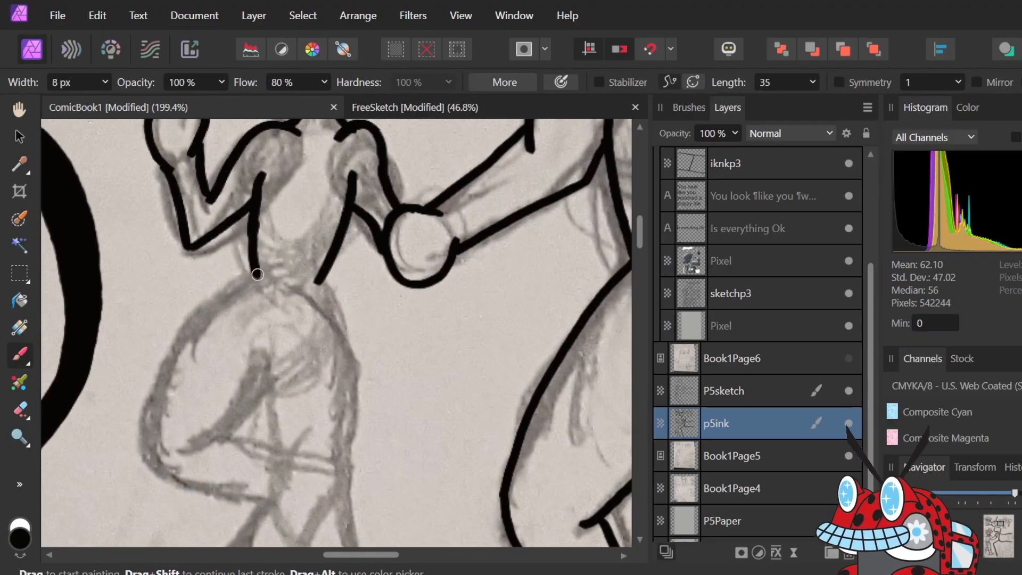
pyautogui.moveTo(257, 274)
pyautogui.mouseDown()
pyautogui.moveTo(202, 321)
pyautogui.moveTo(149, 413)
pyautogui.moveTo(217, 481)
pyautogui.moveTo(266, 509)
pyautogui.mouseUp()
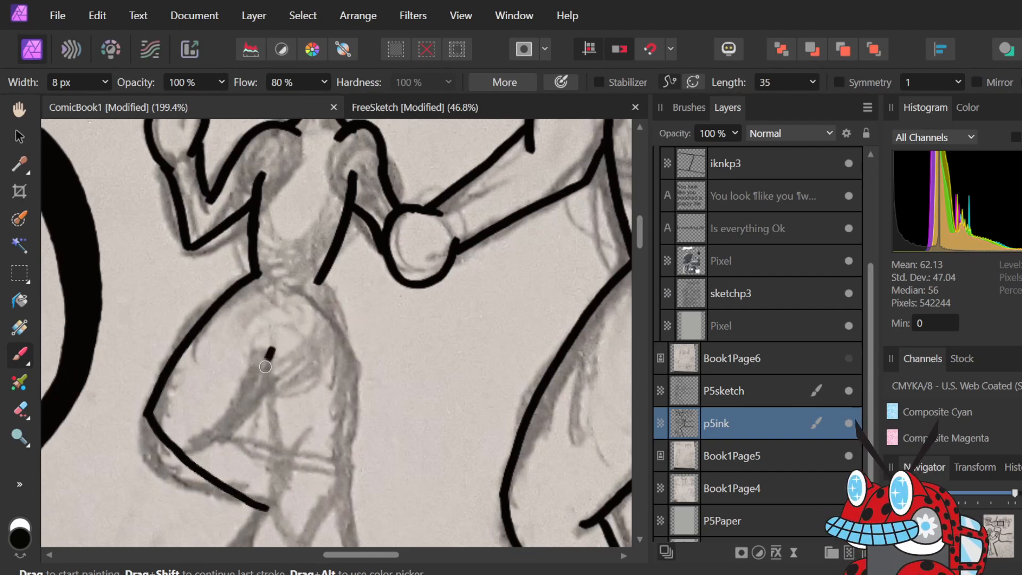
pyautogui.moveTo(266, 365); pyautogui.dragTo(214, 428)
pyautogui.hotkey('ctrl', 'z')
pyautogui.moveTo(326, 305)
pyautogui.mouseDown()
pyautogui.moveTo(230, 319)
pyautogui.moveTo(320, 306)
pyautogui.moveTo(272, 357)
pyautogui.mouseUp()
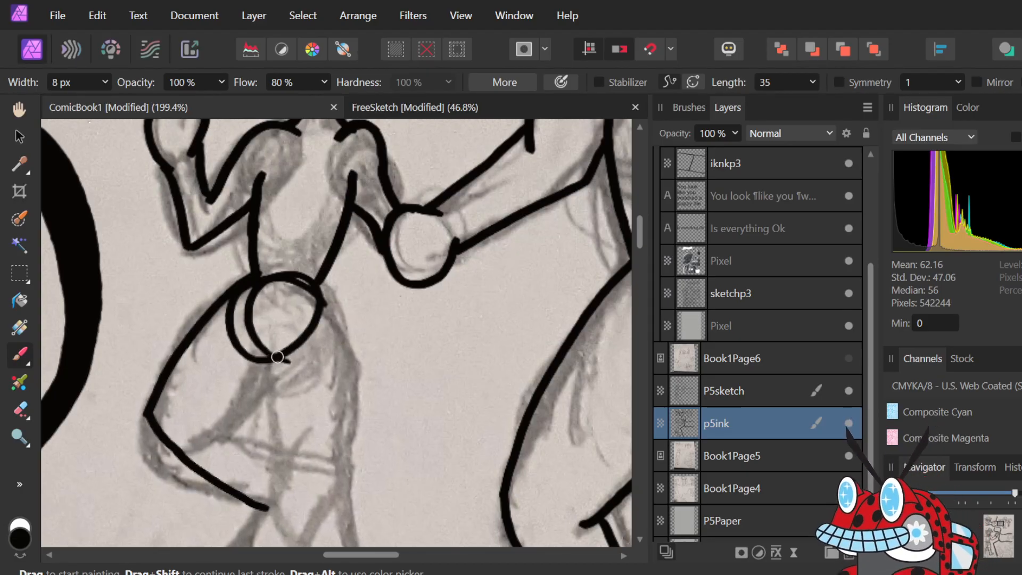
pyautogui.hotkey('ctrl', 'z')
pyautogui.hotkey('ctrl', 'z')
pyautogui.hotkey('ctrl', 'z')
# - Try to ink the inner thigh and the upper edge of the left jester's bent lower leg, comparing it with the other figures
pyautogui.moveTo(266, 362); pyautogui.dragTo(184, 415)
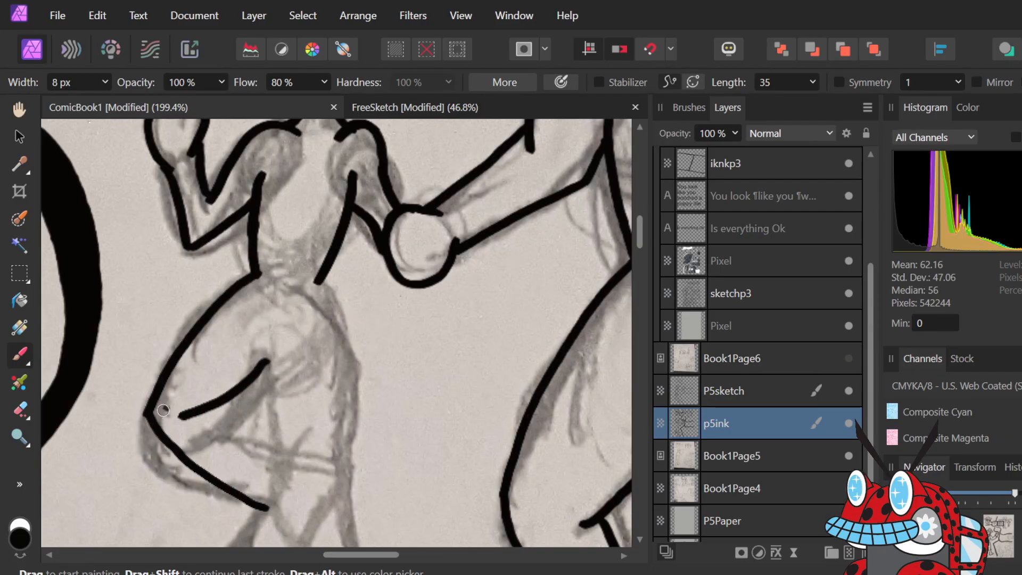
pyautogui.moveTo(217, 412)
pyautogui.mouseDown()
pyautogui.moveTo(261, 464)
pyautogui.moveTo(301, 473)
pyautogui.mouseUp()
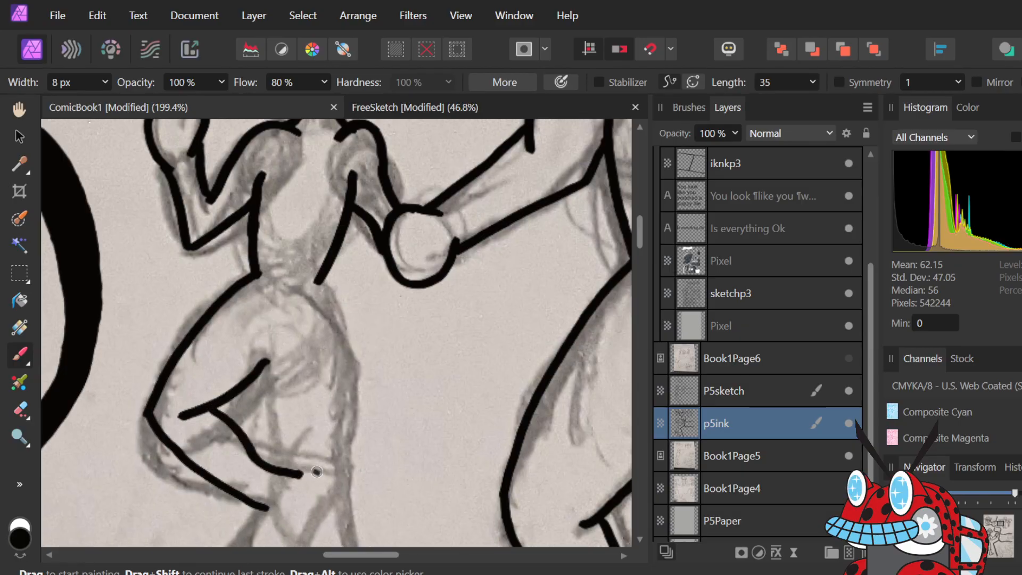
pyautogui.hotkey('ctrl', 'z')
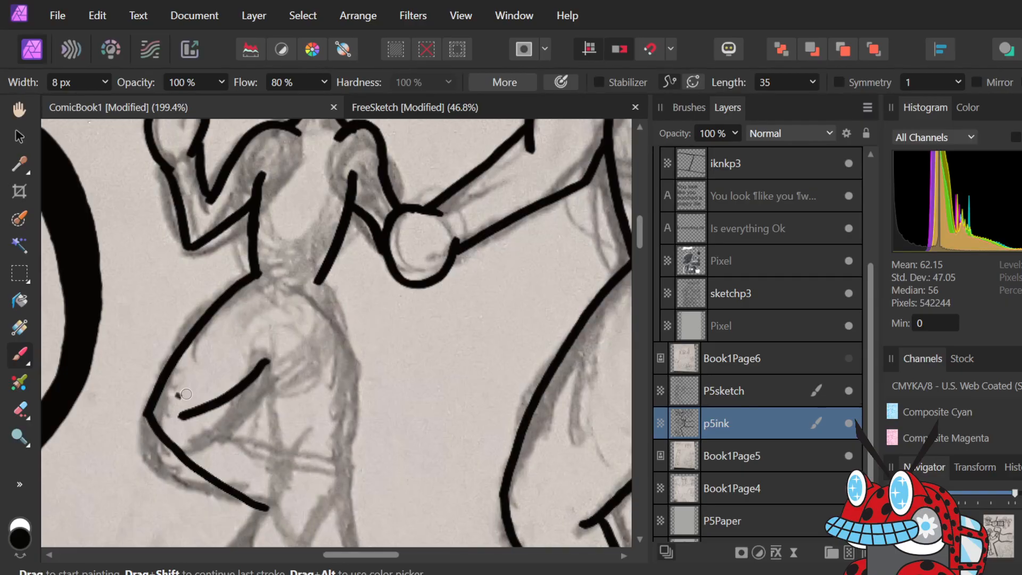
pyautogui.moveTo(215, 407); pyautogui.dragTo(268, 465)
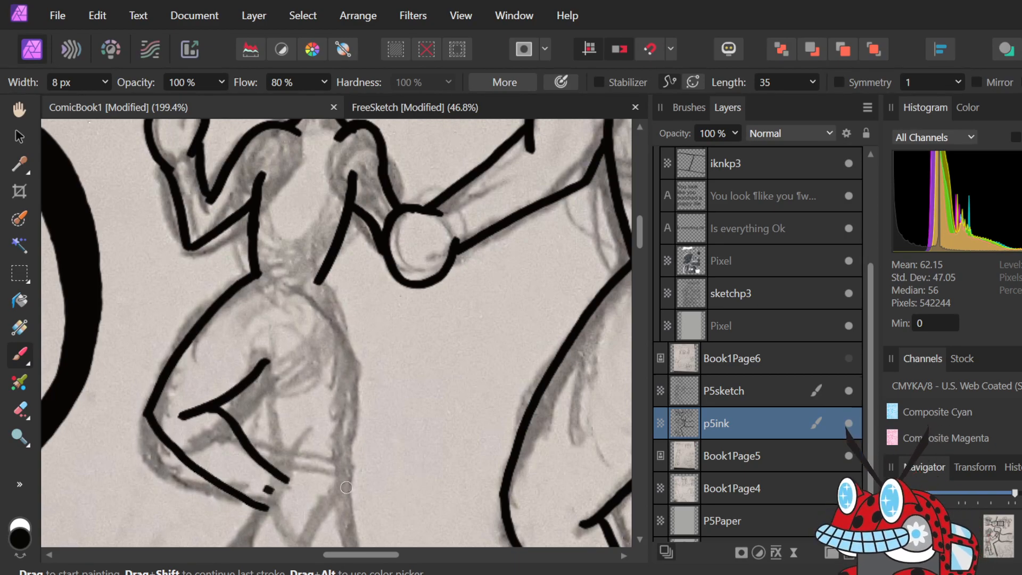
pyautogui.scroll(-5, 353, 484)
pyautogui.scroll(-2, 353, 481)
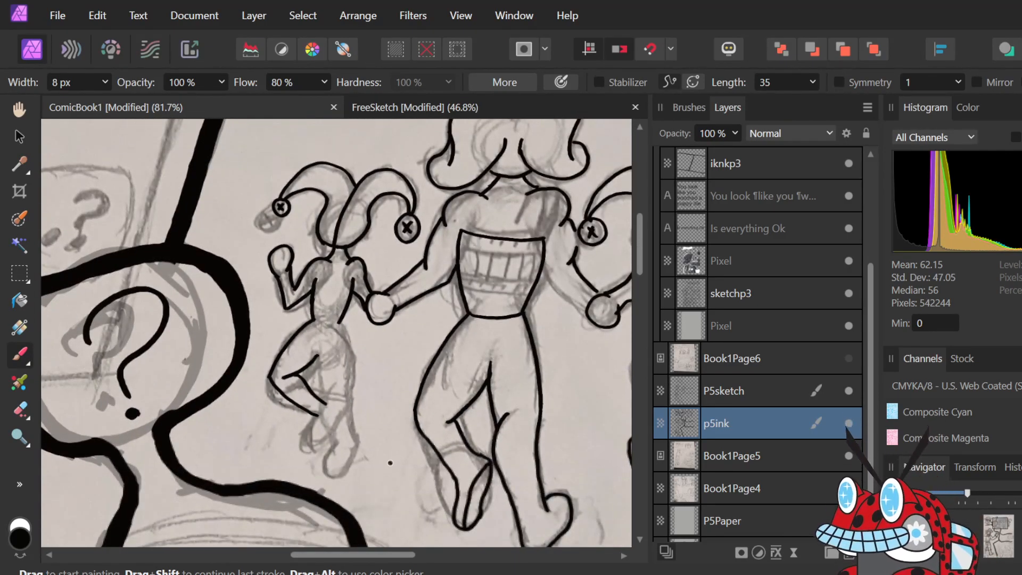
pyautogui.hscroll(3, 389, 468)
pyautogui.scroll(3, 311, 412)
pyautogui.scroll(-3, 310, 413)
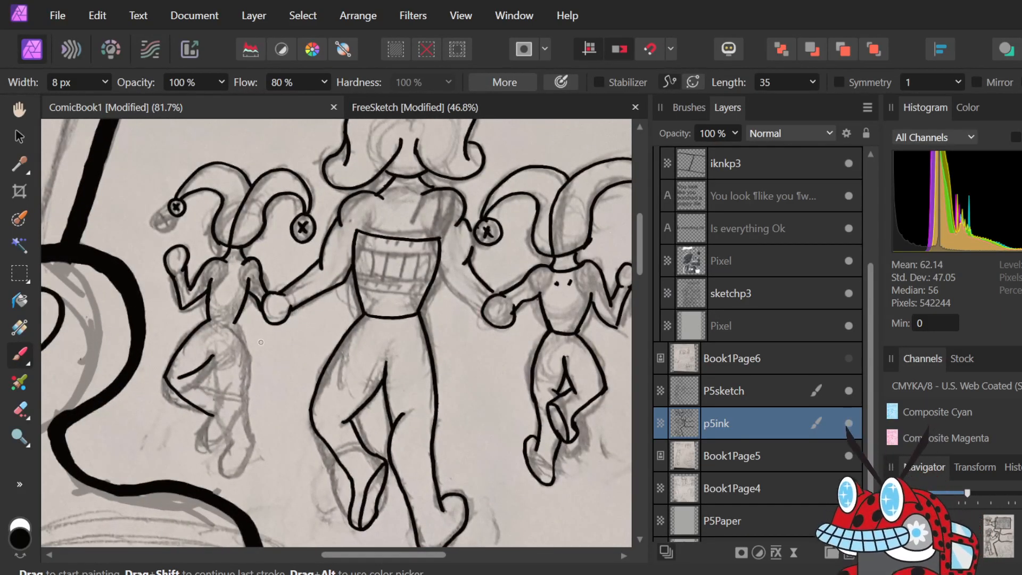
# - Ink a rounded knee on the left jester's bent leg and continue along the underside of the lower leg
pyautogui.scroll(2, 258, 344)
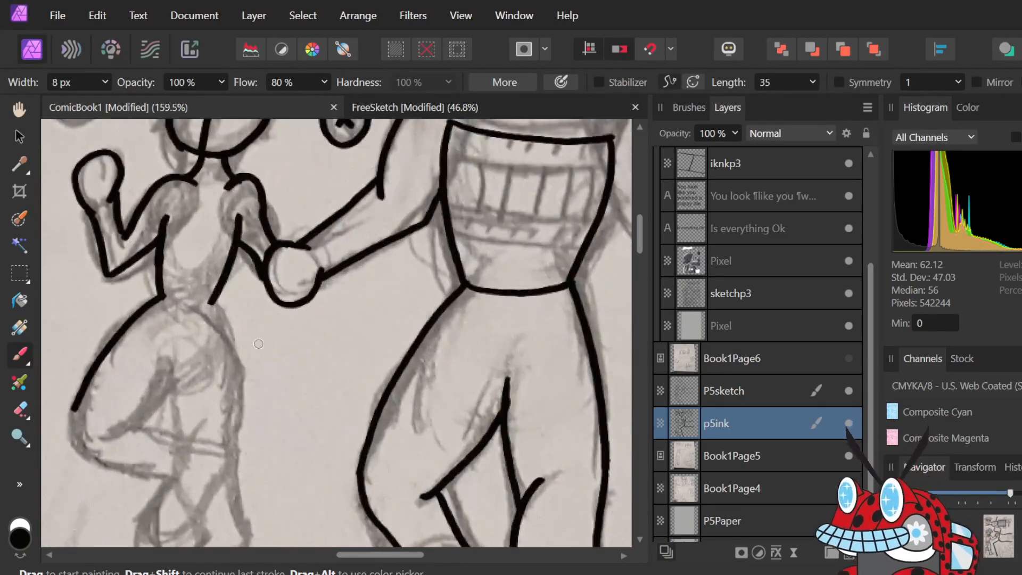
pyautogui.scroll(2, 259, 344)
pyautogui.scroll(3, 259, 344)
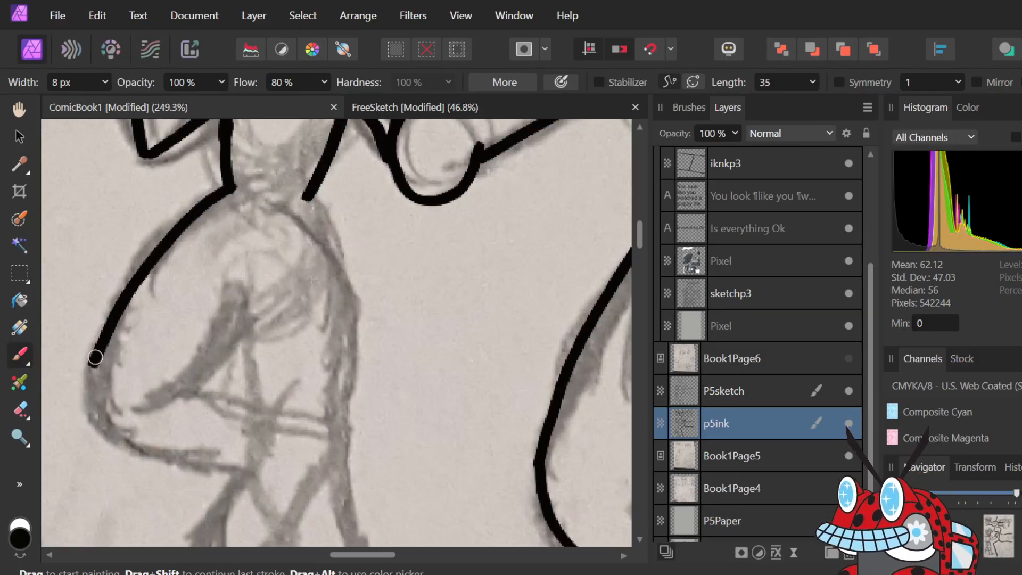
pyautogui.moveTo(95, 357)
pyautogui.mouseDown()
pyautogui.moveTo(145, 398)
pyautogui.moveTo(295, 427)
pyautogui.mouseUp()
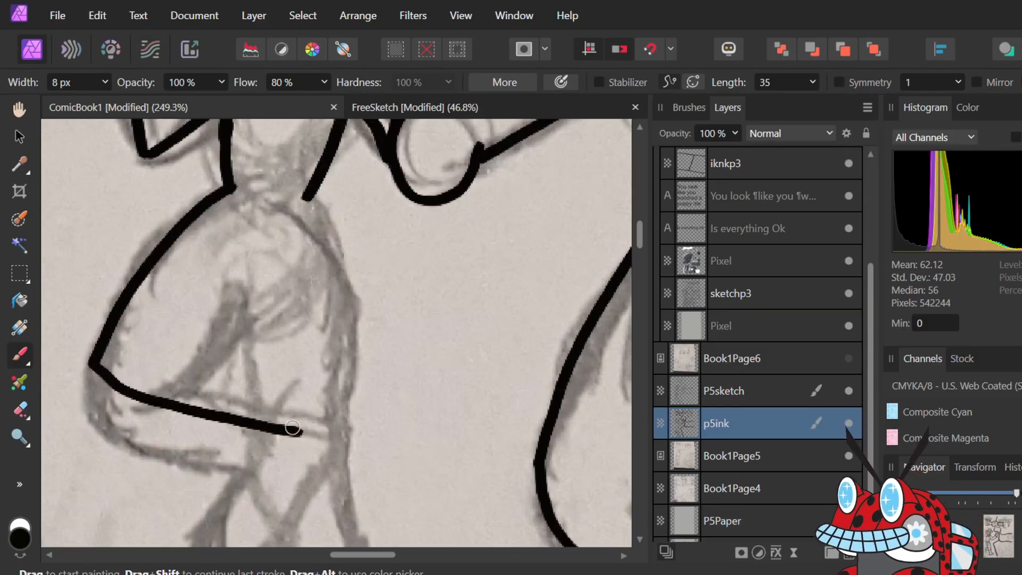
pyautogui.hotkey('ctrl', 'z')
pyautogui.moveTo(94, 358); pyautogui.dragTo(91, 369)
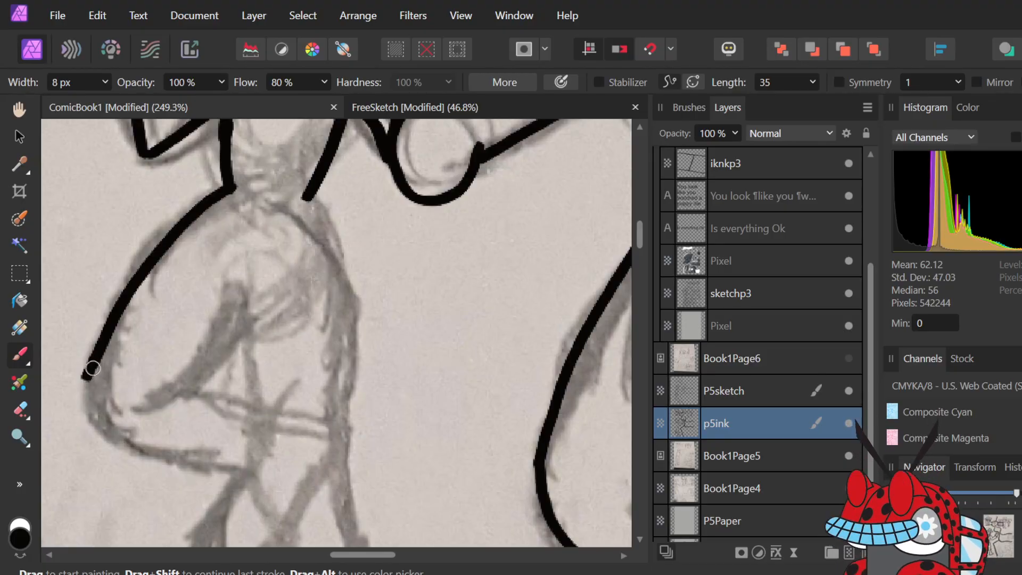
pyautogui.hotkey('ctrl', 'z')
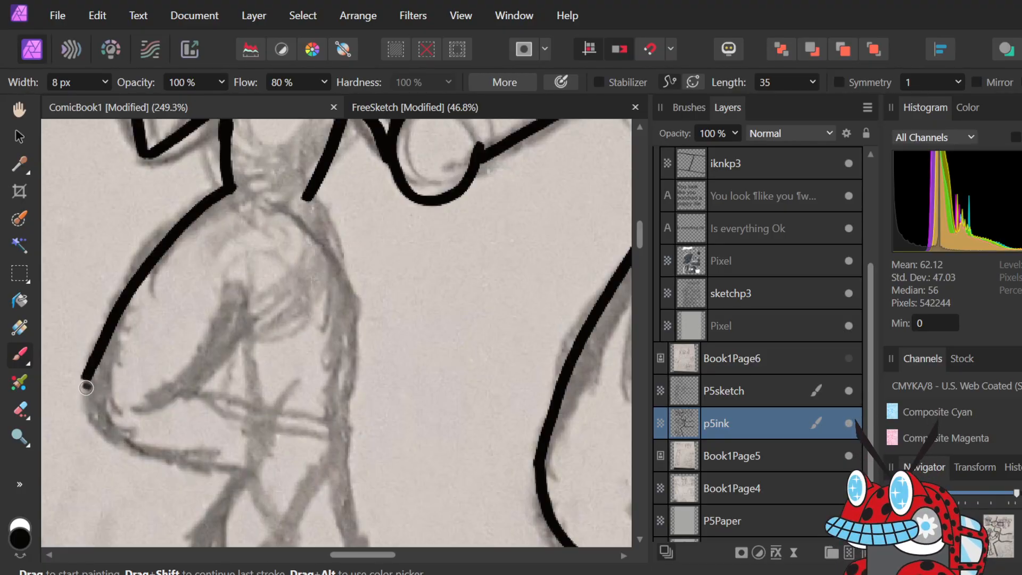
pyautogui.moveTo(85, 383)
pyautogui.mouseDown()
pyautogui.moveTo(99, 409)
pyautogui.moveTo(149, 430)
pyautogui.moveTo(251, 426)
pyautogui.mouseUp()
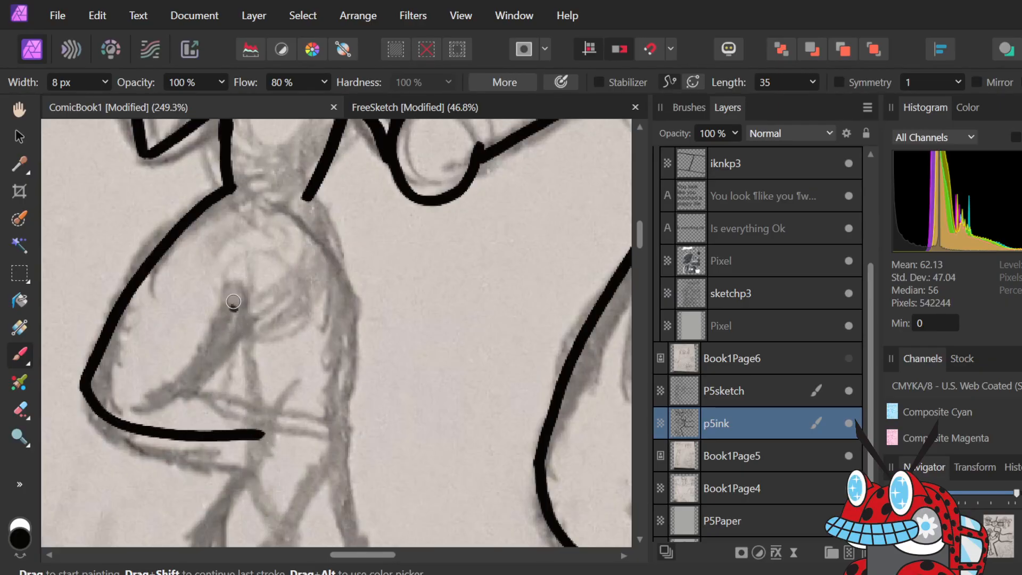
# - Ink the bent leg's inner thigh and upper calf edge, and outline its downward-pointing foot
pyautogui.moveTo(232, 292)
pyautogui.mouseDown()
pyautogui.moveTo(224, 314)
pyautogui.moveTo(137, 380)
pyautogui.mouseUp()
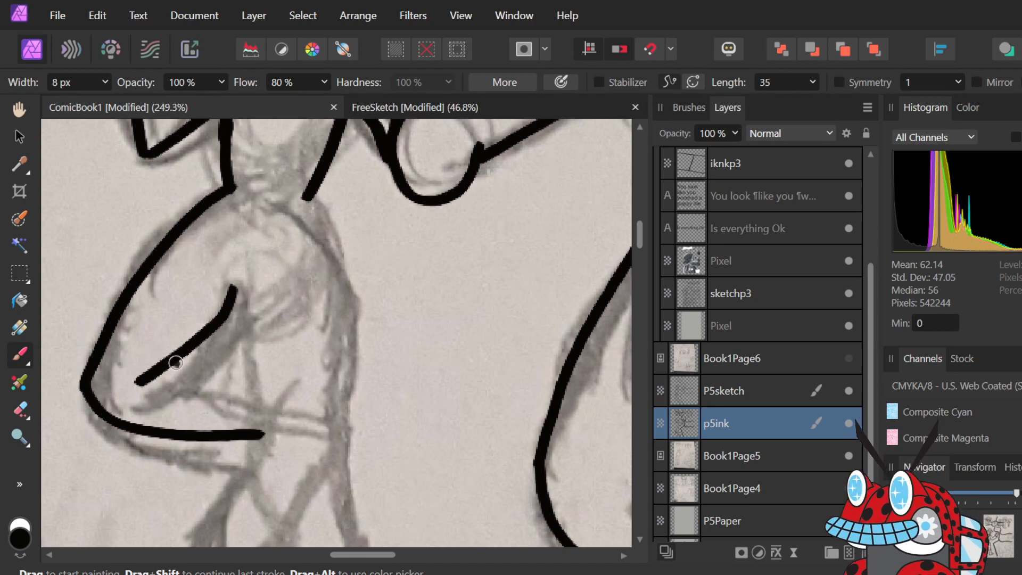
pyautogui.moveTo(174, 360)
pyautogui.mouseDown()
pyautogui.moveTo(224, 386)
pyautogui.moveTo(297, 381)
pyautogui.moveTo(277, 387)
pyautogui.moveTo(315, 392)
pyautogui.moveTo(315, 468)
pyautogui.moveTo(289, 520)
pyautogui.mouseUp()
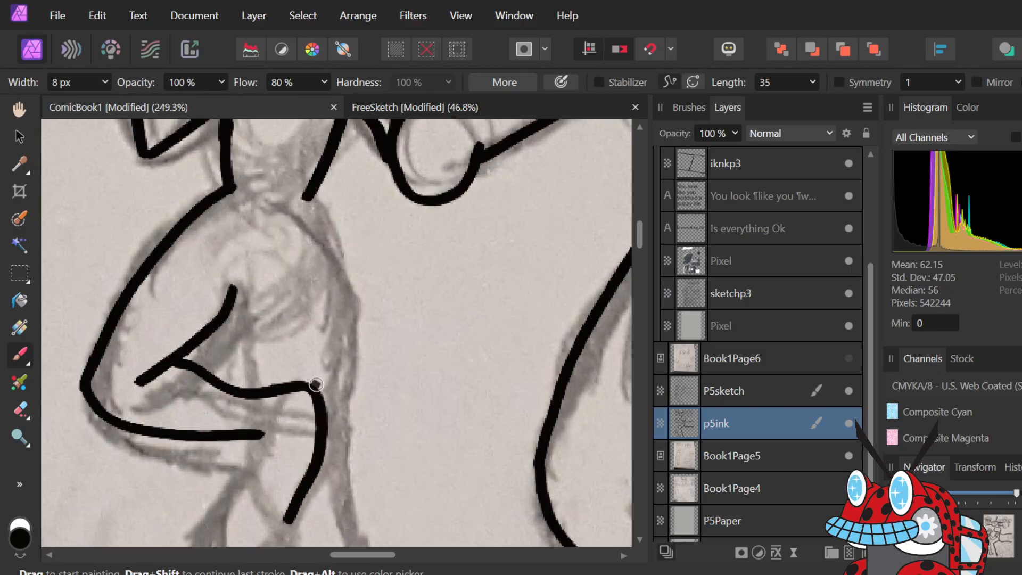
pyautogui.hotkey('ctrl', 'z')
pyautogui.moveTo(297, 382)
pyautogui.mouseDown()
pyautogui.moveTo(323, 413)
pyautogui.moveTo(292, 499)
pyautogui.mouseUp()
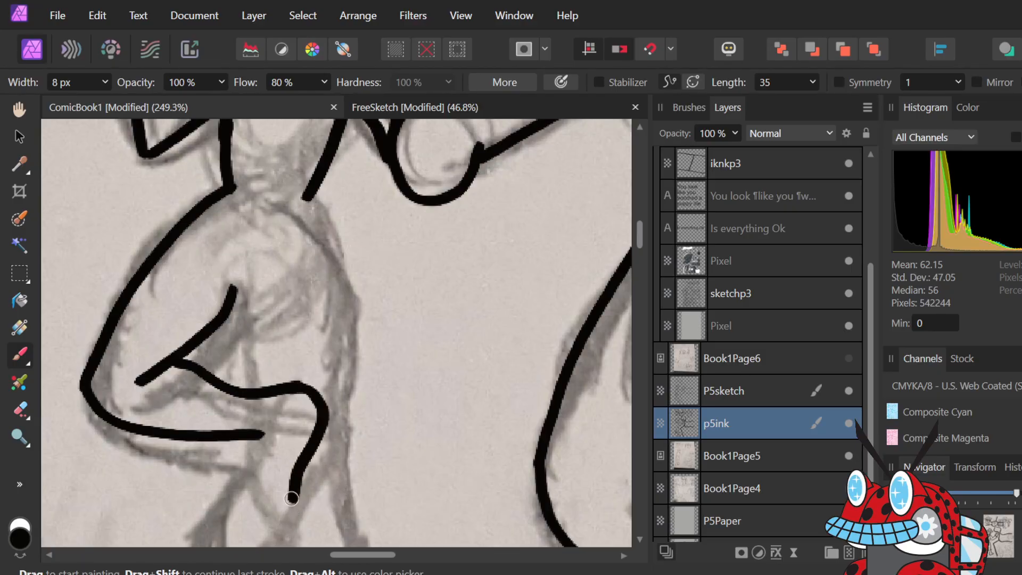
pyautogui.hotkey('ctrl', 'z')
pyautogui.moveTo(298, 383)
pyautogui.mouseDown()
pyautogui.moveTo(319, 427)
pyautogui.moveTo(309, 474)
pyautogui.moveTo(318, 507)
pyautogui.mouseUp()
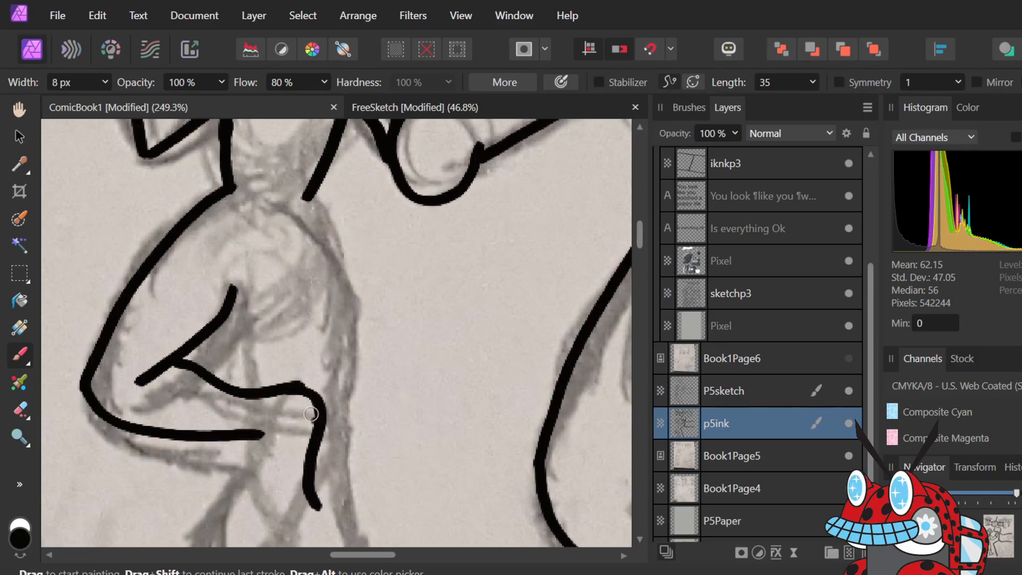
pyautogui.hotkey('ctrl', 'z')
pyautogui.moveTo(314, 397)
pyautogui.mouseDown()
pyautogui.moveTo(350, 518)
pyautogui.moveTo(324, 532)
pyautogui.moveTo(286, 519)
pyautogui.moveTo(243, 468)
pyautogui.moveTo(243, 453)
pyautogui.moveTo(278, 469)
pyautogui.moveTo(296, 507)
pyautogui.moveTo(327, 526)
pyautogui.moveTo(339, 509)
pyautogui.moveTo(322, 474)
pyautogui.mouseUp()
pyautogui.hotkey('ctrl', 'z')
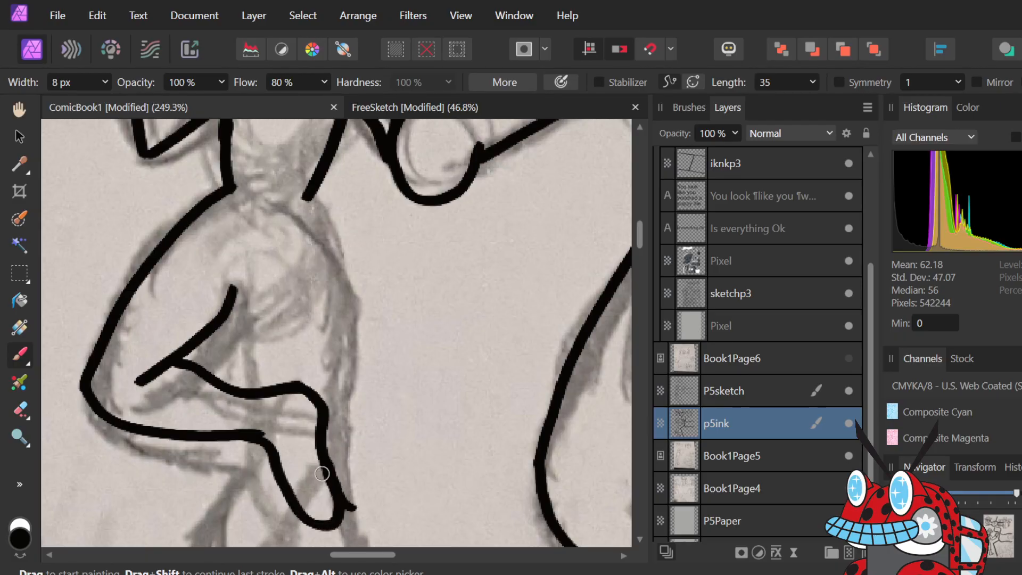
# - Erase the stray line end at the toe with the 22 px eraser and ink the inner line of the bent leg's foot
pyautogui.press('e')
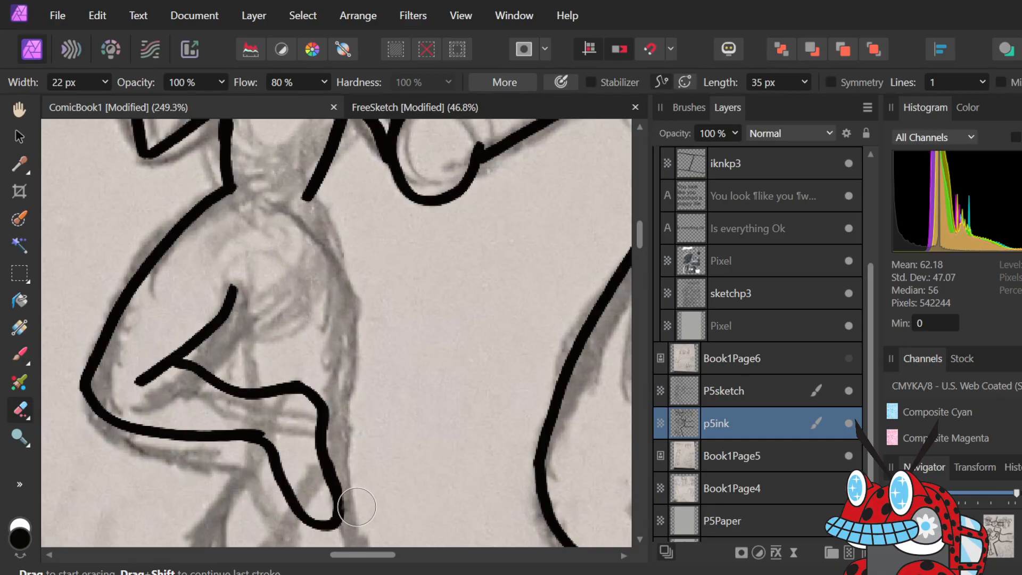
pyautogui.press('b')
pyautogui.moveTo(335, 482)
pyautogui.mouseDown()
pyautogui.moveTo(334, 519)
pyautogui.moveTo(298, 459)
pyautogui.moveTo(299, 401)
pyautogui.moveTo(287, 408)
pyautogui.moveTo(316, 400)
pyautogui.mouseUp()
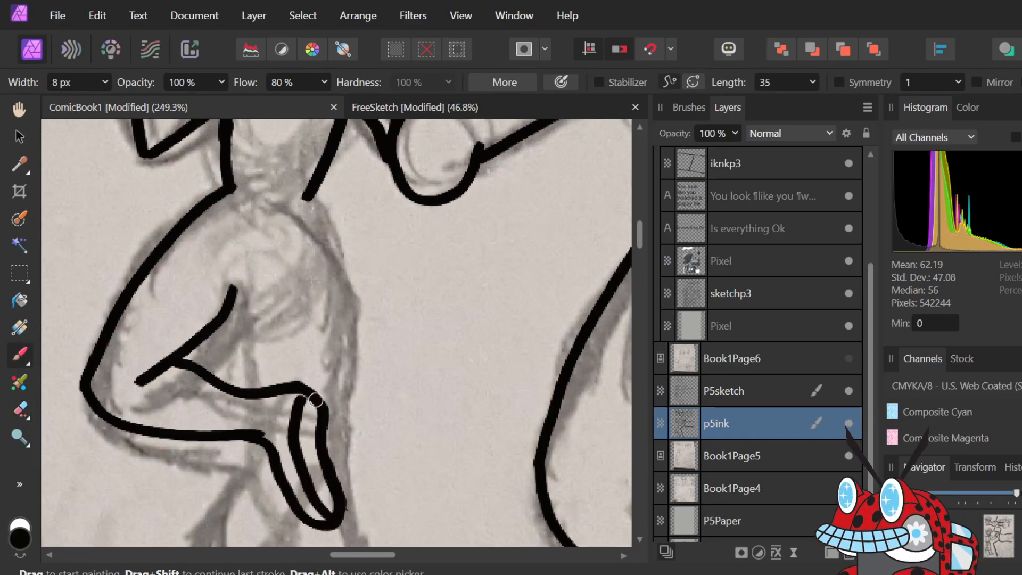
# - Ink the left jester's outer hip and straight leg from the waist to the ankle with the 8 px brush
pyautogui.keyDown('ctrl'); pyautogui.scroll(-5, 315, 399); pyautogui.keyUp('ctrl')
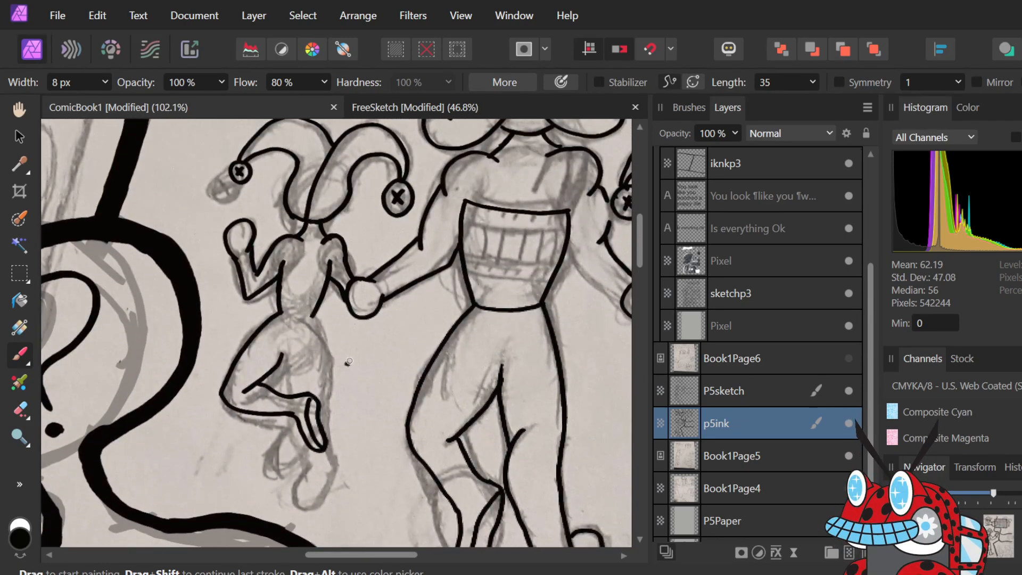
pyautogui.scroll(-5, 347, 362)
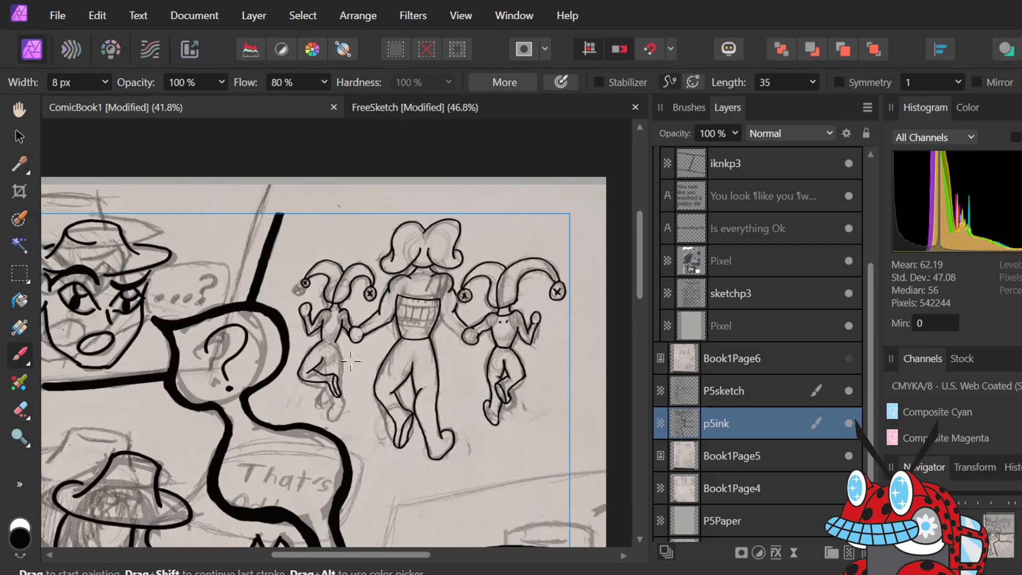
pyautogui.keyDown('ctrl'); pyautogui.scroll(6, 351, 361); pyautogui.keyUp('ctrl')
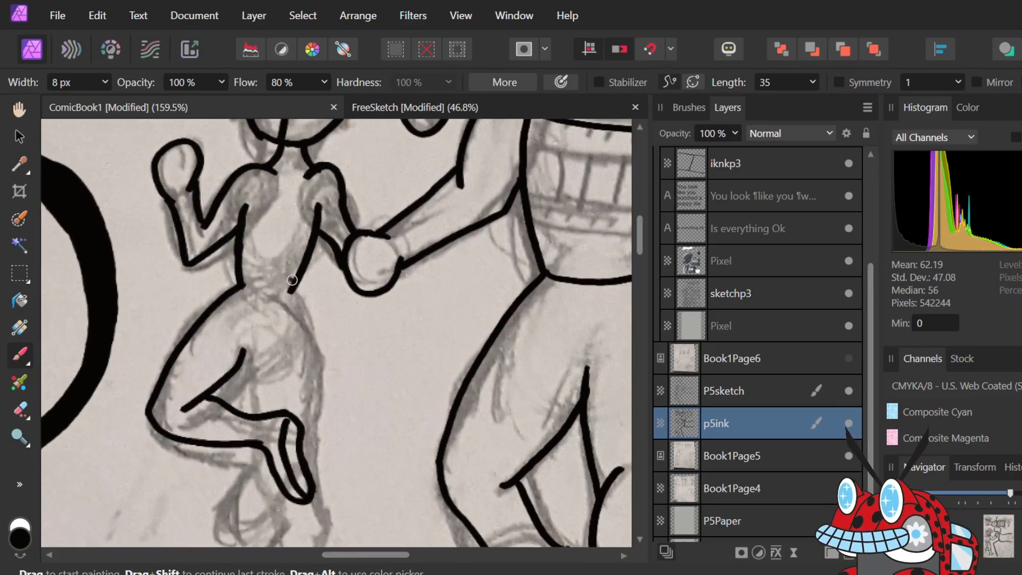
pyautogui.moveTo(291, 288)
pyautogui.mouseDown()
pyautogui.moveTo(311, 324)
pyautogui.moveTo(323, 476)
pyautogui.moveTo(338, 523)
pyautogui.mouseUp()
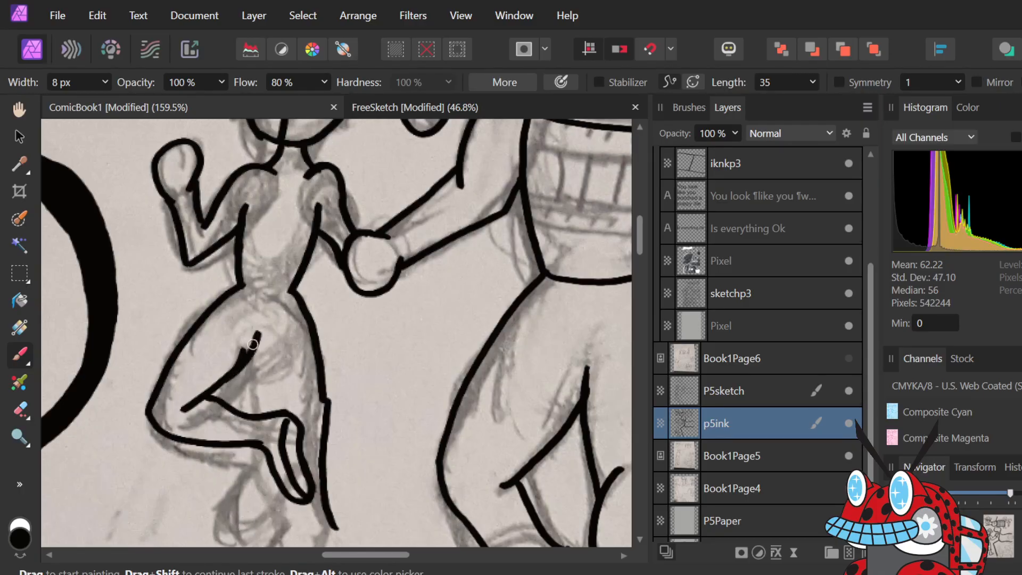
# - Trim and redraw the bent leg's inner thigh line up to the crotch, and ink the straight leg's inner line down to the crossing foot
pyautogui.press('e')
pyautogui.moveTo(267, 352); pyautogui.dragTo(246, 336)
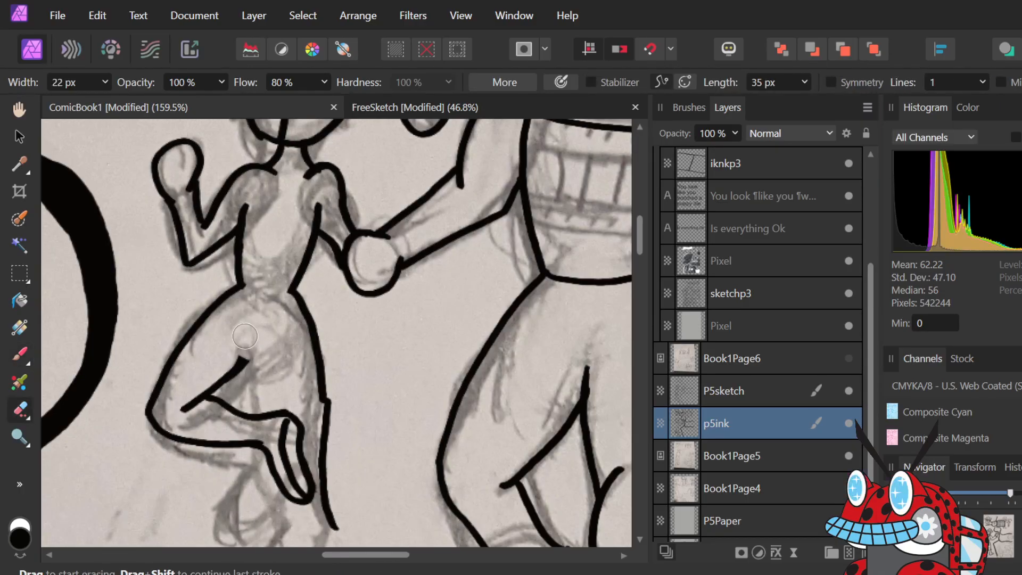
pyautogui.press('b')
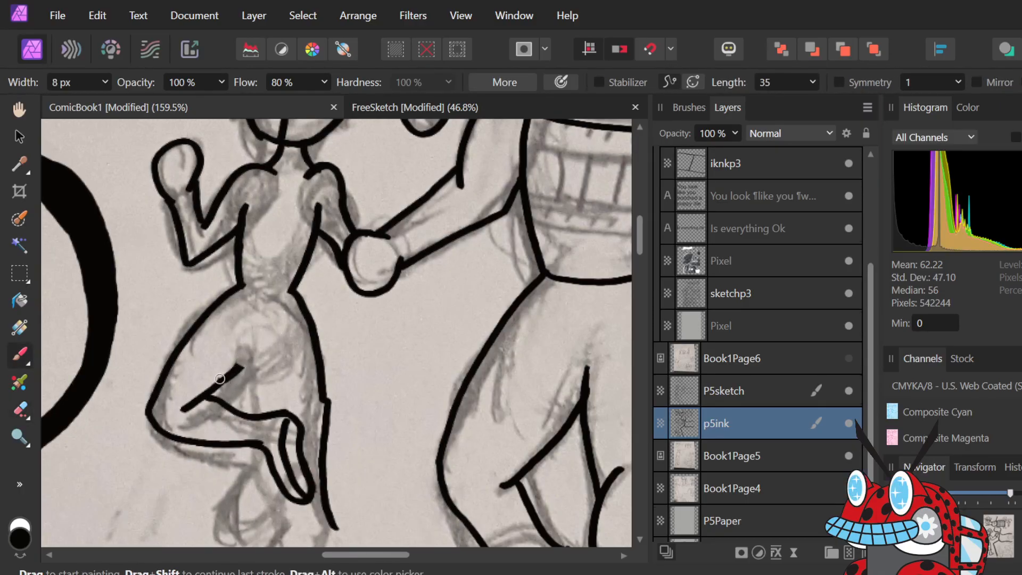
pyautogui.moveTo(224, 378); pyautogui.dragTo(268, 326)
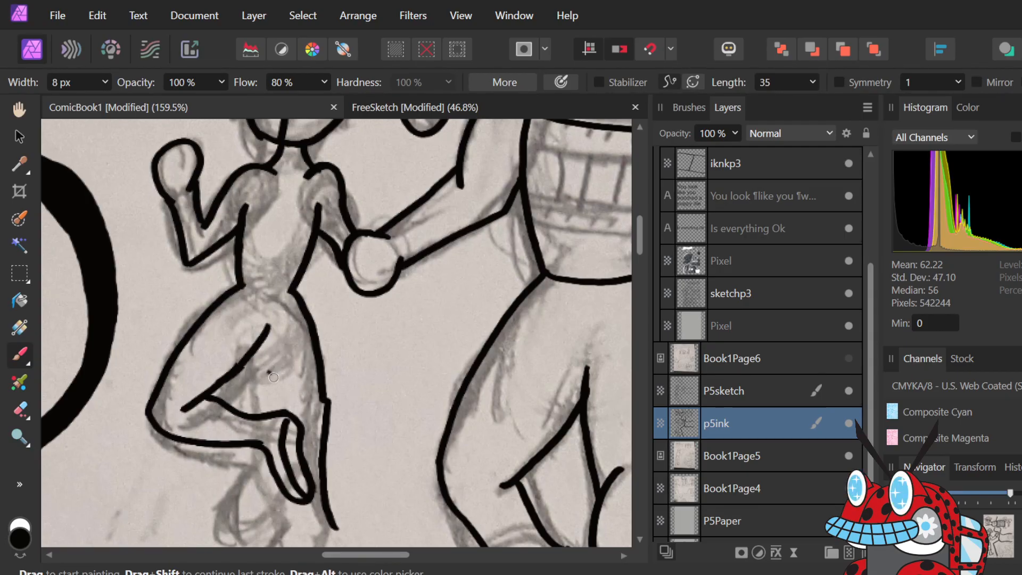
pyautogui.moveTo(269, 373); pyautogui.dragTo(259, 317)
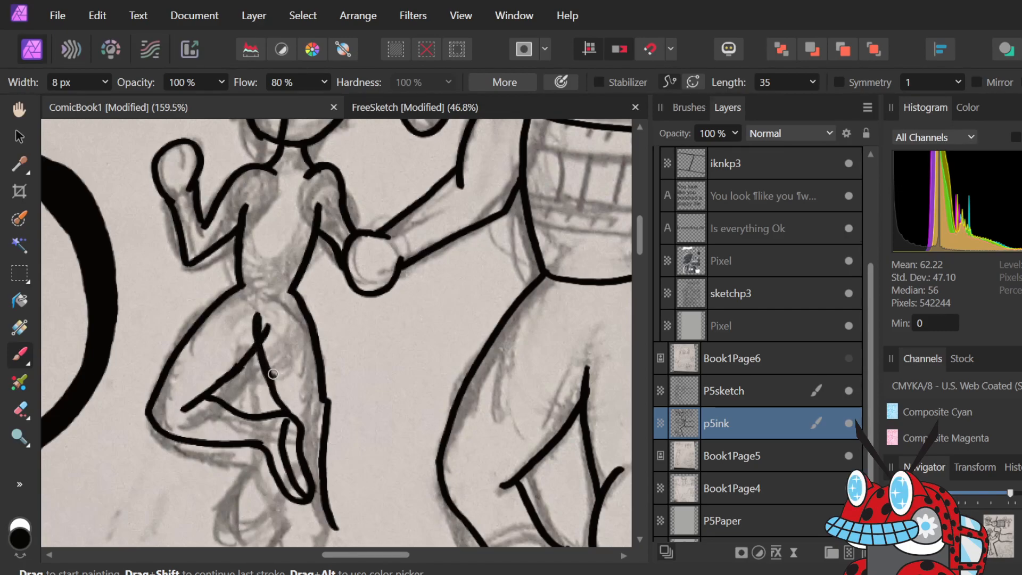
pyautogui.moveTo(272, 396); pyautogui.dragTo(266, 369)
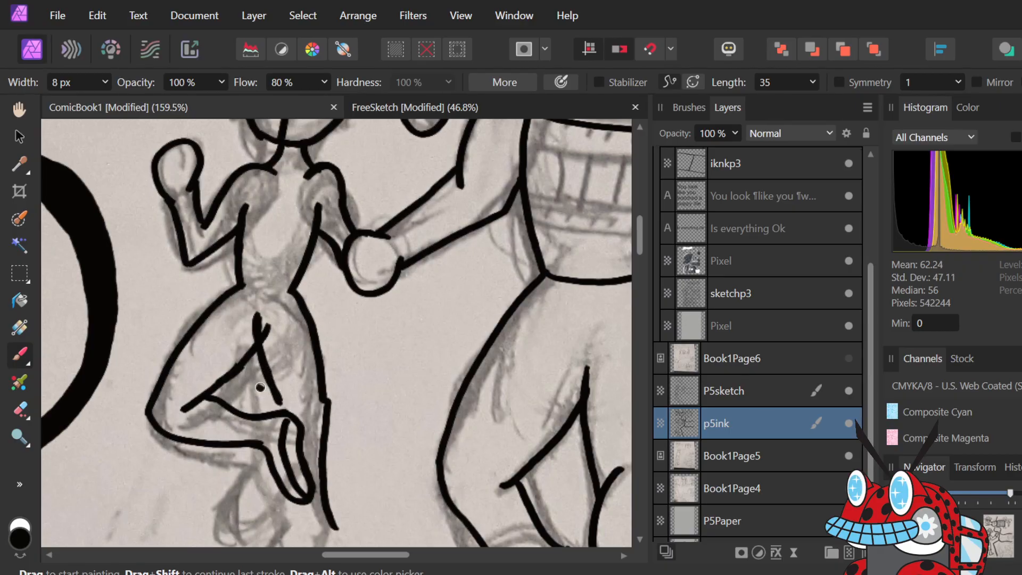
# - Ink the straight leg's foot with a curled toe and erase the leg line crossing it with the 22 px eraser
pyautogui.scroll(4, 261, 385)
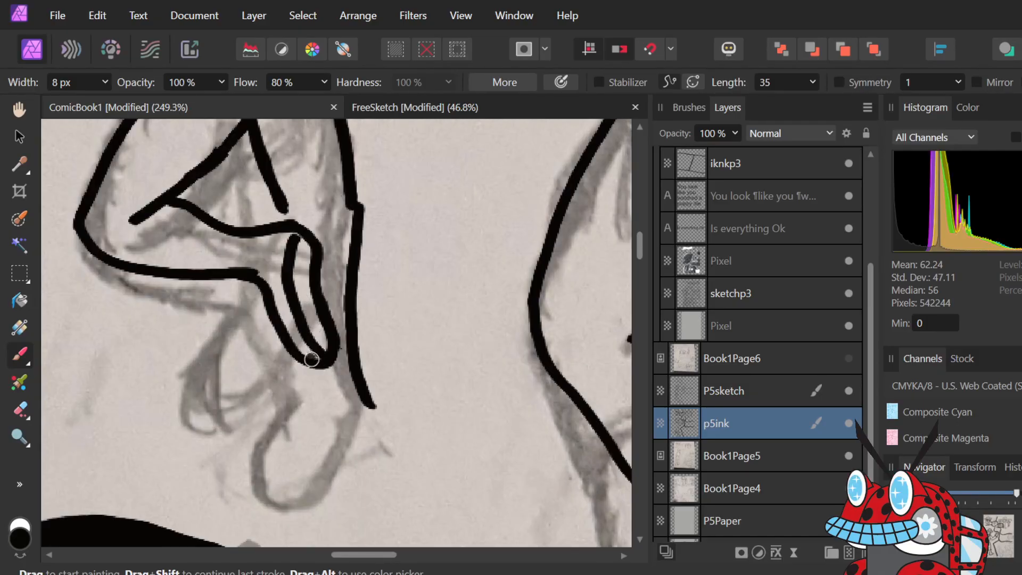
pyautogui.moveTo(312, 415)
pyautogui.mouseDown()
pyautogui.moveTo(344, 410)
pyautogui.moveTo(364, 381)
pyautogui.mouseUp()
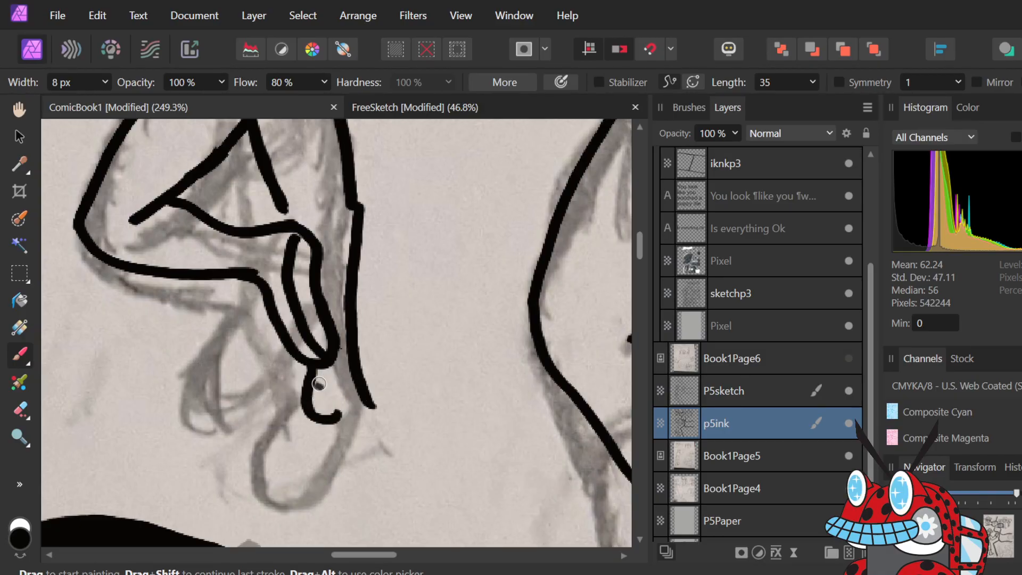
pyautogui.moveTo(347, 419); pyautogui.dragTo(382, 366)
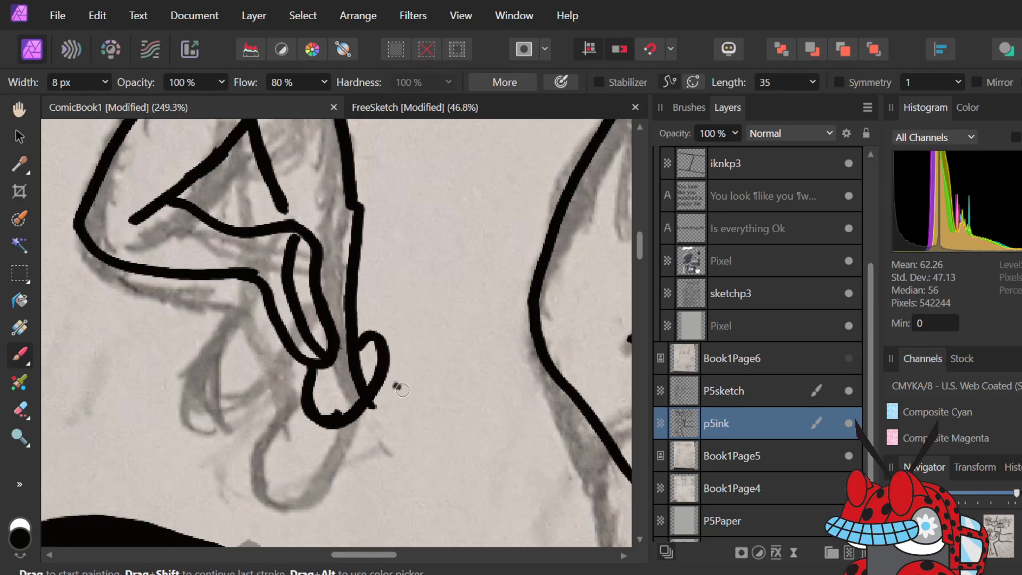
pyautogui.press('e')
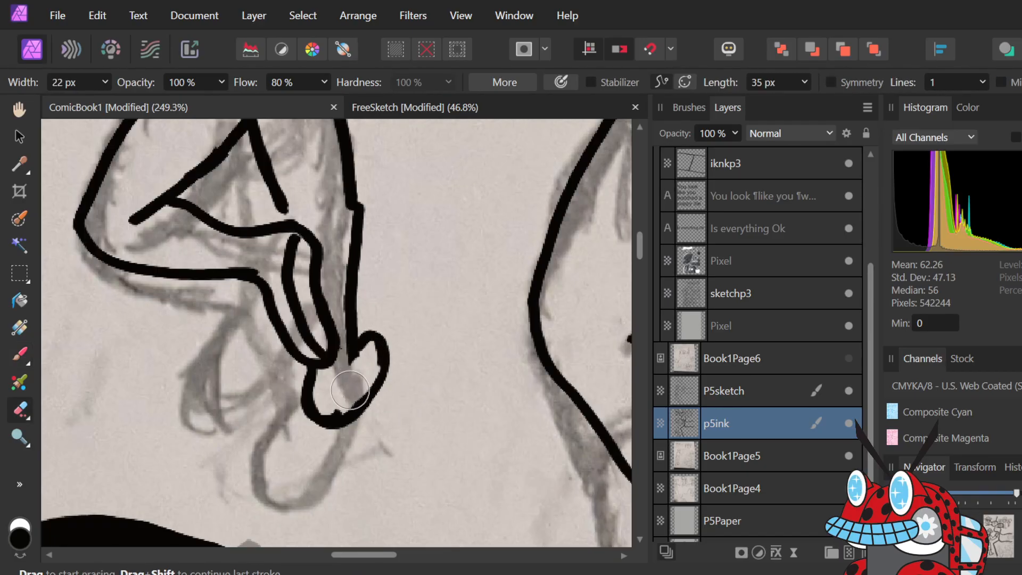
# - Erase the stray line above the left jester's crotch and redraw it as one short stroke with the 8 px brush
pyautogui.press('b')
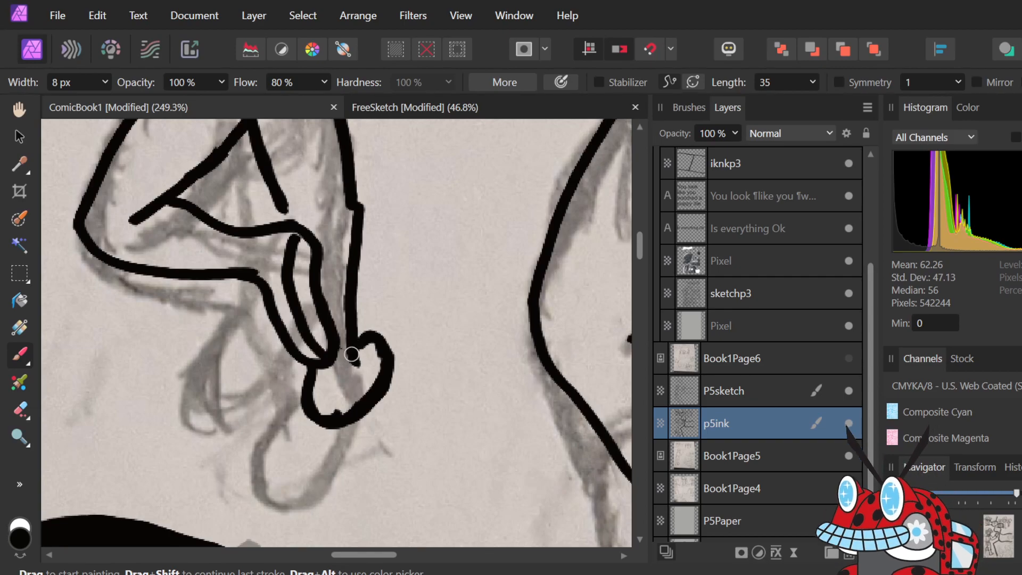
pyautogui.scroll(-5, 351, 354)
pyautogui.scroll(5, 330, 252)
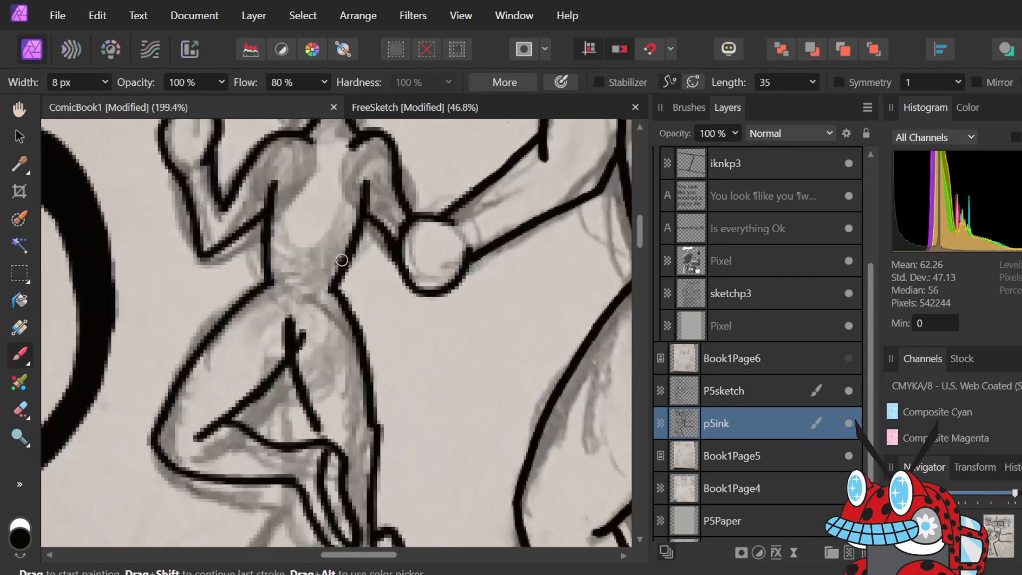
pyautogui.press('e')
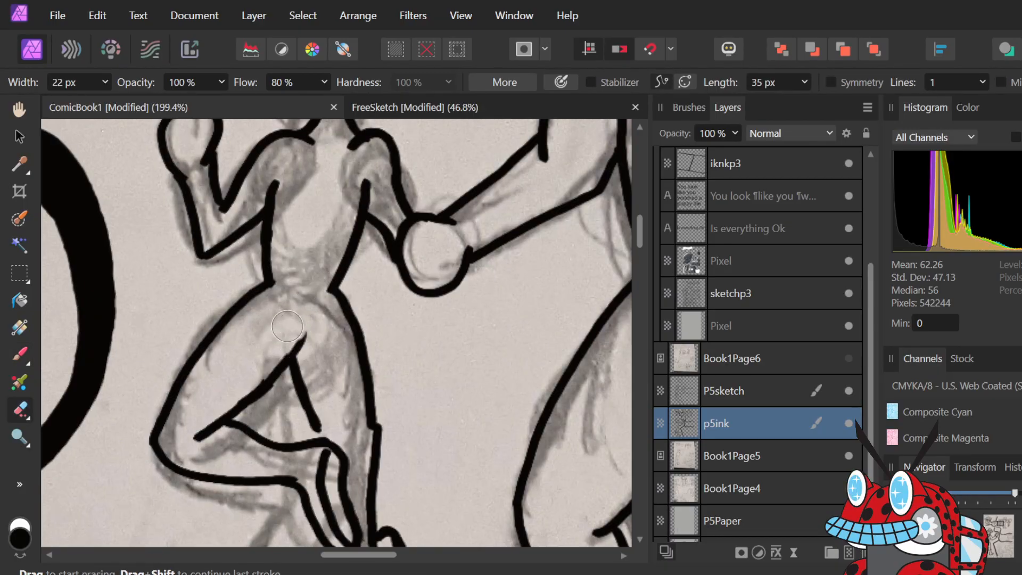
pyautogui.press('b')
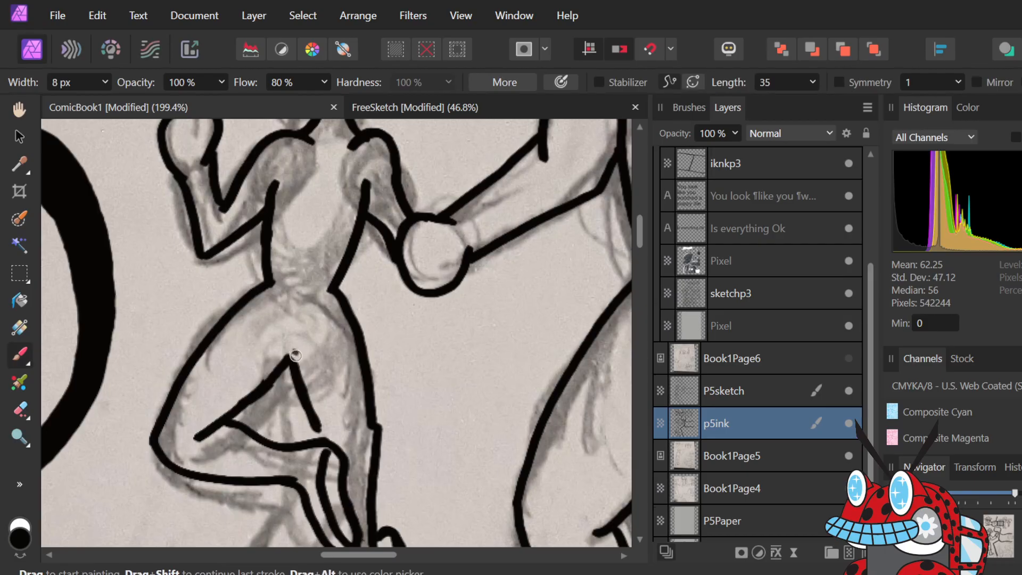
pyautogui.moveTo(292, 355); pyautogui.dragTo(297, 333)
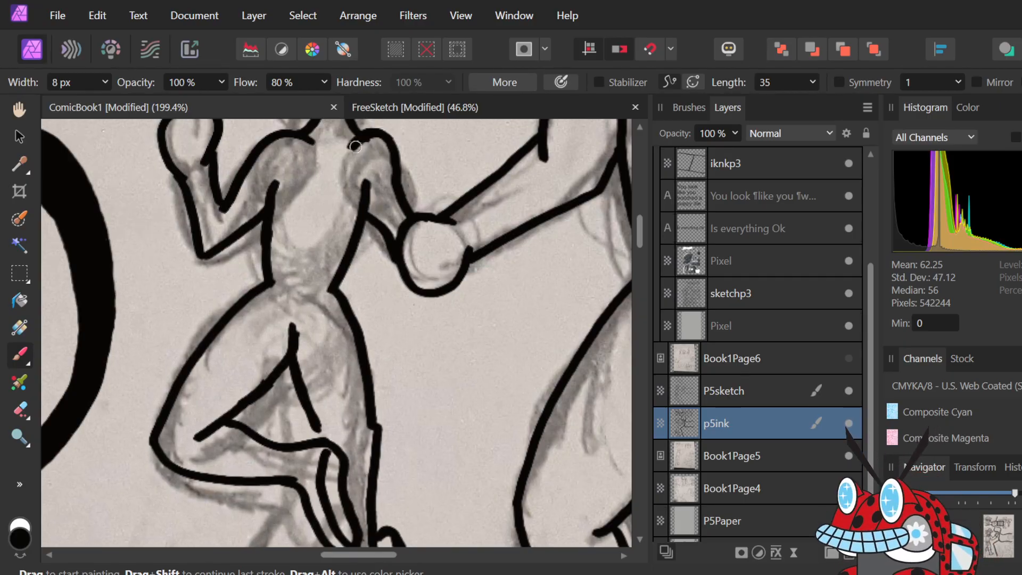
# - Ink a pair of short slanted marks between the shoulders of the left jester and of the central figure
pyautogui.moveTo(336, 156)
pyautogui.mouseDown()
pyautogui.moveTo(332, 176)
pyautogui.moveTo(334, 164)
pyautogui.mouseUp()
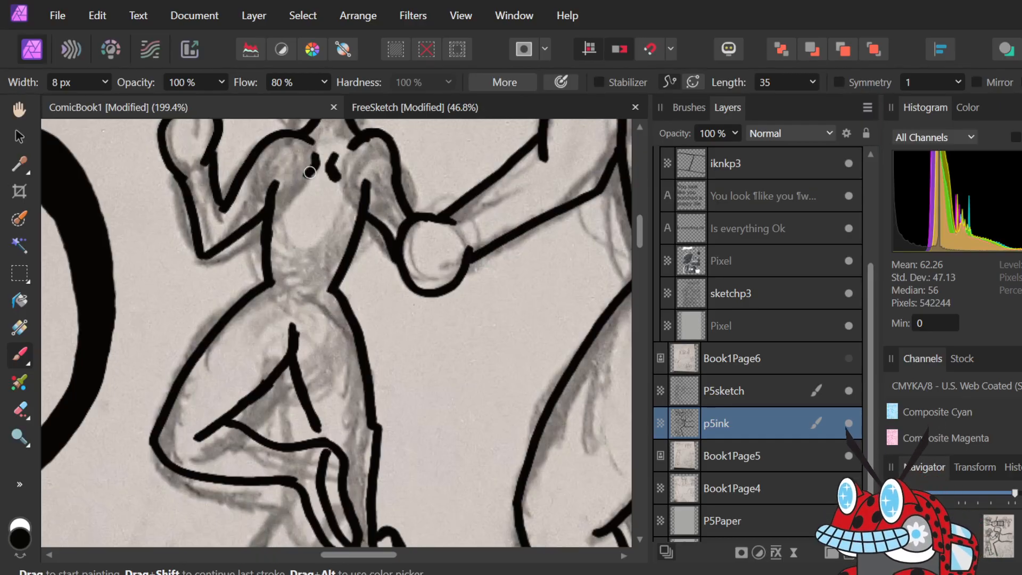
pyautogui.scroll(-5, 310, 172)
pyautogui.hscroll(2, 310, 172)
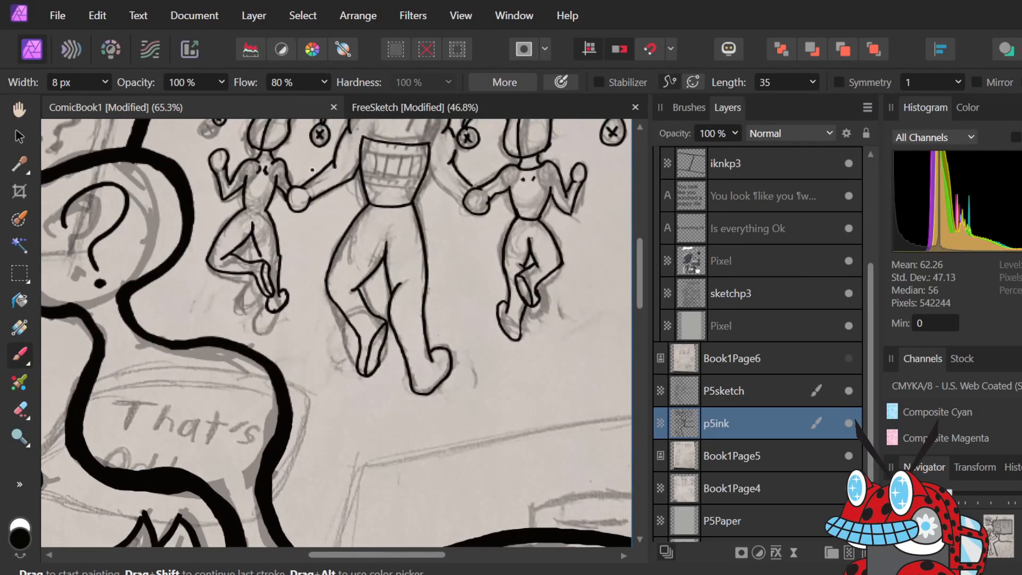
pyautogui.scroll(6, 403, 234)
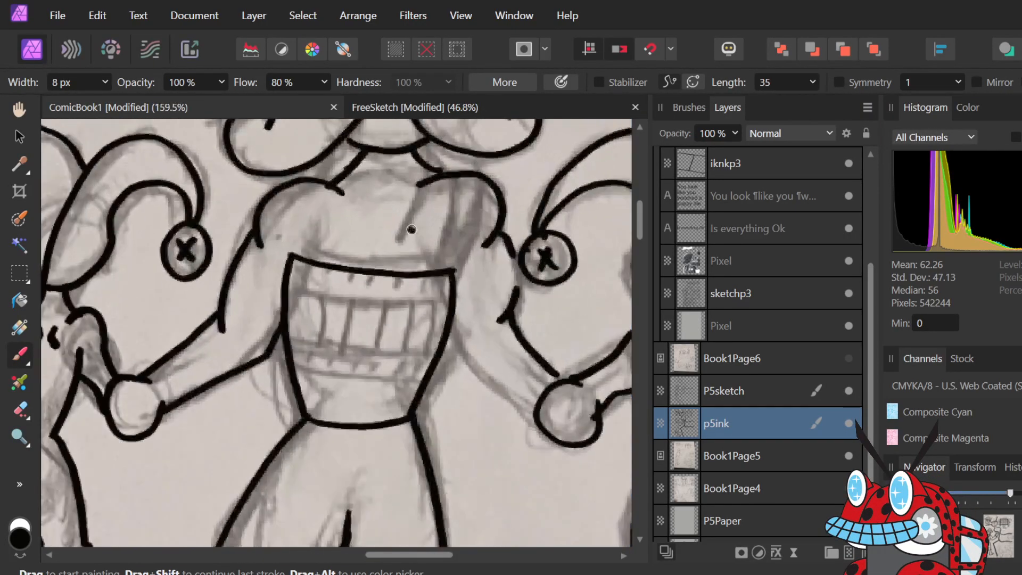
pyautogui.scroll(2, 411, 230)
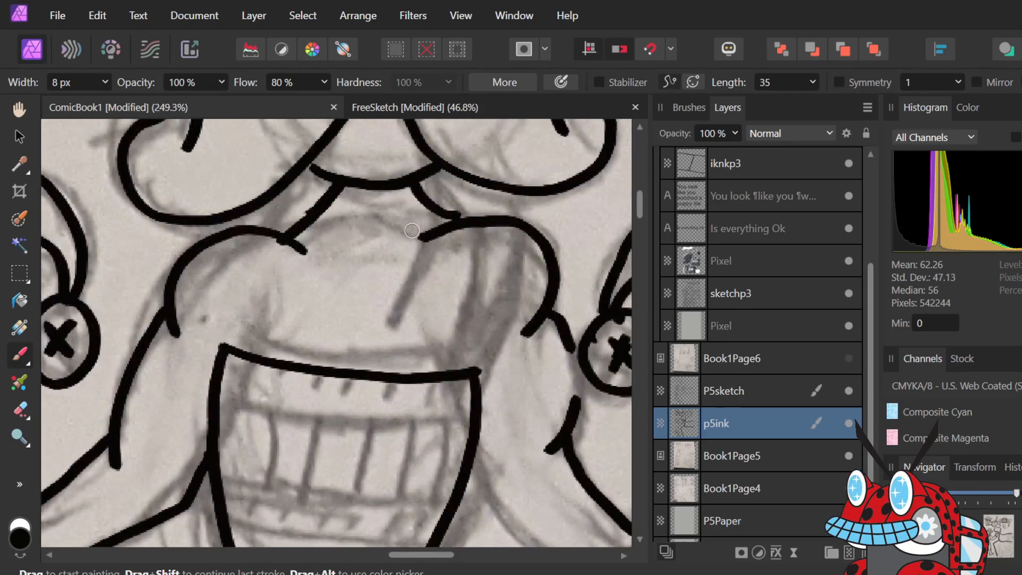
pyautogui.moveTo(378, 284); pyautogui.dragTo(390, 266)
pyautogui.hotkey('ctrl', 'z')
pyautogui.click(333, 261)
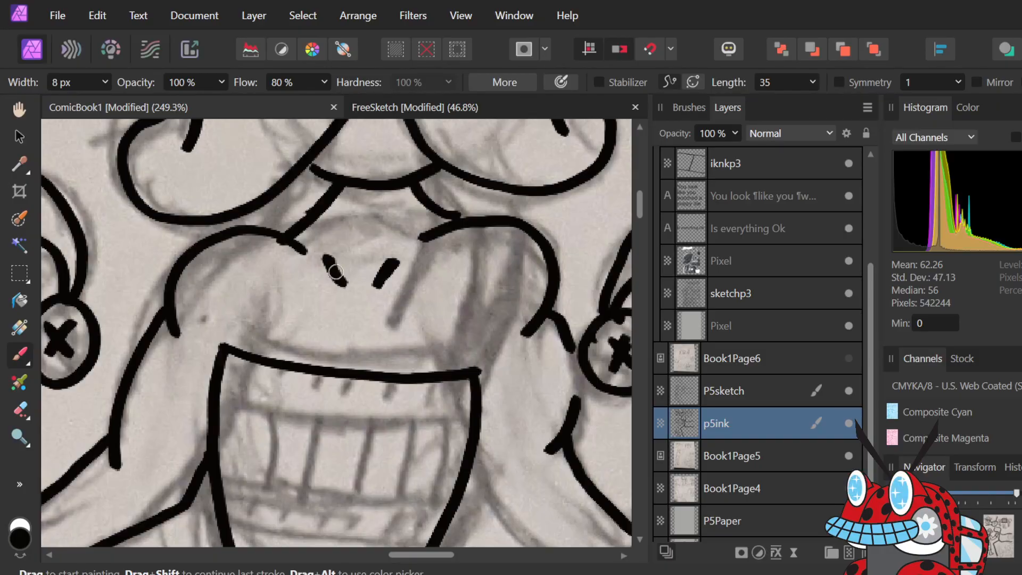
pyautogui.moveTo(328, 259); pyautogui.dragTo(344, 277)
# - Hide the Book1Page5 scan and review the inked figures without the pencil drawing behind them
pyautogui.scroll(-5, 347, 275)
pyautogui.scroll(-1, 411, 317)
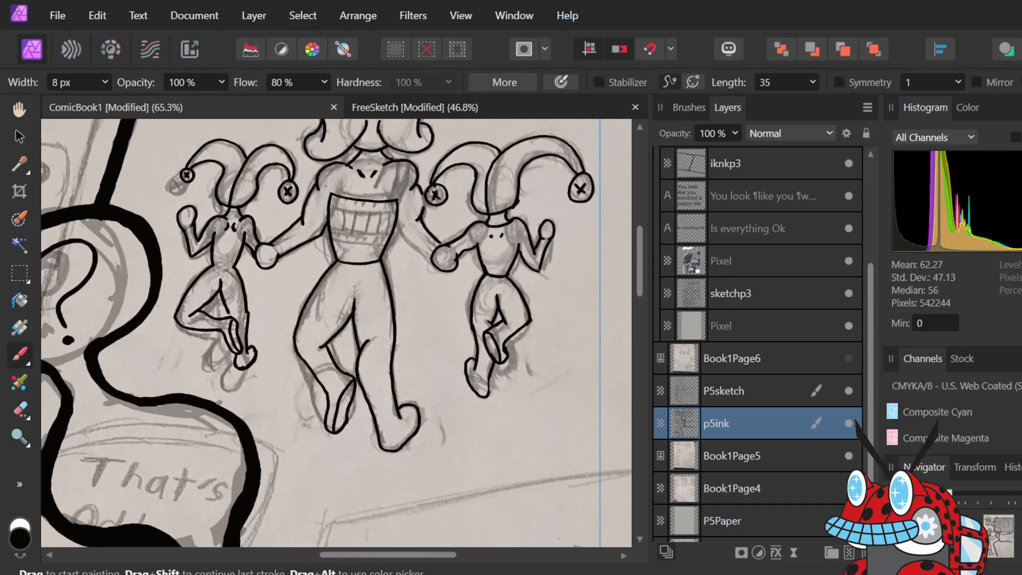
pyautogui.scroll(-5, 354, 286)
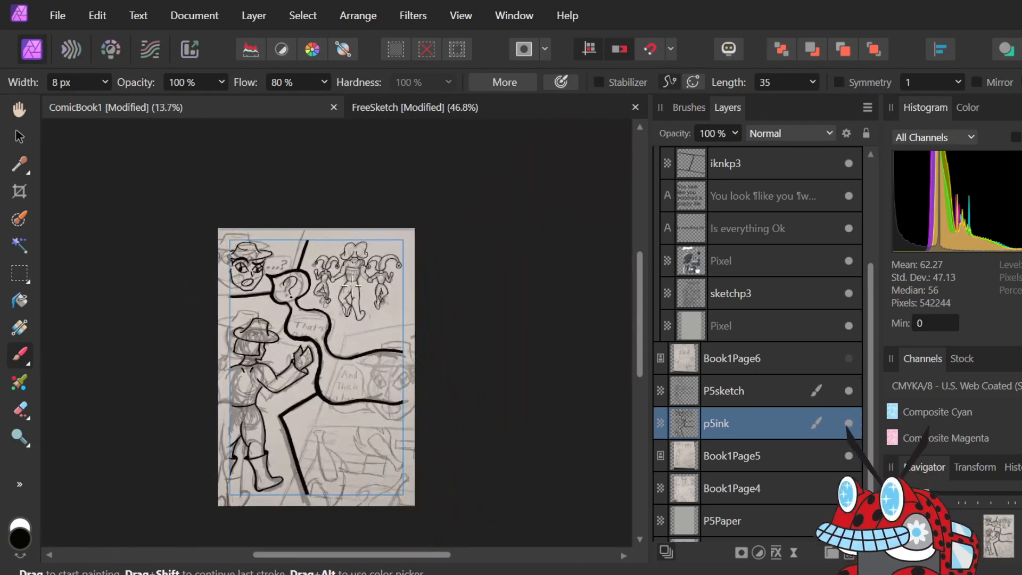
pyautogui.scroll(8, 351, 285)
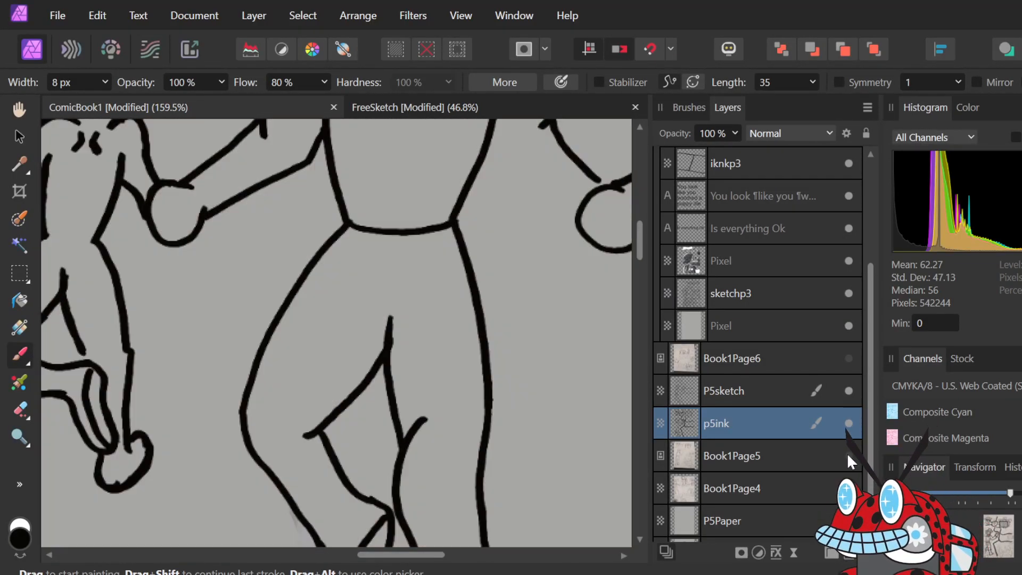
pyautogui.click(848, 455)
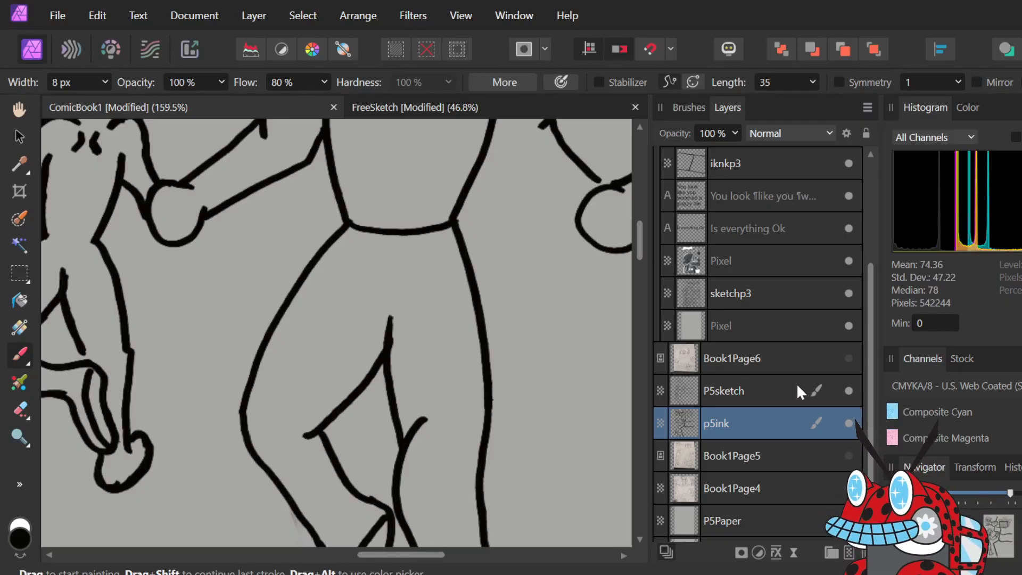
pyautogui.click(766, 387)
pyautogui.scroll(-1, 766, 387)
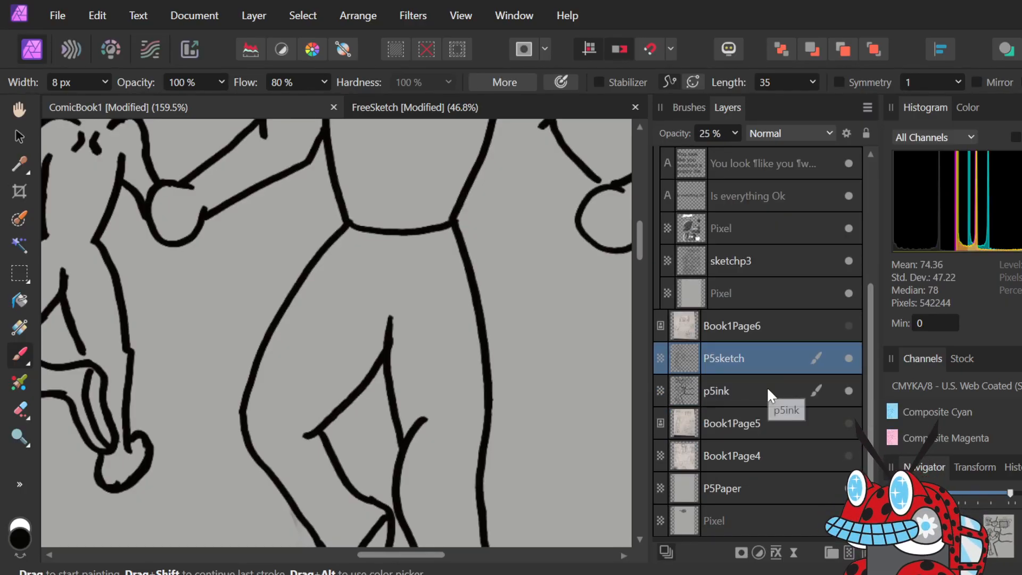
pyautogui.scroll(-6, 482, 382)
pyautogui.scroll(1, 482, 381)
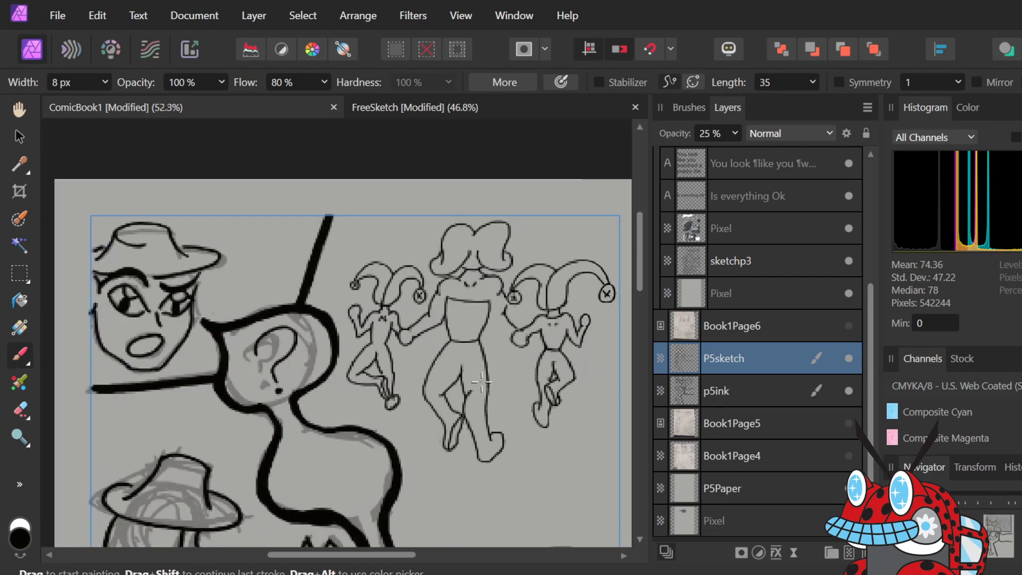
pyautogui.scroll(1, 482, 381)
pyautogui.scroll(3, 482, 382)
pyautogui.scroll(-2, 481, 382)
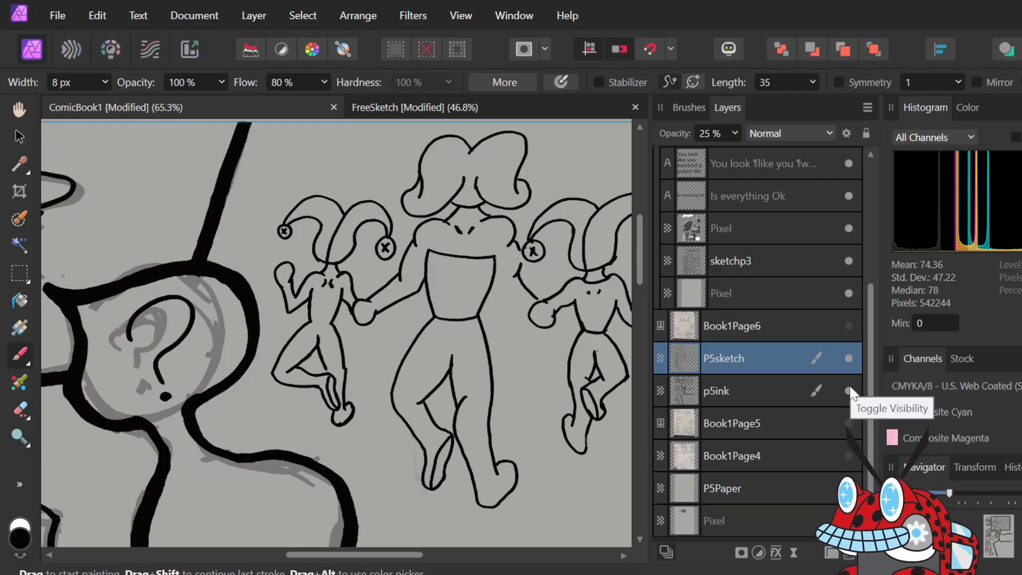
# - Toggle the P5sketch and p5ink layers off and on to compare them, and show the Book1Page5 scan again
pyautogui.click(851, 359)
pyautogui.click(852, 359)
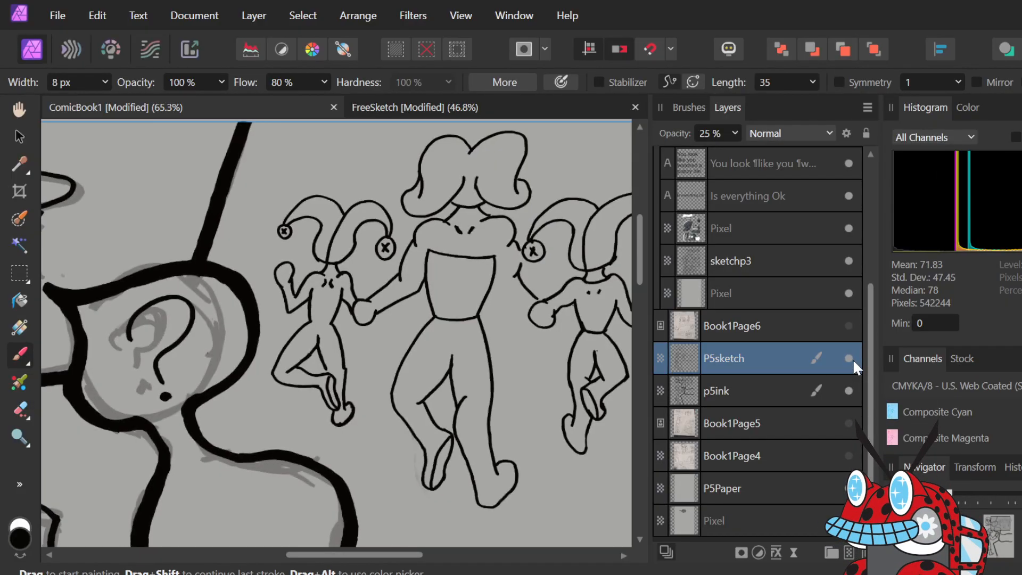
pyautogui.click(848, 386)
pyautogui.click(848, 386)
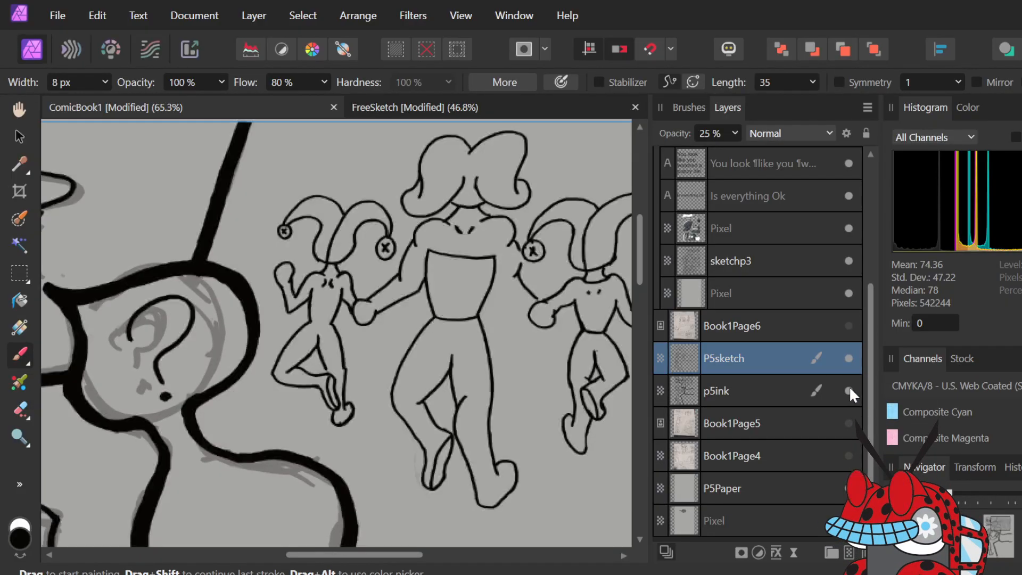
pyautogui.click(848, 423)
# - Ink the underside of the central figure's arm from the torso to the right jester's hand on the p5ink layer
pyautogui.scroll(5, 526, 258)
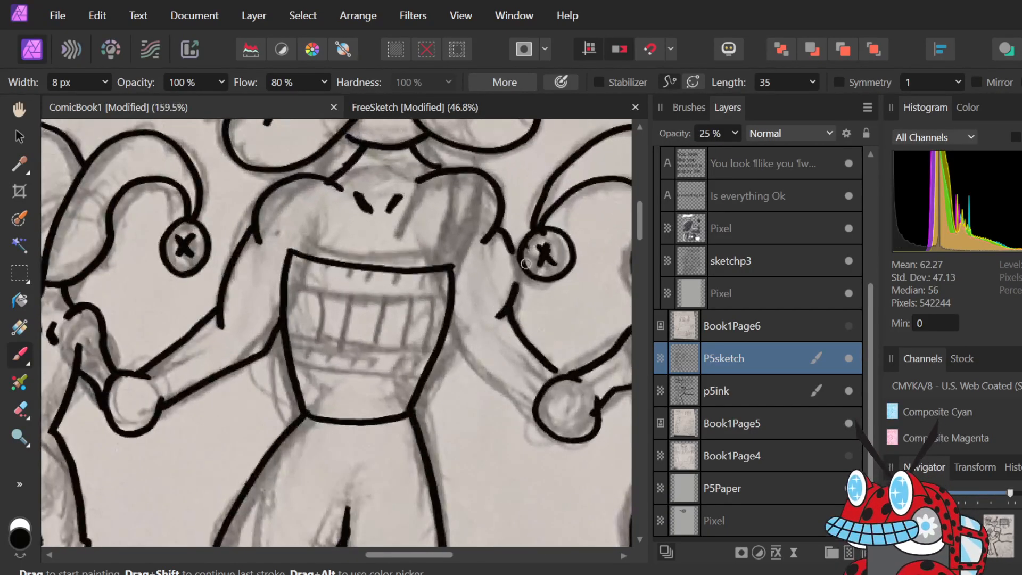
pyautogui.scroll(3, 526, 388)
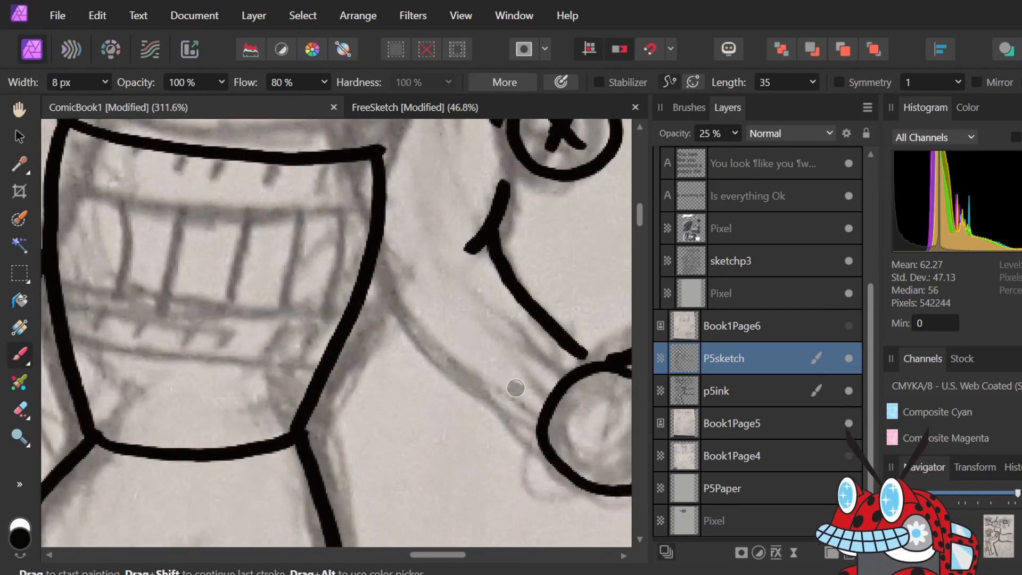
pyautogui.moveTo(384, 259); pyautogui.dragTo(439, 356)
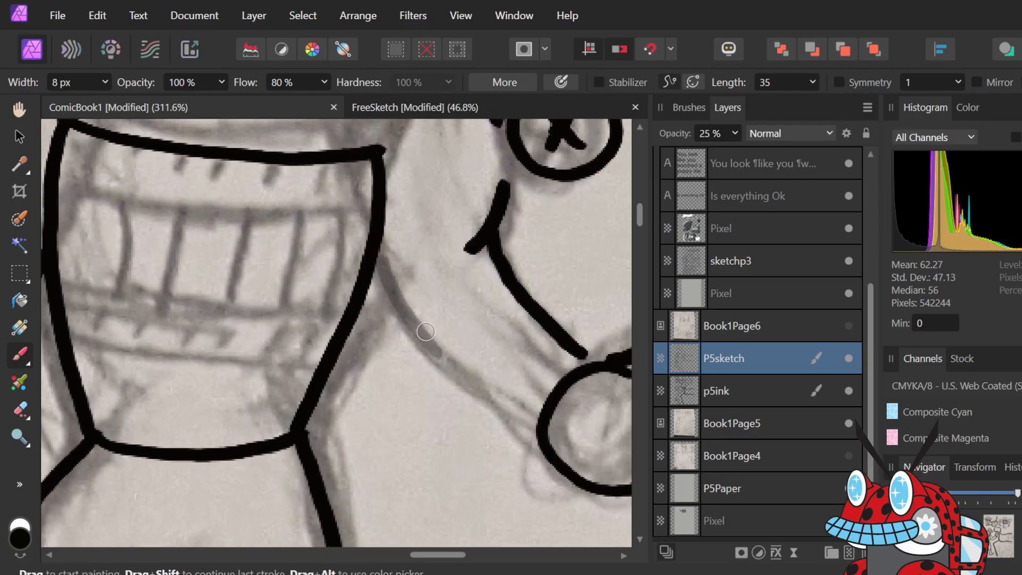
pyautogui.hotkey('ctrl', 'z')
pyautogui.click(754, 393)
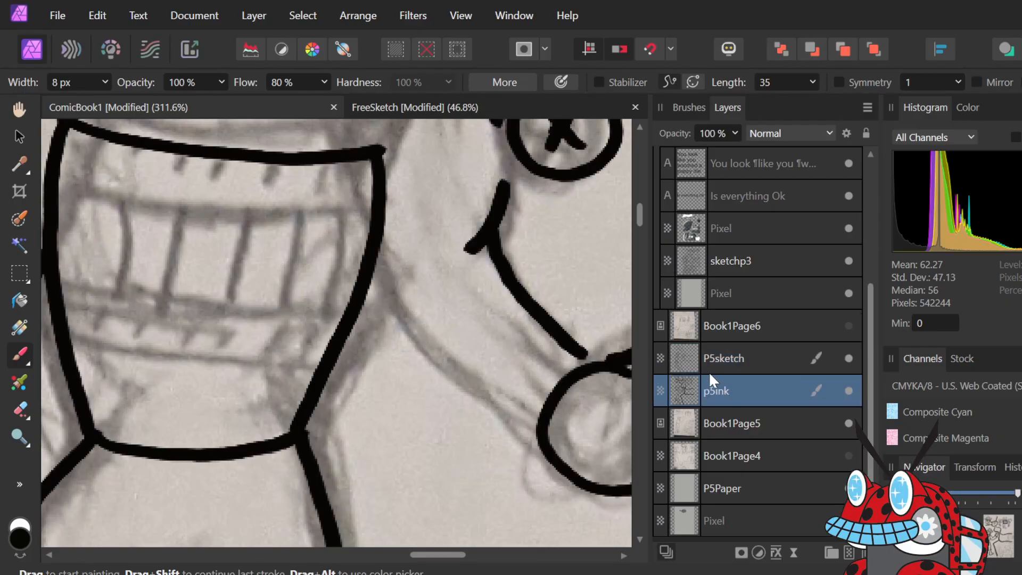
pyautogui.moveTo(378, 253)
pyautogui.mouseDown()
pyautogui.moveTo(415, 337)
pyautogui.moveTo(531, 423)
pyautogui.mouseUp()
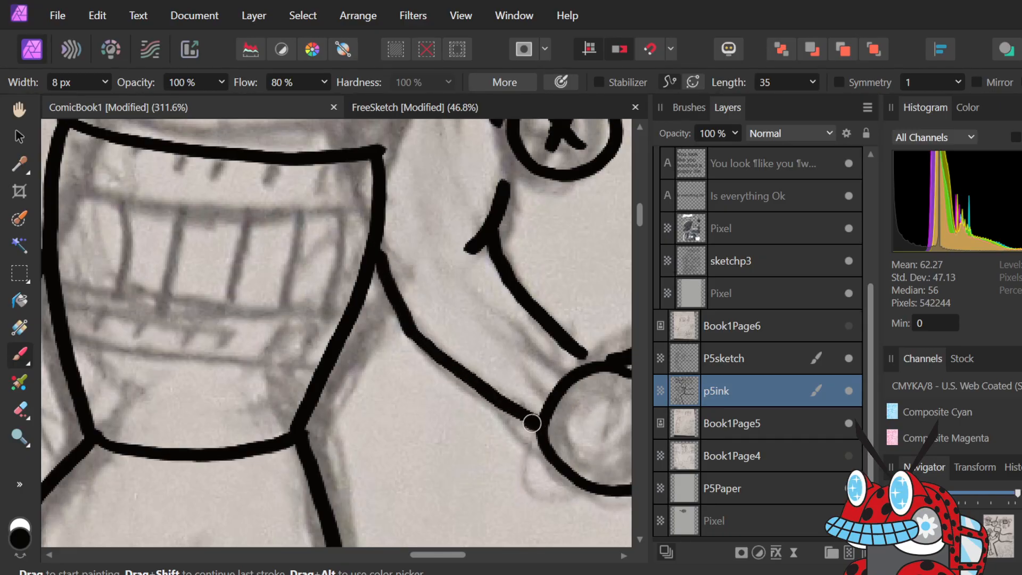
# - Compare the inked figures with and without the Book1Page5 scan, and leave the scan hidden
pyautogui.scroll(-5, 532, 423)
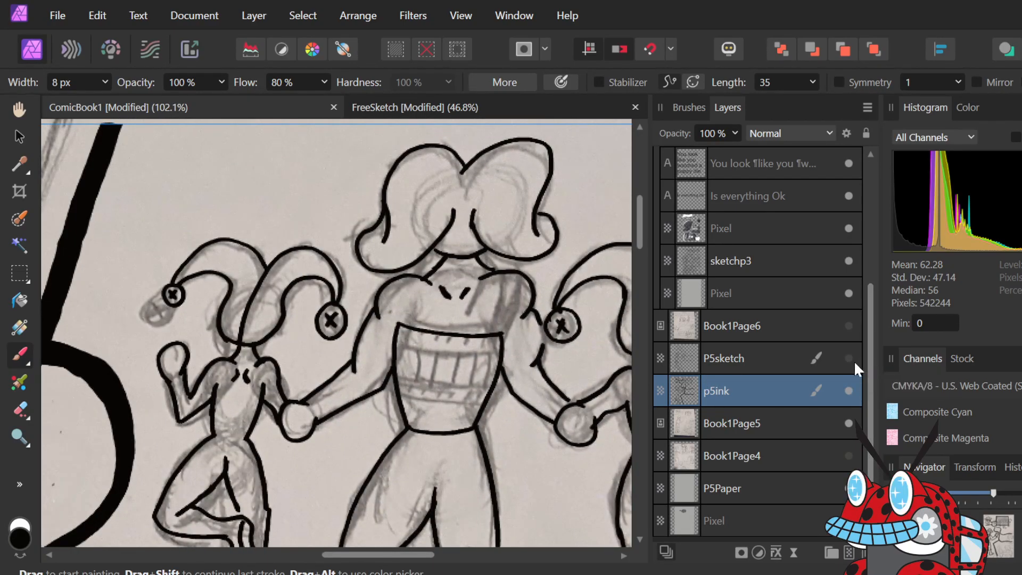
pyautogui.click(849, 423)
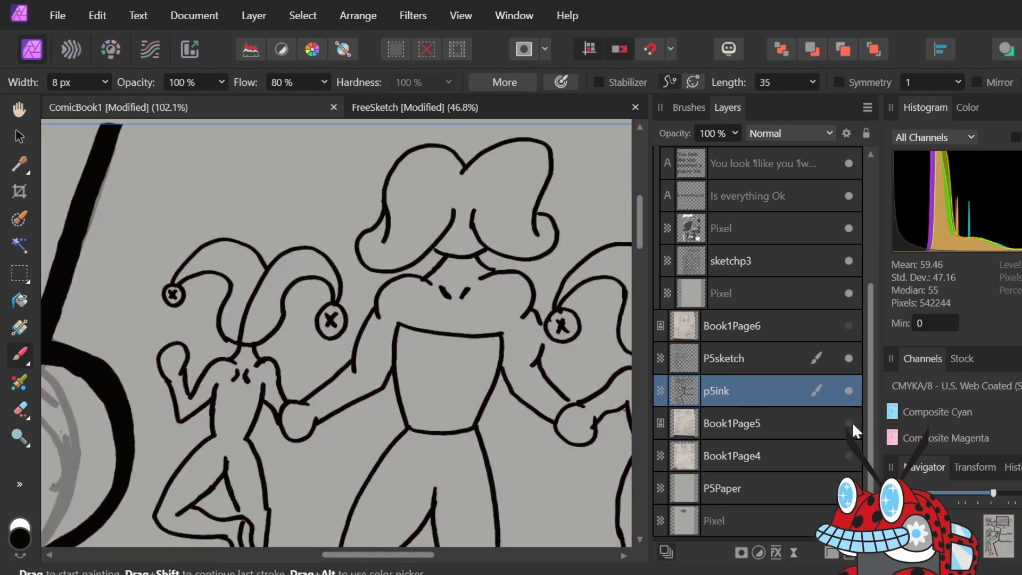
pyautogui.click(849, 423)
pyautogui.click(848, 423)
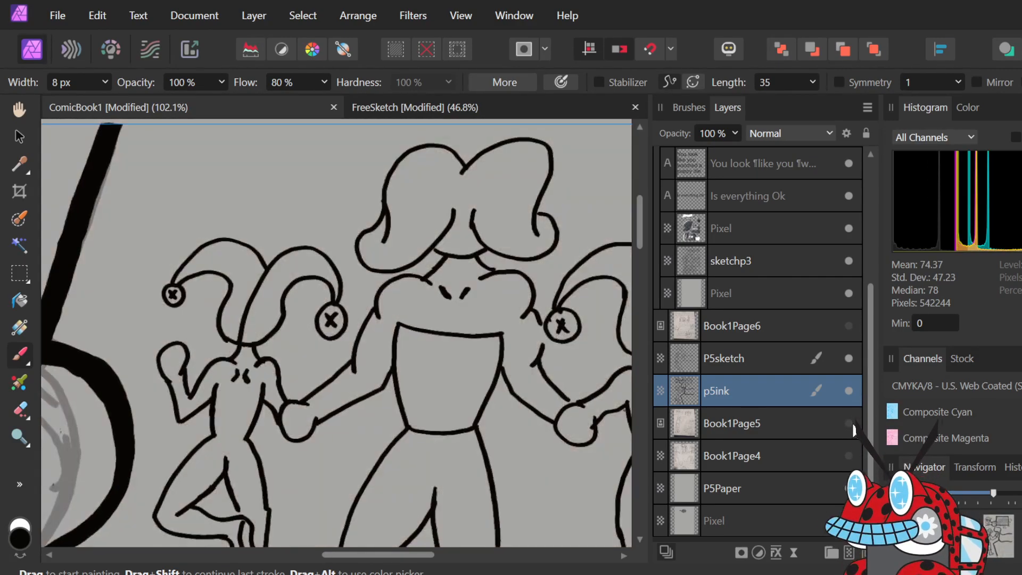
pyautogui.click(849, 424)
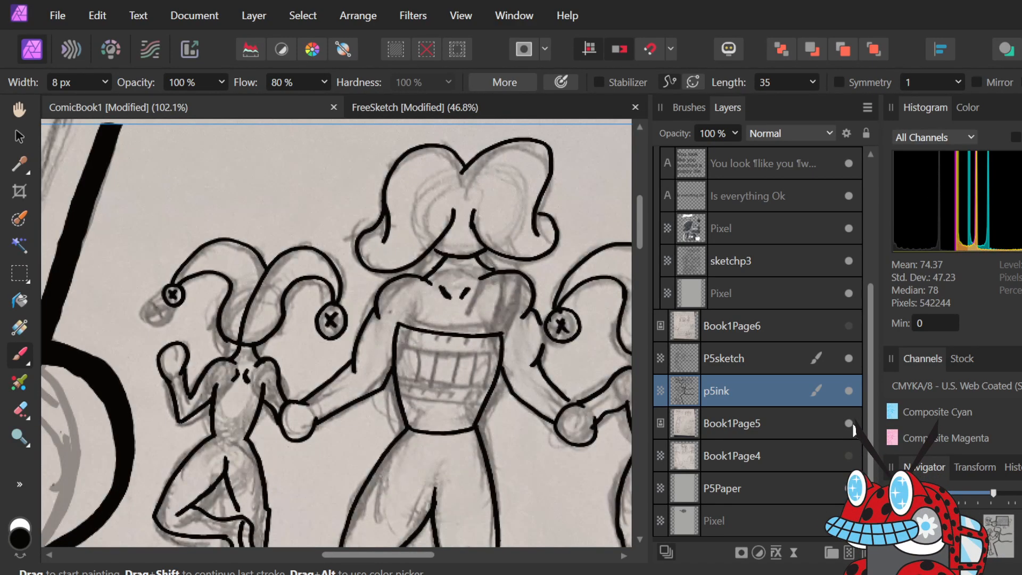
pyautogui.click(849, 423)
# - Examine the inked panels across page 5 and the central figure's legs up close
pyautogui.keyDown('ctrl'); pyautogui.scroll(-5, 543, 277); pyautogui.keyUp('ctrl')
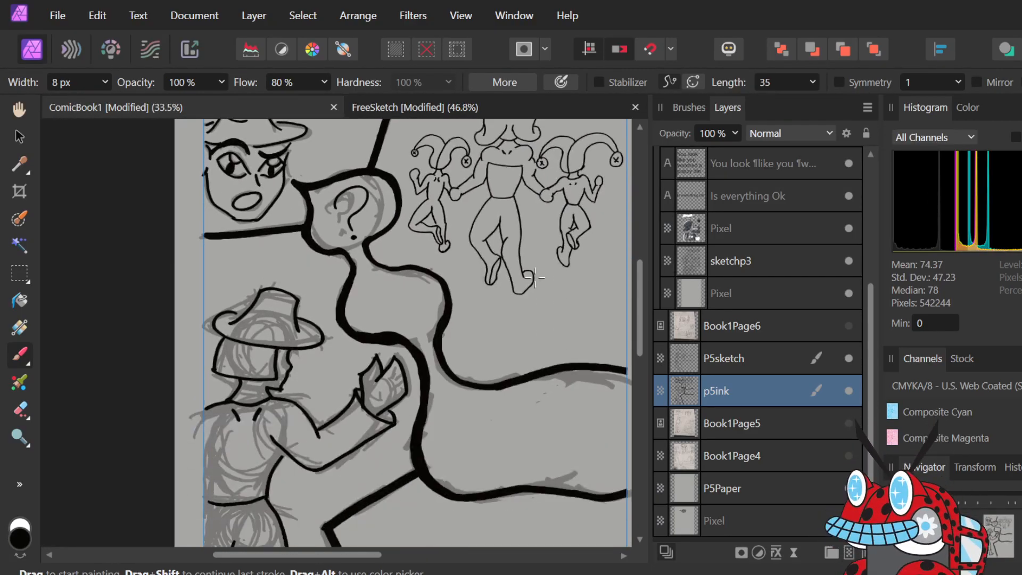
pyautogui.scroll(4, 535, 276)
pyautogui.scroll(-3, 535, 277)
pyautogui.scroll(-10, 535, 276)
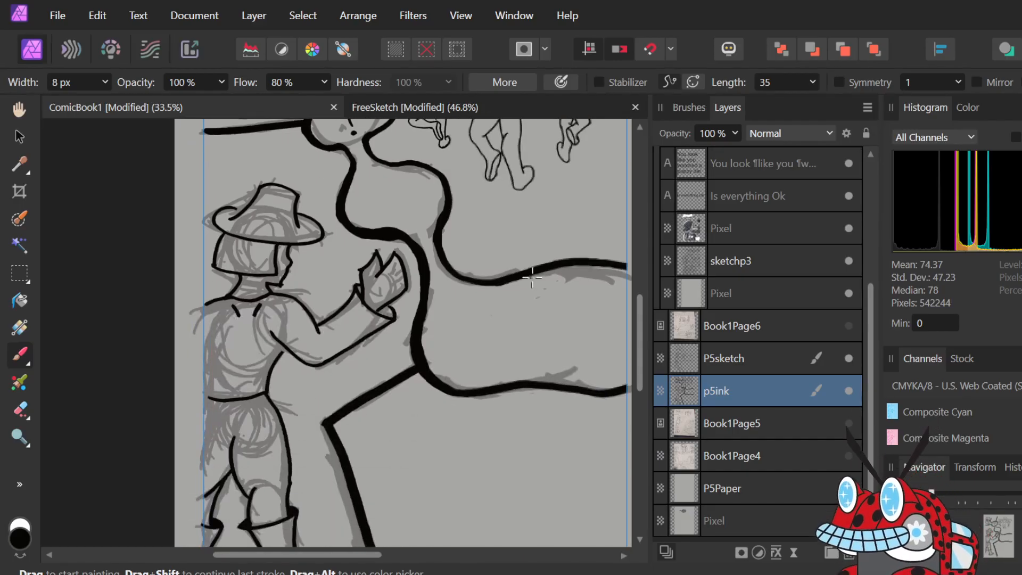
pyautogui.scroll(5, 524, 277)
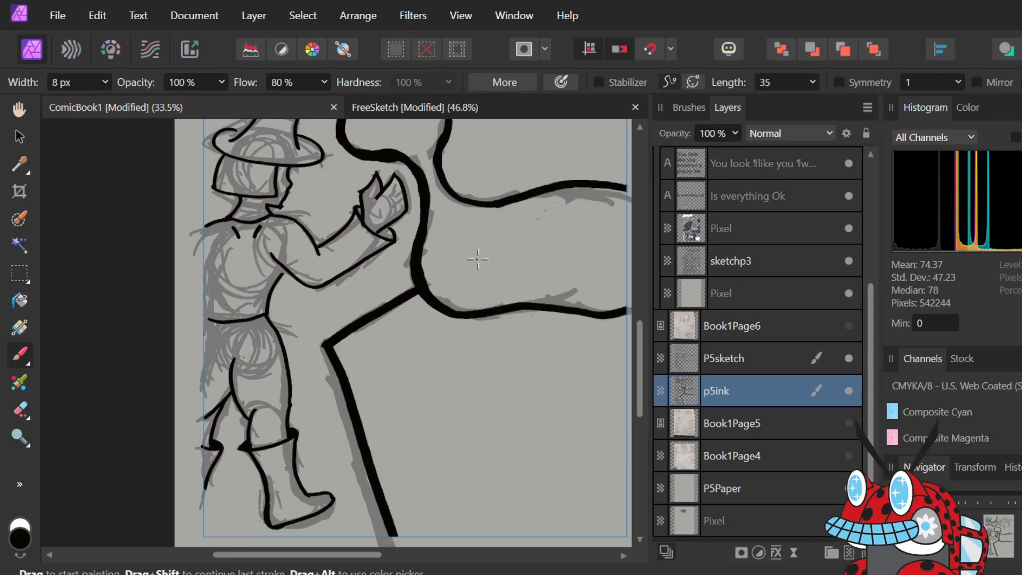
pyautogui.scroll(4, 474, 250)
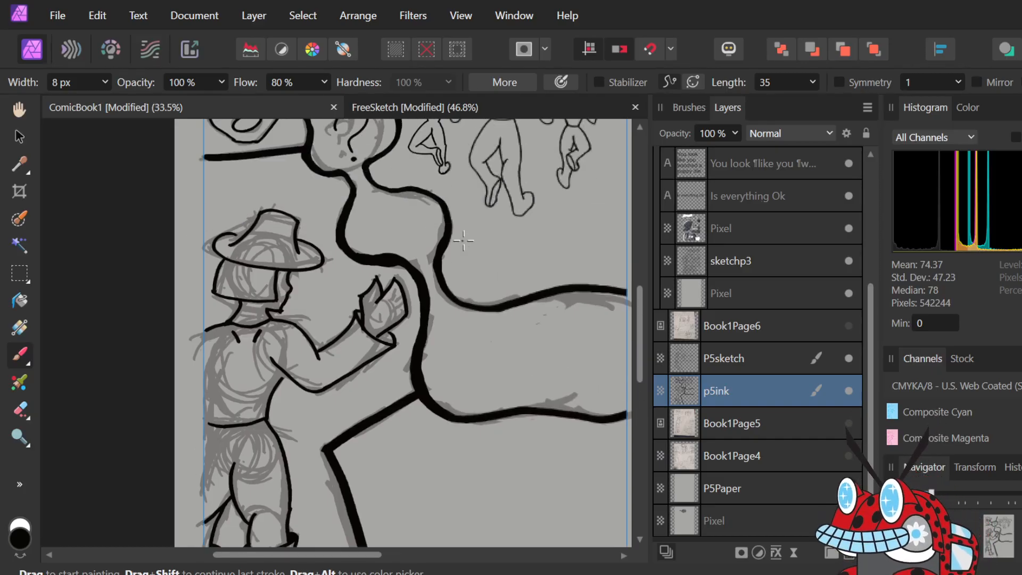
pyautogui.scroll(5, 466, 242)
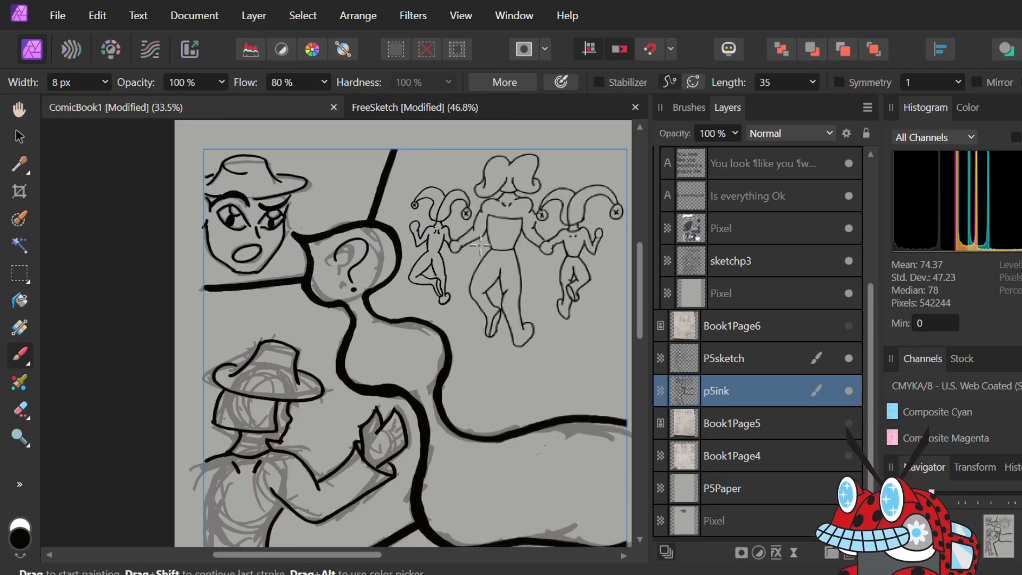
pyautogui.scroll(-5, 474, 240)
pyautogui.scroll(5, 479, 243)
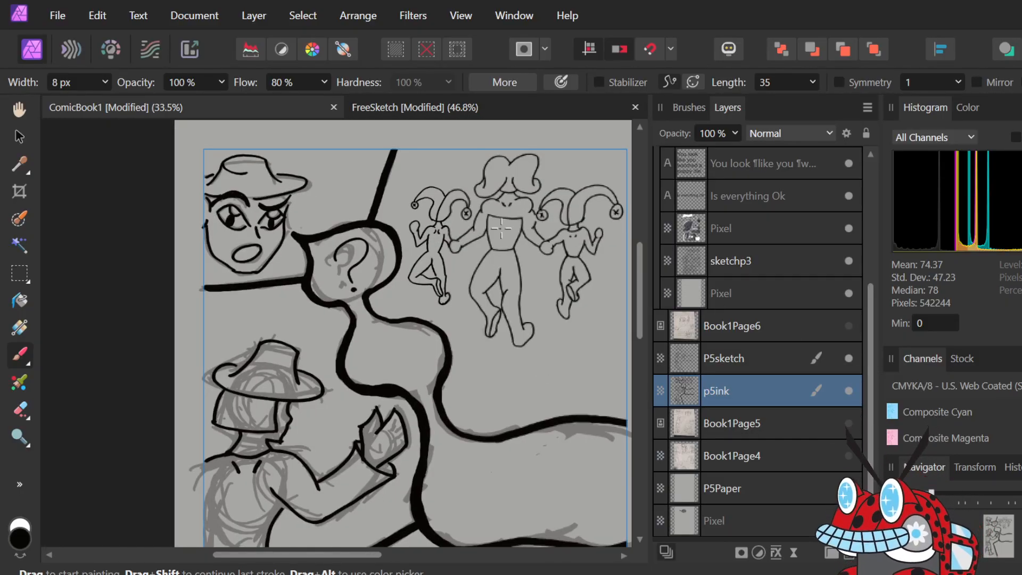
pyautogui.scroll(5, 487, 218)
pyautogui.scroll(-3, 584, 279)
pyautogui.scroll(2, 584, 278)
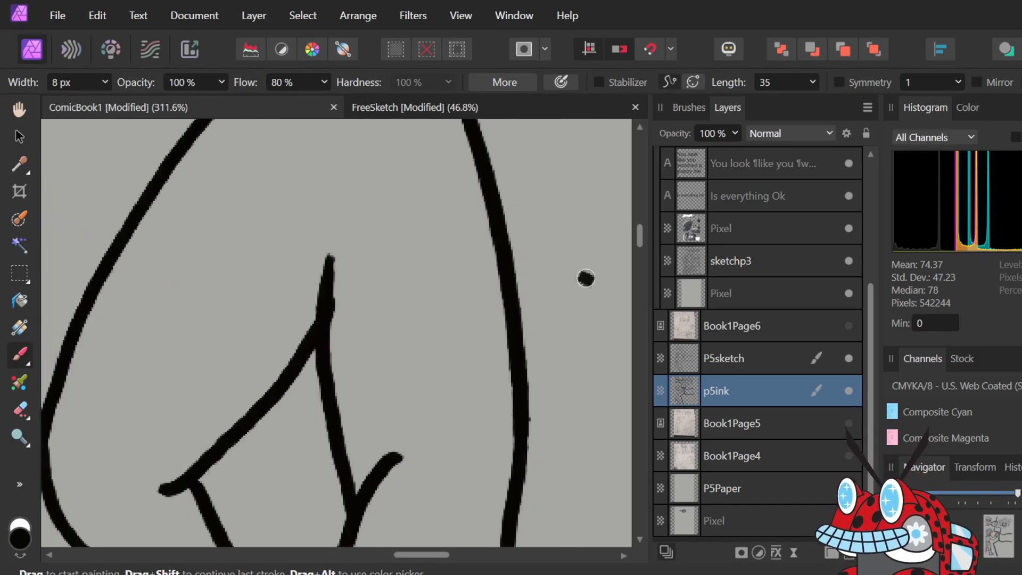
# - Examine the central figure's inked legs from the whole panel down to the bent knee, with the scan hidden
pyautogui.scroll(-4, 586, 278)
pyautogui.scroll(-3, 586, 277)
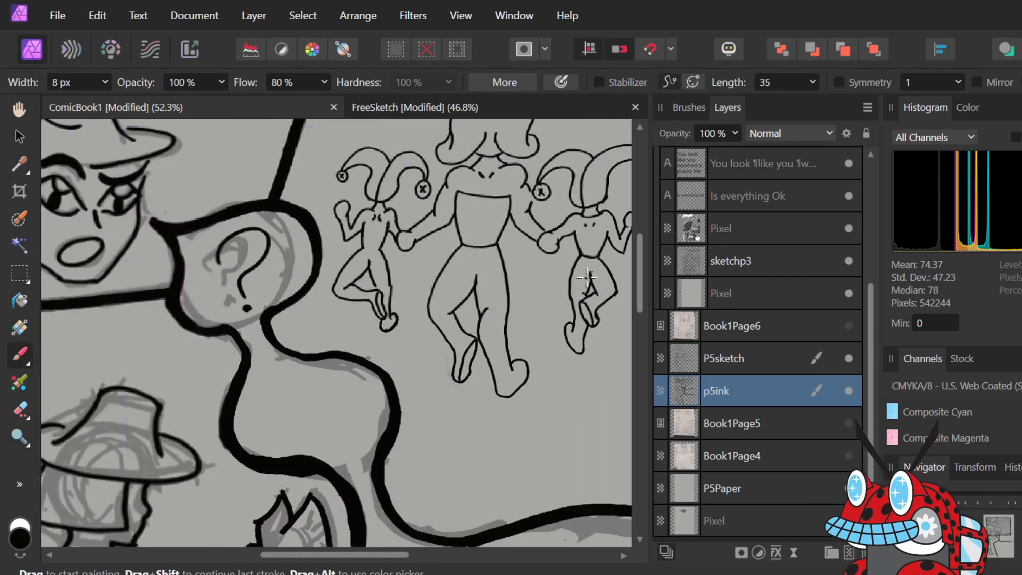
pyautogui.scroll(5, 540, 244)
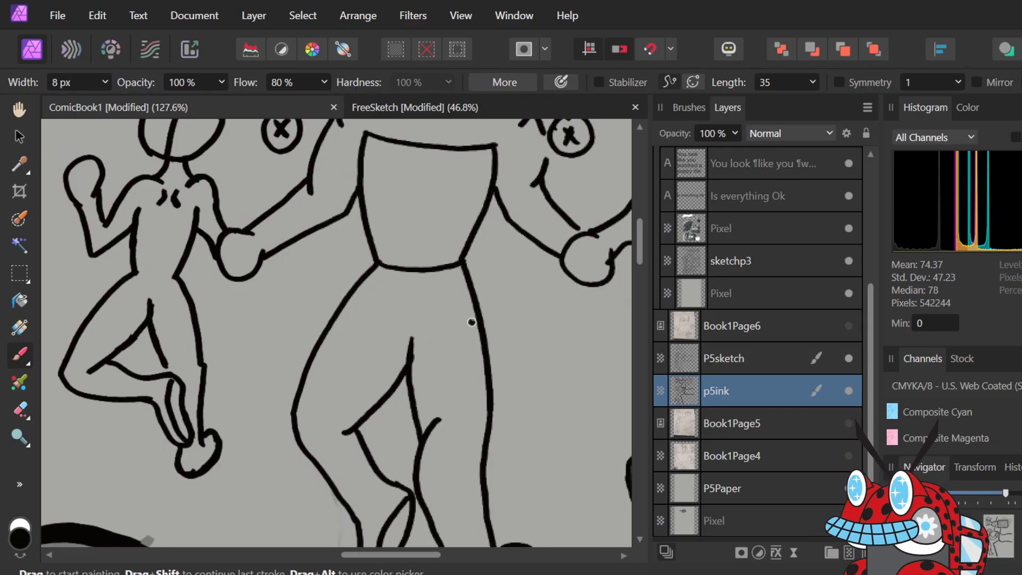
pyautogui.scroll(-3, 472, 322)
pyautogui.hotkey('ctrl', 'z')
pyautogui.scroll(2, 346, 362)
pyautogui.scroll(-2, 346, 362)
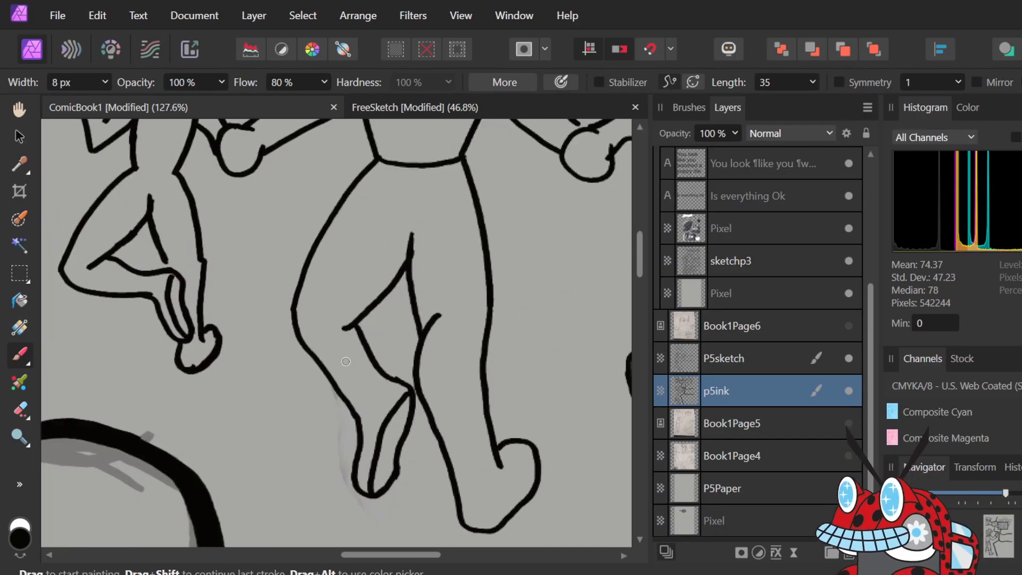
pyautogui.scroll(1, 346, 362)
pyautogui.click(550, 378)
pyautogui.scroll(2, 330, 373)
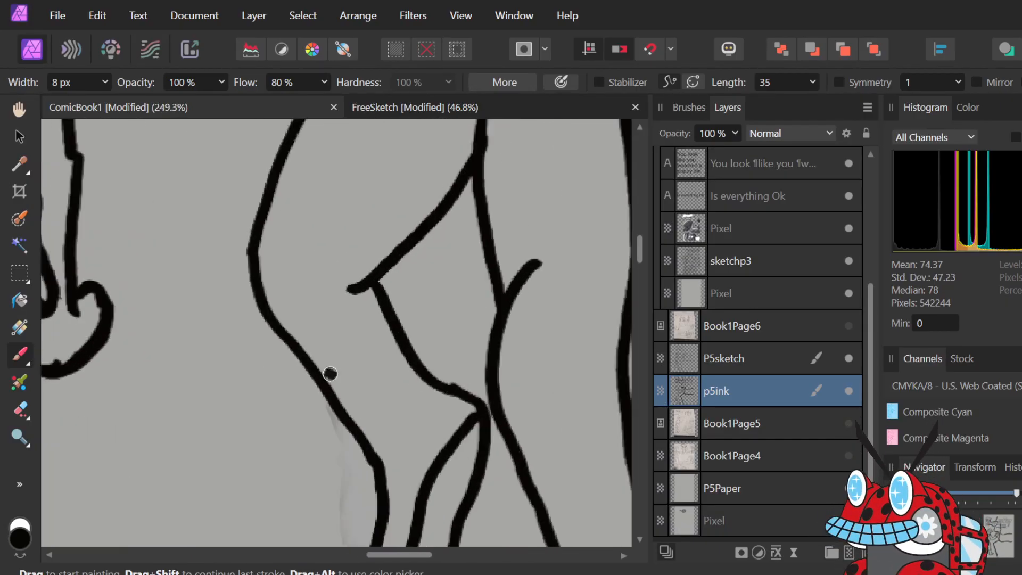
# - Toggle the P5sketch layer off and on, and show the Book1Page5 scan behind the central figure's legs
pyautogui.click(847, 358)
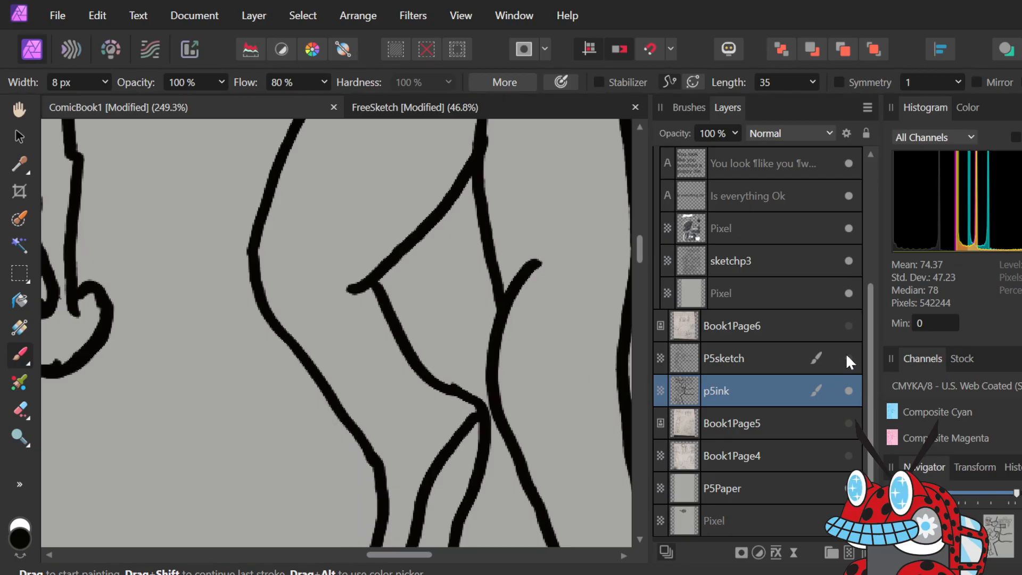
pyautogui.click(847, 357)
pyautogui.click(851, 423)
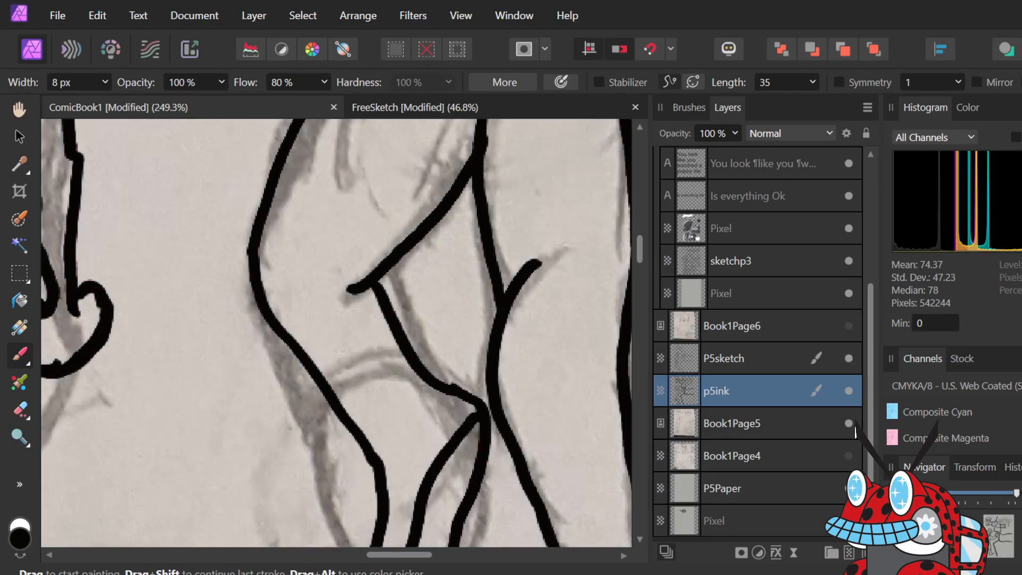
pyautogui.click(530, 404)
pyautogui.scroll(-1, 378, 352)
pyautogui.scroll(1, 388, 342)
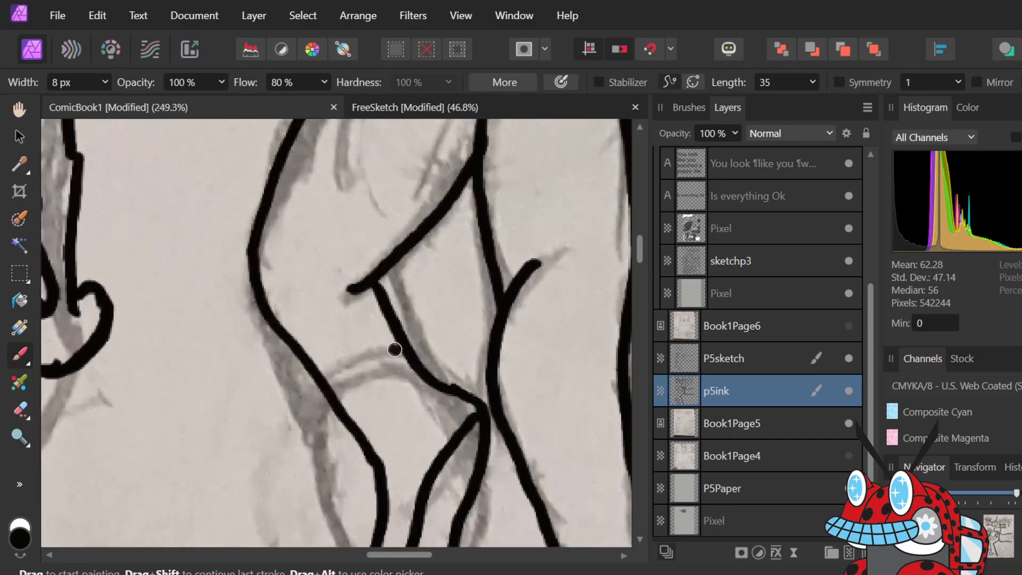
# - Erase short gaps at the knee in both ink lines of the central figure's bent leg on the p5ink layer
pyautogui.click(381, 332)
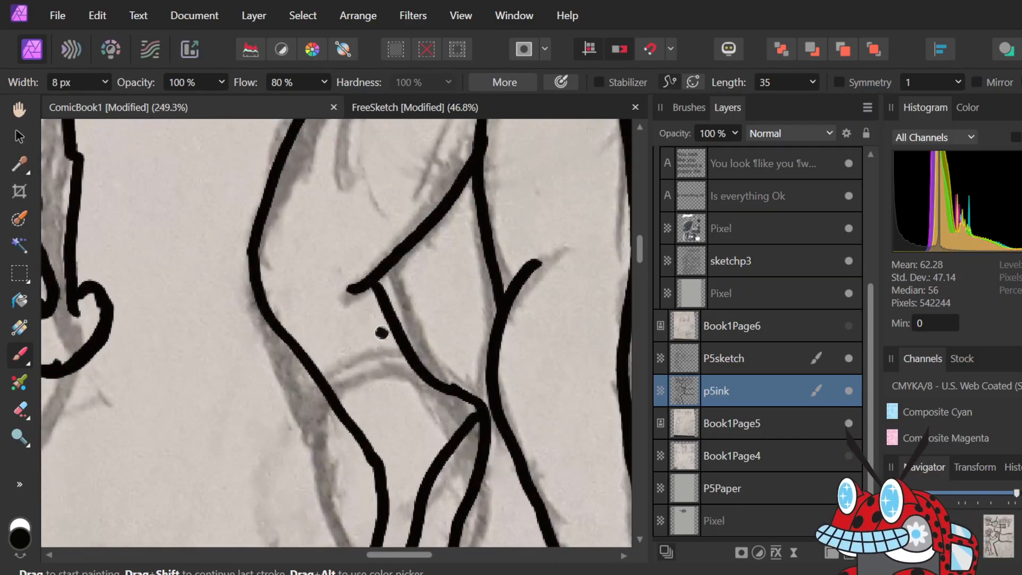
pyautogui.press('e')
pyautogui.moveTo(385, 320); pyautogui.dragTo(405, 349)
pyautogui.moveTo(316, 376); pyautogui.dragTo(338, 408)
pyautogui.click(401, 336)
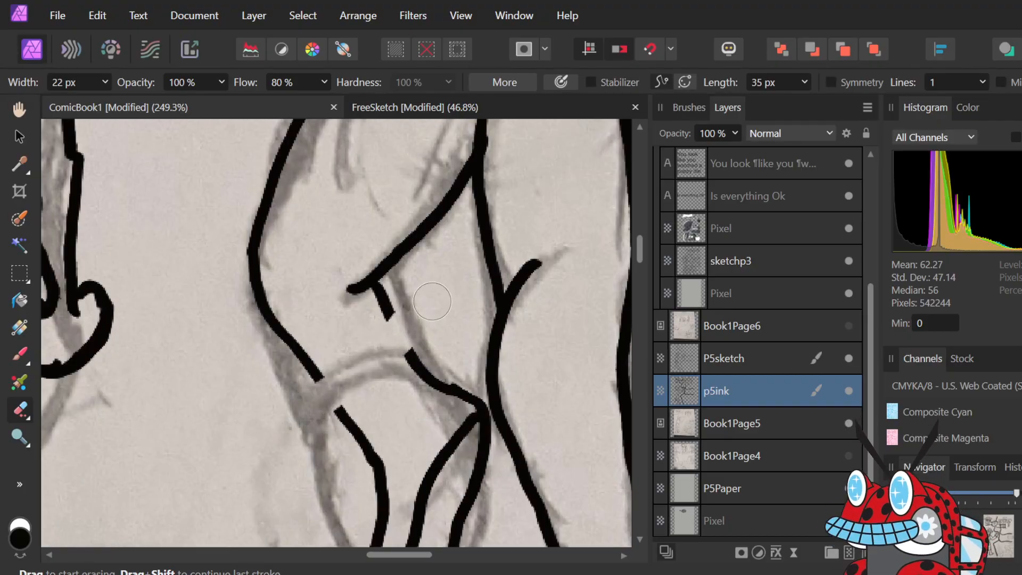
# - Ink an angular cuff across the central figure's bent leg below the knee, joining it to the calf lines
pyautogui.press('b')
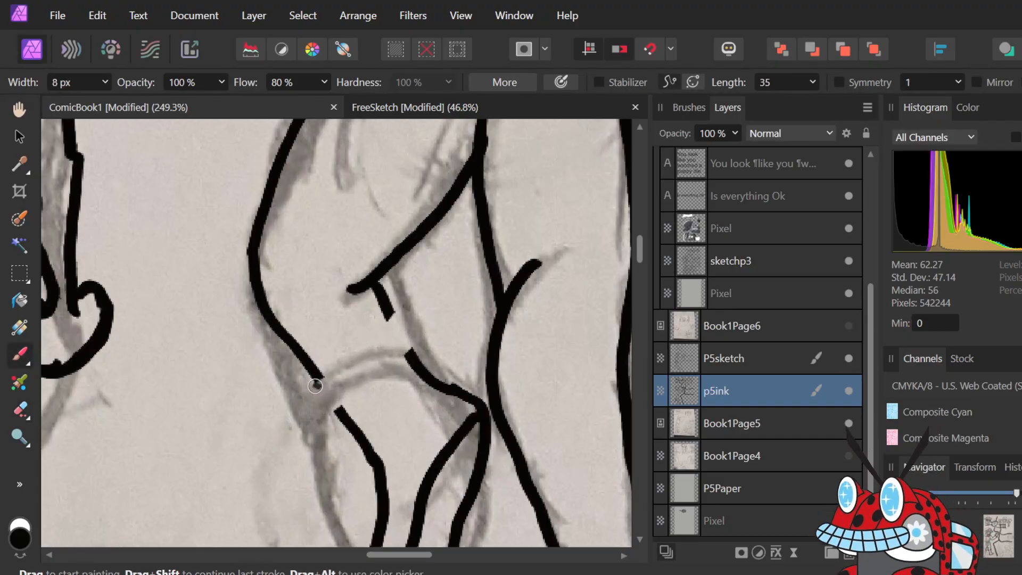
pyautogui.moveTo(302, 392); pyautogui.dragTo(406, 300)
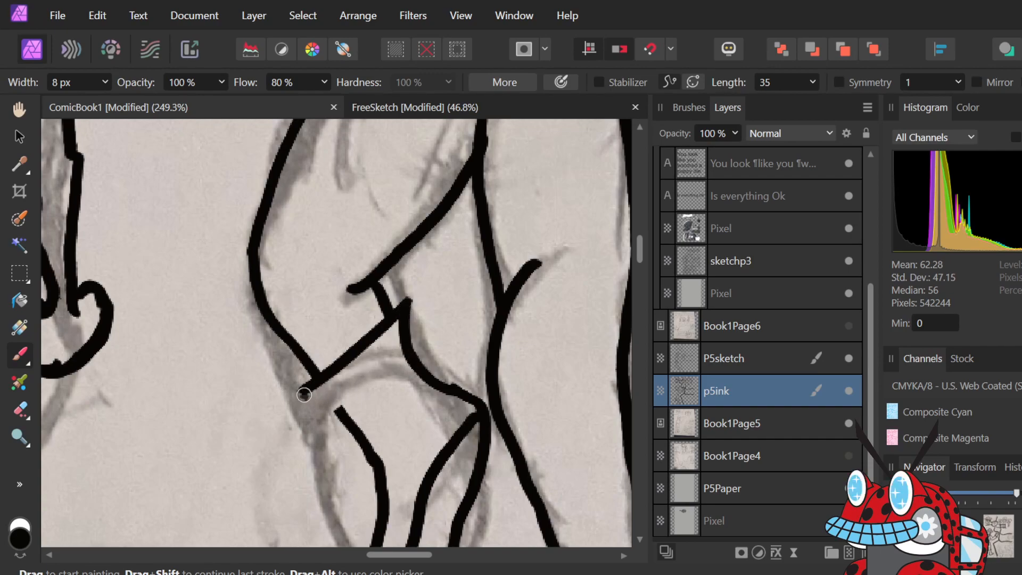
pyautogui.hotkey('ctrl', 'z')
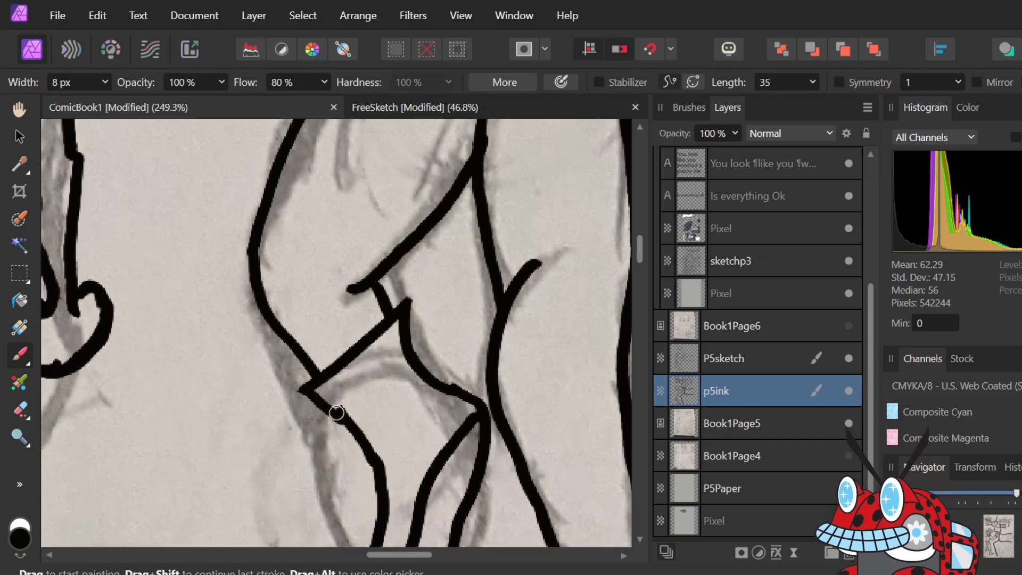
# - Examine the cuffed bent leg against the scan, both up close and within the whole page
pyautogui.scroll(-6, 336, 413)
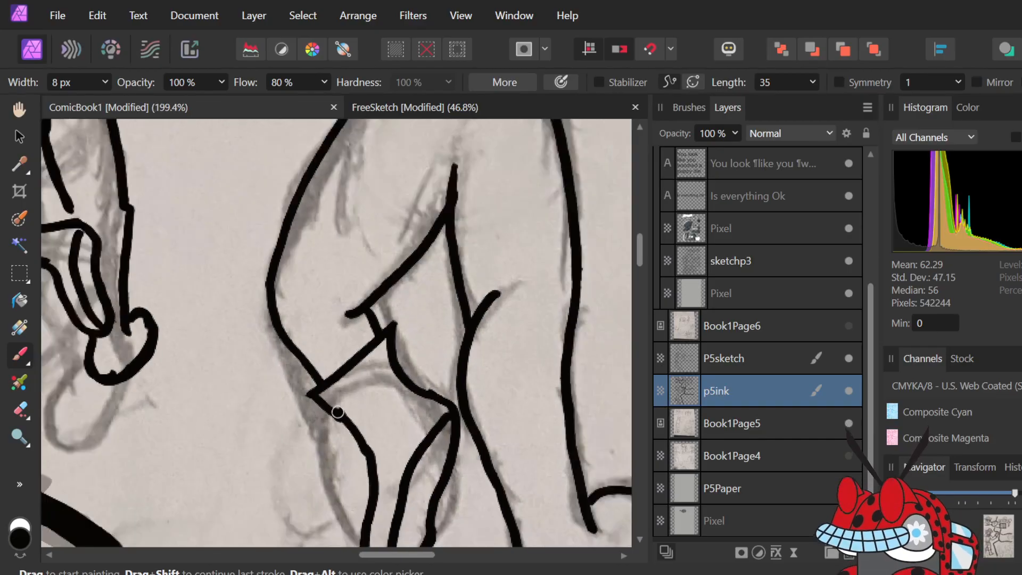
pyautogui.scroll(4, 399, 414)
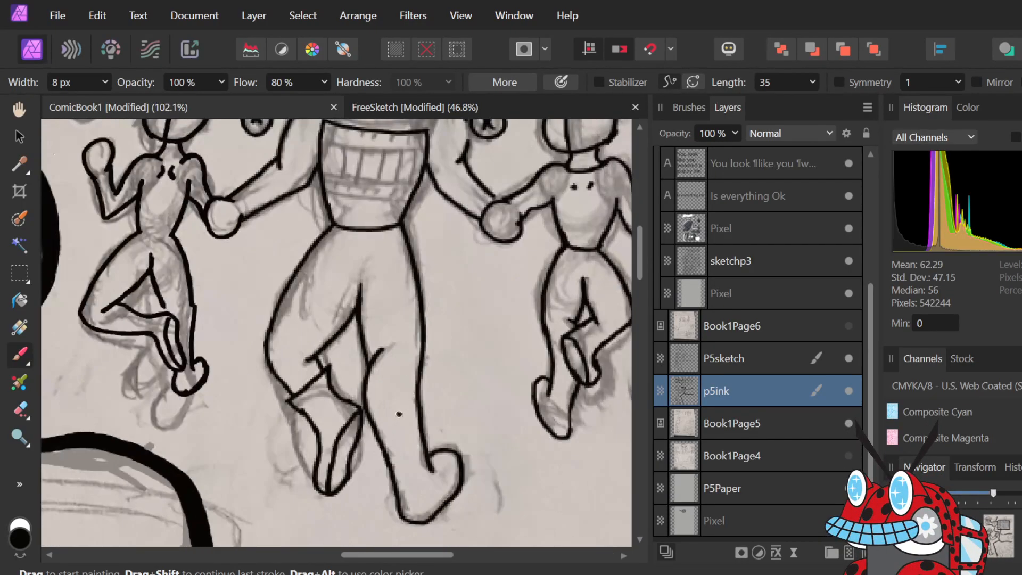
pyautogui.scroll(2, 399, 414)
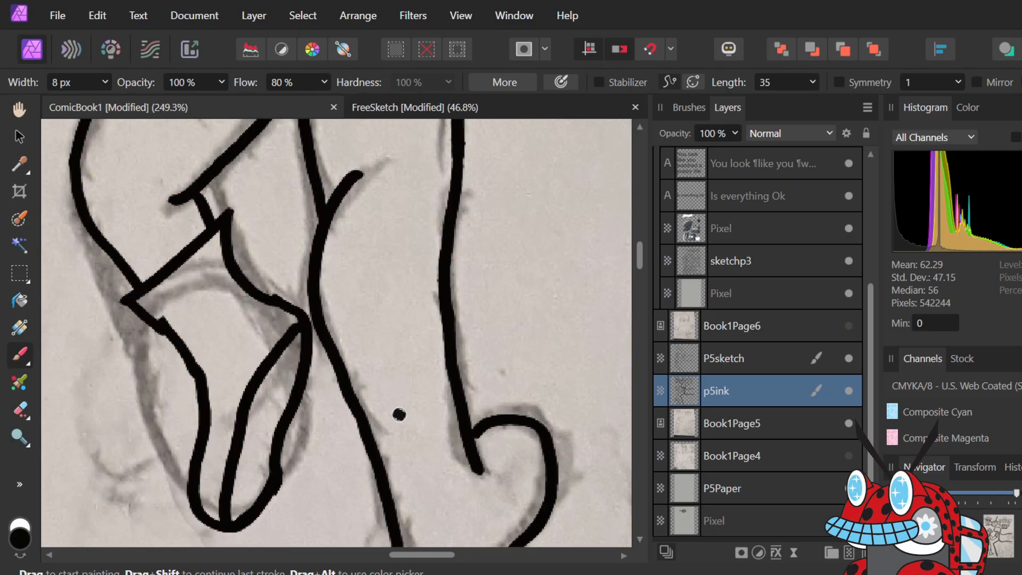
pyautogui.scroll(-4, 399, 414)
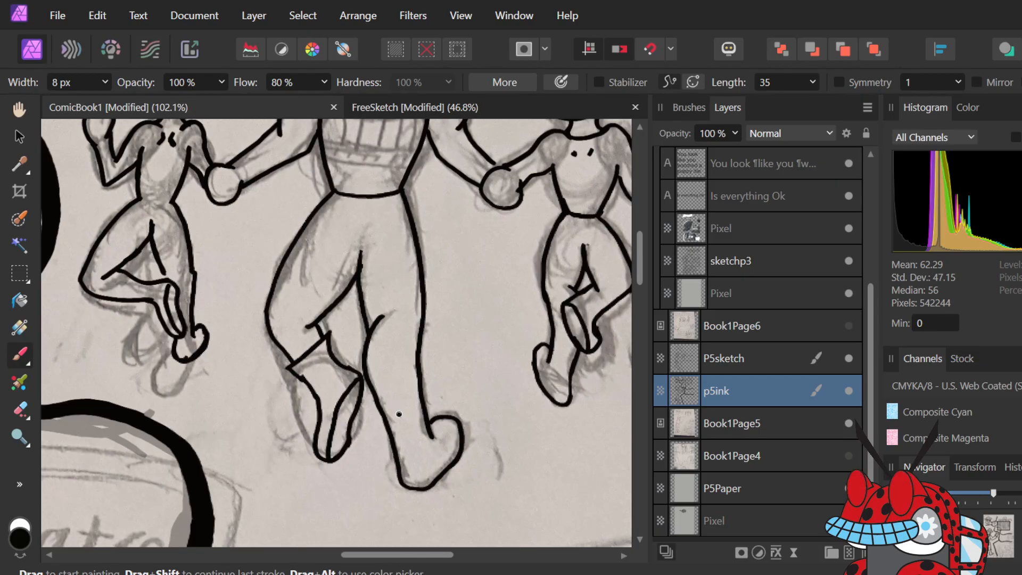
pyautogui.scroll(-5, 399, 414)
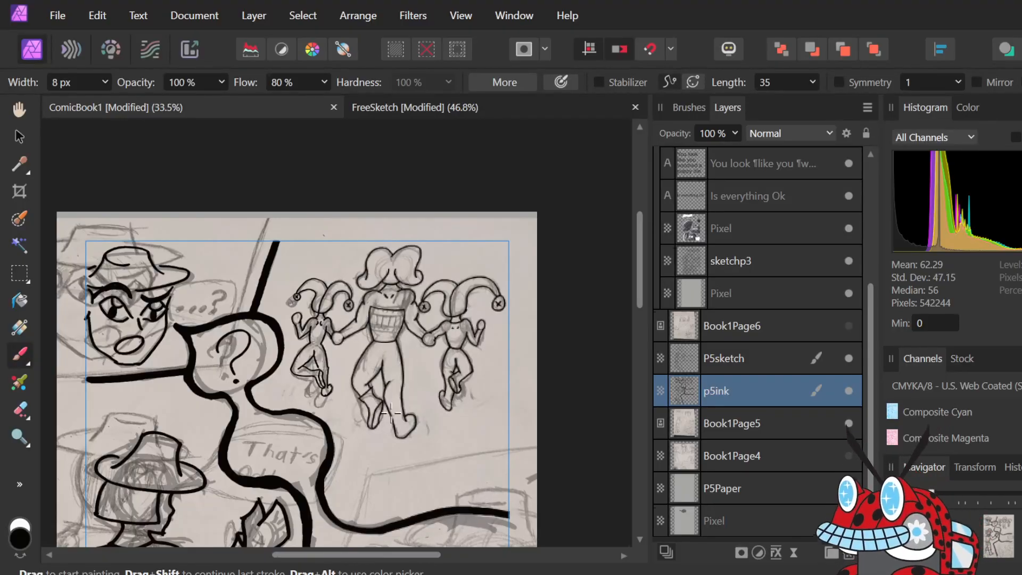
pyautogui.scroll(-3, 390, 413)
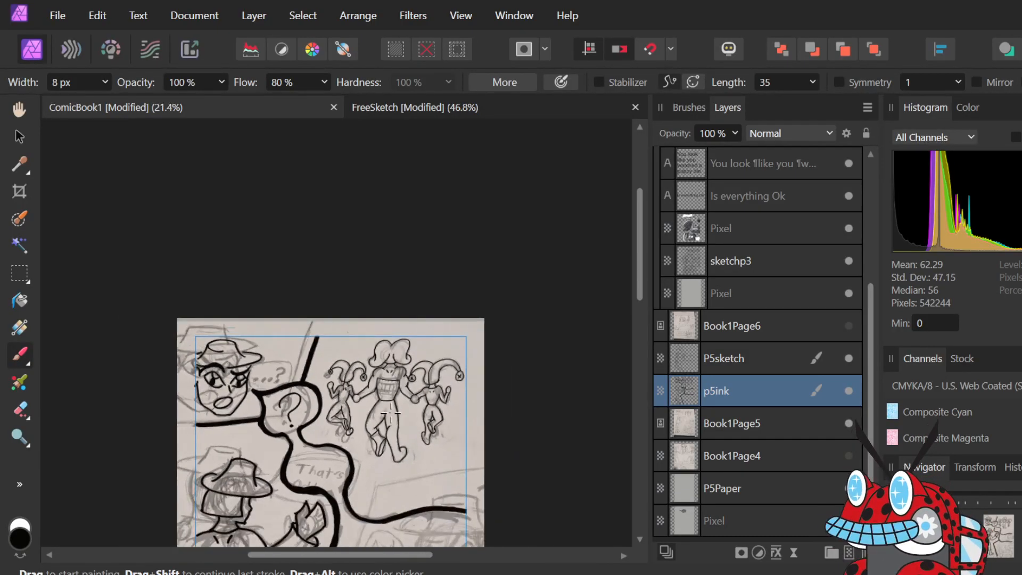
pyautogui.scroll(7, 391, 413)
pyautogui.scroll(2, 390, 413)
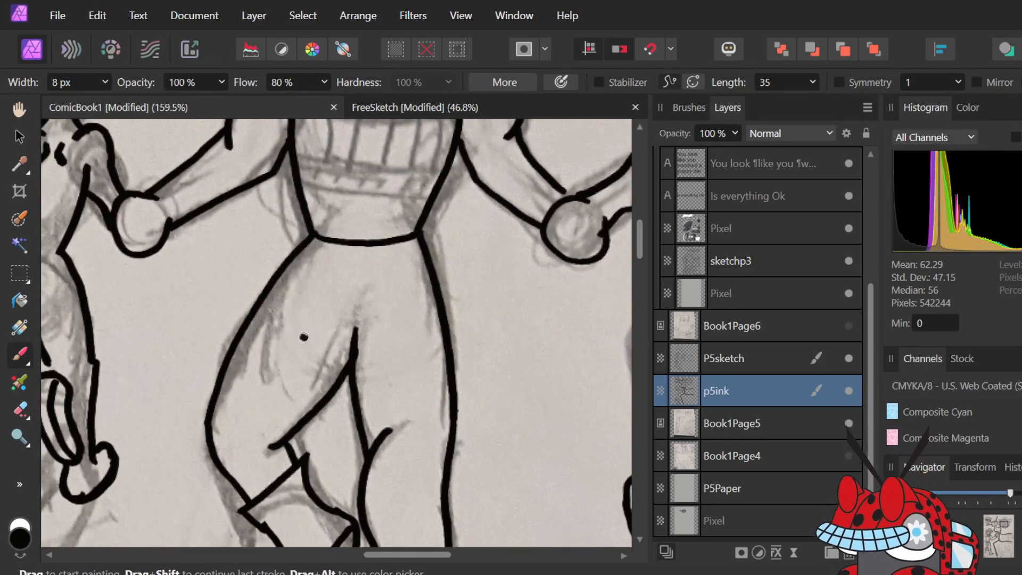
pyautogui.moveTo(341, 275)
pyautogui.mouseDown()
pyautogui.moveTo(236, 380)
pyautogui.moveTo(407, 480)
pyautogui.mouseUp()
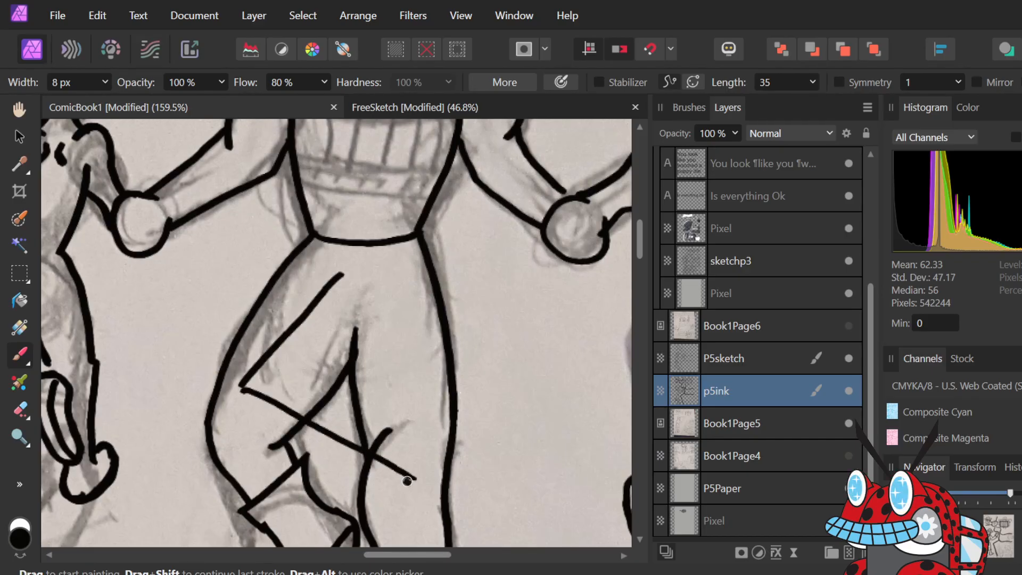
pyautogui.hotkey('ctrl', 'z')
pyautogui.hotkey('ctrl', 'z')
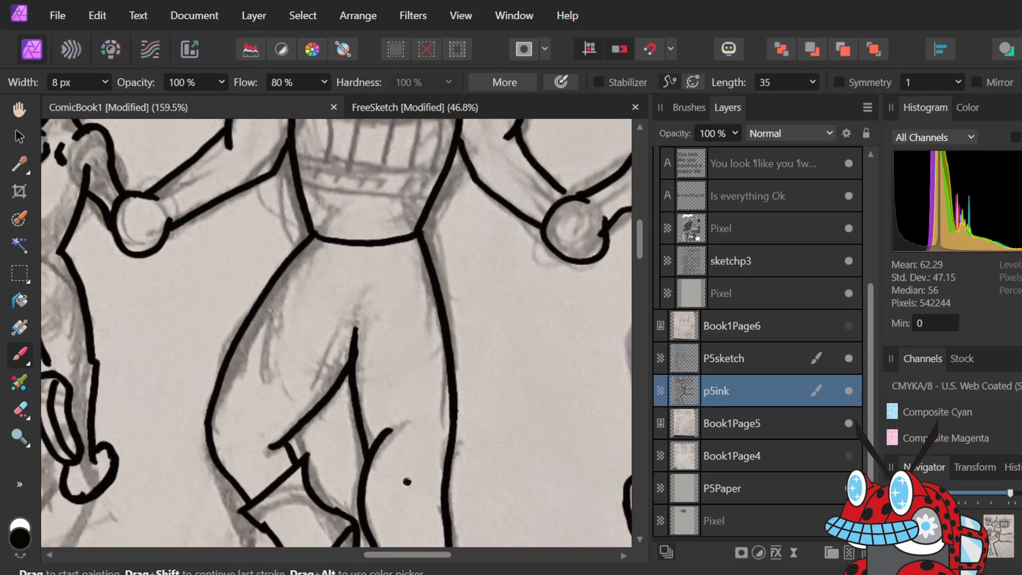
# - Erase the inner thigh line and the outer outline from hip to knee on the central figure's bent leg
pyautogui.scroll(-3, 433, 388)
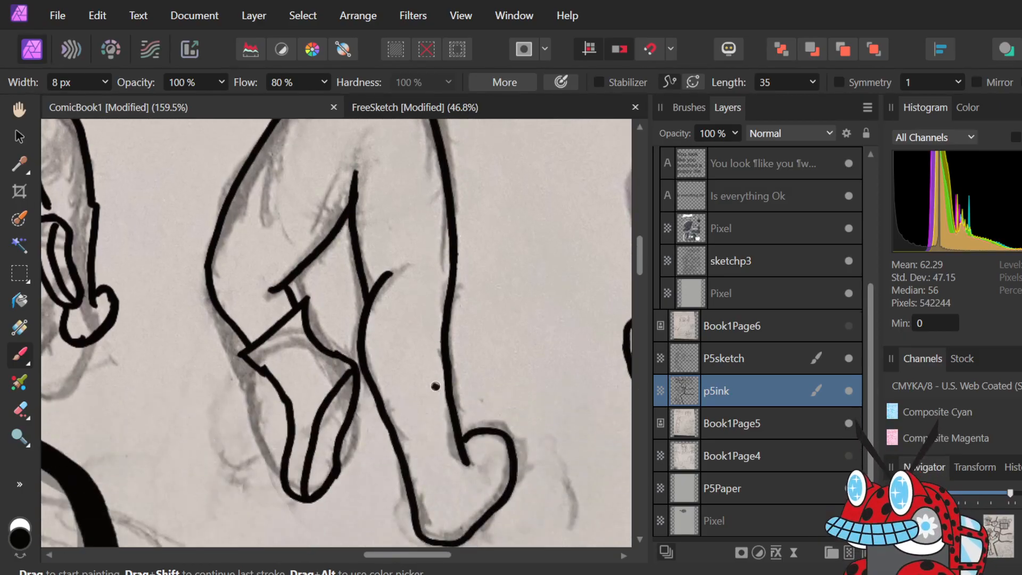
pyautogui.scroll(3, 435, 386)
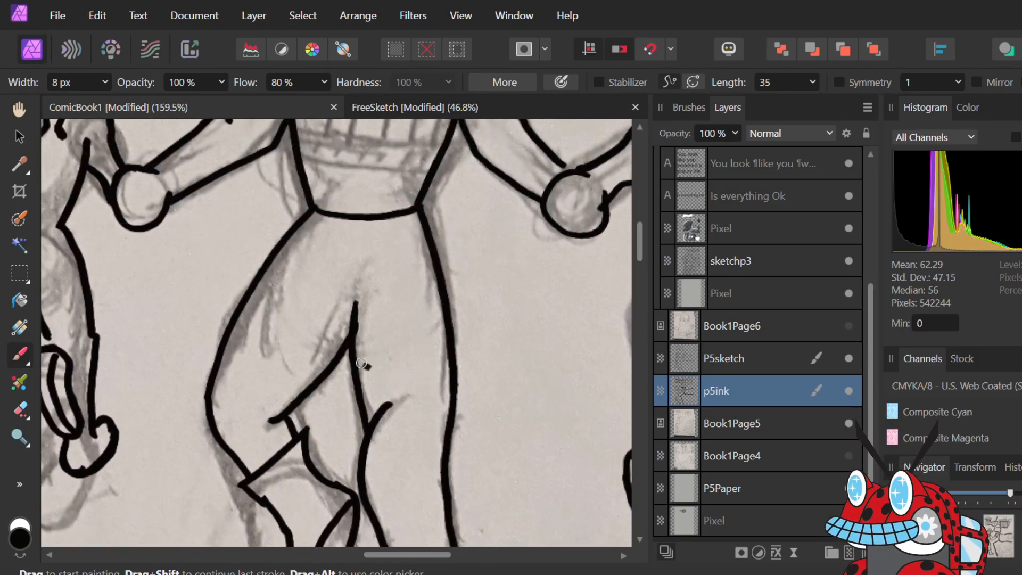
pyautogui.press('e')
pyautogui.moveTo(347, 351)
pyautogui.mouseDown()
pyautogui.moveTo(329, 377)
pyautogui.moveTo(331, 321)
pyautogui.moveTo(322, 406)
pyautogui.moveTo(282, 405)
pyautogui.moveTo(299, 398)
pyautogui.moveTo(292, 394)
pyautogui.moveTo(275, 423)
pyautogui.mouseUp()
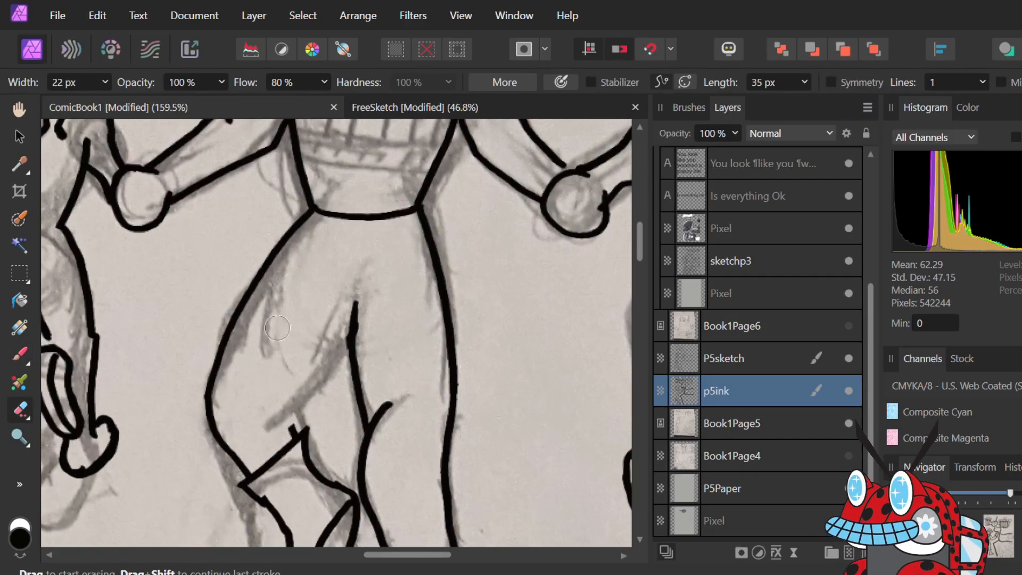
pyautogui.moveTo(211, 418)
pyautogui.mouseDown()
pyautogui.moveTo(259, 263)
pyautogui.moveTo(241, 303)
pyautogui.moveTo(304, 215)
pyautogui.moveTo(180, 341)
pyautogui.moveTo(224, 441)
pyautogui.mouseUp()
# - Try to re-ink the outer outline of the bent leg from the hip to the knee with the 8 px brush
pyautogui.press('b')
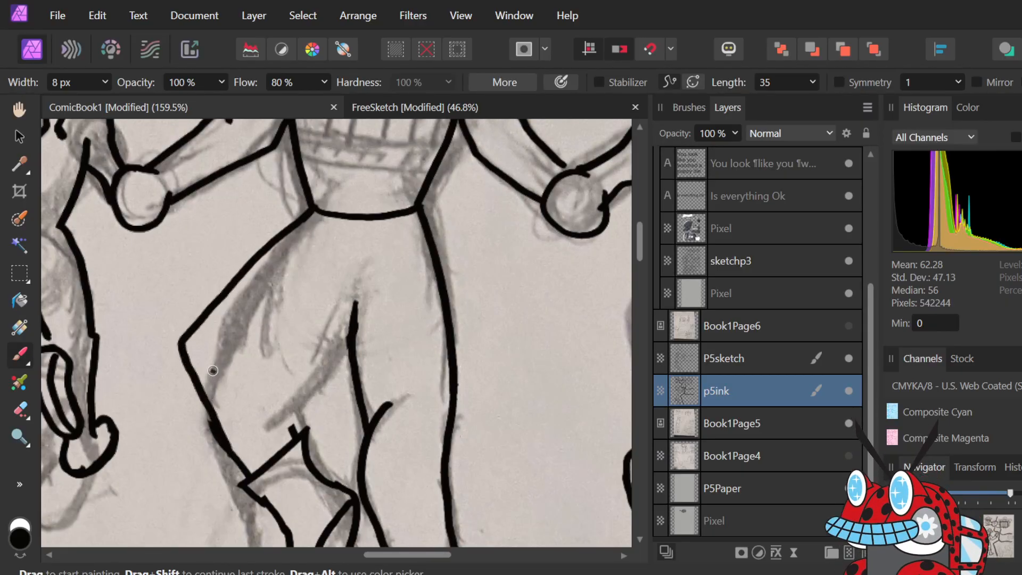
pyautogui.hotkey('ctrl', 'z')
pyautogui.hotkey('ctrl', 'z')
pyautogui.moveTo(274, 247)
pyautogui.mouseDown()
pyautogui.moveTo(182, 371)
pyautogui.moveTo(244, 479)
pyautogui.mouseUp()
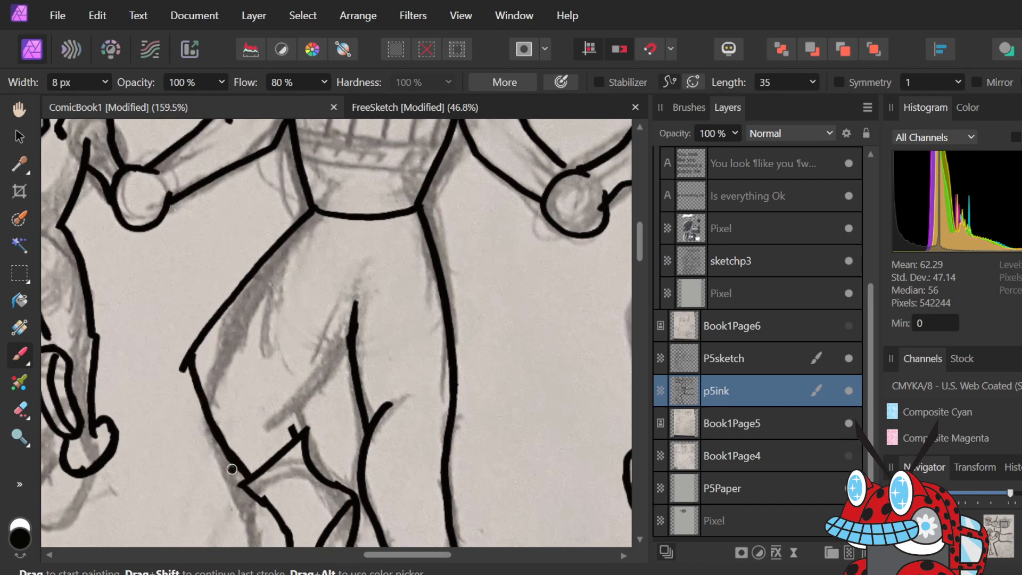
pyautogui.hotkey('ctrl', 'z')
pyautogui.hotkey('ctrl', 'z')
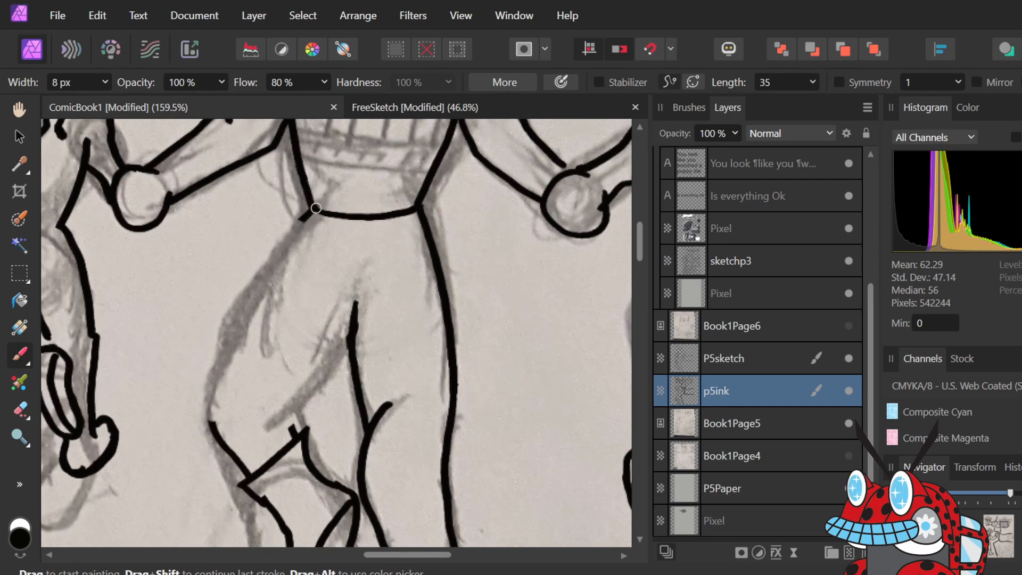
pyautogui.moveTo(273, 258)
pyautogui.mouseDown()
pyautogui.moveTo(236, 319)
pyautogui.moveTo(237, 432)
pyautogui.moveTo(249, 459)
pyautogui.mouseUp()
pyautogui.hotkey('ctrl', 'z')
pyautogui.hotkey('ctrl', 'z')
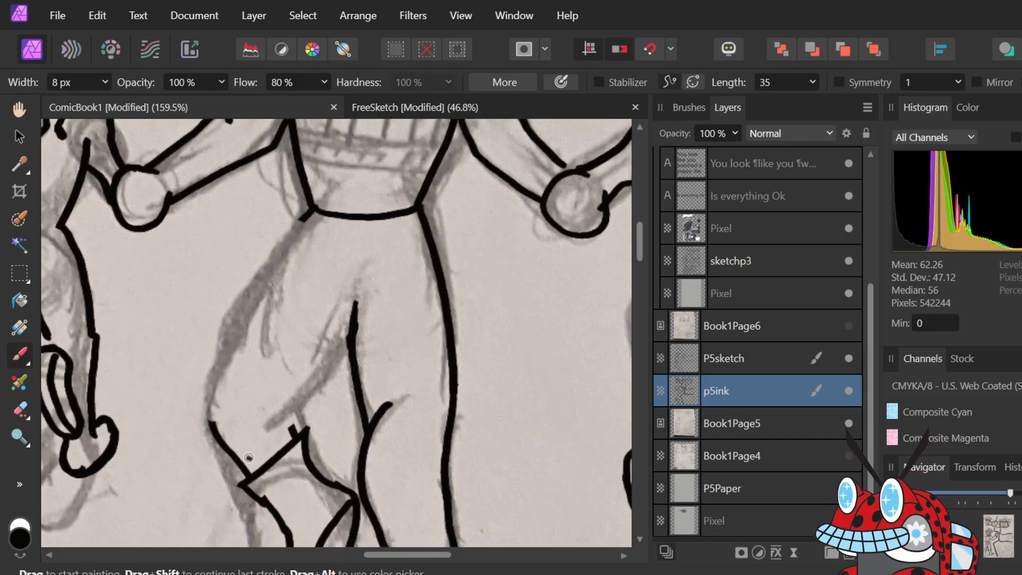
# - Erase the remaining ink of the central figure's bent leg, including the knee, cuff, calf and foot, on the p5ink layer
pyautogui.scroll(-4, 316, 379)
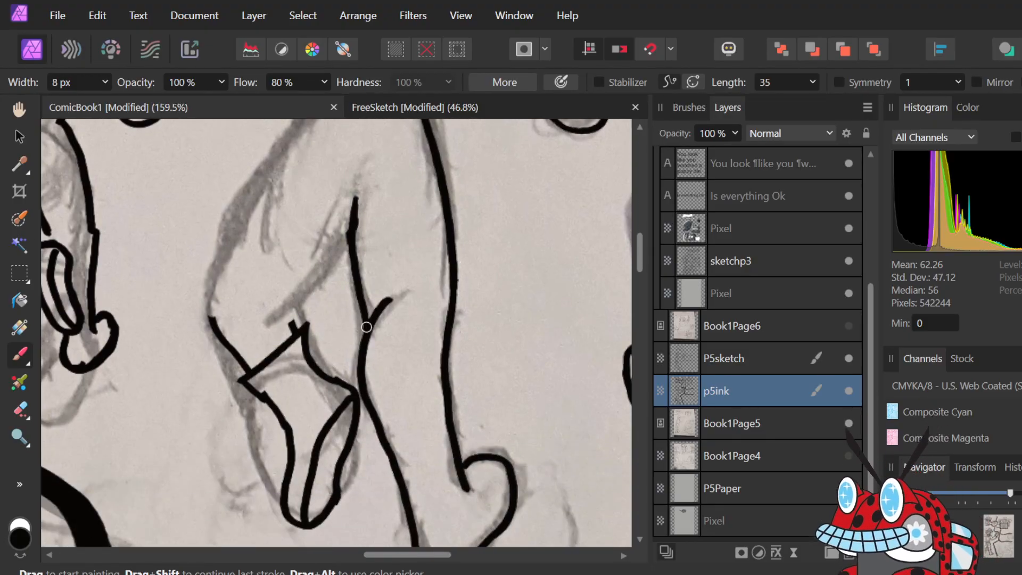
pyautogui.press('e')
pyautogui.moveTo(290, 335); pyautogui.dragTo(348, 399)
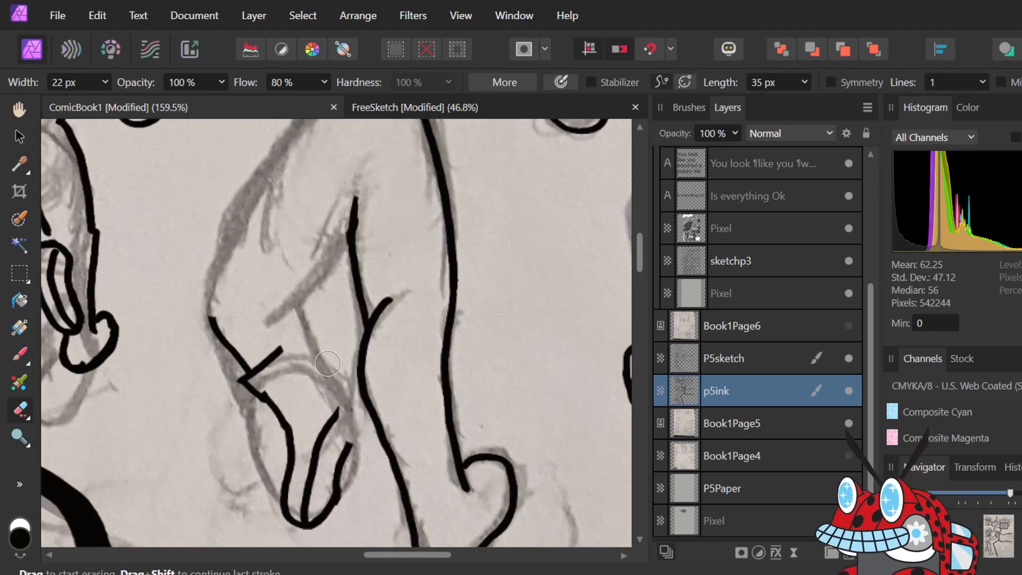
pyautogui.moveTo(345, 411)
pyautogui.mouseDown()
pyautogui.moveTo(326, 515)
pyautogui.moveTo(349, 424)
pyautogui.mouseUp()
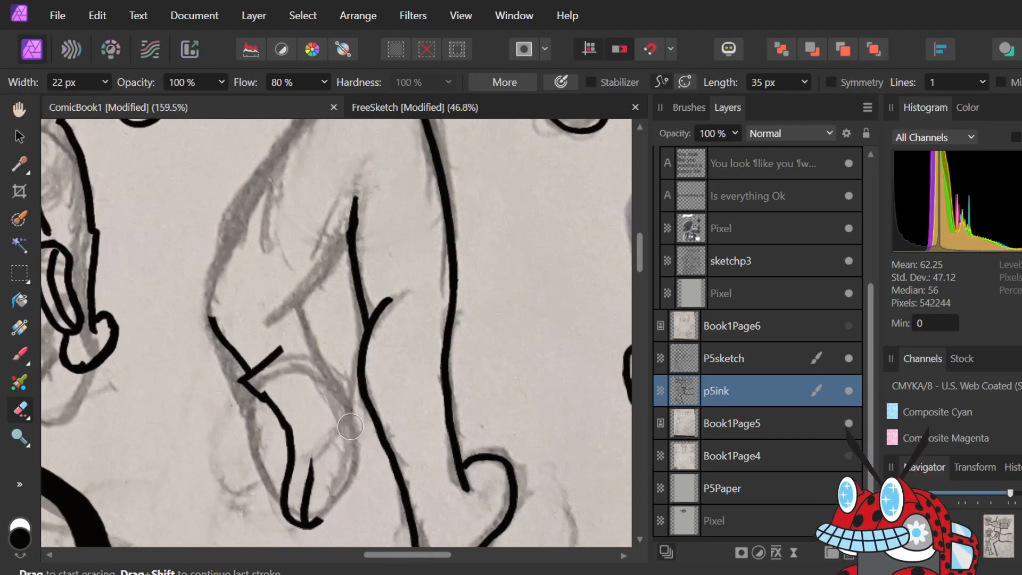
pyautogui.moveTo(328, 504)
pyautogui.mouseDown()
pyautogui.moveTo(313, 485)
pyautogui.moveTo(293, 489)
pyautogui.moveTo(283, 517)
pyautogui.moveTo(295, 489)
pyautogui.moveTo(290, 401)
pyautogui.moveTo(289, 474)
pyautogui.moveTo(239, 368)
pyautogui.moveTo(261, 369)
pyautogui.mouseUp()
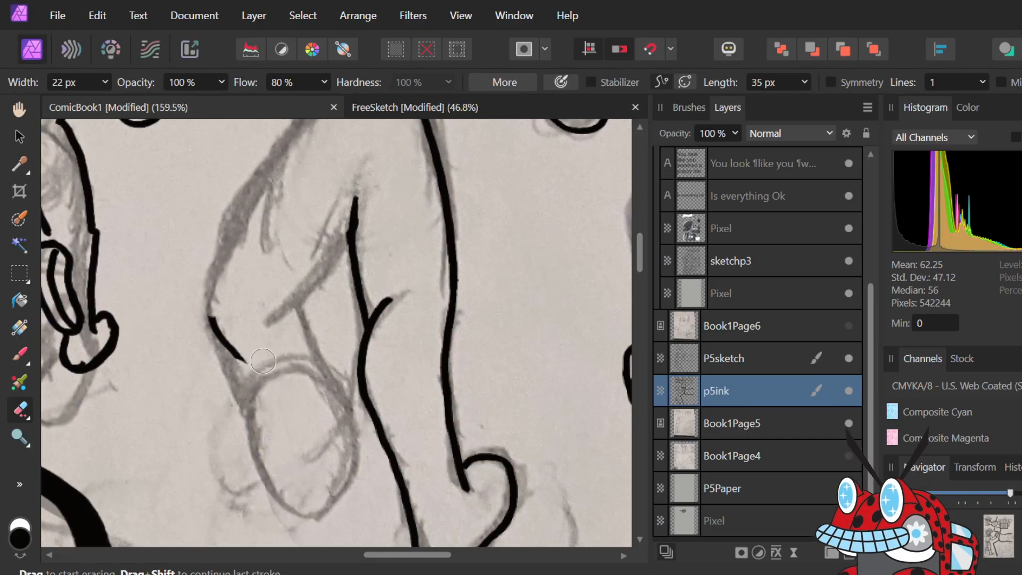
pyautogui.moveTo(218, 337); pyautogui.dragTo(240, 366)
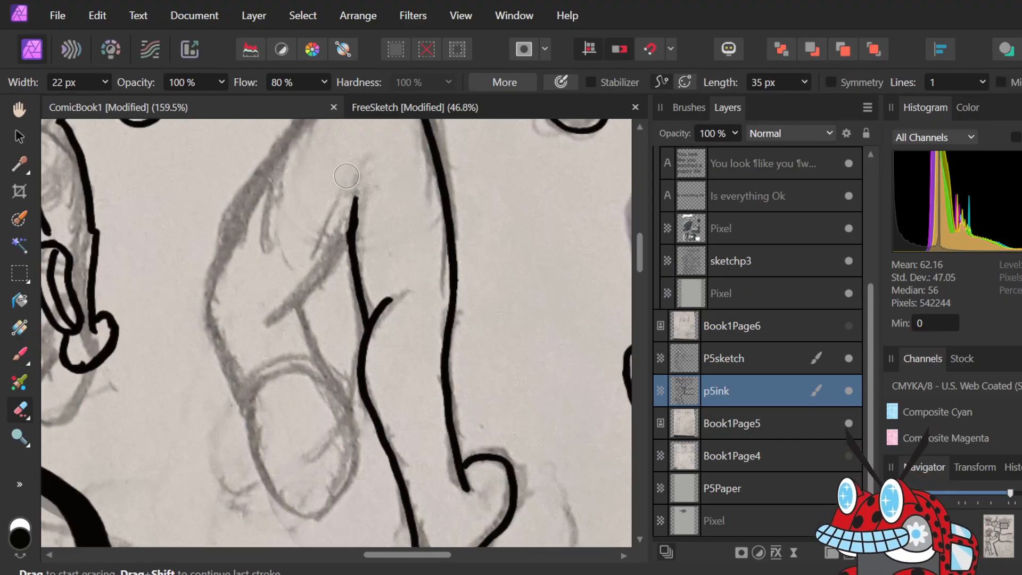
pyautogui.scroll(-4, 282, 204)
pyautogui.scroll(2, 338, 182)
pyautogui.scroll(6, 323, 234)
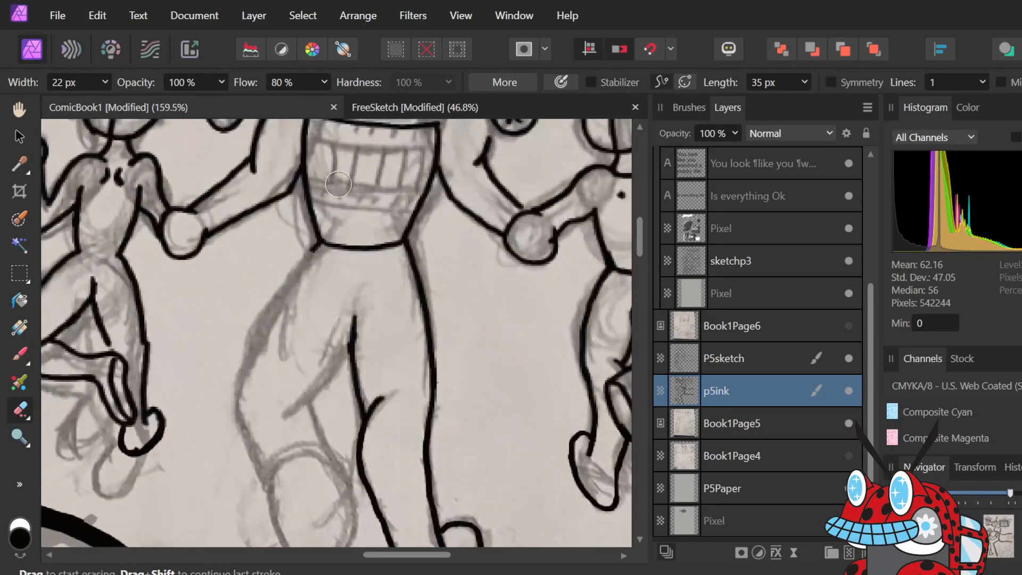
pyautogui.scroll(-3, 306, 304)
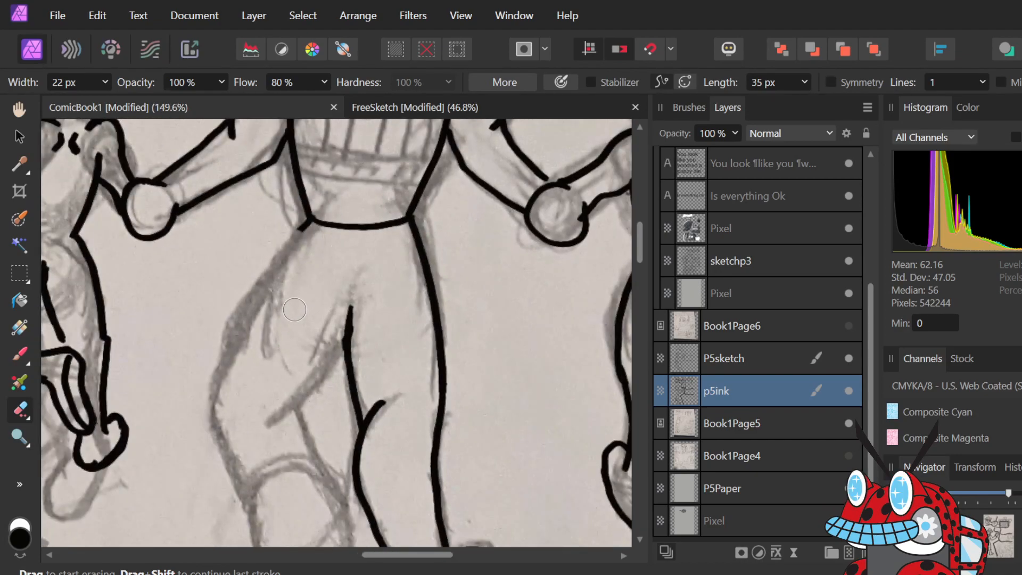
# - Try to ink the bent leg's outer outline from hip to knee and the line below the knee with the 8 px brush
pyautogui.press('b')
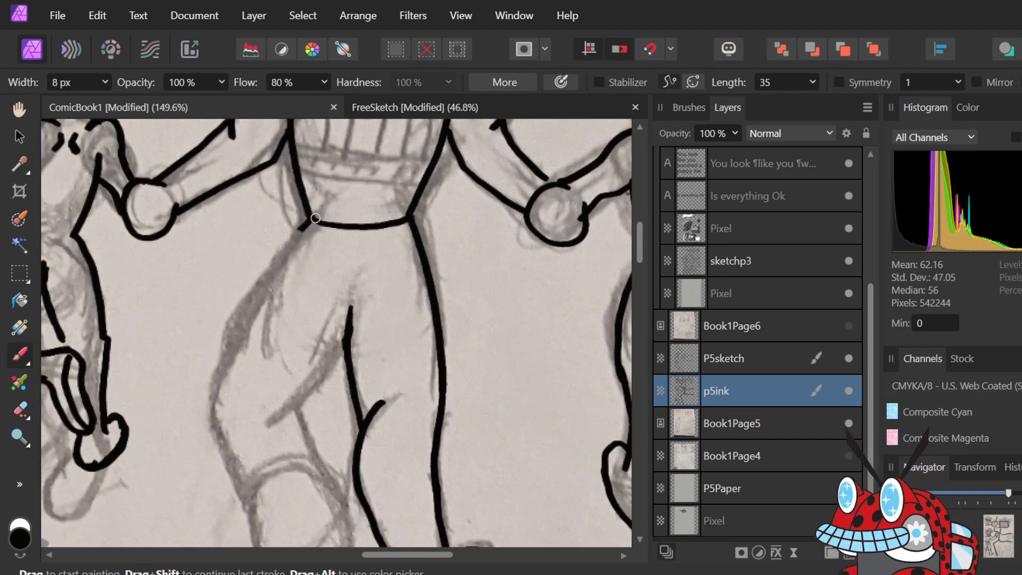
pyautogui.moveTo(309, 221); pyautogui.dragTo(223, 331)
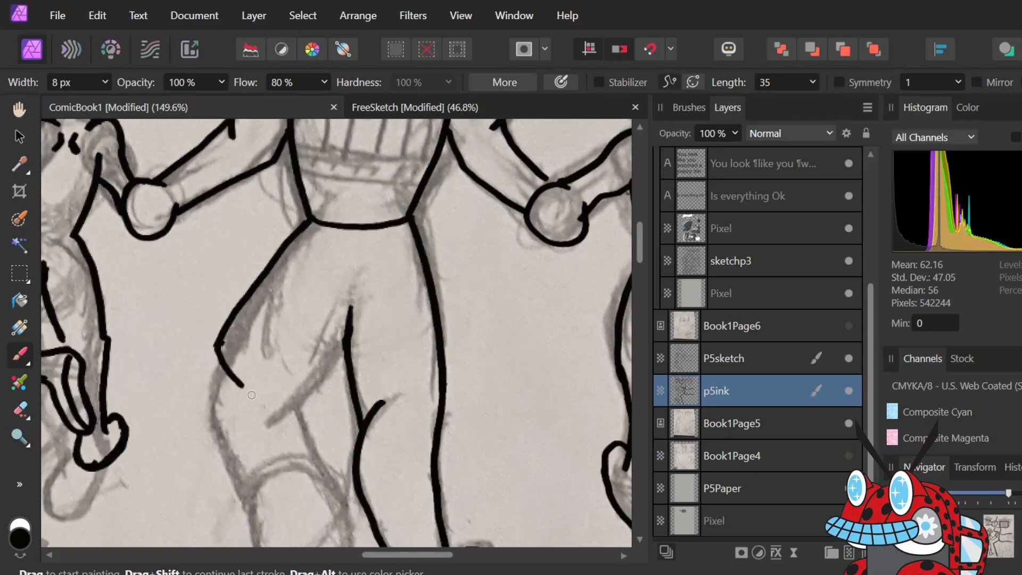
pyautogui.moveTo(248, 392); pyautogui.dragTo(300, 445)
pyautogui.hotkey('ctrl', 'z')
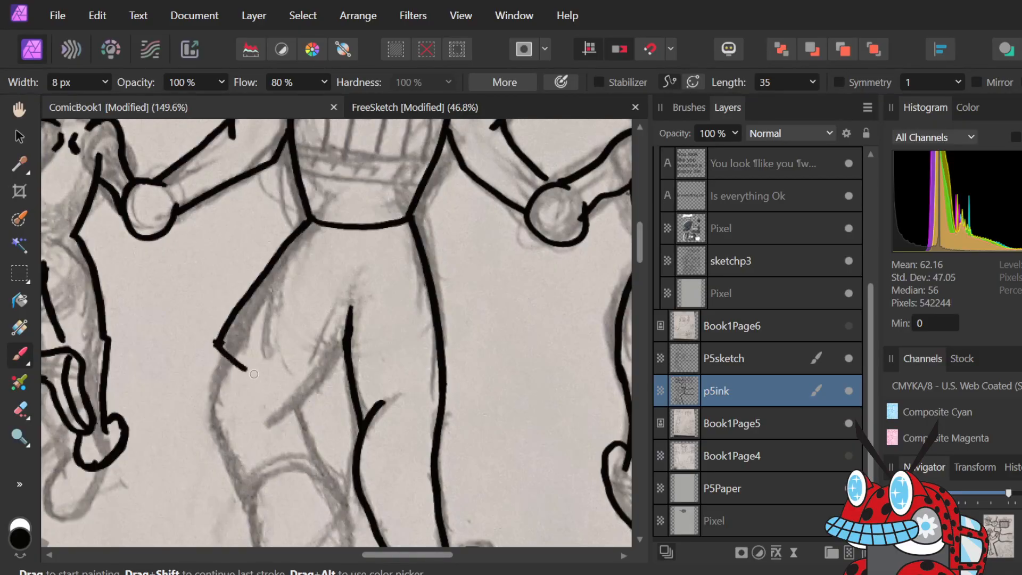
pyautogui.moveTo(252, 373); pyautogui.dragTo(325, 407)
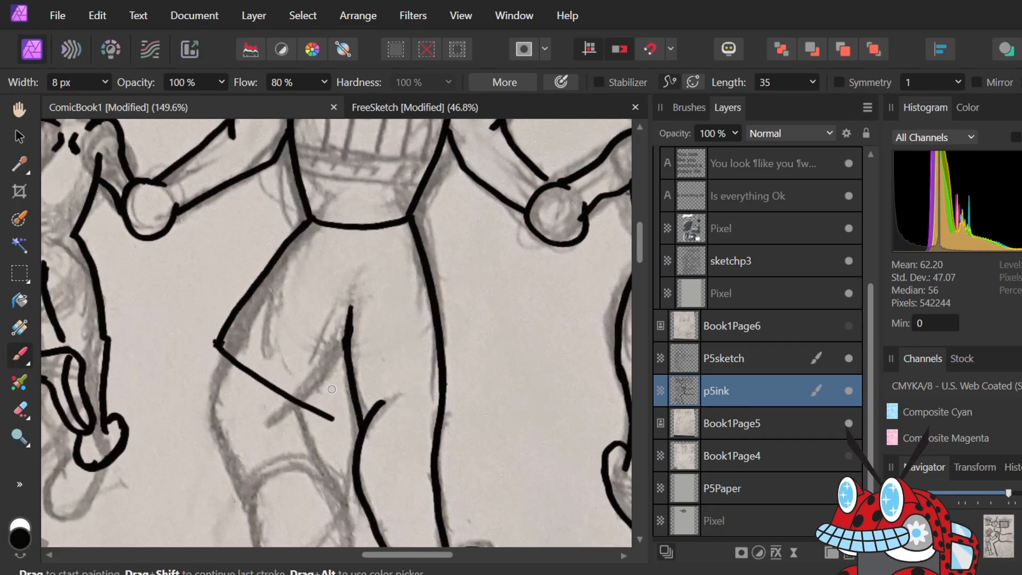
pyautogui.hotkey('ctrl', 'z')
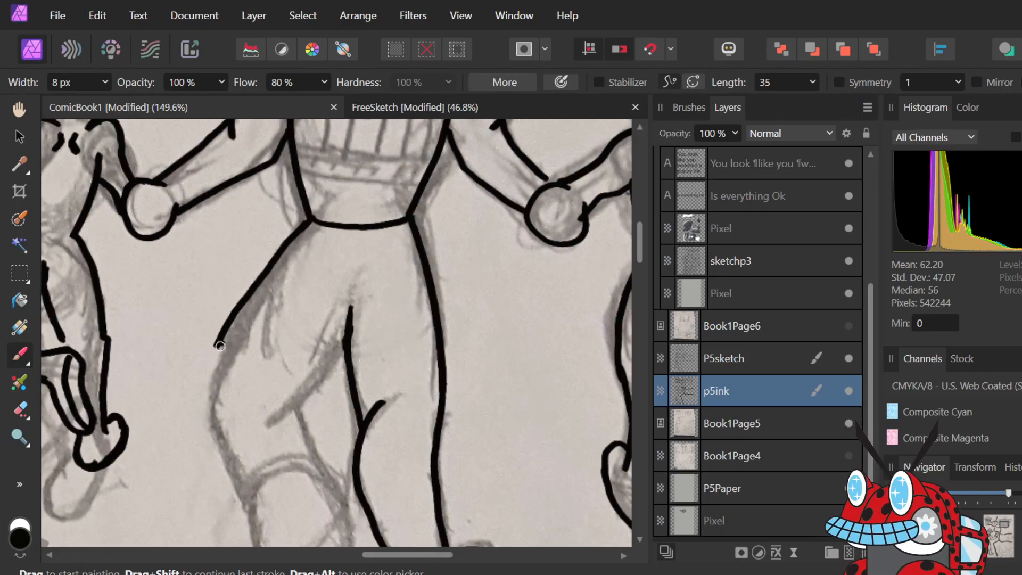
pyautogui.moveTo(219, 346); pyautogui.dragTo(306, 433)
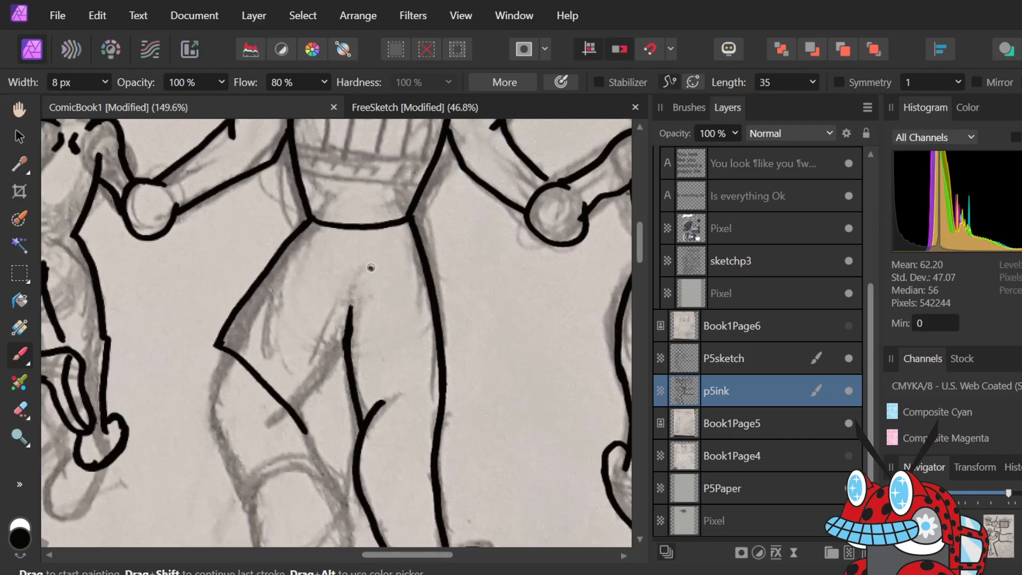
pyautogui.hotkey('ctrl', 'z')
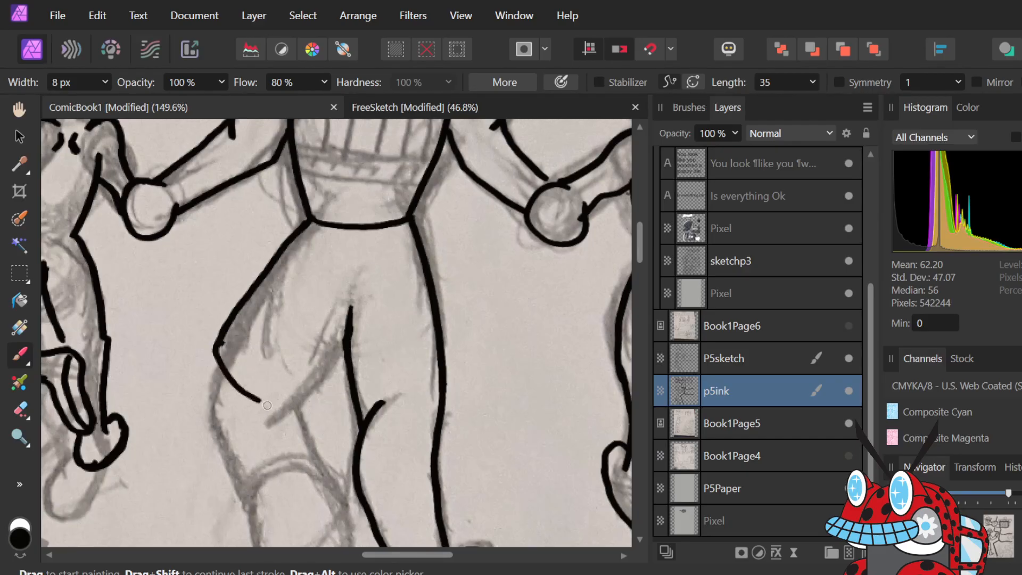
pyautogui.moveTo(264, 404); pyautogui.dragTo(312, 466)
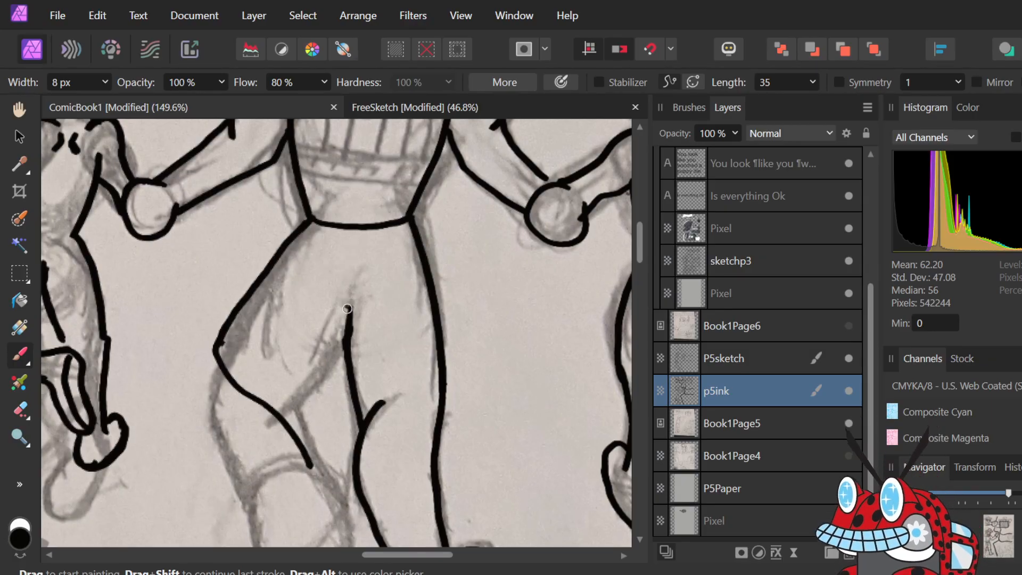
# - Try to ink the underside of the raised thigh as a curve between the crotch and the knee
pyautogui.moveTo(345, 312); pyautogui.dragTo(261, 355)
pyautogui.hotkey('ctrl', 'z')
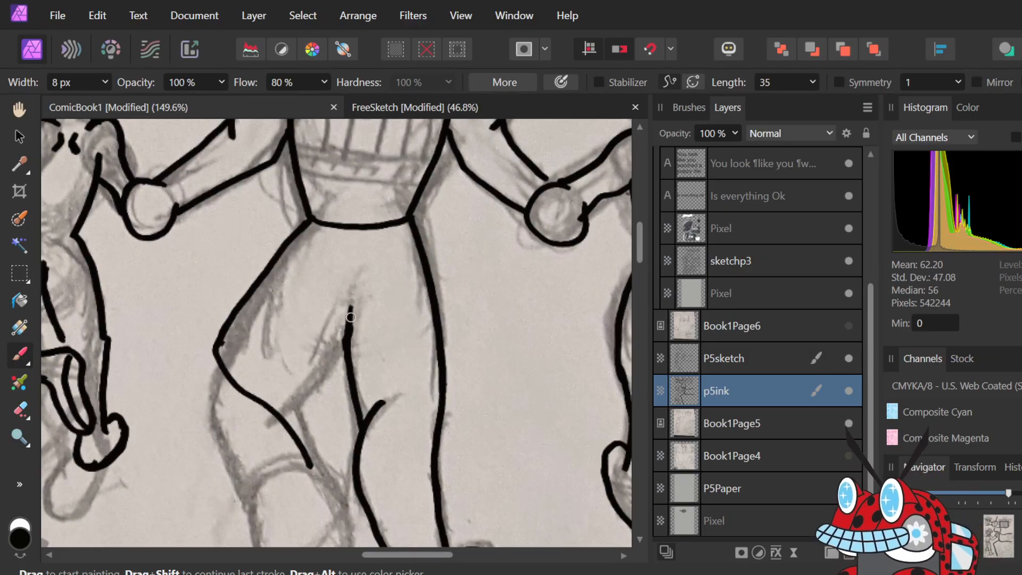
pyautogui.moveTo(349, 313)
pyautogui.mouseDown()
pyautogui.moveTo(271, 355)
pyautogui.moveTo(303, 351)
pyautogui.moveTo(356, 315)
pyautogui.mouseUp()
pyautogui.hotkey('ctrl', 'z')
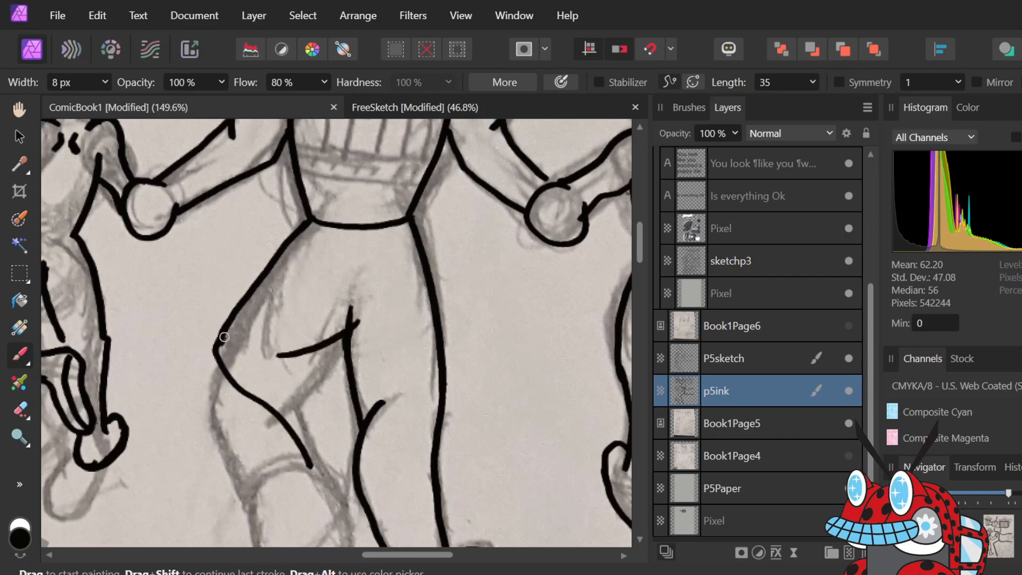
pyautogui.moveTo(225, 354)
pyautogui.mouseDown()
pyautogui.moveTo(281, 362)
pyautogui.moveTo(331, 333)
pyautogui.mouseUp()
pyautogui.hotkey('ctrl', 'z')
pyautogui.hotkey('ctrl', 'z')
pyautogui.moveTo(273, 357)
pyautogui.mouseDown()
pyautogui.moveTo(328, 333)
pyautogui.moveTo(336, 310)
pyautogui.mouseUp()
pyautogui.hotkey('ctrl', 'z')
pyautogui.hotkey('ctrl', 'z')
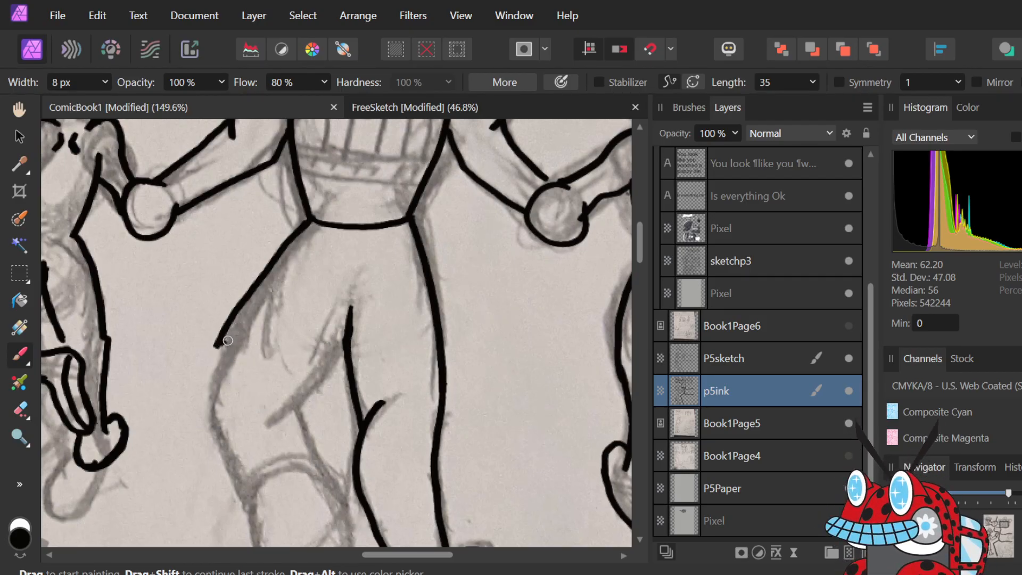
pyautogui.hotkey('ctrl', 'shift', 'z')
pyautogui.moveTo(215, 347)
pyautogui.mouseDown()
pyautogui.moveTo(256, 363)
pyautogui.moveTo(327, 339)
pyautogui.mouseUp()
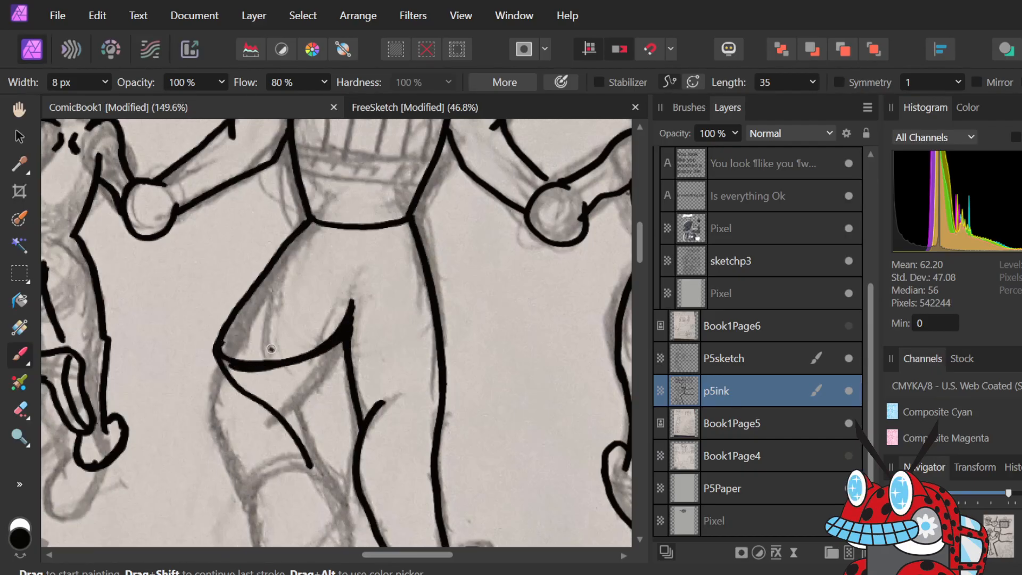
# - Try to ink curved contour lines over the bent knee and down toward the straight leg, then check them at page scale
pyautogui.moveTo(222, 350)
pyautogui.mouseDown()
pyautogui.moveTo(250, 328)
pyautogui.moveTo(294, 377)
pyautogui.mouseUp()
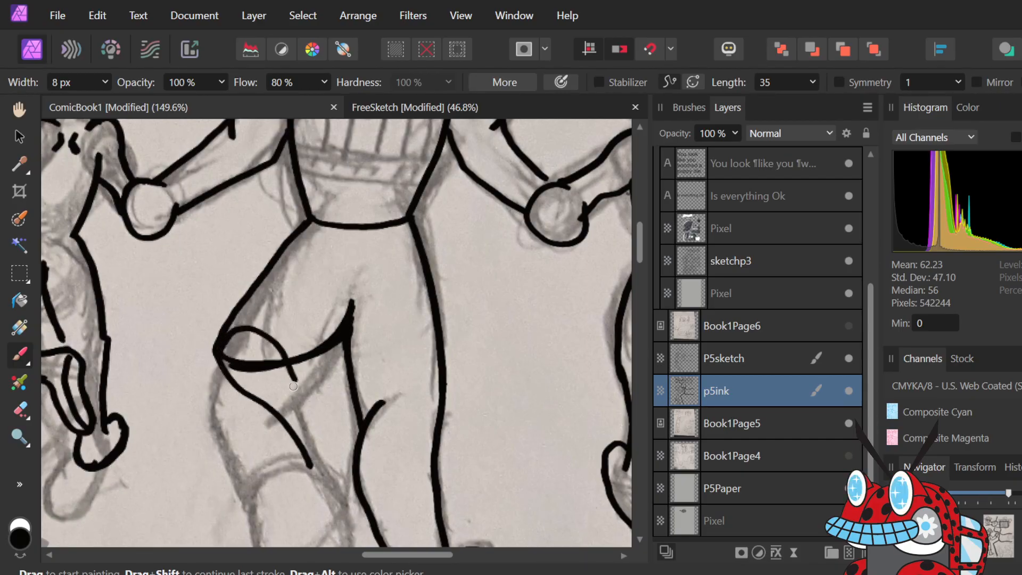
pyautogui.moveTo(249, 317)
pyautogui.mouseDown()
pyautogui.moveTo(314, 366)
pyautogui.moveTo(352, 417)
pyautogui.mouseUp()
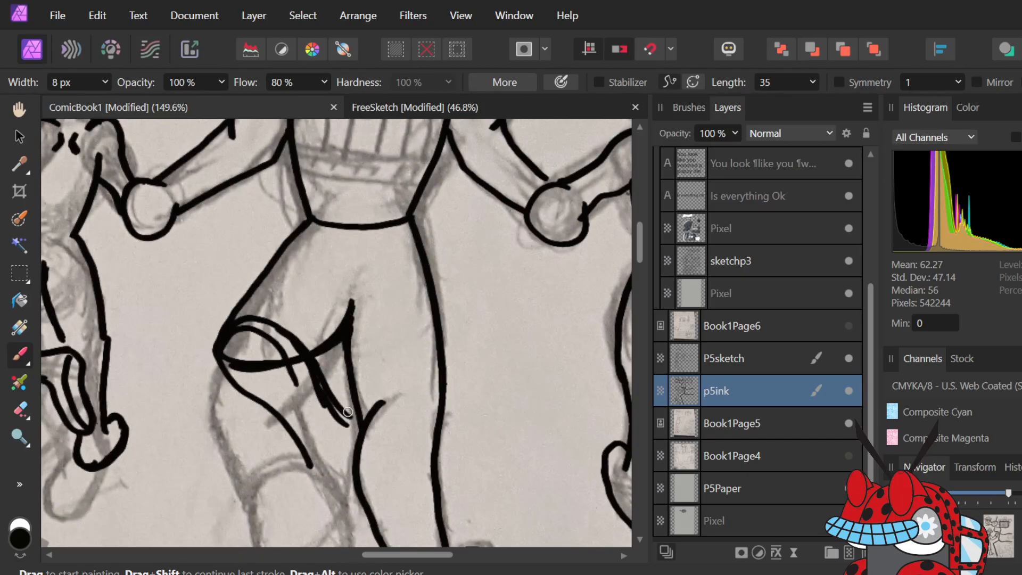
pyautogui.scroll(-5, 409, 312)
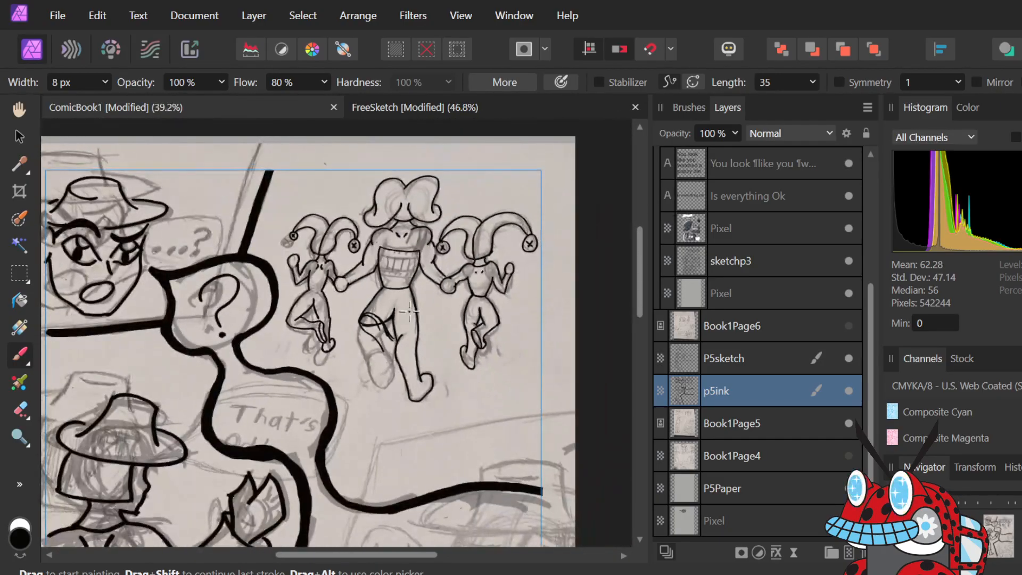
pyautogui.scroll(6, 409, 312)
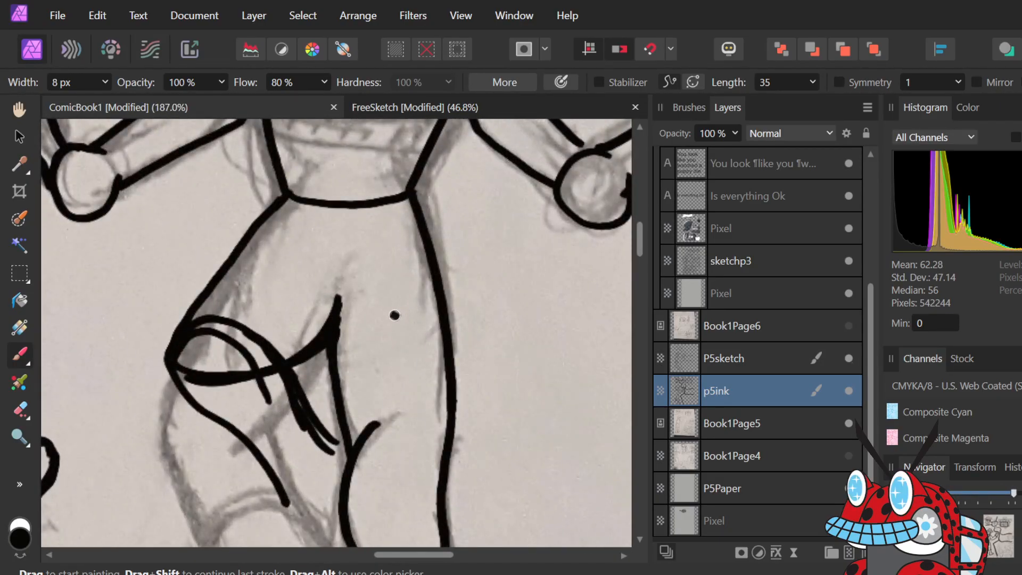
# - Undo the new ink strokes on the central figure's bent leg, back to the short stub at the hip
pyautogui.hotkey('ctrl', 'z')
pyautogui.hotkey('ctrl', 'z')
pyautogui.hotkey('ctrl', 'z')
pyautogui.hotkey('ctrl', 'z')
pyautogui.hotkey('ctrl', 'z')
pyautogui.hotkey('ctrl', 'z')
pyautogui.hotkey('ctrl', 'z')
pyautogui.hotkey('ctrl', 'z')
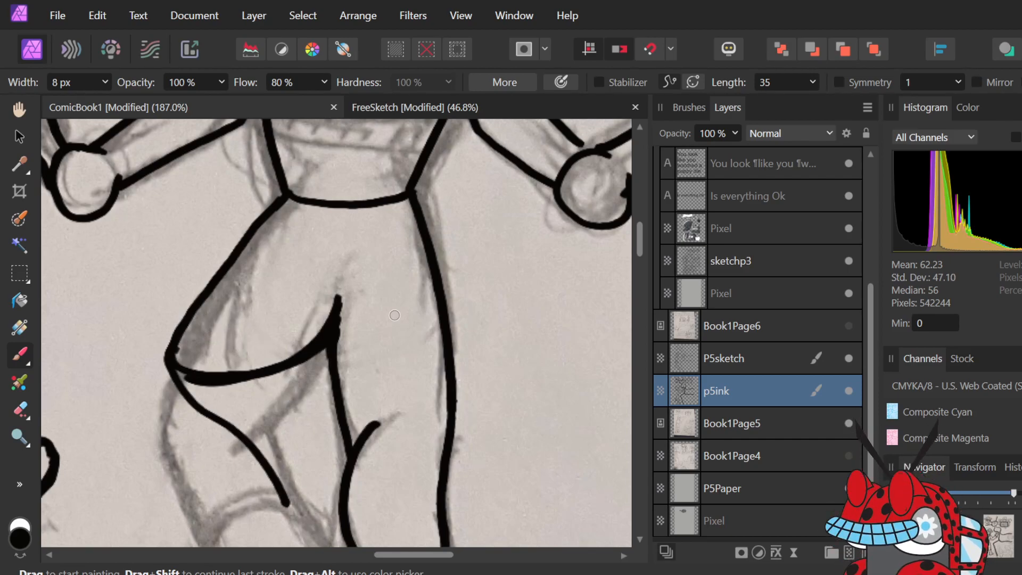
pyautogui.click(774, 418)
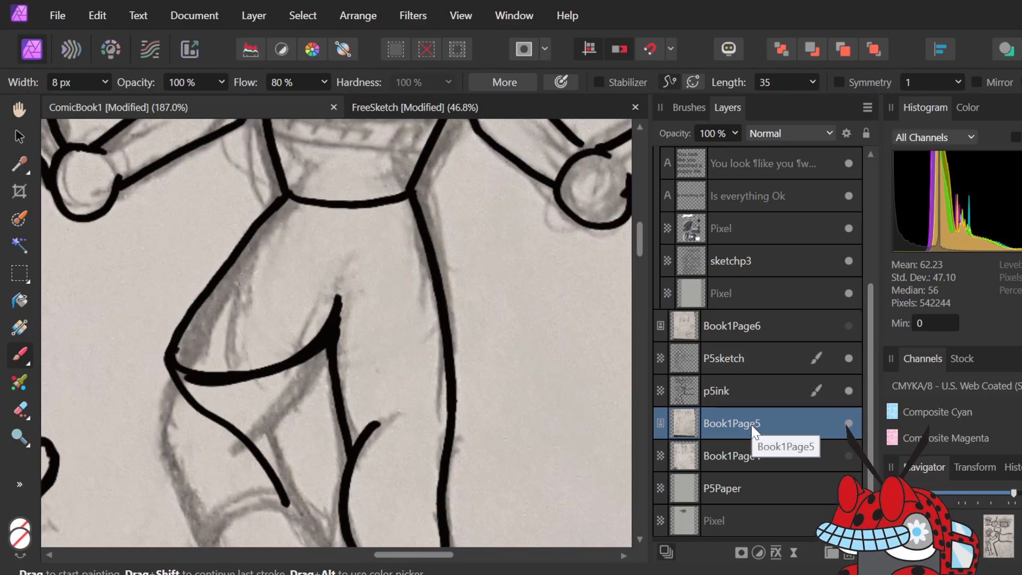
pyautogui.hotkey('ctrl', 'z')
pyautogui.hotkey('ctrl', 'z')
pyautogui.hotkey('ctrl', 'z')
pyautogui.hotkey('ctrl', 'z')
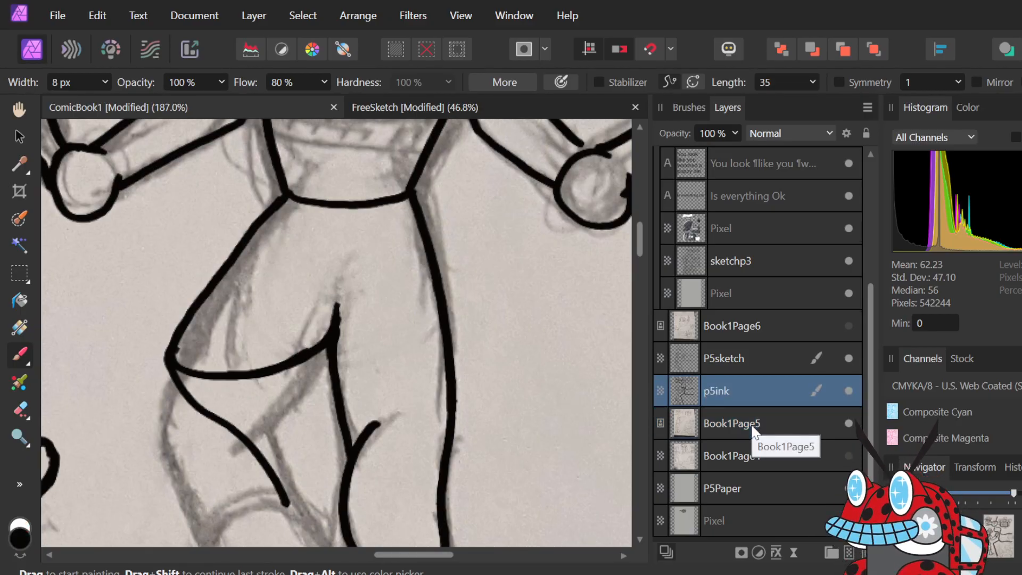
pyautogui.hotkey('ctrl', 'z')
pyautogui.hotkey('ctrl', 'z')
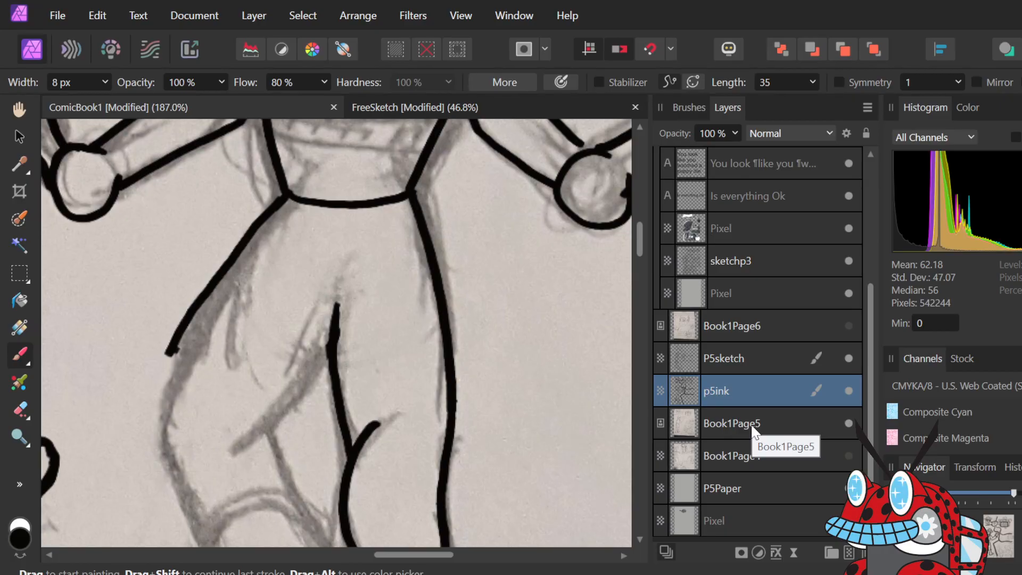
pyautogui.hotkey('ctrl', 'z')
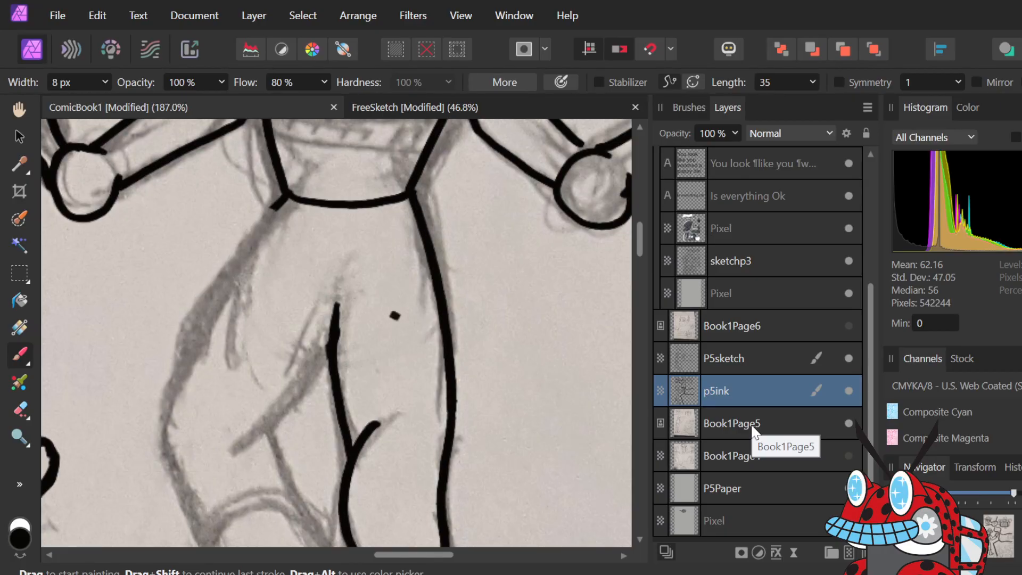
# - Select the Book1Page5 layer, try a brush stroke along the hip and undo that stroke
pyautogui.click(727, 422)
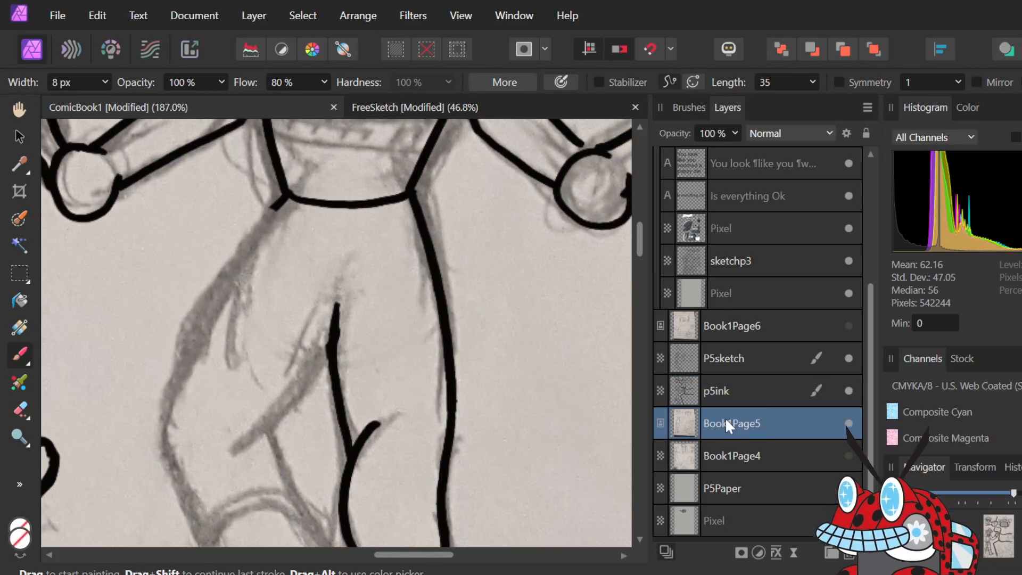
pyautogui.moveTo(232, 265); pyautogui.dragTo(286, 199)
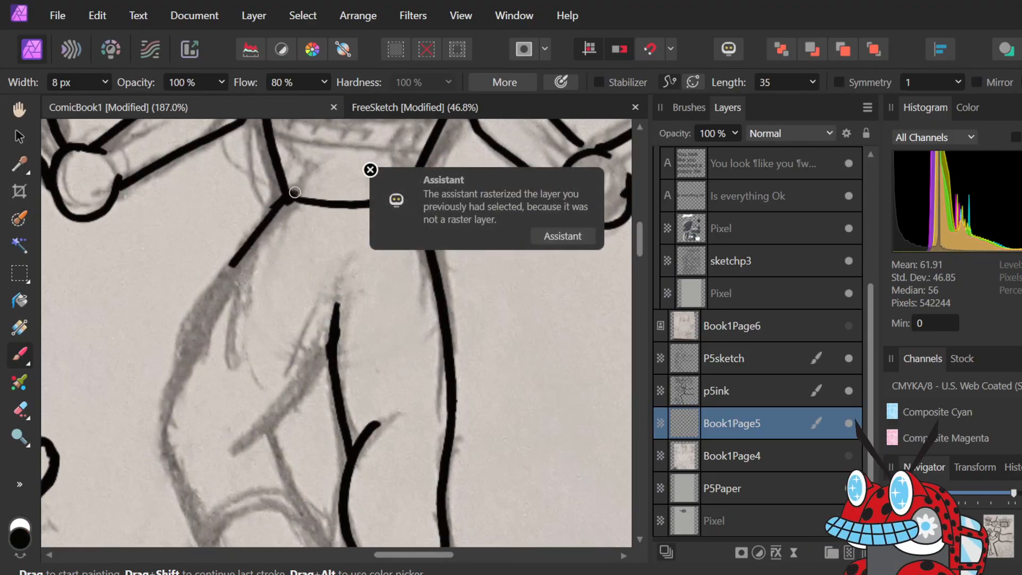
pyautogui.hotkey('ctrl', 'z')
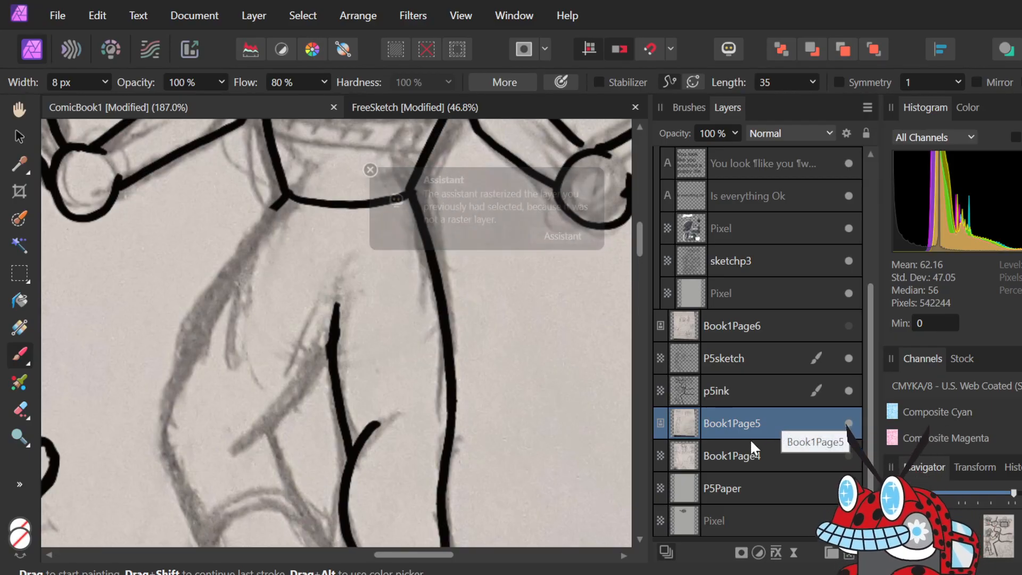
# - Switch to the Round Felt Pen from the MyComic brushes, test it beside the figure, and set its width to 10 px
pyautogui.click(694, 102)
pyautogui.click(756, 168)
pyautogui.moveTo(539, 288)
pyautogui.mouseDown()
pyautogui.moveTo(564, 314)
pyautogui.moveTo(572, 352)
pyautogui.mouseUp()
pyautogui.hotkey('ctrl', 'z')
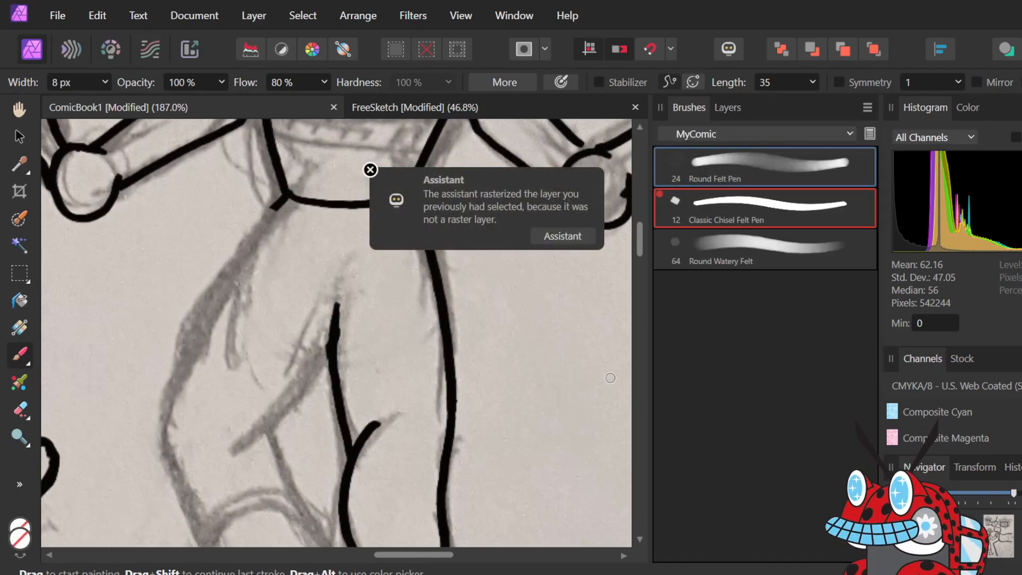
pyautogui.click(371, 169)
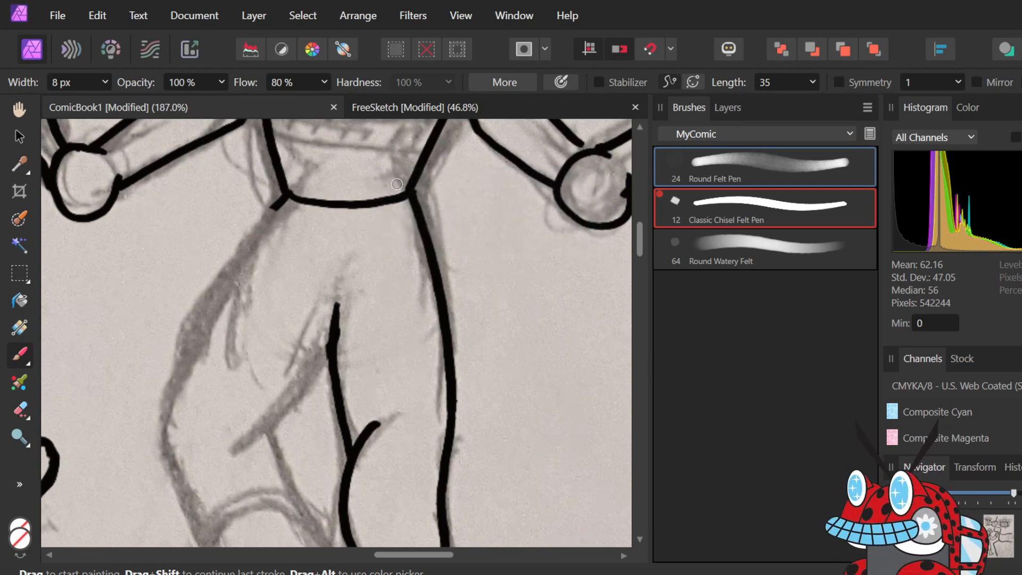
pyautogui.click(732, 170)
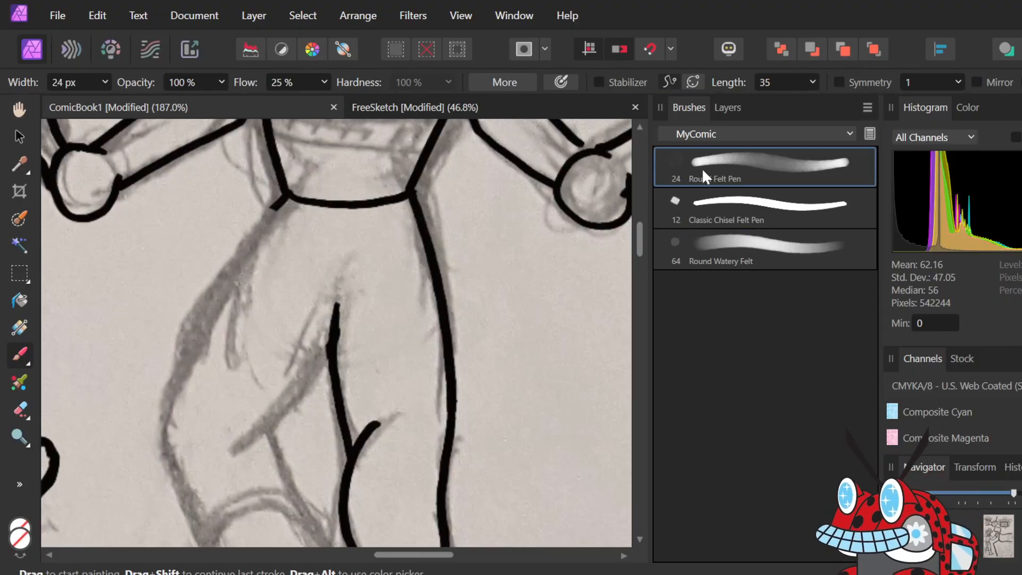
pyautogui.moveTo(484, 252); pyautogui.dragTo(572, 436)
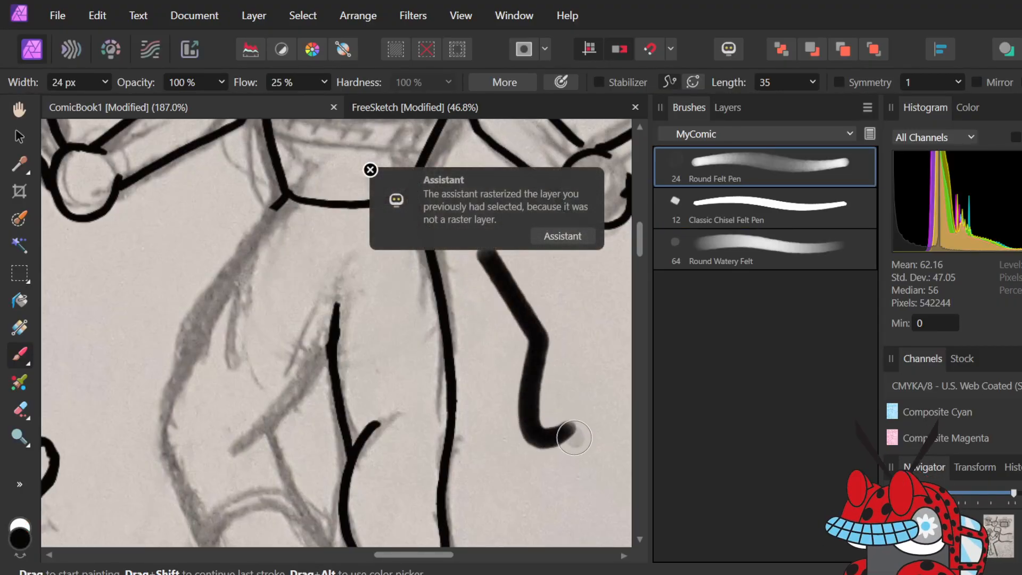
pyautogui.hotkey('ctrl', 'z')
pyautogui.click(105, 81)
pyautogui.moveTo(108, 101); pyautogui.dragTo(93, 102)
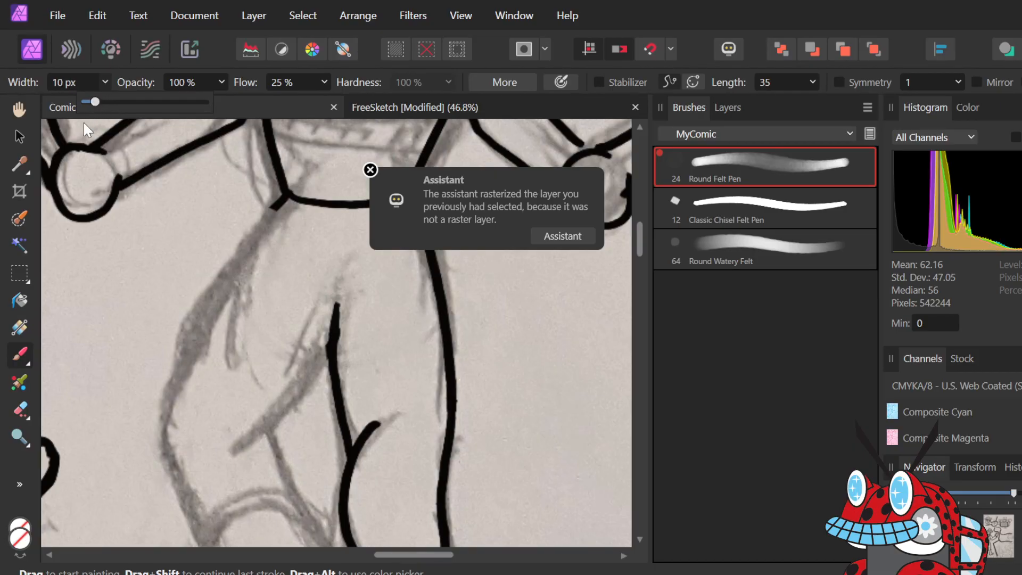
pyautogui.click(371, 169)
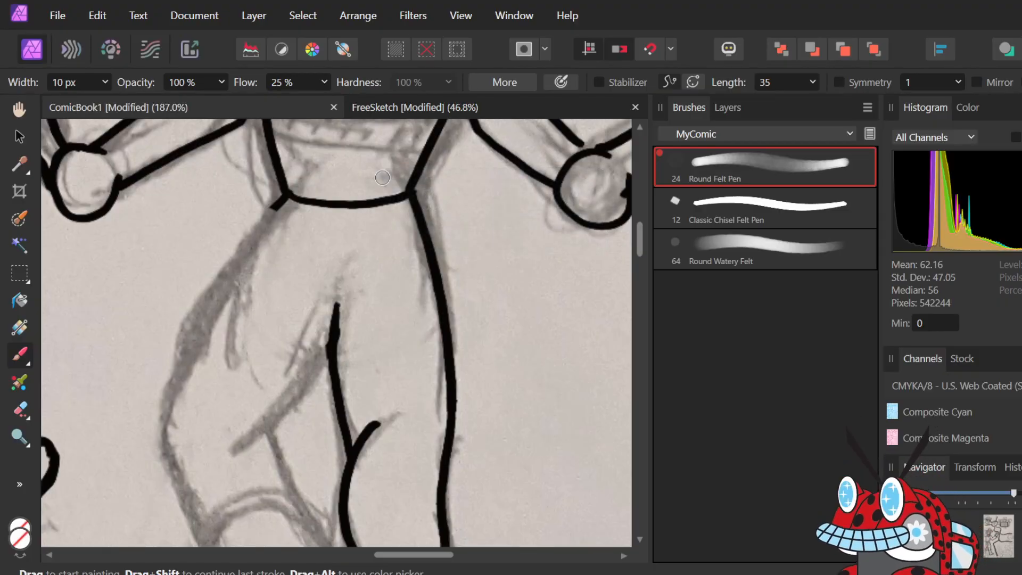
# - Sketch the bent leg's outer thigh and lower-leg lines, plus a construction circle for the pelvis, with the 10 px Round Felt Pen
pyautogui.click(228, 302)
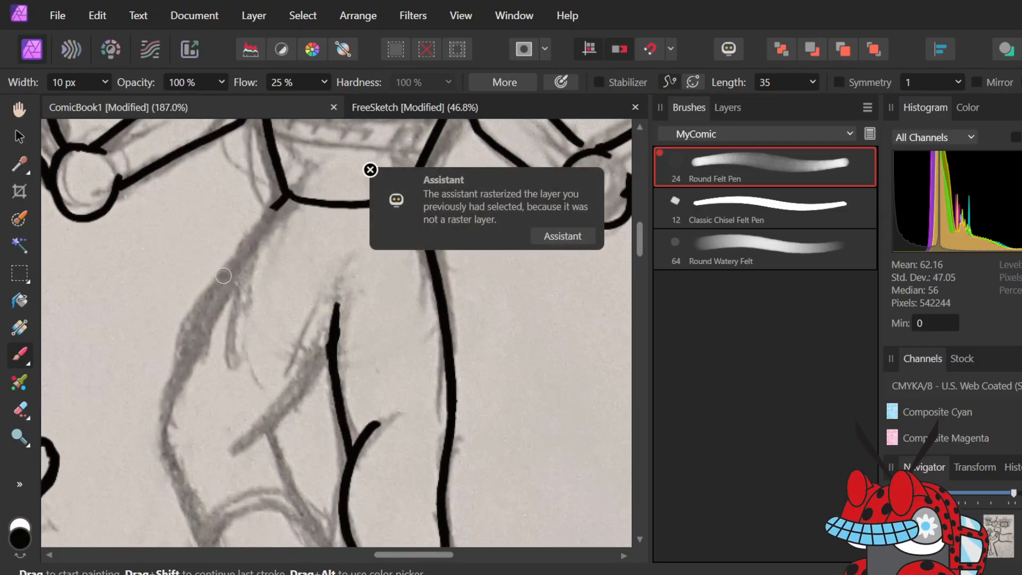
pyautogui.moveTo(287, 198); pyautogui.dragTo(201, 321)
pyautogui.hotkey('ctrl', 'z')
pyautogui.moveTo(274, 209)
pyautogui.mouseDown()
pyautogui.moveTo(189, 284)
pyautogui.moveTo(160, 327)
pyautogui.moveTo(159, 356)
pyautogui.moveTo(265, 466)
pyautogui.mouseUp()
pyautogui.moveTo(160, 343)
pyautogui.mouseDown()
pyautogui.moveTo(197, 410)
pyautogui.moveTo(243, 441)
pyautogui.moveTo(265, 496)
pyautogui.moveTo(278, 466)
pyautogui.mouseUp()
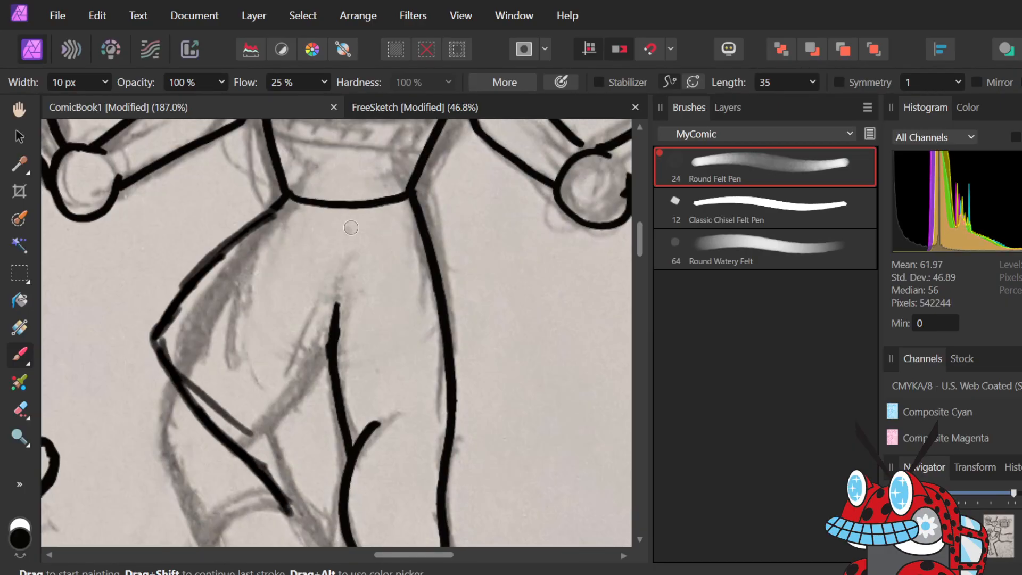
pyautogui.moveTo(397, 218)
pyautogui.mouseDown()
pyautogui.moveTo(277, 252)
pyautogui.moveTo(393, 292)
pyautogui.moveTo(289, 218)
pyautogui.moveTo(389, 321)
pyautogui.moveTo(306, 199)
pyautogui.moveTo(369, 336)
pyautogui.moveTo(311, 212)
pyautogui.moveTo(408, 289)
pyautogui.mouseUp()
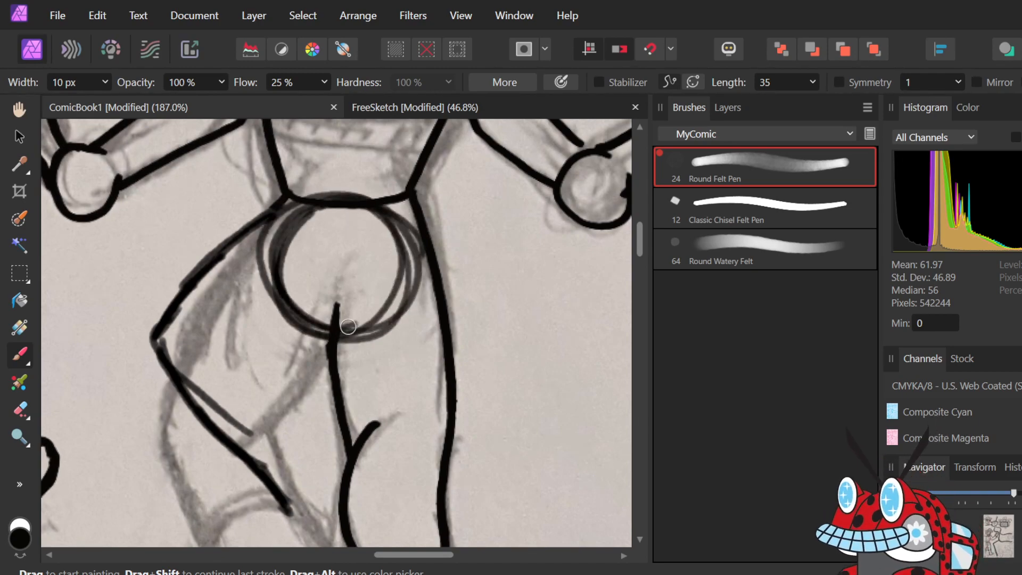
# - Try to sketch the underside of the raised thigh from the pelvis circle toward the knee and undo those strokes
pyautogui.moveTo(339, 327); pyautogui.dragTo(258, 370)
pyautogui.moveTo(318, 350)
pyautogui.mouseDown()
pyautogui.moveTo(330, 335)
pyautogui.moveTo(196, 358)
pyautogui.moveTo(319, 357)
pyautogui.moveTo(246, 358)
pyautogui.moveTo(347, 292)
pyautogui.mouseUp()
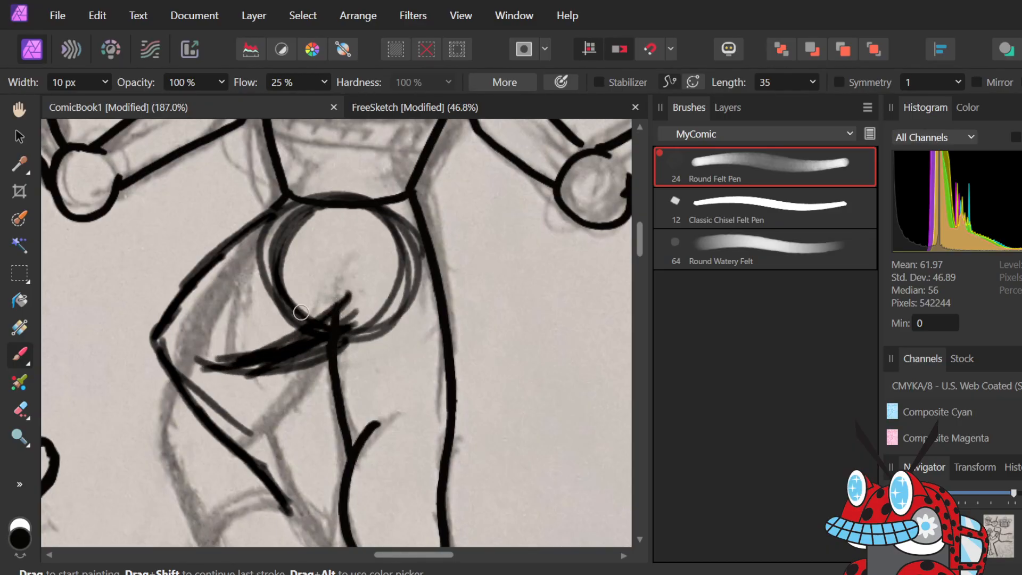
pyautogui.hotkey('ctrl', 'z')
pyautogui.hotkey('ctrl', 'z')
pyautogui.hotkey('ctrl', 'z')
pyautogui.hotkey('ctrl', 'z')
pyautogui.hotkey('ctrl', 'z')
pyautogui.hotkey('ctrl', 'z')
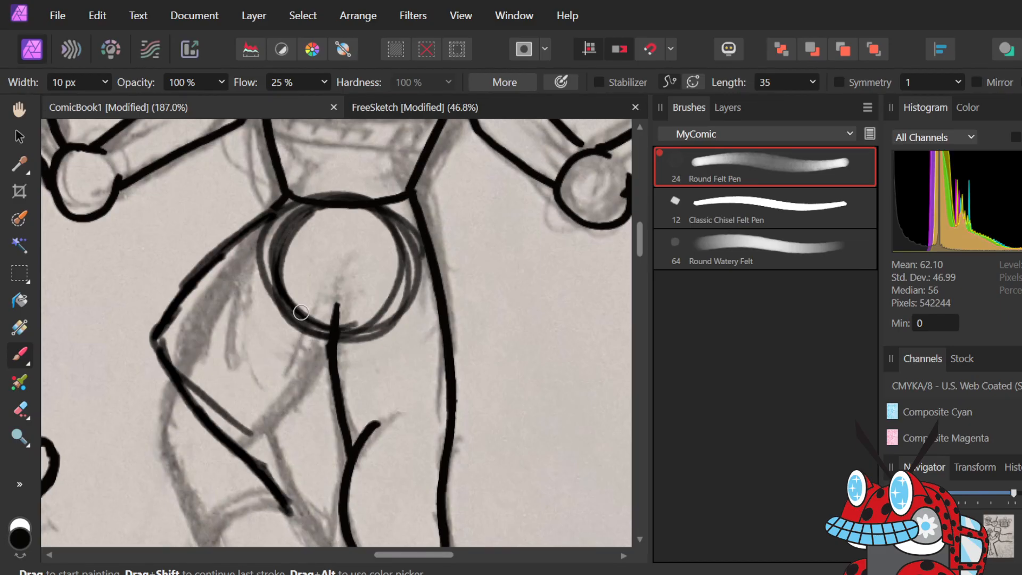
# - Sketch the underside of the raised thigh as a curve from the knee up into the pelvis circle
pyautogui.moveTo(162, 345); pyautogui.dragTo(318, 307)
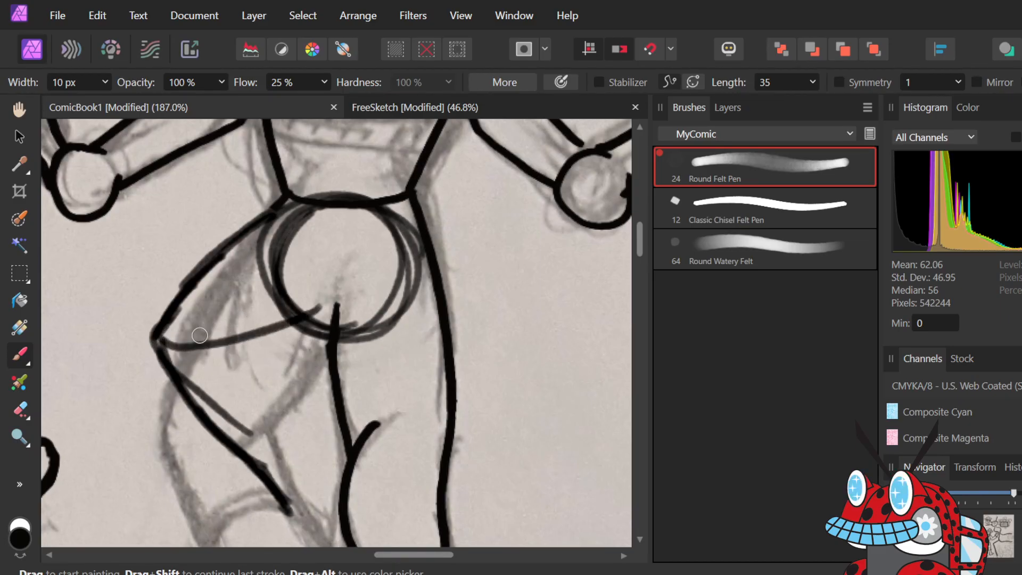
pyautogui.moveTo(158, 338); pyautogui.dragTo(319, 307)
pyautogui.moveTo(250, 346); pyautogui.dragTo(338, 287)
pyautogui.moveTo(282, 339); pyautogui.dragTo(349, 277)
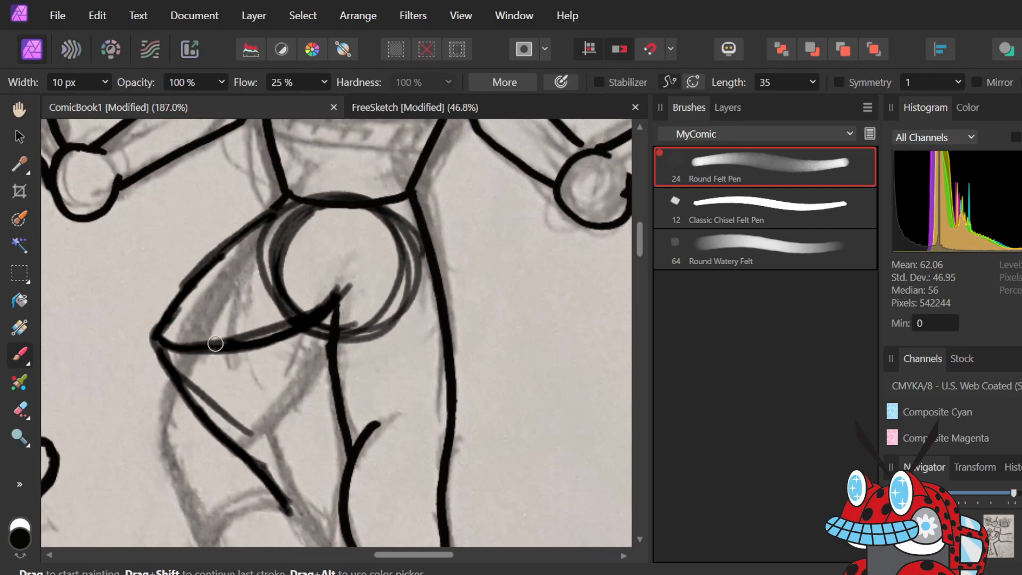
# - Sketch the rounded knee and the inner line of the bent lower leg down to the standing leg's inner contour
pyautogui.moveTo(158, 339); pyautogui.dragTo(258, 374)
pyautogui.moveTo(181, 323); pyautogui.dragTo(269, 360)
pyautogui.moveTo(229, 327); pyautogui.dragTo(280, 421)
pyautogui.moveTo(256, 356)
pyautogui.mouseDown()
pyautogui.moveTo(287, 416)
pyautogui.moveTo(324, 449)
pyautogui.mouseUp()
pyautogui.moveTo(280, 405); pyautogui.dragTo(343, 459)
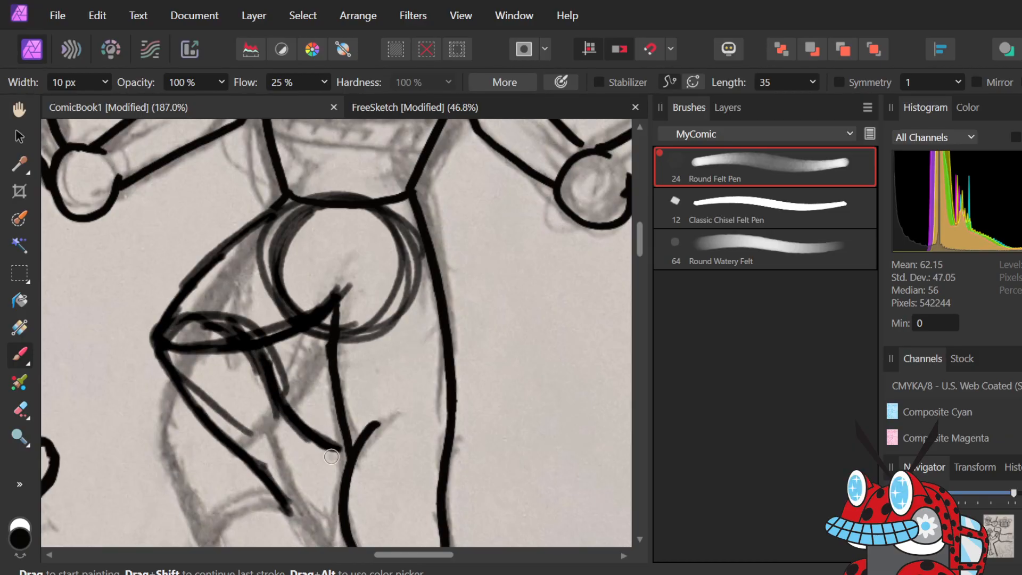
# - Sketch the bent leg's ankle and downward-pointing foot crossing the standing leg, redoing the first heel stroke closer to the leg
pyautogui.scroll(-2, 351, 437)
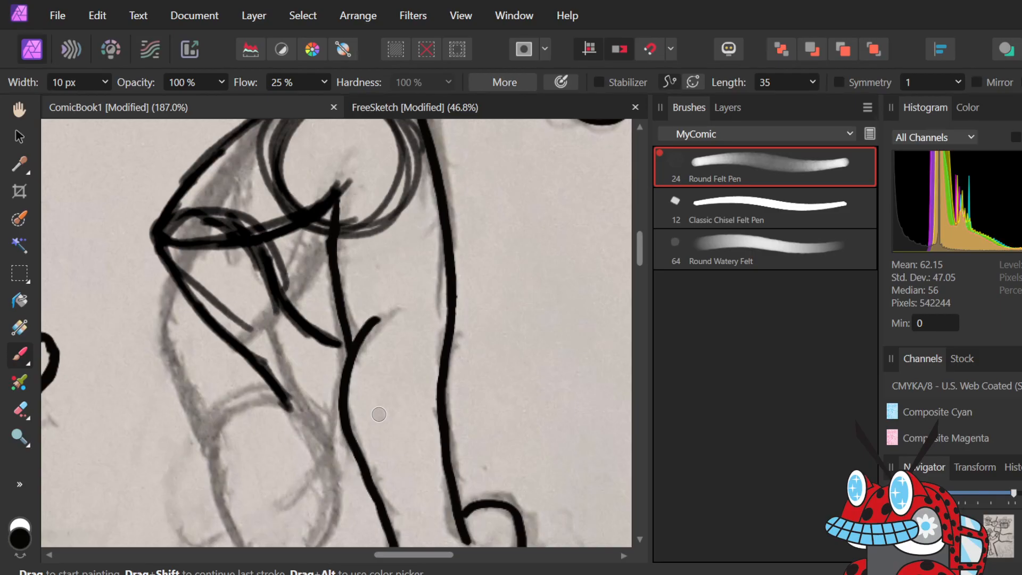
pyautogui.moveTo(340, 344); pyautogui.dragTo(379, 391)
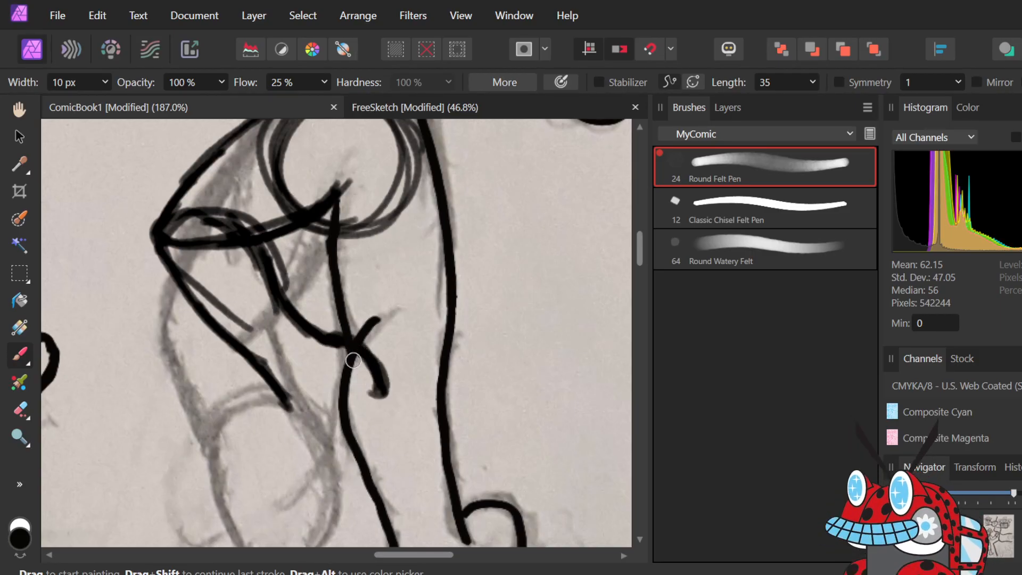
pyautogui.hotkey('ctrl', 'z')
pyautogui.hotkey('ctrl', 'z')
pyautogui.moveTo(326, 338)
pyautogui.mouseDown()
pyautogui.moveTo(352, 349)
pyautogui.moveTo(359, 399)
pyautogui.mouseUp()
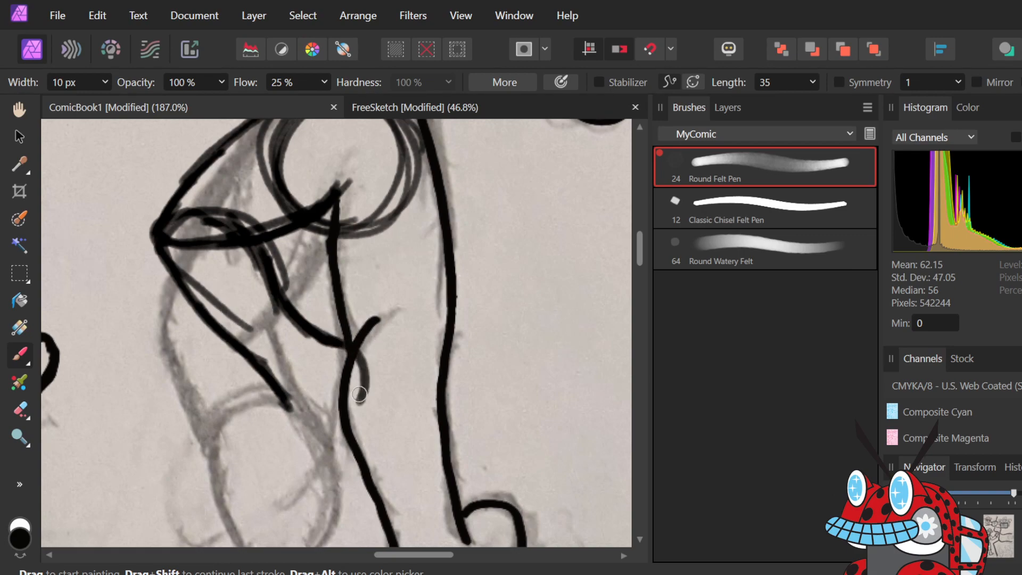
pyautogui.moveTo(349, 350)
pyautogui.mouseDown()
pyautogui.moveTo(372, 372)
pyautogui.moveTo(355, 426)
pyautogui.moveTo(366, 422)
pyautogui.moveTo(354, 495)
pyautogui.moveTo(323, 496)
pyautogui.mouseUp()
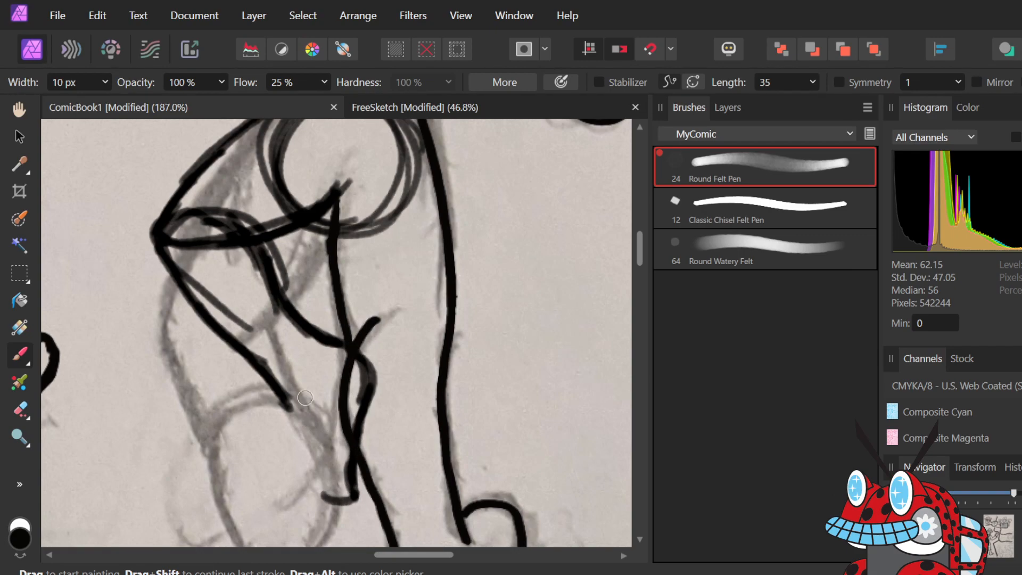
pyautogui.moveTo(252, 353)
pyautogui.mouseDown()
pyautogui.moveTo(285, 424)
pyautogui.moveTo(278, 387)
pyautogui.moveTo(284, 397)
pyautogui.moveTo(278, 451)
pyautogui.moveTo(288, 438)
pyautogui.moveTo(287, 481)
pyautogui.moveTo(303, 464)
pyautogui.moveTo(289, 478)
pyautogui.moveTo(348, 492)
pyautogui.moveTo(327, 499)
pyautogui.moveTo(342, 481)
pyautogui.moveTo(349, 497)
pyautogui.moveTo(322, 483)
pyautogui.moveTo(321, 421)
pyautogui.moveTo(321, 474)
pyautogui.moveTo(320, 450)
pyautogui.moveTo(319, 396)
pyautogui.moveTo(333, 393)
pyautogui.moveTo(327, 354)
pyautogui.moveTo(343, 367)
pyautogui.moveTo(331, 468)
pyautogui.moveTo(320, 400)
pyautogui.moveTo(338, 497)
pyautogui.moveTo(320, 451)
pyautogui.moveTo(360, 481)
pyautogui.mouseUp()
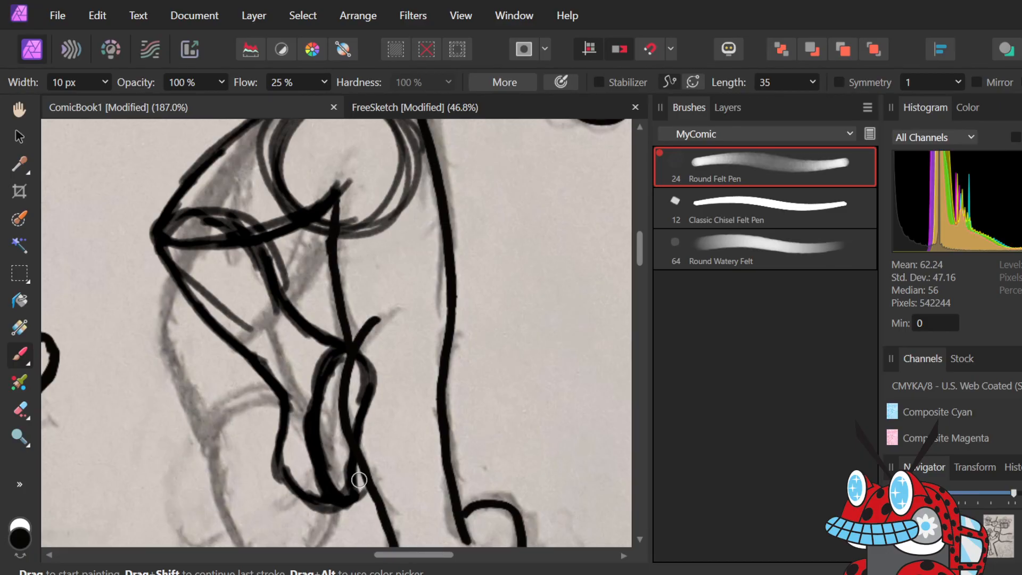
# - Try to erase the standing leg's ink line where it crosses the foot on the p5ink layer and undo the erasing
pyautogui.click(726, 108)
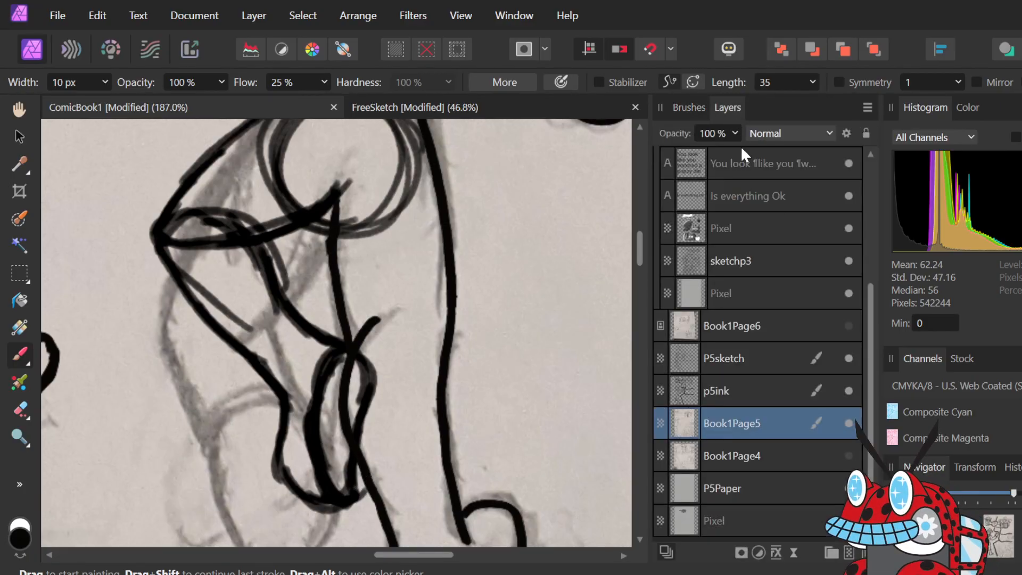
pyautogui.doubleClick(758, 390)
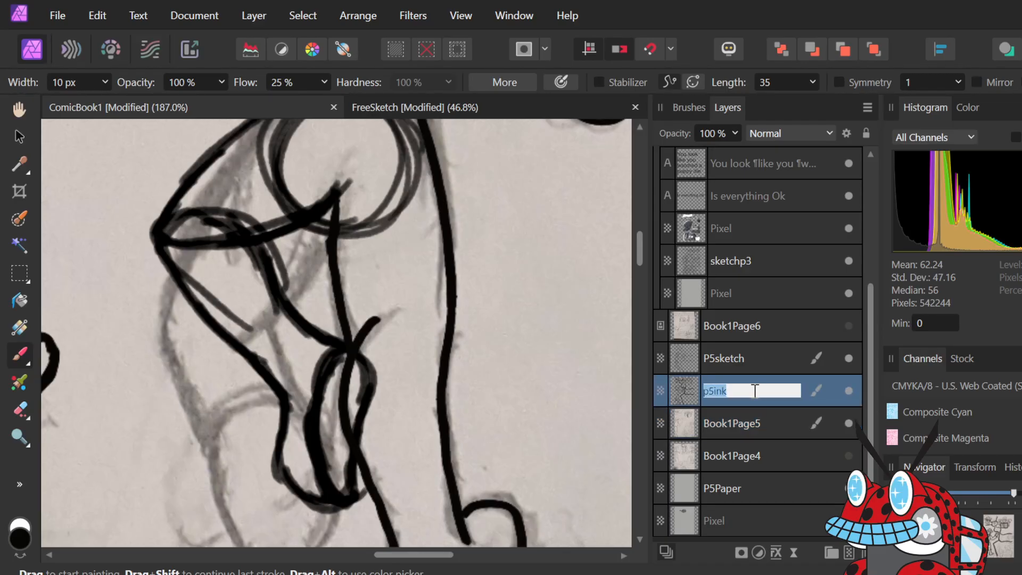
pyautogui.click(662, 392)
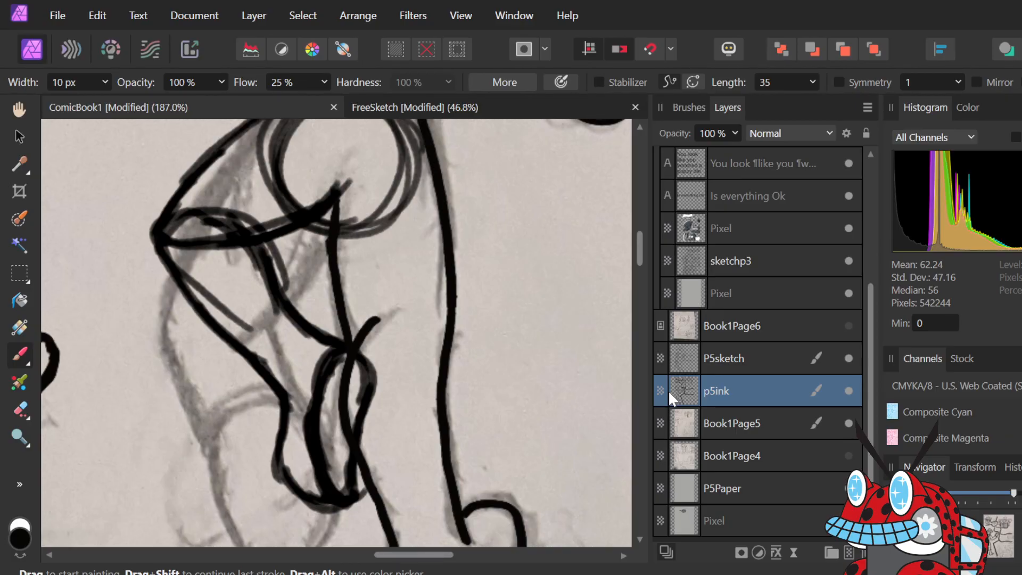
pyautogui.press('e')
pyautogui.moveTo(358, 367)
pyautogui.mouseDown()
pyautogui.moveTo(339, 416)
pyautogui.moveTo(345, 359)
pyautogui.moveTo(344, 423)
pyautogui.moveTo(346, 395)
pyautogui.moveTo(346, 434)
pyautogui.mouseUp()
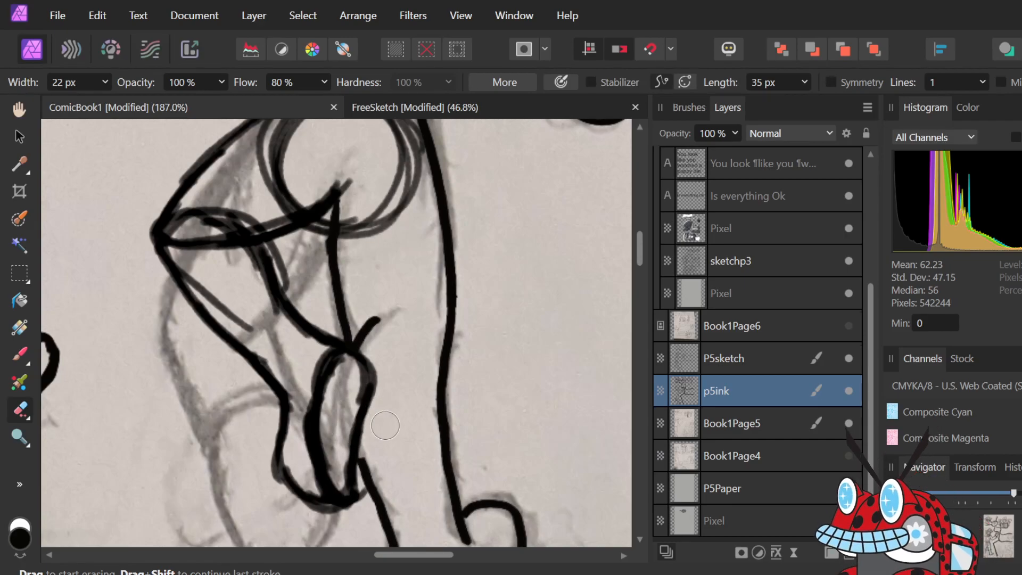
pyautogui.scroll(3, 385, 426)
pyautogui.scroll(-5, 386, 423)
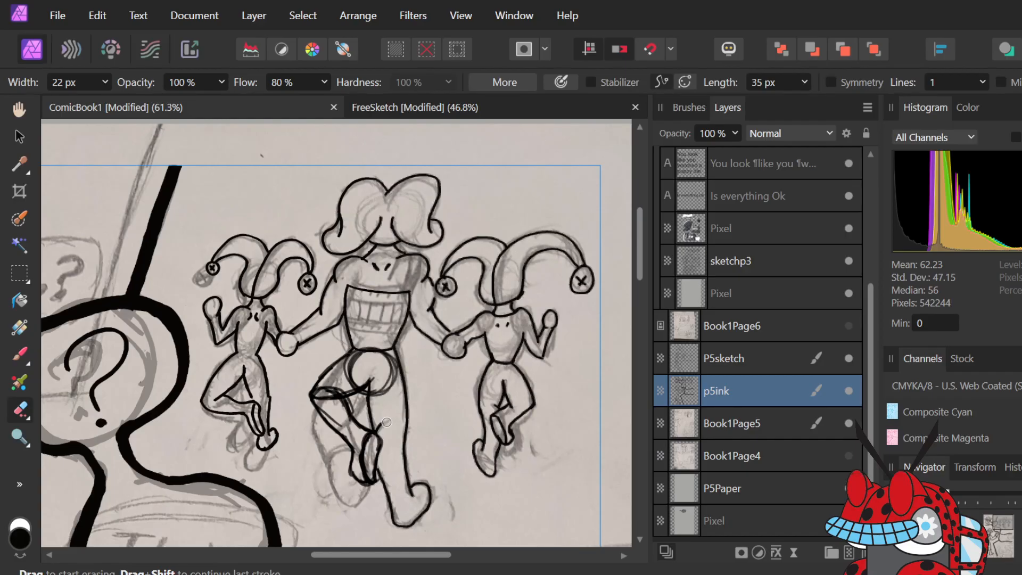
pyautogui.scroll(3, 385, 421)
pyautogui.scroll(-2, 386, 421)
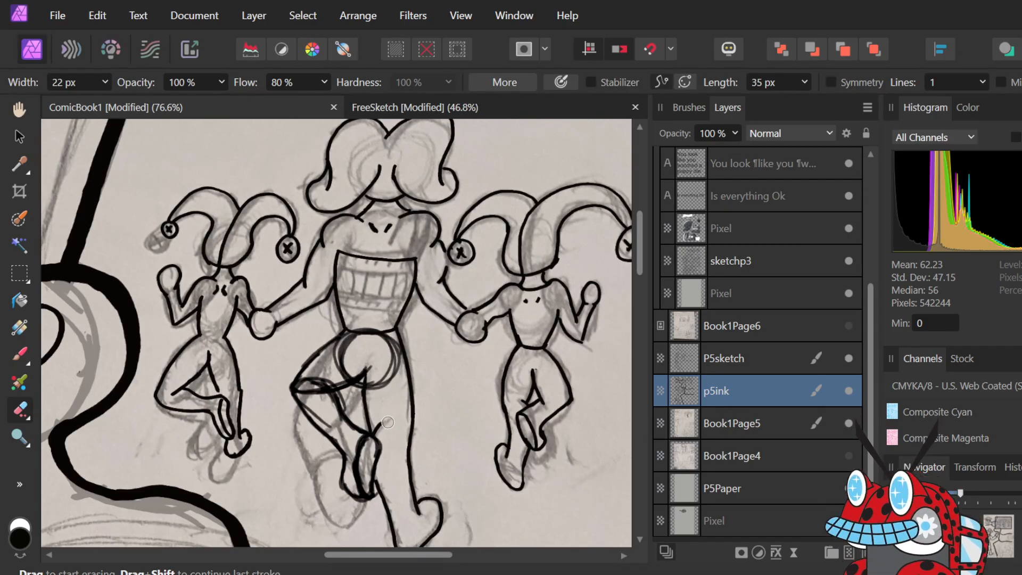
pyautogui.hotkey('alt', '[')
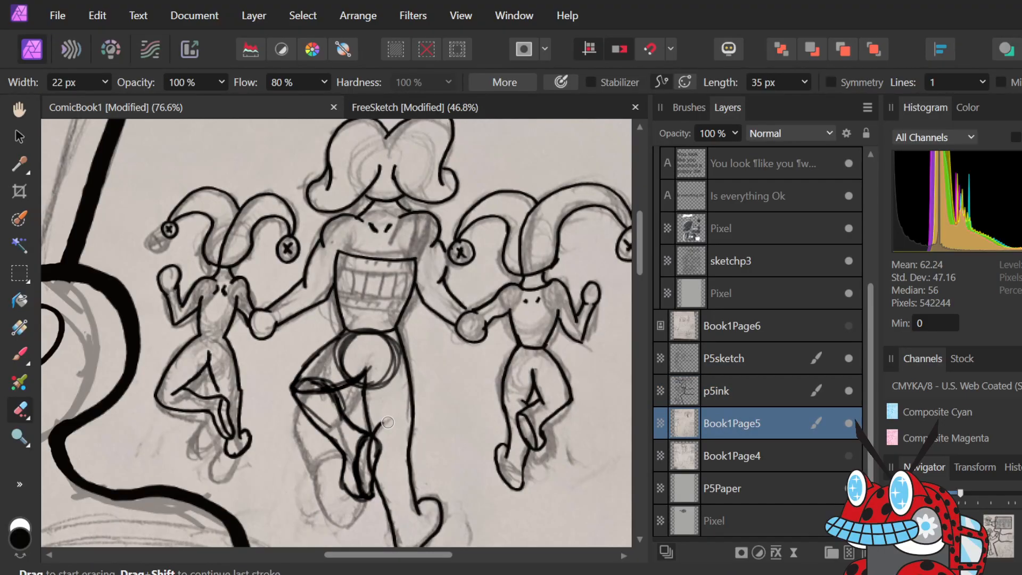
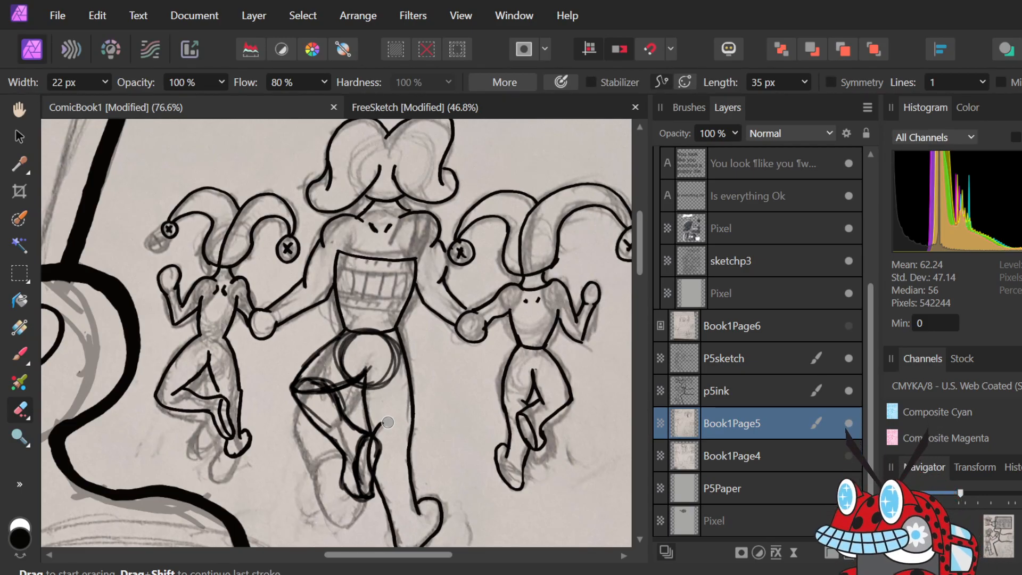
# - Trace the bent leg's outer thigh line on the p5ink layer with the 10 px Round Felt Pen
pyautogui.scroll(3, 320, 390)
pyautogui.scroll(3, 320, 391)
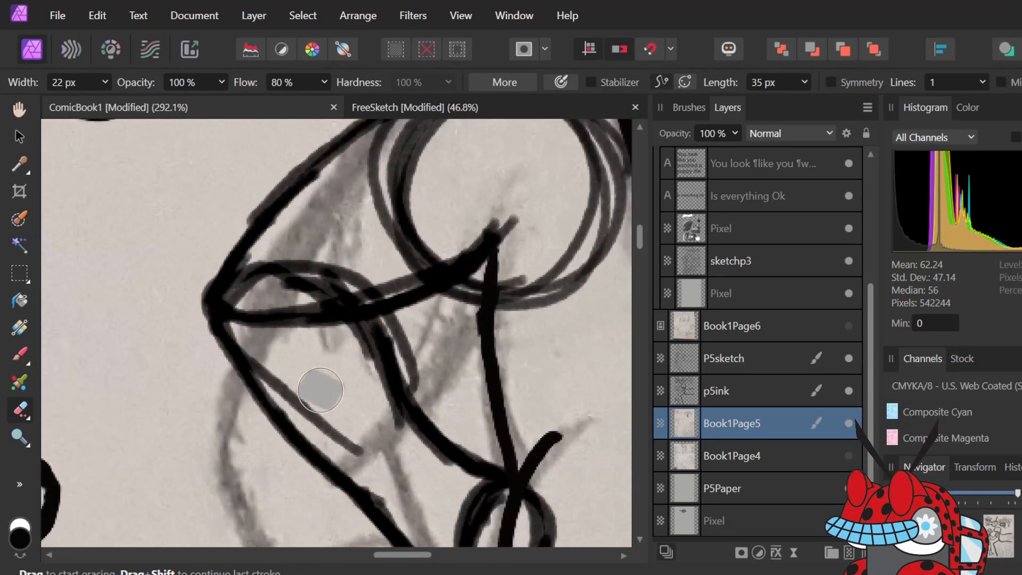
pyautogui.scroll(-3, 320, 390)
pyautogui.moveTo(392, 460)
pyautogui.mouseDown()
pyautogui.moveTo(445, 460)
pyautogui.moveTo(432, 472)
pyautogui.moveTo(431, 463)
pyautogui.moveTo(463, 462)
pyautogui.moveTo(434, 467)
pyautogui.mouseUp()
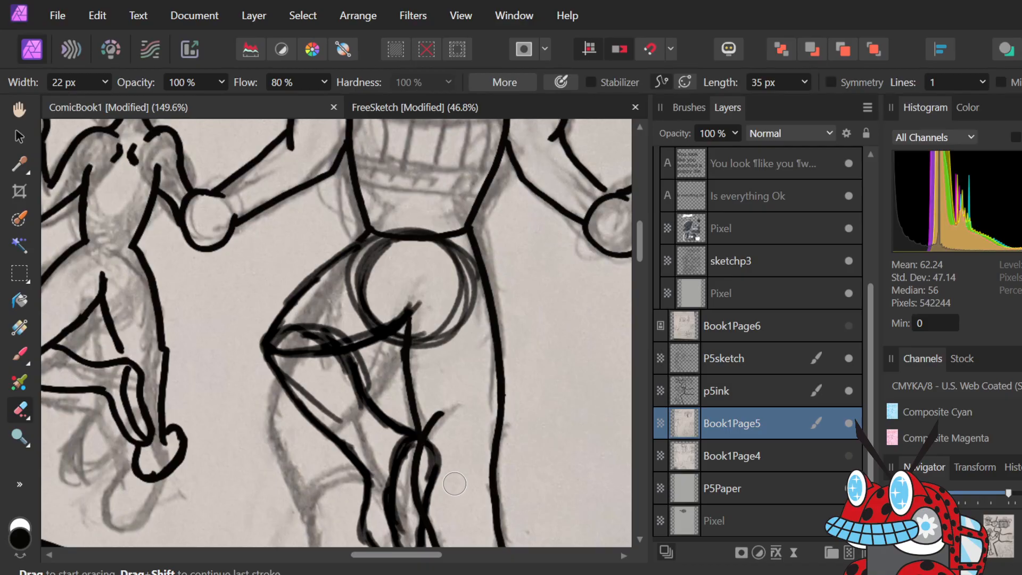
pyautogui.click(740, 392)
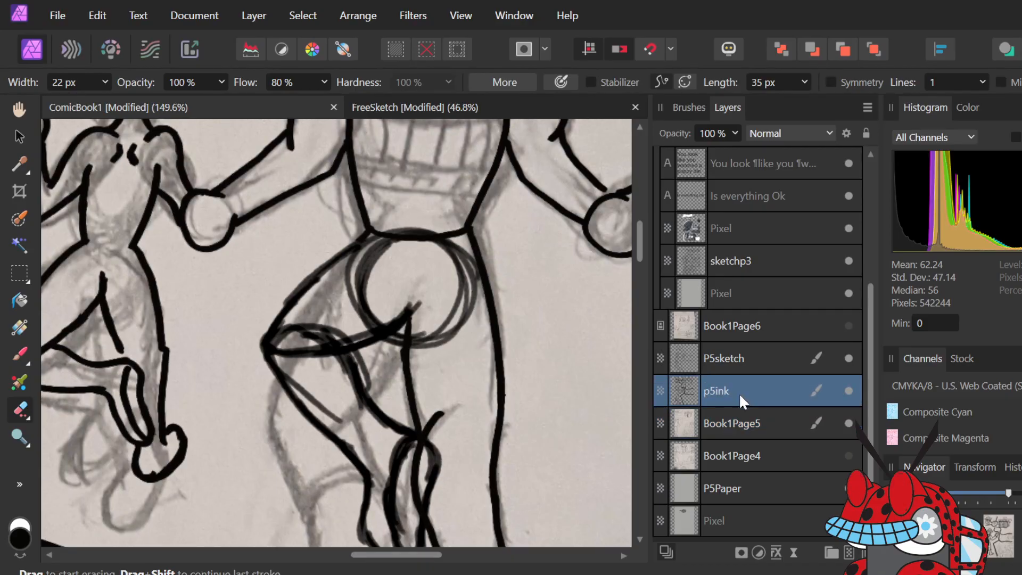
pyautogui.press('e')
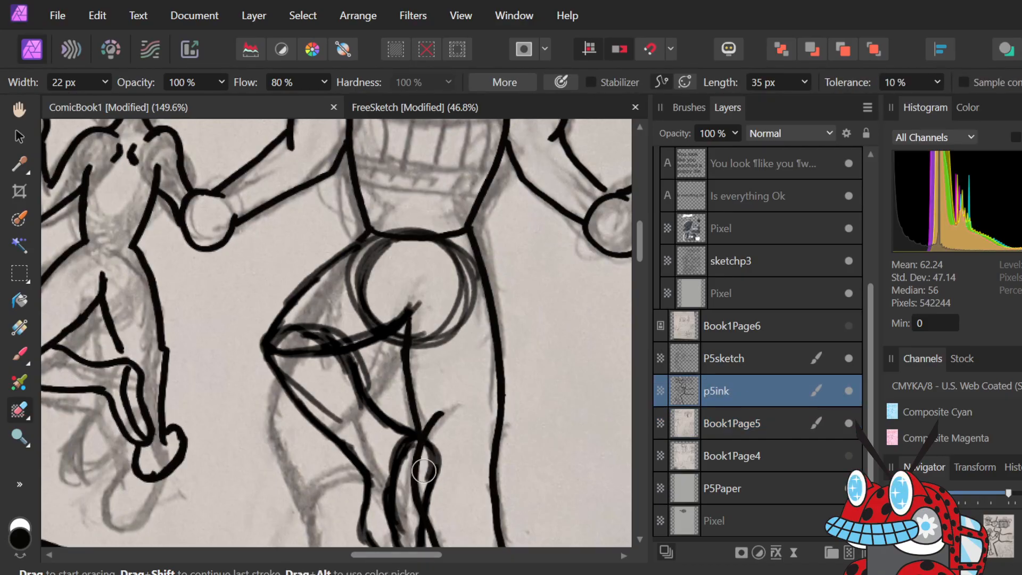
pyautogui.press('b')
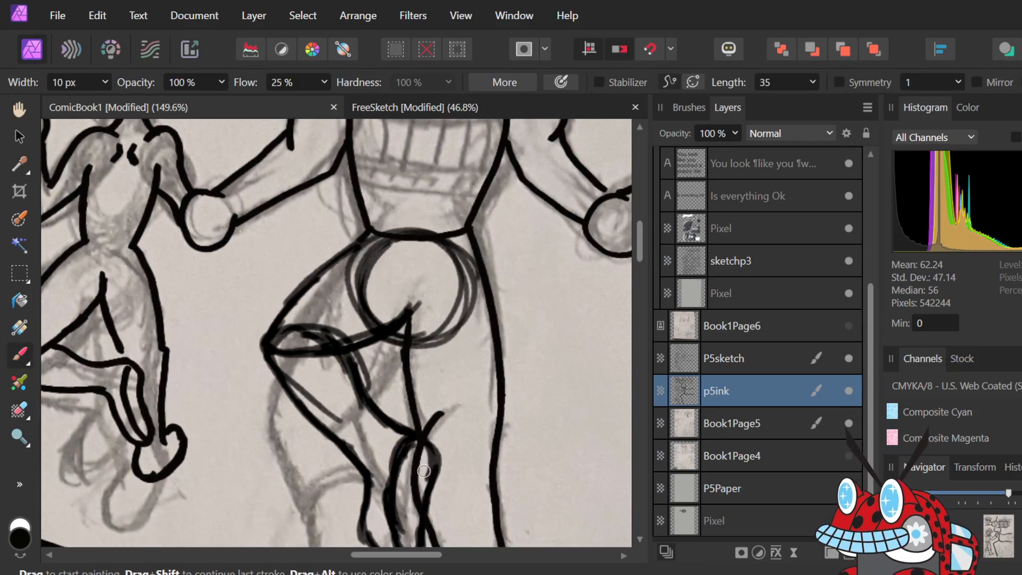
pyautogui.moveTo(339, 252); pyautogui.dragTo(268, 330)
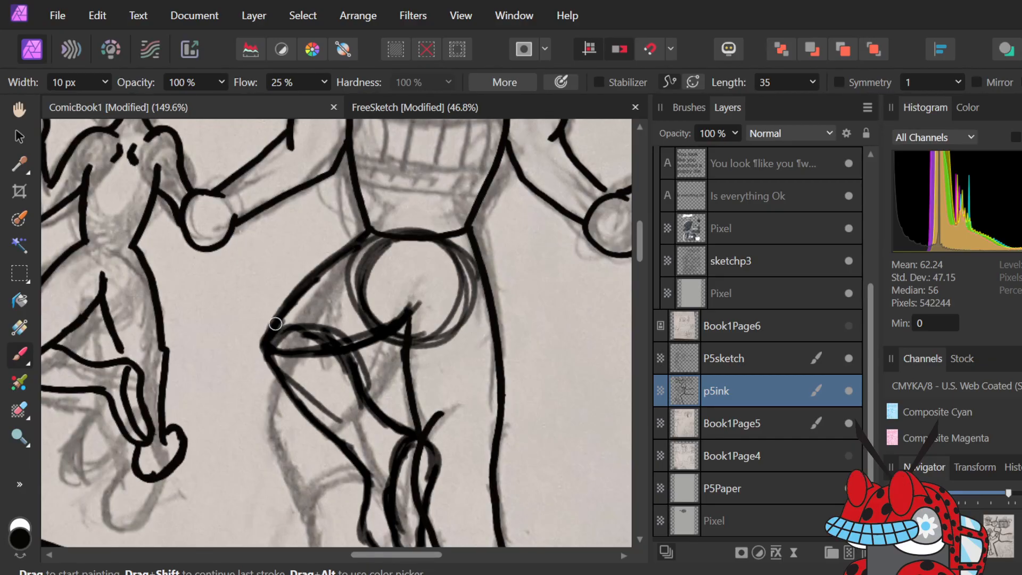
# - Lower the opacity of the Book1Page5 layer to 27%
pyautogui.click(758, 425)
pyautogui.click(718, 131)
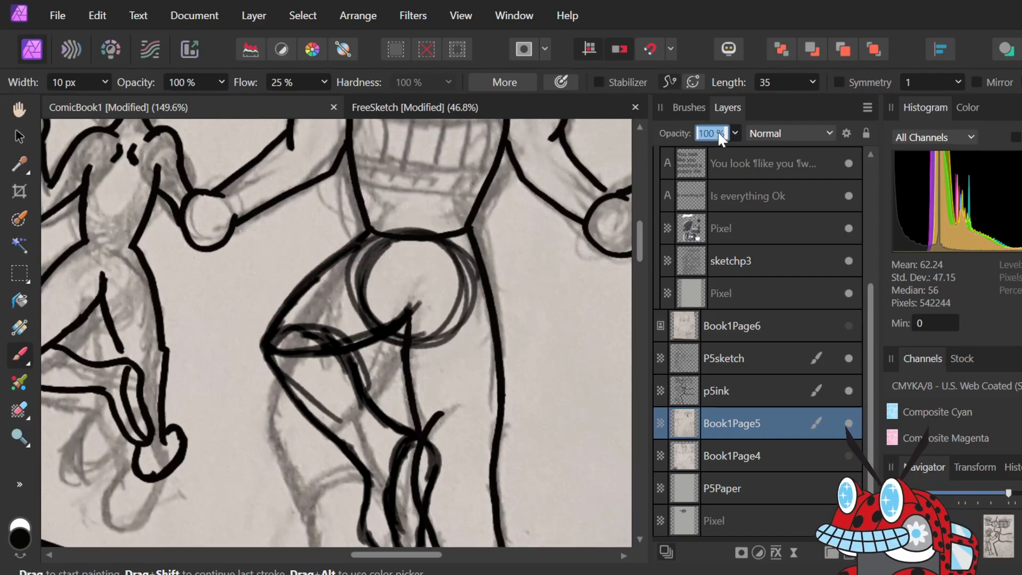
pyautogui.click(735, 133)
pyautogui.moveTo(716, 150); pyautogui.dragTo(644, 152)
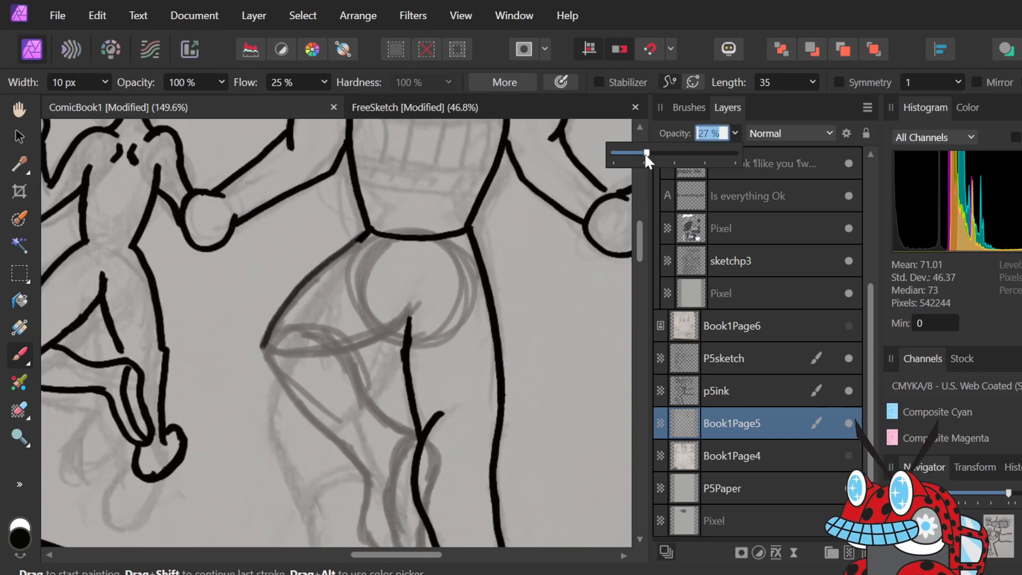
# - Switch the brush to the 12 px Classic Chisel Felt Pen and make p5ink the active layer
pyautogui.click(701, 106)
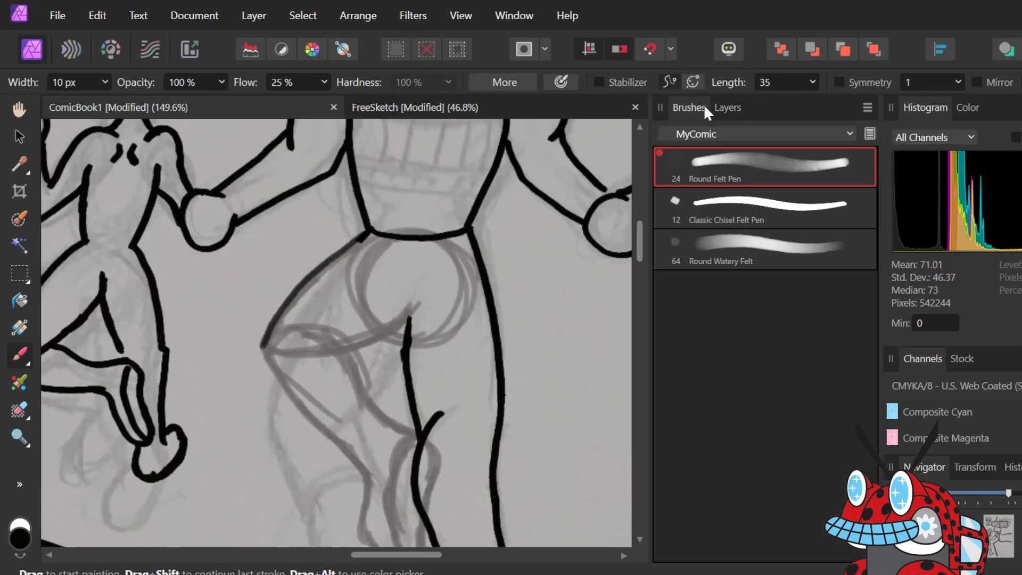
pyautogui.click(766, 207)
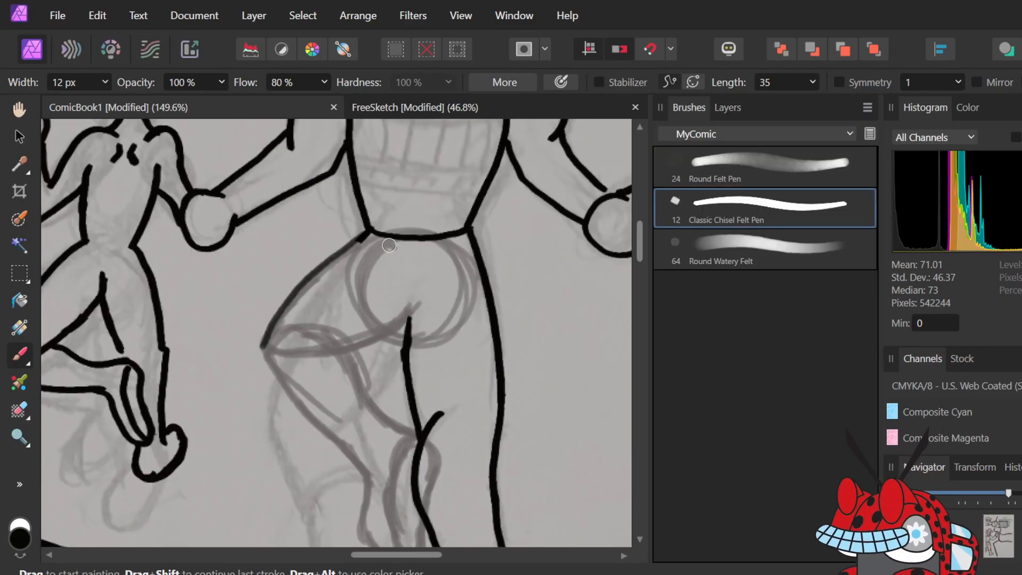
pyautogui.click(728, 108)
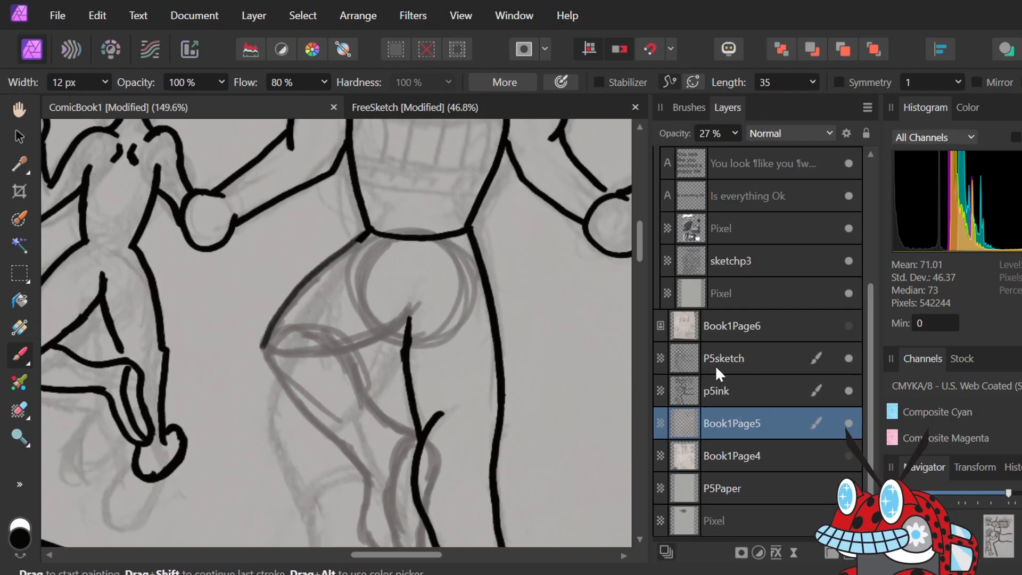
pyautogui.click(760, 391)
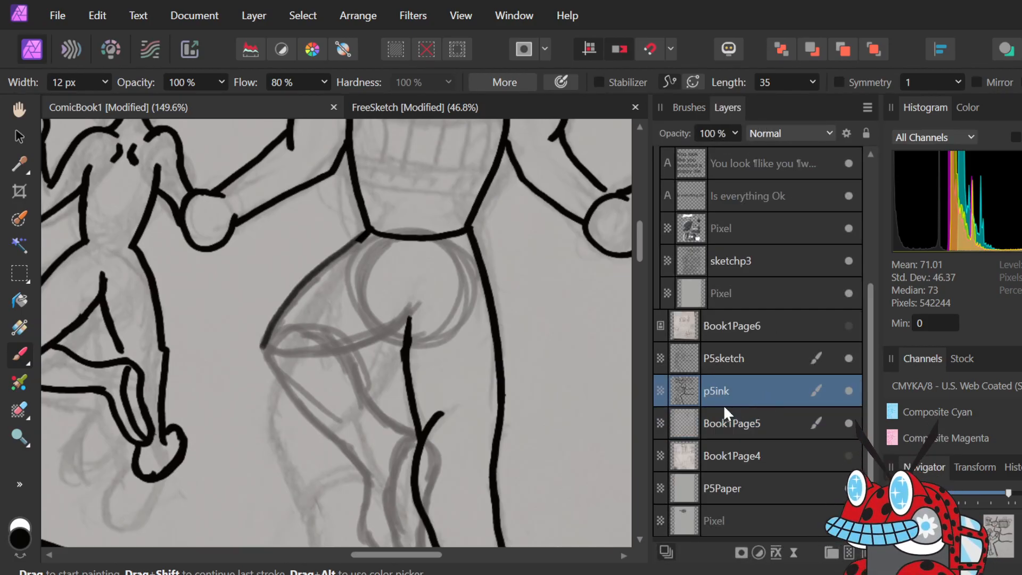
pyautogui.press('e')
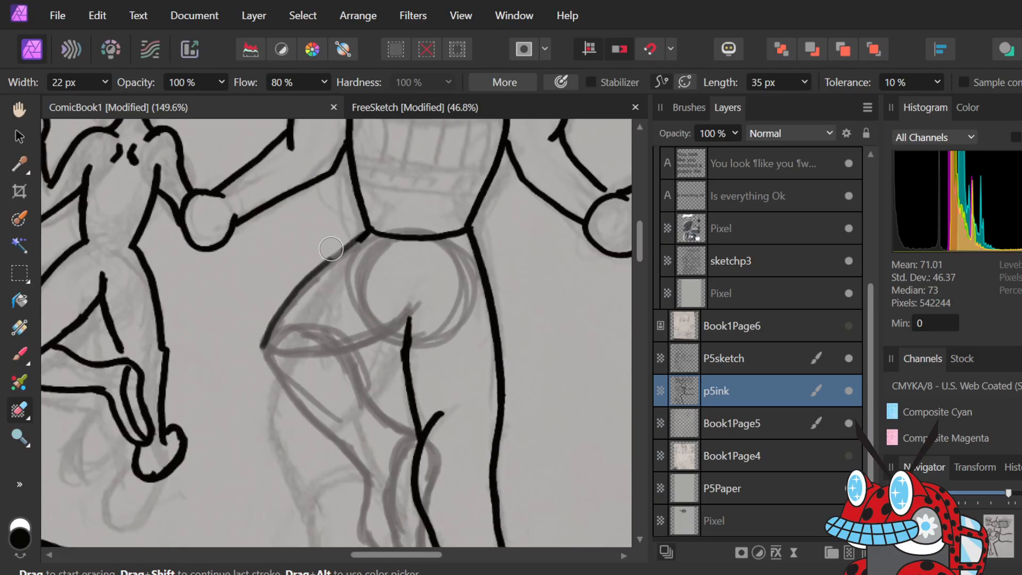
pyautogui.press('b')
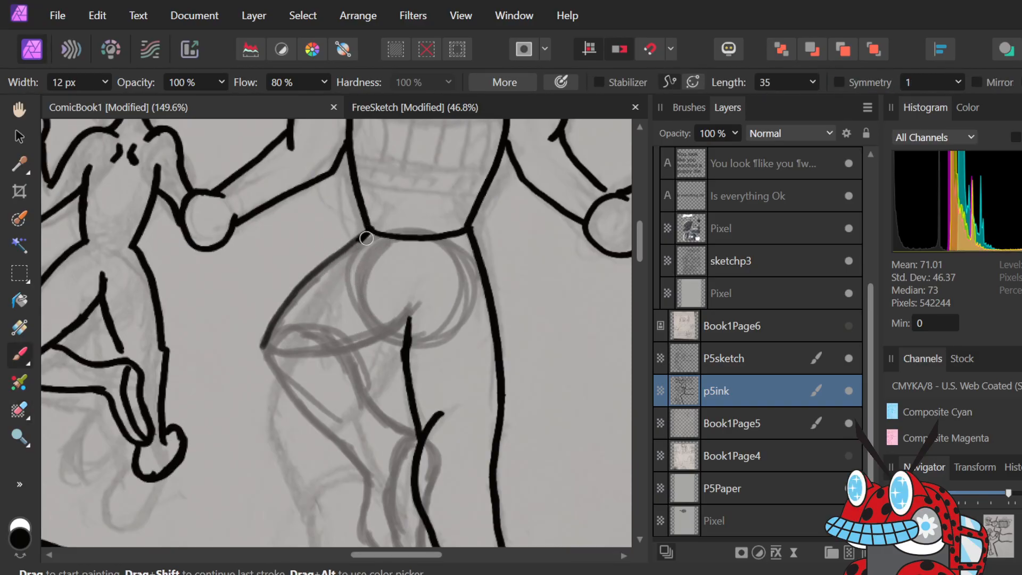
# - Try to ink the outer thigh line between waist and knee with the Classic Chisel Felt Pen and undo those strokes
pyautogui.moveTo(361, 234); pyautogui.dragTo(317, 269)
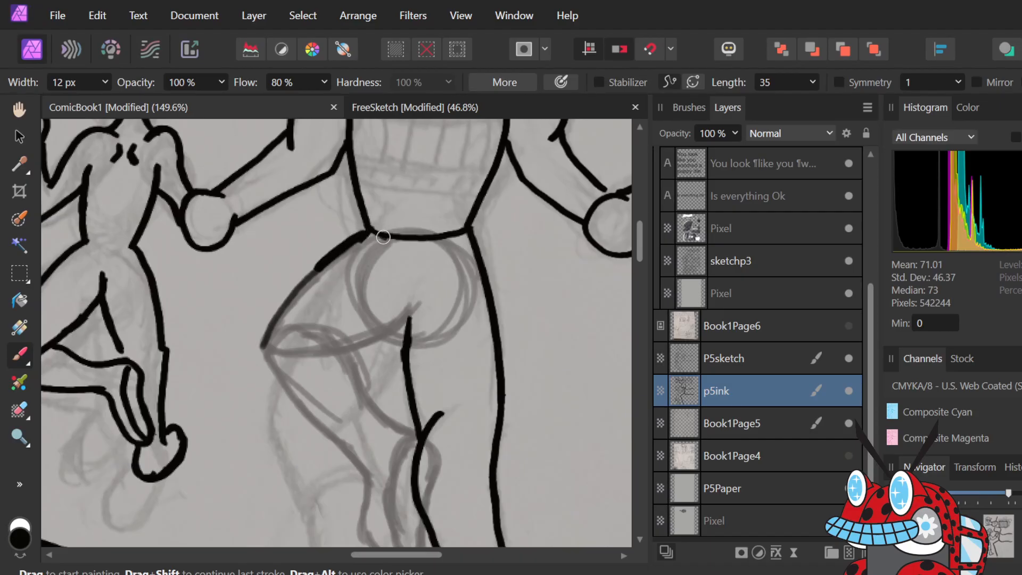
pyautogui.hotkey('ctrl', 'z')
pyautogui.moveTo(372, 232)
pyautogui.mouseDown()
pyautogui.moveTo(292, 294)
pyautogui.moveTo(261, 345)
pyautogui.mouseUp()
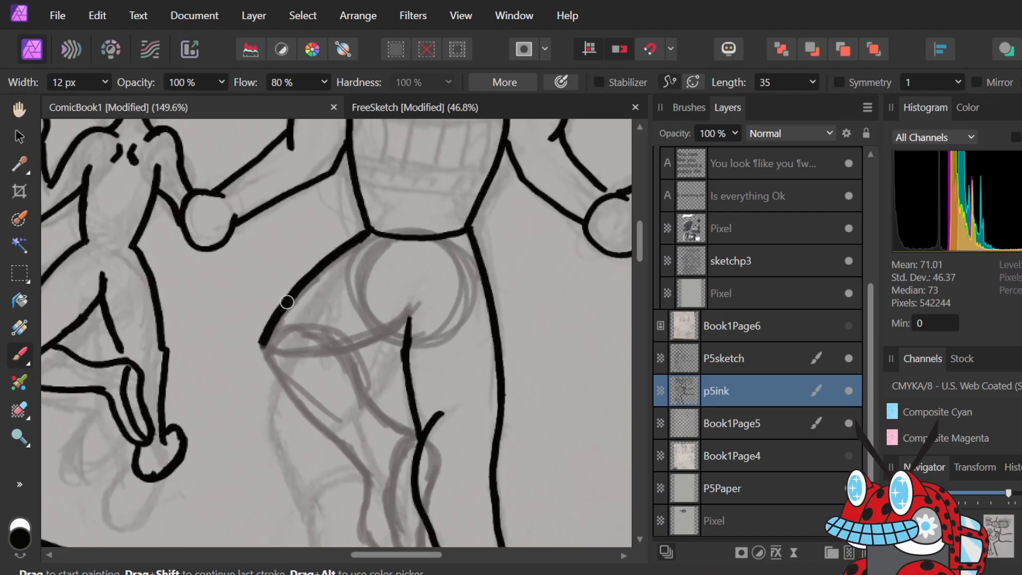
pyautogui.hotkey('ctrl', 'z')
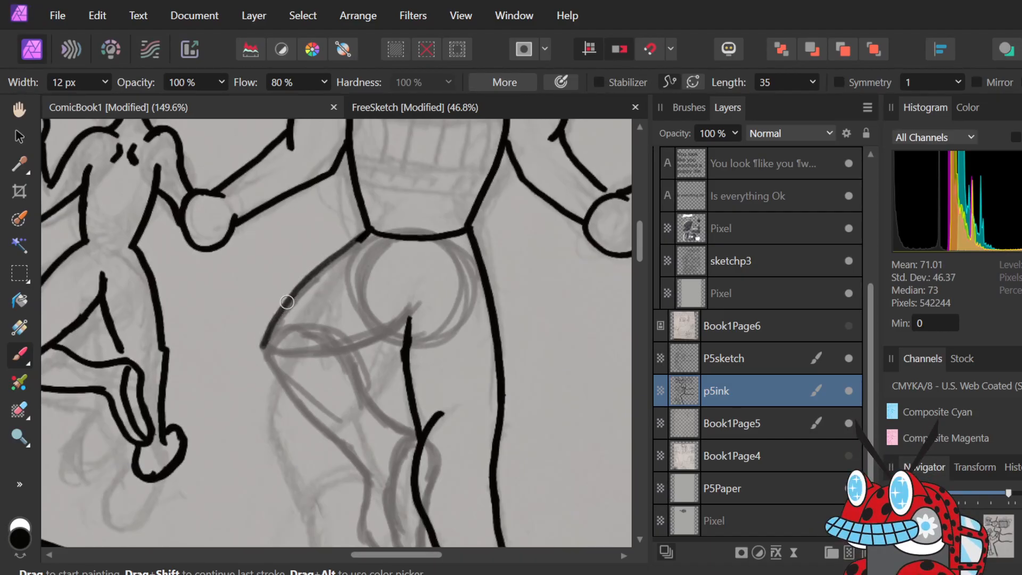
pyautogui.click(688, 107)
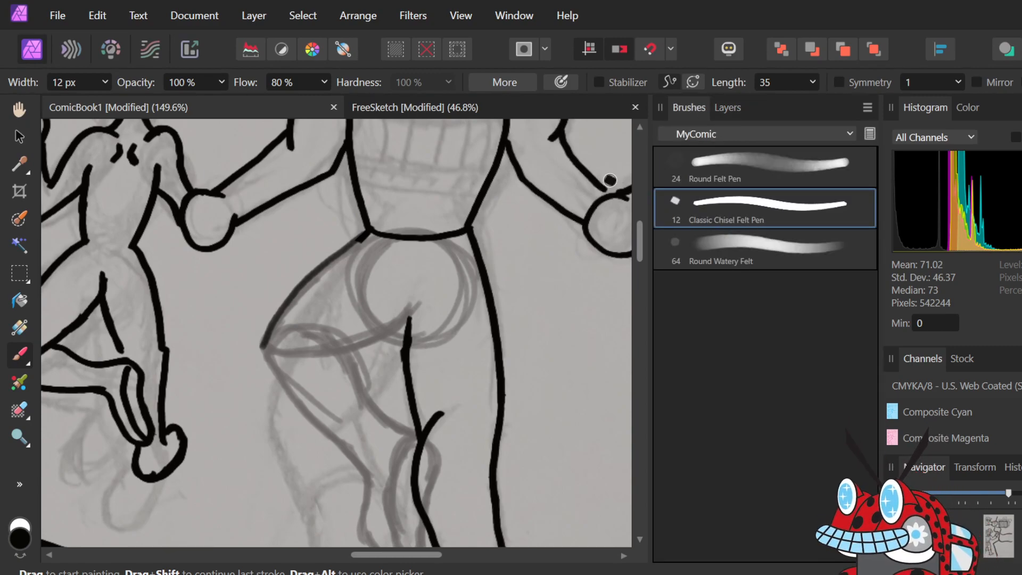
pyautogui.moveTo(282, 302); pyautogui.dragTo(361, 248)
pyautogui.hotkey('ctrl', 'z')
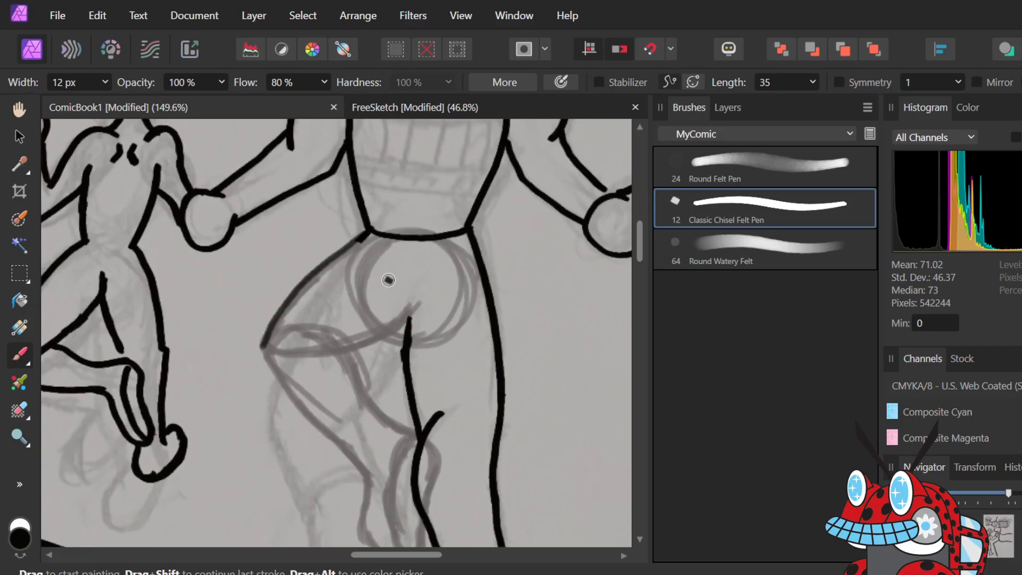
# - Set the Classic Chisel Felt Pen to 10 px and ink the bent leg's outer thigh line from waist to knee, undoing unwanted strokes
pyautogui.click(105, 82)
pyautogui.moveTo(111, 100); pyautogui.dragTo(107, 103)
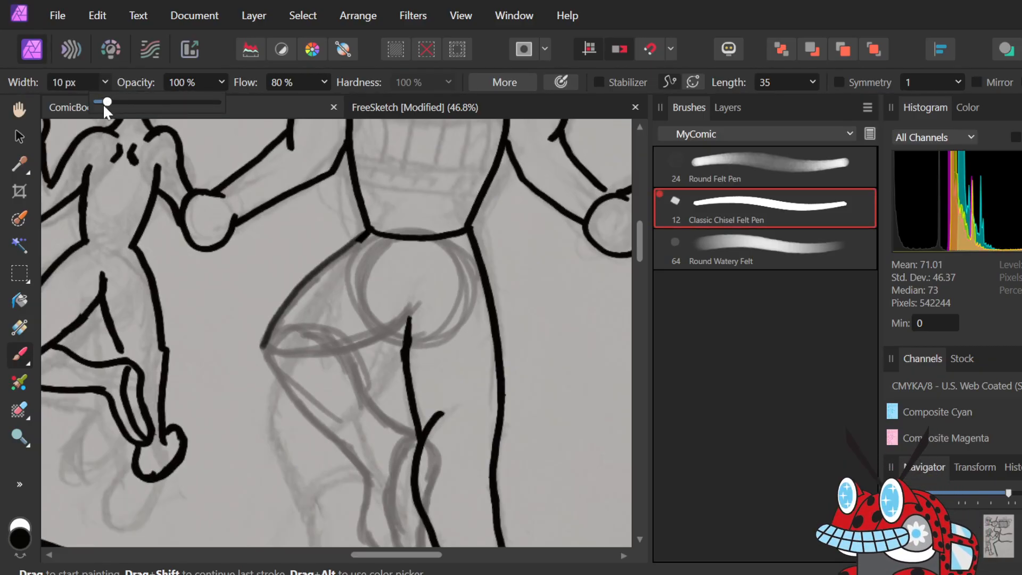
pyautogui.click(369, 231)
pyautogui.moveTo(369, 232)
pyautogui.mouseDown()
pyautogui.moveTo(308, 283)
pyautogui.moveTo(261, 347)
pyautogui.mouseUp()
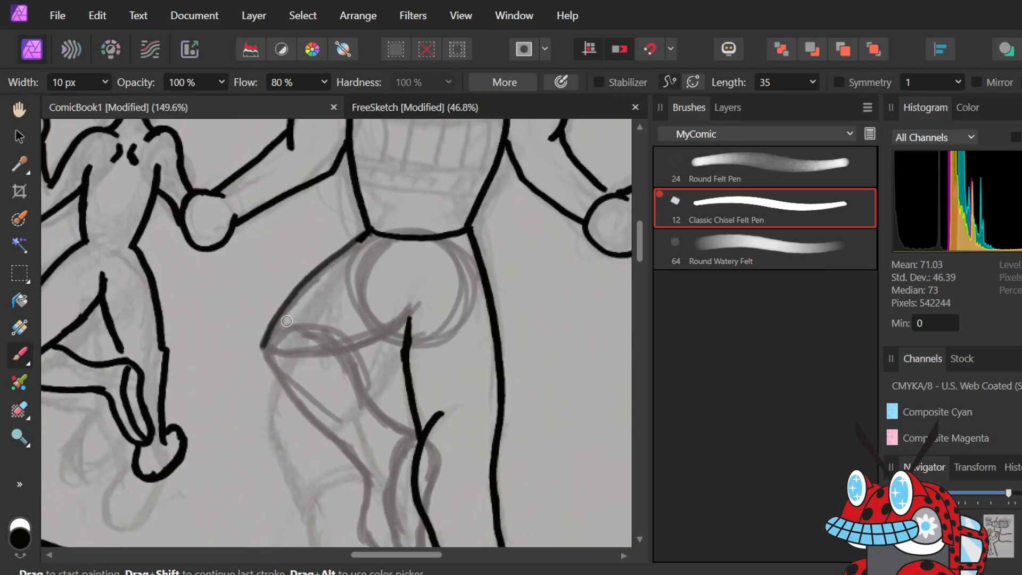
pyautogui.moveTo(346, 251)
pyautogui.mouseDown()
pyautogui.moveTo(296, 300)
pyautogui.moveTo(271, 353)
pyautogui.moveTo(305, 288)
pyautogui.moveTo(370, 231)
pyautogui.moveTo(375, 243)
pyautogui.moveTo(372, 230)
pyautogui.moveTo(311, 284)
pyautogui.moveTo(262, 348)
pyautogui.mouseUp()
pyautogui.hotkey('ctrl', 'z')
pyautogui.hotkey('ctrl', 'z')
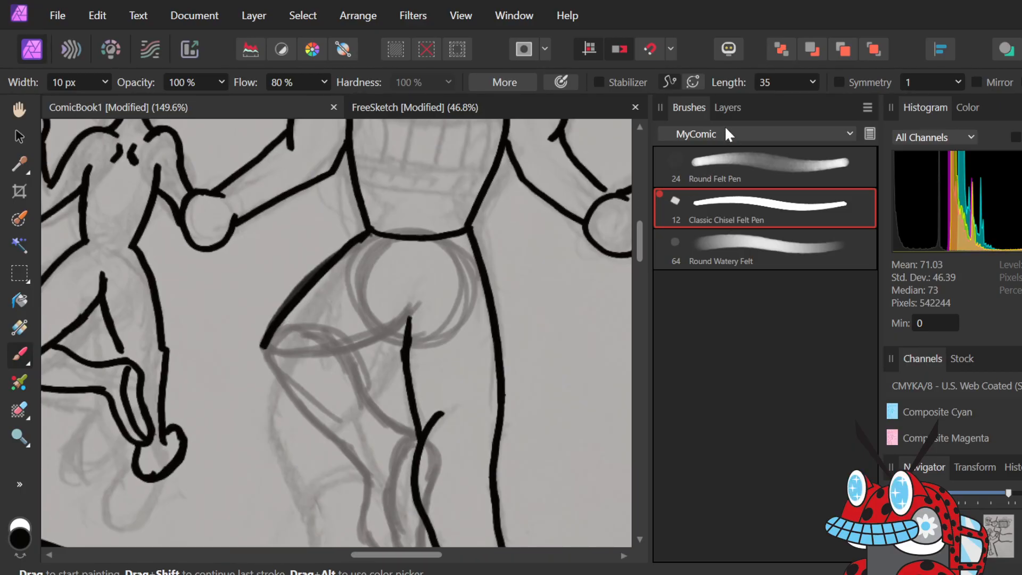
# - Show the layer list and examine the inked outer thigh line against the faded sketch from waist to knee
pyautogui.click(731, 106)
pyautogui.scroll(3, 311, 307)
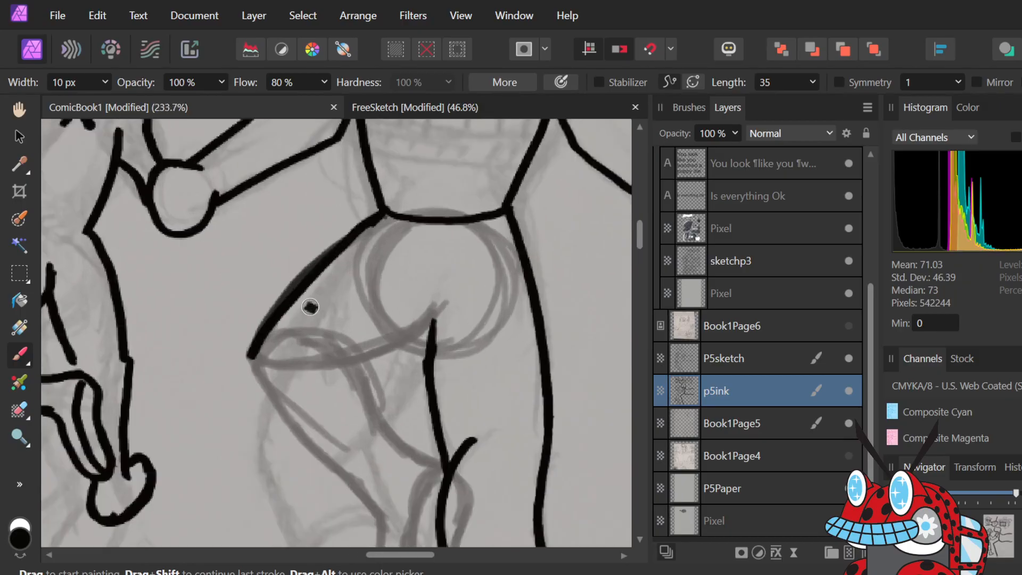
pyautogui.scroll(2, 310, 307)
pyautogui.scroll(2, 311, 307)
pyautogui.click(310, 307)
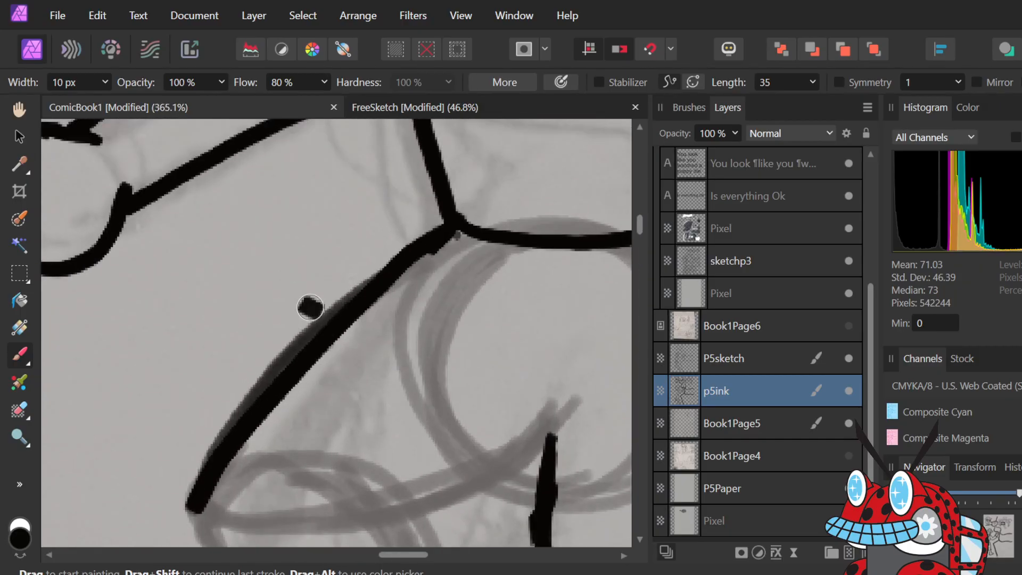
pyautogui.scroll(-3, 310, 308)
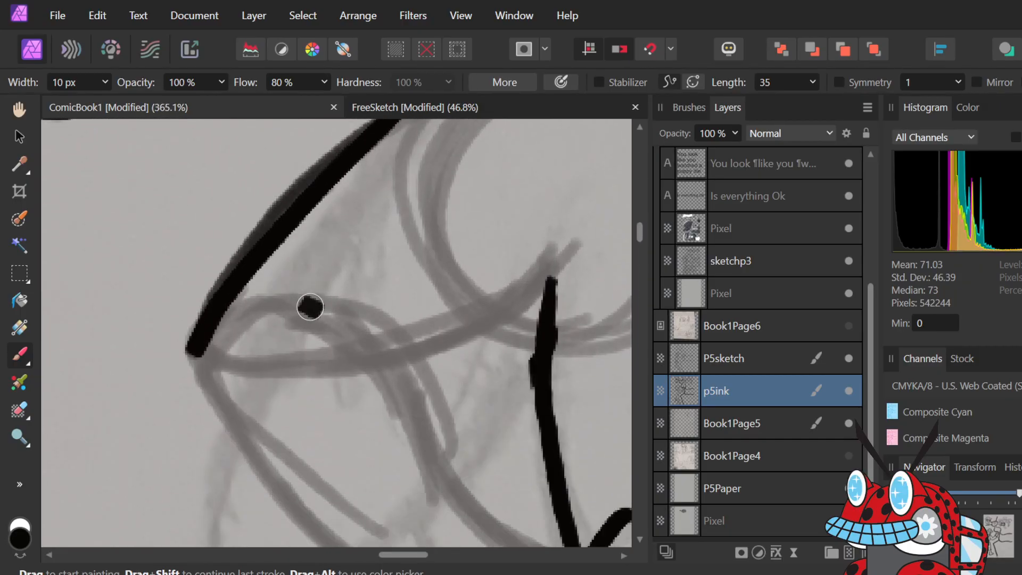
pyautogui.scroll(-3, 310, 307)
pyautogui.scroll(2, 310, 307)
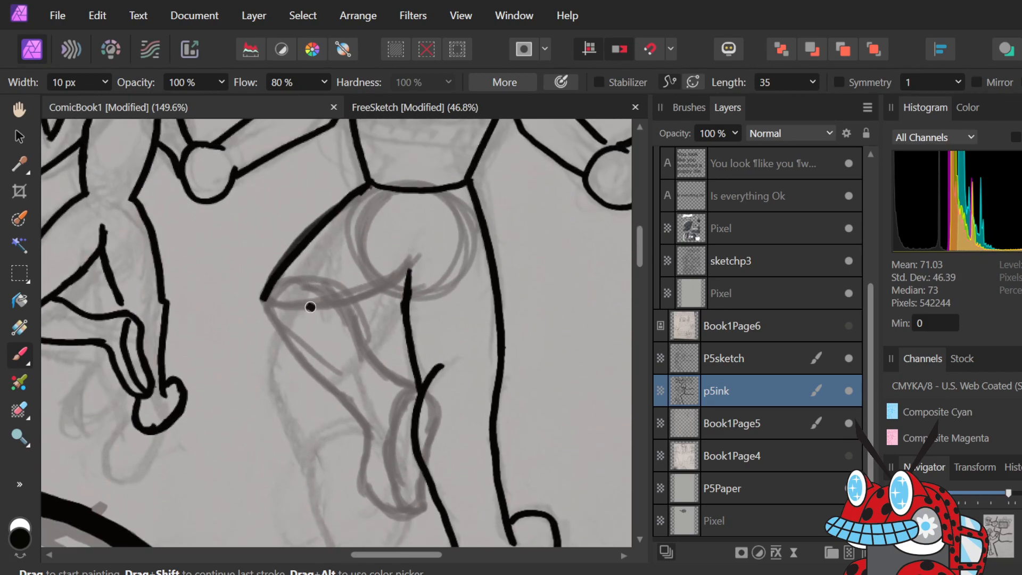
# - Undo the last stroke and extend the outer thigh line down past the knee on the p5ink layer
pyautogui.hotkey('ctrl', 'z')
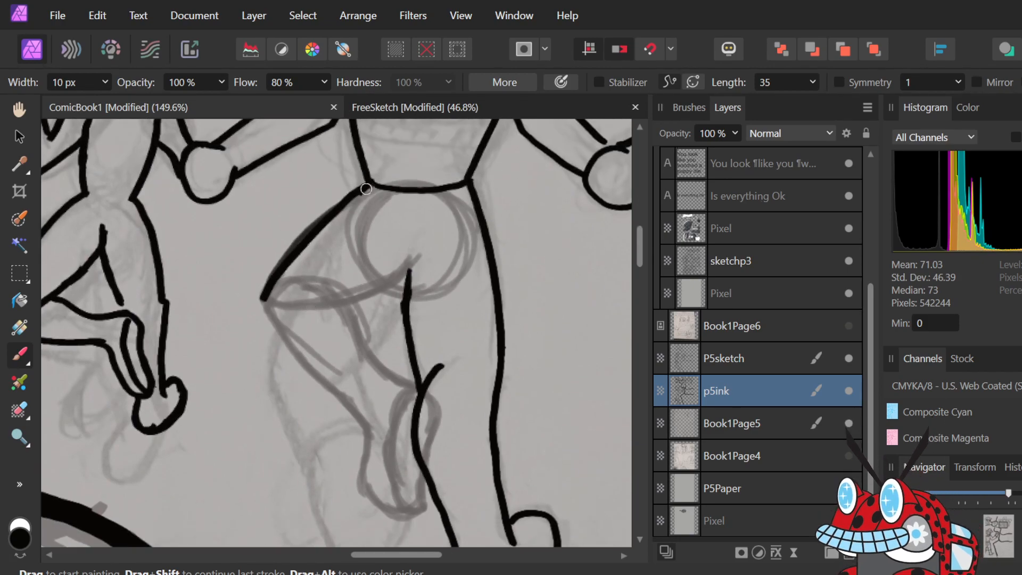
pyautogui.moveTo(264, 293); pyautogui.dragTo(247, 321)
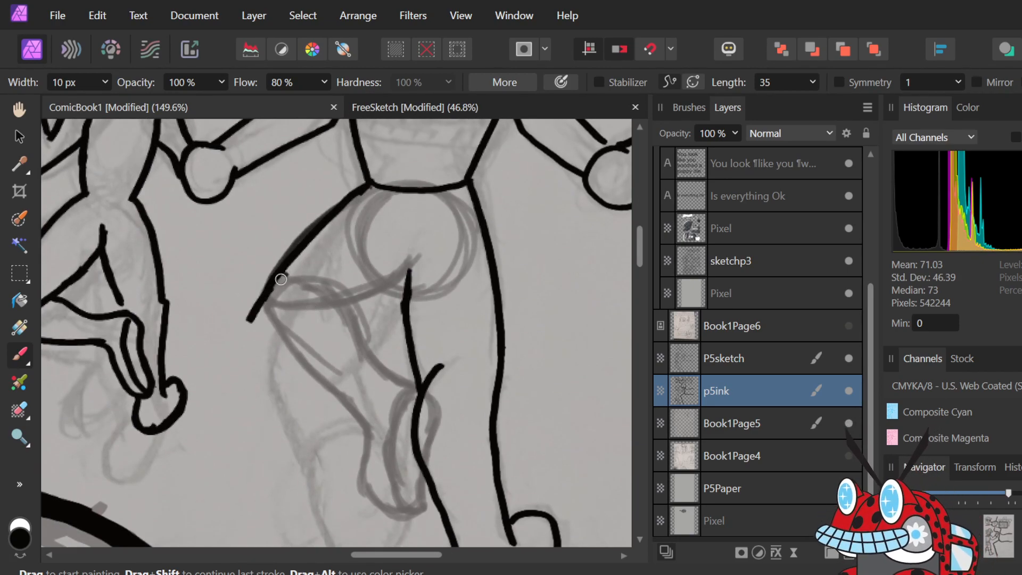
# - Redraw the outer thigh line of the central figure's bent leg and ink its lower leg down around the foot
pyautogui.hotkey('ctrl', 'z')
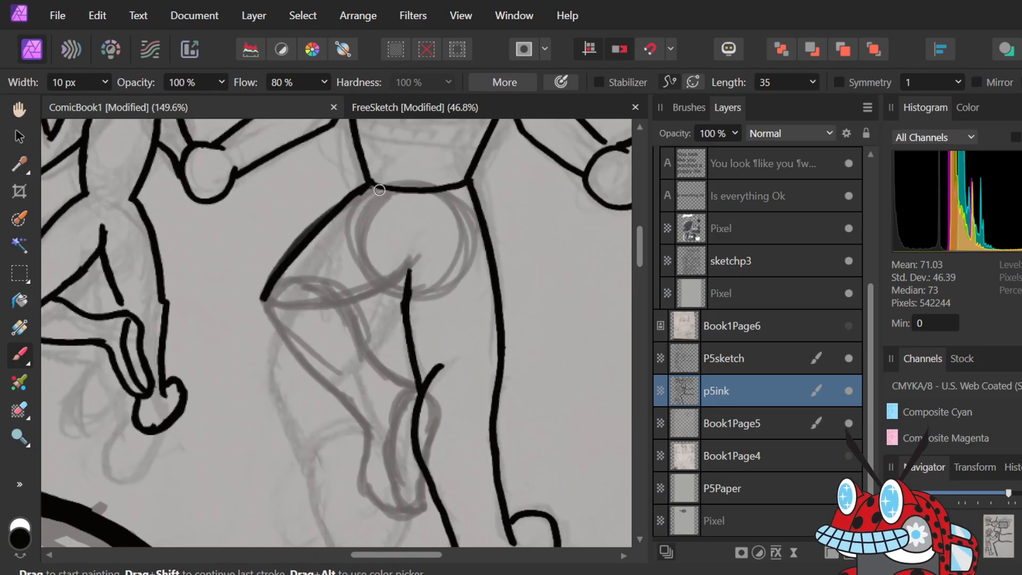
pyautogui.moveTo(349, 199)
pyautogui.mouseDown()
pyautogui.moveTo(292, 249)
pyautogui.moveTo(264, 292)
pyautogui.mouseUp()
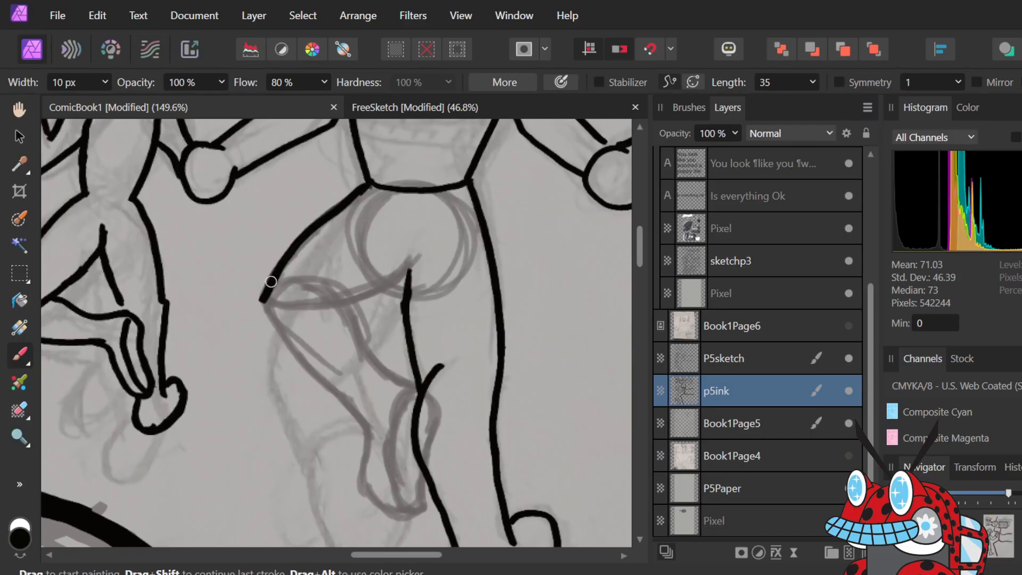
pyautogui.moveTo(249, 320)
pyautogui.mouseDown()
pyautogui.moveTo(293, 254)
pyautogui.moveTo(336, 222)
pyautogui.mouseUp()
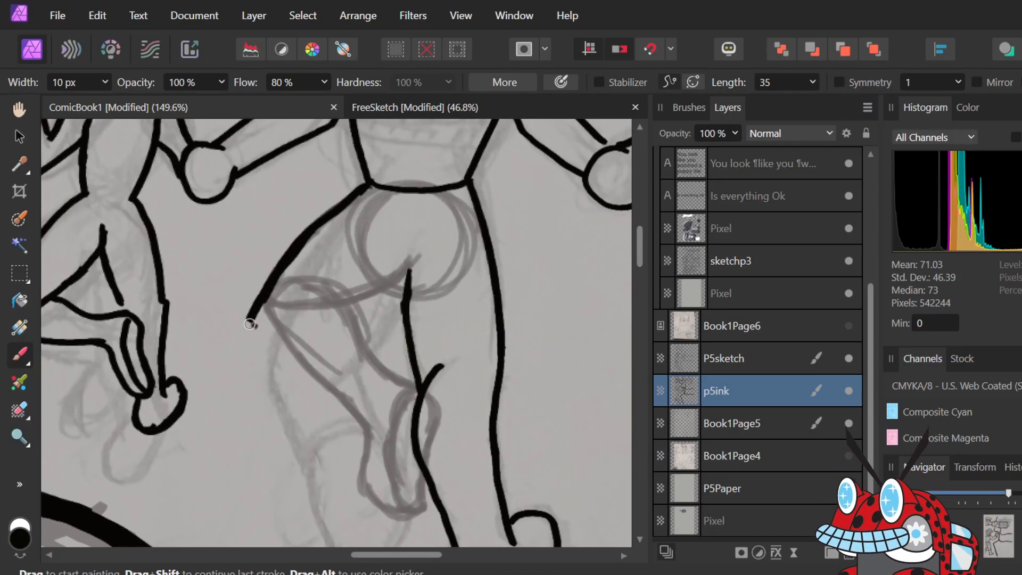
pyautogui.moveTo(249, 319)
pyautogui.mouseDown()
pyautogui.moveTo(366, 425)
pyautogui.moveTo(369, 492)
pyautogui.moveTo(388, 515)
pyautogui.moveTo(418, 509)
pyautogui.moveTo(436, 437)
pyautogui.mouseUp()
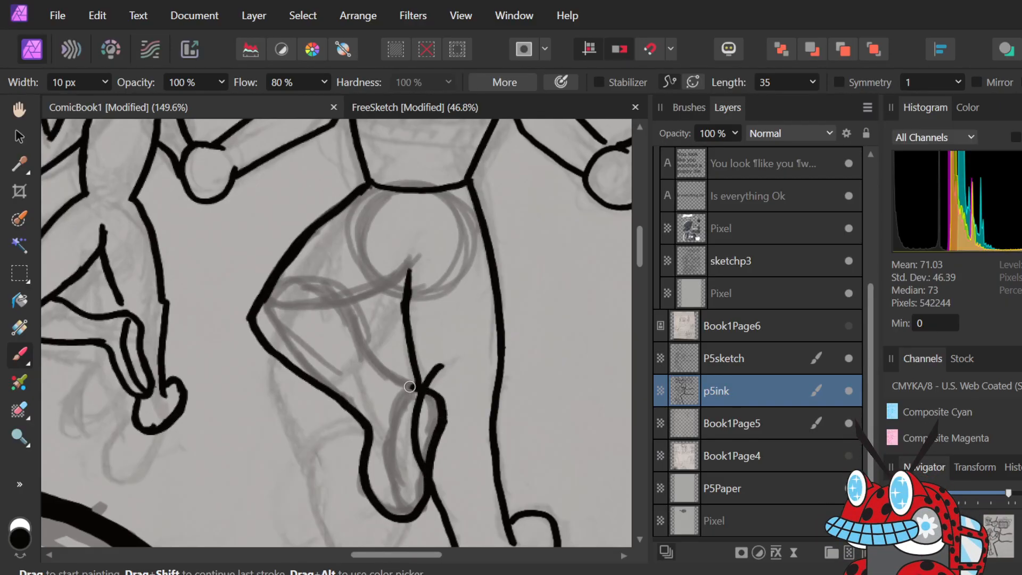
# - Ink the inner calf line and the underside of the thigh on the central figure's bent leg, redoing misplaced strokes
pyautogui.moveTo(378, 362); pyautogui.dragTo(349, 318)
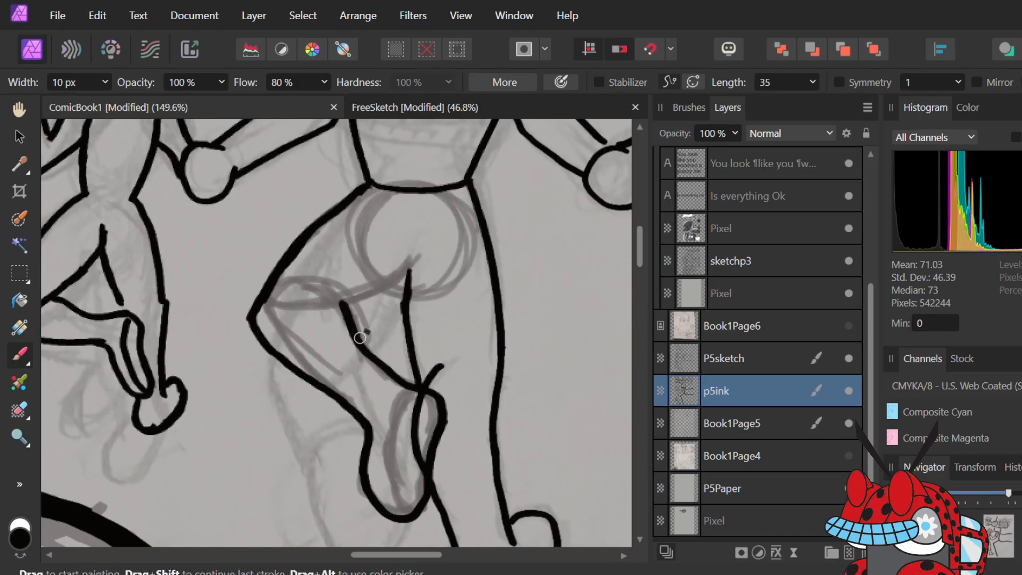
pyautogui.hotkey('ctrl', 'z')
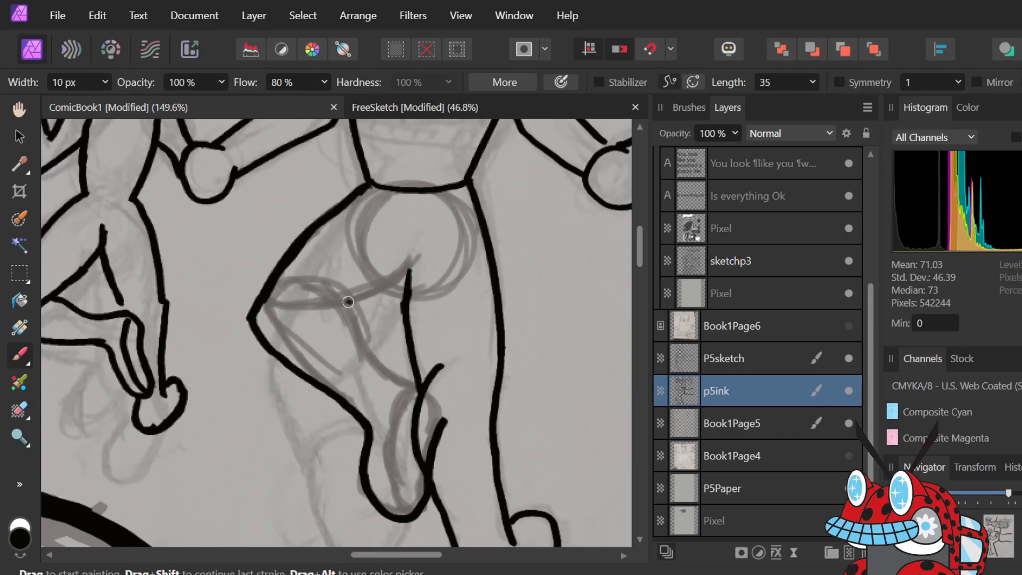
pyautogui.moveTo(352, 311)
pyautogui.mouseDown()
pyautogui.moveTo(375, 357)
pyautogui.moveTo(398, 376)
pyautogui.mouseUp()
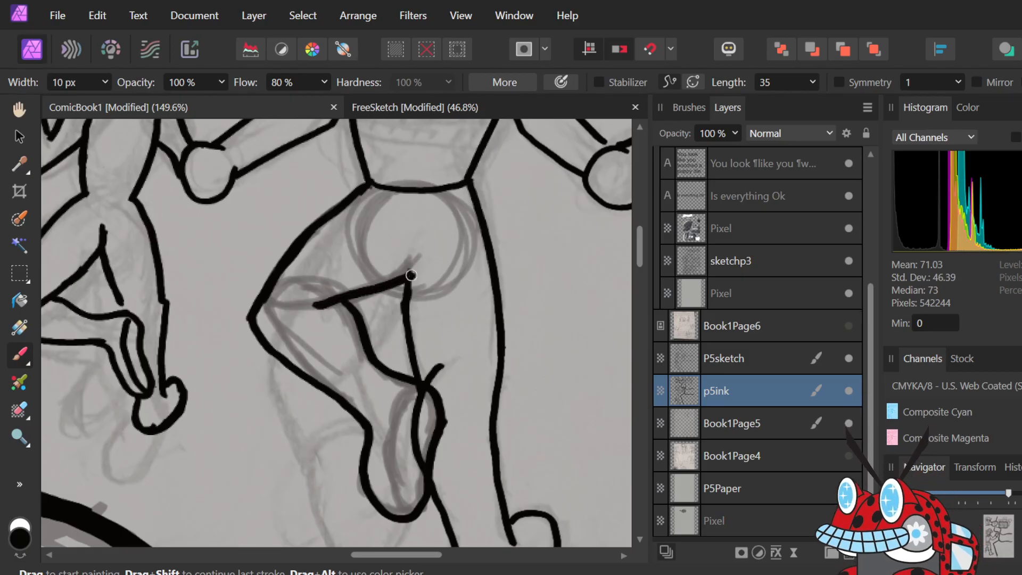
pyautogui.moveTo(318, 313)
pyautogui.mouseDown()
pyautogui.moveTo(415, 267)
pyautogui.moveTo(374, 297)
pyautogui.mouseUp()
pyautogui.hotkey('ctrl', 'z')
pyautogui.moveTo(312, 325); pyautogui.dragTo(294, 328)
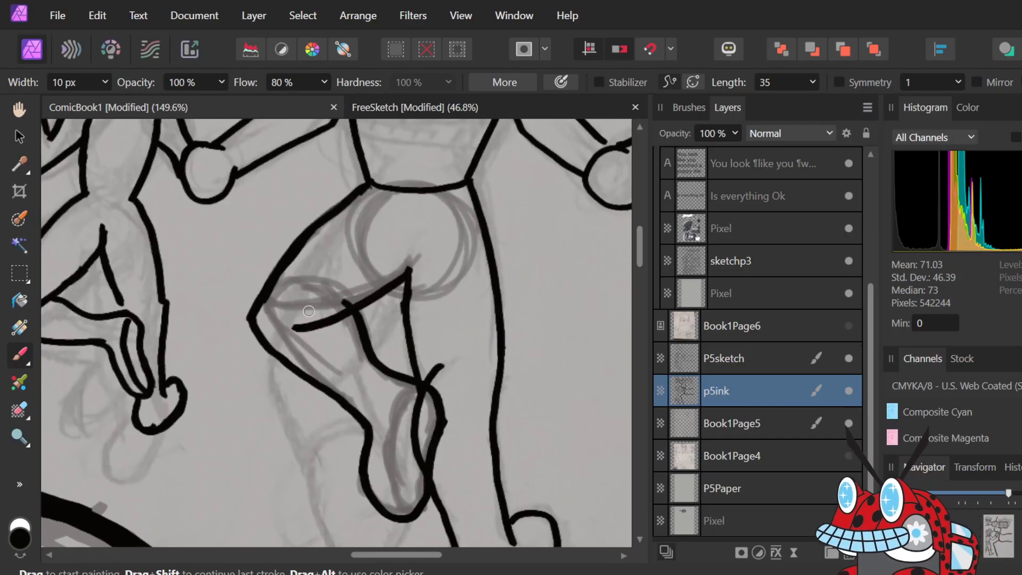
# - Erase the end of the calf line that sticks out above the thigh's underside
pyautogui.press('e')
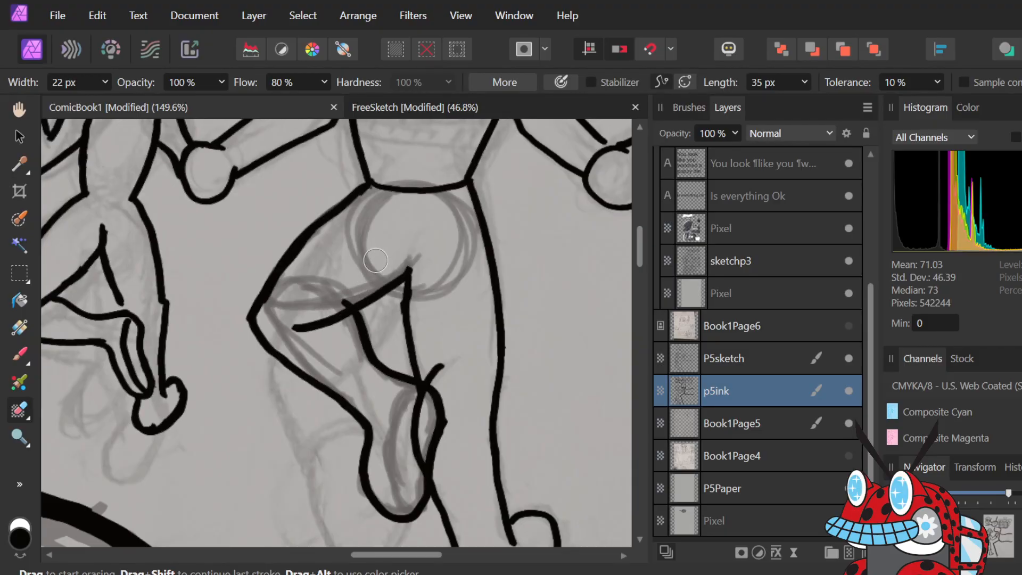
pyautogui.press('e')
pyautogui.press('e')
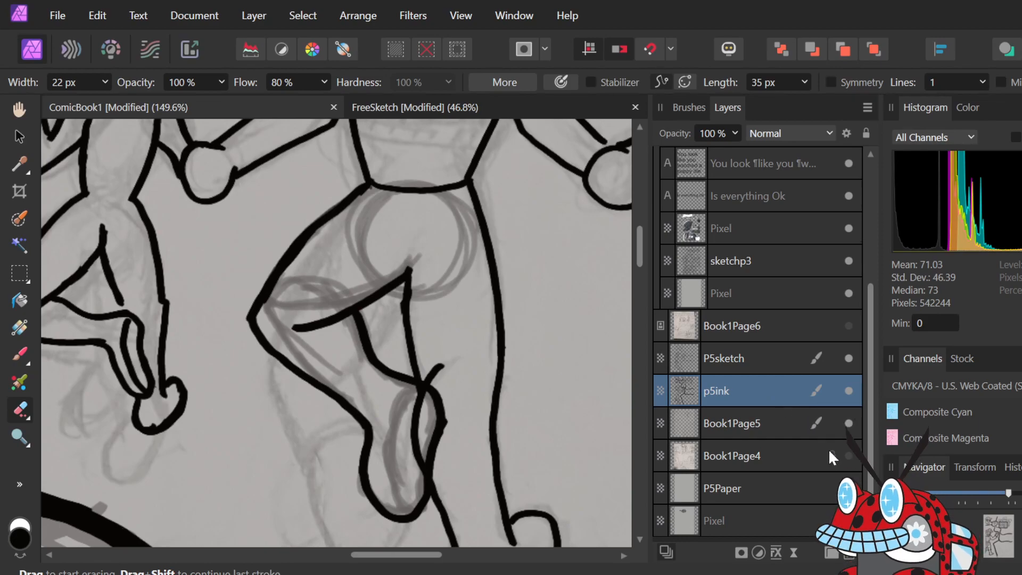
# - Hide the P5sketch layer and compare the ink with Book1Page5 shown and hidden, leaving Book1Page5 and p5ink visible
pyautogui.click(847, 424)
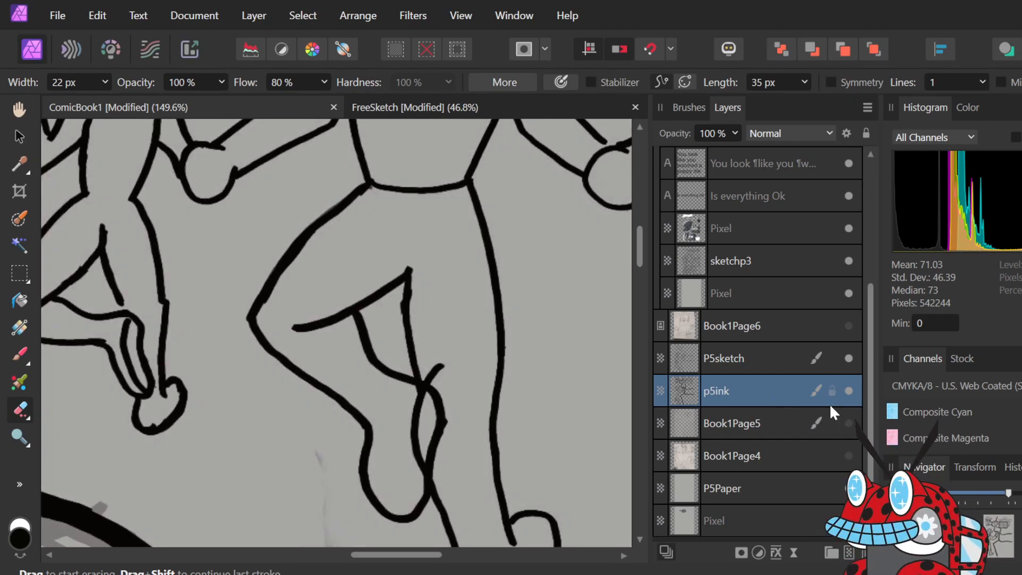
pyautogui.click(848, 423)
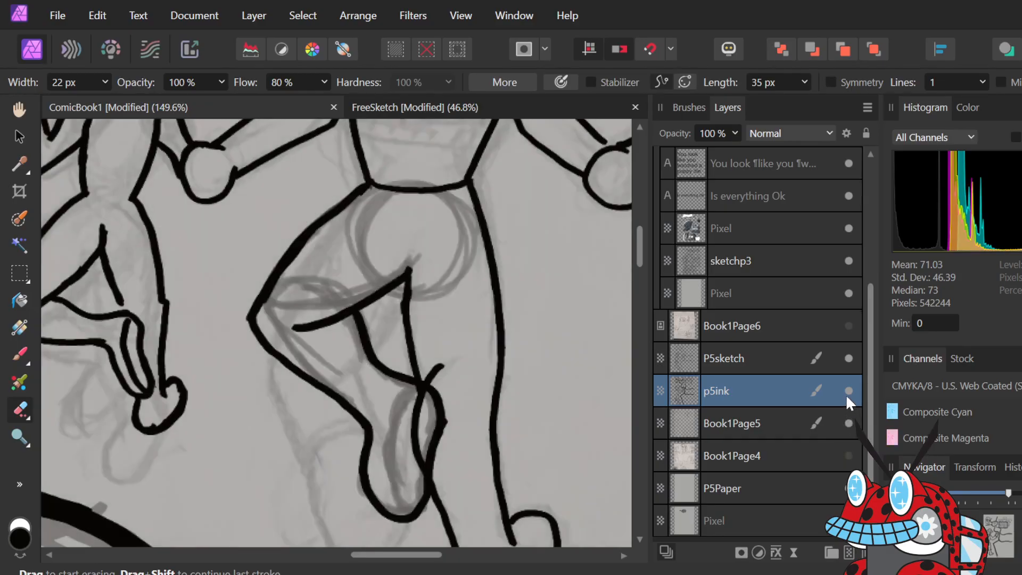
pyautogui.click(848, 355)
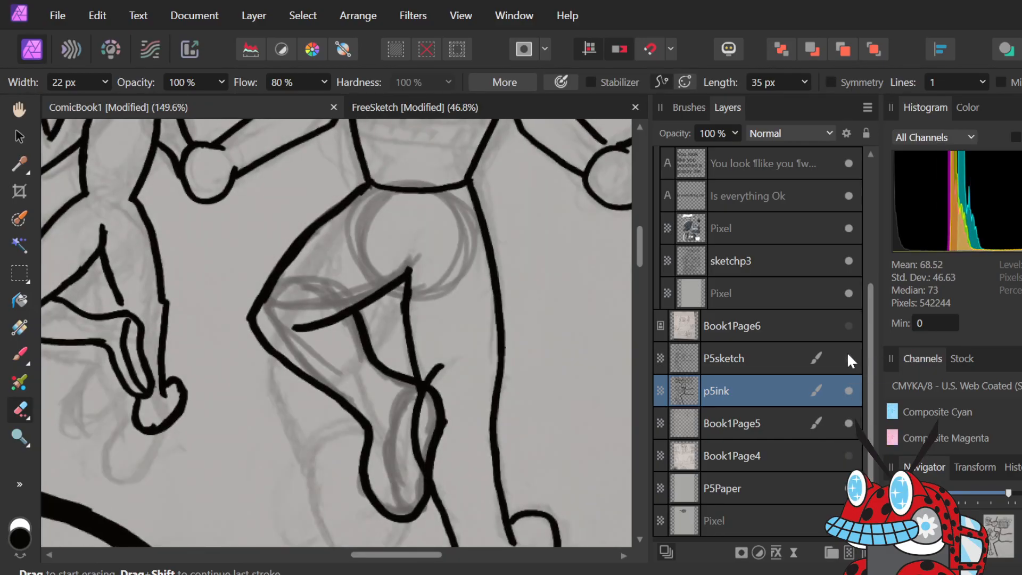
pyautogui.click(848, 424)
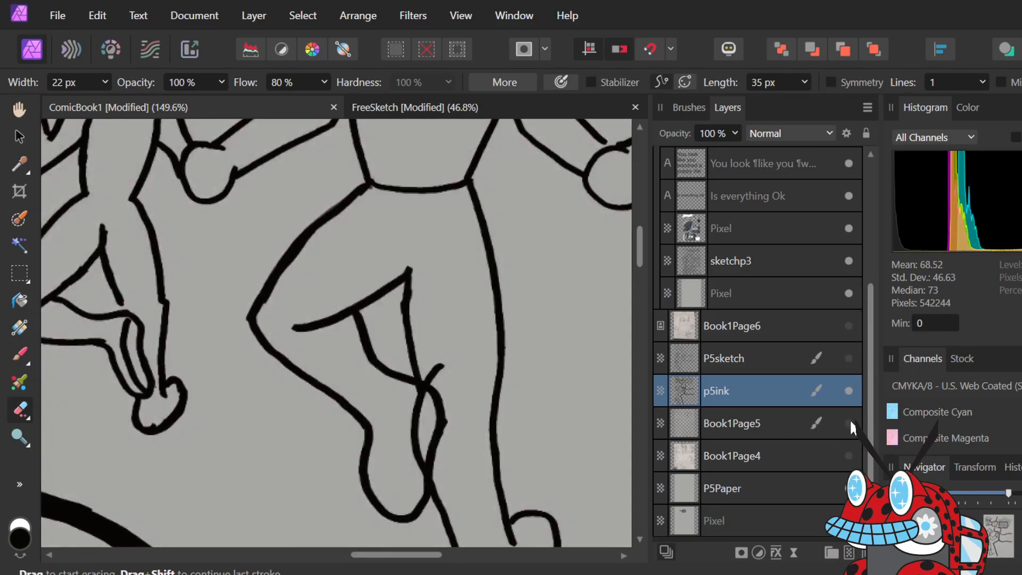
pyautogui.click(847, 390)
pyautogui.click(847, 391)
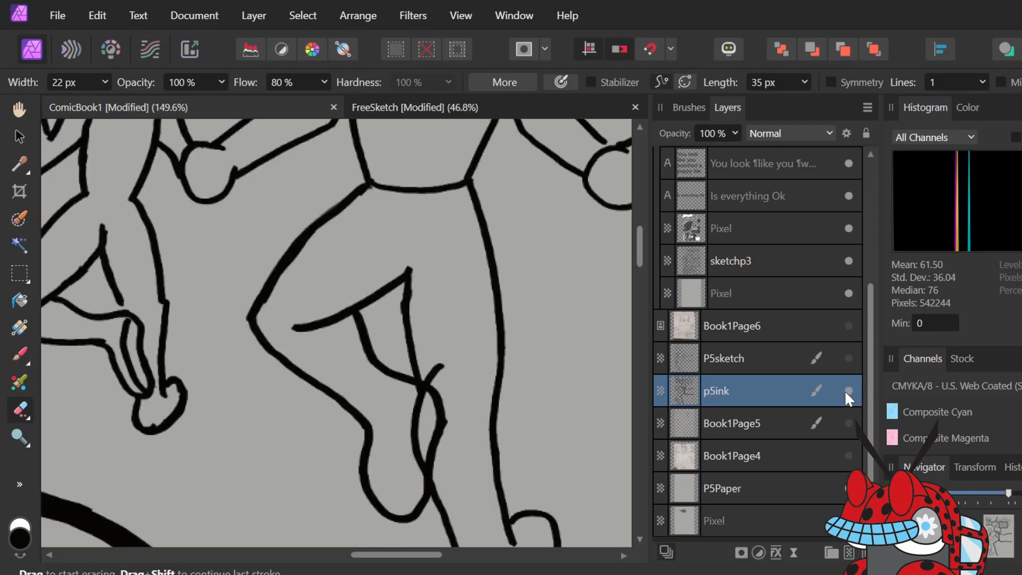
pyautogui.click(849, 424)
pyautogui.click(849, 424)
pyautogui.click(848, 423)
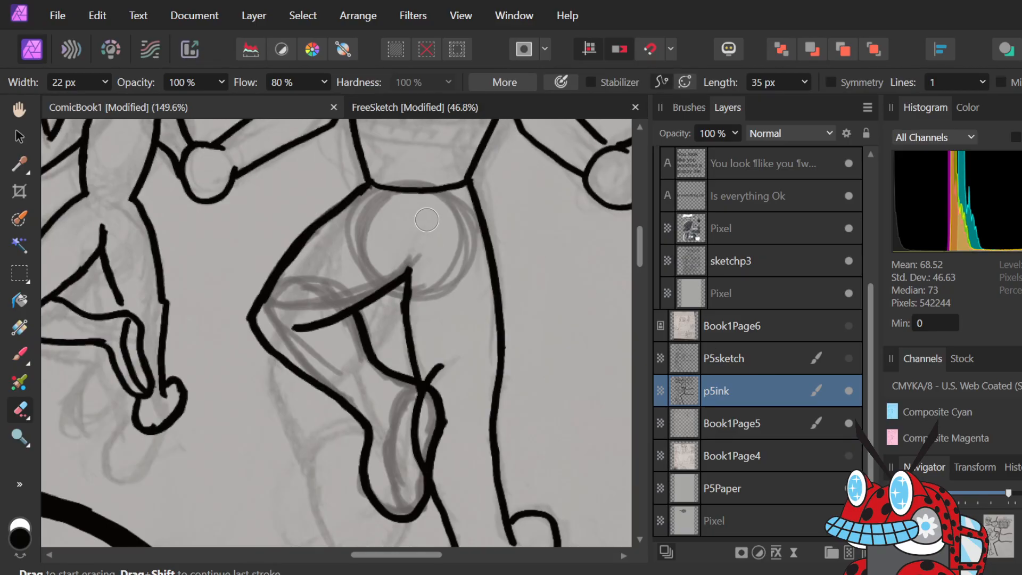
pyautogui.press('v')
pyautogui.moveTo(427, 225)
pyautogui.mouseDown()
pyautogui.moveTo(430, 250)
pyautogui.moveTo(461, 255)
pyautogui.mouseUp()
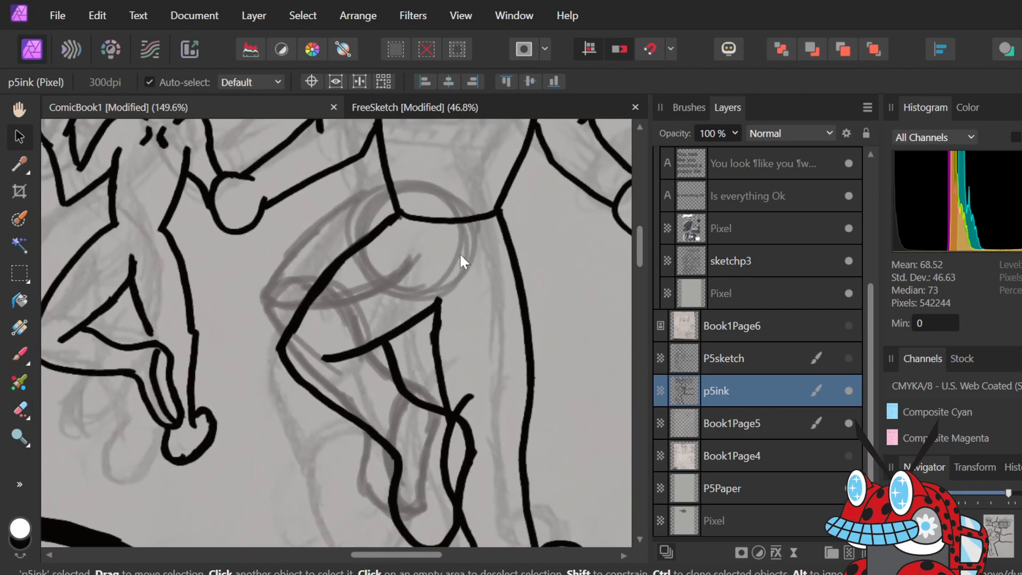
pyautogui.scroll(2, 461, 255)
pyautogui.scroll(2, 259, 201)
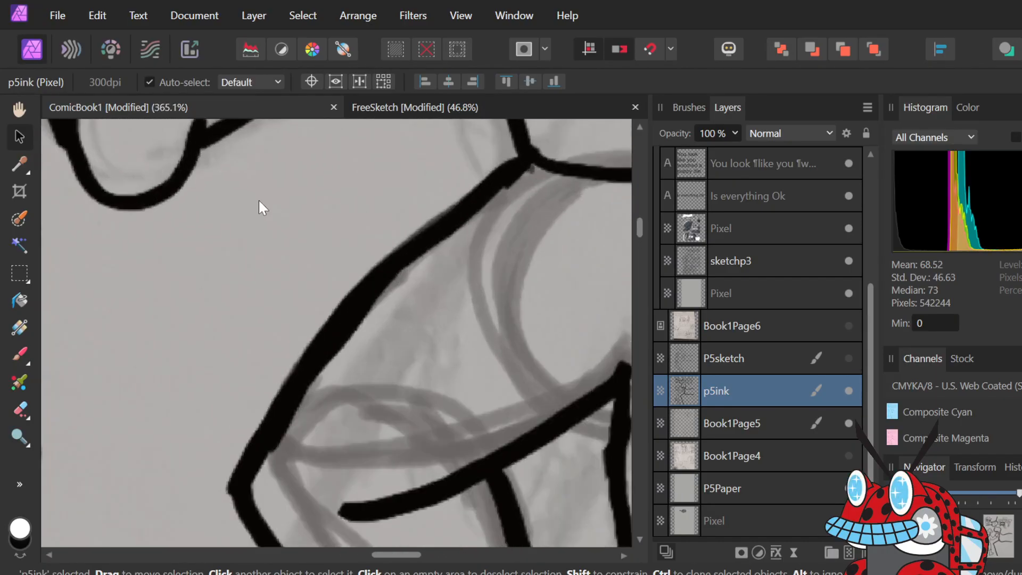
pyautogui.scroll(2, 257, 209)
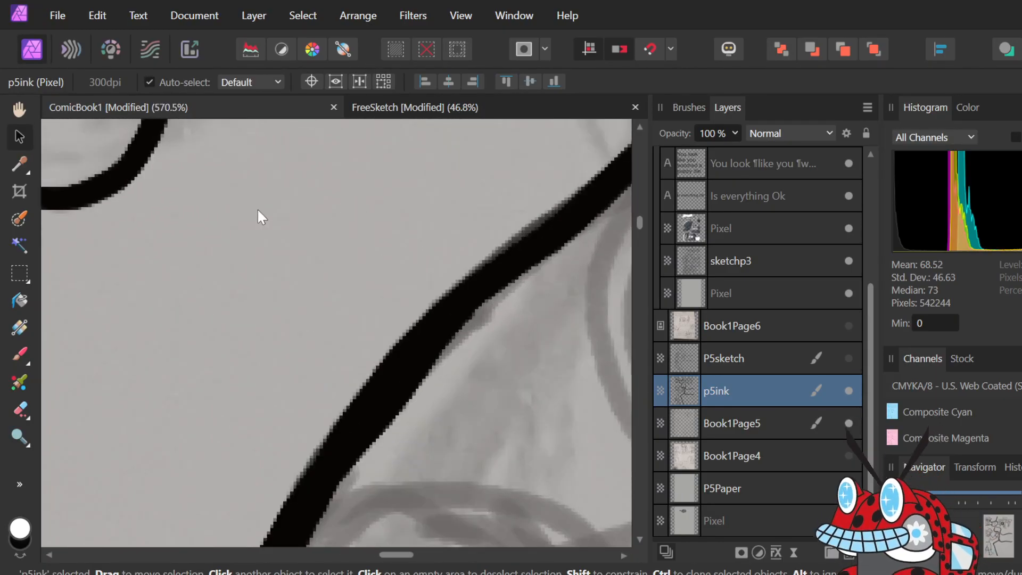
pyautogui.scroll(-4, 257, 208)
# - Erase the bent leg's outer thigh line and re-ink it as one clean stroke from waist to knee
pyautogui.press('e')
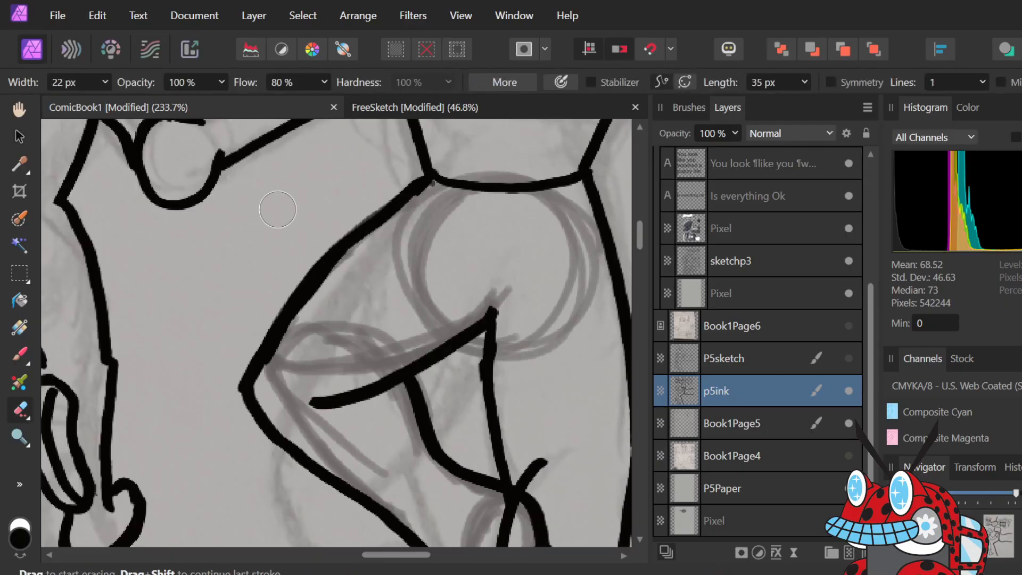
pyautogui.moveTo(422, 228)
pyautogui.mouseDown()
pyautogui.moveTo(410, 200)
pyautogui.moveTo(428, 219)
pyautogui.moveTo(405, 211)
pyautogui.moveTo(363, 234)
pyautogui.moveTo(269, 337)
pyautogui.mouseUp()
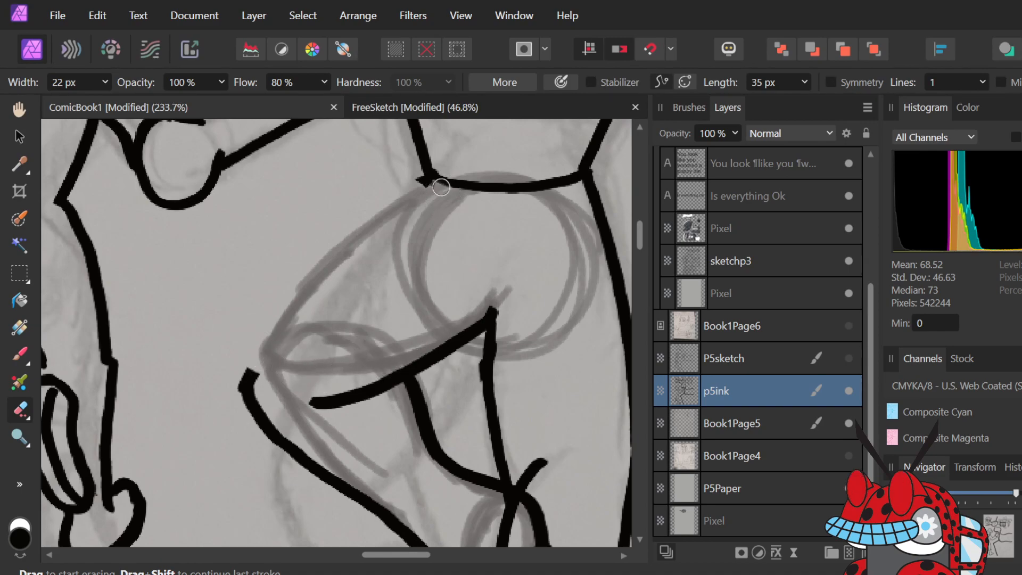
pyautogui.press('b')
pyautogui.hotkey('ctrl', 'z')
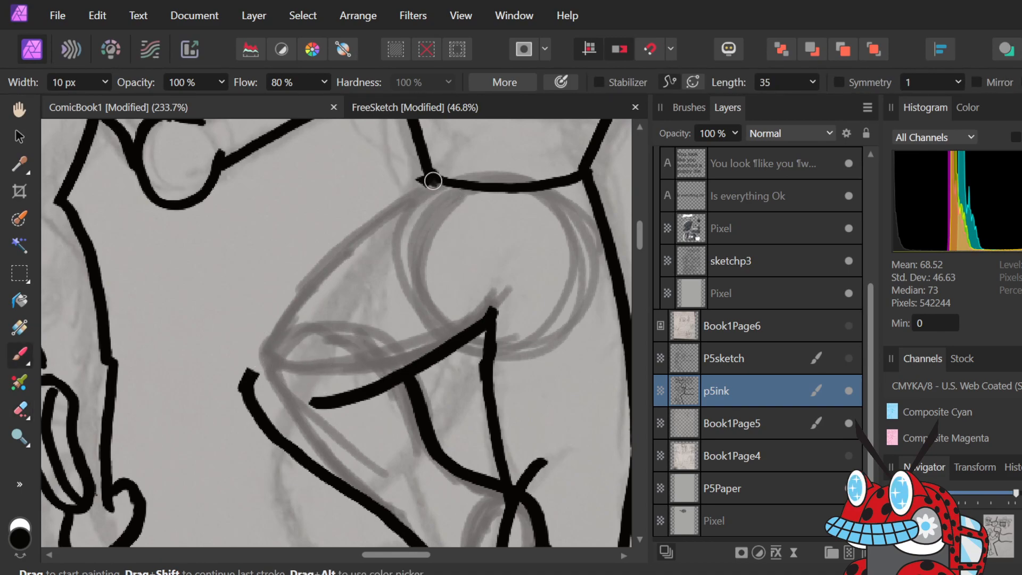
pyautogui.moveTo(391, 202)
pyautogui.mouseDown()
pyautogui.moveTo(290, 308)
pyautogui.moveTo(250, 379)
pyautogui.mouseUp()
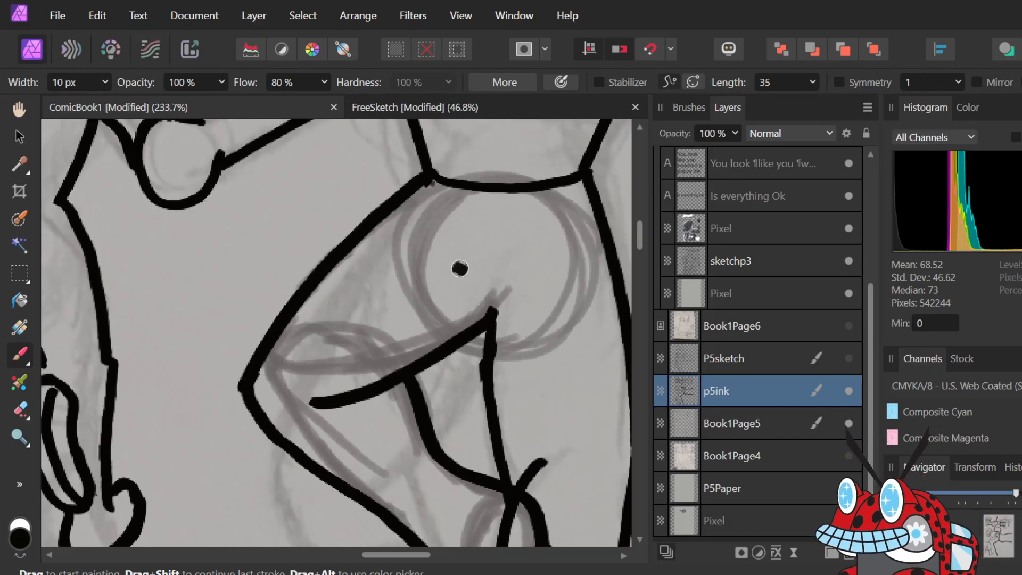
# - Erase the standing leg's line where it crosses the raised foot and ink the foot's curved inner edge
pyautogui.scroll(-5, 457, 269)
pyautogui.scroll(-2, 460, 266)
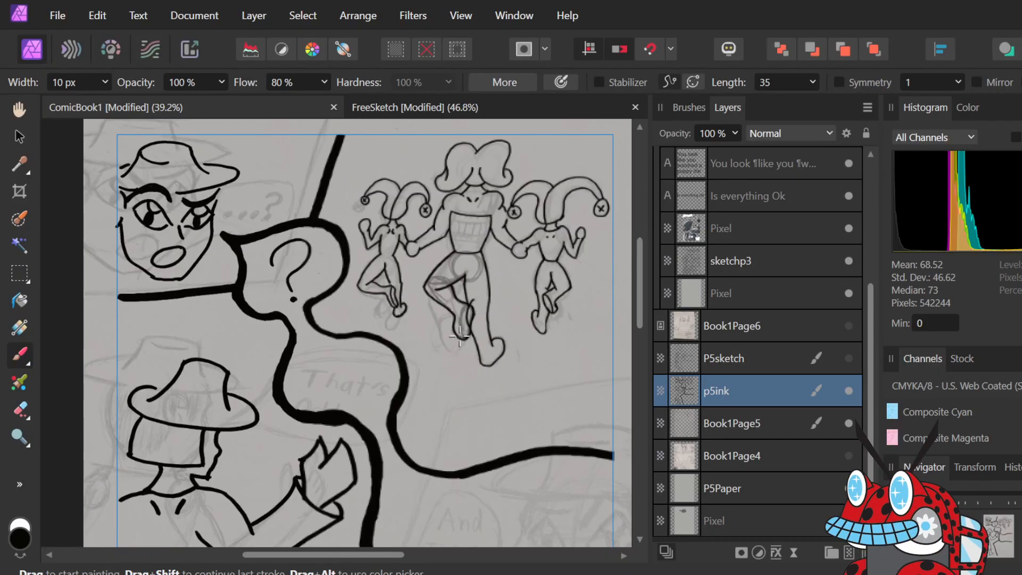
pyautogui.scroll(9, 464, 334)
pyautogui.hscroll(5, 479, 335)
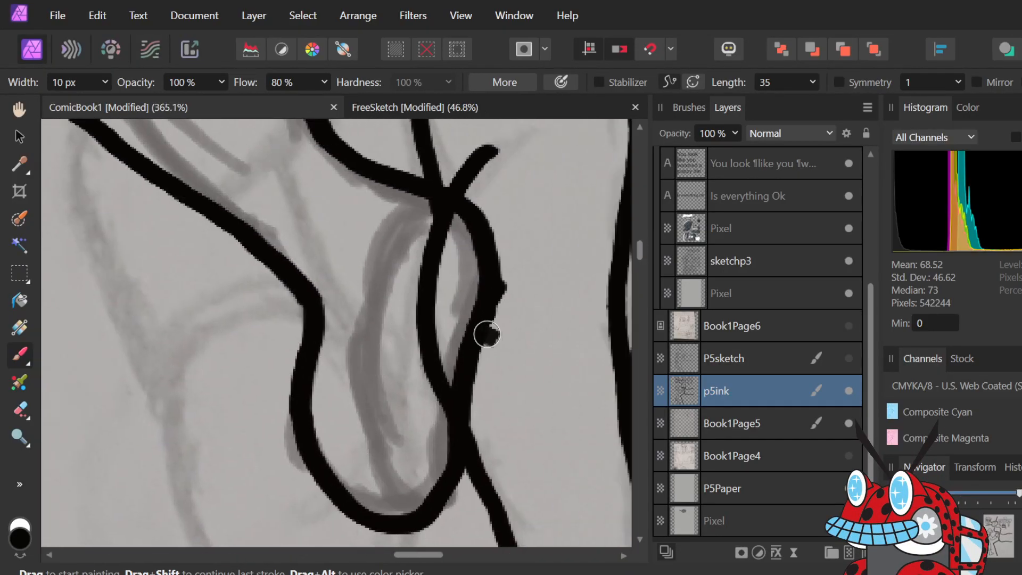
pyautogui.press('e')
pyautogui.moveTo(408, 335)
pyautogui.mouseDown()
pyautogui.moveTo(401, 246)
pyautogui.moveTo(398, 269)
pyautogui.moveTo(418, 246)
pyautogui.moveTo(407, 230)
pyautogui.moveTo(392, 248)
pyautogui.moveTo(392, 226)
pyautogui.moveTo(417, 268)
pyautogui.moveTo(394, 260)
pyautogui.moveTo(391, 343)
pyautogui.moveTo(385, 300)
pyautogui.moveTo(403, 318)
pyautogui.moveTo(400, 430)
pyautogui.moveTo(394, 327)
pyautogui.mouseUp()
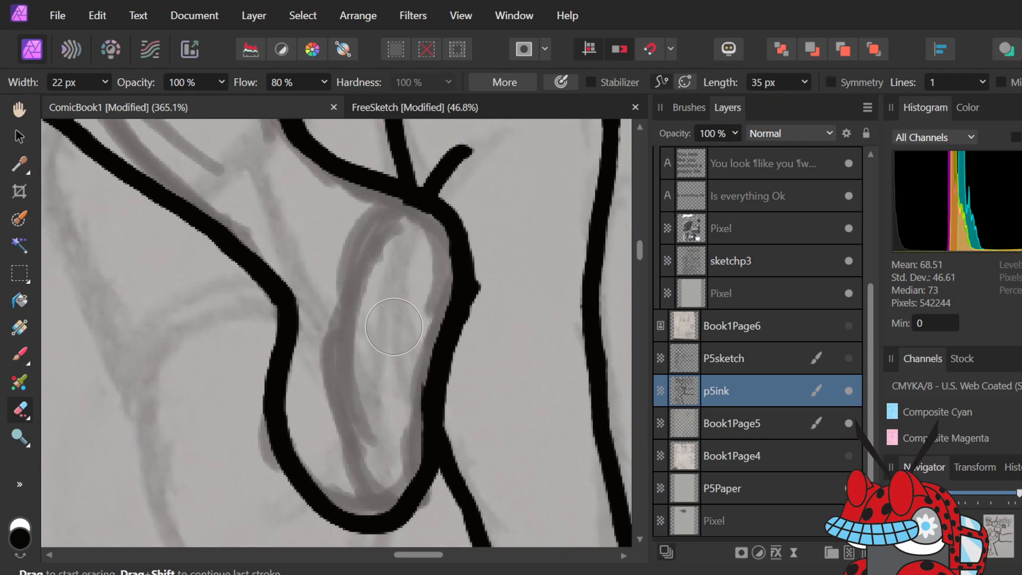
pyautogui.press('b')
pyautogui.moveTo(379, 497)
pyautogui.mouseDown()
pyautogui.moveTo(351, 381)
pyautogui.moveTo(376, 236)
pyautogui.moveTo(406, 209)
pyautogui.moveTo(434, 229)
pyautogui.moveTo(456, 213)
pyautogui.mouseUp()
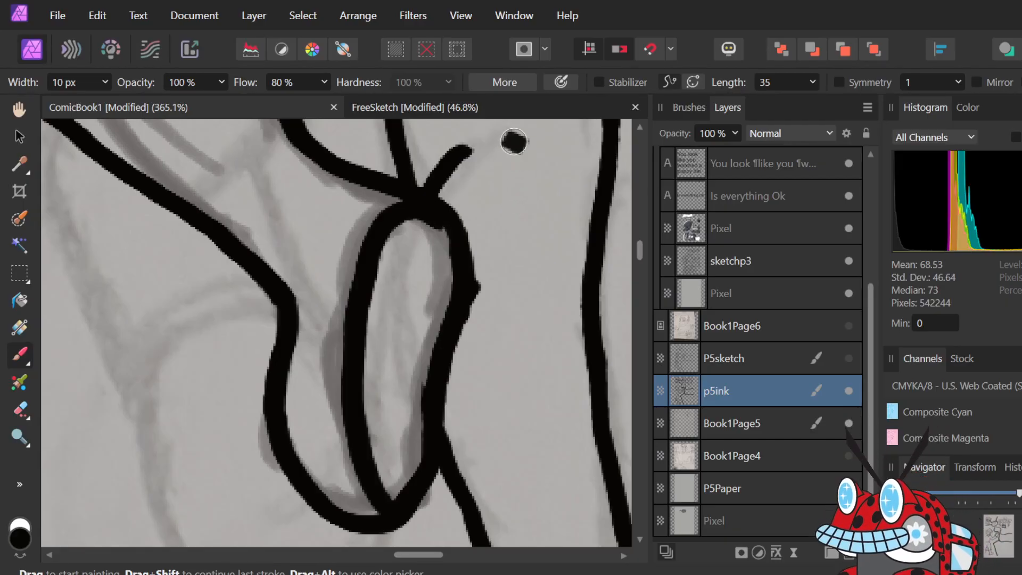
# - Examine the inked jester group up close and in the context of the whole comic page
pyautogui.scroll(-5, 516, 143)
pyautogui.scroll(2, 505, 176)
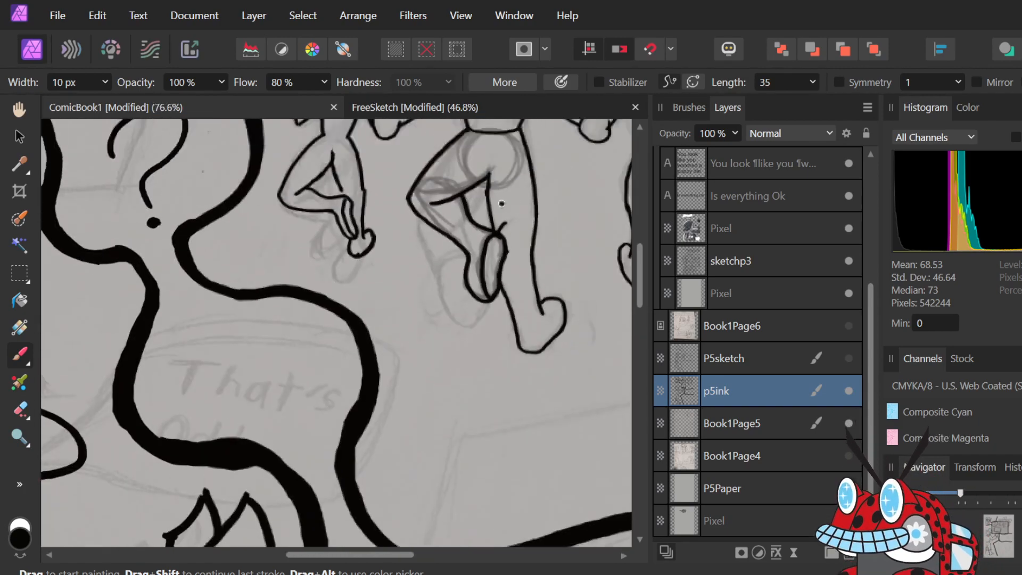
pyautogui.scroll(-4, 502, 204)
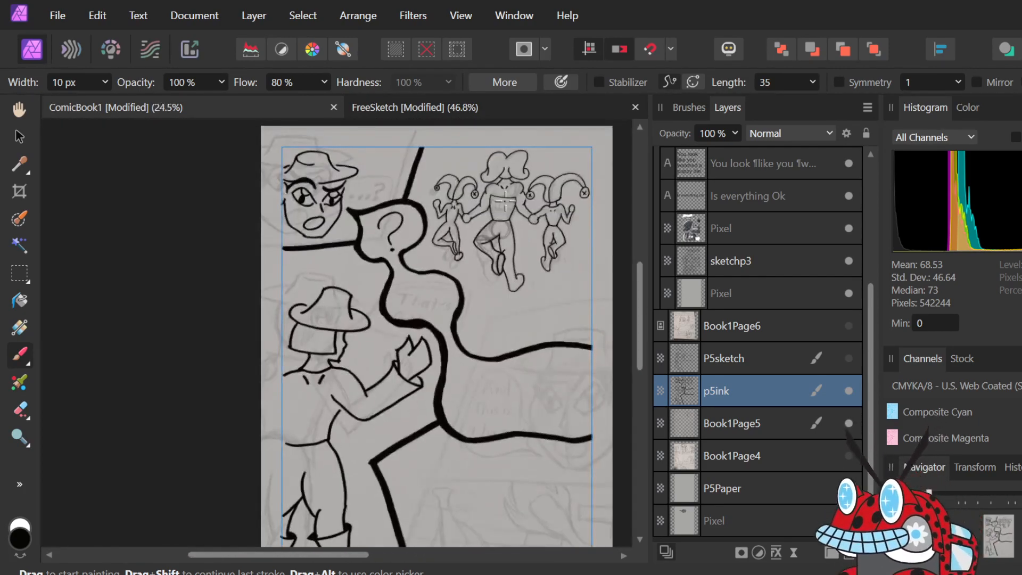
pyautogui.scroll(-1, 505, 201)
pyautogui.scroll(3, 505, 201)
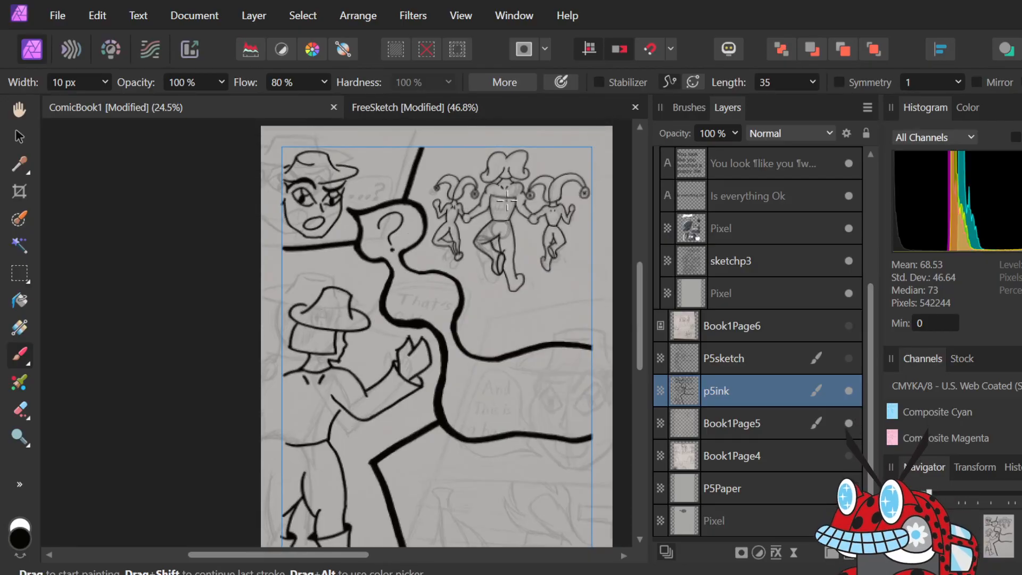
pyautogui.scroll(3, 508, 199)
pyautogui.scroll(2, 508, 200)
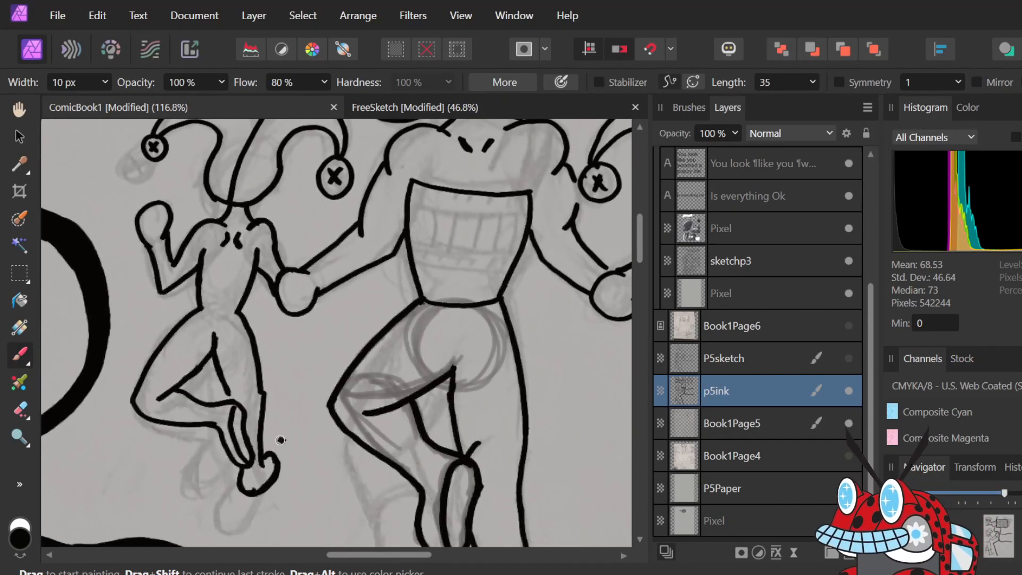
pyautogui.scroll(-3, 181, 420)
pyautogui.scroll(-3, 210, 407)
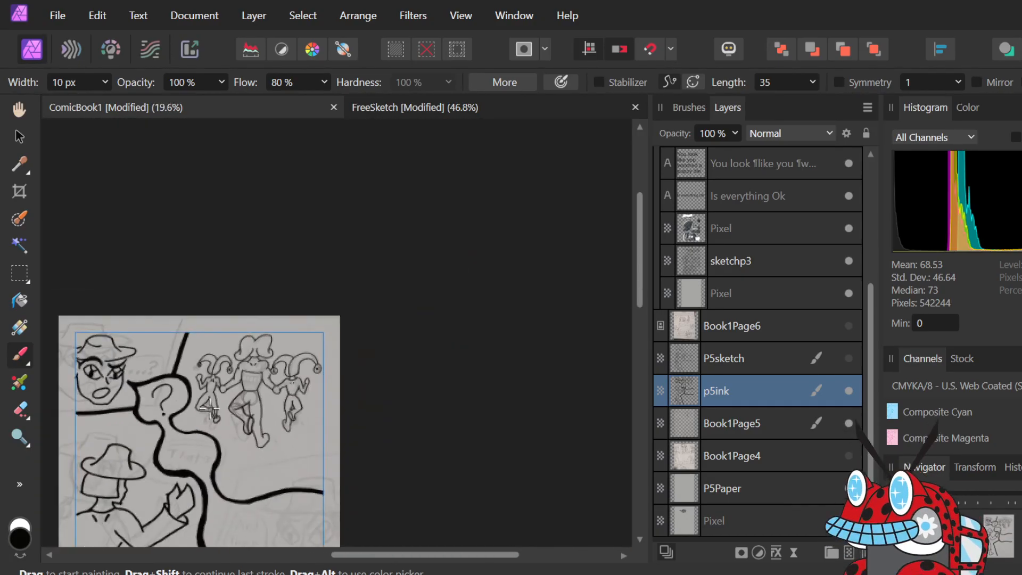
pyautogui.scroll(4, 210, 408)
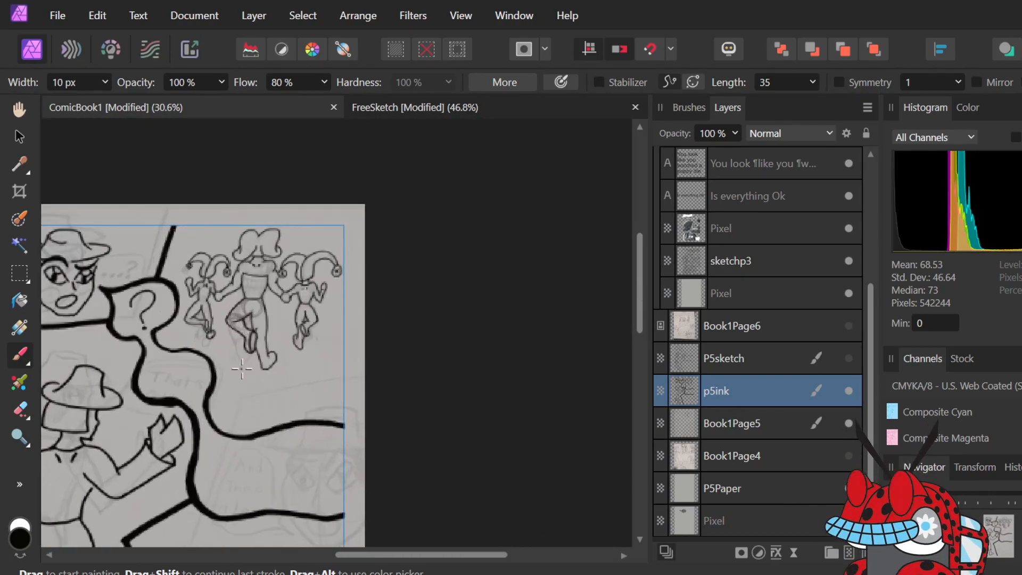
pyautogui.scroll(2, 243, 367)
pyautogui.scroll(-2, 245, 360)
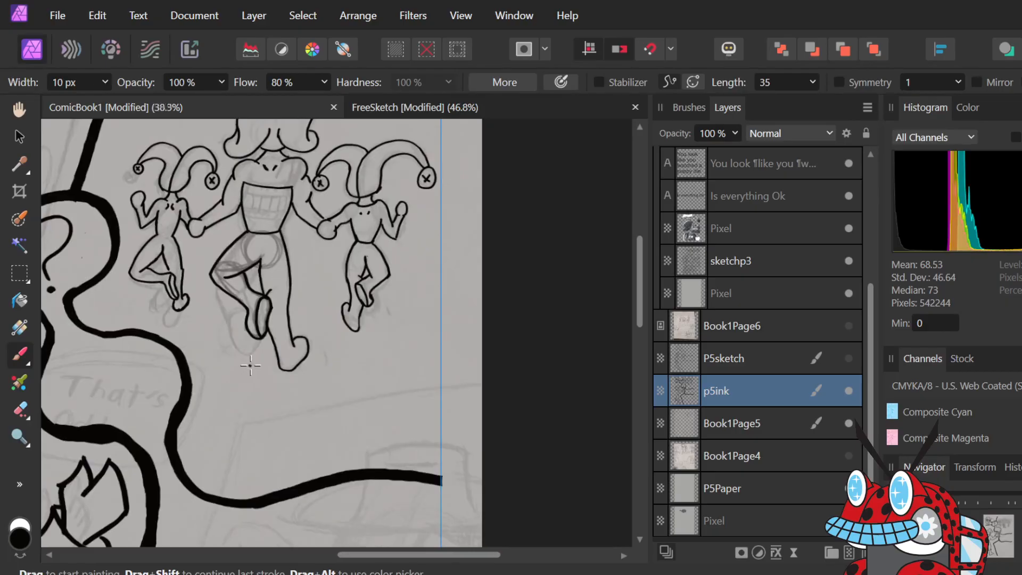
pyautogui.scroll(-4, 247, 365)
pyautogui.scroll(-3, 250, 366)
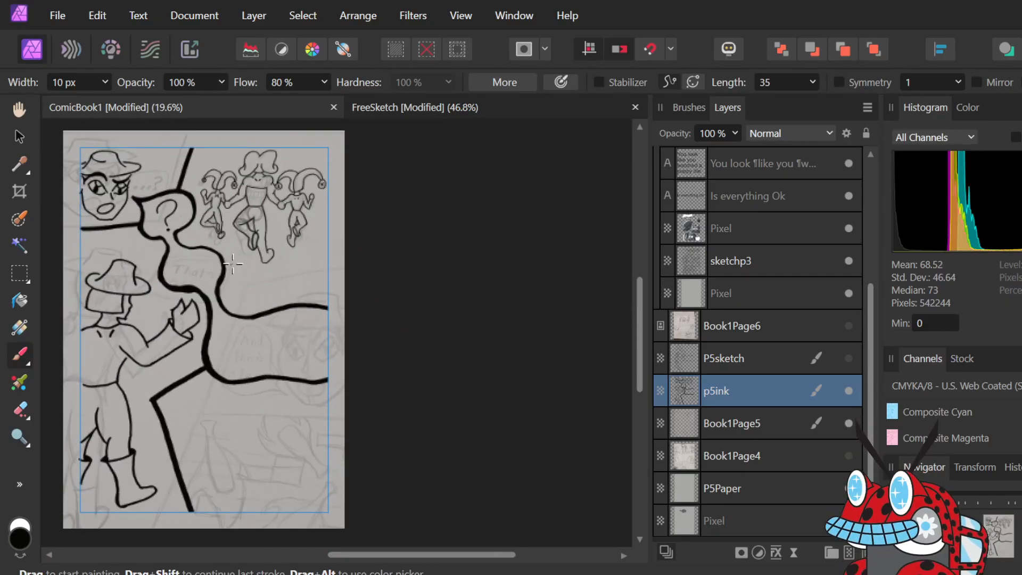
# - Show and select the P5sketch layer and sketch rough loose shapes around the central dancer's hips and legs
pyautogui.scroll(7, 247, 219)
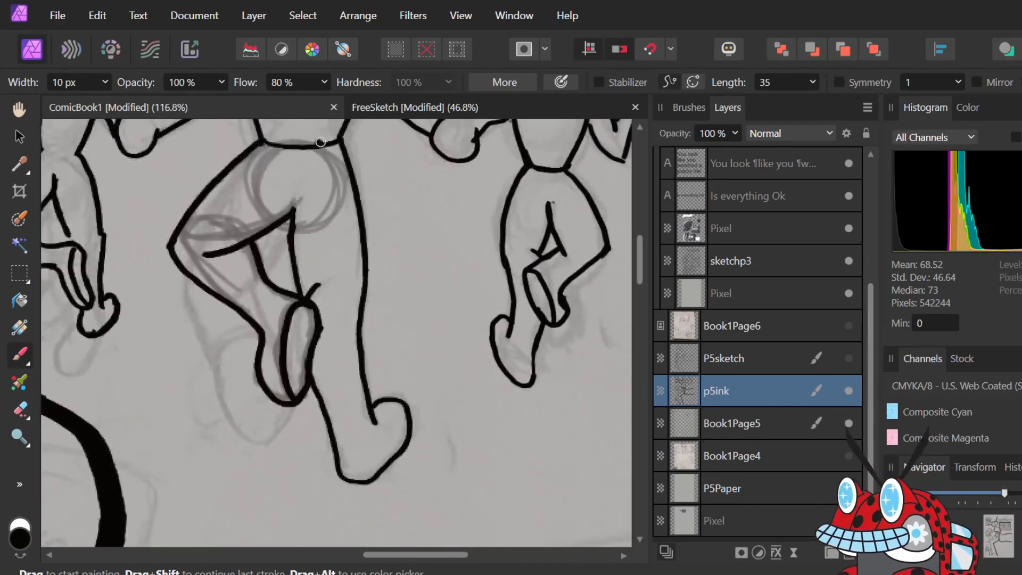
pyautogui.scroll(3, 318, 142)
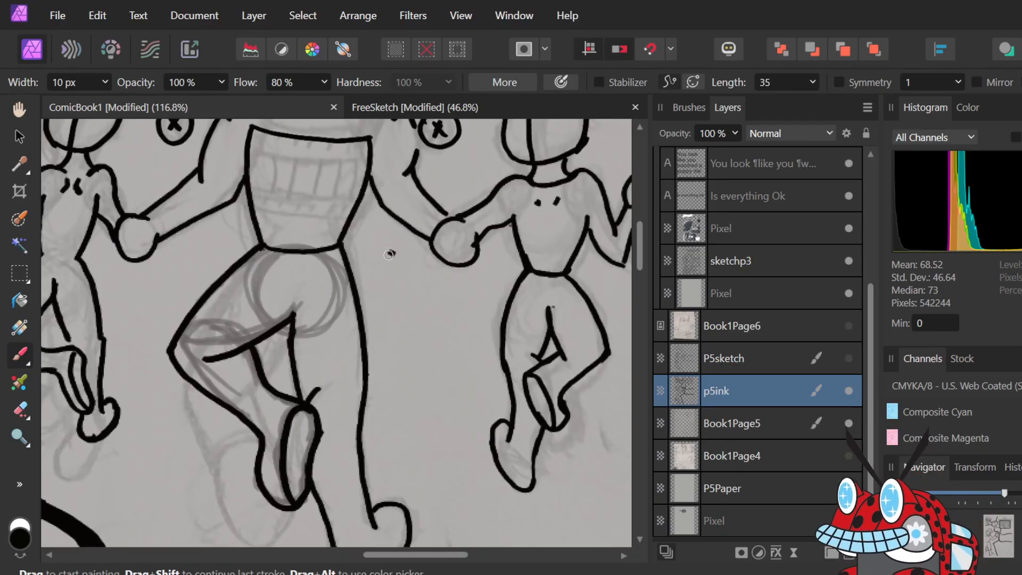
pyautogui.click(761, 359)
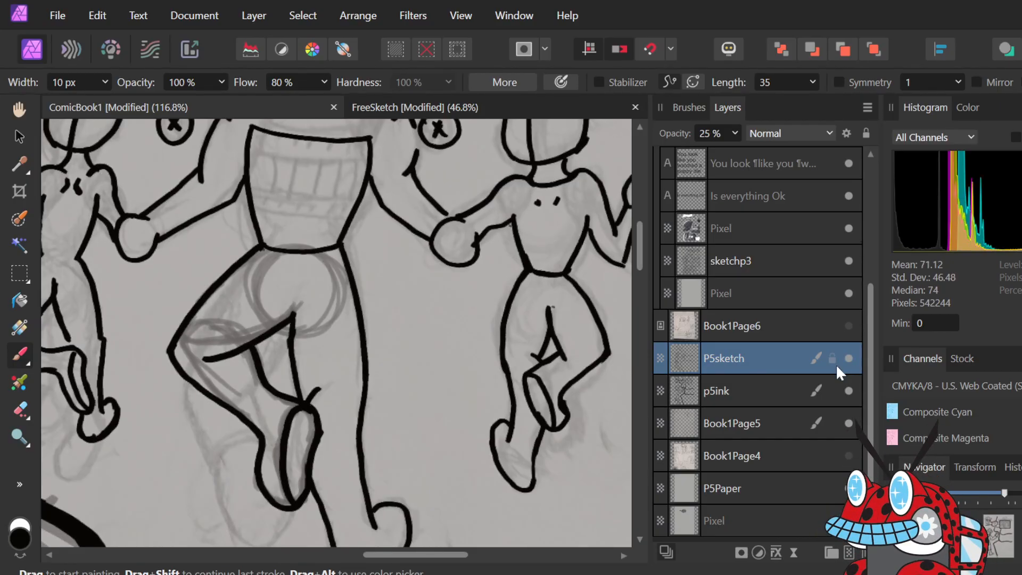
pyautogui.moveTo(345, 320)
pyautogui.mouseDown()
pyautogui.moveTo(348, 271)
pyautogui.moveTo(382, 299)
pyautogui.moveTo(339, 338)
pyautogui.moveTo(371, 291)
pyautogui.moveTo(344, 342)
pyautogui.moveTo(354, 250)
pyautogui.moveTo(386, 297)
pyautogui.moveTo(326, 257)
pyautogui.mouseUp()
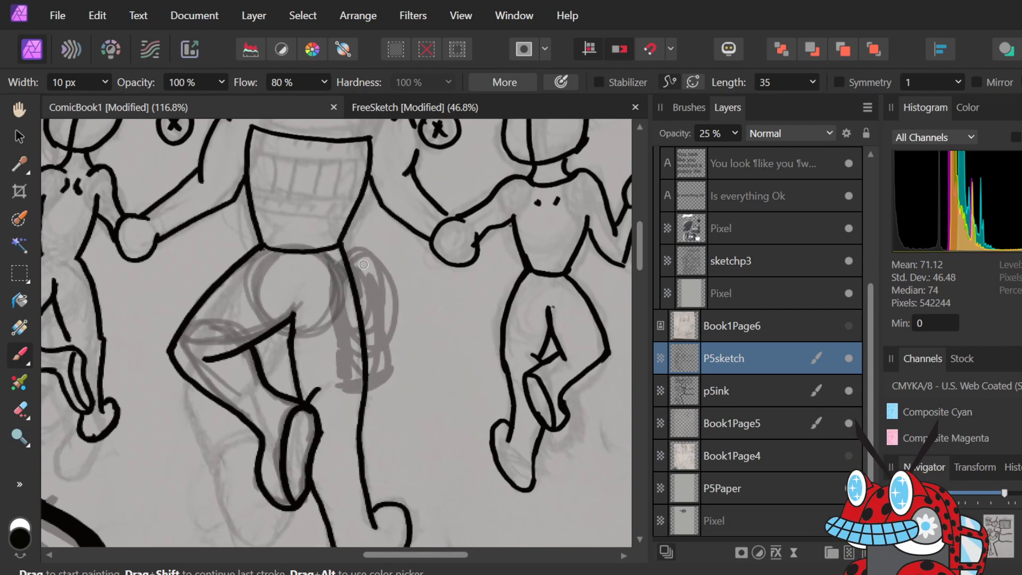
pyautogui.moveTo(351, 247); pyautogui.dragTo(342, 247)
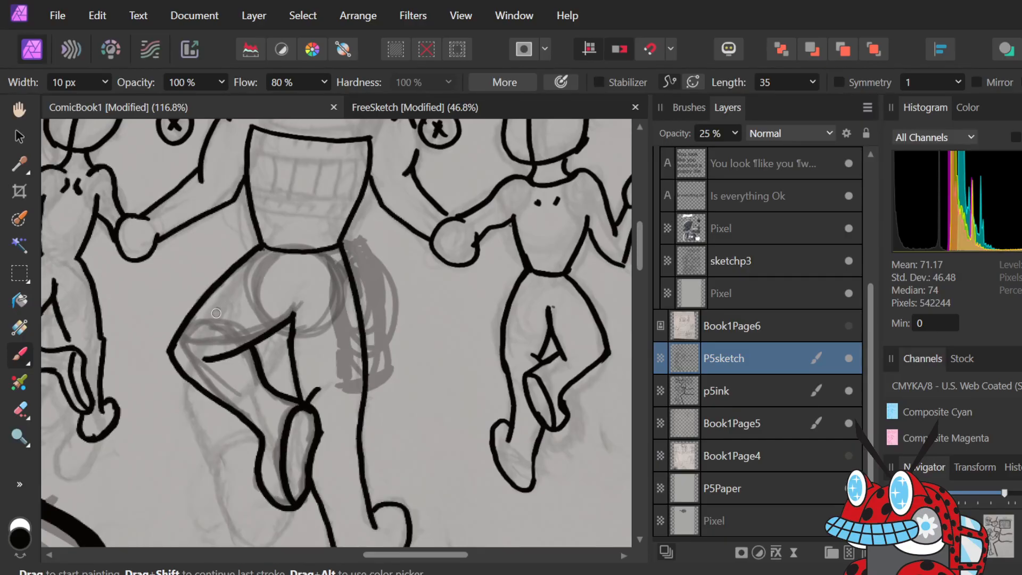
pyautogui.moveTo(204, 336); pyautogui.dragTo(283, 259)
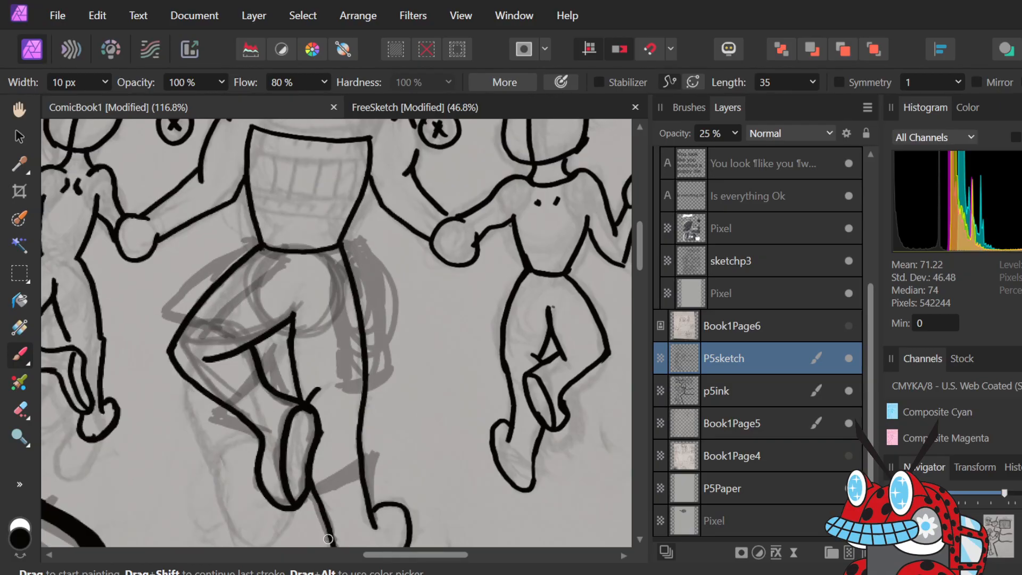
# - Examine the sketched dancer in the context of the whole page and the uninked lower panel
pyautogui.scroll(-5, 425, 451)
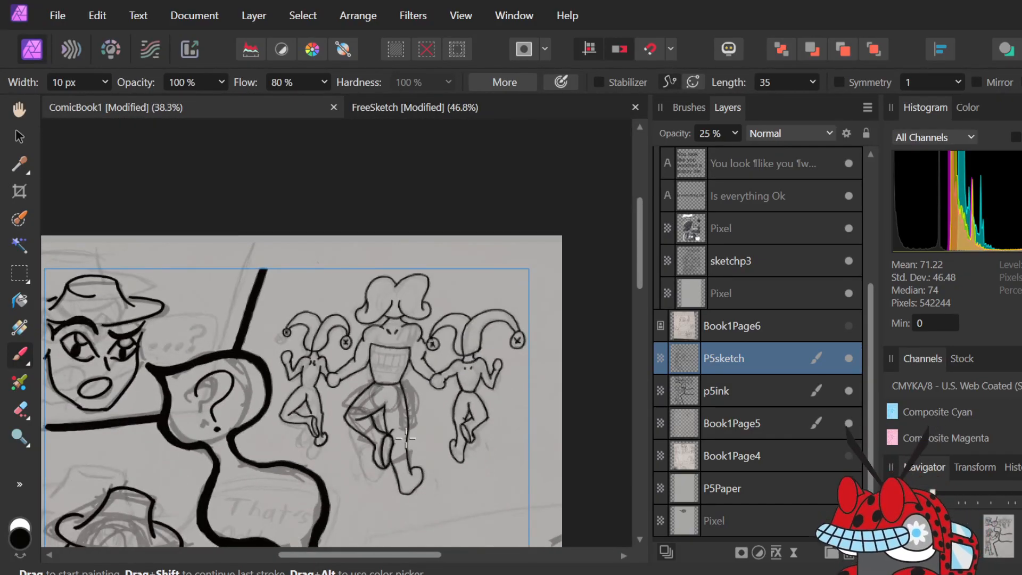
pyautogui.scroll(-4, 398, 434)
pyautogui.scroll(-2, 375, 402)
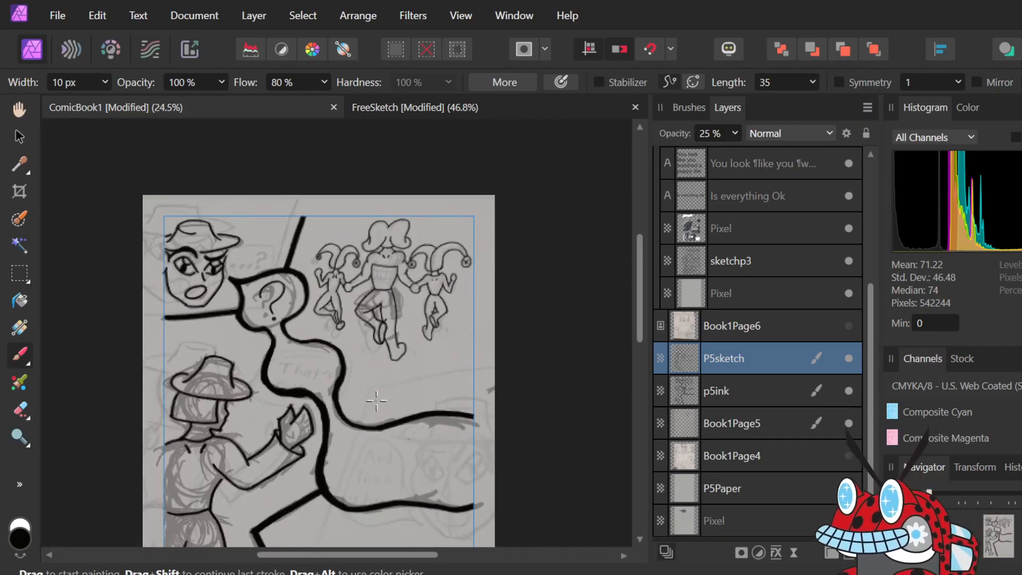
pyautogui.scroll(-2, 376, 400)
pyautogui.scroll(3, 373, 402)
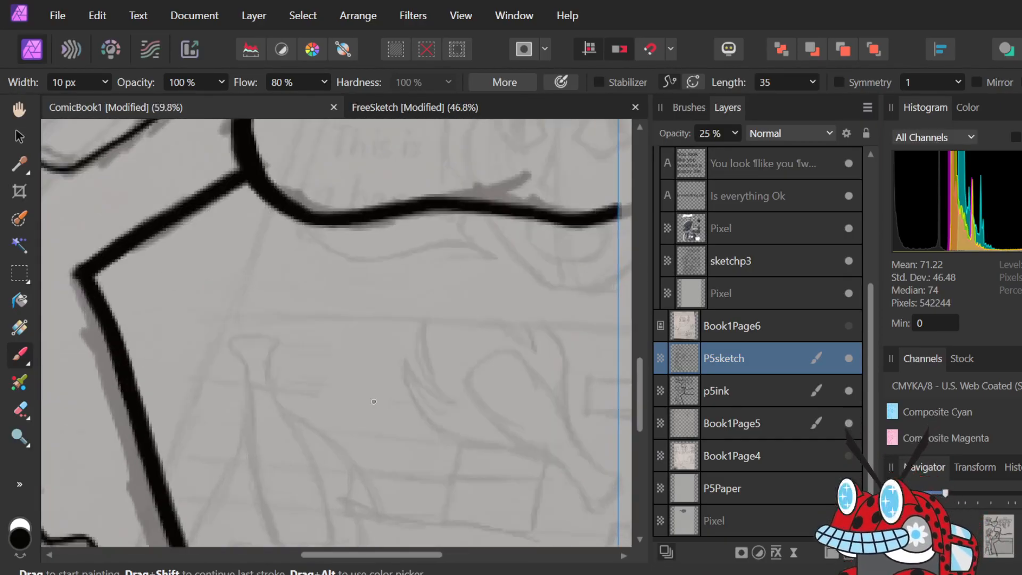
pyautogui.scroll(-3, 373, 401)
pyautogui.scroll(-4, 420, 338)
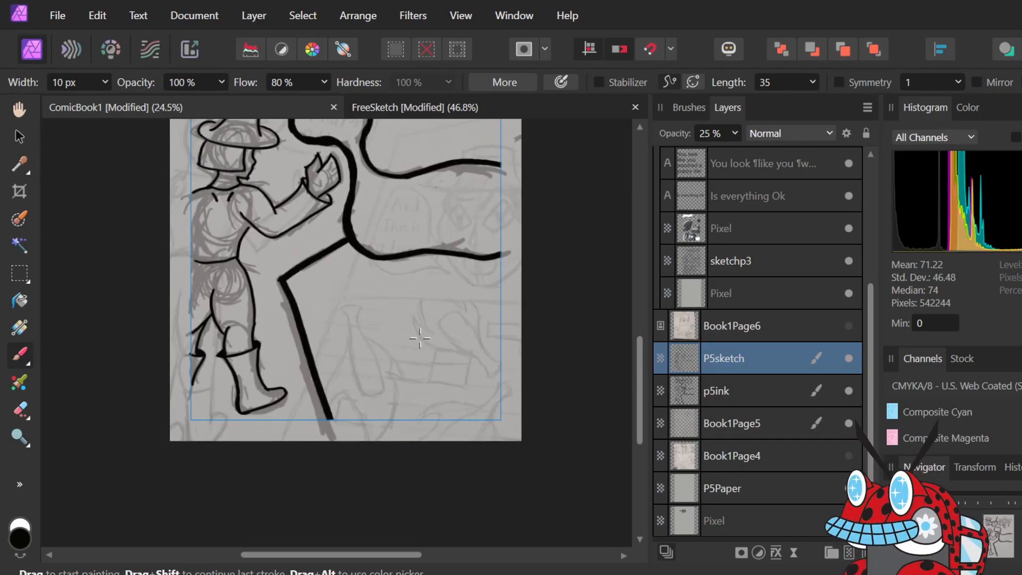
# - Select the Book1Page5 layer, scale it down from its upper corner and reposition it within the page frame
pyautogui.click(772, 392)
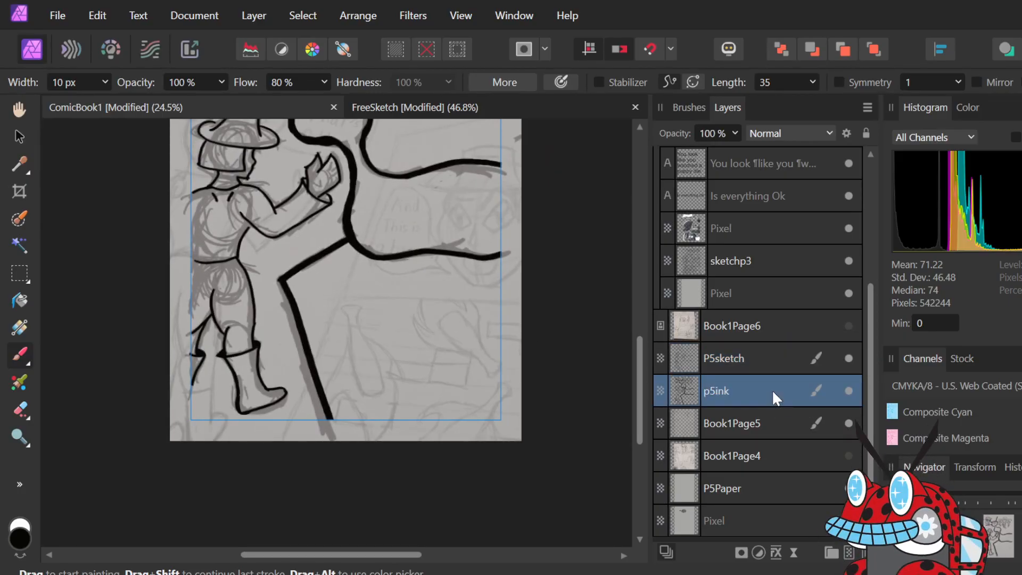
pyautogui.click(768, 422)
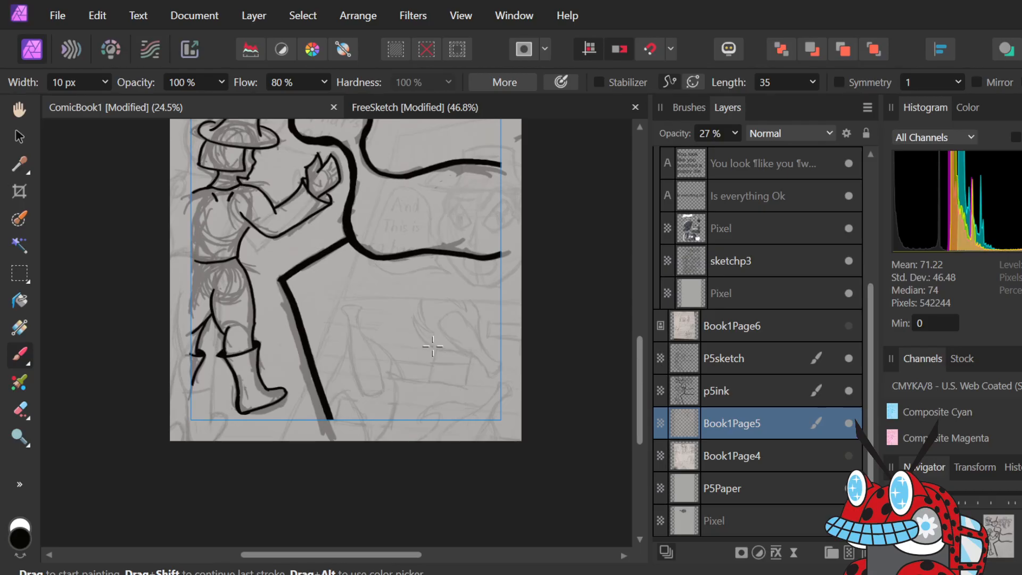
pyautogui.press('v')
pyautogui.moveTo(432, 344); pyautogui.dragTo(436, 323)
pyautogui.scroll(-2, 435, 323)
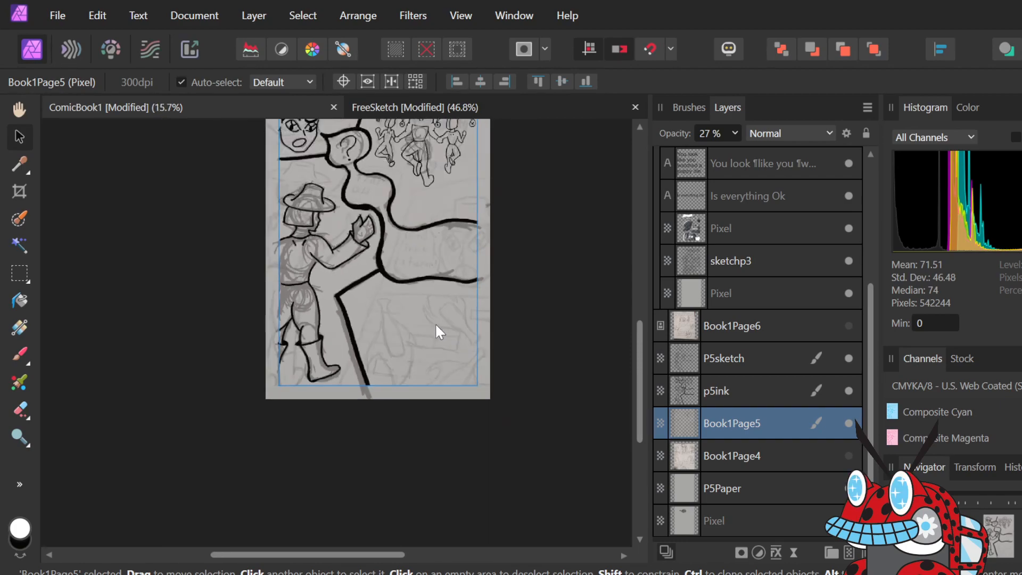
pyautogui.scroll(3, 436, 323)
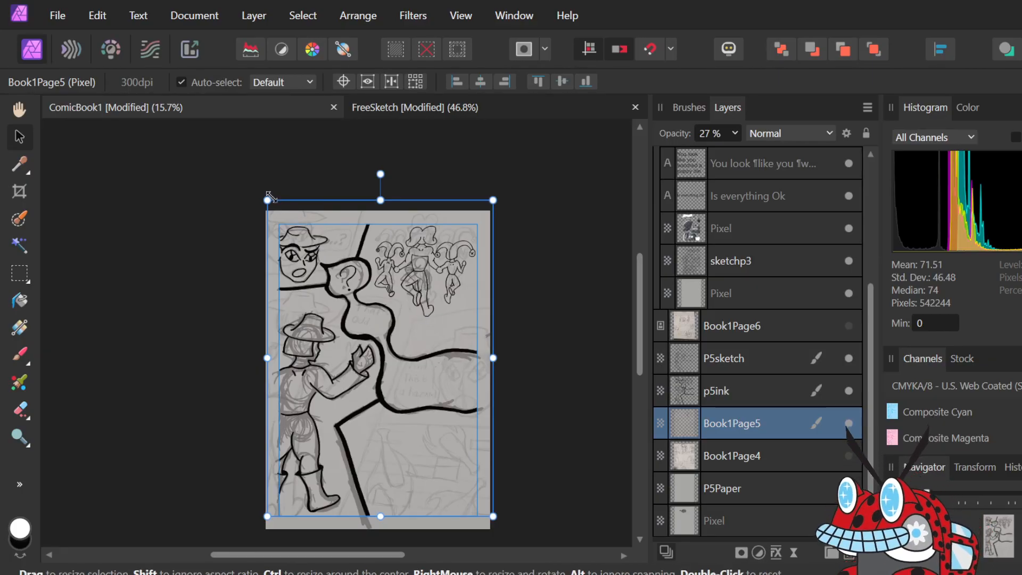
pyautogui.moveTo(267, 200); pyautogui.dragTo(297, 241)
pyautogui.moveTo(383, 455); pyautogui.dragTo(373, 441)
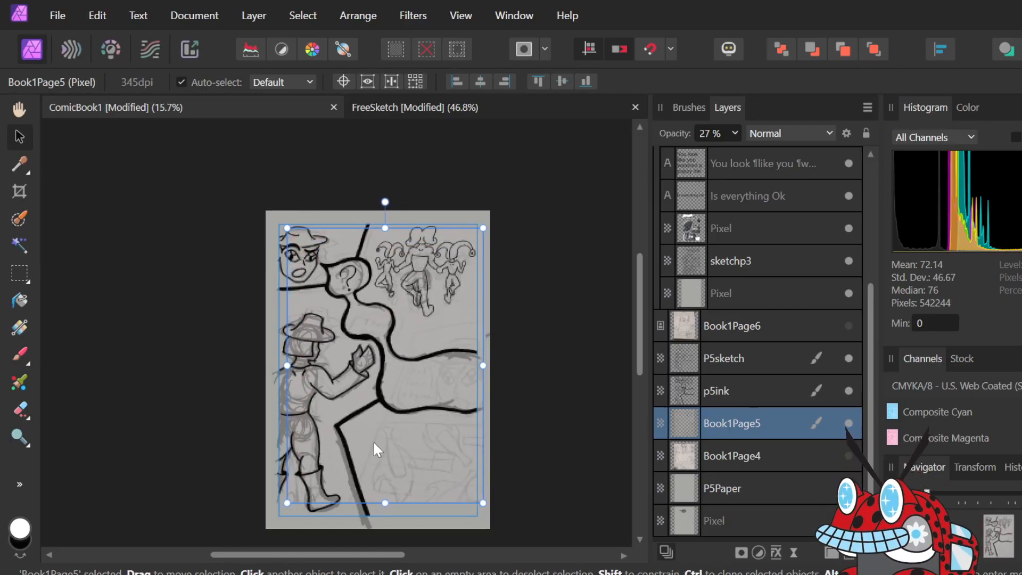
# - Nudge the Book1Page5 sketch so its club-shaped objects sit inside the lower panel
pyautogui.scroll(4, 407, 487)
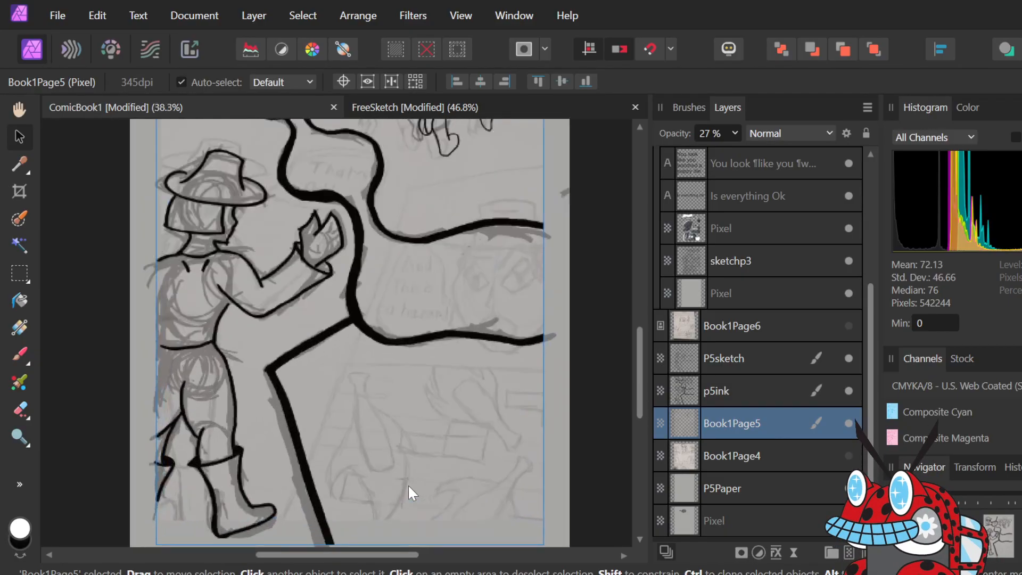
pyautogui.scroll(1, 410, 469)
pyautogui.scroll(-2, 417, 362)
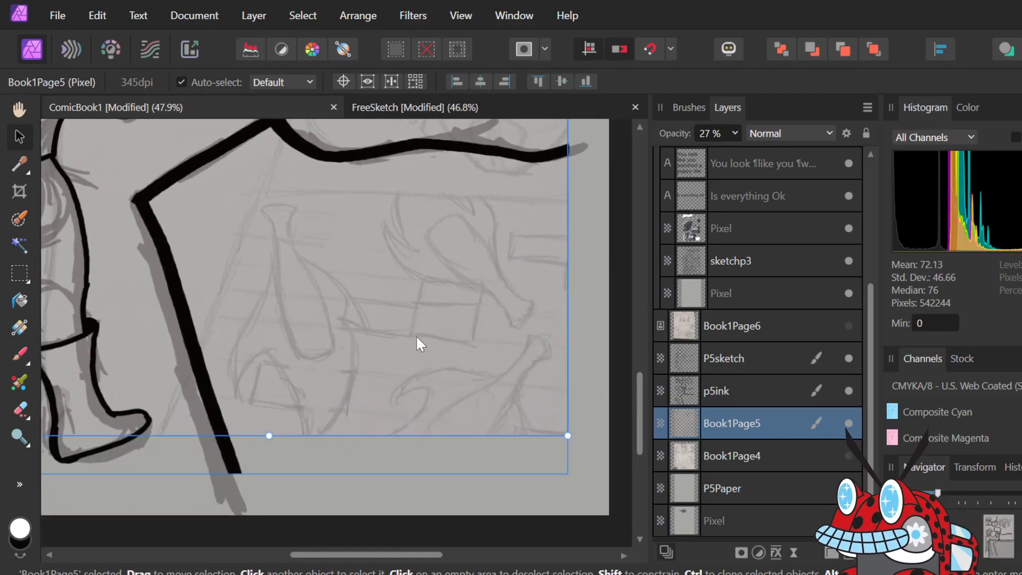
pyautogui.moveTo(405, 301); pyautogui.dragTo(408, 314)
pyautogui.moveTo(407, 314); pyautogui.dragTo(400, 314)
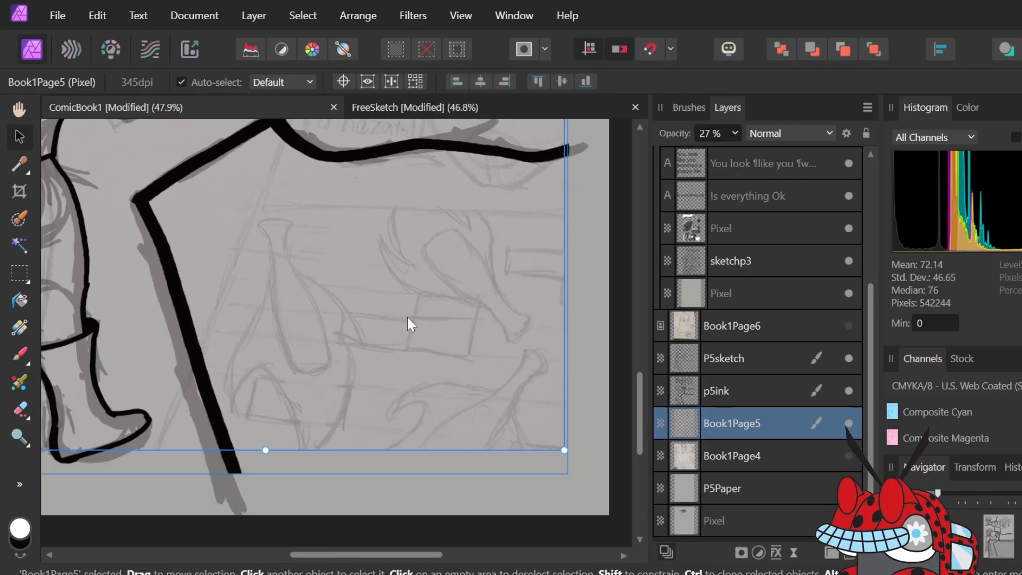
# - Activate the Paint Brush on the p5ink layer and set its width to 16 px
pyautogui.press('b')
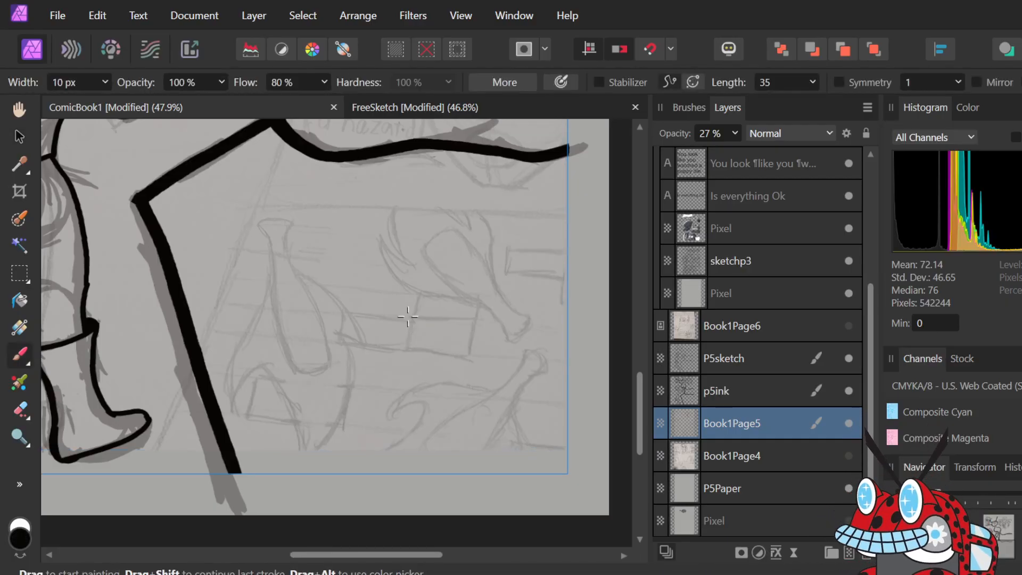
pyautogui.click(743, 392)
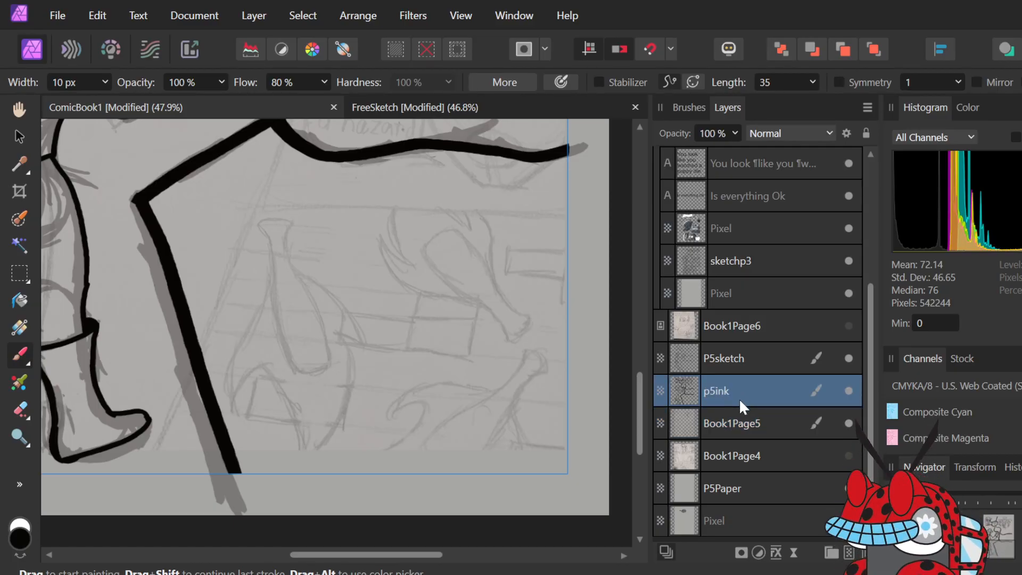
pyautogui.press('v')
pyautogui.press('b')
pyautogui.press('v')
pyautogui.press('b')
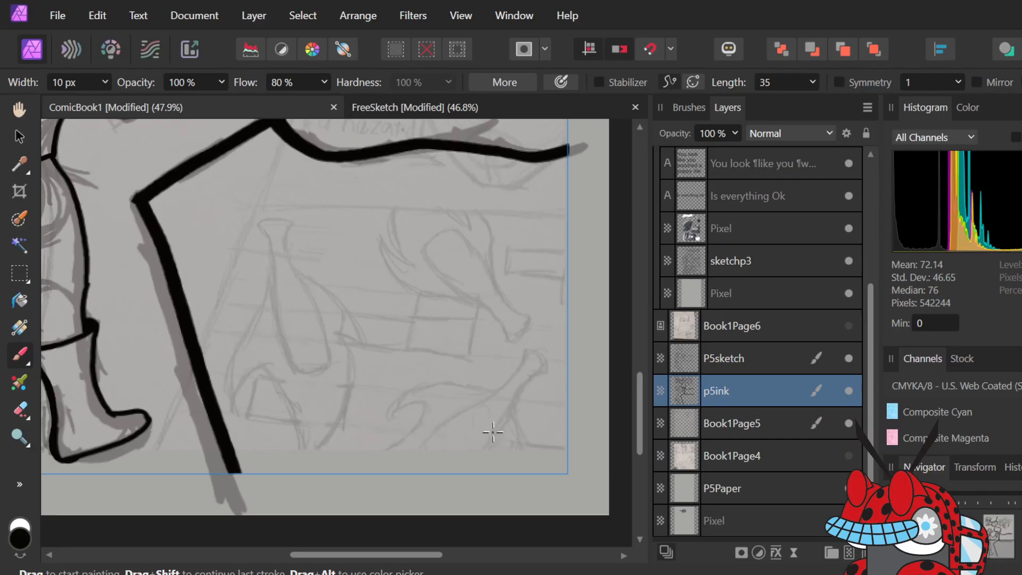
pyautogui.moveTo(502, 295)
pyautogui.mouseDown()
pyautogui.moveTo(479, 351)
pyautogui.moveTo(524, 456)
pyautogui.mouseUp()
pyautogui.hotkey('ctrl', 'z')
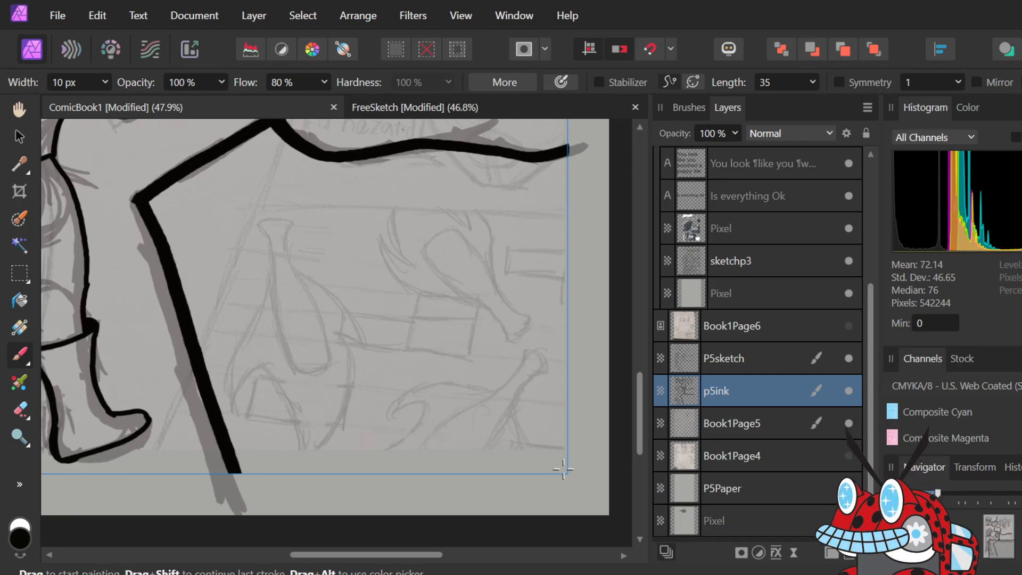
pyautogui.click(688, 108)
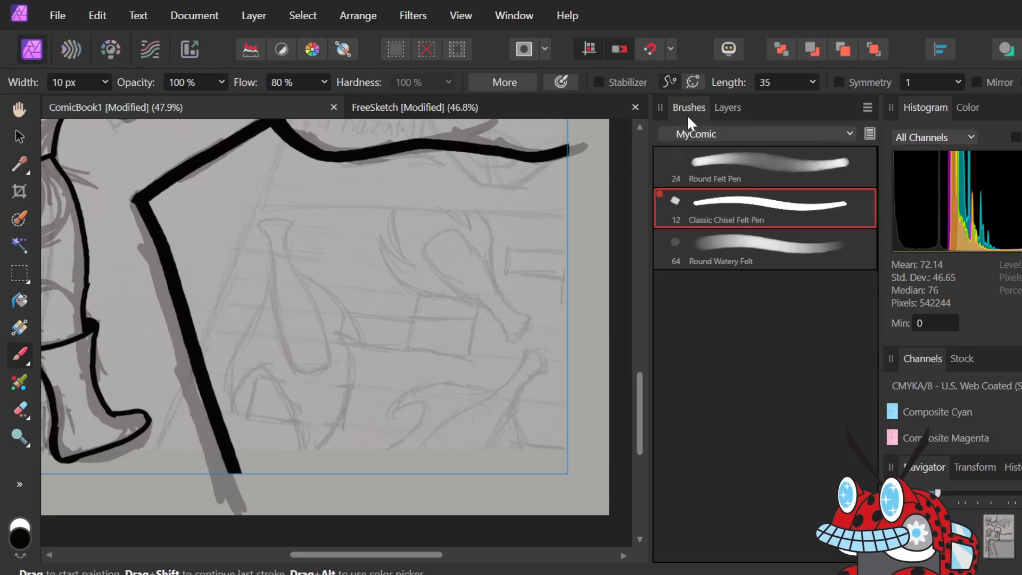
pyautogui.click(727, 107)
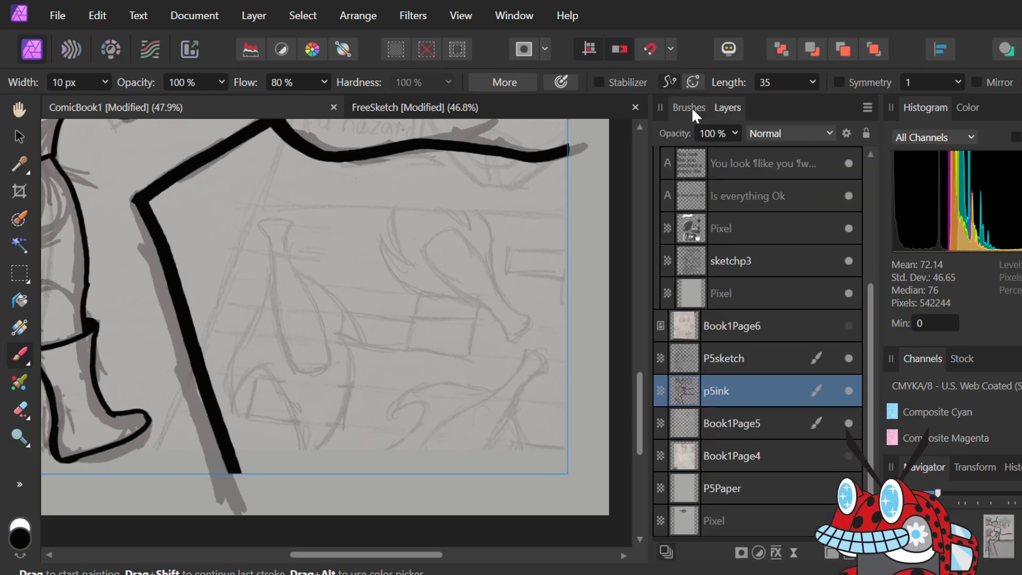
pyautogui.click(105, 82)
pyautogui.moveTo(112, 102); pyautogui.dragTo(117, 105)
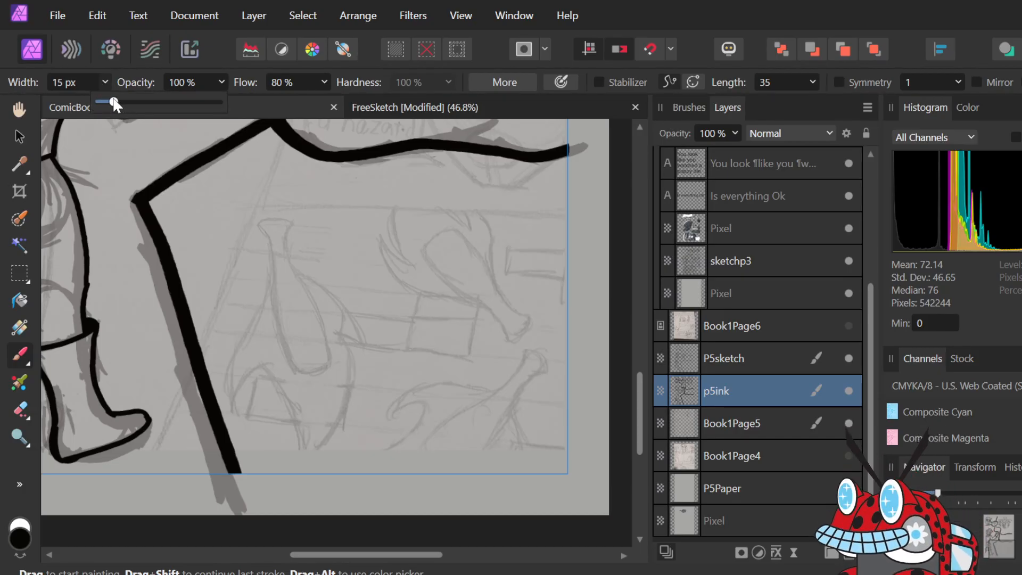
pyautogui.moveTo(396, 200); pyautogui.dragTo(402, 246)
pyautogui.hotkey('ctrl', 'z')
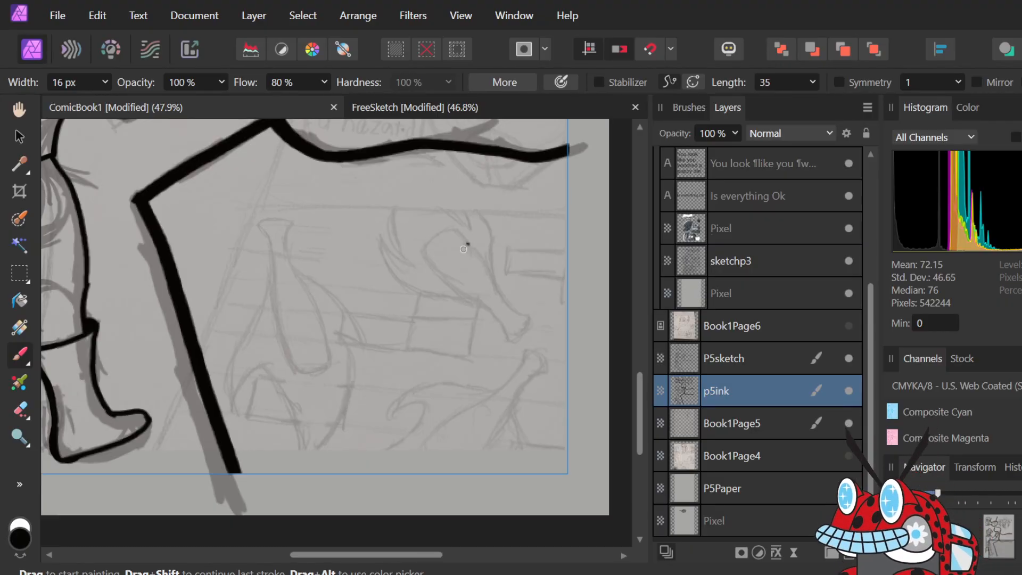
pyautogui.moveTo(422, 252)
pyautogui.mouseDown()
pyautogui.moveTo(449, 228)
pyautogui.moveTo(436, 237)
pyautogui.moveTo(462, 232)
pyautogui.moveTo(471, 255)
pyautogui.moveTo(461, 230)
pyautogui.moveTo(522, 316)
pyautogui.moveTo(461, 226)
pyautogui.moveTo(531, 317)
pyautogui.mouseUp()
pyautogui.hotkey('ctrl', 'z')
pyautogui.hotkey('ctrl', 'z')
pyautogui.hotkey('ctrl', 'z')
pyautogui.hotkey('ctrl', 'z')
pyautogui.hotkey('ctrl', 'z')
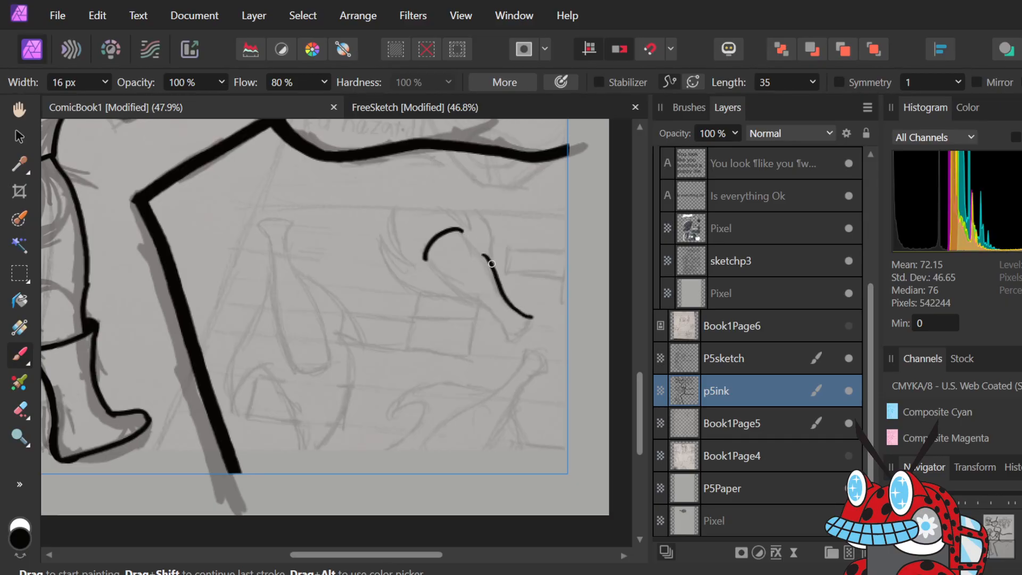
pyautogui.moveTo(490, 267); pyautogui.dragTo(454, 225)
pyautogui.moveTo(428, 260)
pyautogui.mouseDown()
pyautogui.moveTo(480, 302)
pyautogui.moveTo(424, 250)
pyautogui.moveTo(507, 336)
pyautogui.mouseUp()
pyautogui.hotkey('ctrl', 'z')
pyautogui.hotkey('ctrl', 'z')
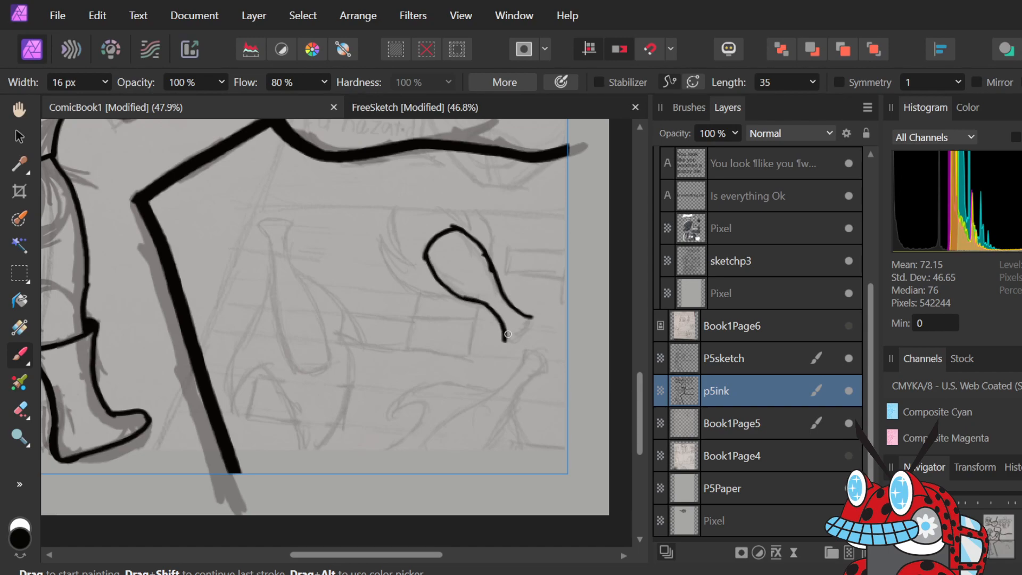
pyautogui.hotkey('ctrl', 'z')
pyautogui.hotkey('ctrl', 'z')
pyautogui.hotkey('ctrl', 'z')
pyautogui.hotkey('ctrl', 'z')
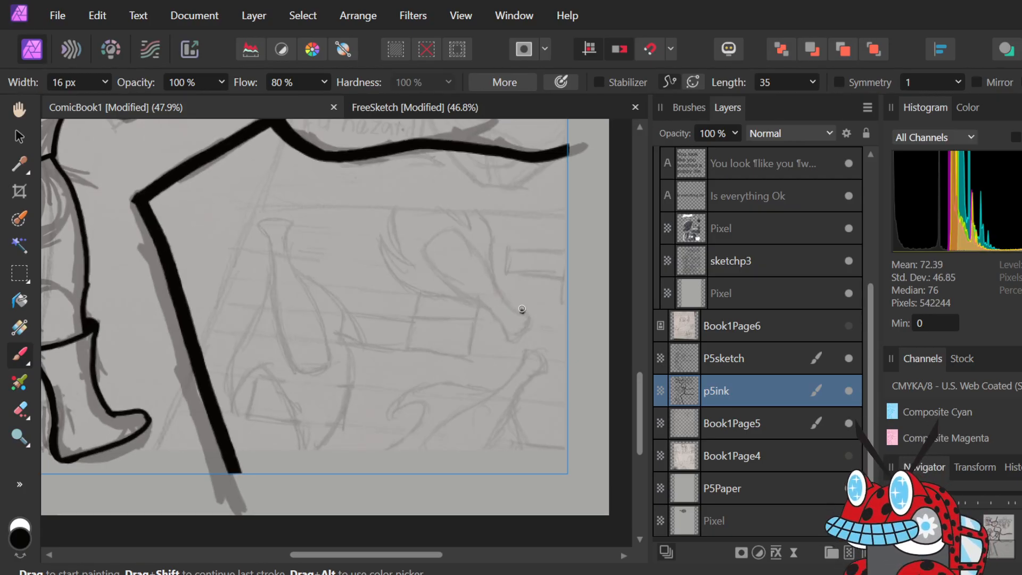
# - Ink the closed outline of the tilted club in the lower panel, from its rounded end to the flared tip
pyautogui.scroll(6, 518, 292)
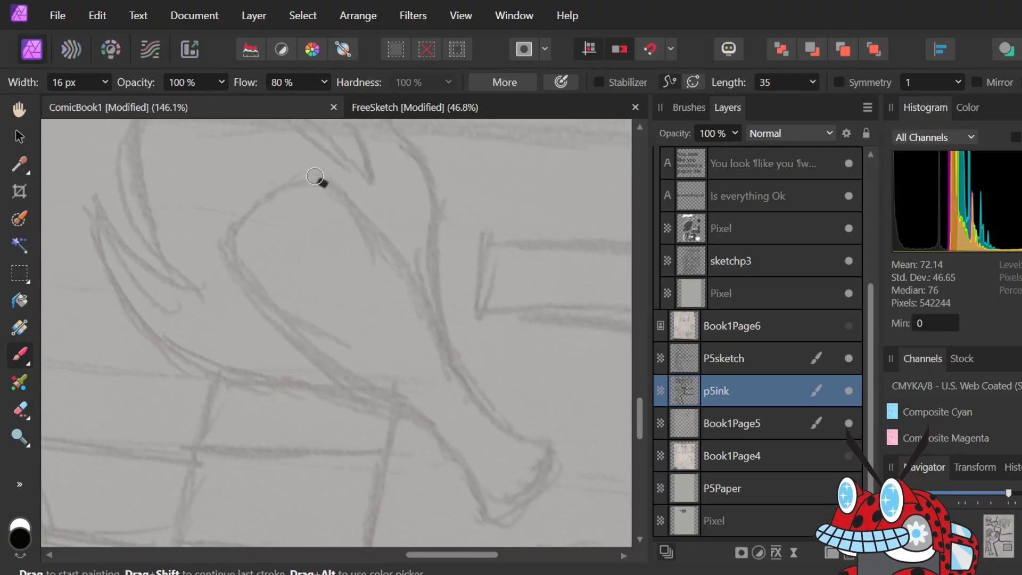
pyautogui.moveTo(320, 176)
pyautogui.mouseDown()
pyautogui.moveTo(289, 187)
pyautogui.moveTo(242, 240)
pyautogui.moveTo(239, 276)
pyautogui.mouseUp()
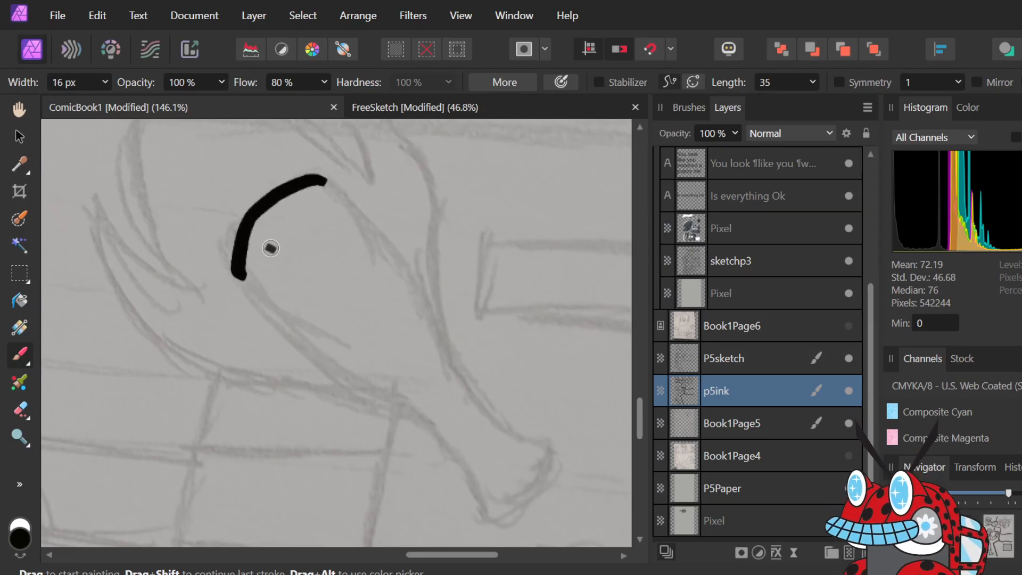
pyautogui.hotkey('ctrl', 'z')
pyautogui.moveTo(229, 254)
pyautogui.mouseDown()
pyautogui.moveTo(239, 227)
pyautogui.moveTo(322, 171)
pyautogui.moveTo(315, 188)
pyautogui.moveTo(323, 171)
pyautogui.moveTo(368, 205)
pyautogui.moveTo(409, 264)
pyautogui.moveTo(460, 378)
pyautogui.moveTo(493, 419)
pyautogui.moveTo(555, 445)
pyautogui.moveTo(483, 519)
pyautogui.mouseUp()
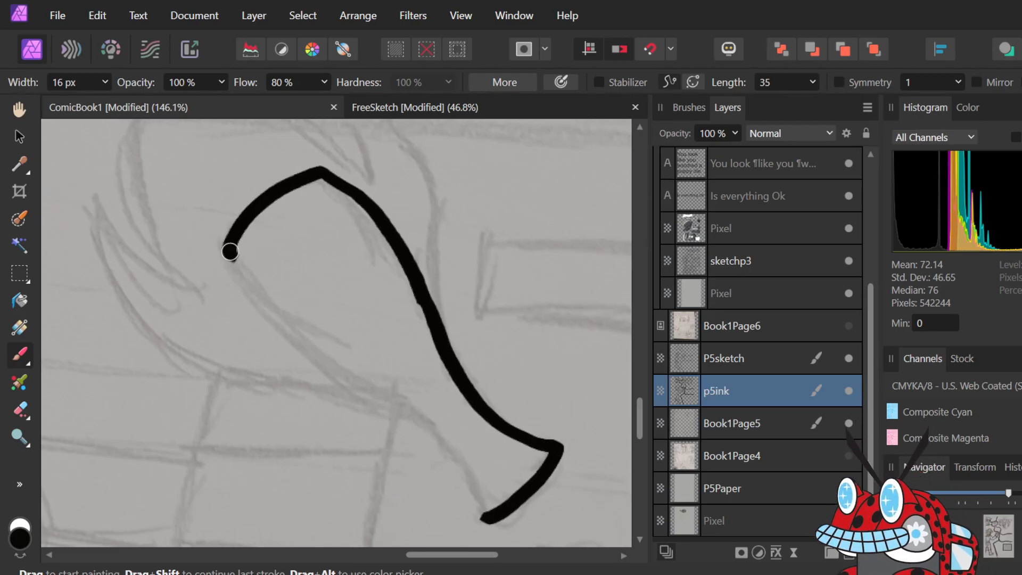
pyautogui.moveTo(241, 271)
pyautogui.mouseDown()
pyautogui.moveTo(278, 322)
pyautogui.moveTo(426, 420)
pyautogui.moveTo(482, 501)
pyautogui.mouseUp()
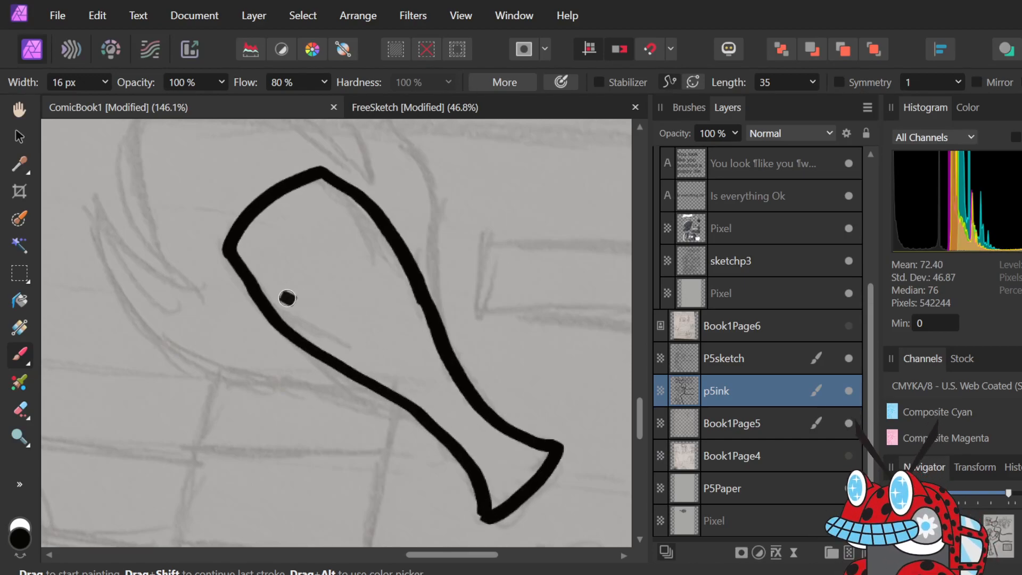
pyautogui.scroll(-5, 285, 292)
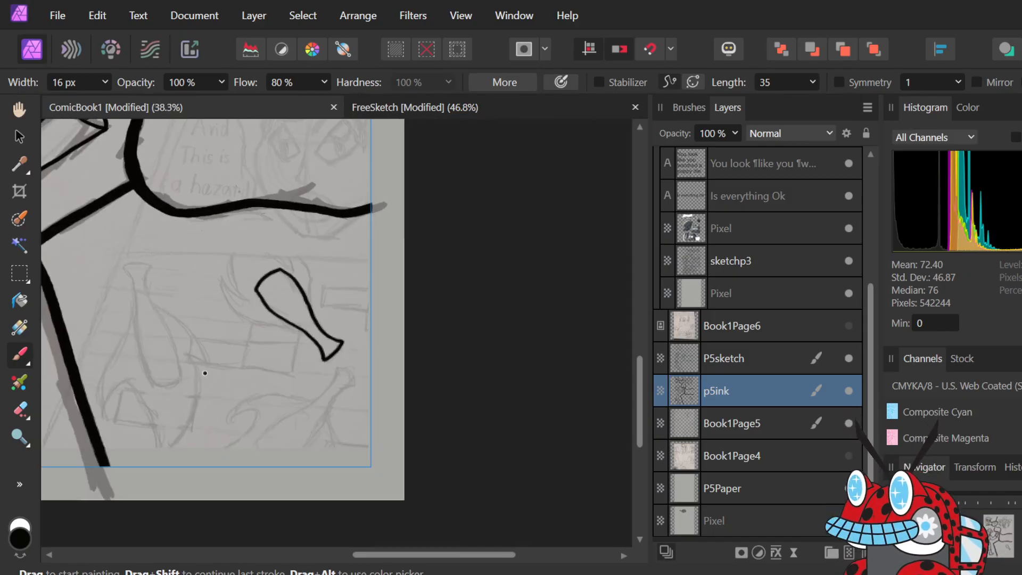
pyautogui.scroll(4, 164, 330)
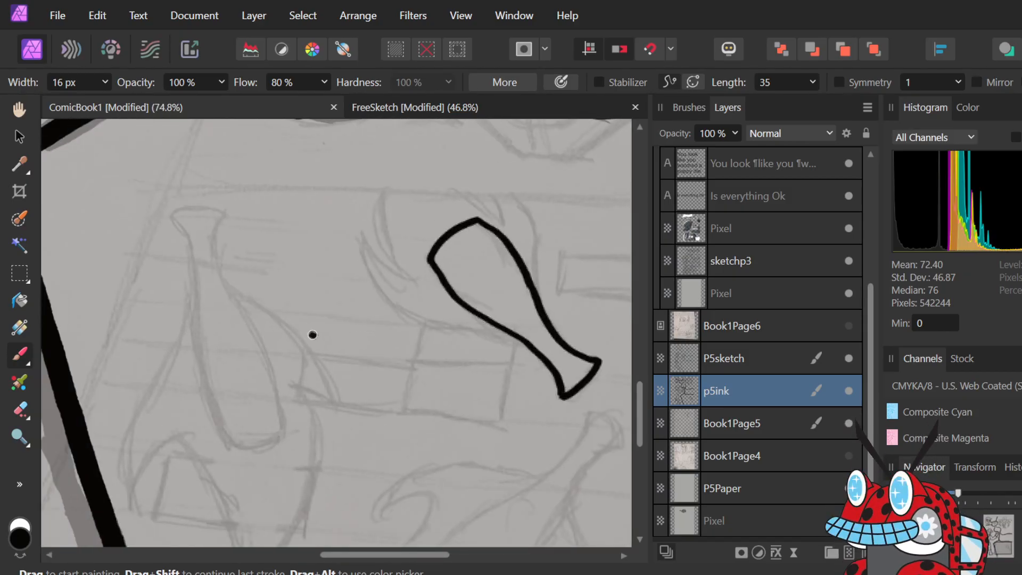
# - Ink the closed outline of the upright club on the p5ink layer, from its narrow neck to the rounded base
pyautogui.scroll(1, 290, 342)
pyautogui.scroll(1, 290, 342)
pyautogui.scroll(-1, 290, 342)
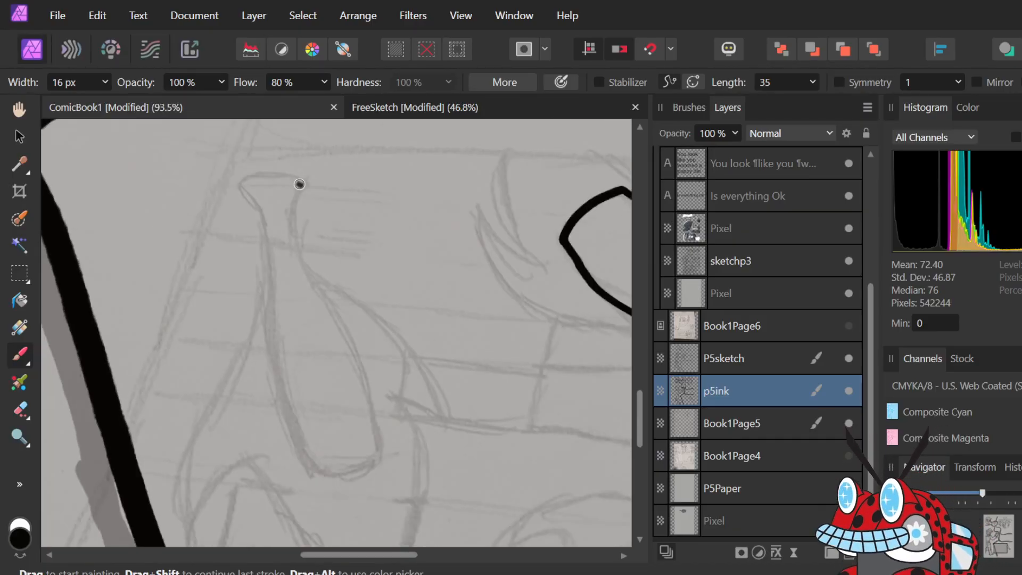
pyautogui.moveTo(301, 186)
pyautogui.mouseDown()
pyautogui.moveTo(306, 265)
pyautogui.moveTo(347, 333)
pyautogui.moveTo(375, 442)
pyautogui.moveTo(365, 465)
pyautogui.moveTo(307, 479)
pyautogui.mouseUp()
pyautogui.moveTo(242, 198)
pyautogui.mouseDown()
pyautogui.moveTo(272, 267)
pyautogui.moveTo(264, 350)
pyautogui.moveTo(305, 486)
pyautogui.moveTo(325, 480)
pyautogui.mouseUp()
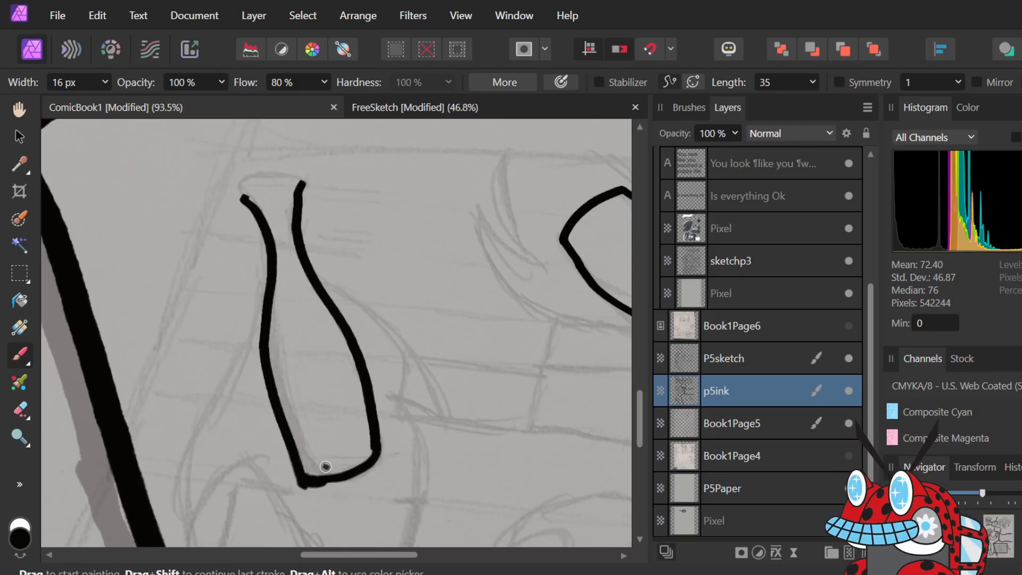
pyautogui.moveTo(246, 195)
pyautogui.mouseDown()
pyautogui.moveTo(309, 172)
pyautogui.moveTo(308, 162)
pyautogui.moveTo(317, 182)
pyautogui.moveTo(299, 188)
pyautogui.moveTo(281, 170)
pyautogui.moveTo(247, 202)
pyautogui.mouseUp()
pyautogui.hotkey('ctrl', 'z')
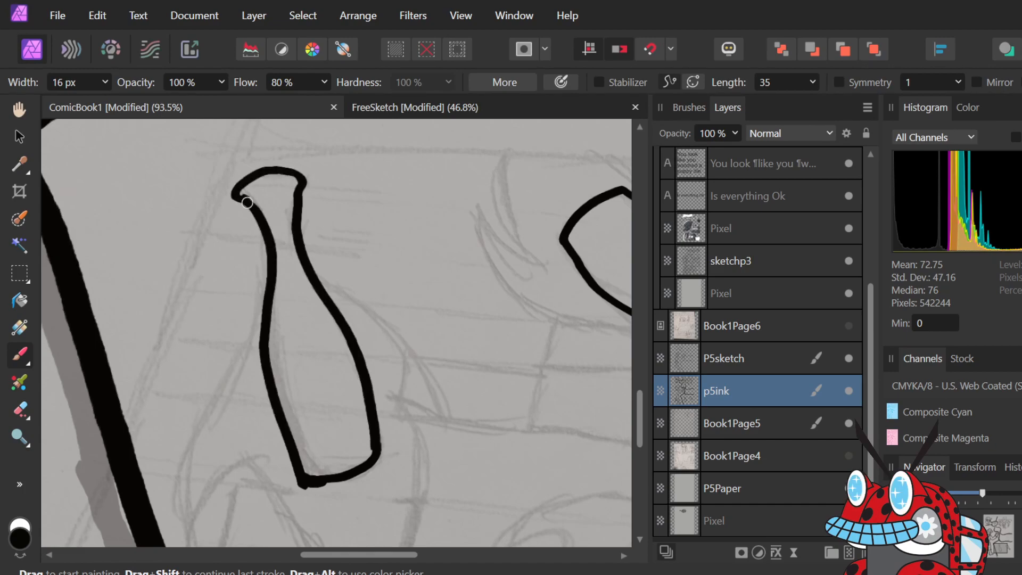
pyautogui.scroll(-3, 421, 192)
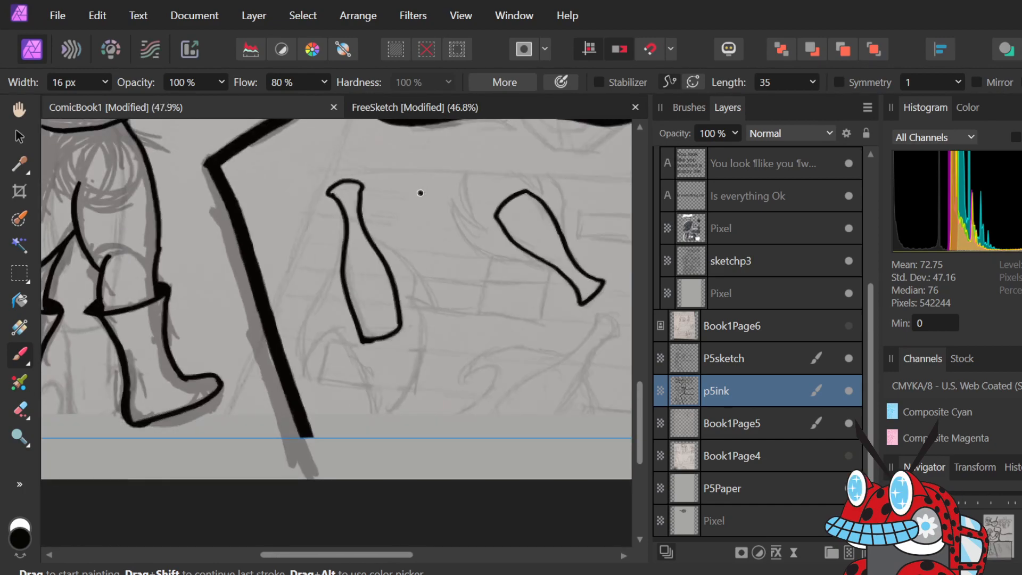
pyautogui.hscroll(3, 426, 200)
pyautogui.scroll(4, 540, 399)
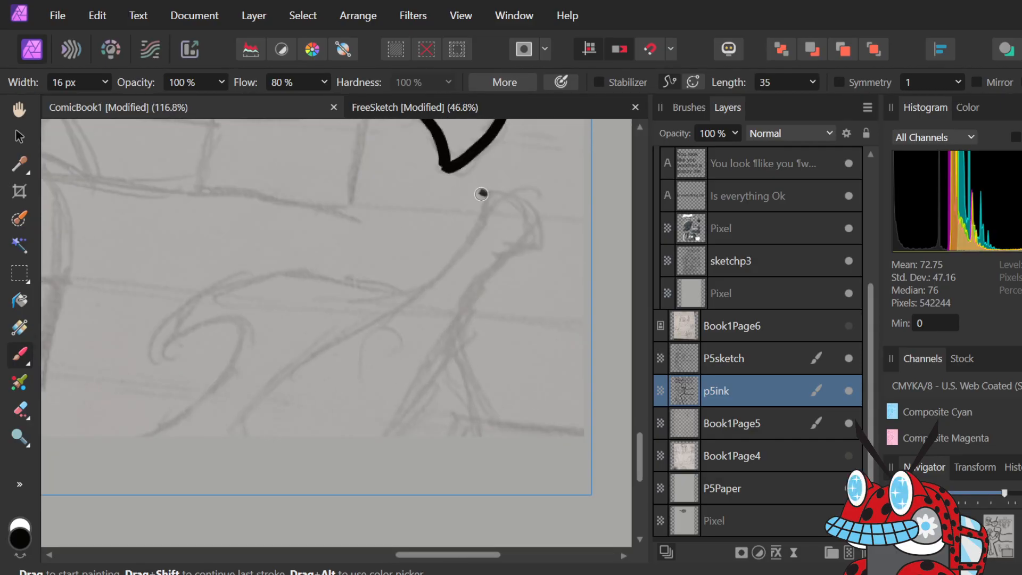
pyautogui.moveTo(484, 197)
pyautogui.mouseDown()
pyautogui.moveTo(447, 265)
pyautogui.moveTo(267, 379)
pyautogui.moveTo(215, 446)
pyautogui.mouseUp()
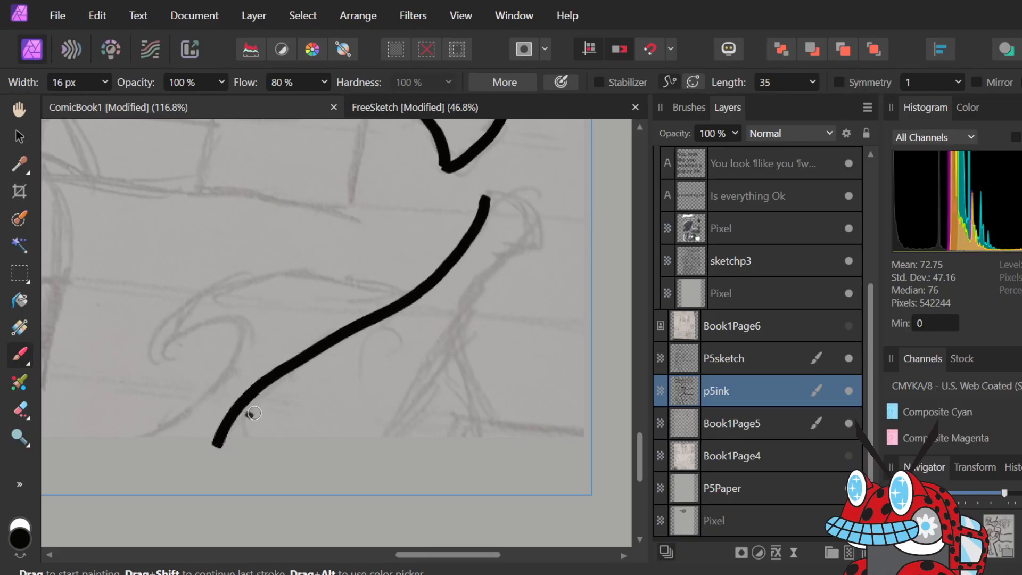
pyautogui.hotkey('ctrl', 'z')
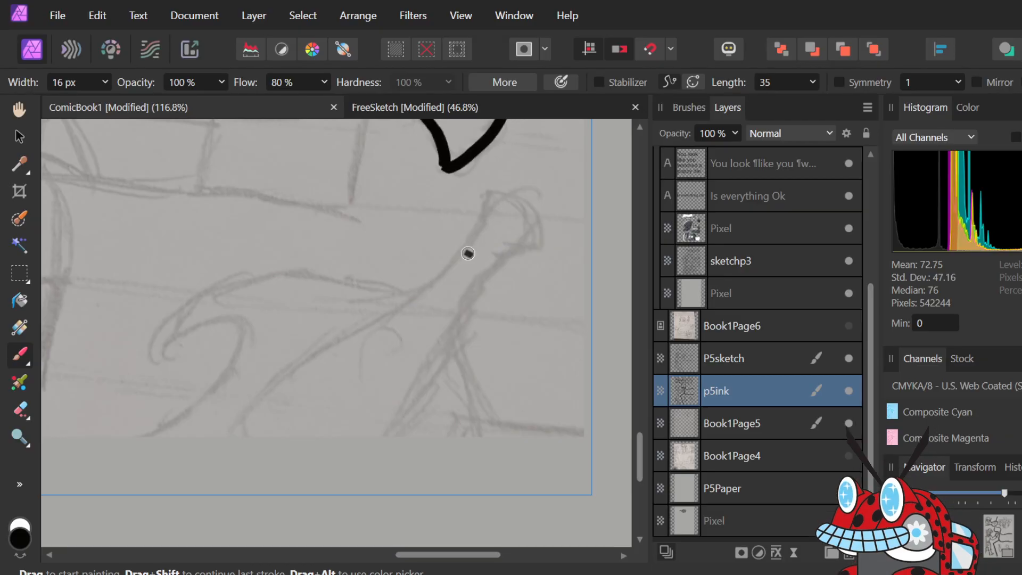
# - Select the Book1Page5 layer and shift the sketch down so its lower edge meets the bottom of the page frame
pyautogui.scroll(-5, 468, 251)
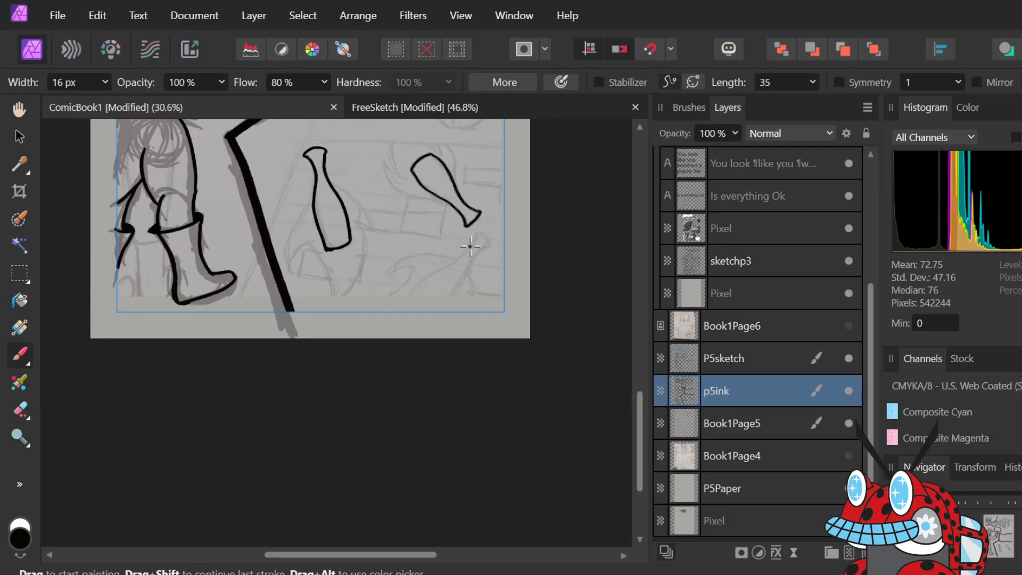
pyautogui.click(719, 417)
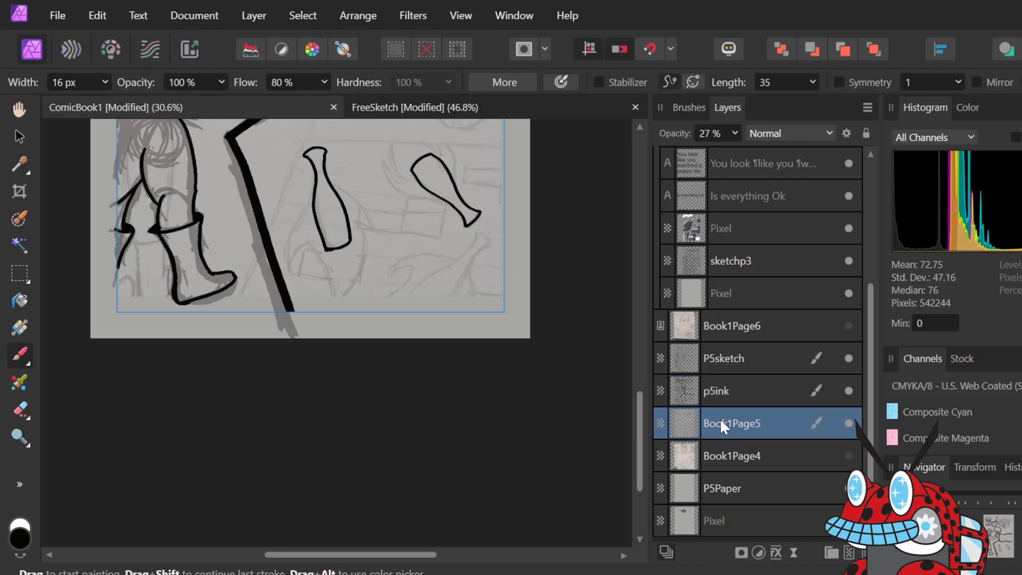
pyautogui.press('v')
pyautogui.moveTo(400, 251)
pyautogui.mouseDown()
pyautogui.moveTo(400, 279)
pyautogui.moveTo(420, 282)
pyautogui.moveTo(406, 258)
pyautogui.moveTo(393, 264)
pyautogui.mouseUp()
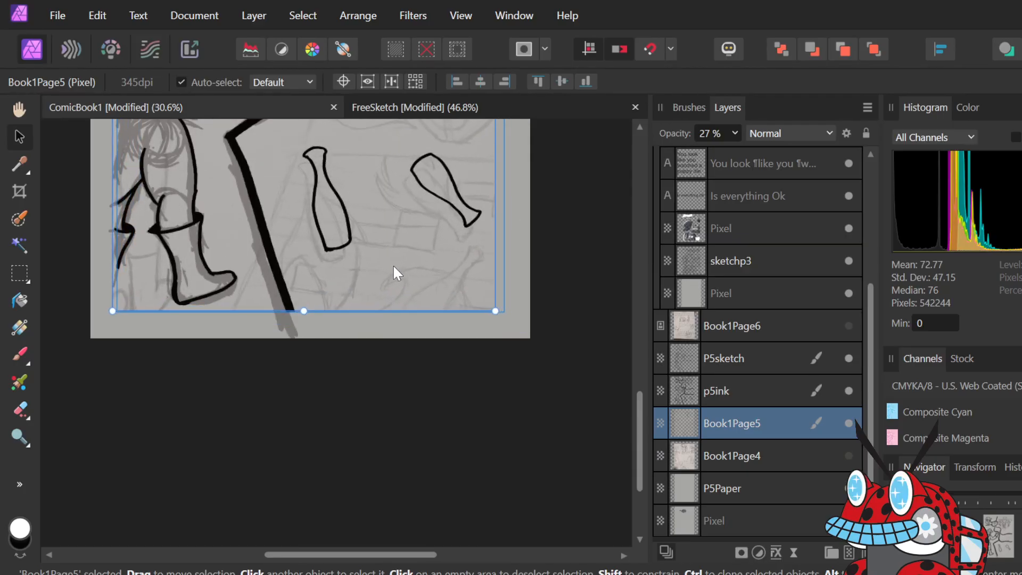
pyautogui.scroll(-3, 400, 263)
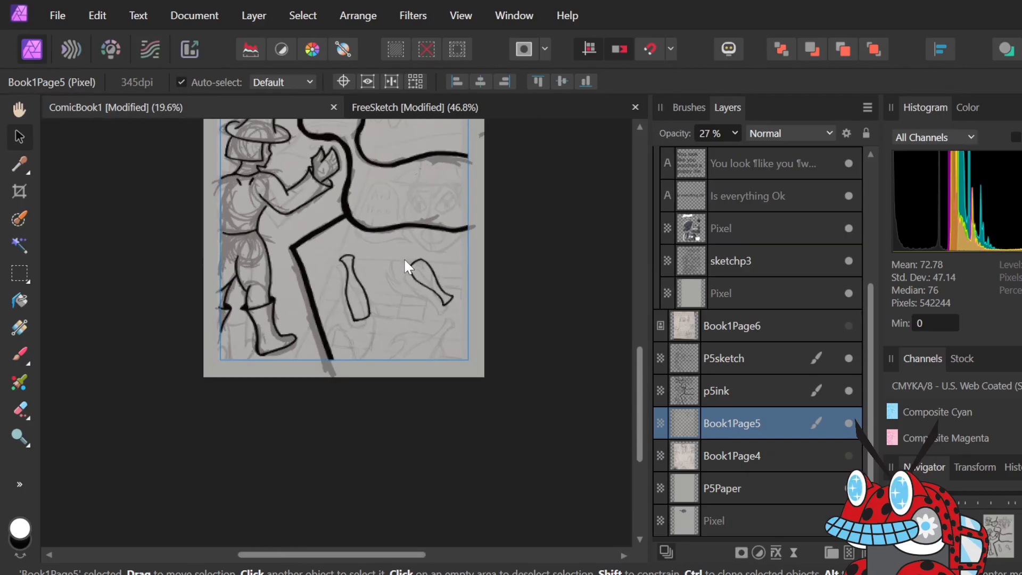
pyautogui.moveTo(405, 262)
pyautogui.mouseDown()
pyautogui.moveTo(387, 266)
pyautogui.moveTo(410, 262)
pyautogui.mouseUp()
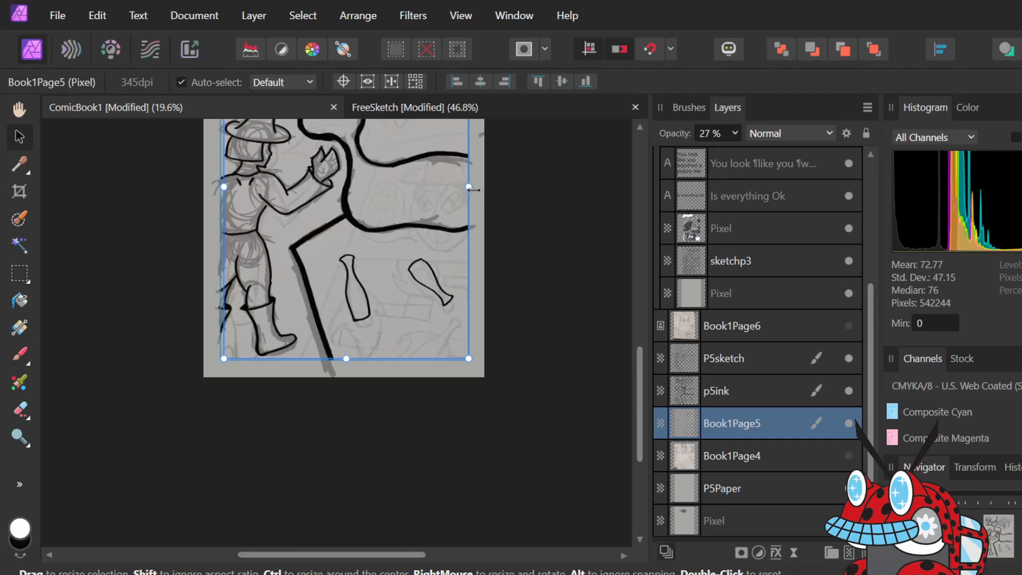
# - Return to the Paint Brush on the p5ink layer and ink the third club, running from its rounded tip to the lower frame edge
pyautogui.scroll(4, 421, 346)
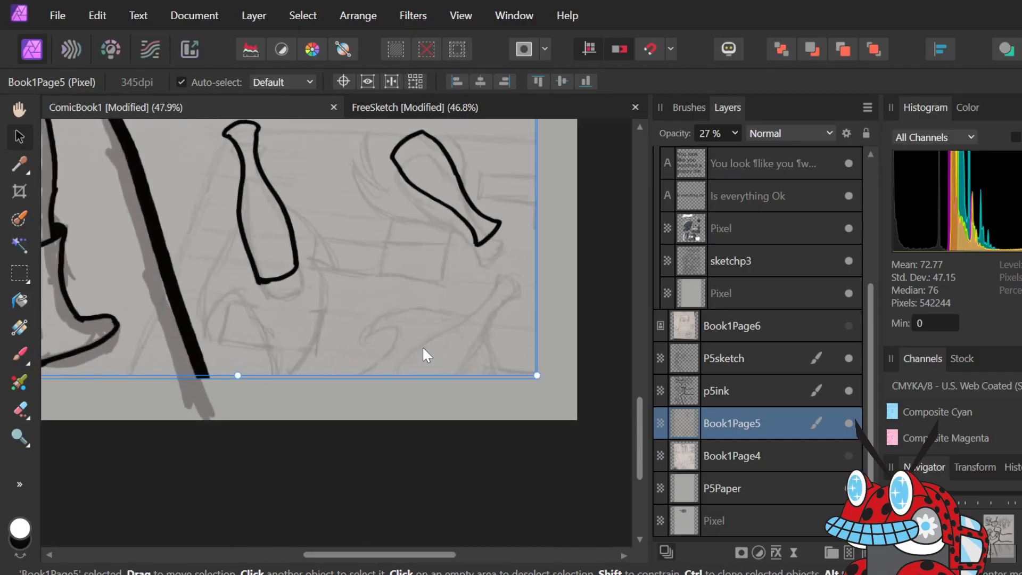
pyautogui.scroll(3, 424, 345)
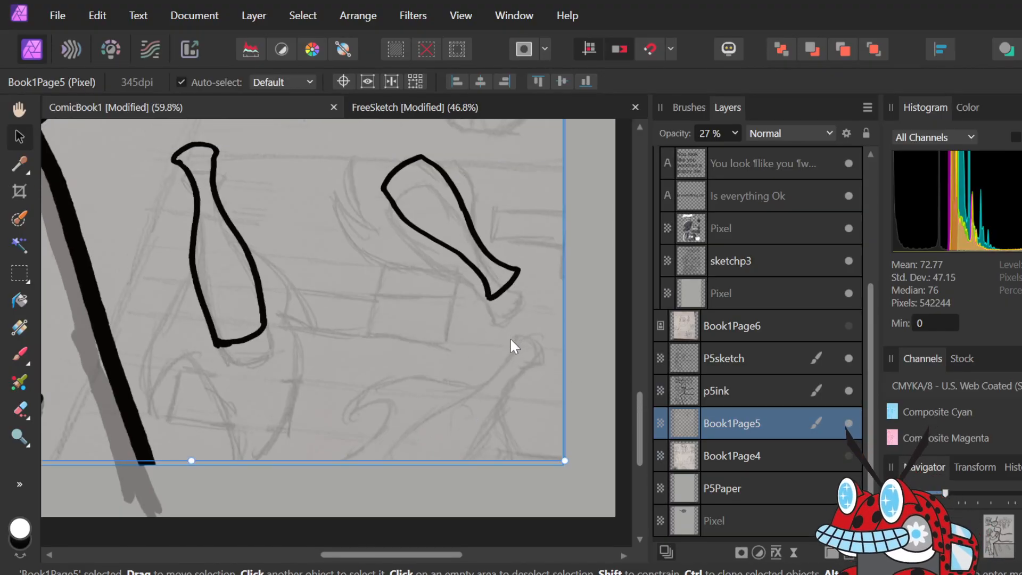
pyautogui.click(765, 393)
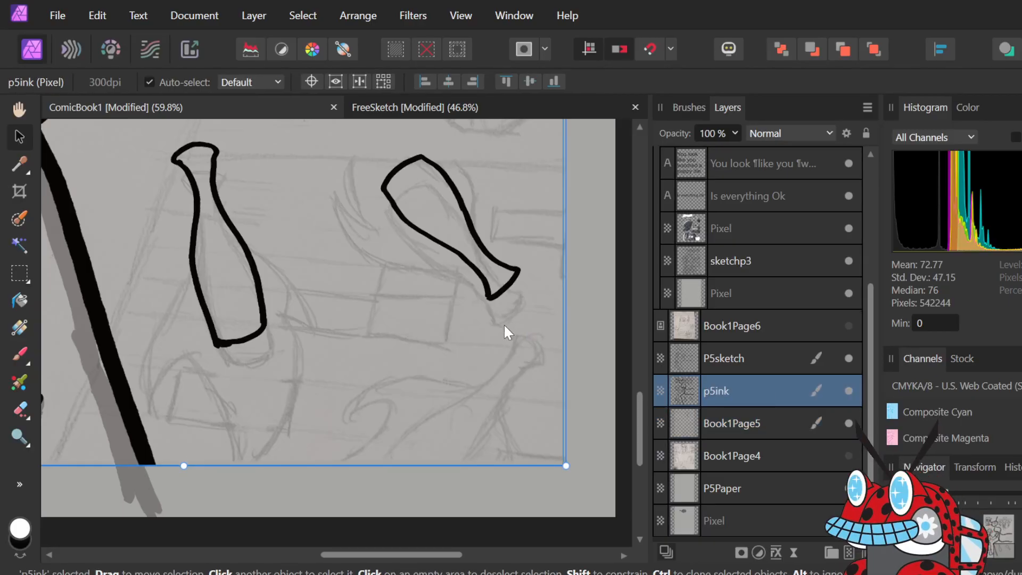
pyautogui.press('b')
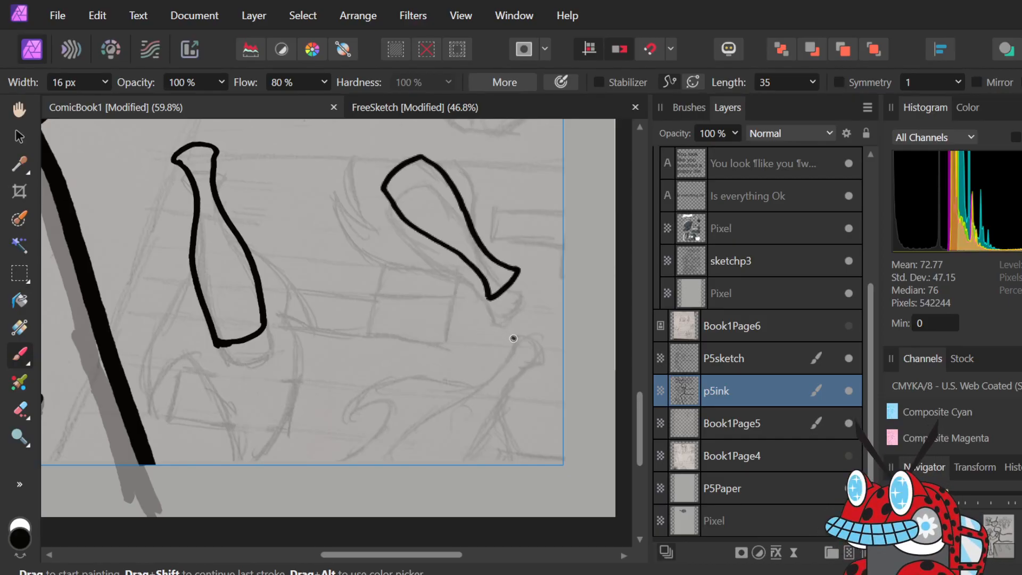
pyautogui.moveTo(511, 350)
pyautogui.mouseDown()
pyautogui.moveTo(469, 392)
pyautogui.moveTo(353, 456)
pyautogui.mouseUp()
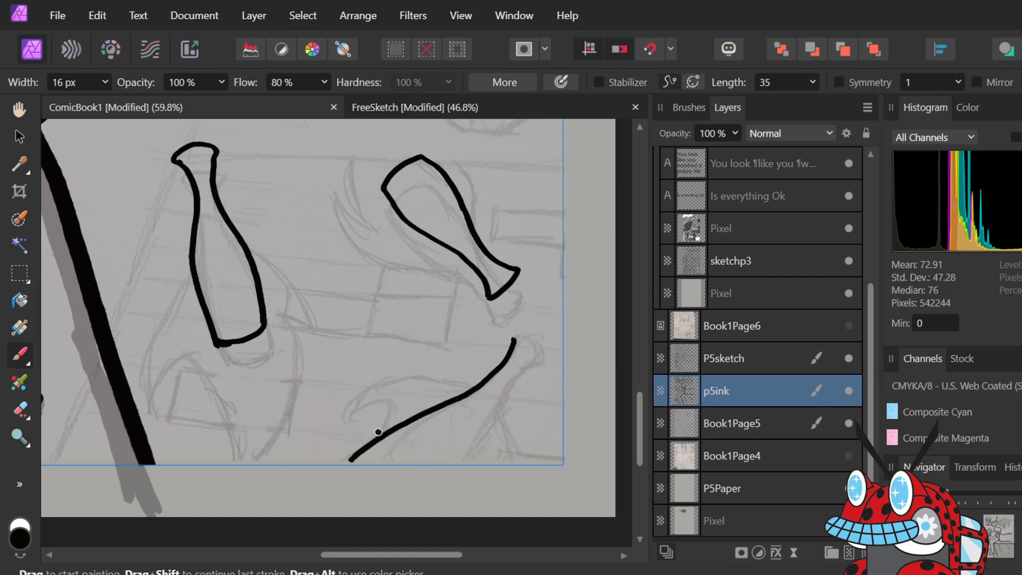
pyautogui.moveTo(528, 337)
pyautogui.mouseDown()
pyautogui.moveTo(542, 355)
pyautogui.moveTo(468, 460)
pyautogui.mouseUp()
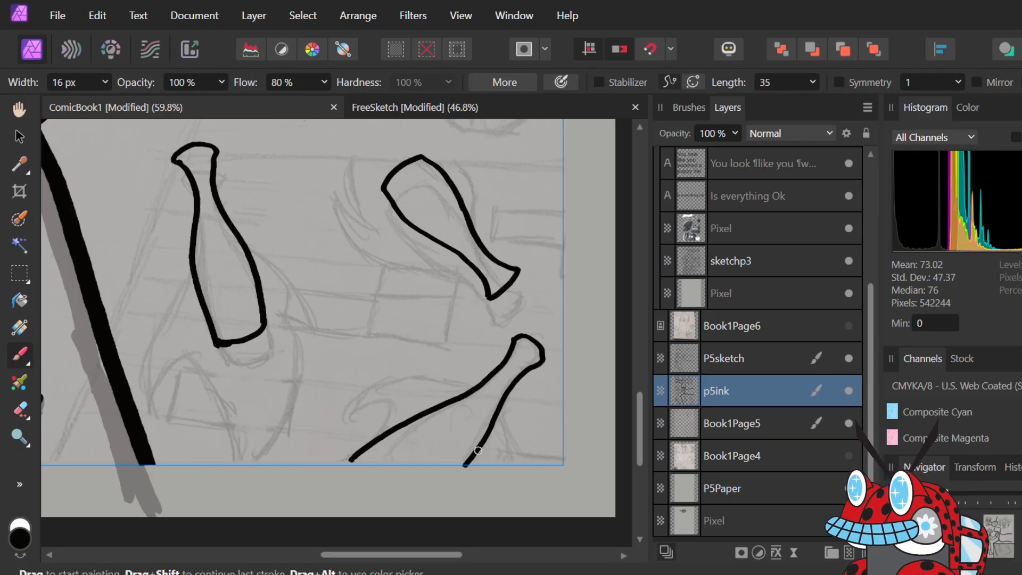
# - Set the Paint Brush width to 7 px and keep the brush active on the p5ink layer for the tilted club
pyautogui.scroll(-2, 440, 321)
pyautogui.scroll(3, 441, 322)
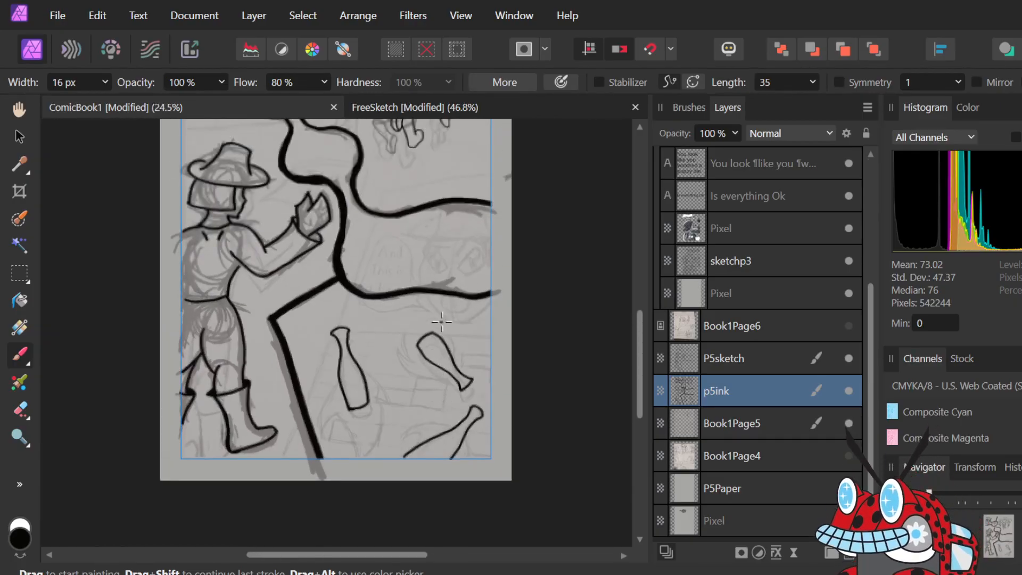
pyautogui.scroll(3, 441, 322)
pyautogui.scroll(-2, 437, 323)
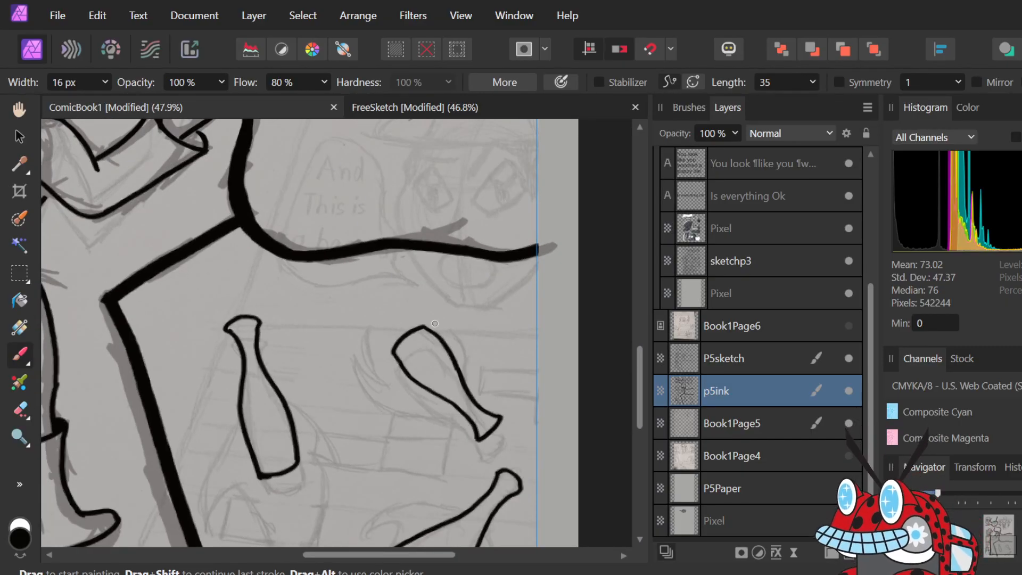
pyautogui.click(105, 80)
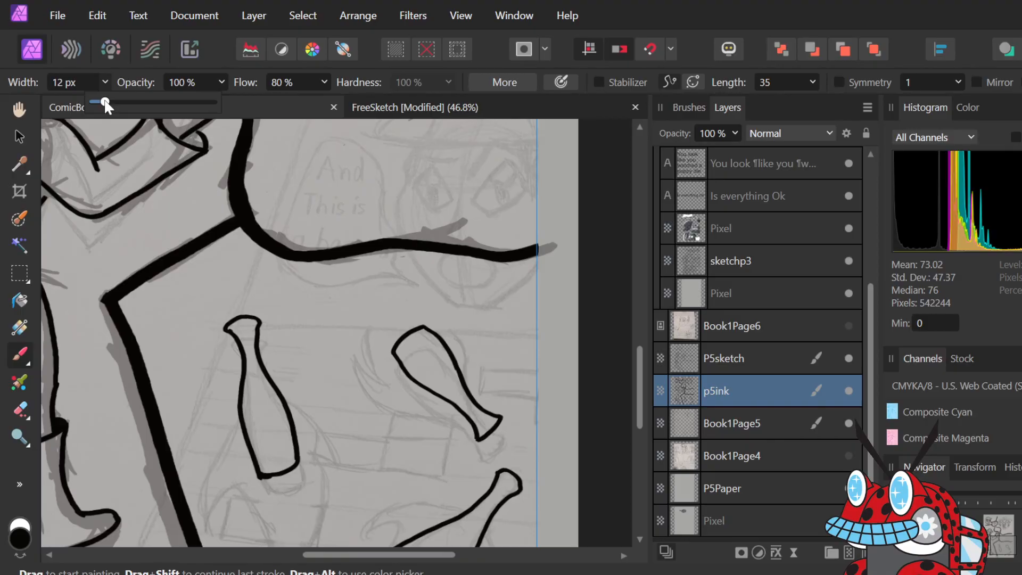
pyautogui.moveTo(104, 103); pyautogui.dragTo(100, 102)
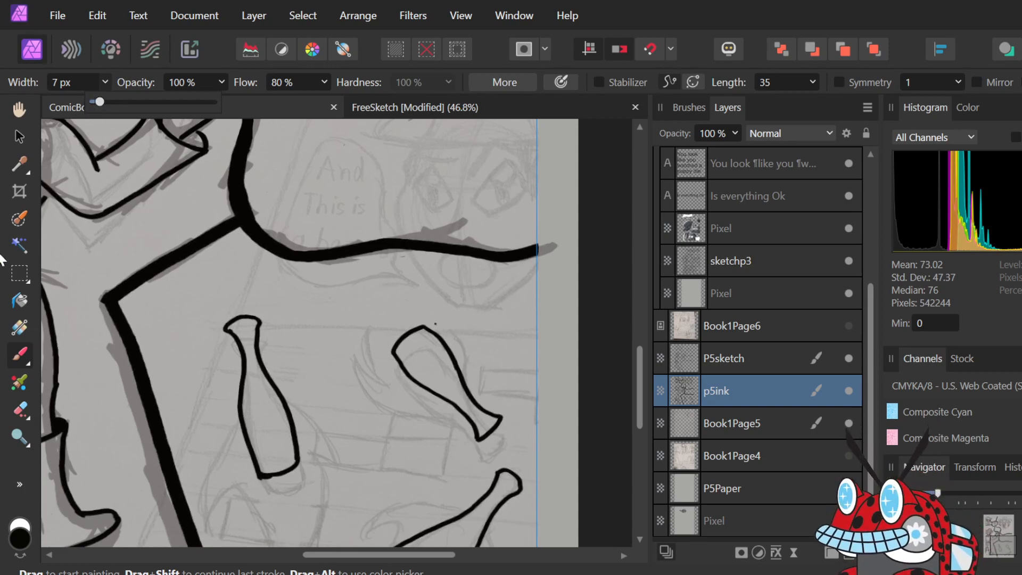
pyautogui.scroll(3, 479, 401)
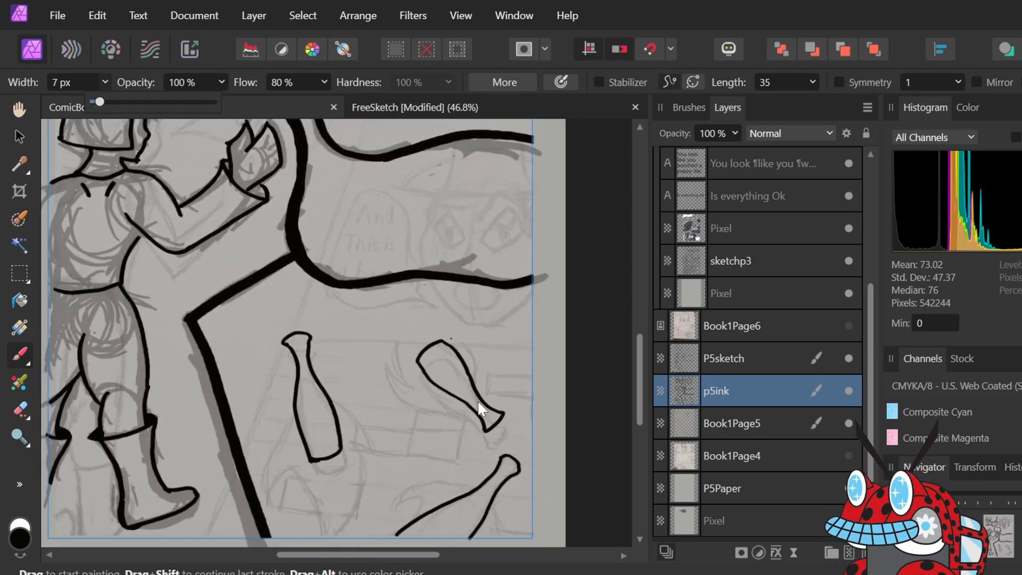
pyautogui.scroll(2, 462, 401)
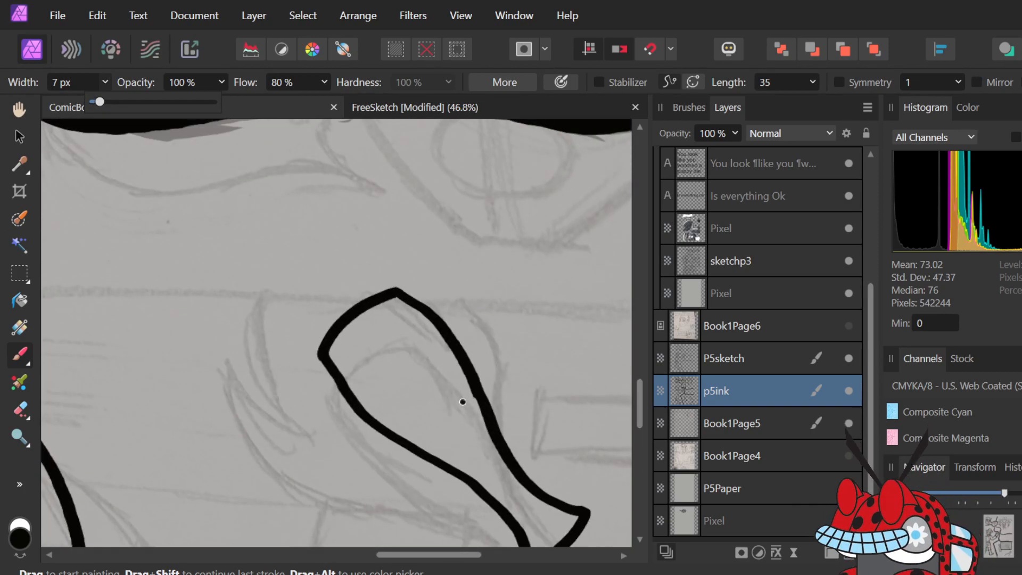
pyautogui.hscroll(2, 462, 401)
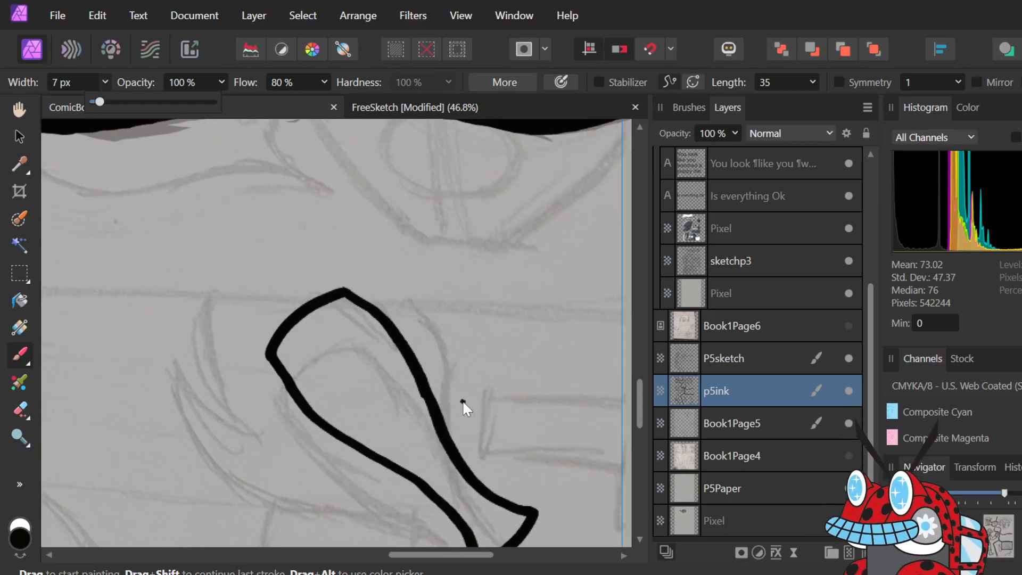
pyautogui.scroll(-3, 462, 400)
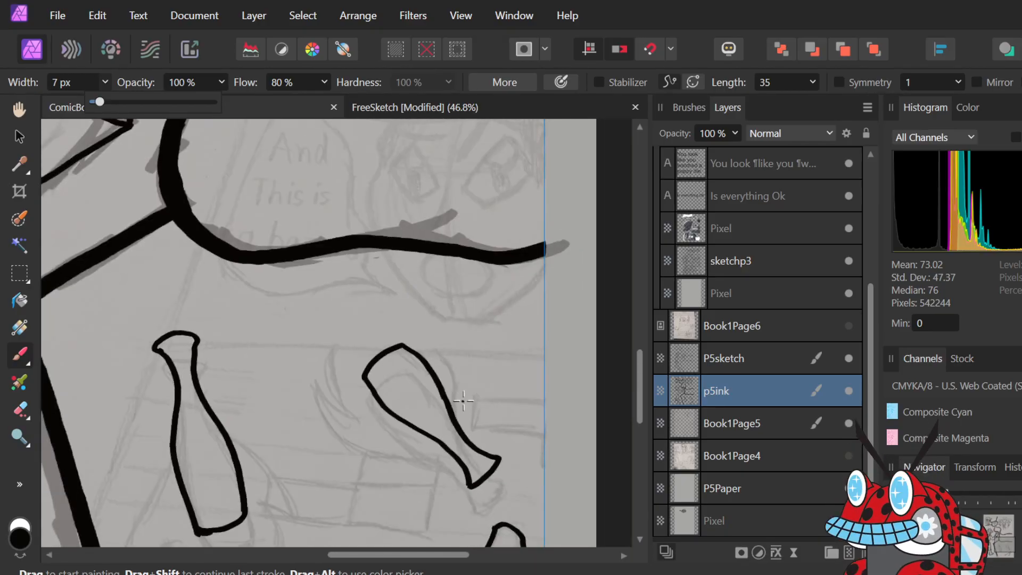
pyautogui.scroll(3, 490, 387)
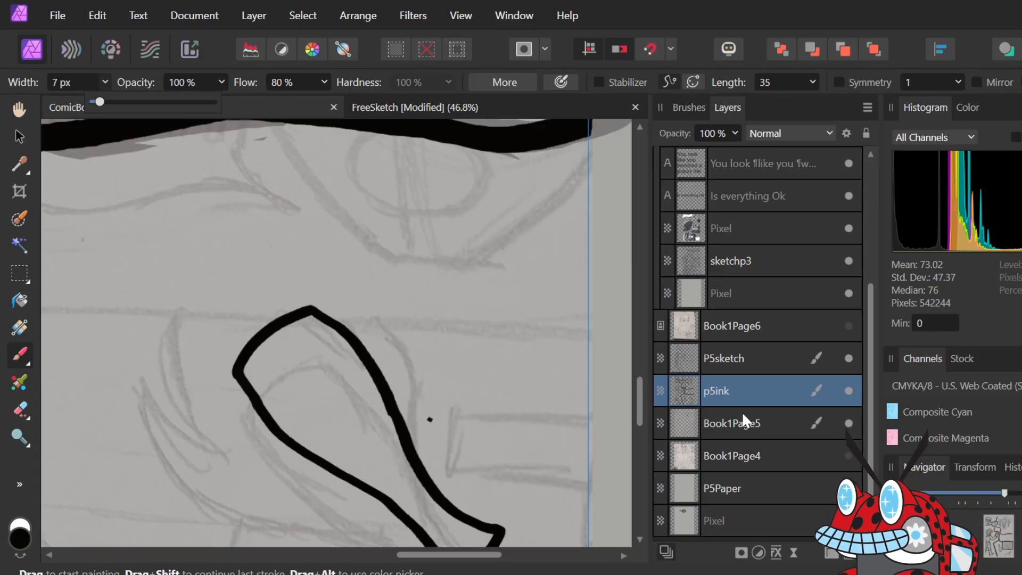
pyautogui.press('v')
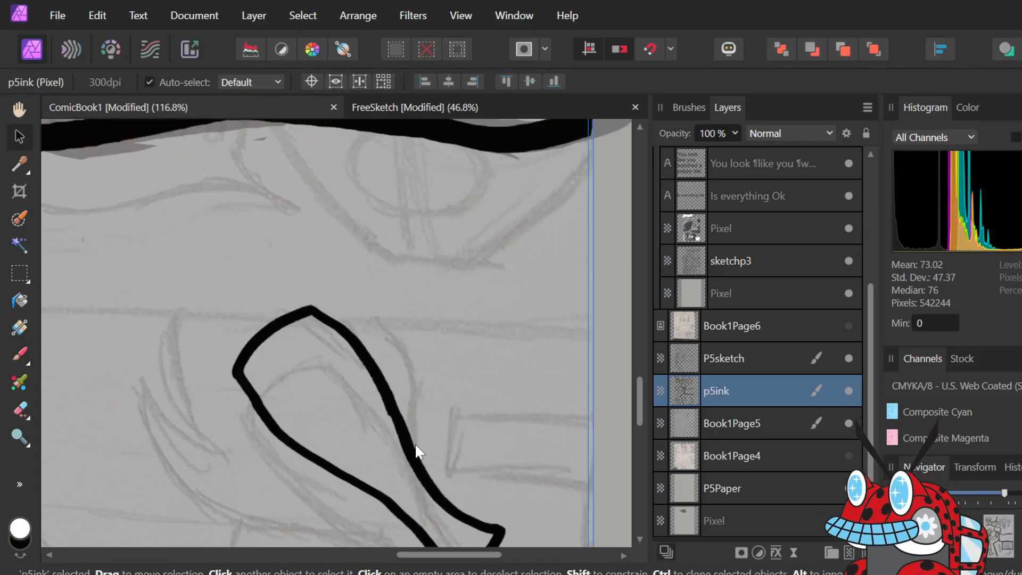
pyautogui.press('b')
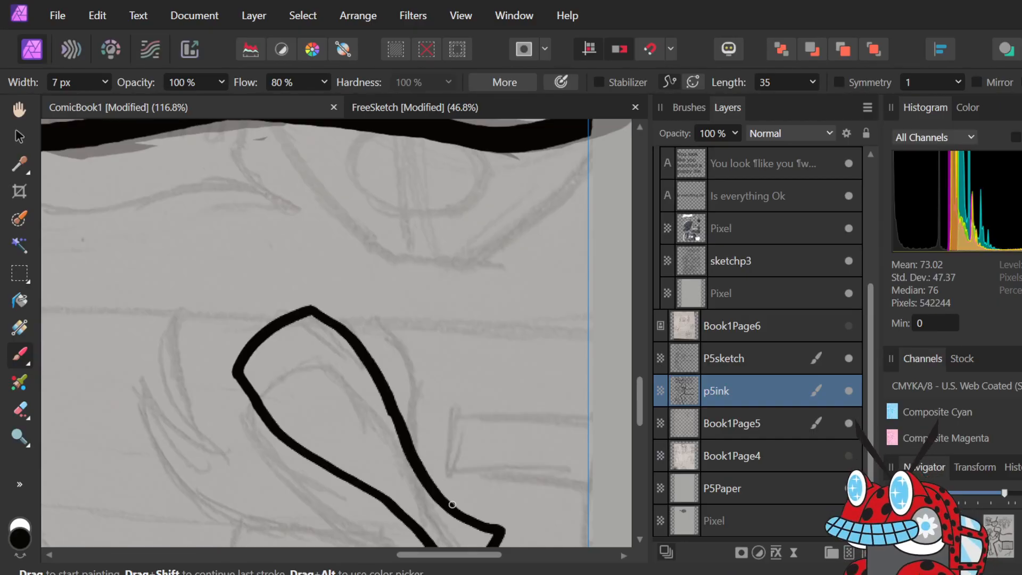
pyautogui.moveTo(414, 460)
pyautogui.mouseDown()
pyautogui.moveTo(412, 418)
pyautogui.moveTo(428, 365)
pyautogui.moveTo(377, 262)
pyautogui.moveTo(382, 187)
pyautogui.moveTo(308, 239)
pyautogui.mouseUp()
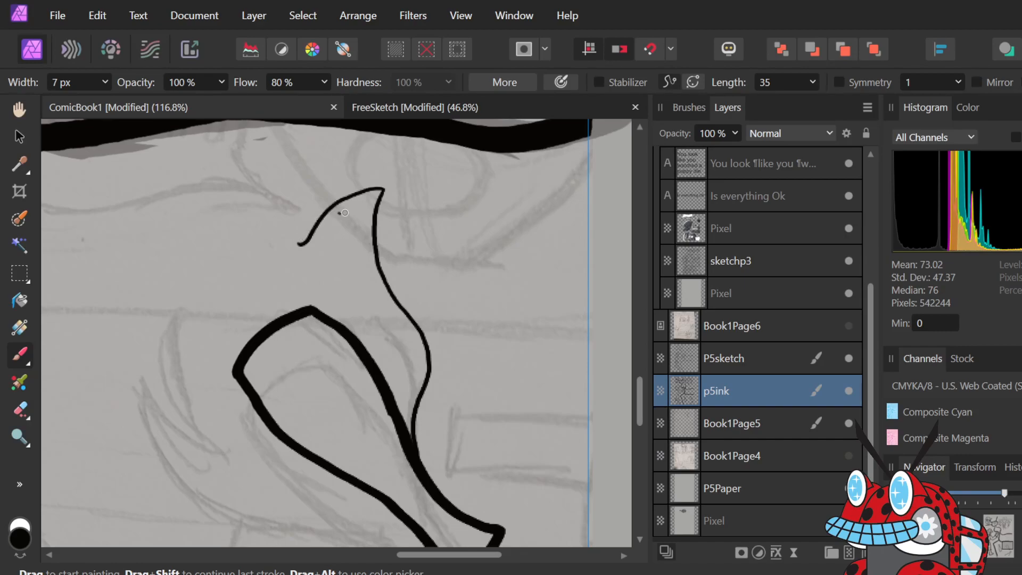
pyautogui.hotkey('ctrl', 'z')
pyautogui.hotkey('ctrl', 'z')
pyautogui.hotkey('ctrl', 'z')
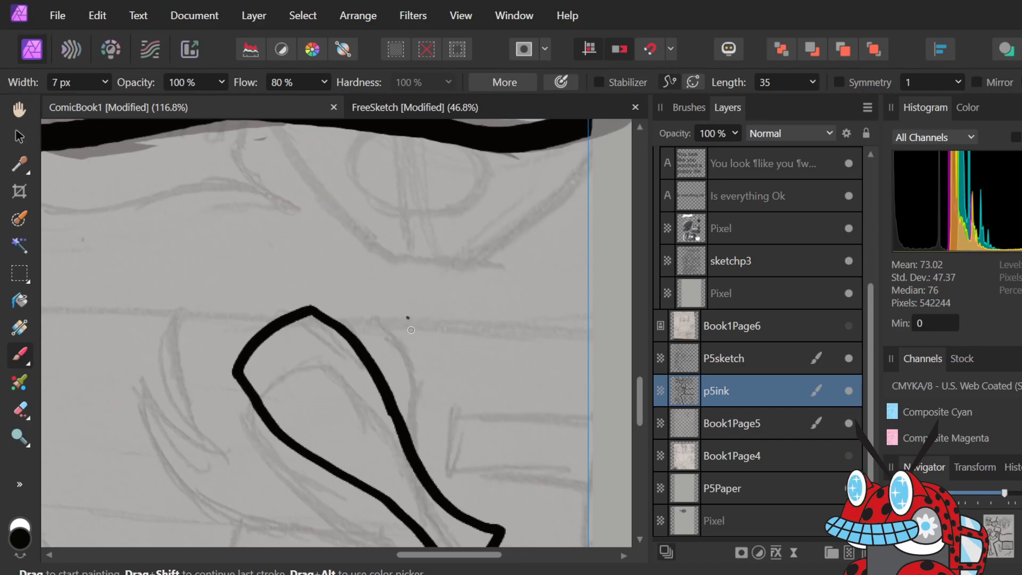
pyautogui.moveTo(419, 460)
pyautogui.mouseDown()
pyautogui.moveTo(416, 378)
pyautogui.moveTo(399, 316)
pyautogui.moveTo(359, 275)
pyautogui.mouseUp()
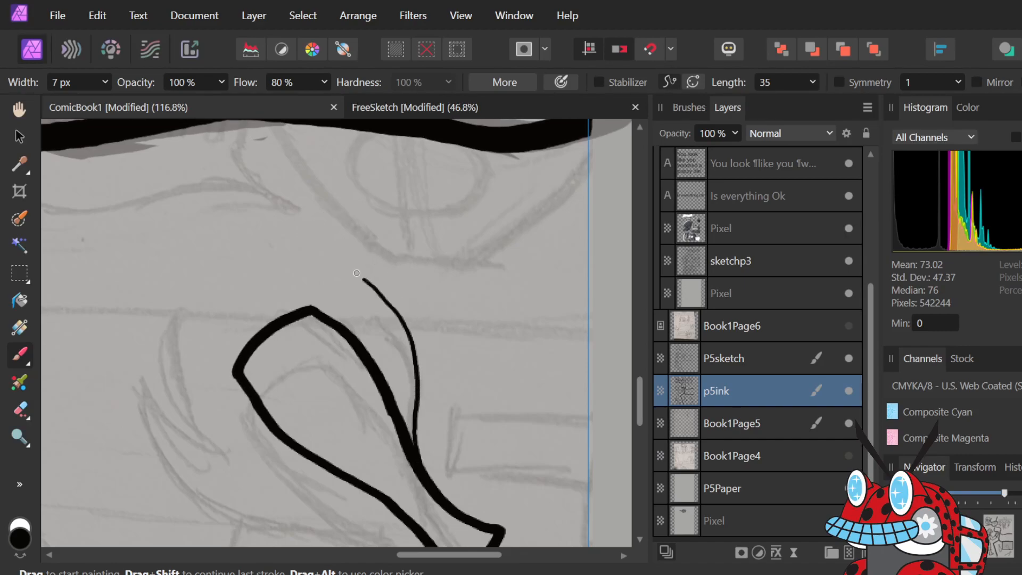
pyautogui.hotkey('ctrl', 'z')
# - Ink the flame's right edge from the tilted club's neck to a pointed tip, adding the notch that rises to the tallest tip
pyautogui.moveTo(416, 452)
pyautogui.mouseDown()
pyautogui.moveTo(420, 322)
pyautogui.moveTo(384, 255)
pyautogui.moveTo(309, 177)
pyautogui.mouseUp()
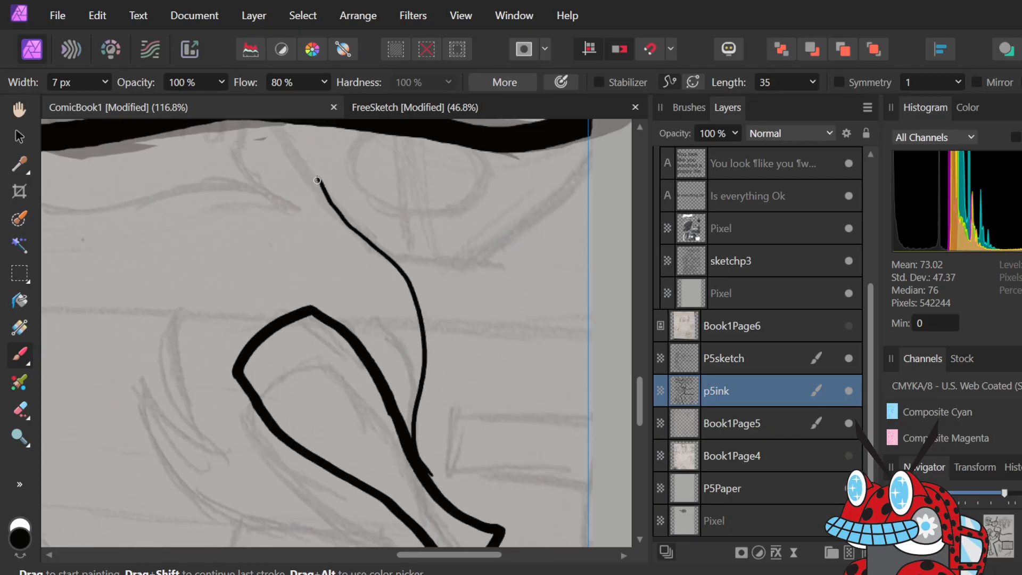
pyautogui.moveTo(316, 215)
pyautogui.mouseDown()
pyautogui.moveTo(325, 253)
pyautogui.moveTo(230, 208)
pyautogui.moveTo(193, 147)
pyautogui.mouseUp()
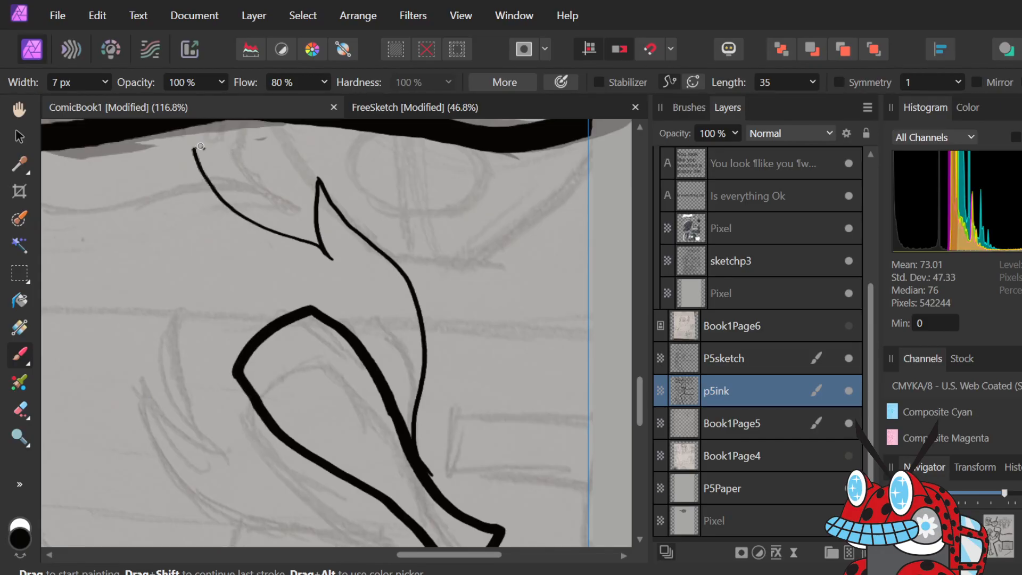
pyautogui.moveTo(191, 145)
pyautogui.mouseDown()
pyautogui.moveTo(169, 201)
pyautogui.moveTo(171, 320)
pyautogui.mouseUp()
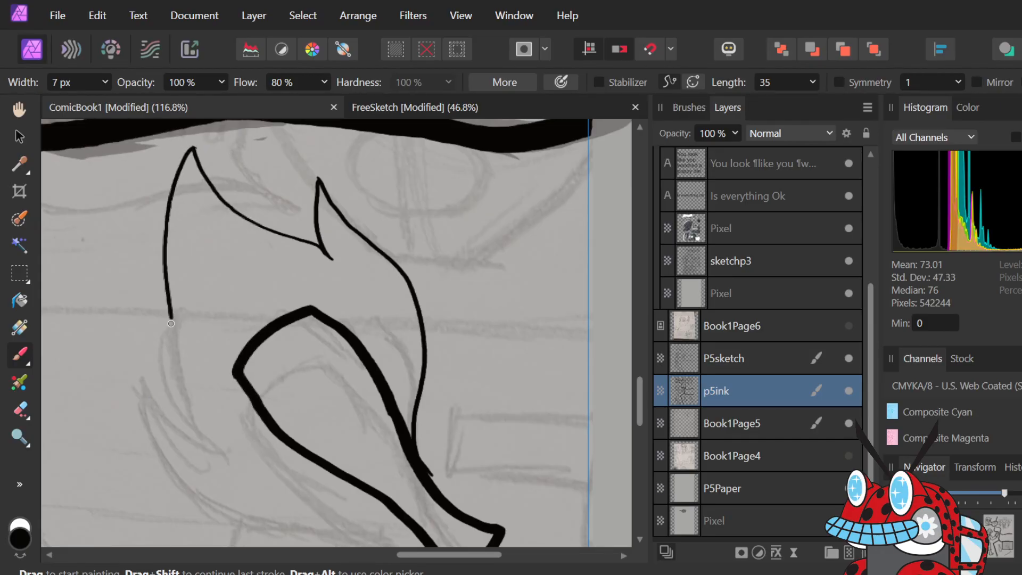
pyautogui.hotkey('ctrl', 'z')
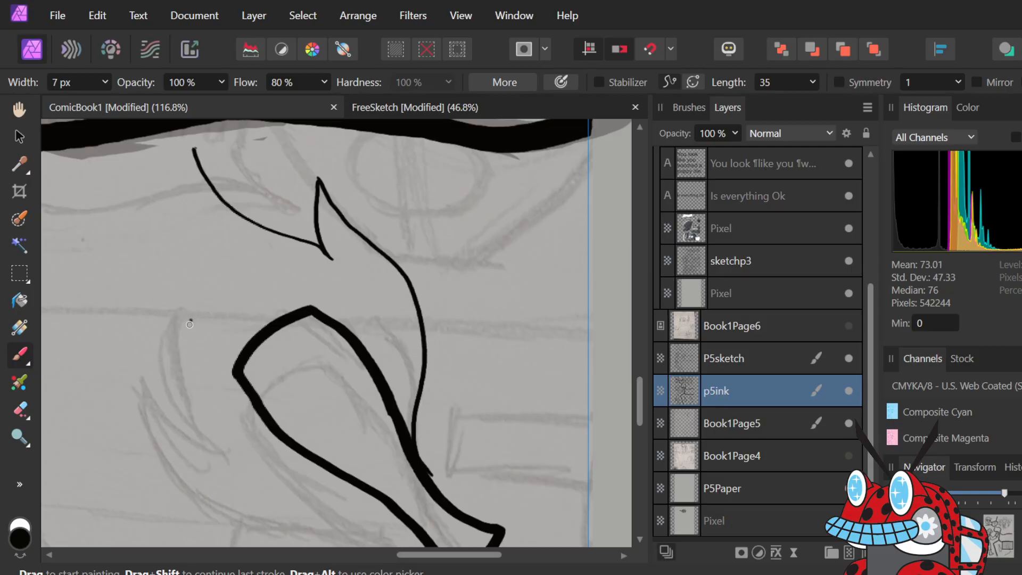
pyautogui.moveTo(169, 318); pyautogui.dragTo(190, 142)
pyautogui.hotkey('ctrl', 'z')
pyautogui.hotkey('ctrl', 'z')
pyautogui.moveTo(168, 294); pyautogui.dragTo(175, 353)
pyautogui.moveTo(167, 269); pyautogui.dragTo(181, 159)
pyautogui.hotkey('ctrl', 'z')
pyautogui.hotkey('ctrl', 'z')
# - Ink the flame's long left edge in one sweep between its tallest tip and the area beside the club's wide end
pyautogui.moveTo(195, 391)
pyautogui.mouseDown()
pyautogui.moveTo(165, 308)
pyautogui.moveTo(168, 200)
pyautogui.moveTo(190, 136)
pyautogui.mouseUp()
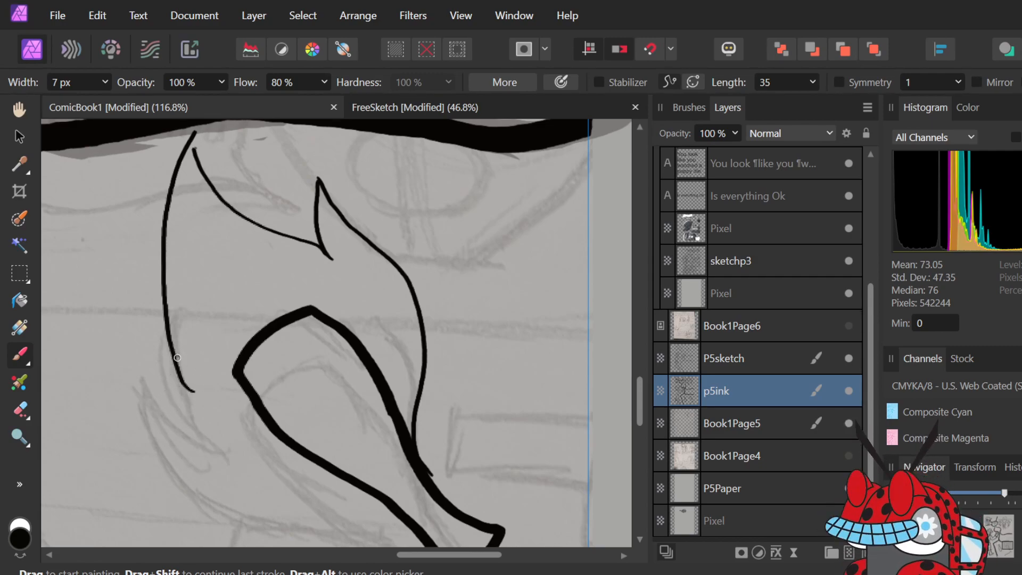
pyautogui.moveTo(189, 391); pyautogui.dragTo(220, 457)
pyautogui.hotkey('ctrl', 'z')
pyautogui.hotkey('ctrl', 'z')
pyautogui.moveTo(179, 370)
pyautogui.mouseDown()
pyautogui.moveTo(205, 442)
pyautogui.moveTo(222, 464)
pyautogui.mouseUp()
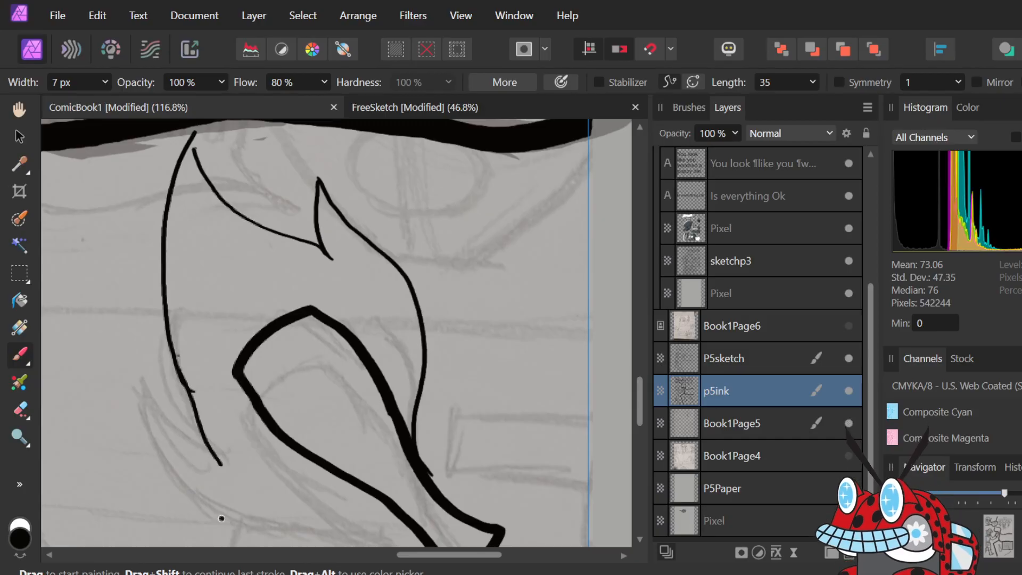
pyautogui.hotkey('ctrl', 'z')
# - Erase the hooked lower end of the flame's left edge on the p5ink layer with the 22 px eraser
pyautogui.scroll(5, 179, 482)
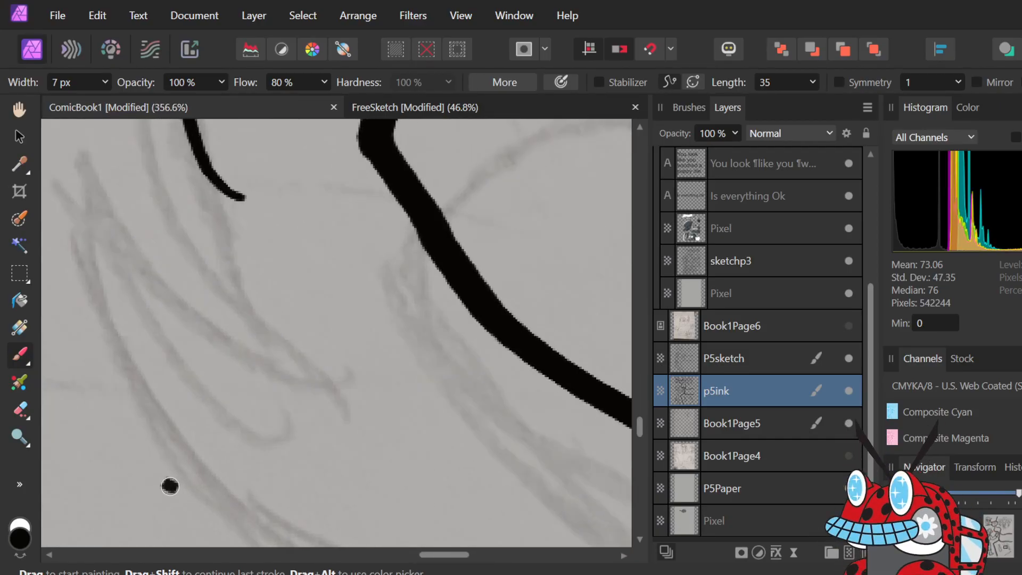
pyautogui.hscroll(-2, 177, 484)
pyautogui.scroll(3, 181, 481)
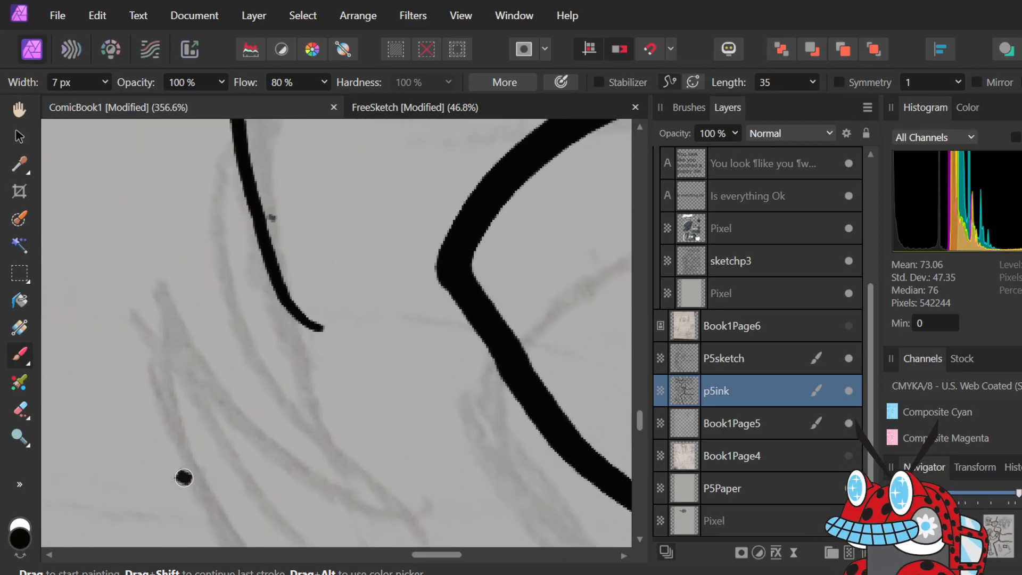
pyautogui.hscroll(-1, 185, 478)
pyautogui.press('e')
pyautogui.moveTo(321, 384)
pyautogui.mouseDown()
pyautogui.moveTo(300, 387)
pyautogui.moveTo(244, 215)
pyautogui.mouseUp()
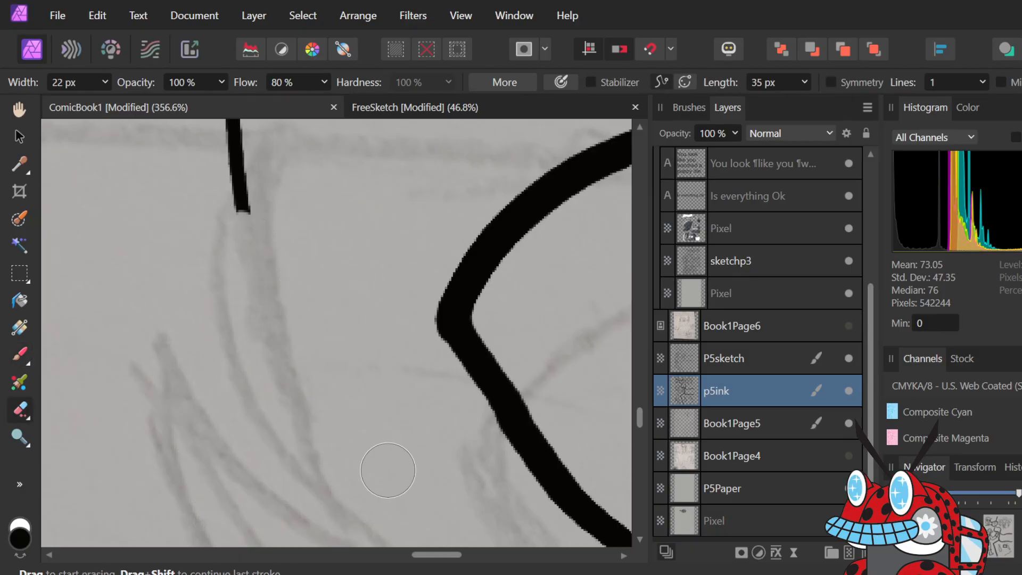
# - Return to the 7 px Paint Brush and extend the flame's left edge from the erased end down past the club's wide end
pyautogui.press('b')
pyautogui.moveTo(240, 180); pyautogui.dragTo(322, 442)
pyautogui.hotkey('ctrl', 'z')
pyautogui.hotkey('ctrl', 'z')
pyautogui.moveTo(232, 130)
pyautogui.mouseDown()
pyautogui.moveTo(258, 303)
pyautogui.moveTo(290, 410)
pyautogui.moveTo(331, 504)
pyautogui.mouseUp()
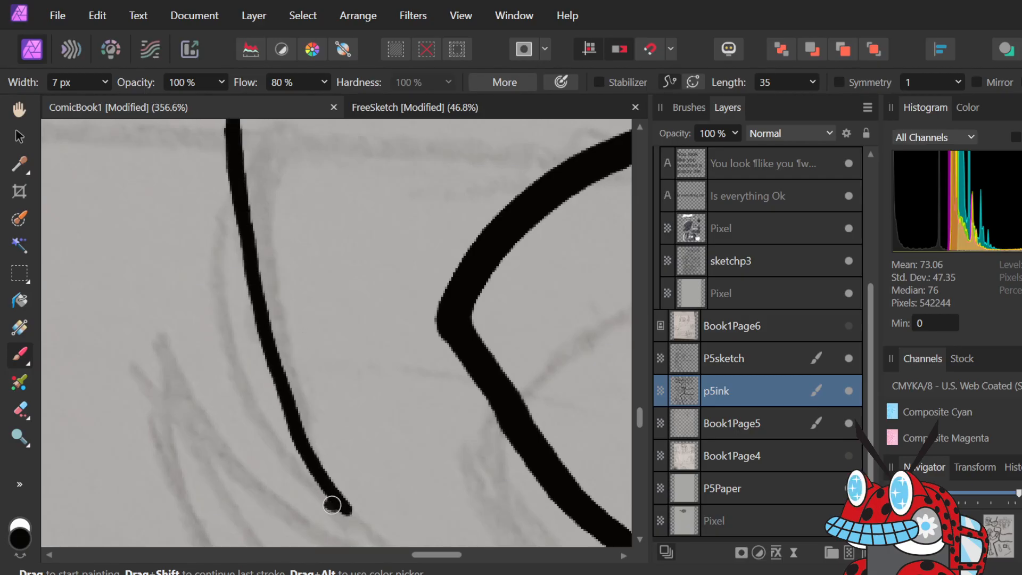
# - Ink the inner edge of the small side tongue from the end of the flame's left edge up to its tip
pyautogui.scroll(-6, 383, 449)
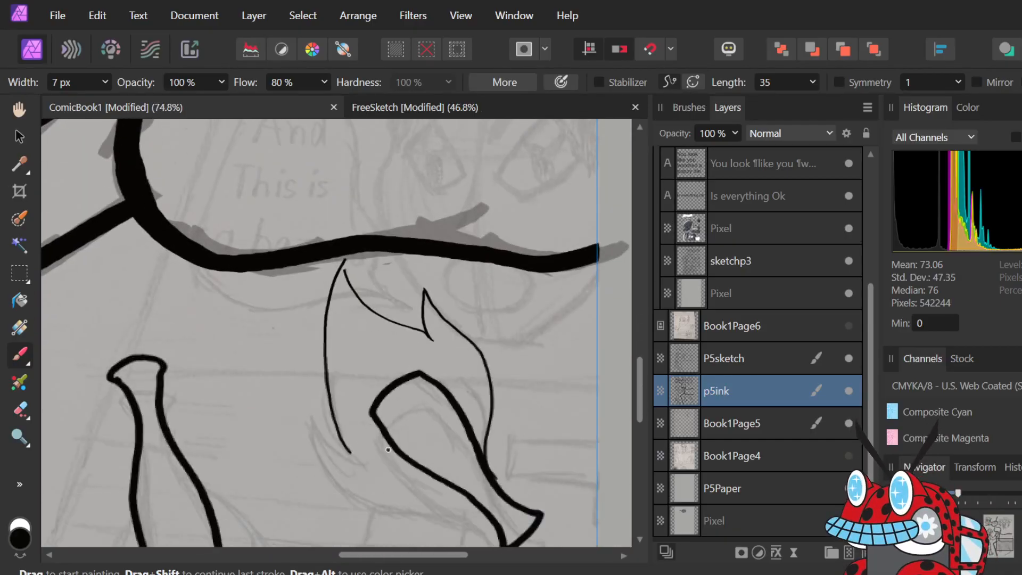
pyautogui.scroll(4, 367, 434)
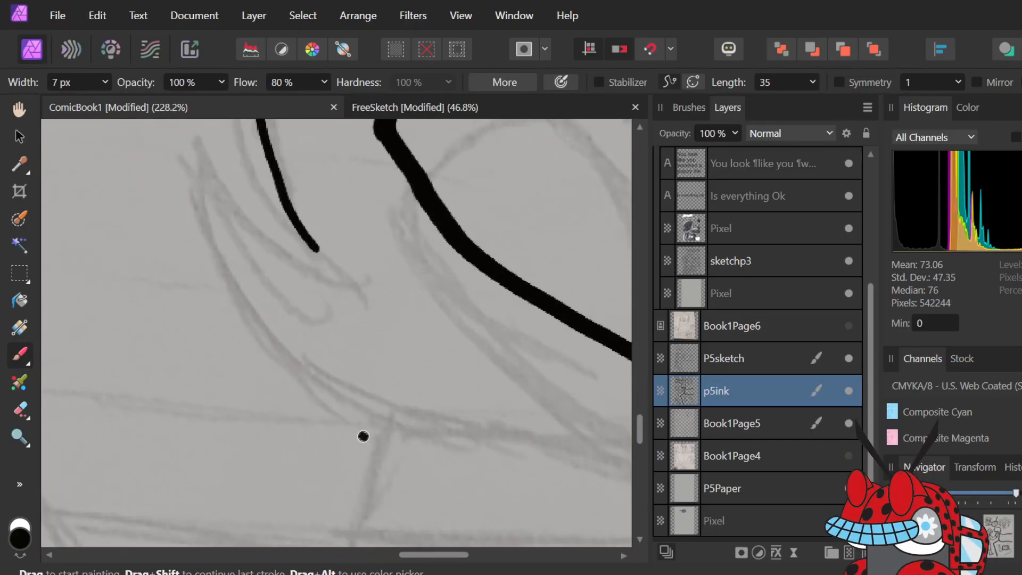
pyautogui.scroll(4, 363, 436)
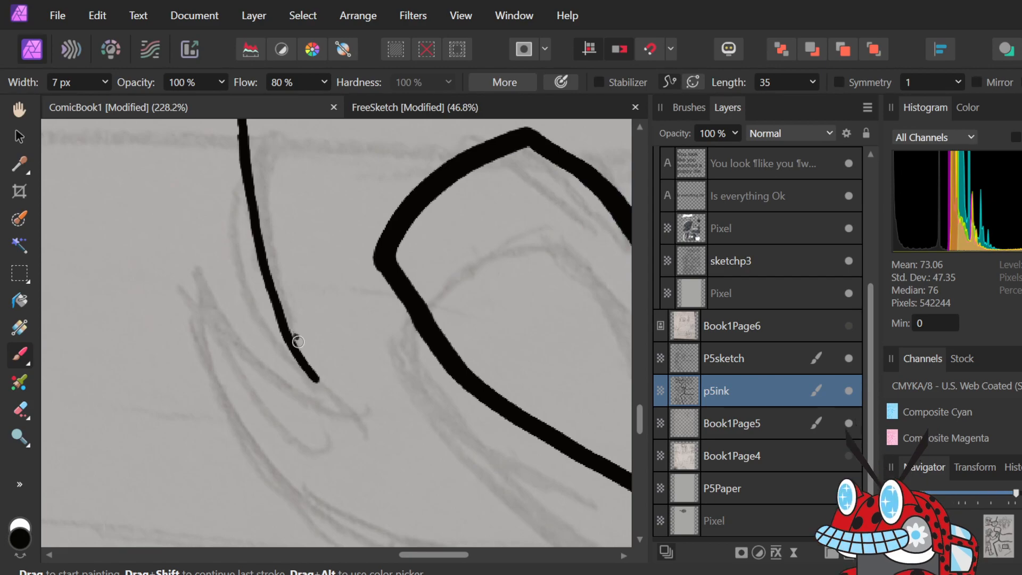
pyautogui.moveTo(300, 356)
pyautogui.mouseDown()
pyautogui.moveTo(354, 413)
pyautogui.moveTo(343, 400)
pyautogui.moveTo(353, 413)
pyautogui.moveTo(318, 405)
pyautogui.moveTo(270, 369)
pyautogui.moveTo(192, 266)
pyautogui.mouseUp()
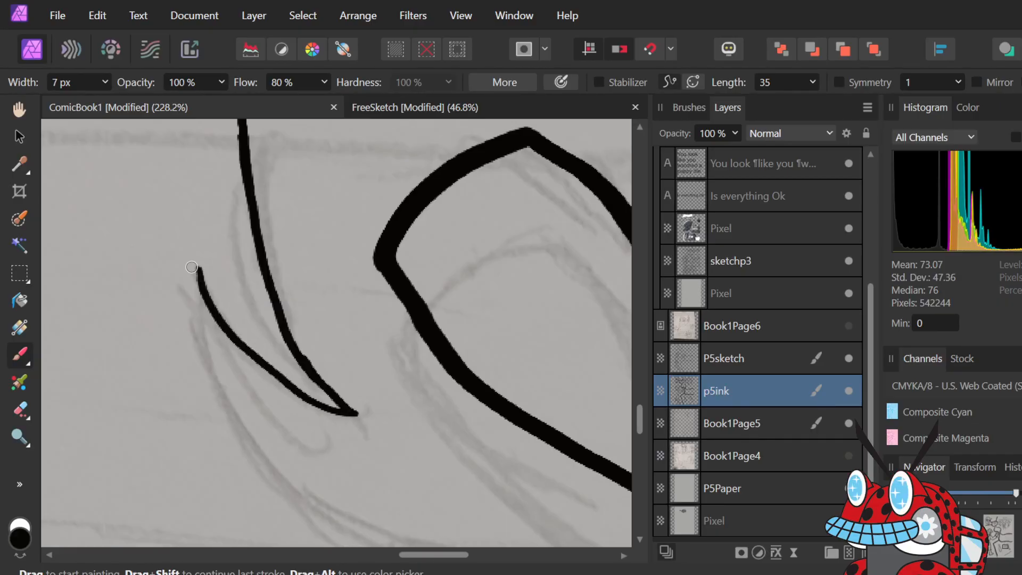
# - Ink the flame's bottom curve from the lower side of the tilted club around to the small side tongue
pyautogui.scroll(-6, 192, 266)
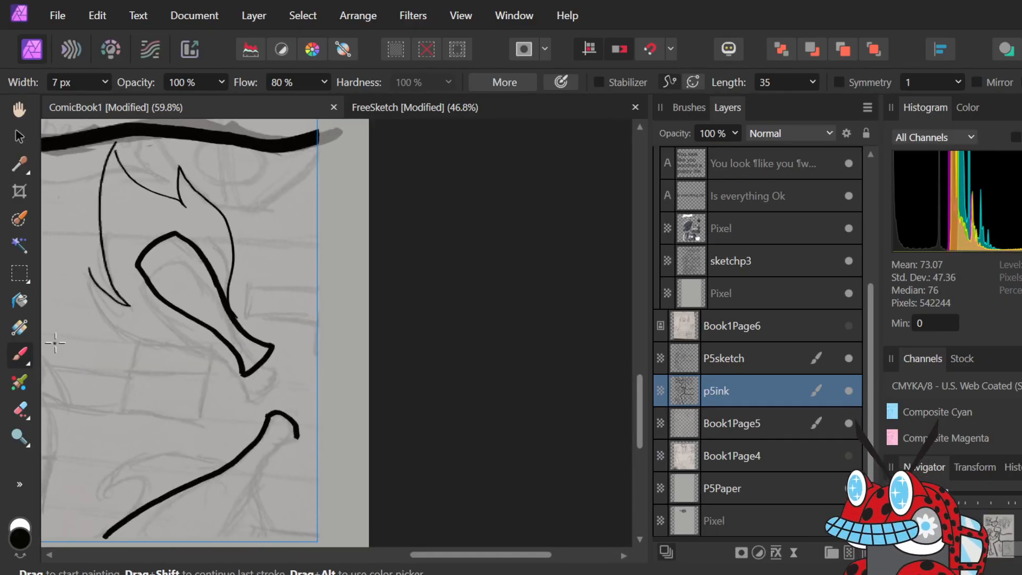
pyautogui.scroll(4, 82, 336)
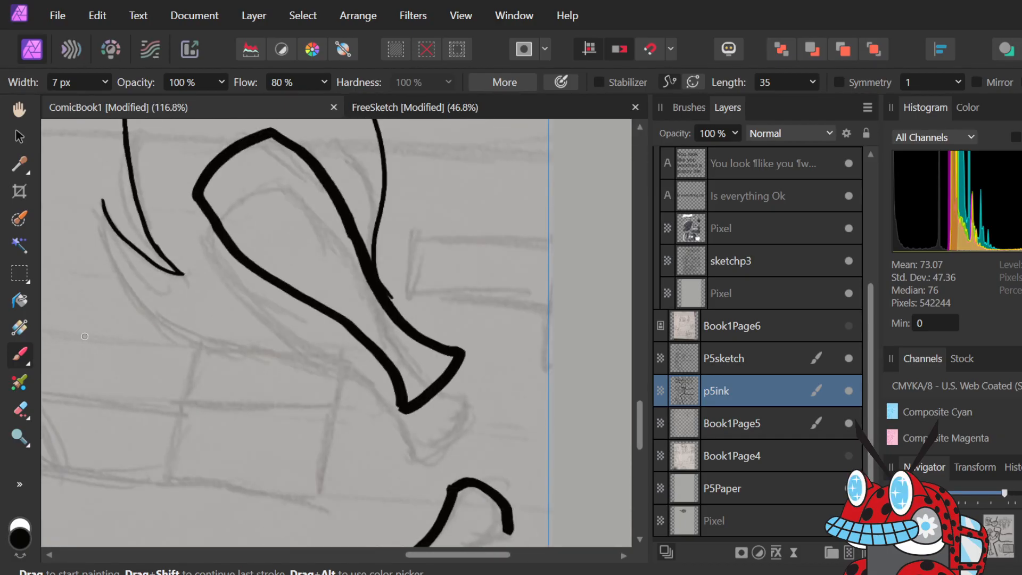
pyautogui.scroll(4, 84, 336)
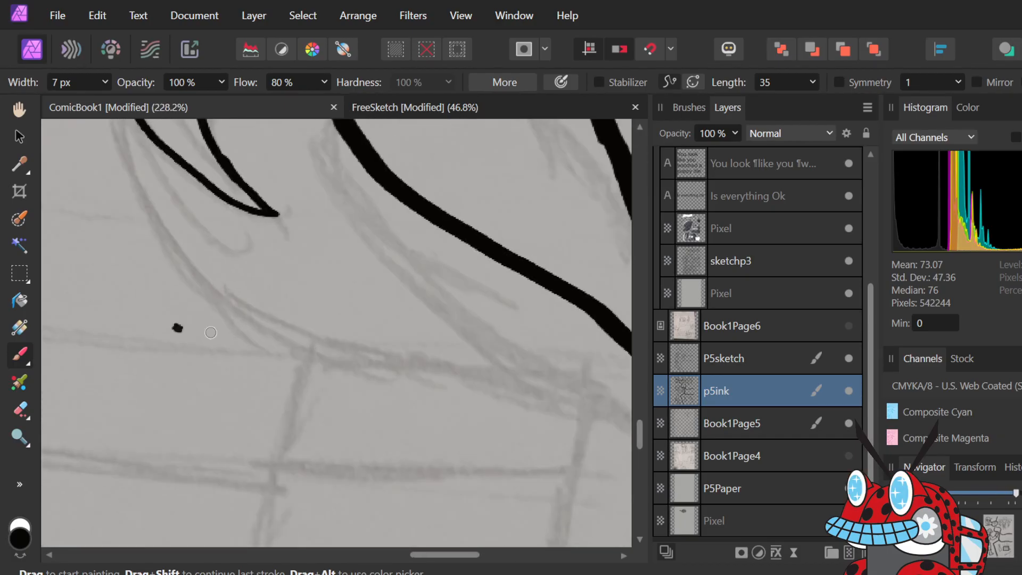
pyautogui.hscroll(2, 285, 362)
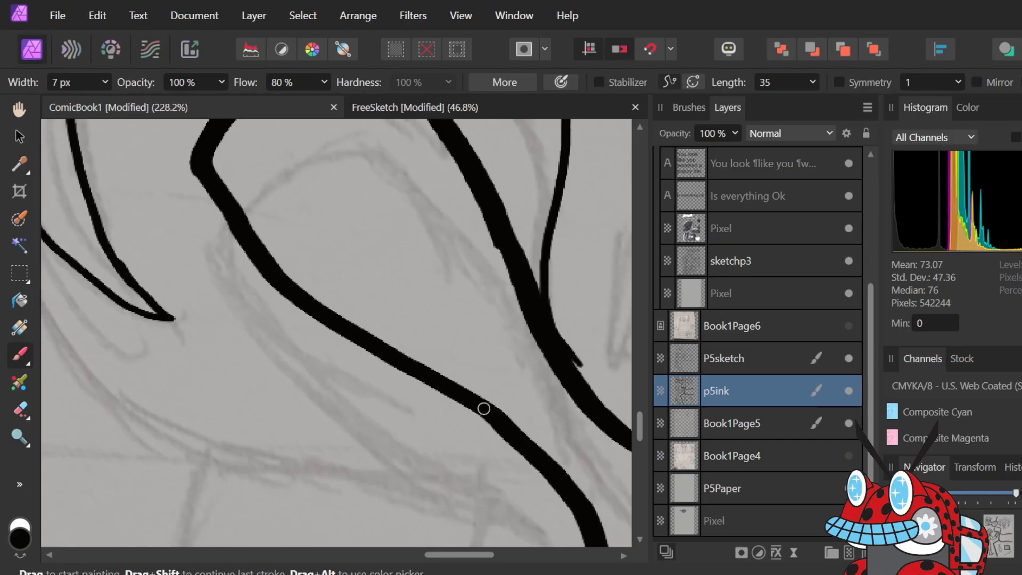
pyautogui.moveTo(404, 367)
pyautogui.mouseDown()
pyautogui.moveTo(196, 400)
pyautogui.moveTo(86, 373)
pyautogui.moveTo(47, 253)
pyautogui.moveTo(48, 201)
pyautogui.mouseUp()
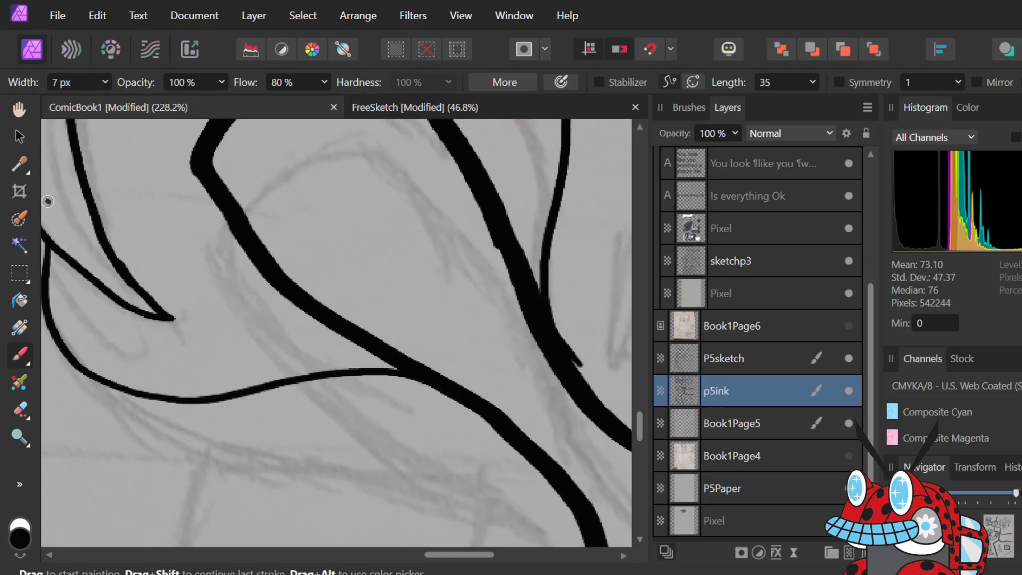
# - Undo the flame's bottom curve, the side tongue and the extension of the left edge back to the erased end
pyautogui.scroll(-4, 215, 194)
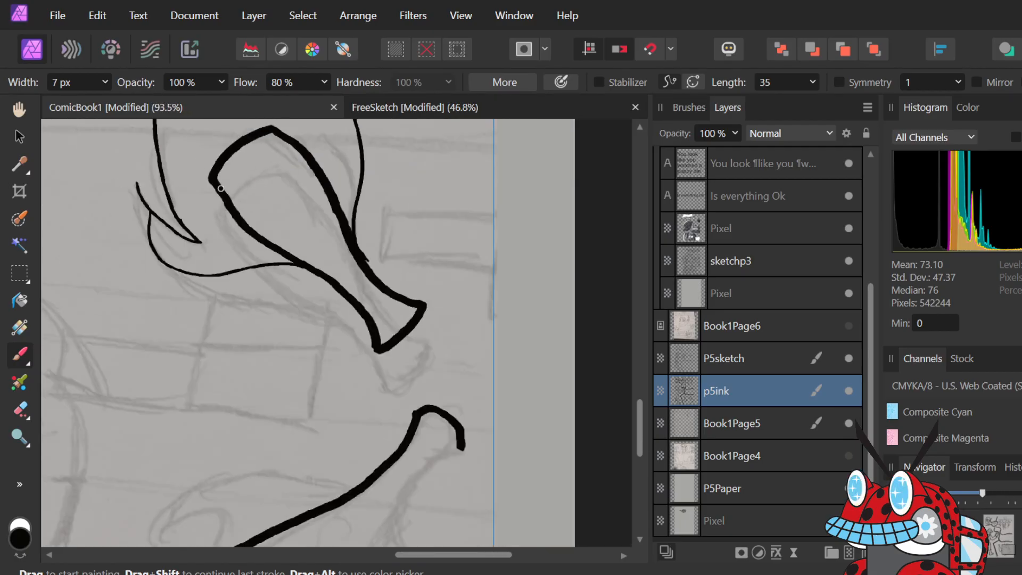
pyautogui.scroll(3, 225, 209)
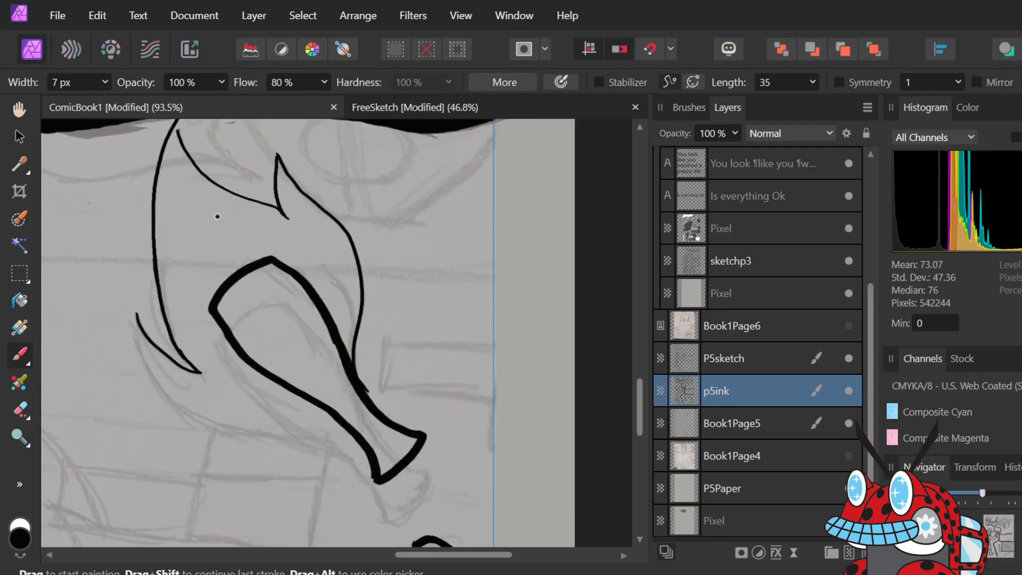
pyautogui.hotkey('ctrl', 'z')
pyautogui.hotkey('ctrl', 'shift', 'z')
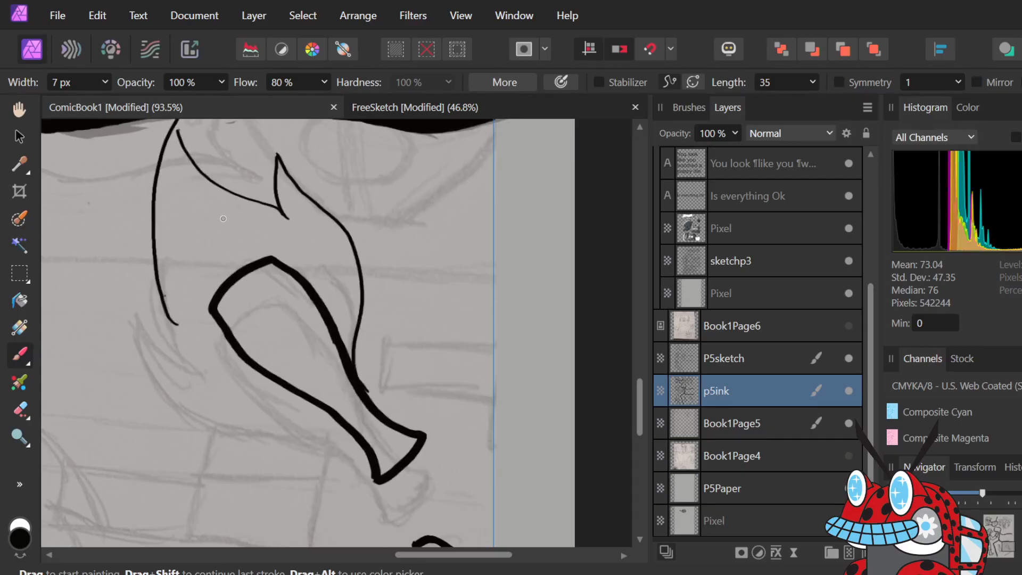
pyautogui.hotkey('ctrl', 'z')
pyautogui.hotkey('ctrl', 'z')
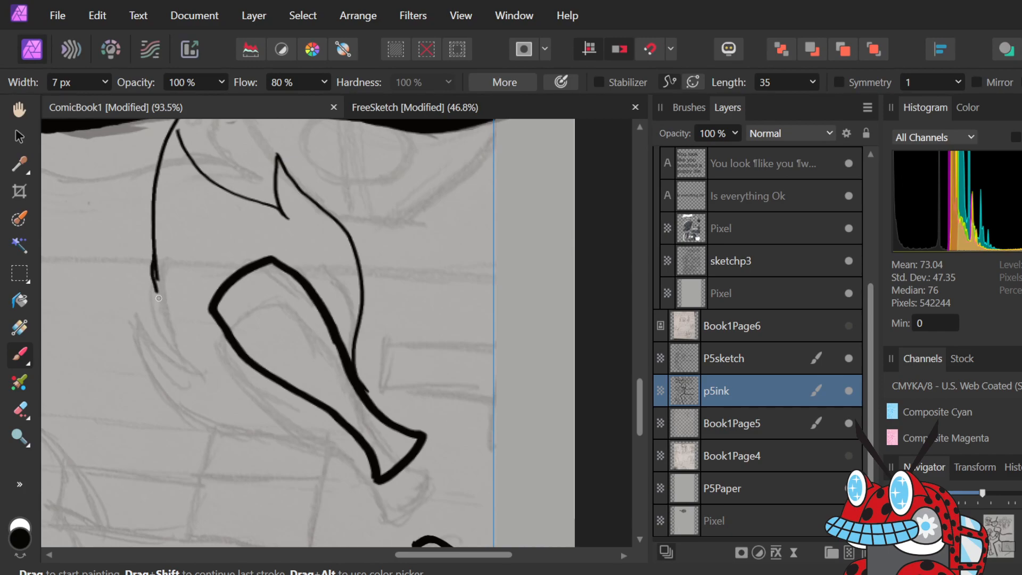
pyautogui.hotkey('ctrl', 'z')
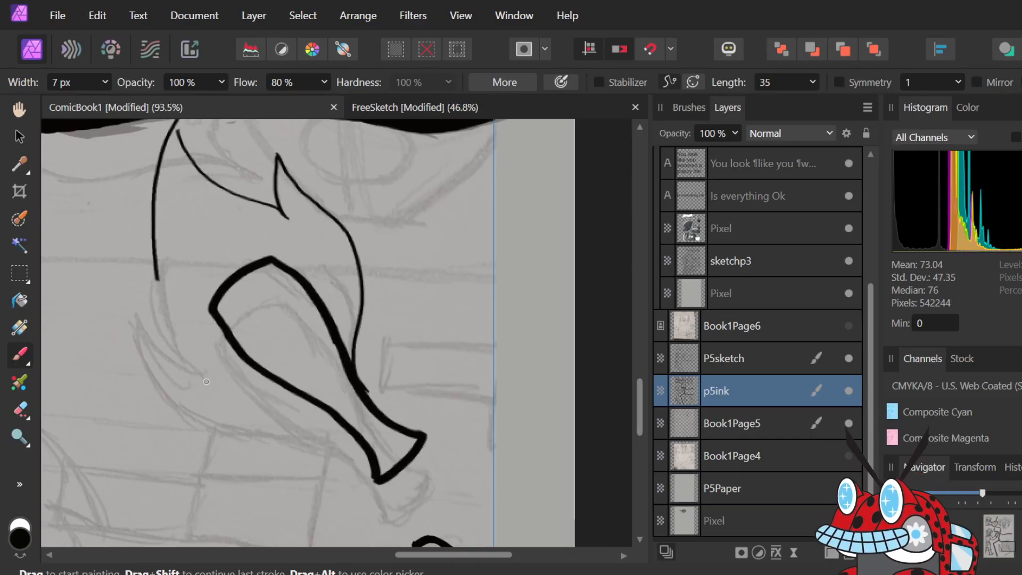
pyautogui.scroll(1, 179, 351)
pyautogui.scroll(4, 179, 351)
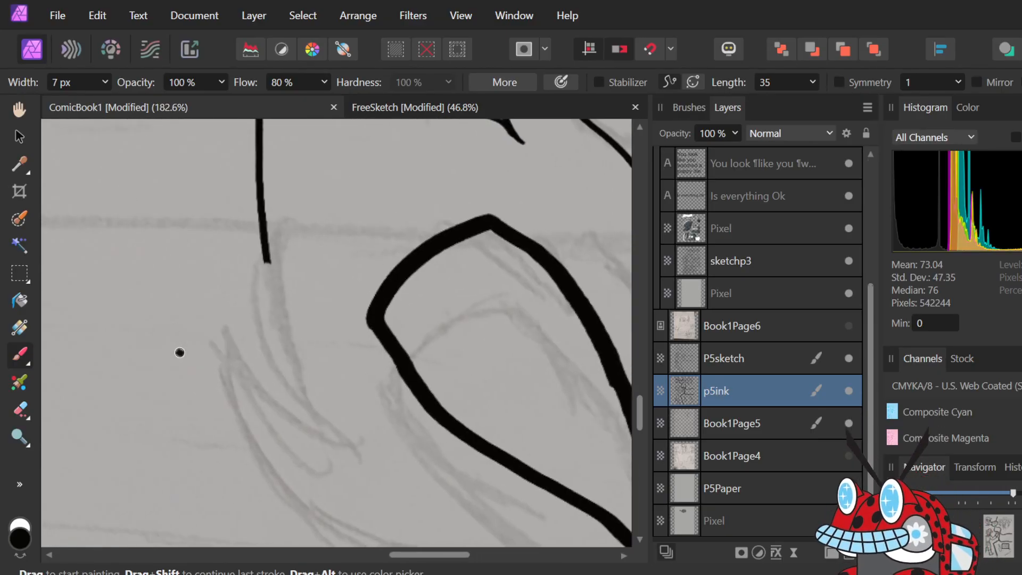
pyautogui.scroll(5, 317, 320)
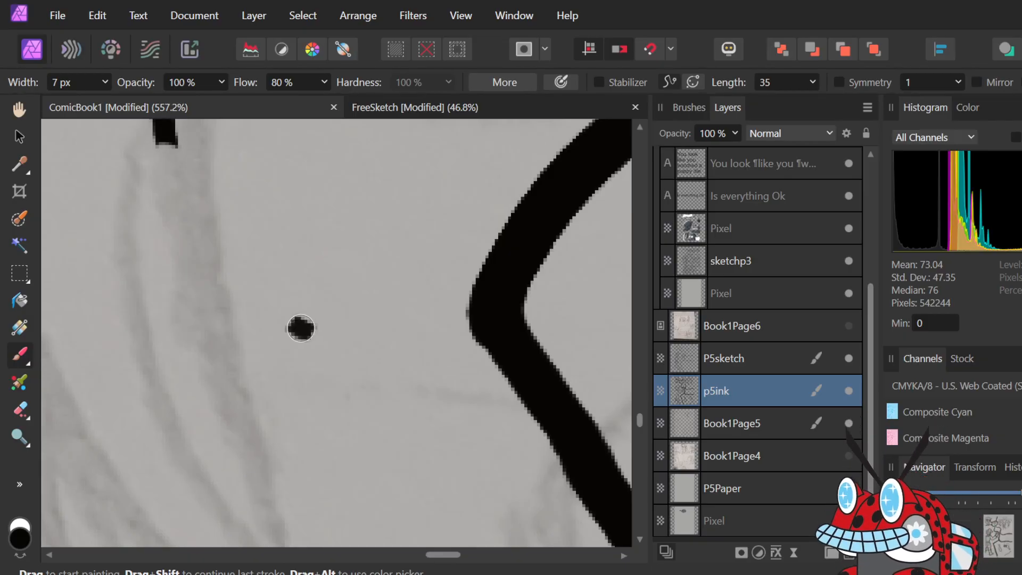
pyautogui.hotkey('ctrl', 'z')
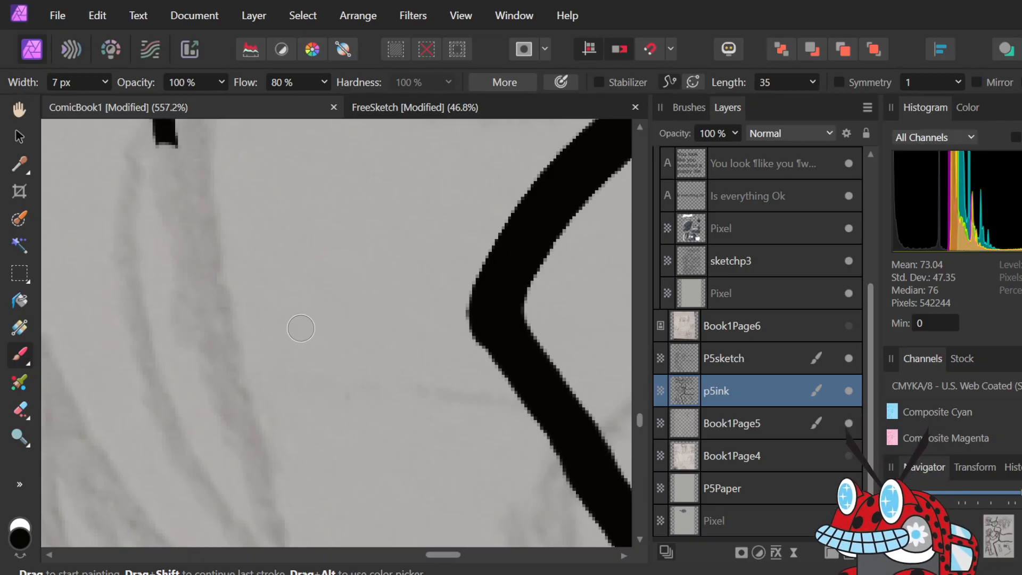
pyautogui.click(301, 329)
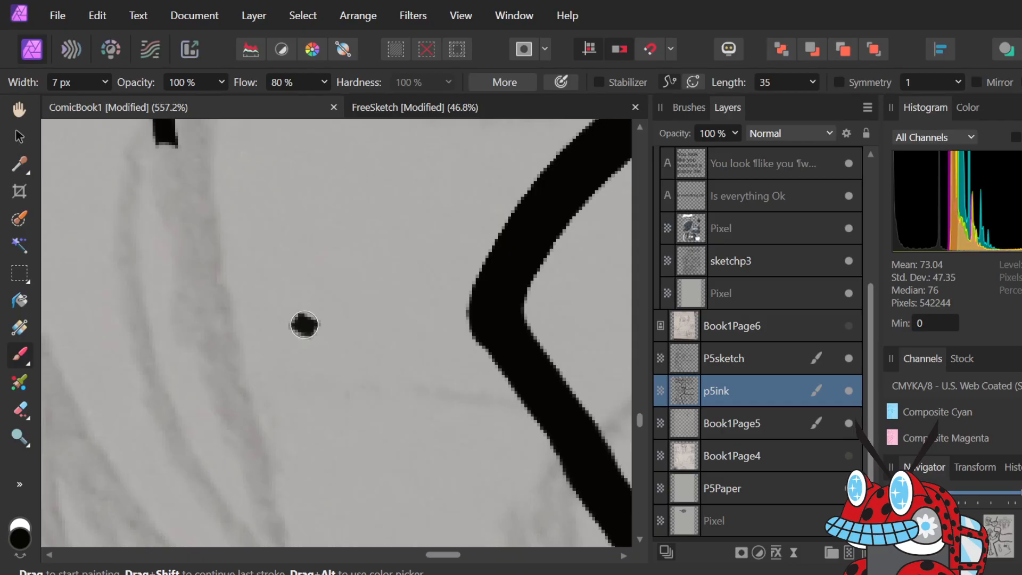
pyautogui.scroll(-8, 300, 327)
pyautogui.scroll(4, 298, 325)
pyautogui.scroll(1, 297, 324)
pyautogui.scroll(-2, 290, 322)
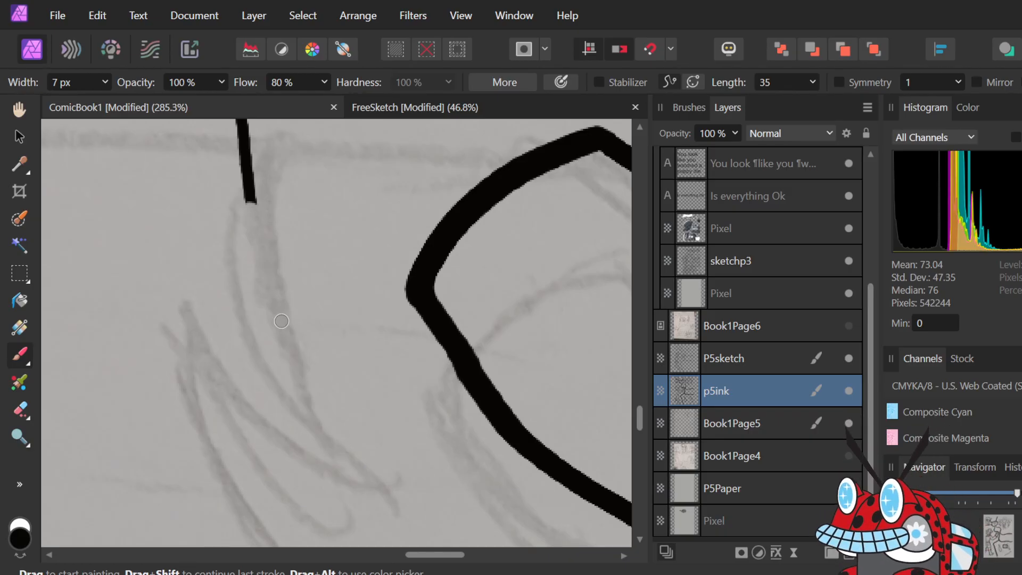
pyautogui.moveTo(246, 182)
pyautogui.mouseDown()
pyautogui.moveTo(254, 279)
pyautogui.moveTo(317, 436)
pyautogui.mouseUp()
pyautogui.hotkey('ctrl', 'z')
pyautogui.moveTo(249, 152); pyautogui.dragTo(244, 216)
pyautogui.hotkey('ctrl', 'z')
pyautogui.moveTo(244, 155)
pyautogui.mouseDown()
pyautogui.moveTo(309, 365)
pyautogui.moveTo(344, 421)
pyautogui.mouseUp()
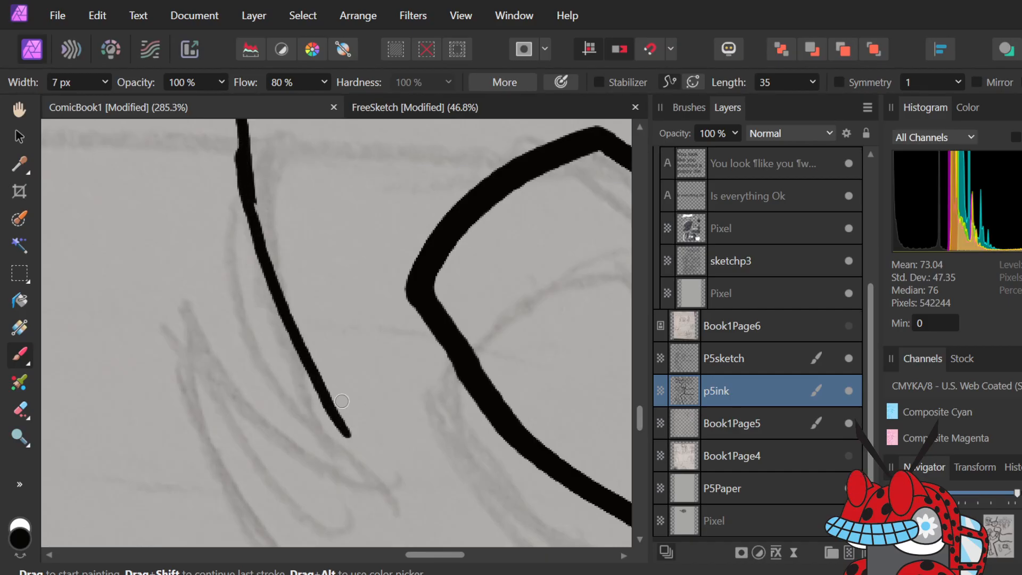
pyautogui.hotkey('ctrl', 'z')
pyautogui.moveTo(245, 144)
pyautogui.mouseDown()
pyautogui.moveTo(292, 350)
pyautogui.moveTo(364, 445)
pyautogui.moveTo(373, 424)
pyautogui.mouseUp()
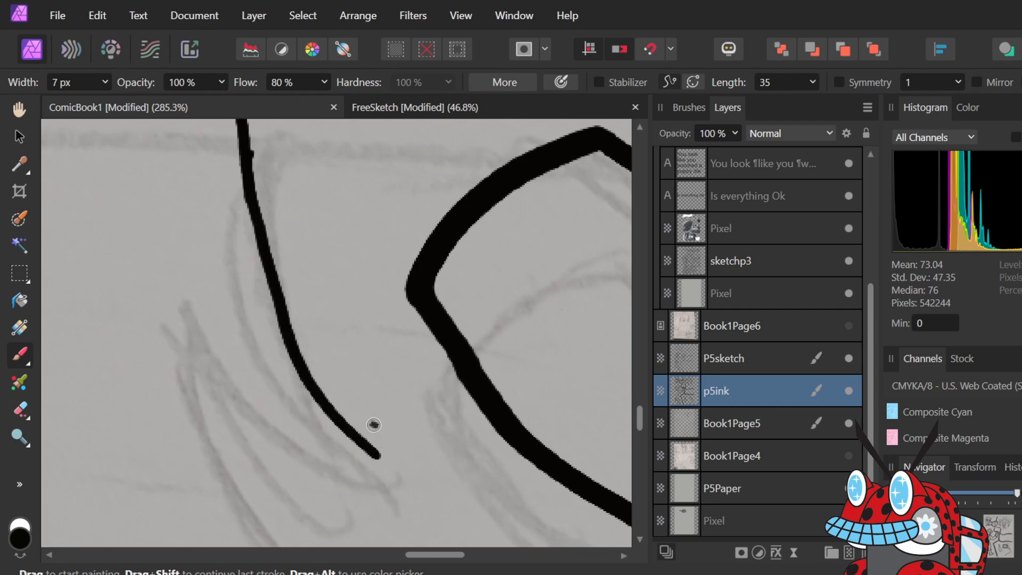
pyautogui.hotkey('ctrl', 'z')
# - Ink the lower part of the flame's left edge down to a sharp point and outline the small pointed side tongue beside it
pyautogui.moveTo(248, 152)
pyautogui.mouseDown()
pyautogui.moveTo(280, 312)
pyautogui.moveTo(370, 472)
pyautogui.moveTo(392, 462)
pyautogui.mouseUp()
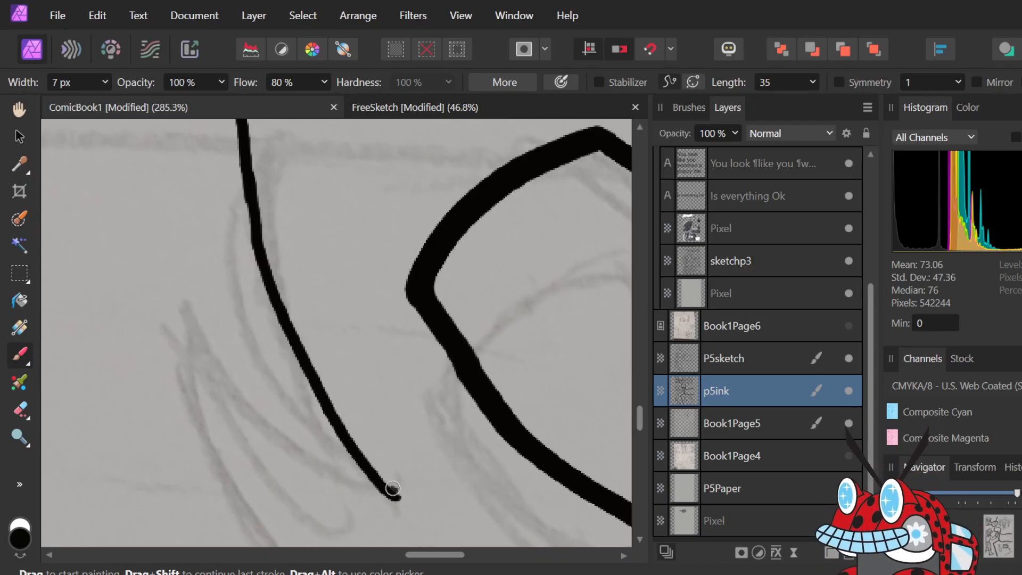
pyautogui.moveTo(378, 492)
pyautogui.mouseDown()
pyautogui.moveTo(271, 426)
pyautogui.moveTo(184, 311)
pyautogui.moveTo(196, 405)
pyautogui.moveTo(289, 533)
pyautogui.mouseUp()
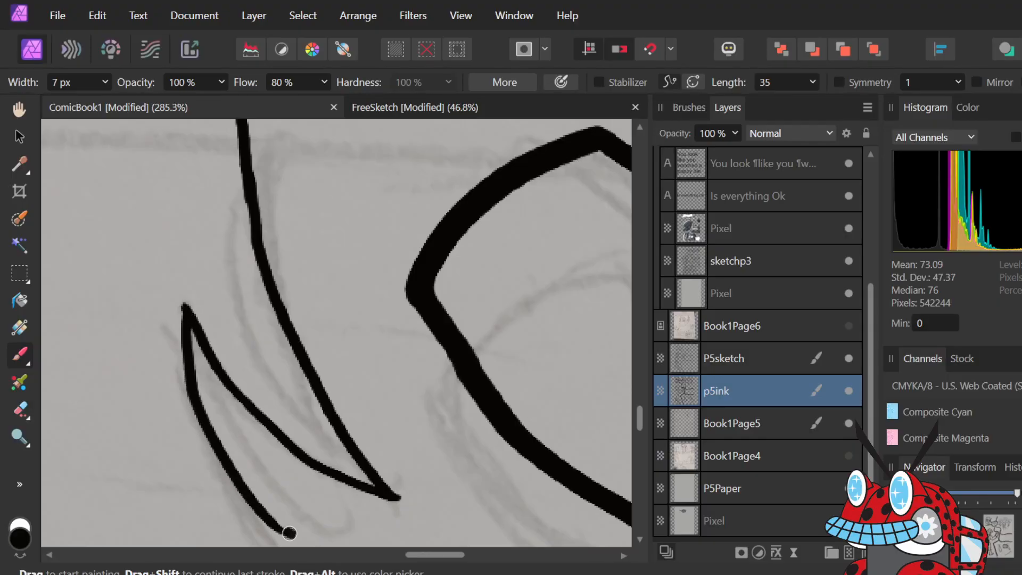
pyautogui.scroll(-5, 319, 271)
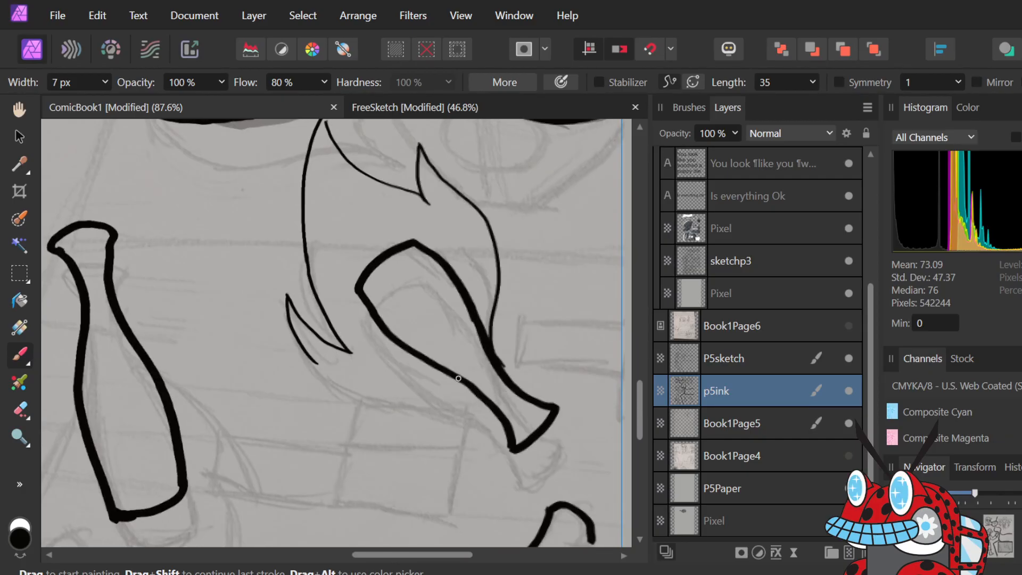
pyautogui.moveTo(406, 381)
pyautogui.mouseDown()
pyautogui.moveTo(358, 389)
pyautogui.moveTo(316, 372)
pyautogui.moveTo(286, 304)
pyautogui.mouseUp()
pyautogui.hotkey('ctrl', 'z')
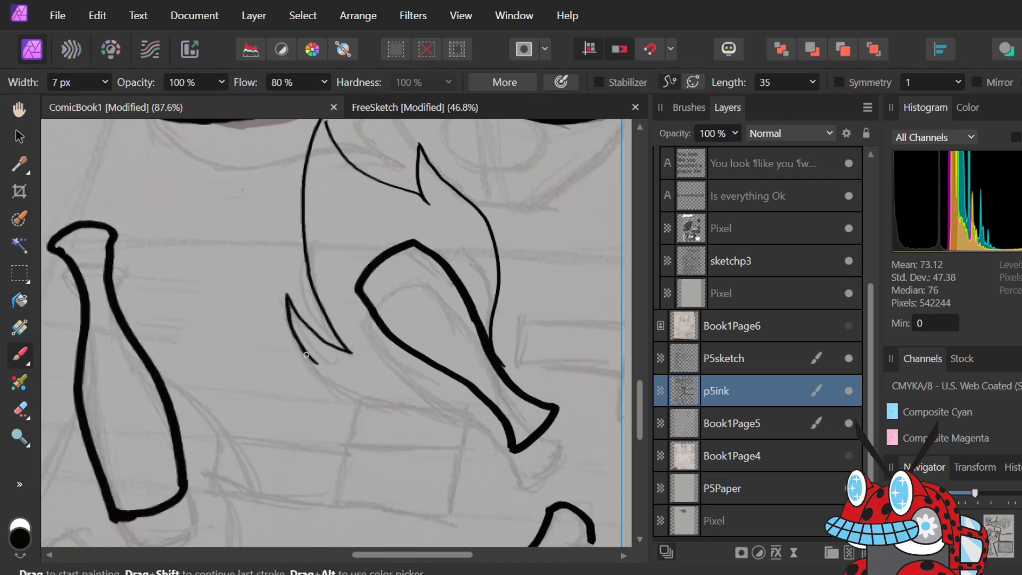
# - Ink the tilted club's flame along its bottom curve up to the club, and the upper flame edge with its hooked tip beside the lowest club
pyautogui.moveTo(316, 363)
pyautogui.mouseDown()
pyautogui.moveTo(388, 389)
pyautogui.moveTo(454, 389)
pyautogui.mouseUp()
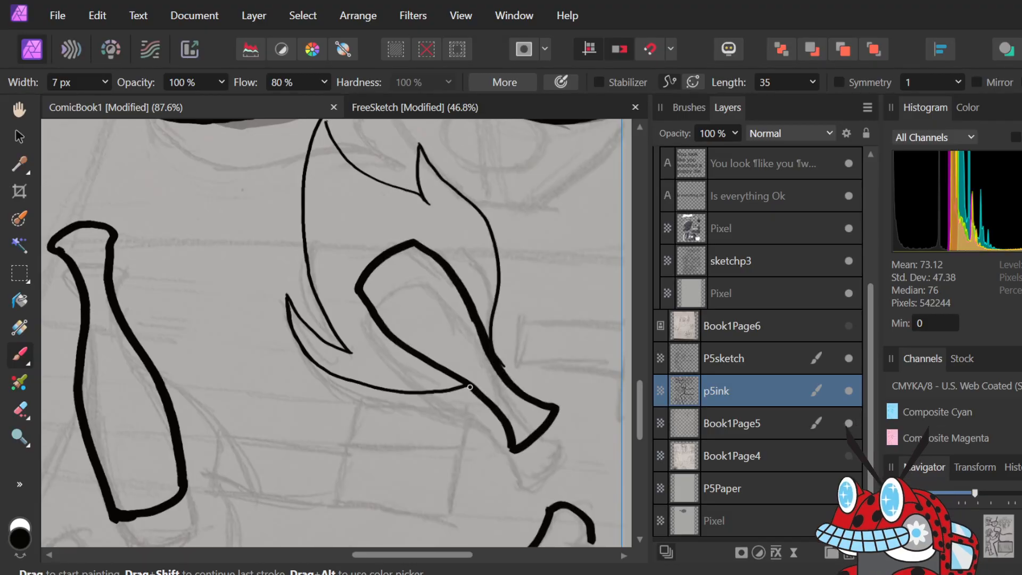
pyautogui.scroll(-5, 279, 363)
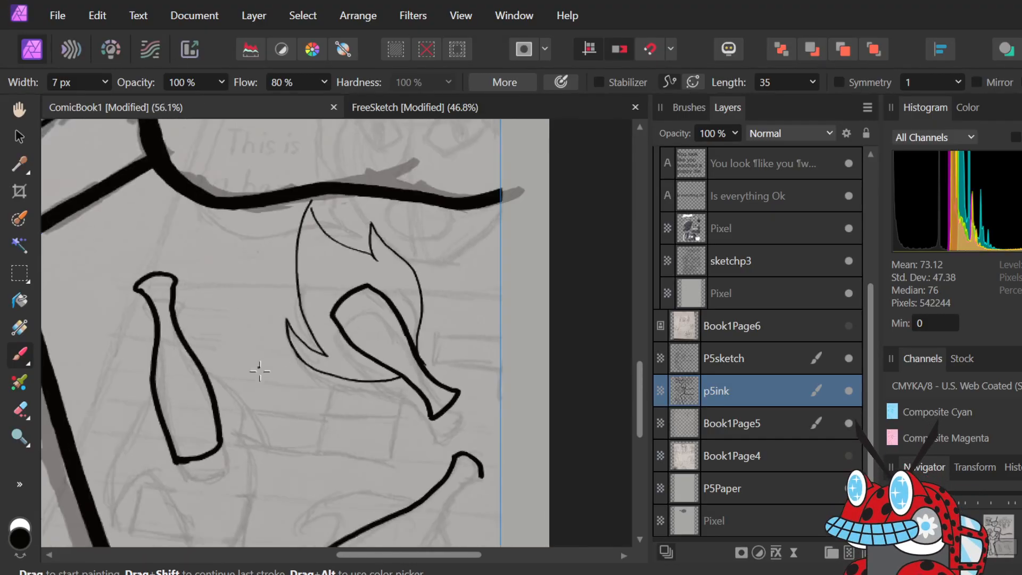
pyautogui.scroll(5, 270, 506)
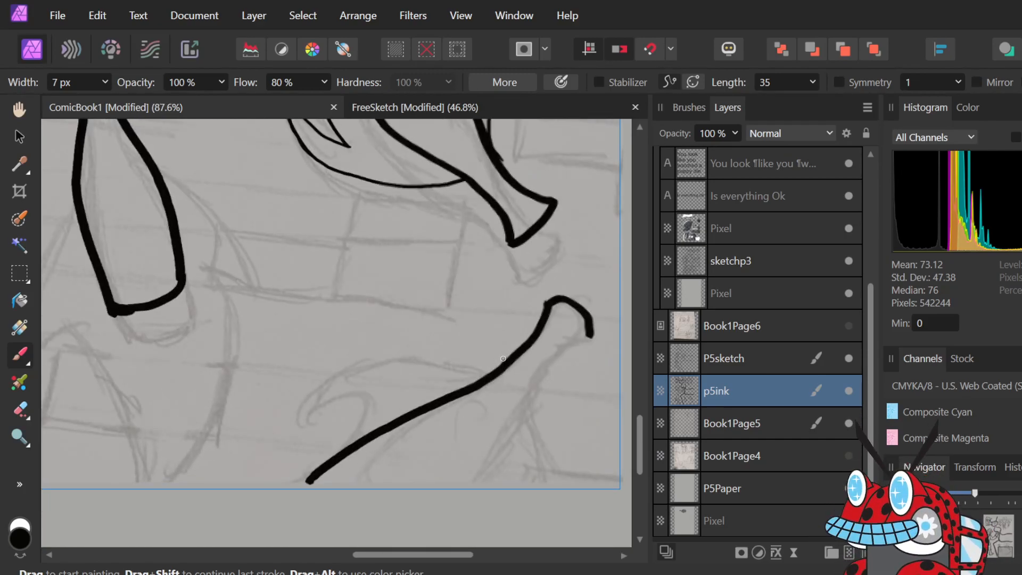
pyautogui.moveTo(477, 382)
pyautogui.mouseDown()
pyautogui.moveTo(404, 377)
pyautogui.moveTo(314, 388)
pyautogui.moveTo(262, 416)
pyautogui.moveTo(294, 401)
pyautogui.moveTo(263, 415)
pyautogui.moveTo(287, 424)
pyautogui.moveTo(275, 465)
pyautogui.moveTo(246, 491)
pyautogui.mouseUp()
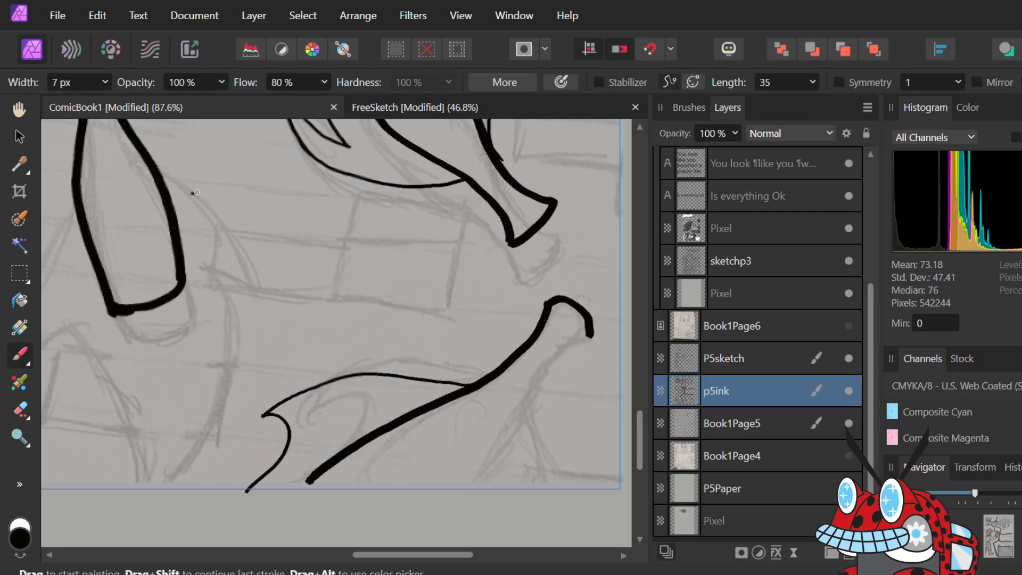
# - Ink the right edge of the upright club's flame, with a sharp tongue pointing down and the inner edge running toward the page bottom
pyautogui.scroll(3, 195, 193)
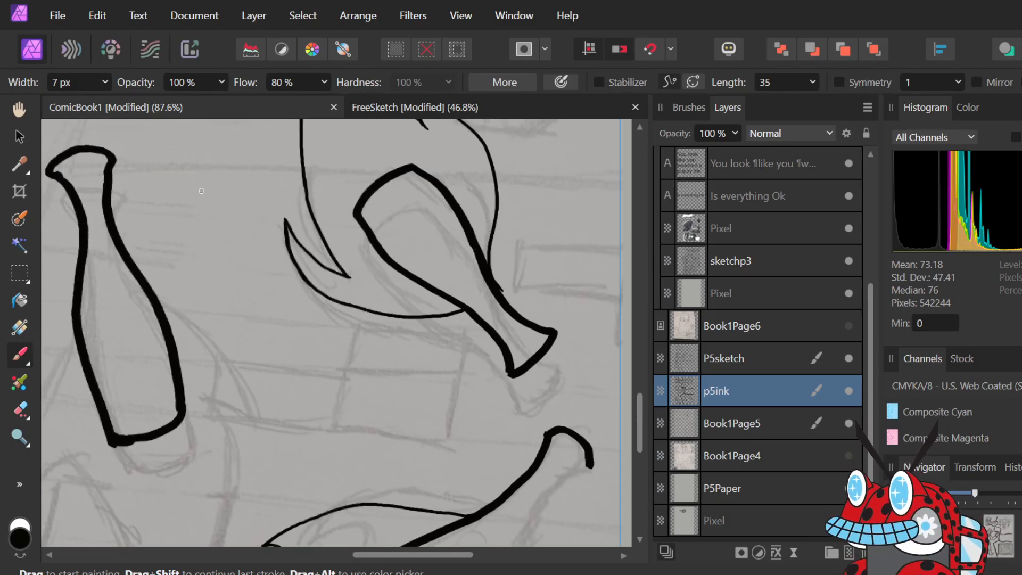
pyautogui.moveTo(121, 242); pyautogui.dragTo(178, 298)
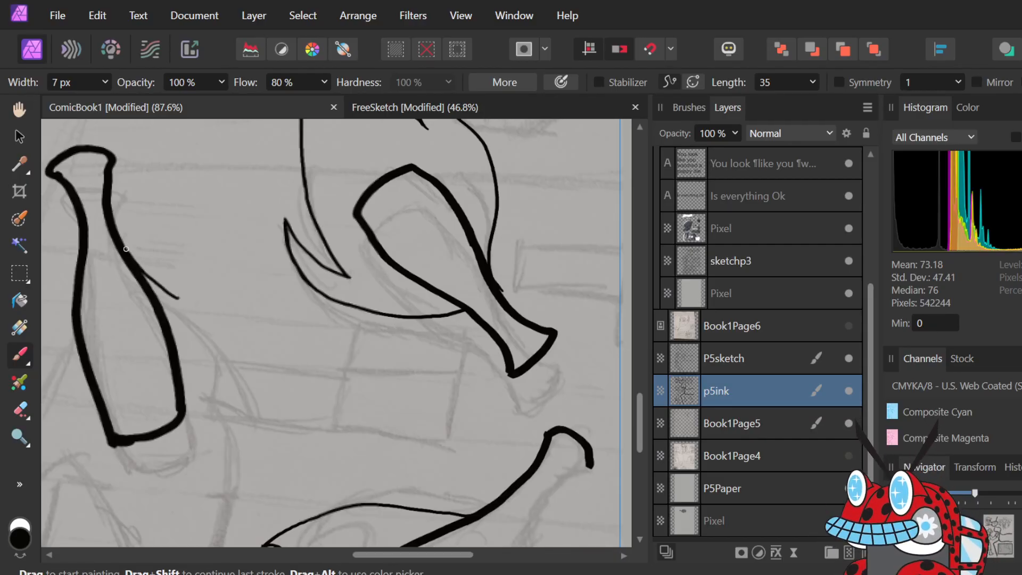
pyautogui.moveTo(226, 355)
pyautogui.mouseDown()
pyautogui.moveTo(260, 448)
pyautogui.moveTo(216, 414)
pyautogui.moveTo(228, 442)
pyautogui.moveTo(217, 541)
pyautogui.mouseUp()
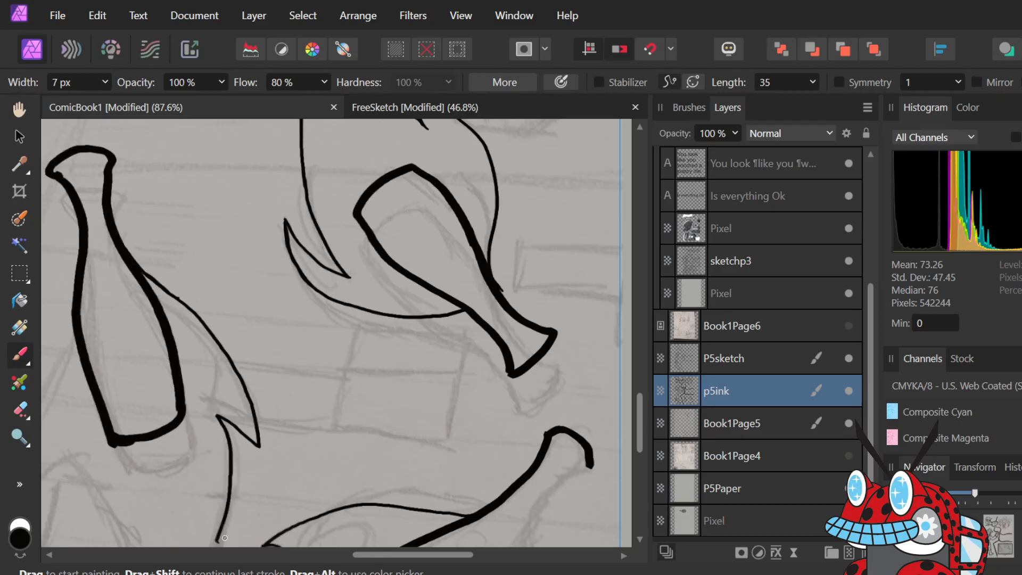
# - Erase the blunt end of the upright club's right flame line and extend the line in a curve past the page's bottom edge
pyautogui.scroll(-3, 229, 527)
pyautogui.scroll(4, 158, 447)
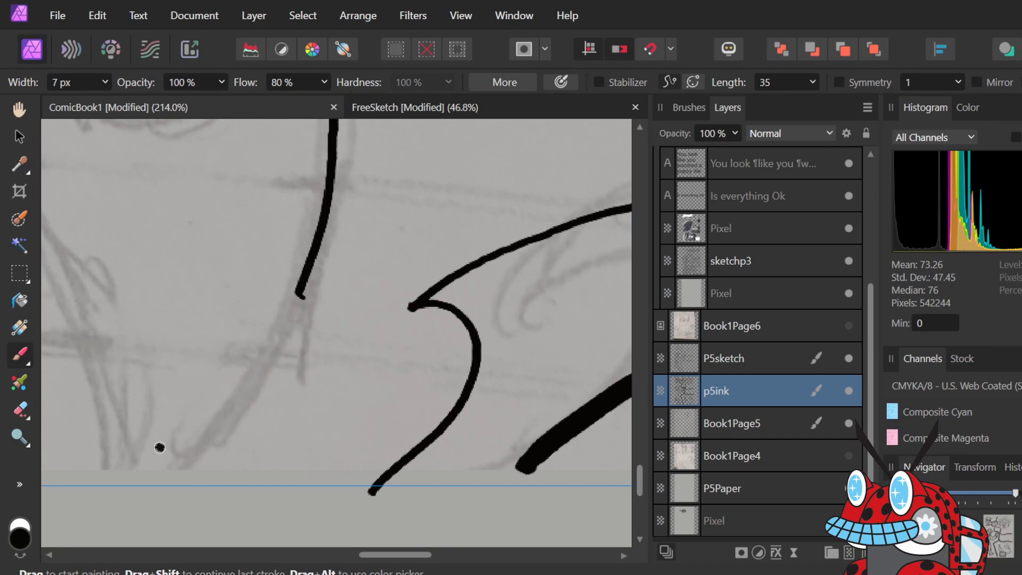
pyautogui.press('e')
pyautogui.click(301, 290)
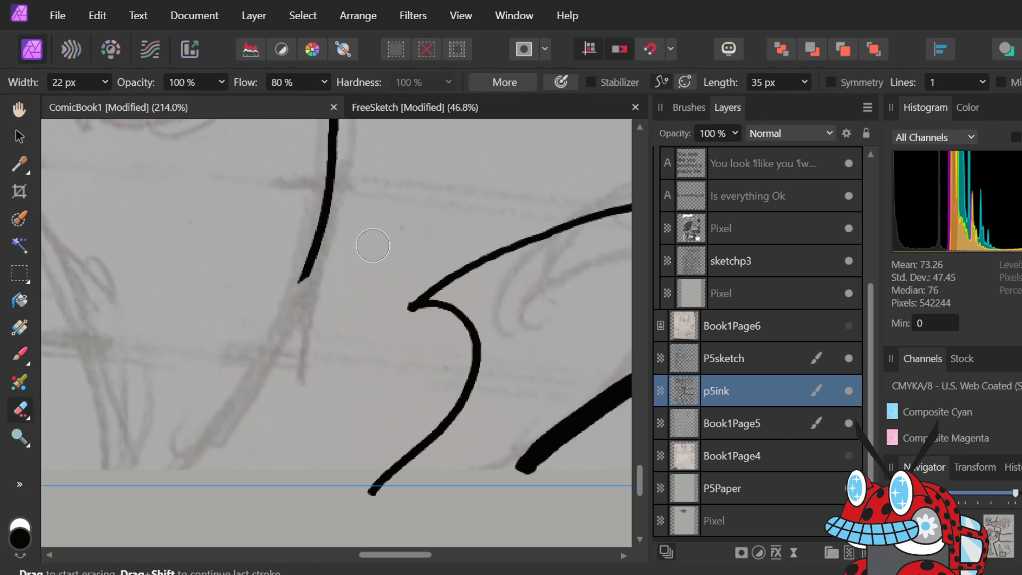
pyautogui.press('b')
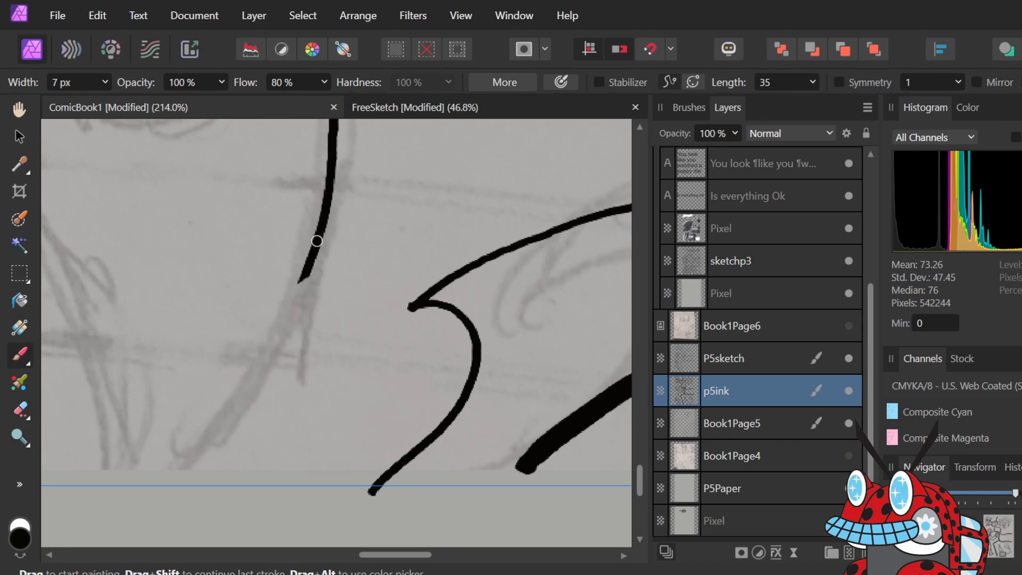
pyautogui.moveTo(302, 279)
pyautogui.mouseDown()
pyautogui.moveTo(230, 414)
pyautogui.moveTo(161, 474)
pyautogui.mouseUp()
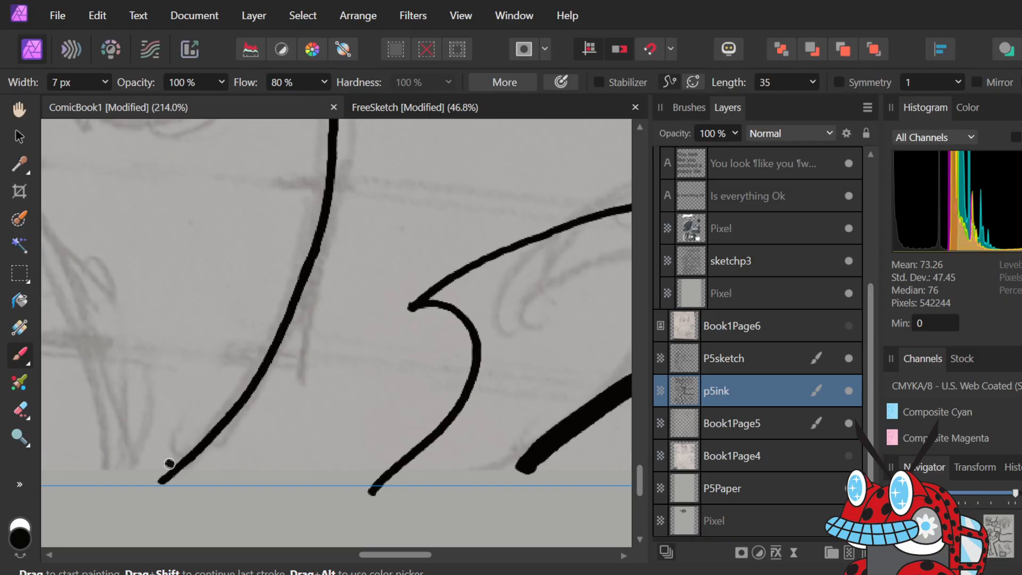
pyautogui.scroll(-8, 166, 467)
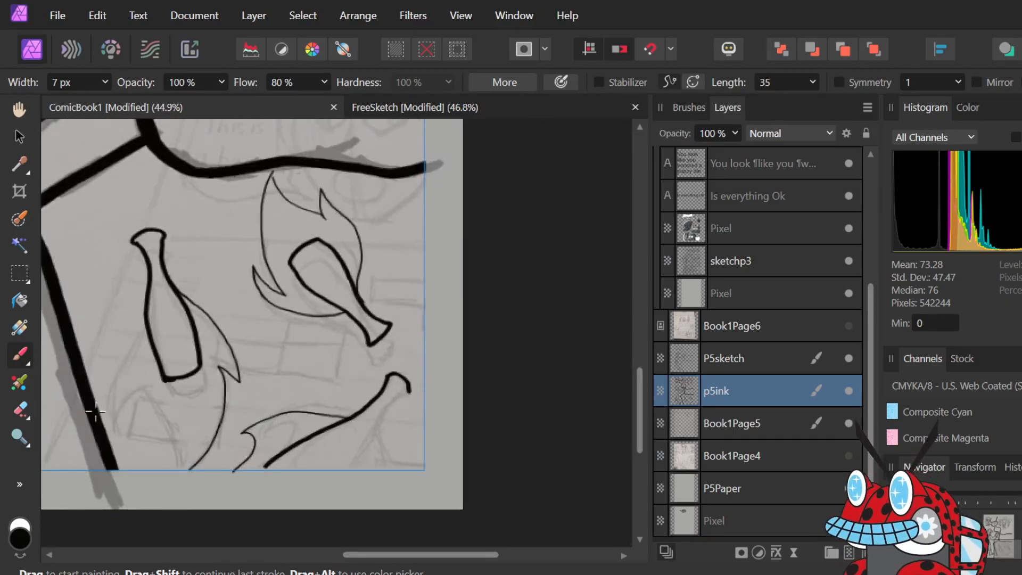
# - Ink the left edge of the upright club's flame down to its point and the arched inner edge down to the page bottom
pyautogui.scroll(6, 95, 412)
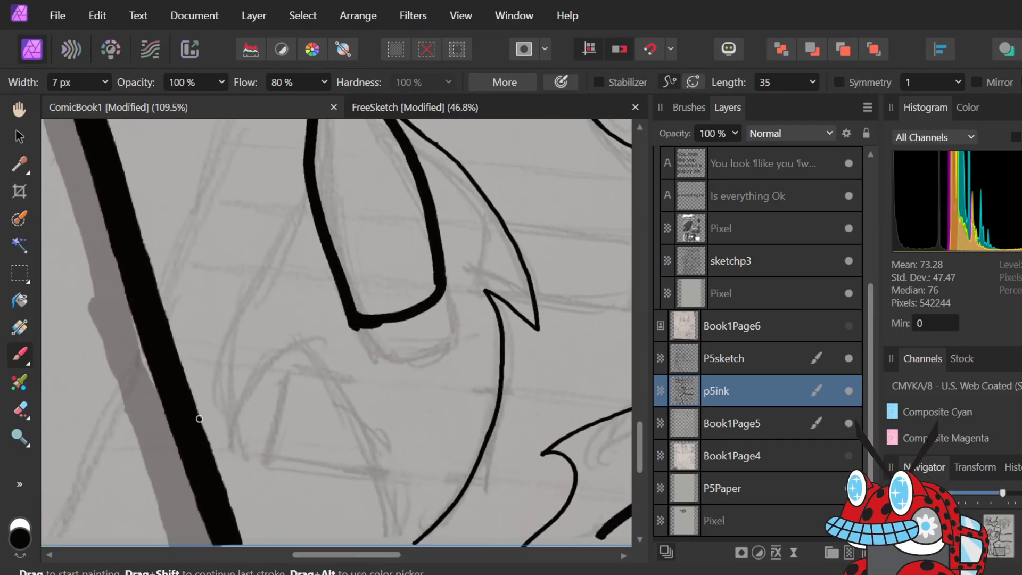
pyautogui.scroll(3, 250, 366)
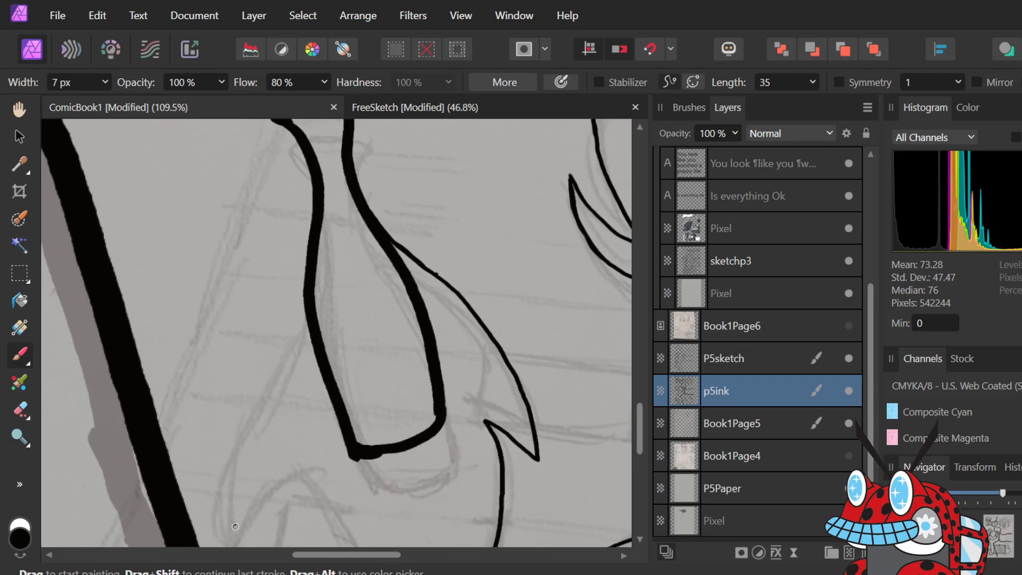
pyautogui.moveTo(314, 176)
pyautogui.mouseDown()
pyautogui.moveTo(298, 261)
pyautogui.moveTo(226, 452)
pyautogui.moveTo(236, 534)
pyautogui.moveTo(300, 468)
pyautogui.mouseUp()
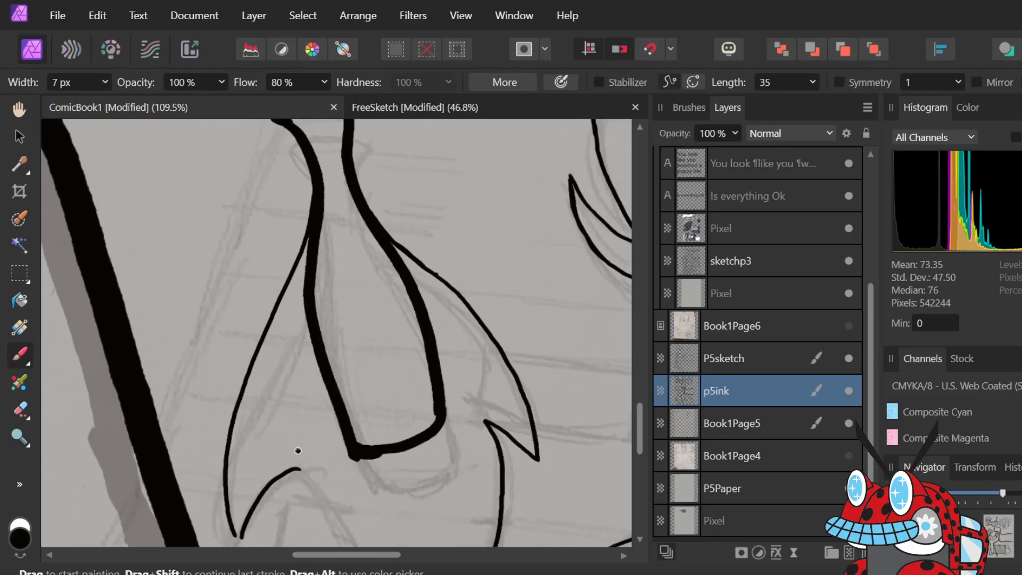
pyautogui.scroll(-5, 298, 450)
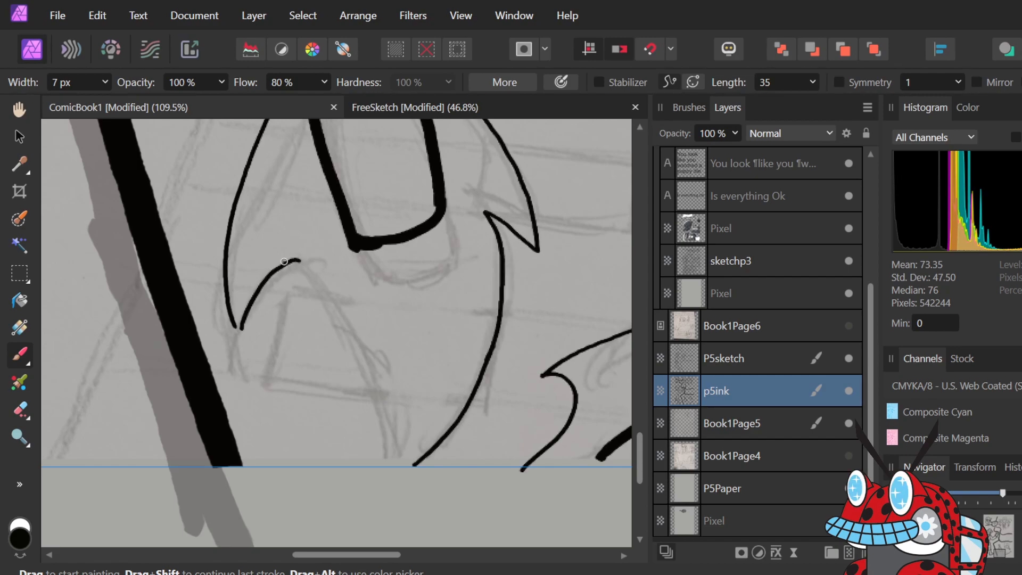
pyautogui.moveTo(291, 260)
pyautogui.mouseDown()
pyautogui.moveTo(348, 323)
pyautogui.moveTo(371, 396)
pyautogui.moveTo(371, 461)
pyautogui.mouseUp()
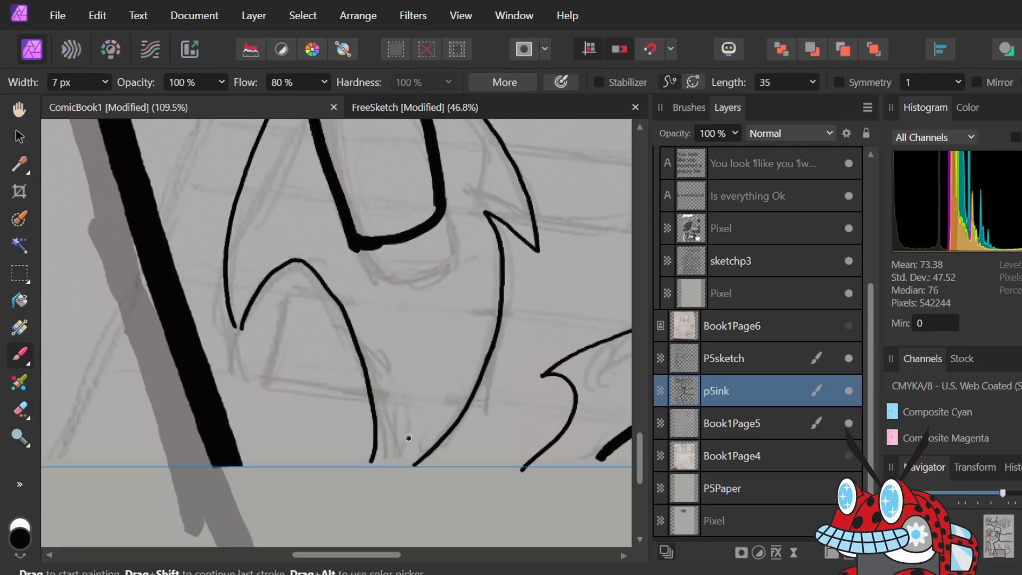
# - Ink broken brick lines on the wall between the upright club and the tilted club, following the sketched bricks
pyautogui.scroll(-5, 406, 435)
pyautogui.hscroll(5, 415, 436)
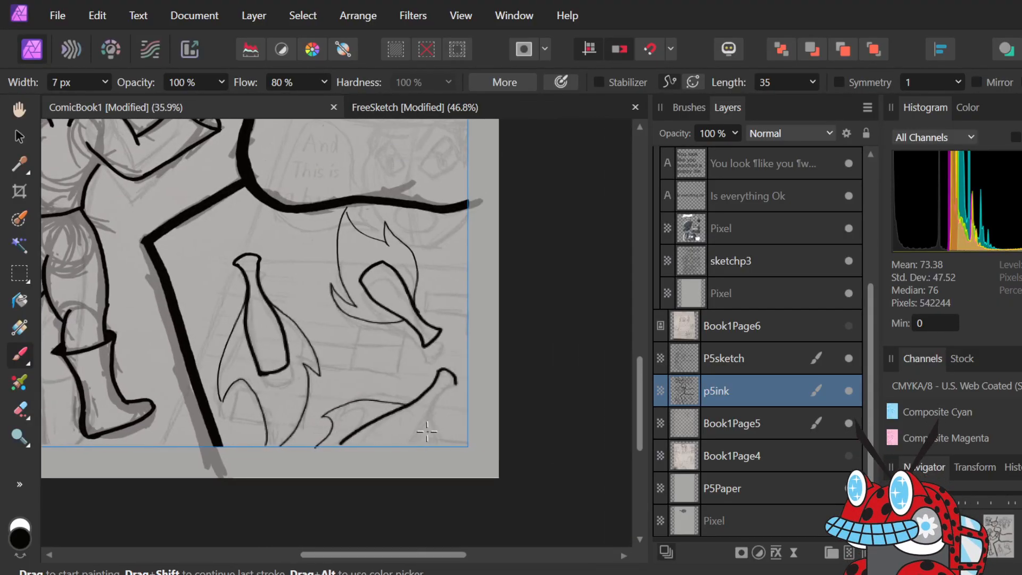
pyautogui.scroll(2, 405, 362)
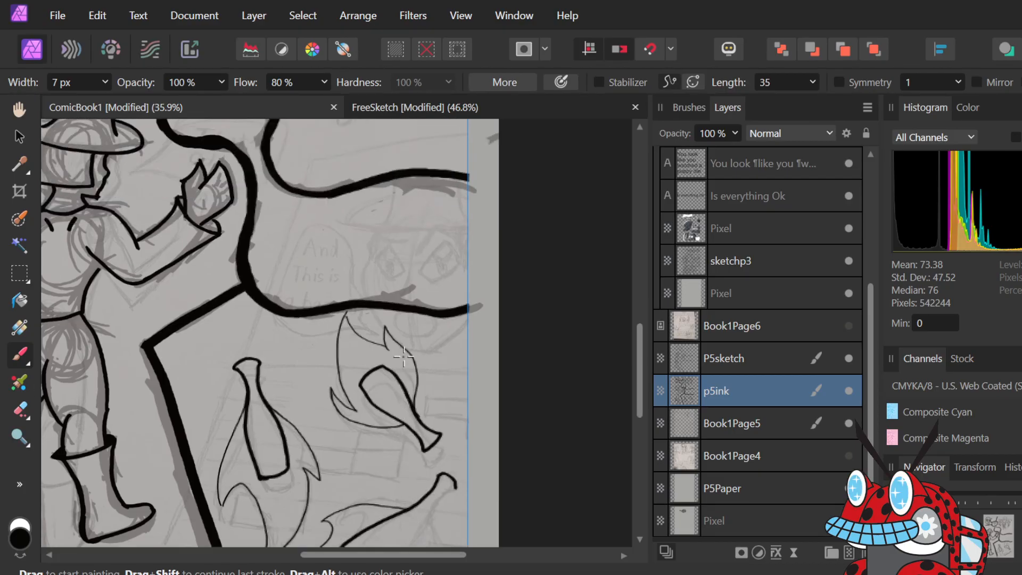
pyautogui.scroll(2, 373, 399)
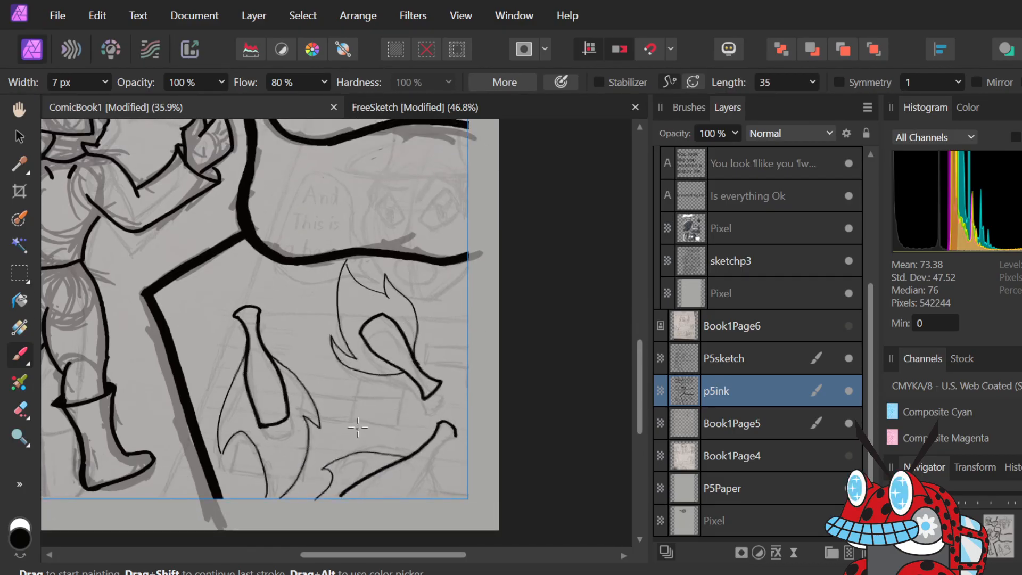
pyautogui.scroll(6, 360, 414)
pyautogui.scroll(-4, 361, 416)
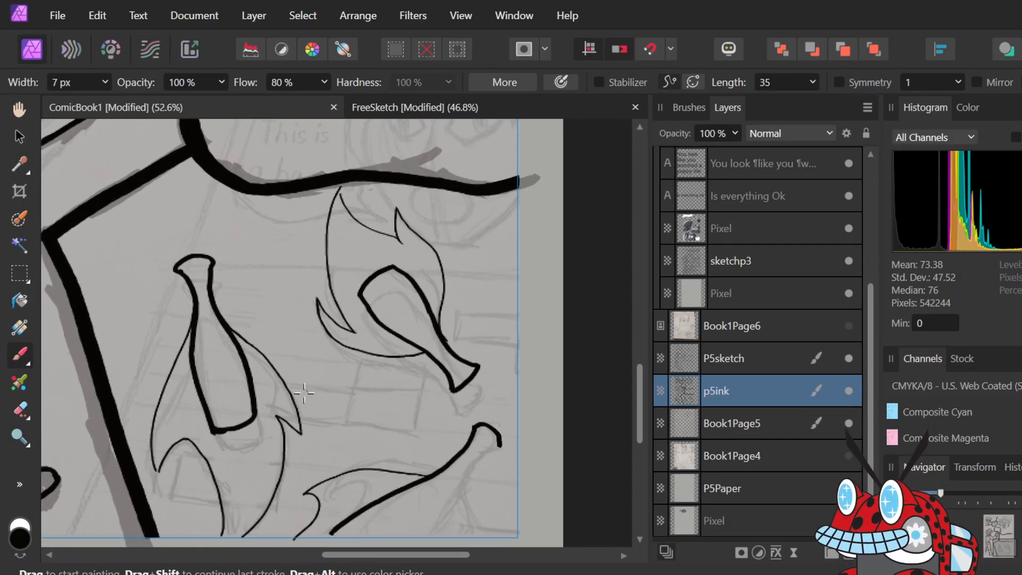
pyautogui.moveTo(303, 385); pyautogui.dragTo(443, 395)
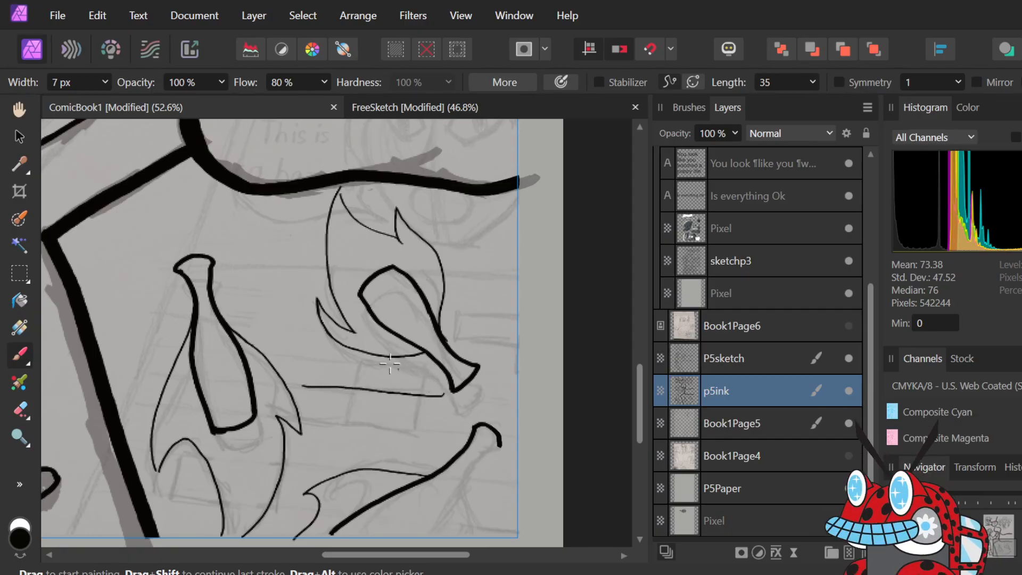
pyautogui.hotkey('ctrl', 'z')
pyautogui.hotkey('ctrl', 'z')
pyautogui.moveTo(349, 367); pyautogui.dragTo(357, 367)
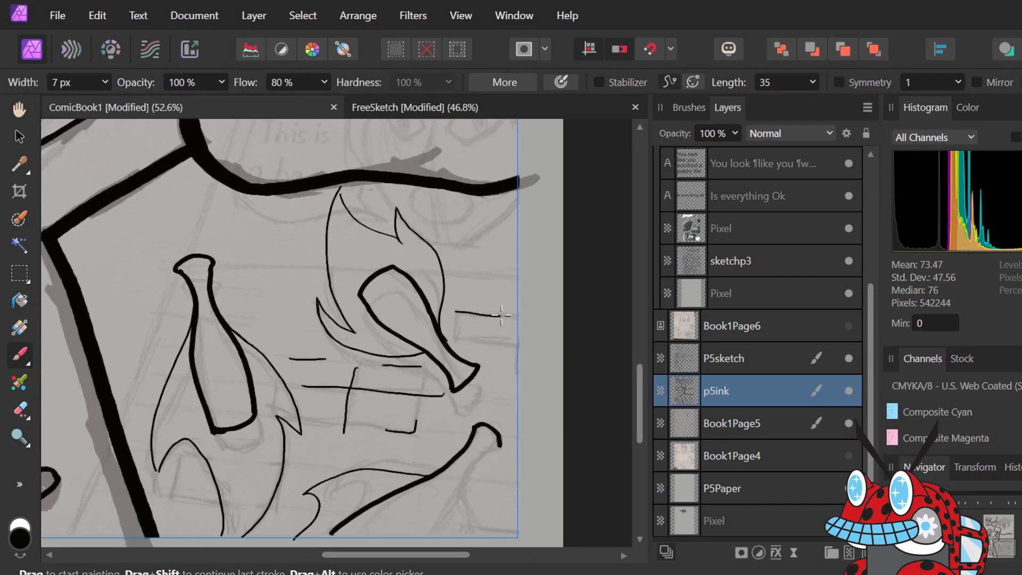
# - Ink partial brick outlines at the panel's right edge, inside the upright club's flame arch, and beside the lowest club
pyautogui.moveTo(457, 313)
pyautogui.mouseDown()
pyautogui.moveTo(455, 338)
pyautogui.moveTo(509, 338)
pyautogui.mouseUp()
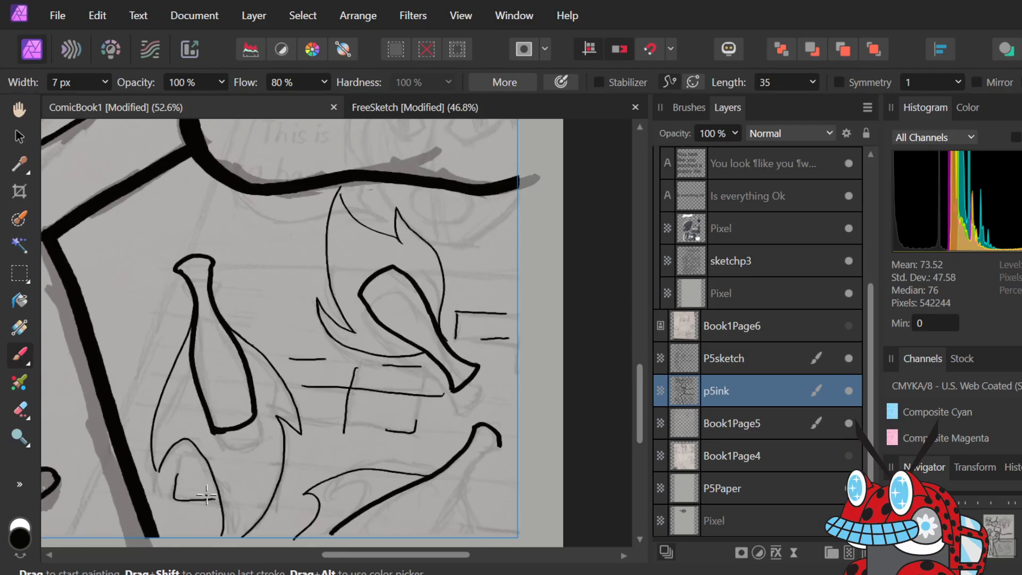
pyautogui.moveTo(482, 483); pyautogui.dragTo(527, 480)
pyautogui.moveTo(486, 528); pyautogui.dragTo(505, 527)
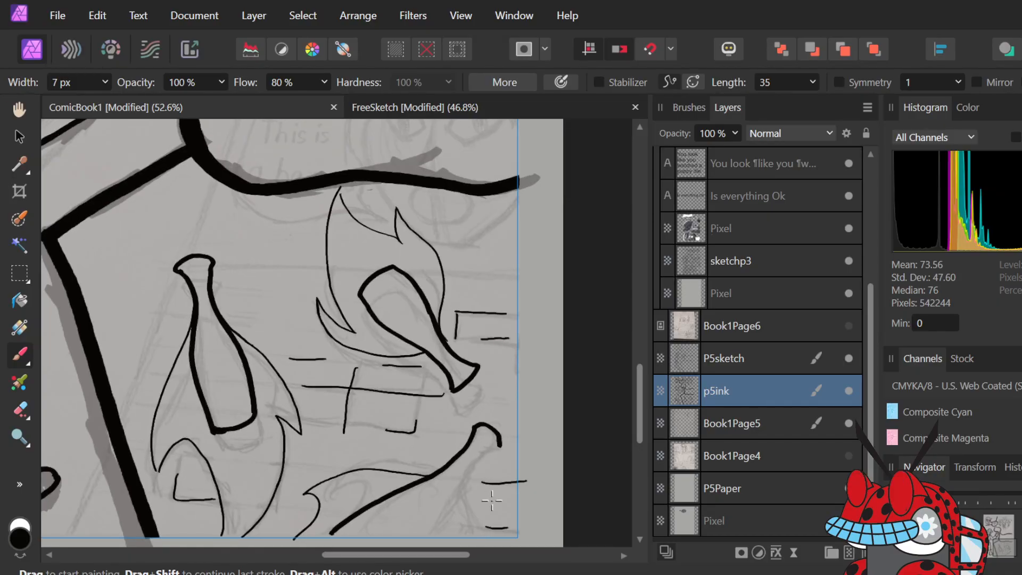
# - Try brush widths of 21, 15 and 11 px, testing with trial strokes across the panel and undoing them
pyautogui.click(105, 82)
pyautogui.moveTo(107, 101); pyautogui.dragTo(124, 101)
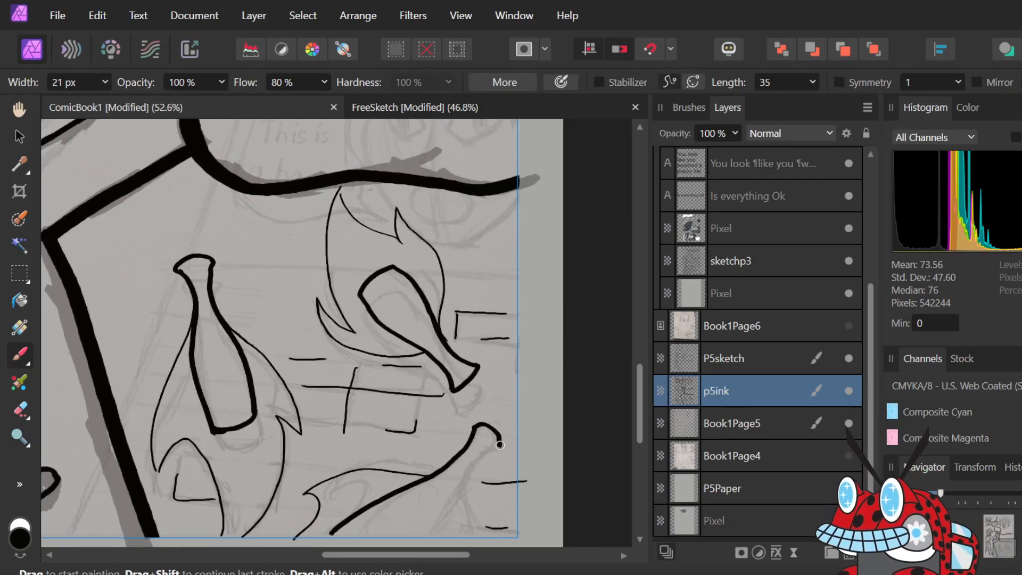
pyautogui.click(106, 82)
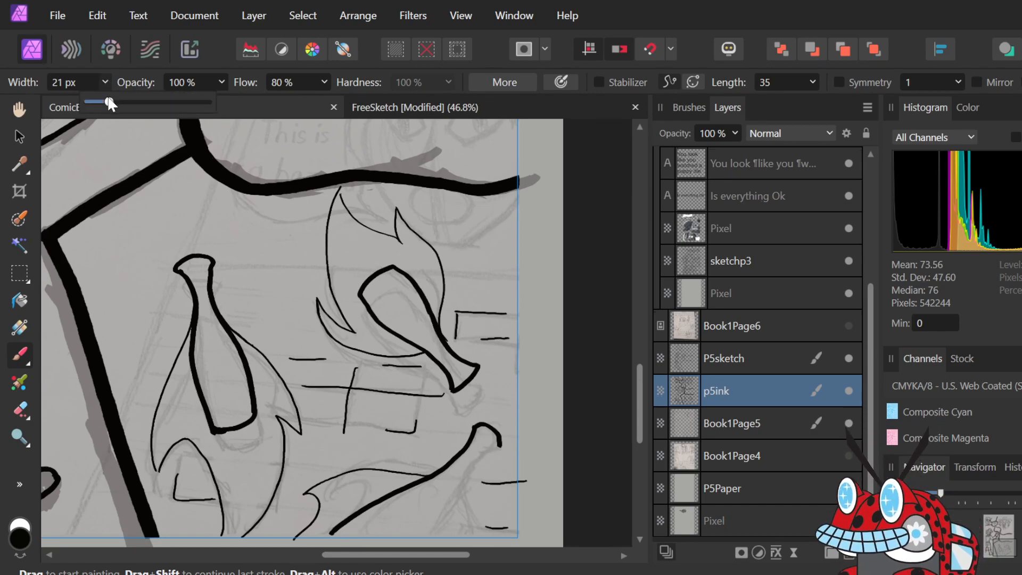
pyautogui.moveTo(112, 101); pyautogui.dragTo(102, 102)
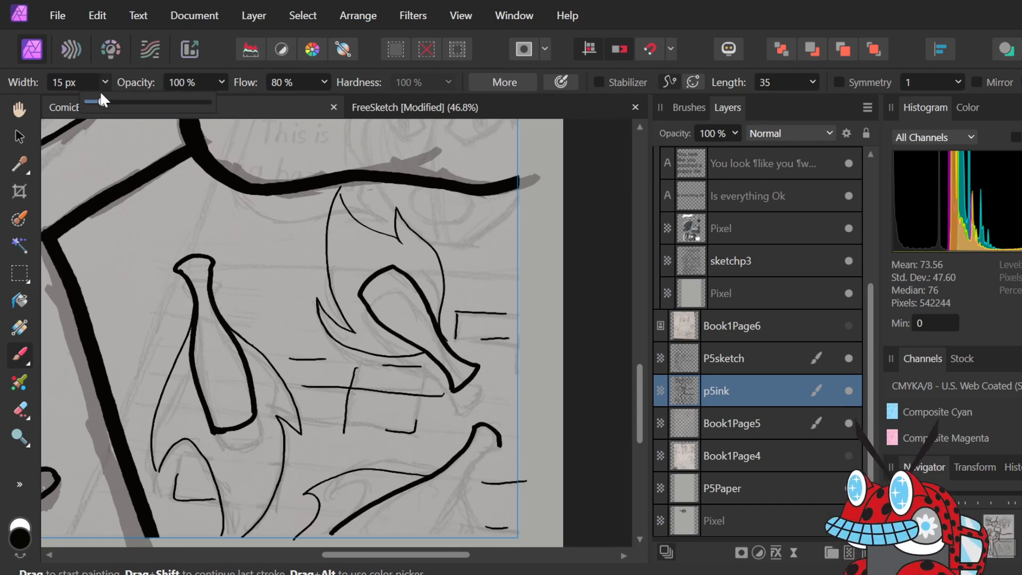
pyautogui.moveTo(471, 302); pyautogui.dragTo(499, 416)
pyautogui.hotkey('ctrl', 'z')
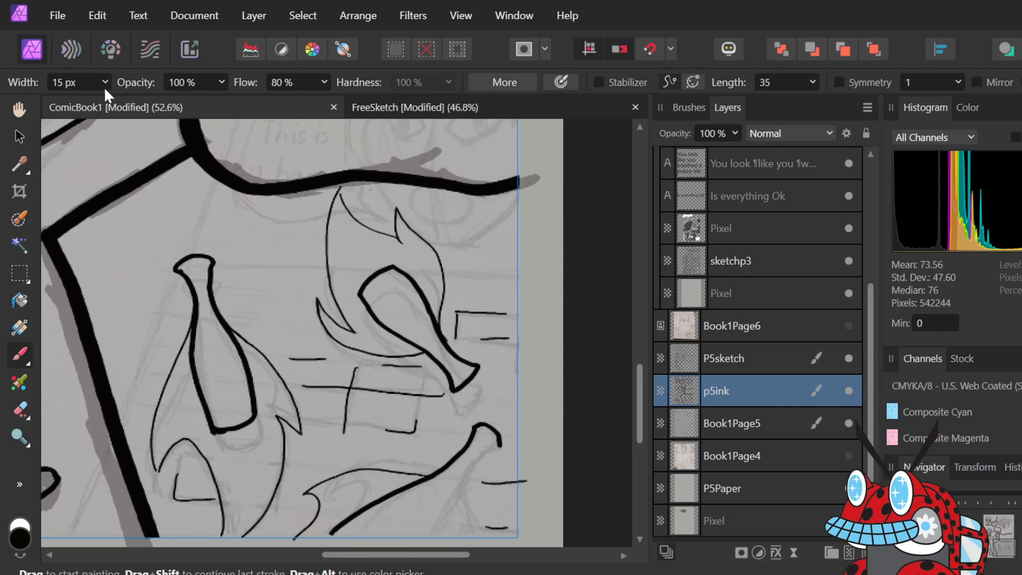
pyautogui.click(109, 86)
pyautogui.moveTo(107, 103); pyautogui.dragTo(104, 102)
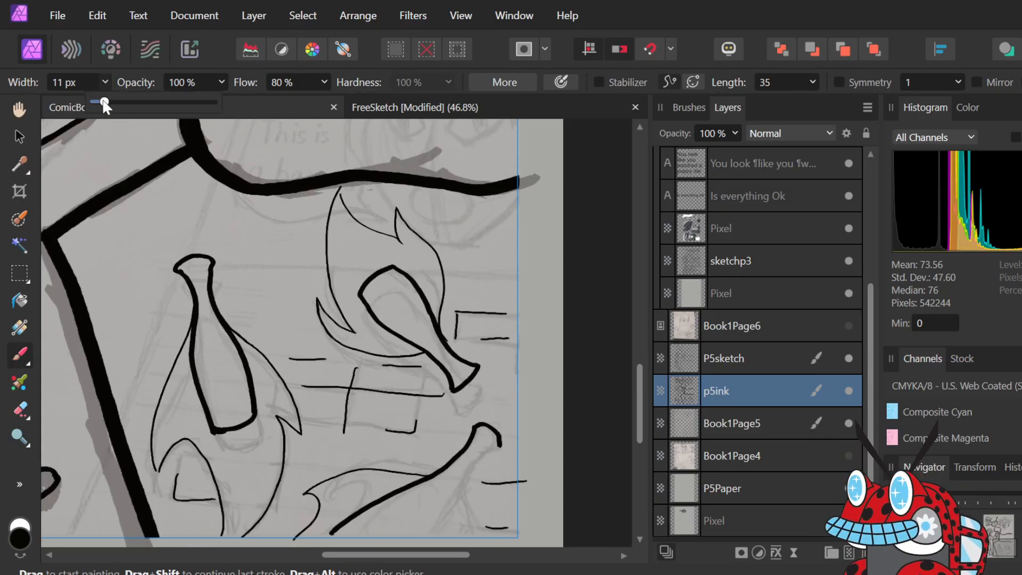
pyautogui.moveTo(269, 273); pyautogui.dragTo(386, 425)
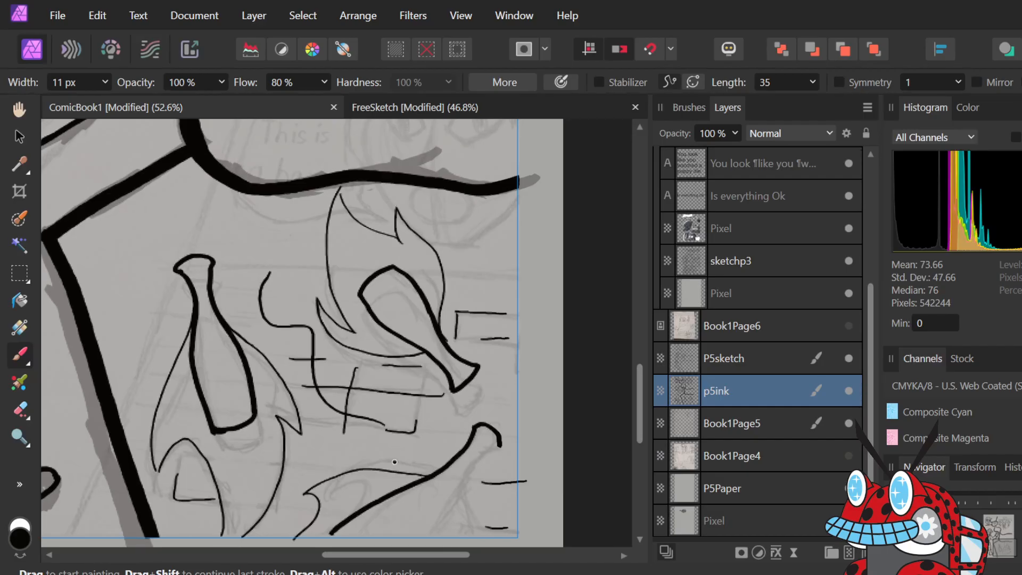
pyautogui.hotkey('ctrl', 'z')
# - Set the brush width to 16 px and ink the lowest club's handle end and right edge down to the page bottom
pyautogui.click(108, 81)
pyautogui.click(114, 103)
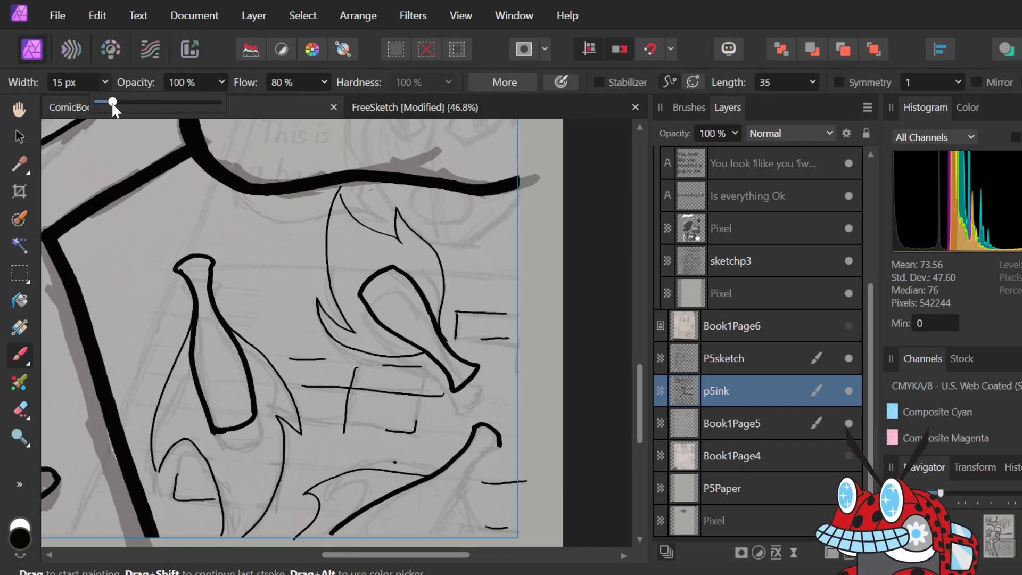
pyautogui.click(500, 444)
pyautogui.moveTo(493, 452); pyautogui.dragTo(462, 486)
pyautogui.hotkey('ctrl', 'z')
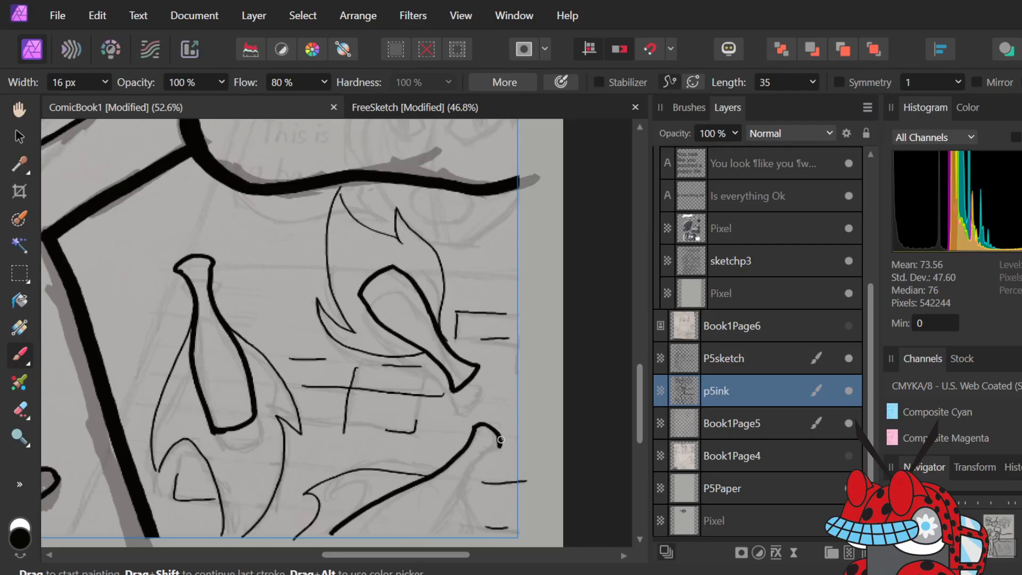
pyautogui.moveTo(498, 443)
pyautogui.mouseDown()
pyautogui.moveTo(455, 498)
pyautogui.moveTo(444, 532)
pyautogui.mouseUp()
pyautogui.hotkey('ctrl', 'z')
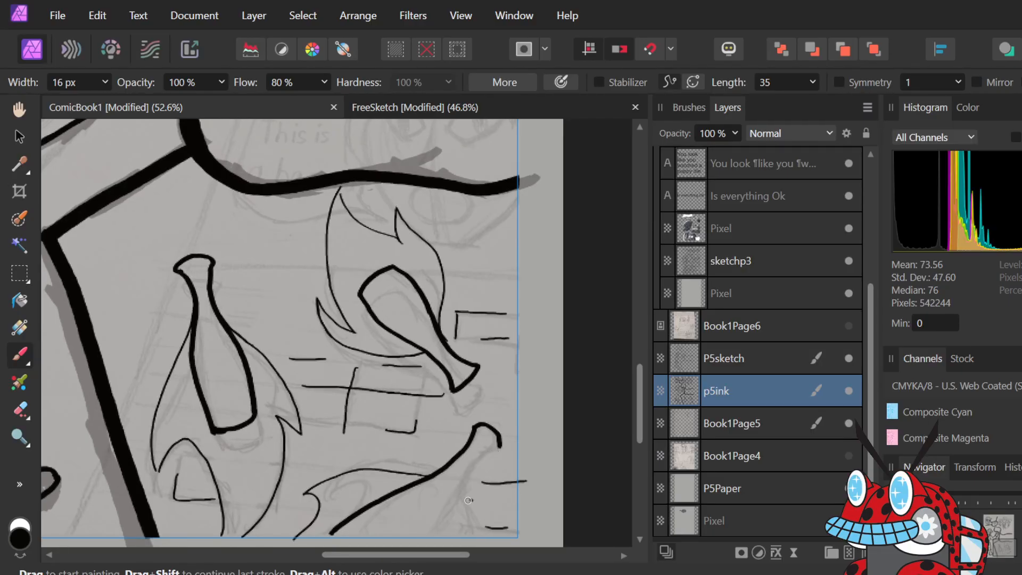
pyautogui.moveTo(462, 494); pyautogui.dragTo(500, 443)
pyautogui.hotkey('ctrl', 'z')
pyautogui.press('e')
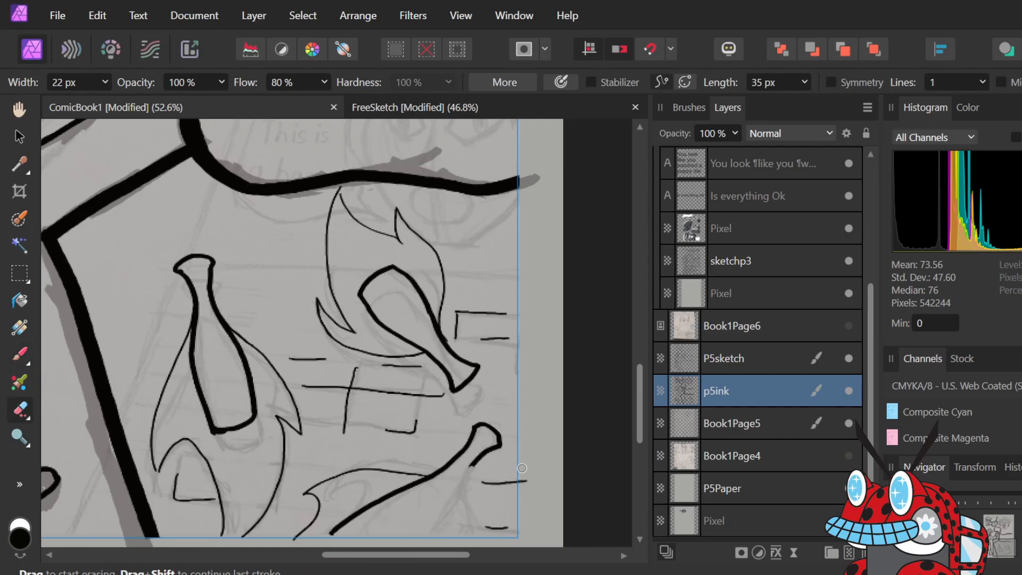
pyautogui.press('b')
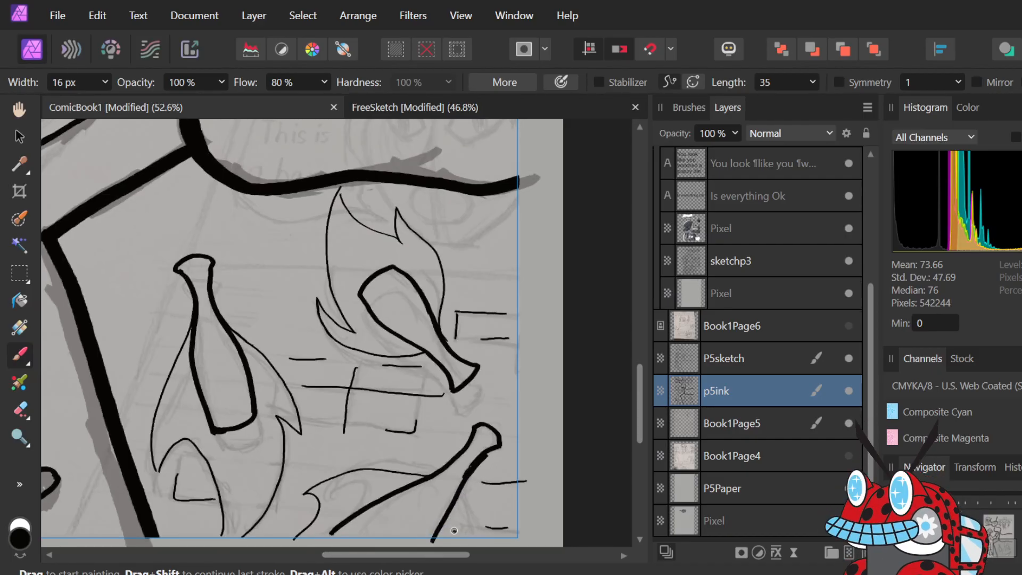
# - Set the brush width to 7 px and ink the short flame edge curving down from the lowest club's right side
pyautogui.click(105, 82)
pyautogui.moveTo(104, 100); pyautogui.dragTo(100, 103)
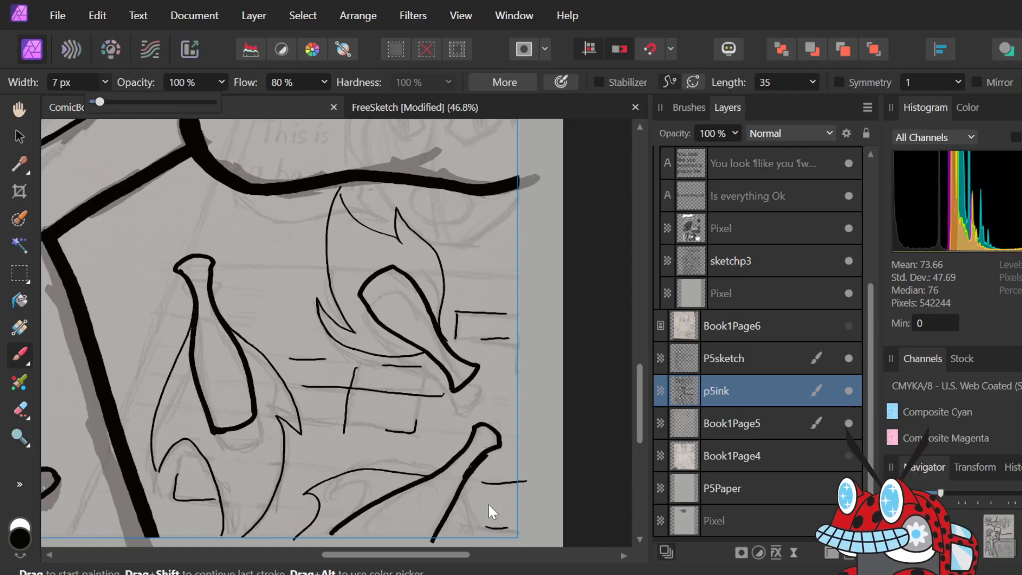
pyautogui.click(463, 482)
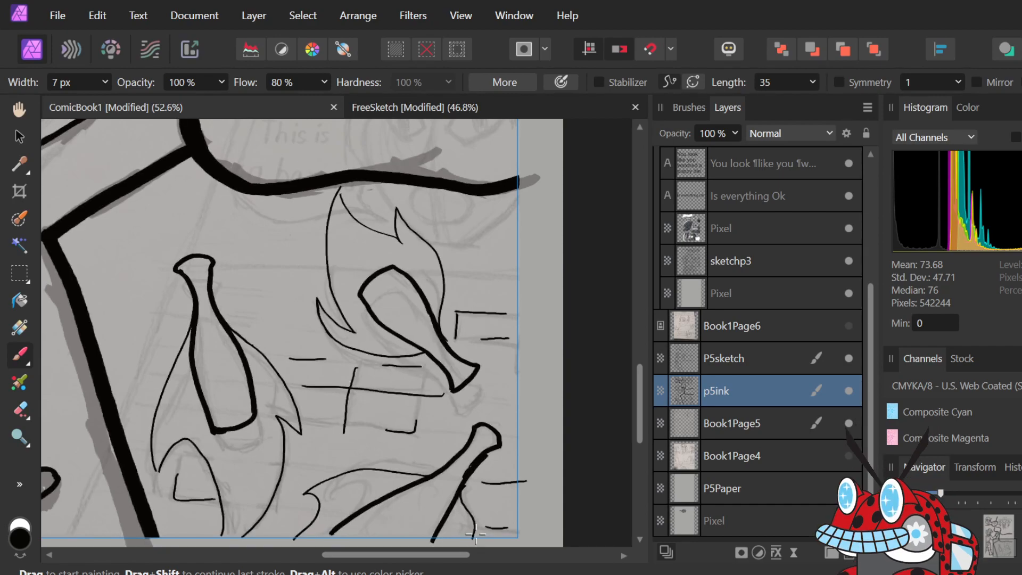
# - Erase the inked brick lines between the clubs, inside the upright club's flame arch, and along the panel's right edge
pyautogui.scroll(-1, 230, 311)
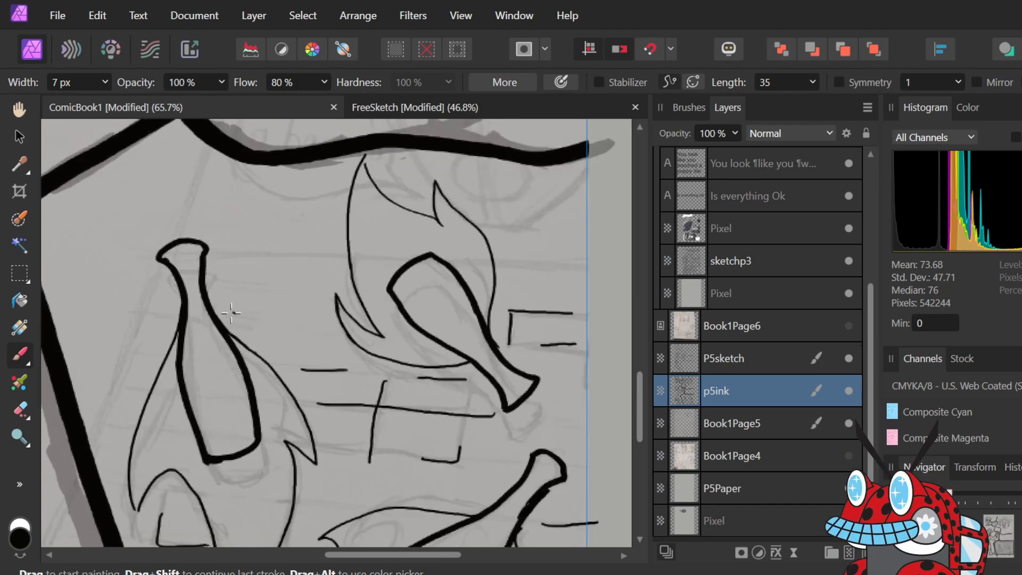
pyautogui.scroll(3, 231, 314)
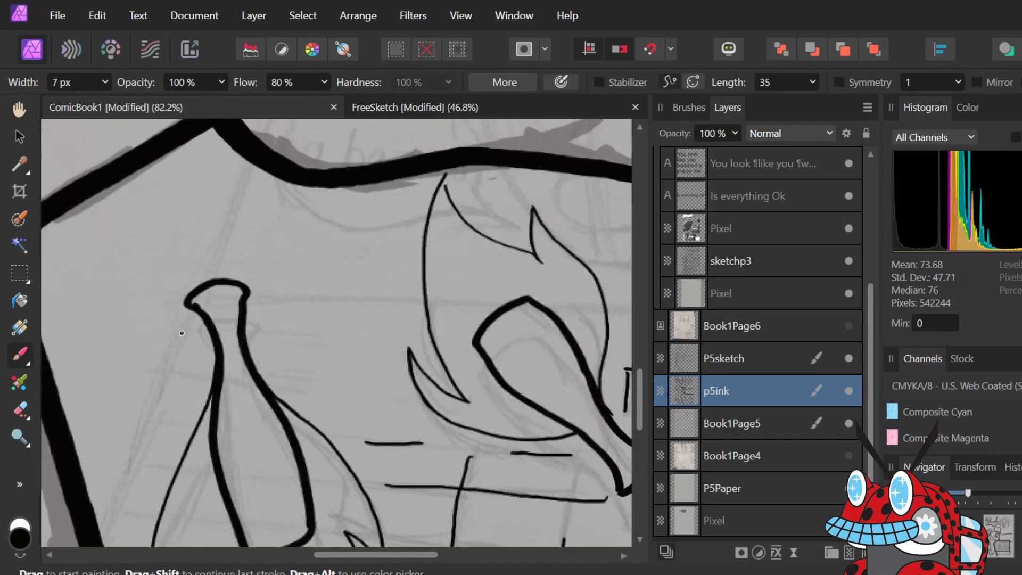
pyautogui.scroll(2, 314, 356)
pyautogui.scroll(-4, 406, 335)
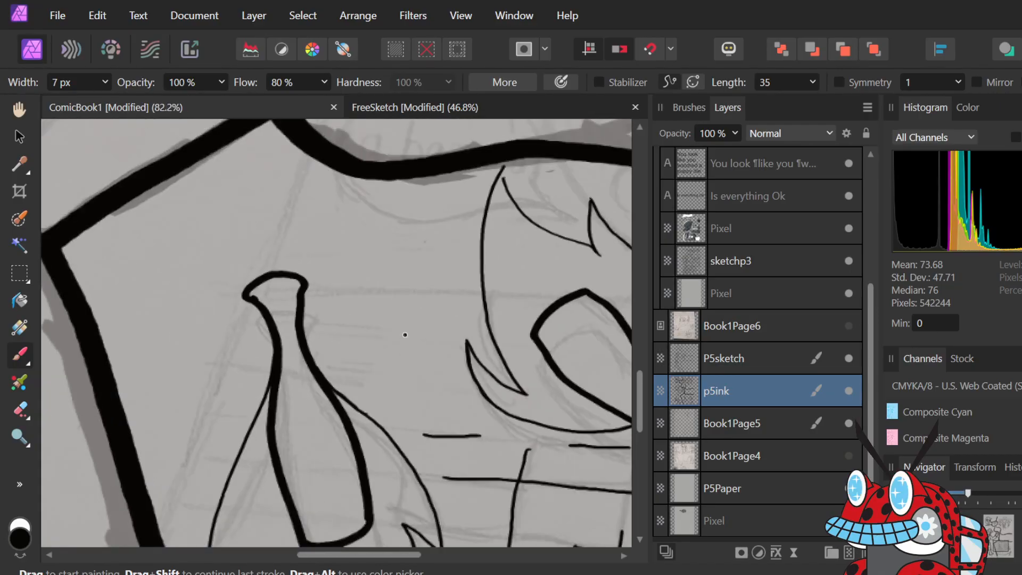
pyautogui.scroll(2, 367, 298)
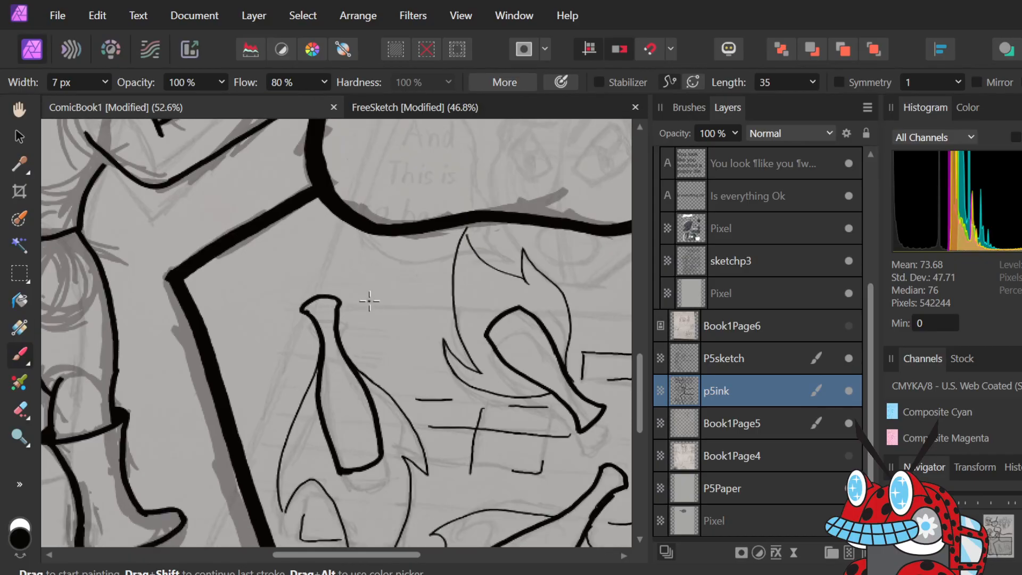
pyautogui.scroll(-2, 368, 299)
pyautogui.hscroll(3, 399, 375)
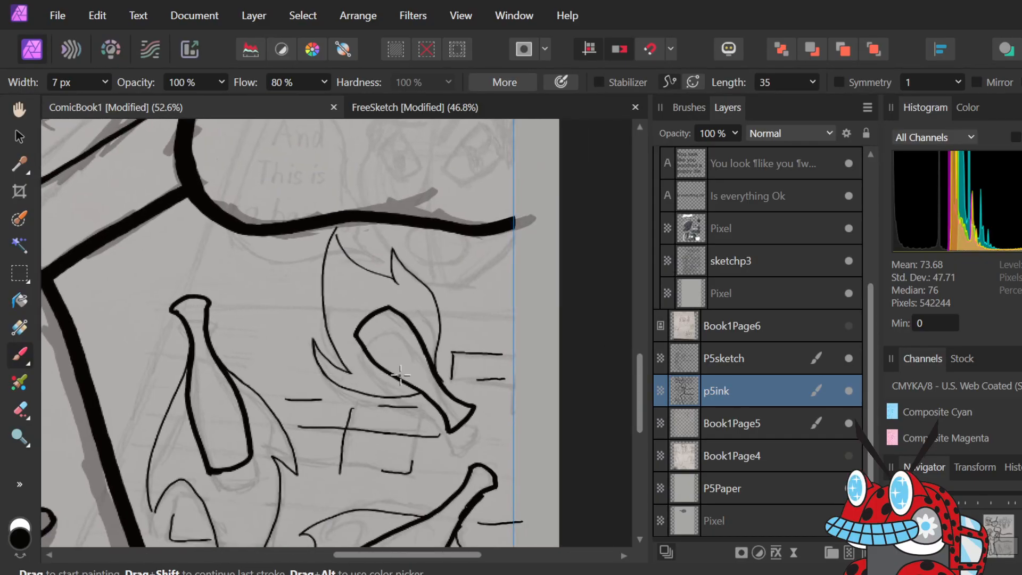
pyautogui.scroll(-3, 400, 375)
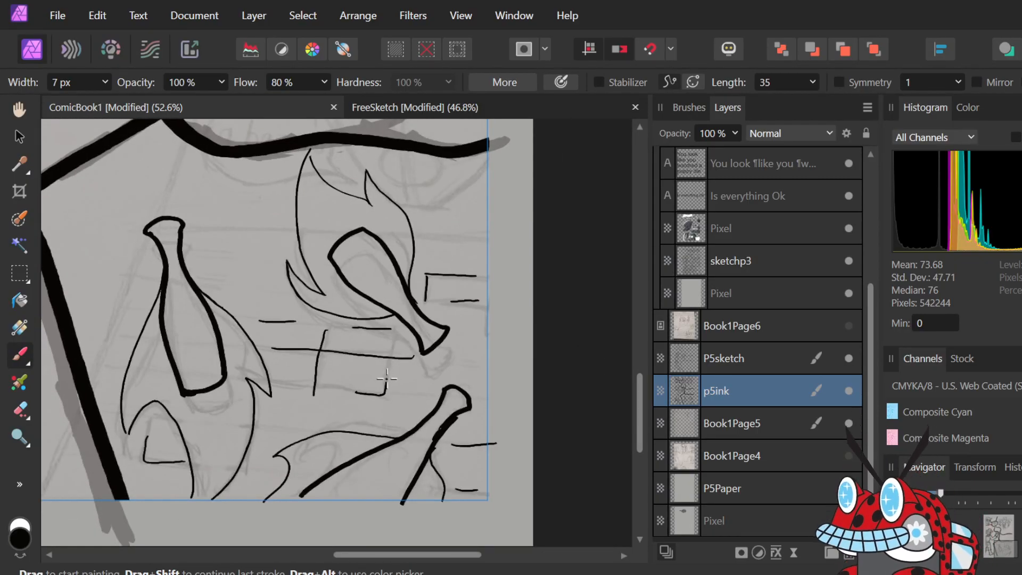
pyautogui.press('e')
pyautogui.moveTo(470, 445); pyautogui.dragTo(456, 448)
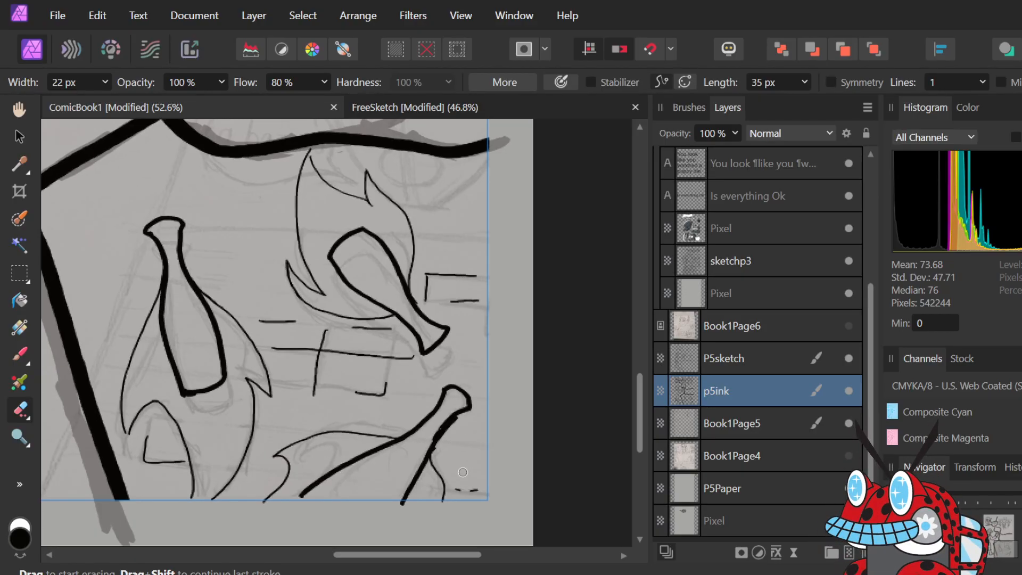
pyautogui.moveTo(467, 487); pyautogui.dragTo(477, 491)
pyautogui.moveTo(387, 386); pyautogui.dragTo(376, 391)
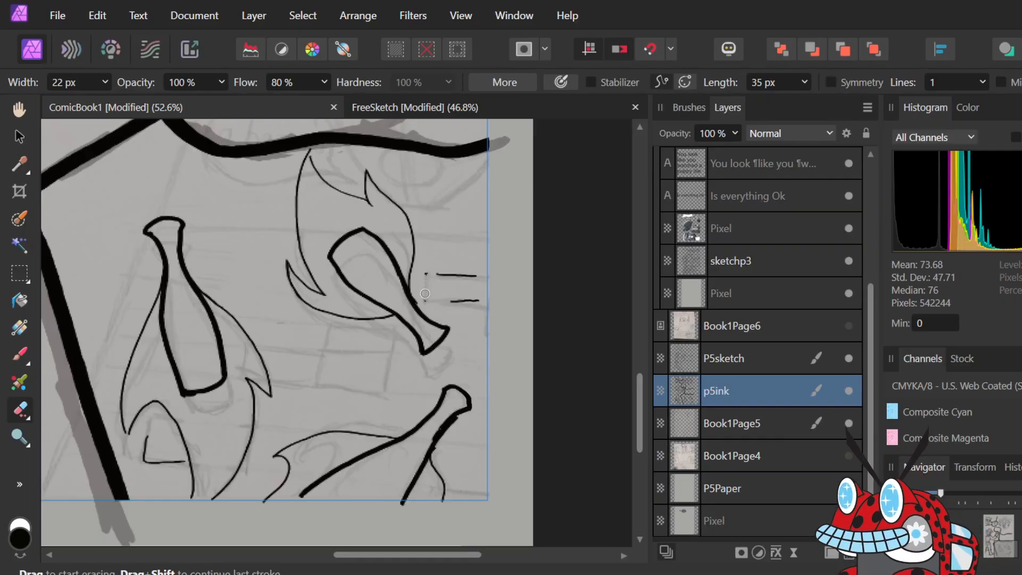
pyautogui.moveTo(448, 275); pyautogui.dragTo(465, 274)
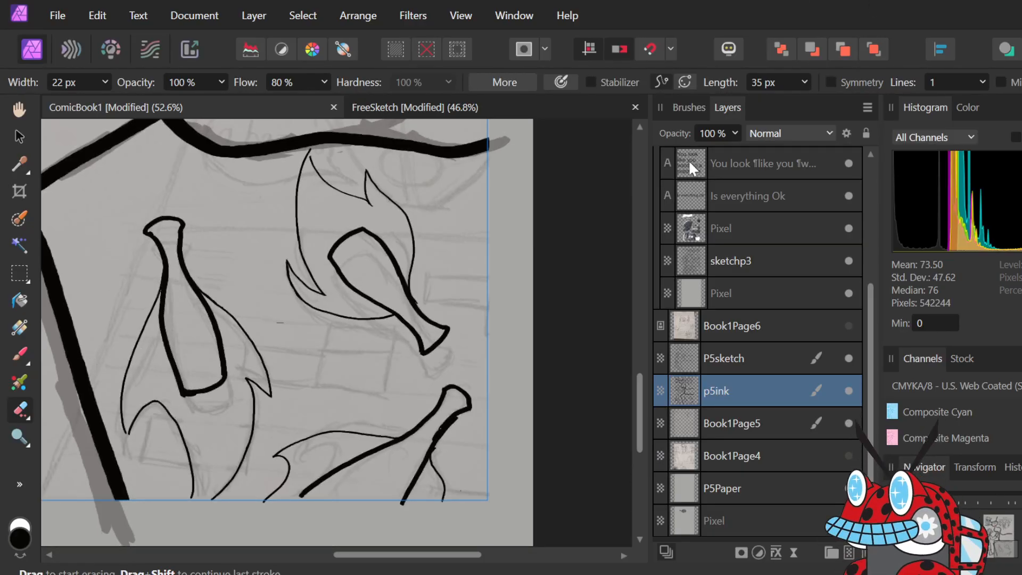
pyautogui.scroll(5, 495, 342)
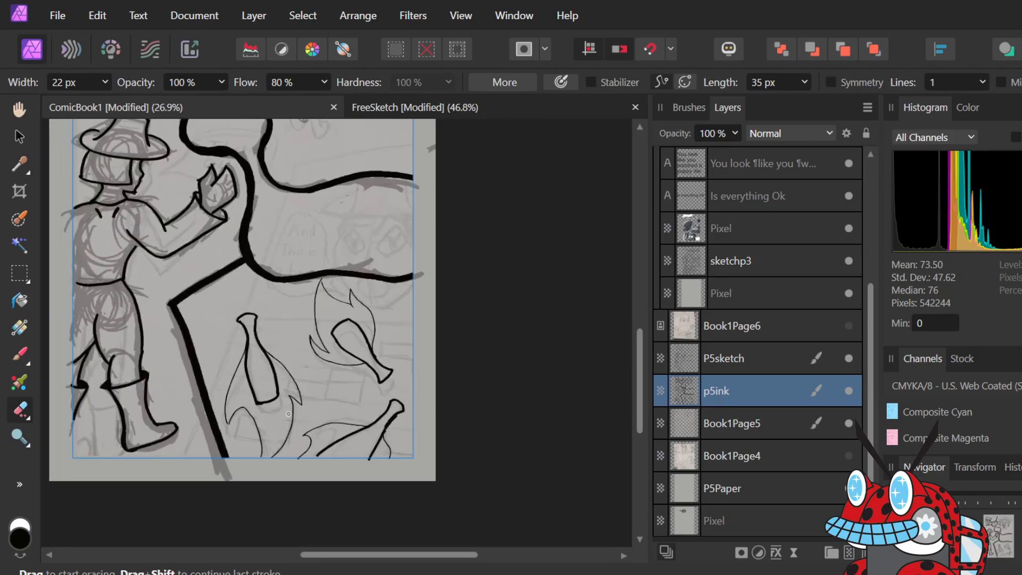
pyautogui.scroll(-5, 288, 412)
pyautogui.hscroll(-1, 287, 413)
pyautogui.scroll(-5, 288, 412)
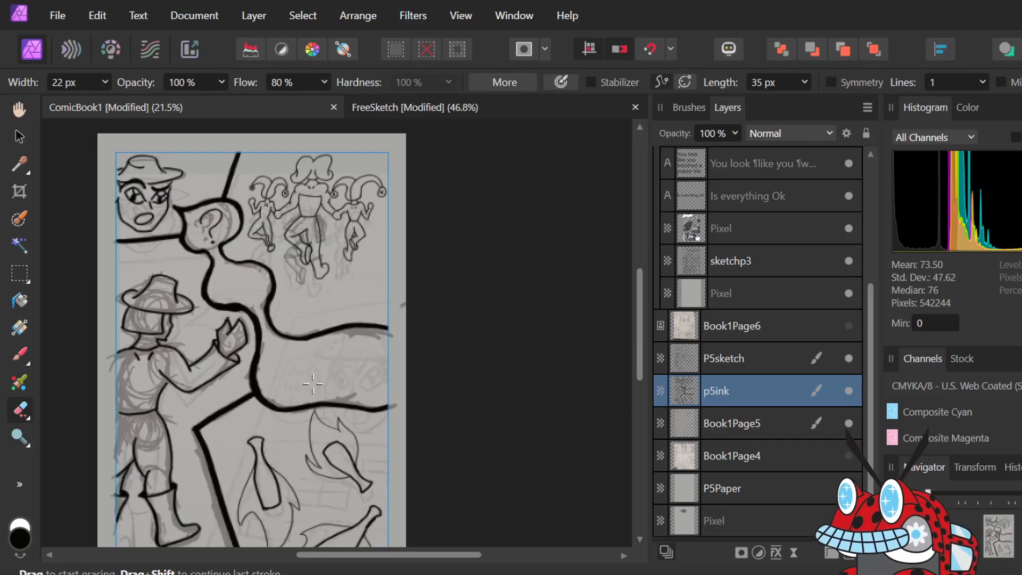
pyautogui.scroll(-2, 298, 384)
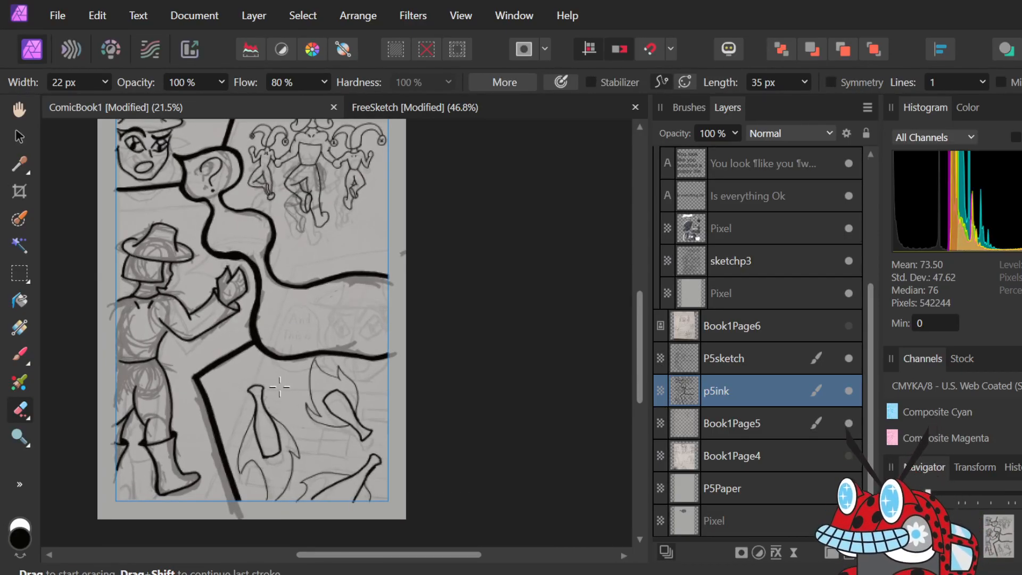
pyautogui.moveTo(201, 403); pyautogui.dragTo(254, 424)
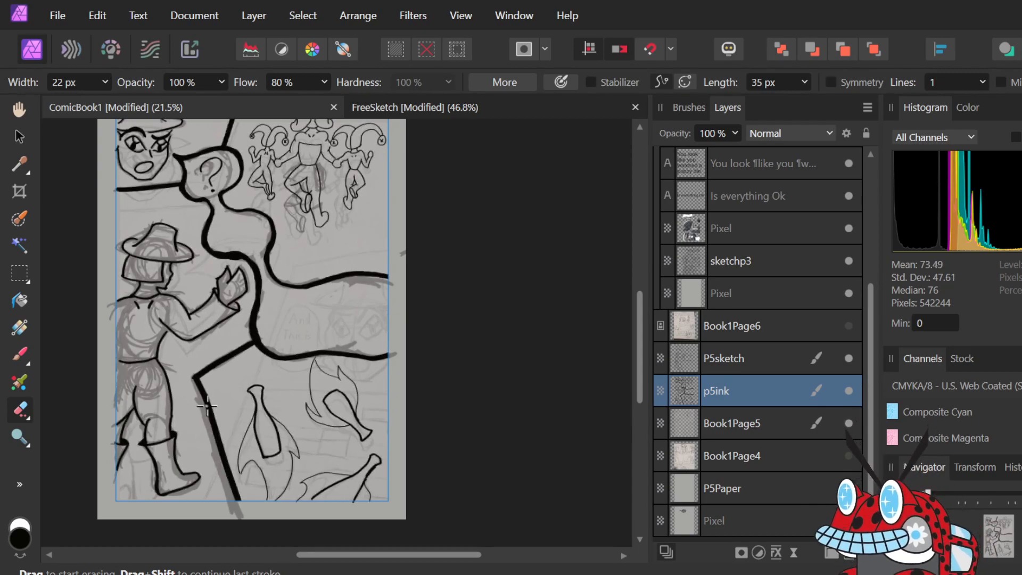
pyautogui.hotkey('ctrl', 'z')
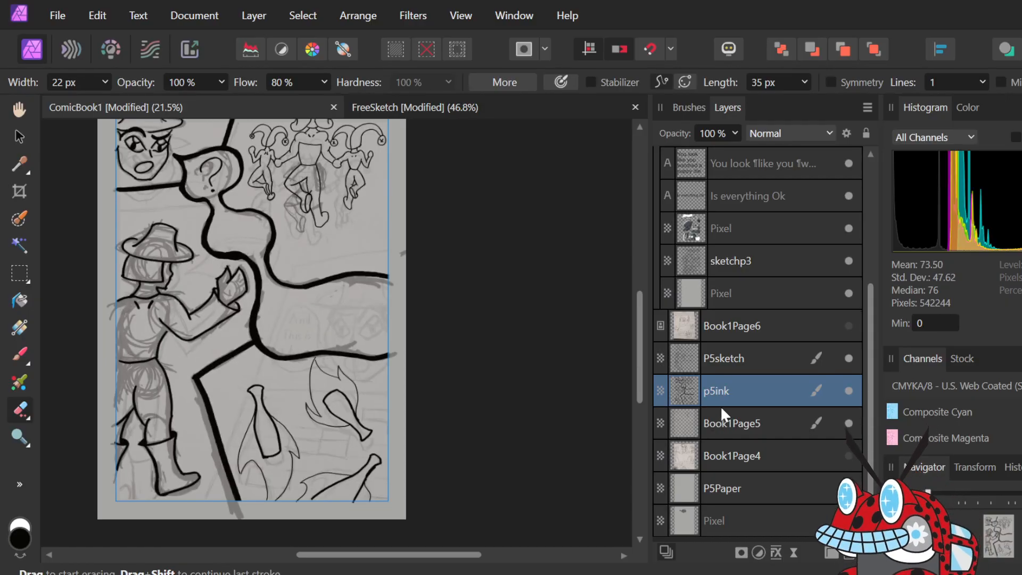
# - Add a pixel layer named P5Shade and place it directly below the p5ink layer
pyautogui.click(755, 359)
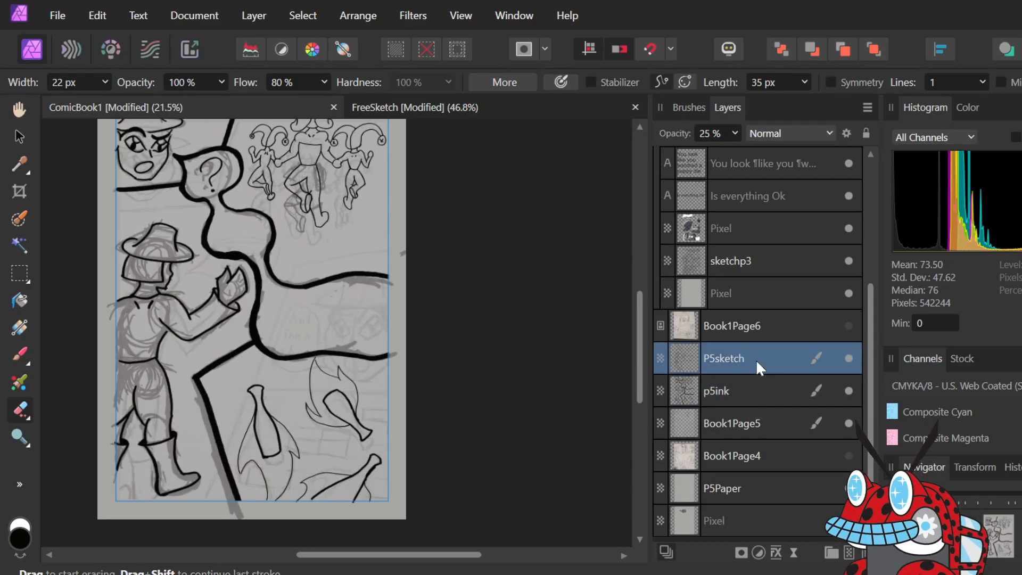
pyautogui.click(850, 557)
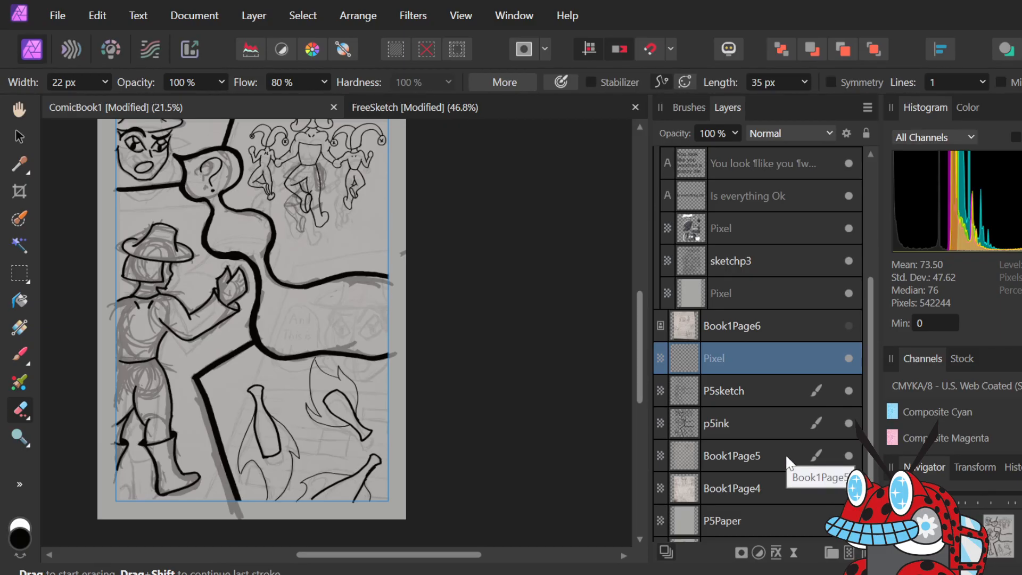
pyautogui.doubleClick(711, 356)
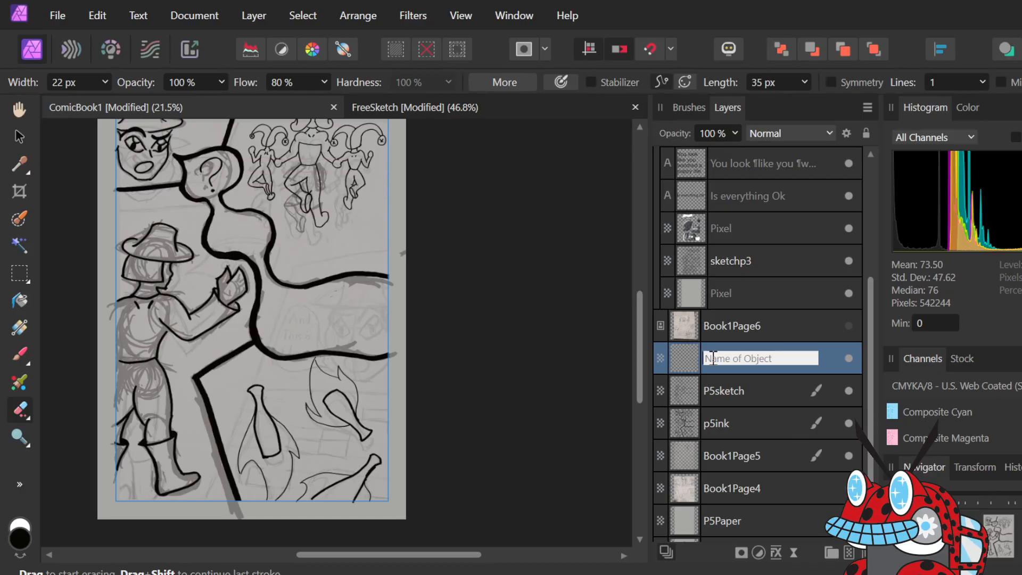
pyautogui.write('P5Shade')
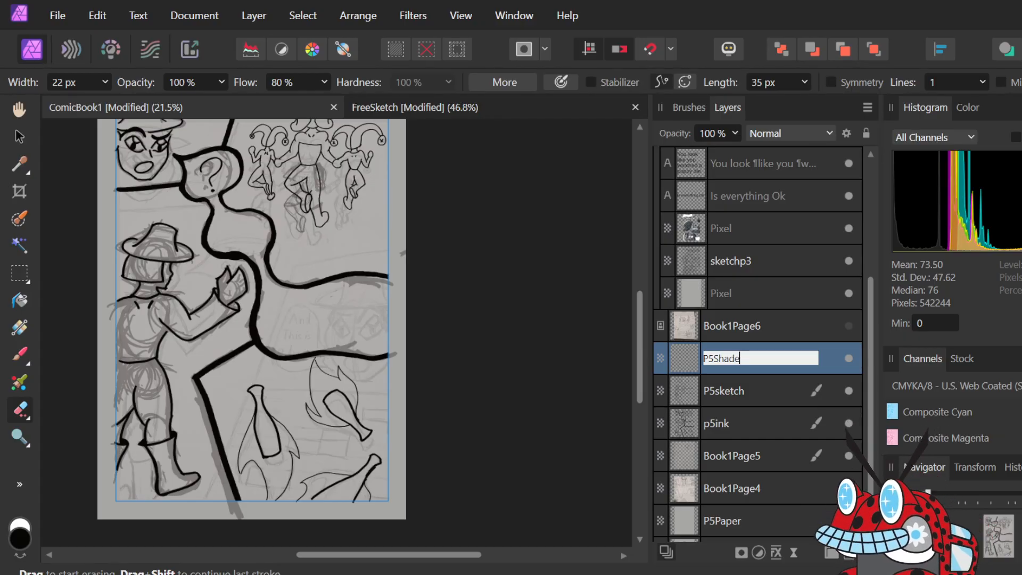
pyautogui.click(765, 401)
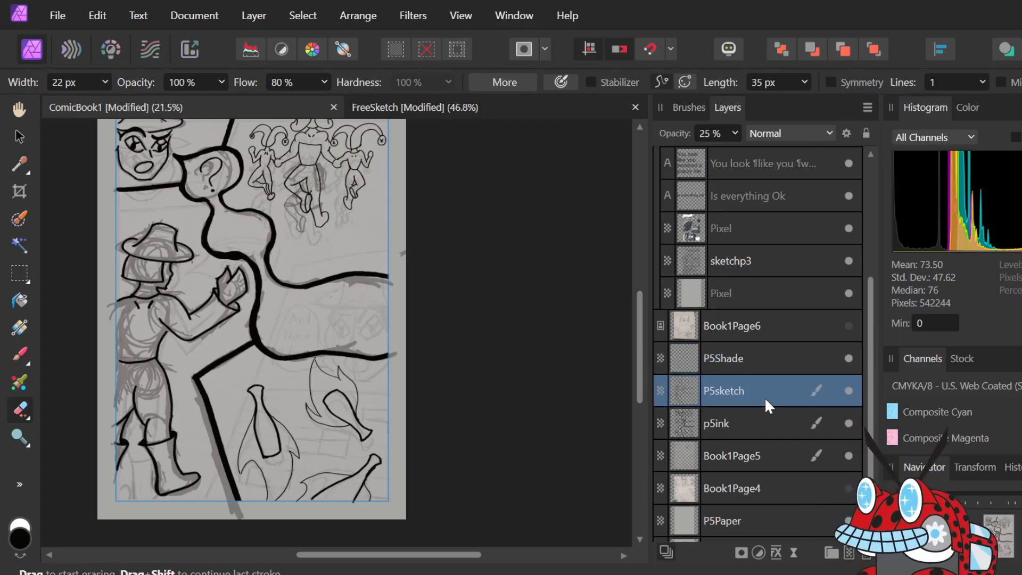
pyautogui.click(698, 365)
pyautogui.moveTo(685, 356); pyautogui.dragTo(703, 432)
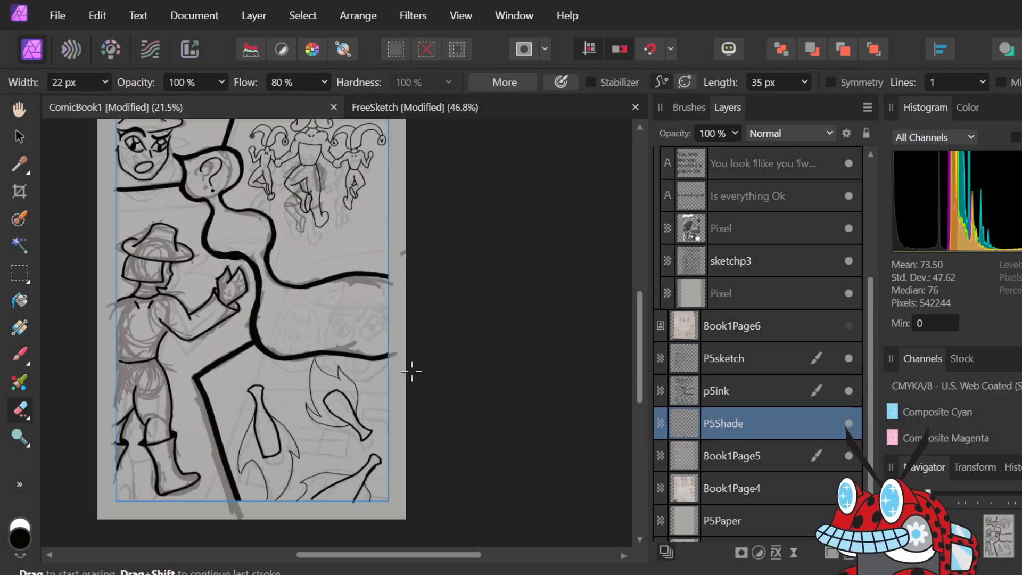
# - On the p5ink layer, ink a curved band line across the central dancer's torso just above the waist with the 7 px brush
pyautogui.scroll(3, 312, 384)
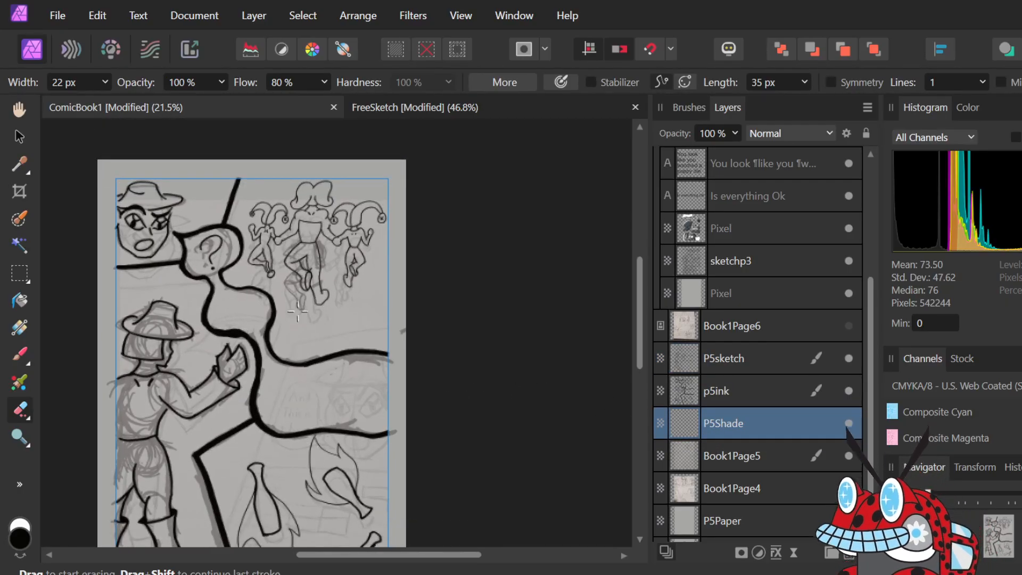
pyautogui.scroll(5, 278, 217)
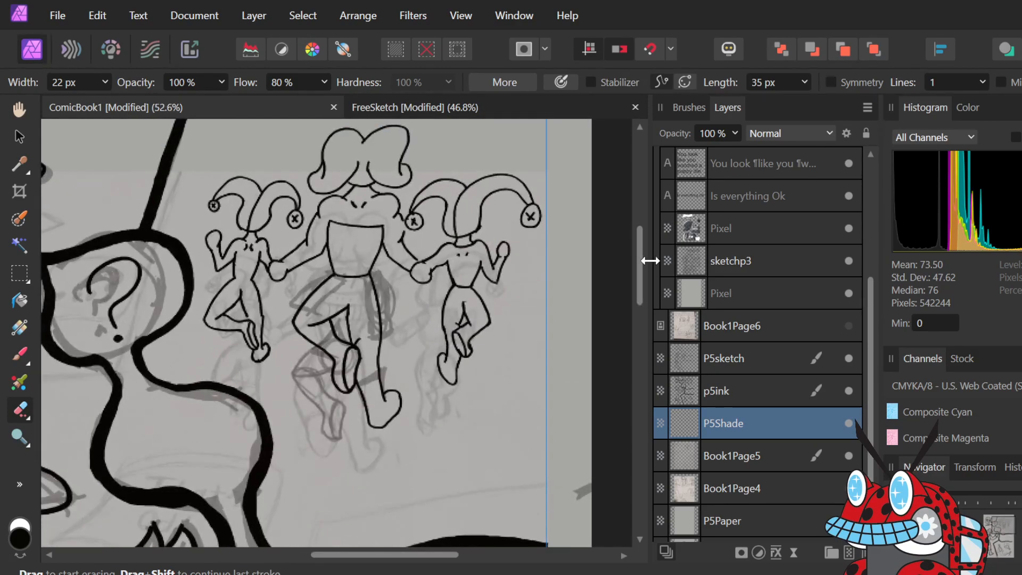
pyautogui.scroll(-1, 656, 302)
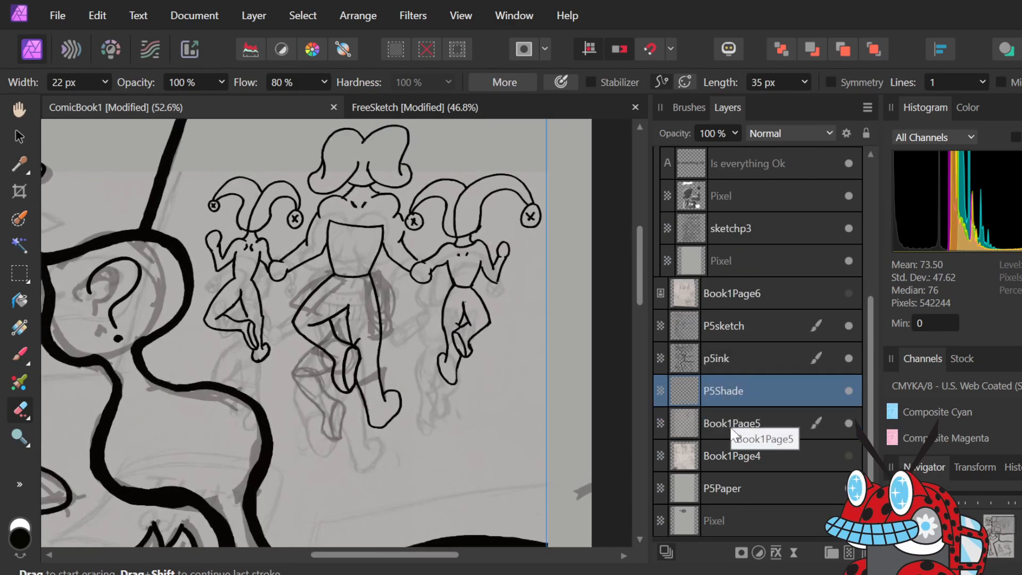
pyautogui.click(731, 353)
pyautogui.scroll(2, 330, 219)
pyautogui.scroll(-1, 330, 219)
pyautogui.scroll(3, 334, 280)
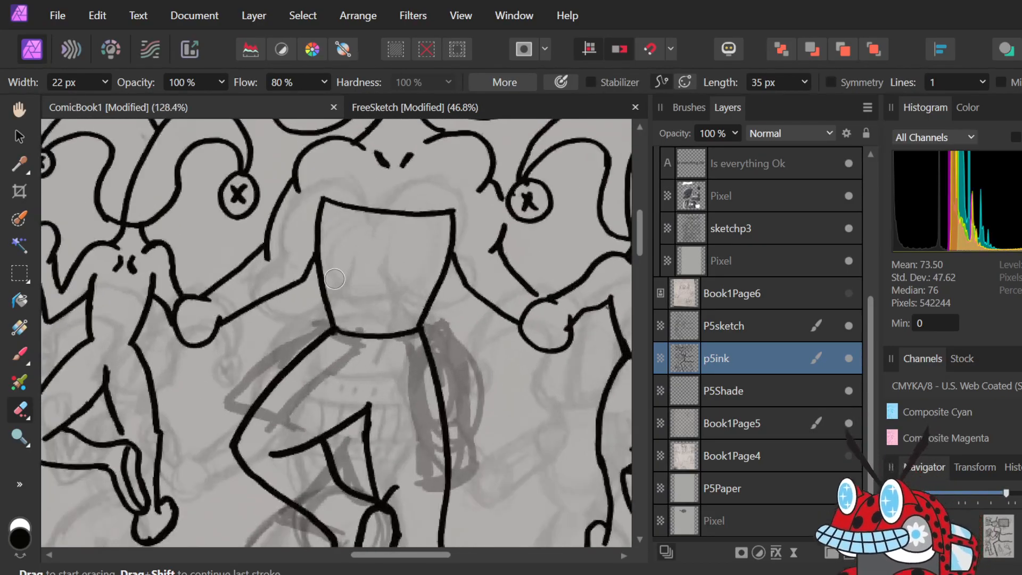
pyautogui.scroll(-3, 335, 280)
pyautogui.scroll(3, 335, 281)
pyautogui.scroll(4, 389, 335)
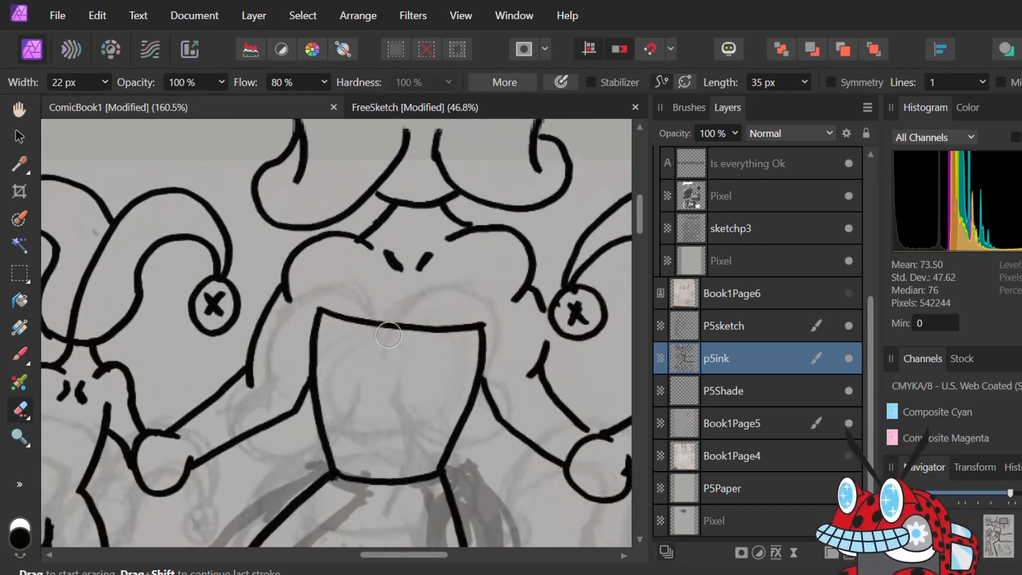
pyautogui.scroll(-4, 389, 335)
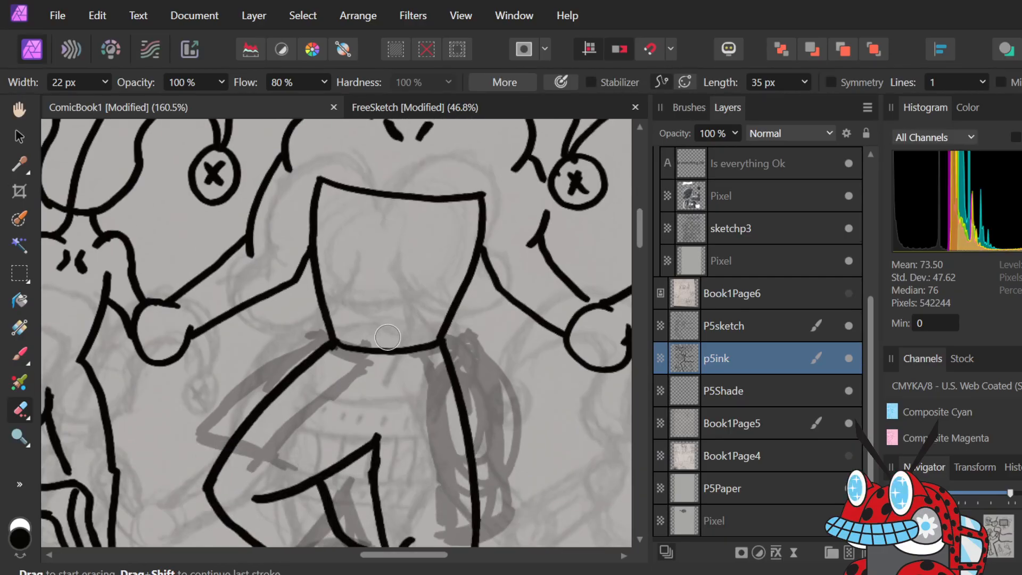
pyautogui.scroll(5, 388, 335)
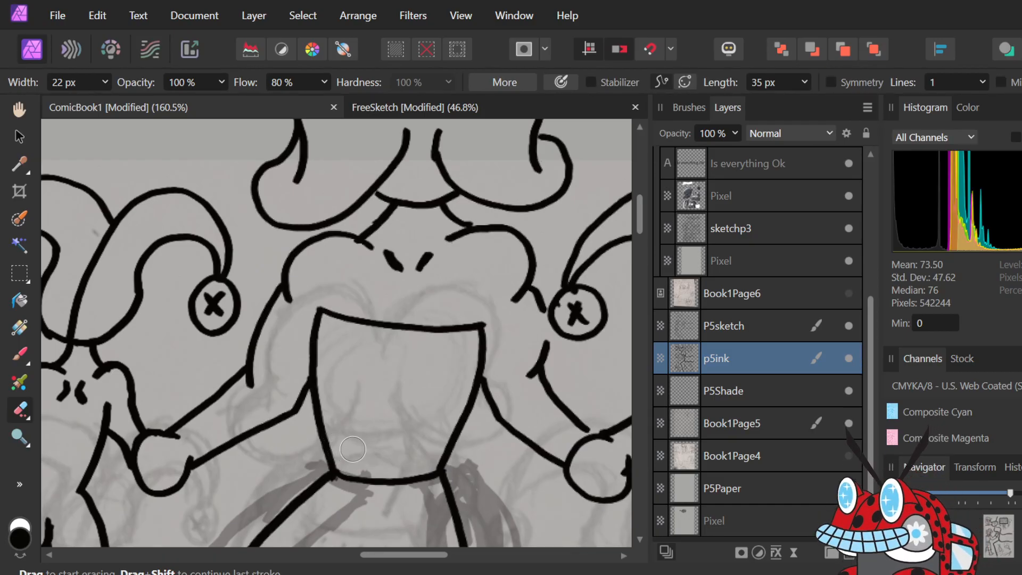
pyautogui.press('b')
pyautogui.moveTo(326, 445)
pyautogui.mouseDown()
pyautogui.moveTo(388, 458)
pyautogui.moveTo(449, 451)
pyautogui.mouseUp()
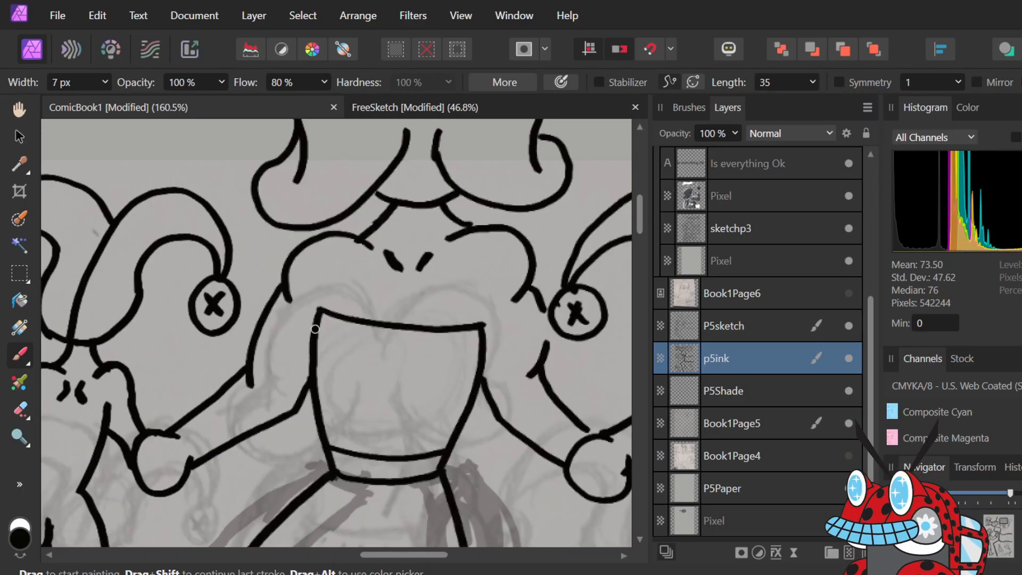
# - Ink a second curved band line below the corset's upper edge on the central dancer and add dots along both bands
pyautogui.moveTo(315, 332)
pyautogui.mouseDown()
pyautogui.moveTo(410, 352)
pyautogui.moveTo(479, 346)
pyautogui.mouseUp()
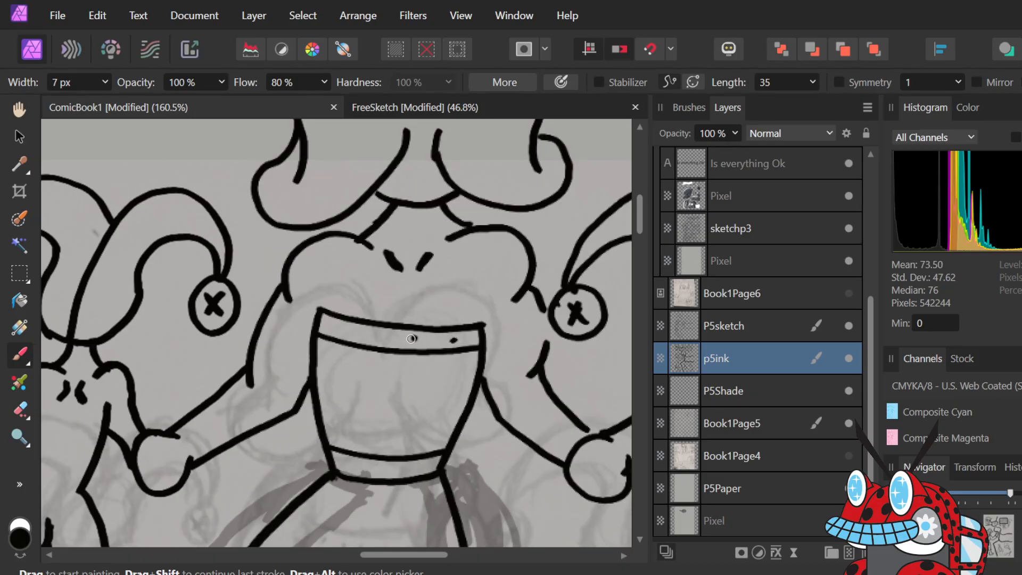
pyautogui.click(376, 337)
pyautogui.click(421, 465)
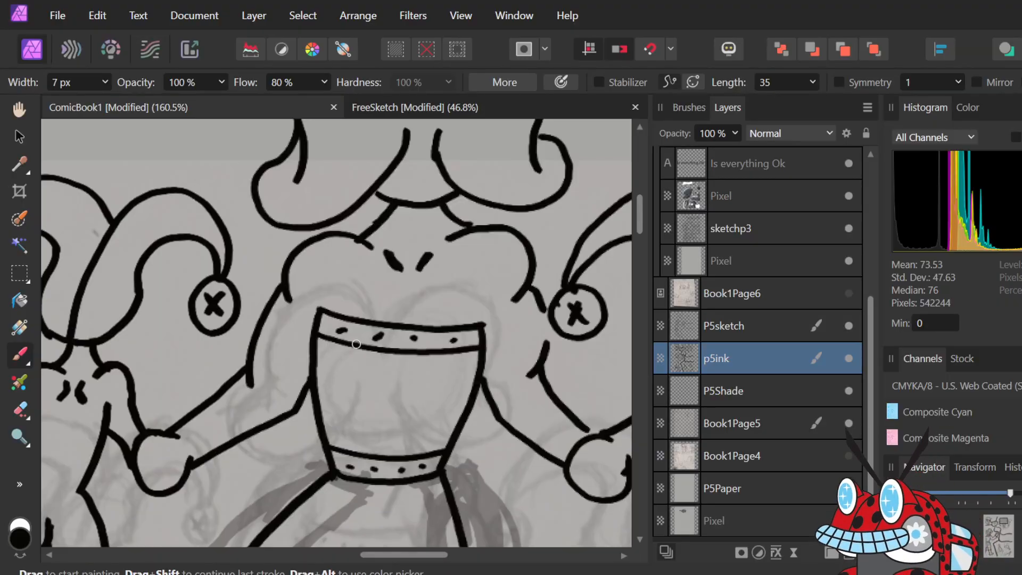
# - Ink three vertical seam lines down the central dancer's corset between the upper and lower dotted bands
pyautogui.moveTo(353, 347); pyautogui.dragTo(355, 424)
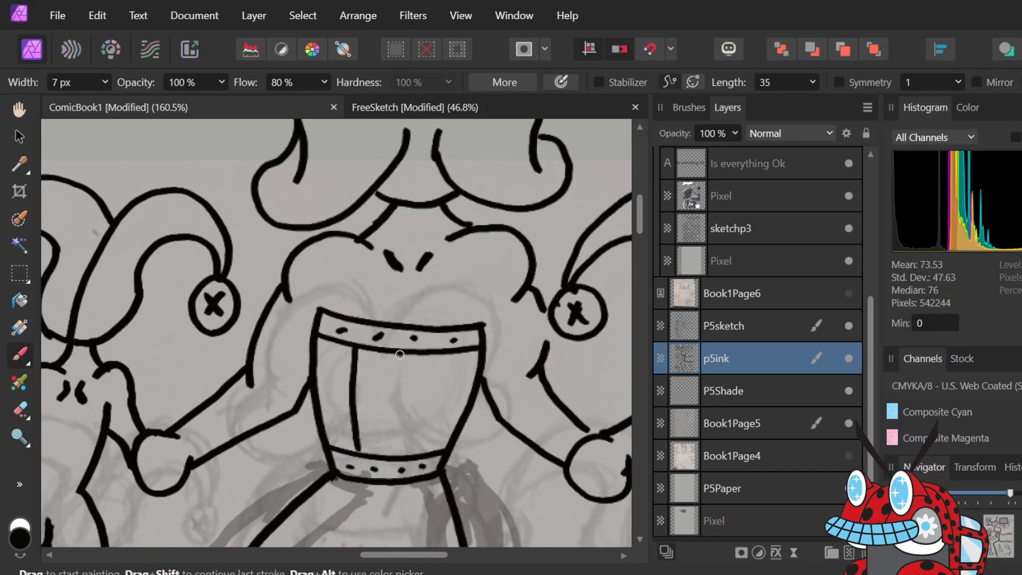
pyautogui.moveTo(398, 353); pyautogui.dragTo(389, 459)
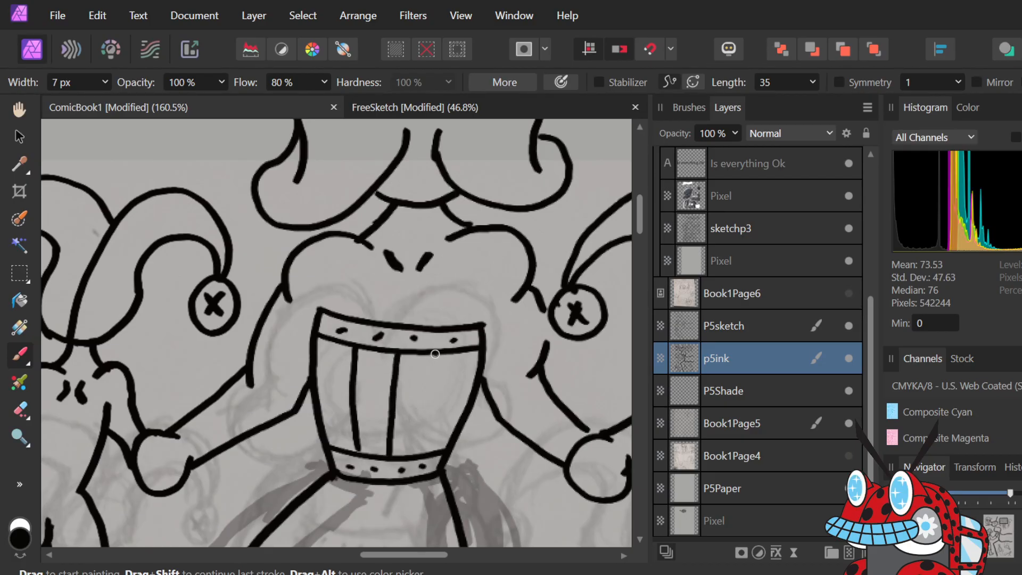
pyautogui.moveTo(437, 370); pyautogui.dragTo(427, 437)
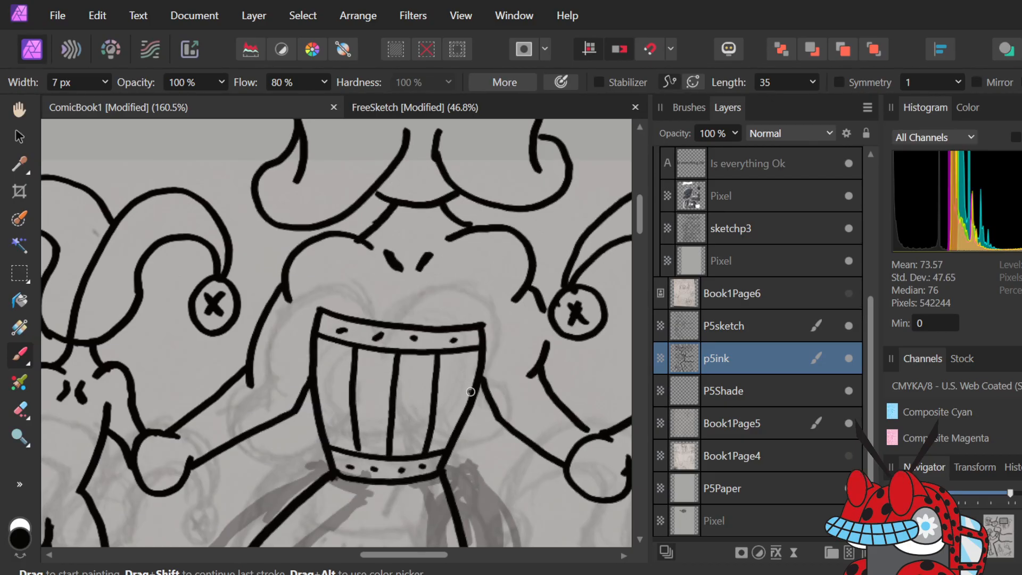
pyautogui.scroll(-2, 470, 392)
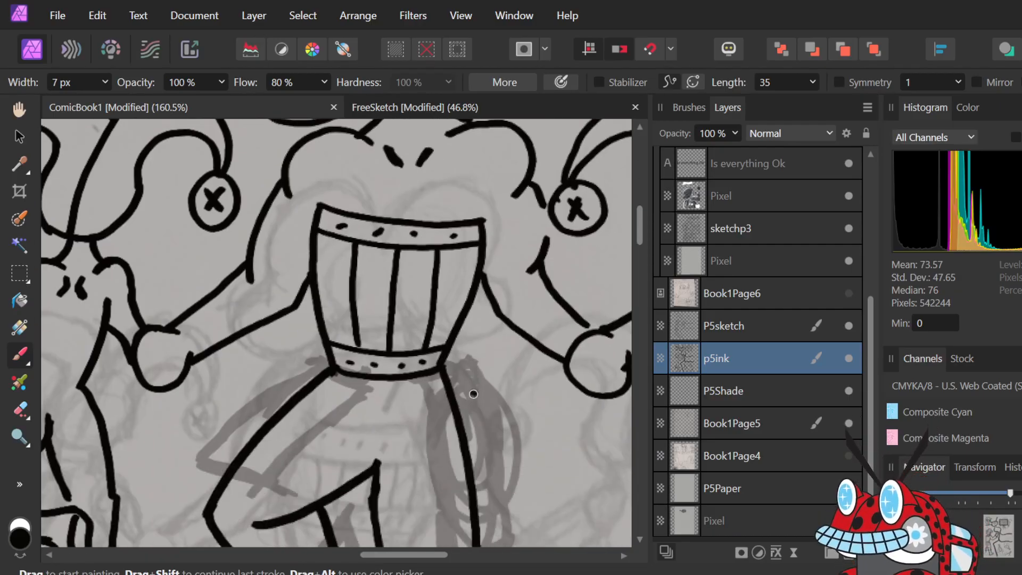
pyautogui.scroll(-5, 470, 392)
pyautogui.scroll(4, 442, 510)
pyautogui.scroll(-5, 441, 510)
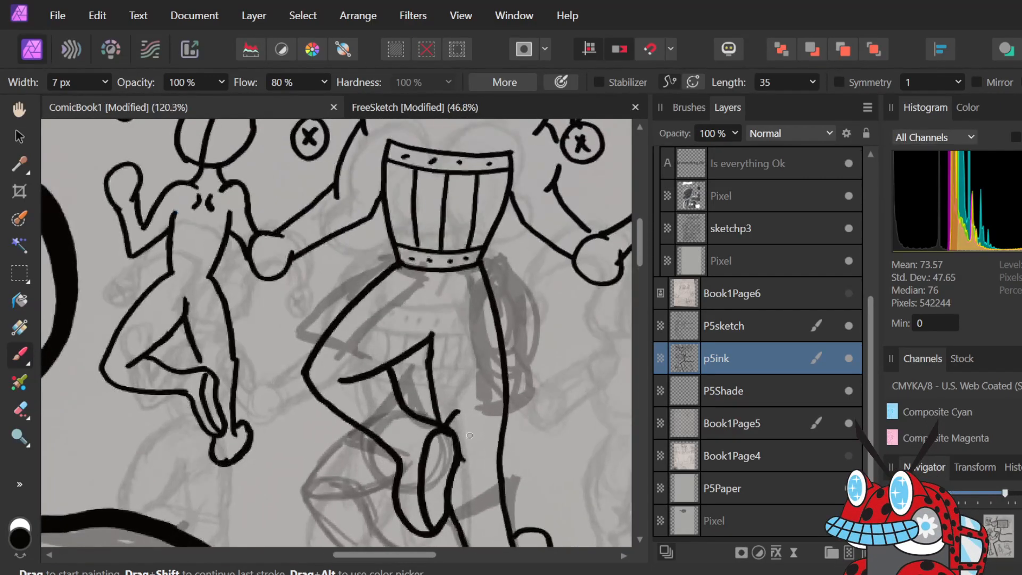
pyautogui.scroll(4, 463, 401)
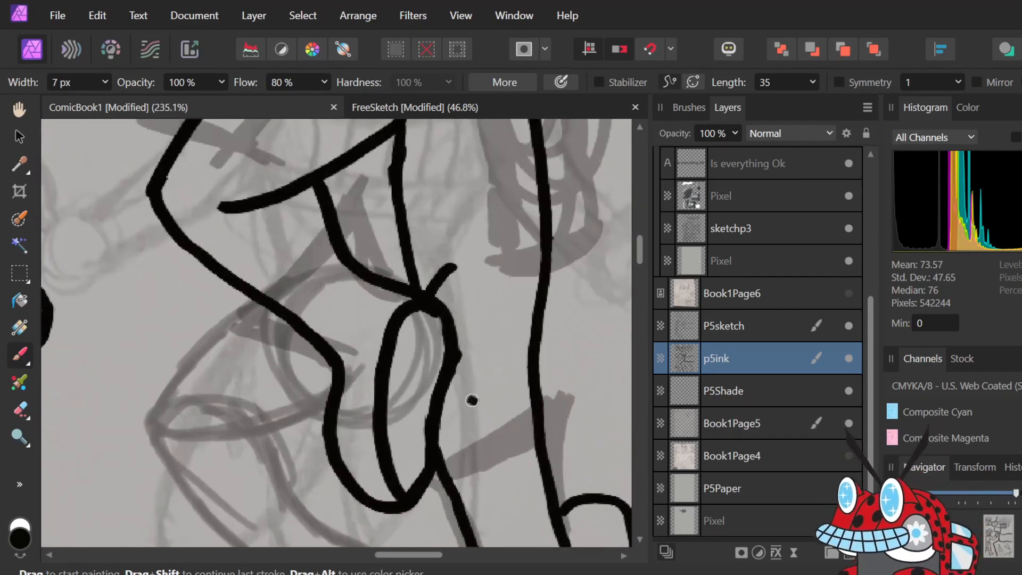
pyautogui.scroll(3, 383, 301)
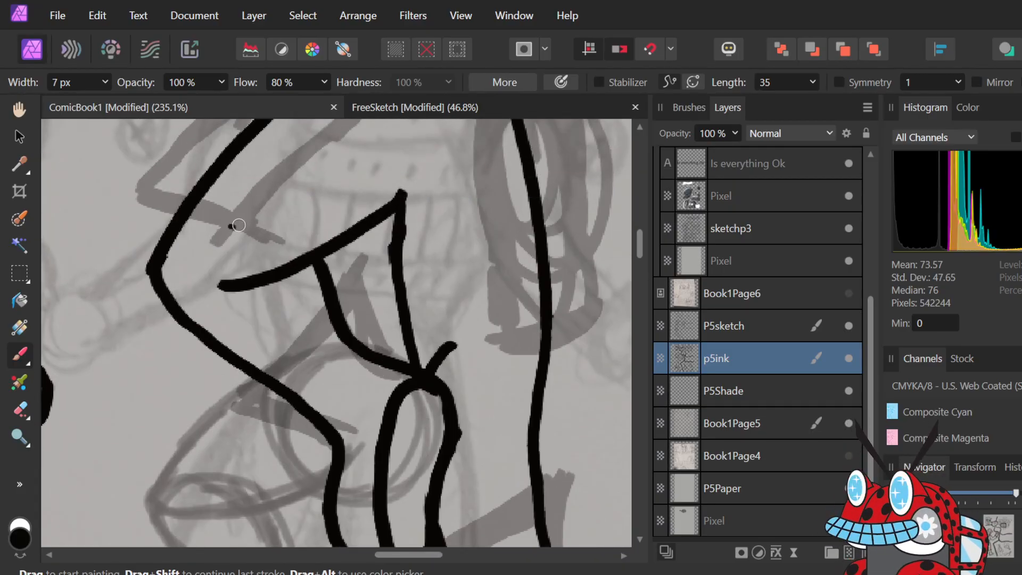
pyautogui.moveTo(230, 225); pyautogui.dragTo(398, 155)
pyautogui.hotkey('ctrl', 'z')
# - Set the brush width to 10 px
pyautogui.click(106, 82)
pyautogui.moveTo(110, 101); pyautogui.dragTo(114, 103)
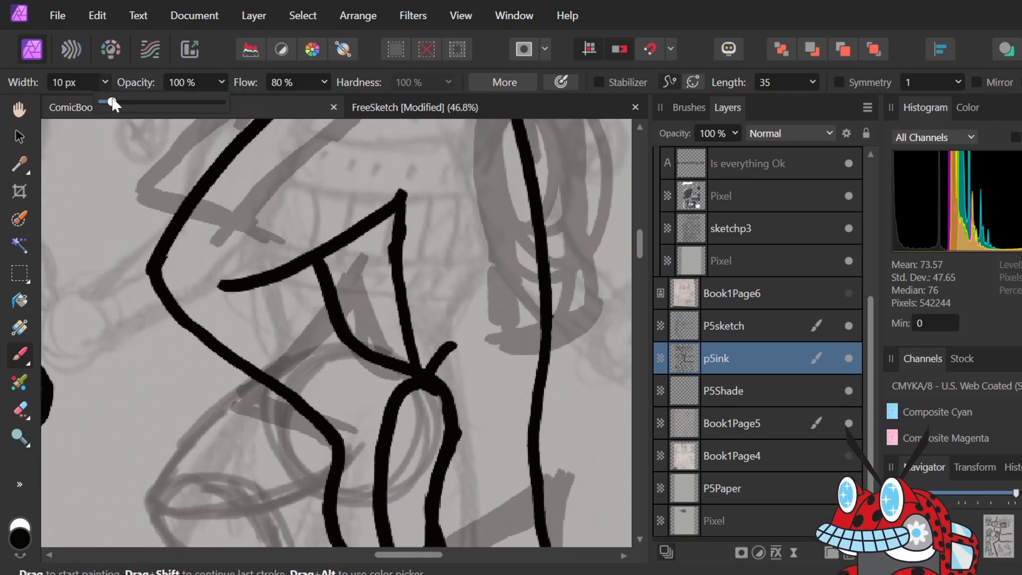
pyautogui.moveTo(127, 205)
pyautogui.mouseDown()
pyautogui.moveTo(111, 288)
pyautogui.moveTo(160, 191)
pyautogui.mouseUp()
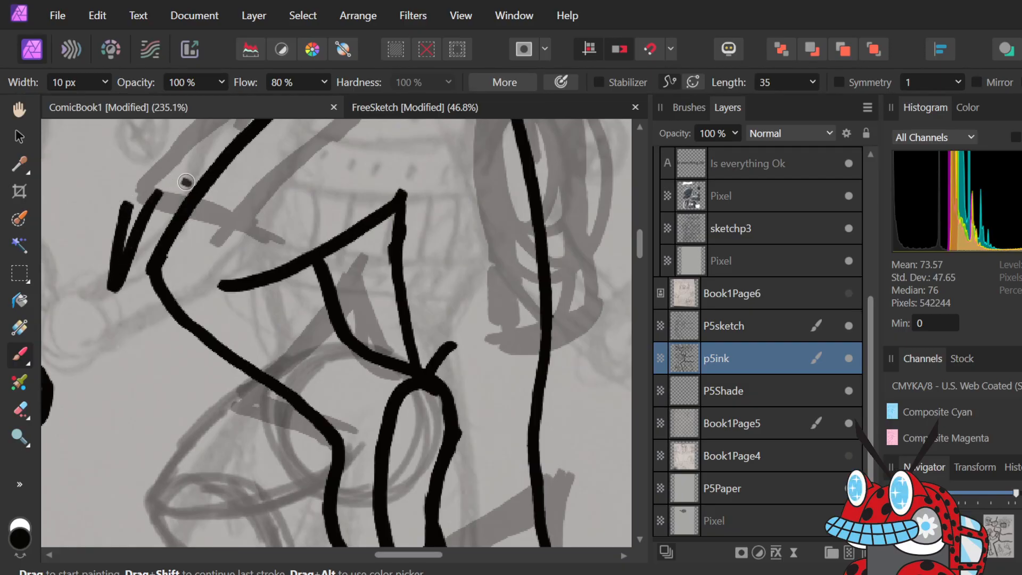
pyautogui.hotkey('ctrl', 'z')
pyautogui.press('e')
pyautogui.moveTo(333, 319); pyautogui.dragTo(346, 341)
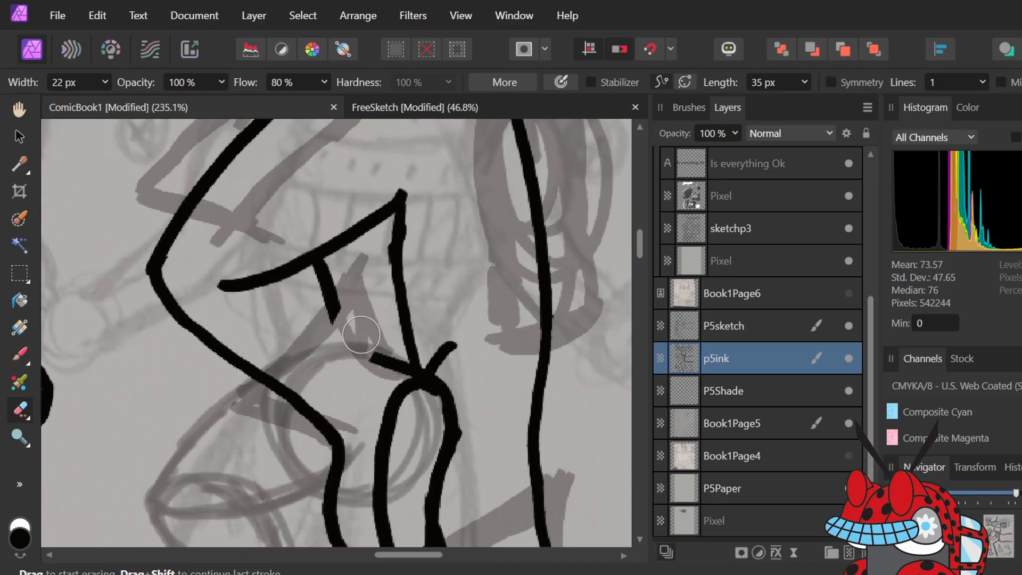
pyautogui.hotkey('ctrl', 'z')
# - Ink a pointed trouser cuff across the central dancer's bent shin, erasing the leg outline crossing it and redrawing the broken lines
pyautogui.press('b')
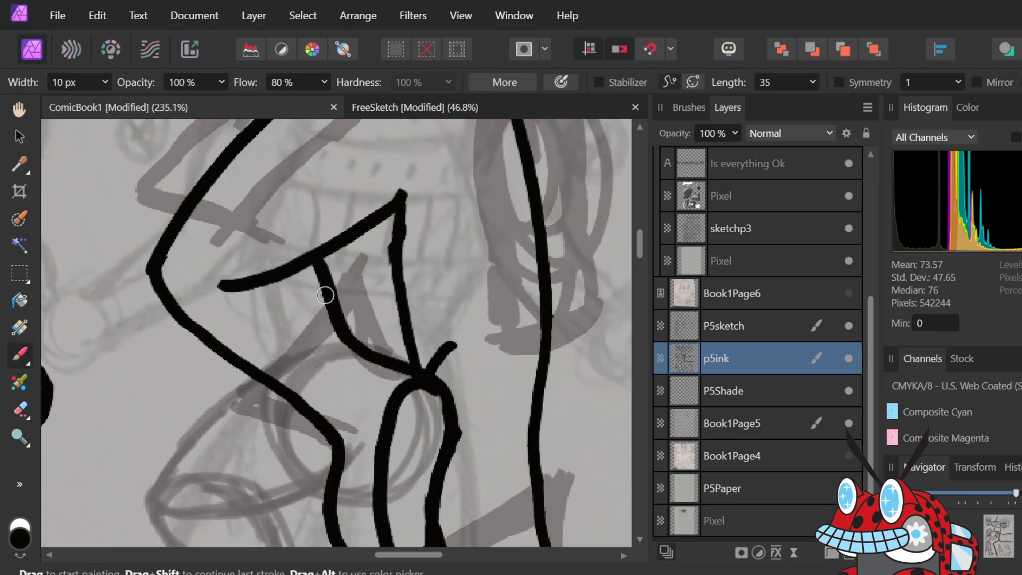
pyautogui.moveTo(342, 289); pyautogui.dragTo(234, 387)
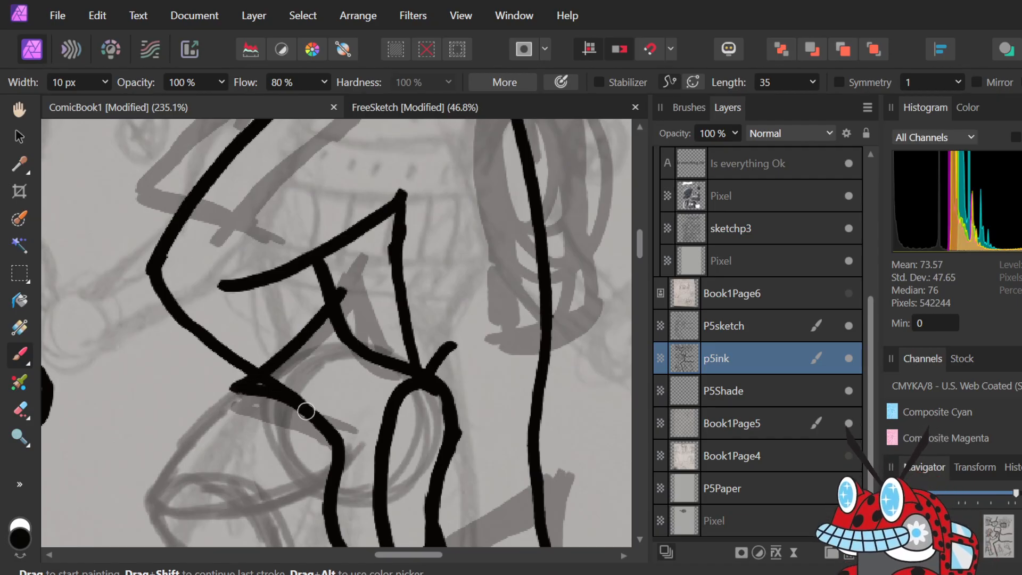
pyautogui.press('e')
pyautogui.moveTo(280, 375); pyautogui.dragTo(266, 380)
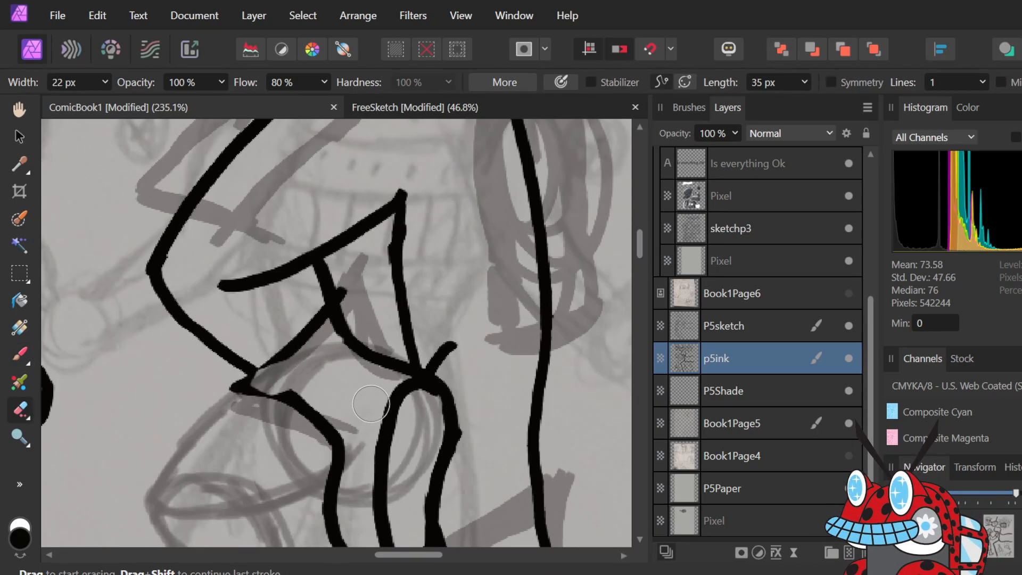
pyautogui.moveTo(341, 344)
pyautogui.mouseDown()
pyautogui.moveTo(329, 303)
pyautogui.moveTo(251, 372)
pyautogui.mouseUp()
pyautogui.press('b')
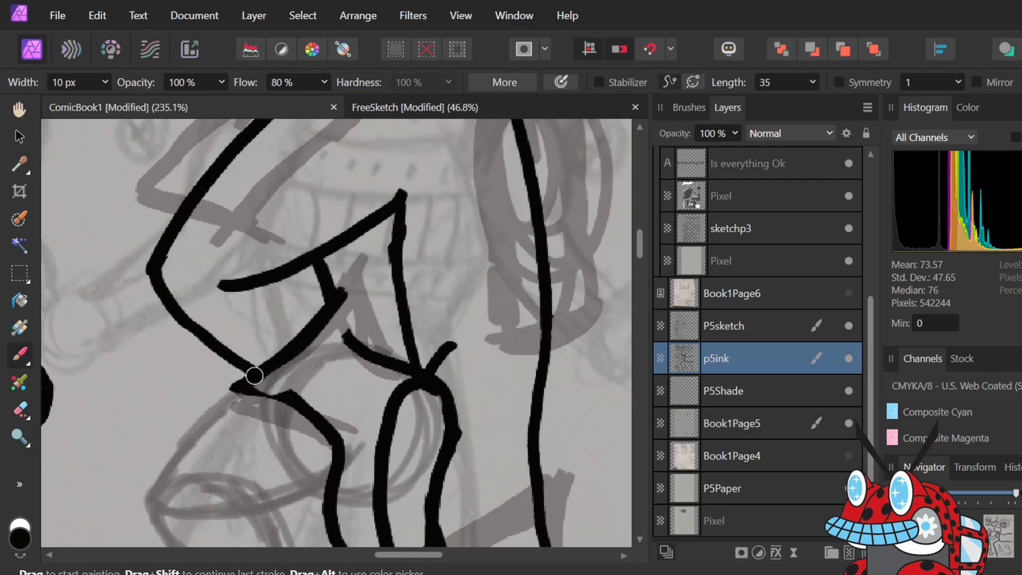
pyautogui.moveTo(337, 296); pyautogui.dragTo(346, 332)
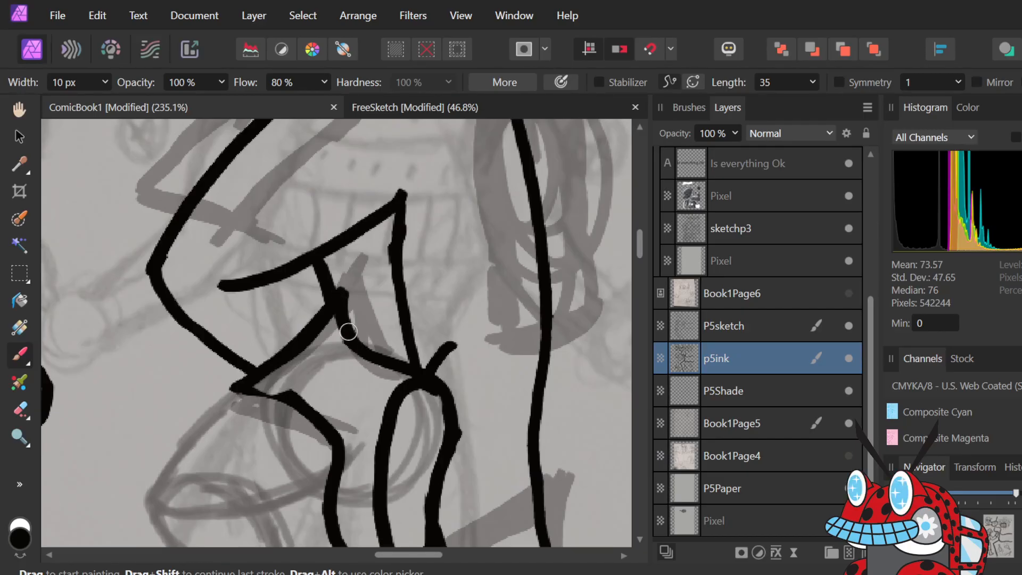
pyautogui.moveTo(243, 387); pyautogui.dragTo(301, 406)
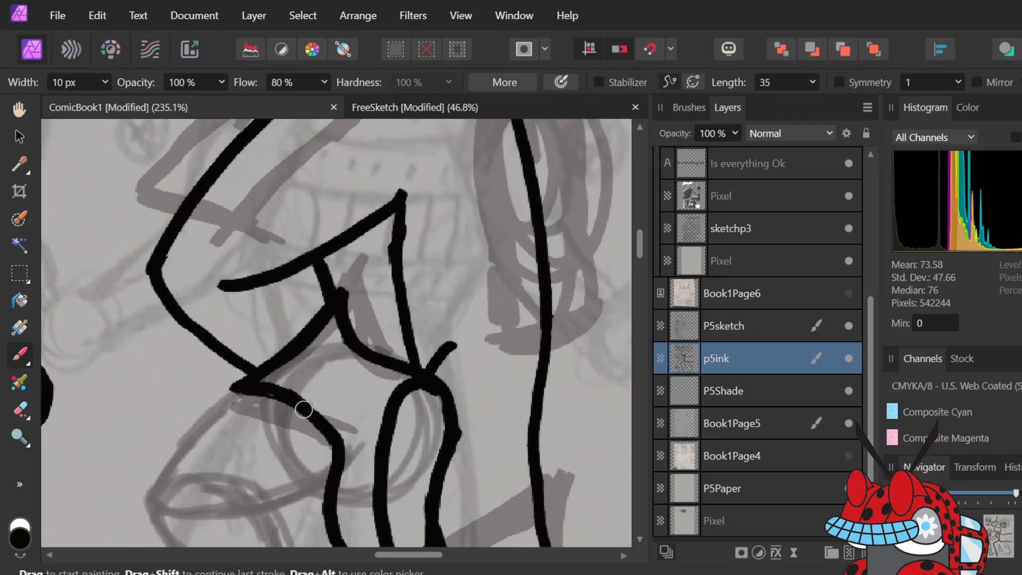
# - Ink a slanted cuff line across the central dancer's straight leg above the shoe and erase both leg outlines just below it
pyautogui.scroll(-3, 303, 409)
pyautogui.scroll(3, 429, 454)
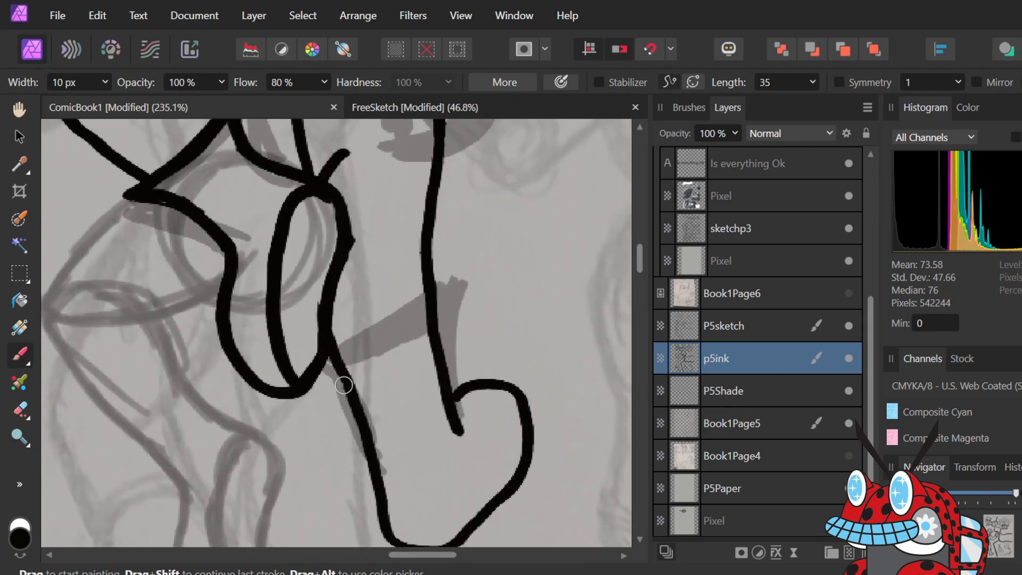
pyautogui.moveTo(334, 379)
pyautogui.mouseDown()
pyautogui.moveTo(430, 320)
pyautogui.moveTo(451, 300)
pyautogui.mouseUp()
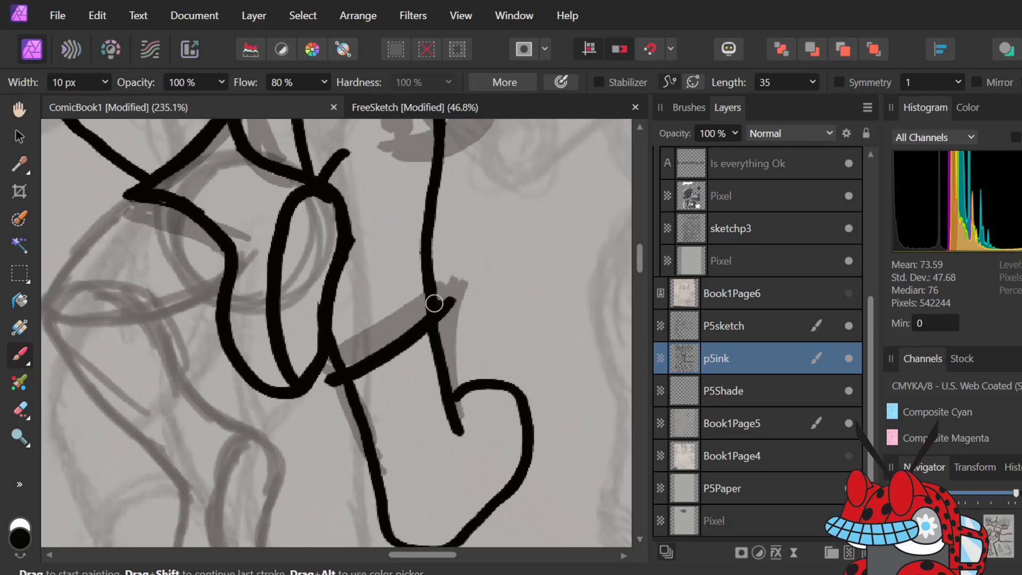
pyautogui.press('e')
pyautogui.moveTo(432, 319); pyautogui.dragTo(435, 358)
pyautogui.moveTo(361, 393); pyautogui.dragTo(367, 406)
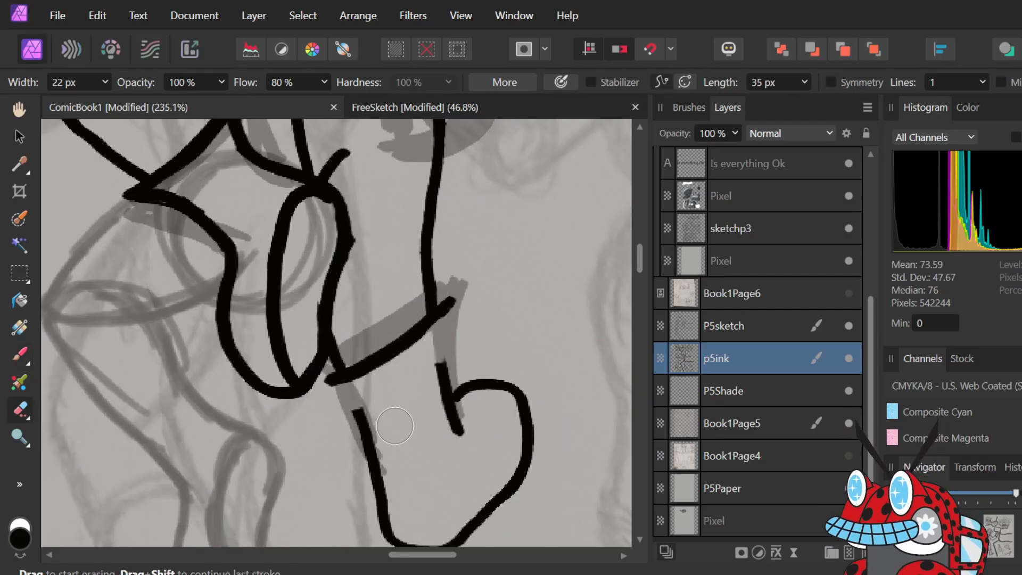
# - Ink both sides of the ankle from the ends of the central dancer's cuff line down to the remaining shoe outline
pyautogui.press('b')
pyautogui.moveTo(449, 303); pyautogui.dragTo(445, 372)
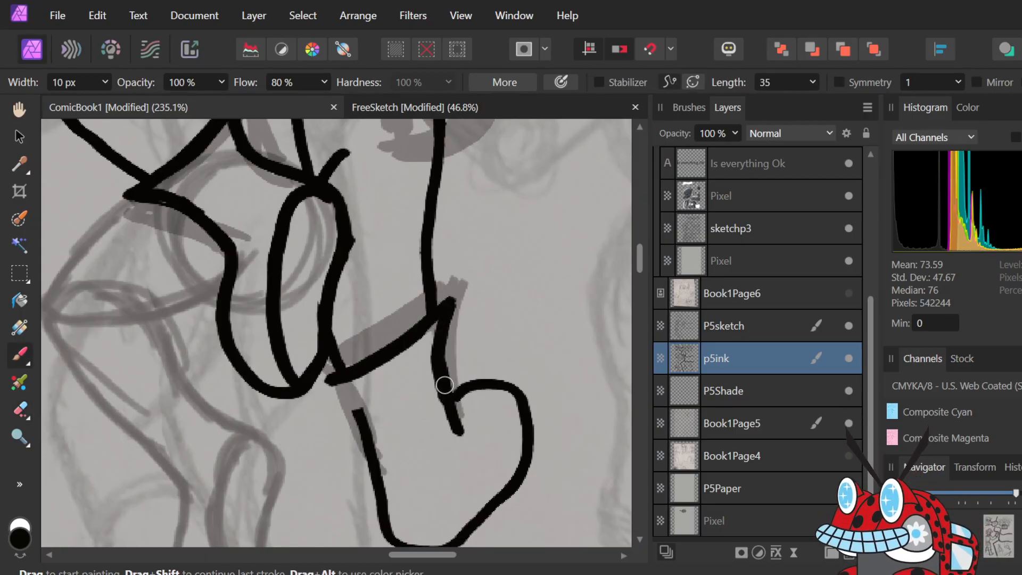
pyautogui.click(417, 398)
pyautogui.hotkey('ctrl', 'z')
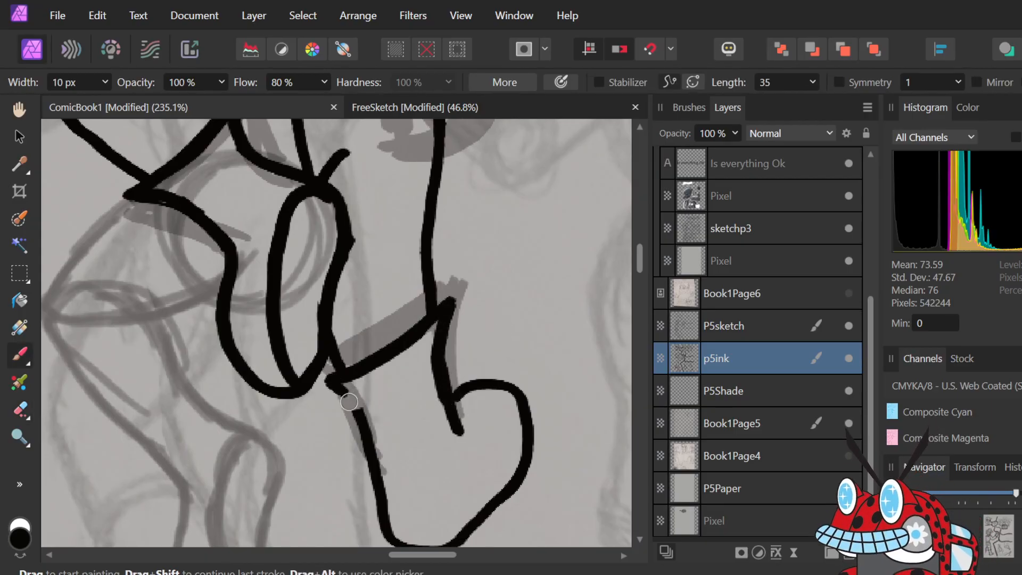
pyautogui.moveTo(327, 379); pyautogui.dragTo(359, 415)
pyautogui.click(385, 411)
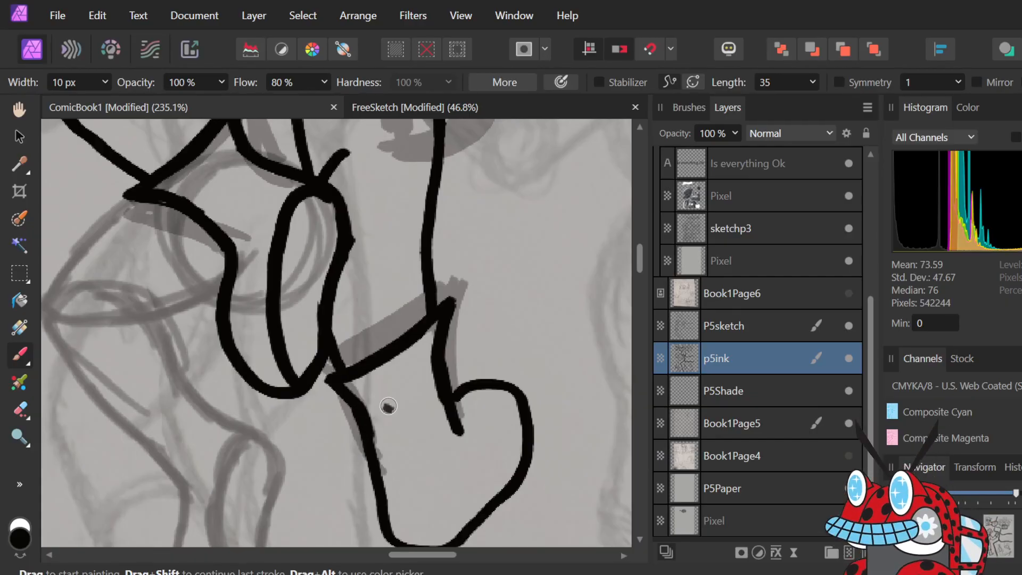
# - Erase a gap in the upper and lower outlines of the left dancer's bent shin
pyautogui.scroll(-5, 388, 406)
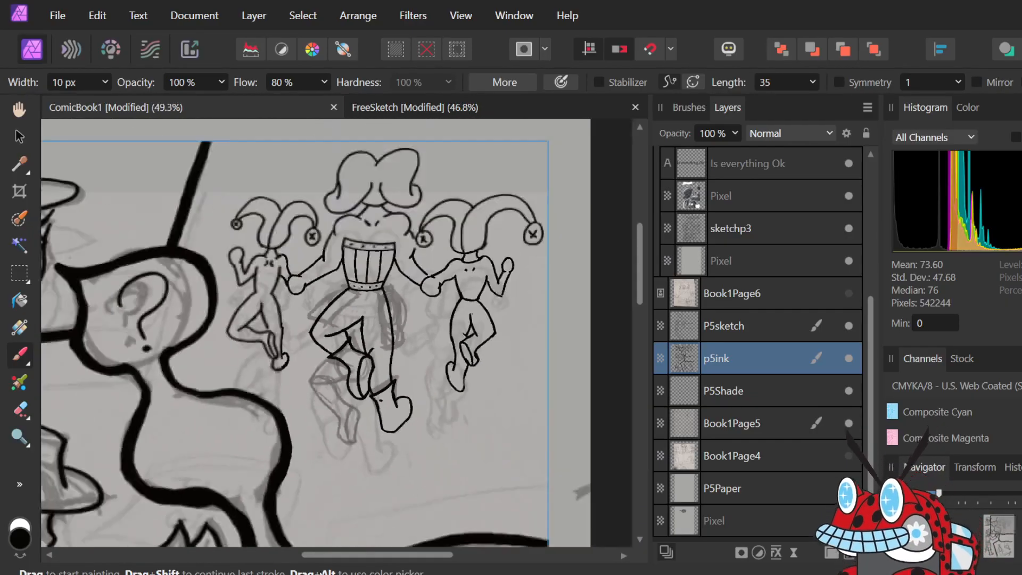
pyautogui.scroll(6, 236, 368)
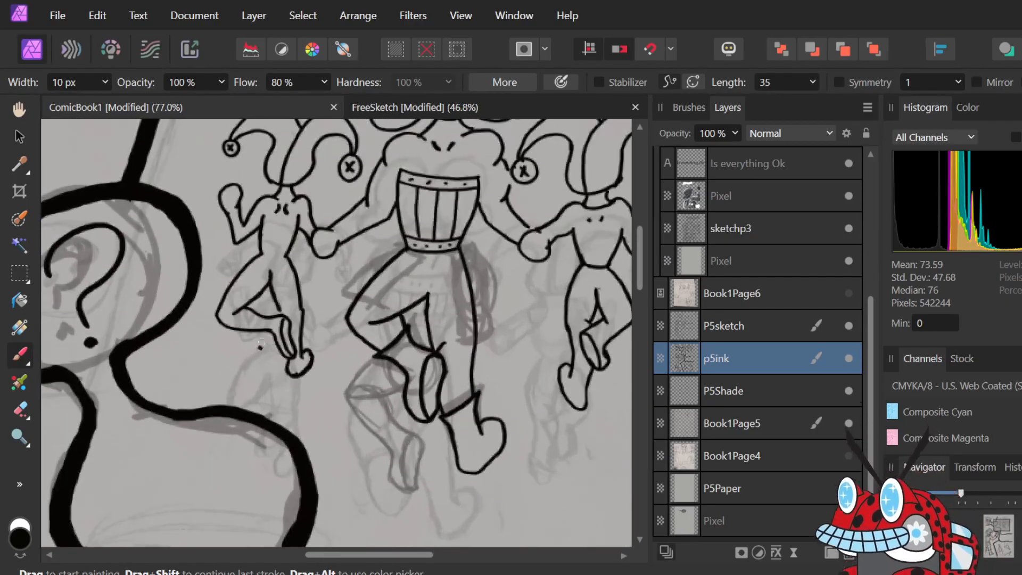
pyautogui.scroll(2, 210, 351)
pyautogui.hotkey('ctrl', 'z')
pyautogui.press('e')
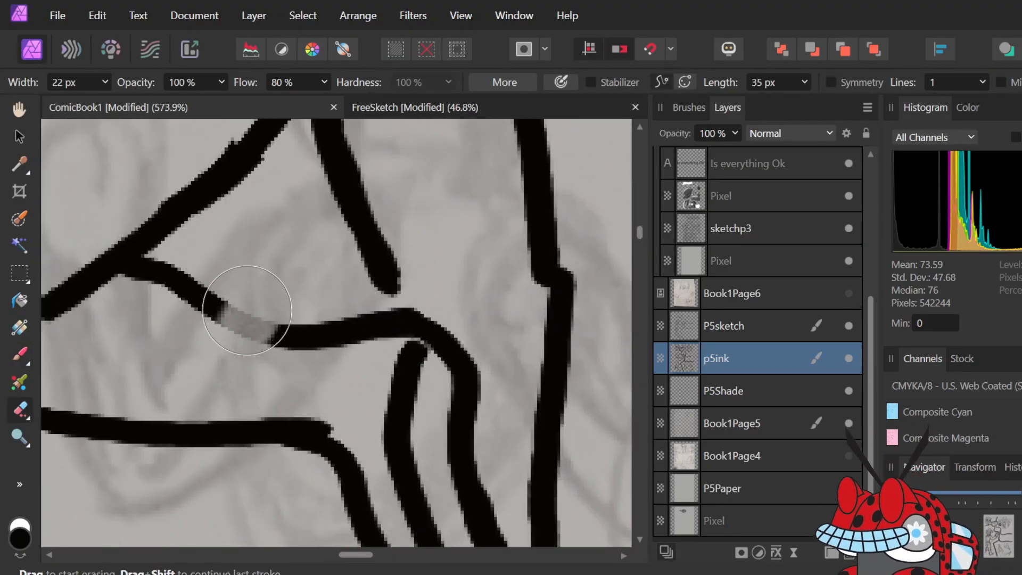
pyautogui.moveTo(262, 298)
pyautogui.mouseDown()
pyautogui.moveTo(249, 329)
pyautogui.moveTo(229, 450)
pyautogui.moveTo(247, 428)
pyautogui.mouseUp()
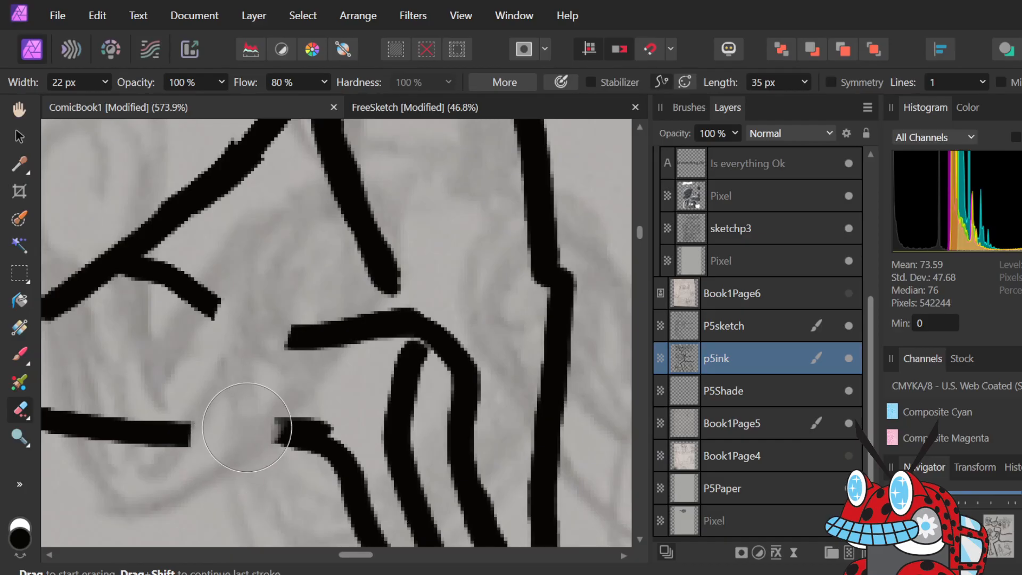
# - Ink a cuff line across the gap in the left dancer's bent shin and reconnect both leg outlines to its ends
pyautogui.press('b')
pyautogui.moveTo(206, 263)
pyautogui.mouseDown()
pyautogui.moveTo(207, 370)
pyautogui.moveTo(172, 475)
pyautogui.mouseUp()
pyautogui.moveTo(212, 266)
pyautogui.mouseDown()
pyautogui.moveTo(237, 304)
pyautogui.moveTo(279, 329)
pyautogui.mouseUp()
pyautogui.moveTo(182, 472)
pyautogui.mouseDown()
pyautogui.moveTo(199, 458)
pyautogui.moveTo(284, 439)
pyautogui.mouseUp()
pyautogui.hotkey('ctrl', 'z')
pyautogui.moveTo(297, 423); pyautogui.dragTo(168, 478)
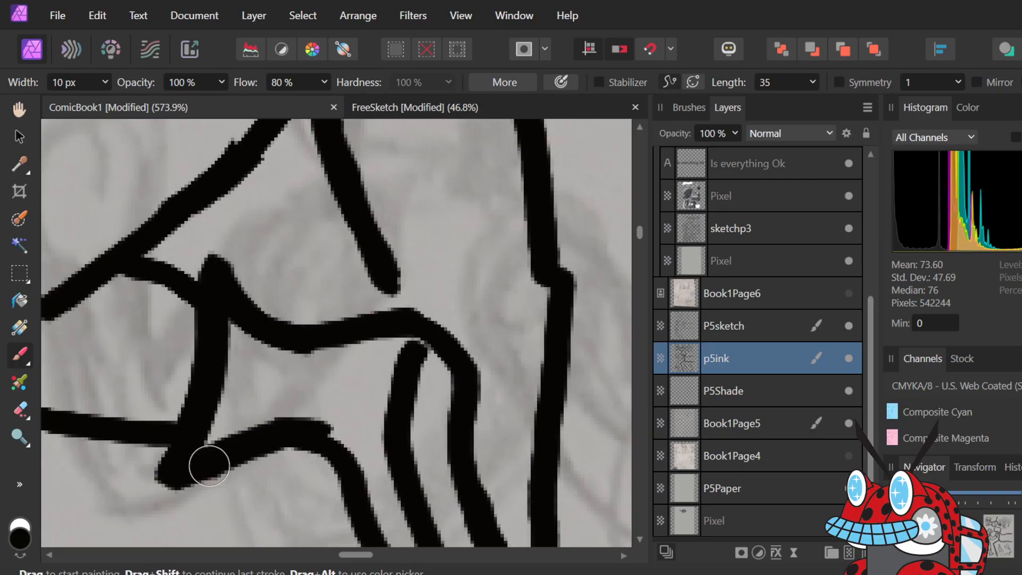
# - Erase the left dancer's straight-leg outline above the shoe and ink a pointed trouser cuff with an ankle line in its place
pyautogui.scroll(-5, 209, 465)
pyautogui.scroll(3, 132, 484)
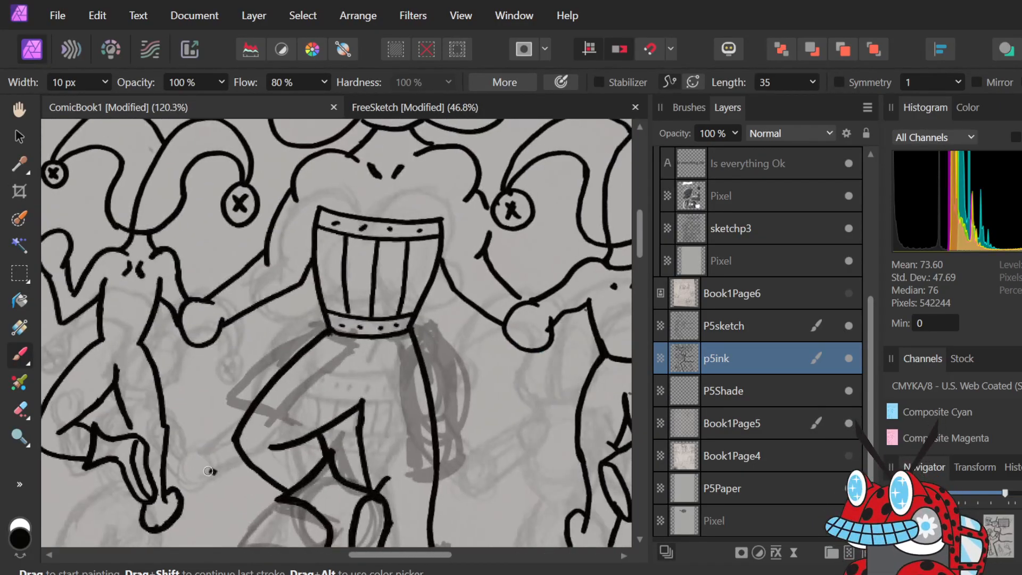
pyautogui.scroll(3, 132, 484)
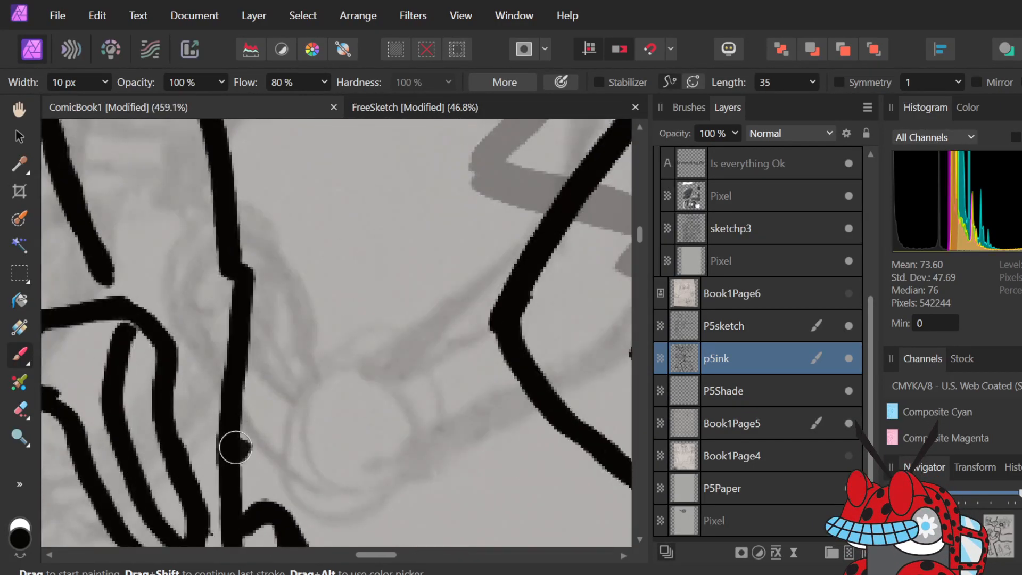
pyautogui.press('e')
pyautogui.moveTo(228, 423)
pyautogui.mouseDown()
pyautogui.moveTo(220, 454)
pyautogui.moveTo(249, 439)
pyautogui.moveTo(213, 430)
pyautogui.moveTo(283, 412)
pyautogui.moveTo(233, 510)
pyautogui.mouseUp()
pyautogui.press('b')
pyautogui.click(196, 424)
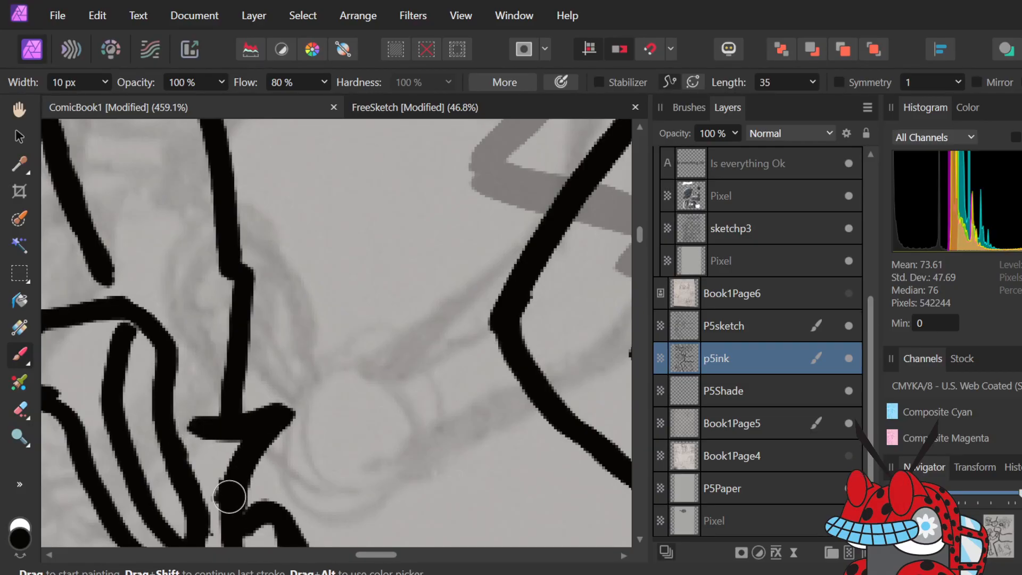
# - Ink a curved waistline across the left dancer, joining the two sides of the torso
pyautogui.scroll(-8, 229, 496)
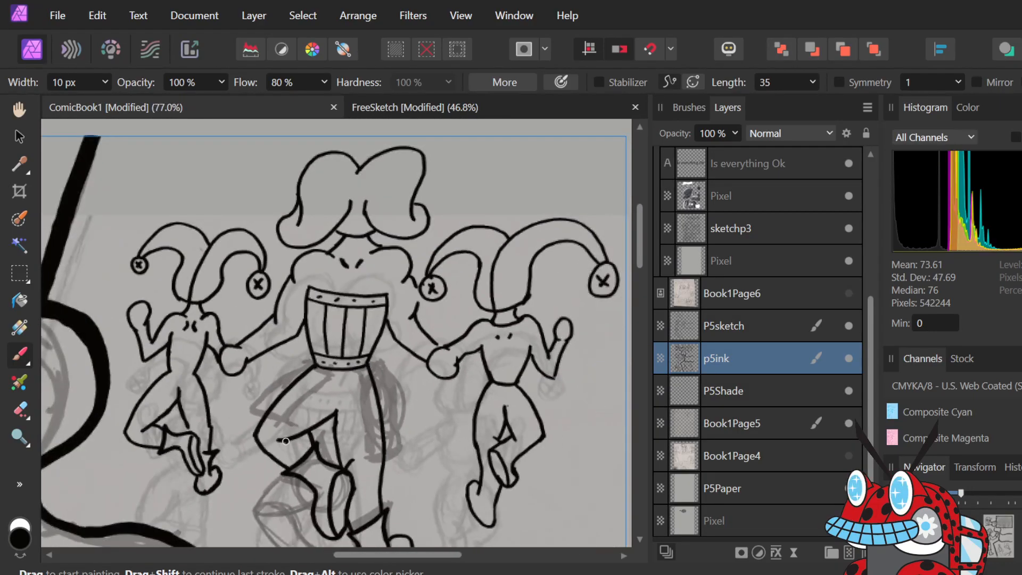
pyautogui.scroll(8, 165, 374)
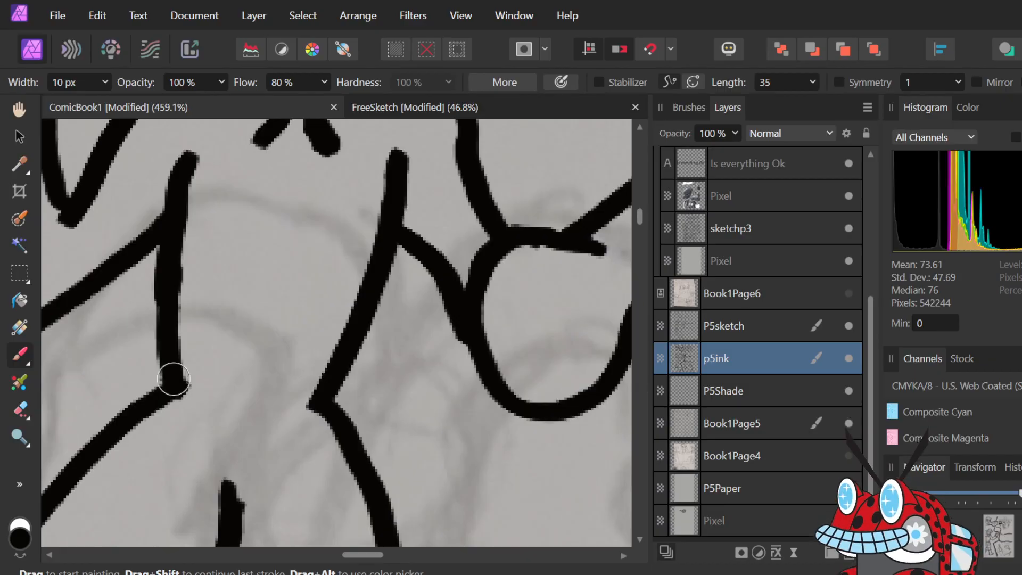
pyautogui.moveTo(181, 386)
pyautogui.mouseDown()
pyautogui.moveTo(240, 402)
pyautogui.moveTo(316, 404)
pyautogui.mouseUp()
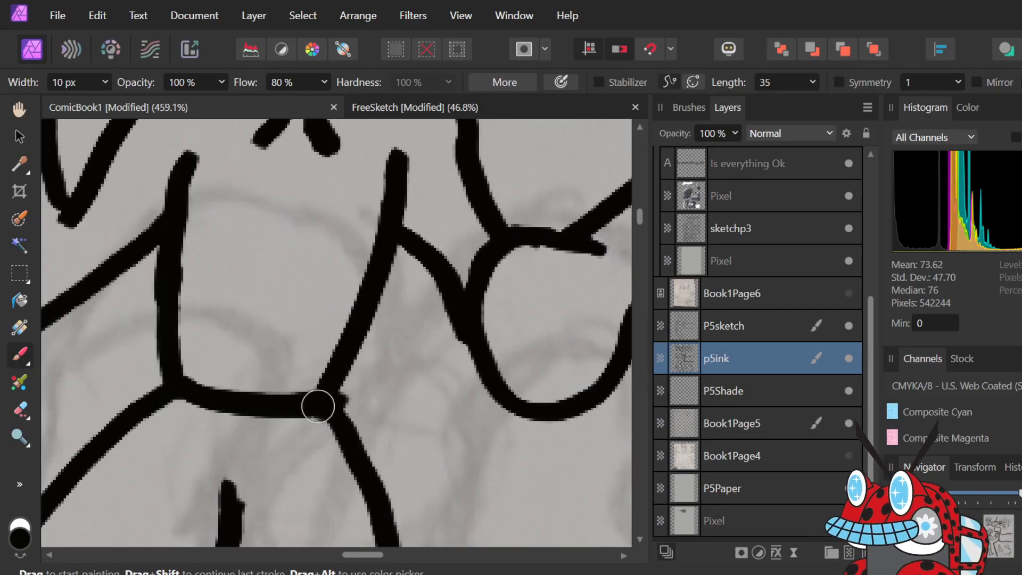
# - Erase the right dancer's straight-leg outline above the shoe and ink a pointed trouser cuff with an ankle line in its place
pyautogui.scroll(-5, 318, 406)
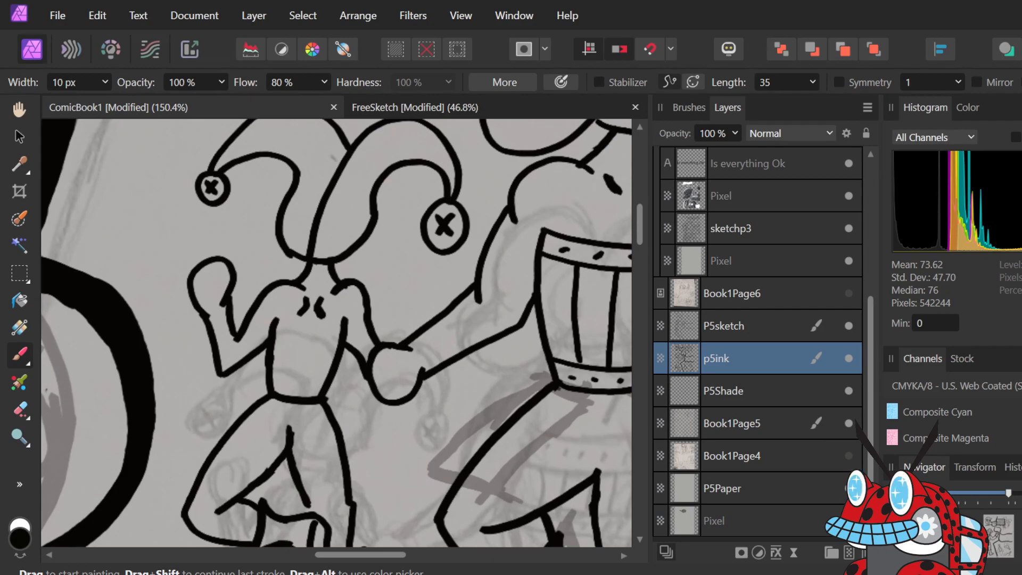
pyautogui.scroll(-5, 307, 459)
pyautogui.hscroll(5, 307, 459)
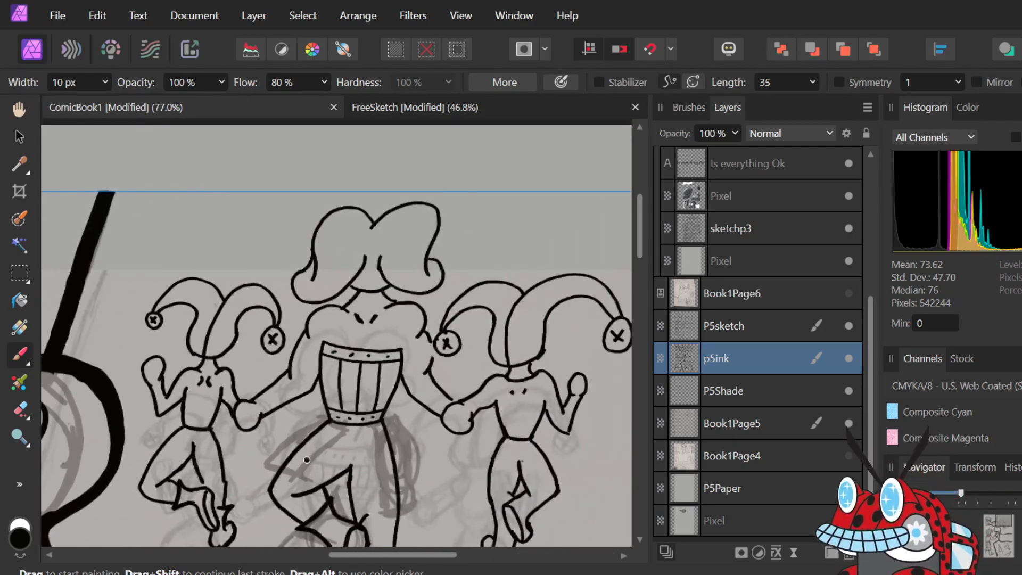
pyautogui.scroll(-2, 306, 460)
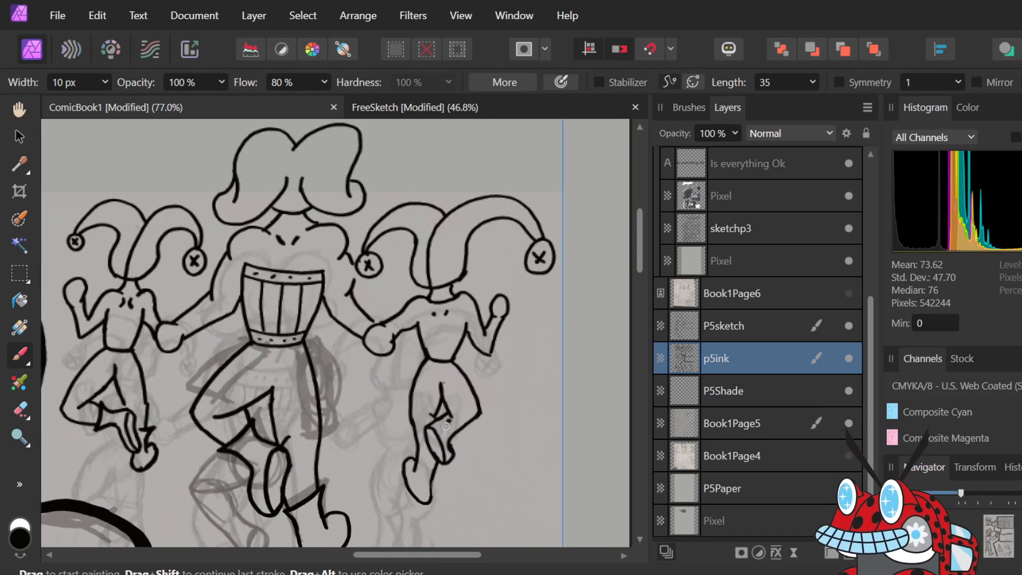
pyautogui.scroll(3, 403, 483)
pyautogui.scroll(8, 403, 483)
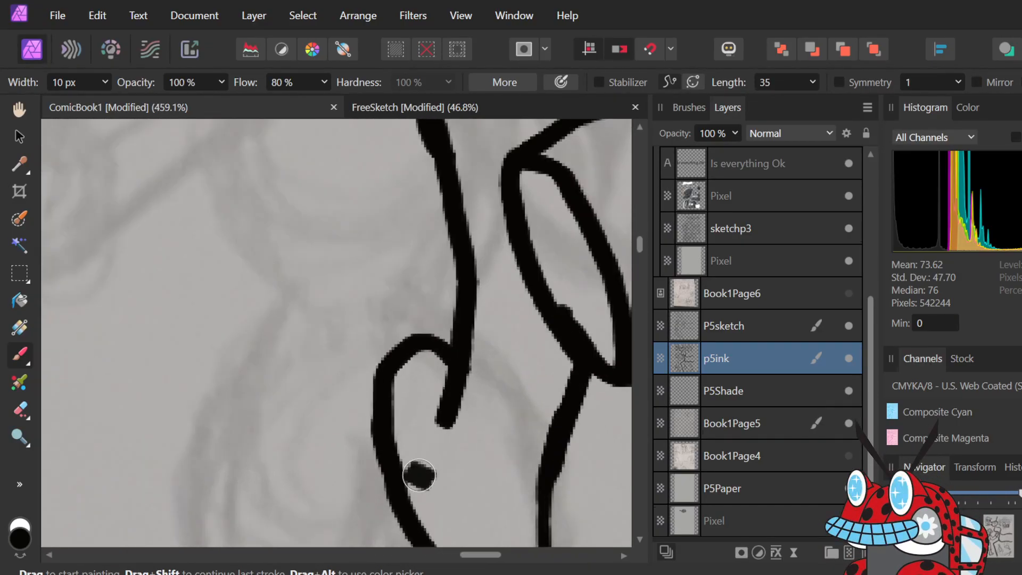
pyautogui.press('e')
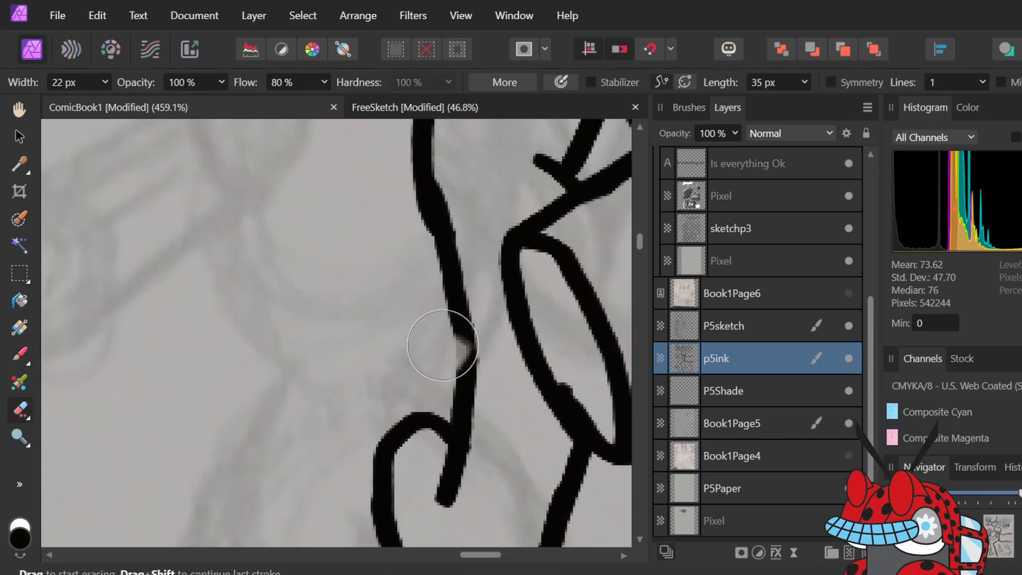
pyautogui.moveTo(445, 336); pyautogui.dragTo(445, 328)
pyautogui.hotkey('ctrl', 'z')
pyautogui.moveTo(445, 187); pyautogui.dragTo(446, 180)
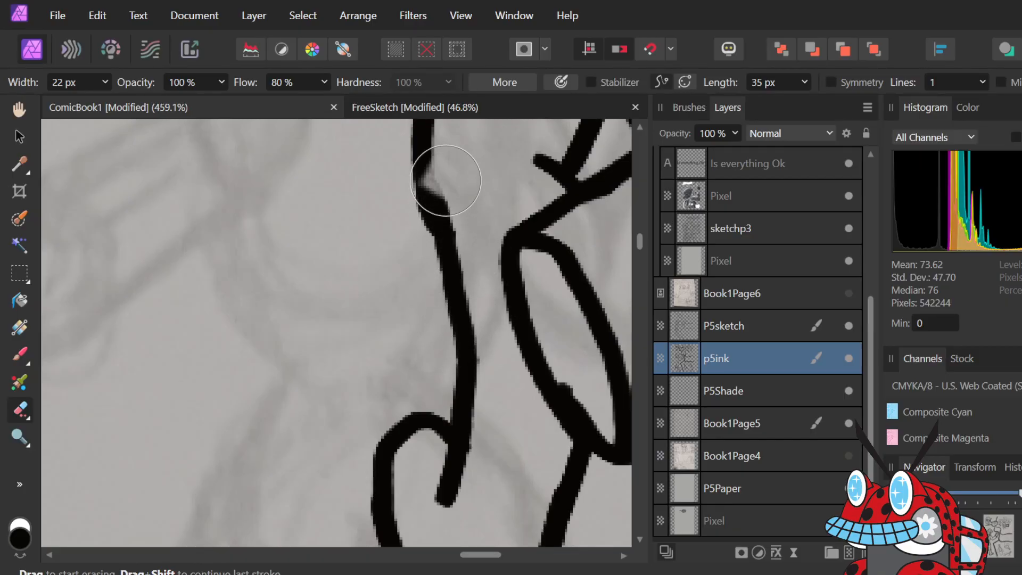
pyautogui.hotkey('ctrl', 'z')
pyautogui.moveTo(440, 360)
pyautogui.mouseDown()
pyautogui.moveTo(479, 366)
pyautogui.moveTo(468, 367)
pyautogui.moveTo(505, 341)
pyautogui.moveTo(420, 328)
pyautogui.moveTo(449, 356)
pyautogui.moveTo(468, 428)
pyautogui.mouseUp()
pyautogui.press('b')
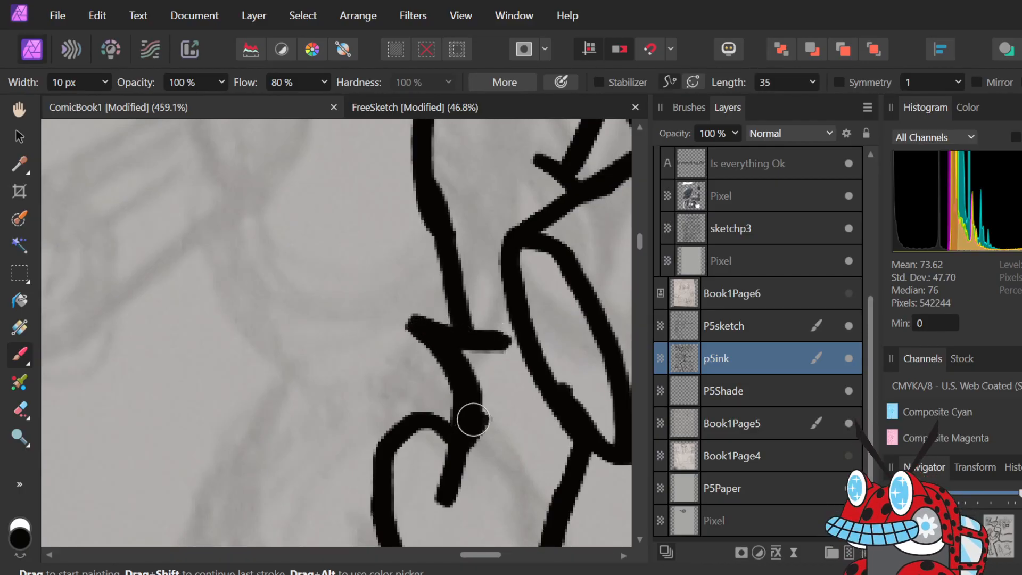
# - Erase gaps in both outlines of the right dancer's bent shin and ink a pointed trouser cuff reconnecting the leg lines
pyautogui.scroll(-5, 472, 420)
pyautogui.scroll(2, 475, 317)
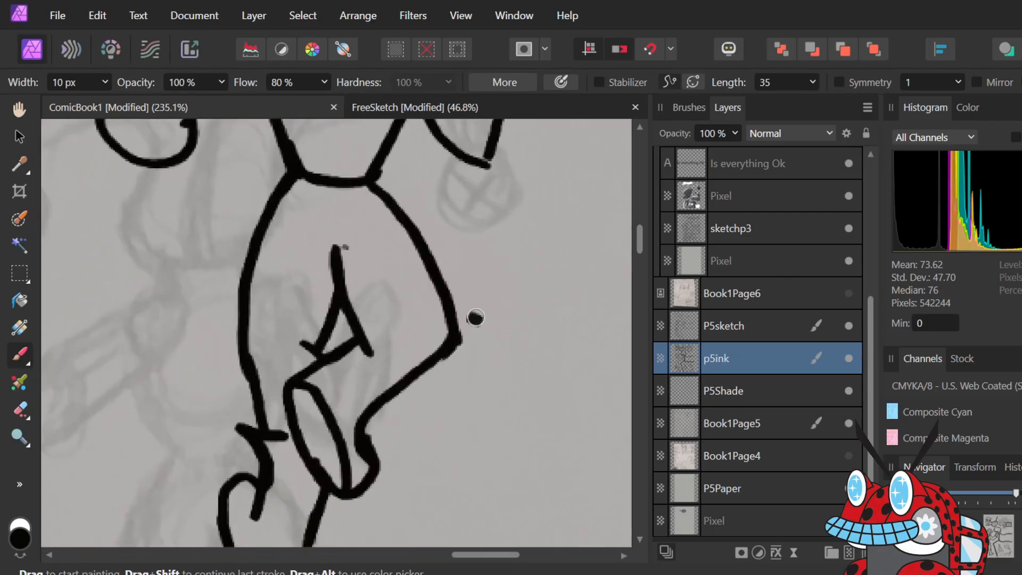
pyautogui.scroll(2, 475, 318)
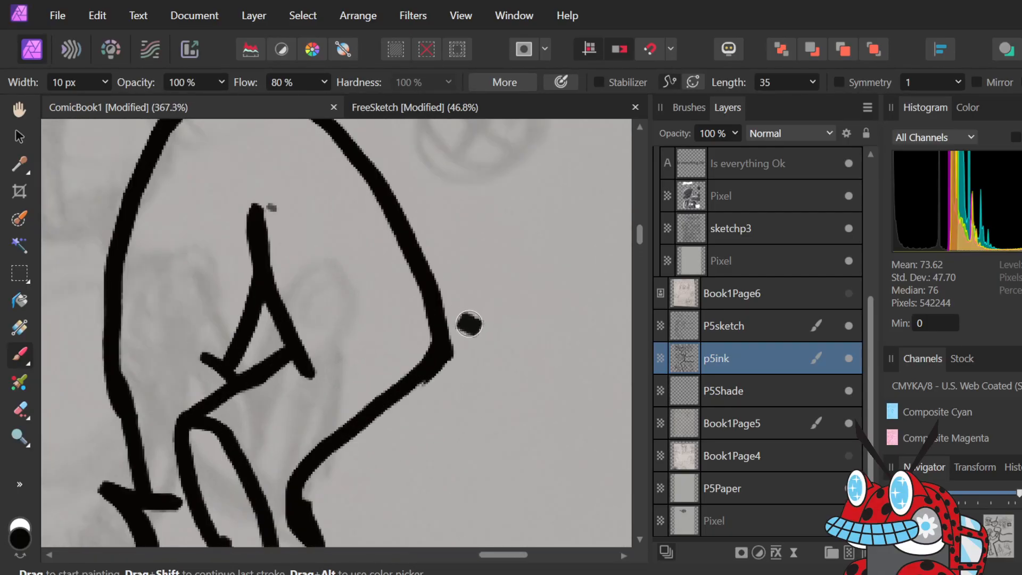
pyautogui.press('e')
pyautogui.moveTo(290, 351)
pyautogui.mouseDown()
pyautogui.moveTo(252, 362)
pyautogui.moveTo(261, 357)
pyautogui.moveTo(257, 380)
pyautogui.mouseUp()
pyautogui.moveTo(349, 432); pyautogui.dragTo(313, 464)
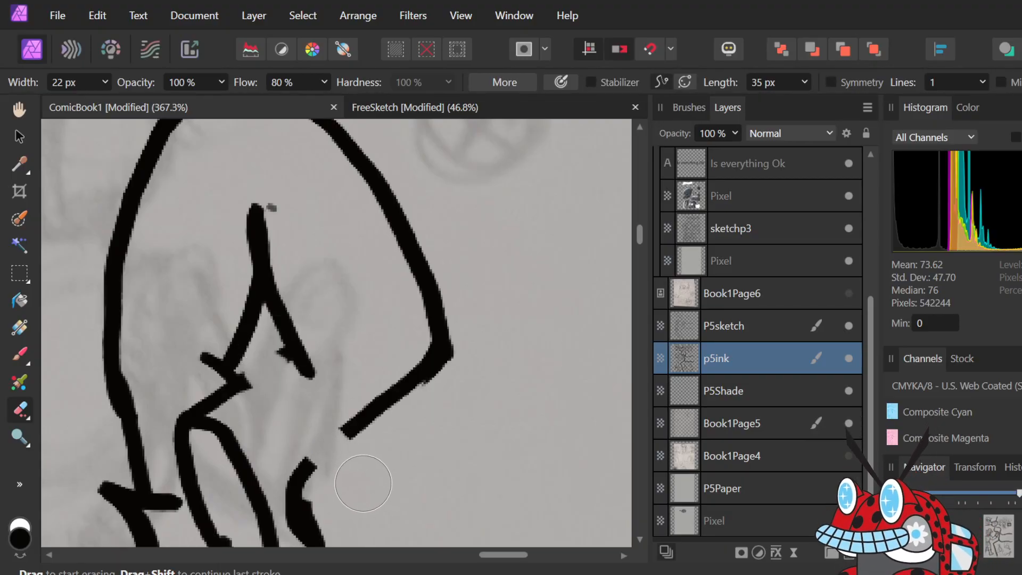
pyautogui.press('b')
pyautogui.moveTo(268, 346)
pyautogui.mouseDown()
pyautogui.moveTo(314, 416)
pyautogui.moveTo(368, 463)
pyautogui.moveTo(367, 453)
pyautogui.moveTo(367, 462)
pyautogui.moveTo(301, 473)
pyautogui.mouseUp()
pyautogui.moveTo(268, 352); pyautogui.dragTo(237, 381)
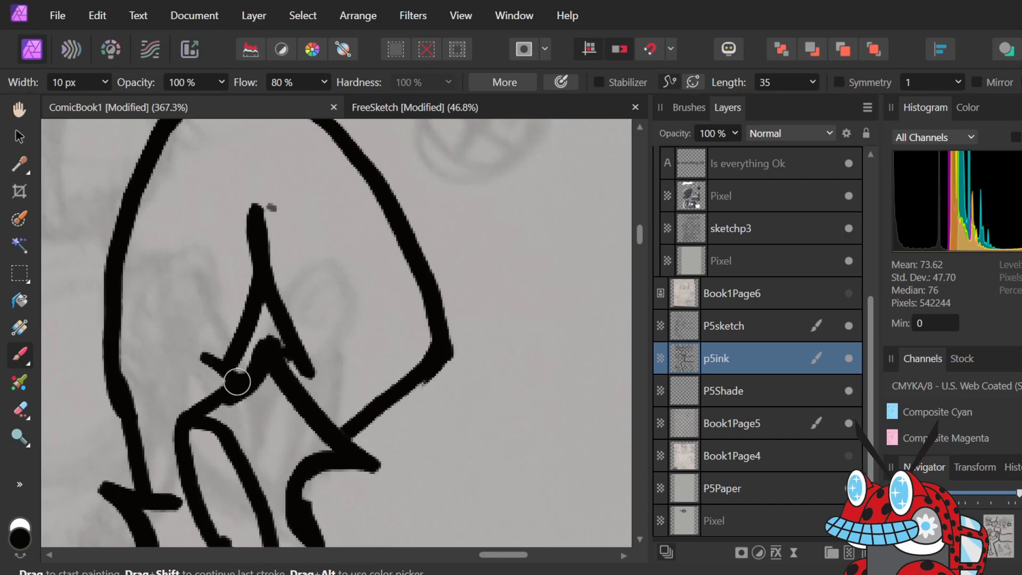
# - Erase the toe end of the right dancer's lower shoe, leaving its two sides open
pyautogui.scroll(-5, 237, 382)
pyautogui.hscroll(3, 242, 459)
pyautogui.hscroll(-3, 241, 458)
pyautogui.hscroll(-2, 223, 457)
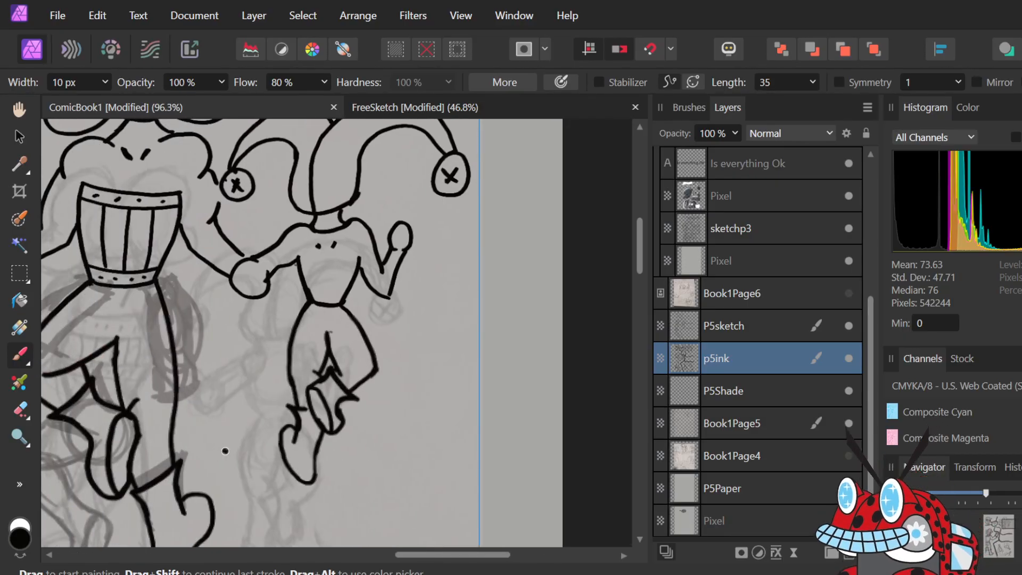
pyautogui.hscroll(-2, 225, 451)
pyautogui.hscroll(-2, 226, 451)
pyautogui.hscroll(-2, 218, 450)
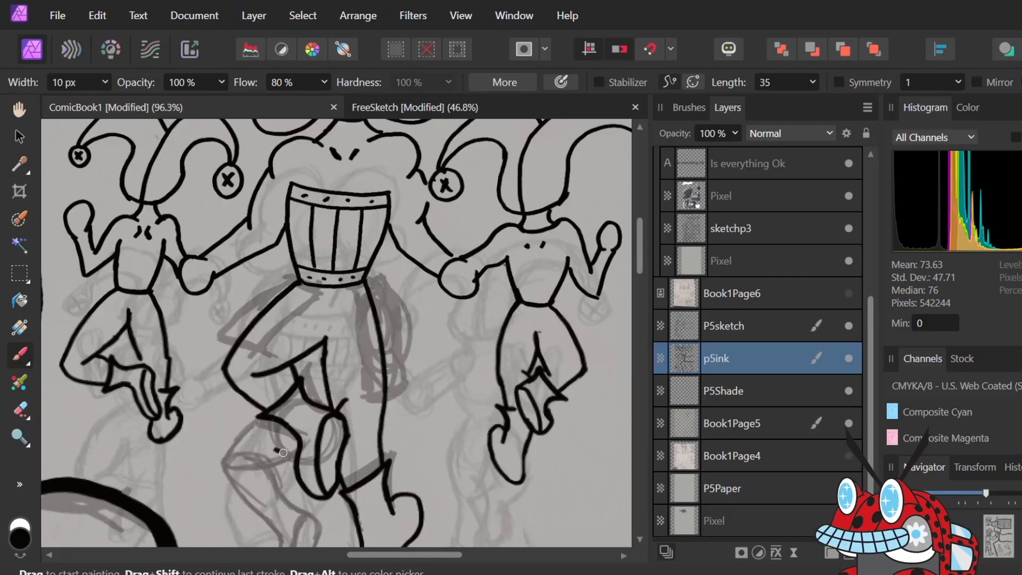
pyautogui.scroll(4, 546, 499)
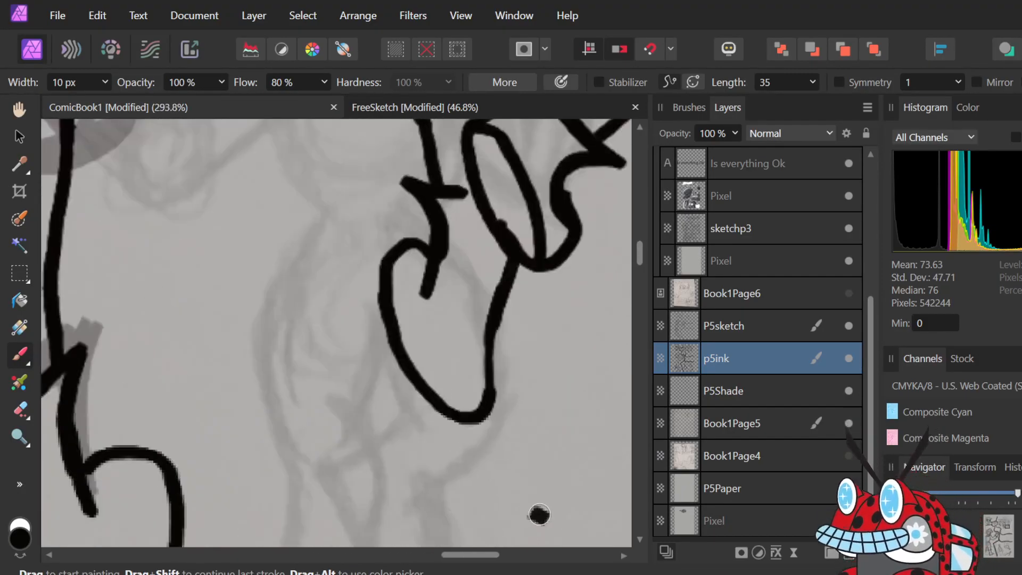
pyautogui.scroll(2, 534, 506)
pyautogui.scroll(2, 518, 490)
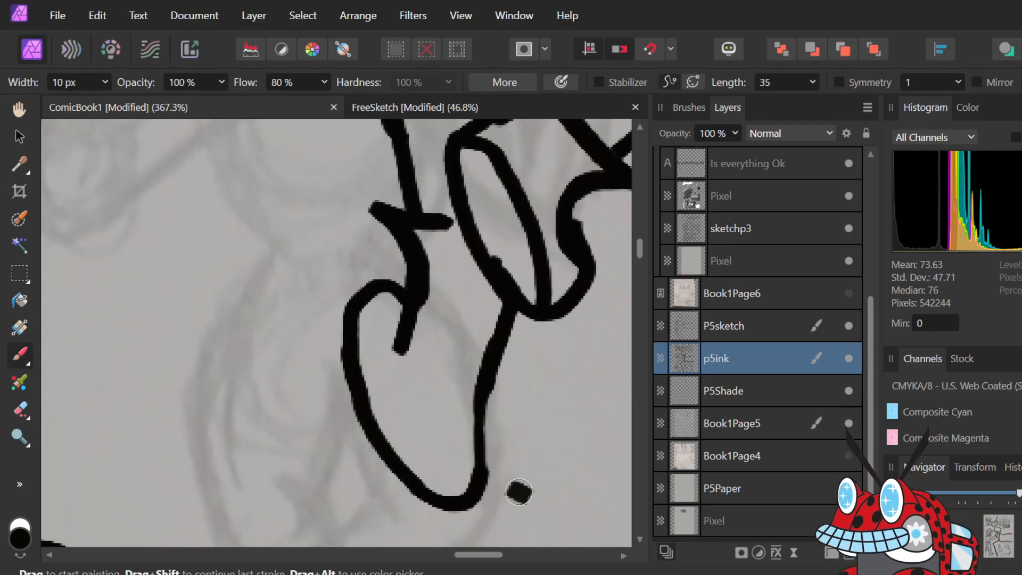
pyautogui.press('e')
pyautogui.moveTo(487, 453)
pyautogui.mouseDown()
pyautogui.moveTo(482, 469)
pyautogui.moveTo(425, 489)
pyautogui.moveTo(434, 484)
pyautogui.moveTo(405, 452)
pyautogui.moveTo(517, 443)
pyautogui.mouseUp()
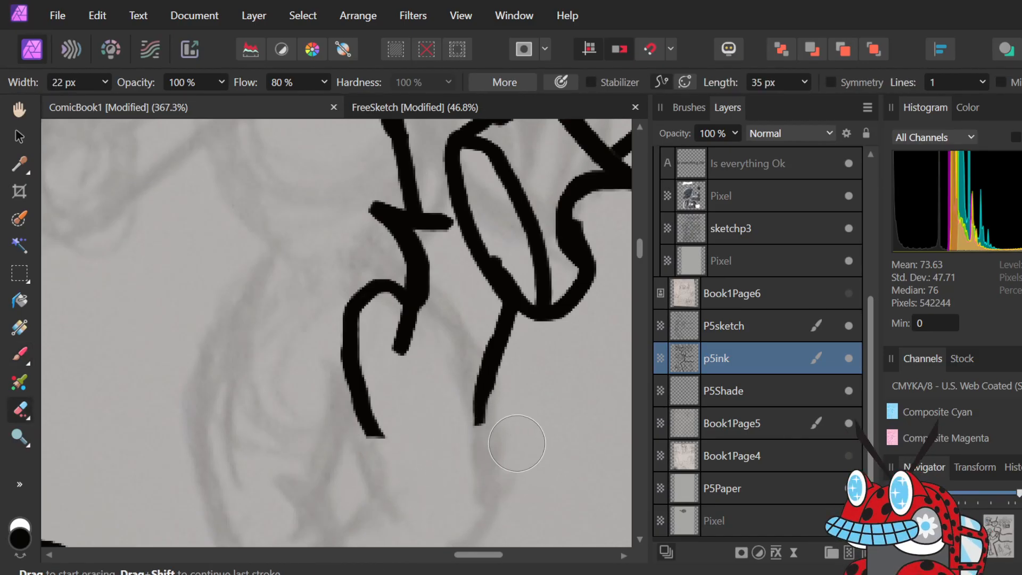
# - Erase the remaining front outline of the right dancer's lower shoe and re-ink it with a thicker heel and a shorter, curled toe
pyautogui.press('b')
pyautogui.moveTo(502, 332)
pyautogui.mouseDown()
pyautogui.moveTo(484, 408)
pyautogui.moveTo(480, 391)
pyautogui.moveTo(482, 428)
pyautogui.moveTo(432, 454)
pyautogui.moveTo(389, 443)
pyautogui.moveTo(353, 391)
pyautogui.moveTo(332, 329)
pyautogui.moveTo(337, 302)
pyautogui.moveTo(401, 331)
pyautogui.mouseUp()
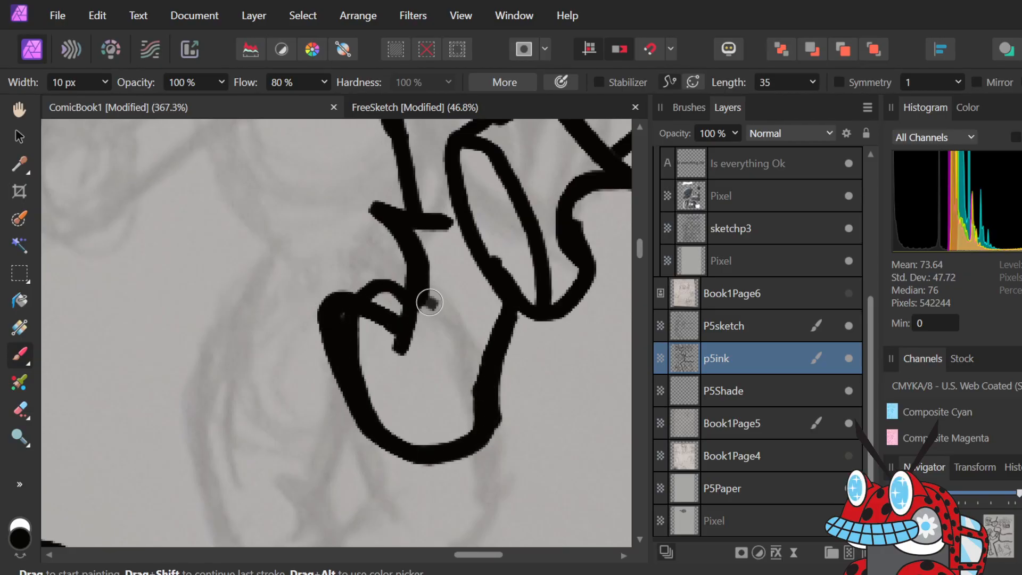
pyautogui.hotkey('ctrl', 'z')
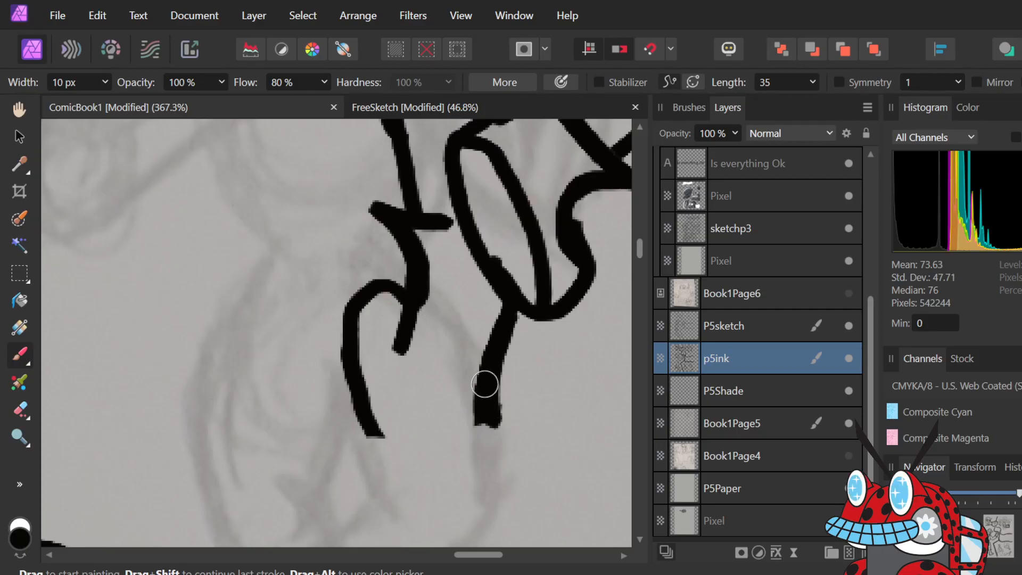
pyautogui.press('e')
pyautogui.moveTo(375, 434)
pyautogui.mouseDown()
pyautogui.moveTo(346, 330)
pyautogui.moveTo(367, 283)
pyautogui.moveTo(386, 287)
pyautogui.moveTo(378, 290)
pyautogui.moveTo(394, 261)
pyautogui.moveTo(407, 298)
pyautogui.moveTo(437, 293)
pyautogui.mouseUp()
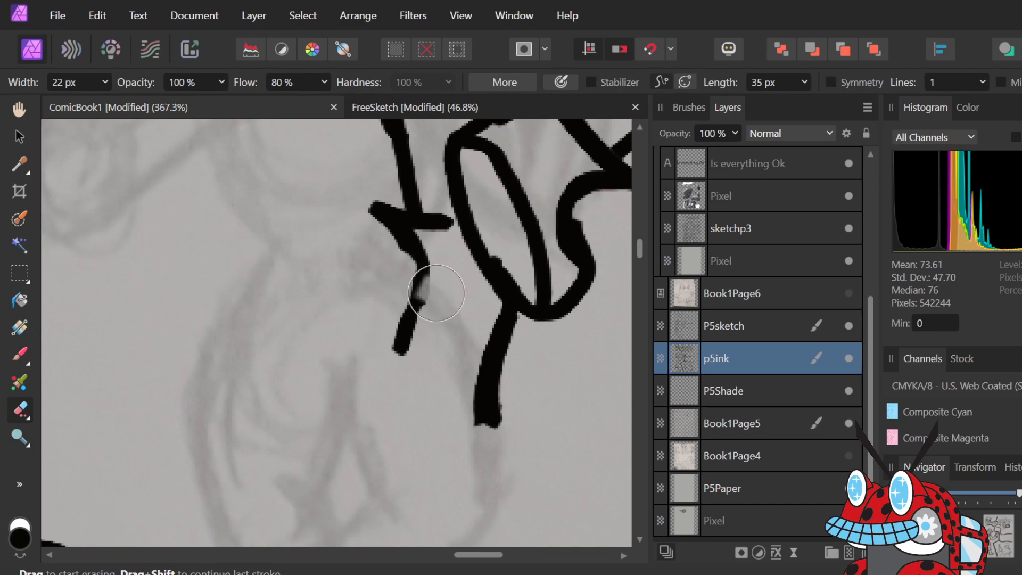
pyautogui.hotkey('ctrl', 'z')
pyautogui.press('b')
pyautogui.moveTo(399, 223); pyautogui.dragTo(409, 329)
pyautogui.moveTo(417, 281); pyautogui.dragTo(426, 317)
pyautogui.moveTo(486, 379)
pyautogui.mouseDown()
pyautogui.moveTo(479, 436)
pyautogui.moveTo(420, 445)
pyautogui.moveTo(391, 431)
pyautogui.moveTo(358, 404)
pyautogui.moveTo(329, 355)
pyautogui.moveTo(401, 317)
pyautogui.mouseUp()
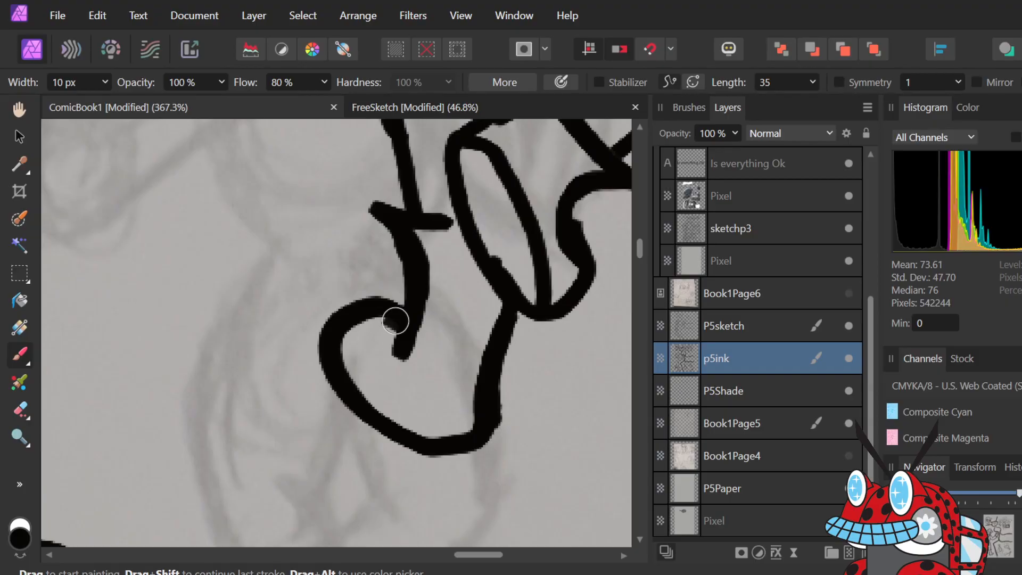
# - Save the comic book document
pyautogui.scroll(-8, 394, 321)
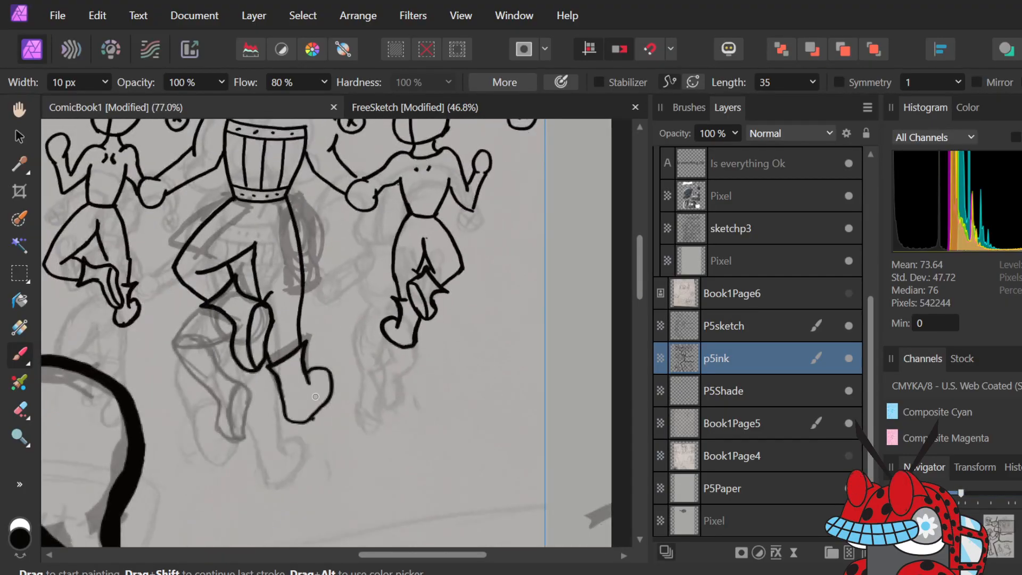
pyautogui.scroll(2, 344, 287)
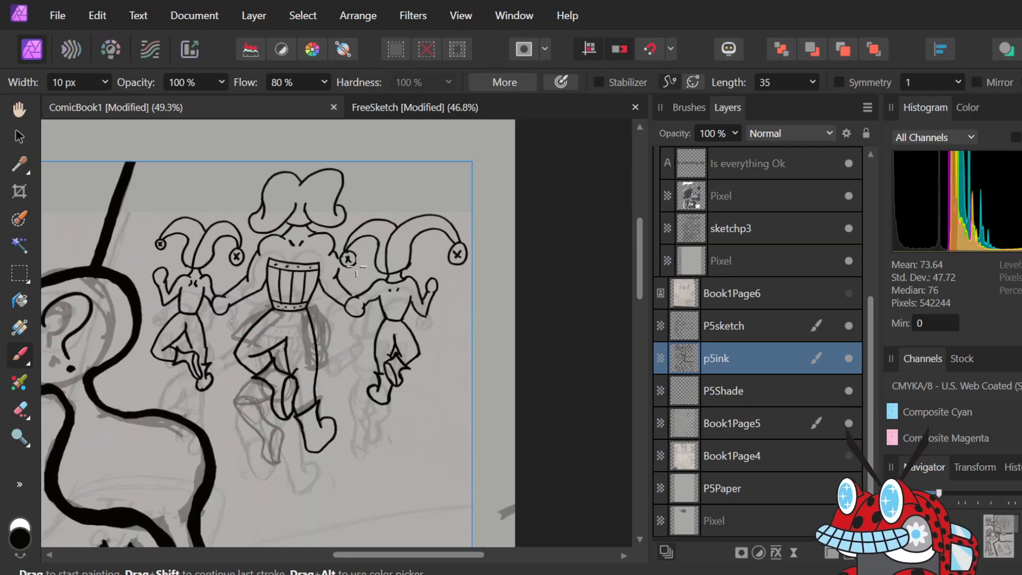
pyautogui.hotkey('ctrl', 's')
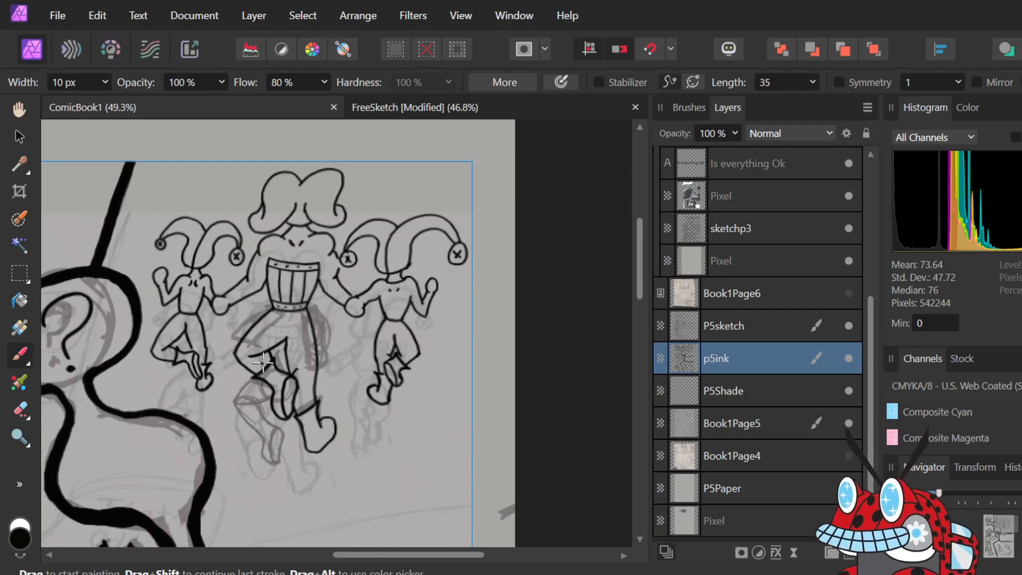
# - Erase the central dancer's bent-leg thigh outline from the corset's lower corner down to the sketched cloth flap's lower edge
pyautogui.scroll(8, 272, 334)
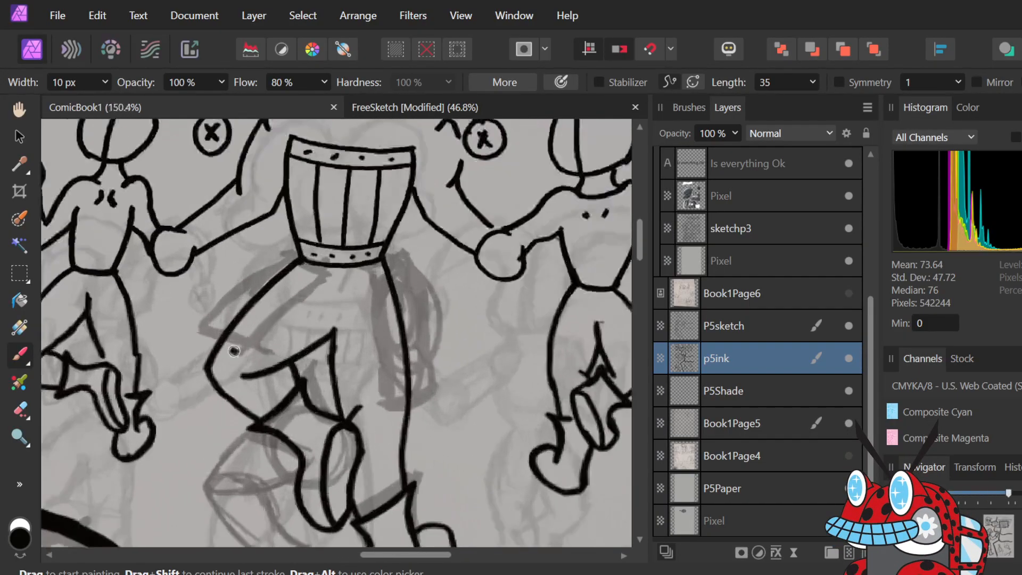
pyautogui.scroll(1, 323, 372)
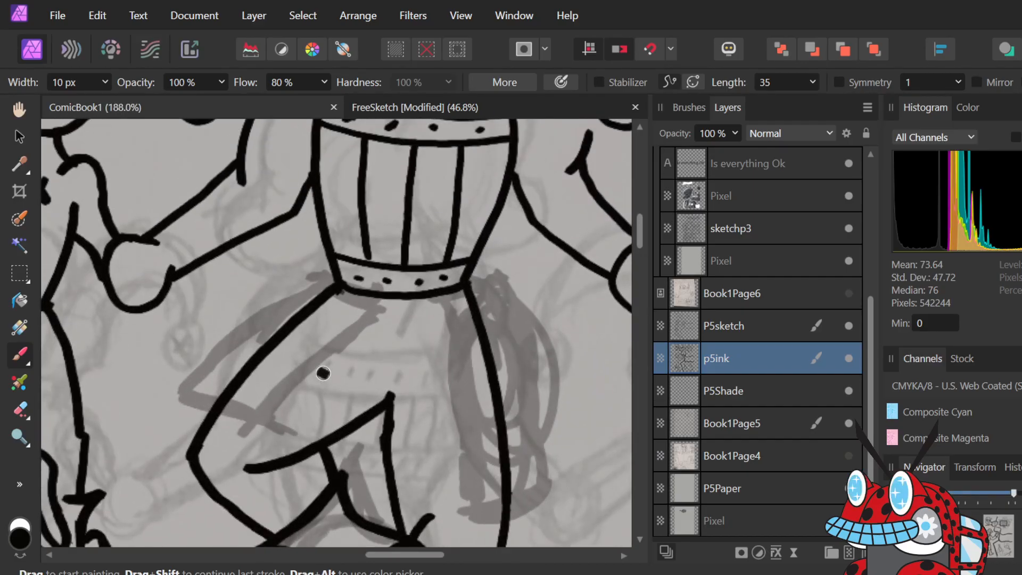
pyautogui.press('e')
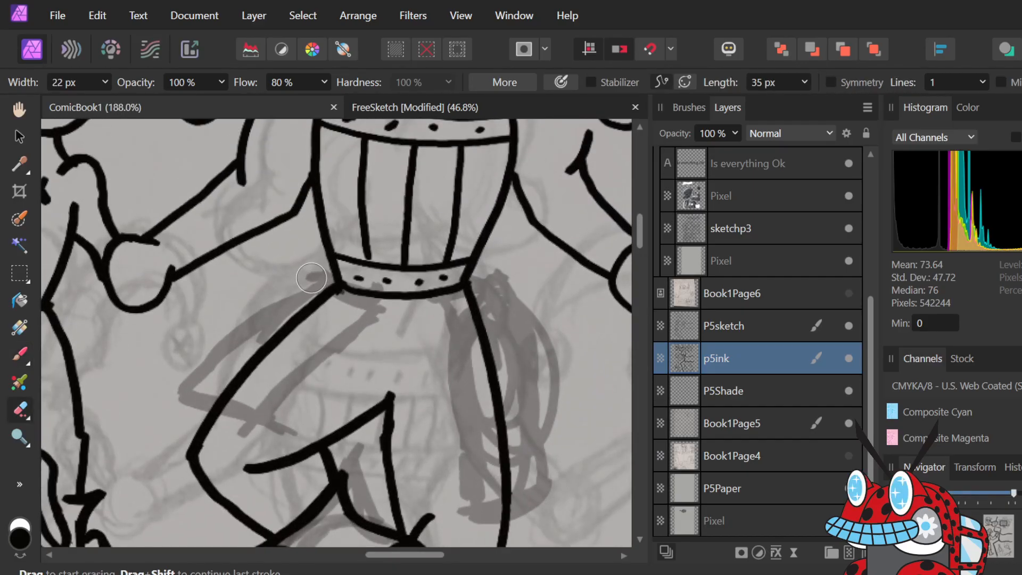
pyautogui.moveTo(311, 277); pyautogui.dragTo(321, 278)
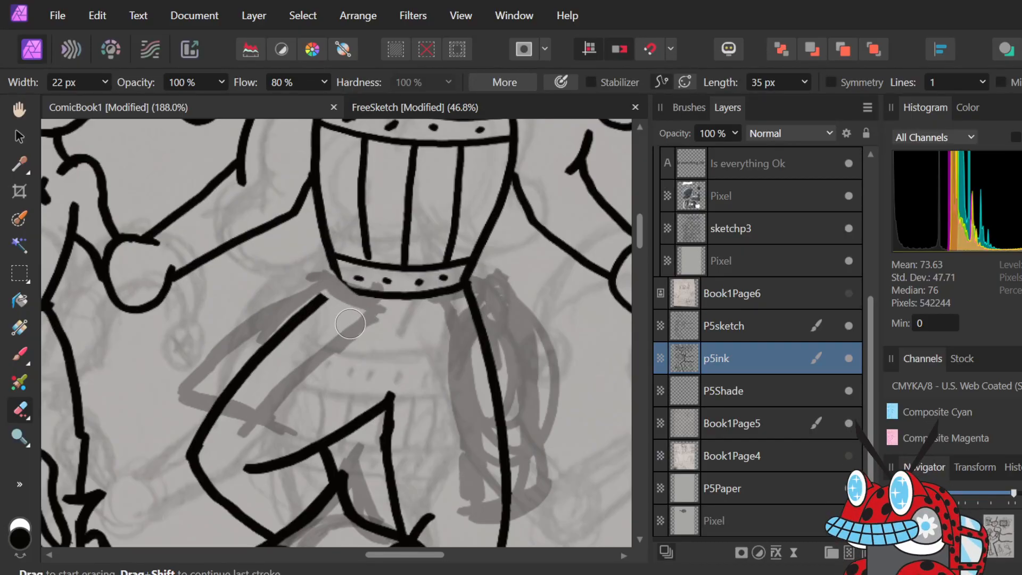
pyautogui.scroll(3, 356, 314)
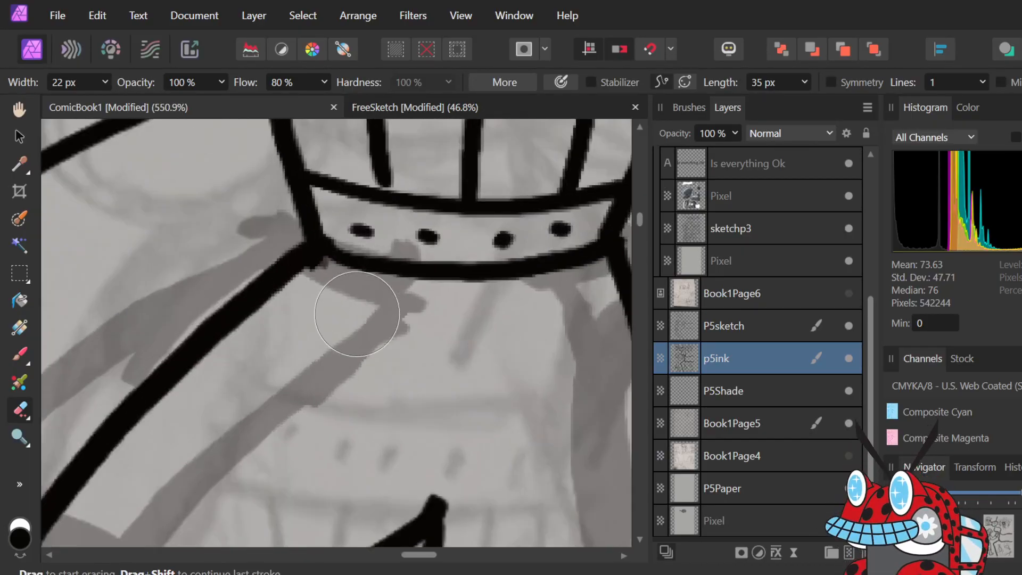
pyautogui.scroll(1, 357, 314)
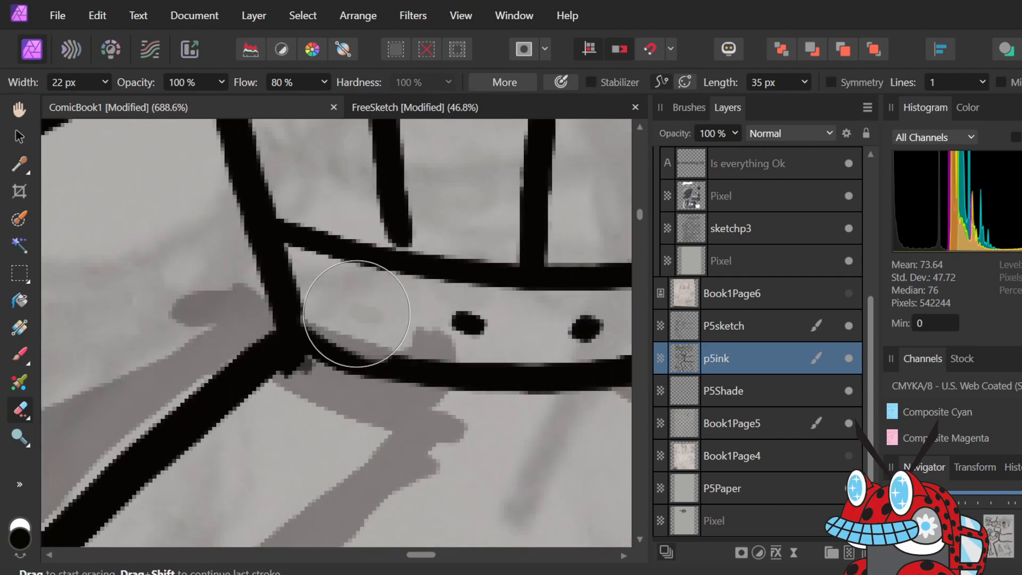
pyautogui.moveTo(286, 402)
pyautogui.mouseDown()
pyautogui.moveTo(248, 375)
pyautogui.moveTo(234, 319)
pyautogui.mouseUp()
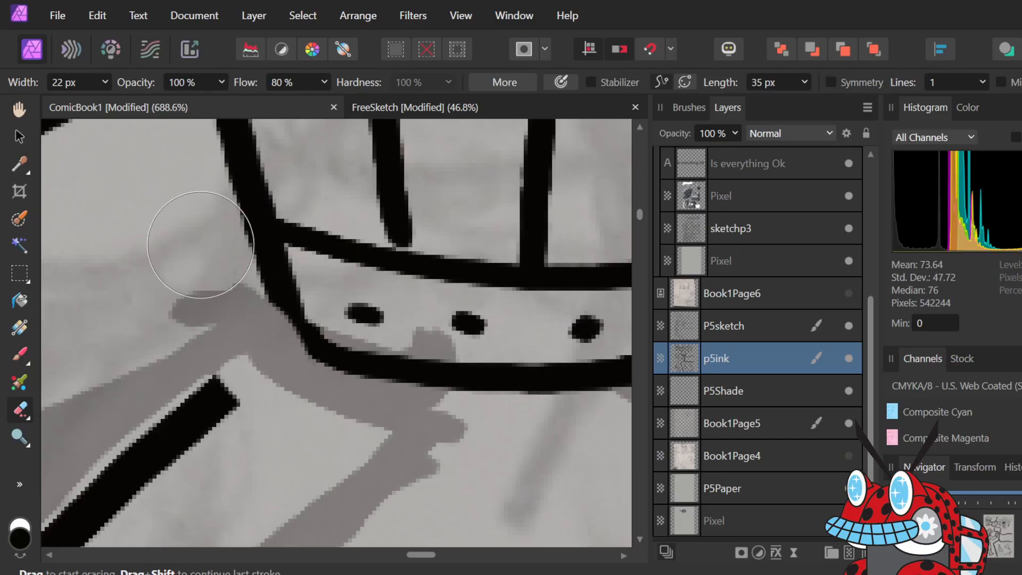
pyautogui.hotkey('ctrl', 'z')
pyautogui.moveTo(224, 271); pyautogui.dragTo(264, 350)
pyautogui.hotkey('ctrl', 'z')
pyautogui.moveTo(224, 276)
pyautogui.mouseDown()
pyautogui.moveTo(245, 360)
pyautogui.moveTo(258, 362)
pyautogui.mouseUp()
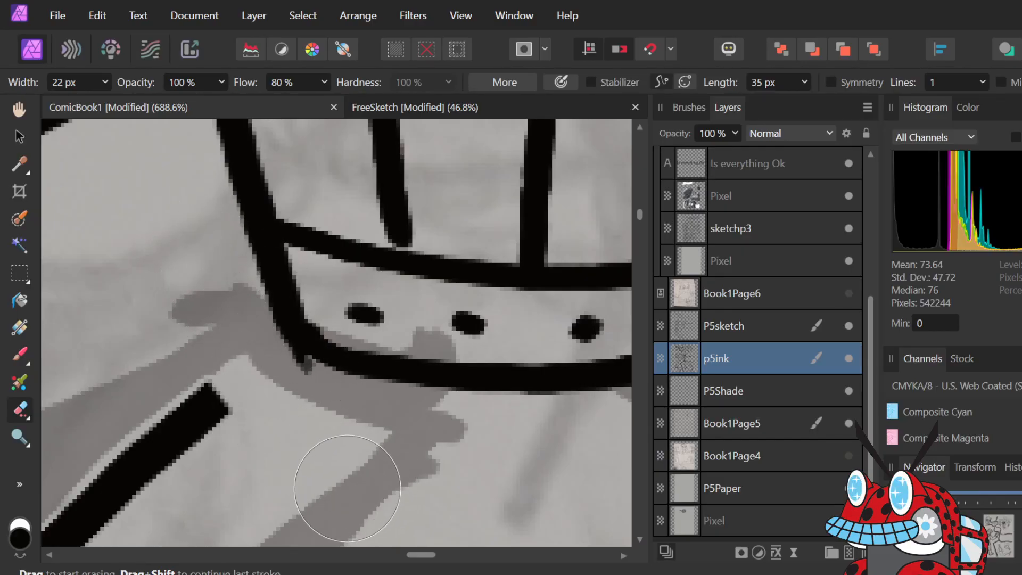
pyautogui.scroll(-5, 347, 488)
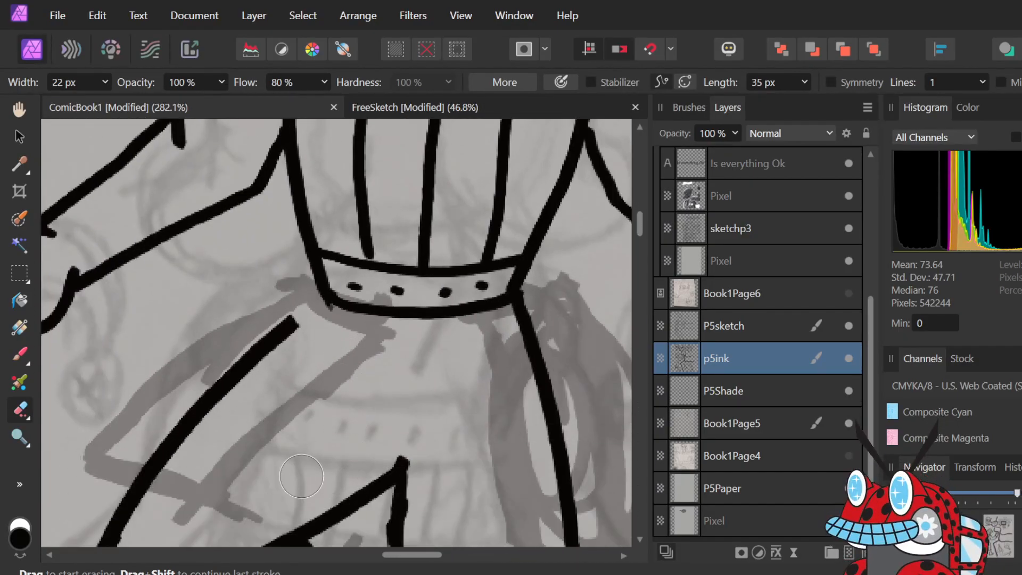
pyautogui.moveTo(291, 322)
pyautogui.mouseDown()
pyautogui.moveTo(215, 390)
pyautogui.moveTo(238, 376)
pyautogui.moveTo(142, 479)
pyautogui.mouseUp()
# - Ink a four-sided cloth flap over the central dancer's bent thigh, following the grey sketch and joining it to the corset's lower corner
pyautogui.press('b')
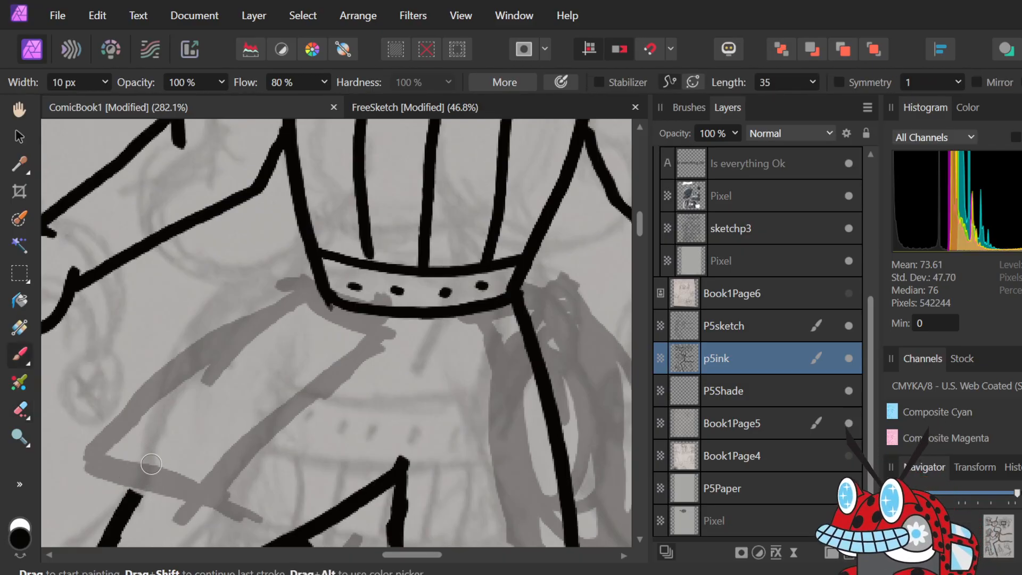
pyautogui.moveTo(101, 475)
pyautogui.mouseDown()
pyautogui.moveTo(156, 499)
pyautogui.moveTo(214, 507)
pyautogui.moveTo(214, 496)
pyautogui.moveTo(235, 512)
pyautogui.moveTo(217, 506)
pyautogui.moveTo(264, 443)
pyautogui.moveTo(371, 354)
pyautogui.mouseUp()
pyautogui.moveTo(88, 467)
pyautogui.mouseDown()
pyautogui.moveTo(146, 397)
pyautogui.moveTo(285, 281)
pyautogui.mouseUp()
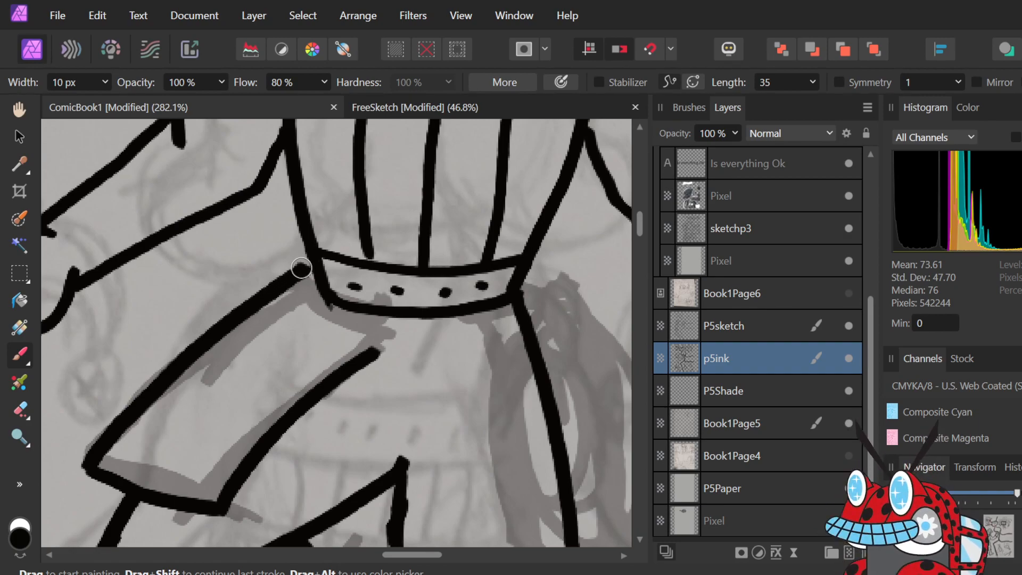
pyautogui.moveTo(318, 290); pyautogui.dragTo(379, 336)
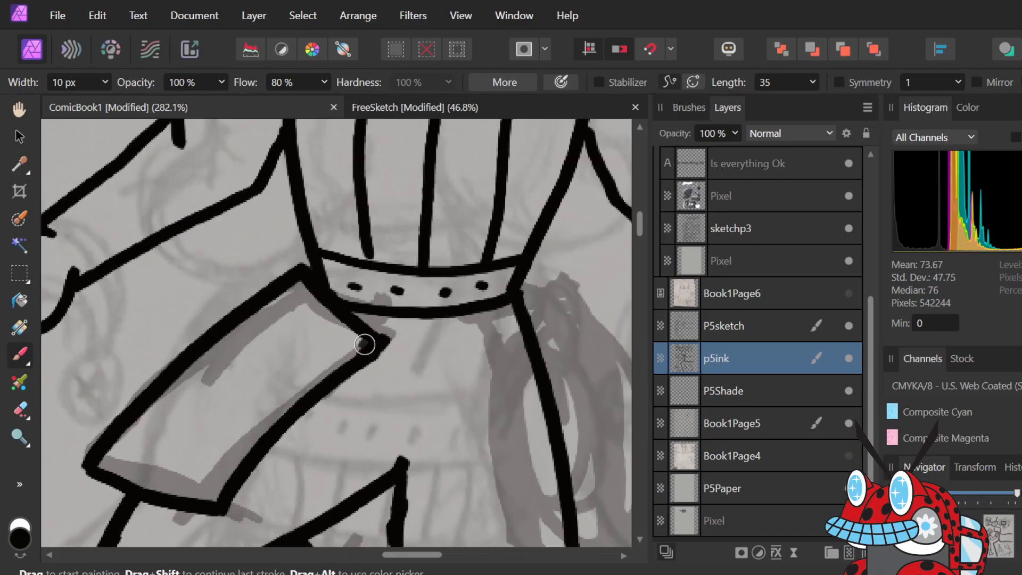
# - Erase the central dancer's standing-leg outline from the corset's lower corner down to the hem of the sketched second cloth flap
pyautogui.scroll(-5, 370, 145)
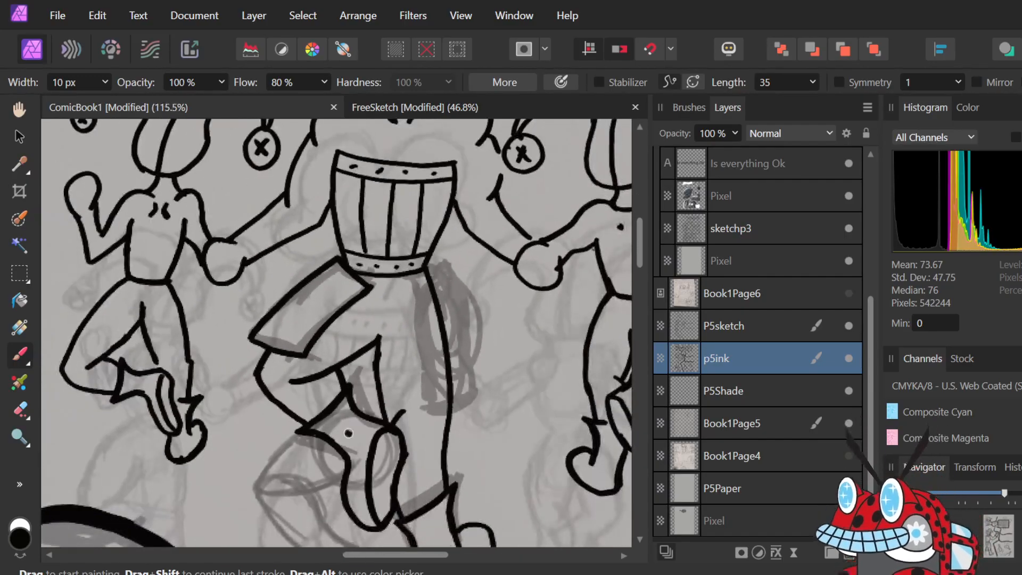
pyautogui.scroll(3, 349, 431)
pyautogui.scroll(-4, 360, 415)
pyautogui.scroll(4, 474, 346)
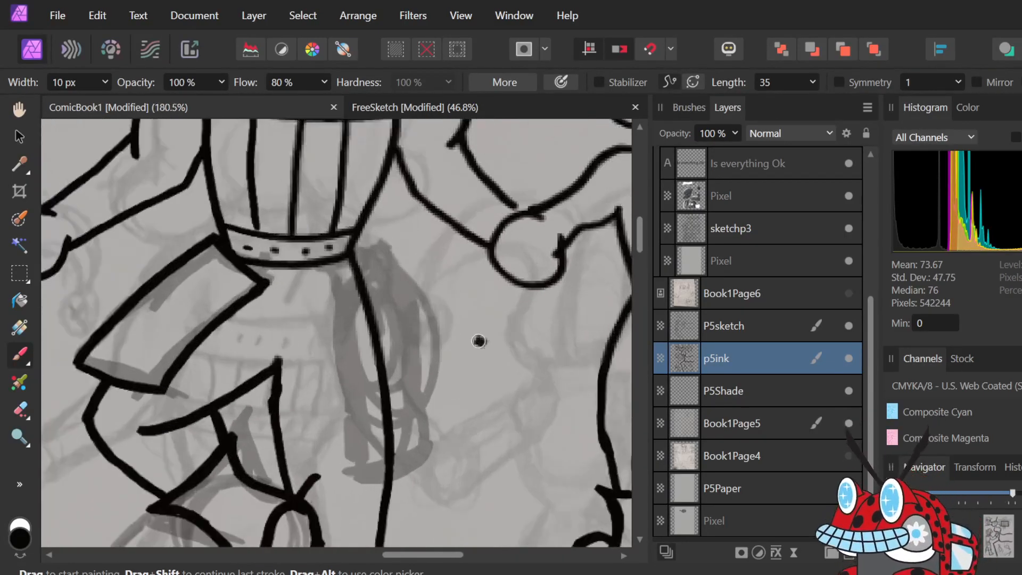
pyautogui.scroll(3, 454, 368)
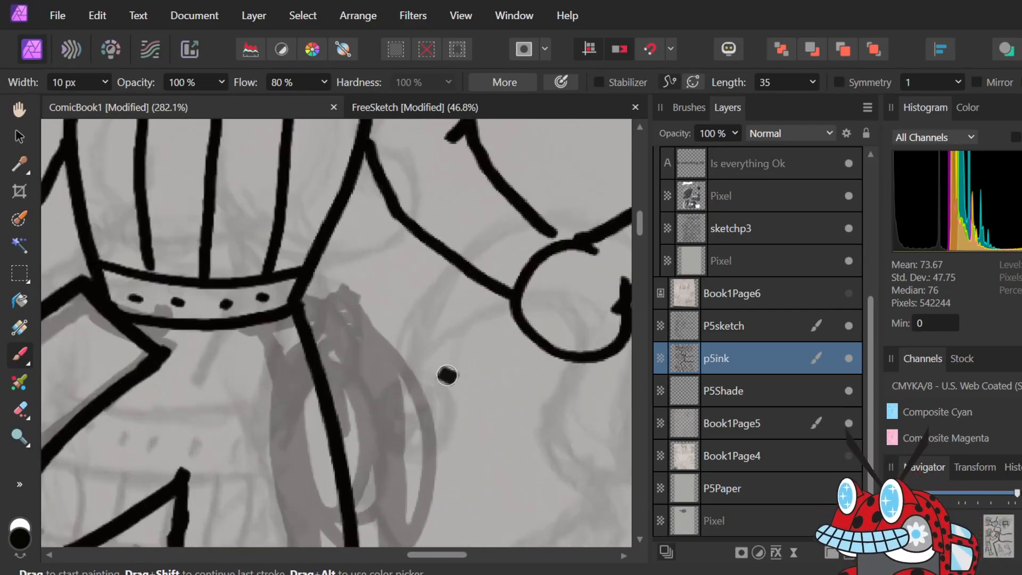
pyautogui.scroll(-4, 447, 375)
pyautogui.scroll(-1, 447, 375)
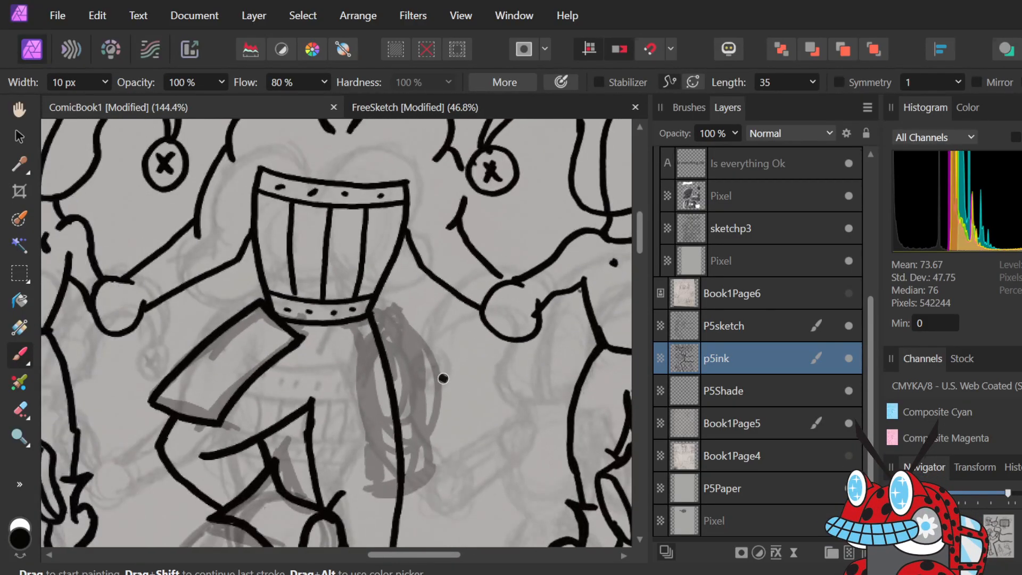
pyautogui.press('e')
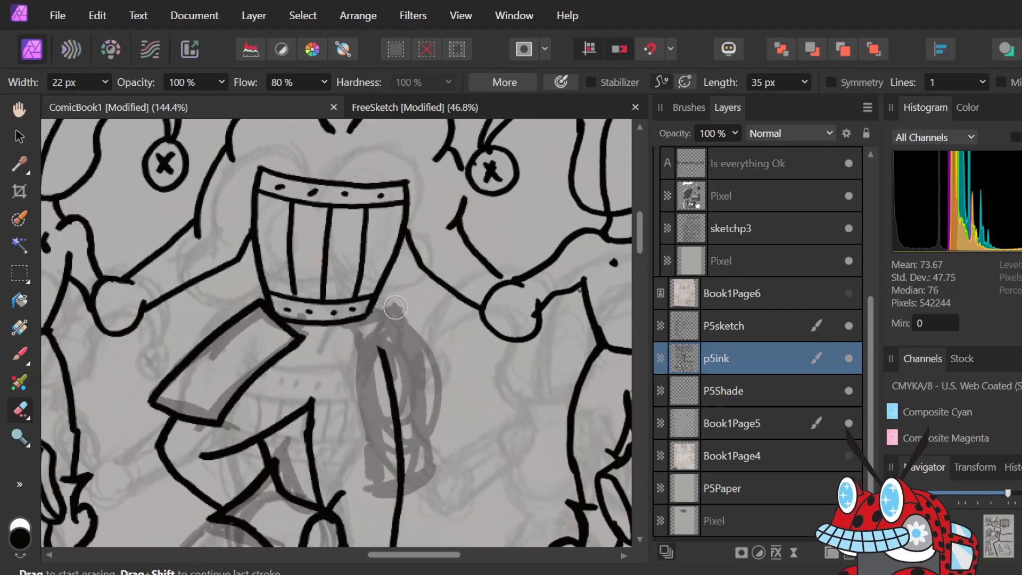
pyautogui.moveTo(379, 365); pyautogui.dragTo(385, 357)
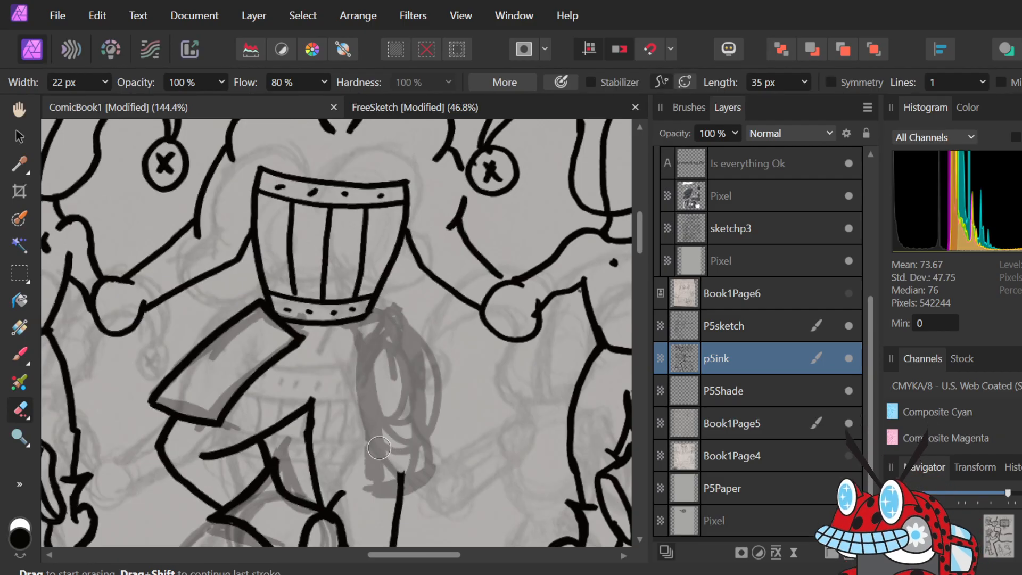
# - Ink a narrow four-sided cloth flap over the central dancer's standing thigh, hanging from the corset's lower corner along the grey sketch
pyautogui.press('b')
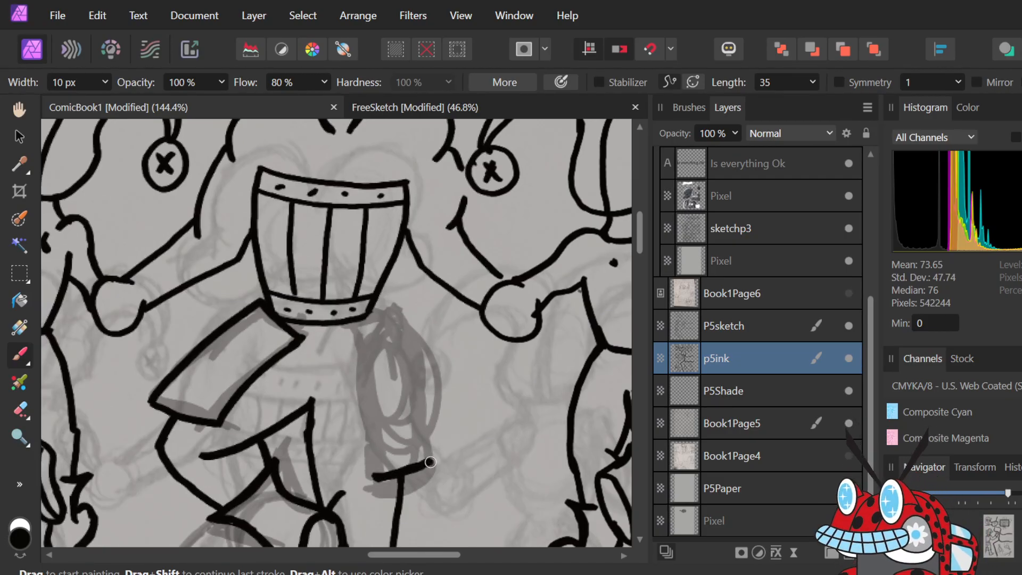
pyautogui.hotkey('ctrl', 'z')
pyautogui.moveTo(385, 306)
pyautogui.mouseDown()
pyautogui.moveTo(429, 402)
pyautogui.moveTo(435, 457)
pyautogui.mouseUp()
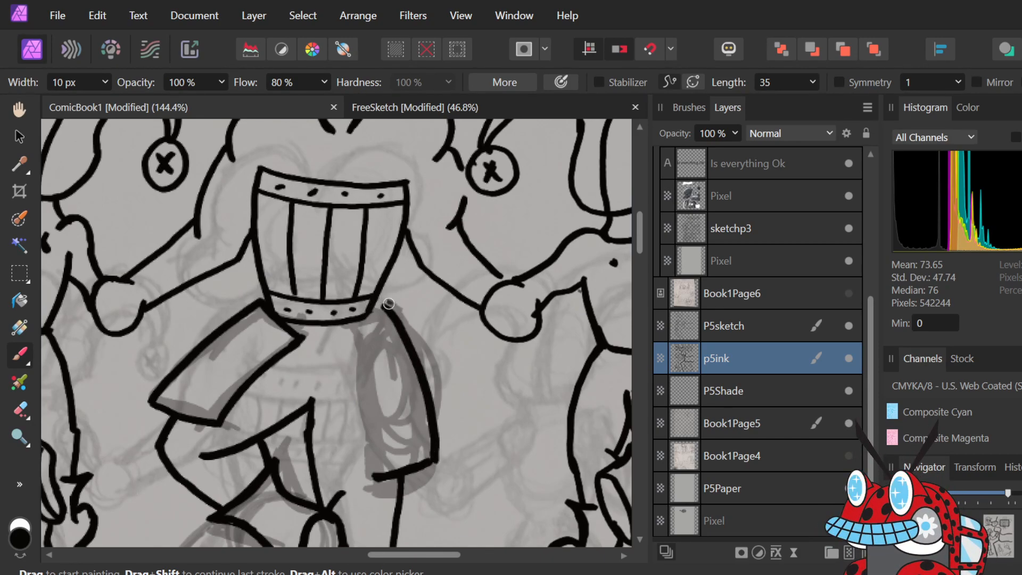
pyautogui.moveTo(354, 329); pyautogui.dragTo(375, 476)
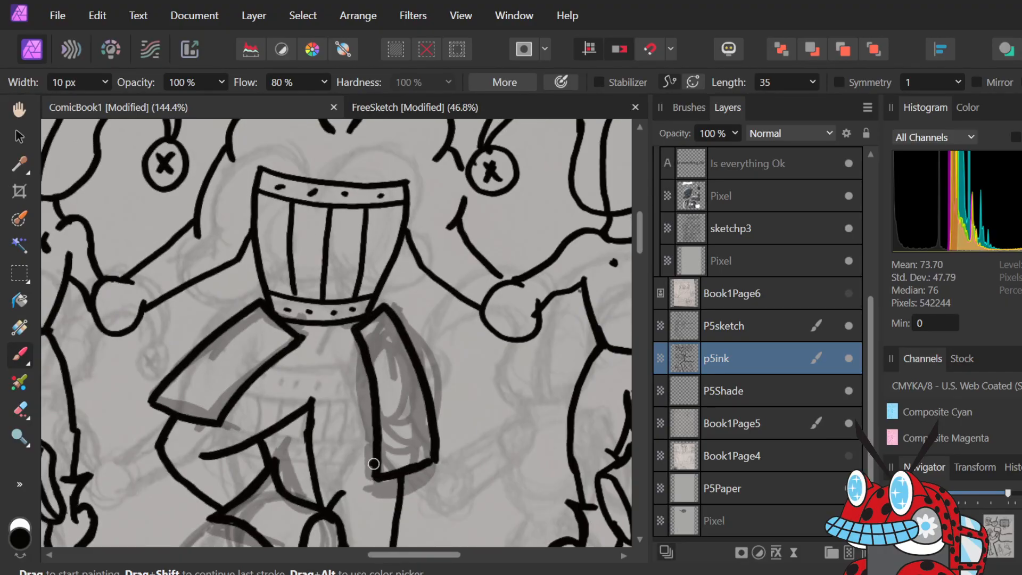
# - Examine the inked dancers up close and against the whole comic page, checking the flaps, legs and neighbouring panels
pyautogui.scroll(-5, 374, 461)
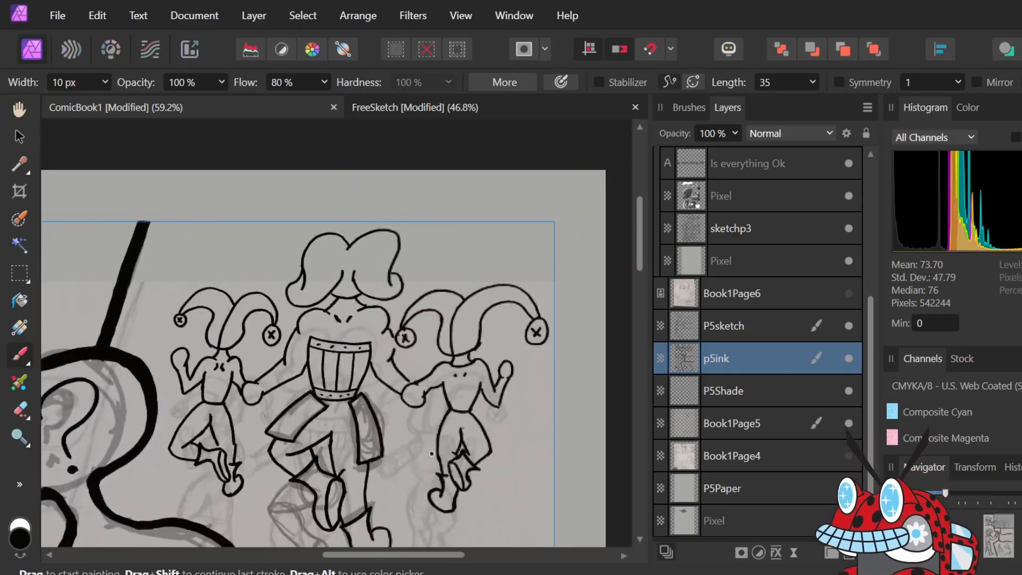
pyautogui.scroll(1, 433, 441)
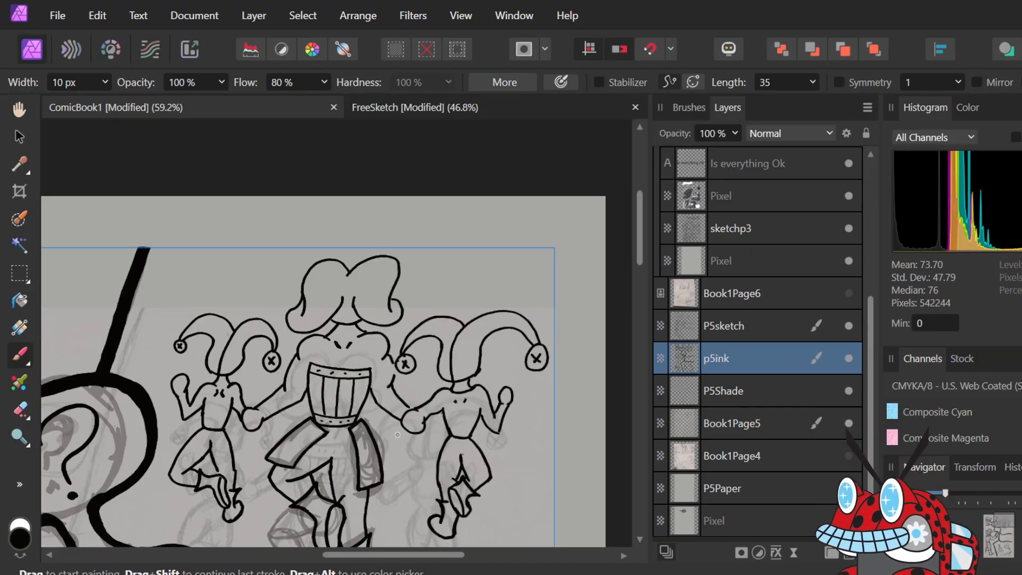
pyautogui.scroll(-2, 369, 414)
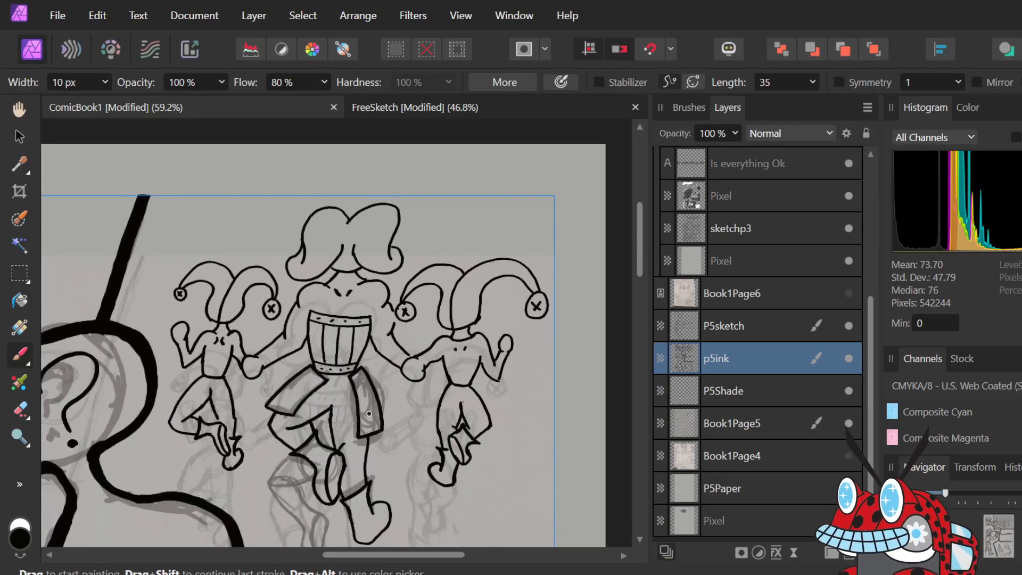
pyautogui.scroll(-2, 369, 413)
pyautogui.hscroll(3, 356, 422)
pyautogui.scroll(-5, 356, 421)
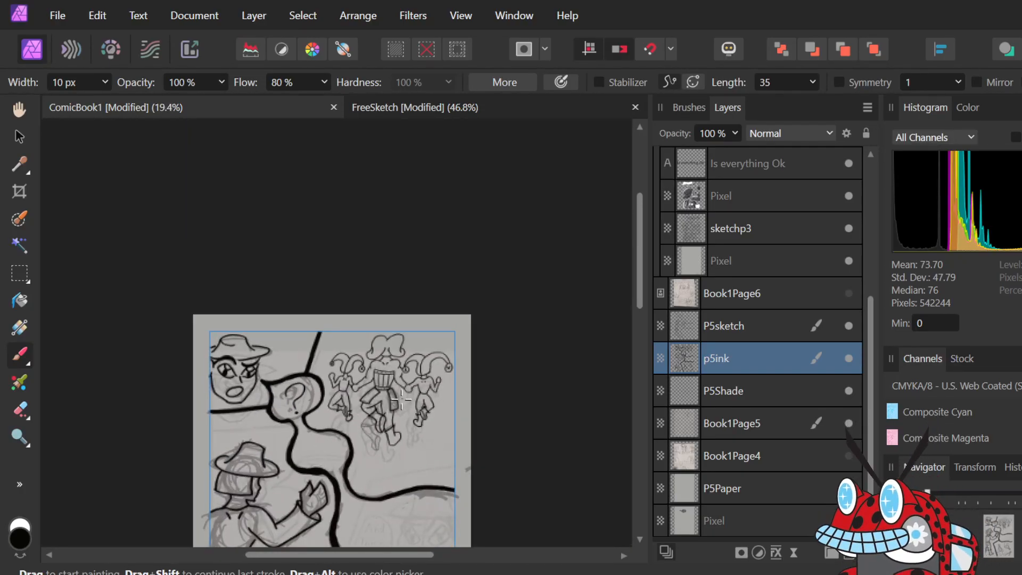
pyautogui.scroll(6, 401, 398)
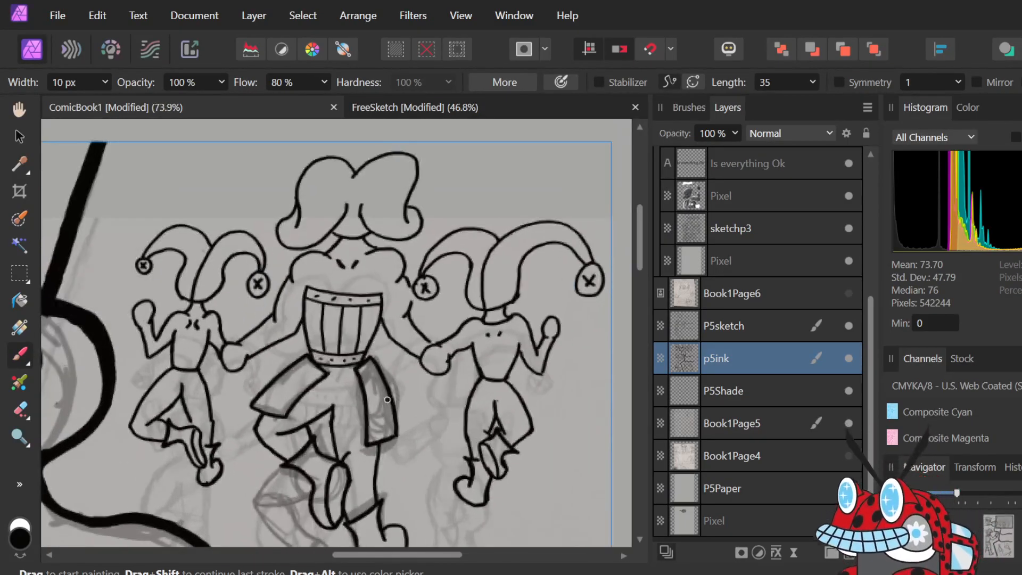
pyautogui.scroll(-3, 387, 400)
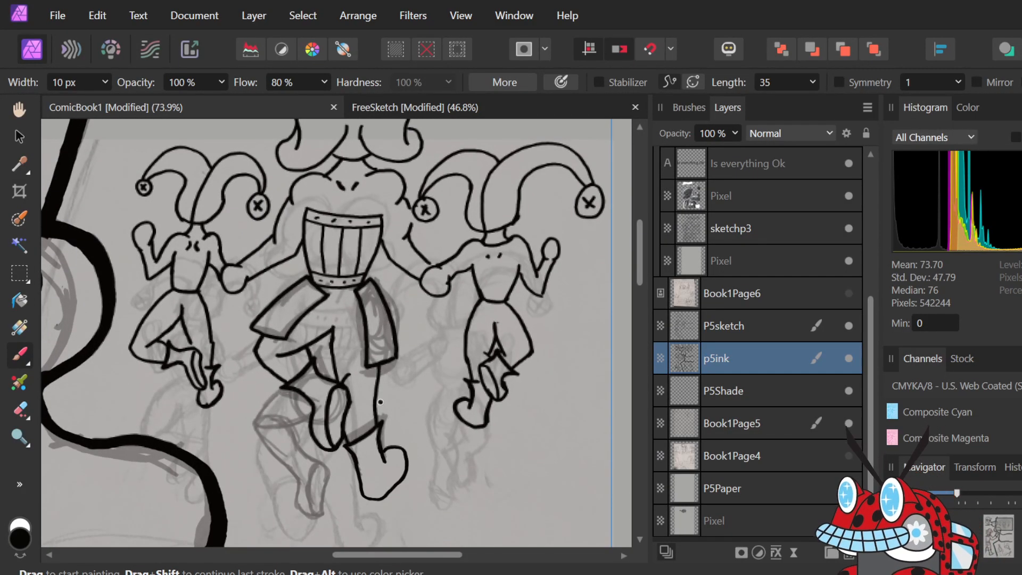
pyautogui.scroll(-3, 380, 402)
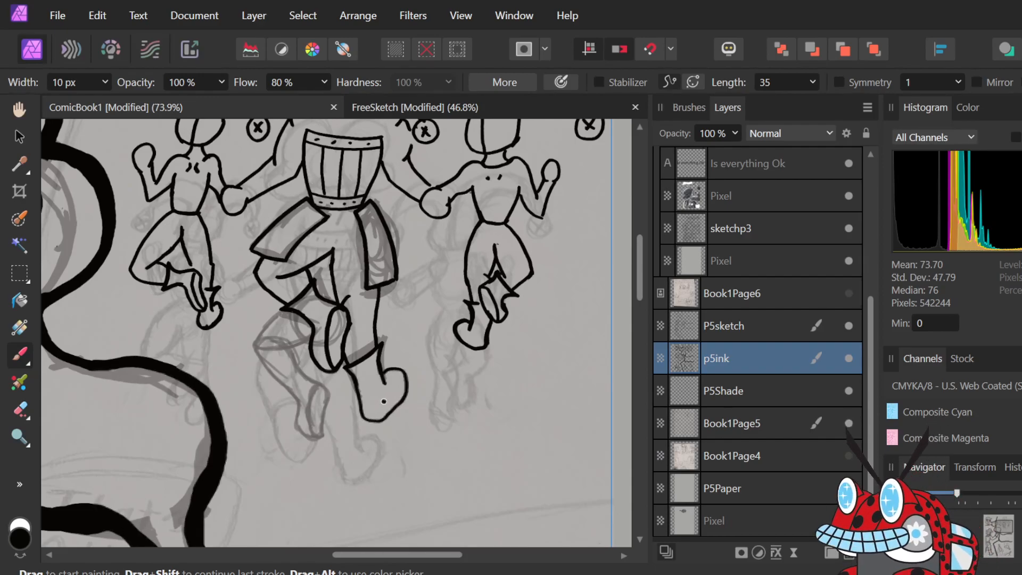
pyautogui.scroll(1, 384, 401)
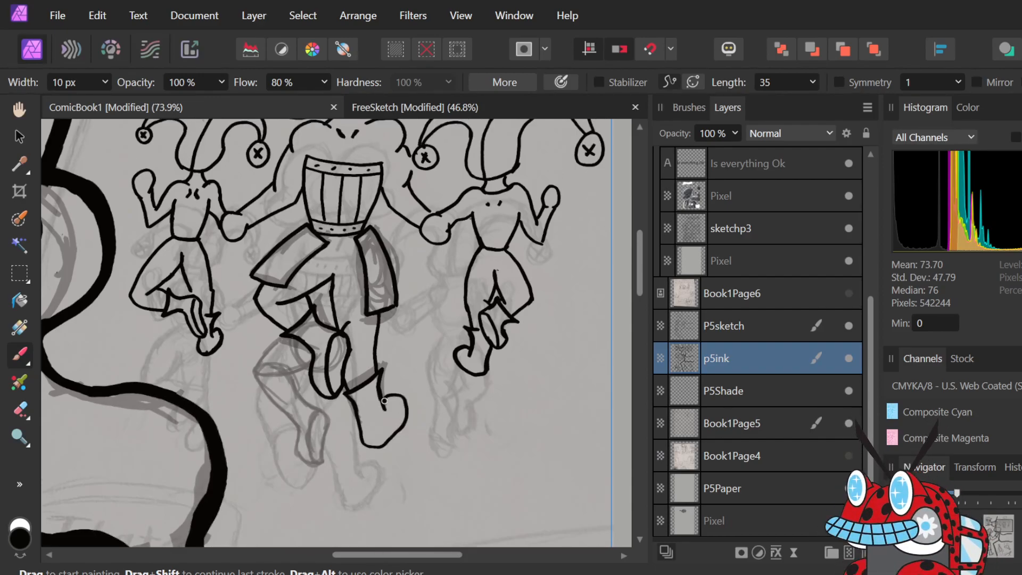
pyautogui.scroll(3, 383, 400)
pyautogui.scroll(-3, 385, 400)
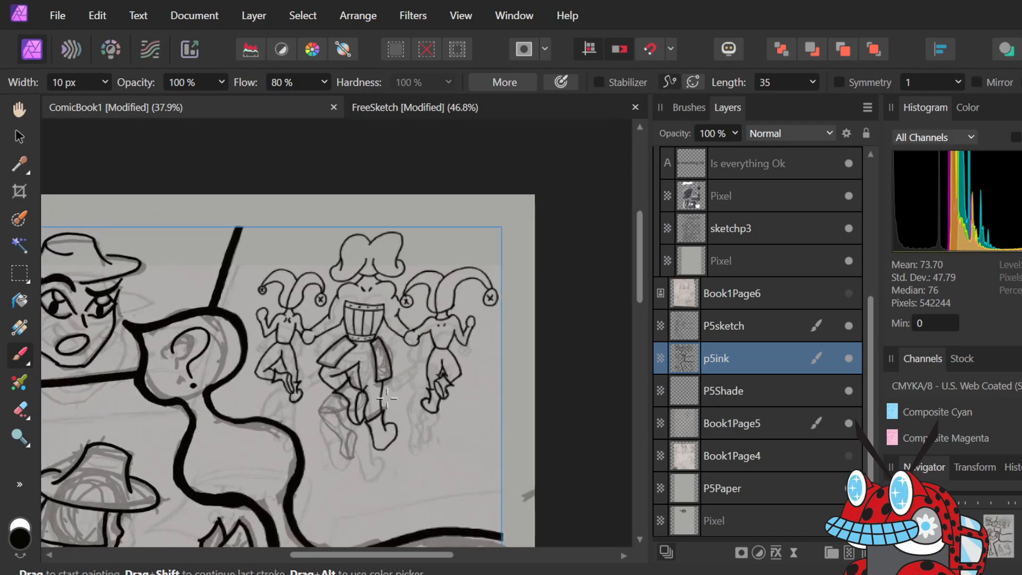
pyautogui.scroll(-4, 385, 399)
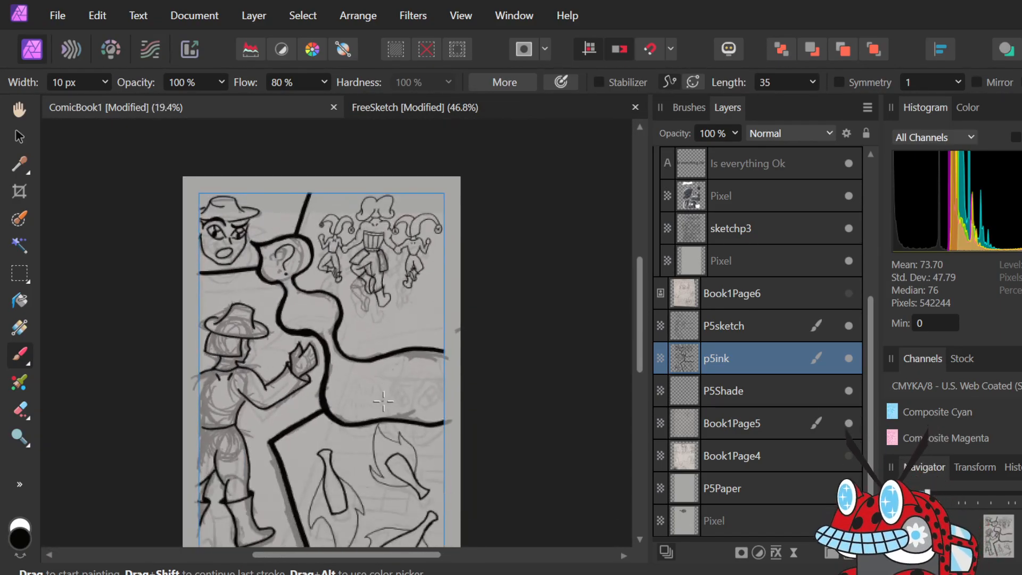
pyautogui.scroll(-2, 384, 400)
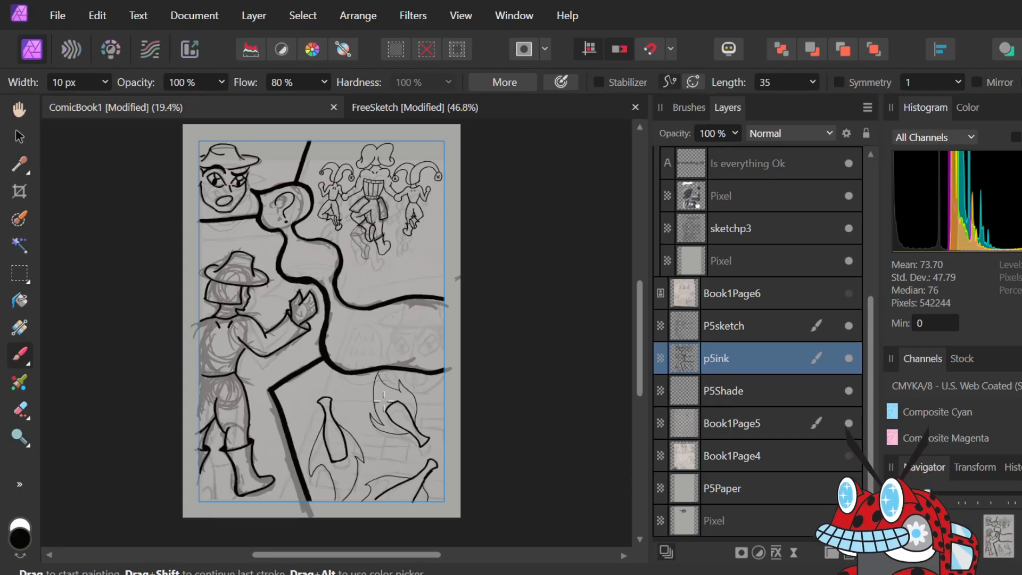
pyautogui.scroll(-2, 383, 399)
pyautogui.scroll(1, 383, 400)
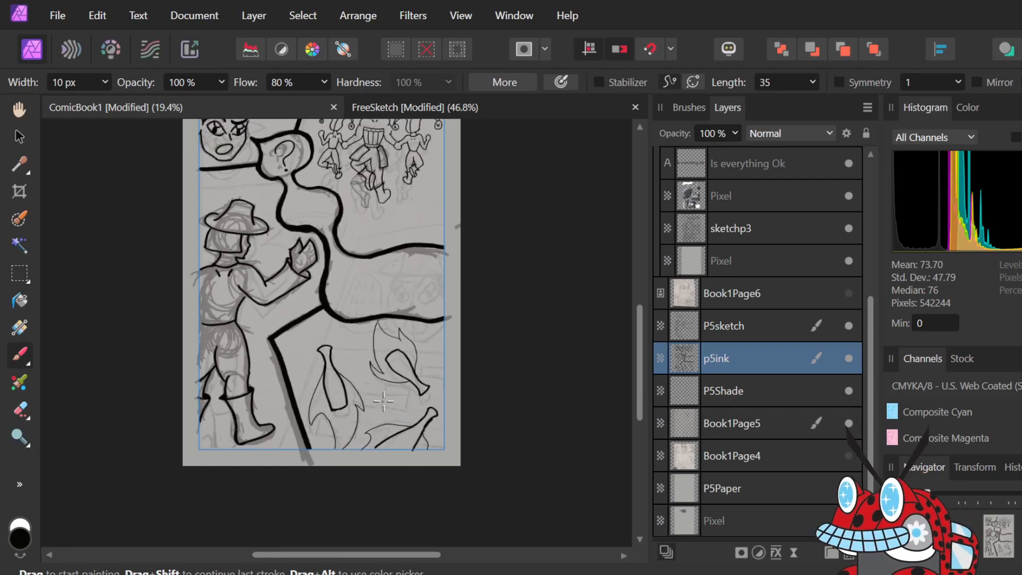
pyautogui.scroll(2, 383, 400)
pyautogui.scroll(-2, 383, 401)
pyautogui.scroll(-3, 383, 400)
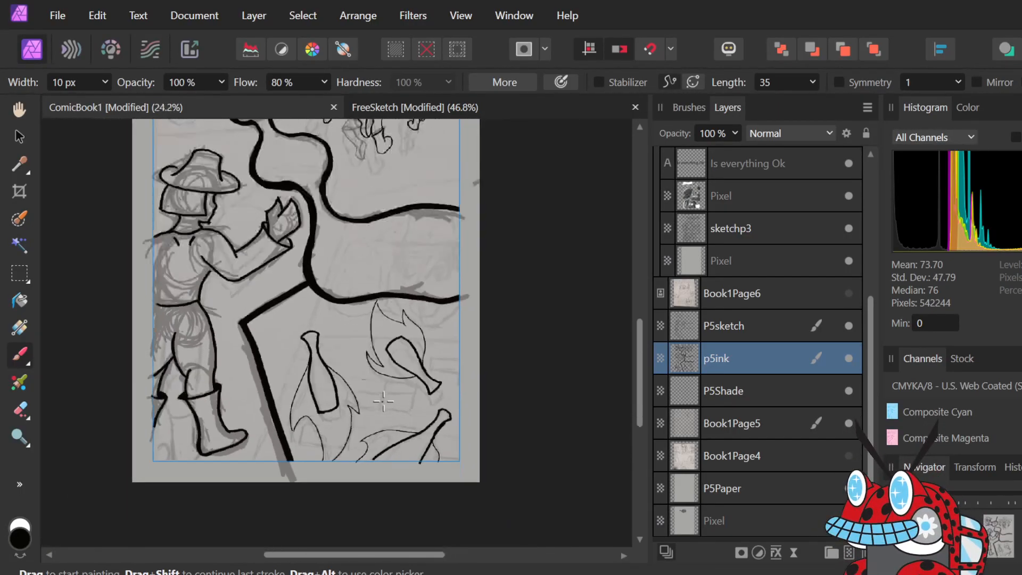
pyautogui.scroll(1, 383, 400)
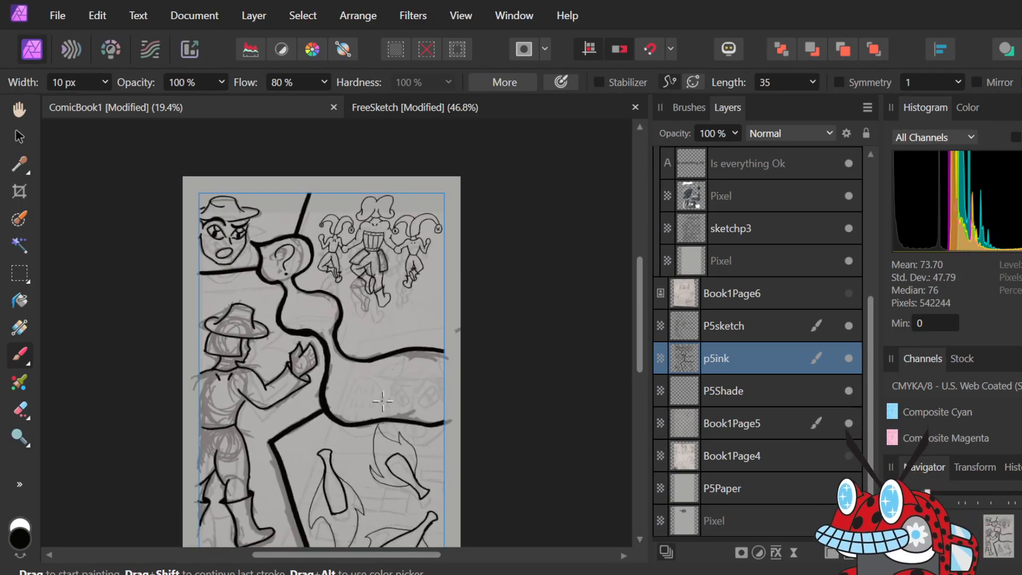
pyautogui.scroll(3, 413, 275)
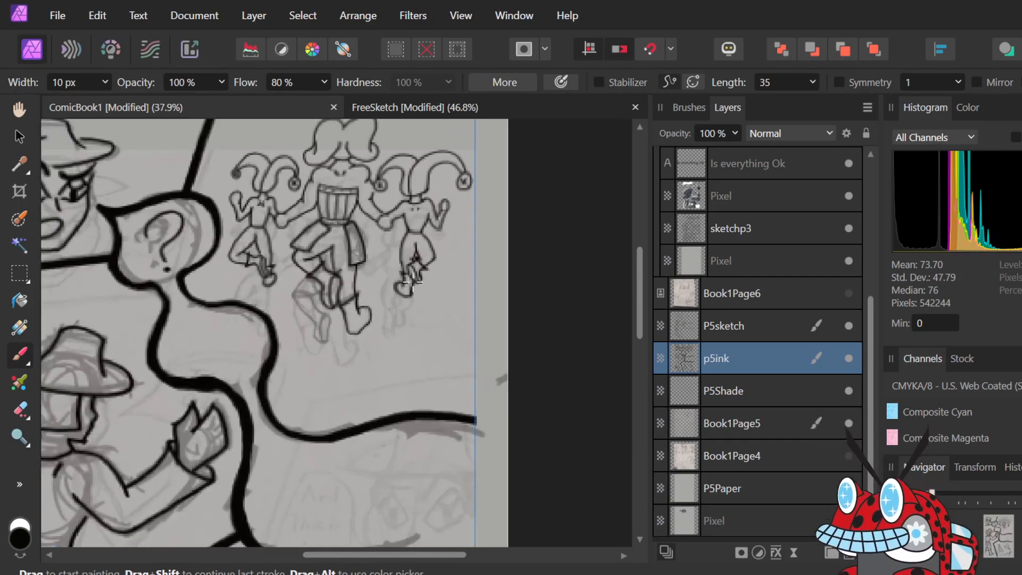
pyautogui.scroll(1, 413, 282)
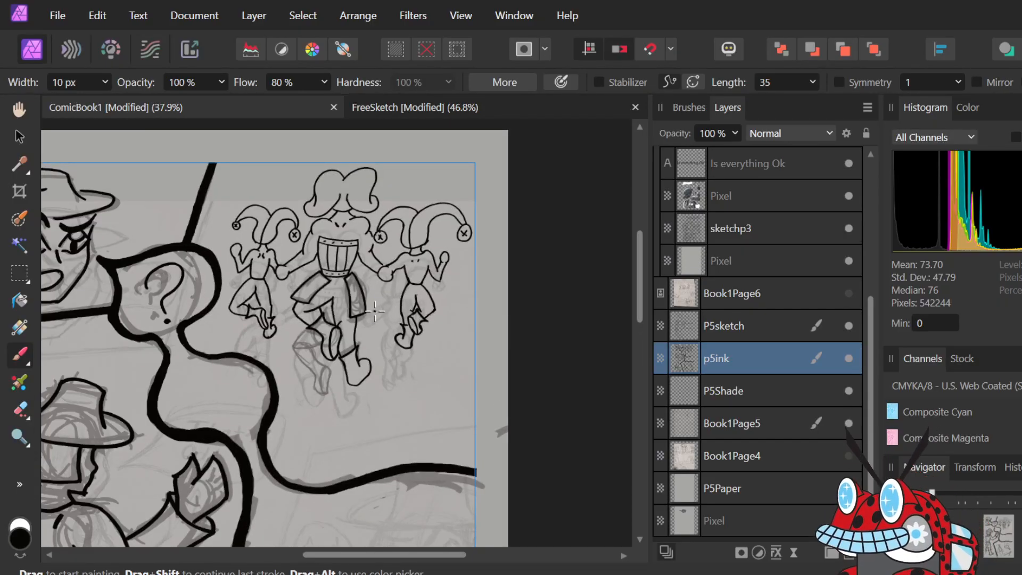
# - Try a shading stroke beside the dancers on the P5Shade layer with the 64 px Round Watery Felt brush
pyautogui.click(751, 397)
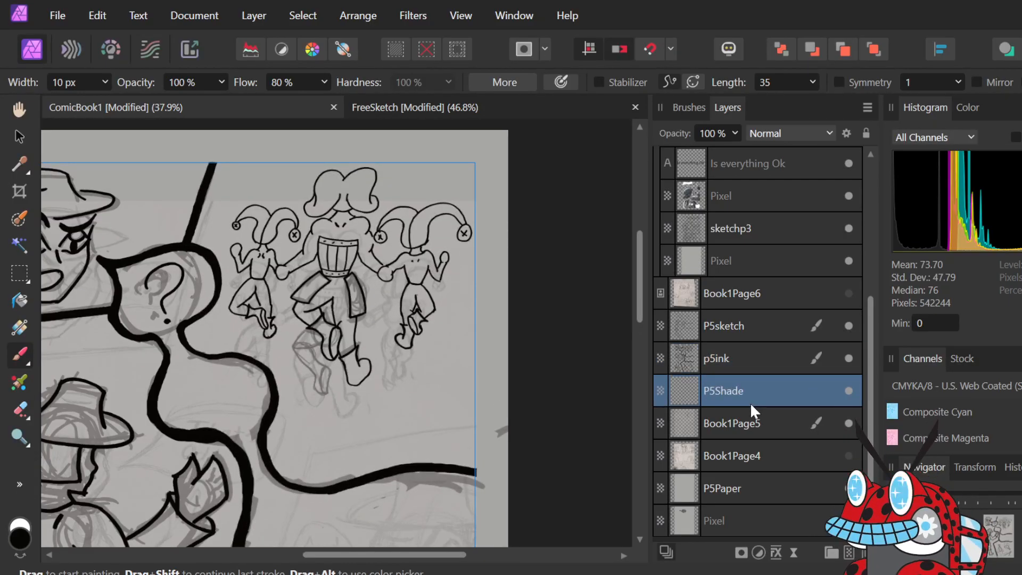
pyautogui.click(690, 107)
pyautogui.click(749, 256)
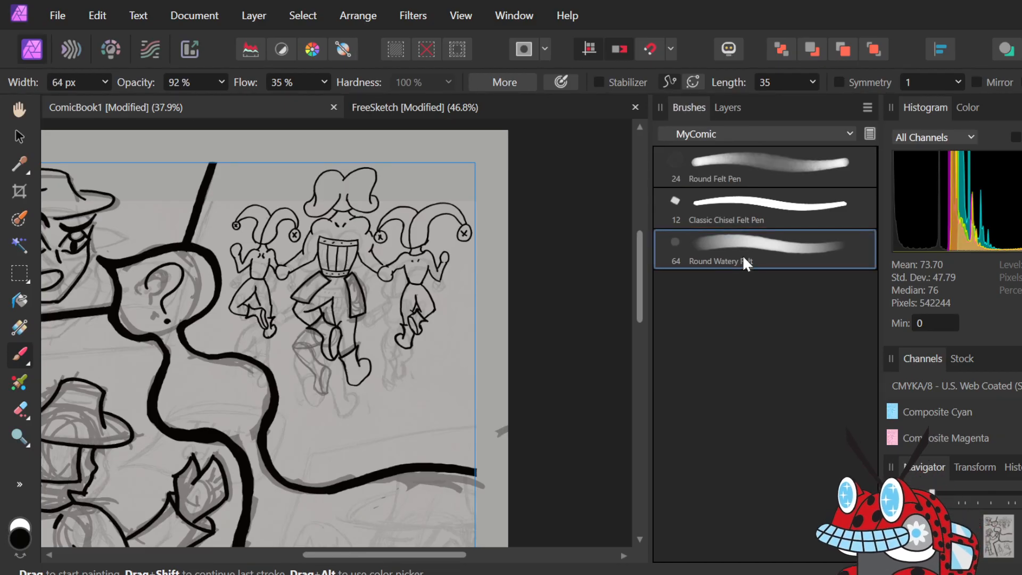
pyautogui.click(727, 108)
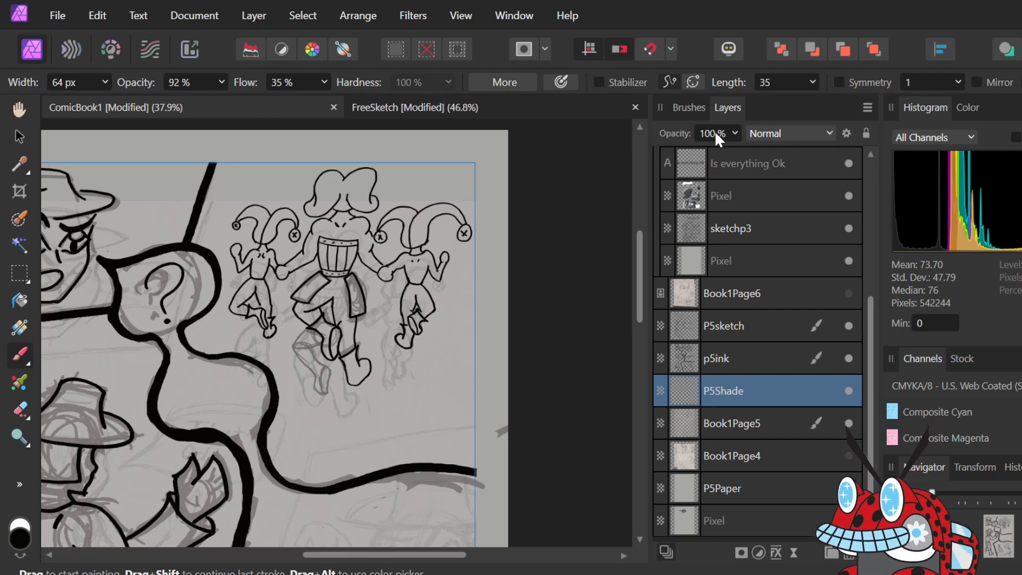
pyautogui.moveTo(478, 283)
pyautogui.mouseDown()
pyautogui.moveTo(454, 360)
pyautogui.moveTo(461, 445)
pyautogui.mouseUp()
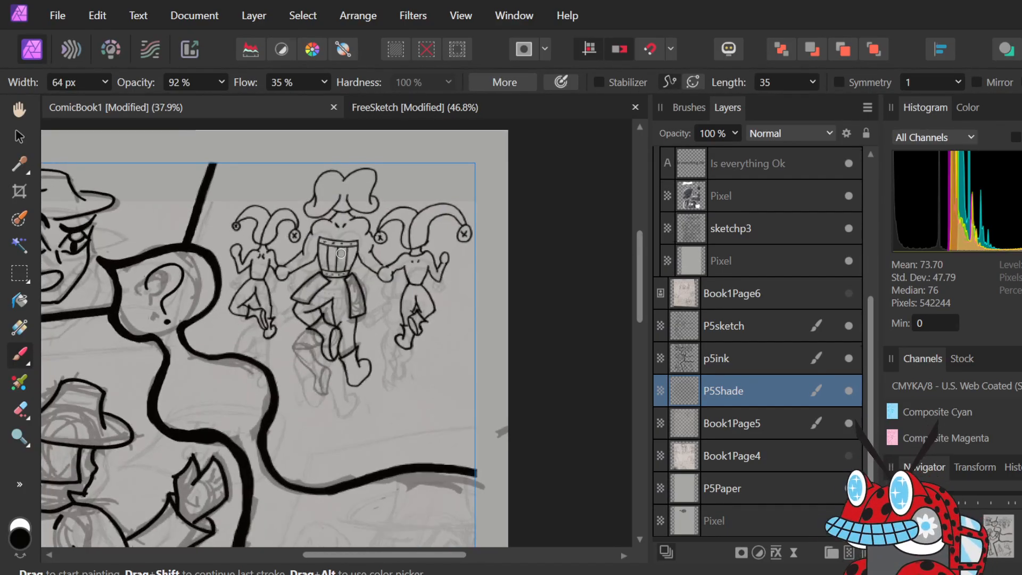
# - Close the open outlines of the right dancer's raised and held hands on the p5ink layer with the 12 px Classic Chisel Felt Pen
pyautogui.scroll(10, 435, 246)
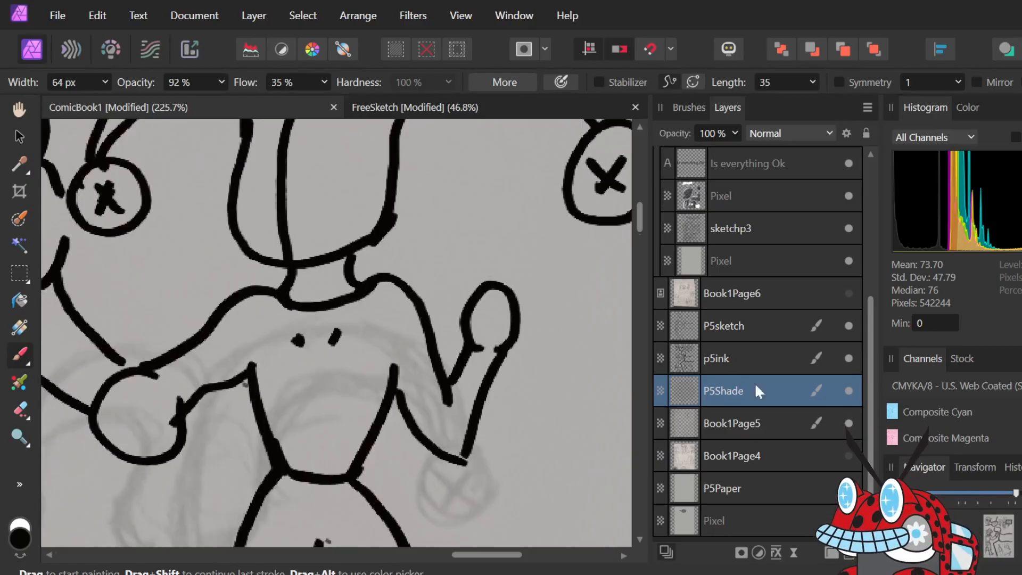
pyautogui.click(786, 349)
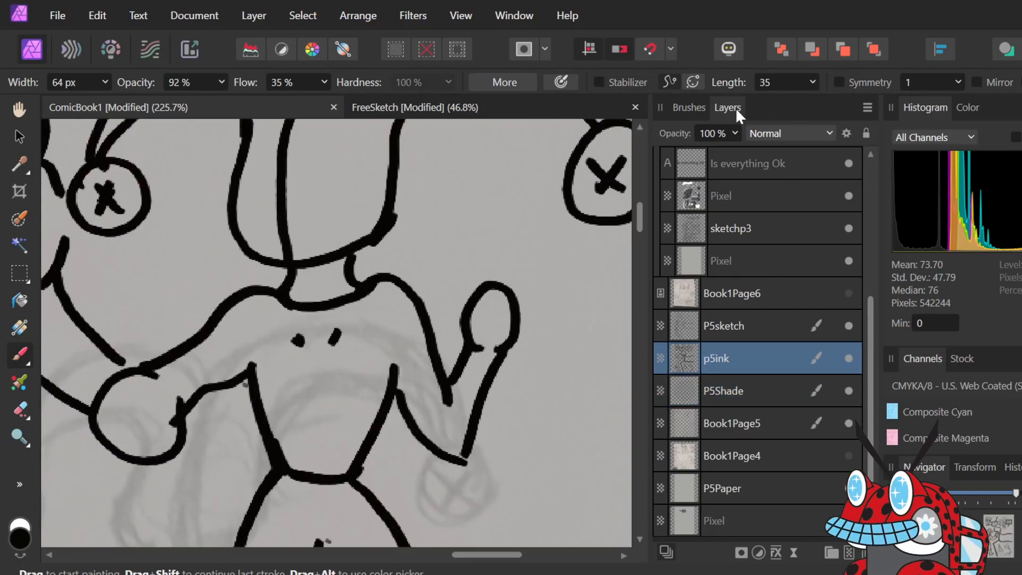
pyautogui.click(699, 102)
pyautogui.click(755, 205)
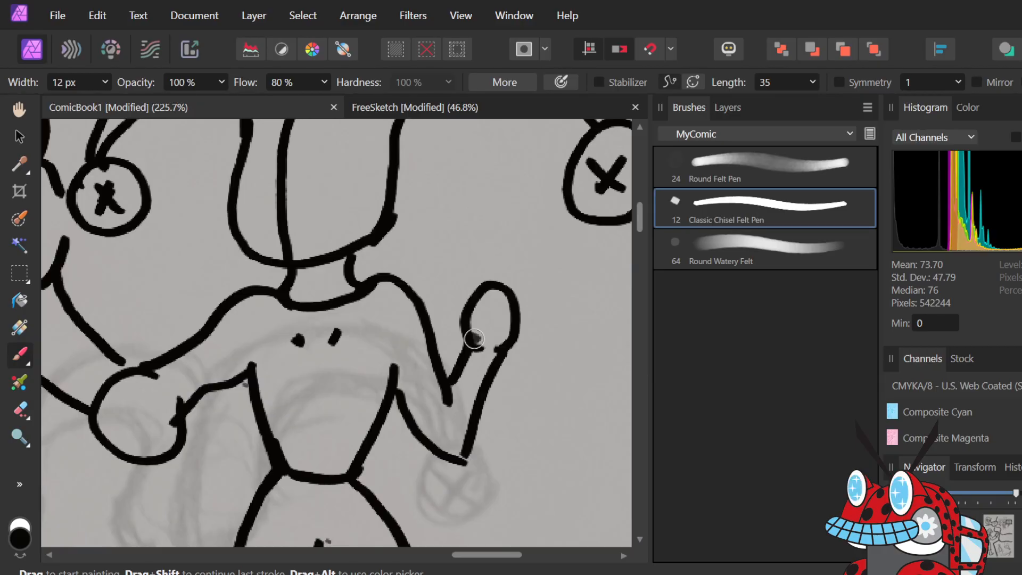
pyautogui.moveTo(468, 349); pyautogui.dragTo(498, 353)
pyautogui.click(395, 361)
pyautogui.hotkey('ctrl', 'z')
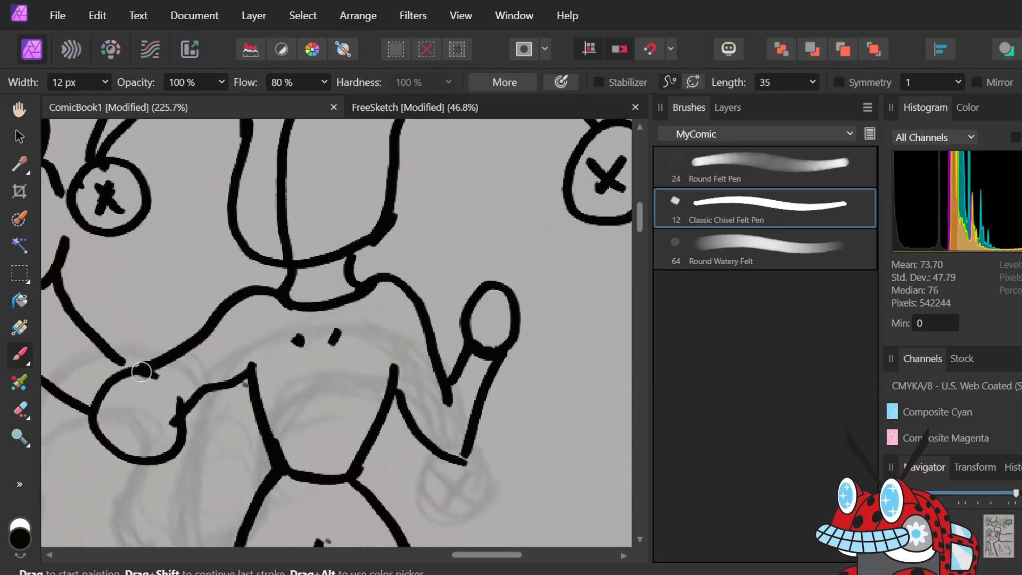
pyautogui.moveTo(143, 370); pyautogui.dragTo(181, 409)
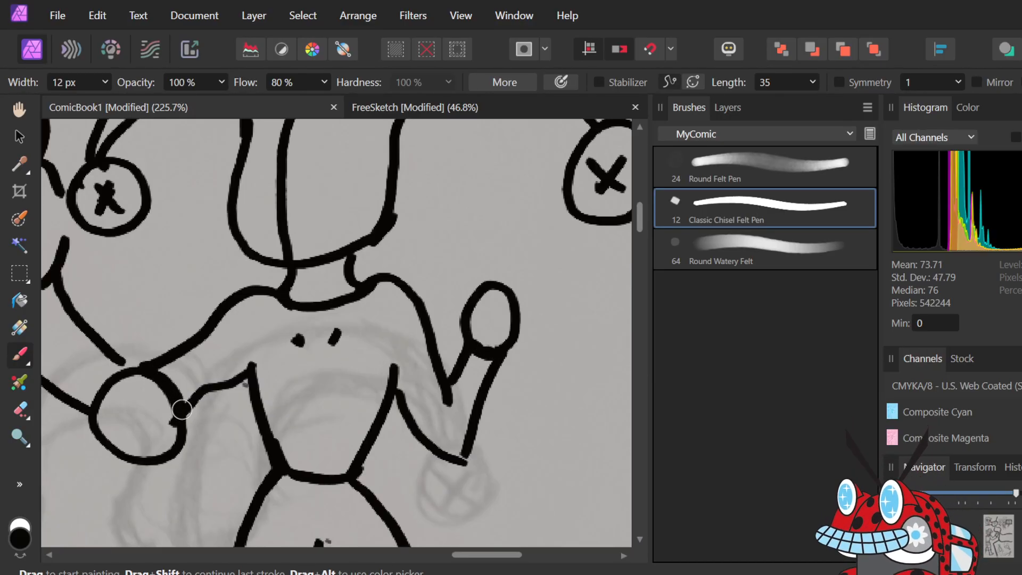
pyautogui.scroll(-5, 181, 408)
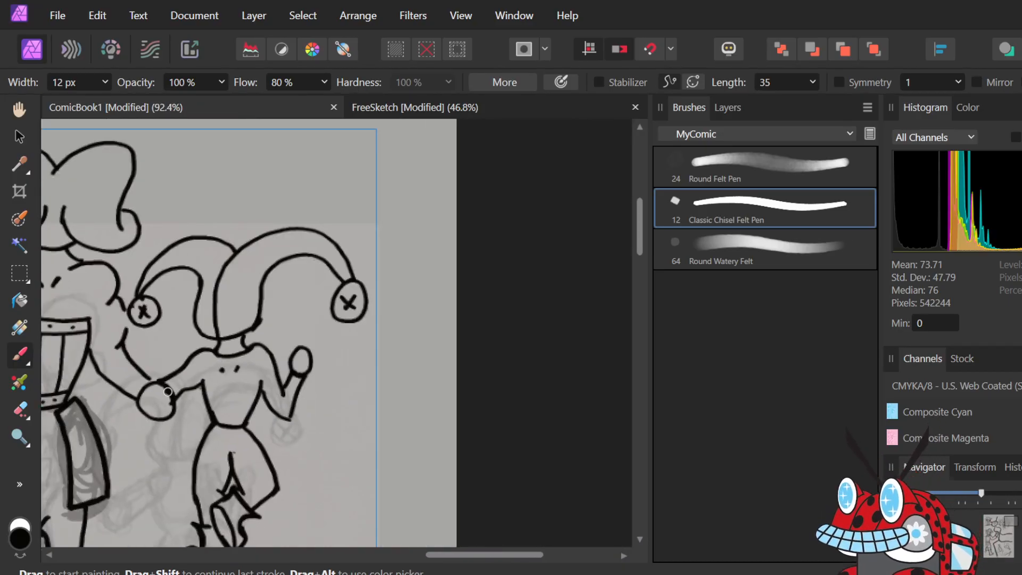
# - Close the open outline of the left dancer's raised hand at the wrist with the 12 px Classic Chisel Felt Pen
pyautogui.hscroll(-2, 208, 232)
pyautogui.scroll(3, 208, 232)
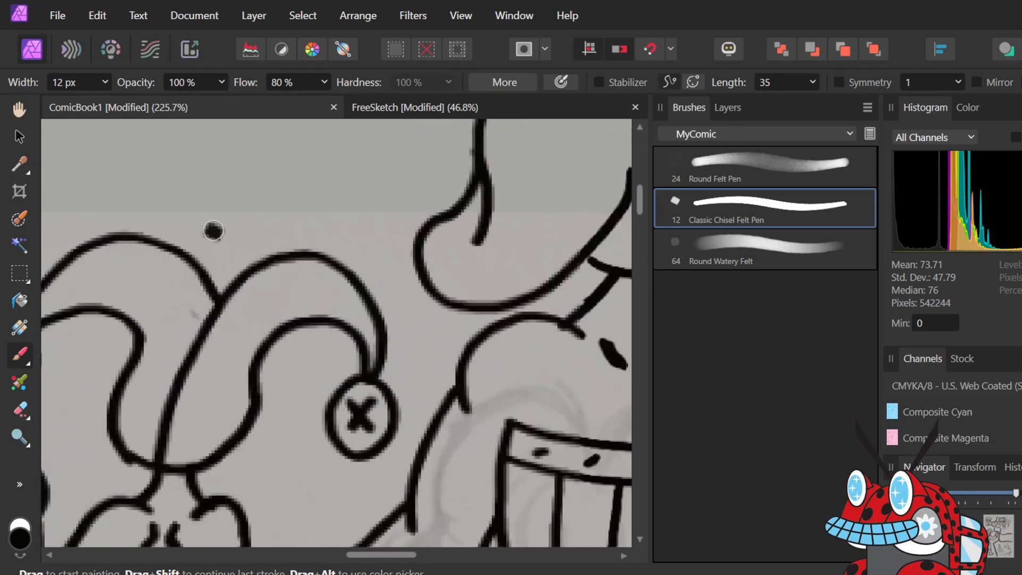
pyautogui.scroll(-4, 208, 232)
pyautogui.scroll(4, 172, 321)
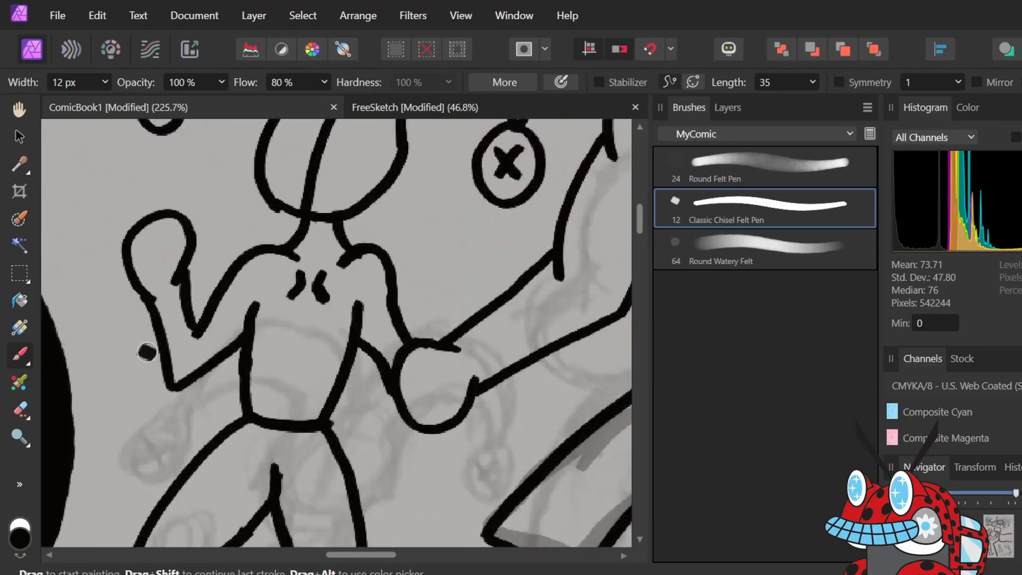
pyautogui.moveTo(189, 258)
pyautogui.mouseDown()
pyautogui.moveTo(171, 282)
pyautogui.moveTo(153, 279)
pyautogui.mouseUp()
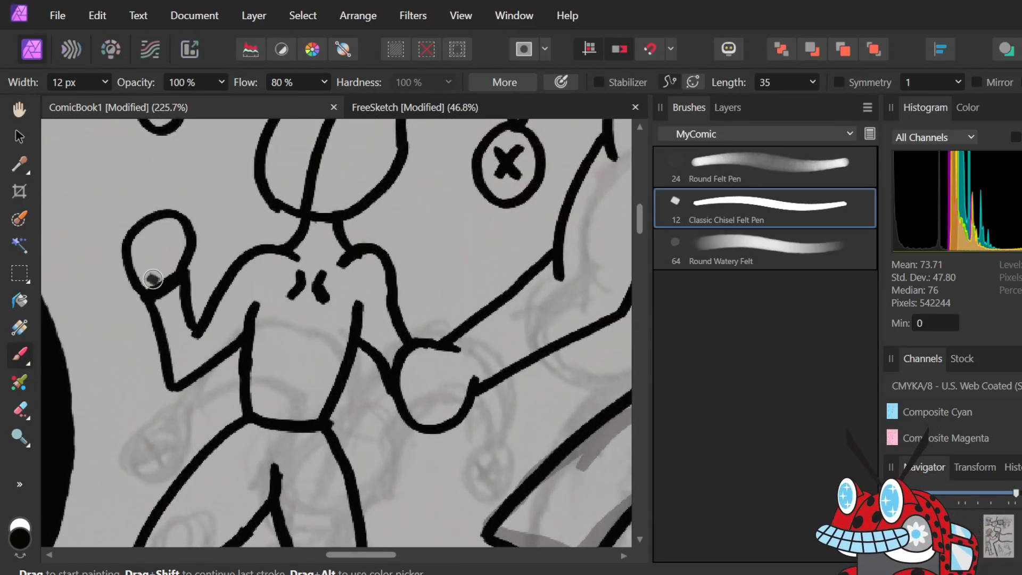
pyautogui.hotkey('ctrl', 'z')
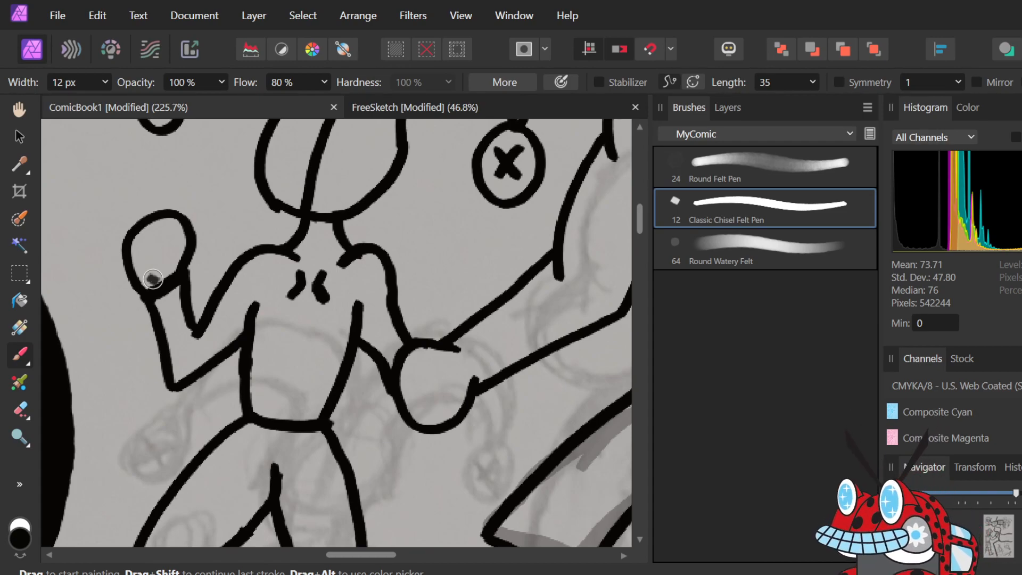
# - Examine the inked dancers against the rest of the comic page, including the hatted figure, the curved panel borders and the flaming bottles
pyautogui.scroll(-5, 153, 278)
pyautogui.hscroll(2, 261, 329)
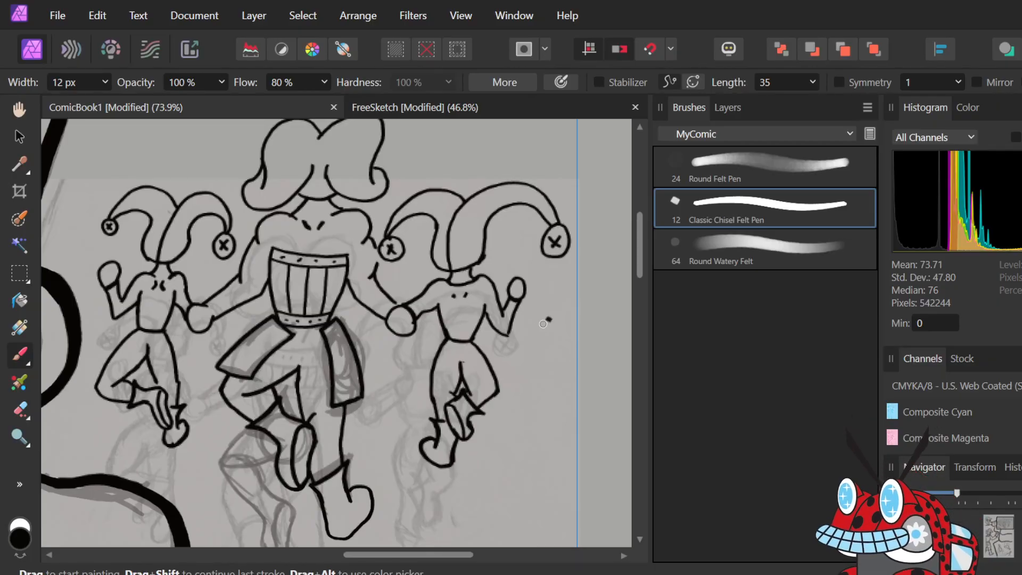
pyautogui.scroll(-1, 381, 360)
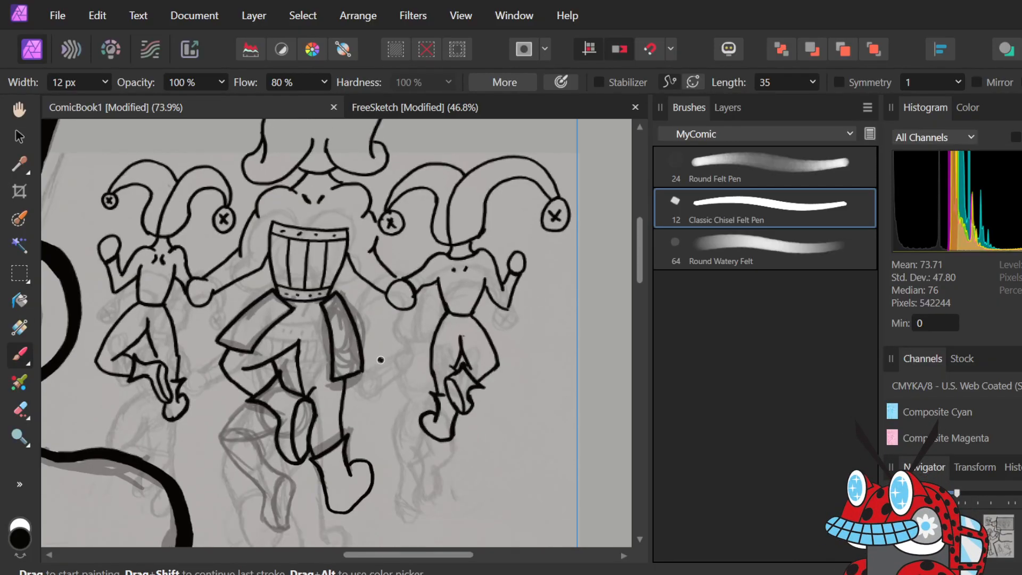
pyautogui.scroll(1, 380, 360)
pyautogui.scroll(-3, 340, 363)
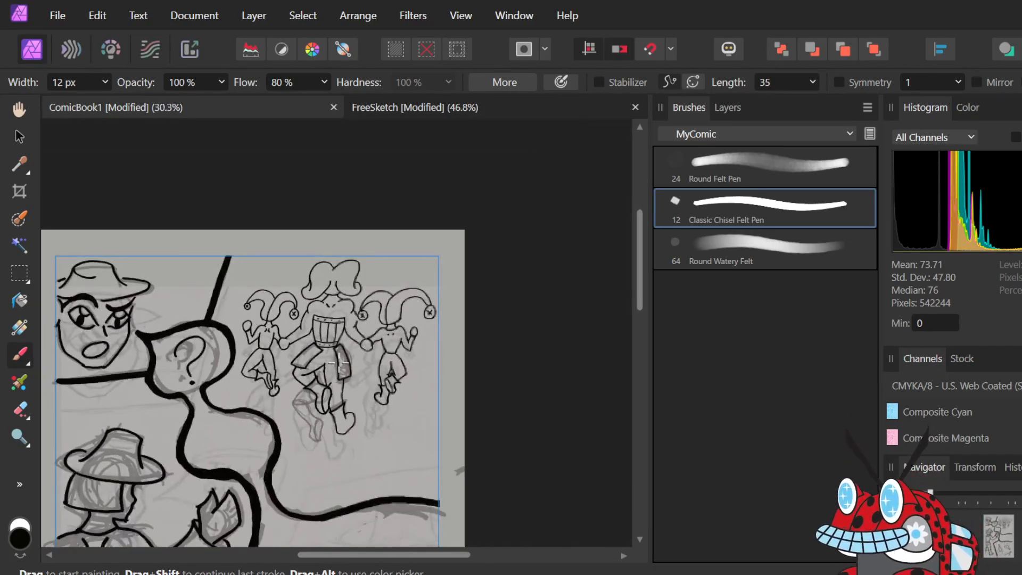
pyautogui.scroll(-1, 319, 363)
pyautogui.scroll(-5, 306, 364)
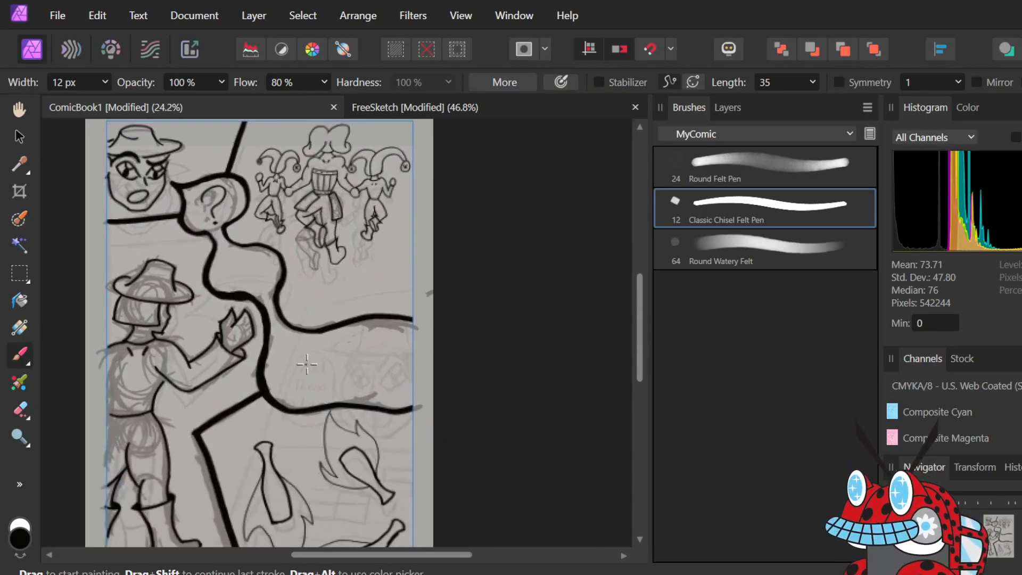
pyautogui.scroll(-4, 306, 364)
pyautogui.scroll(2, 306, 364)
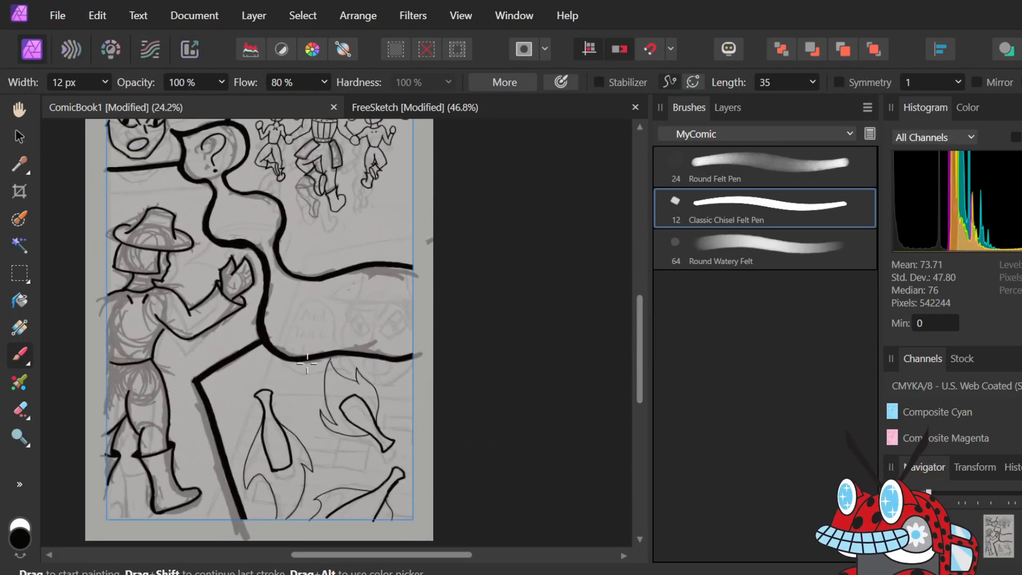
pyautogui.scroll(1, 306, 362)
pyautogui.scroll(2, 306, 361)
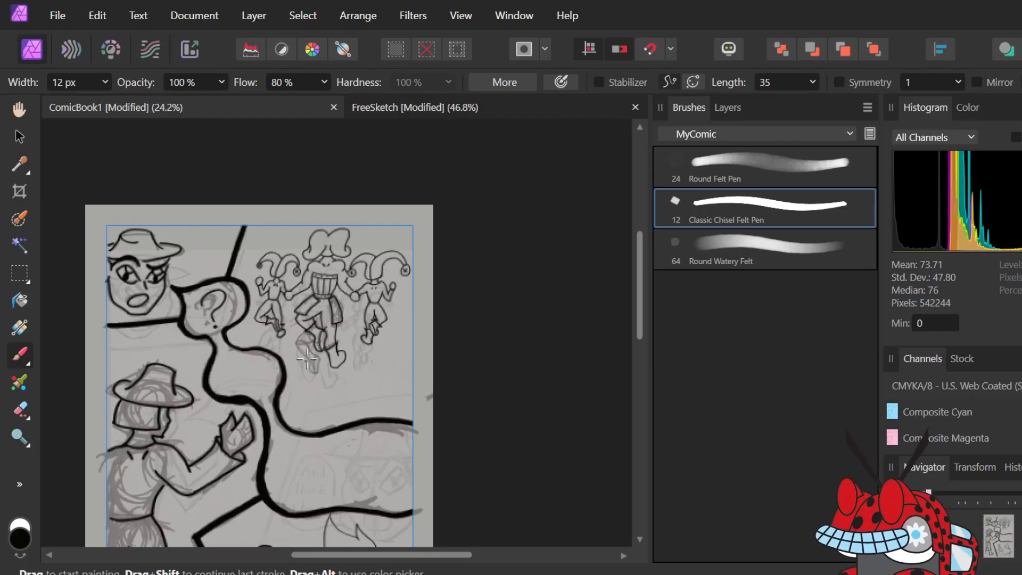
pyautogui.scroll(5, 306, 360)
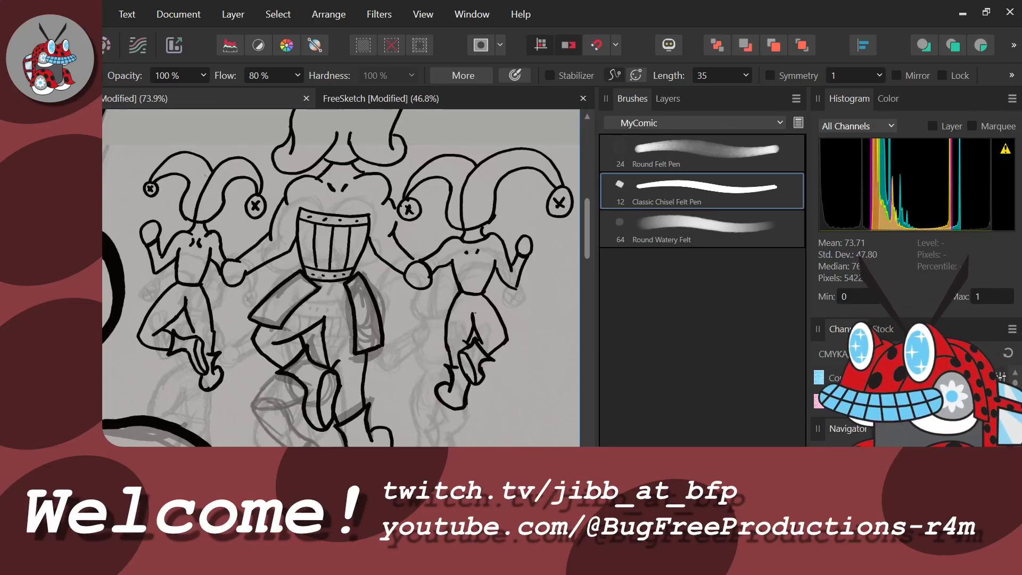
pyautogui.scroll(-5, 292, 398)
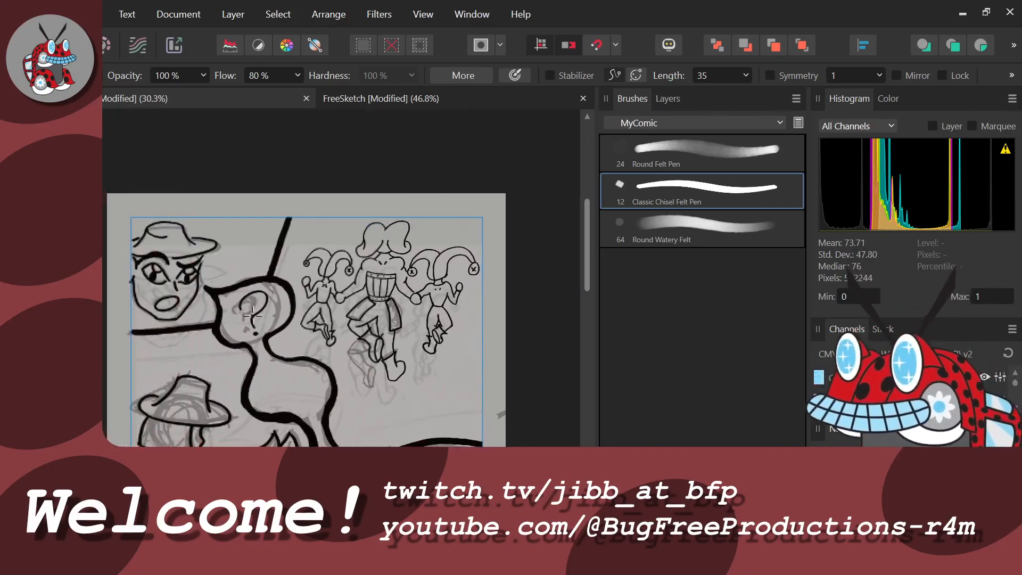
pyautogui.scroll(-4, 253, 316)
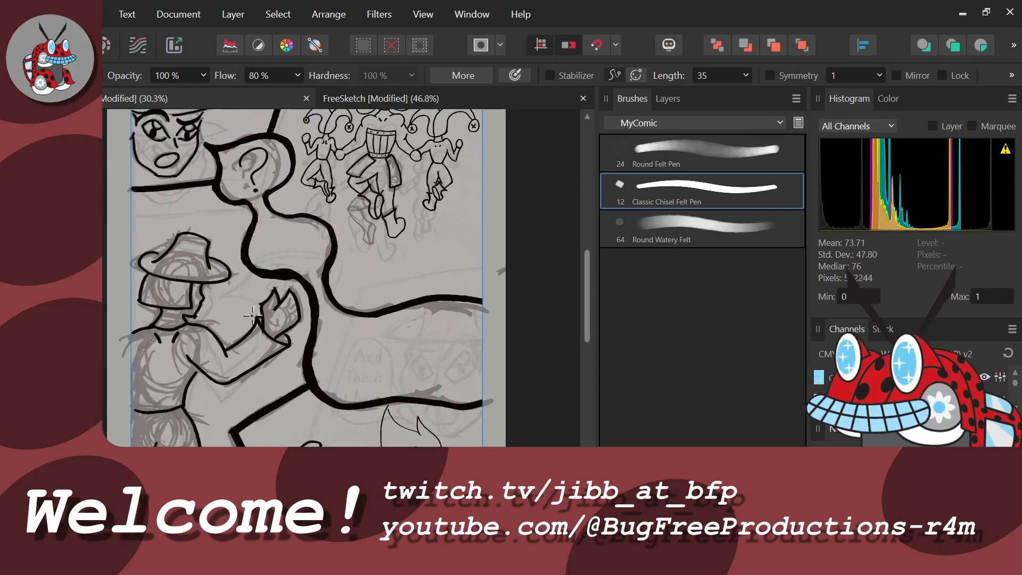
pyautogui.scroll(-3, 252, 315)
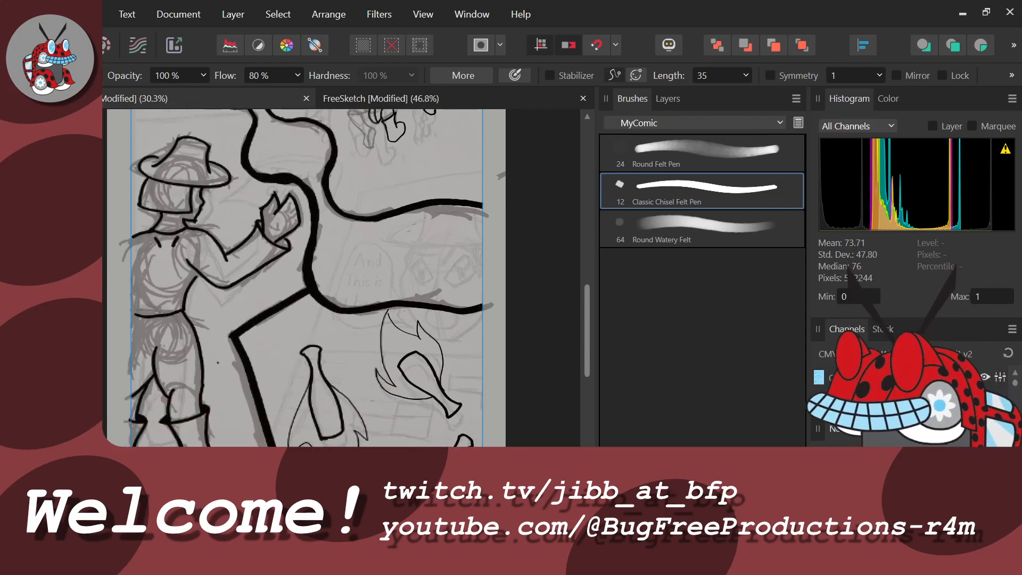
pyautogui.scroll(-1, 391, 286)
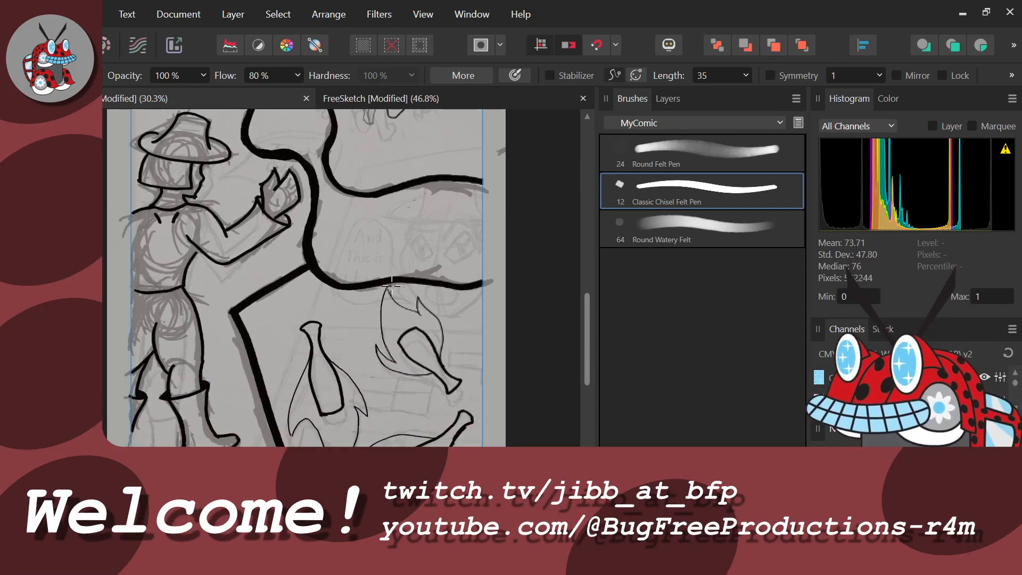